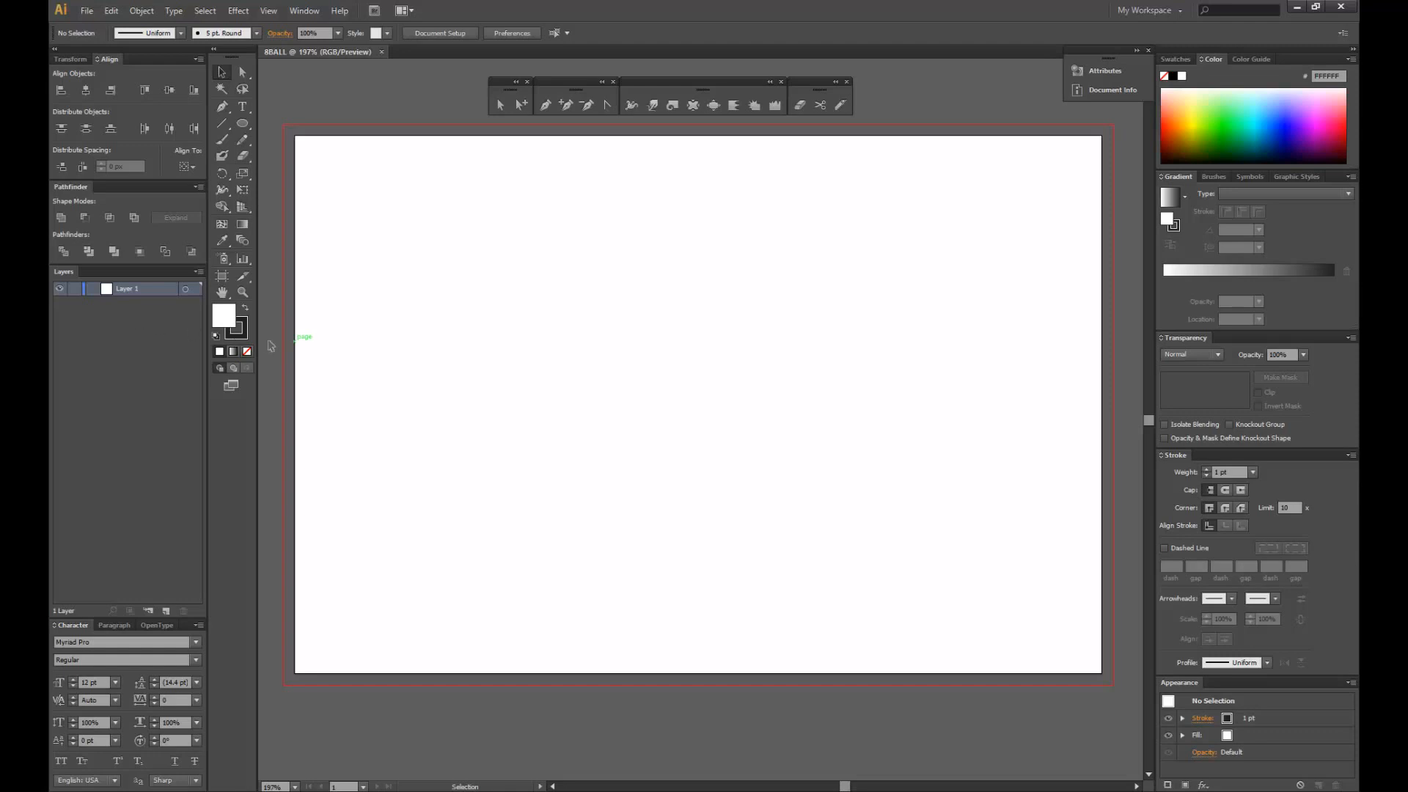
# - Rename Layer 1 as Guides
pyautogui.doubleClick(130, 289)
pyautogui.write('Guides')
pyautogui.press('Return')
# - Create a rectangle 600 px wide and 400 px high with the Rectangle tool
pyautogui.click(241, 123)
pyautogui.click(241, 125)
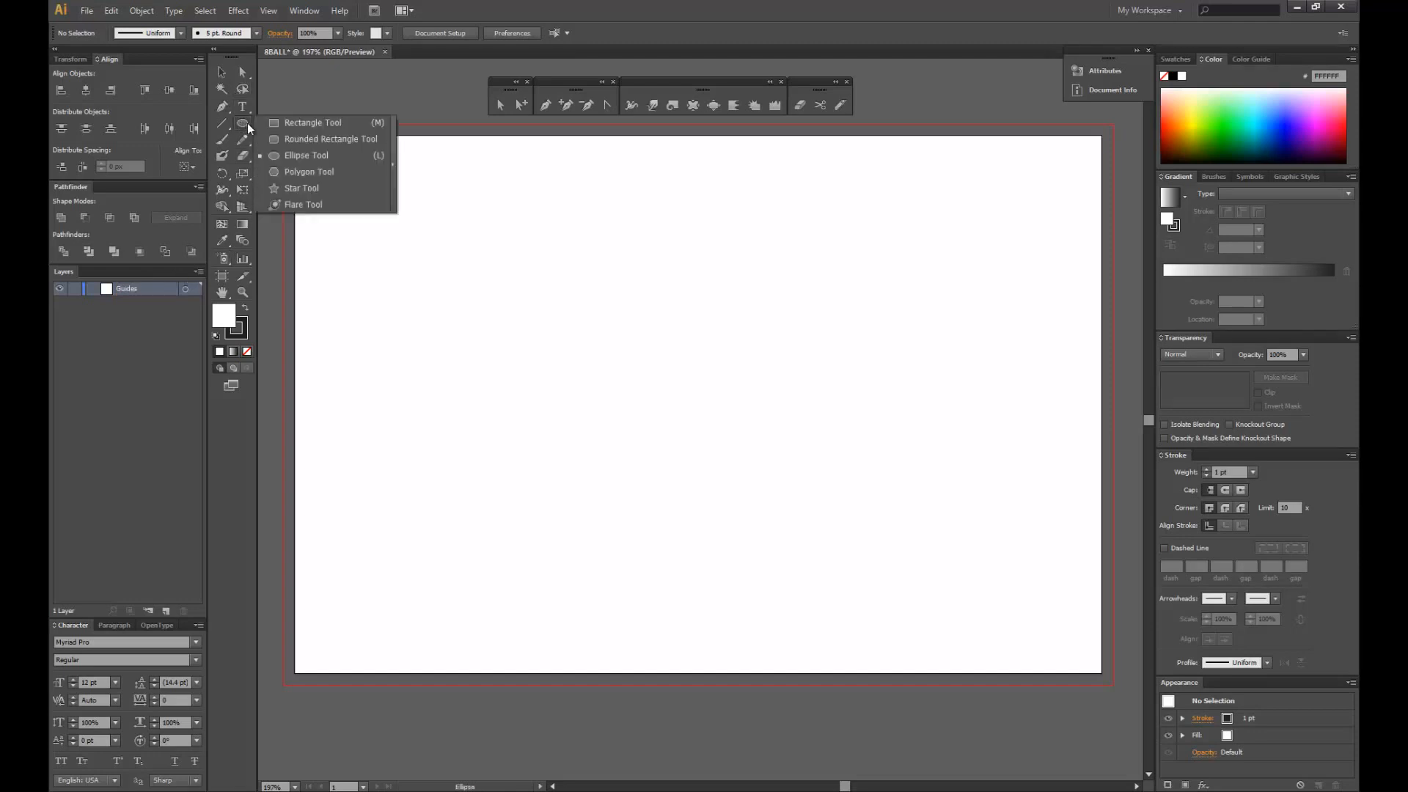
pyautogui.click(321, 127)
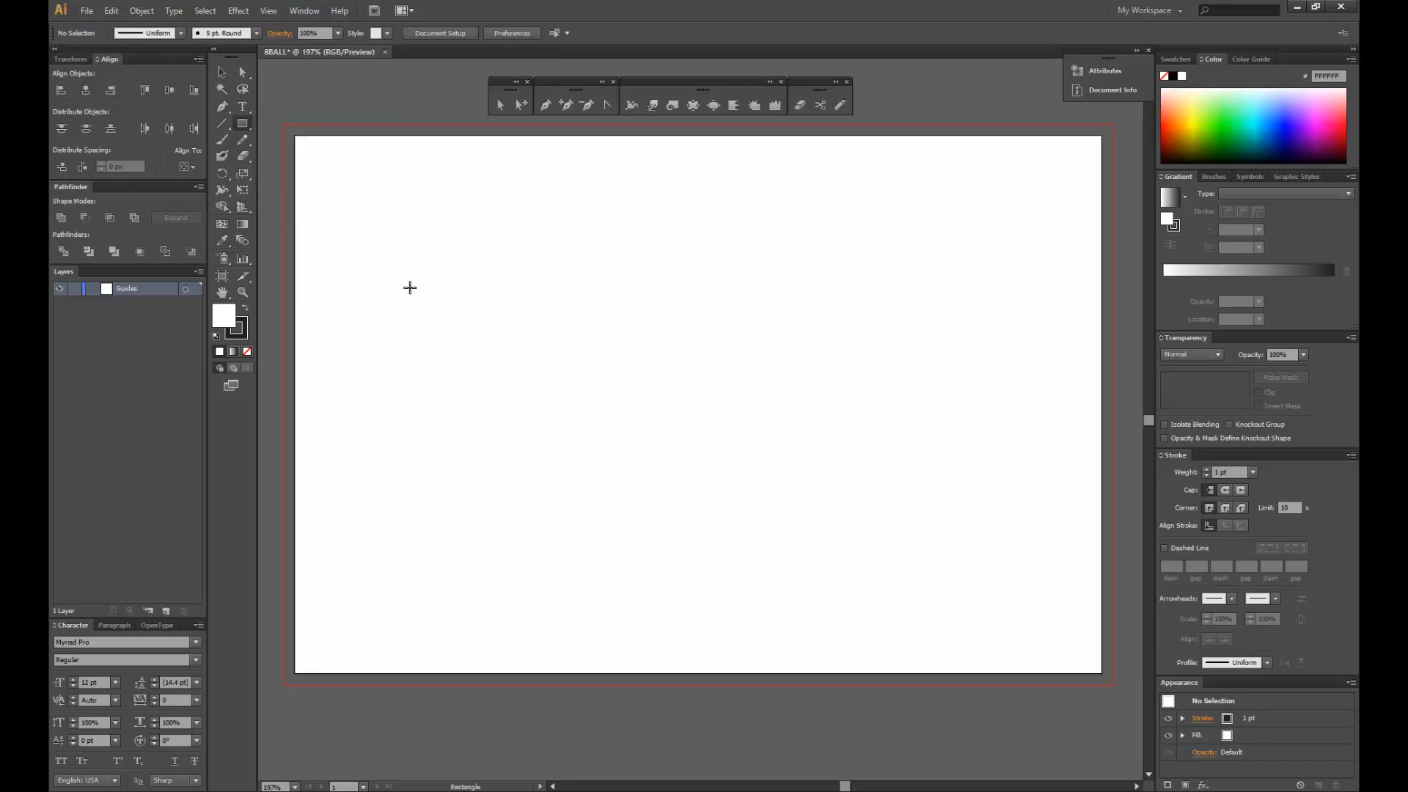
pyautogui.click(460, 273)
pyautogui.moveTo(666, 357); pyautogui.dragTo(596, 292)
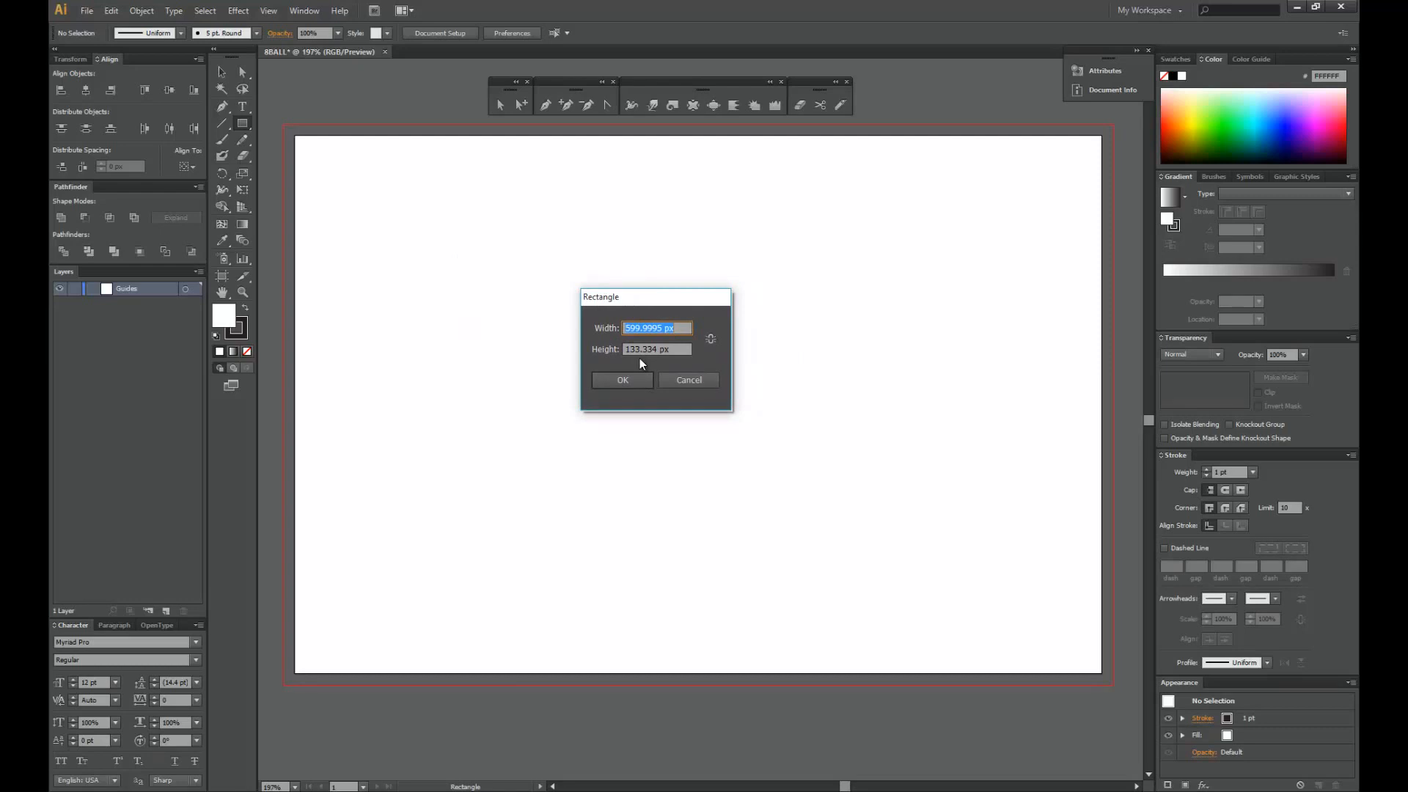
pyautogui.write('600')
pyautogui.press('Tab')
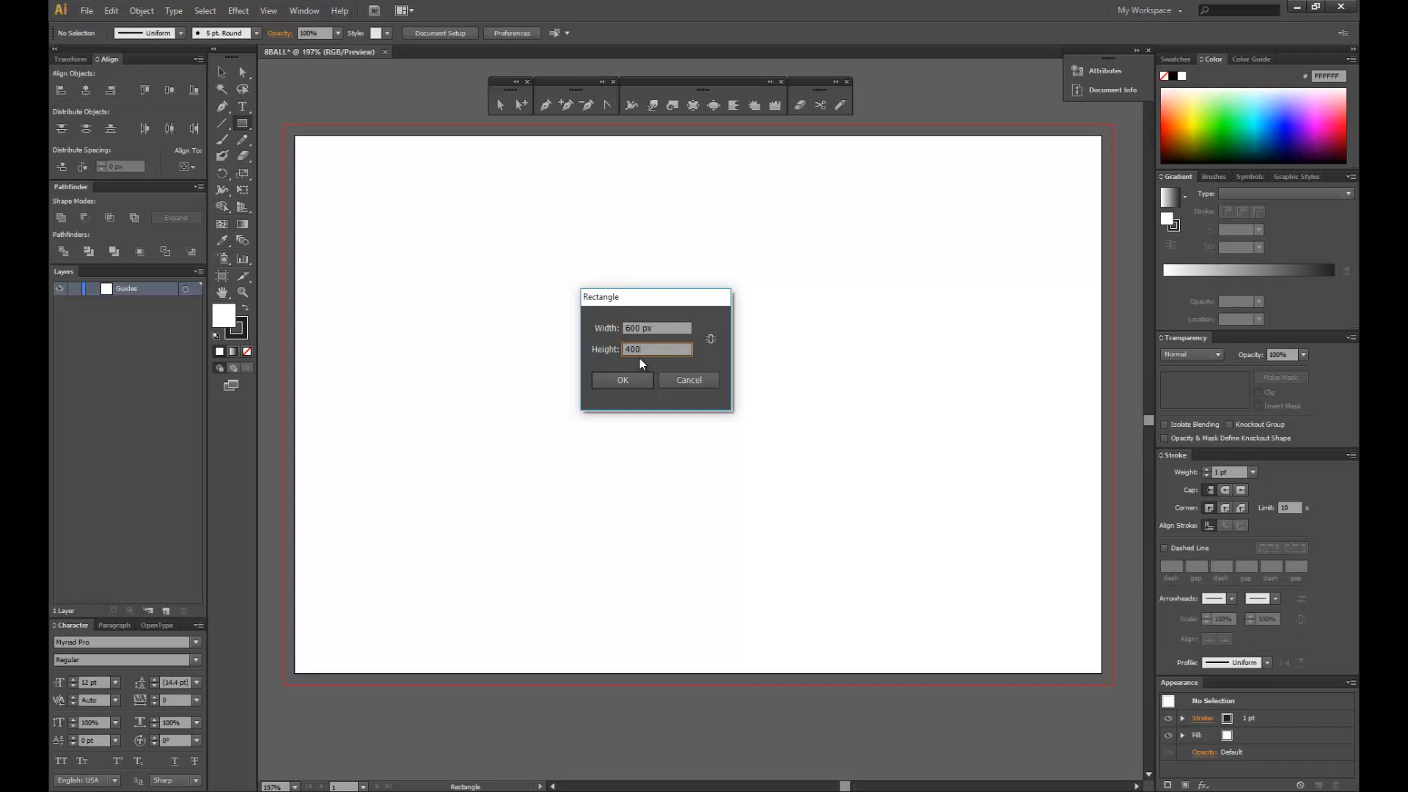
pyautogui.write('400')
pyautogui.click(645, 380)
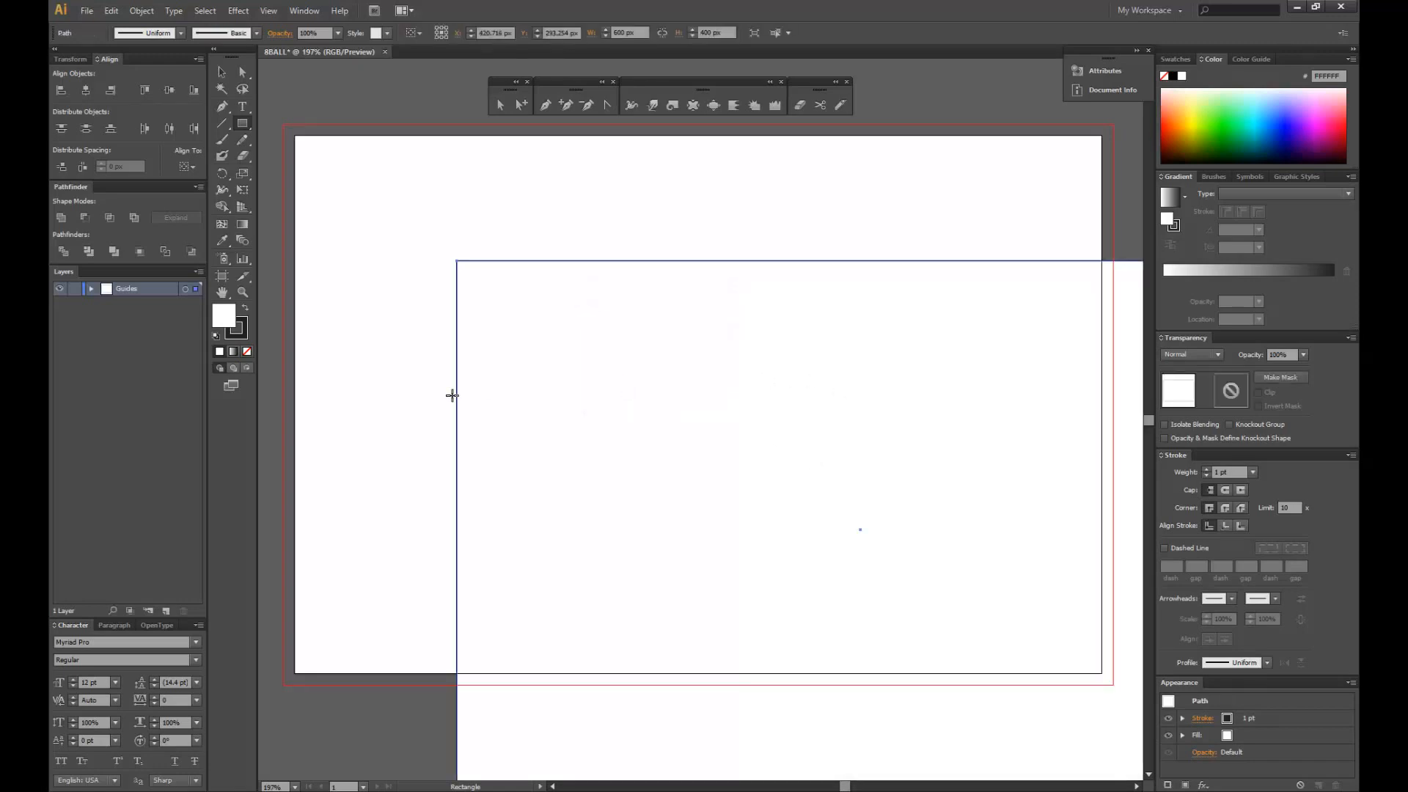
# - Move the rectangle so it snaps onto the artboard and covers it exactly, leaving nothing selected
pyautogui.click(268, 11)
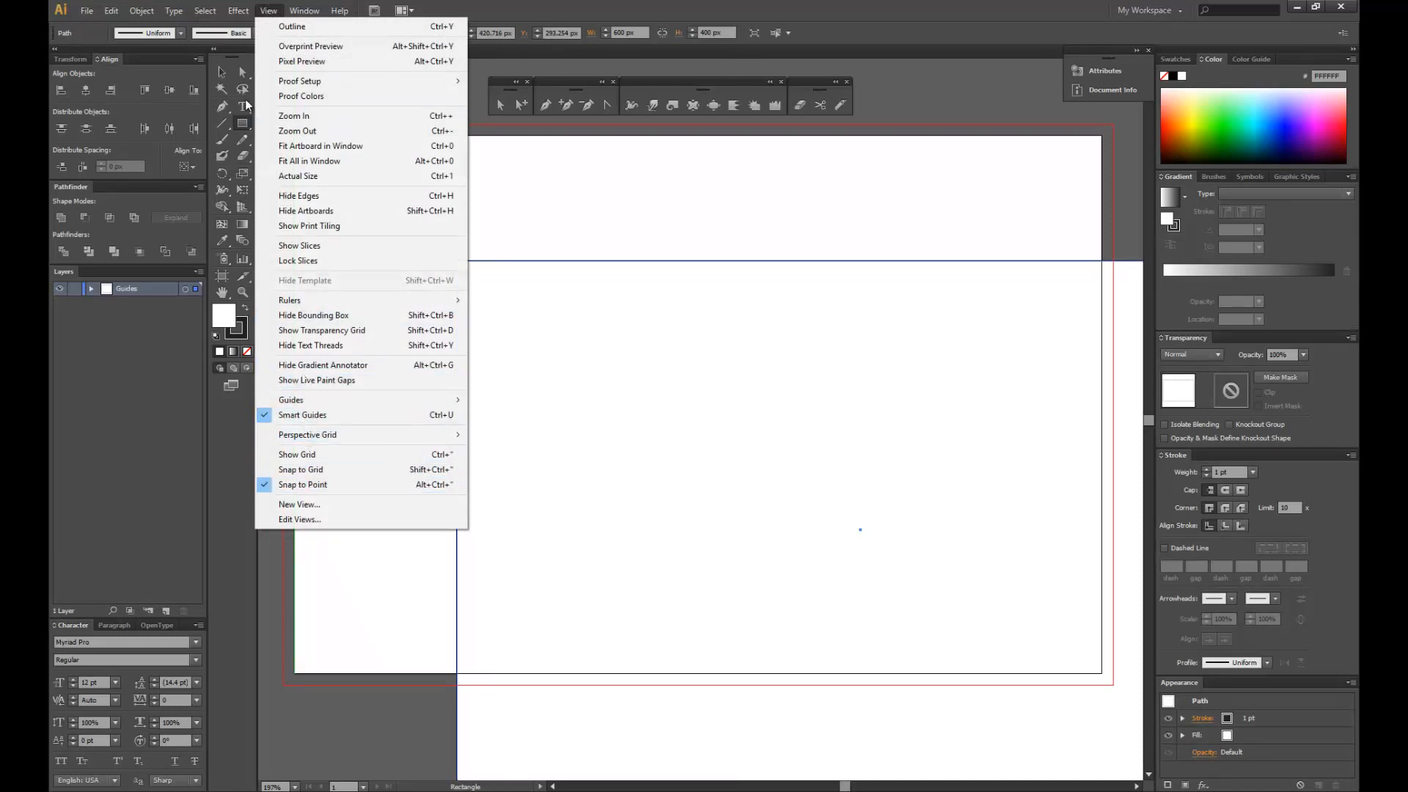
pyautogui.click(222, 72)
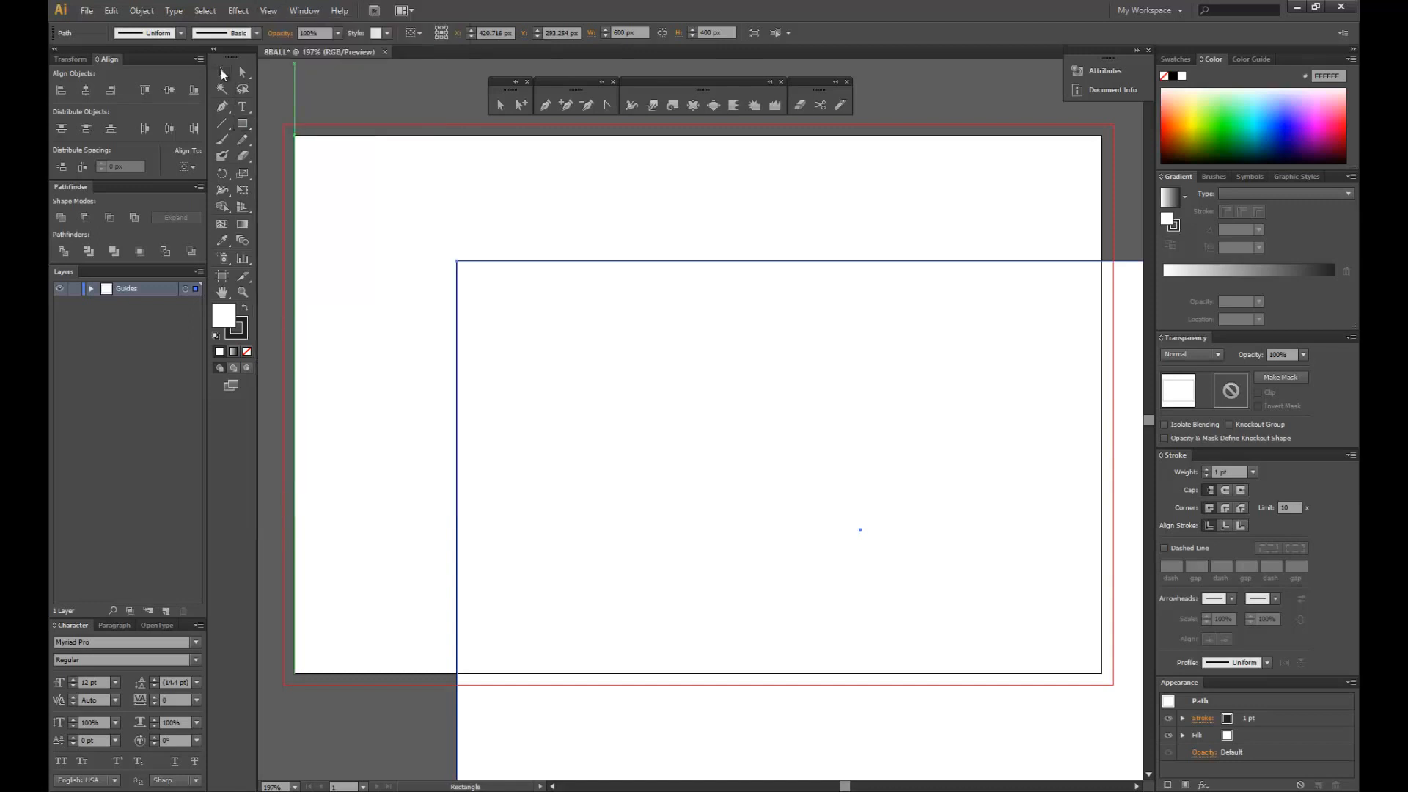
pyautogui.click(459, 226)
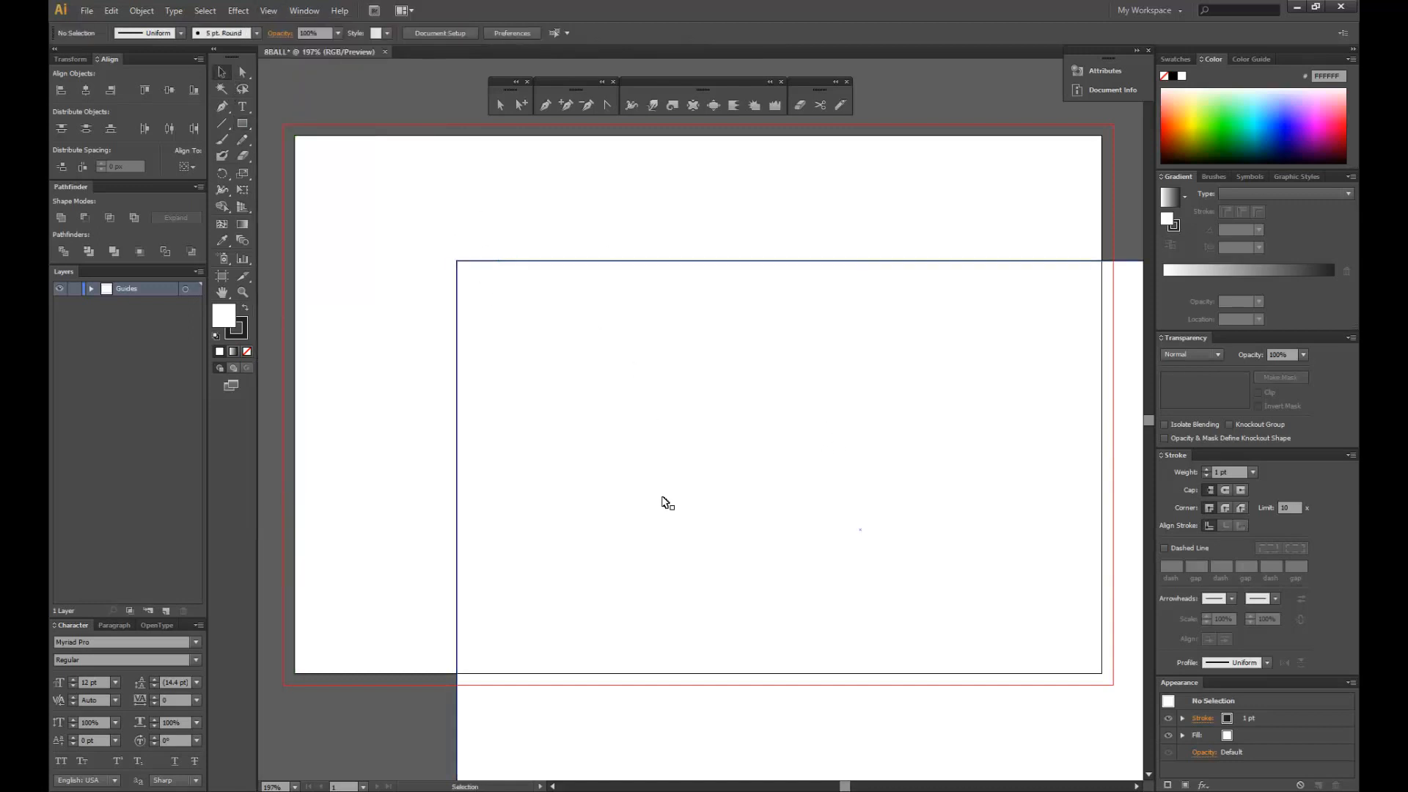
pyautogui.moveTo(660, 496); pyautogui.dragTo(497, 372)
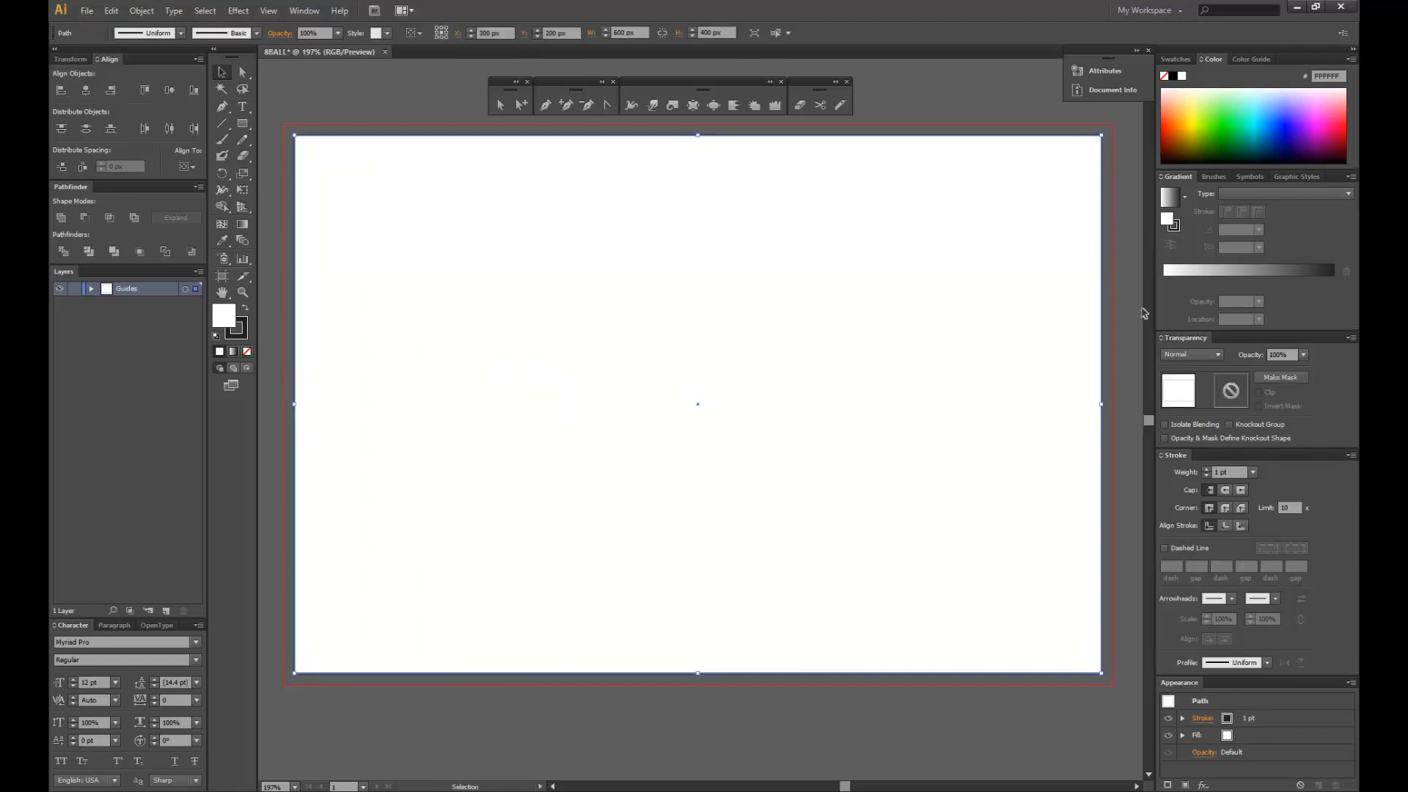
pyautogui.click(393, 103)
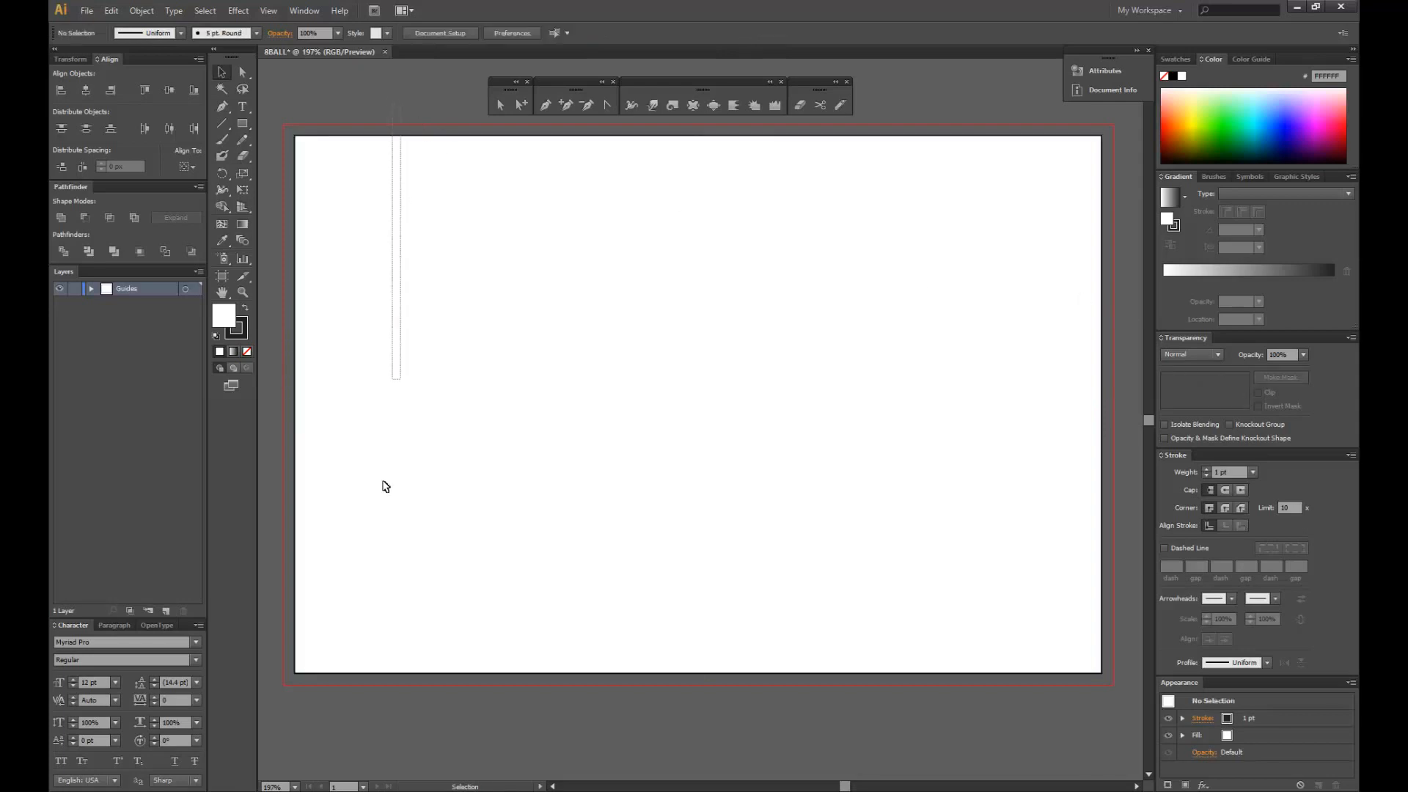
# - Remove the rectangle's stroke and fill it with the muted blue 7195AD
pyautogui.click(385, 487)
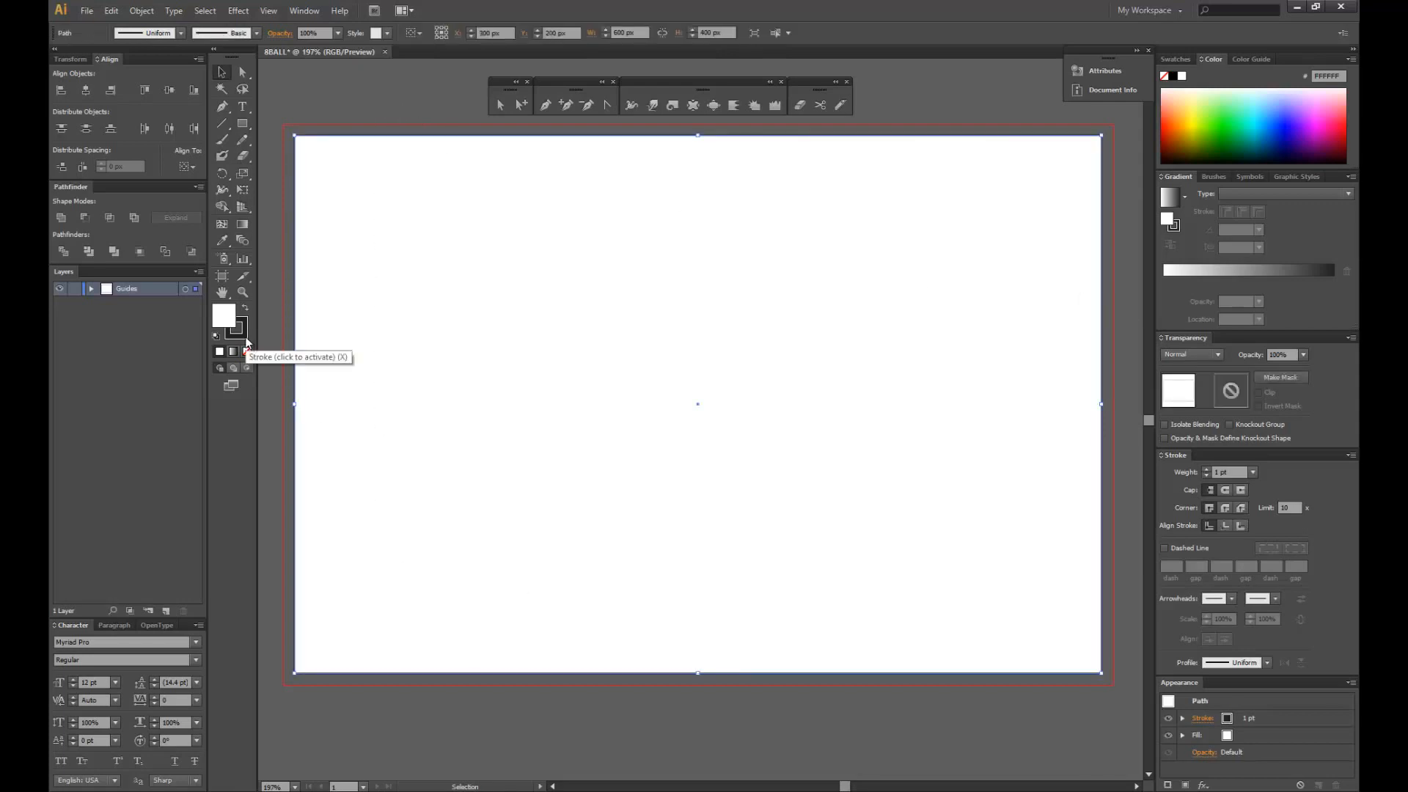
pyautogui.click(247, 341)
pyautogui.click(247, 351)
pyautogui.doubleClick(226, 318)
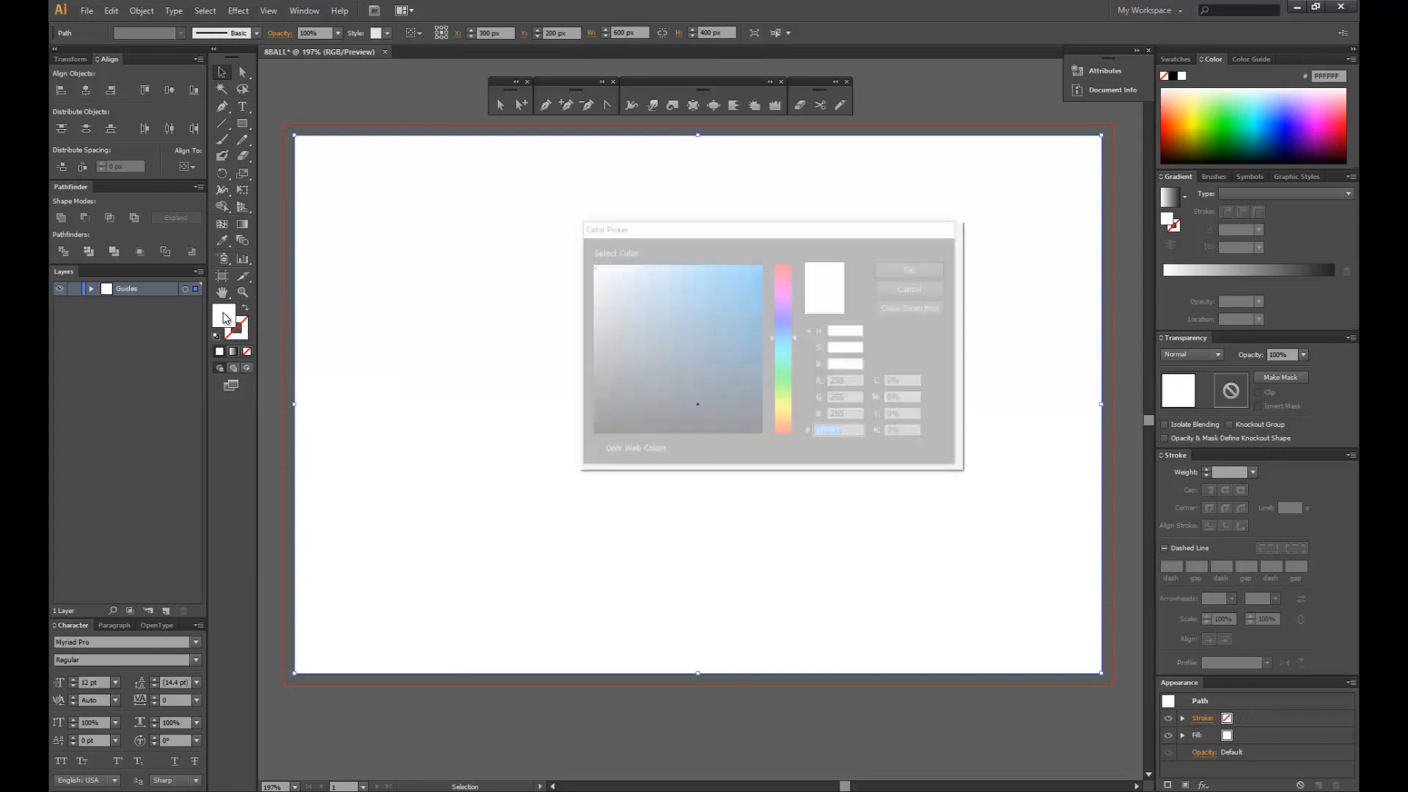
pyautogui.moveTo(692, 338)
pyautogui.mouseDown()
pyautogui.moveTo(675, 319)
pyautogui.moveTo(629, 311)
pyautogui.moveTo(649, 319)
pyautogui.mouseUp()
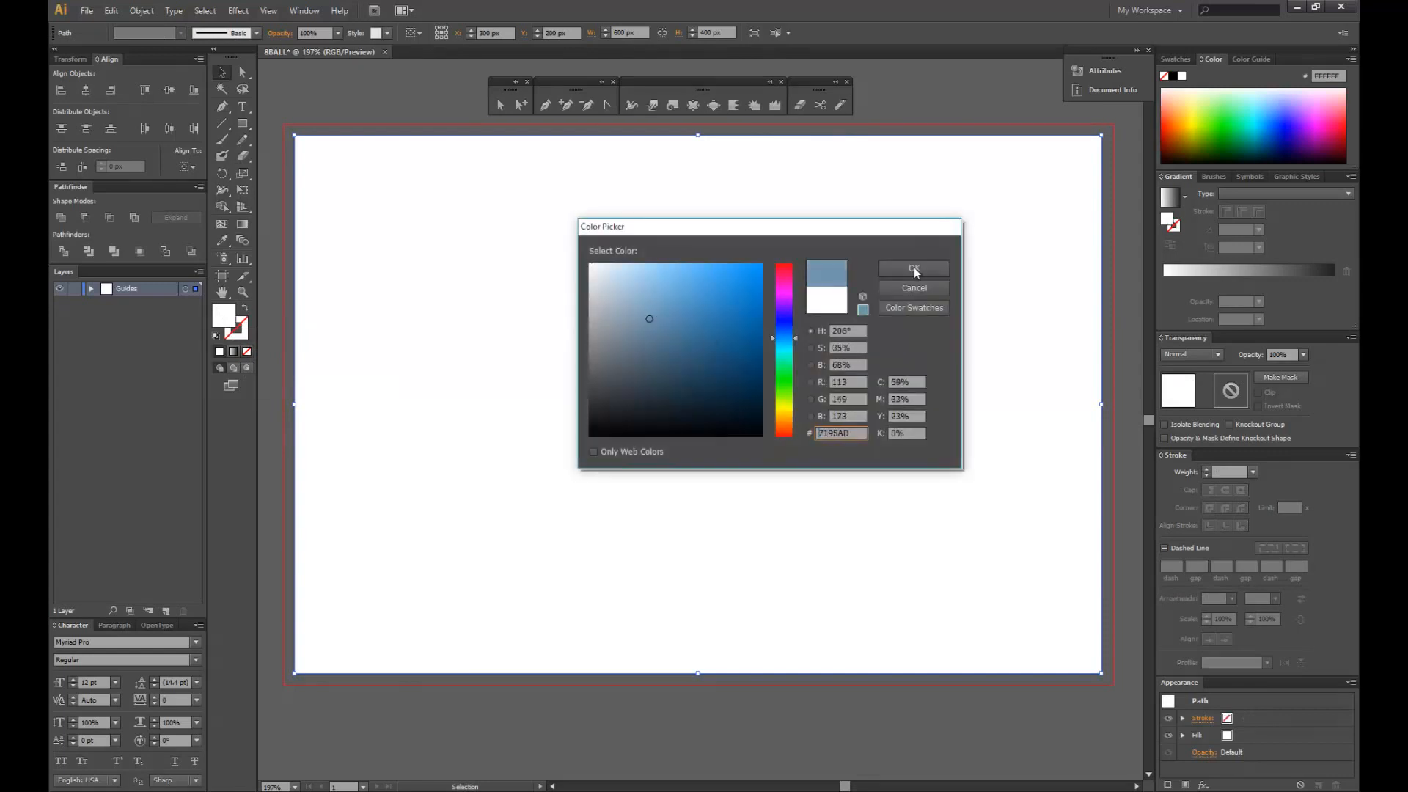
pyautogui.click(913, 271)
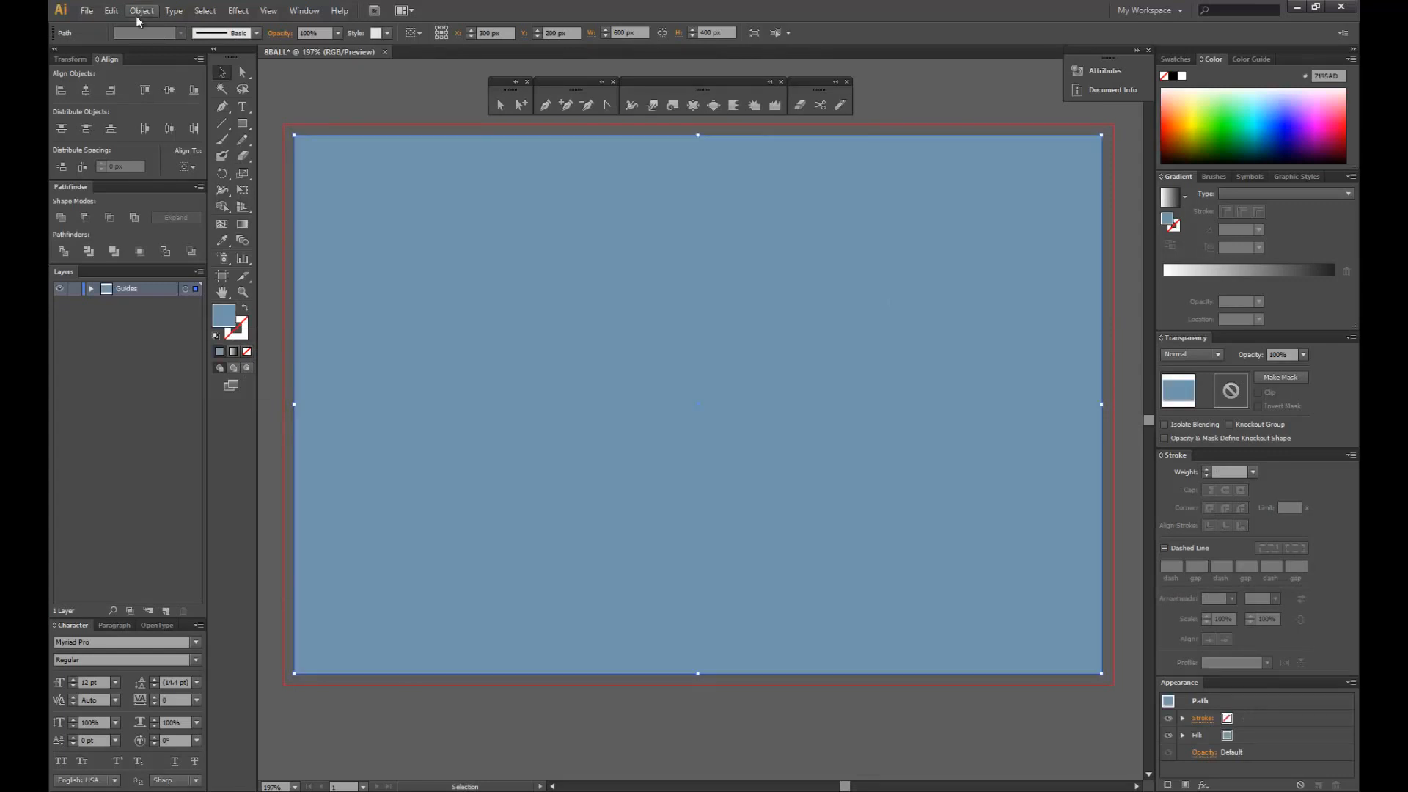
# - Start Split Into Grid on the blue rectangle with 3 rows and 3 columns
pyautogui.click(140, 11)
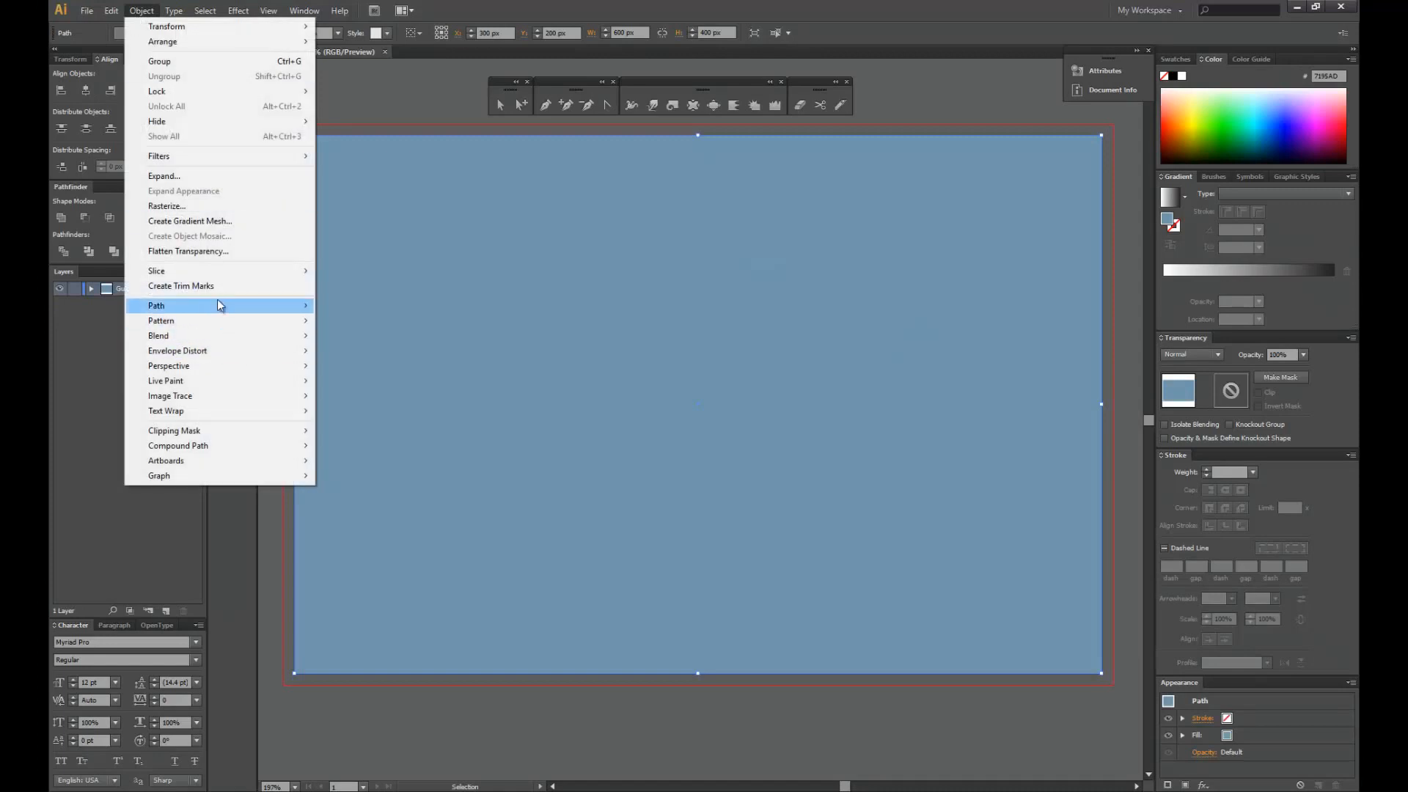
pyautogui.moveTo(218, 305)
pyautogui.click(424, 438)
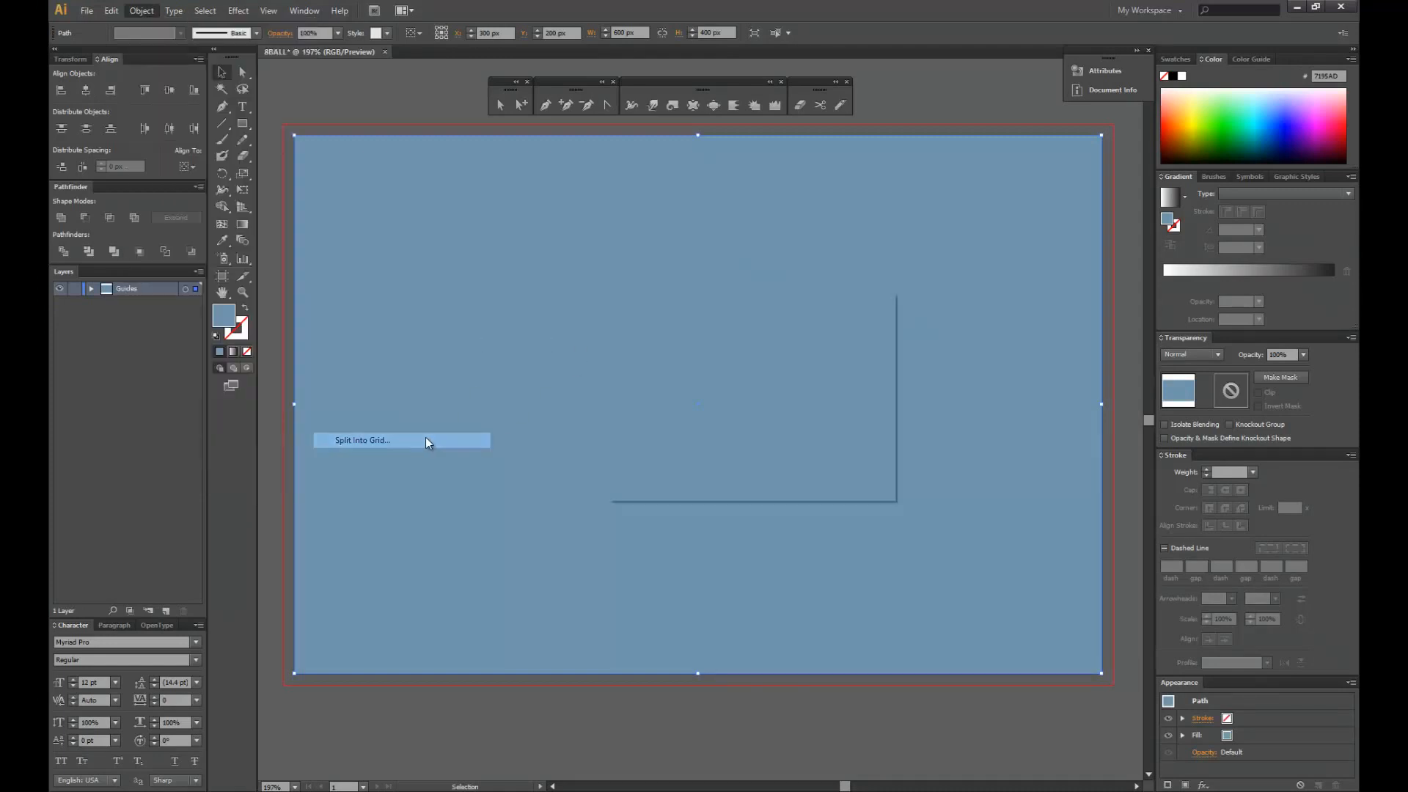
pyautogui.moveTo(671, 304); pyautogui.dragTo(624, 311)
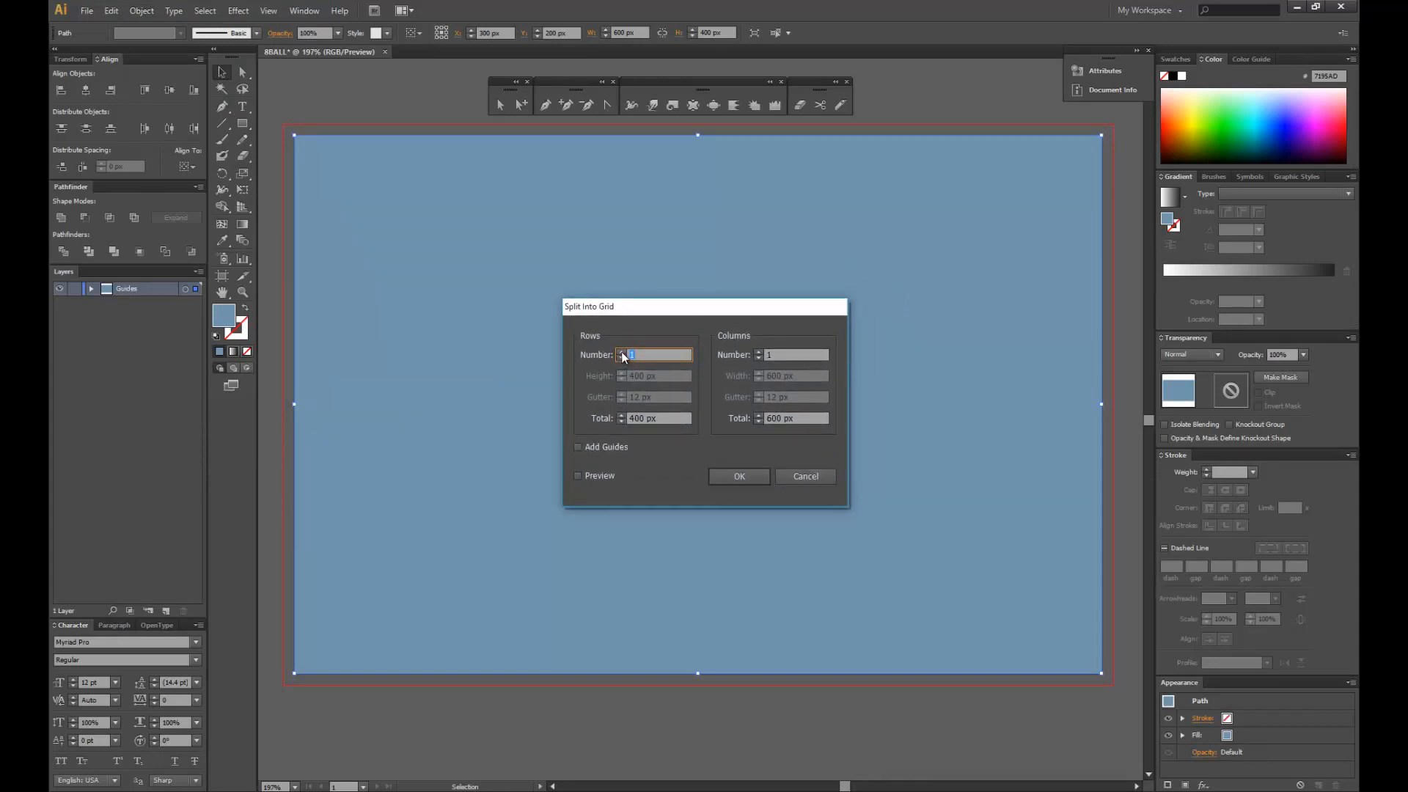
pyautogui.write('3')
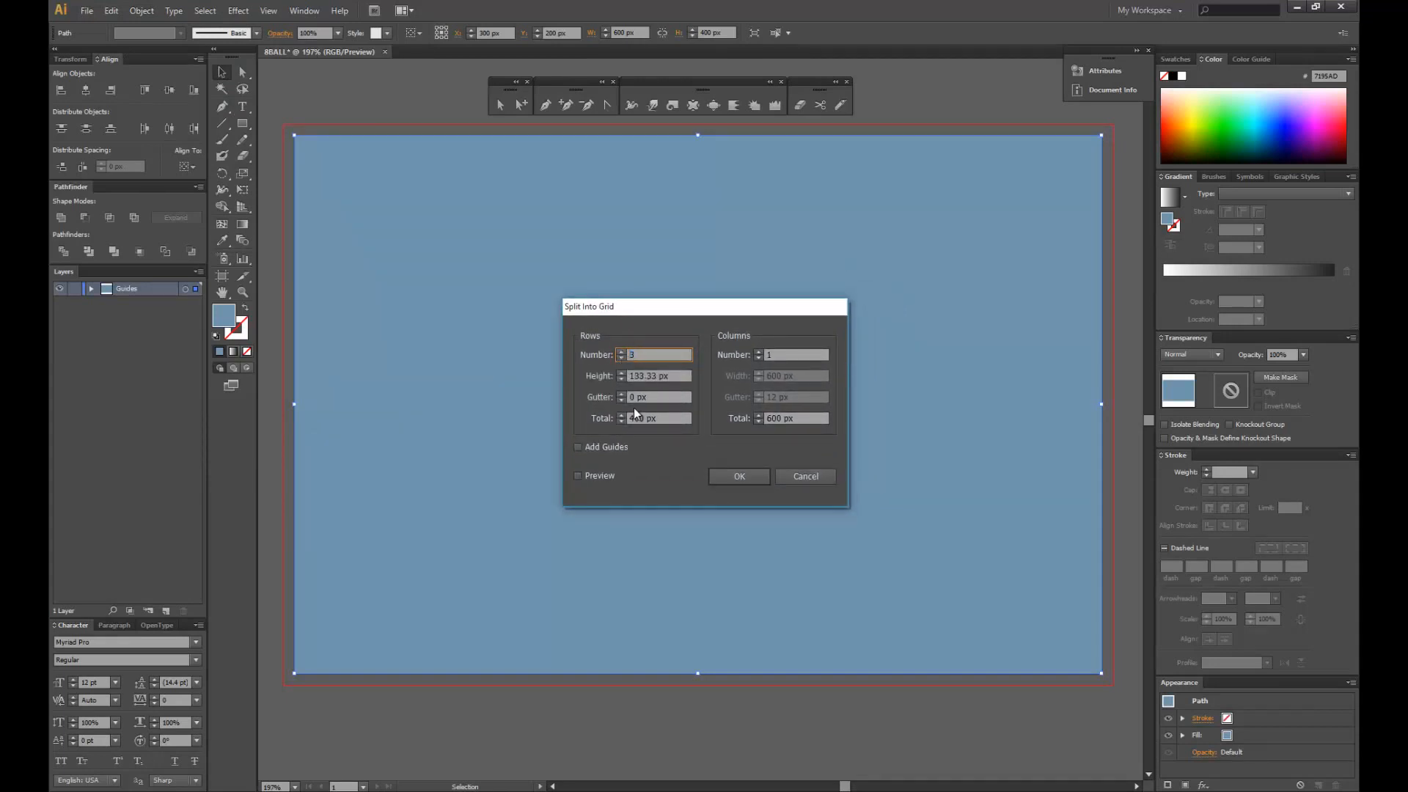
pyautogui.click(756, 352)
pyautogui.click(756, 352)
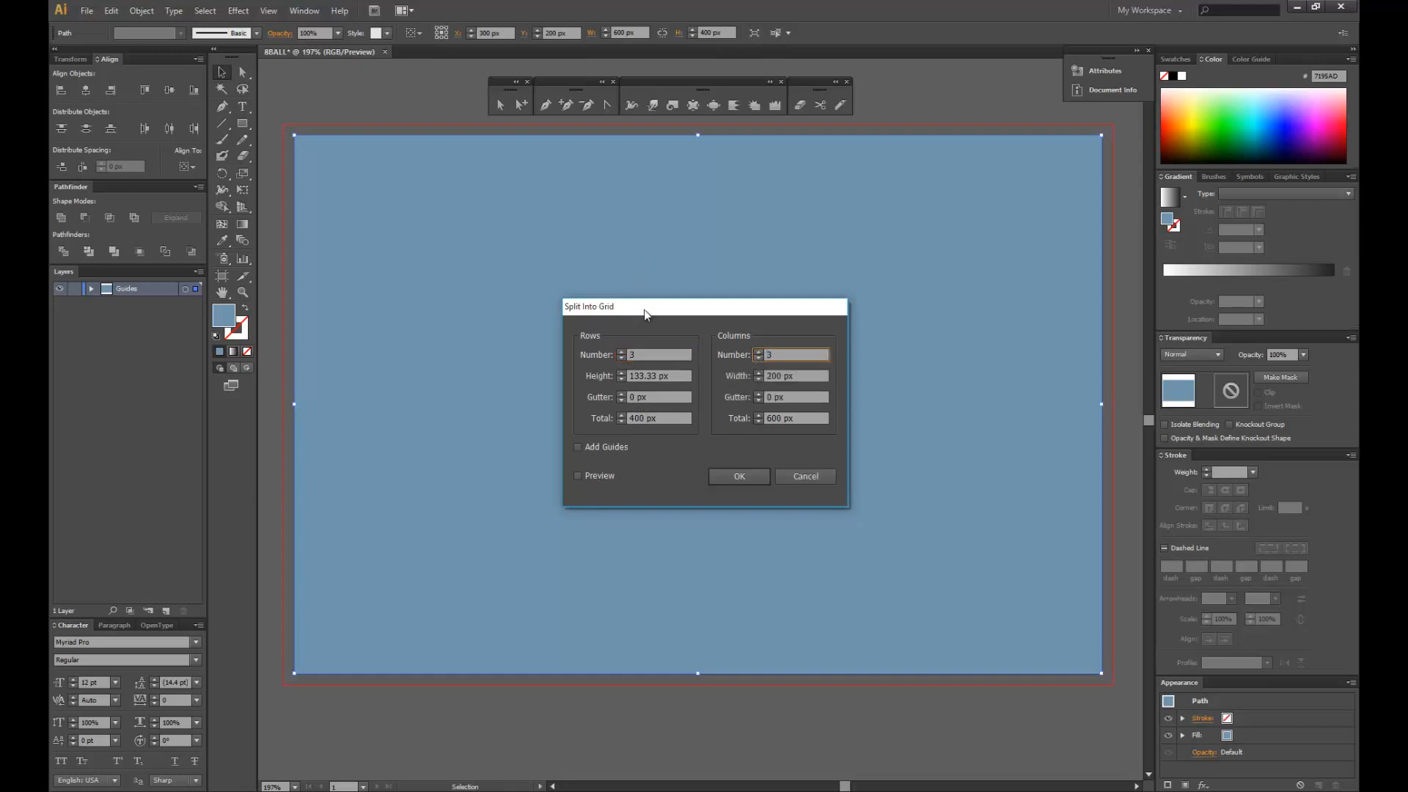
pyautogui.moveTo(644, 310); pyautogui.dragTo(639, 324)
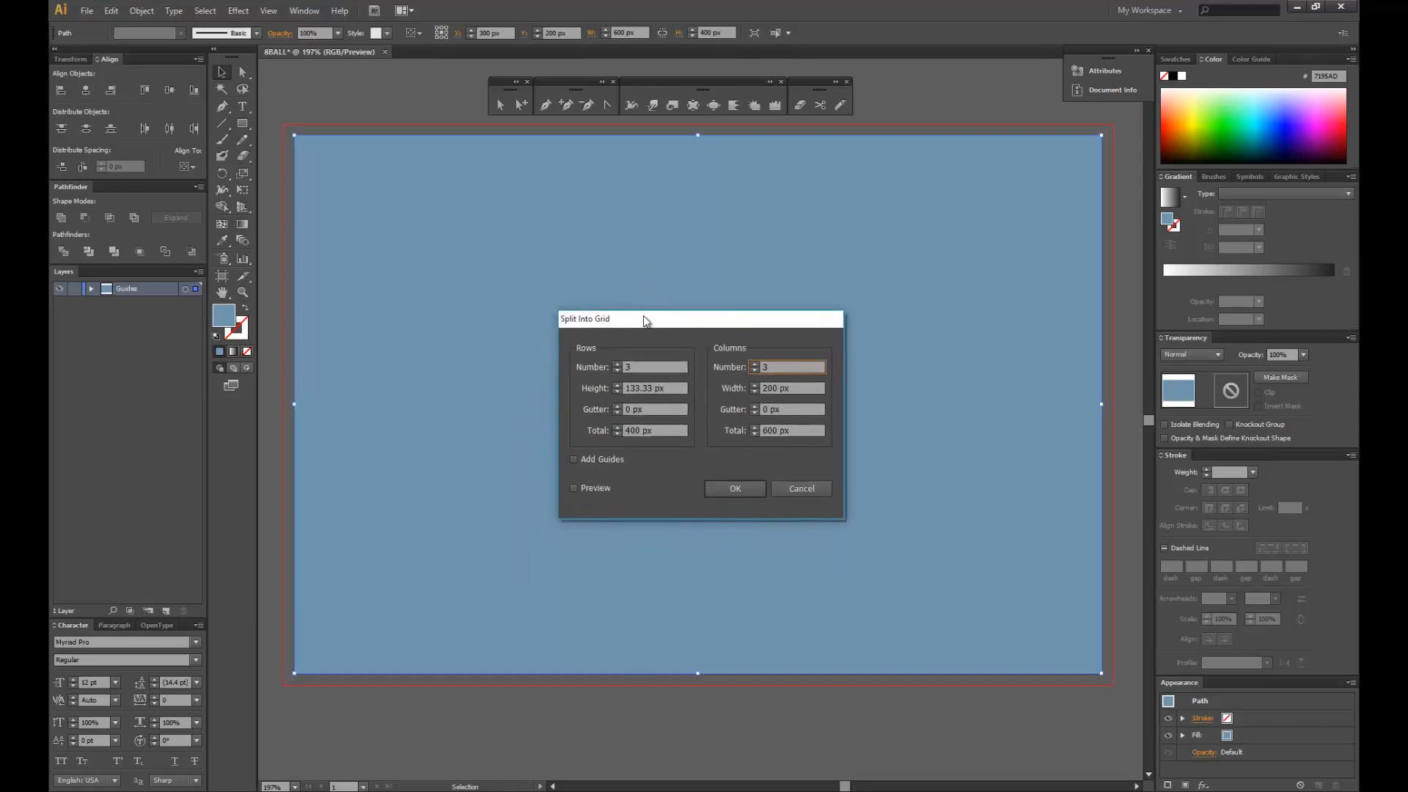
# - Preview the grid split, enable Add Guides and apply it to the rectangle
pyautogui.click(573, 489)
pyautogui.moveTo(624, 327); pyautogui.dragTo(723, 445)
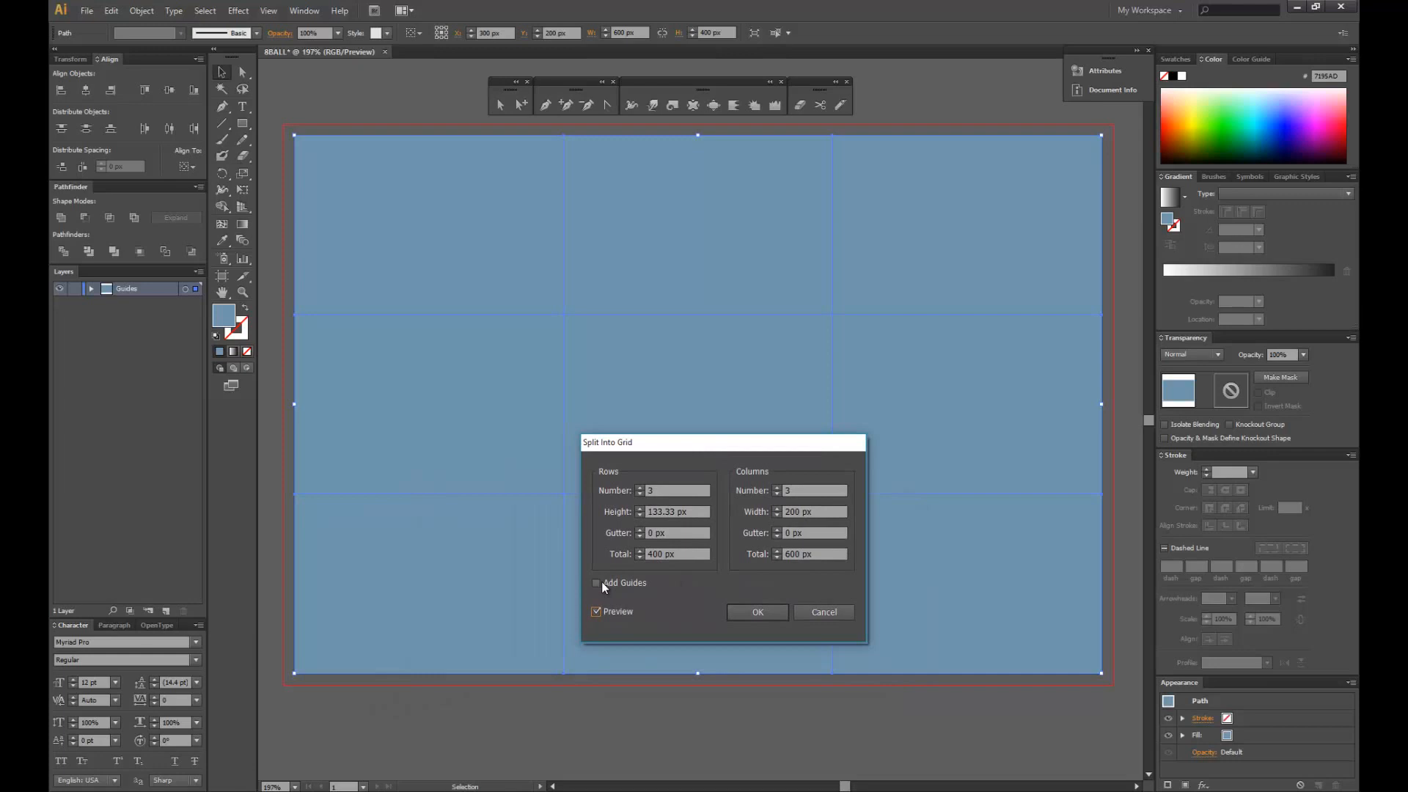
pyautogui.moveTo(635, 448); pyautogui.dragTo(733, 360)
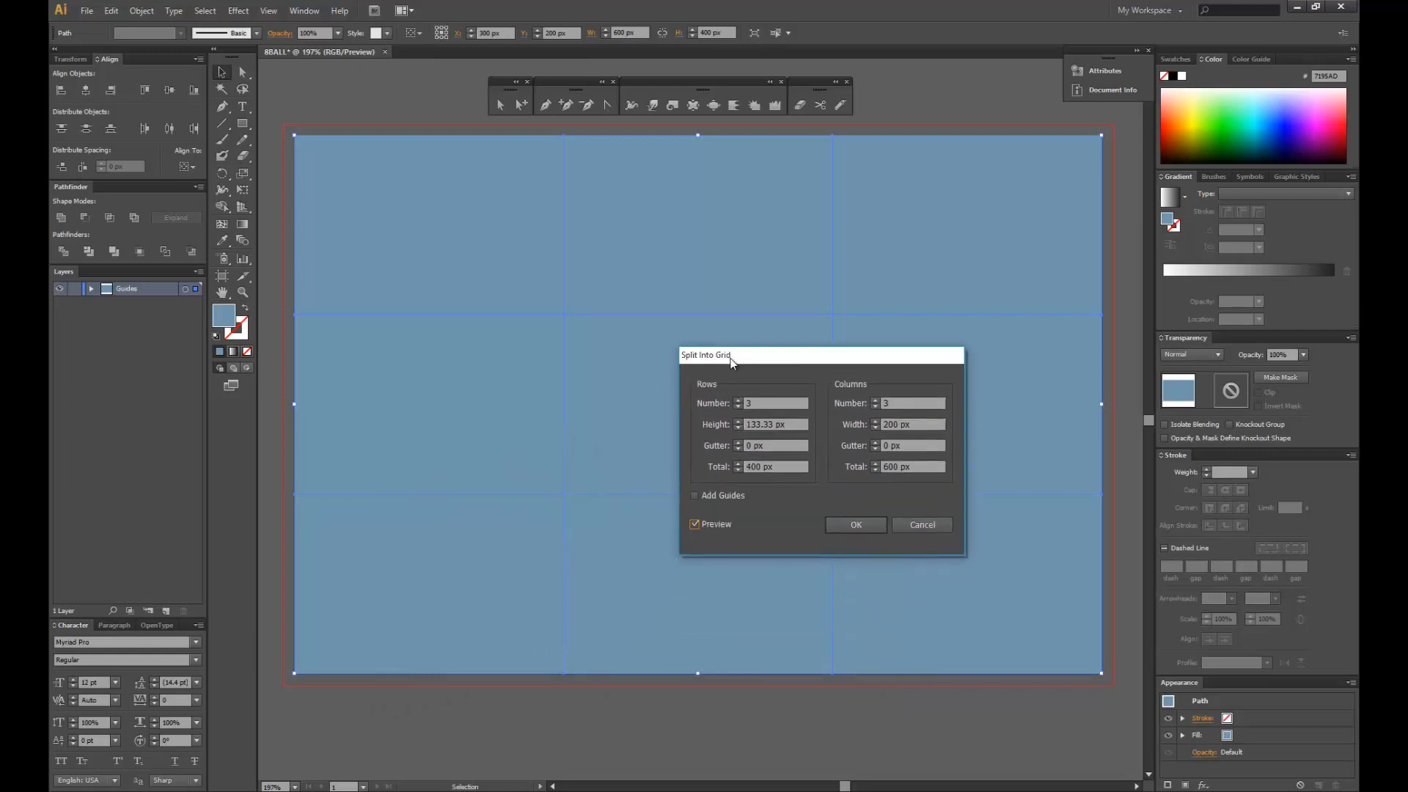
pyautogui.click(696, 496)
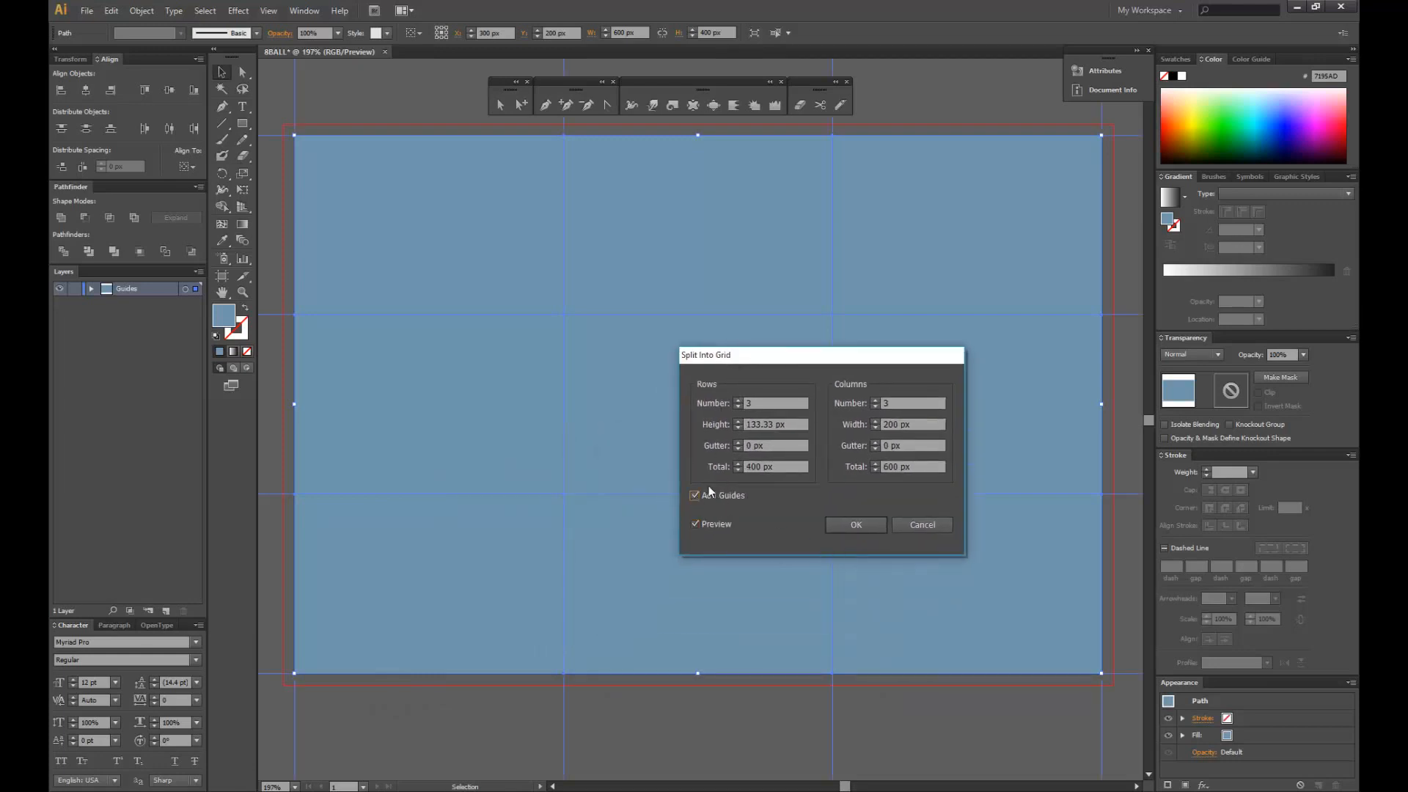
pyautogui.click(868, 526)
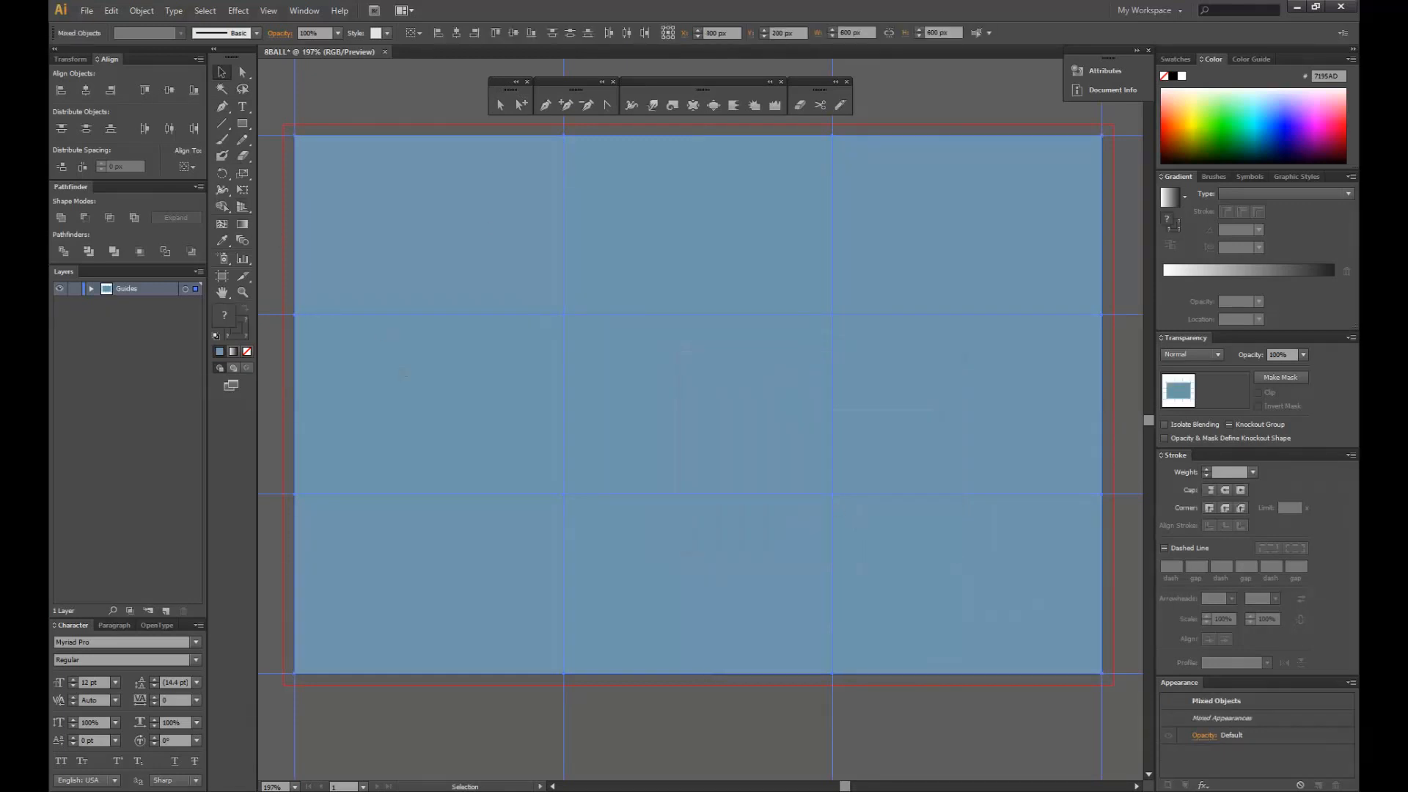
# - Delete all nine blue grid cells so only the guides remain, and lock the Guides layer
pyautogui.click(411, 86)
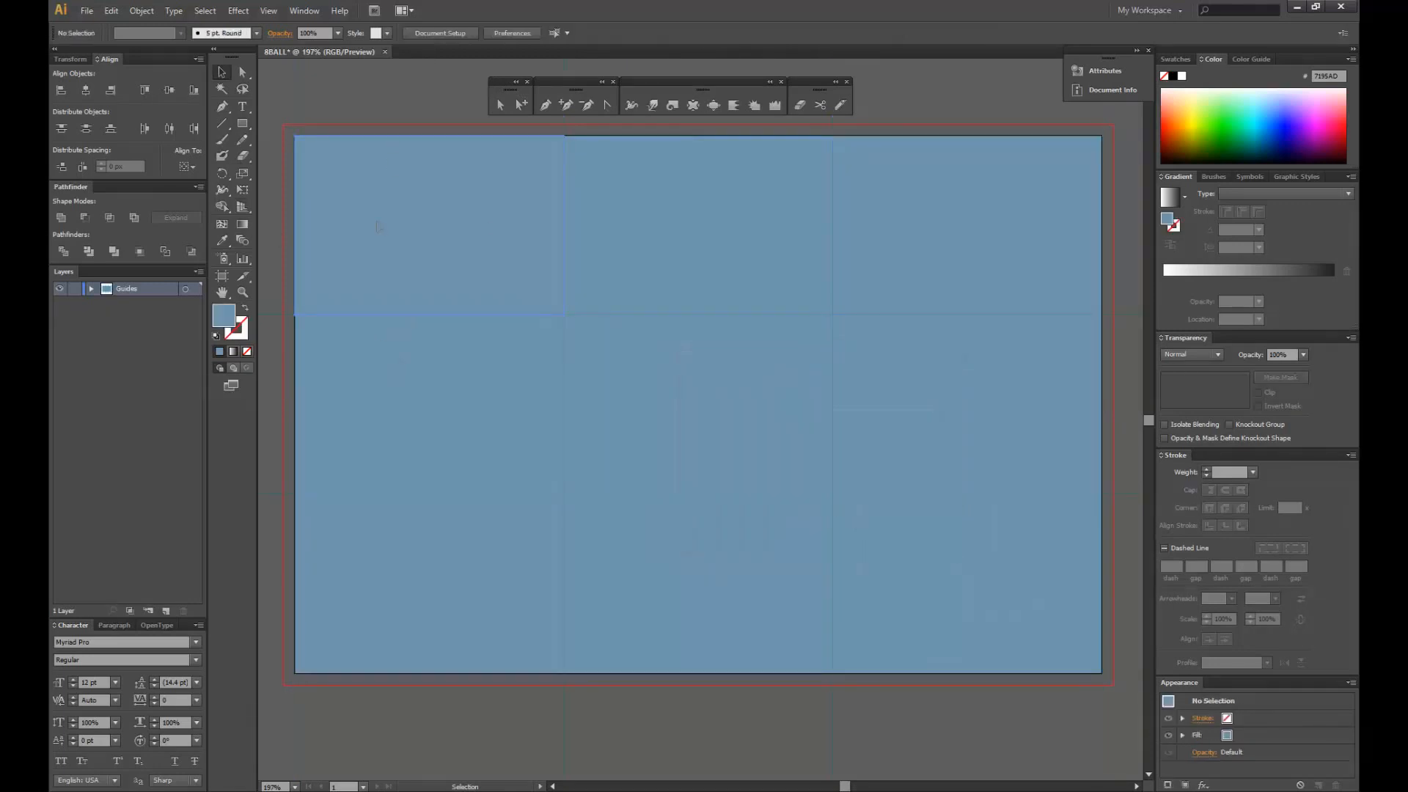
pyautogui.click(379, 226)
pyautogui.press('Delete')
pyautogui.click(682, 242)
pyautogui.press('Delete')
pyautogui.click(945, 267)
pyautogui.press('Delete')
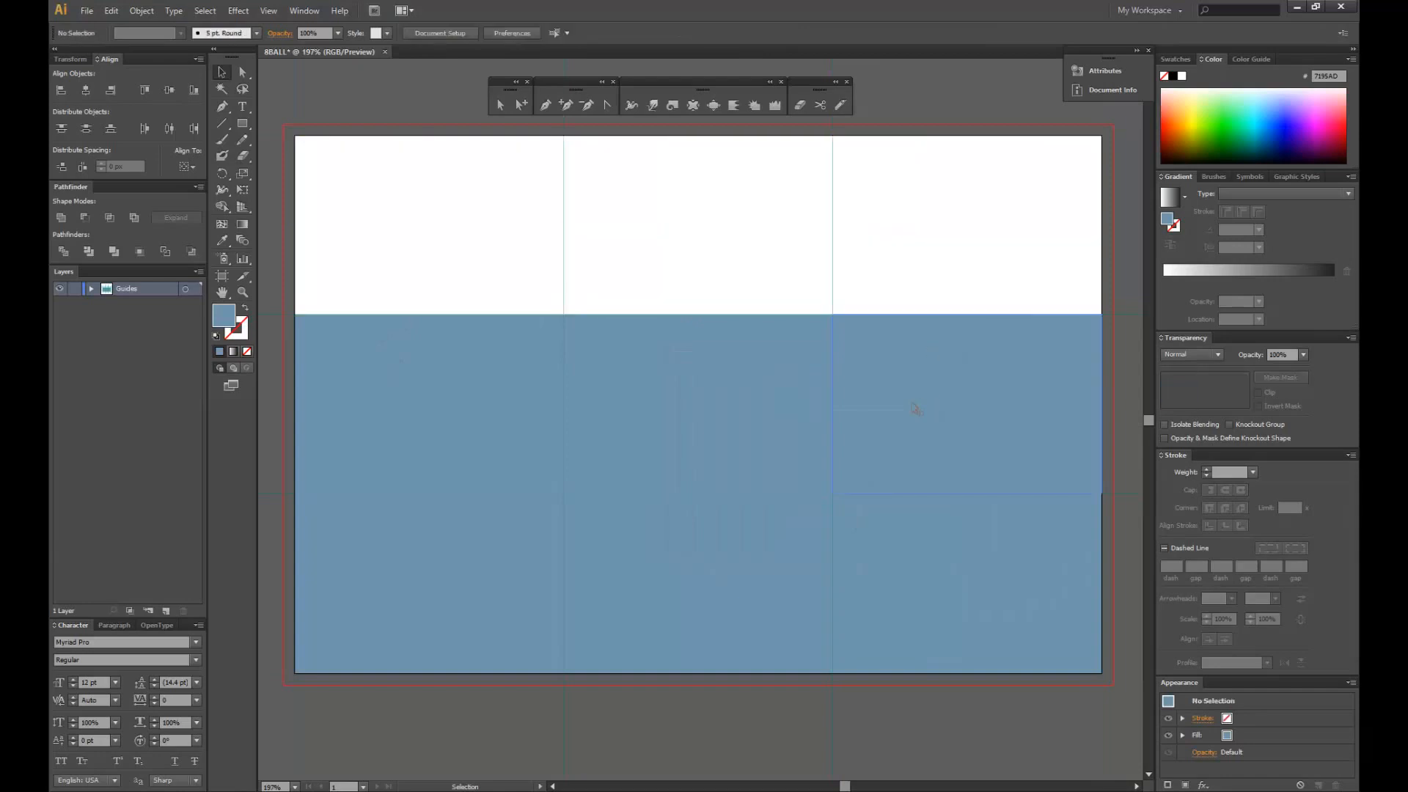
pyautogui.click(411, 404)
pyautogui.press('Delete')
pyautogui.click(696, 403)
pyautogui.press('Delete')
pyautogui.click(917, 409)
pyautogui.press('Delete')
pyautogui.click(486, 540)
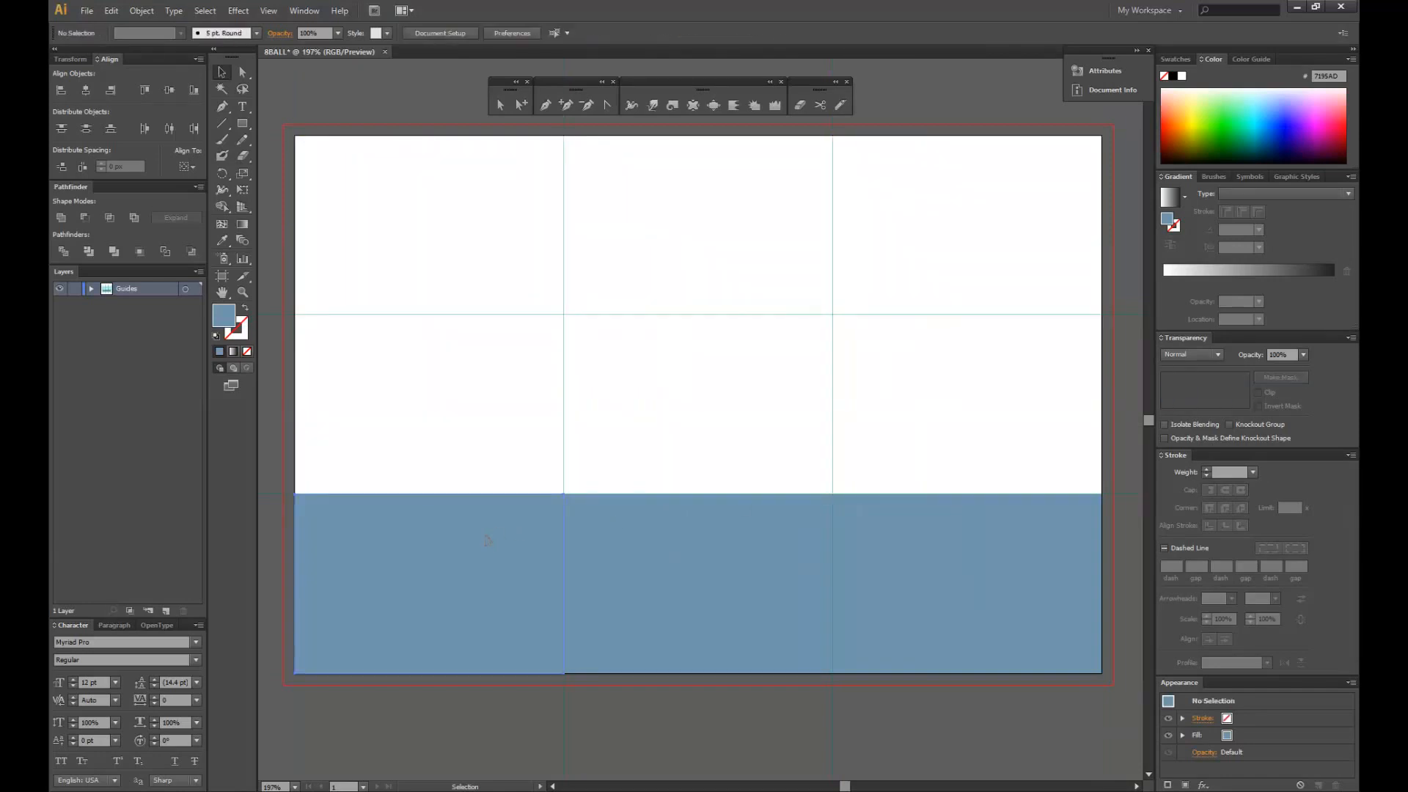
pyautogui.press('Delete')
pyautogui.click(788, 574)
pyautogui.press('Delete')
pyautogui.click(902, 515)
pyautogui.press('Delete')
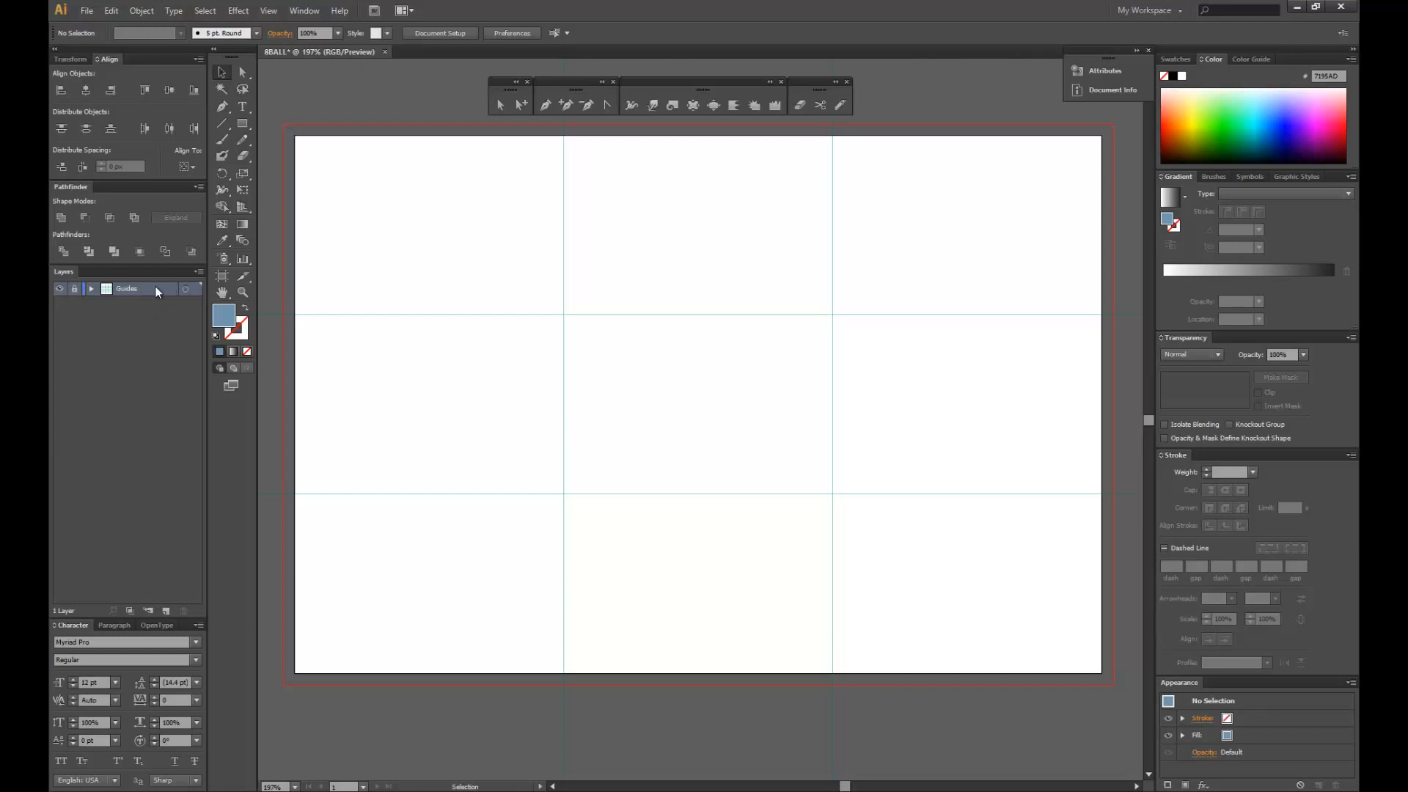
# - Create a new layer named Background
pyautogui.click(198, 272)
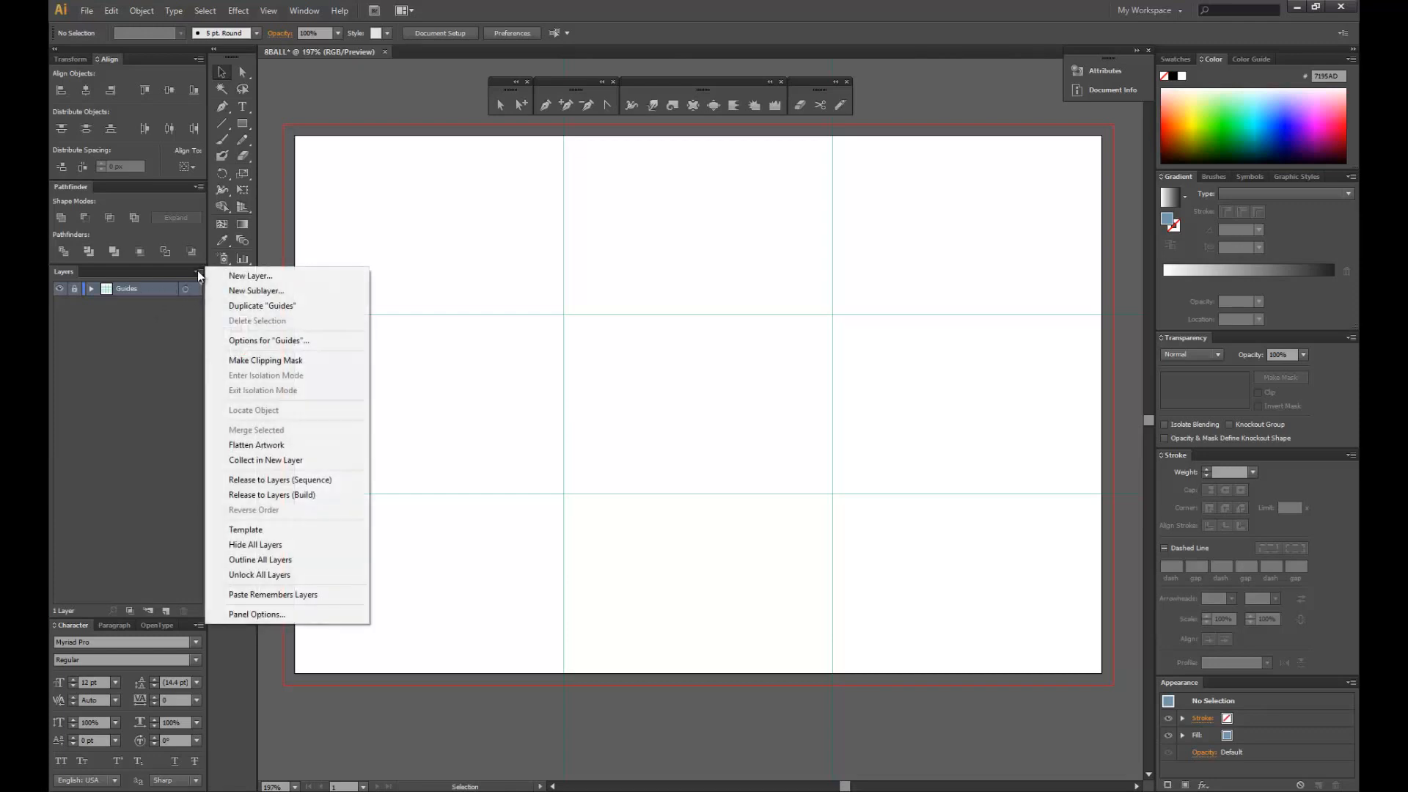
pyautogui.click(257, 277)
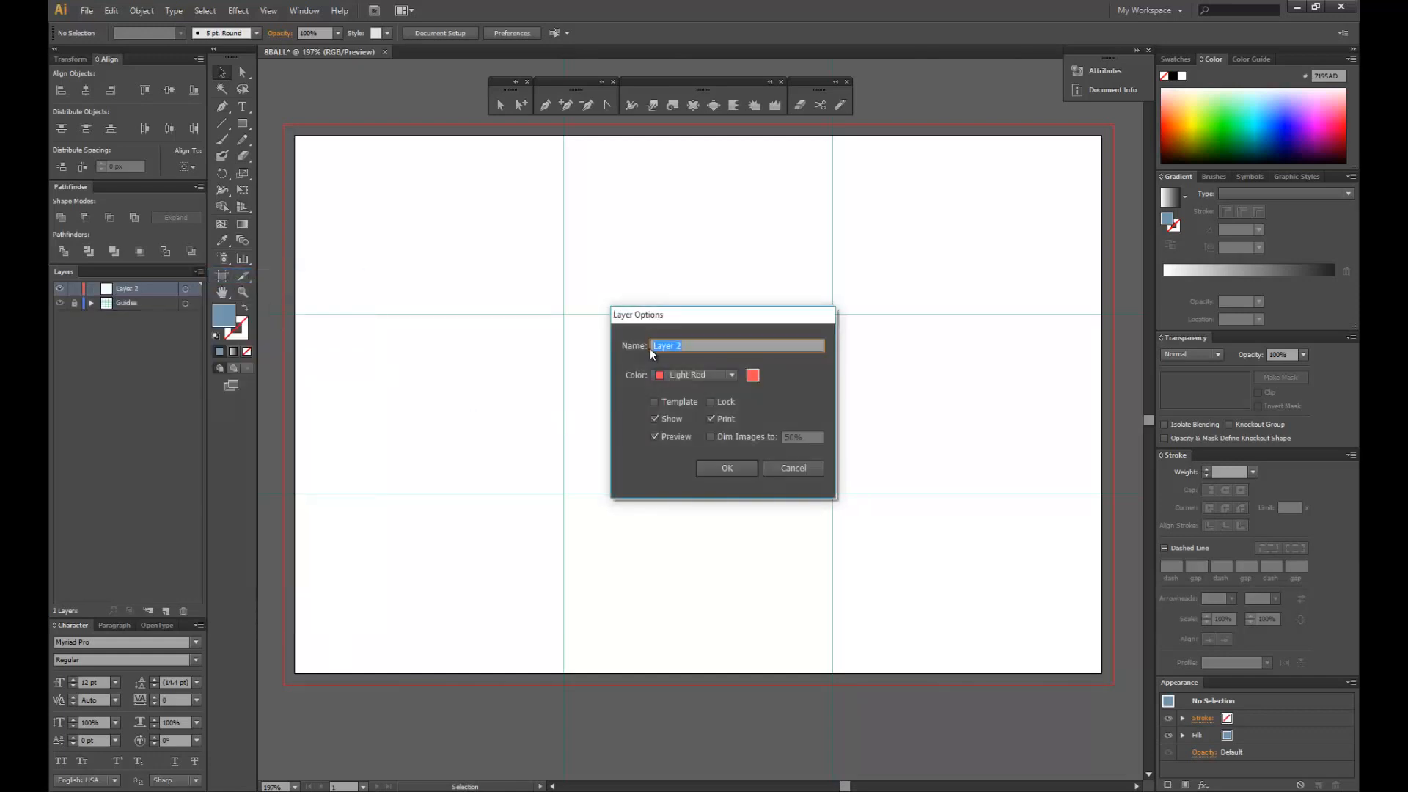
pyautogui.write('Background')
pyautogui.click(748, 468)
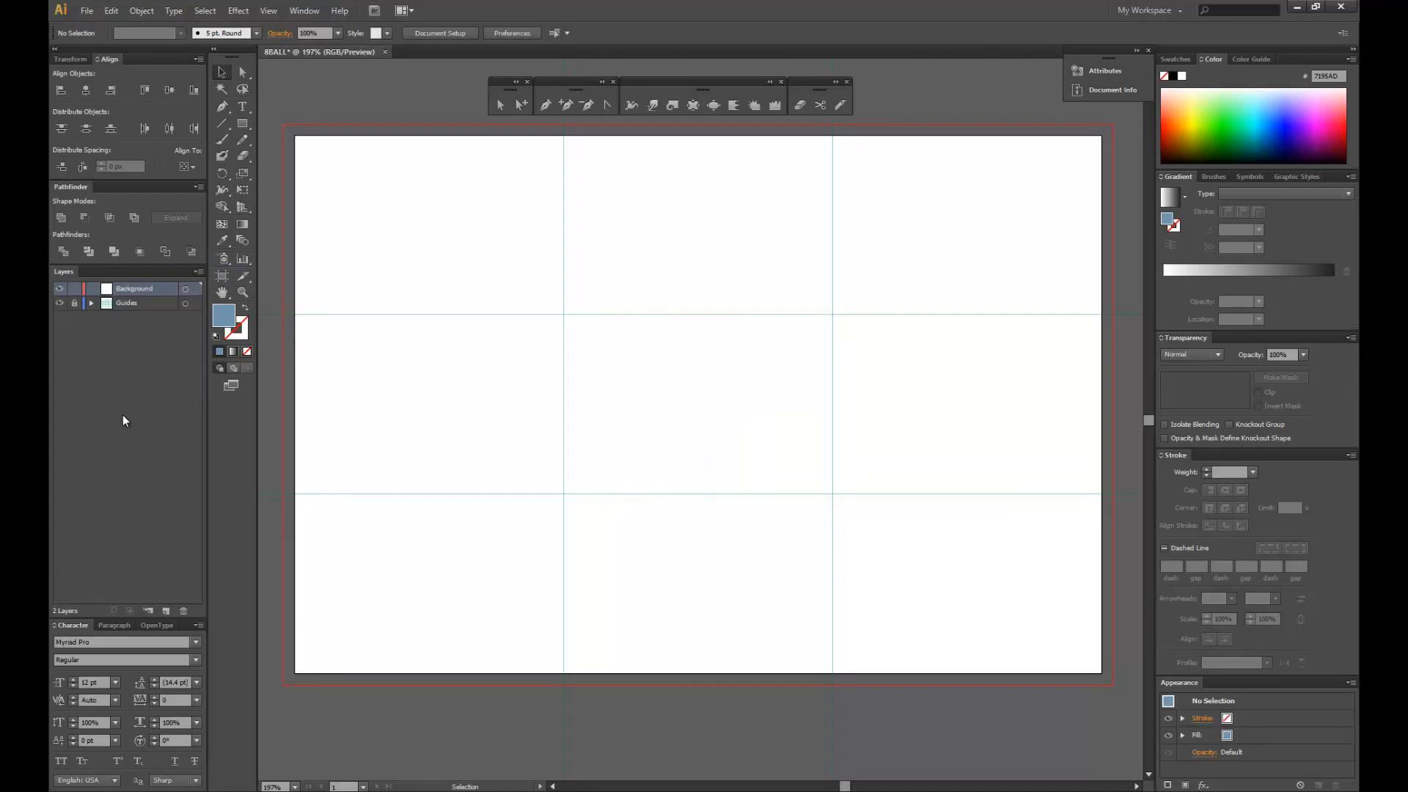
# - Move the Background layer below the Guides layer, and hide and show the Guides layer to check the grid
pyautogui.moveTo(126, 289); pyautogui.dragTo(123, 317)
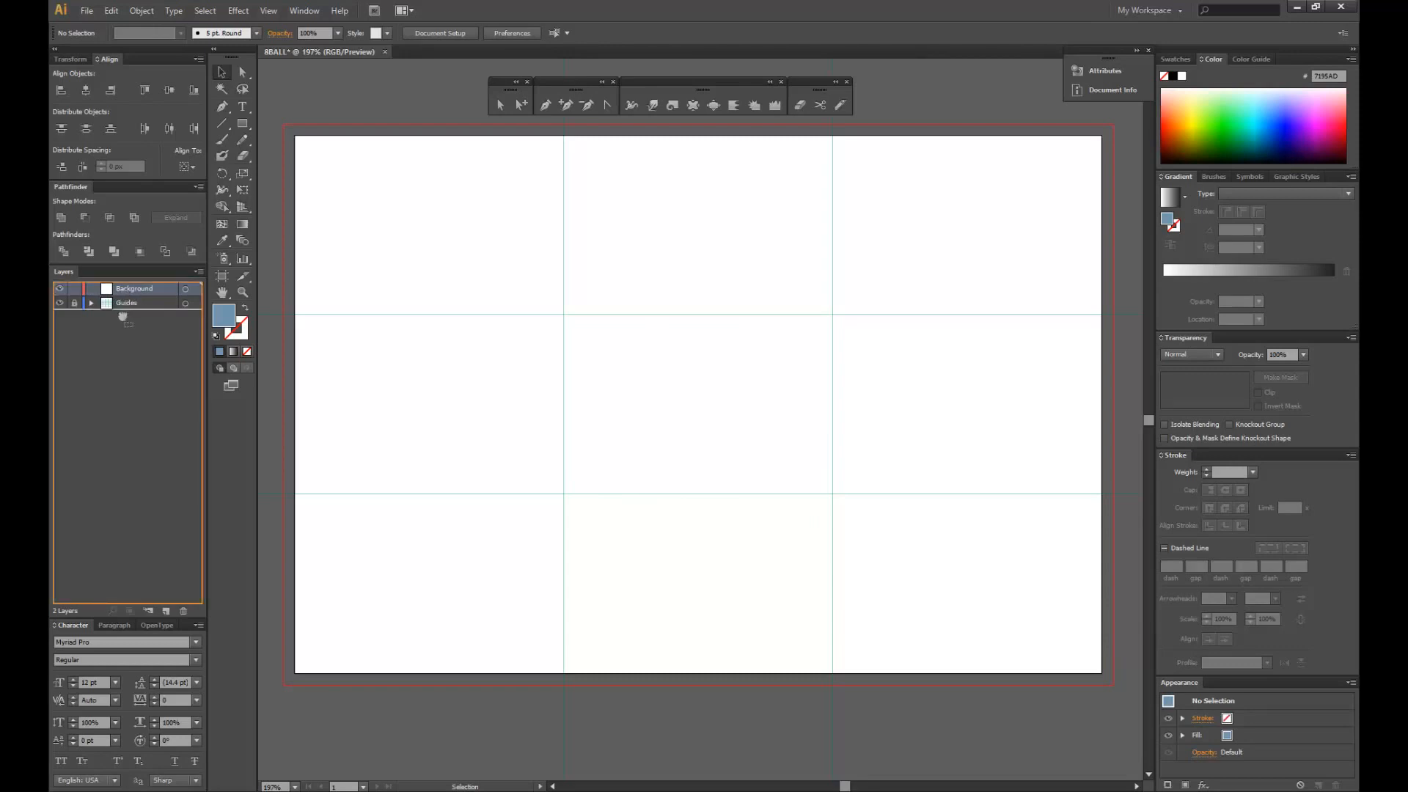
pyautogui.moveTo(123, 316); pyautogui.dragTo(124, 315)
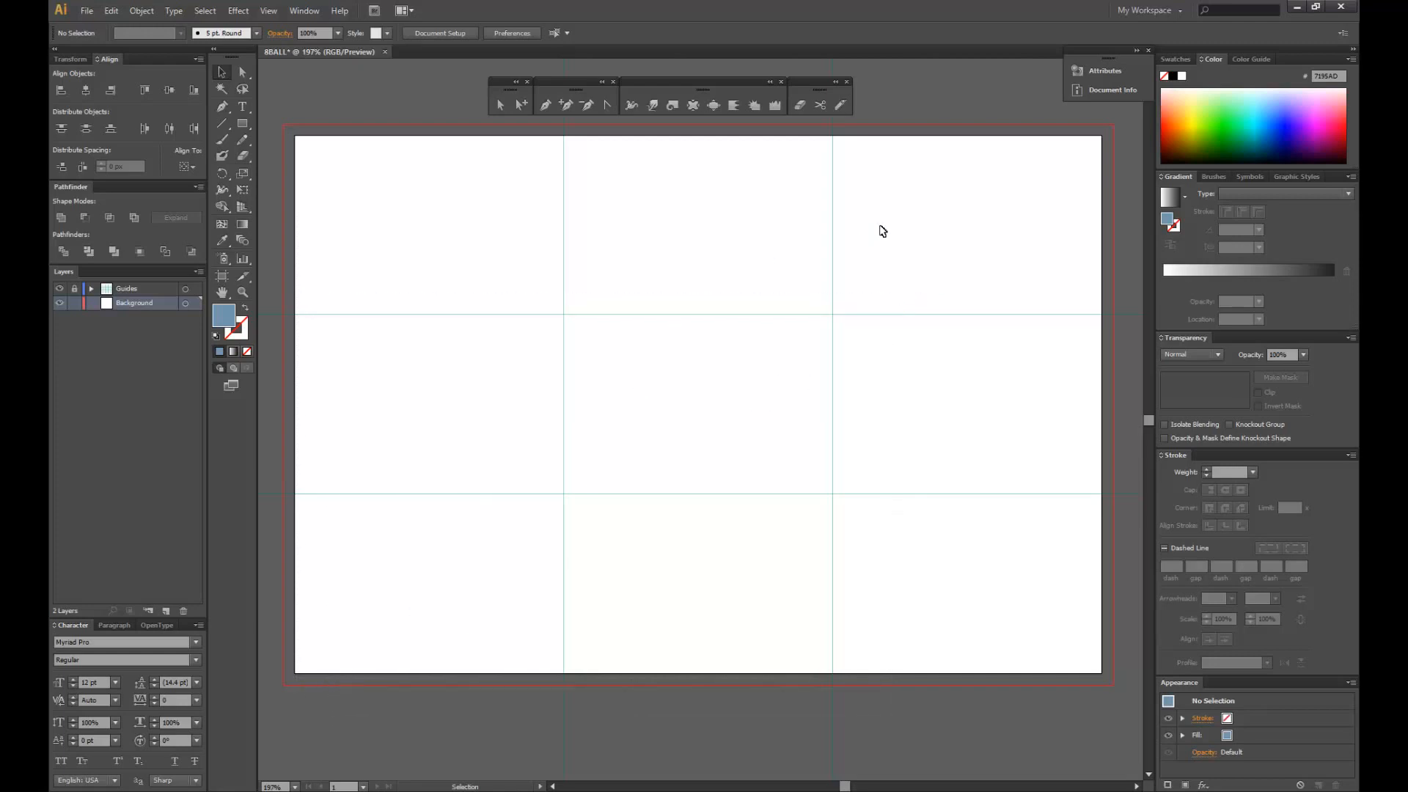
pyautogui.click(58, 288)
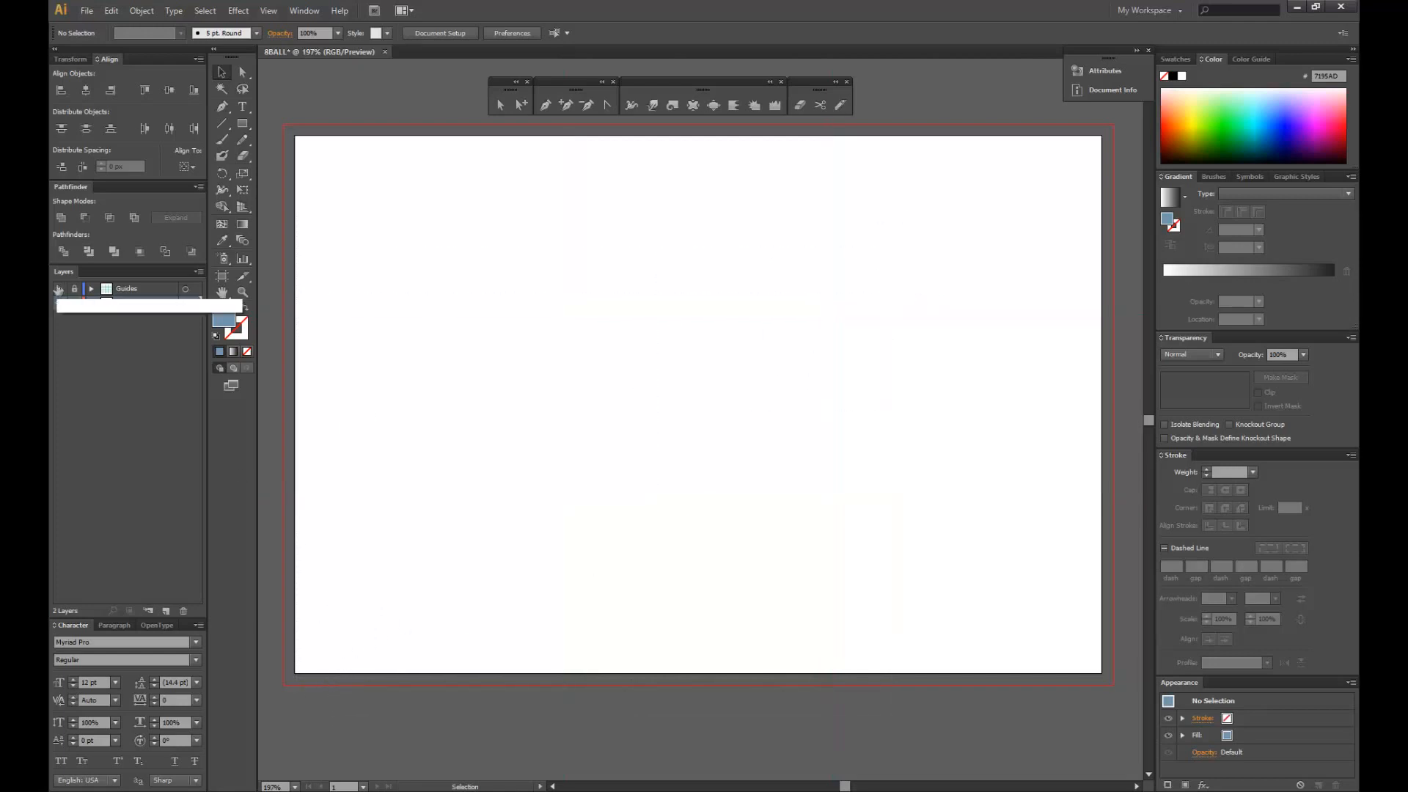
pyautogui.click(58, 289)
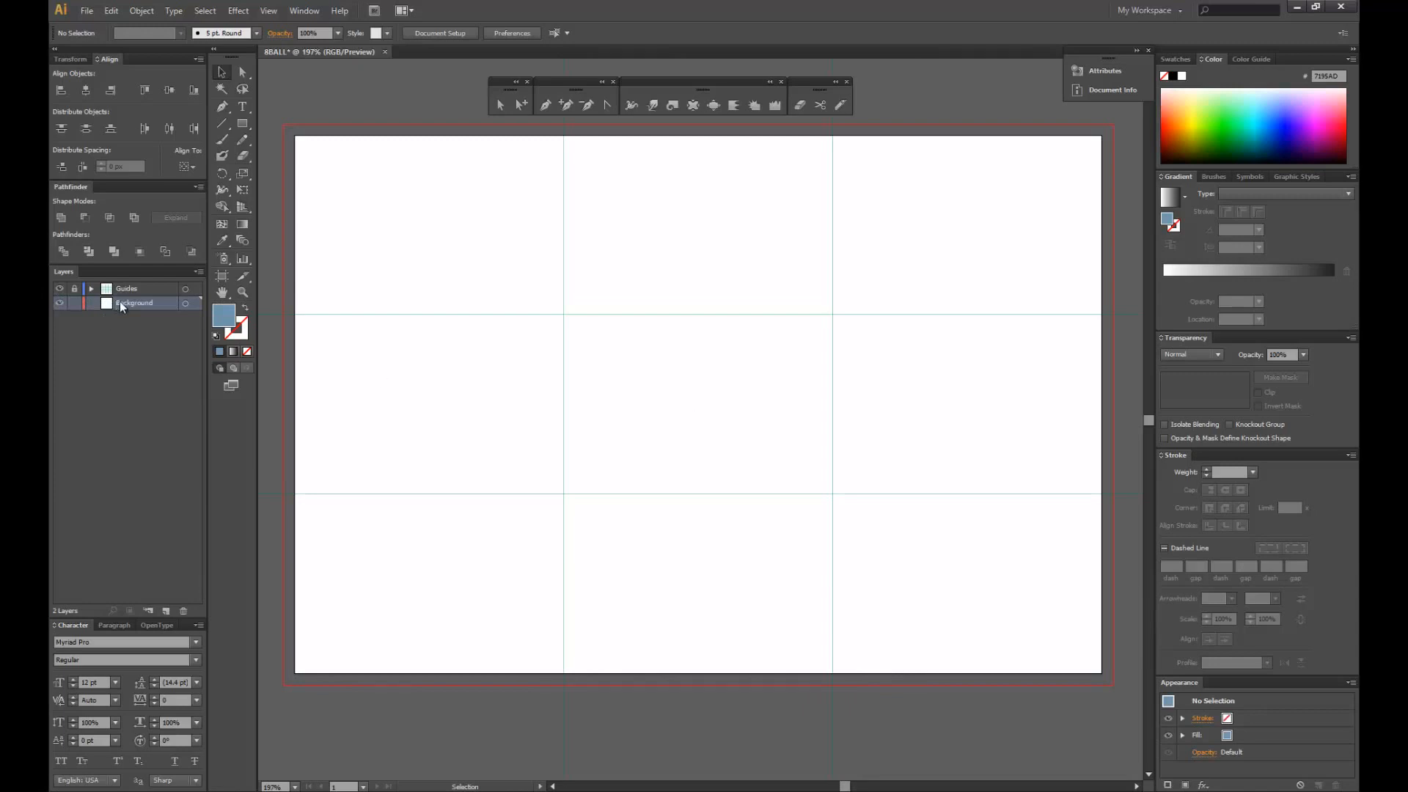
# - Create a 600 × 400 px rectangle on the Background layer, align it to cover the whole artboard, and deselect it
pyautogui.click(241, 122)
pyautogui.click(340, 189)
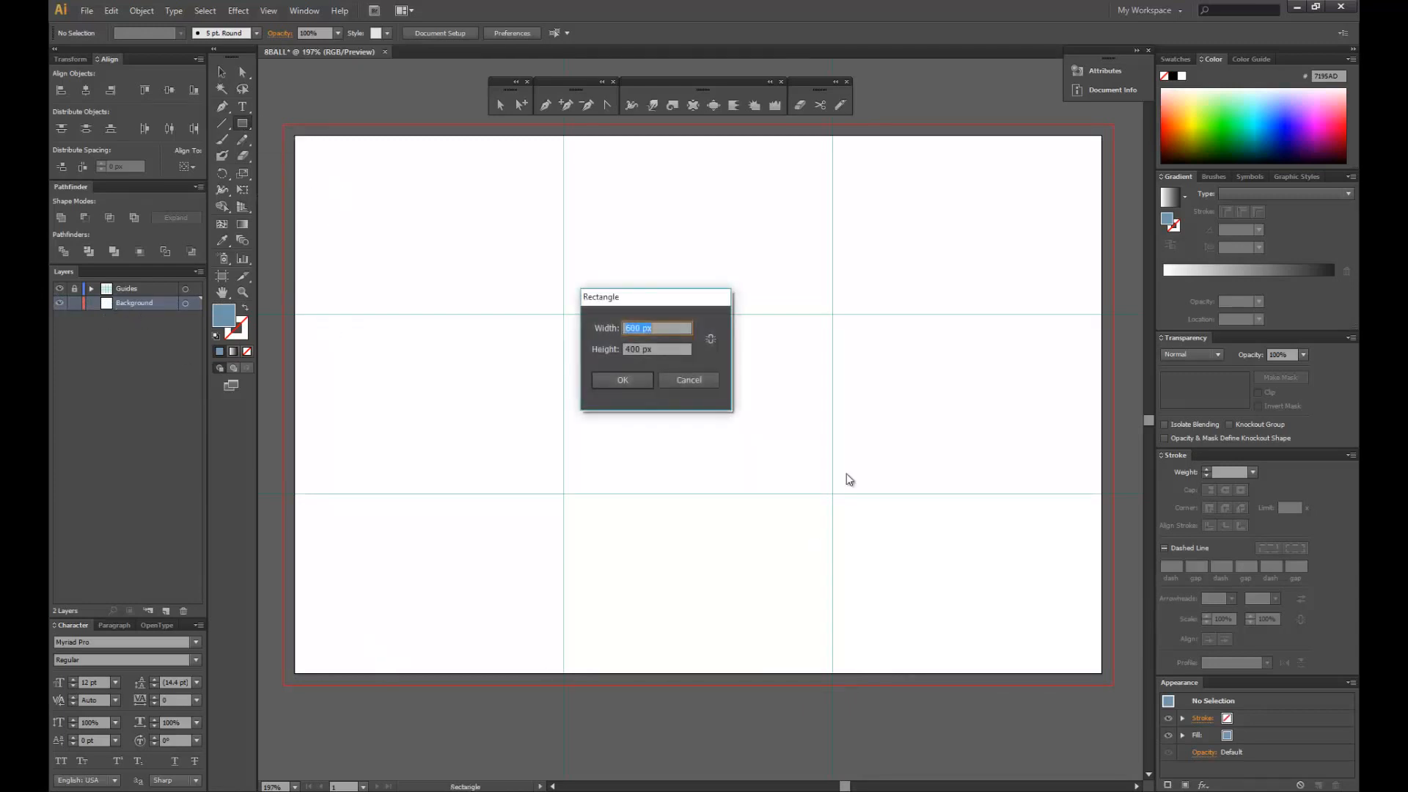
pyautogui.moveTo(639, 294); pyautogui.dragTo(690, 371)
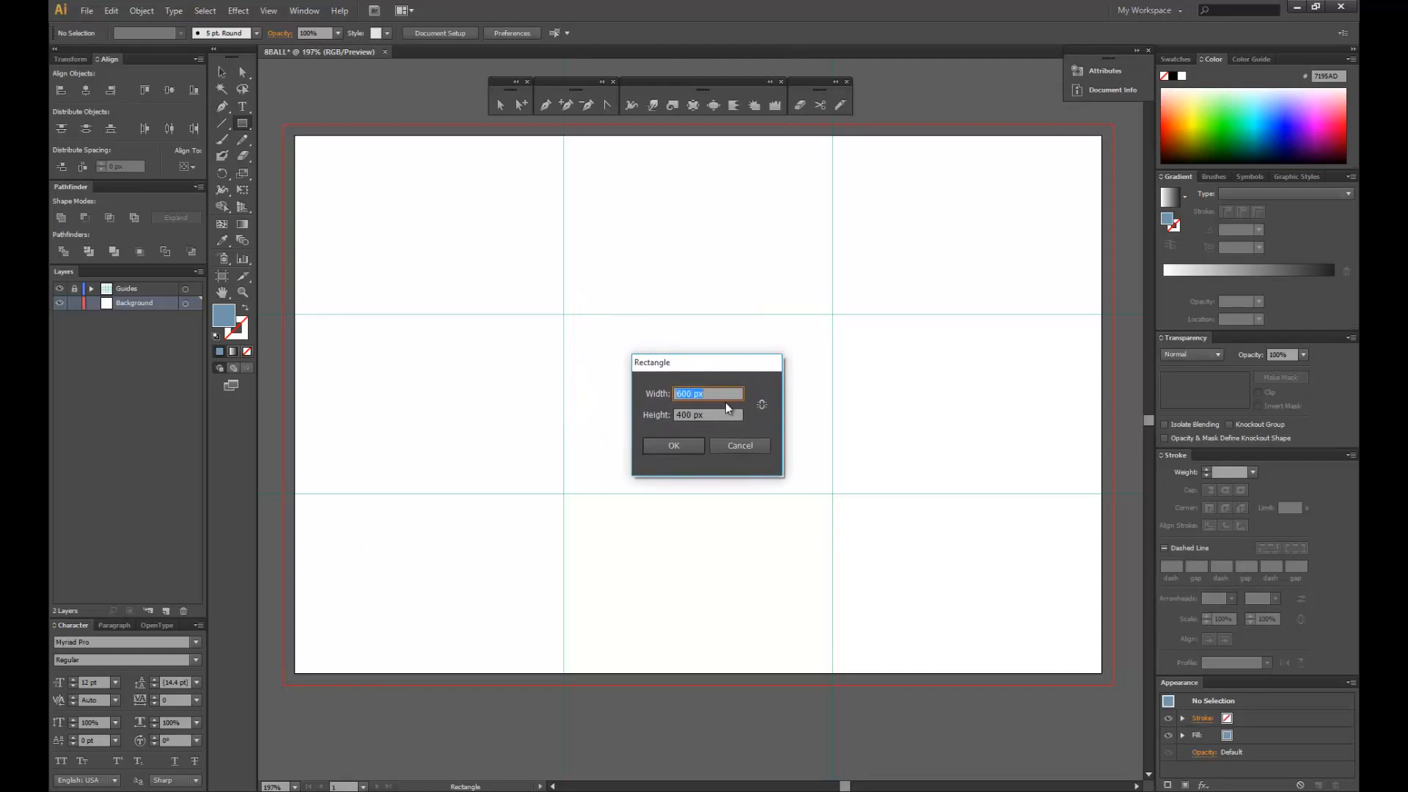
pyautogui.press('Tab')
pyautogui.click(659, 447)
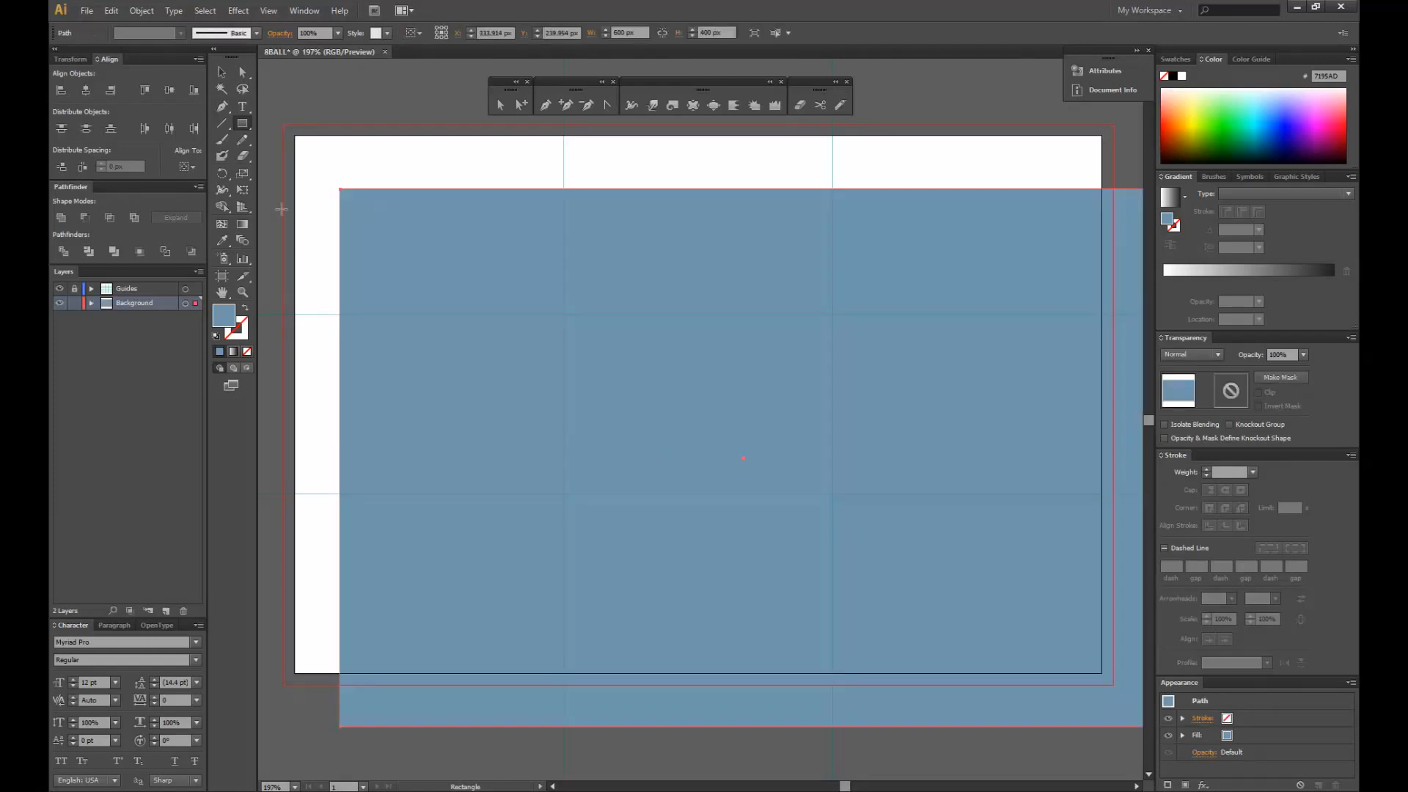
pyautogui.click(222, 72)
pyautogui.moveTo(497, 423); pyautogui.dragTo(451, 365)
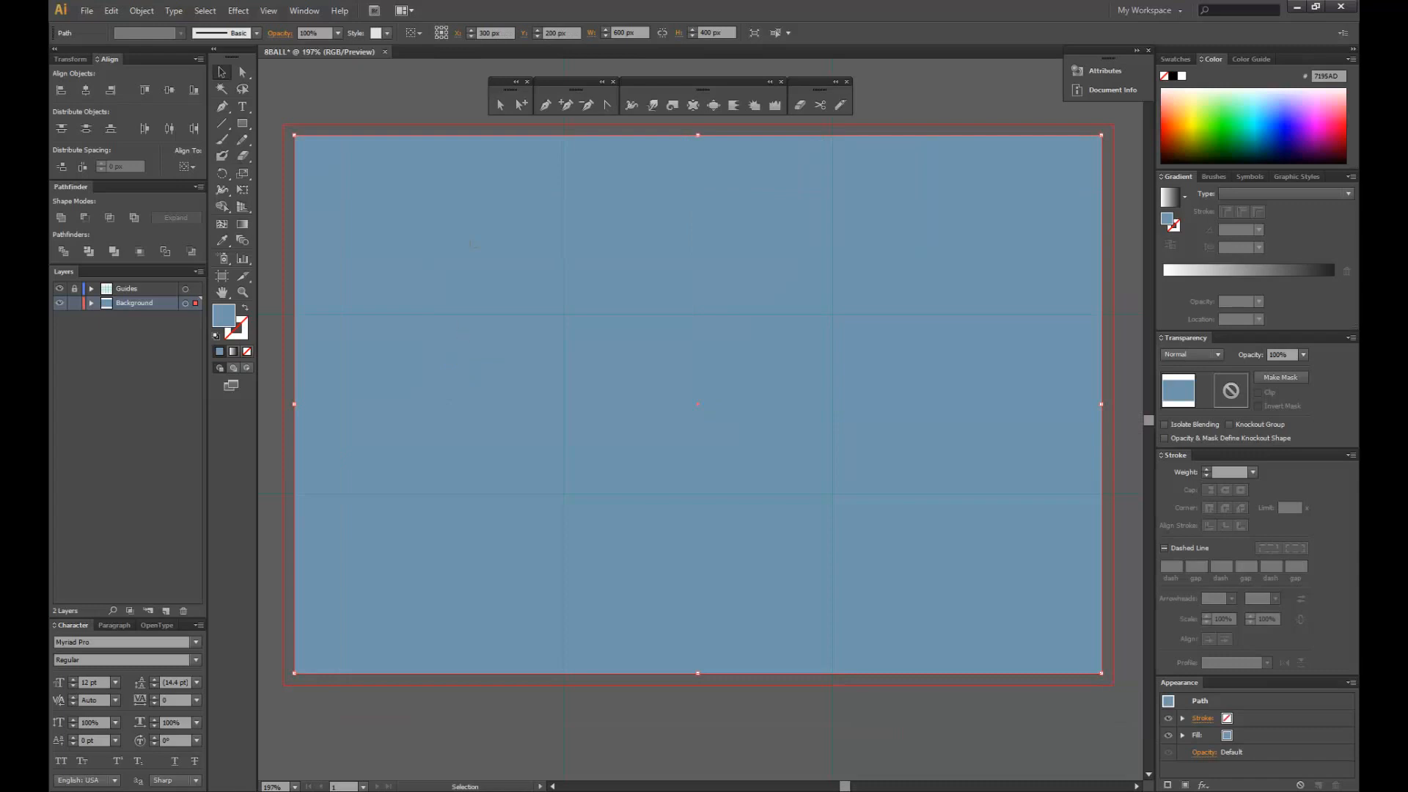
pyautogui.click(378, 103)
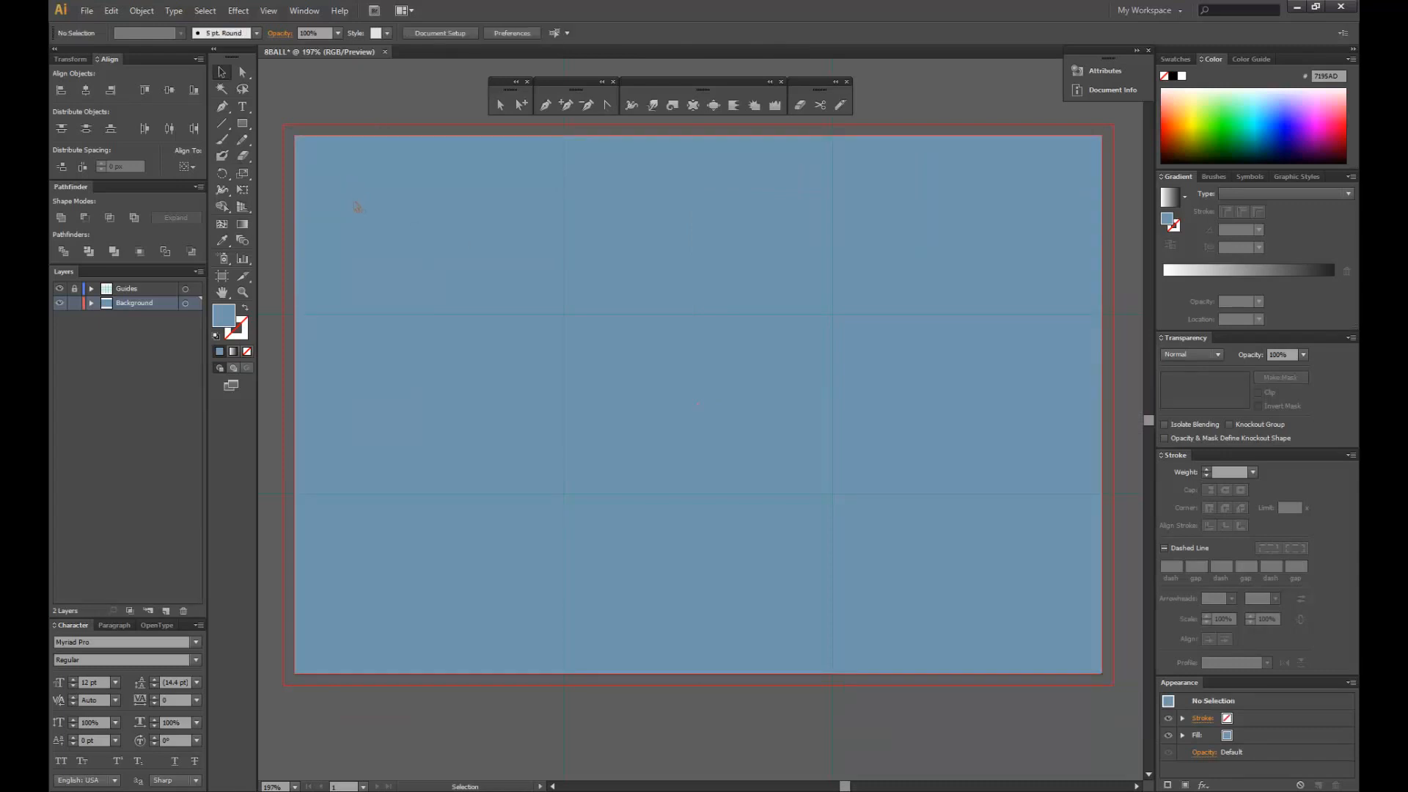
# - Try to set the fill colour to bright pink F22C73 with nothing selected
pyautogui.doubleClick(226, 319)
pyautogui.moveTo(791, 227); pyautogui.dragTo(772, 304)
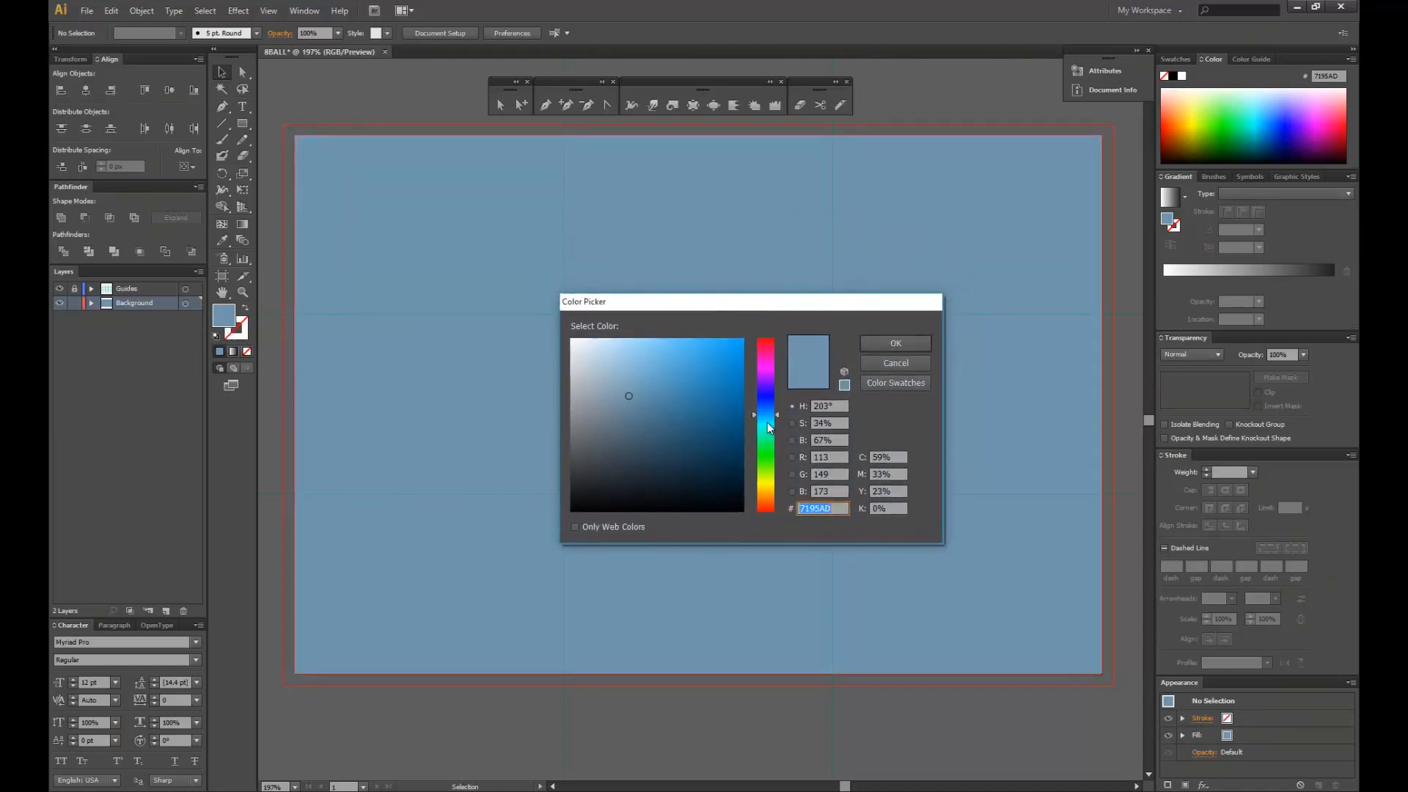
pyautogui.moveTo(767, 423); pyautogui.dragTo(777, 345)
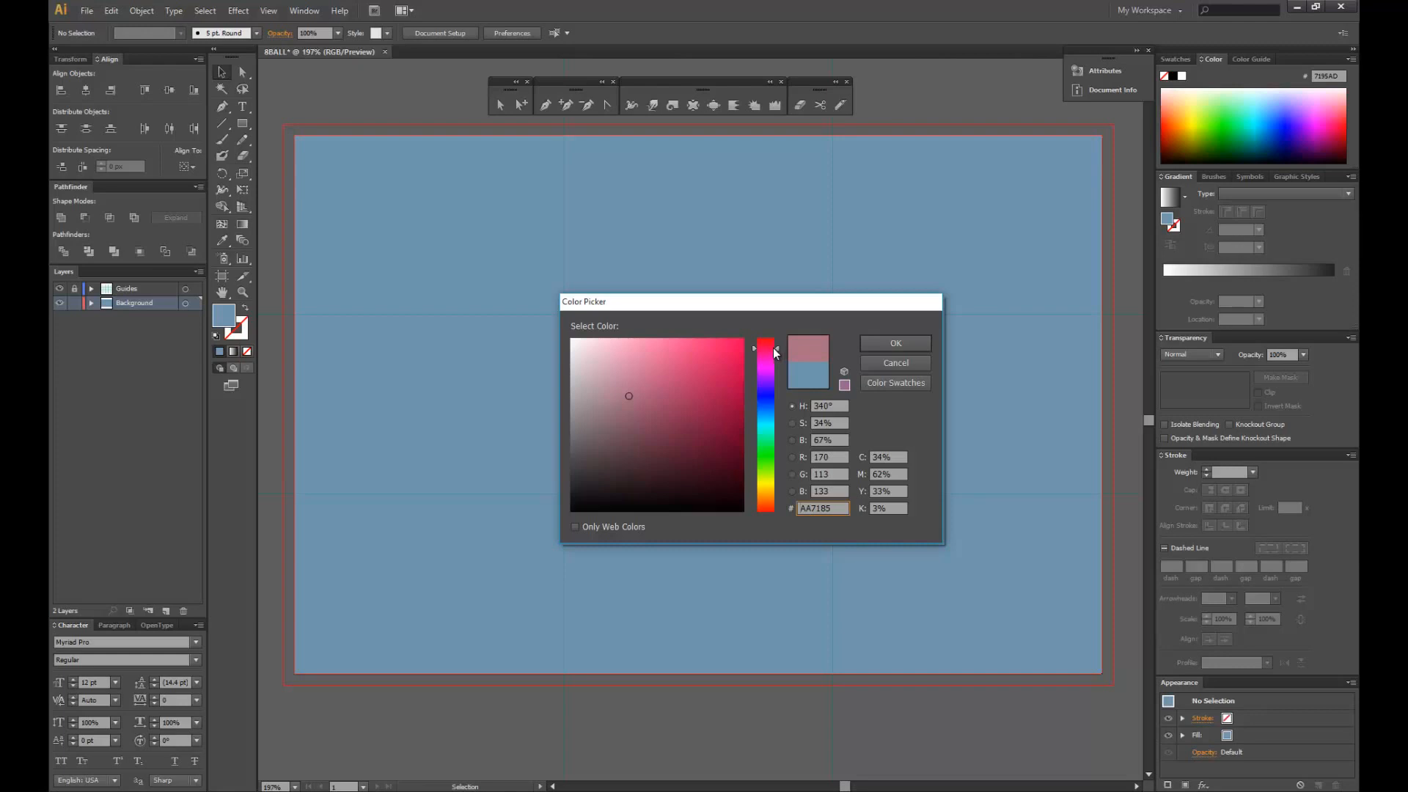
pyautogui.moveTo(768, 347); pyautogui.dragTo(777, 349)
pyautogui.click(710, 346)
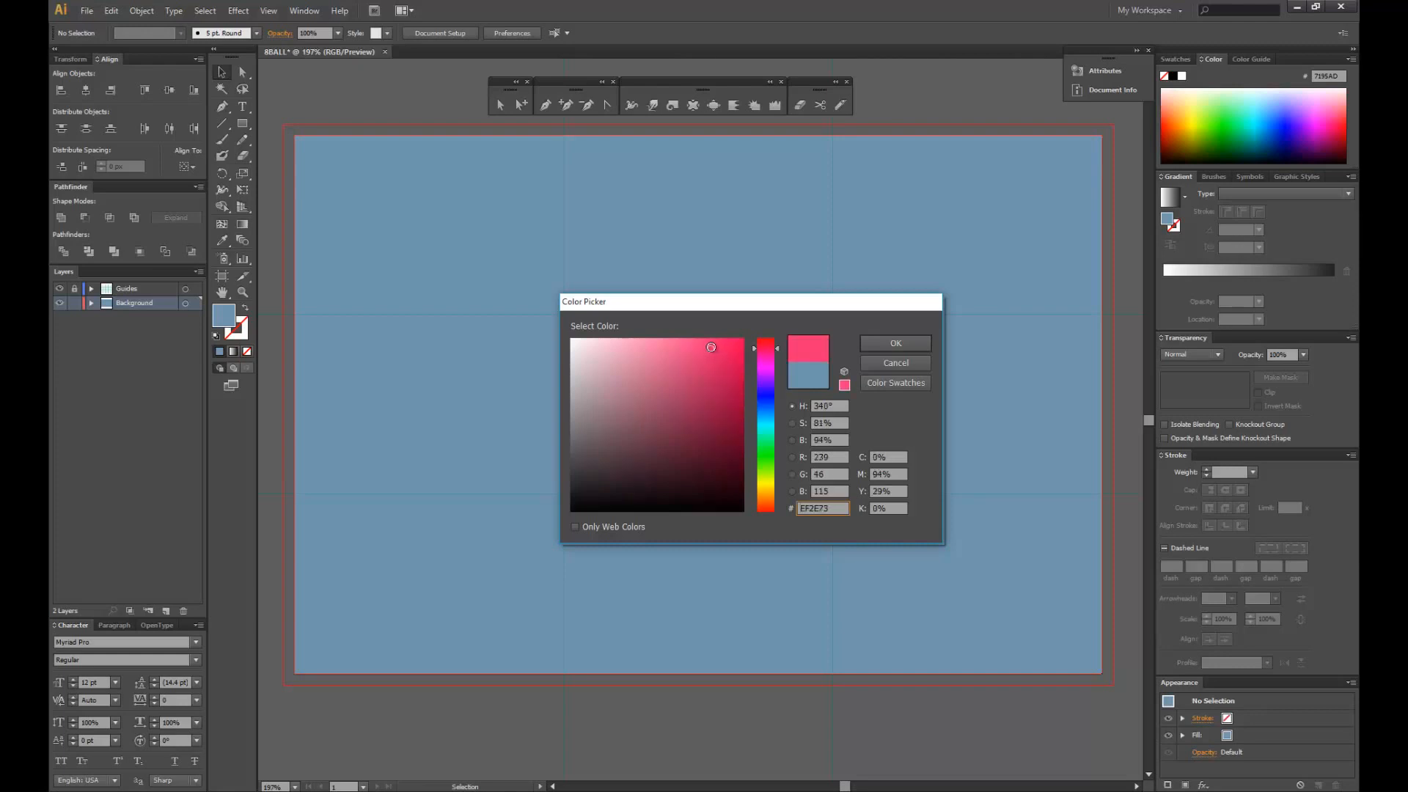
pyautogui.moveTo(710, 347); pyautogui.dragTo(713, 346)
pyautogui.click(871, 343)
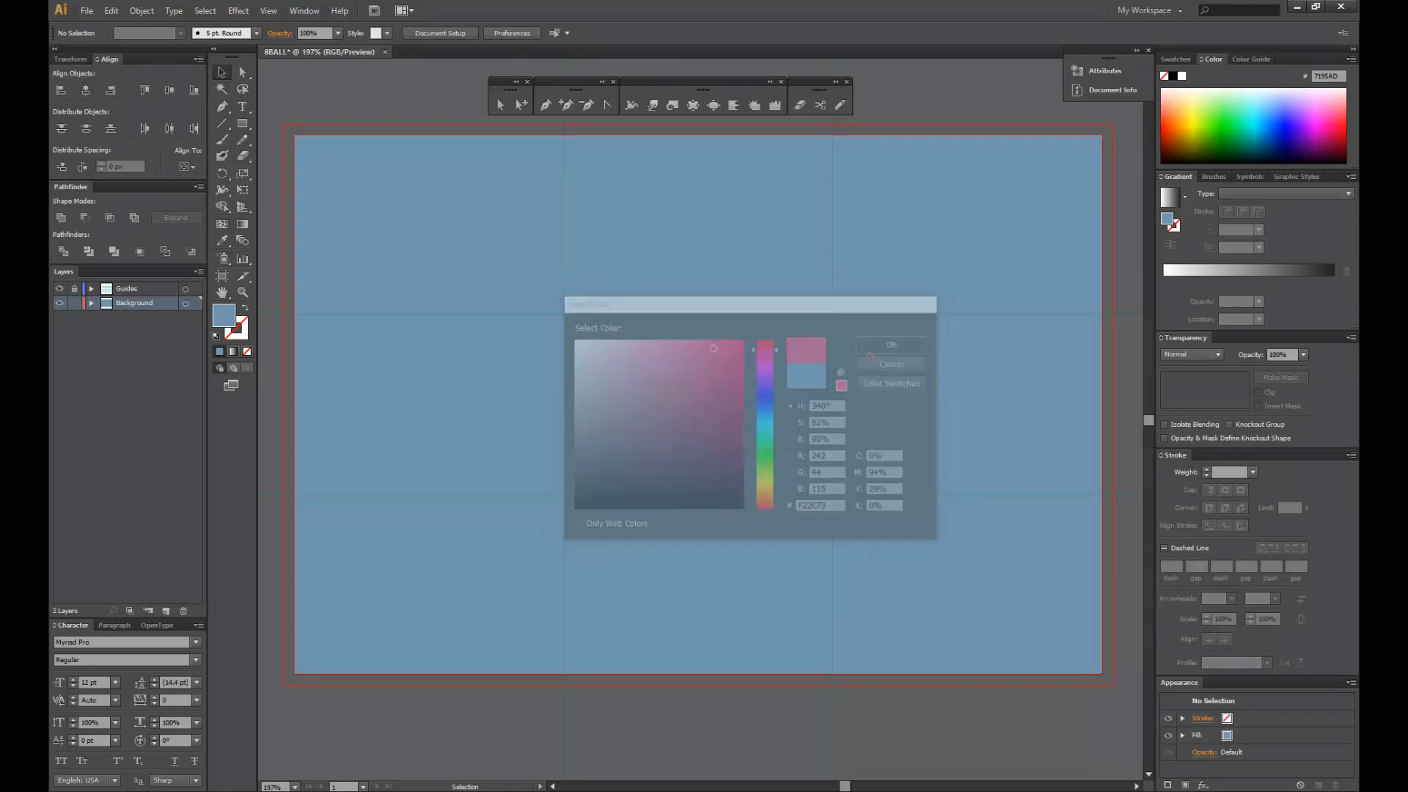
# - Select the background rectangle, change its fill to bright pink, and deselect it
pyautogui.click(354, 235)
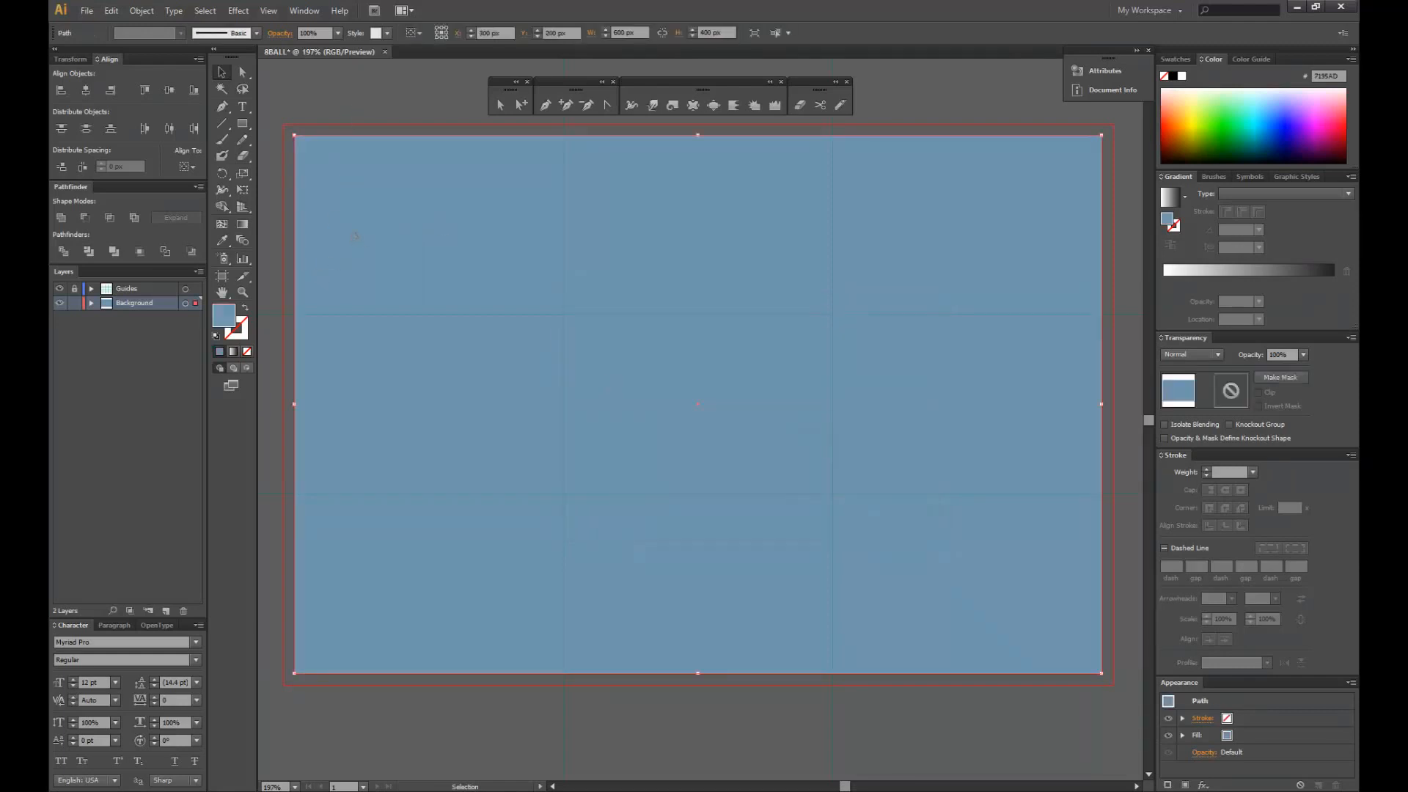
pyautogui.doubleClick(226, 322)
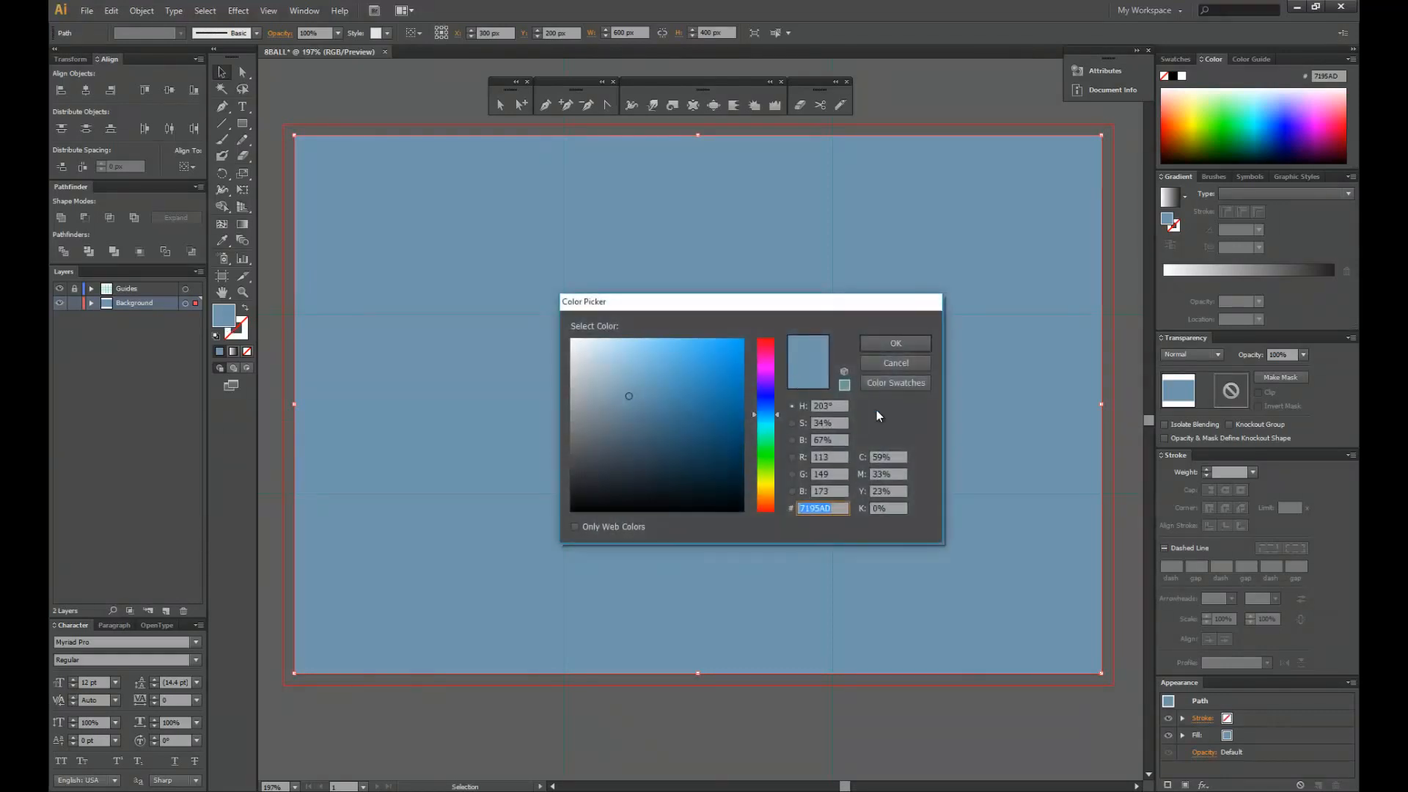
pyautogui.click(763, 349)
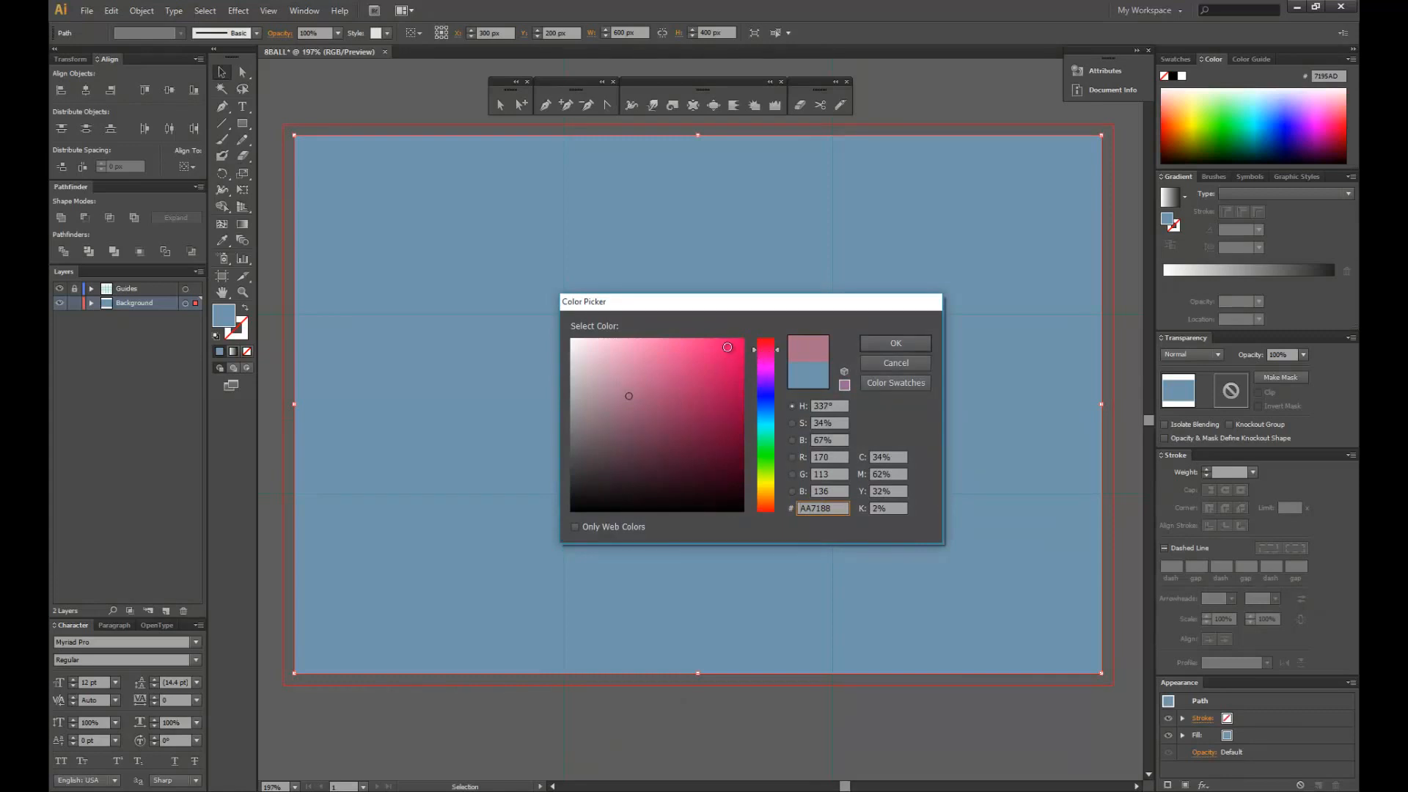
pyautogui.click(711, 347)
pyautogui.moveTo(711, 347); pyautogui.dragTo(711, 350)
pyautogui.click(925, 341)
pyautogui.click(407, 102)
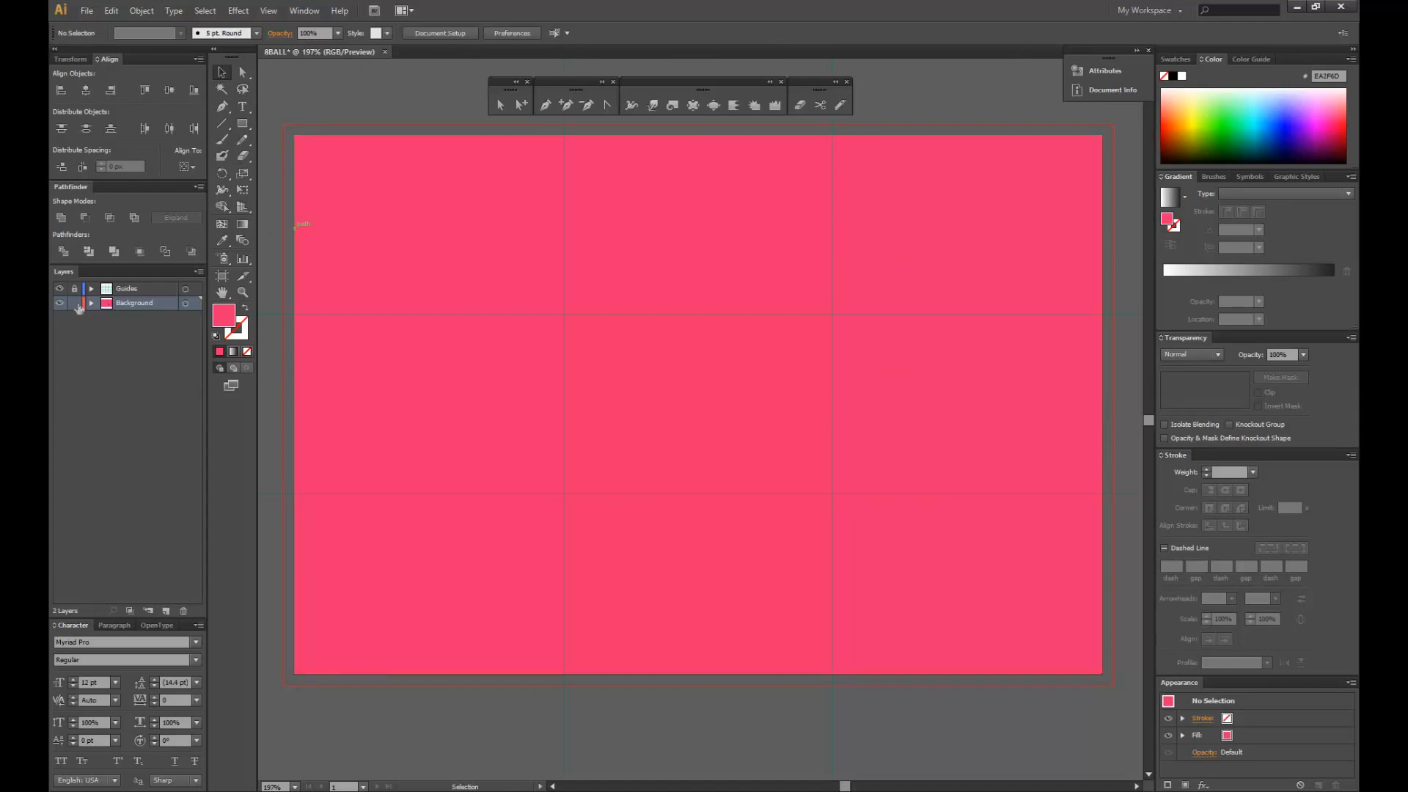
# - Lock the Background layer and create a new layer named Table above it
pyautogui.click(75, 304)
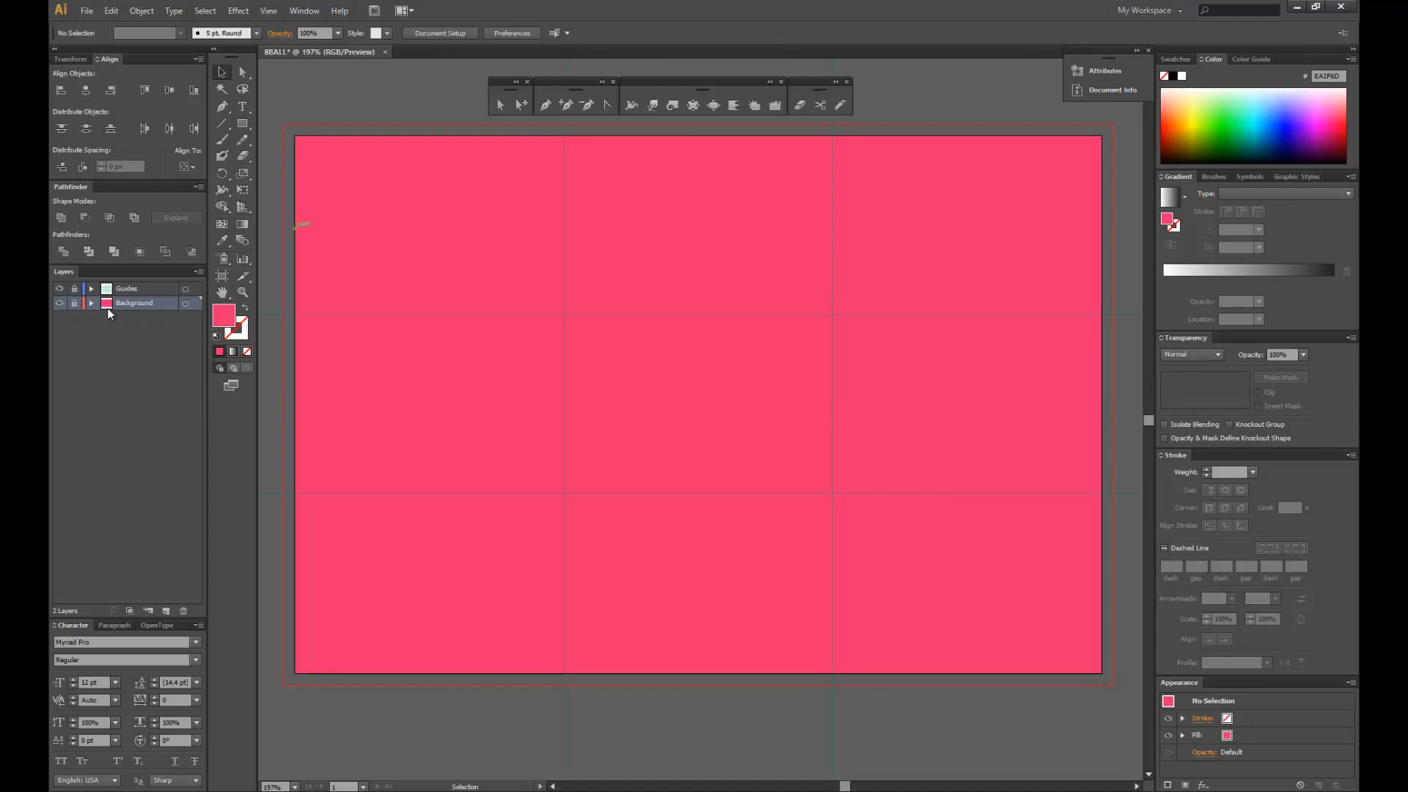
pyautogui.click(198, 272)
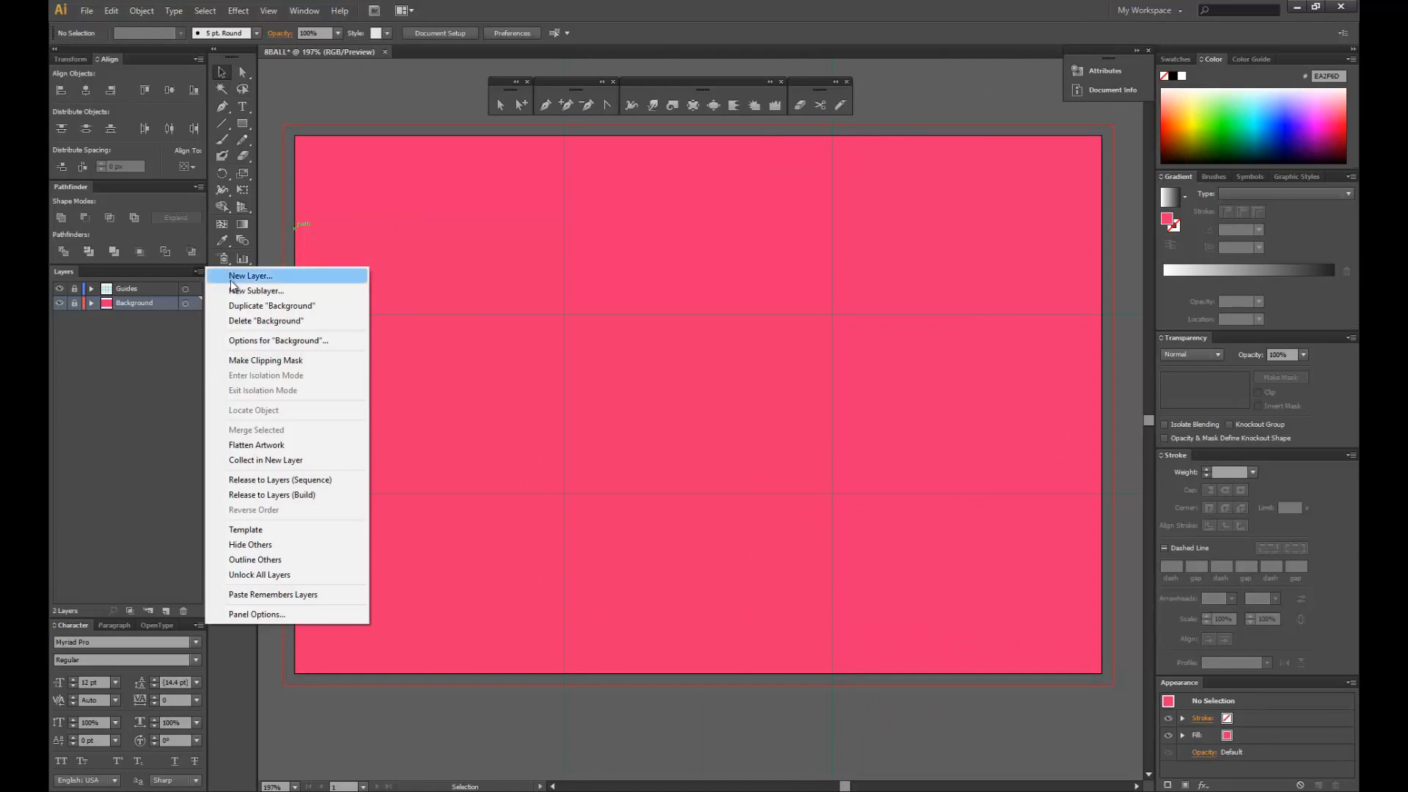
pyautogui.click(230, 279)
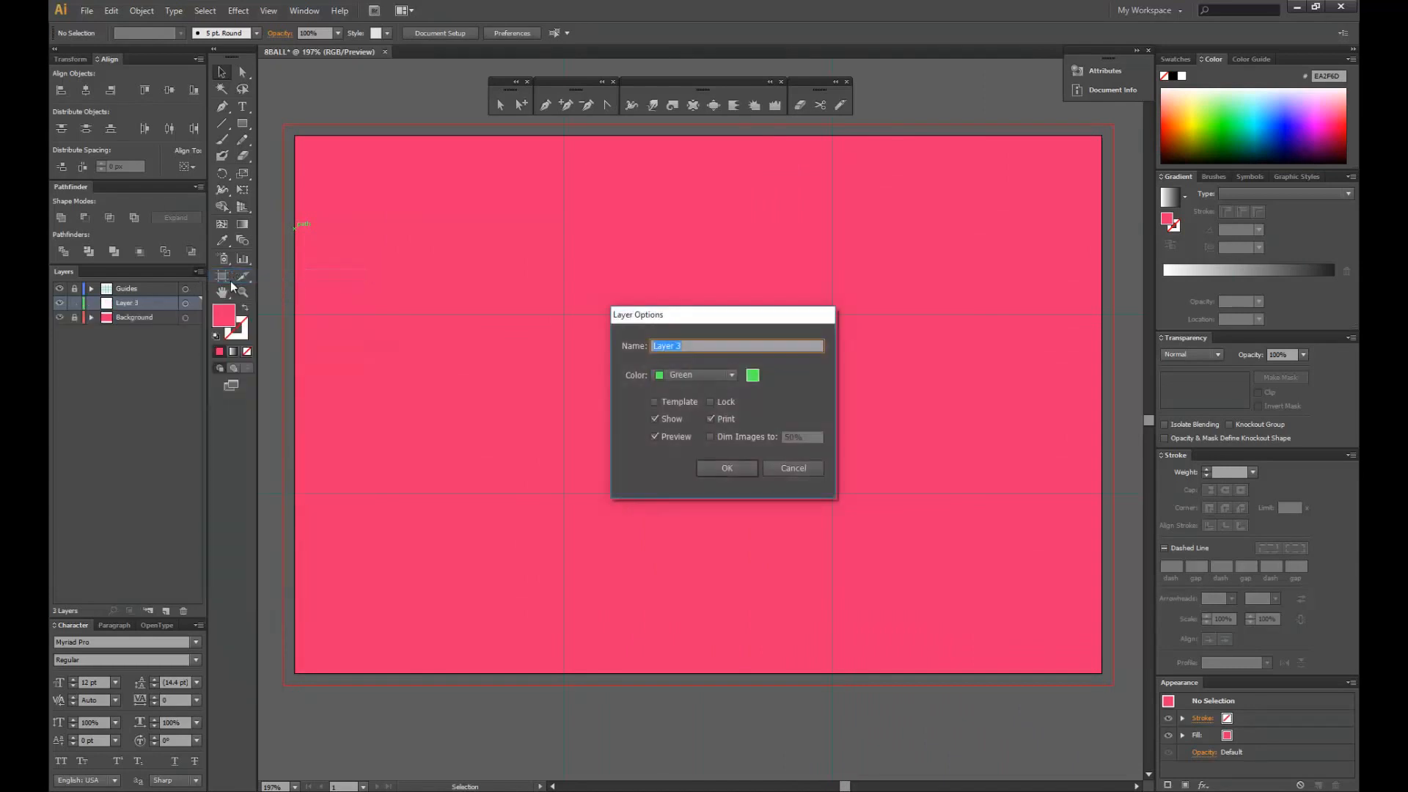
pyautogui.write('Table')
pyautogui.press('Return')
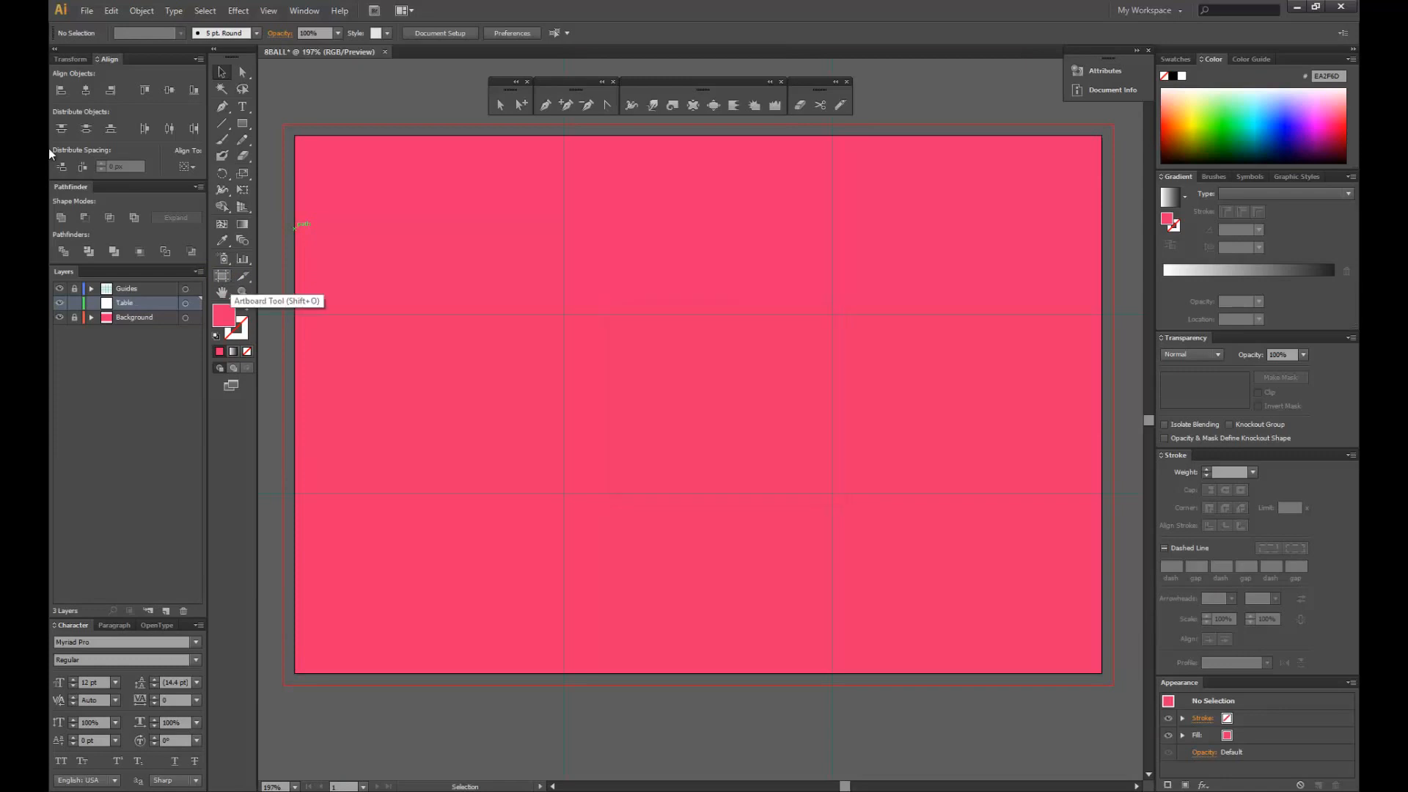
# - Draw a 600 × 133.333 px rectangle over the bottom row of the guide grid and fill it with blue 4294C6
pyautogui.click(241, 125)
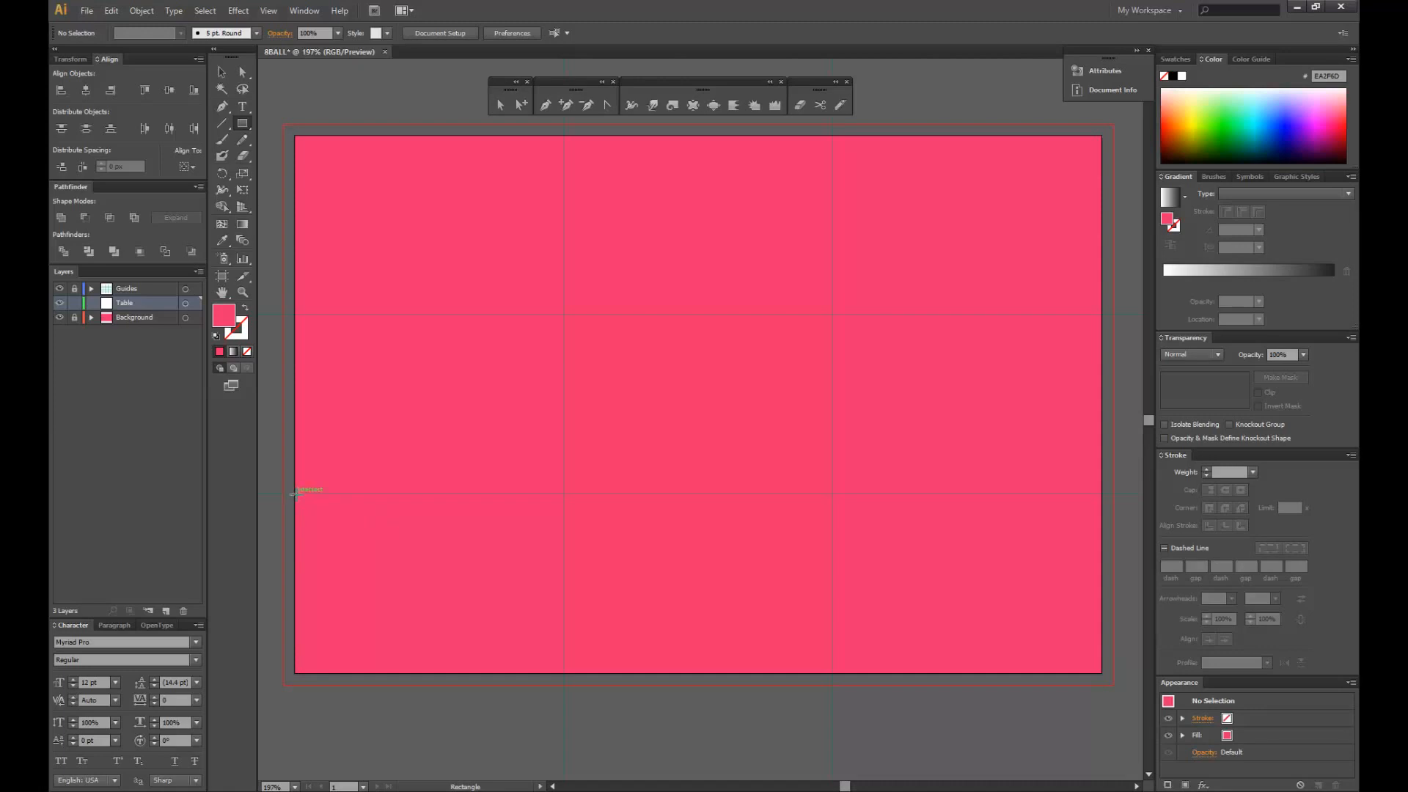
pyautogui.moveTo(295, 493); pyautogui.dragTo(1101, 673)
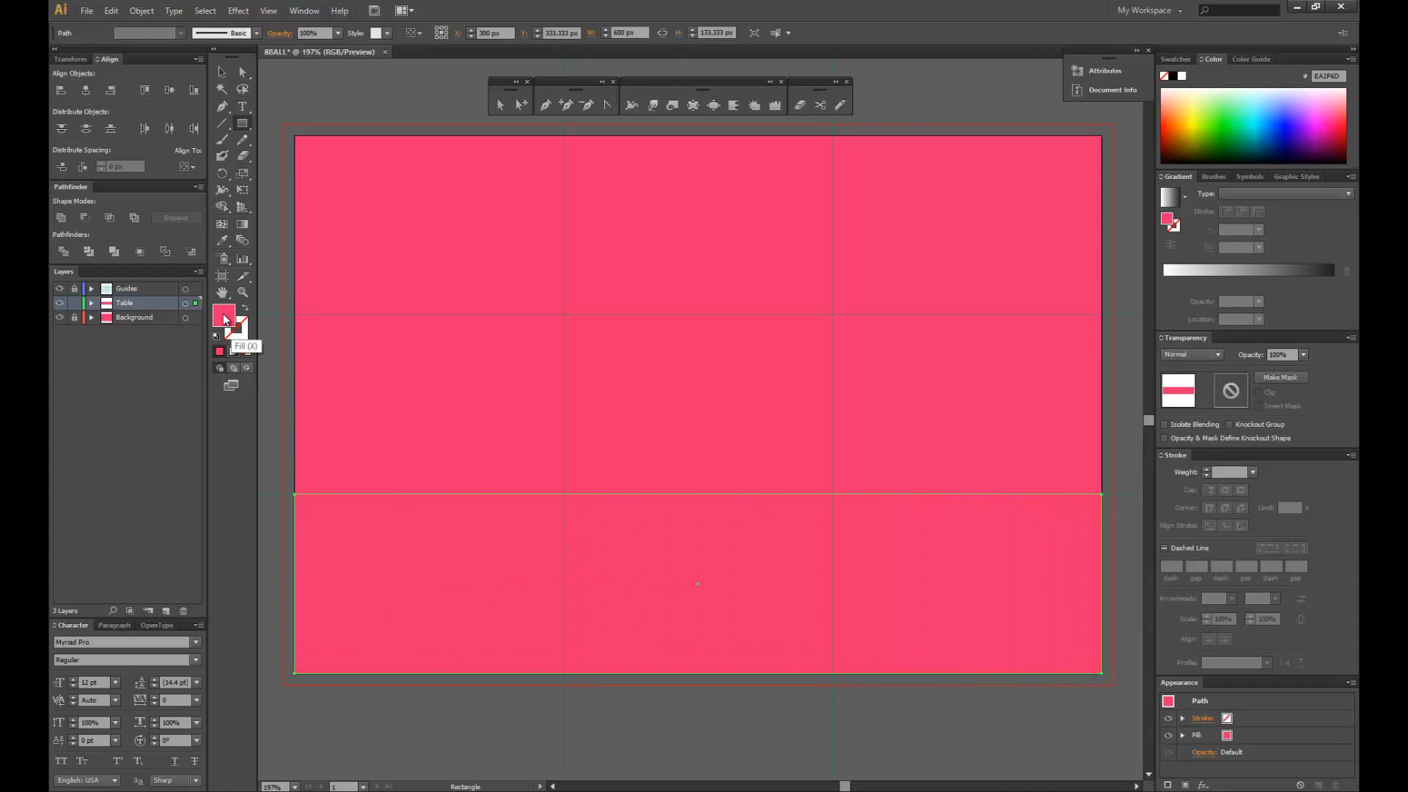
pyautogui.doubleClick(224, 317)
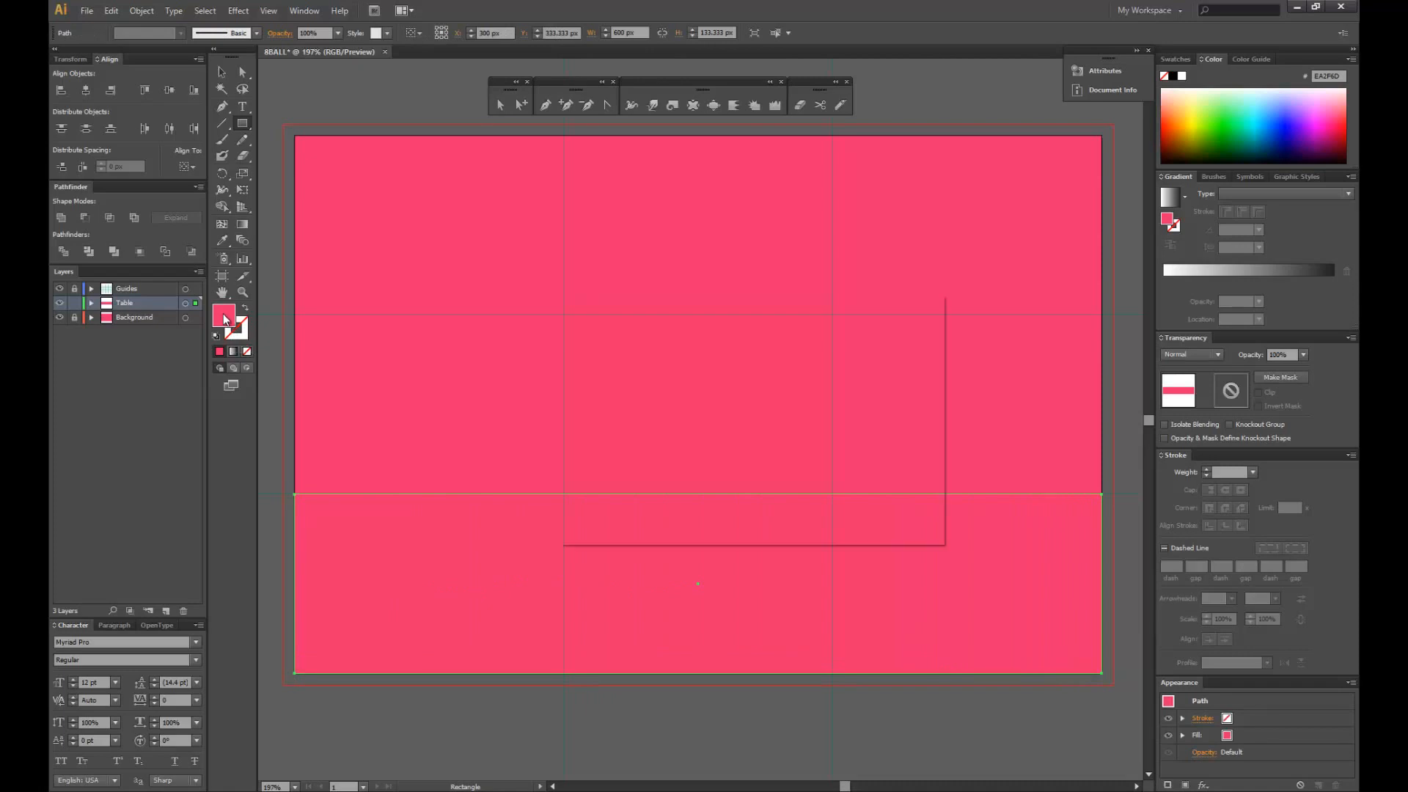
pyautogui.moveTo(760, 323); pyautogui.dragTo(720, 320)
pyautogui.click(731, 270)
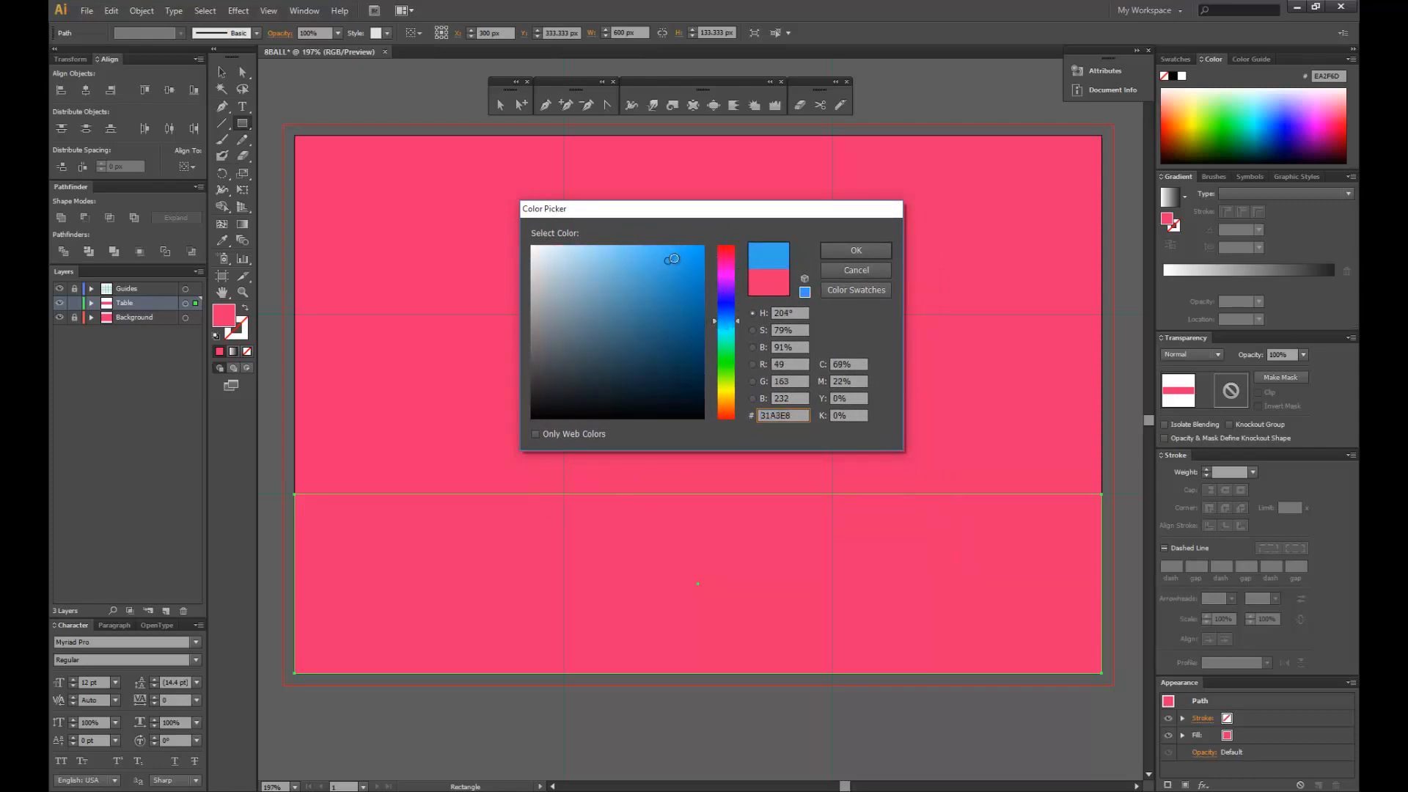
pyautogui.moveTo(668, 259)
pyautogui.mouseDown()
pyautogui.moveTo(638, 273)
pyautogui.moveTo(647, 283)
pyautogui.mouseUp()
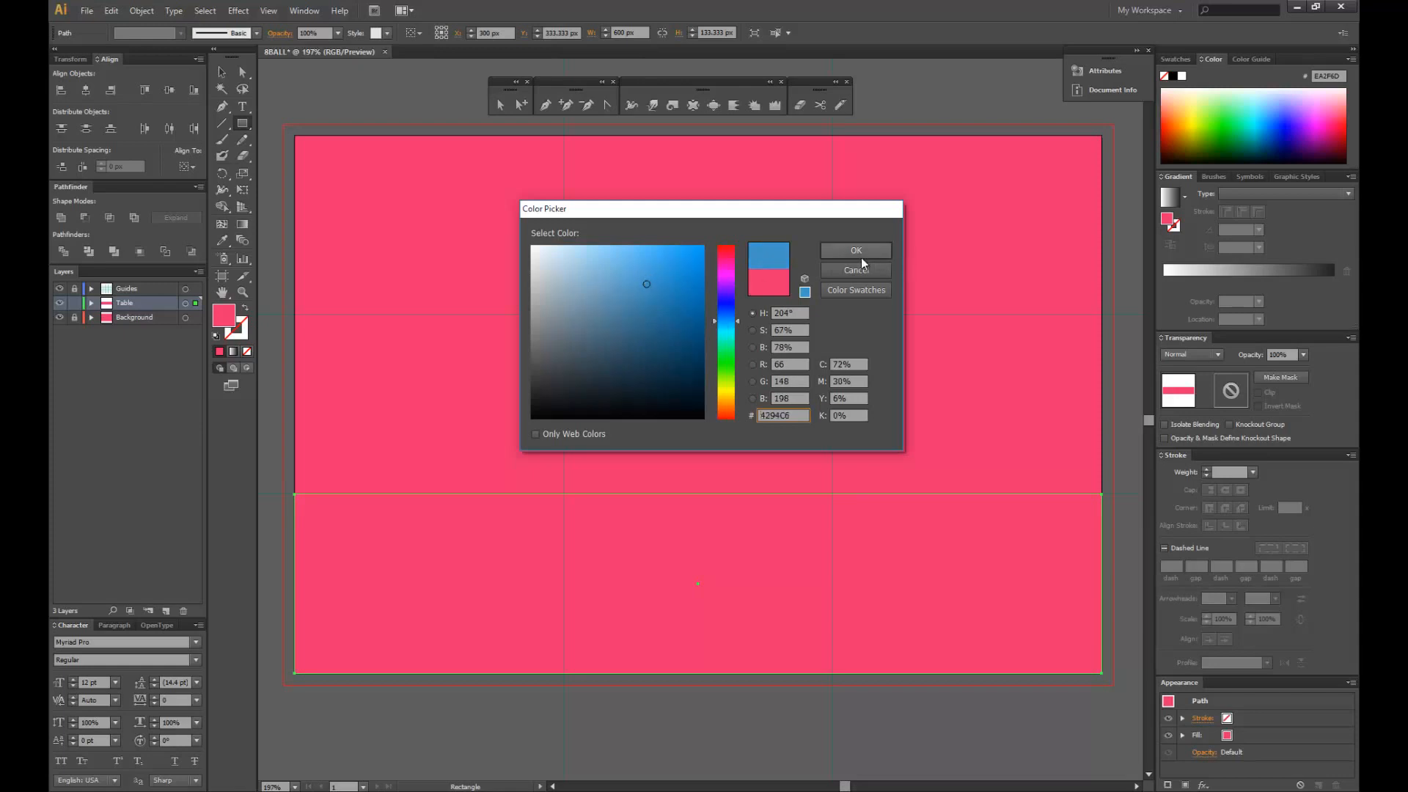
pyautogui.click(855, 253)
pyautogui.click(222, 72)
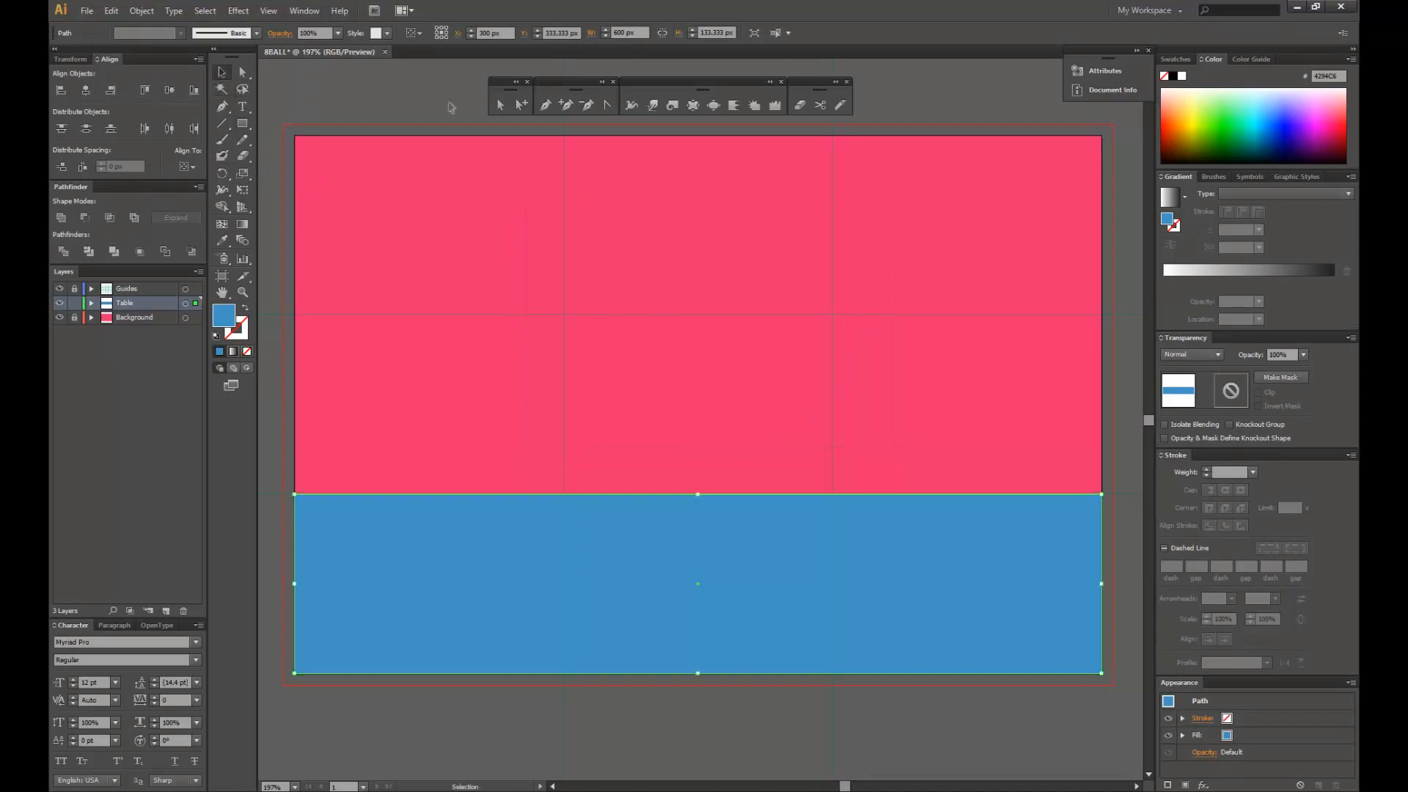
pyautogui.click(449, 107)
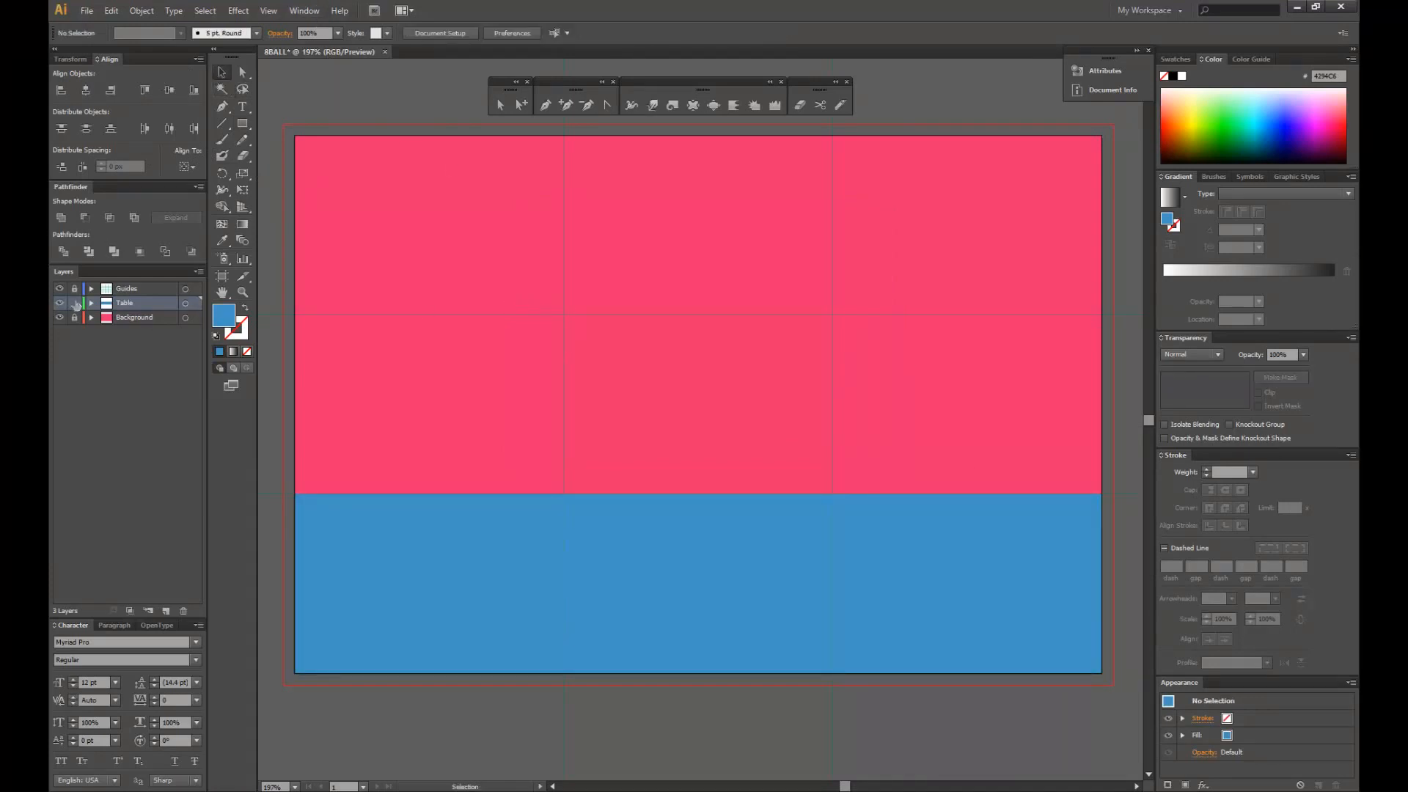
# - Lock the Table layer and create a new layer named Ball above it
pyautogui.click(75, 303)
pyautogui.click(197, 272)
pyautogui.click(249, 276)
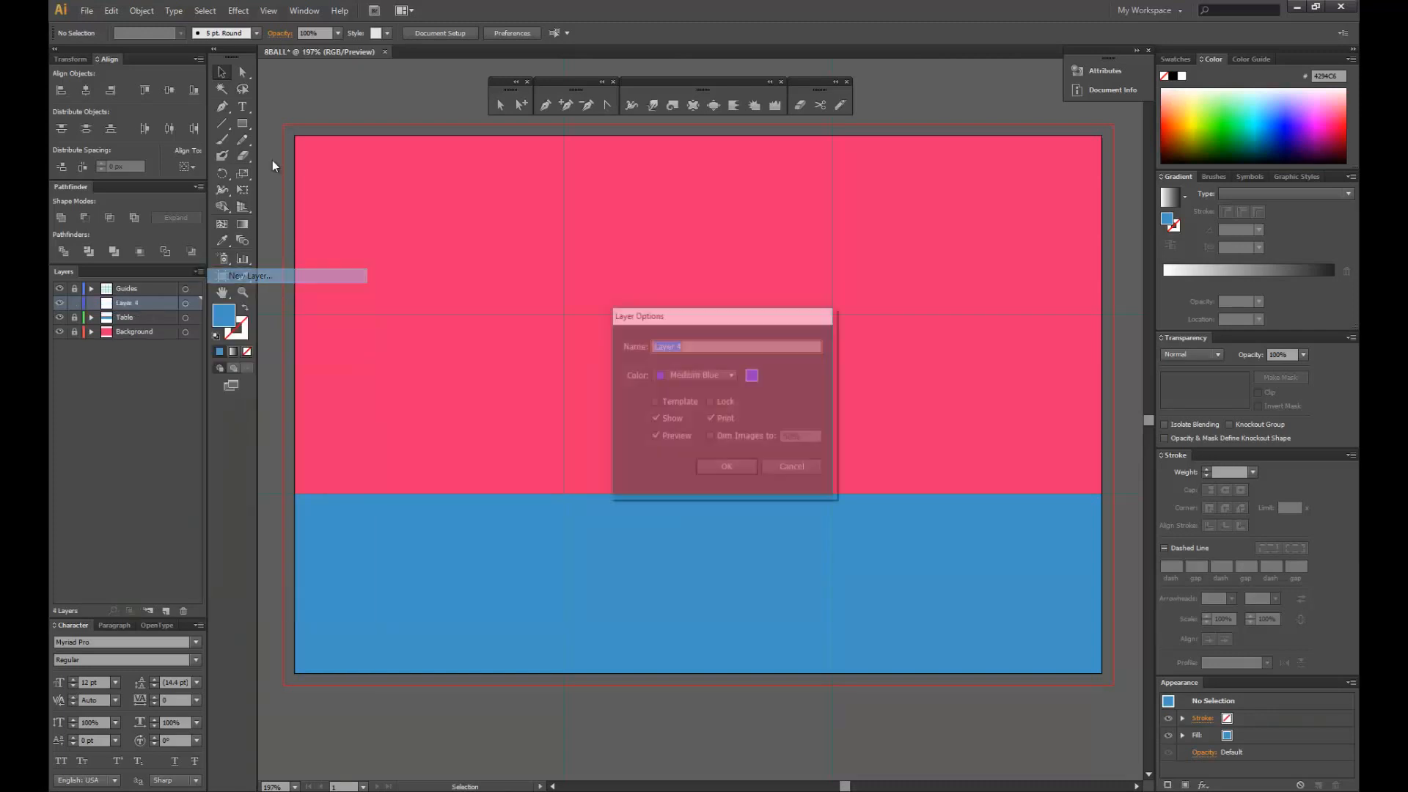
pyautogui.write('Ball')
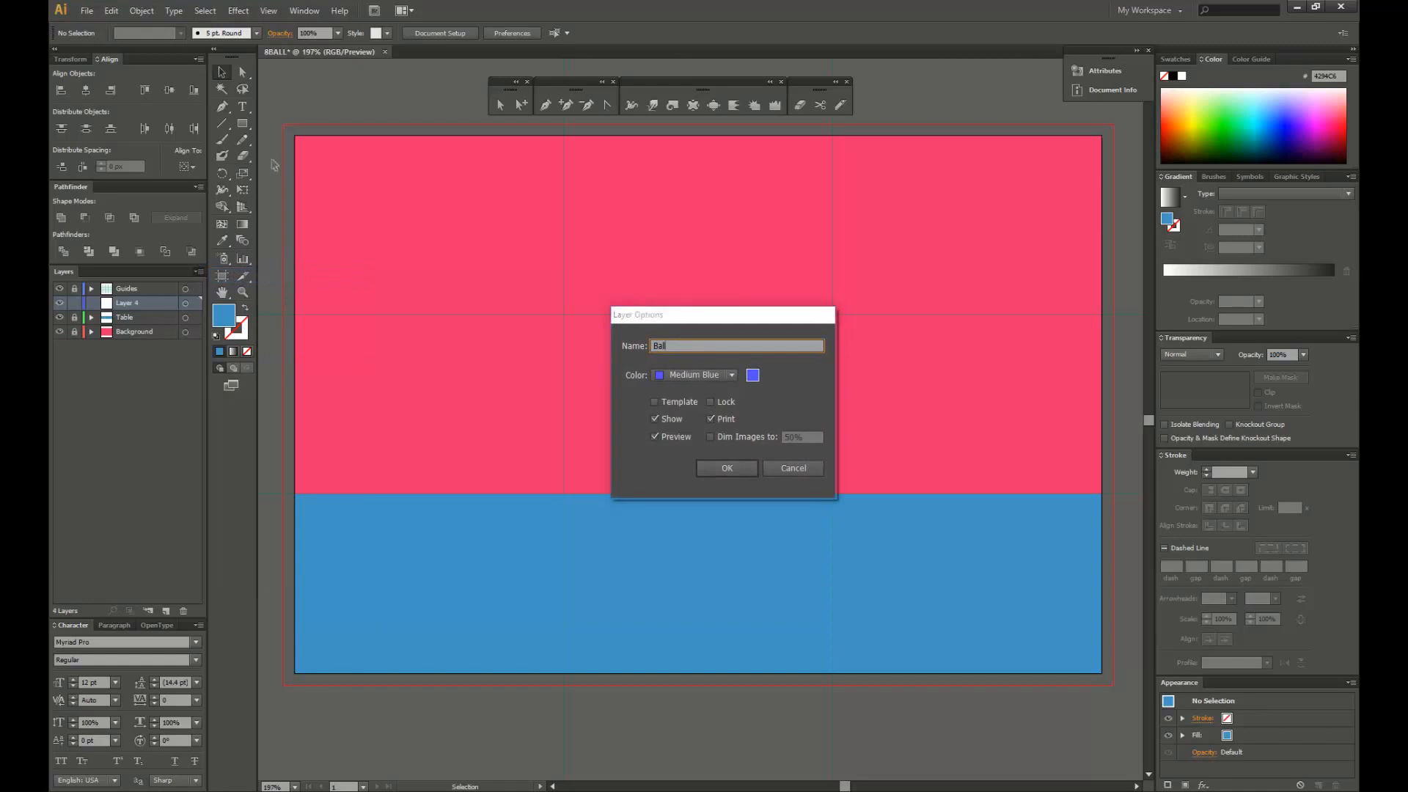
pyautogui.press('Return')
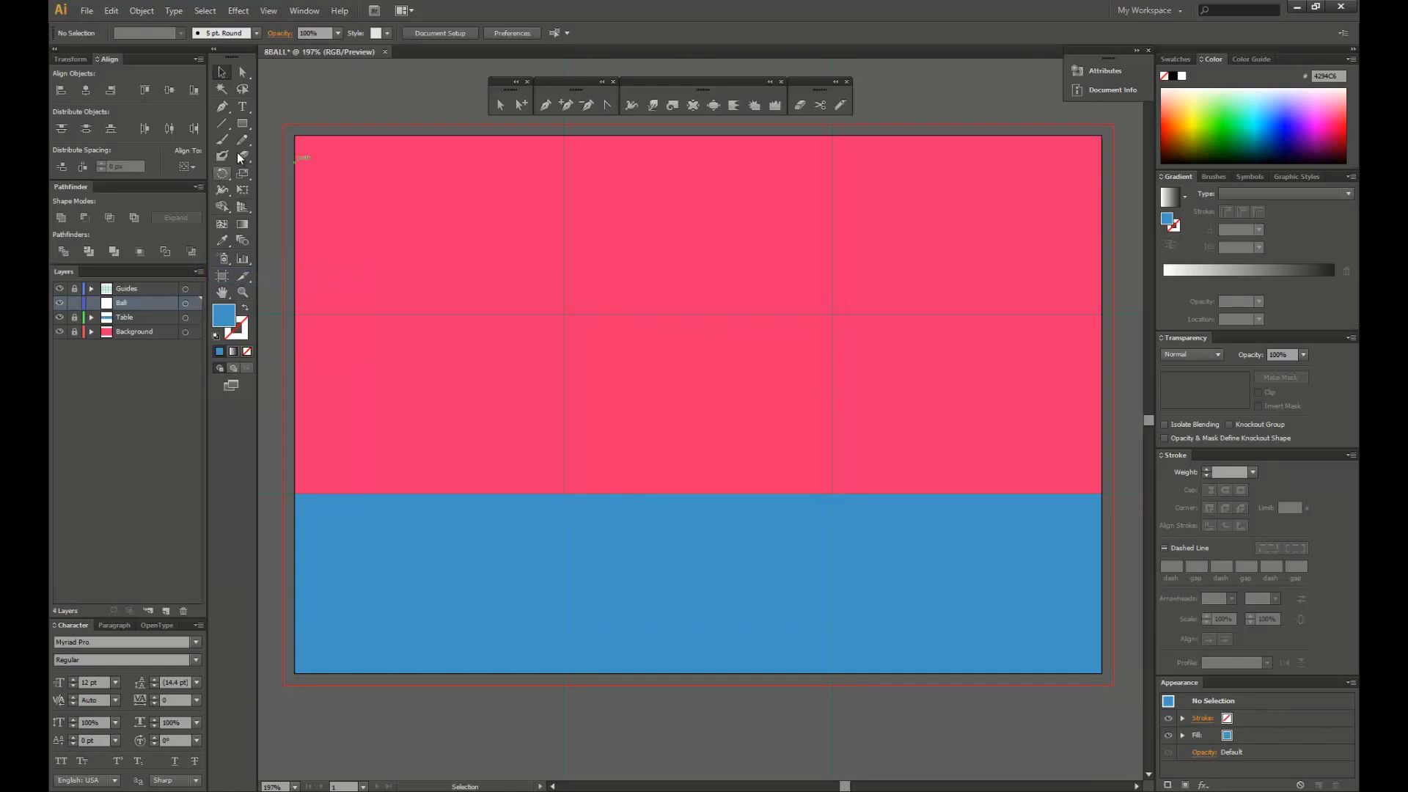
# - Create a 250 × 250 px circle on the Ball layer with the Ellipse tool
pyautogui.moveTo(247, 125); pyautogui.dragTo(312, 154)
pyautogui.click(507, 450)
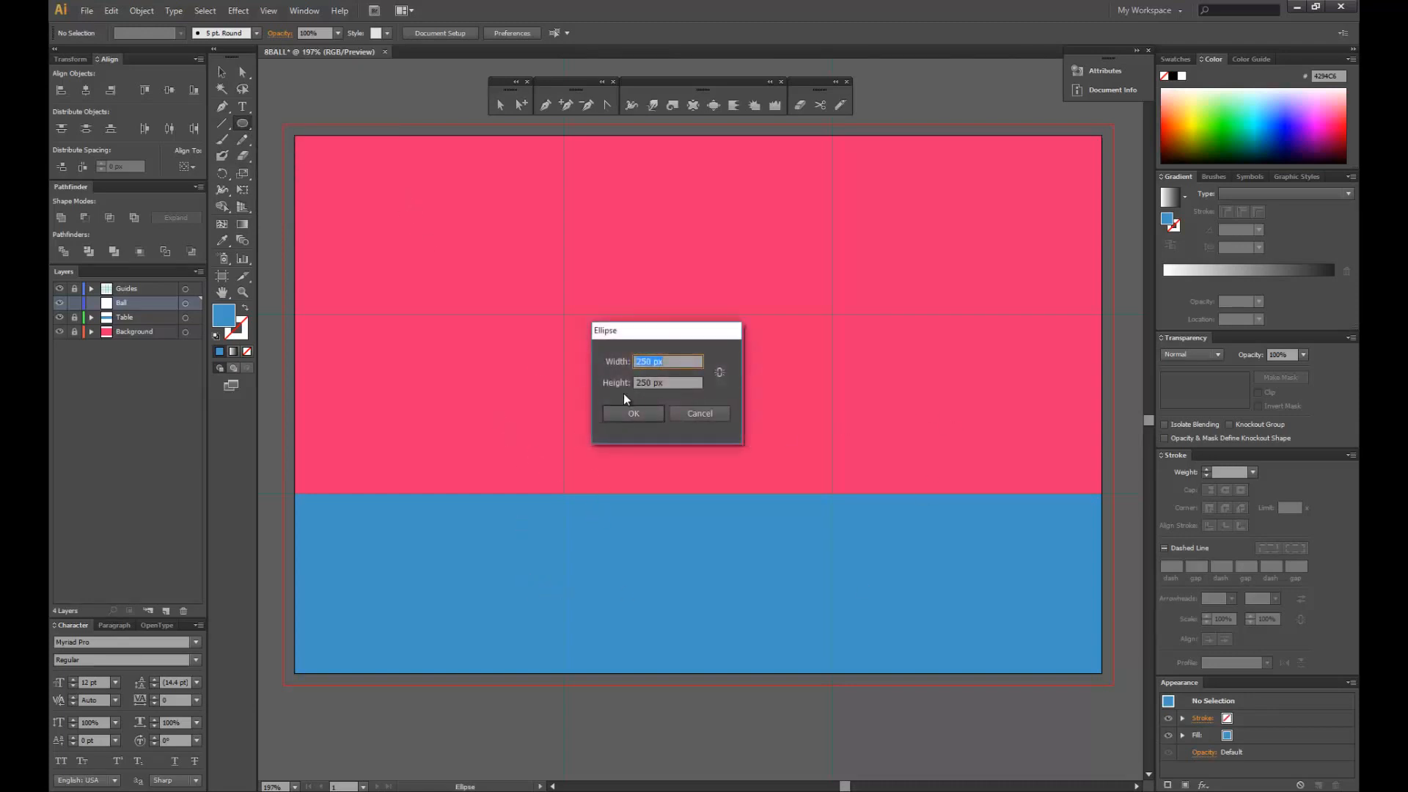
pyautogui.moveTo(644, 336); pyautogui.dragTo(633, 311)
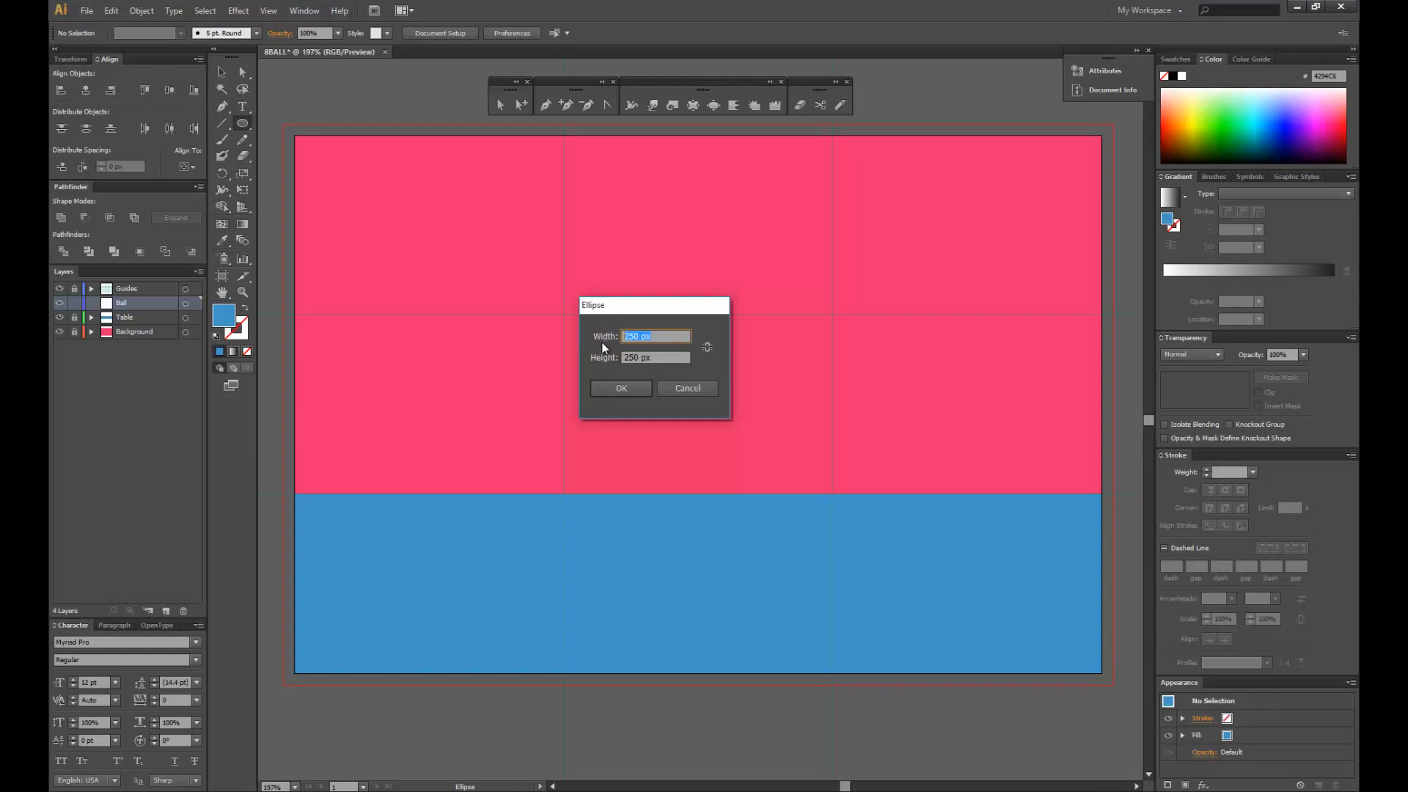
pyautogui.press('Tab')
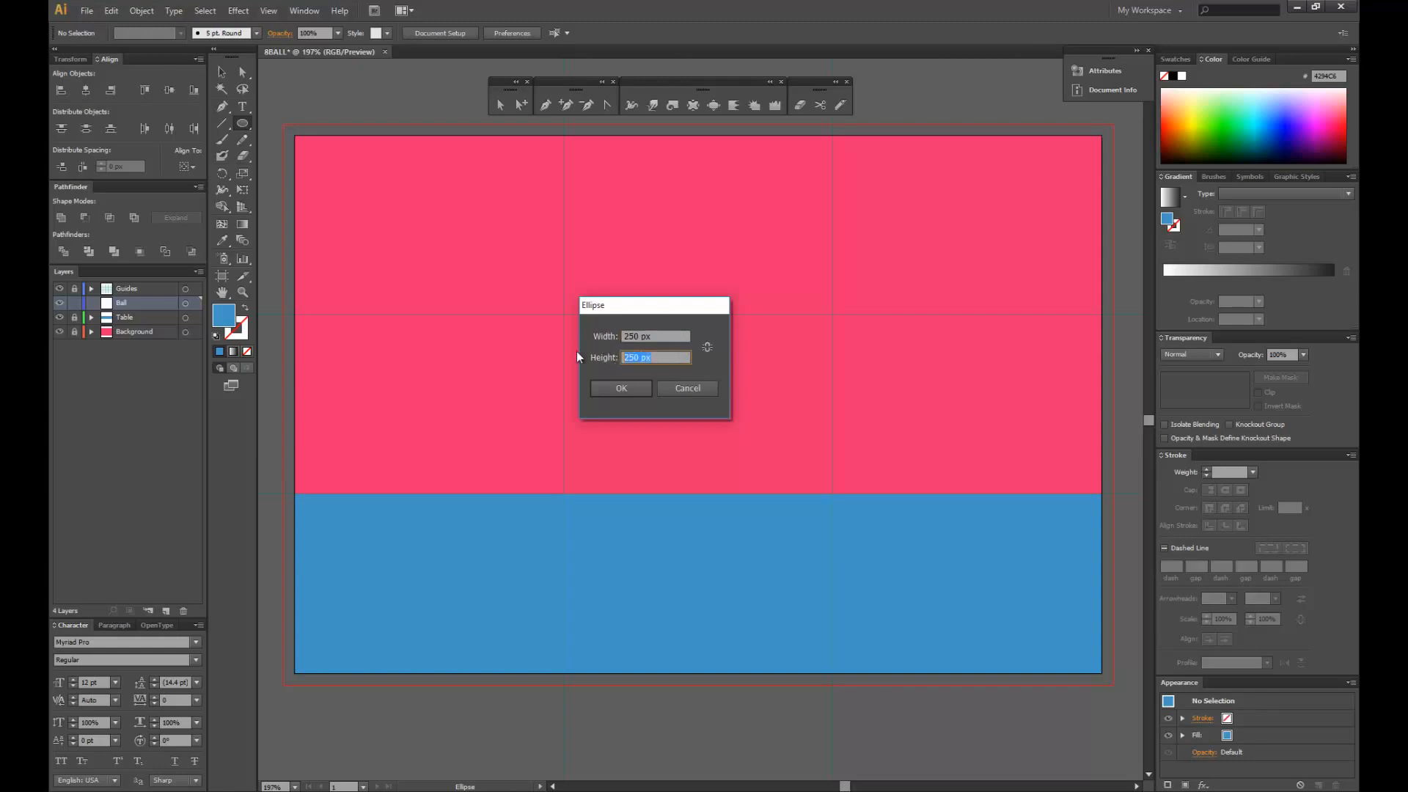
pyautogui.moveTo(619, 297); pyautogui.dragTo(629, 263)
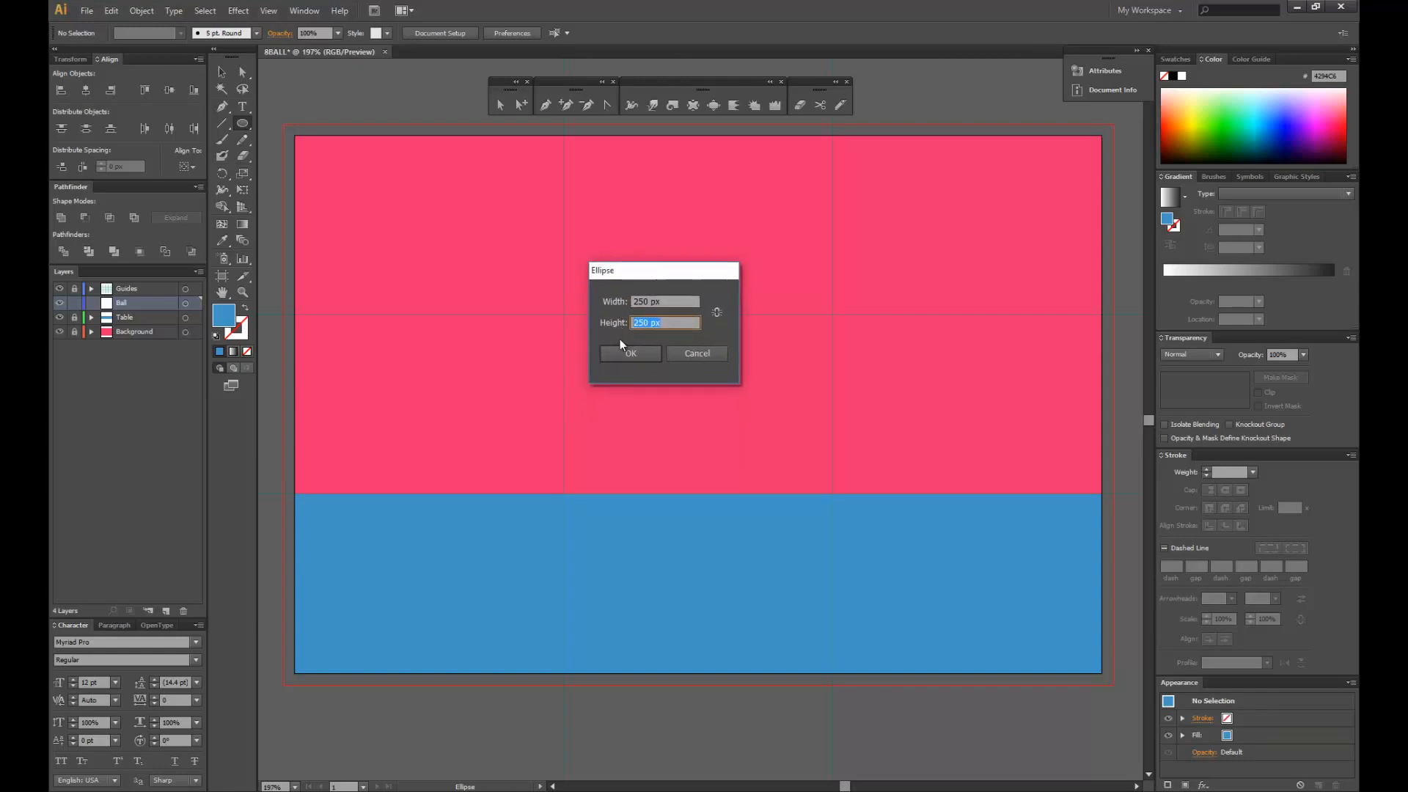
pyautogui.click(625, 351)
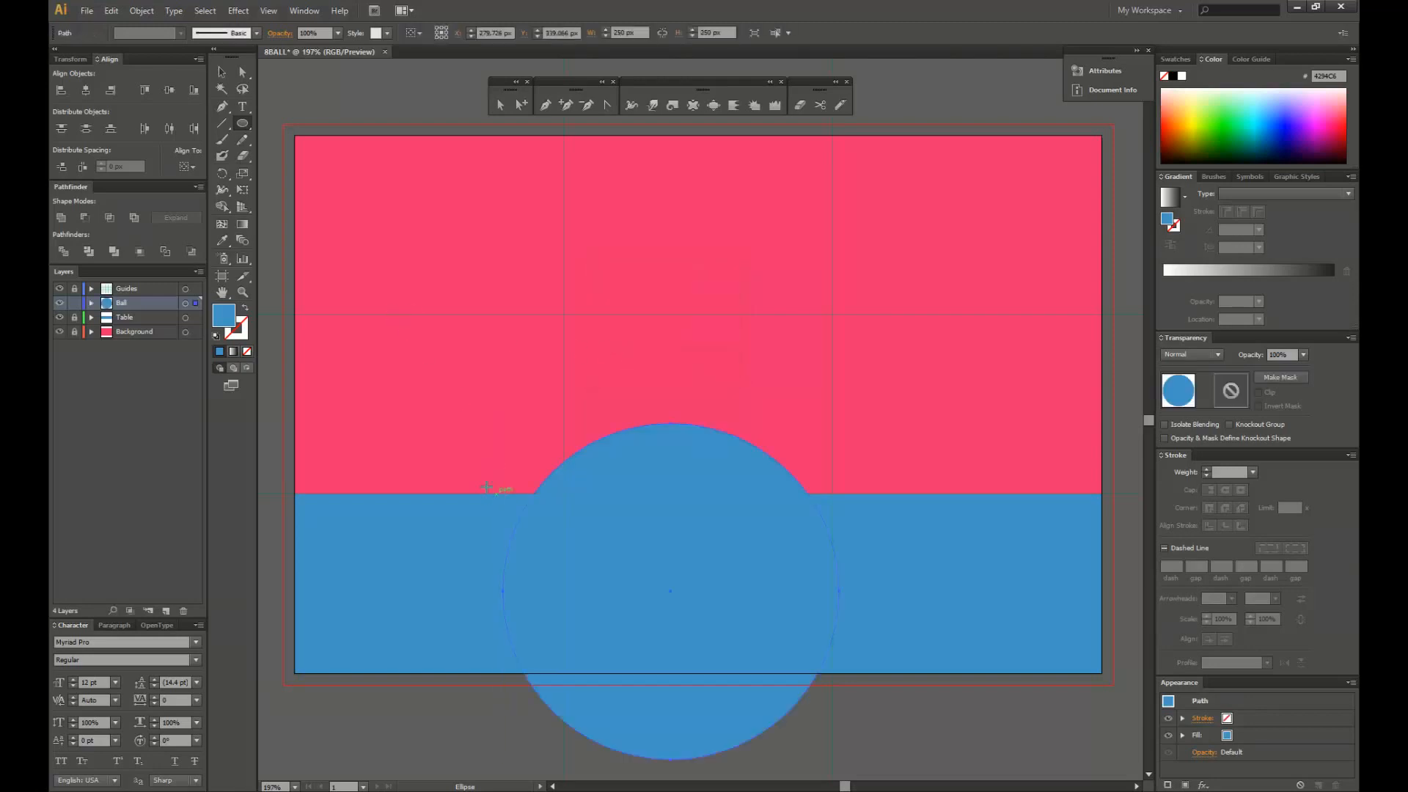
# - Move the circle so its centre sits on the left vertical guide at the artboard's mid-height
pyautogui.click(221, 72)
pyautogui.click(338, 71)
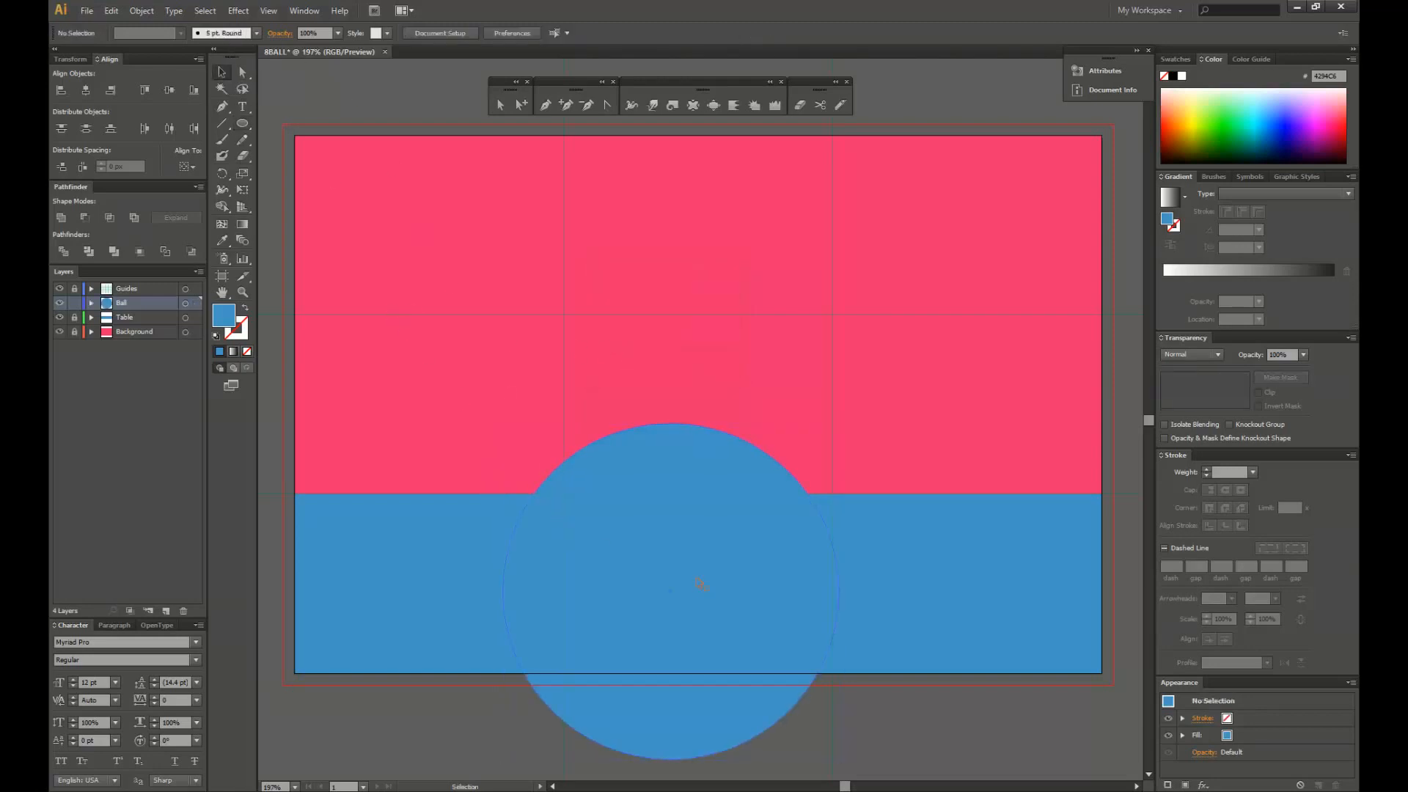
pyautogui.moveTo(700, 582); pyautogui.dragTo(710, 415)
pyautogui.moveTo(709, 361); pyautogui.dragTo(898, 393)
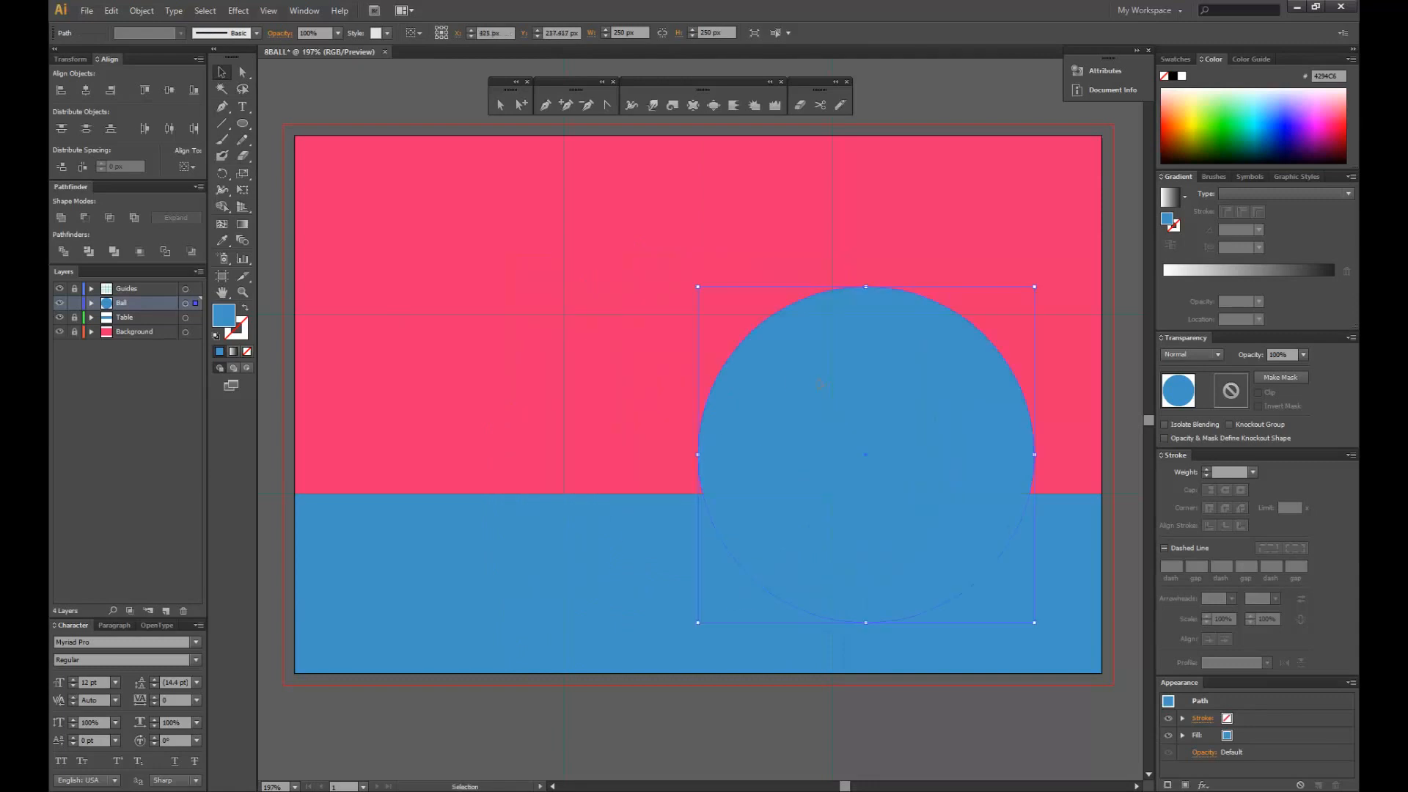
pyautogui.moveTo(789, 378); pyautogui.dragTo(576, 346)
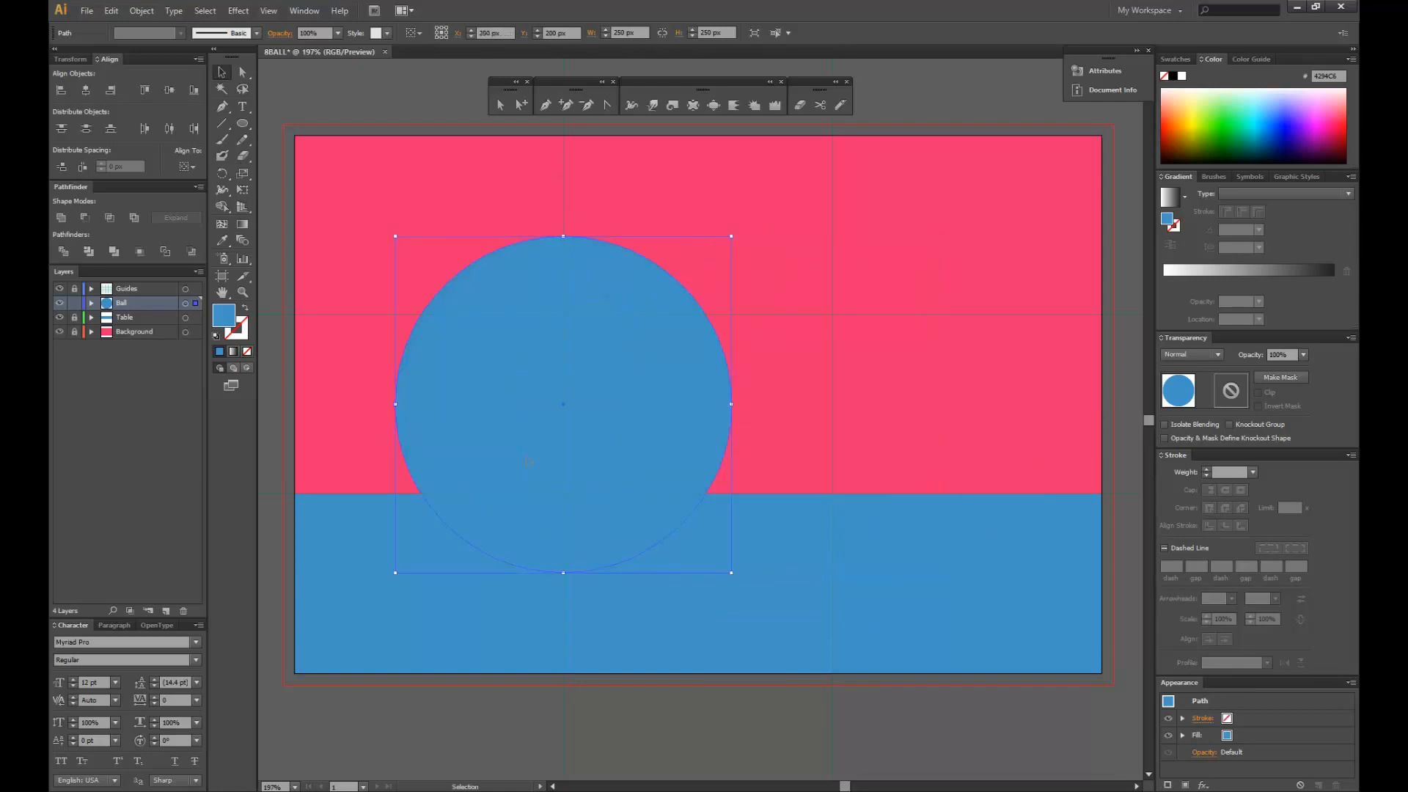
# - Fill the circle on the Ball layer with near-black 191919
pyautogui.moveTo(465, 416)
pyautogui.mouseDown()
pyautogui.moveTo(466, 397)
pyautogui.moveTo(473, 415)
pyautogui.mouseUp()
pyautogui.moveTo(598, 380); pyautogui.dragTo(578, 380)
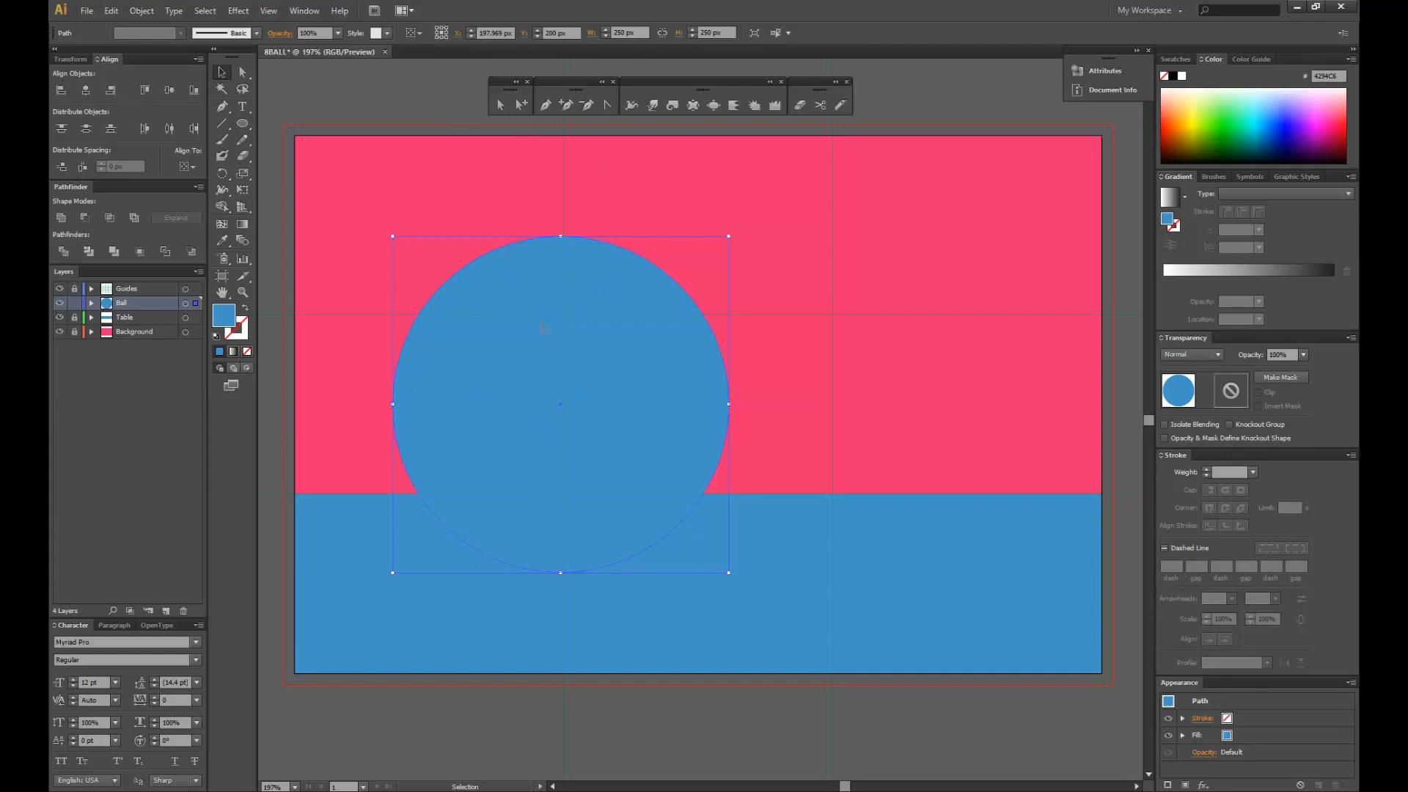
pyautogui.doubleClick(233, 323)
pyautogui.moveTo(700, 208); pyautogui.dragTo(825, 170)
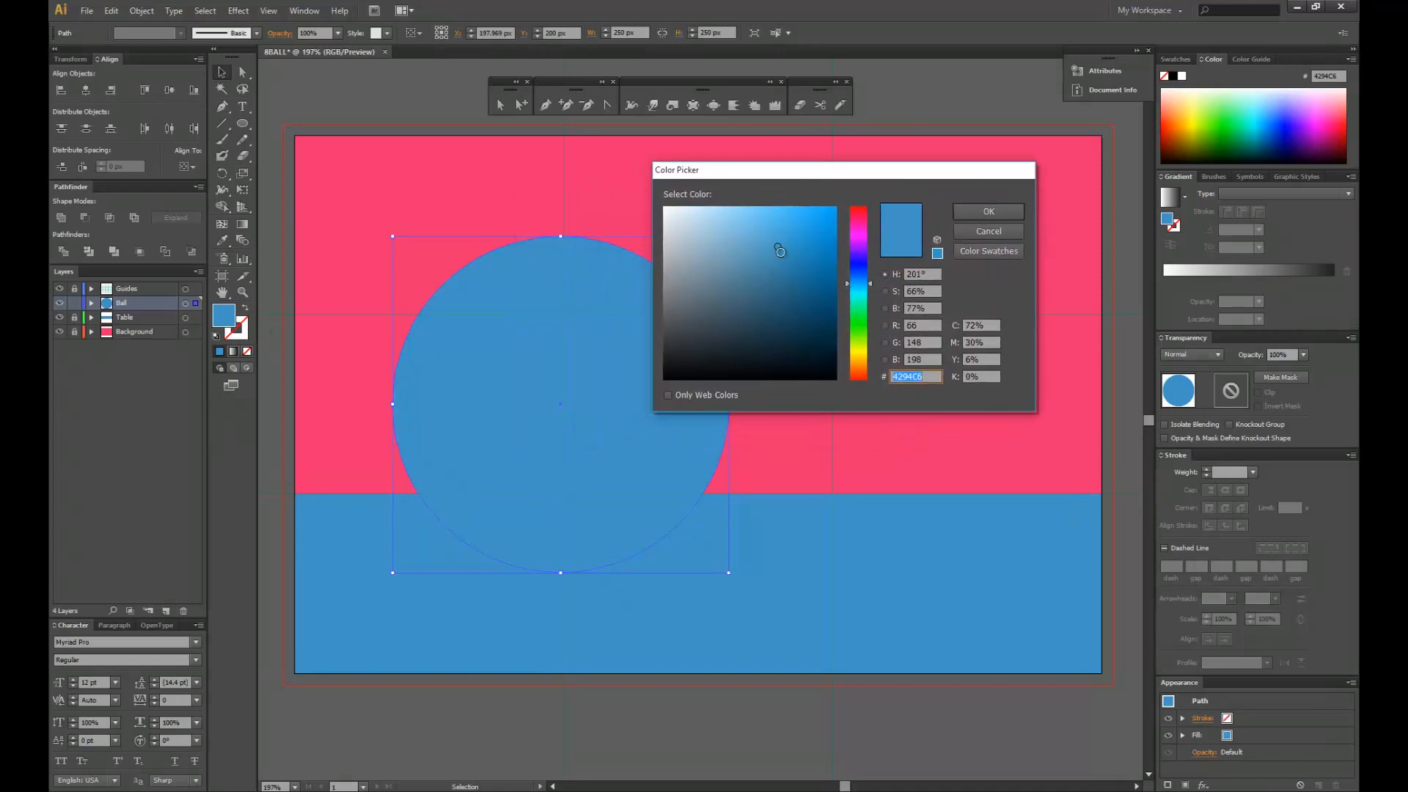
pyautogui.moveTo(779, 251); pyautogui.dragTo(665, 362)
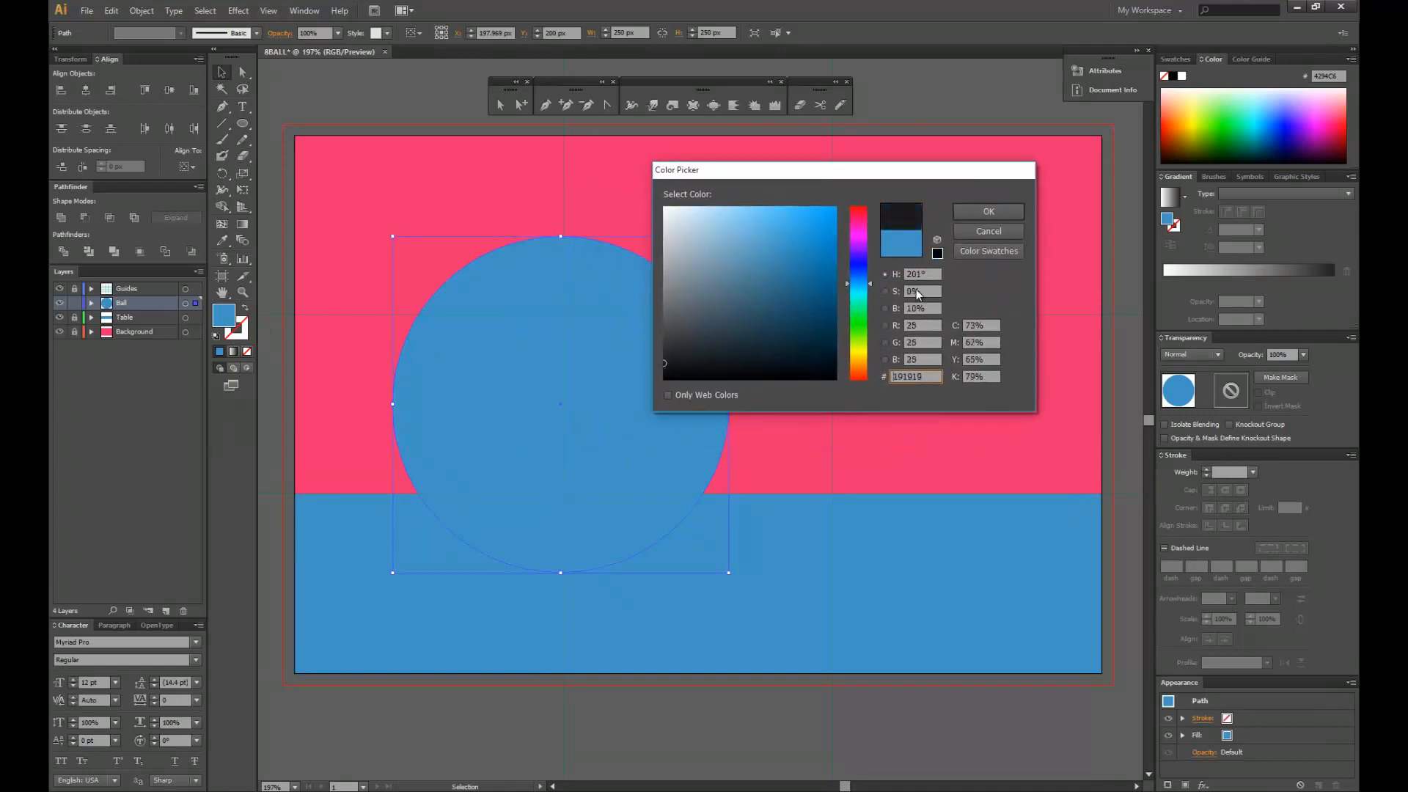
pyautogui.click(934, 308)
pyautogui.moveTo(815, 179); pyautogui.dragTo(842, 167)
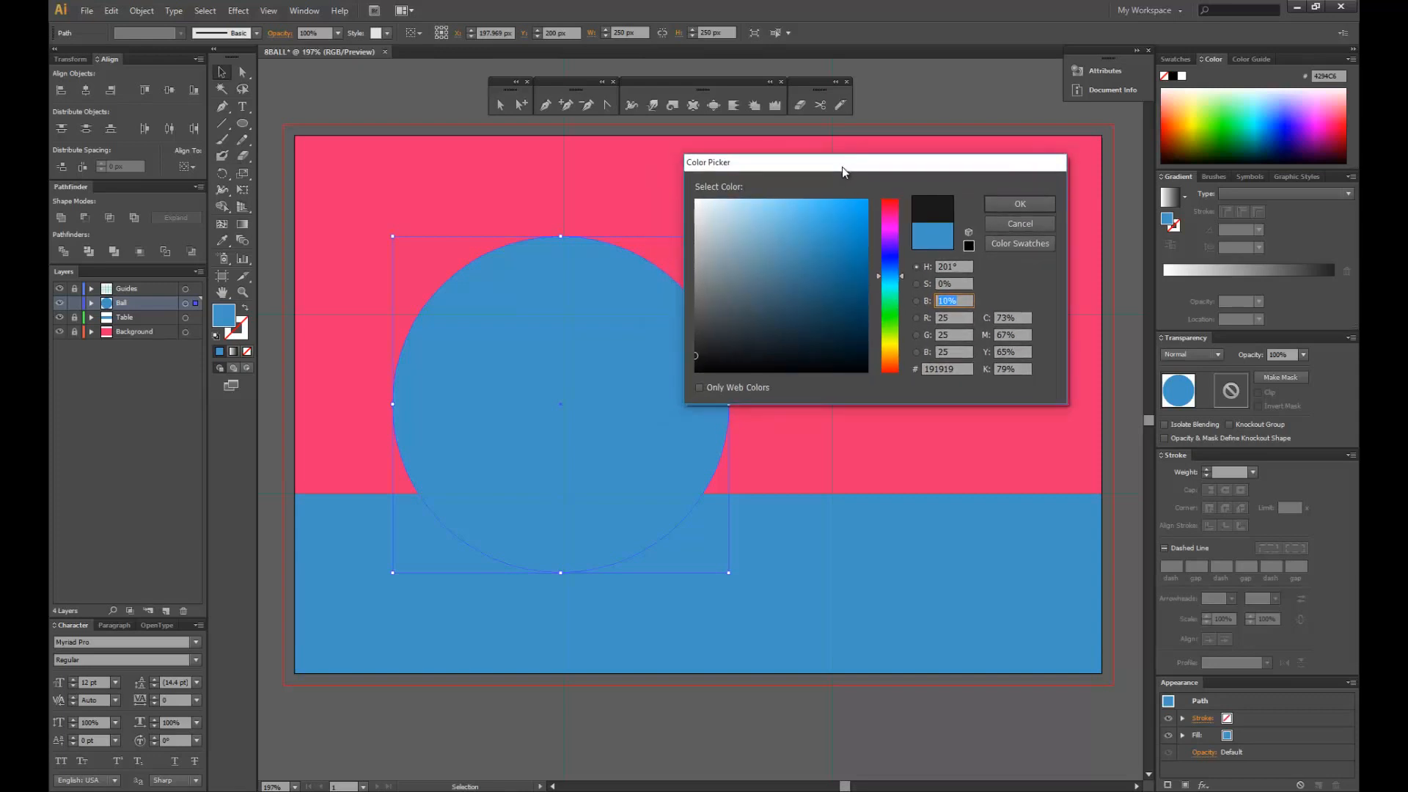
pyautogui.click(1040, 204)
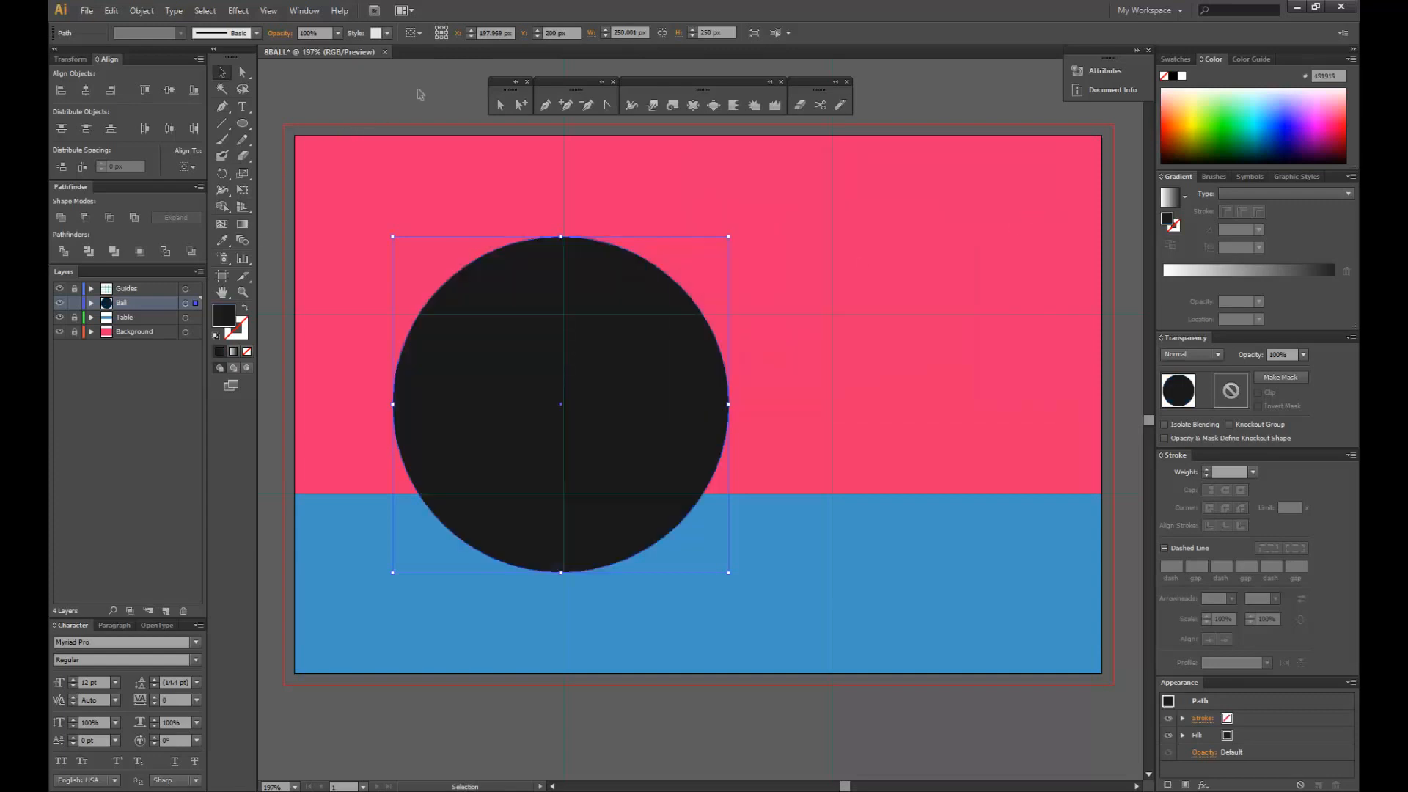
# - Reposition the dark circle so its centre snaps onto the left vertical guide at the artboard's mid-height
pyautogui.click(420, 95)
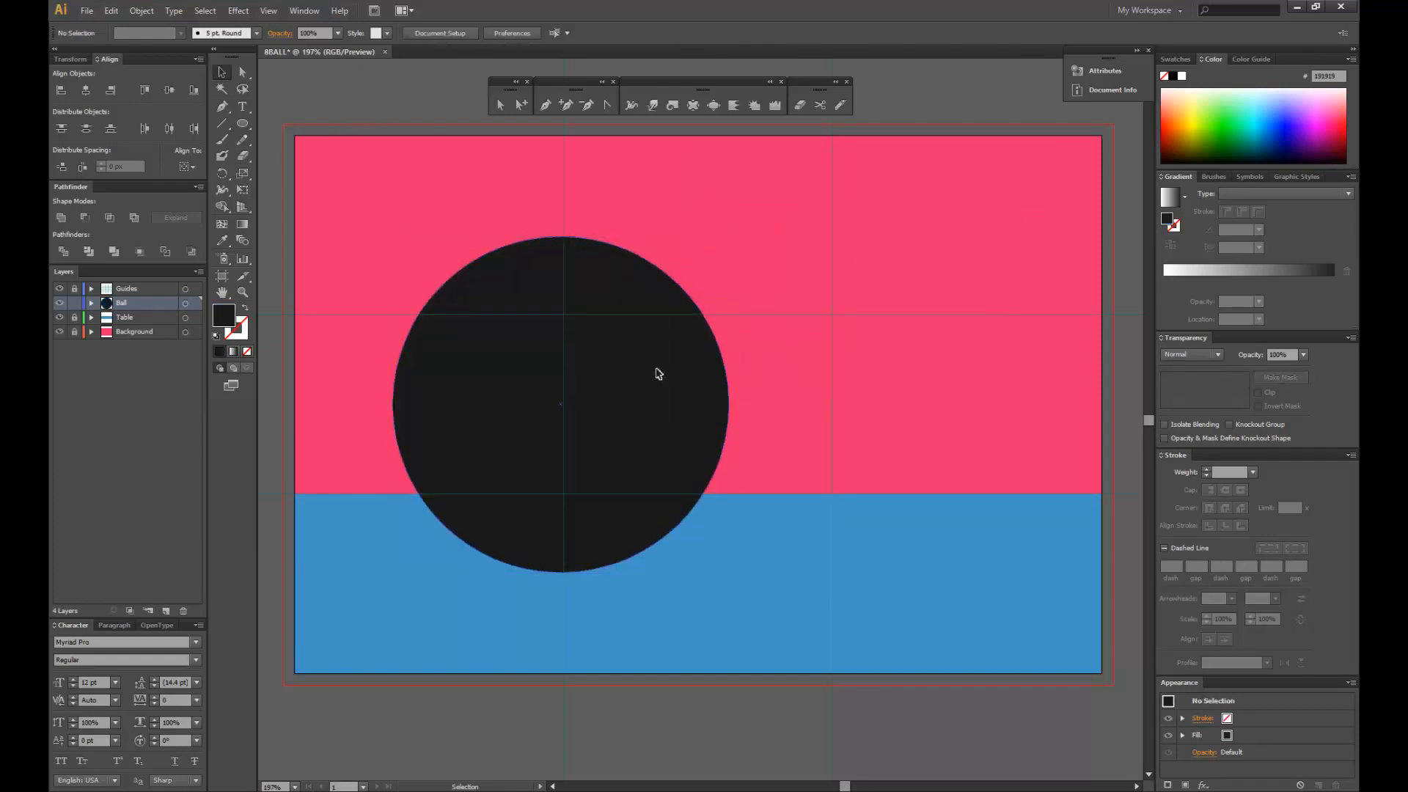
pyautogui.moveTo(659, 373); pyautogui.dragTo(662, 374)
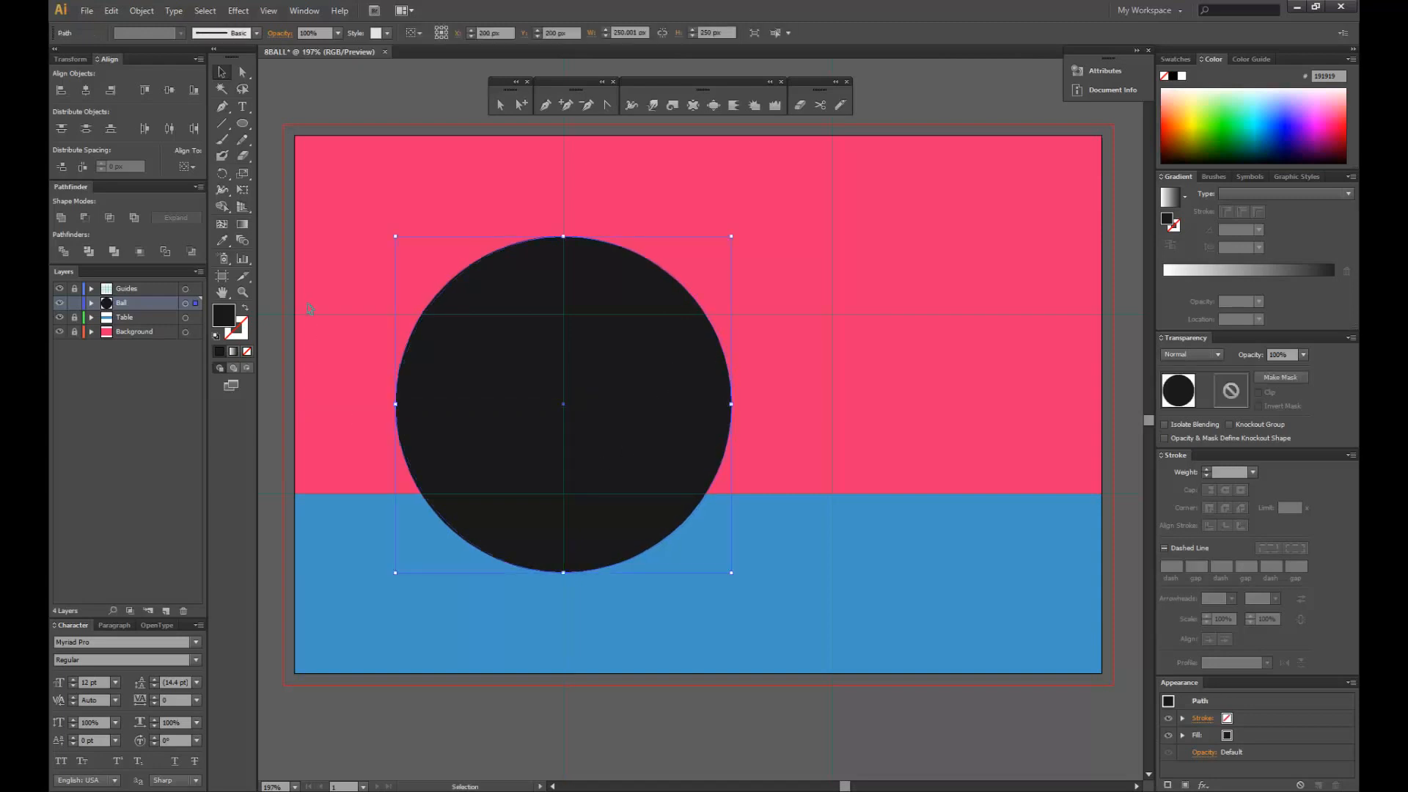
pyautogui.click(276, 295)
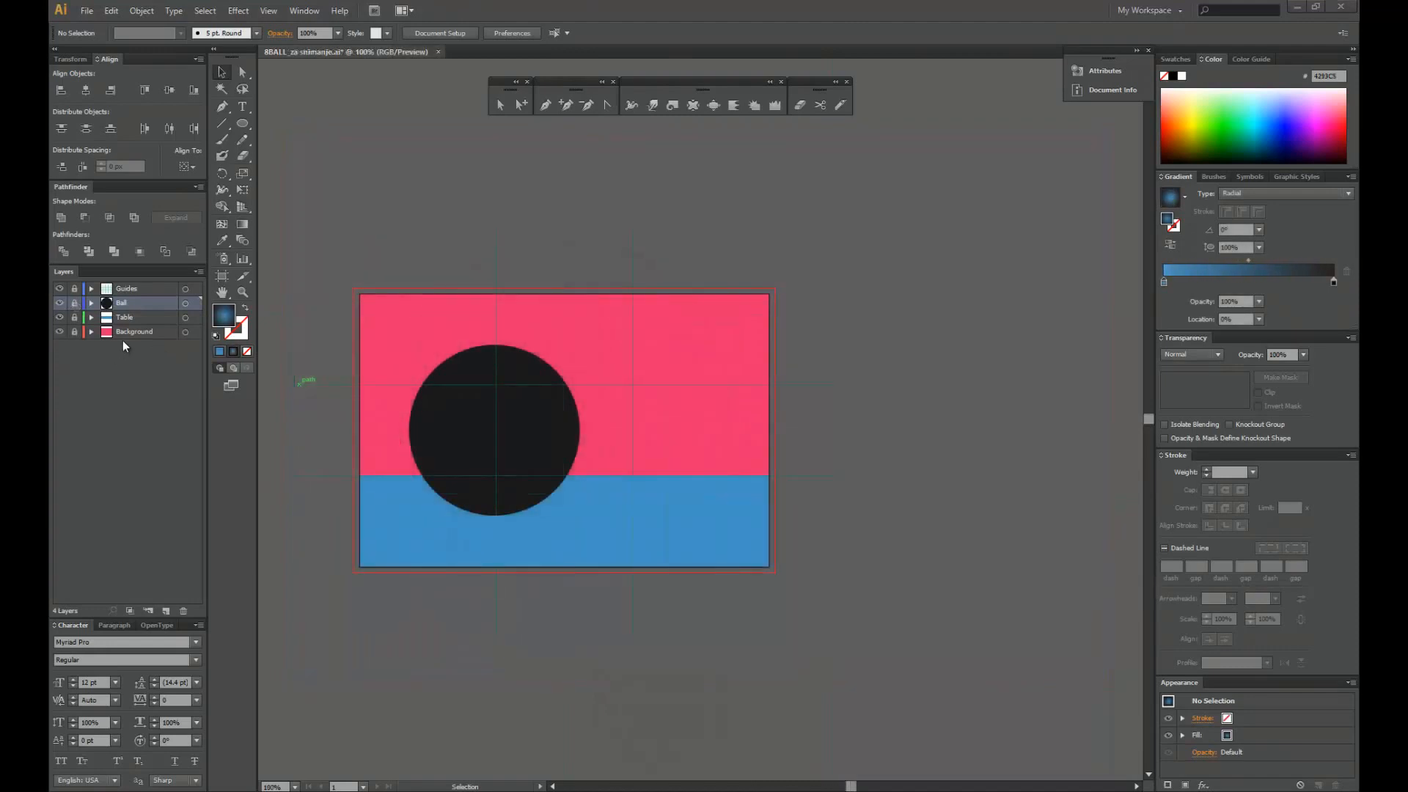
# - Create a new layer named Swatches above the Ball layer
pyautogui.click(199, 271)
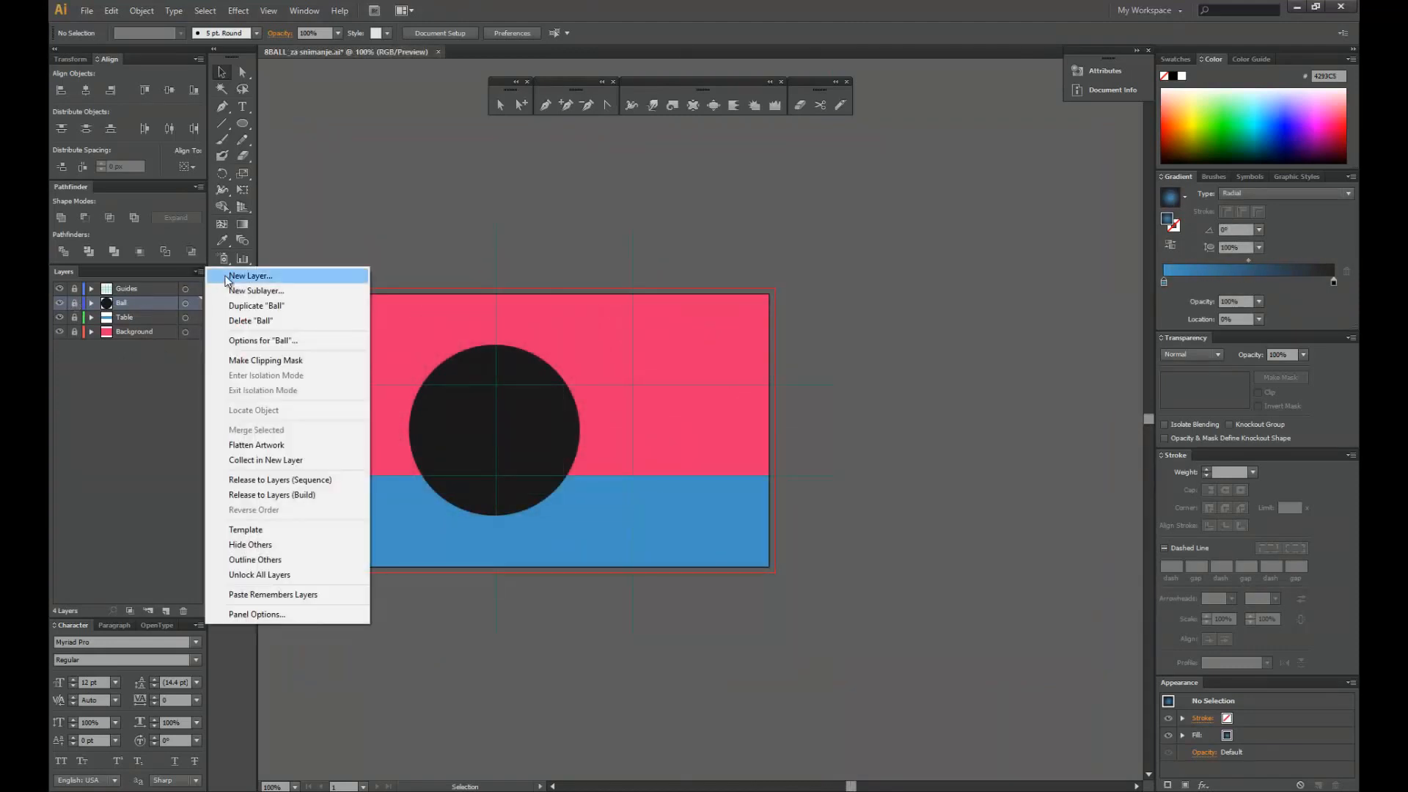
pyautogui.click(225, 277)
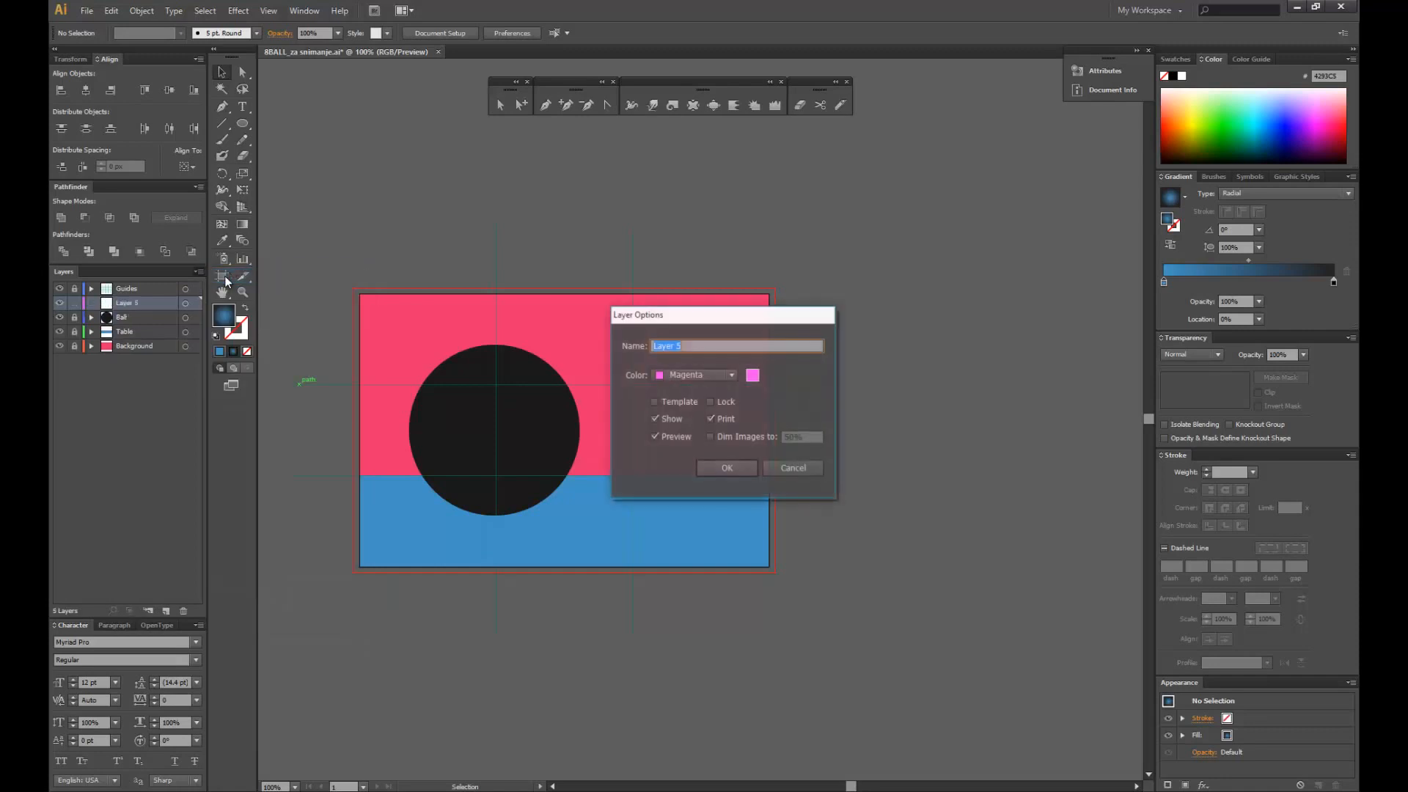
pyautogui.write('Sw')
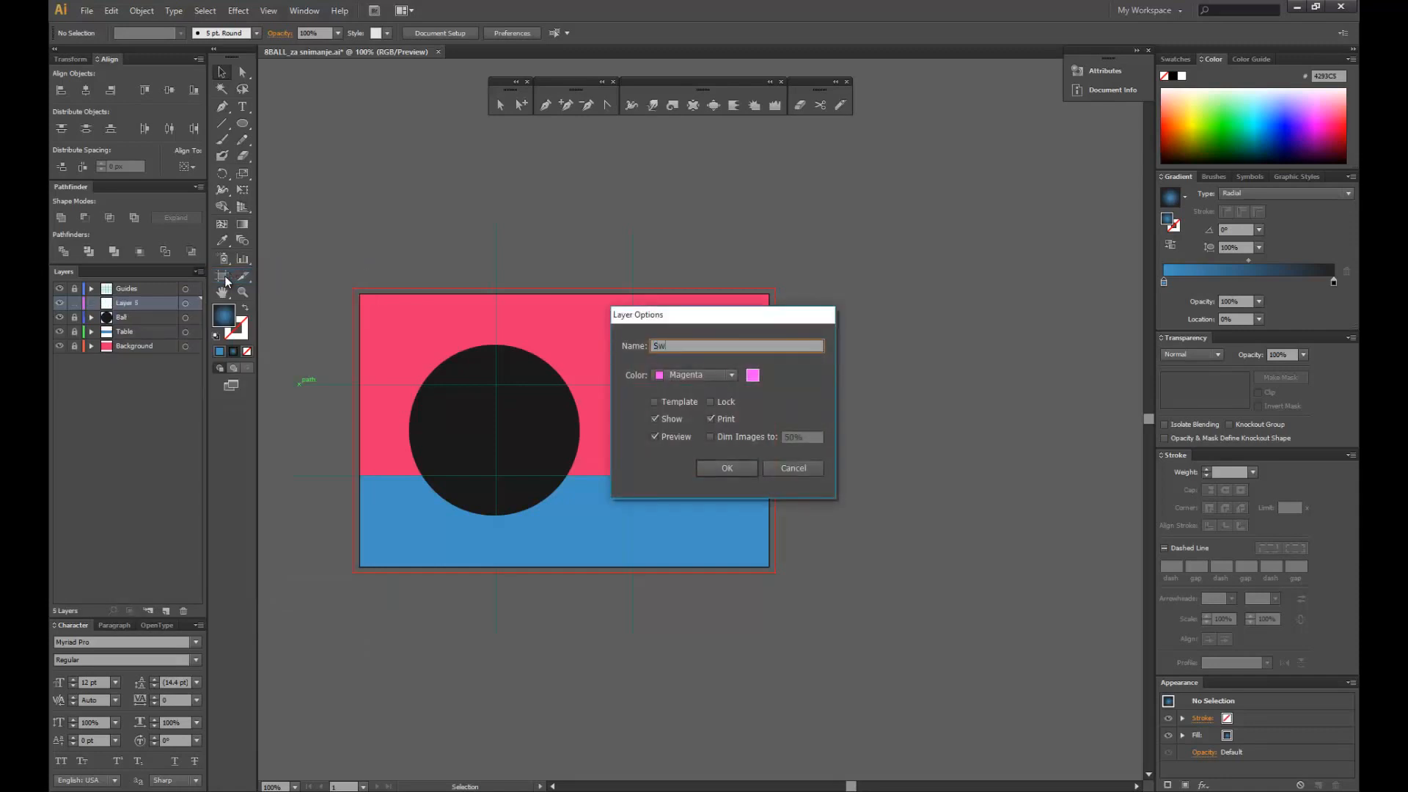
pyautogui.write('atches')
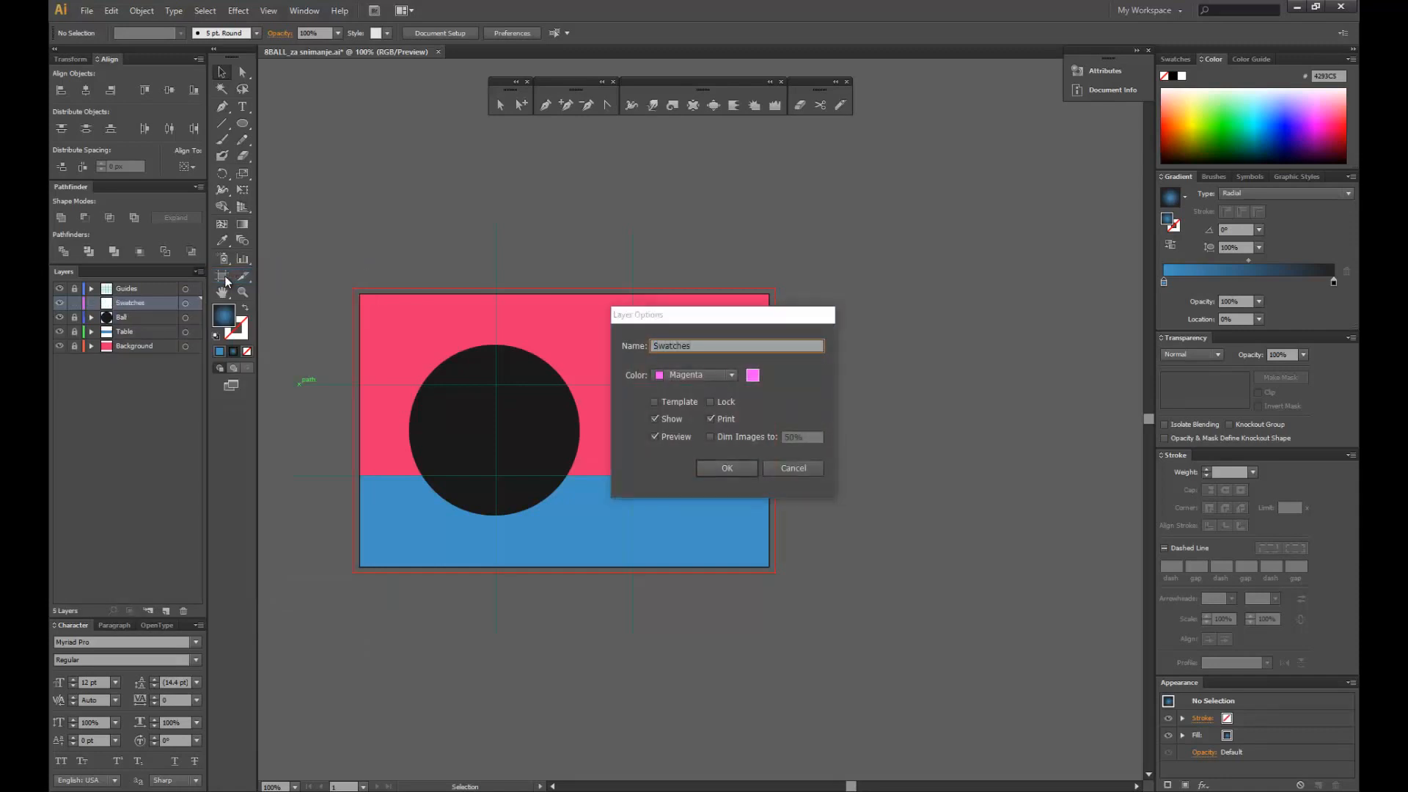
pyautogui.press('Return')
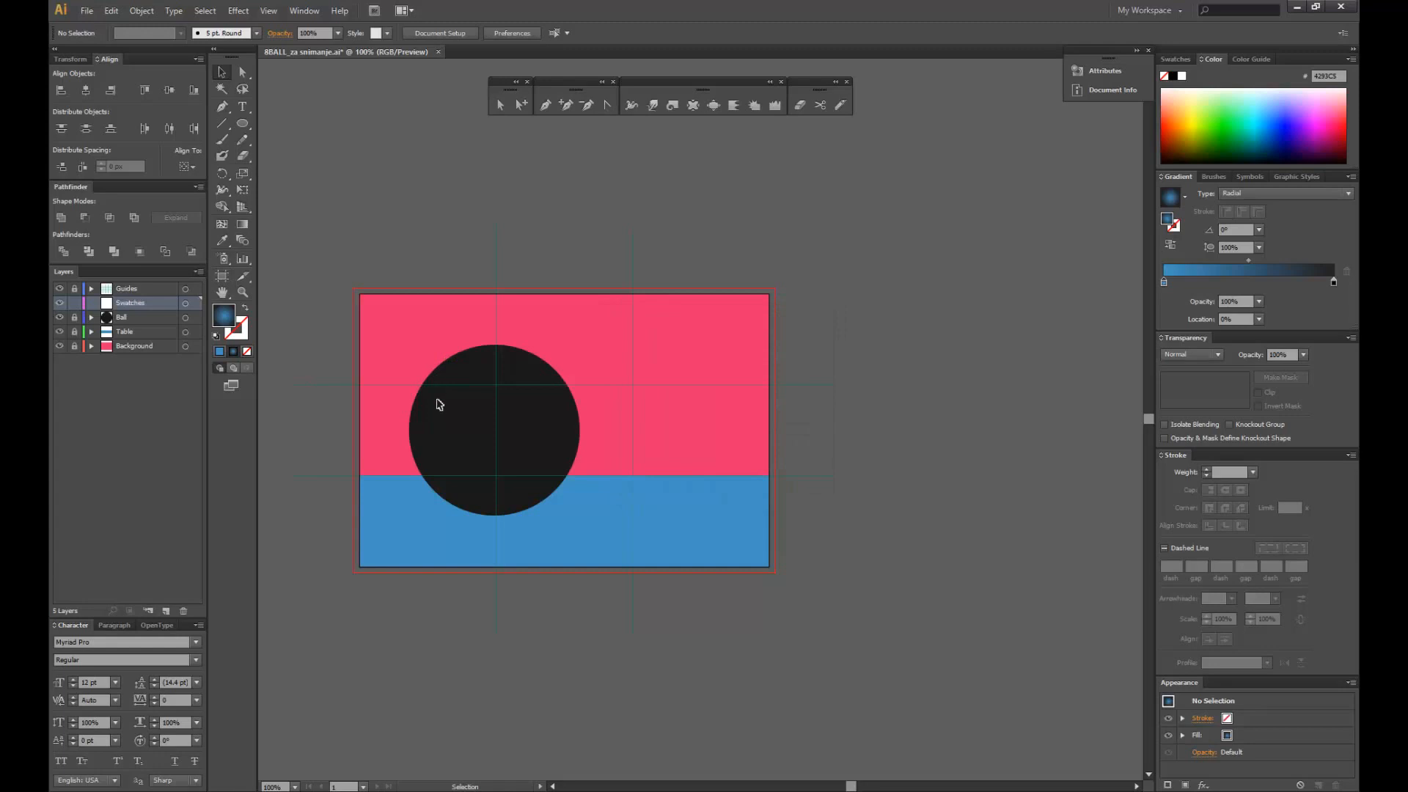
# - Draw a square of about 66 px just outside the artboard's upper-right corner and give it a solid blue 4293C5 fill
pyautogui.click(242, 126)
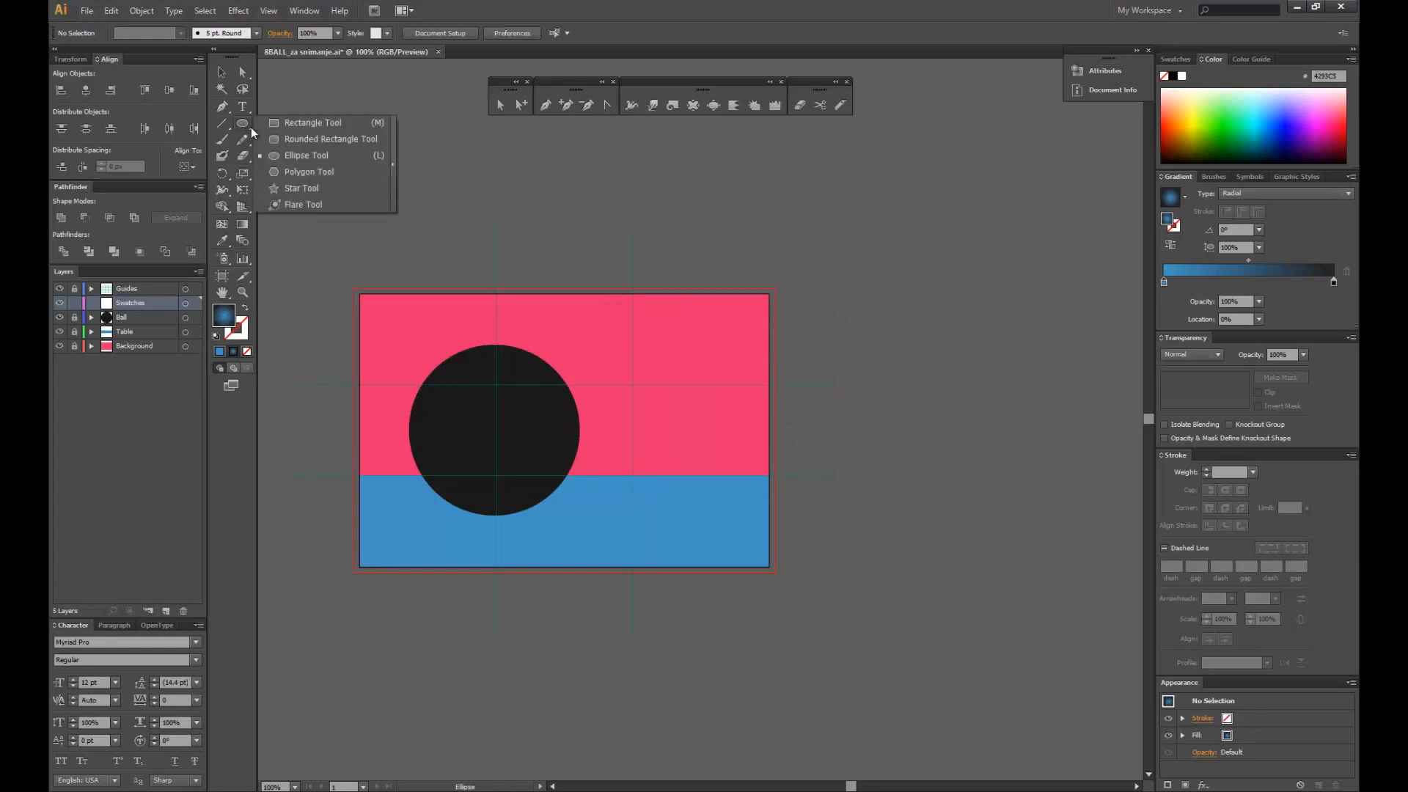
pyautogui.click(298, 129)
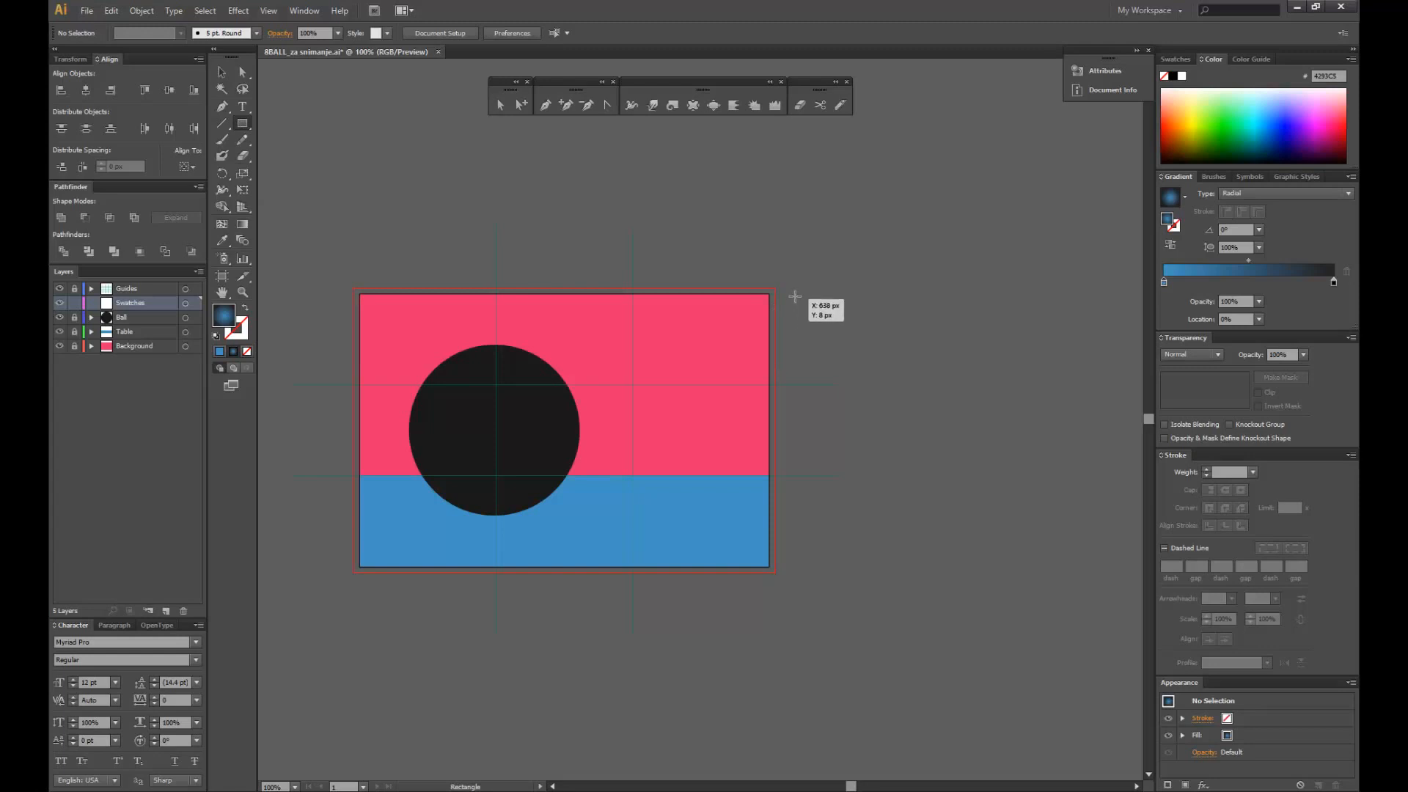
pyautogui.moveTo(794, 294); pyautogui.dragTo(836, 339)
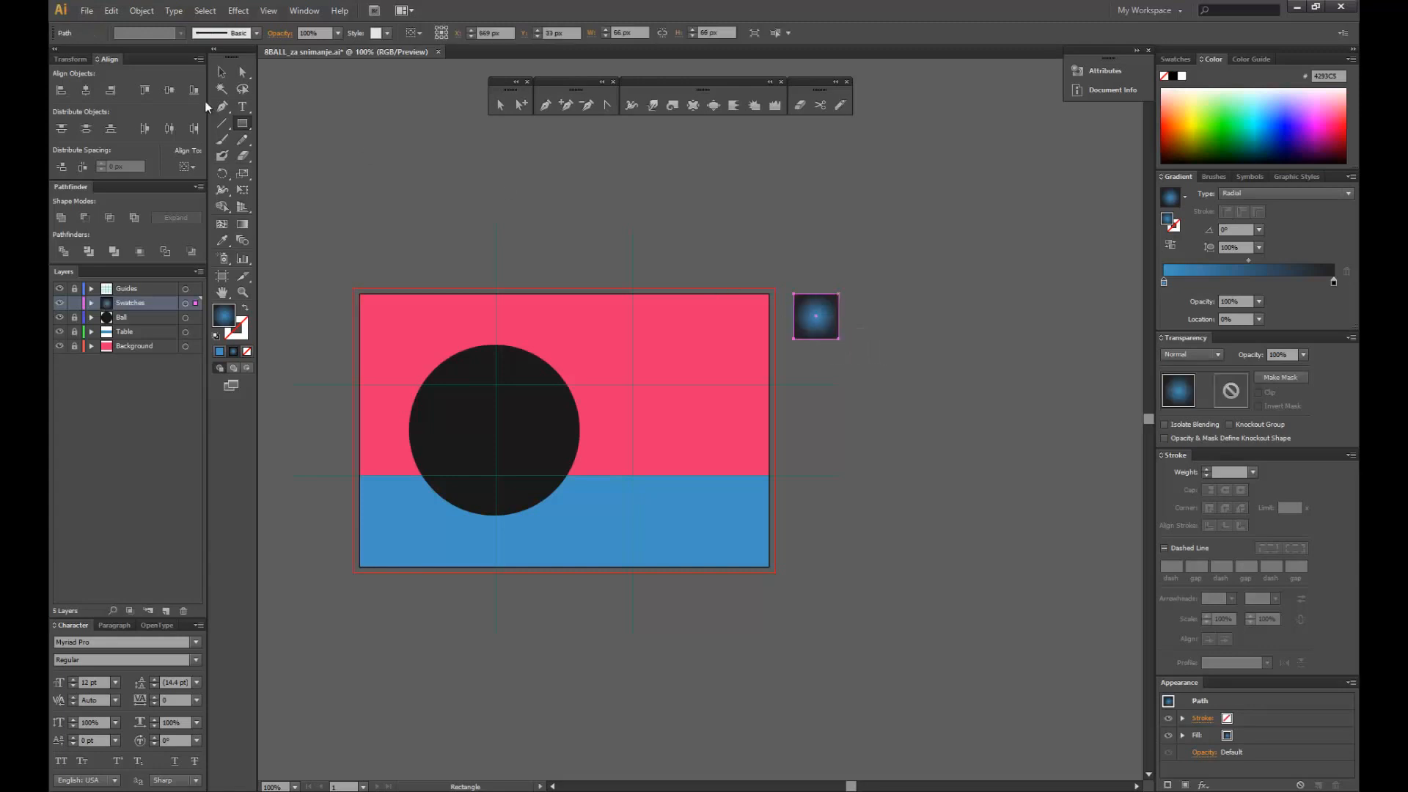
pyautogui.click(227, 76)
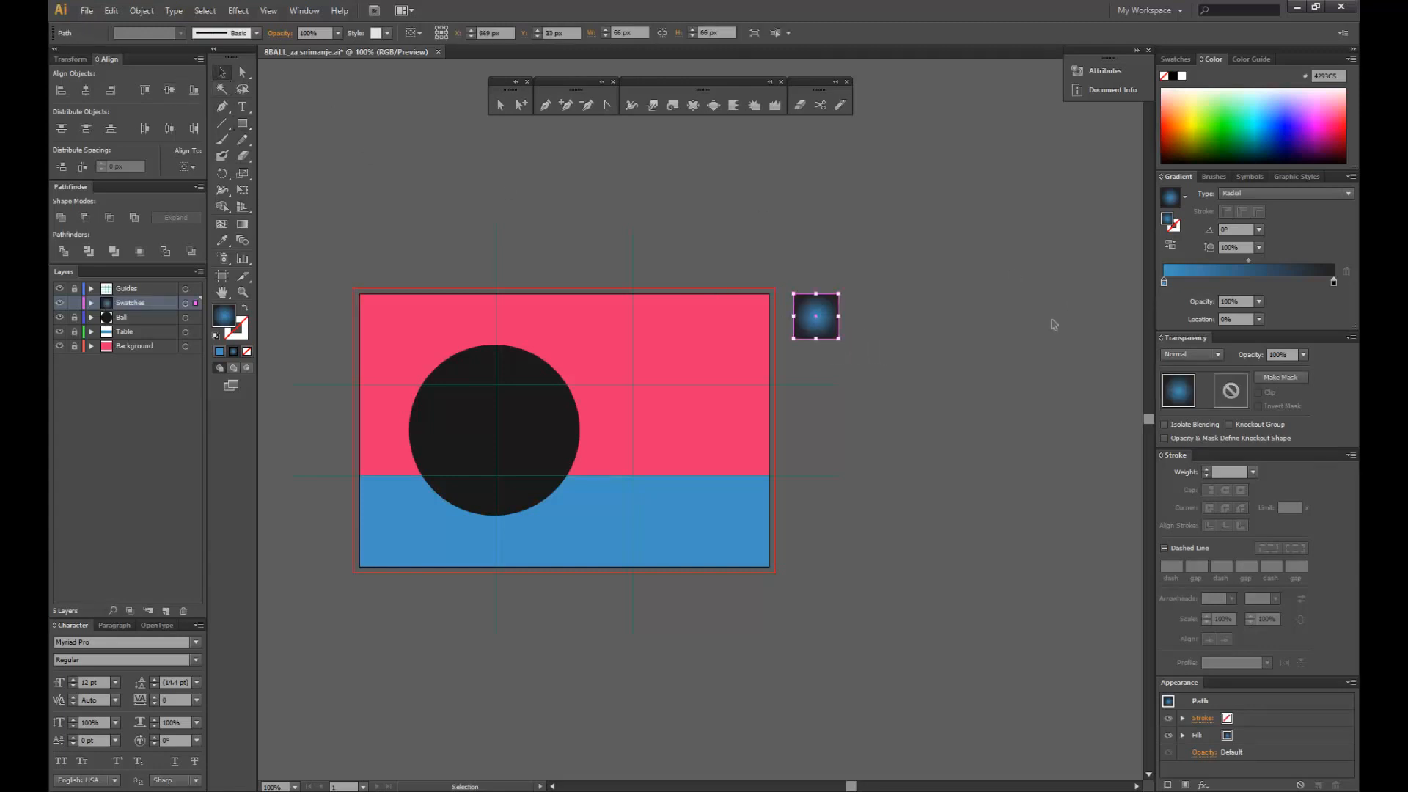
pyautogui.click(220, 351)
pyautogui.click(412, 141)
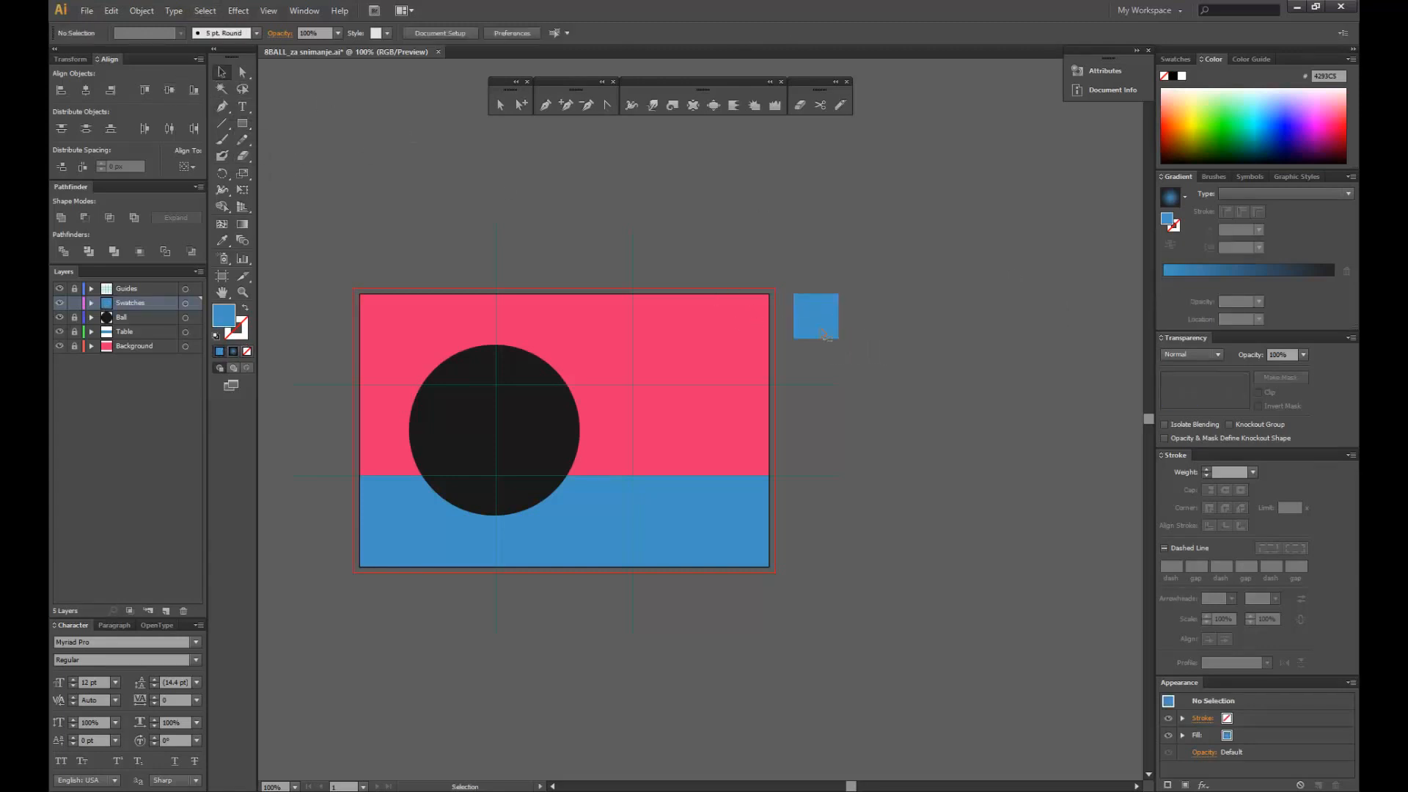
# - Duplicate the blue square into a row of three, and copy that row down level with the artboard's bottom edge
pyautogui.moveTo(831, 323); pyautogui.dragTo(915, 319)
pyautogui.click(913, 360)
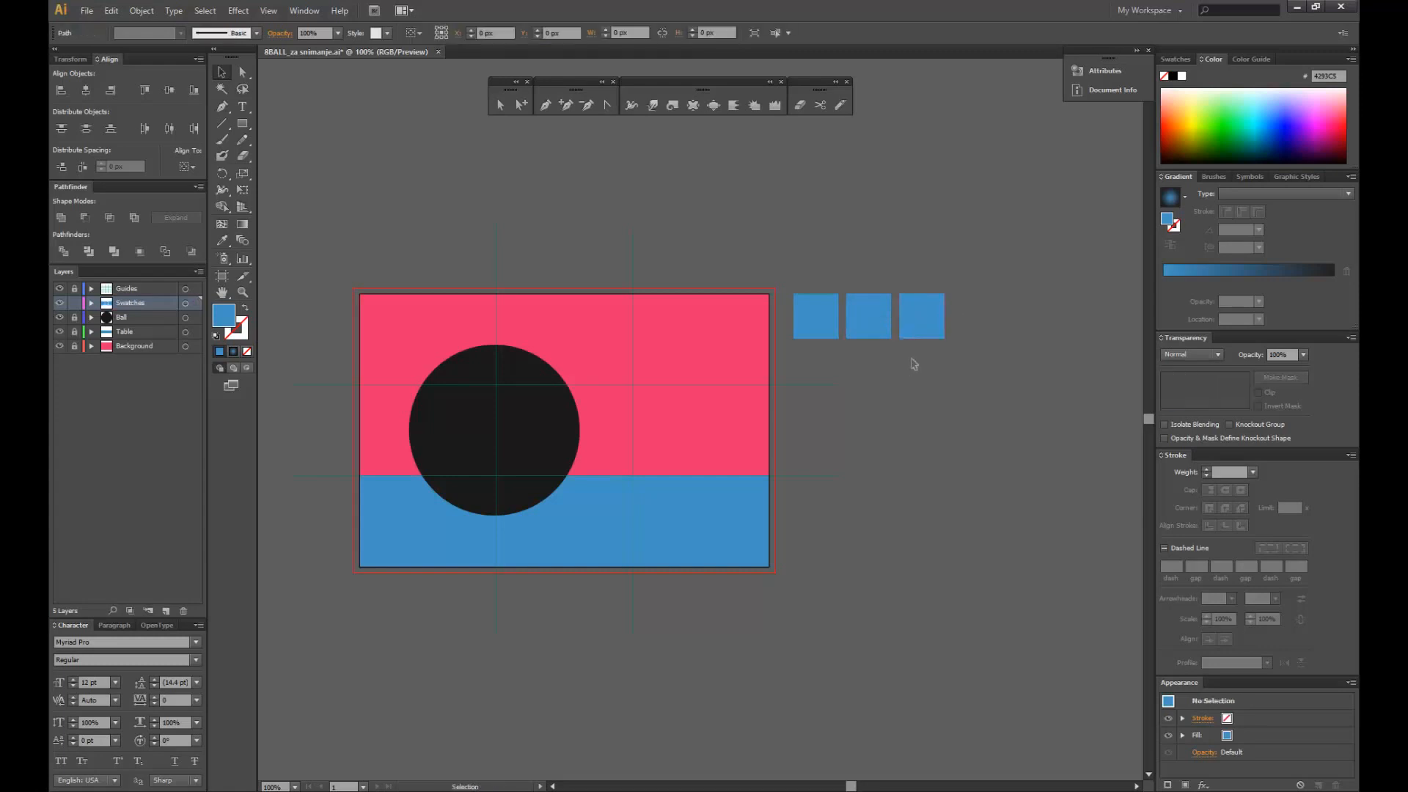
pyautogui.moveTo(1011, 290); pyautogui.dragTo(786, 540)
pyautogui.click(917, 440)
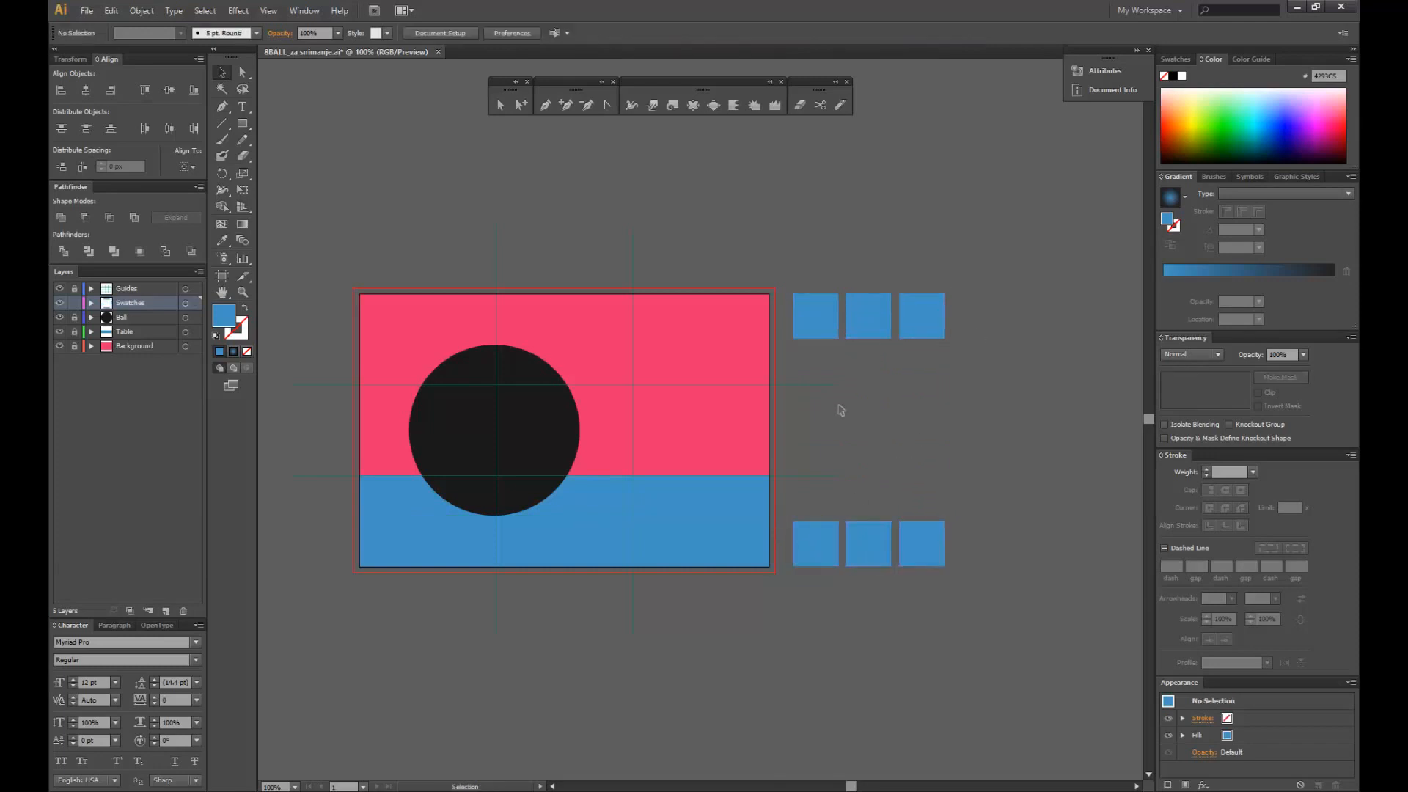
# - Fill the two outer squares of the lower row with black 000000
pyautogui.click(810, 563)
pyautogui.keyDown('shift'); pyautogui.click(921, 561); pyautogui.keyUp('shift')
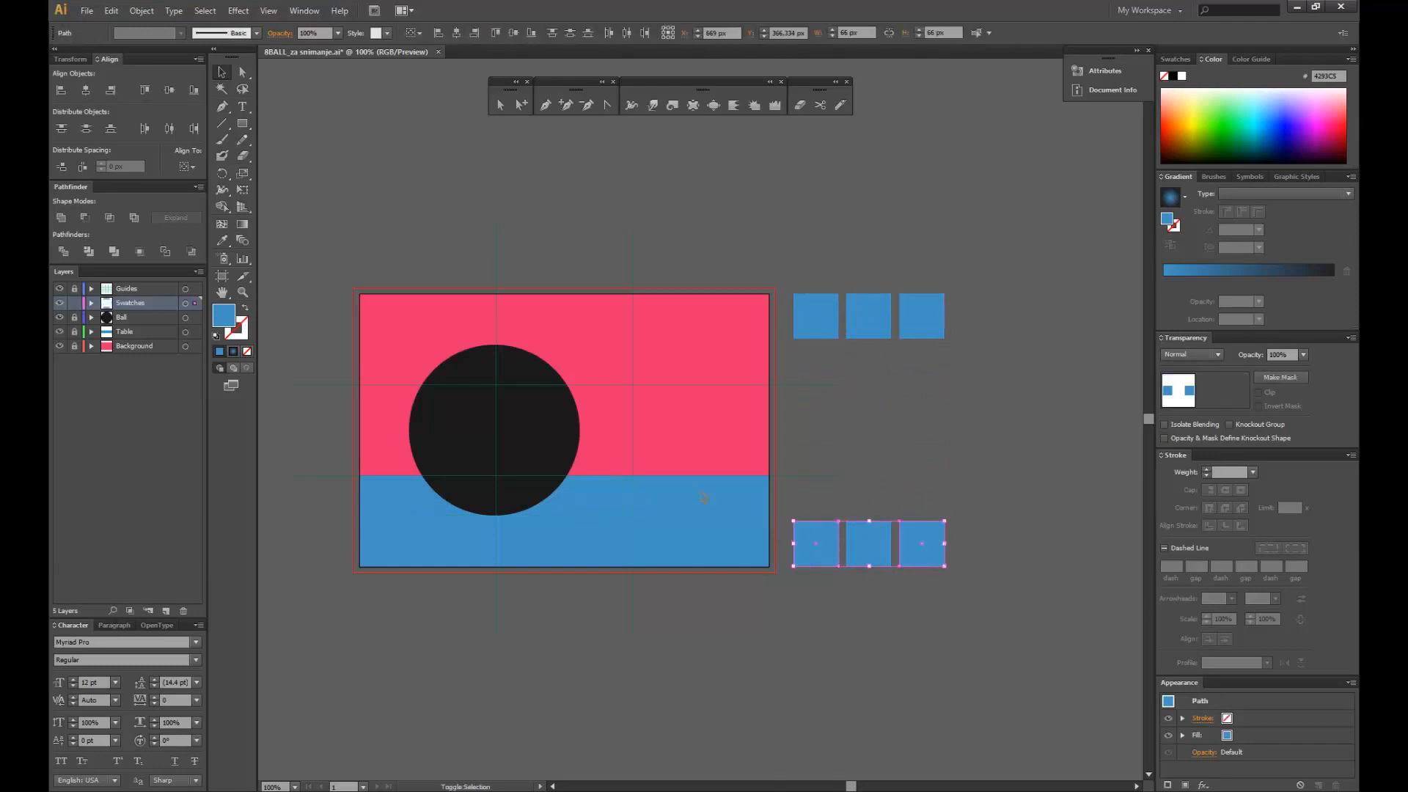
pyautogui.doubleClick(224, 315)
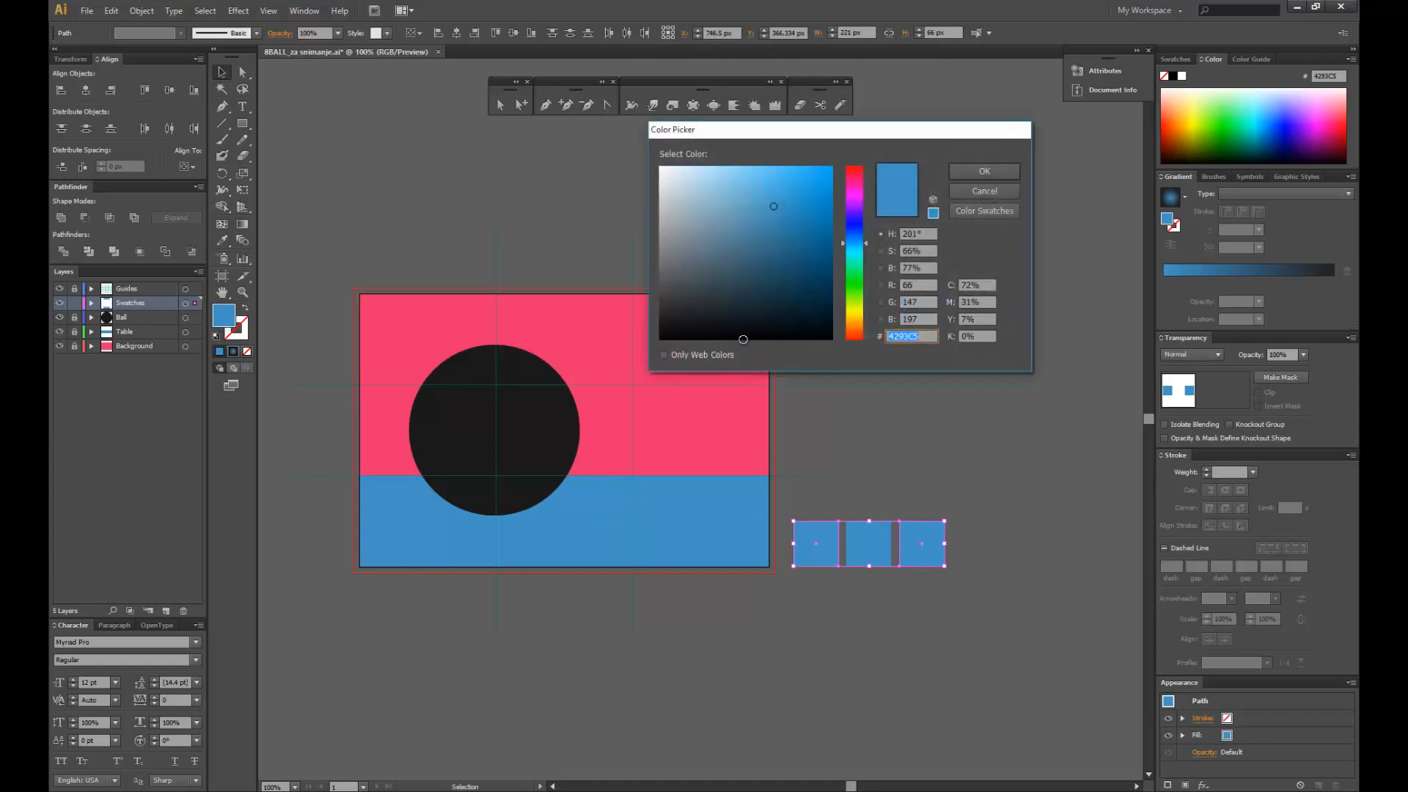
pyautogui.moveTo(742, 339)
pyautogui.mouseDown()
pyautogui.moveTo(751, 378)
pyautogui.moveTo(752, 361)
pyautogui.mouseUp()
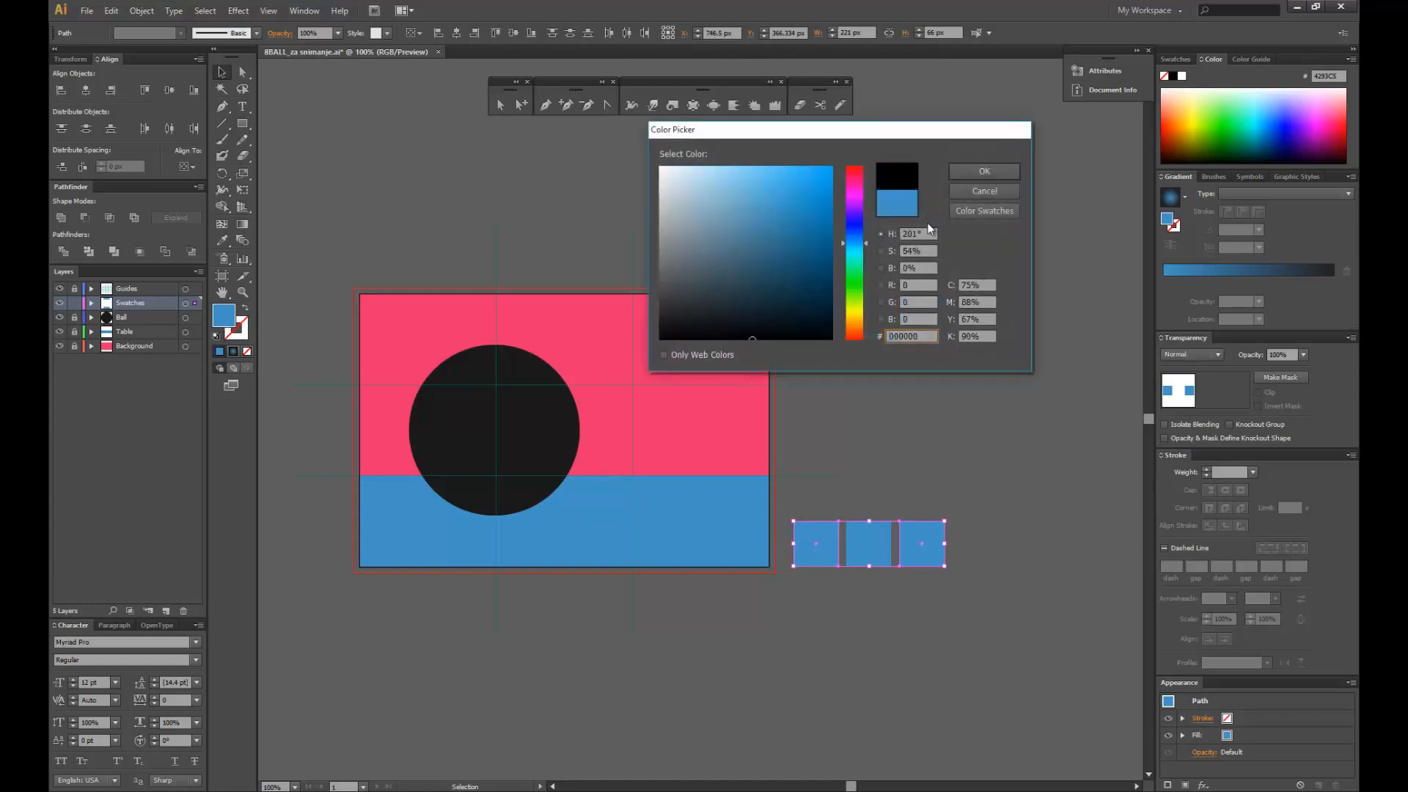
pyautogui.click(965, 170)
pyautogui.click(953, 444)
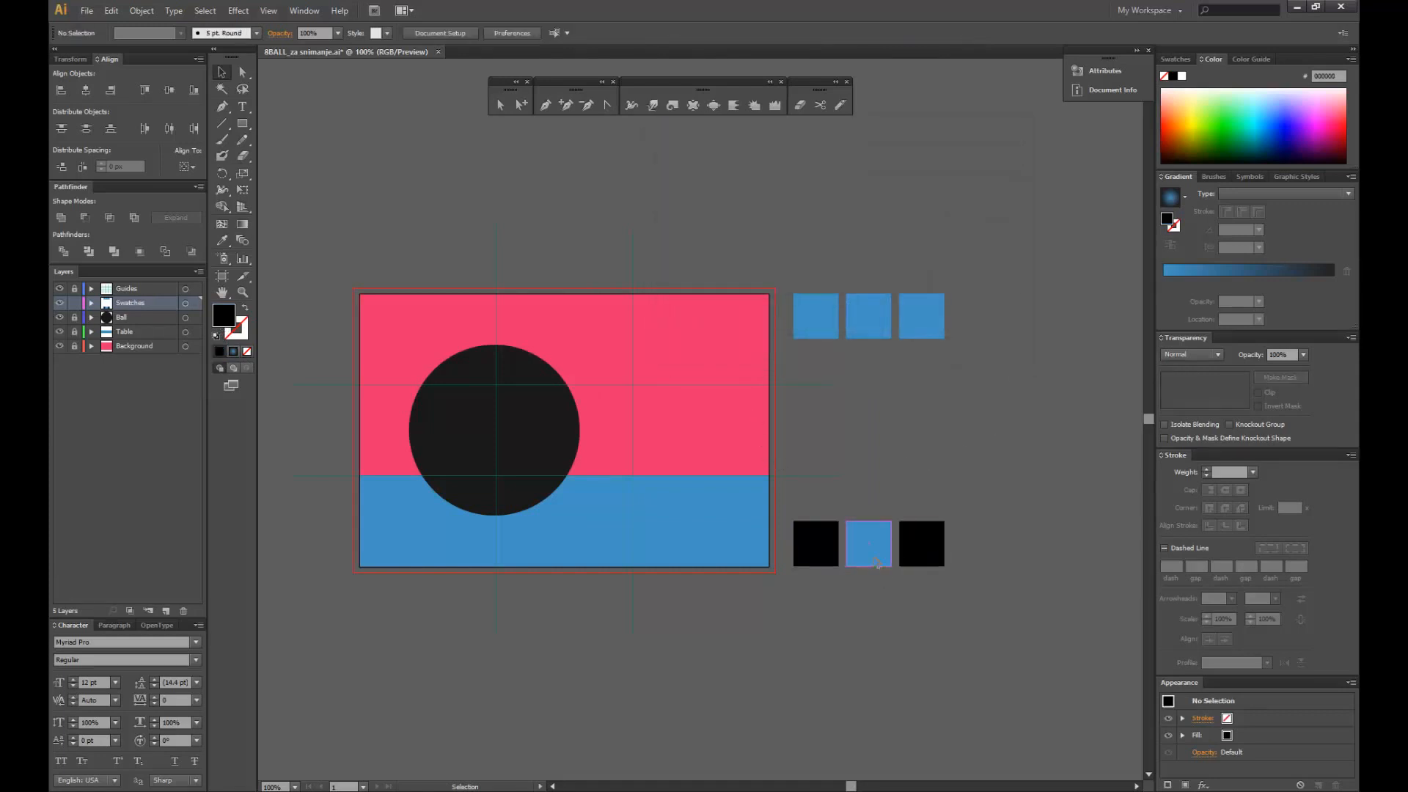
# - Fill the lower row's middle square and the upper row's third square with the background pink using the Eyedropper
pyautogui.click(877, 561)
pyautogui.keyDown('shift'); pyautogui.click(921, 323); pyautogui.keyUp('shift')
pyautogui.click(228, 247)
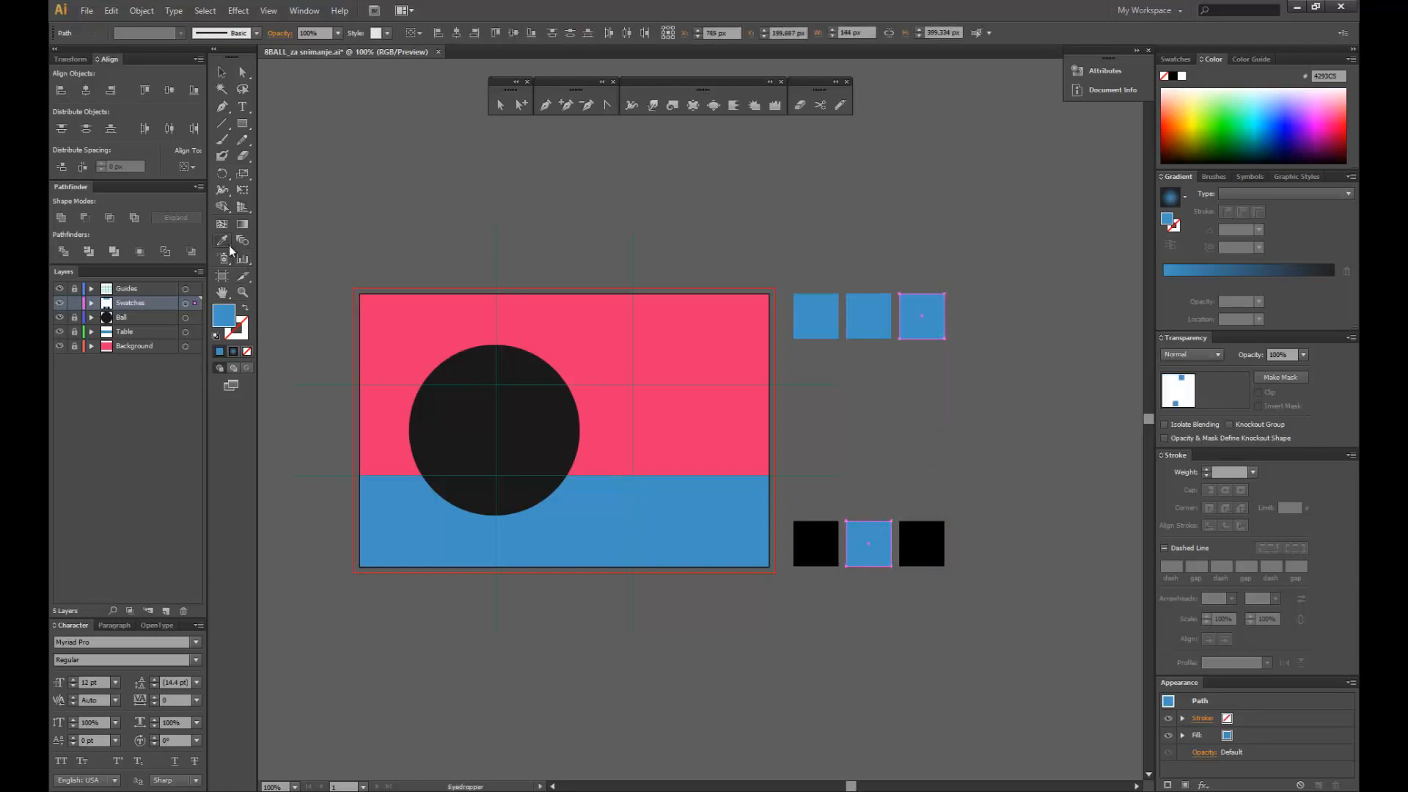
pyautogui.click(674, 359)
pyautogui.click(221, 72)
pyautogui.click(385, 134)
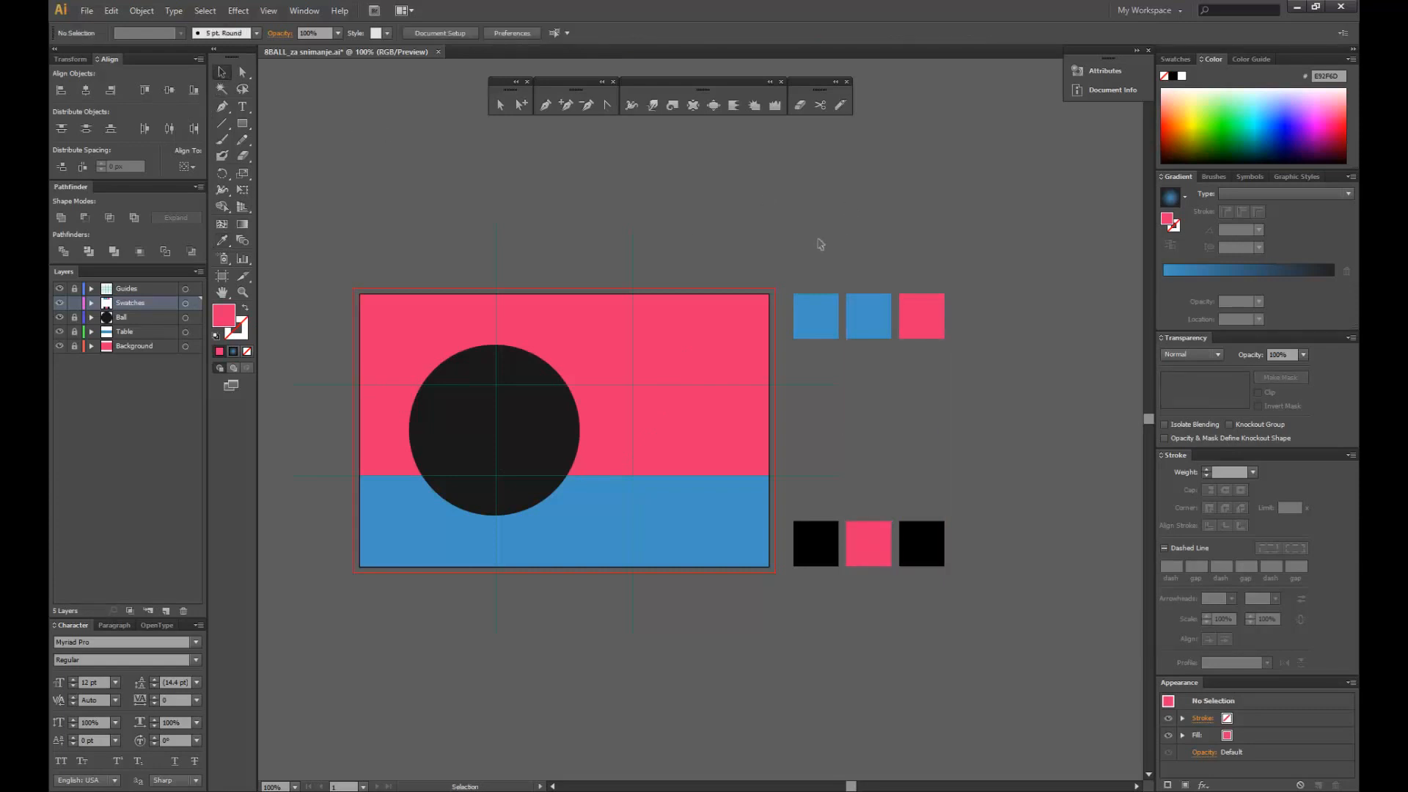
# - Blend the first column's blue square into the black square below it
pyautogui.moveTo(820, 246); pyautogui.dragTo(820, 595)
pyautogui.click(141, 10)
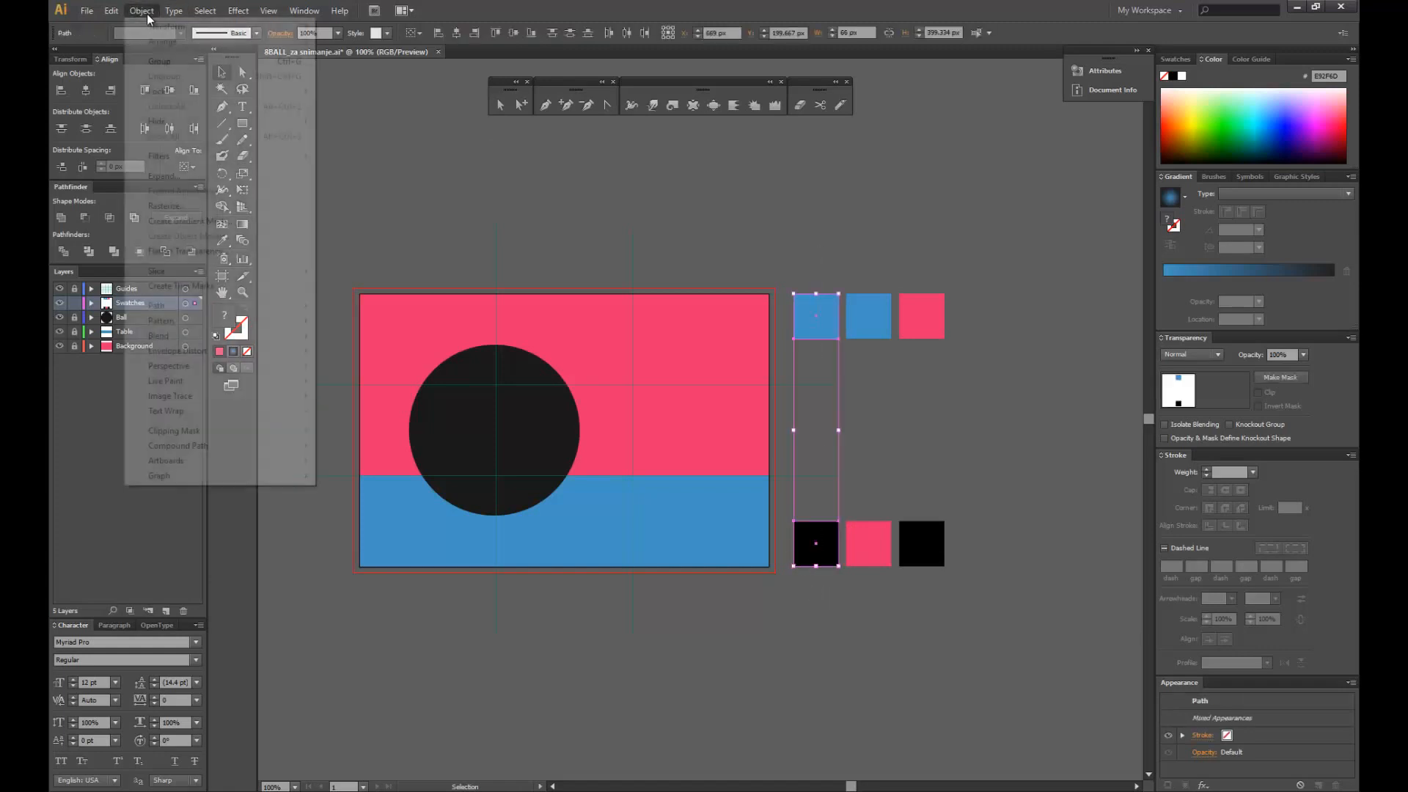
pyautogui.moveTo(242, 337)
pyautogui.click(373, 339)
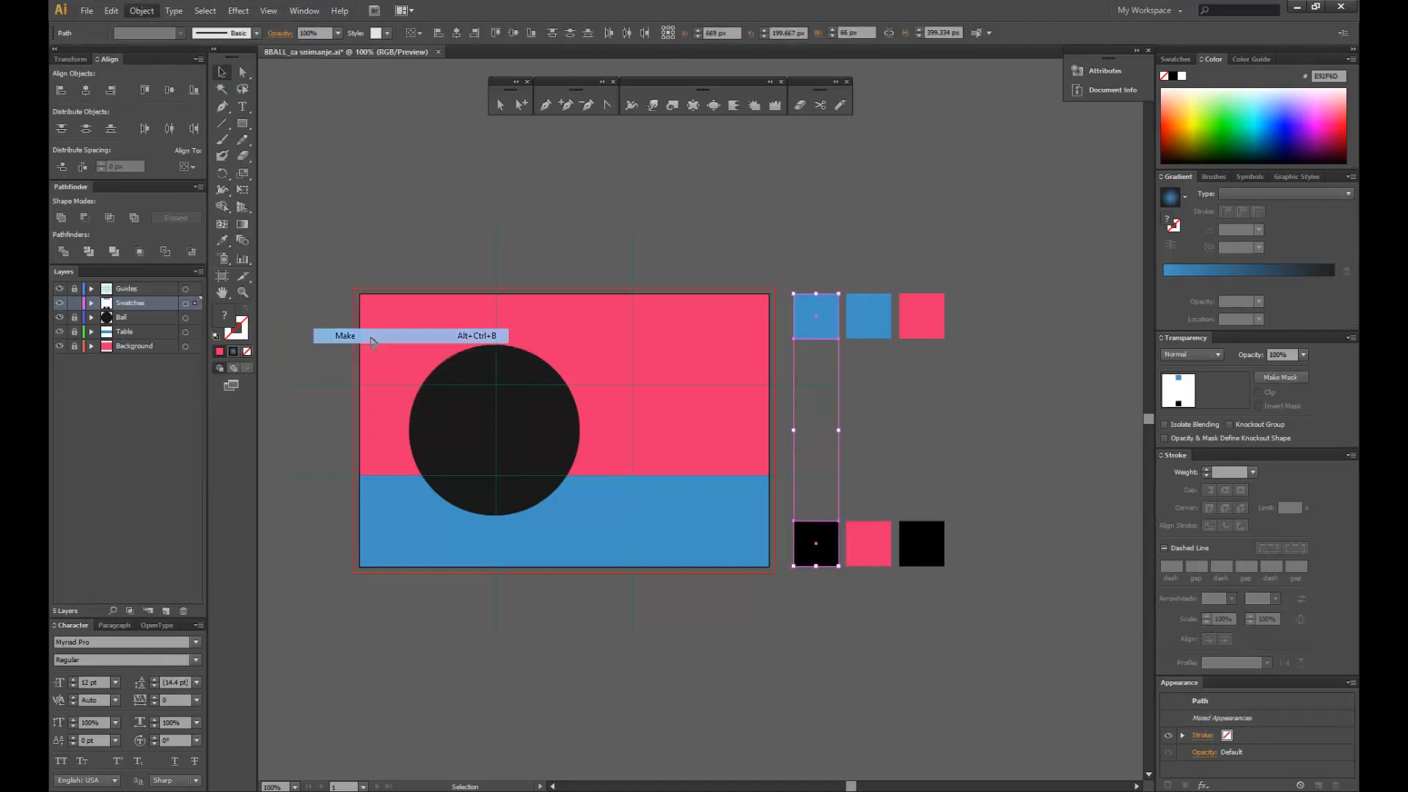
pyautogui.click(894, 391)
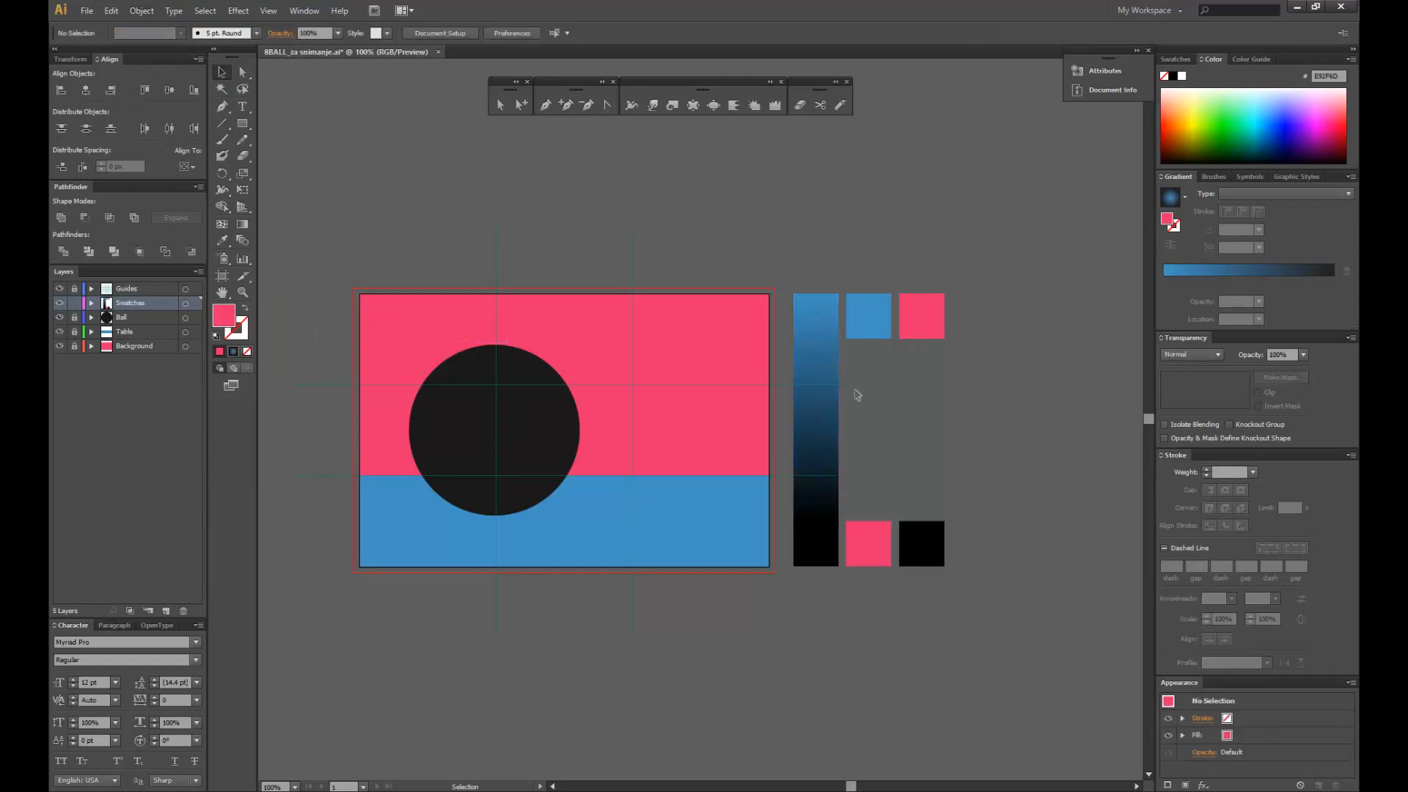
# - Blend the middle column's blue square into the pink square below it
pyautogui.click(876, 614)
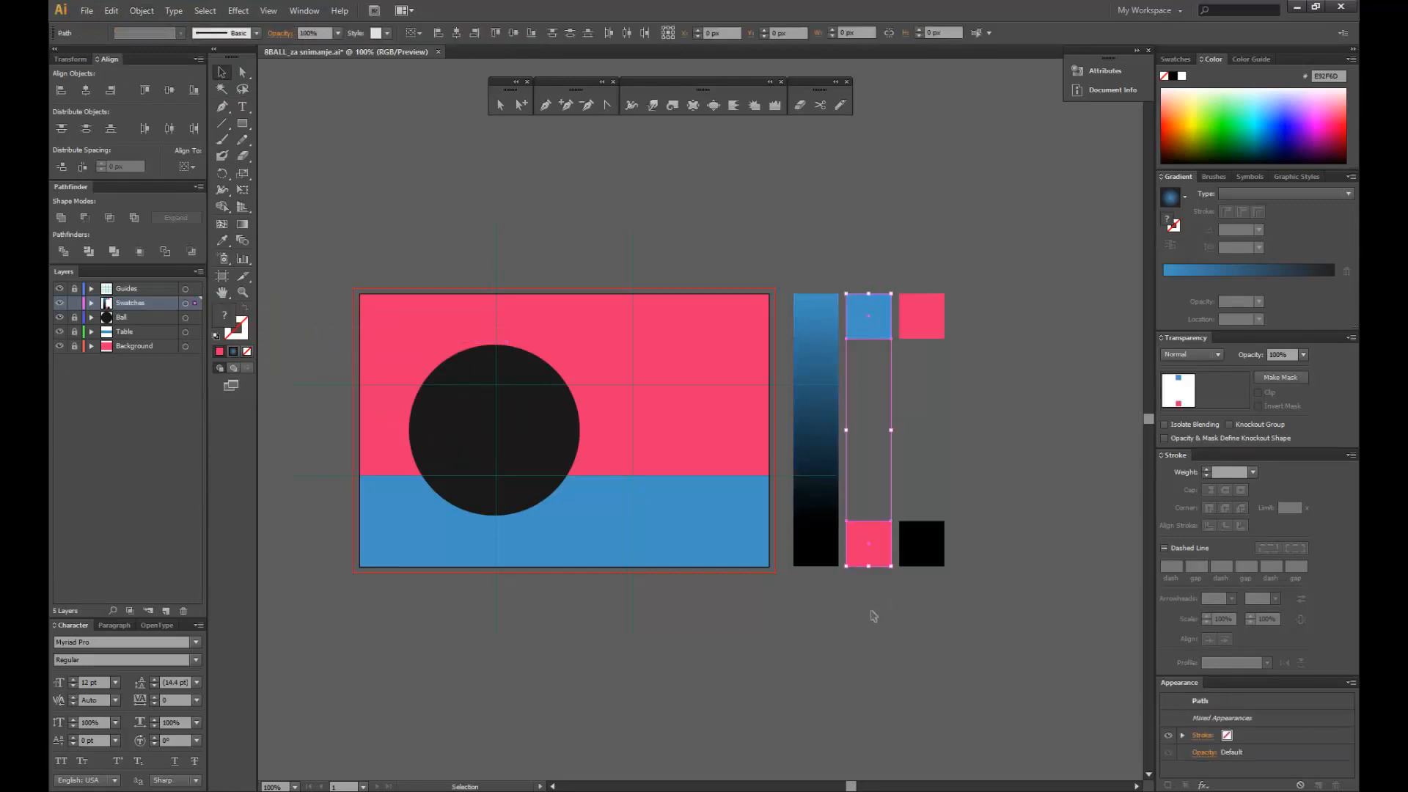
pyautogui.click(133, 12)
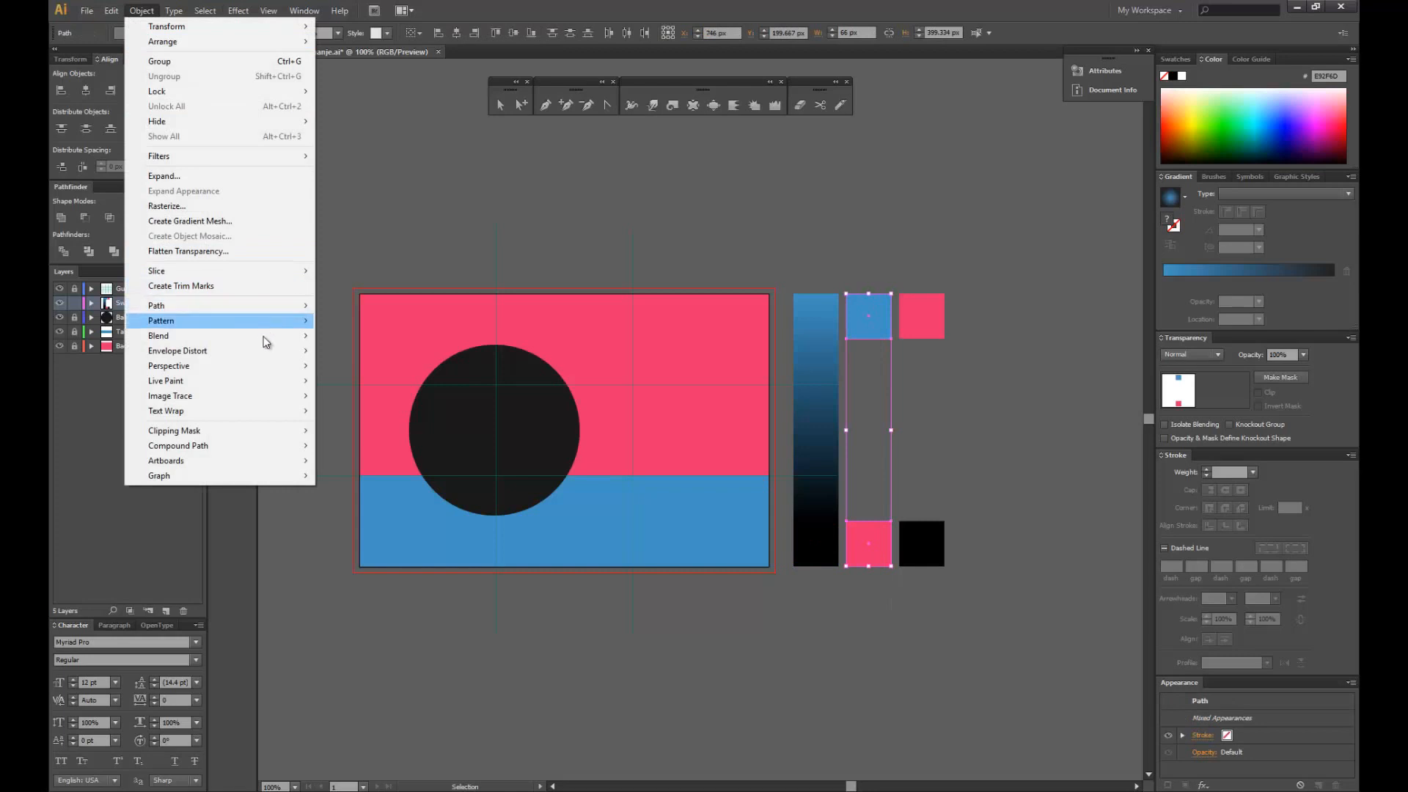
pyautogui.moveTo(264, 335)
pyautogui.click(334, 335)
pyautogui.click(833, 205)
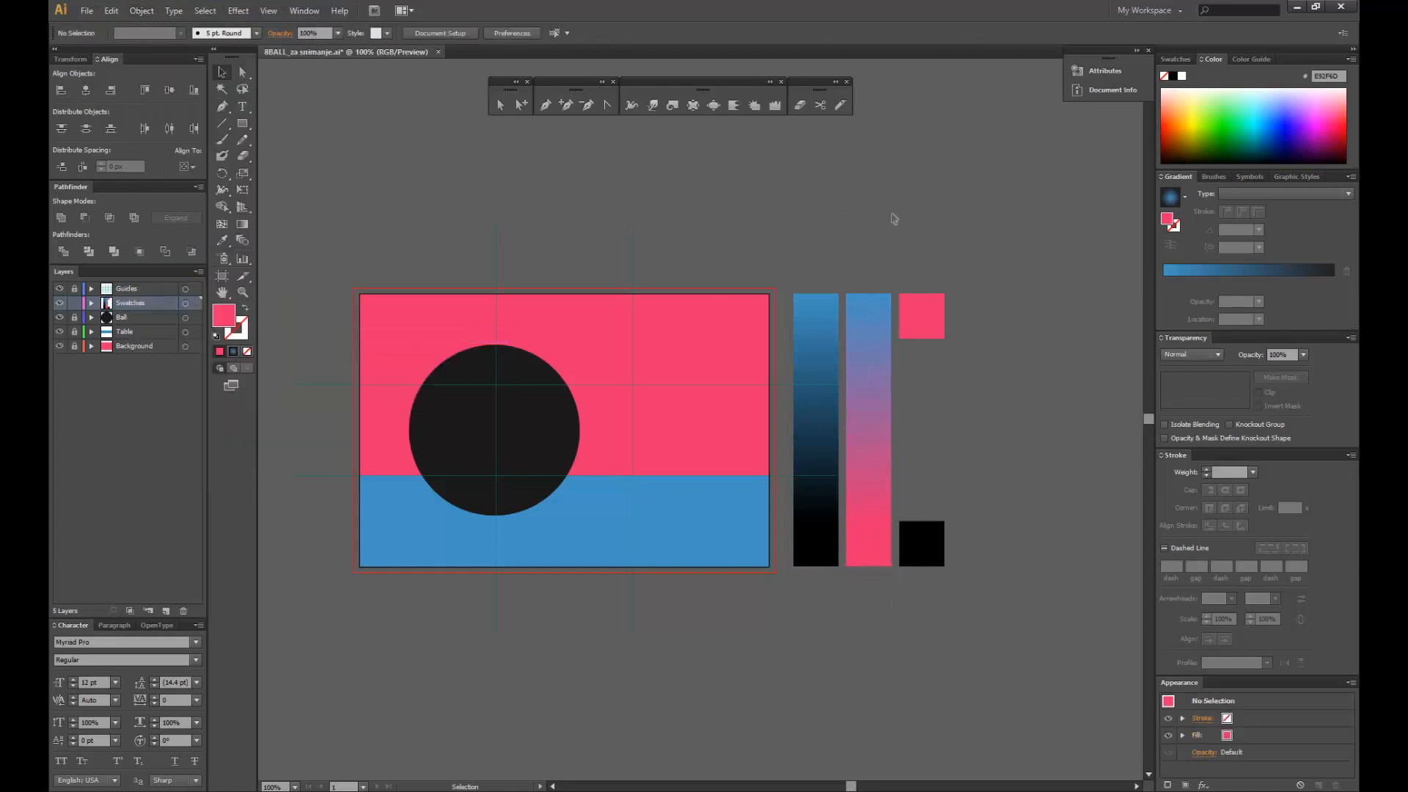
# - Blend the third column's pink square into the black square below it
pyautogui.moveTo(895, 217); pyautogui.dragTo(911, 583)
pyautogui.click(142, 10)
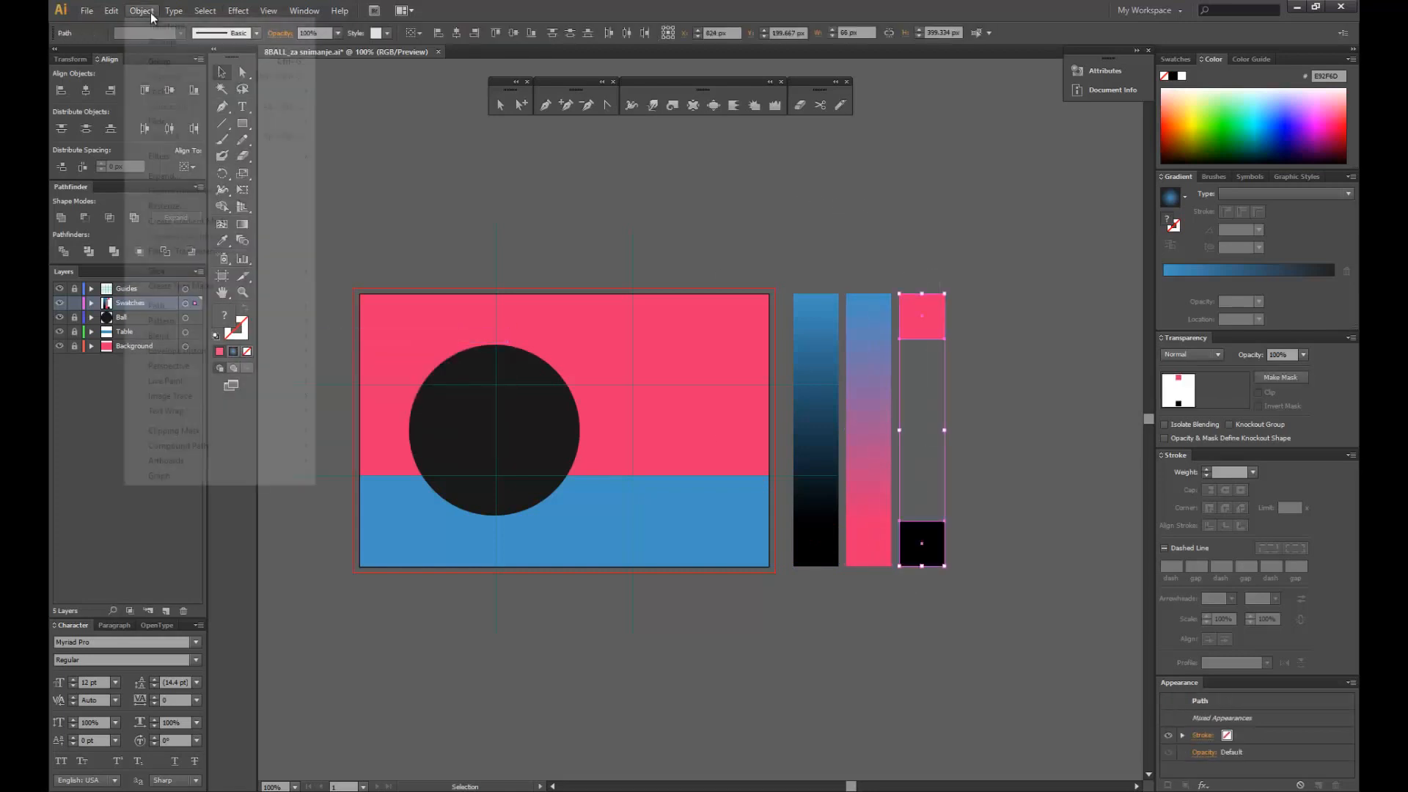
pyautogui.moveTo(293, 335)
pyautogui.click(346, 336)
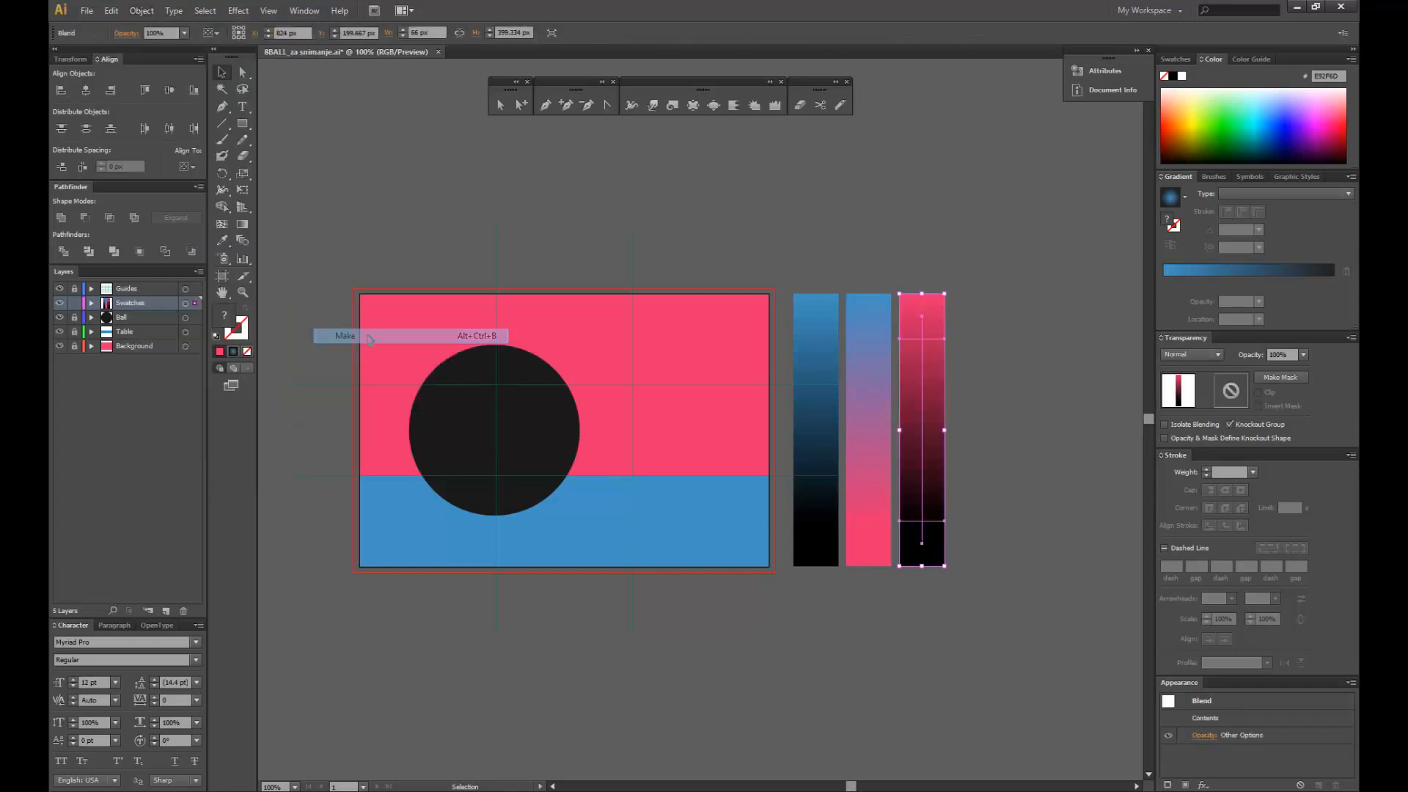
pyautogui.click(911, 235)
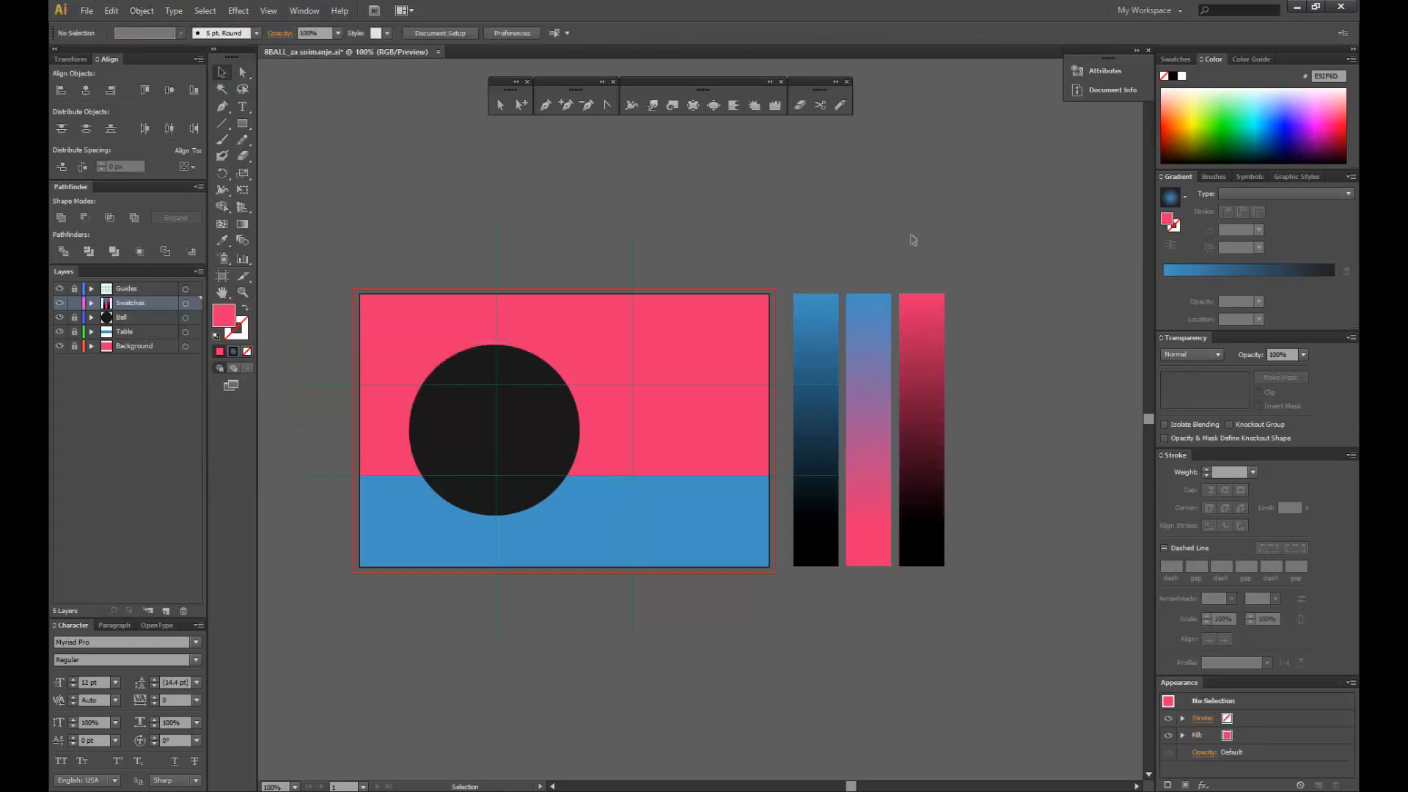
# - Draw a pink circle of 75 × 75 px beside the pink-to-black strip, level with its upper edge
pyautogui.click(245, 126)
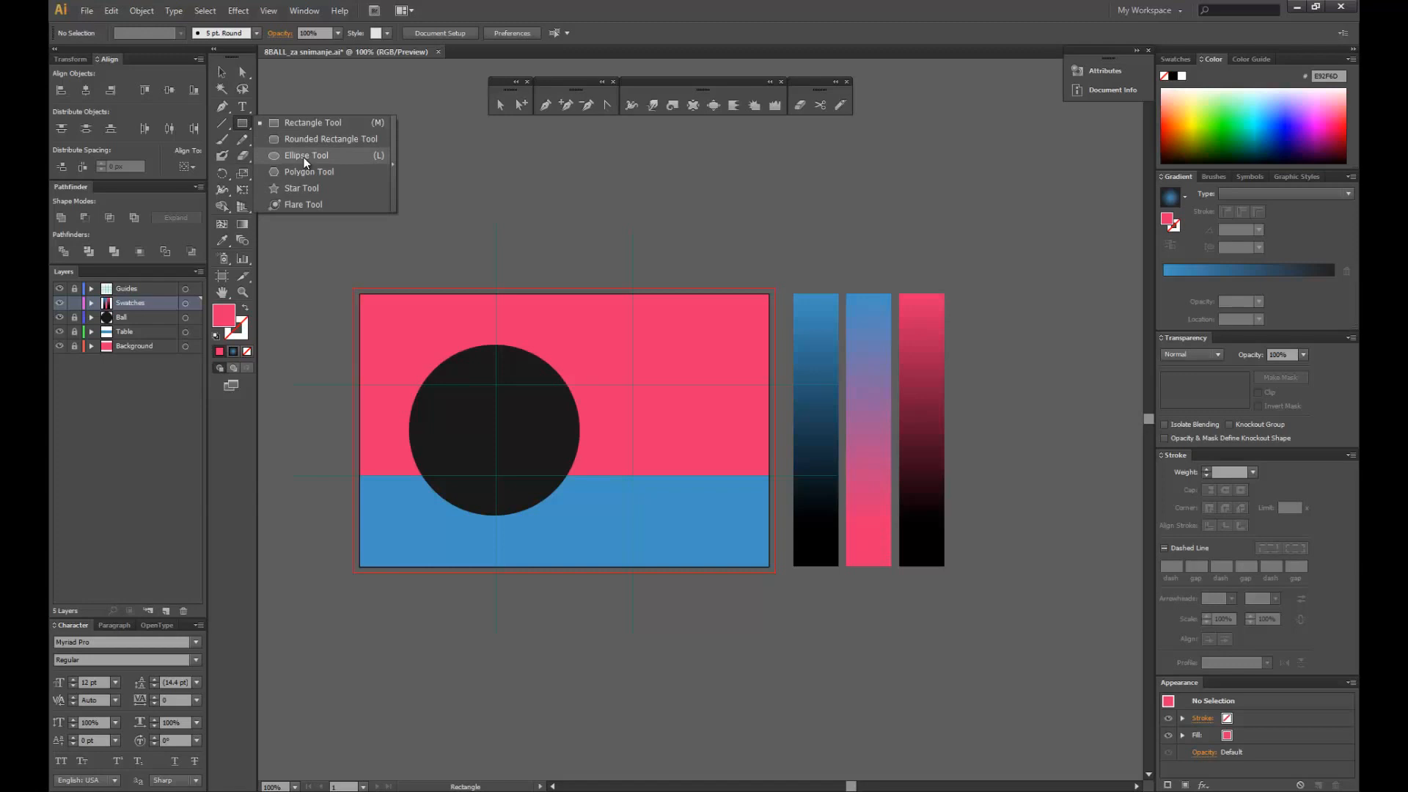
pyautogui.click(305, 156)
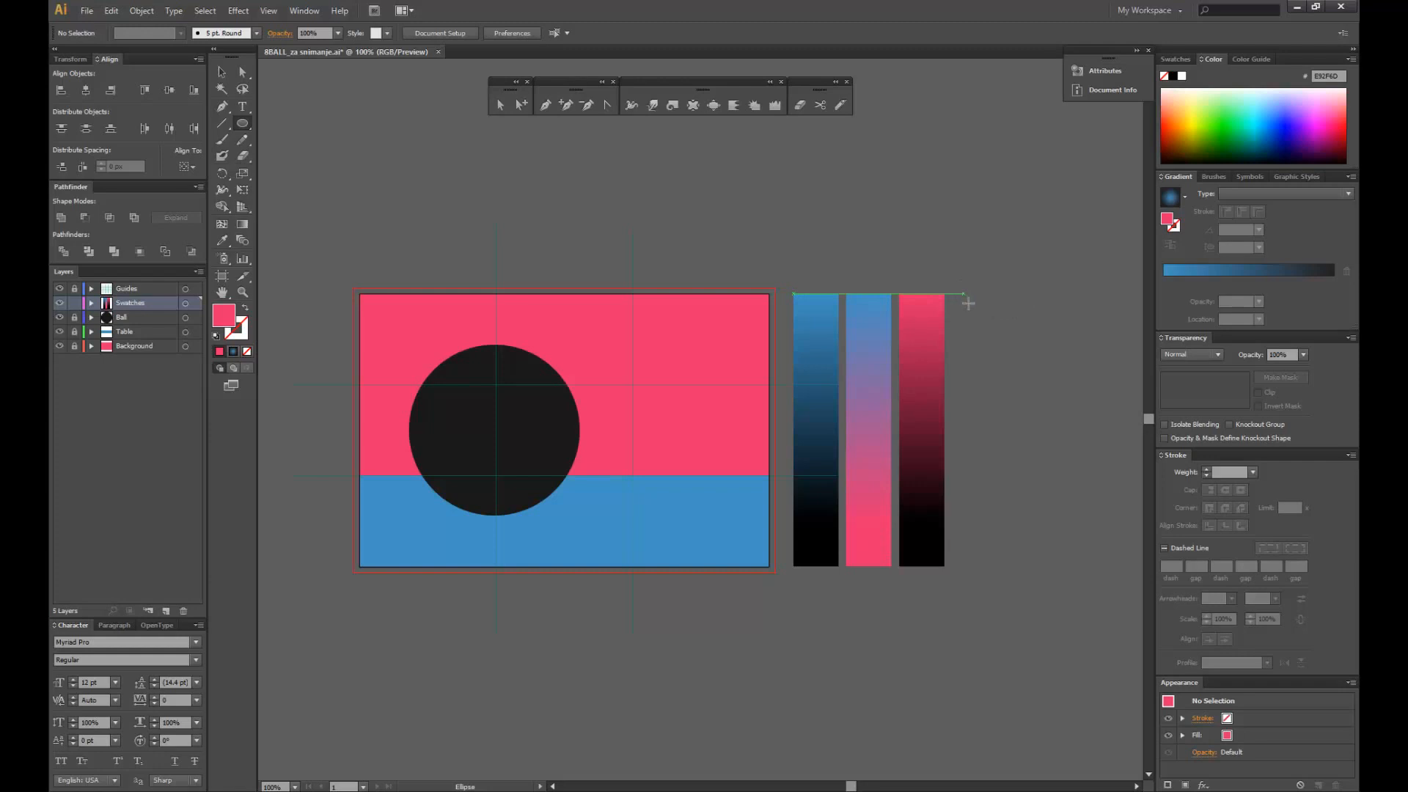
pyautogui.moveTo(962, 296); pyautogui.dragTo(1004, 347)
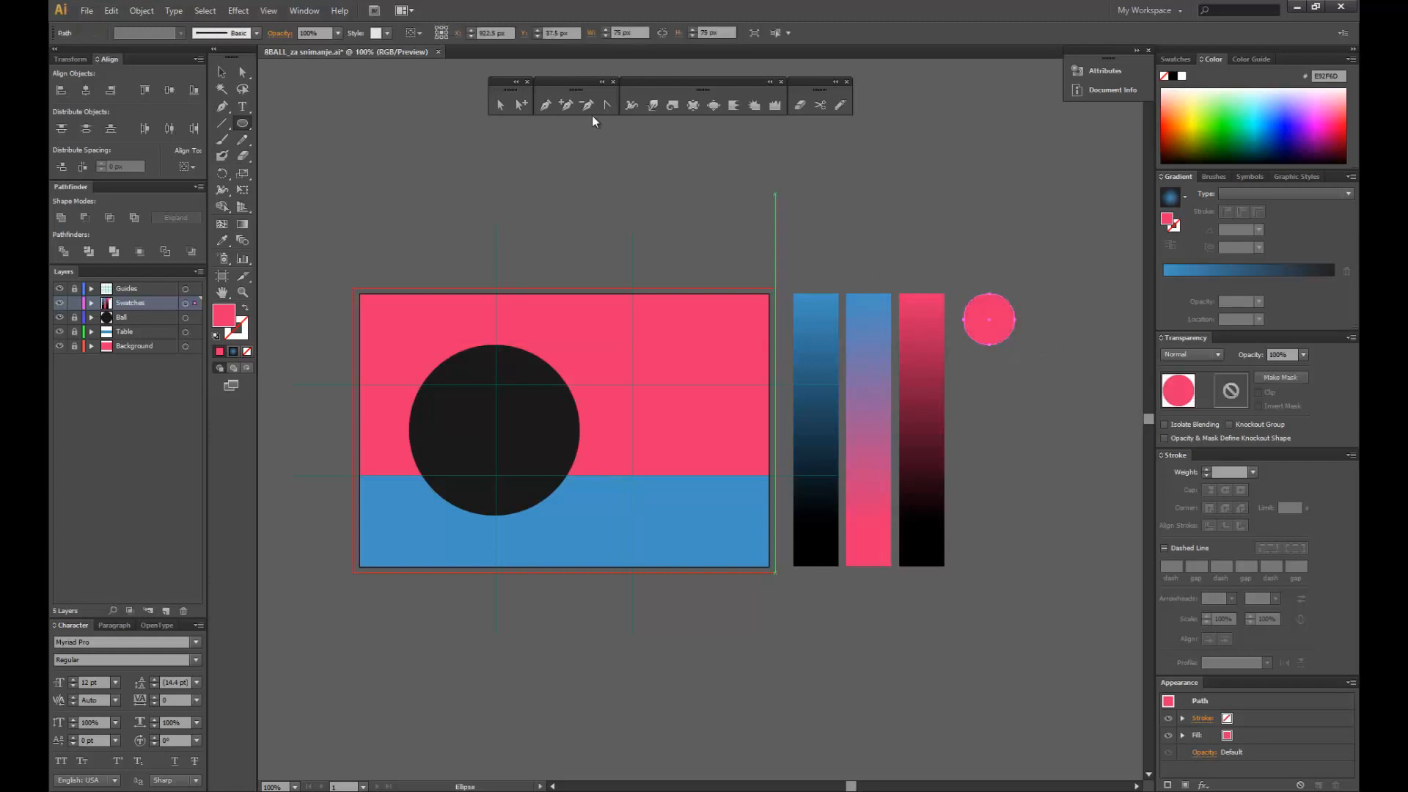
# - Duplicate the circle into a set of five, with three in the first column and two in the second
pyautogui.click(221, 72)
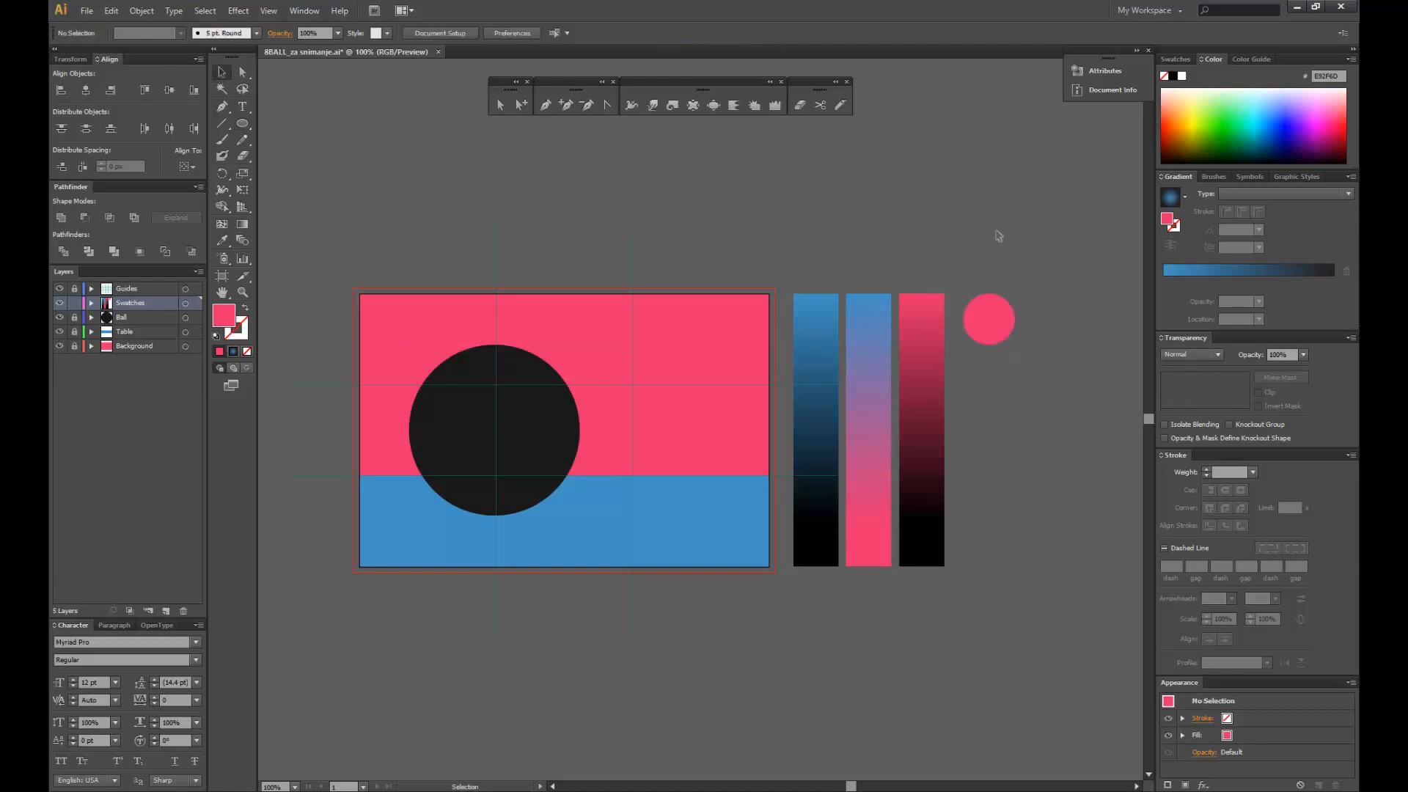
pyautogui.moveTo(990, 323); pyautogui.dragTo(993, 443)
pyautogui.click(1015, 440)
pyautogui.click(1047, 466)
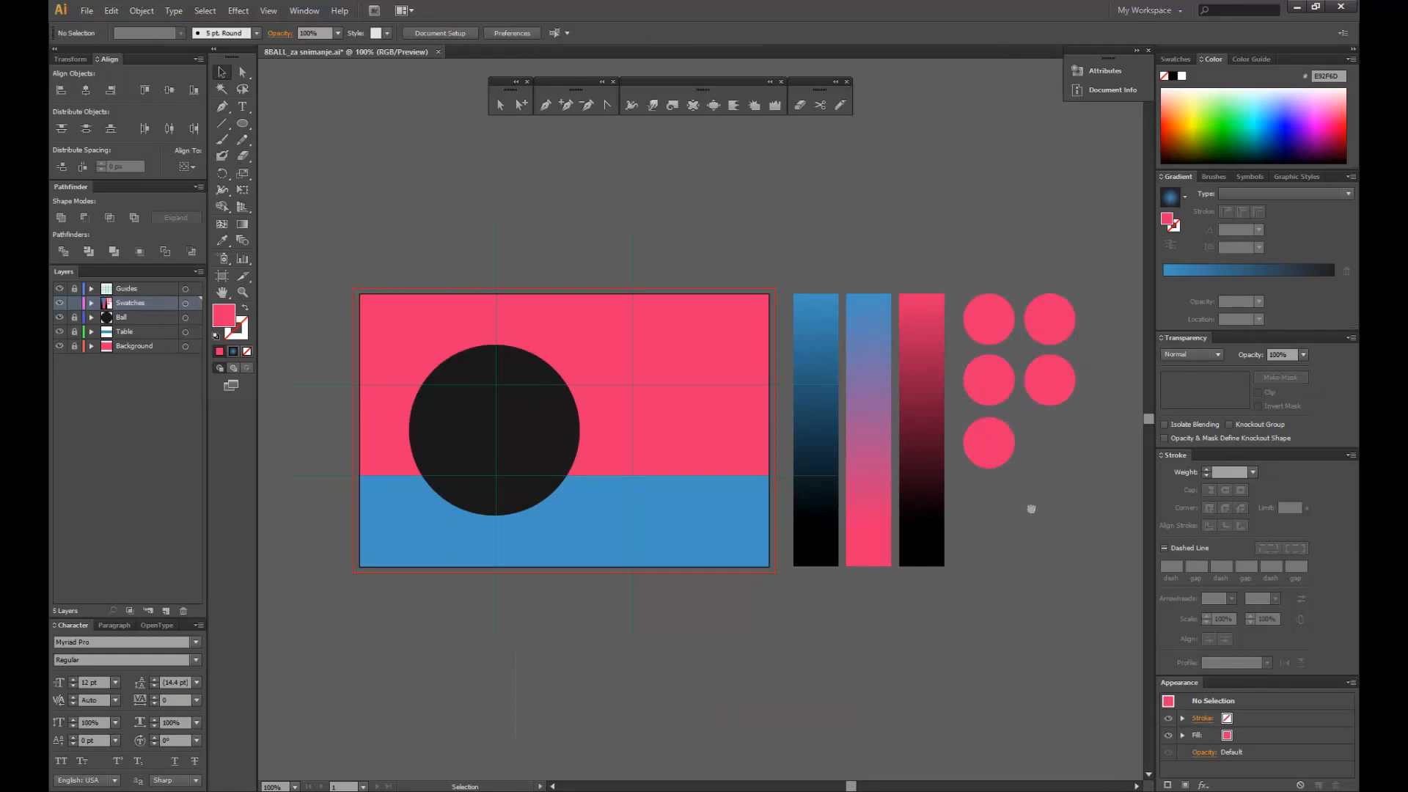
# - Set the starting stop of the radial gradient to white
pyautogui.moveTo(1031, 509); pyautogui.dragTo(866, 478)
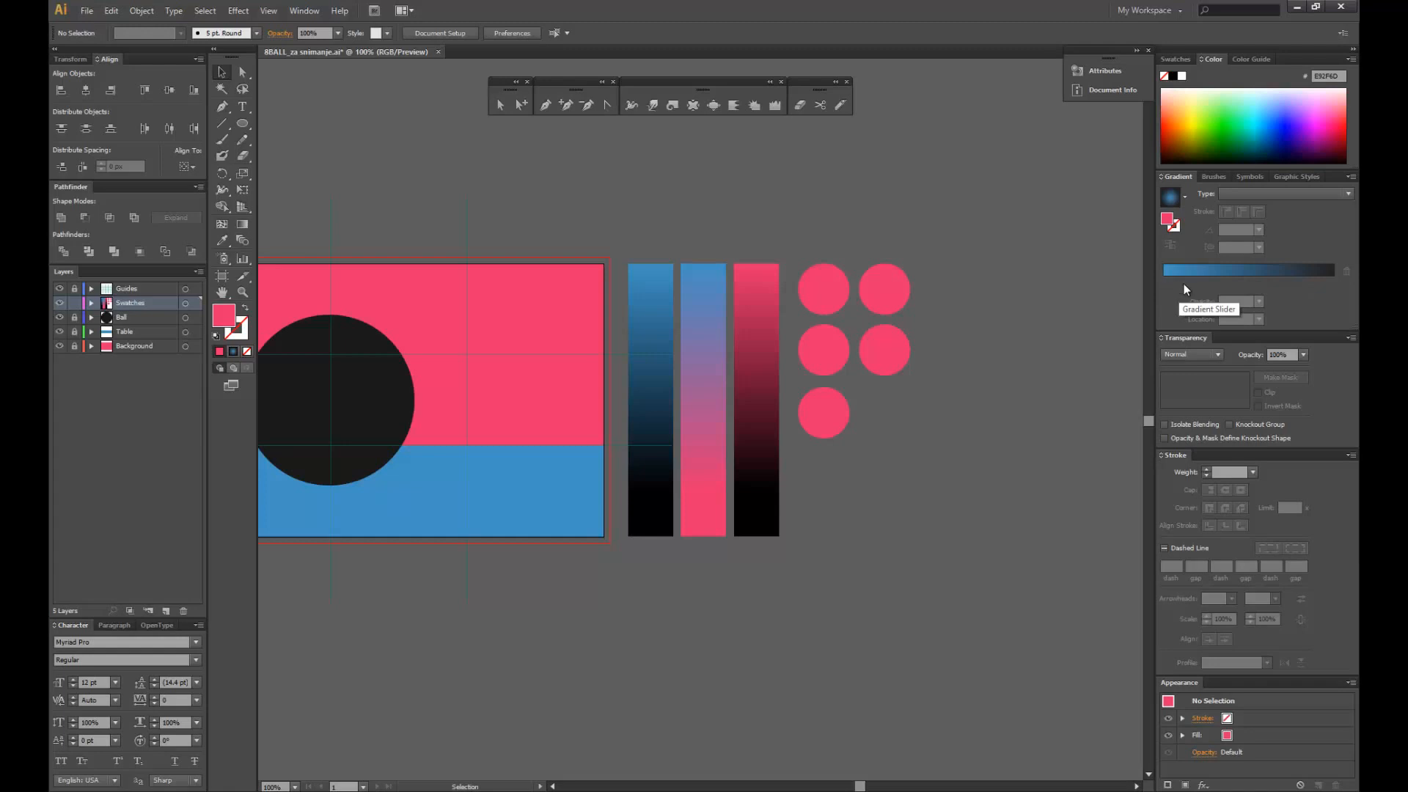
pyautogui.click(1234, 276)
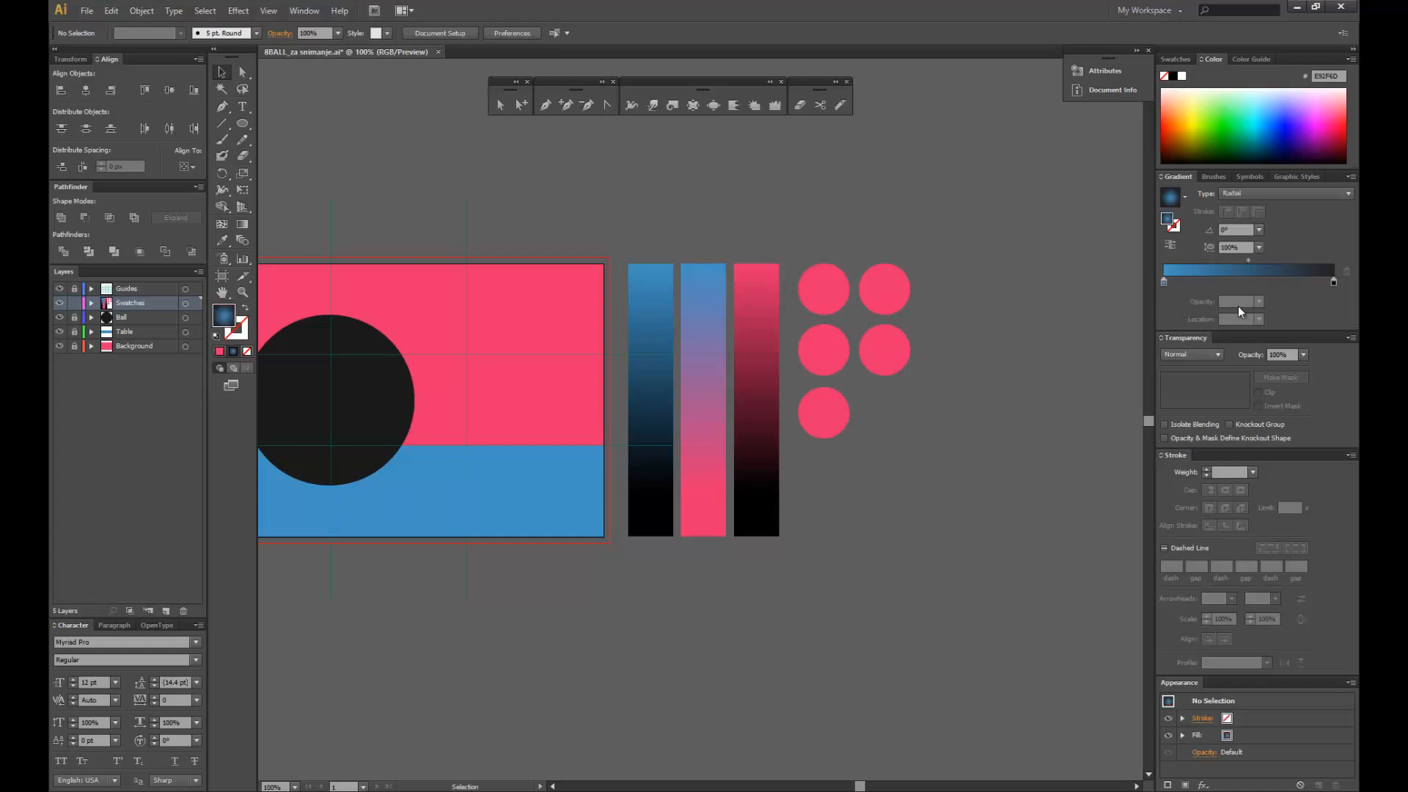
pyautogui.doubleClick(1164, 283)
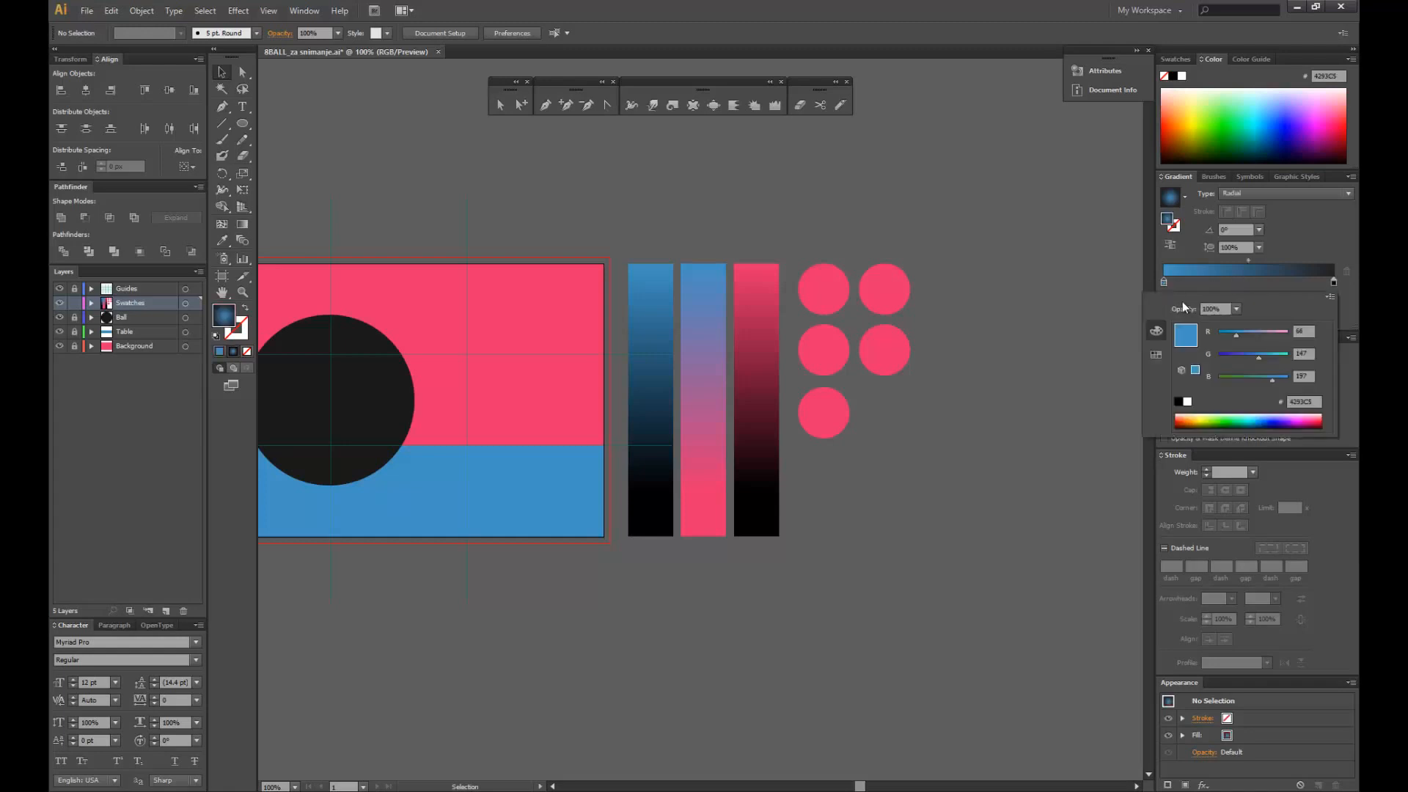
pyautogui.click(1186, 402)
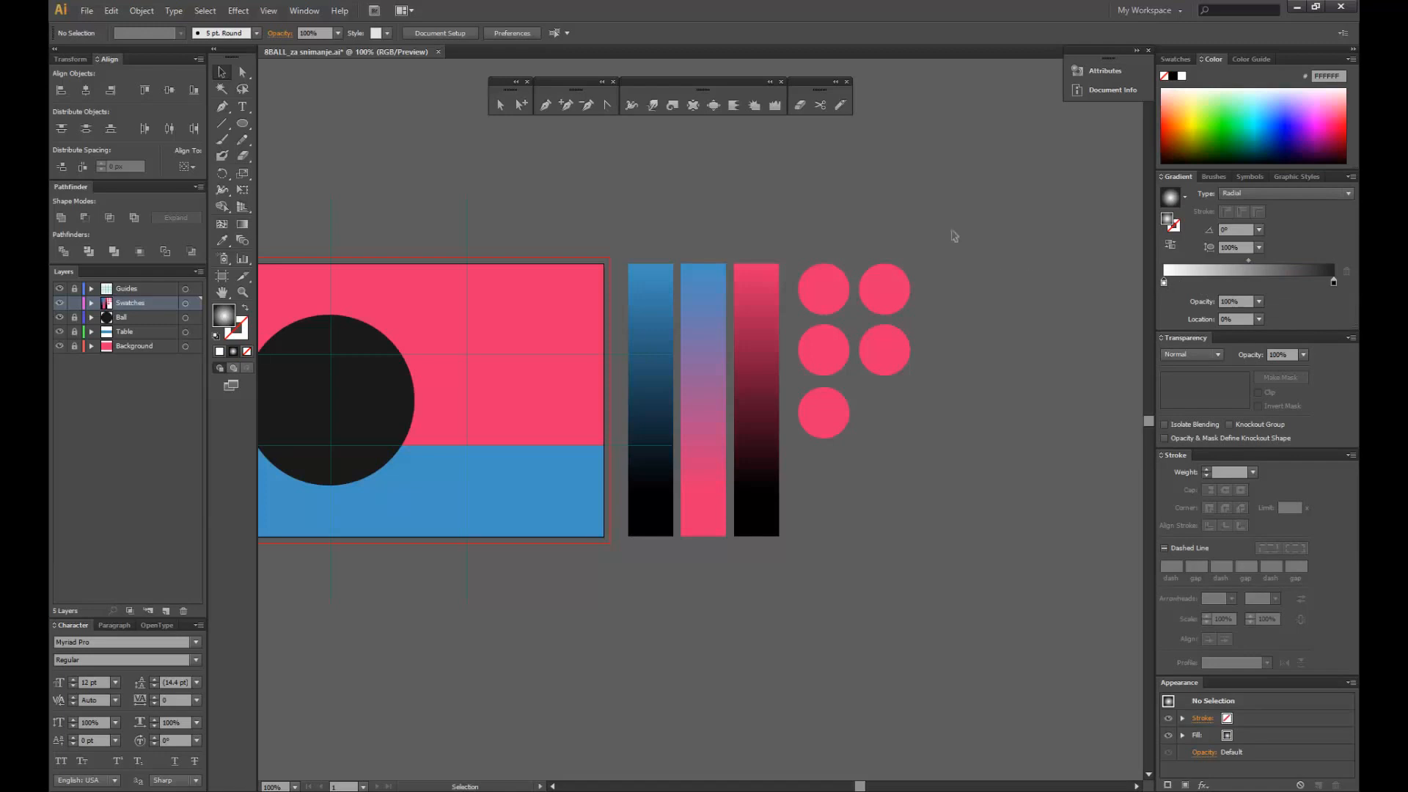
# - Fill all five circles with the white-to-black radial gradient
pyautogui.moveTo(804, 469); pyautogui.dragTo(802, 470)
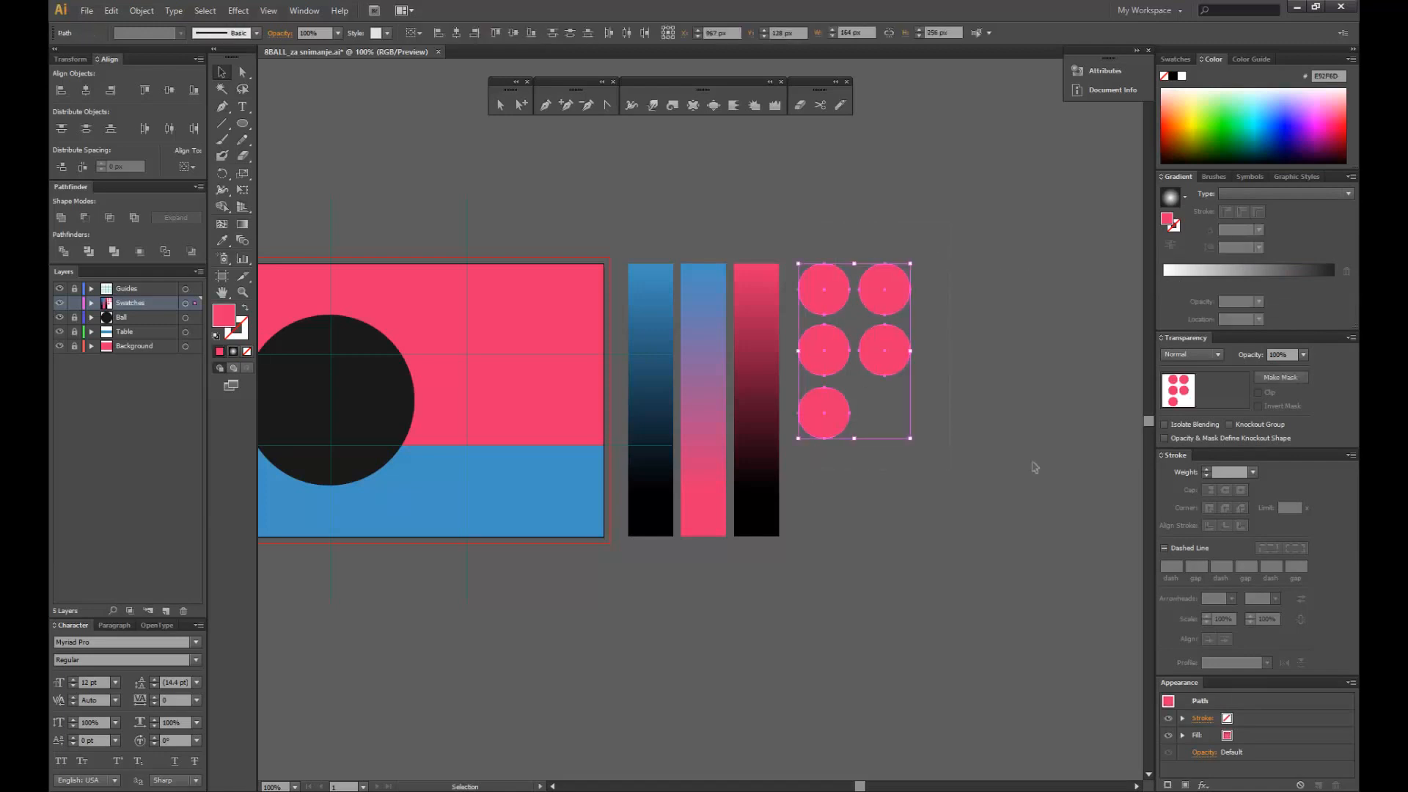
pyautogui.click(1239, 283)
pyautogui.moveTo(941, 220); pyautogui.dragTo(810, 486)
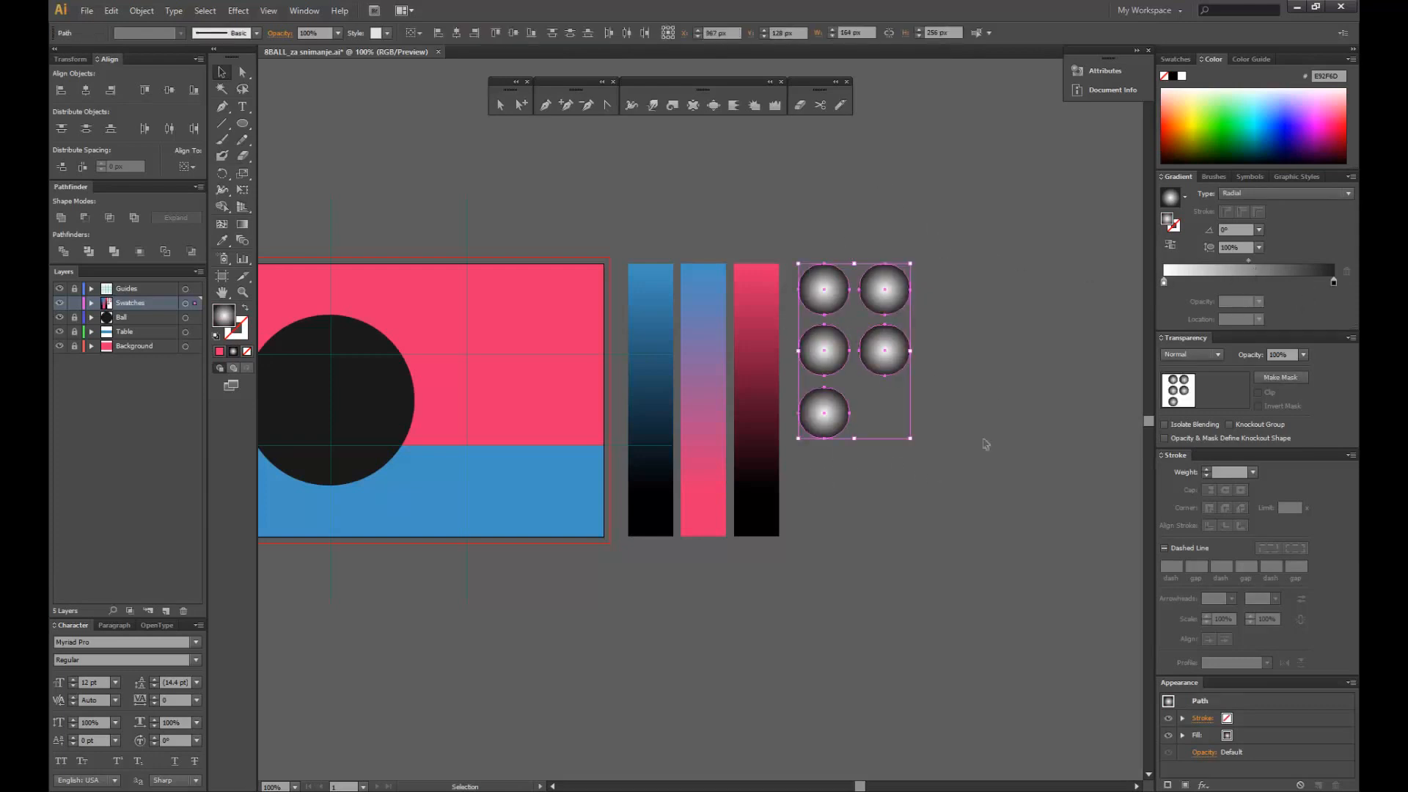
pyautogui.click(931, 214)
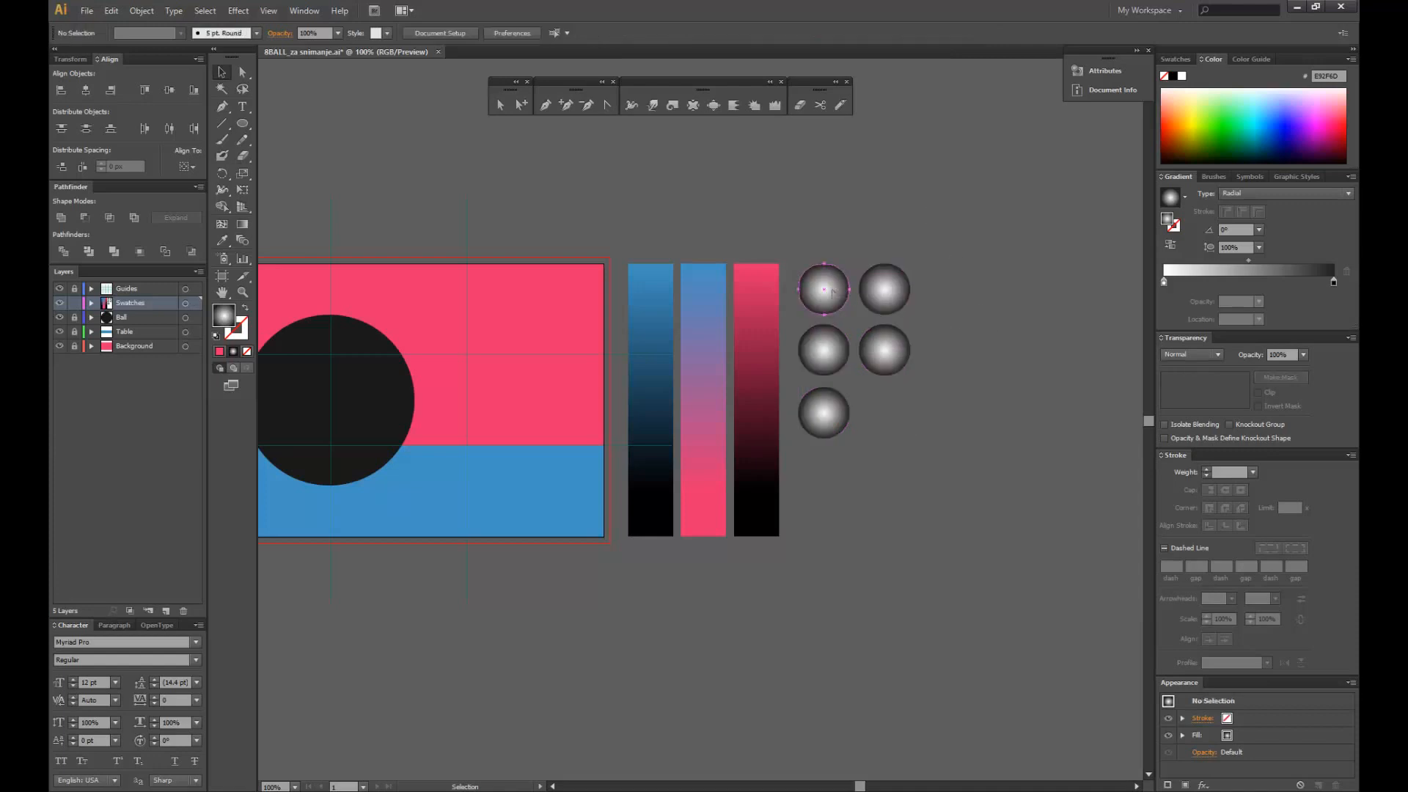
# - Change the gradient type of the first column's top circle to Linear
pyautogui.click(832, 292)
pyautogui.click(1242, 195)
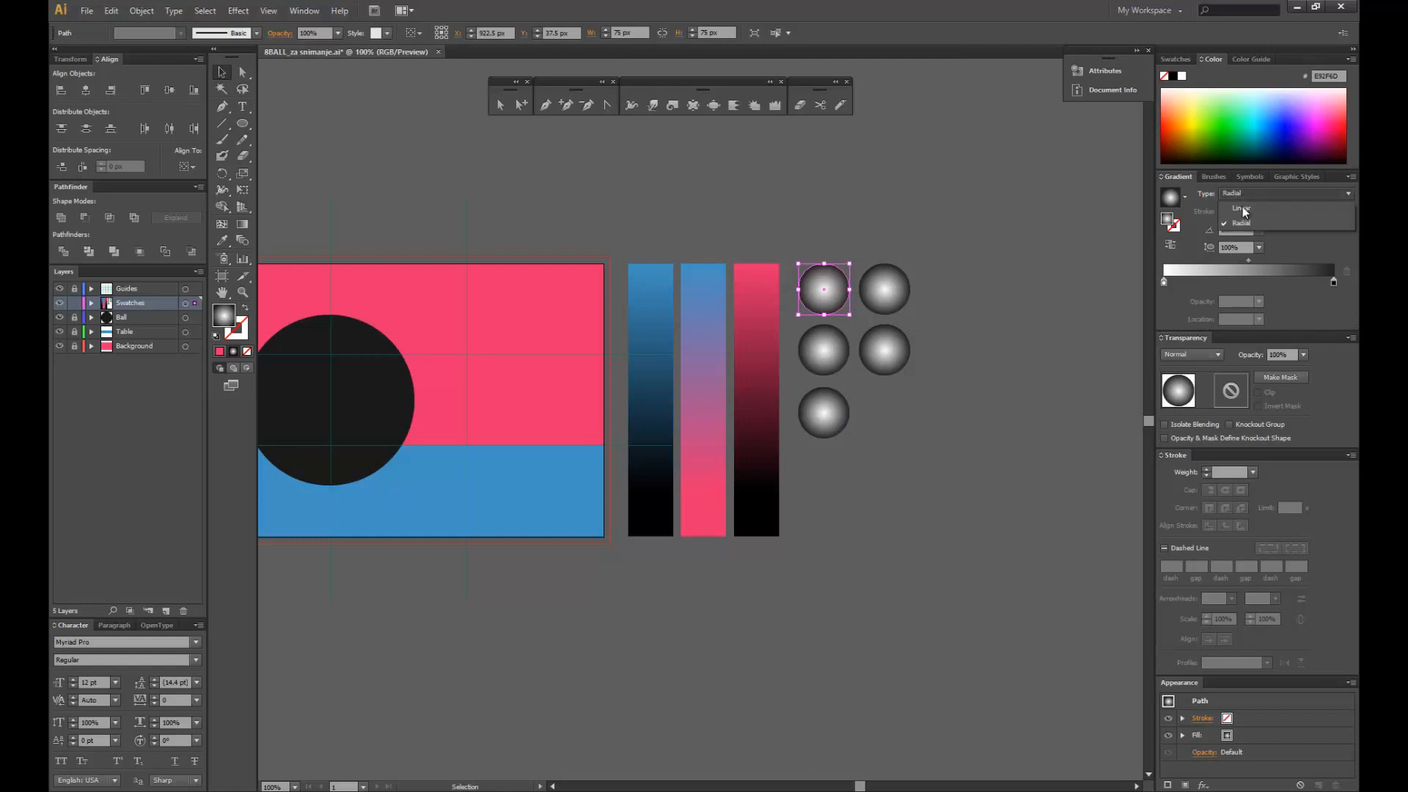
pyautogui.click(1242, 209)
pyautogui.click(920, 471)
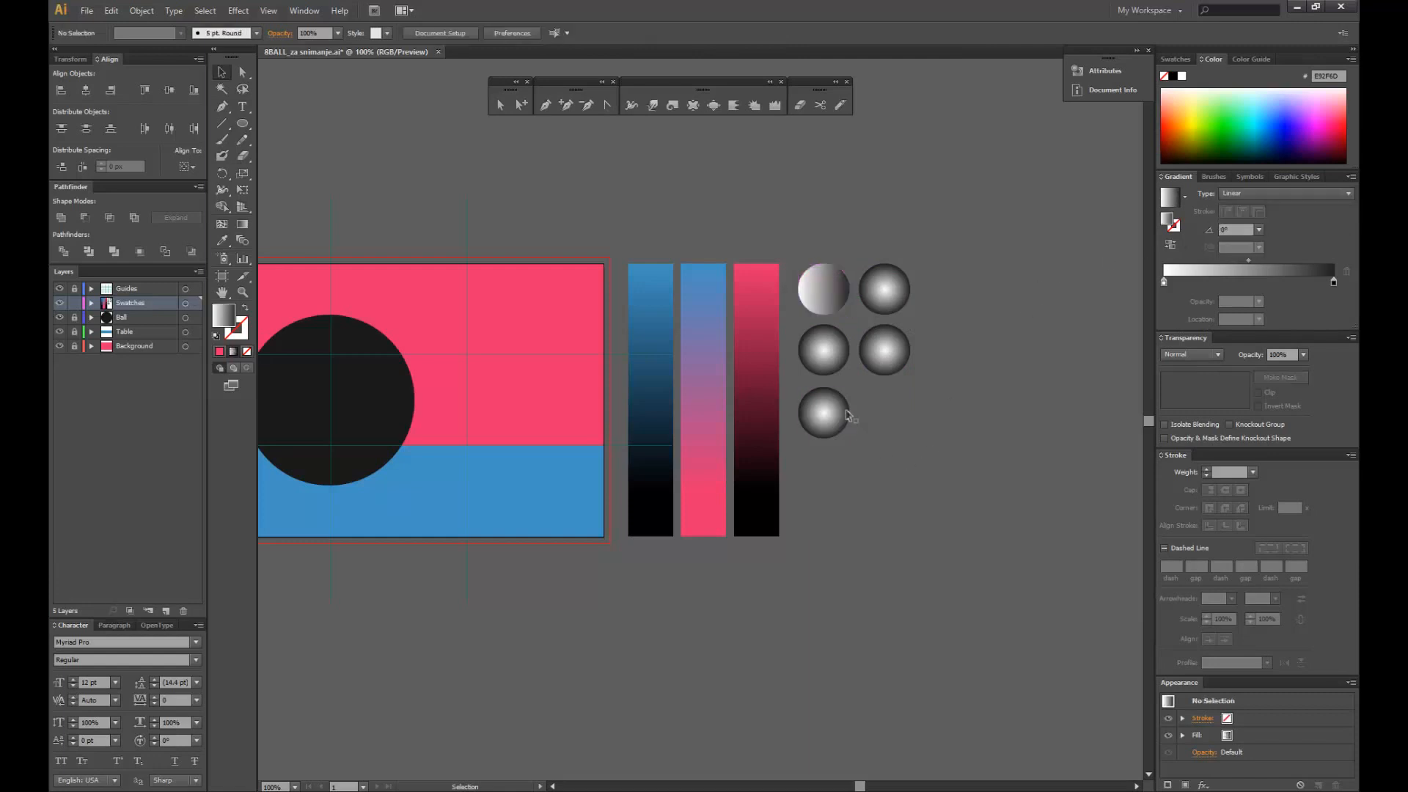
# - Reverse the radial gradient of the first column's bottom circle, putting the dark colour at its centre
pyautogui.click(837, 369)
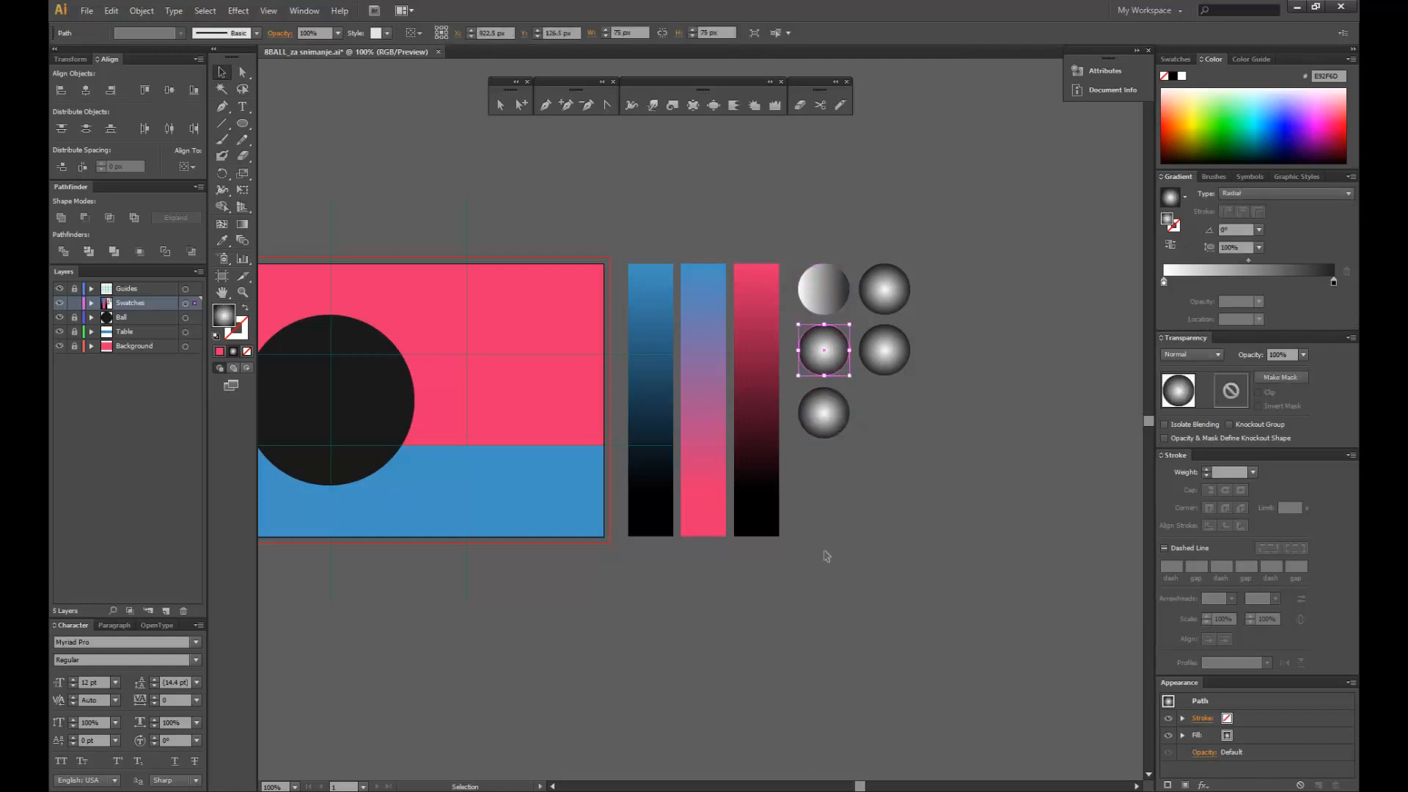
pyautogui.click(818, 411)
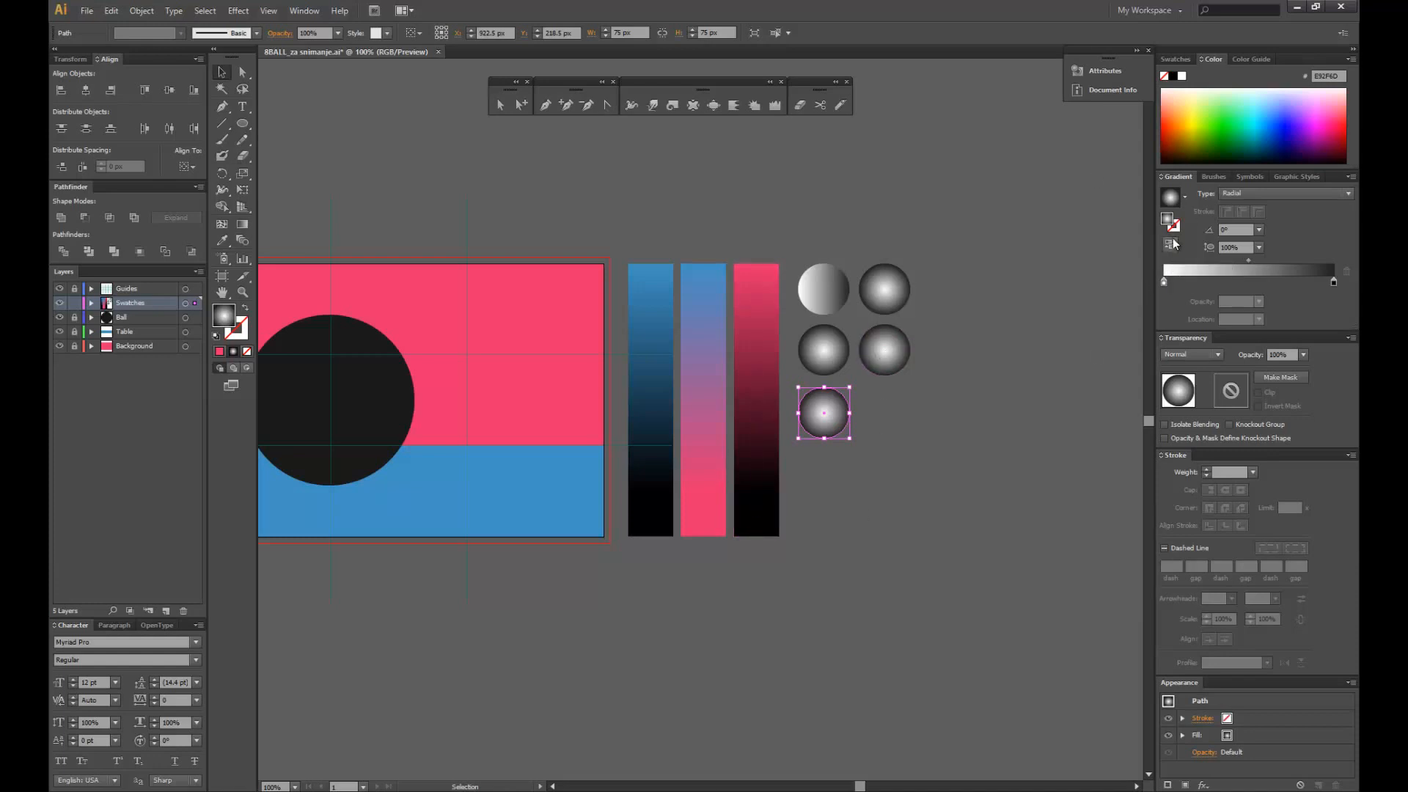
pyautogui.click(1171, 244)
pyautogui.click(898, 470)
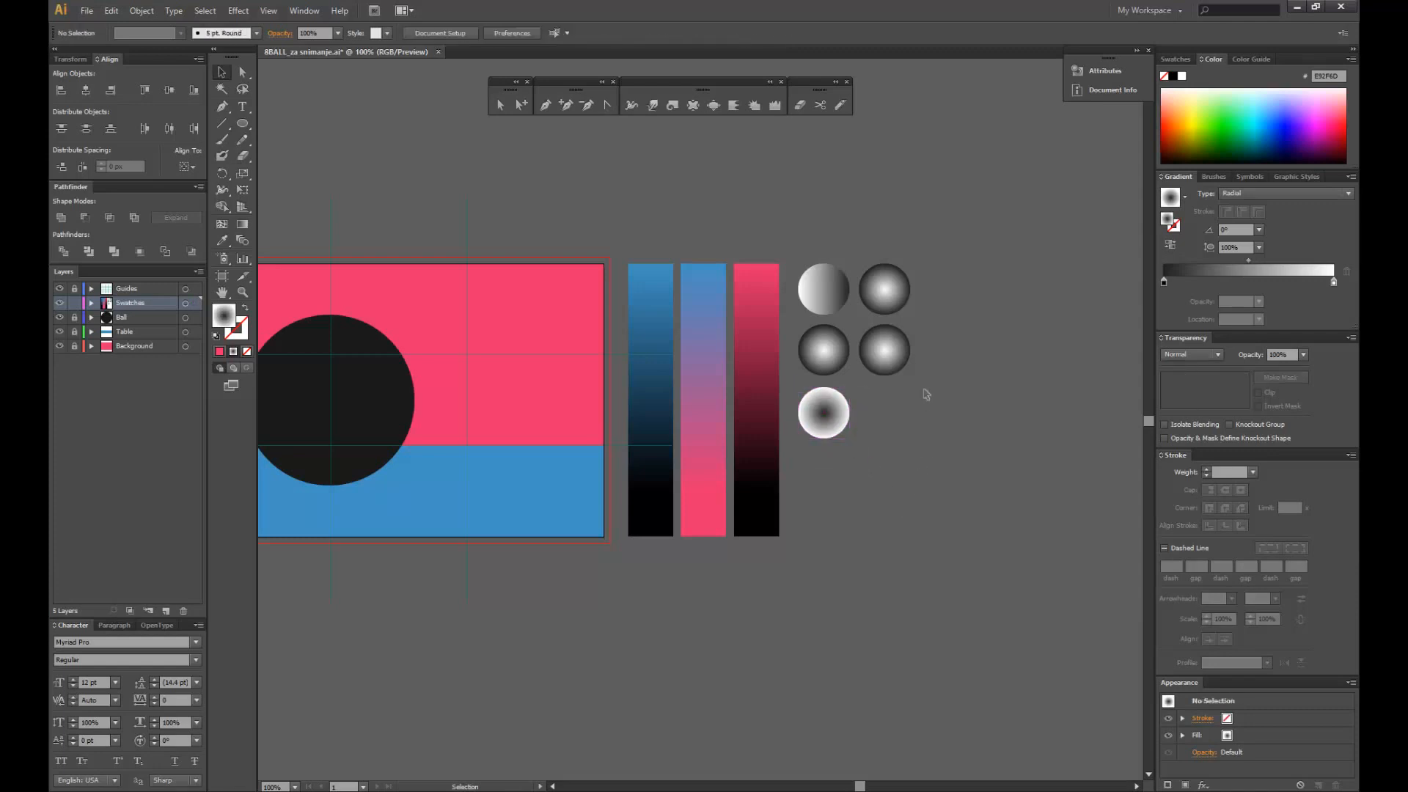
# - Sample the background pink with the Eyedropper as the starting stop of the second column's upper circle gradient
pyautogui.moveTo(917, 491); pyautogui.dragTo(969, 504)
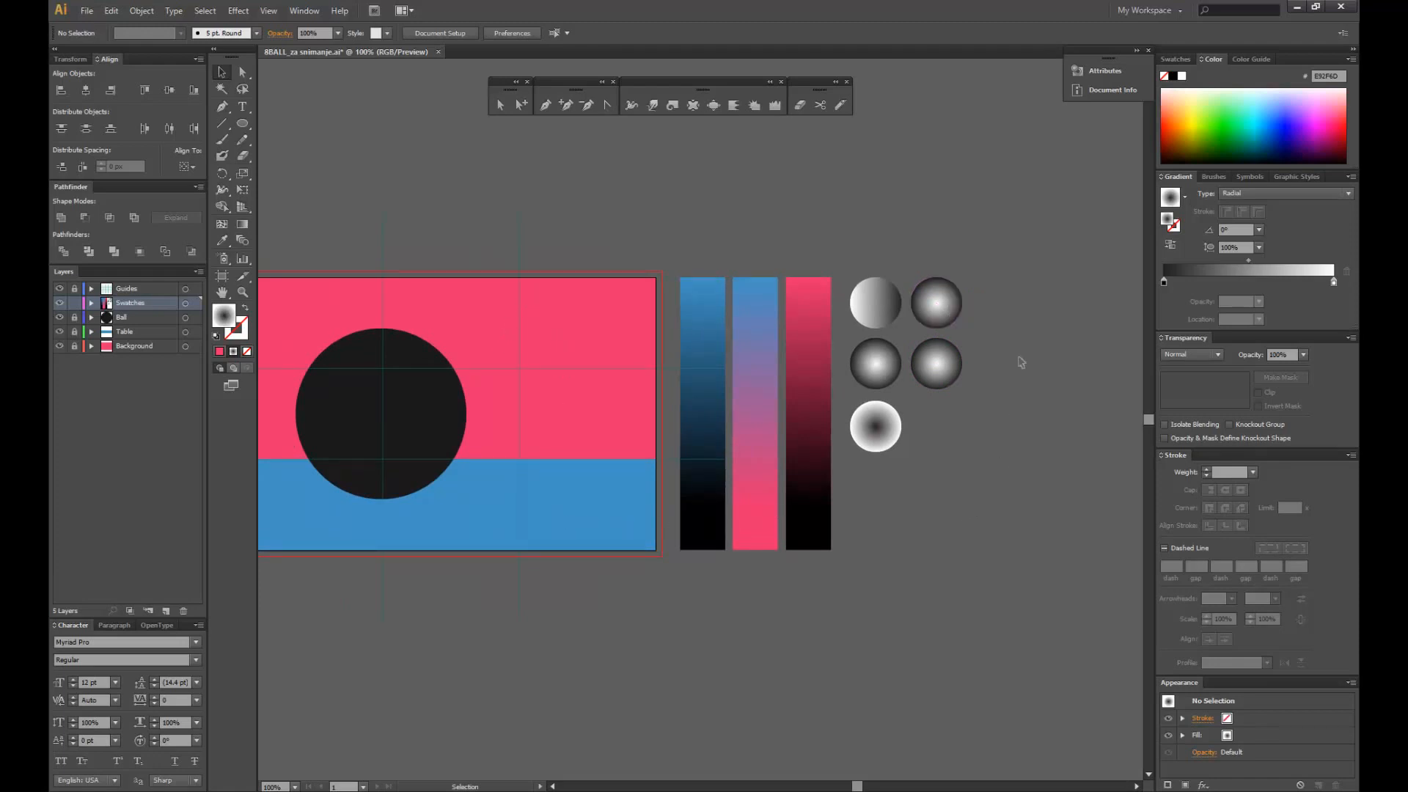
pyautogui.click(954, 306)
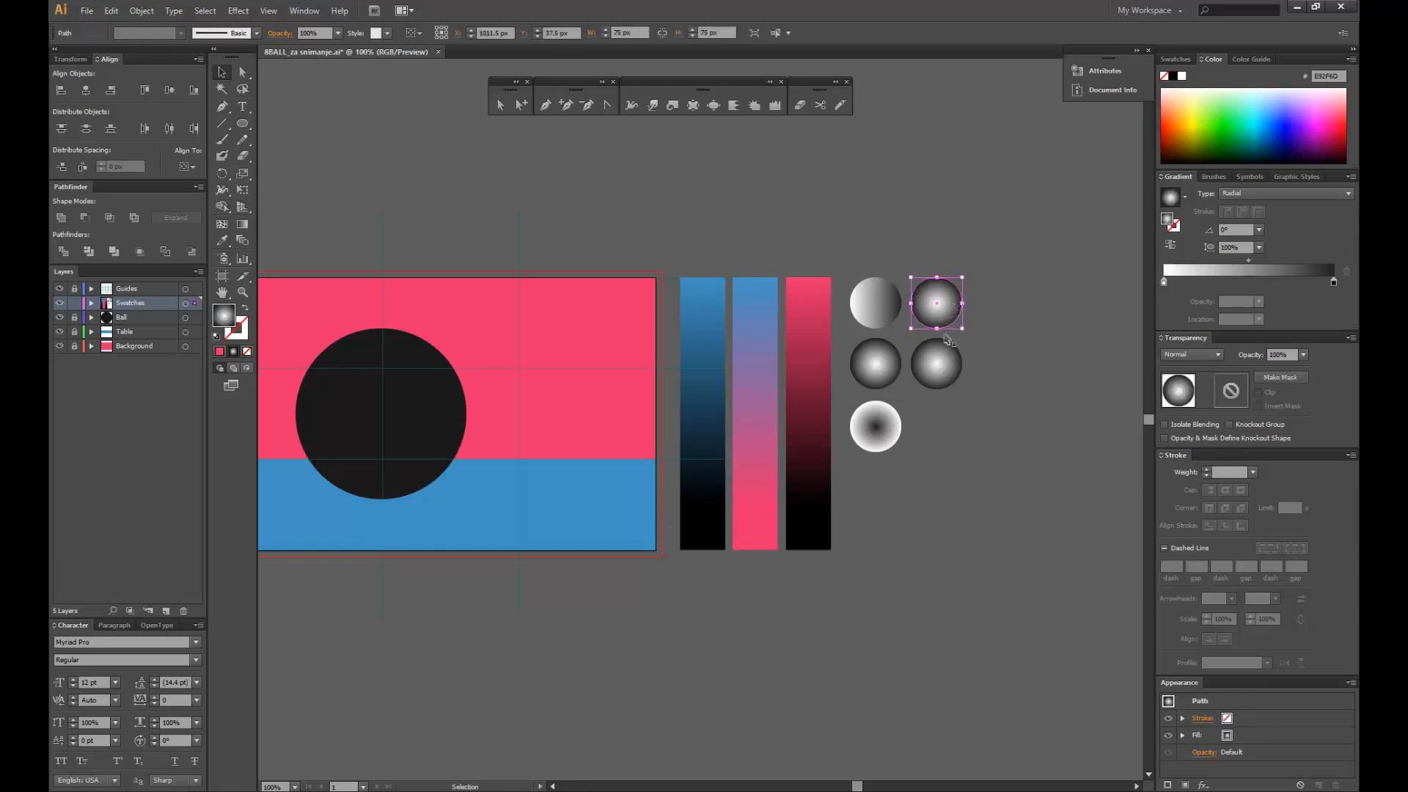
pyautogui.click(1163, 283)
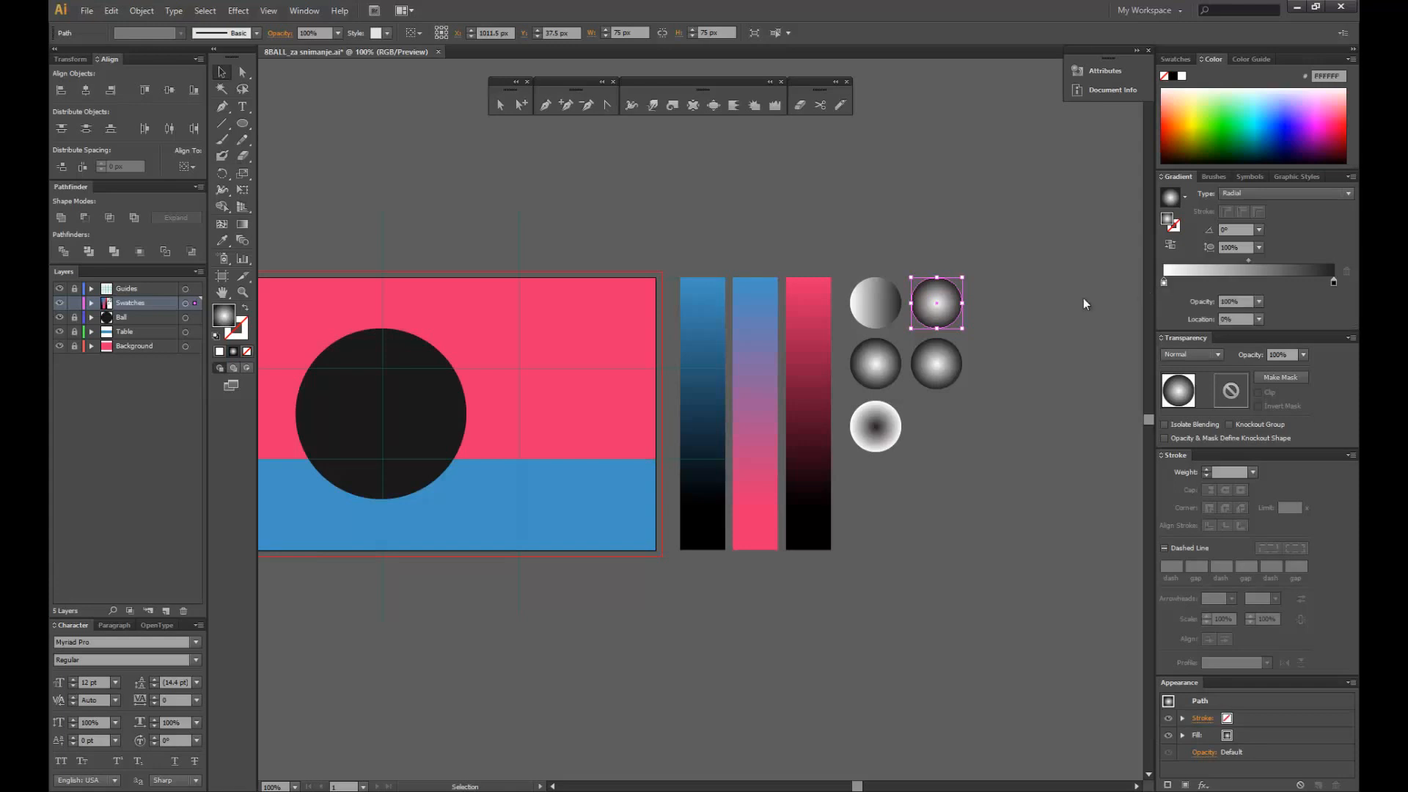
pyautogui.click(225, 240)
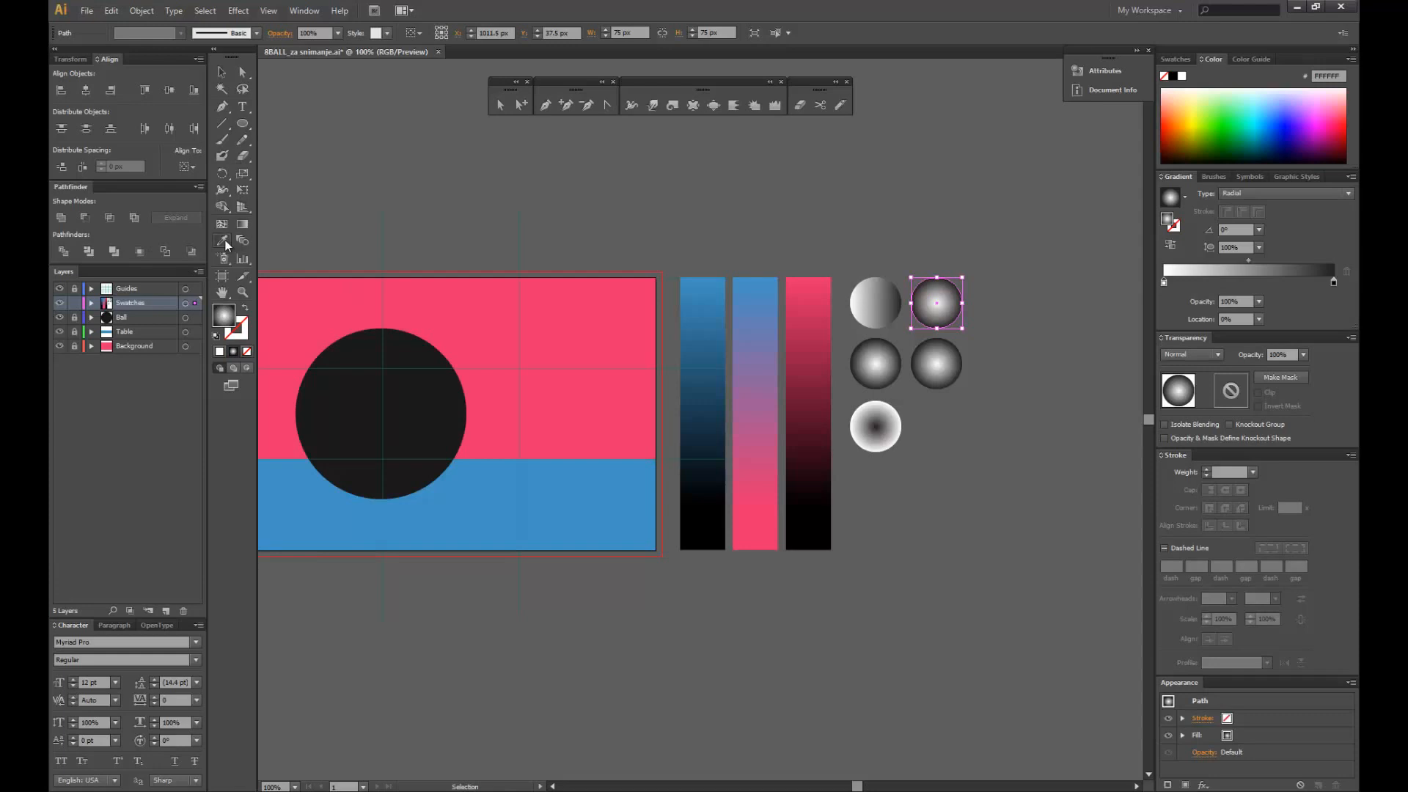
pyautogui.keyDown('shift'); pyautogui.click(596, 318); pyautogui.keyUp('shift')
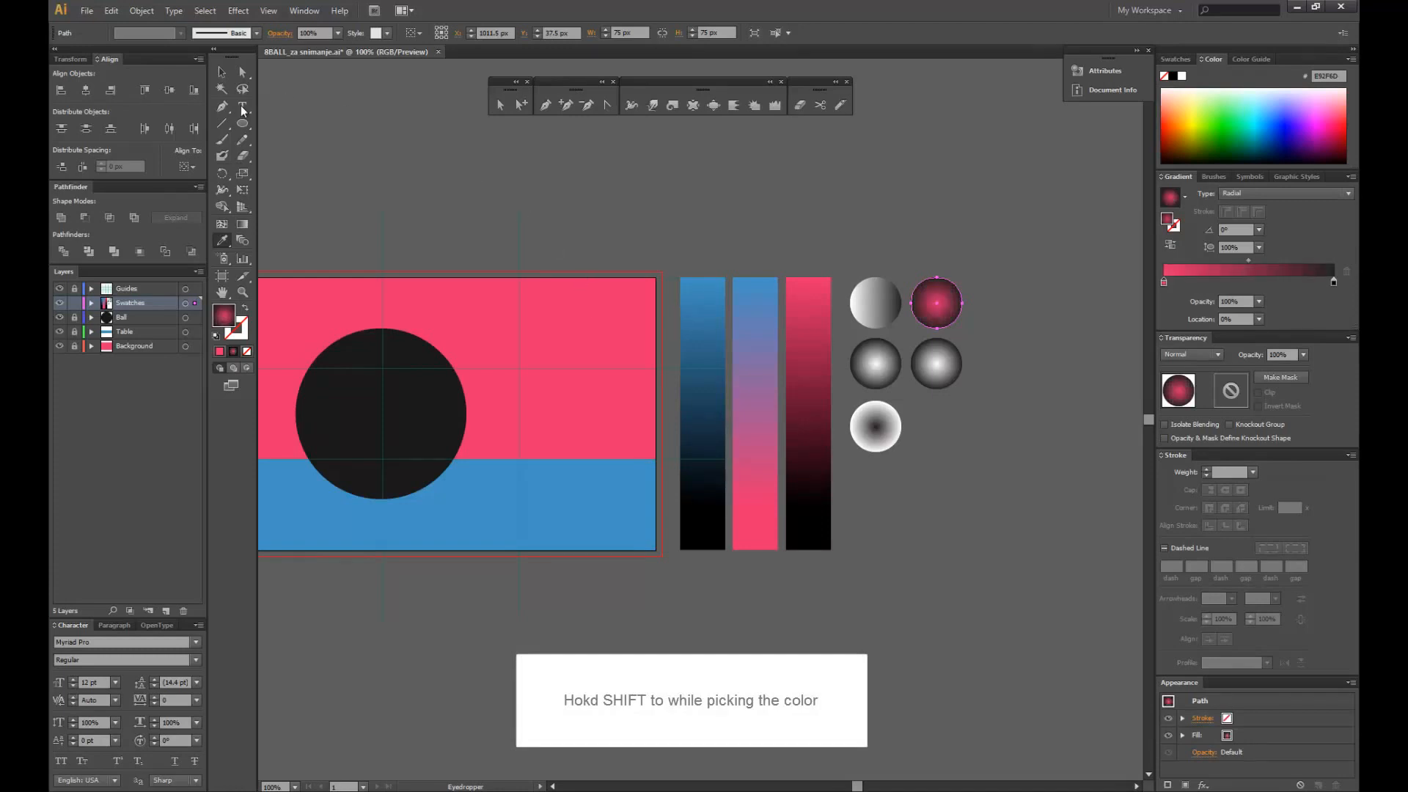
pyautogui.click(223, 72)
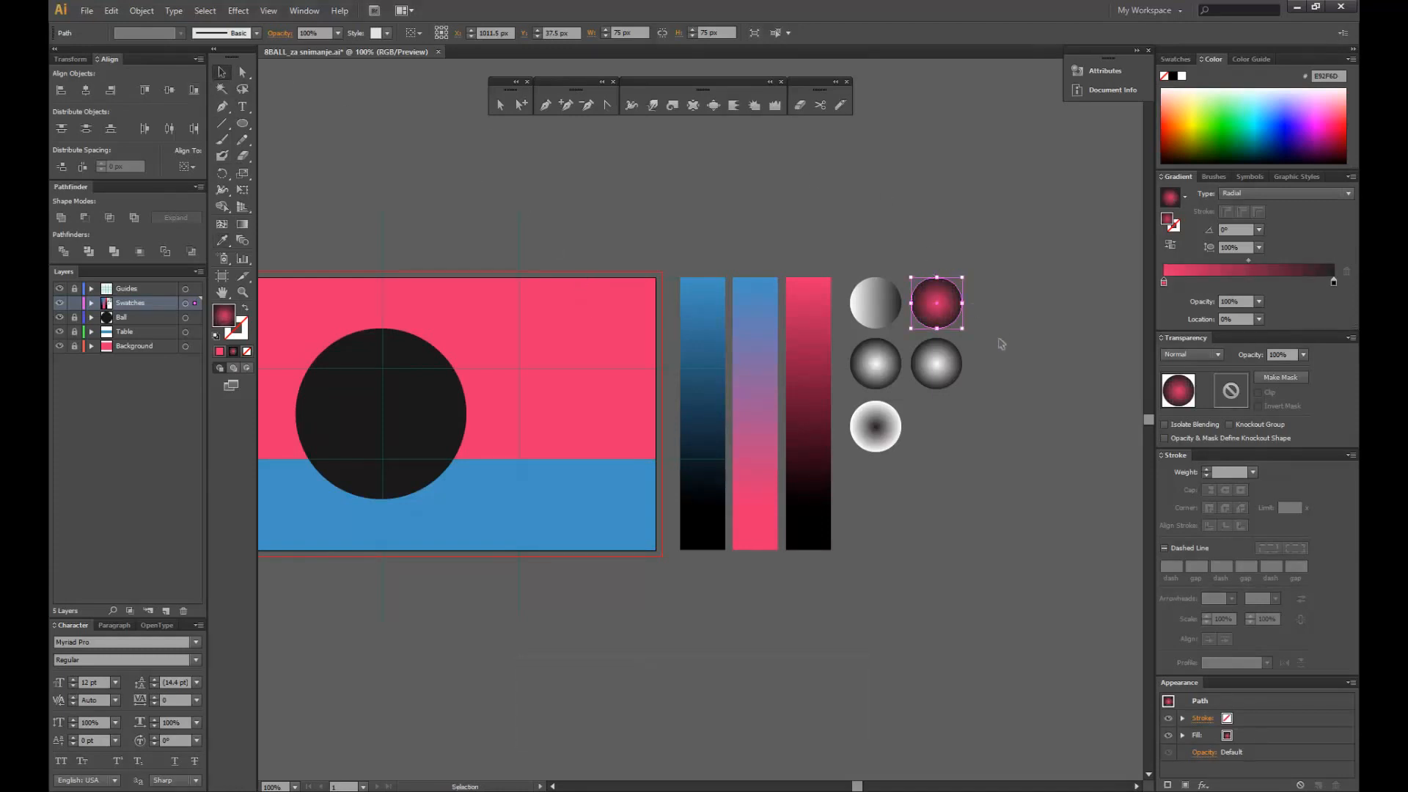
# - Sample the table's blue with the Eyedropper as the starting stop of the second column's lower circle gradient
pyautogui.click(930, 373)
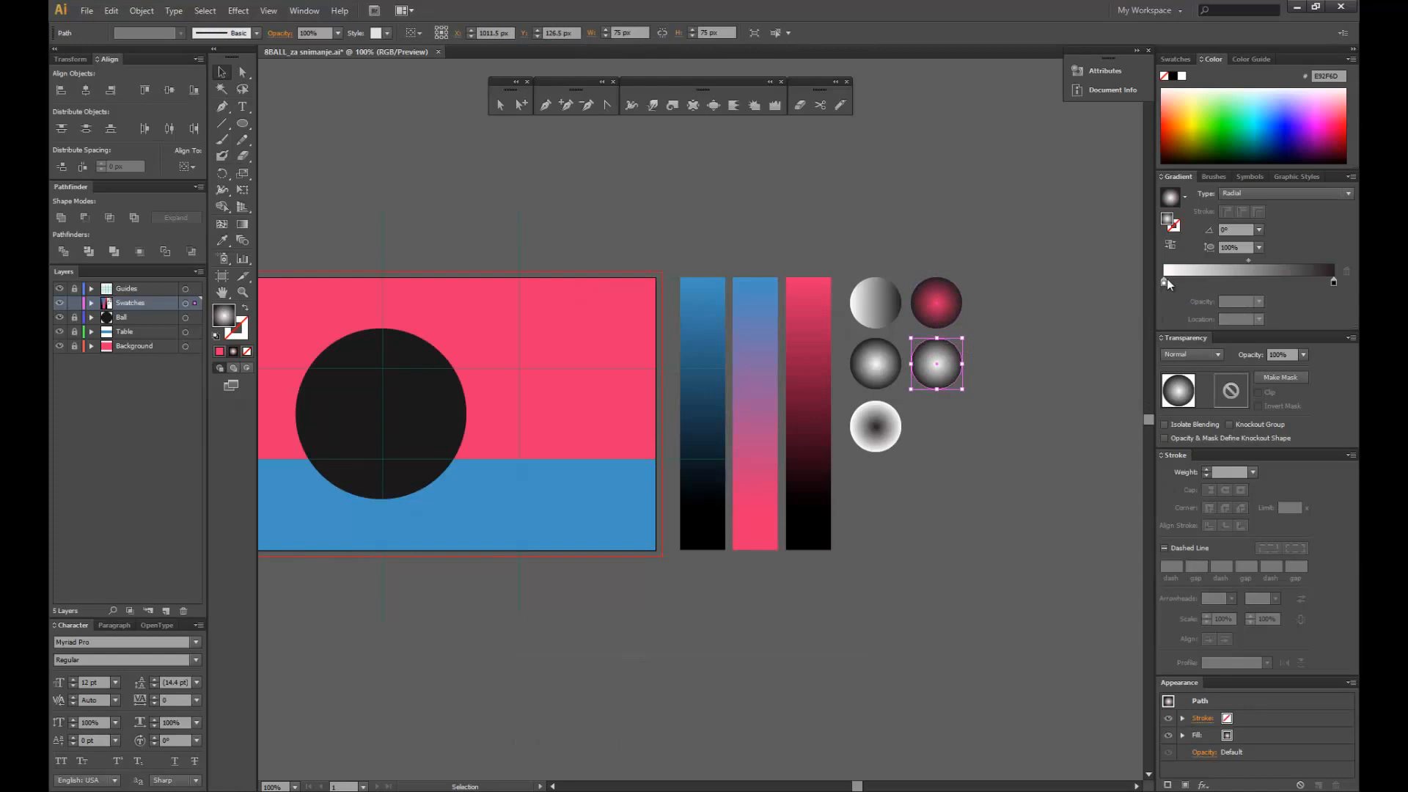
pyautogui.click(1164, 282)
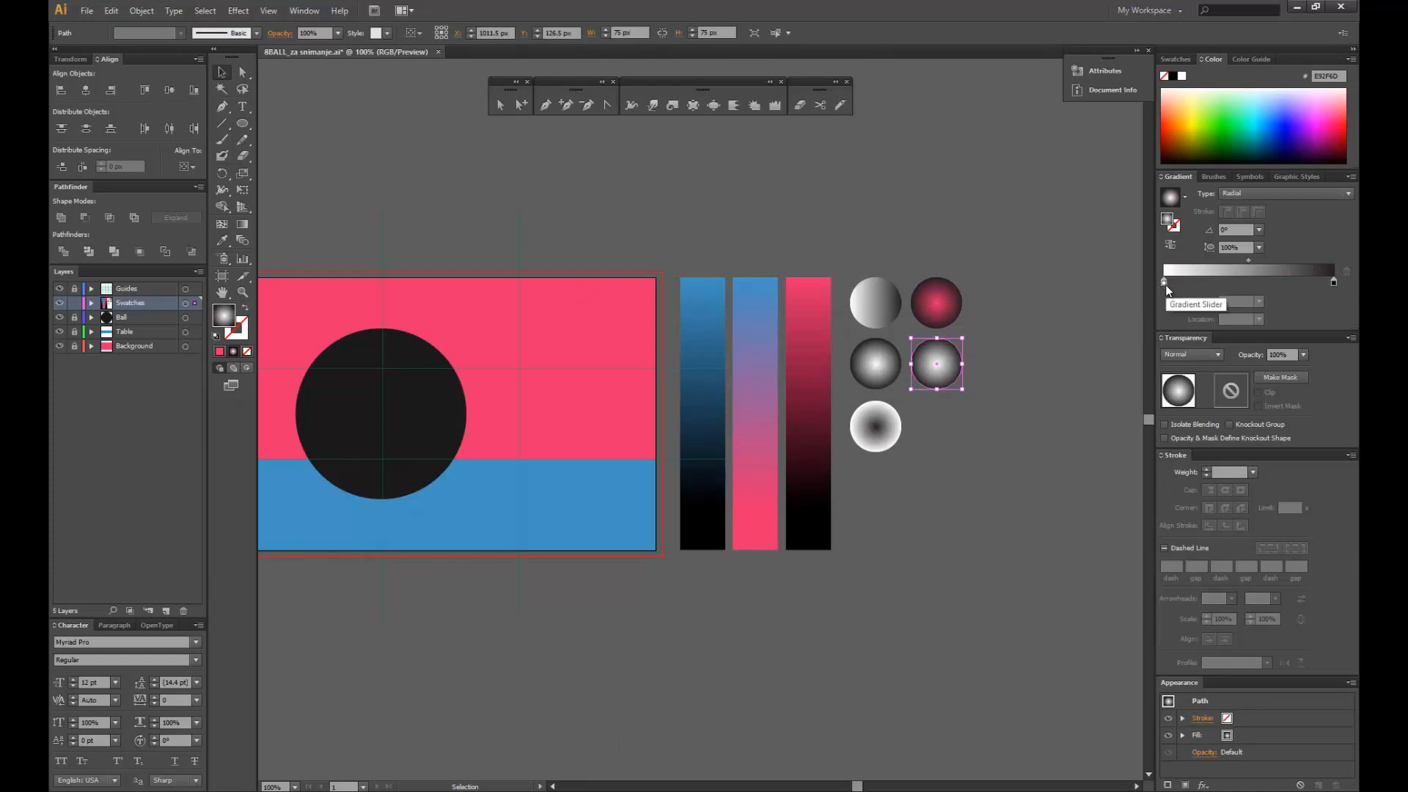
pyautogui.click(222, 238)
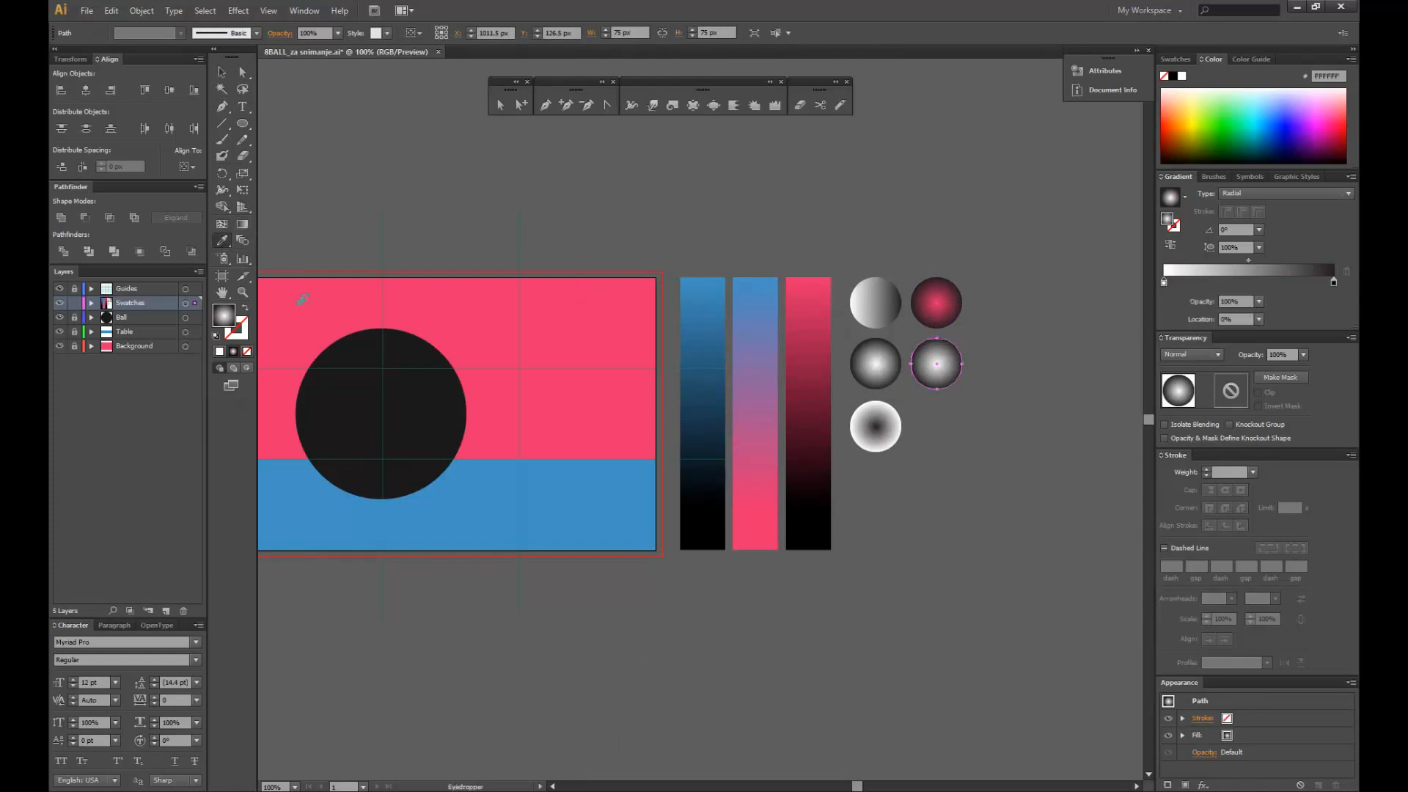
pyautogui.click(575, 493)
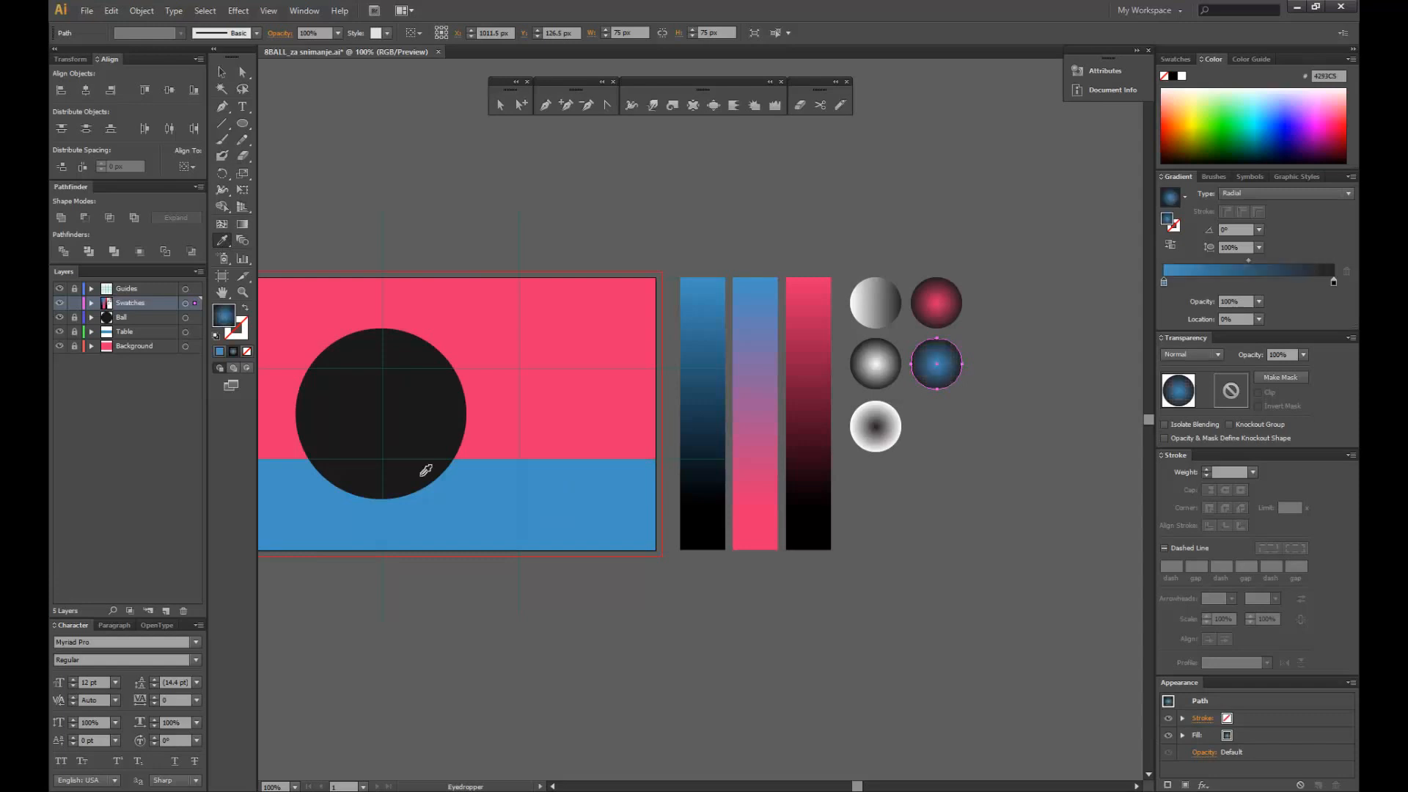
pyautogui.click(222, 72)
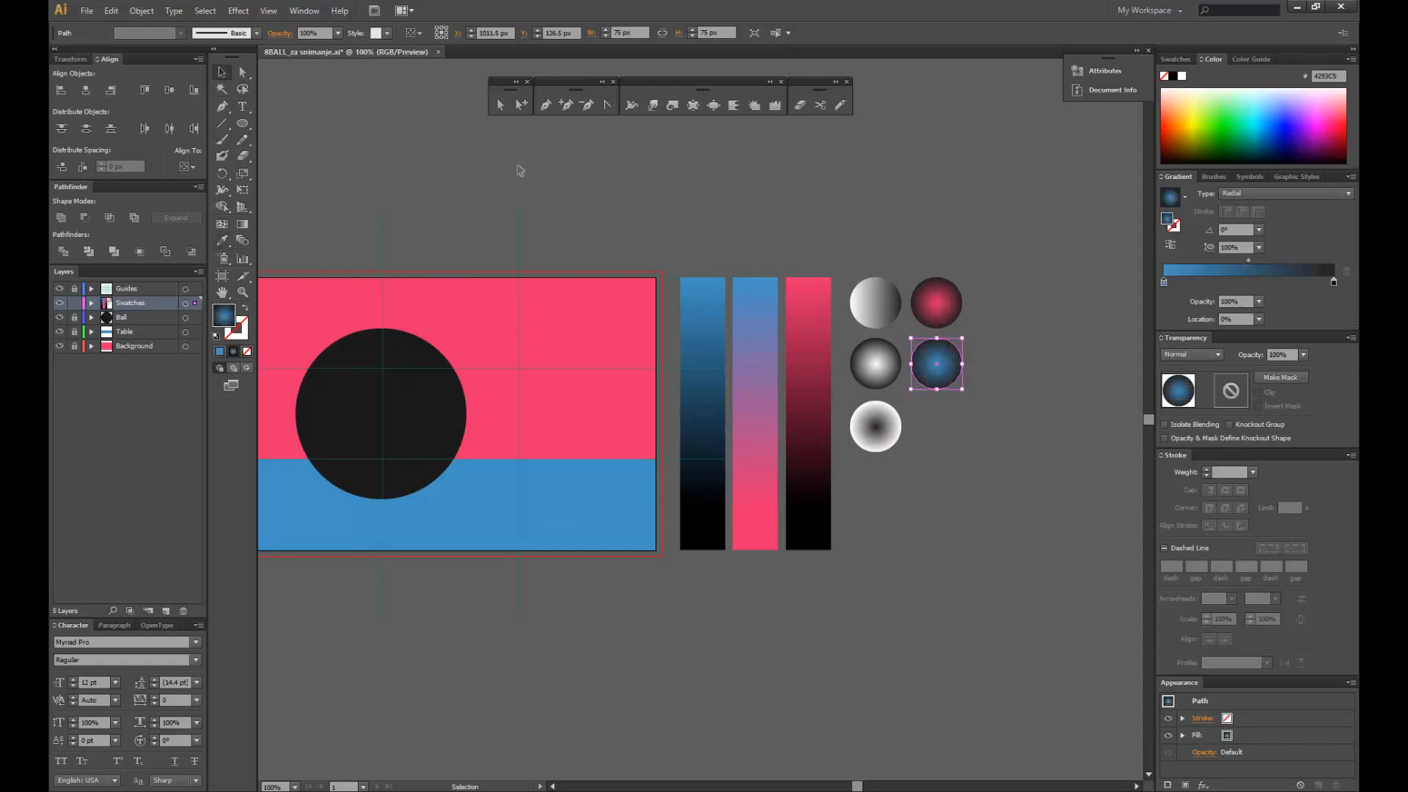
pyautogui.click(521, 170)
# - Lock the Swatches layer and create a new layer named Shadow directly above the Table layer
pyautogui.moveTo(511, 638); pyautogui.dragTo(583, 602)
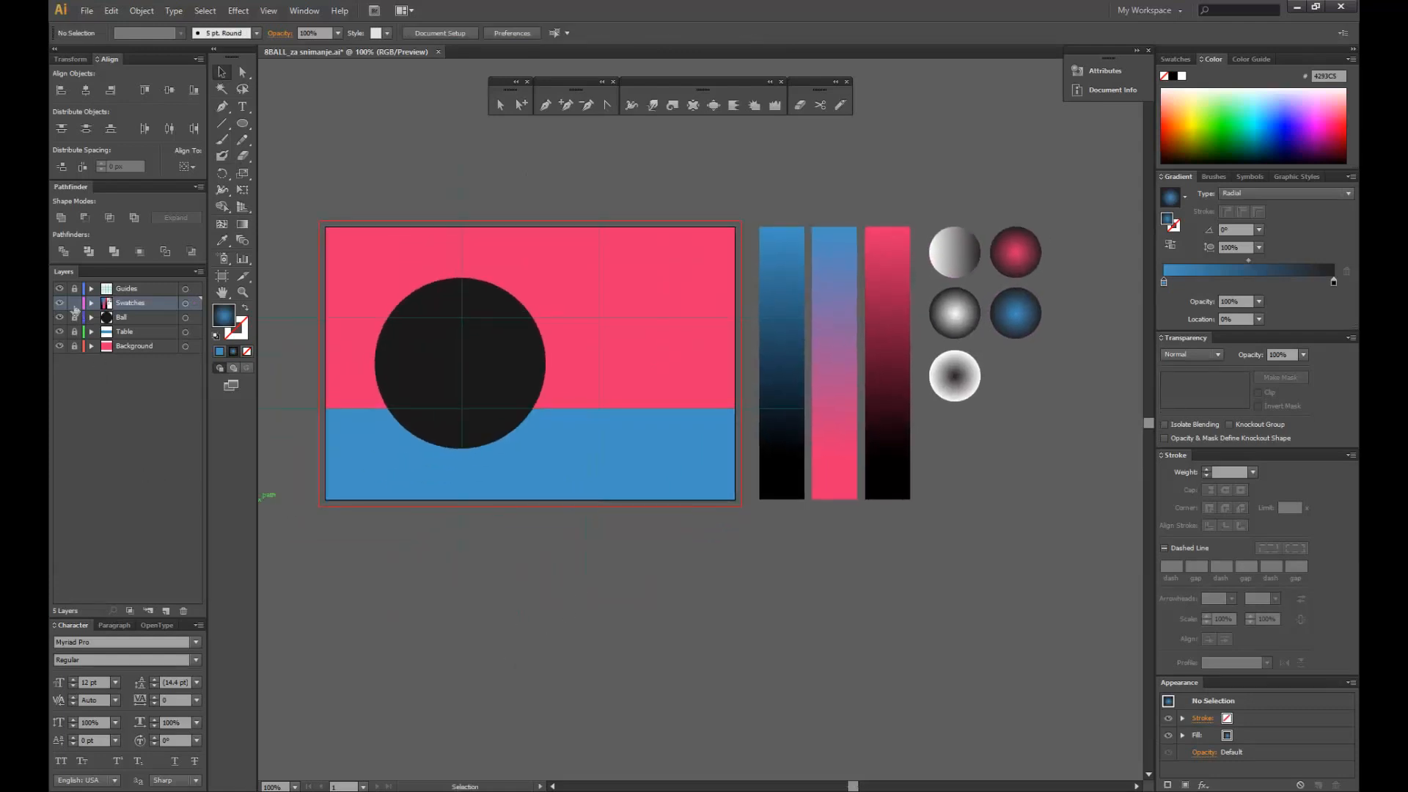
pyautogui.click(74, 316)
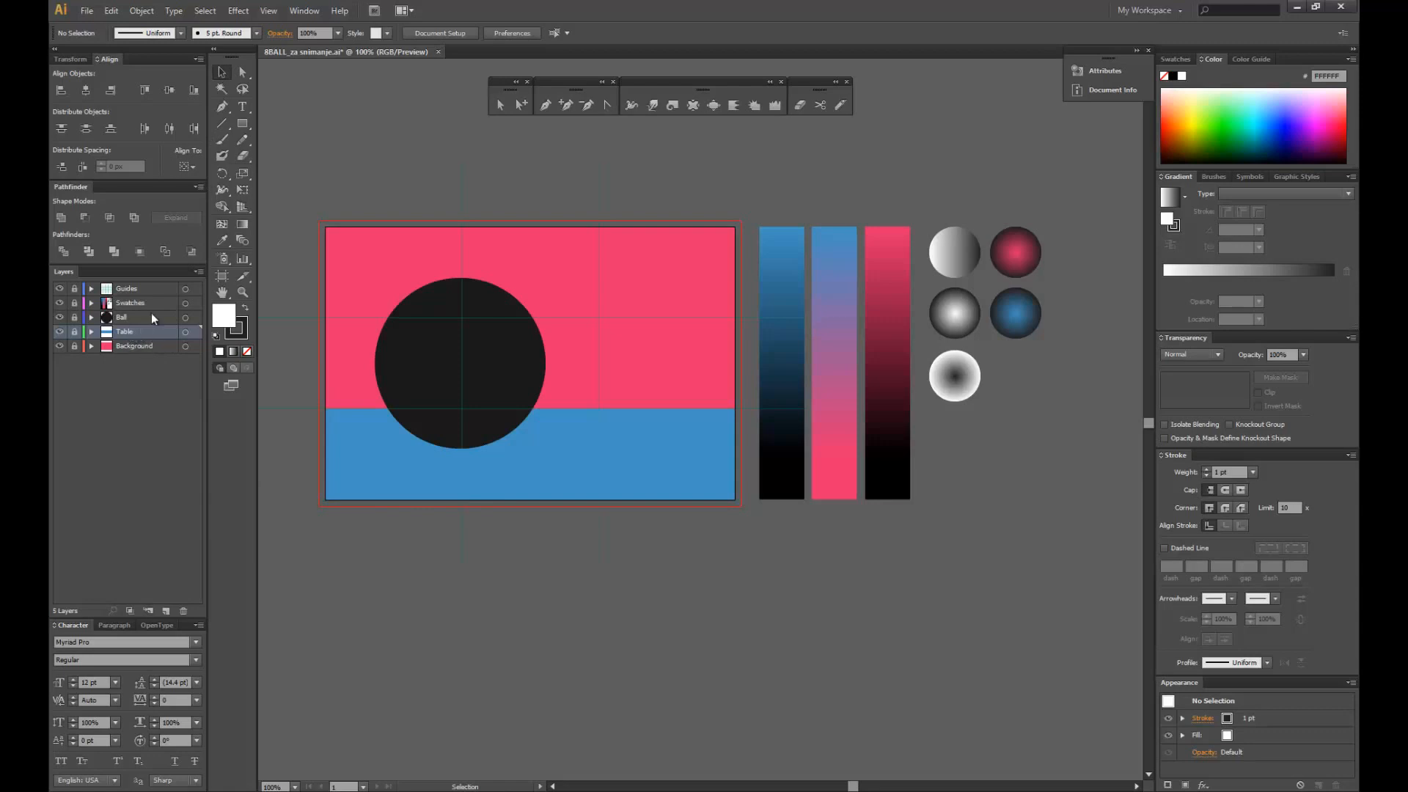
pyautogui.click(198, 271)
pyautogui.click(215, 282)
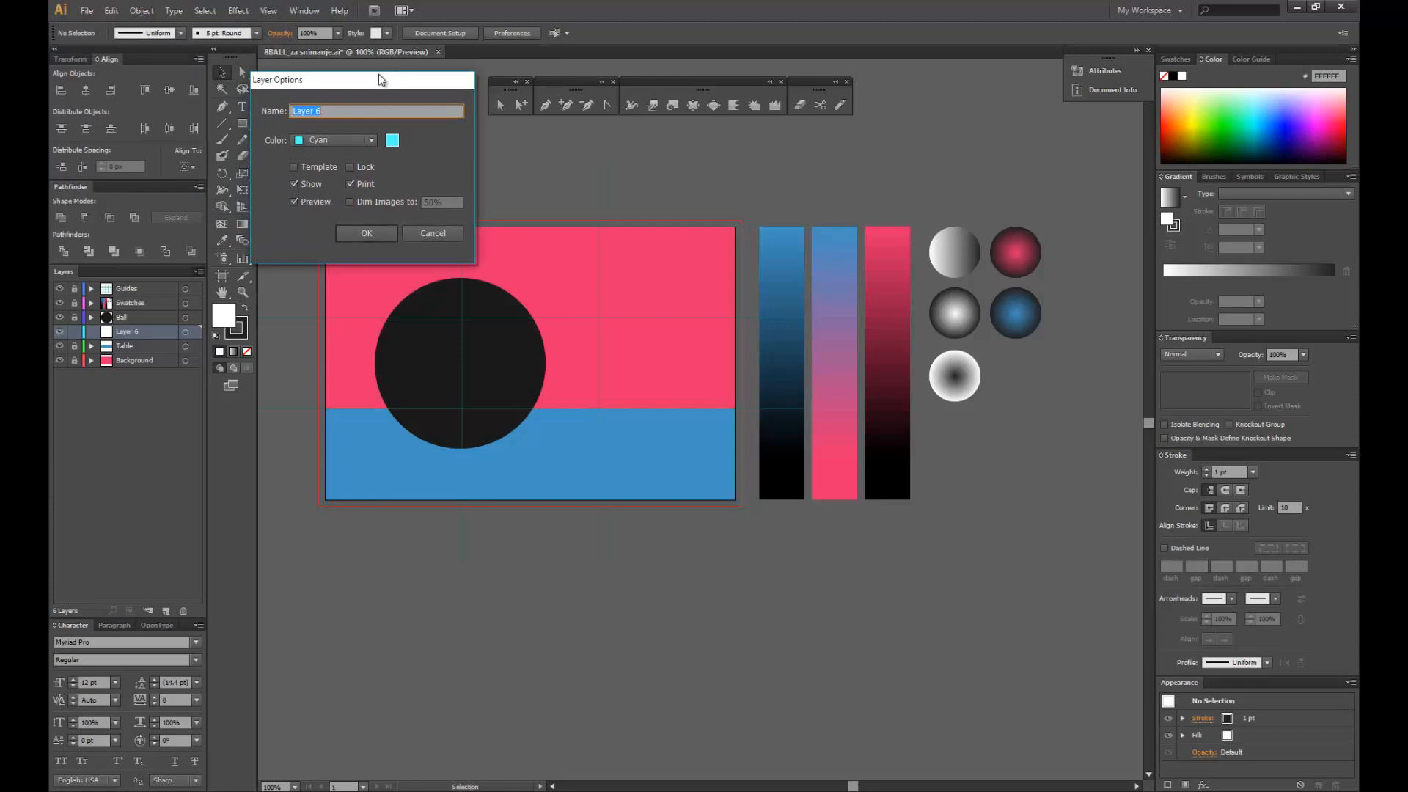
pyautogui.write('Shadow')
pyautogui.click(370, 232)
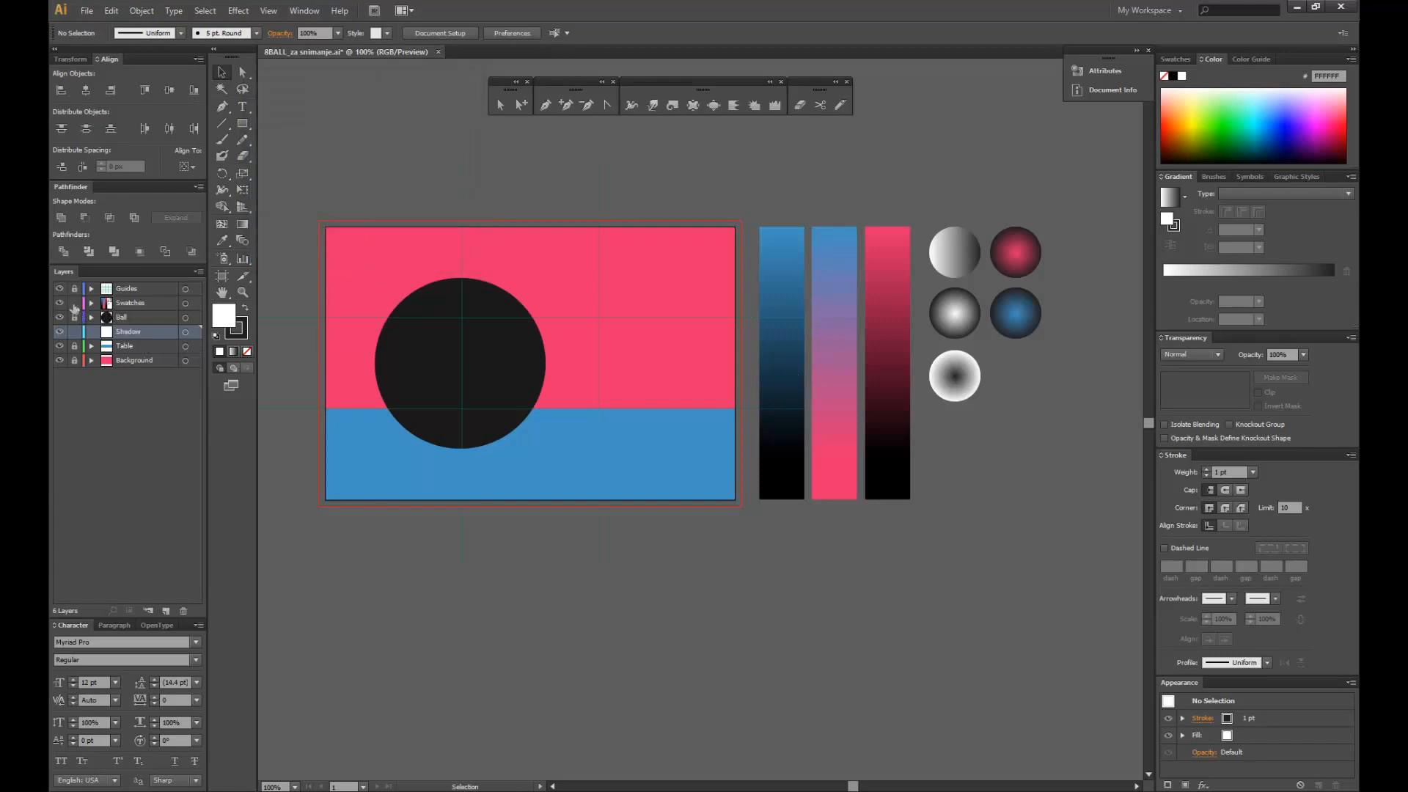
# - Copy the radial swatch circle with the dark centre and paste it into the Shadow layer
pyautogui.click(966, 390)
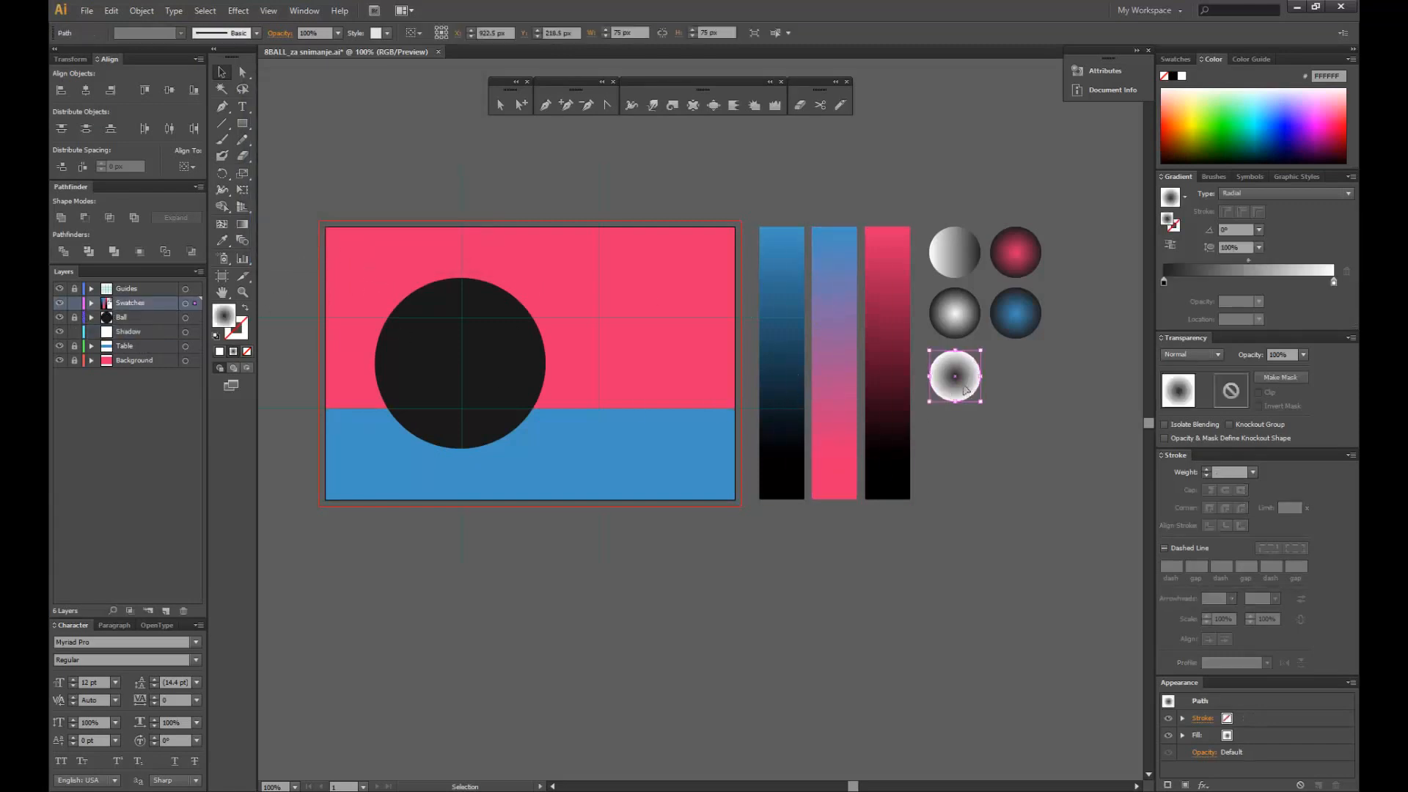
pyautogui.click(110, 12)
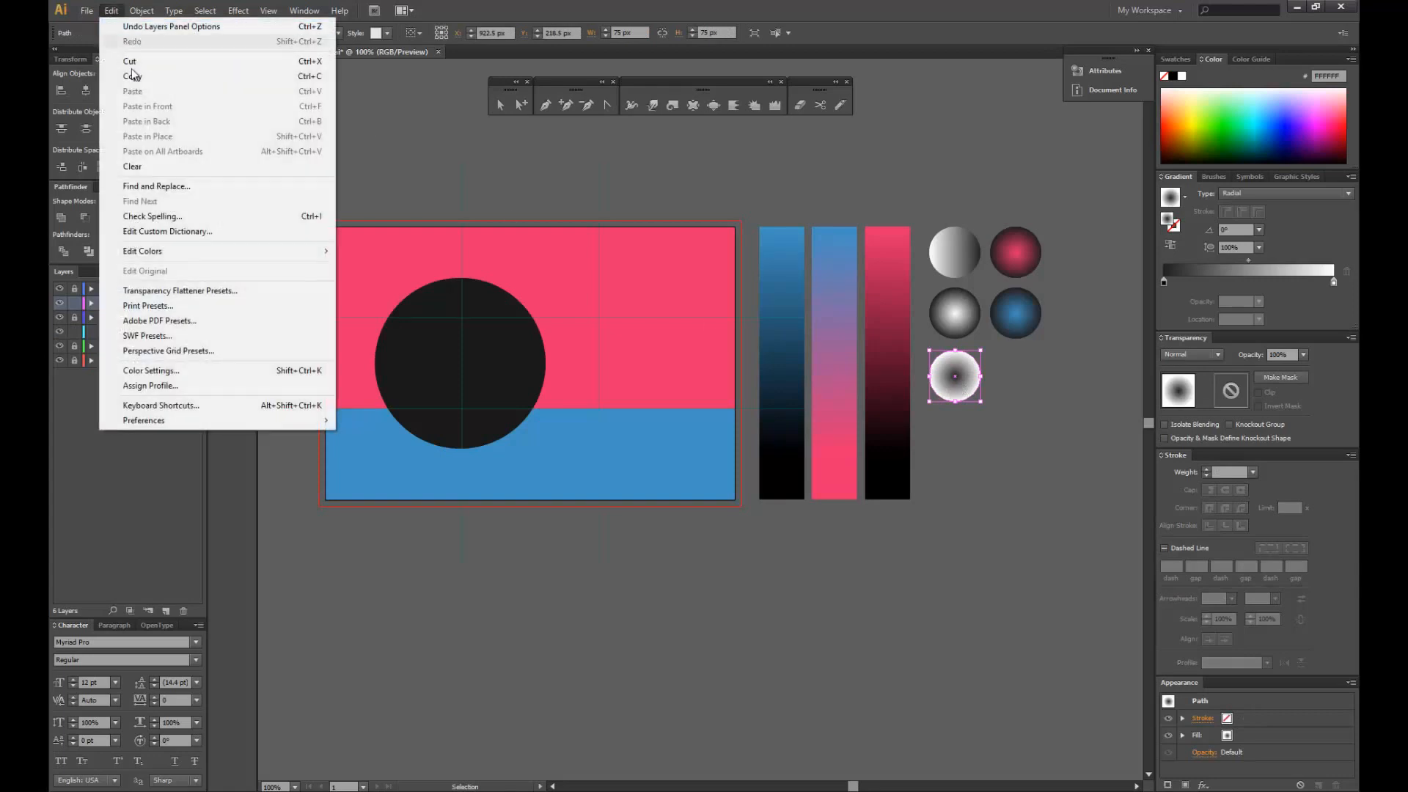
pyautogui.click(136, 77)
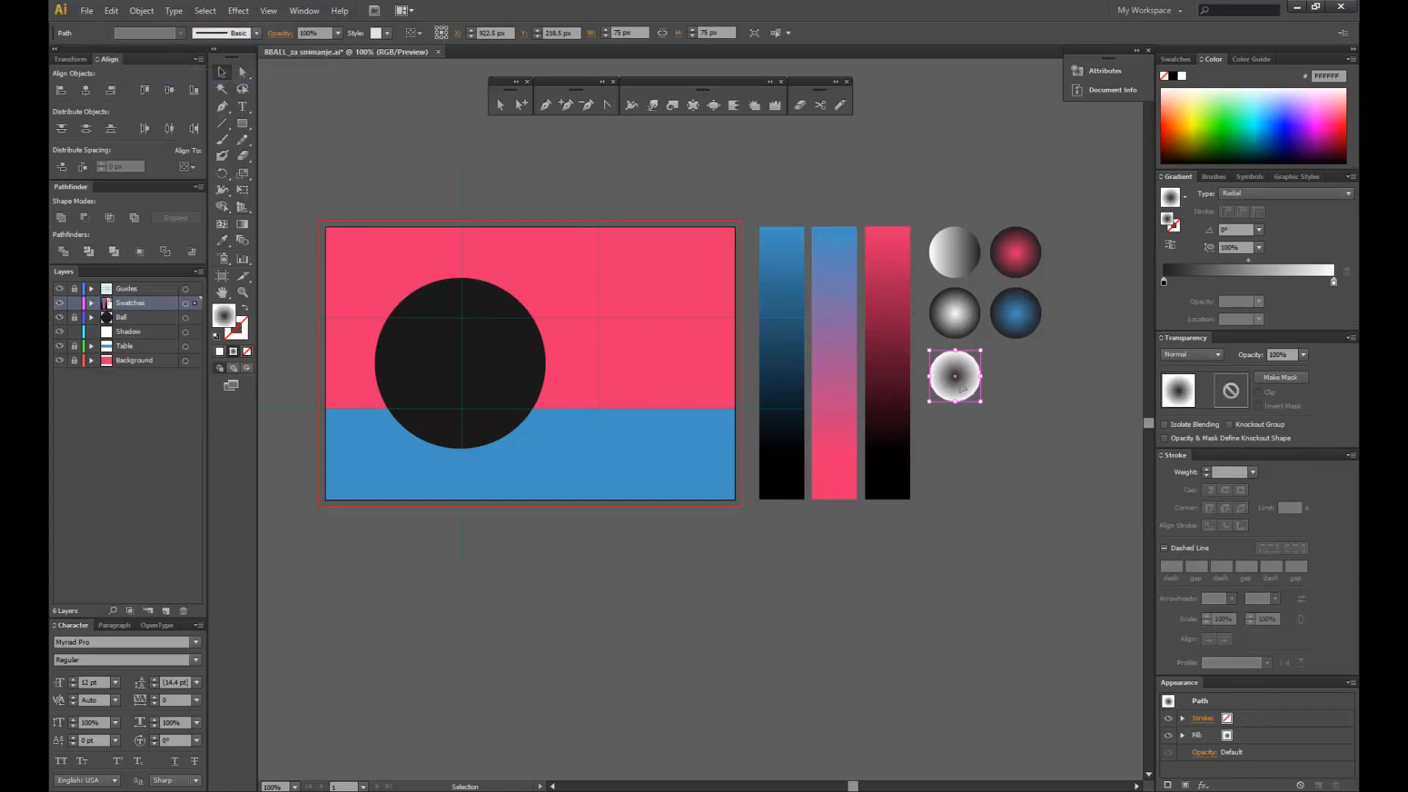
pyautogui.hotkey('ctrl', 'shift', 'a')
pyautogui.click(133, 330)
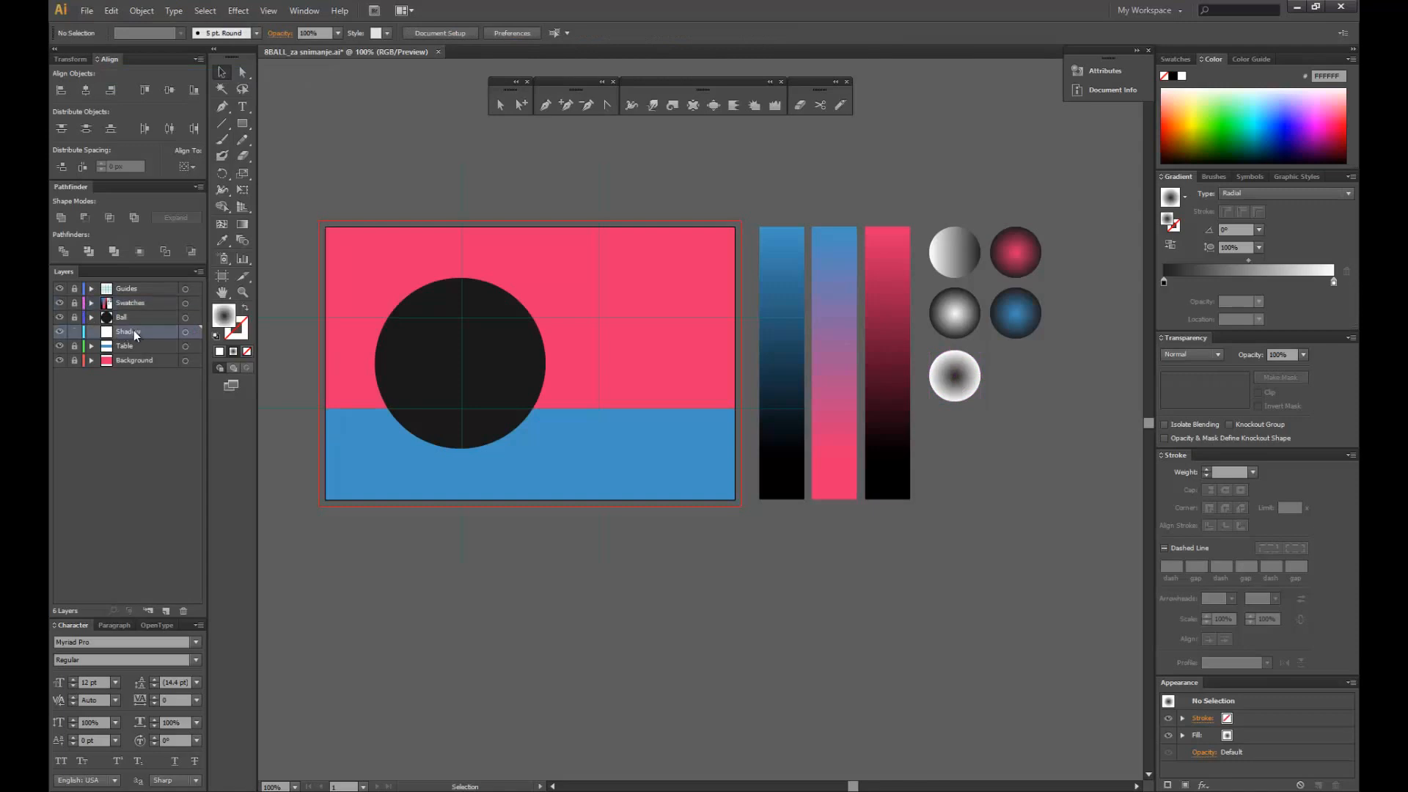
pyautogui.click(111, 12)
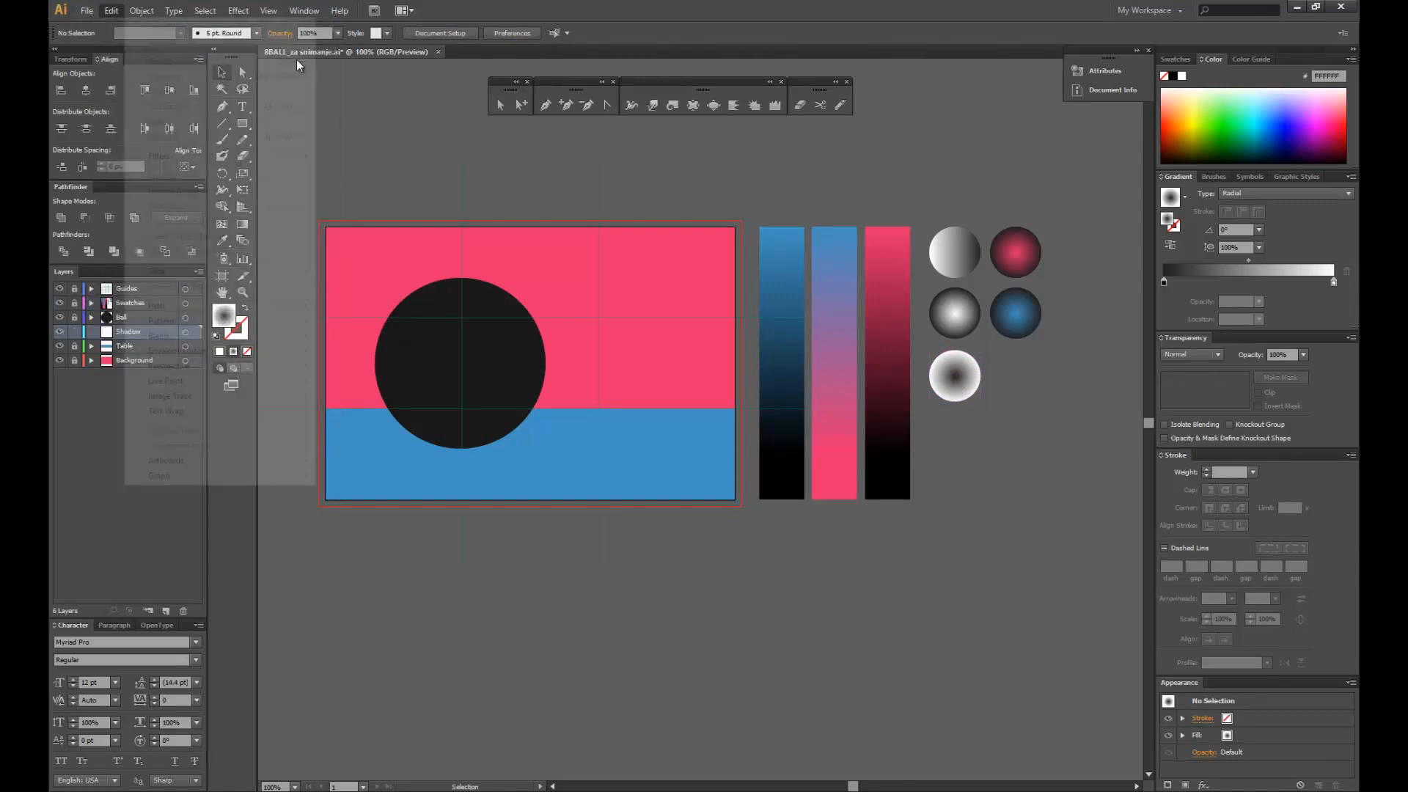
pyautogui.click(394, 127)
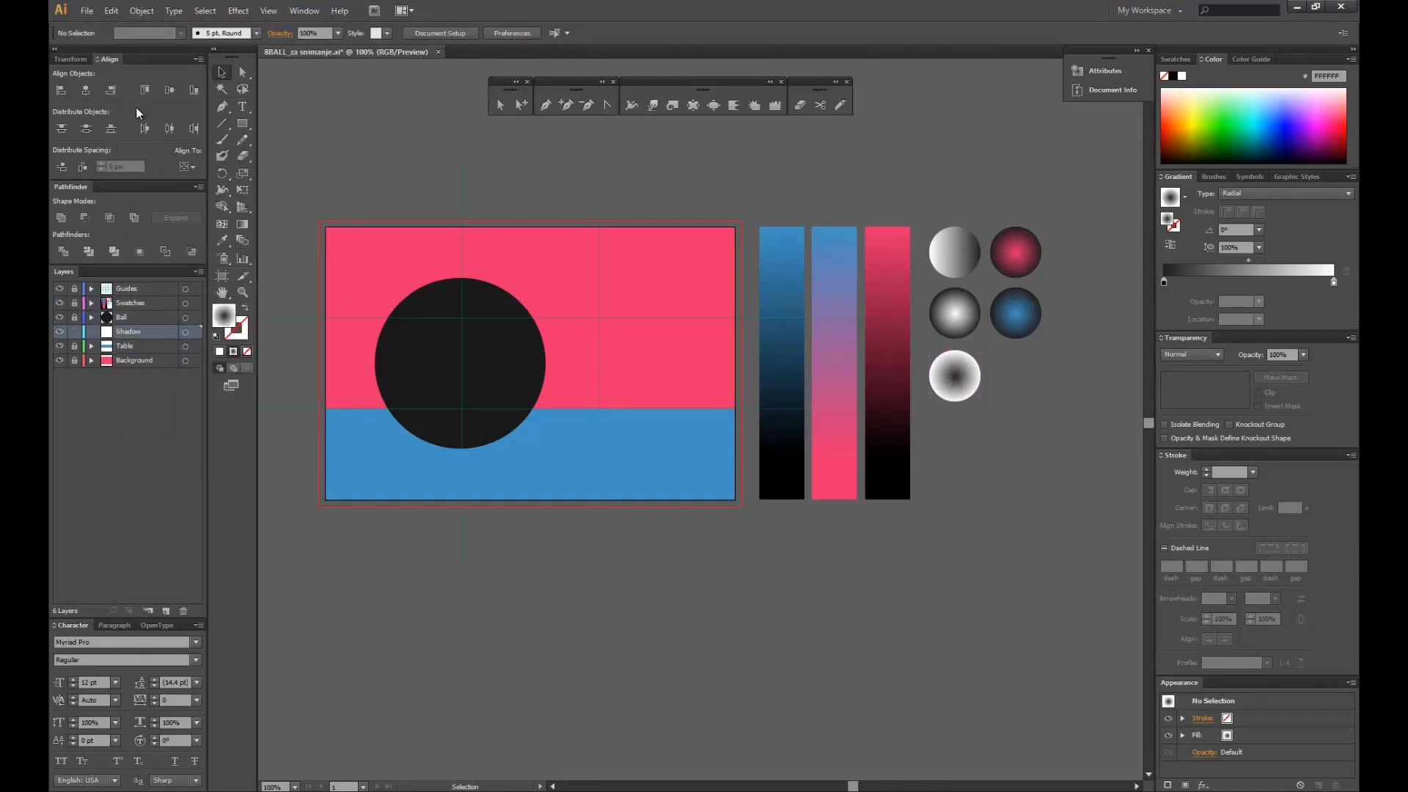
pyautogui.click(110, 11)
pyautogui.click(147, 92)
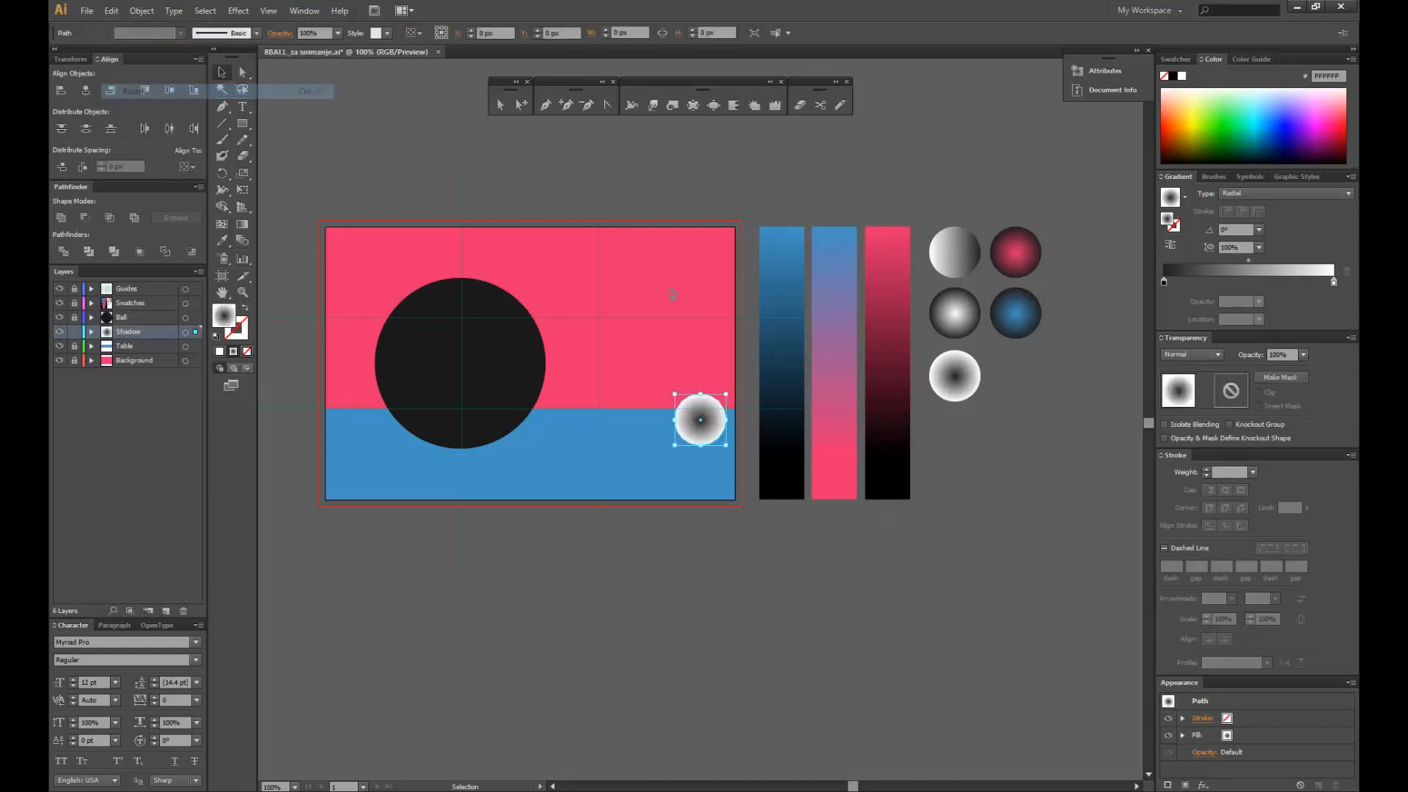
# - Flatten the pasted circle into a thin ellipse about 230.5 × 26.5 px and centre it beneath the ball as its shadow
pyautogui.click(667, 467)
pyautogui.moveTo(714, 436); pyautogui.dragTo(593, 448)
pyautogui.moveTo(515, 475)
pyautogui.mouseDown()
pyautogui.moveTo(525, 438)
pyautogui.moveTo(525, 453)
pyautogui.moveTo(501, 454)
pyautogui.mouseUp()
pyautogui.click(546, 459)
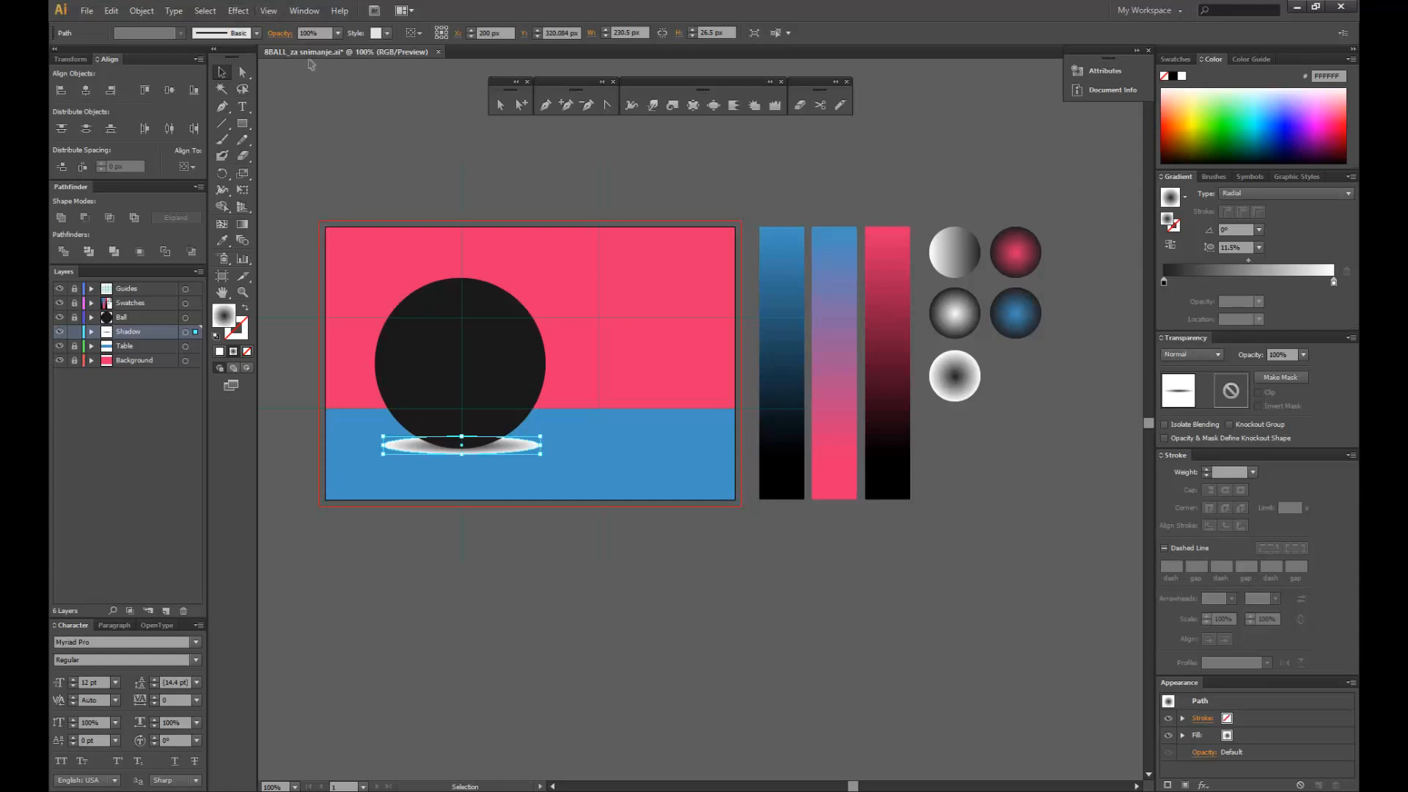
pyautogui.click(304, 10)
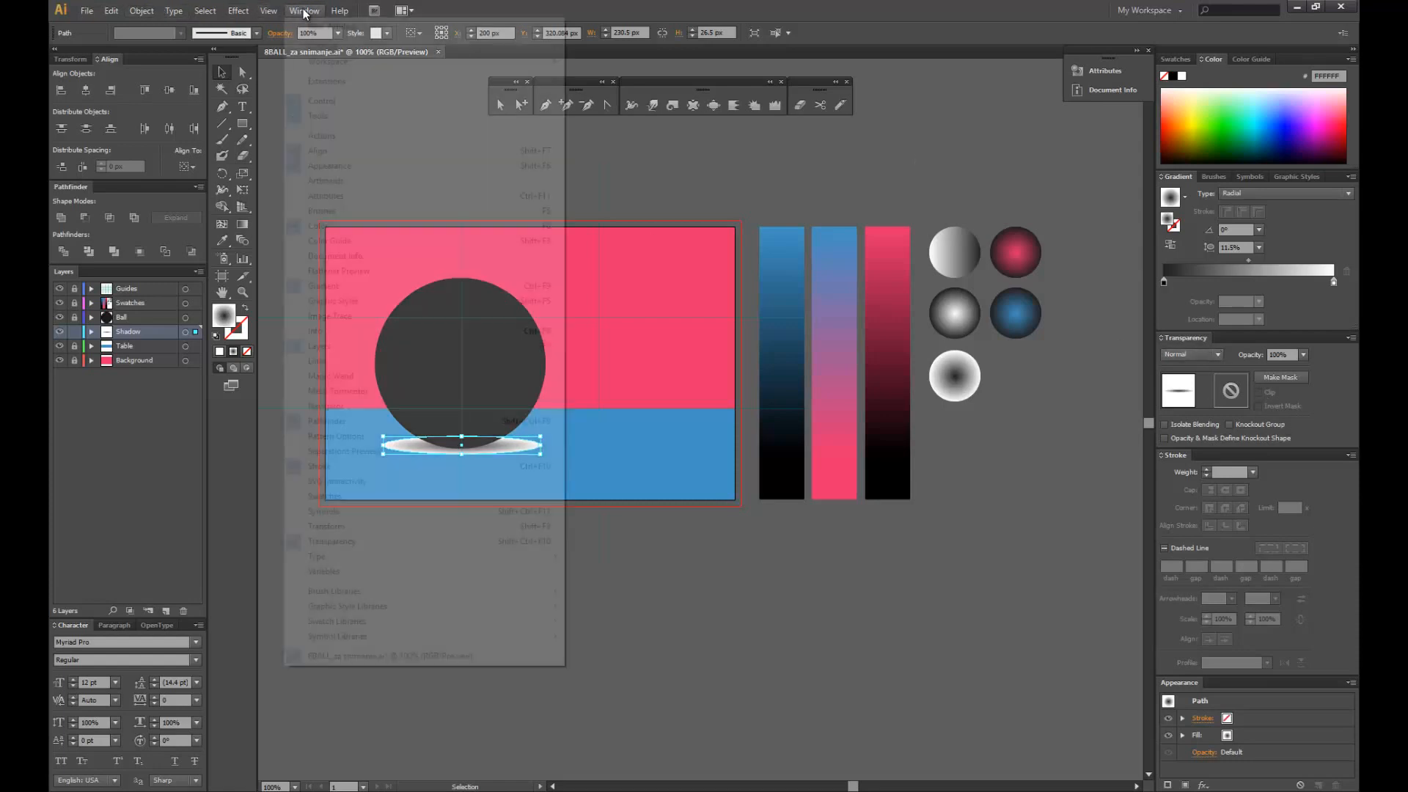
pyautogui.click(354, 542)
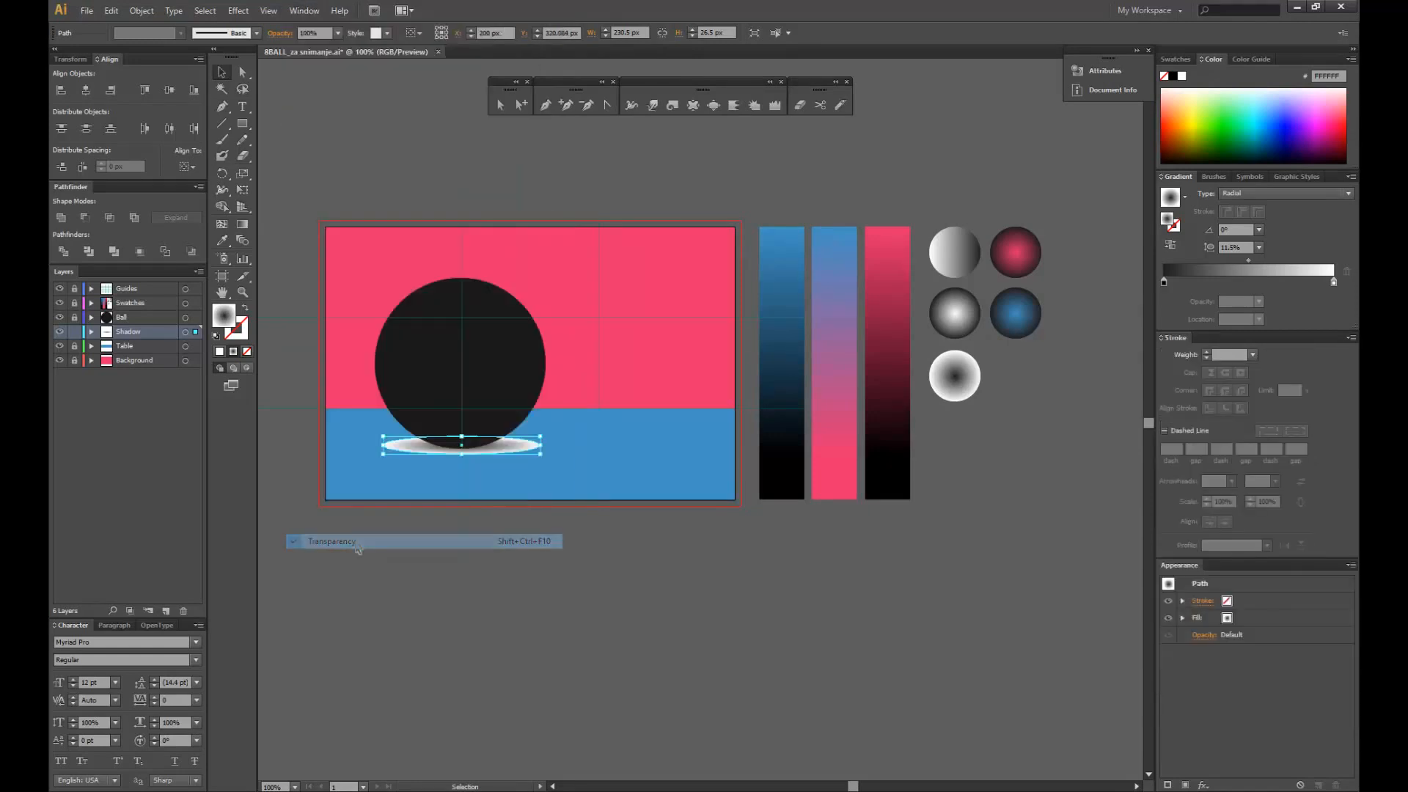
pyautogui.click(305, 10)
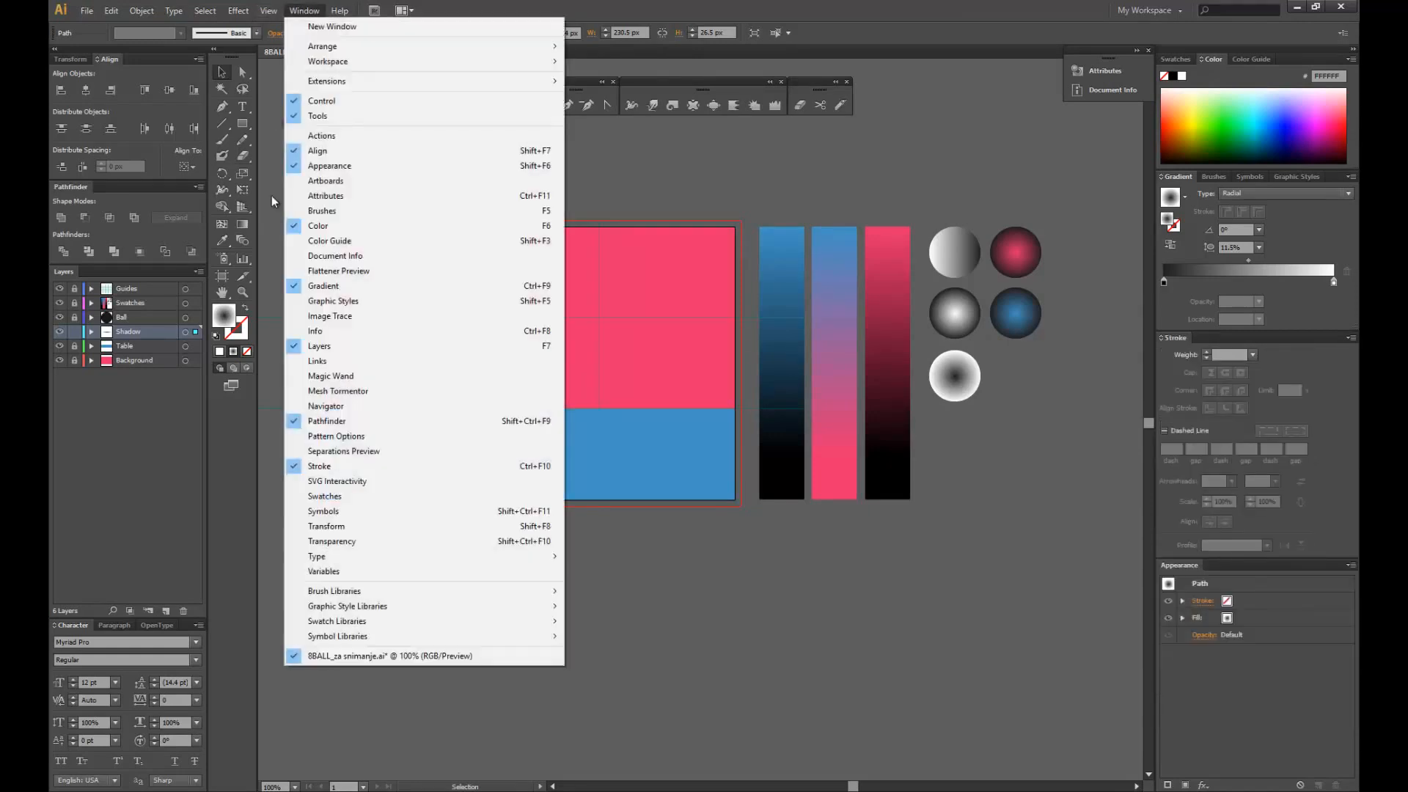
pyautogui.click(332, 541)
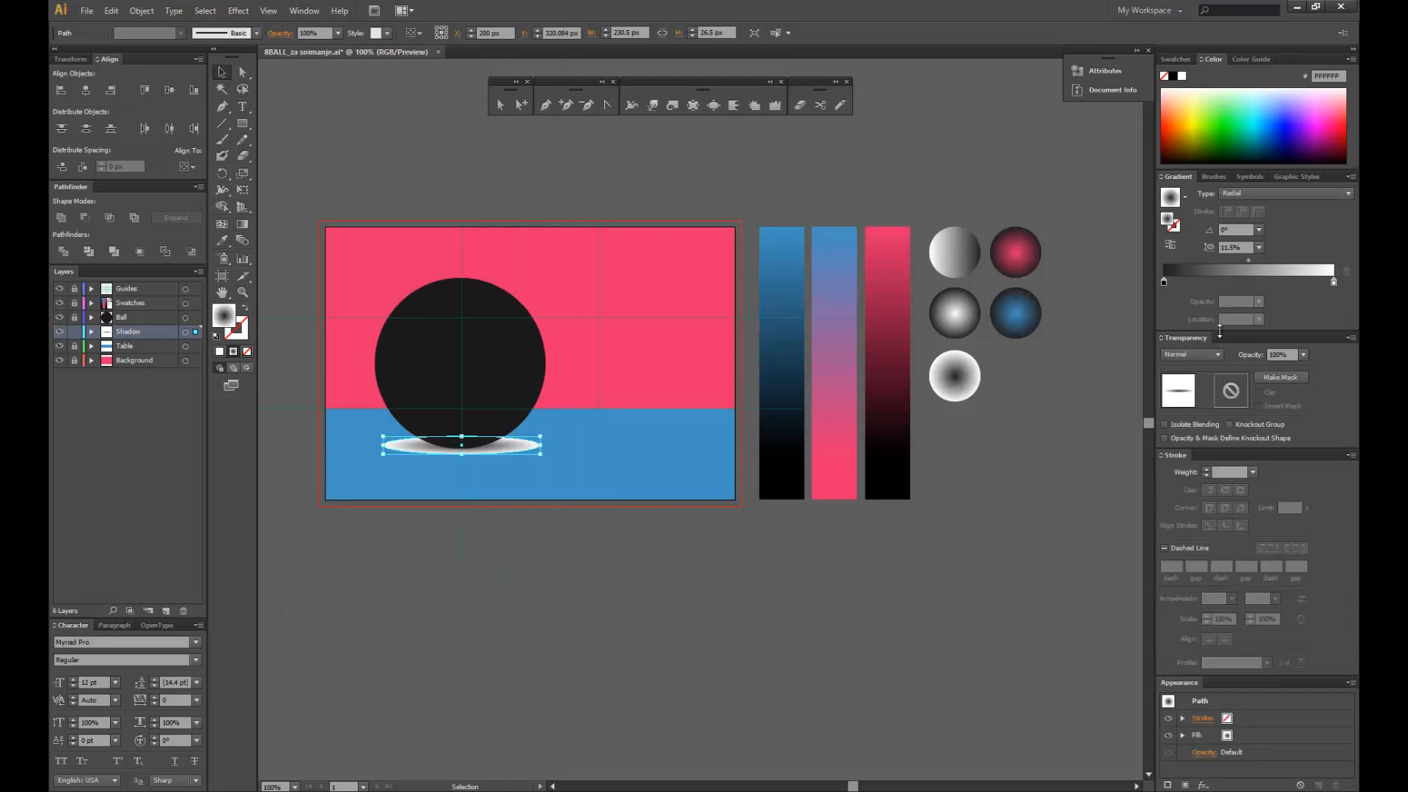
# - Set the shadow ellipse's blending mode to Multiply so it blends with the table
pyautogui.click(1207, 358)
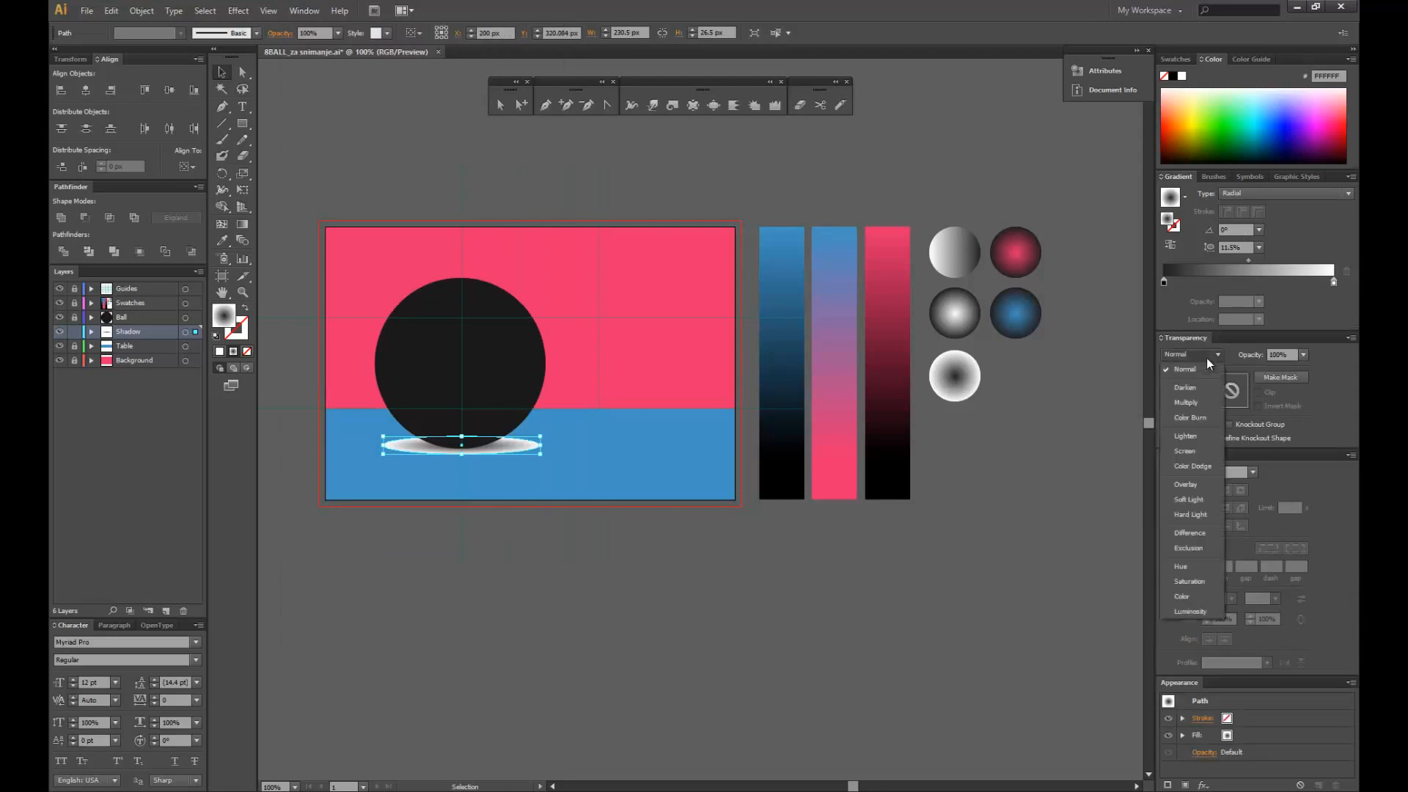
pyautogui.click(1185, 401)
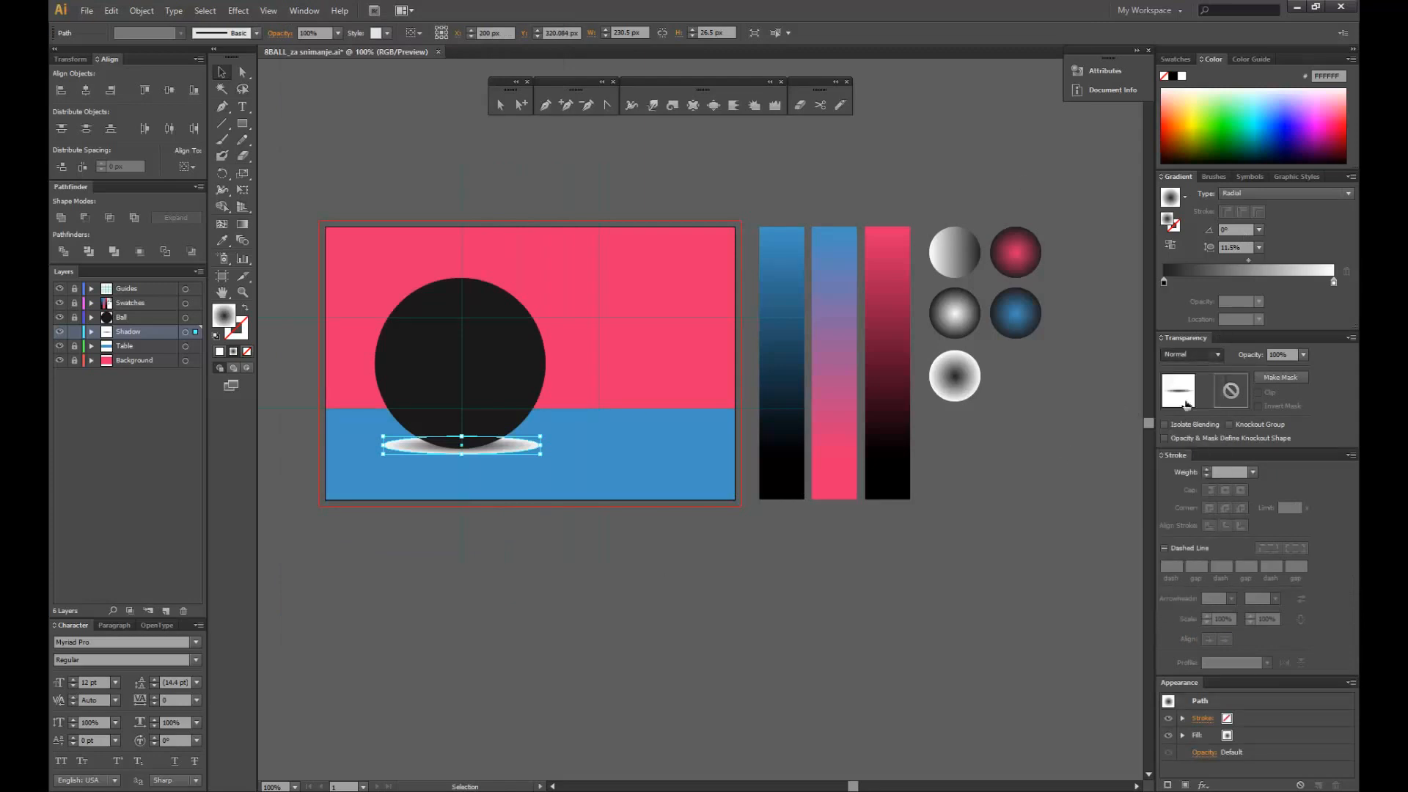
pyautogui.click(582, 546)
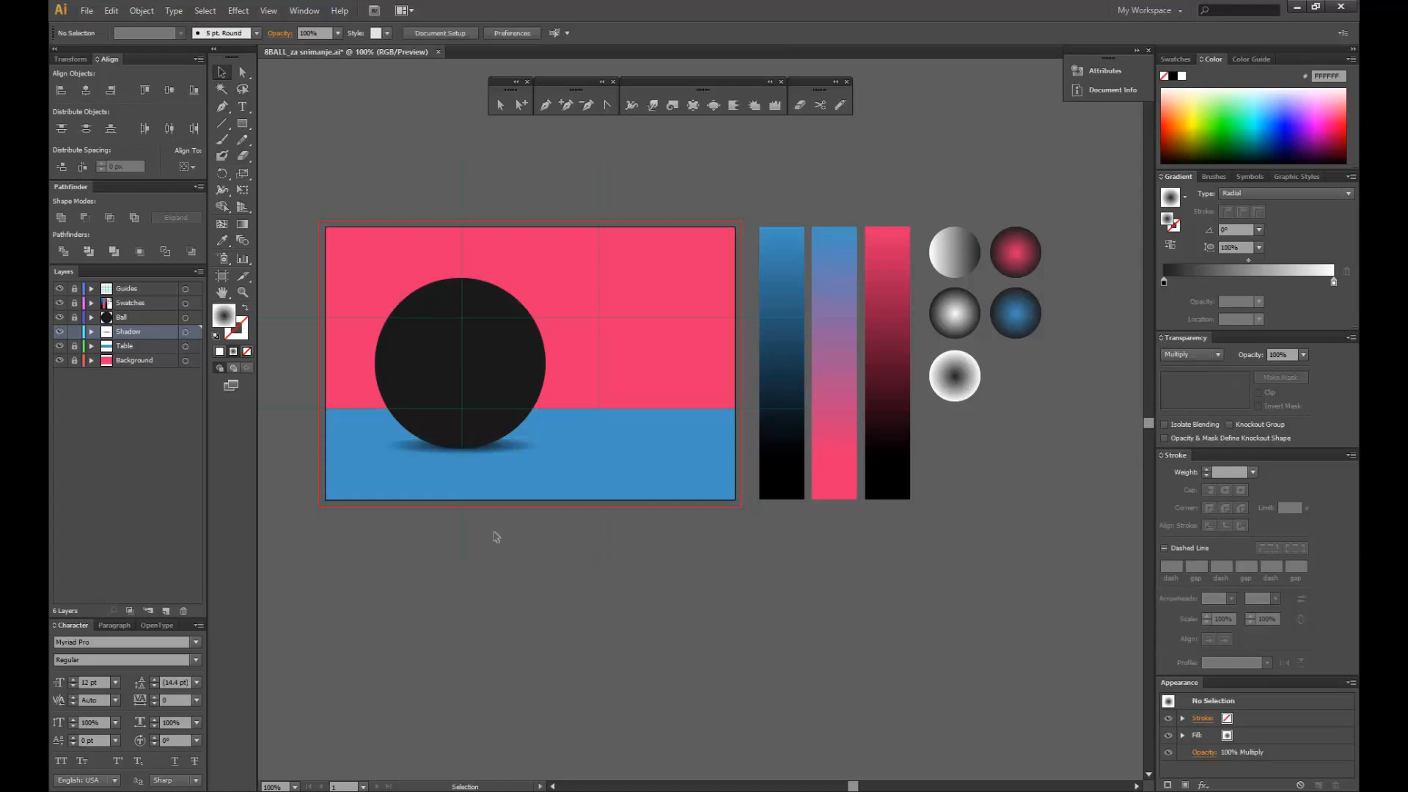
pyautogui.click(491, 448)
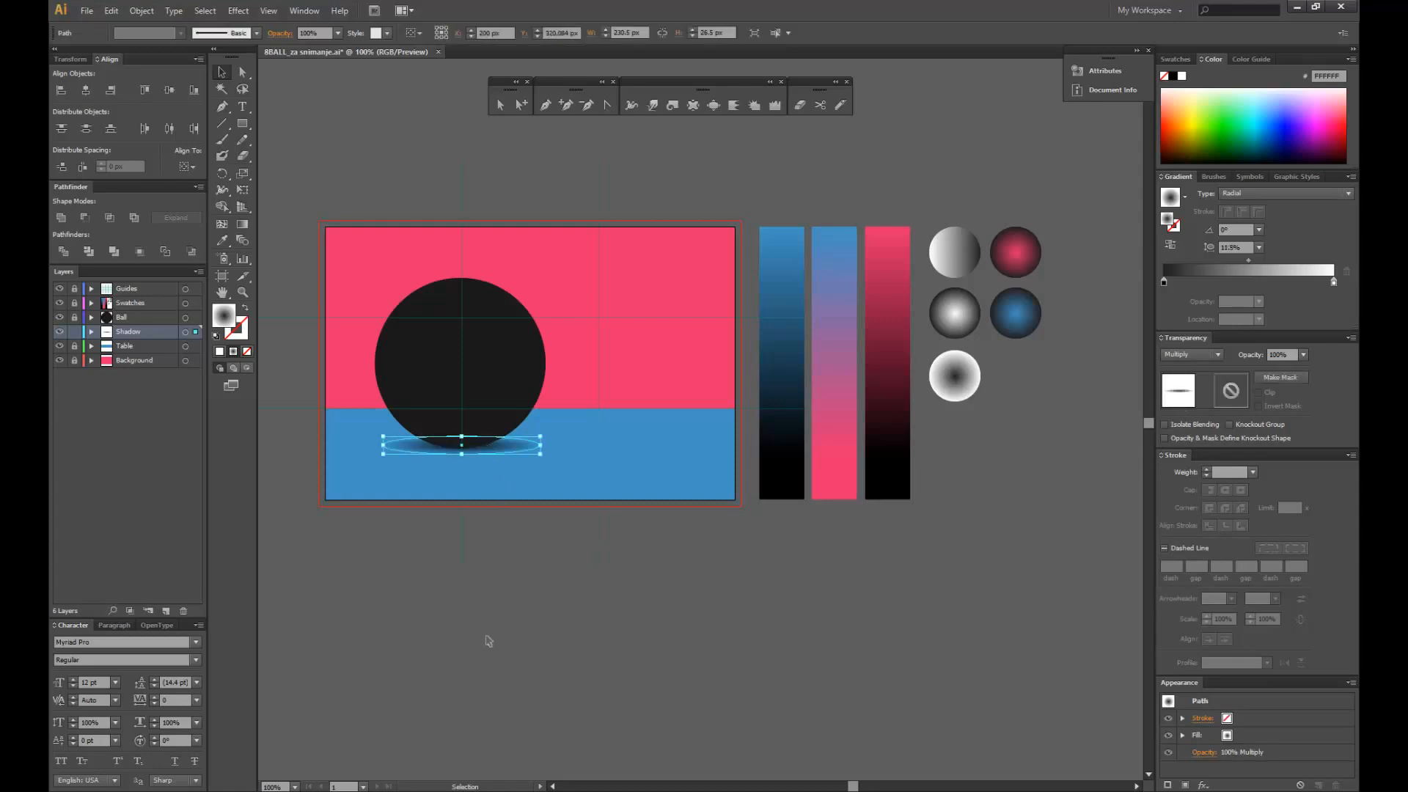
pyautogui.click(489, 641)
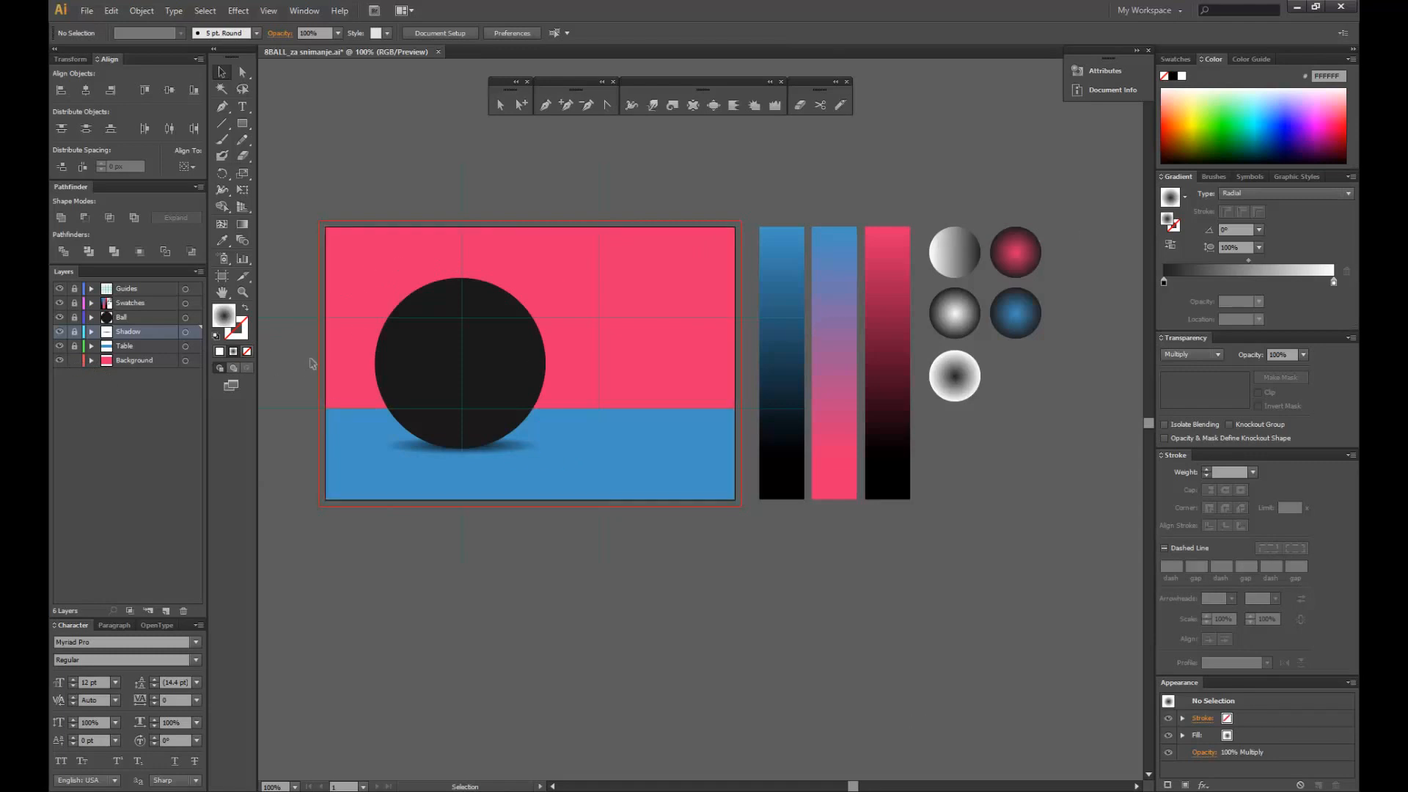
# - Apply the pink-to-dark radial gradient from the swatch circle to the background rectangle with the Eyedropper
pyautogui.click(348, 352)
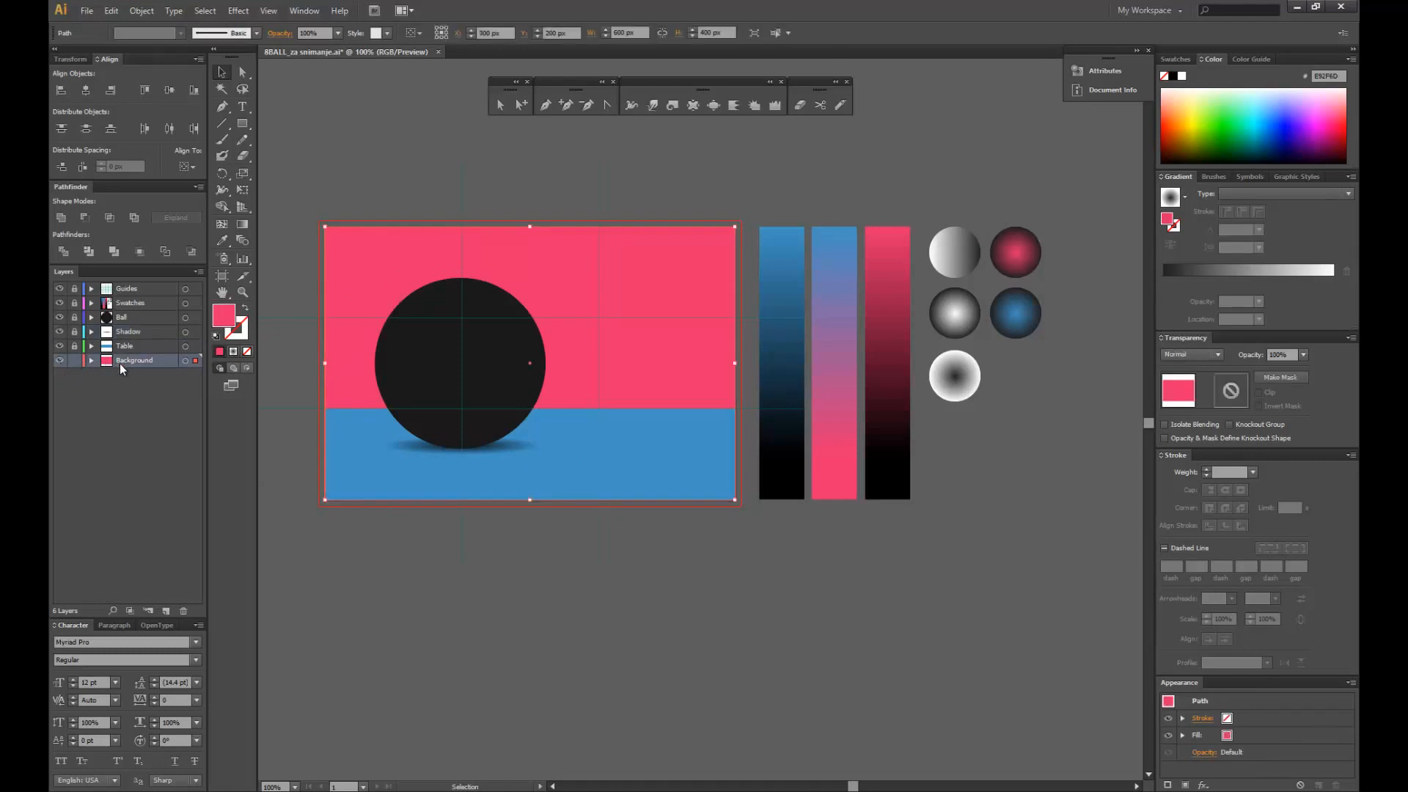
pyautogui.click(73, 361)
pyautogui.click(73, 361)
pyautogui.click(340, 350)
pyautogui.click(217, 238)
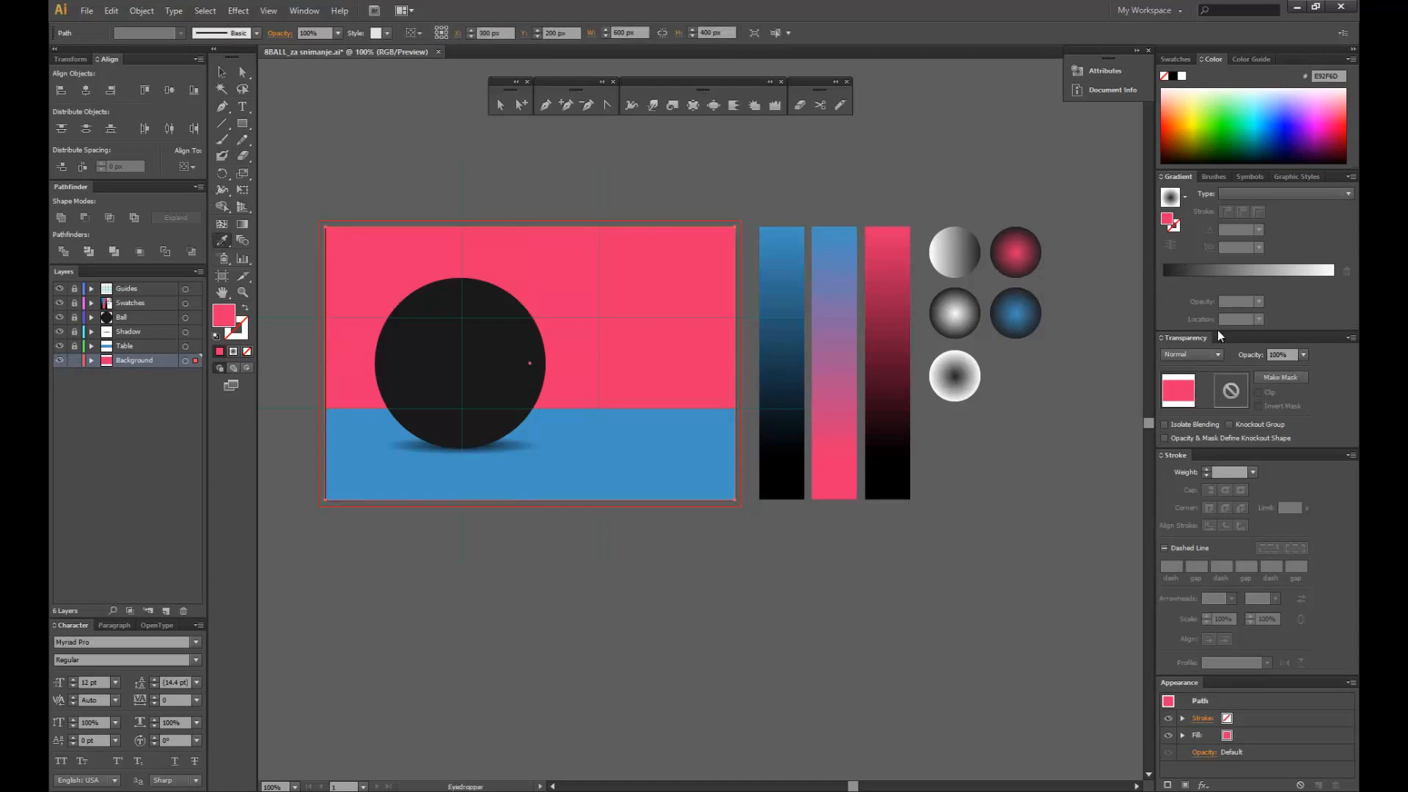
pyautogui.click(1022, 242)
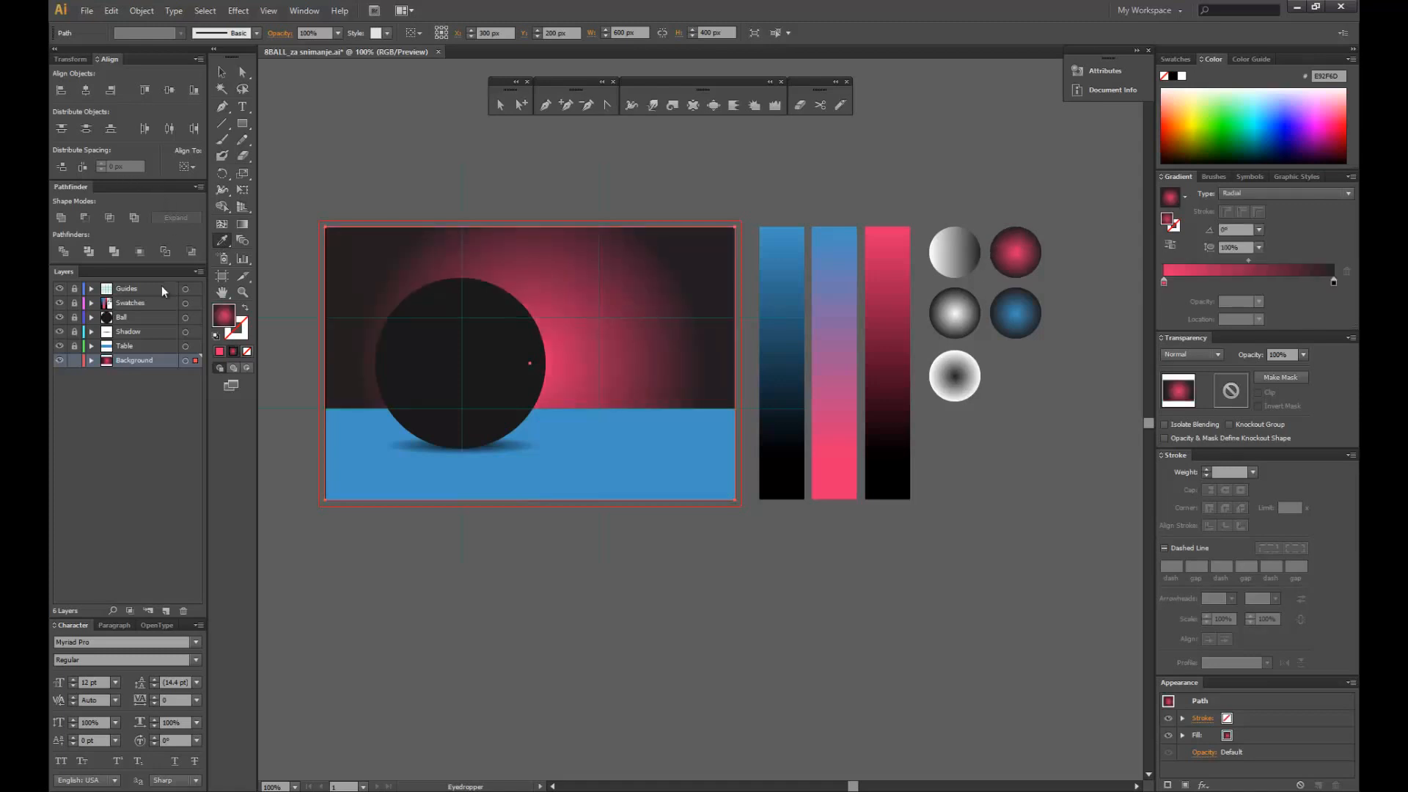
# - Move the background gradient's centre slightly up, enlarge its radius to just beyond the artboard's side edge, and lock the Background layer
pyautogui.click(246, 223)
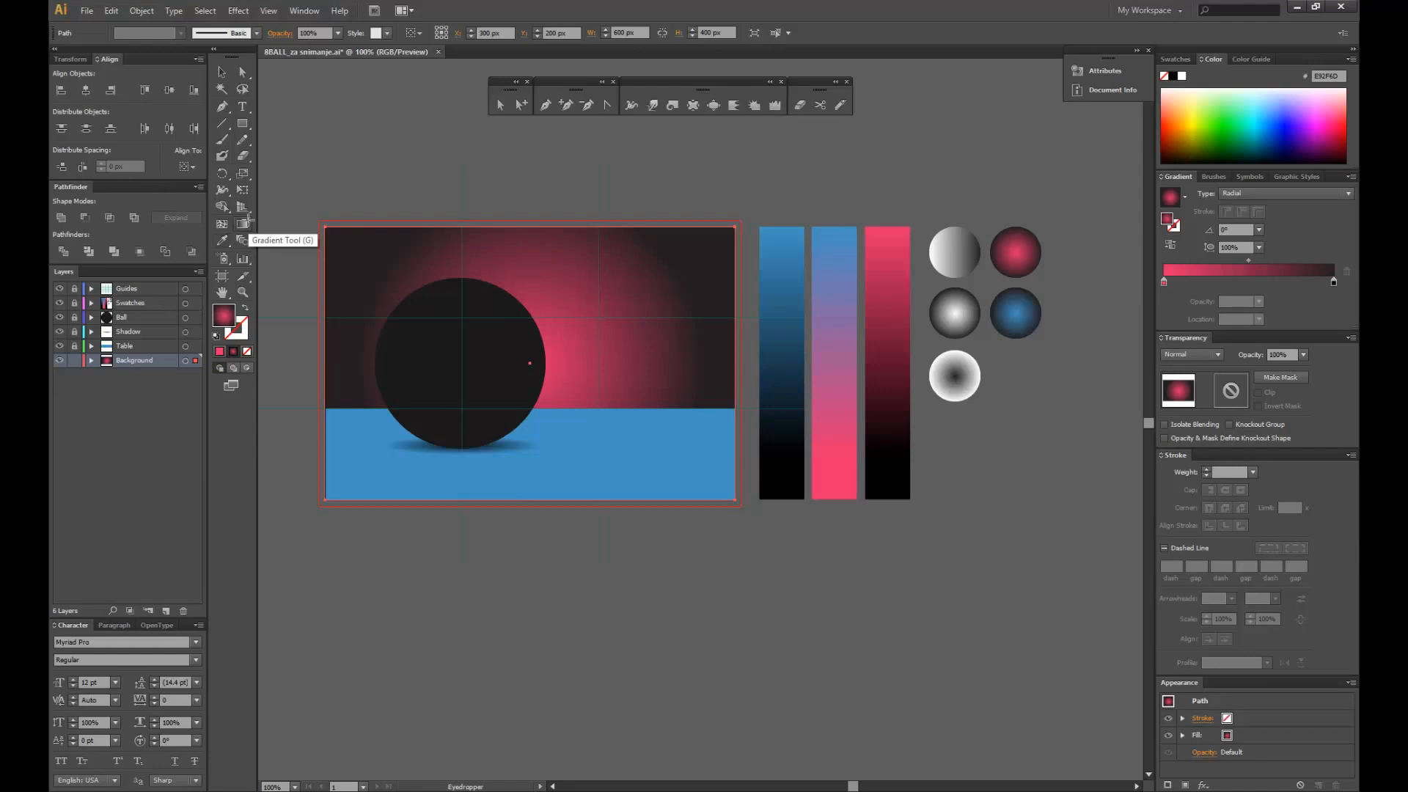
pyautogui.moveTo(531, 369)
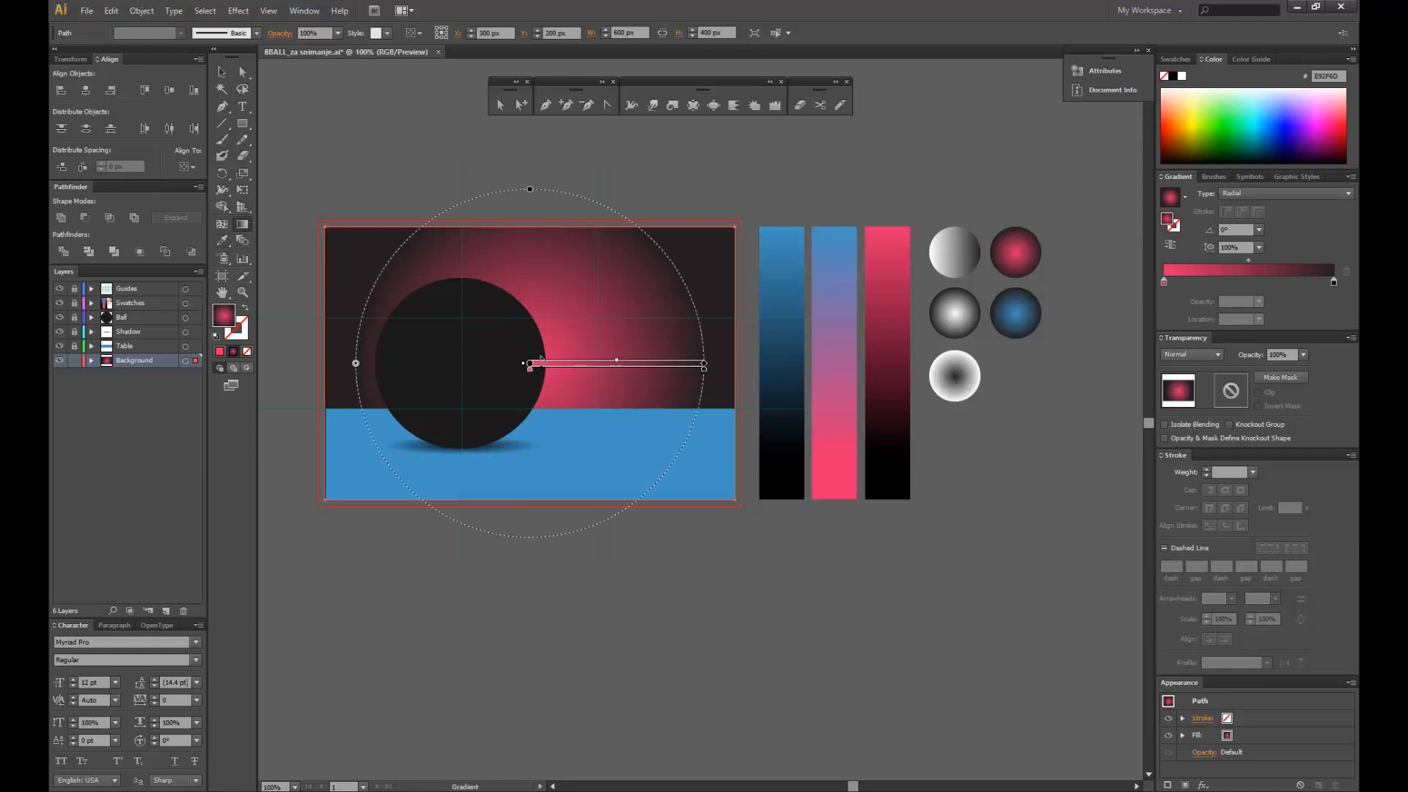
pyautogui.moveTo(540, 360); pyautogui.dragTo(541, 353)
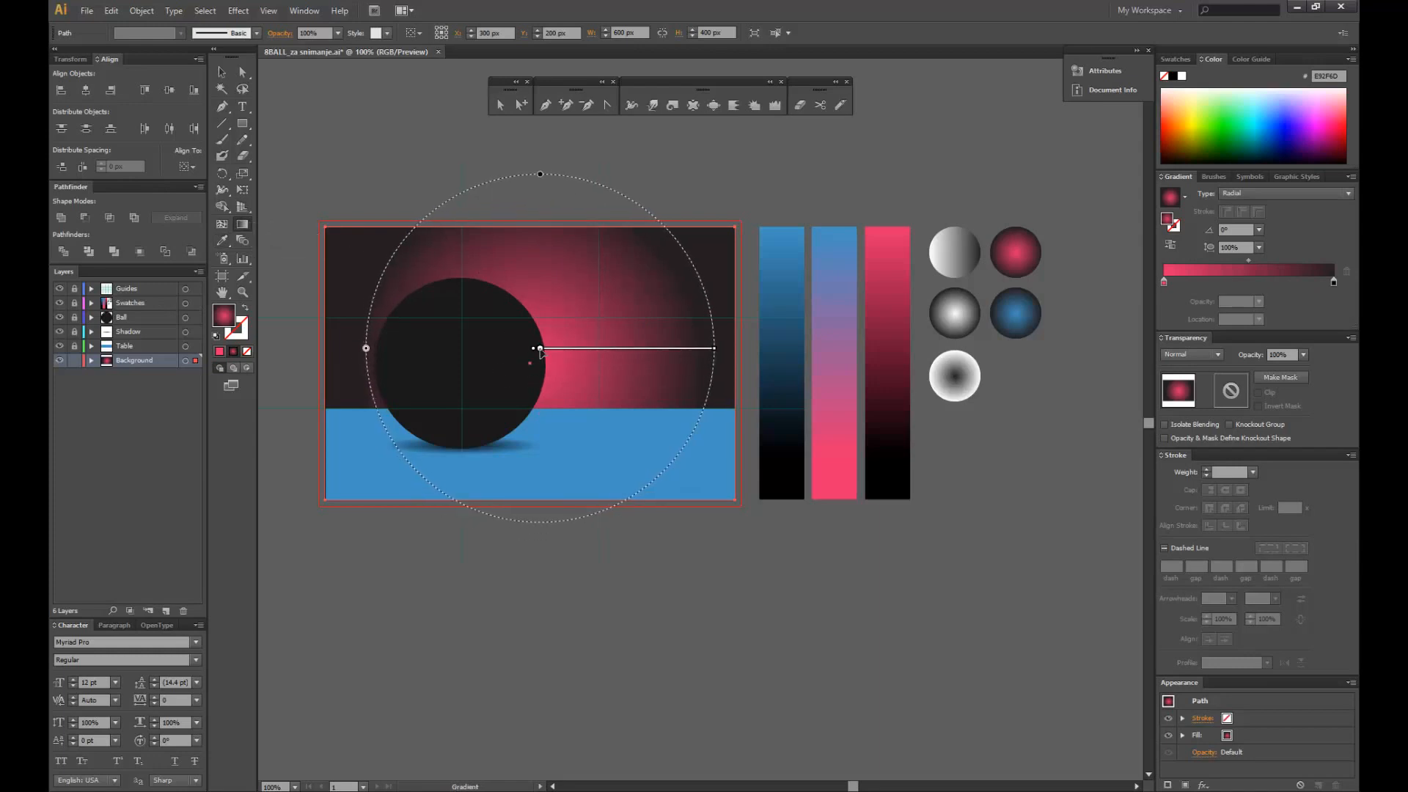
pyautogui.moveTo(717, 350); pyautogui.dragTo(766, 353)
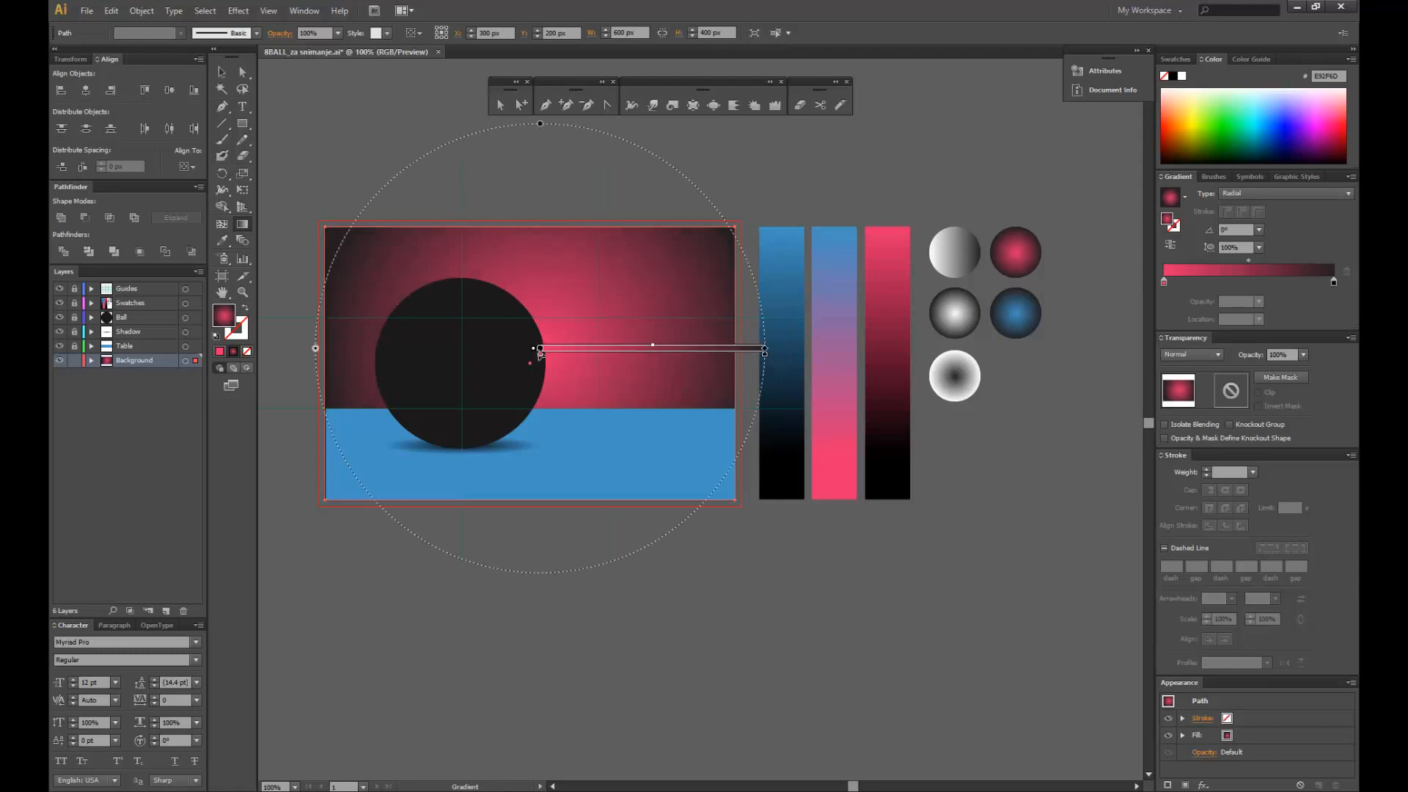
pyautogui.moveTo(537, 351); pyautogui.dragTo(522, 351)
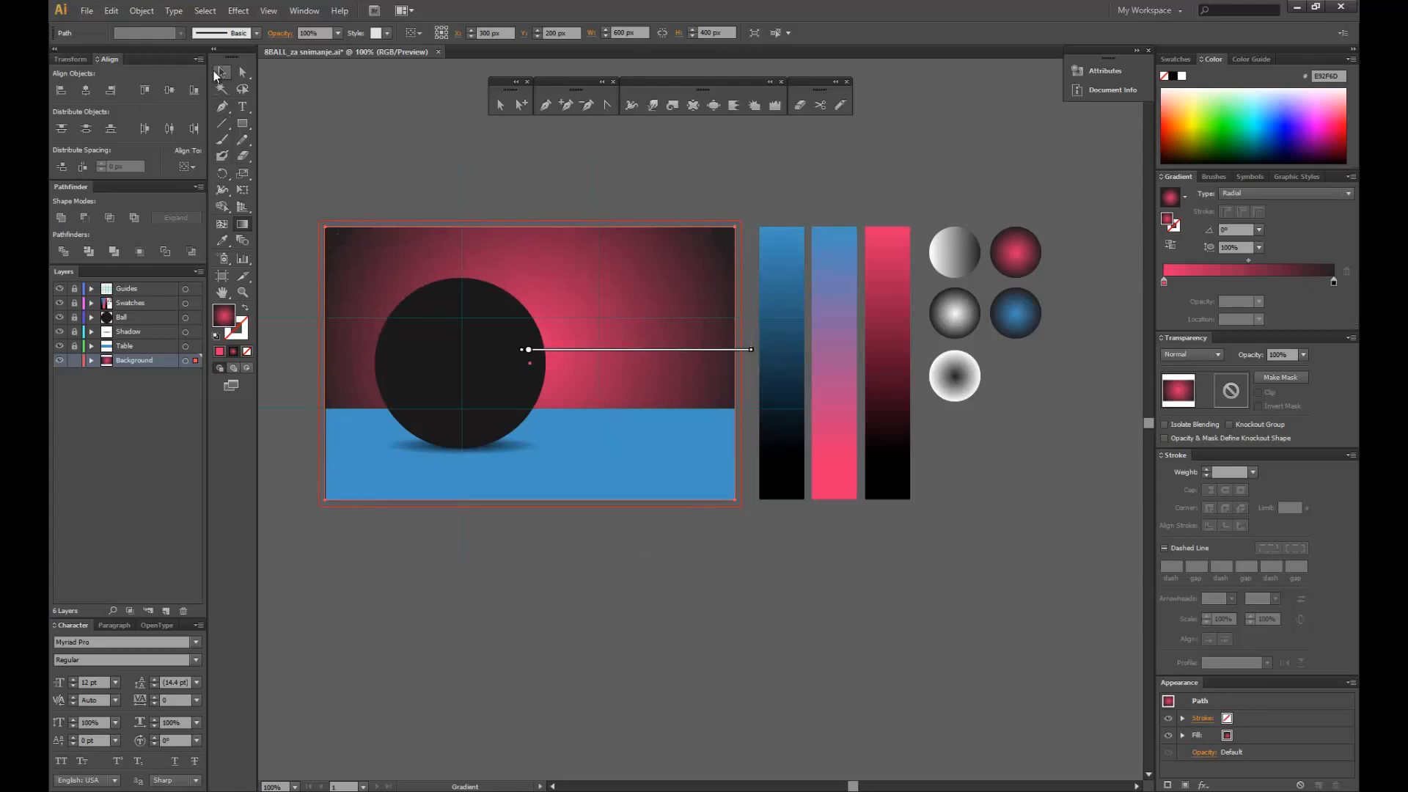
pyautogui.click(217, 75)
pyautogui.click(380, 190)
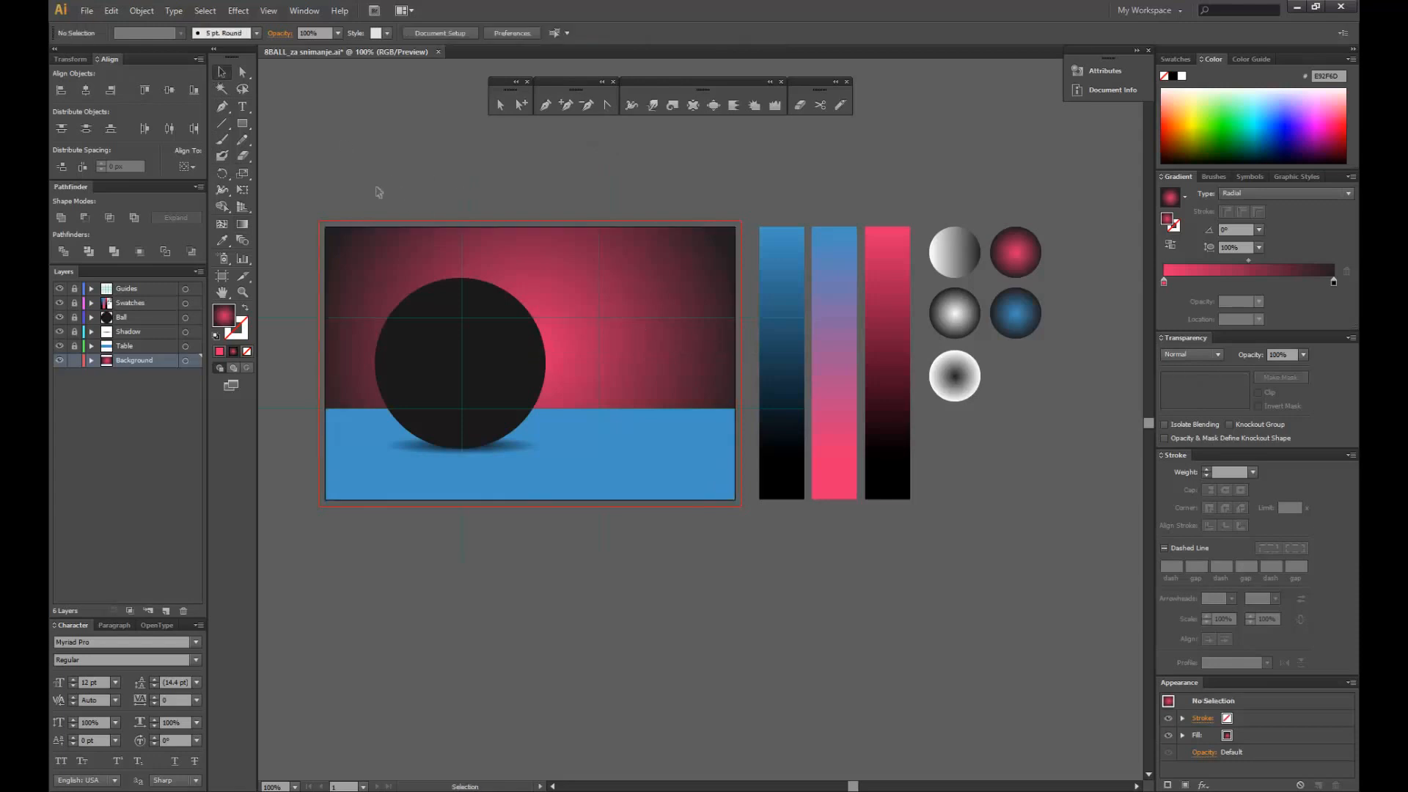
pyautogui.click(75, 361)
# - Unlock the Ball layer and convert the ball into a gradient mesh with 3 rows, 3 columns and flat appearance
pyautogui.click(75, 318)
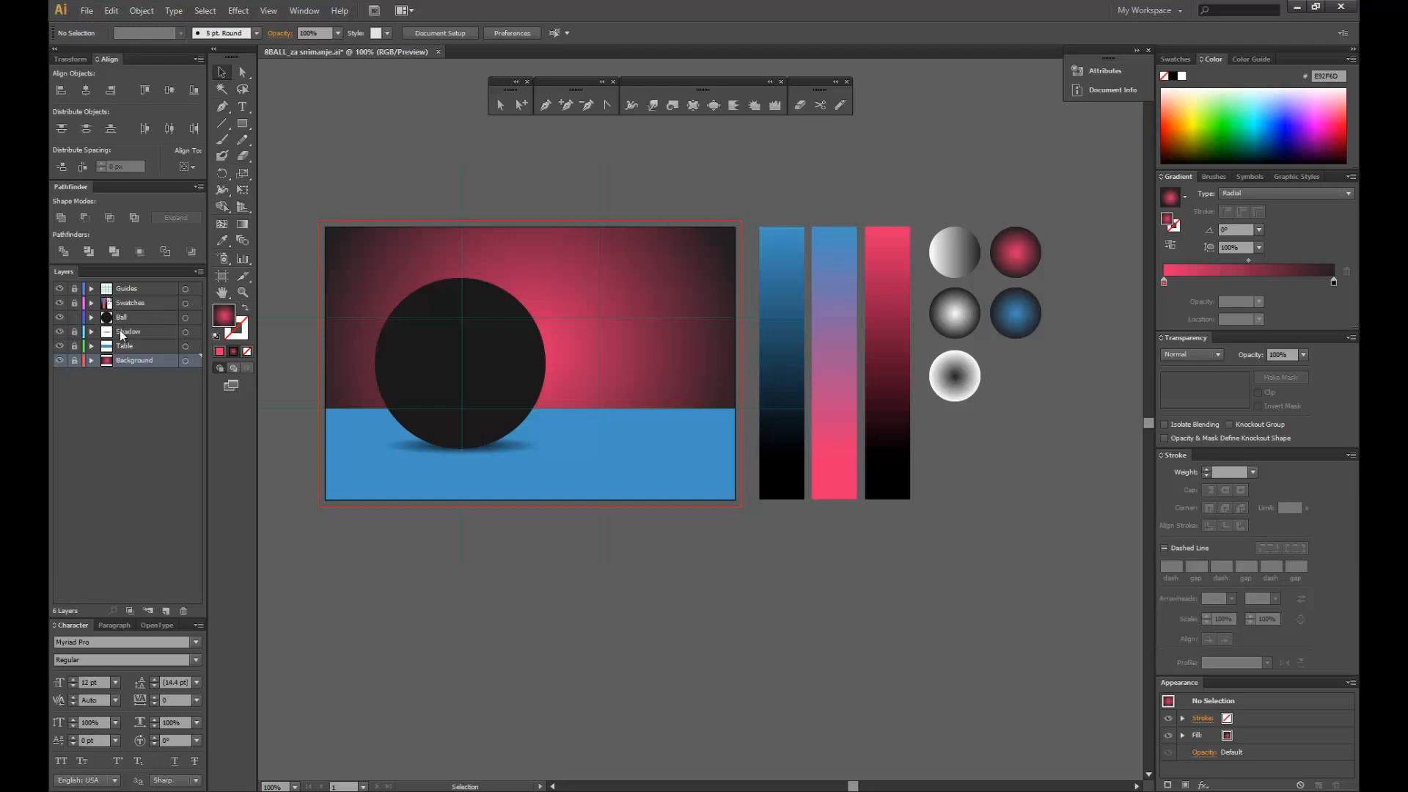
pyautogui.click(430, 389)
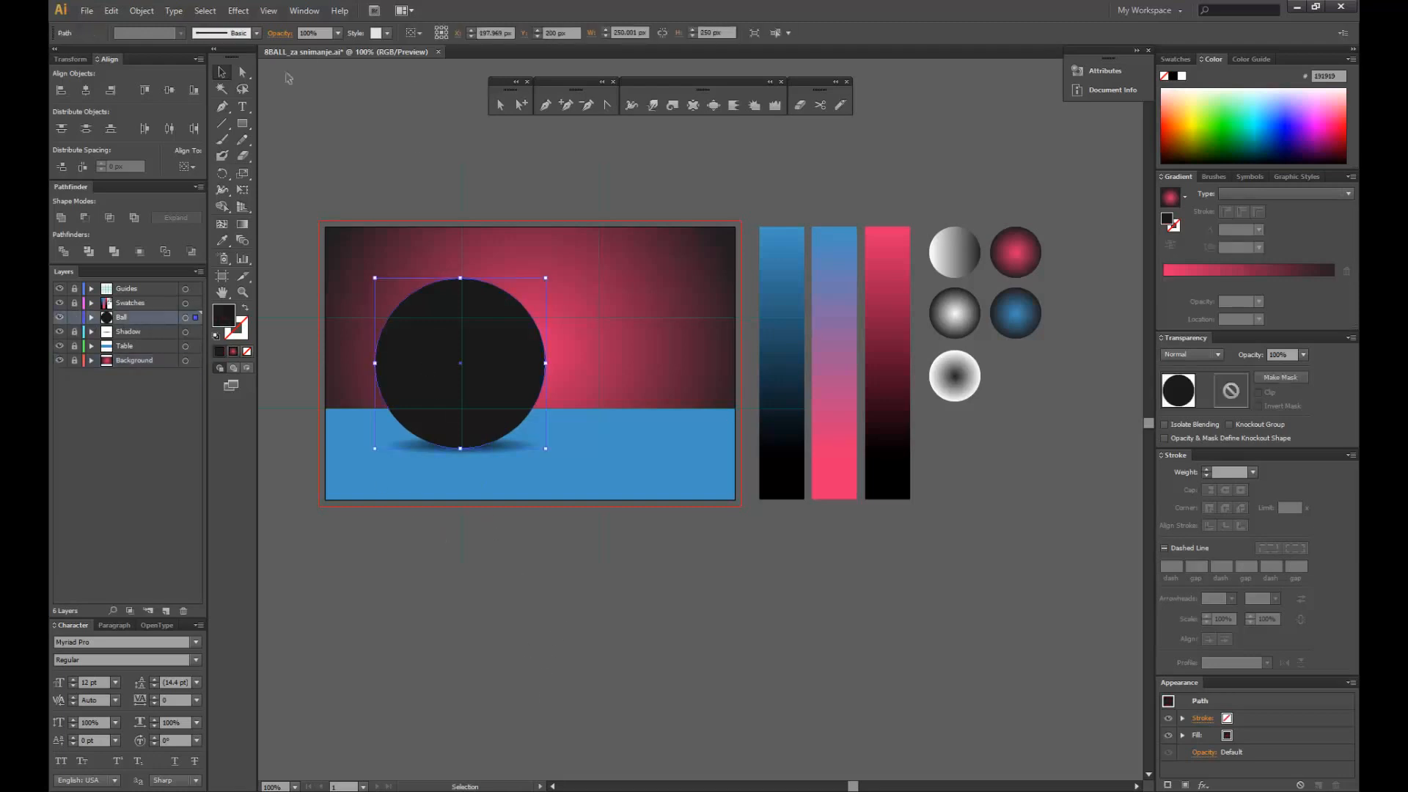
pyautogui.click(142, 10)
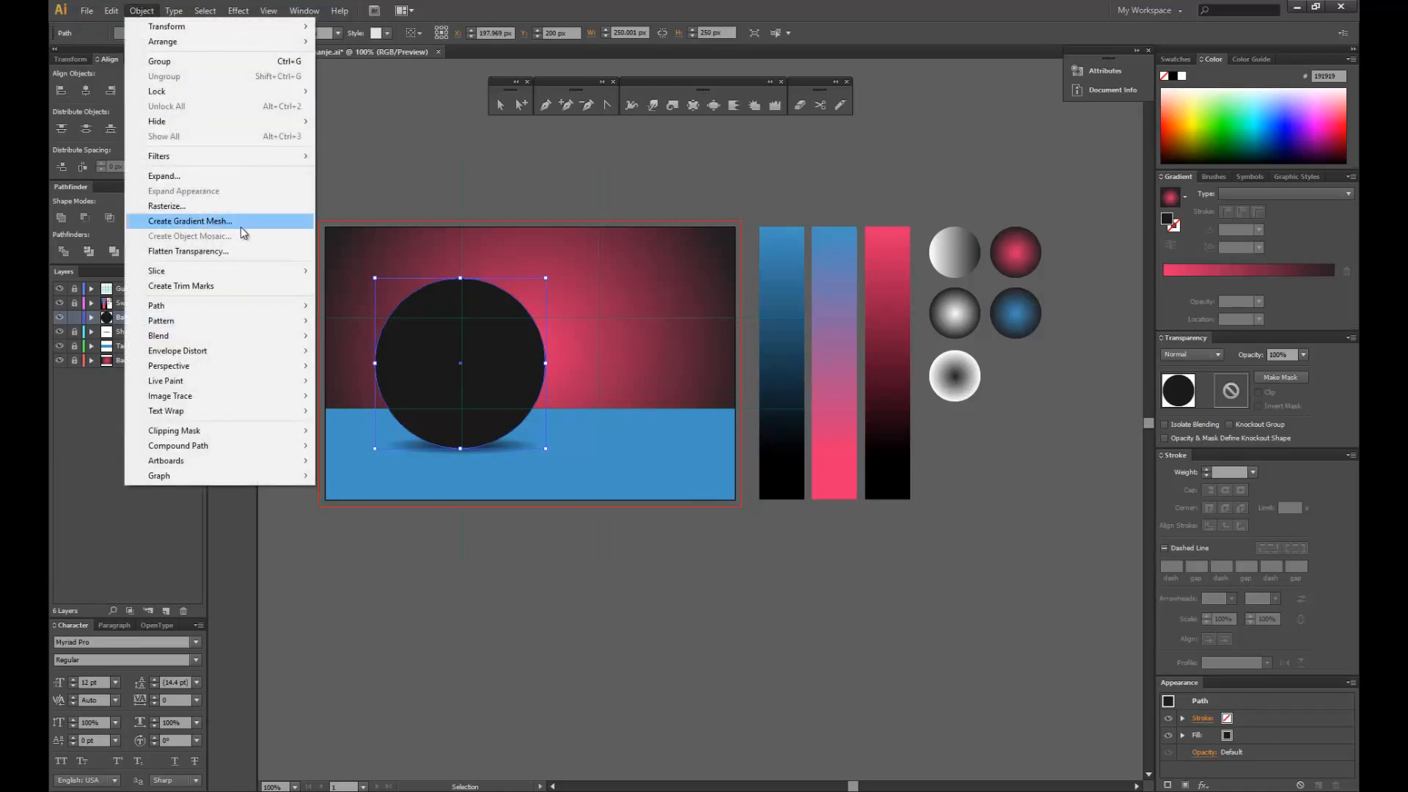
pyautogui.click(241, 224)
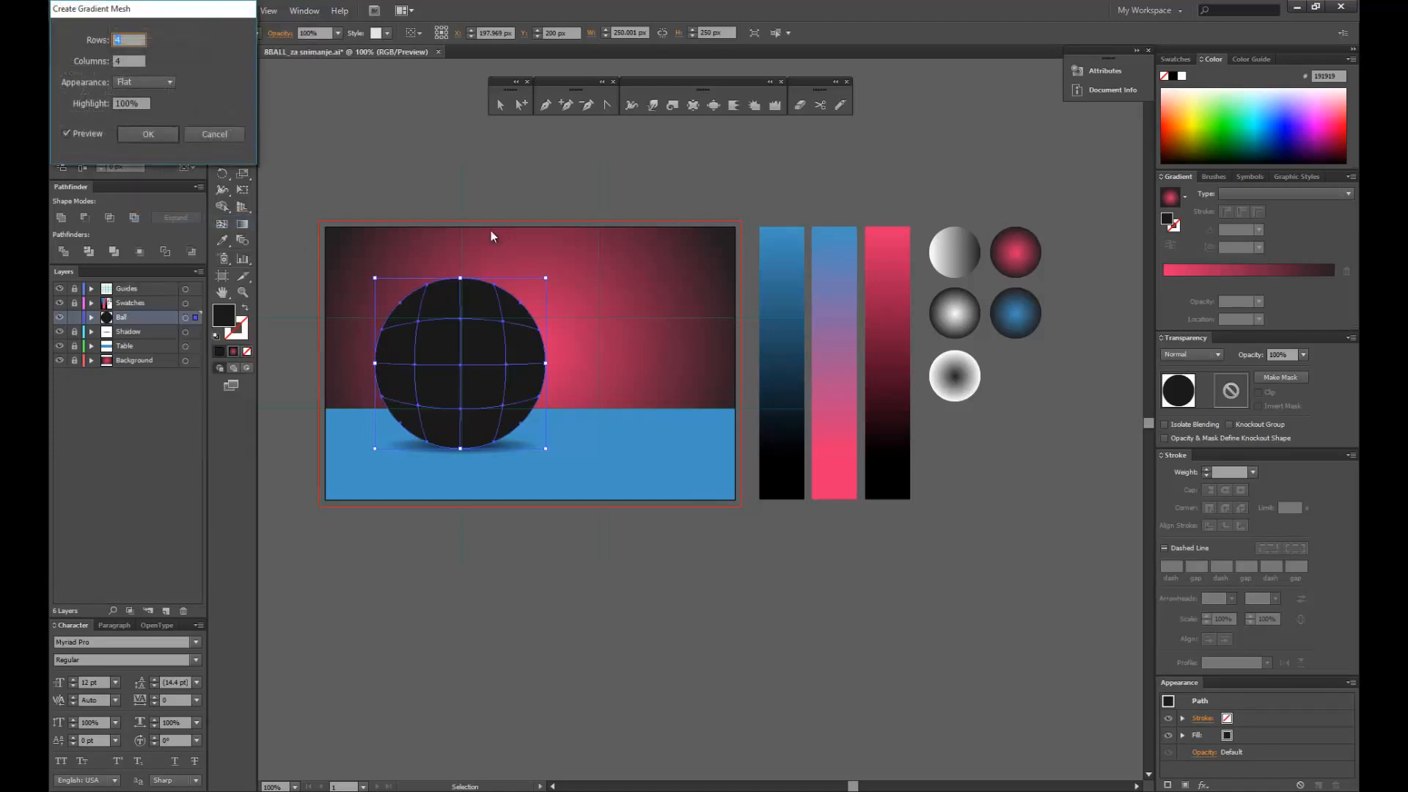
pyautogui.moveTo(160, 7); pyautogui.dragTo(715, 332)
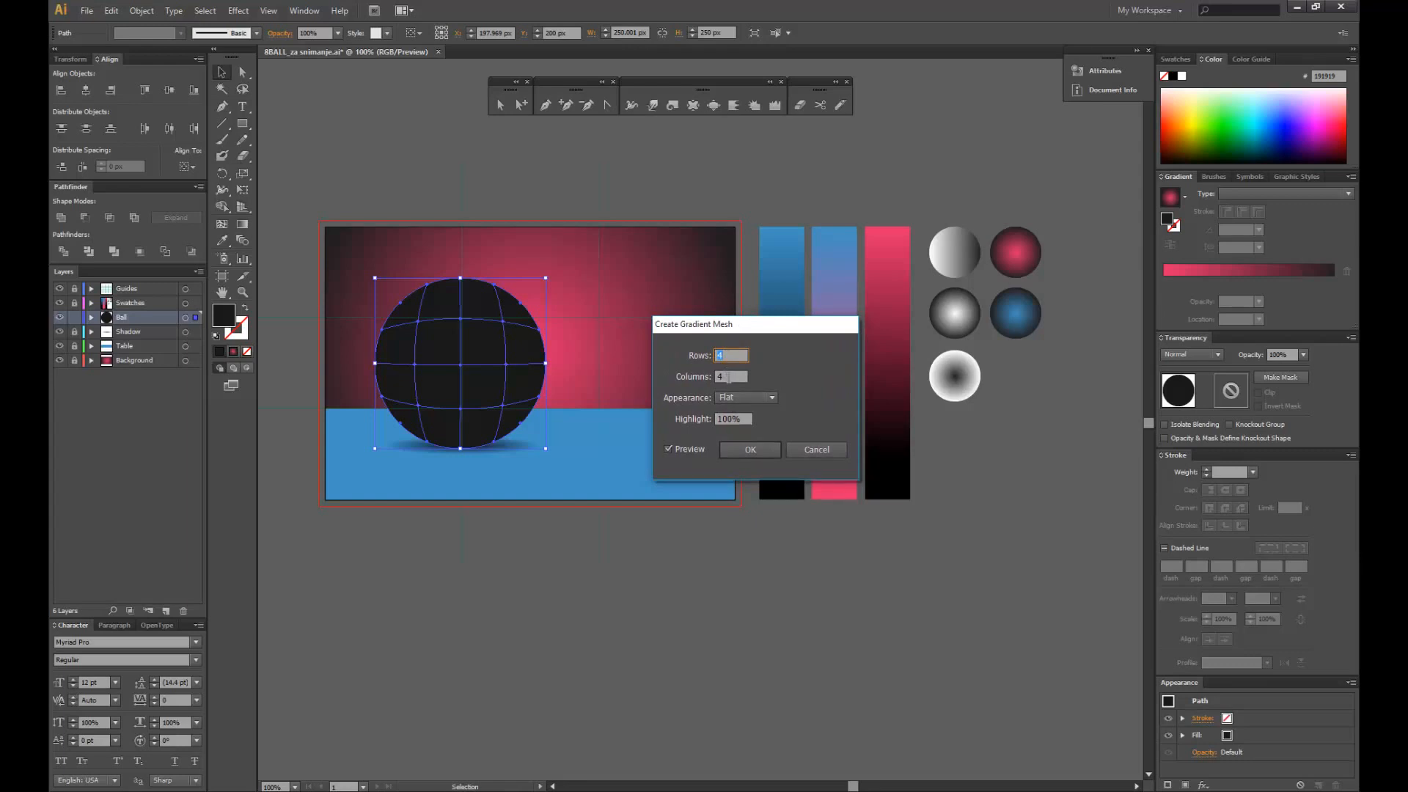
pyautogui.write('3')
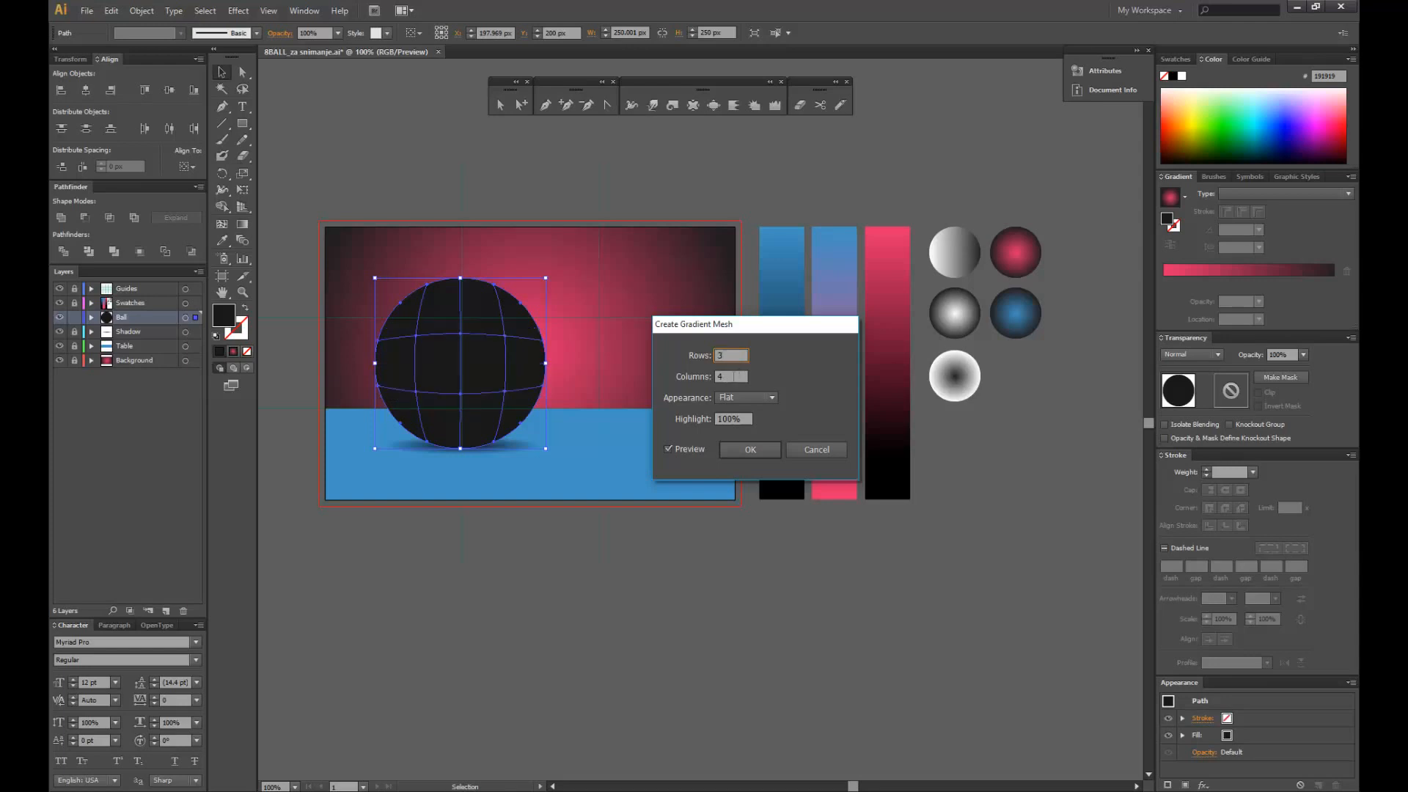
pyautogui.press('Tab')
pyautogui.write('3')
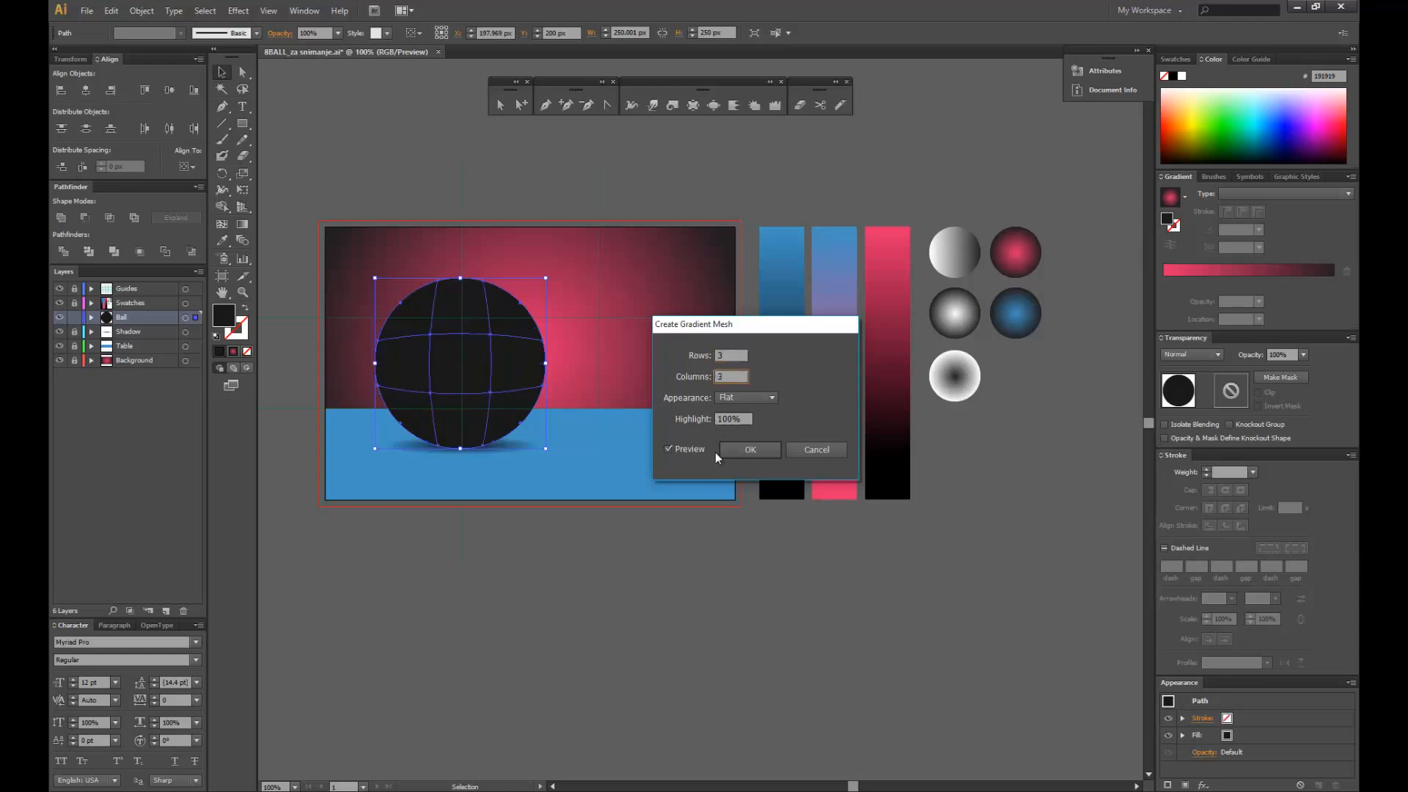
pyautogui.moveTo(724, 343); pyautogui.dragTo(743, 263)
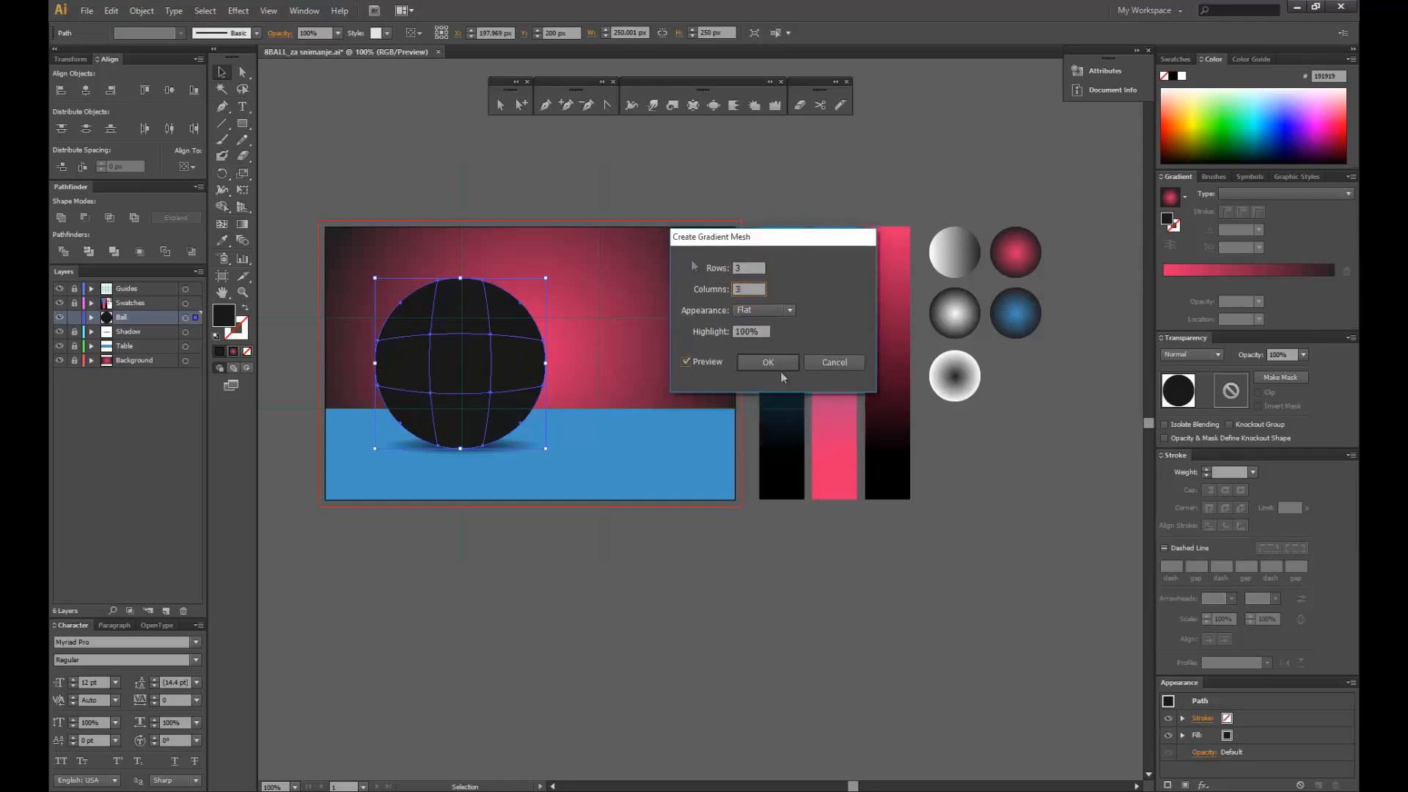
pyautogui.click(777, 367)
pyautogui.click(243, 72)
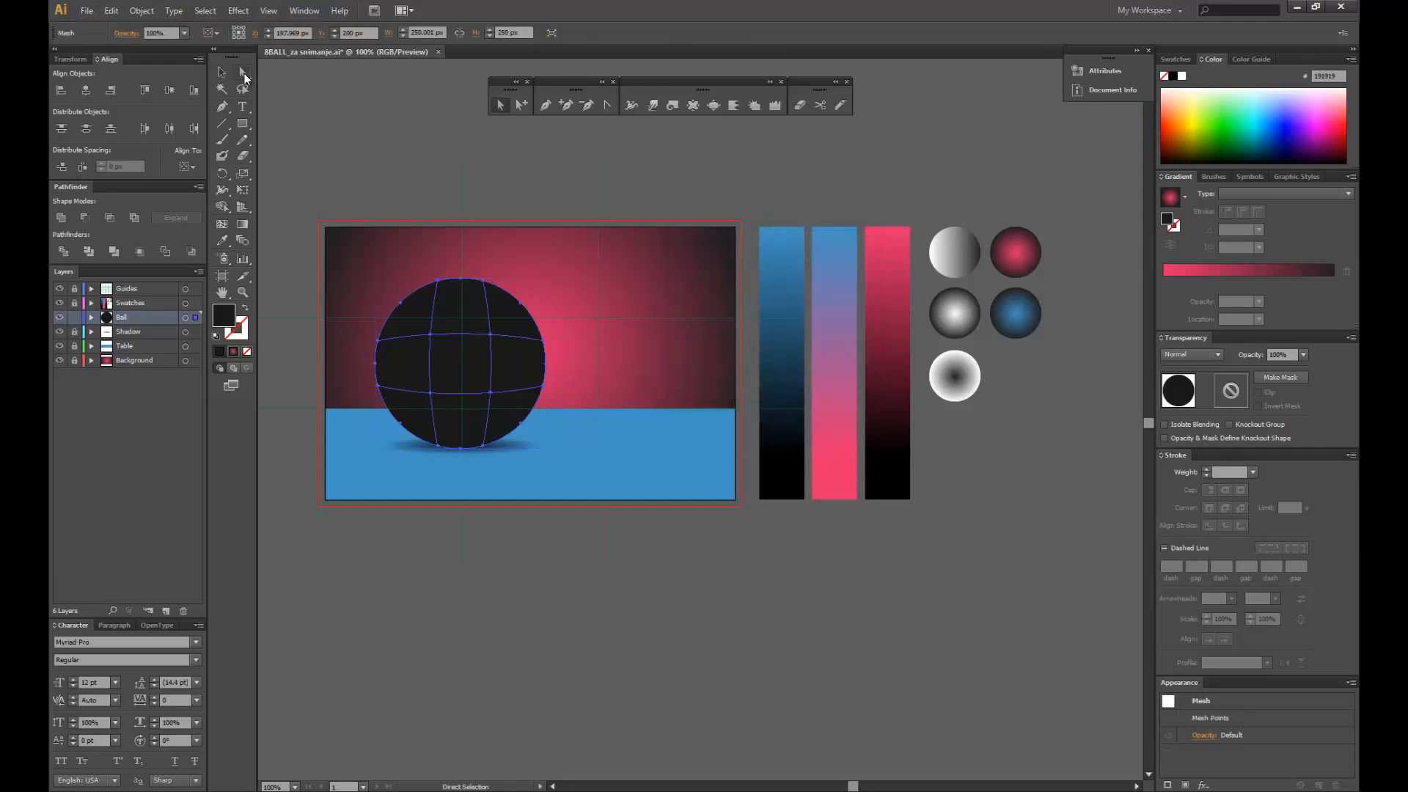
# - Colour the ball's lower-right inner mesh point dark blue, sampled with the Eyedropper just below the middle of the blue-to-black gradient bar
pyautogui.click(357, 148)
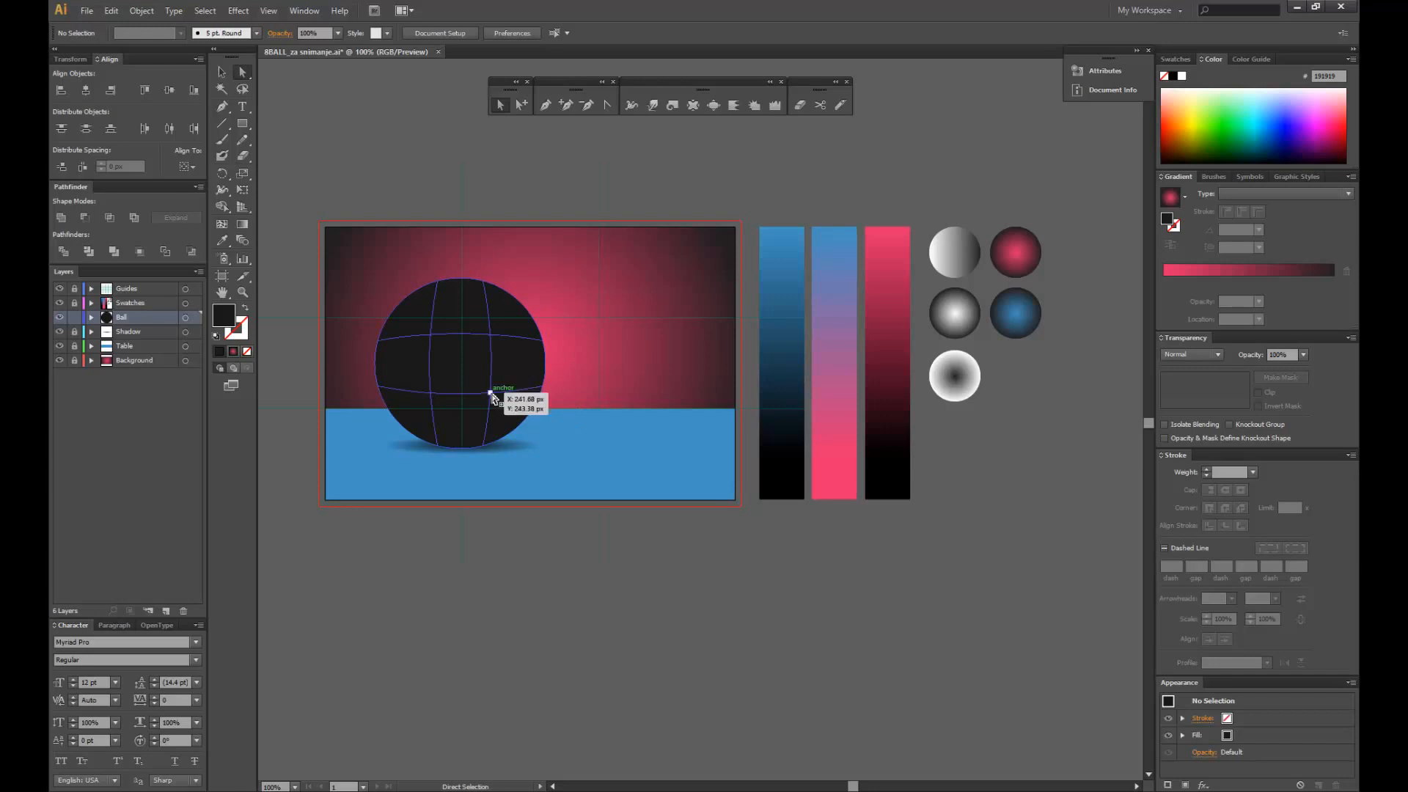
pyautogui.click(491, 394)
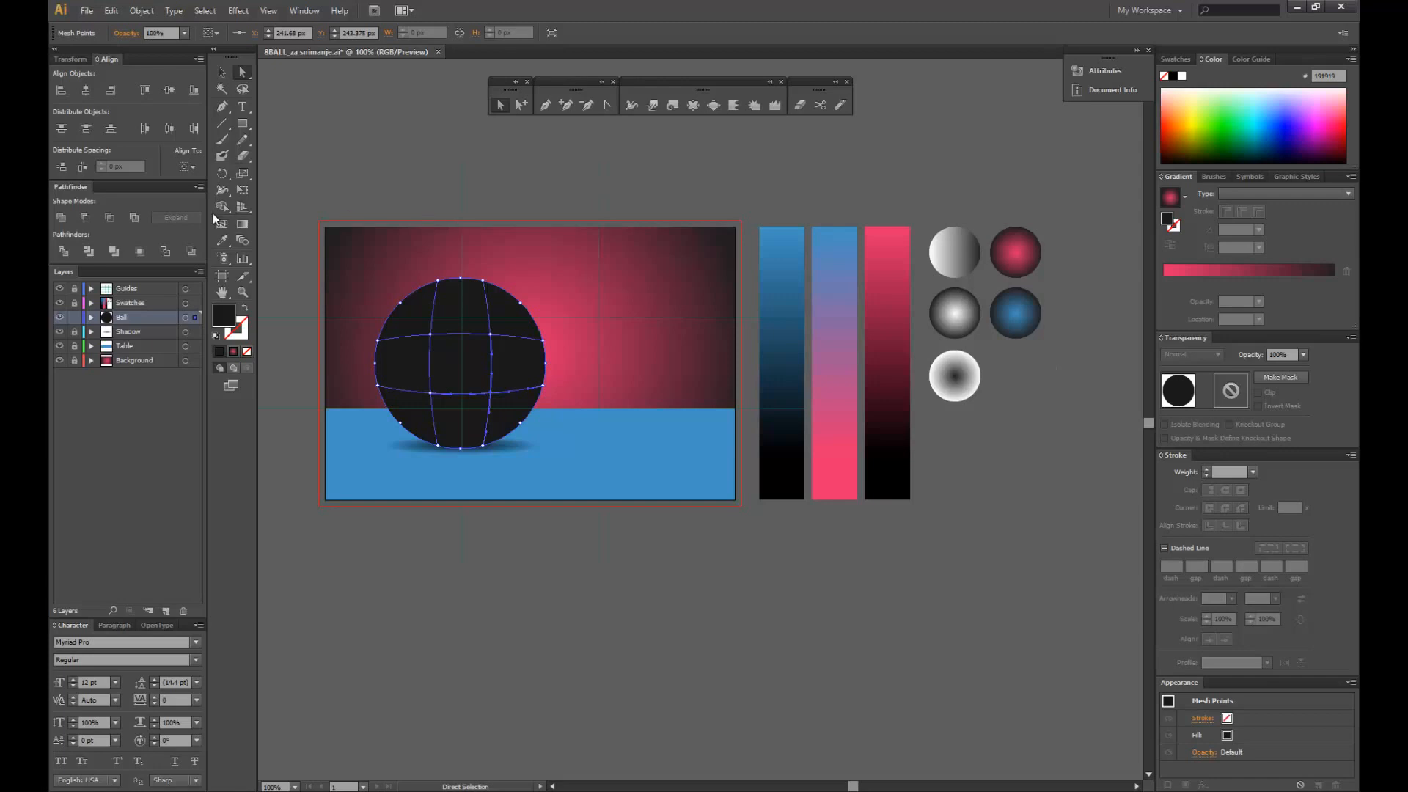
pyautogui.click(218, 239)
pyautogui.click(564, 451)
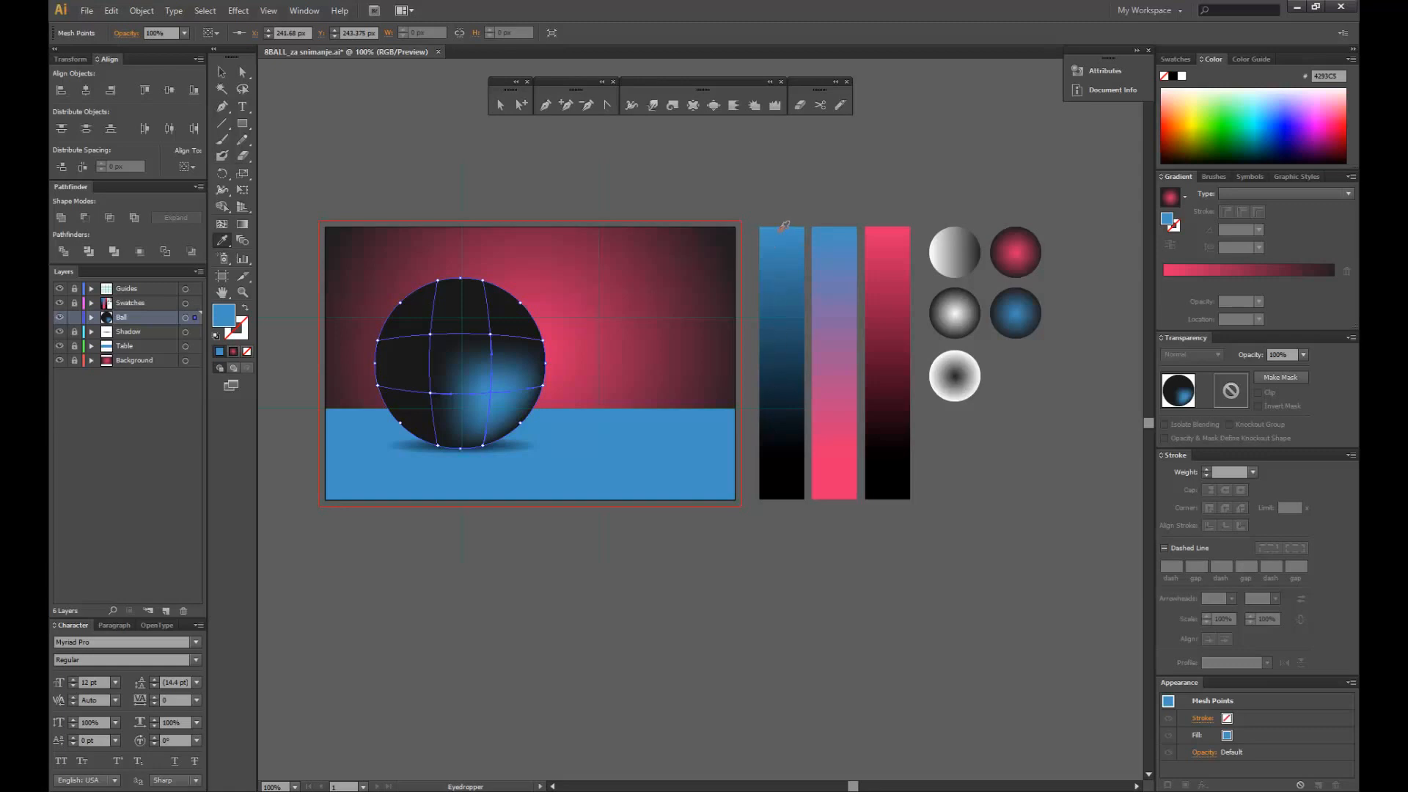
pyautogui.click(780, 423)
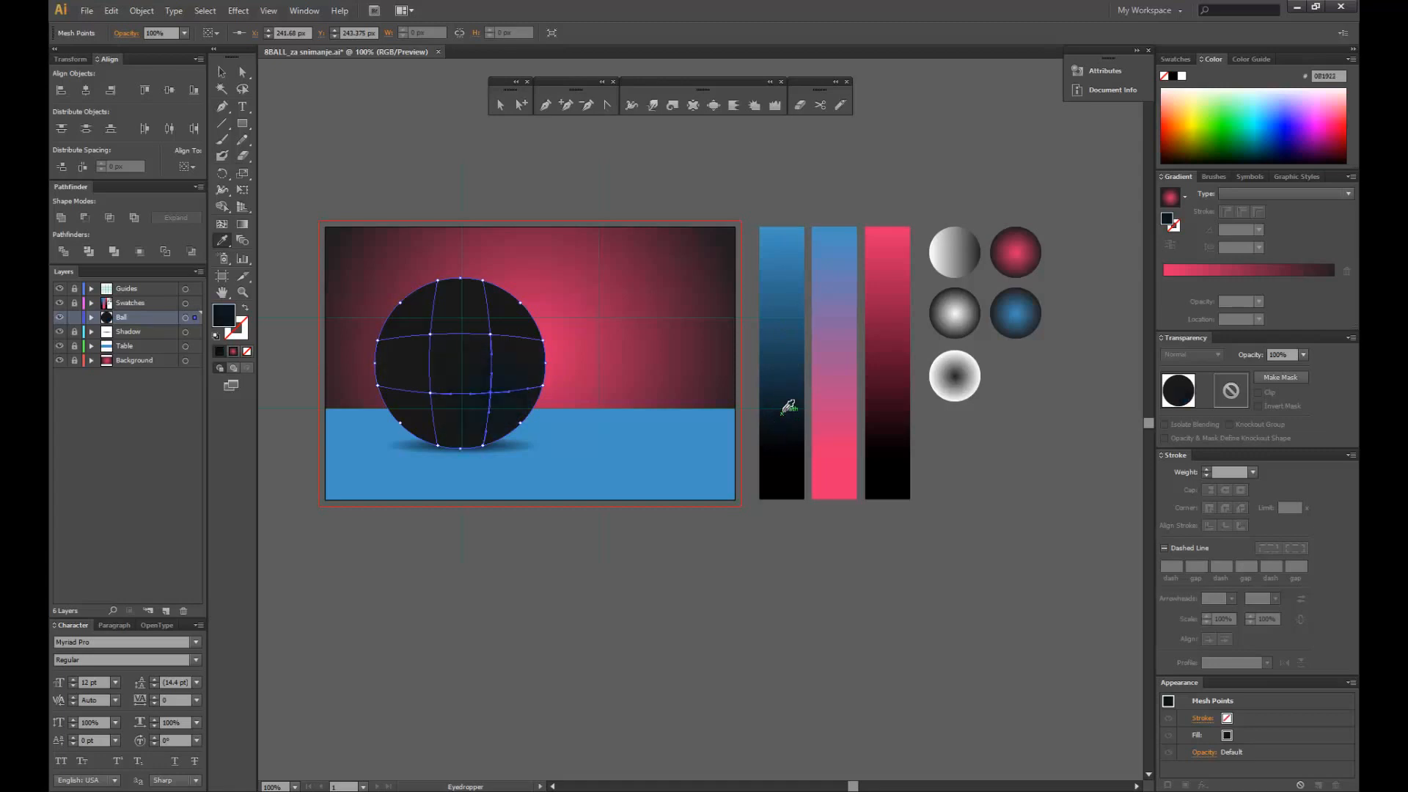
pyautogui.click(786, 390)
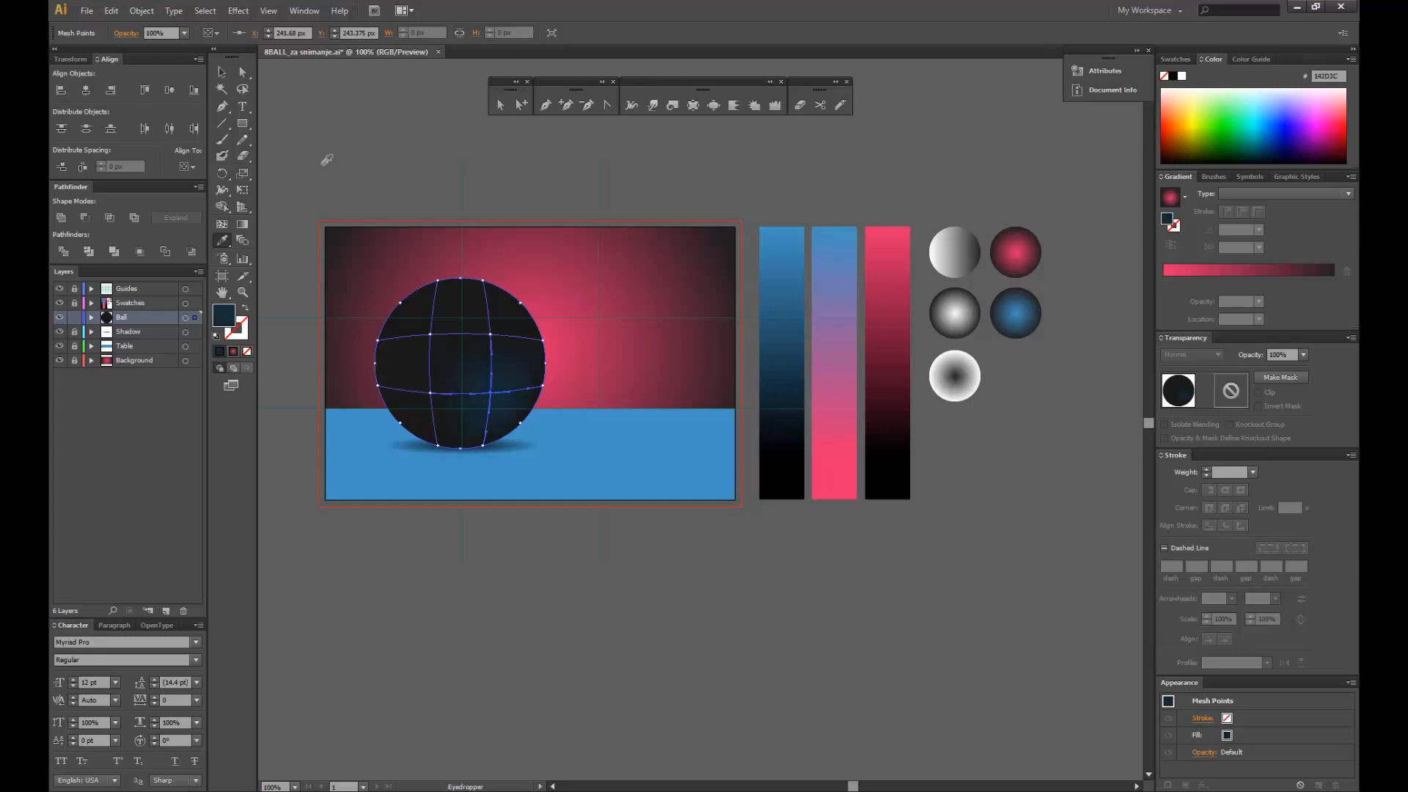
pyautogui.click(221, 76)
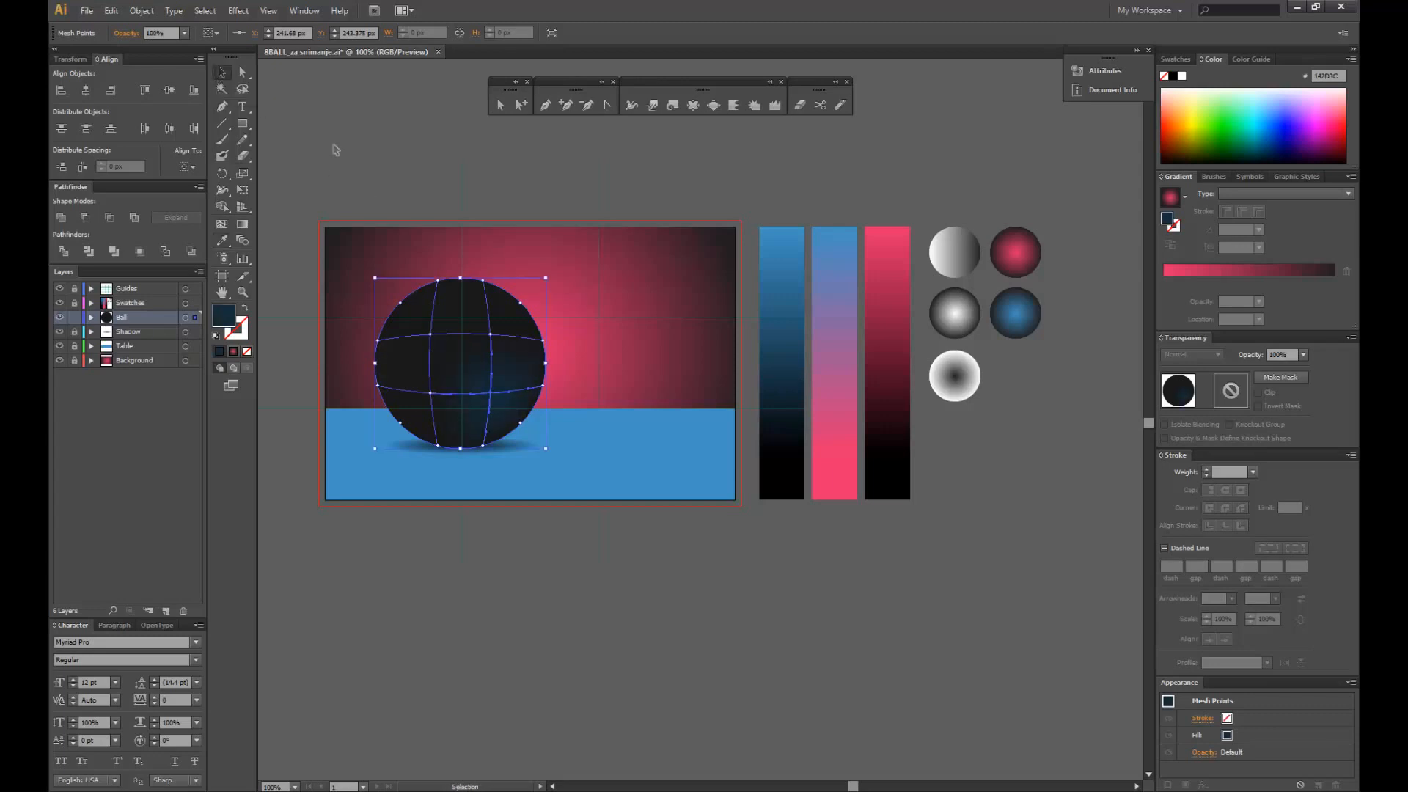
pyautogui.click(337, 149)
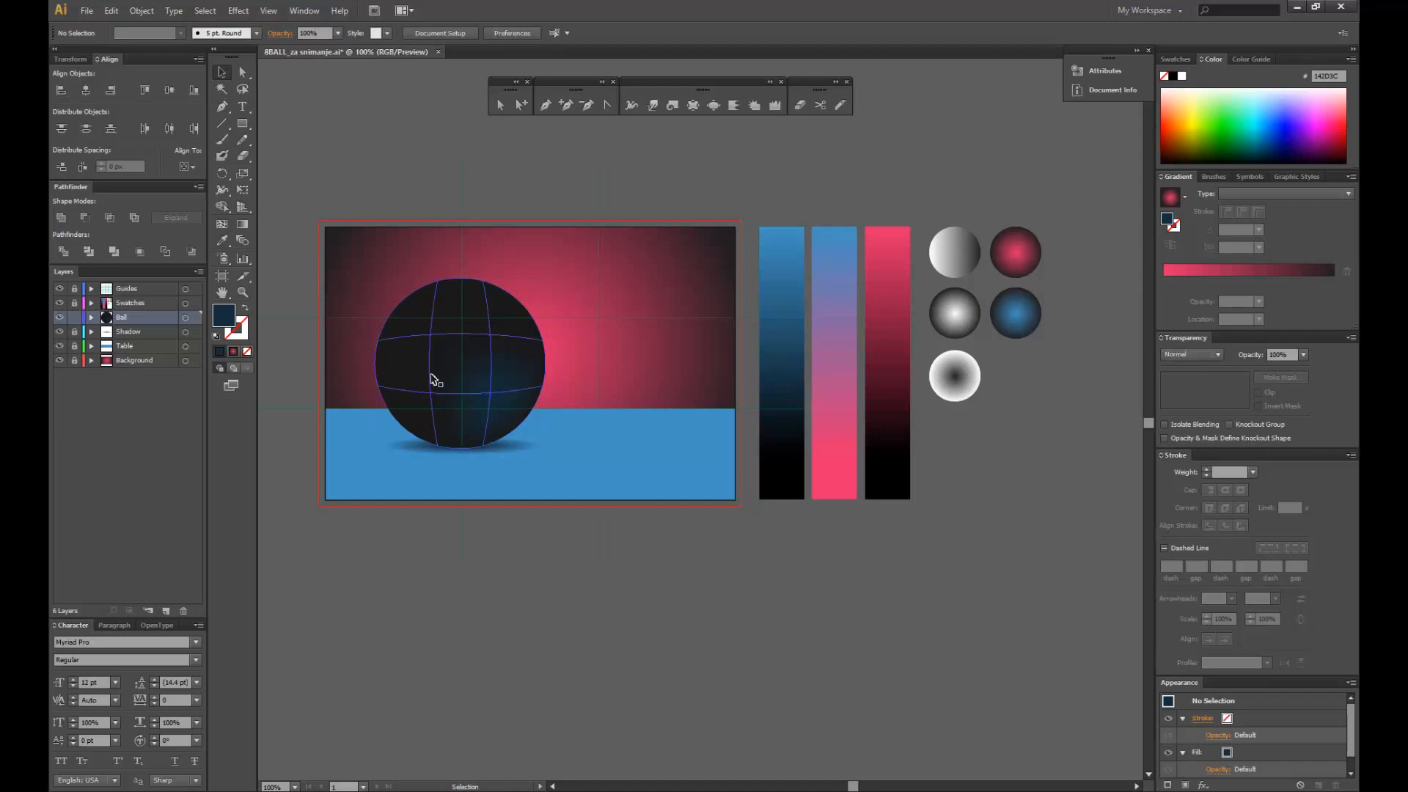
# - Colour the ball's upper-left inner mesh point dark red, sampled with the Eyedropper just below the middle of the pink-to-black gradient bar
pyautogui.press('a')
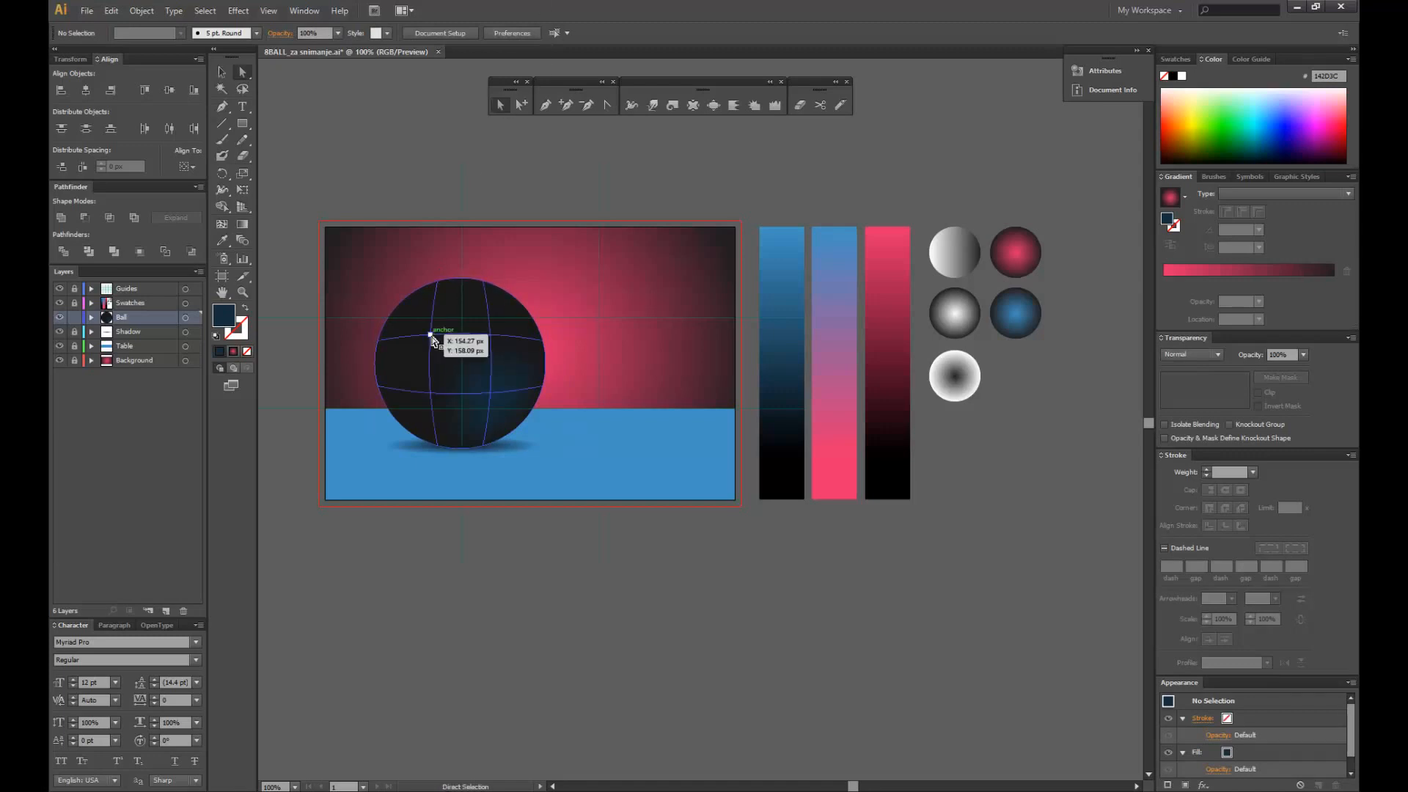
pyautogui.click(431, 340)
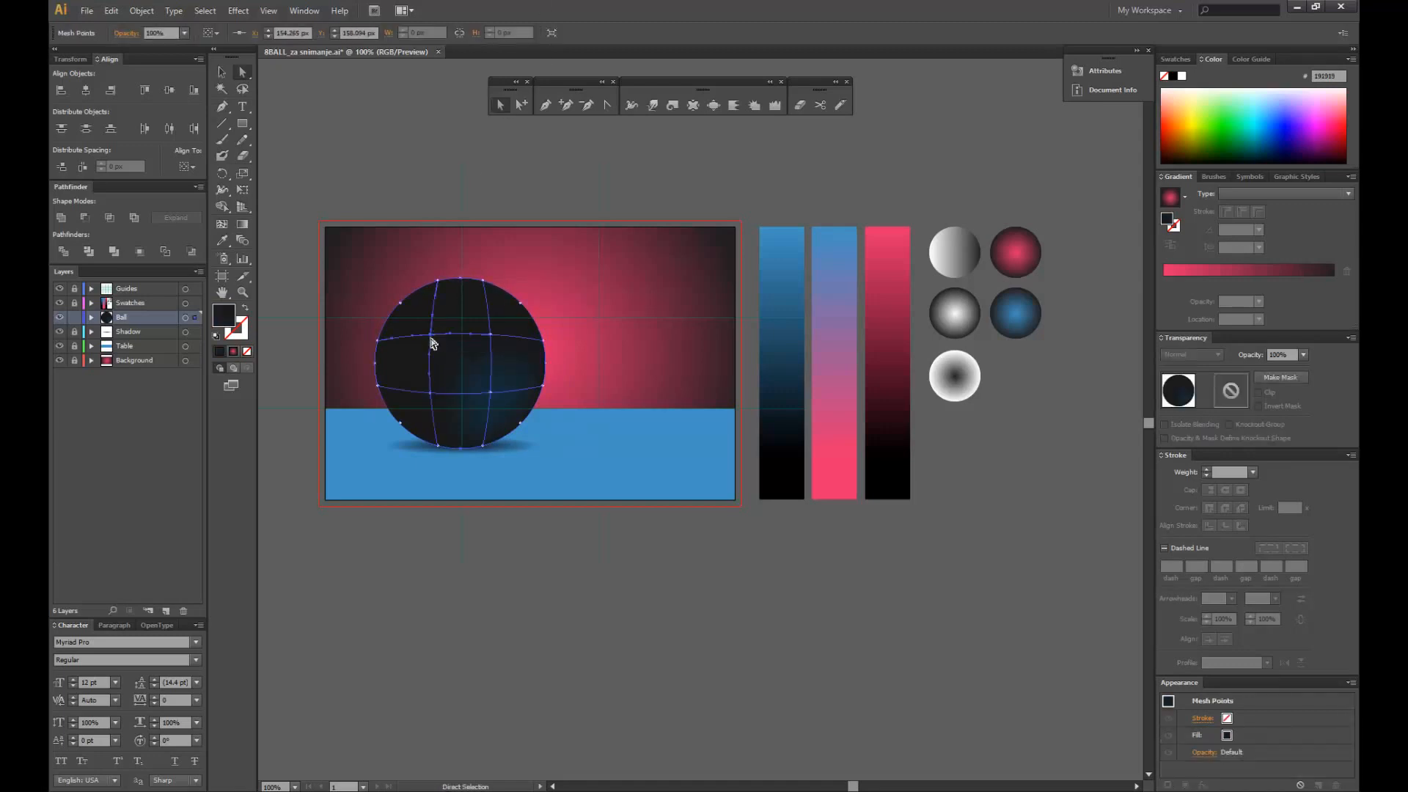
pyautogui.click(223, 242)
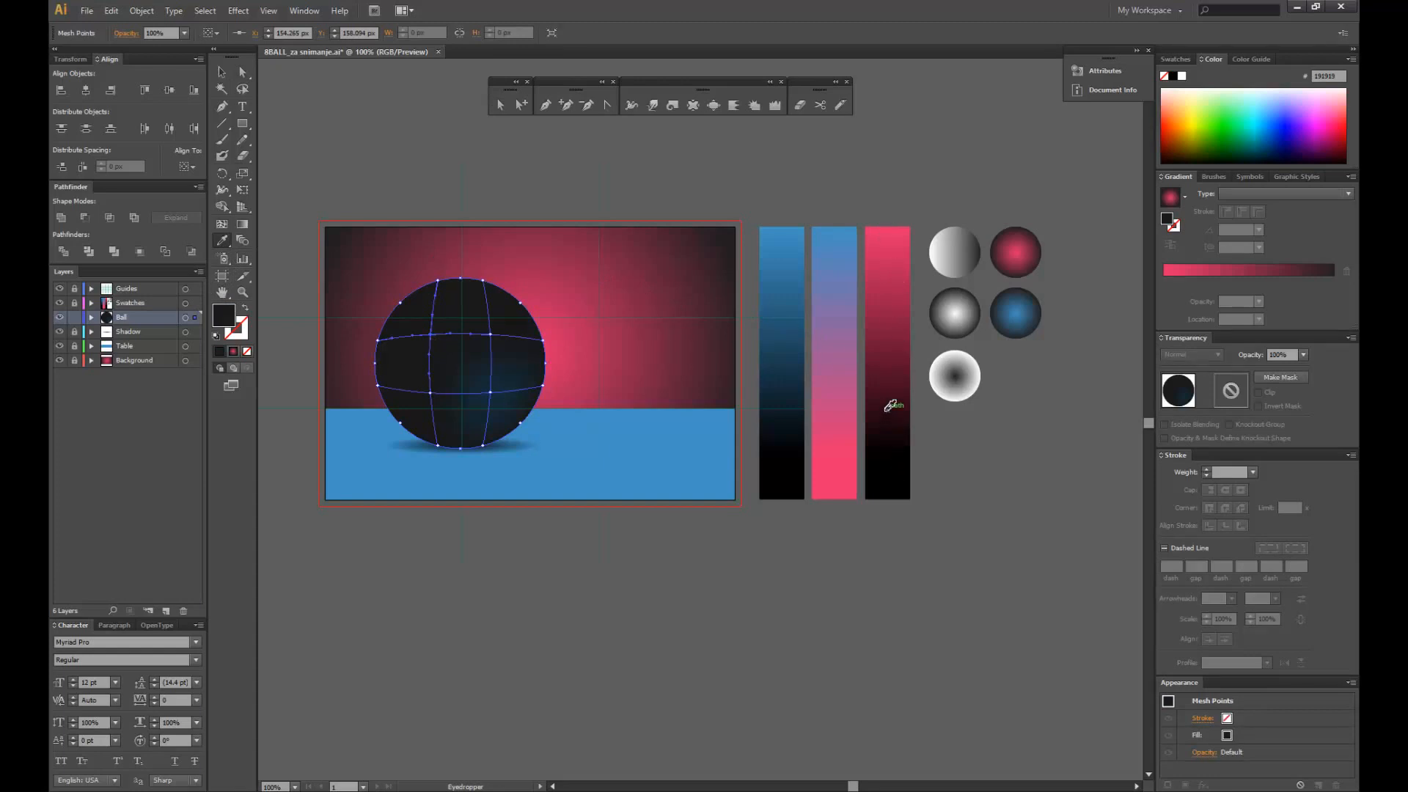
pyautogui.click(888, 350)
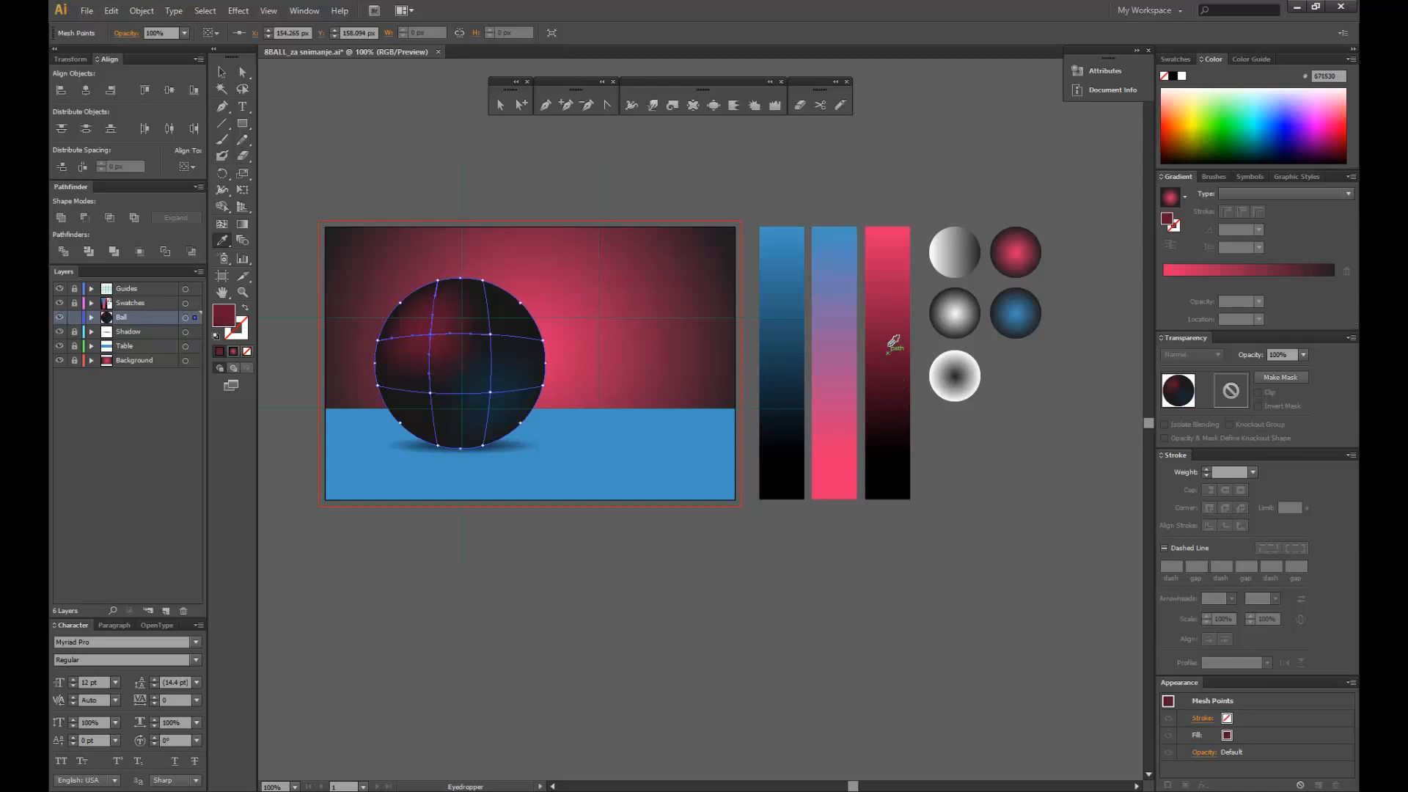
pyautogui.click(891, 307)
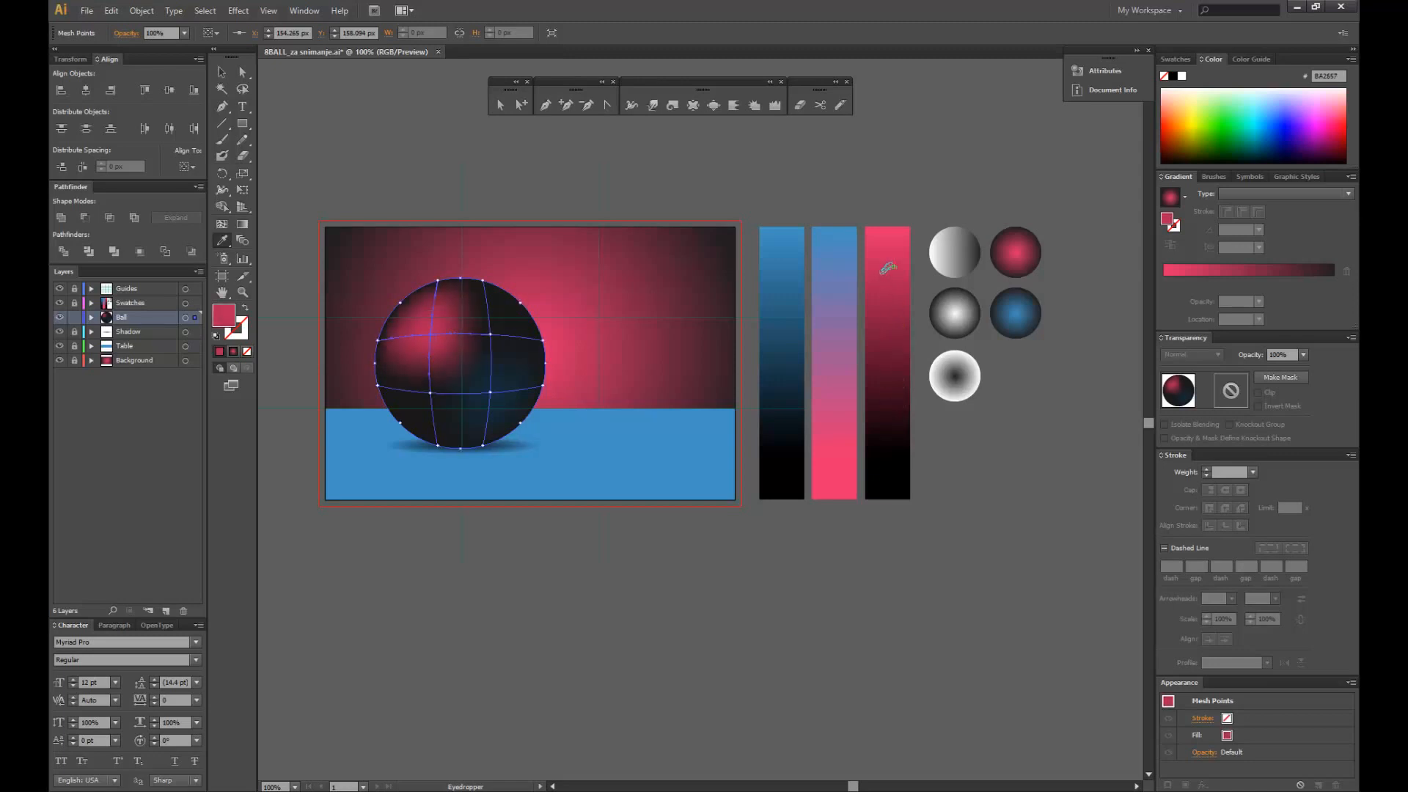
pyautogui.click(888, 421)
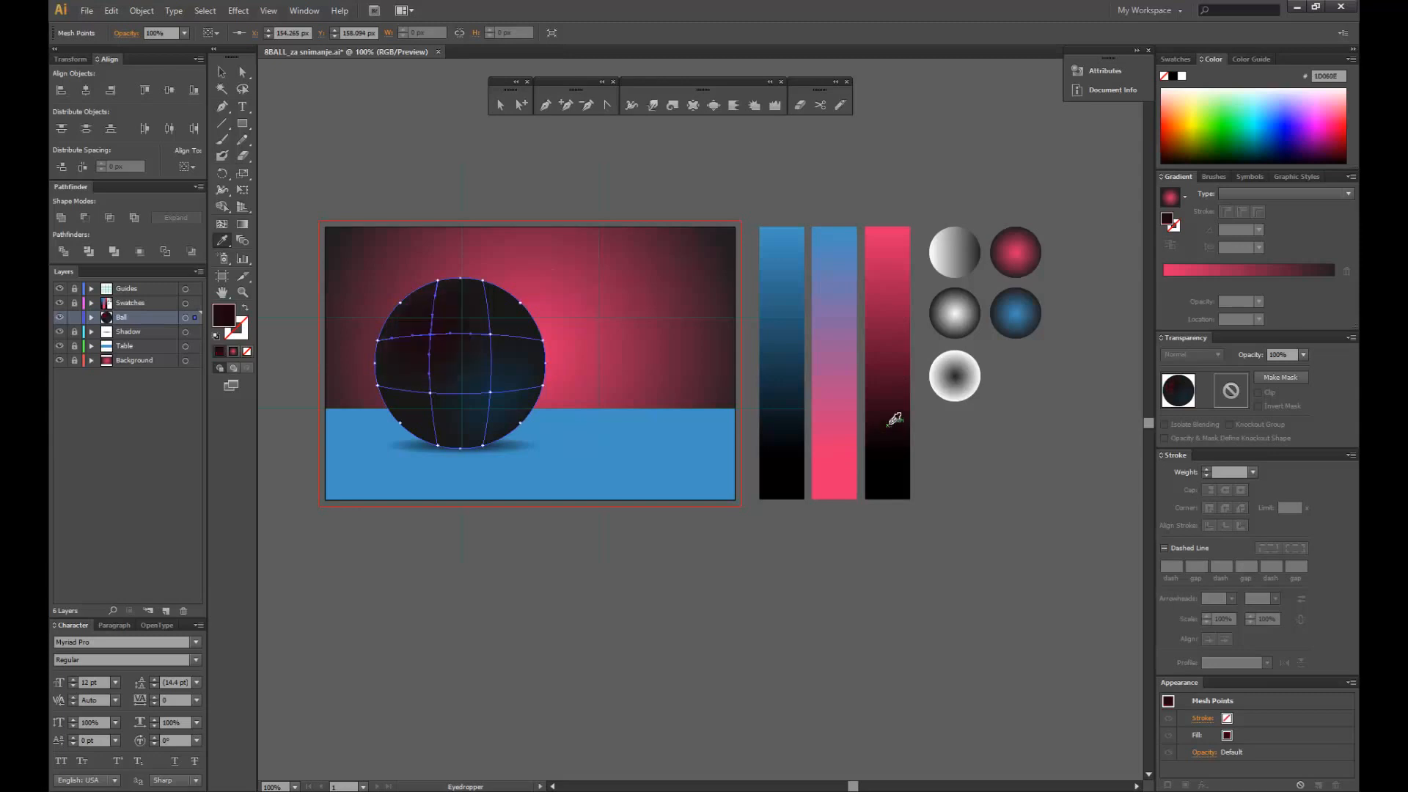
pyautogui.click(884, 383)
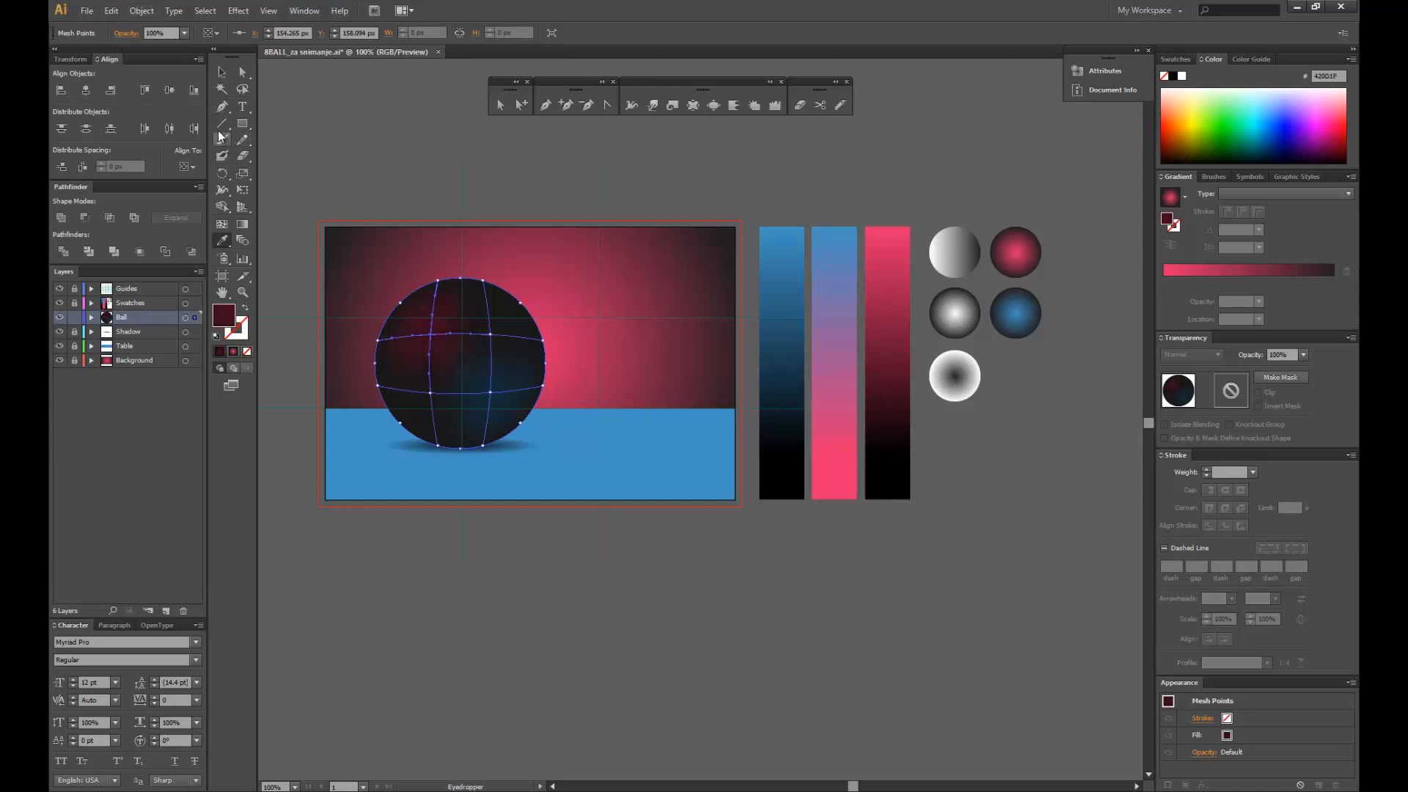
pyautogui.click(220, 72)
pyautogui.click(242, 72)
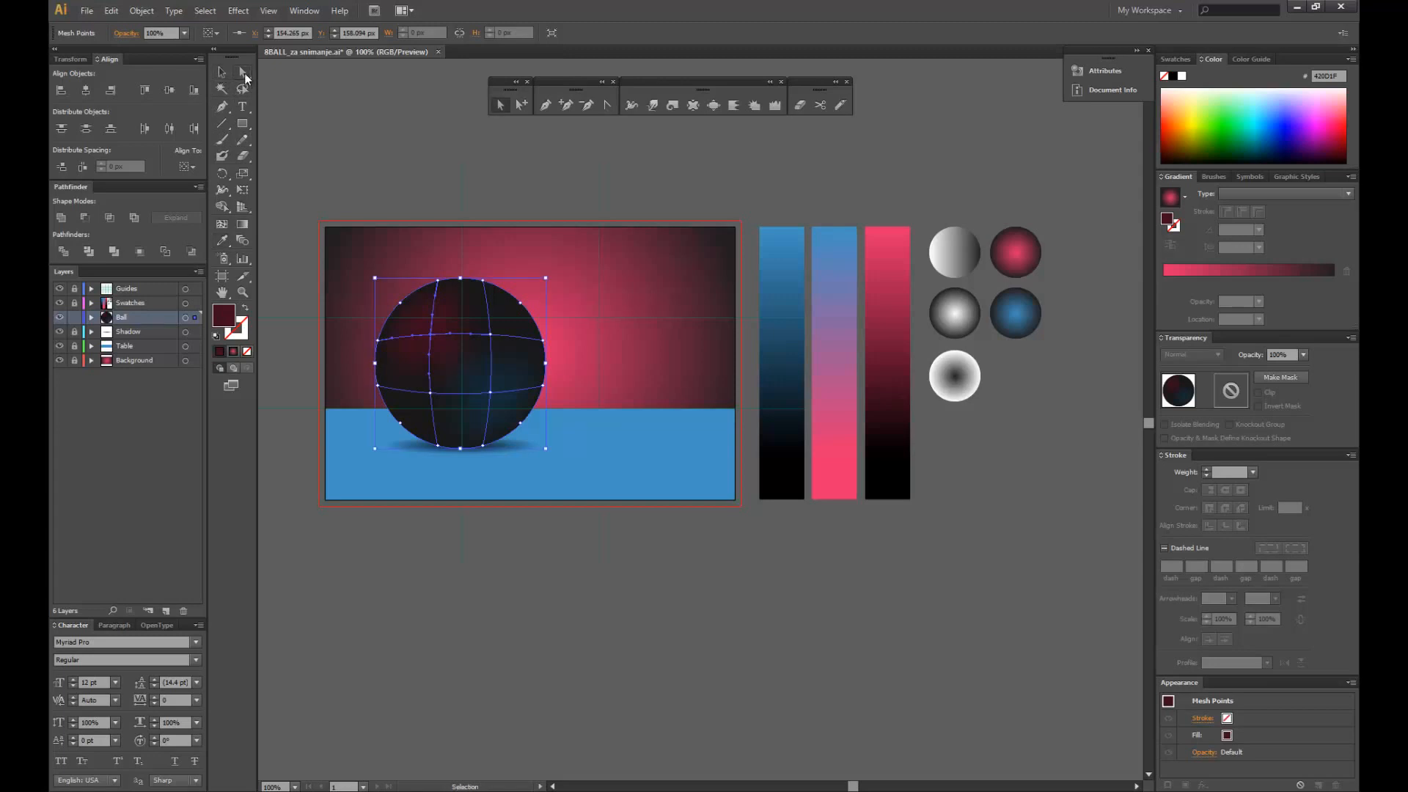
pyautogui.click(316, 121)
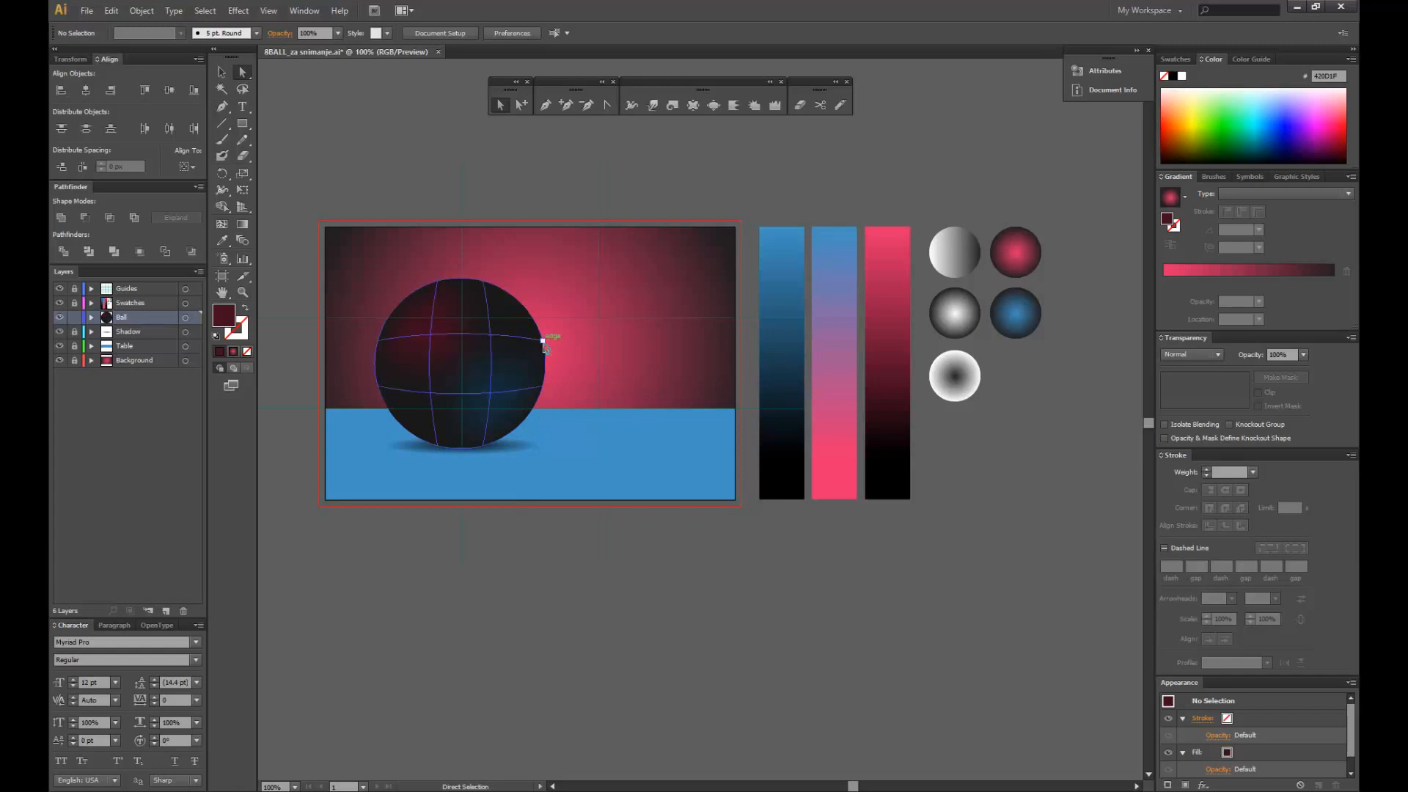
# - Give the upper mesh point on the ball's right edge a dark red sampled from the pink-to-black gradient bar
pyautogui.click(542, 376)
pyautogui.click(219, 246)
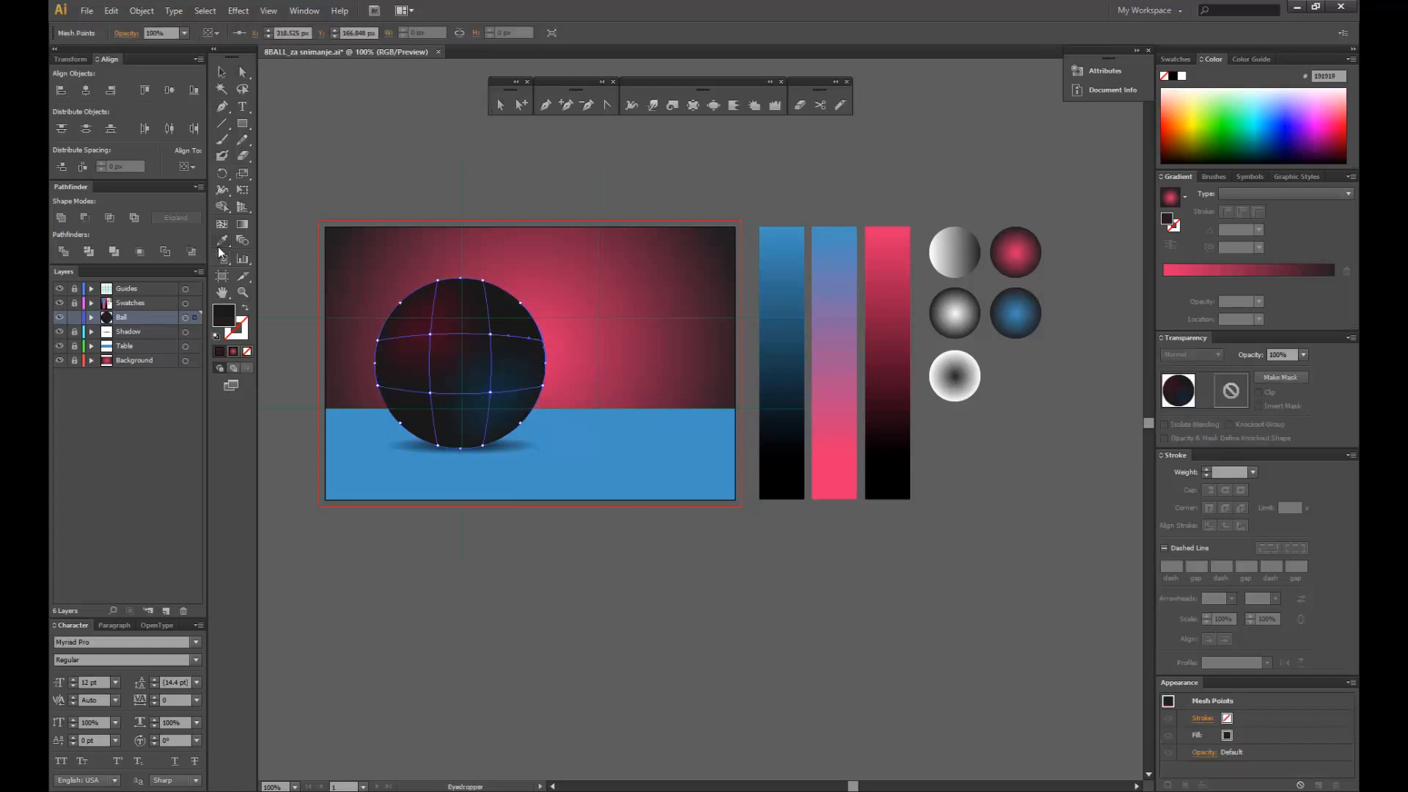
pyautogui.click(889, 382)
pyautogui.click(889, 372)
pyautogui.click(508, 105)
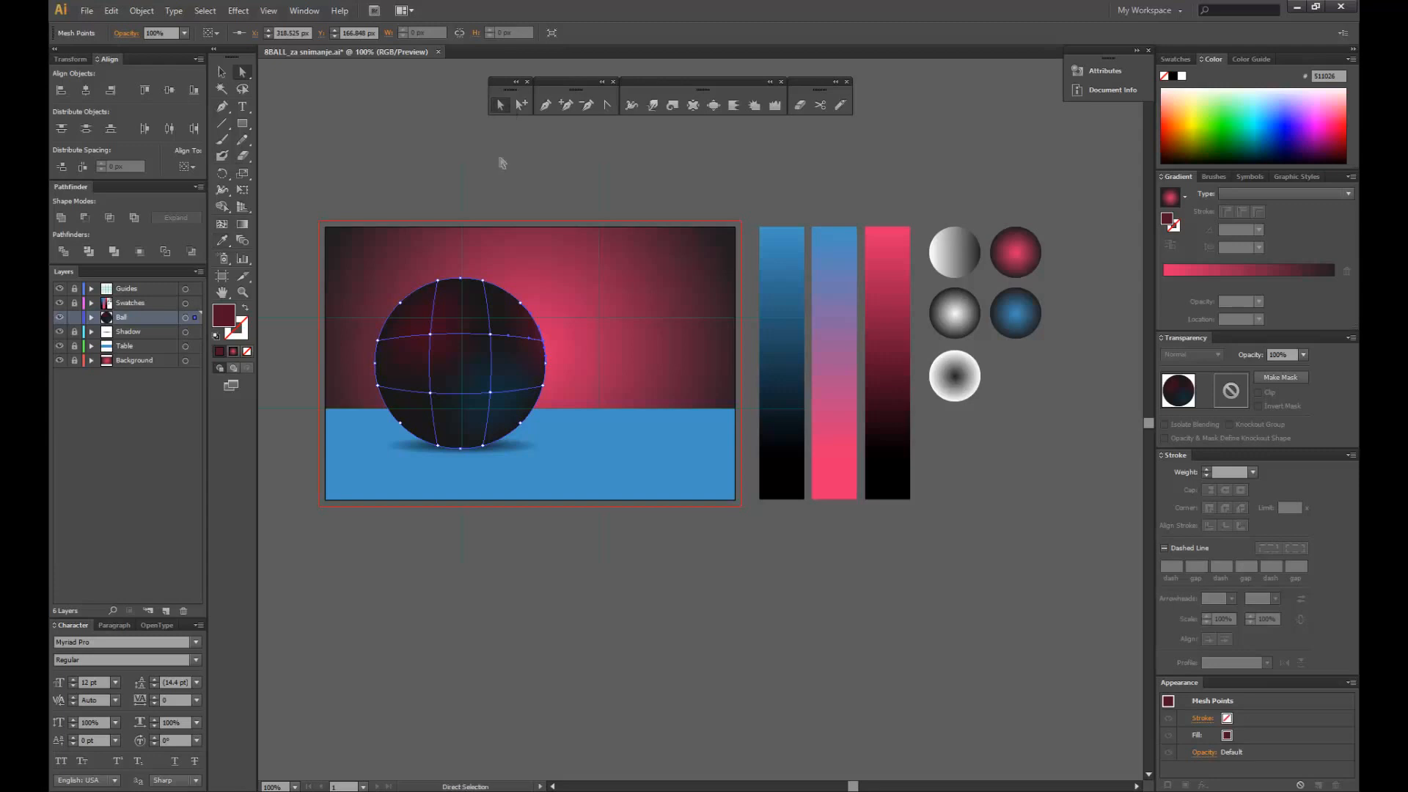
pyautogui.click(500, 159)
# - Select the mesh points along the ball's top edge and apply a near-black red from the lower part of the pink-to-black bar
pyautogui.click(482, 280)
pyautogui.click(463, 282)
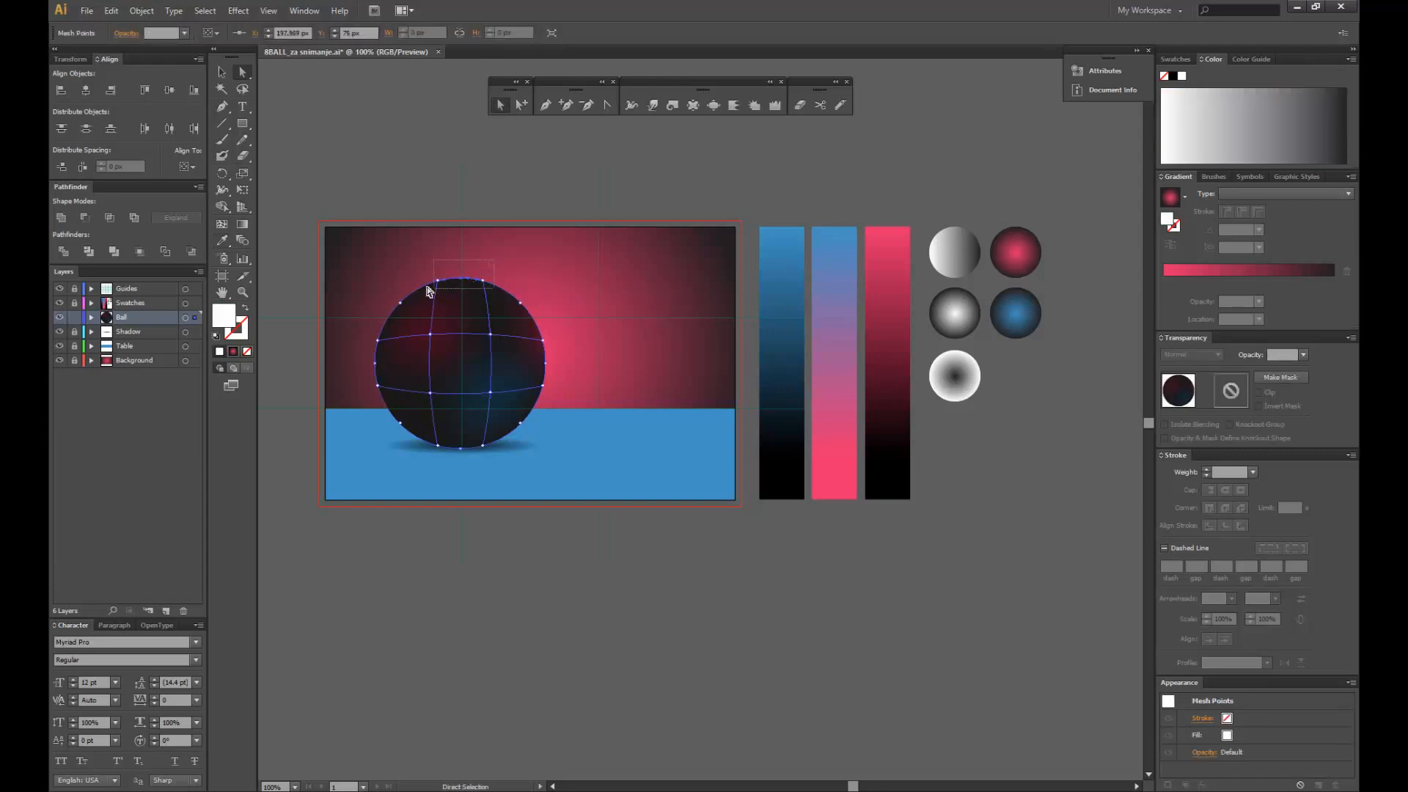
pyautogui.click(430, 295)
pyautogui.click(544, 254)
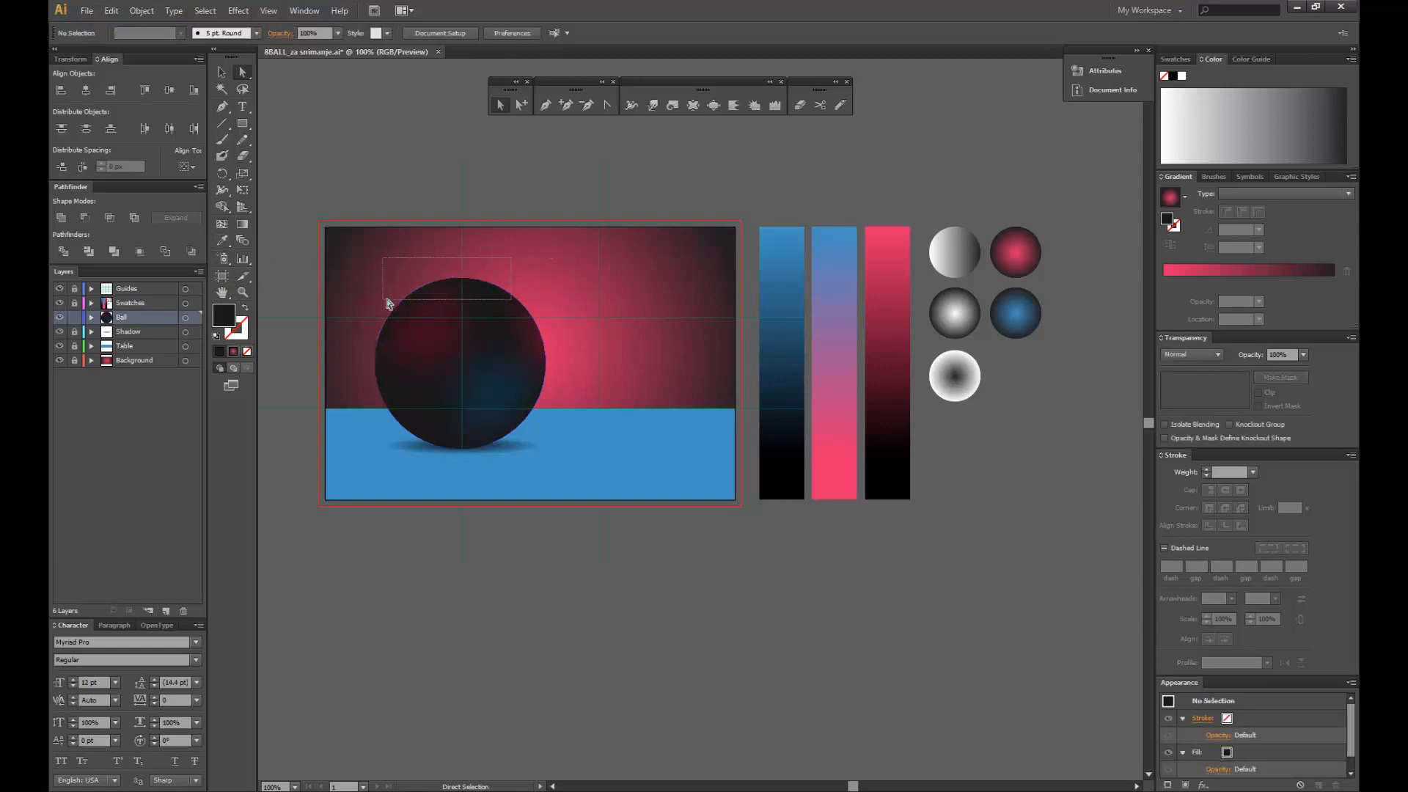
pyautogui.click(421, 287)
pyautogui.click(222, 241)
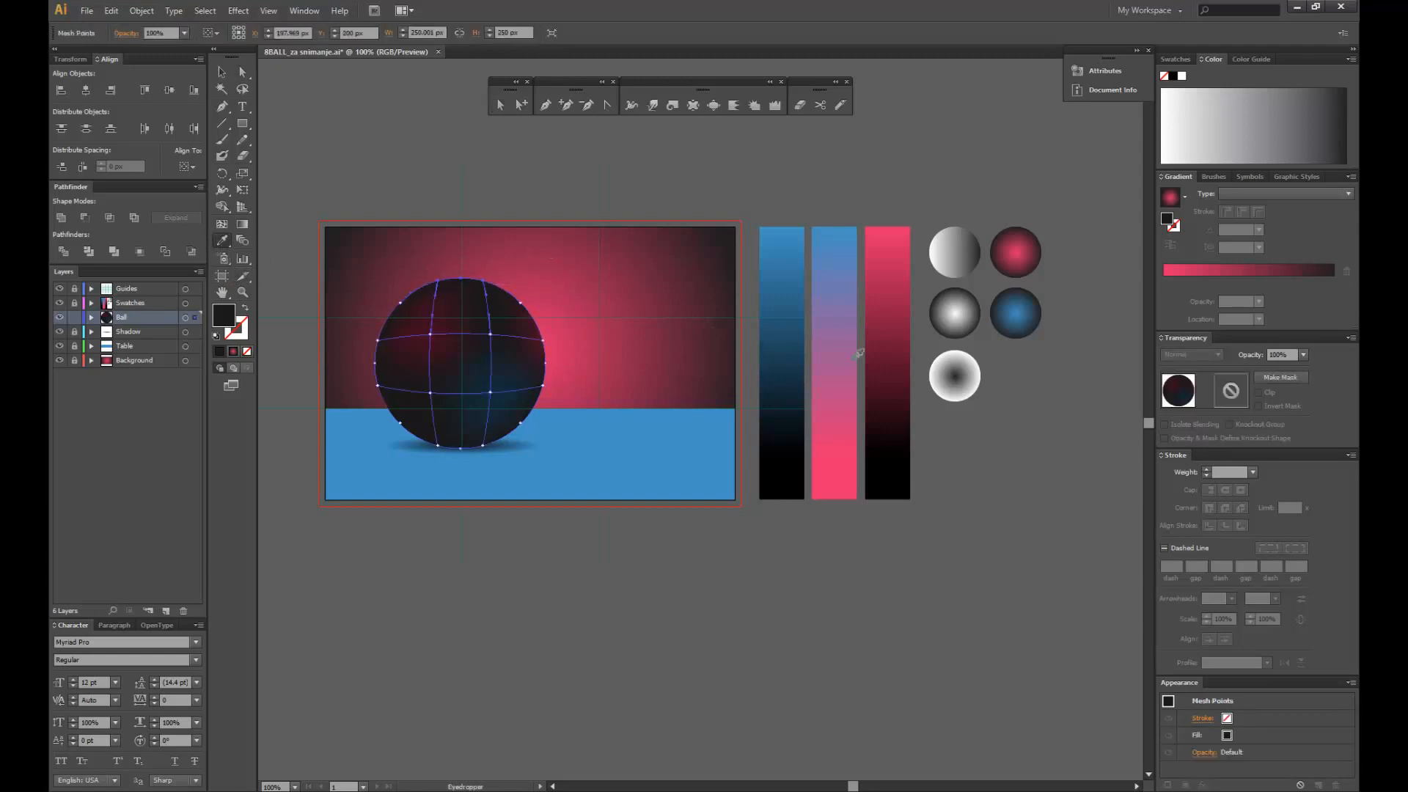
pyautogui.click(897, 426)
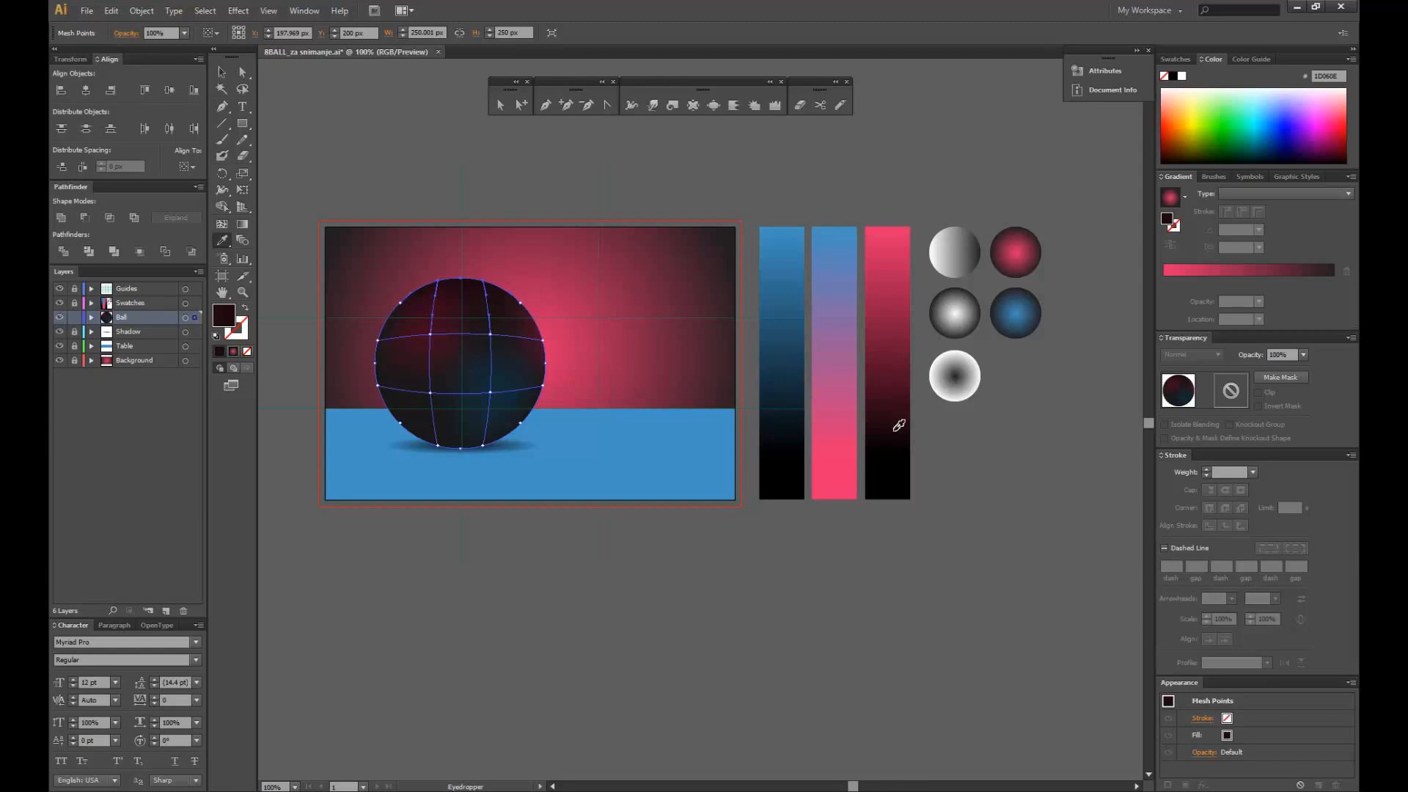
pyautogui.click(896, 428)
pyautogui.click(243, 73)
pyautogui.click(399, 129)
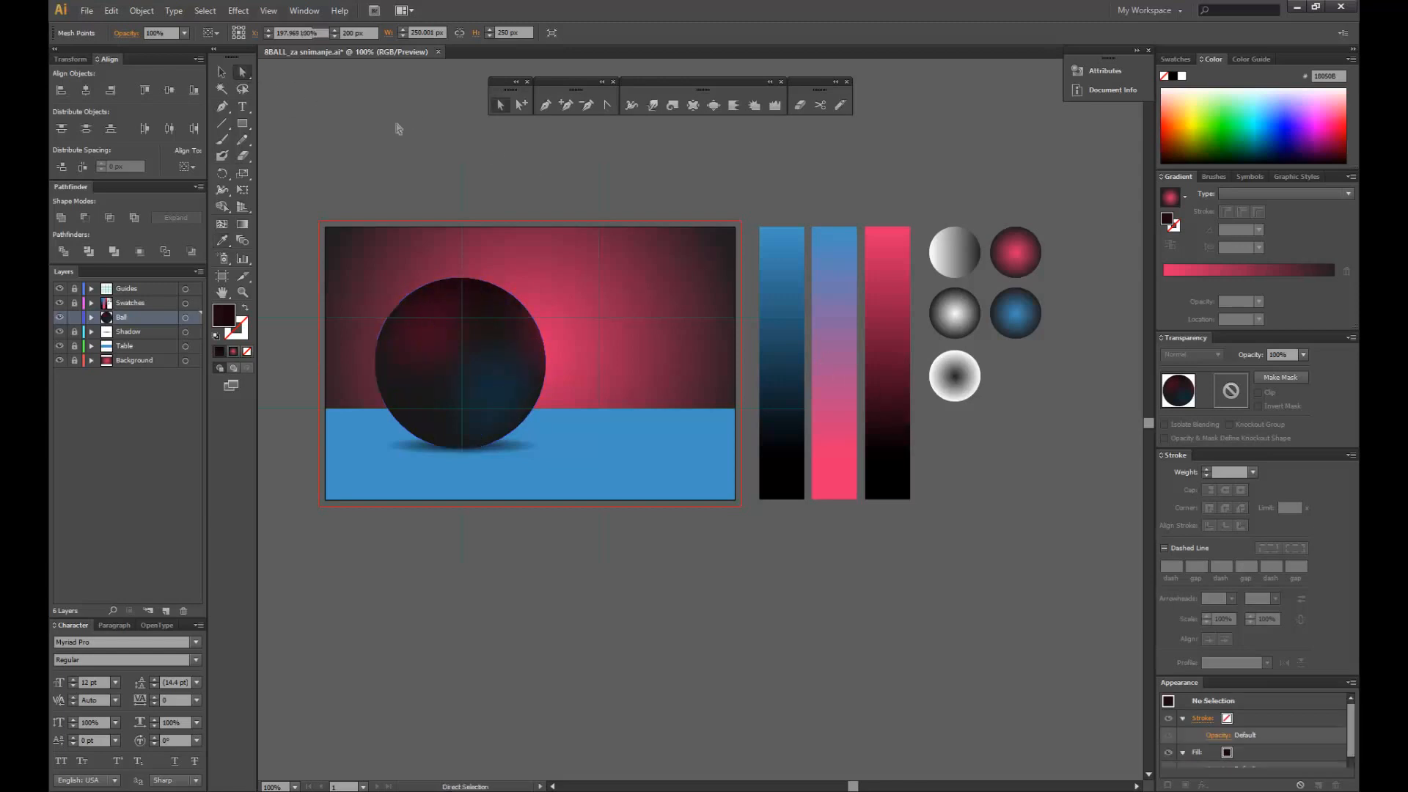
# - Select the mesh points along the ball's bottom edge and apply a near-black blue from the lower part of the blue-to-black bar
pyautogui.click(372, 362)
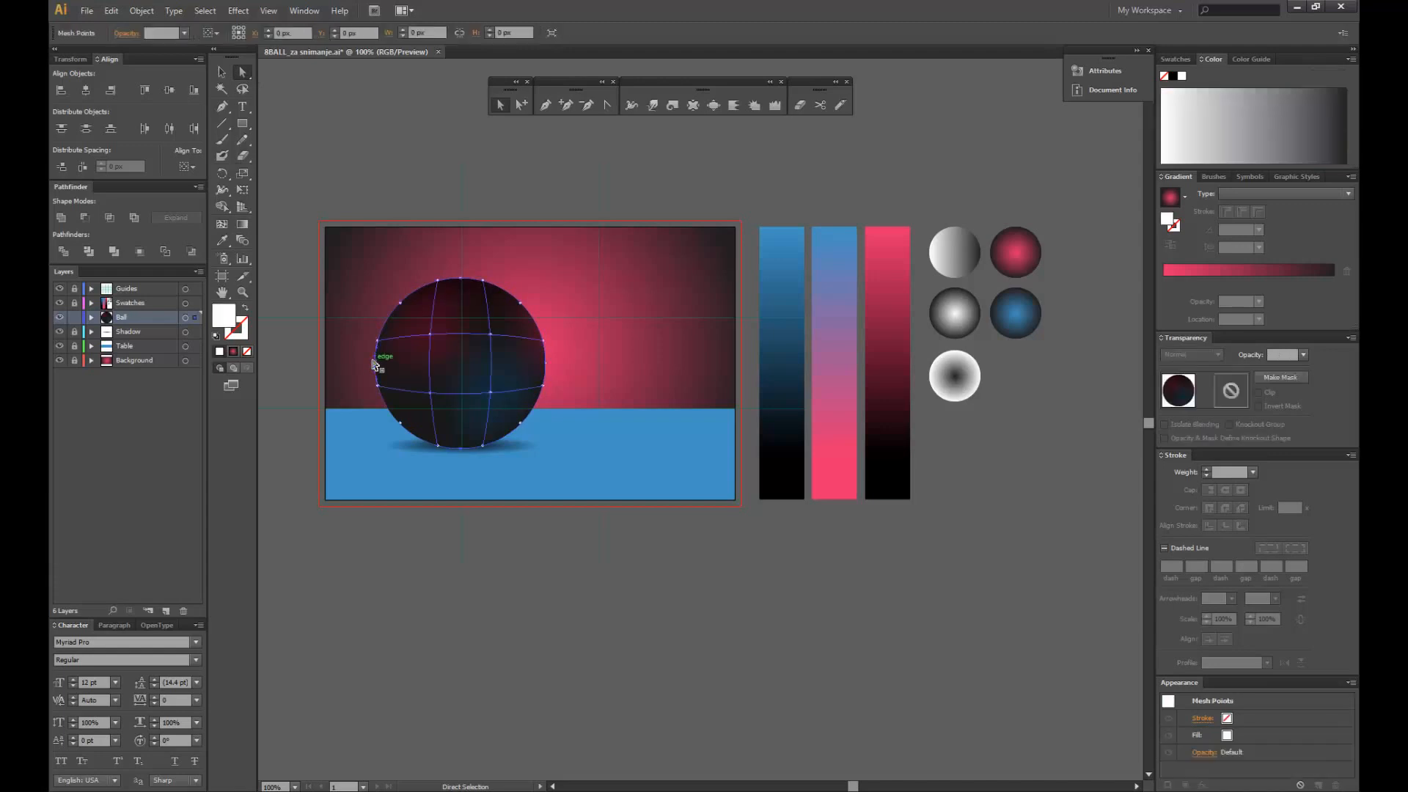
pyautogui.click(364, 314)
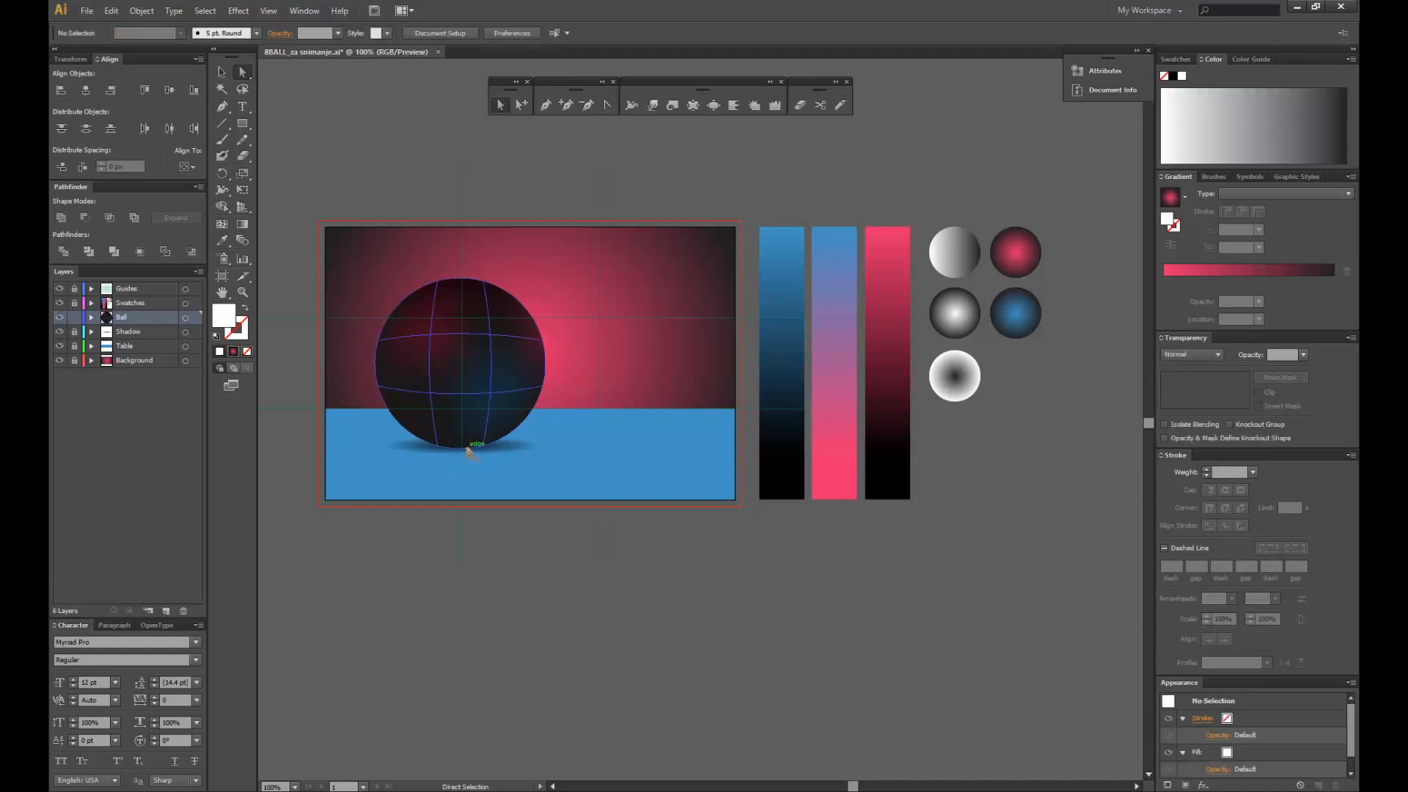
pyautogui.click(438, 445)
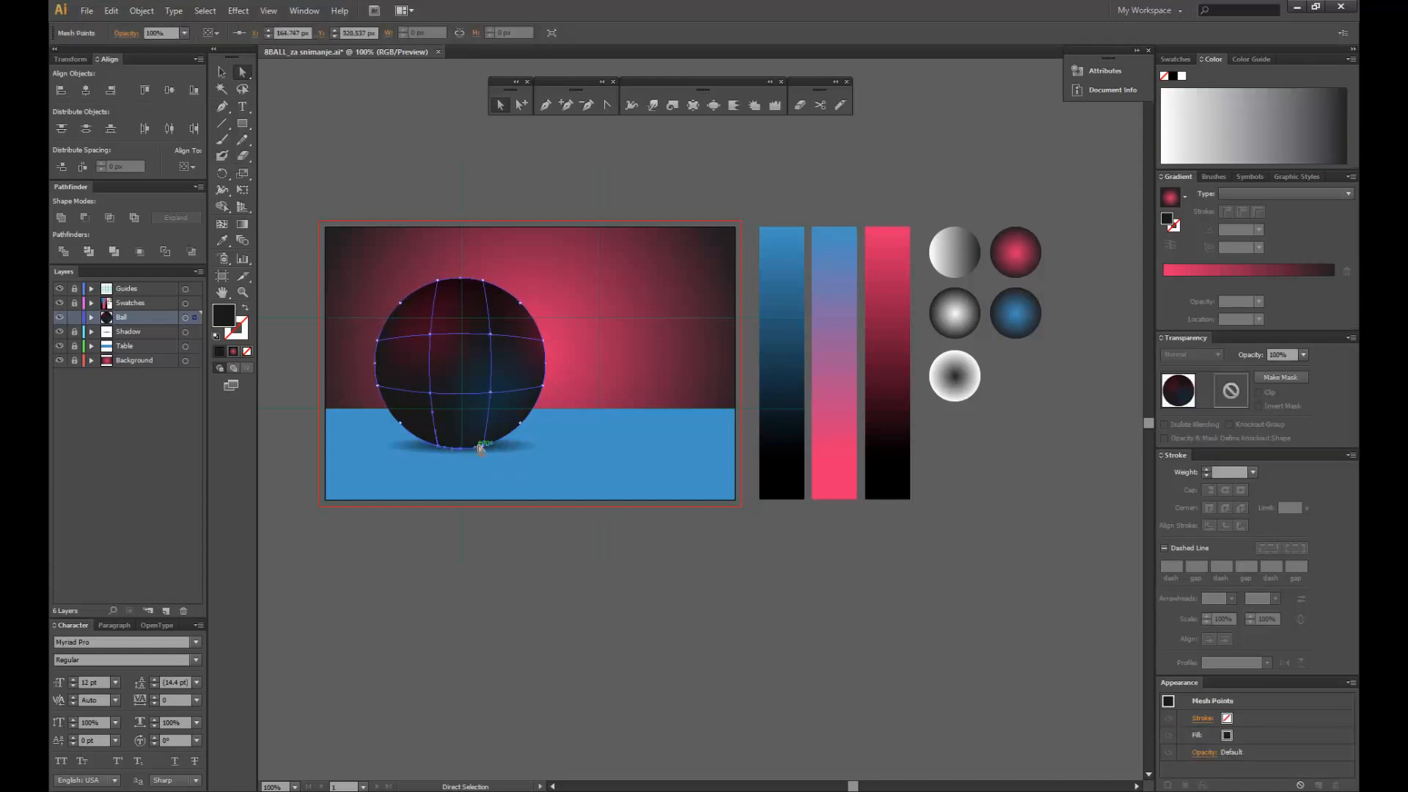
pyautogui.click(225, 240)
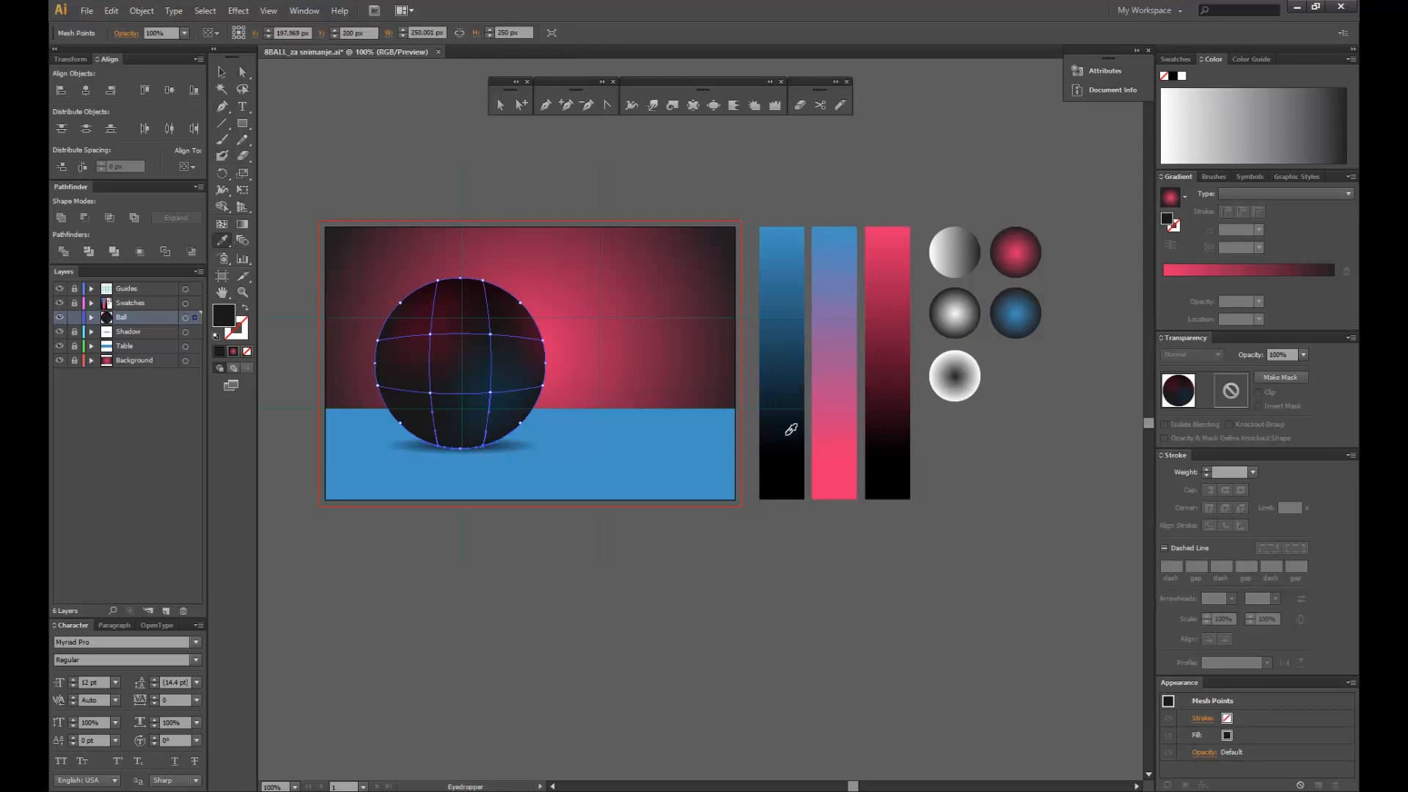
pyautogui.click(791, 429)
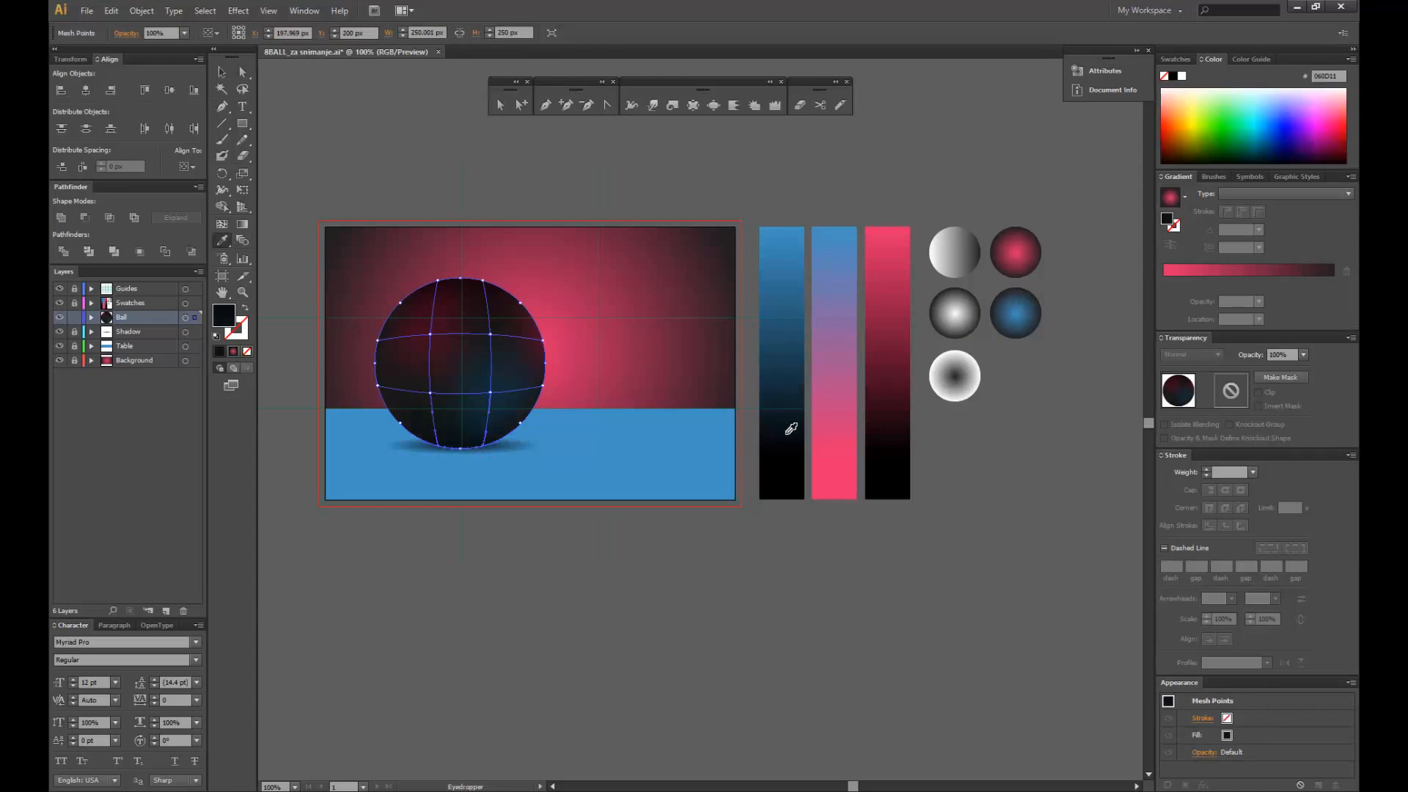
pyautogui.click(500, 105)
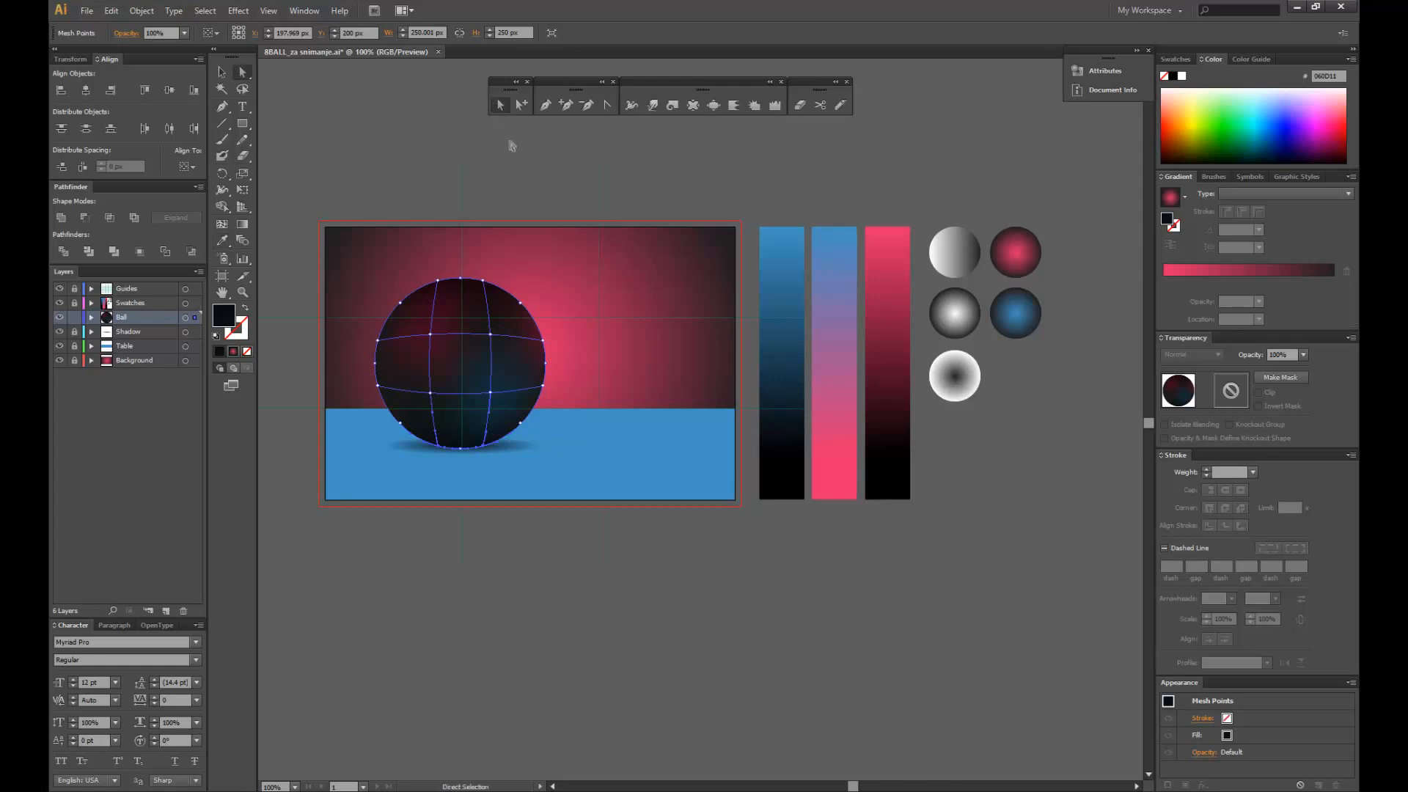
pyautogui.click(555, 395)
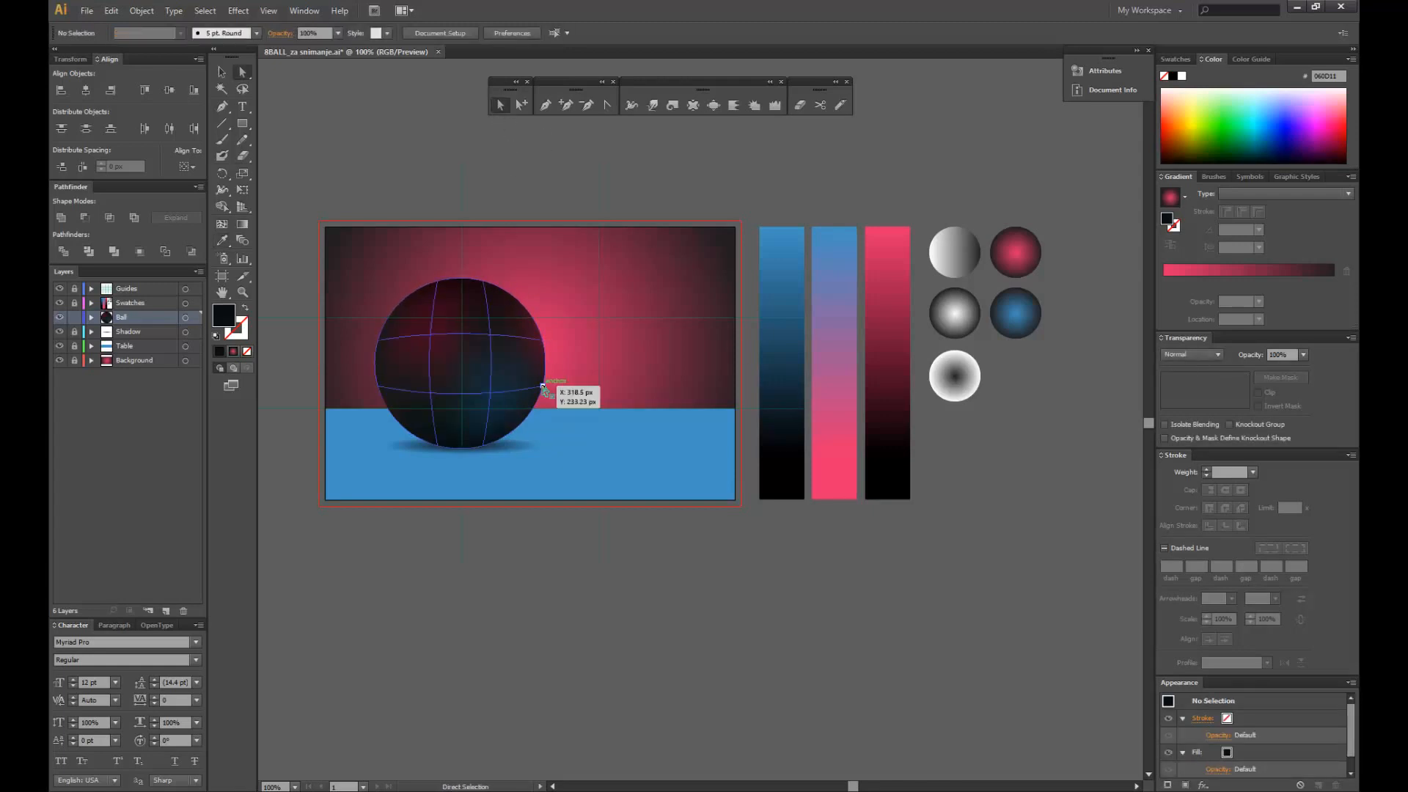
# - Colour the lower mesh point on the ball's right edge purple from the blue-to-pink bar, then darken that fill to 3F2238
pyautogui.click(548, 390)
pyautogui.press('i')
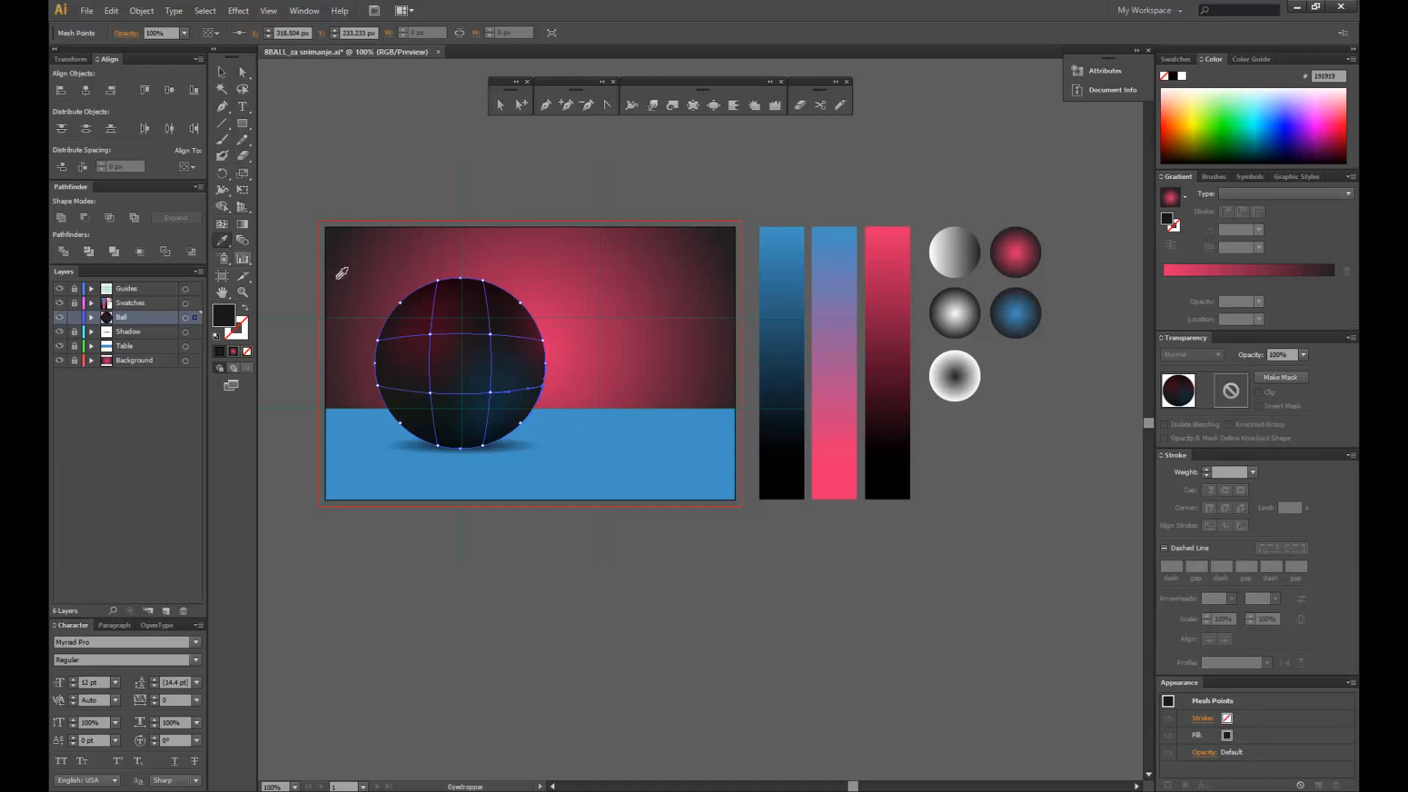
pyautogui.click(835, 363)
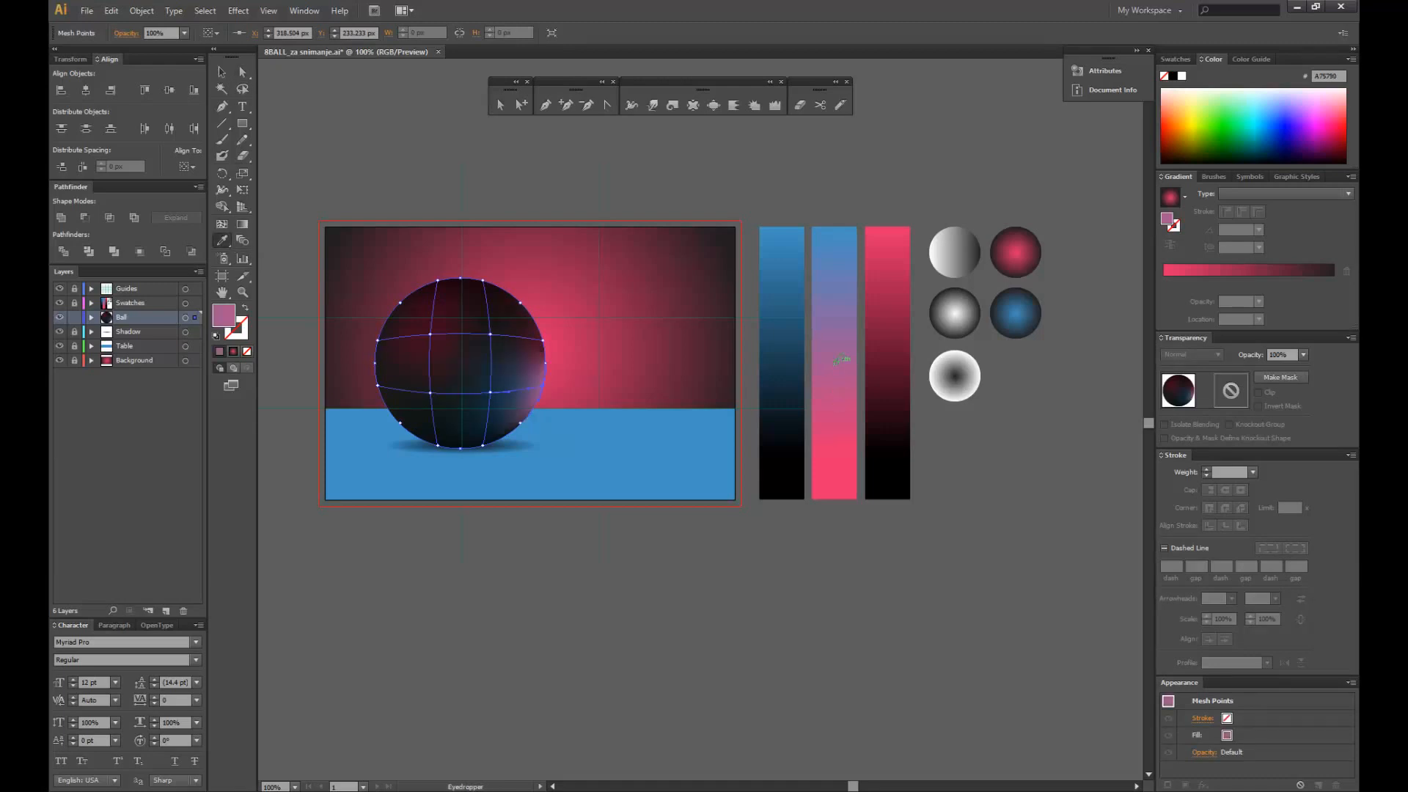
pyautogui.doubleClick(224, 315)
pyautogui.moveTo(250, 17); pyautogui.dragTo(968, 162)
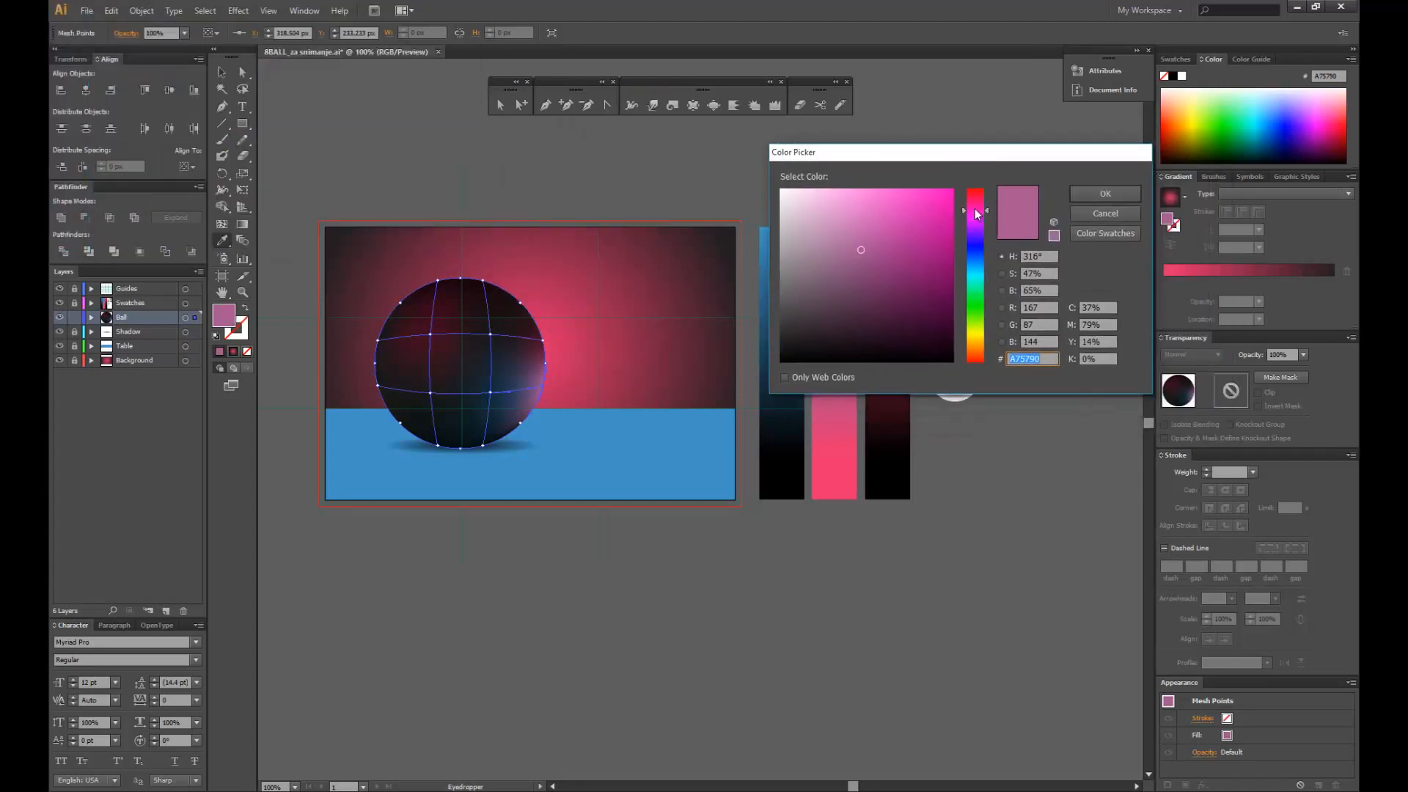
pyautogui.click(860, 277)
pyautogui.moveTo(860, 277); pyautogui.dragTo(861, 321)
pyautogui.click(1122, 193)
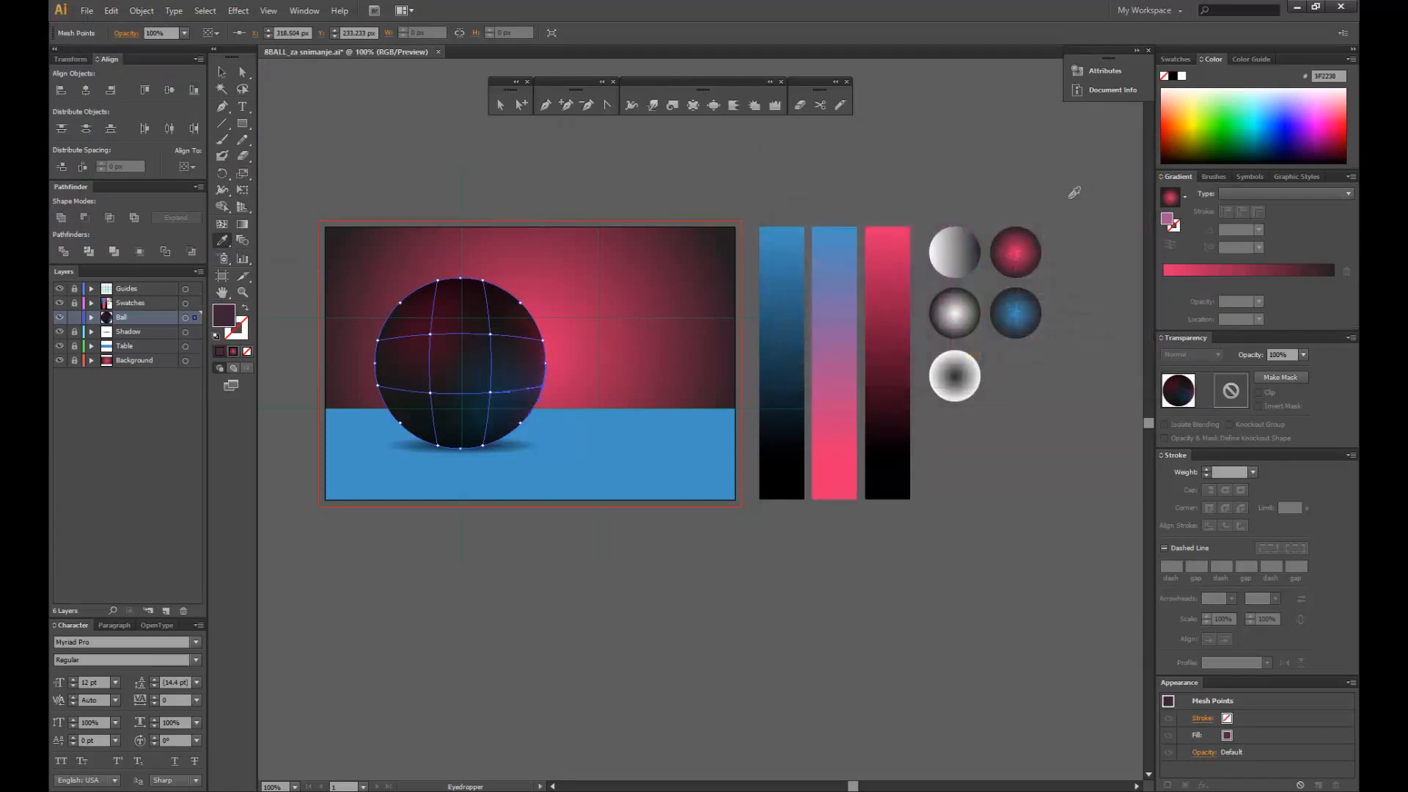
pyautogui.click(227, 72)
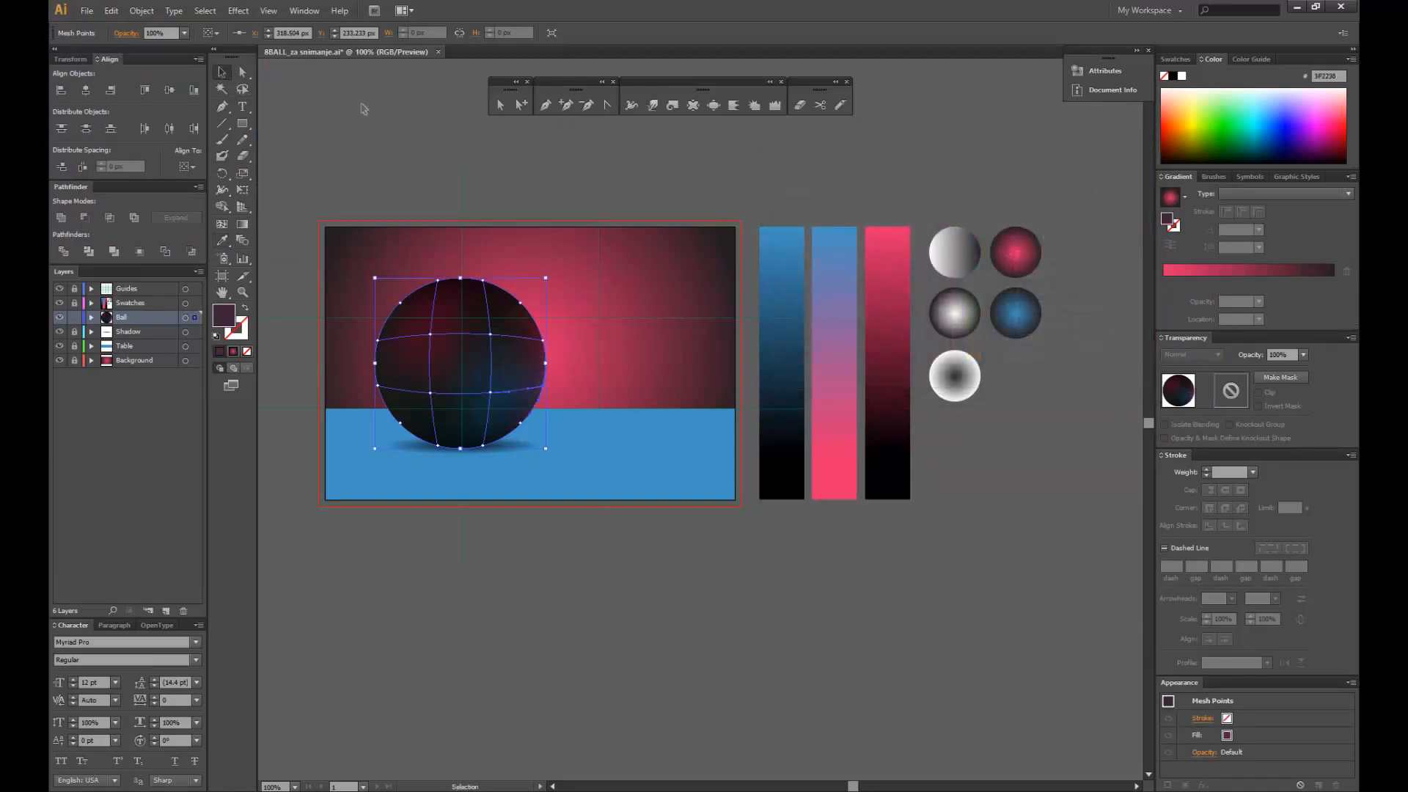
# - Give the lower mesh point on the ball's left edge the same 3F2238 purple as the lower mesh point on its right edge
pyautogui.click(364, 110)
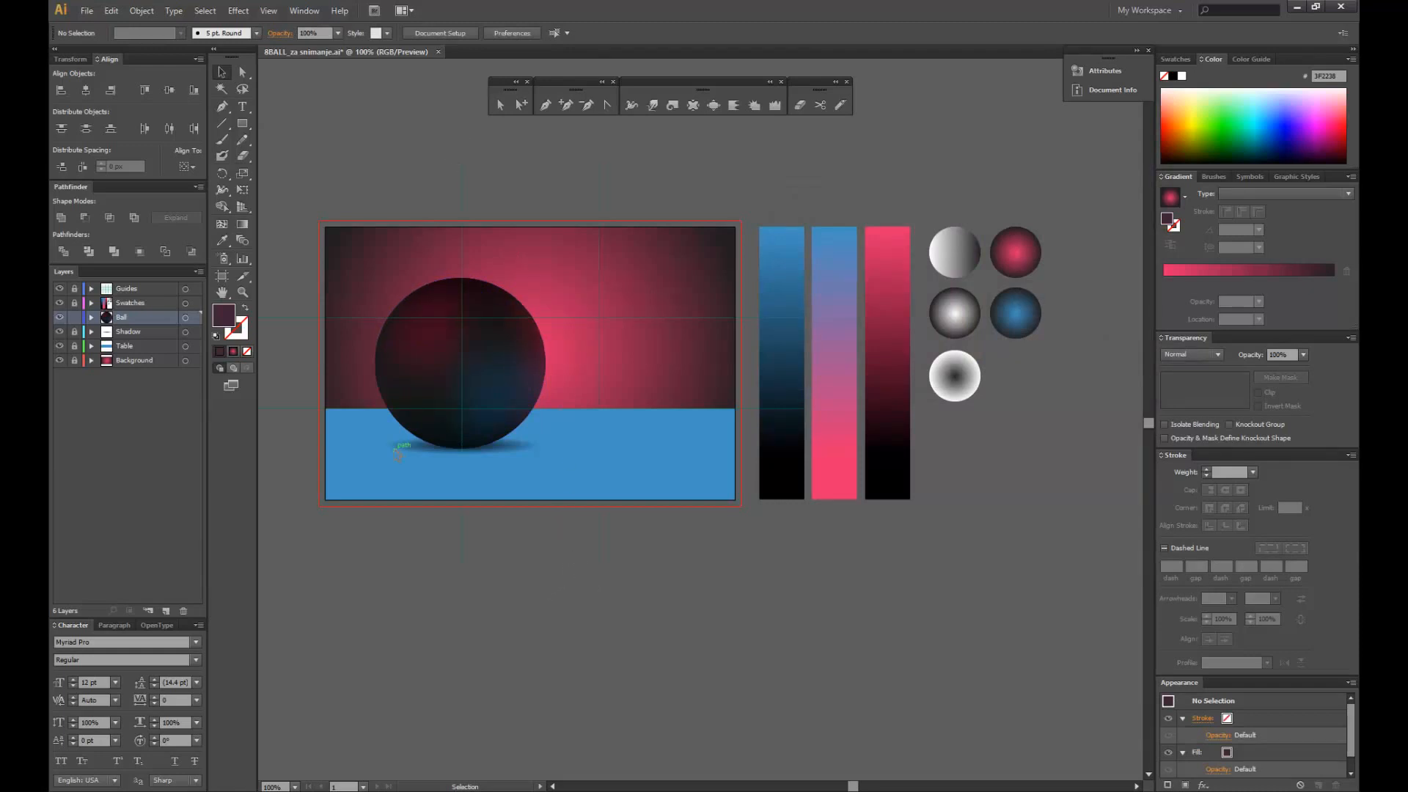
pyautogui.click(501, 104)
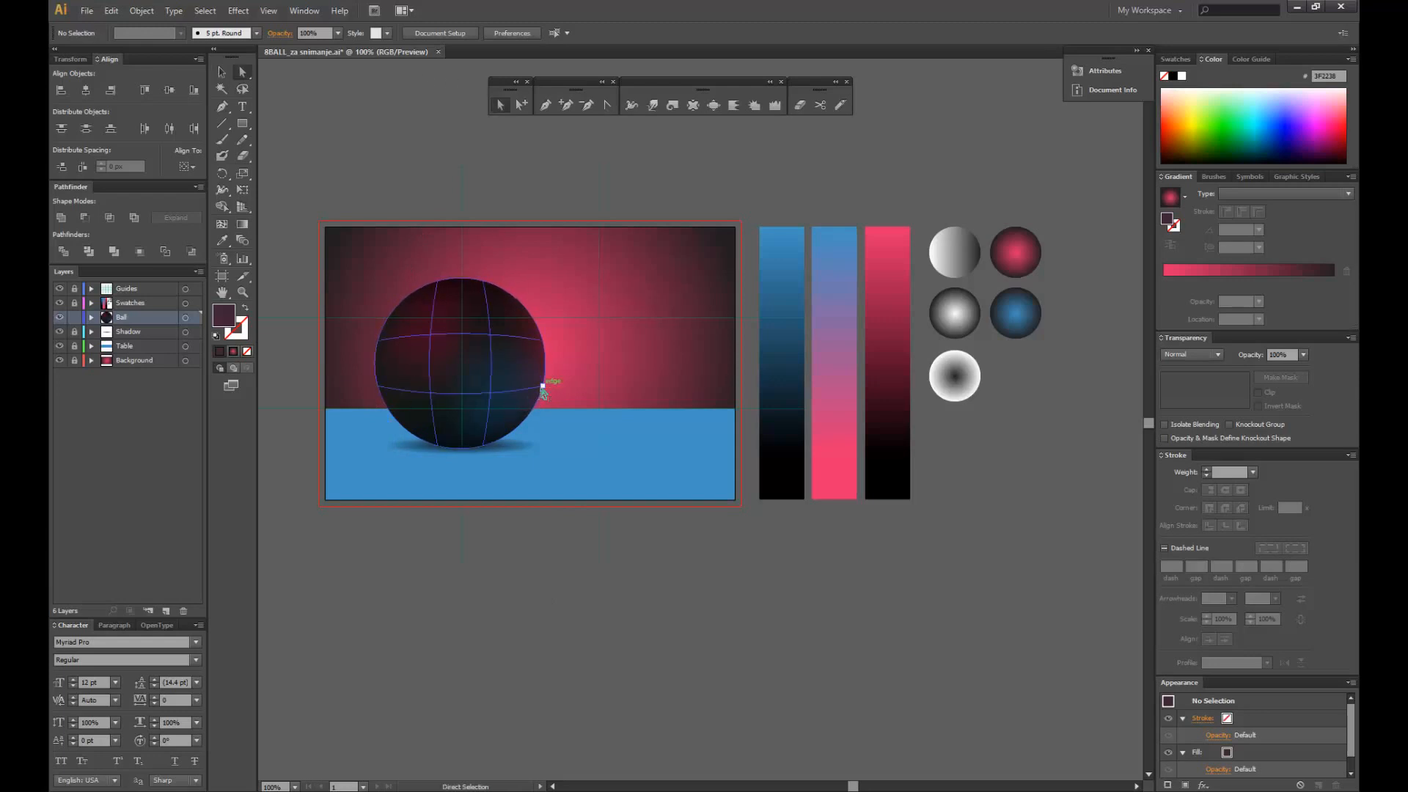
pyautogui.click(380, 389)
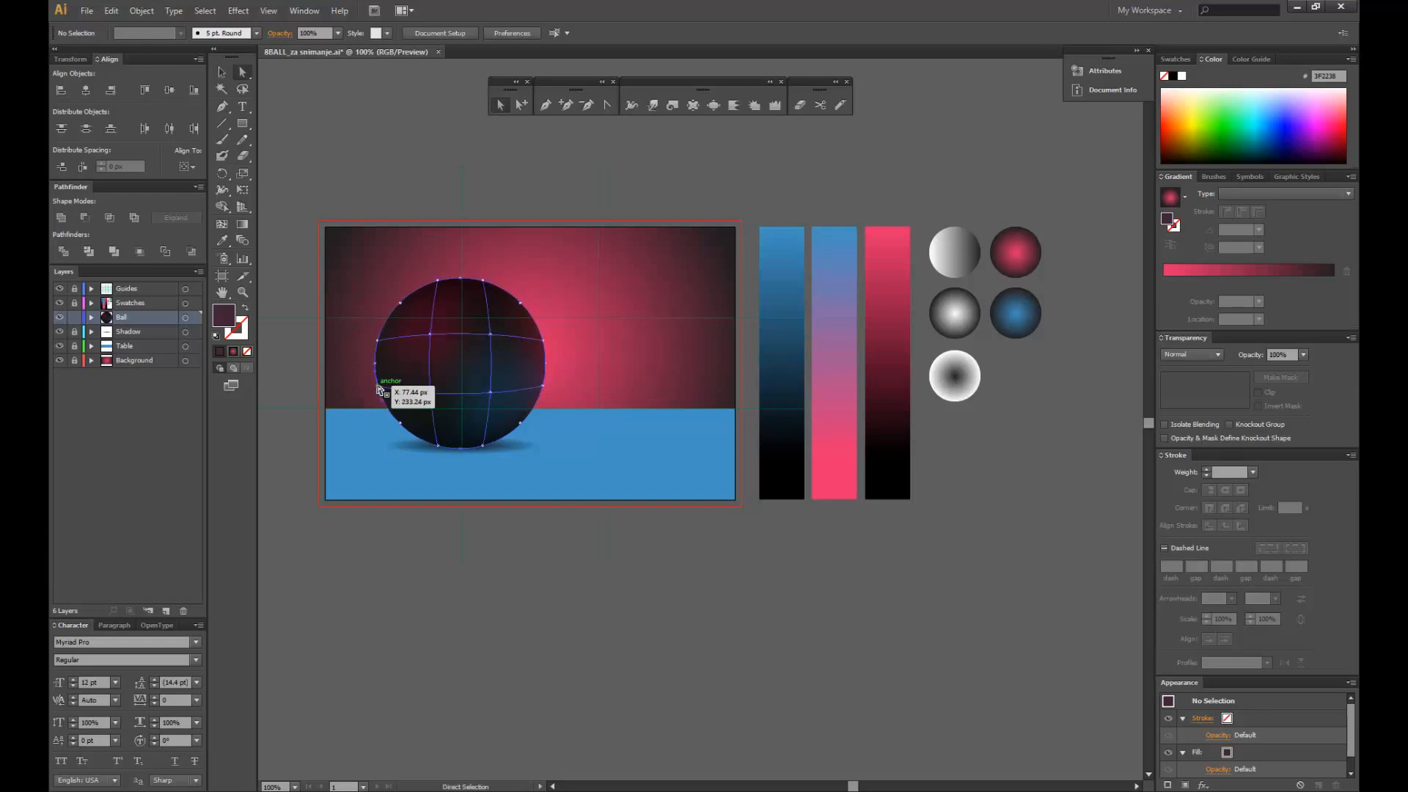
pyautogui.click(378, 386)
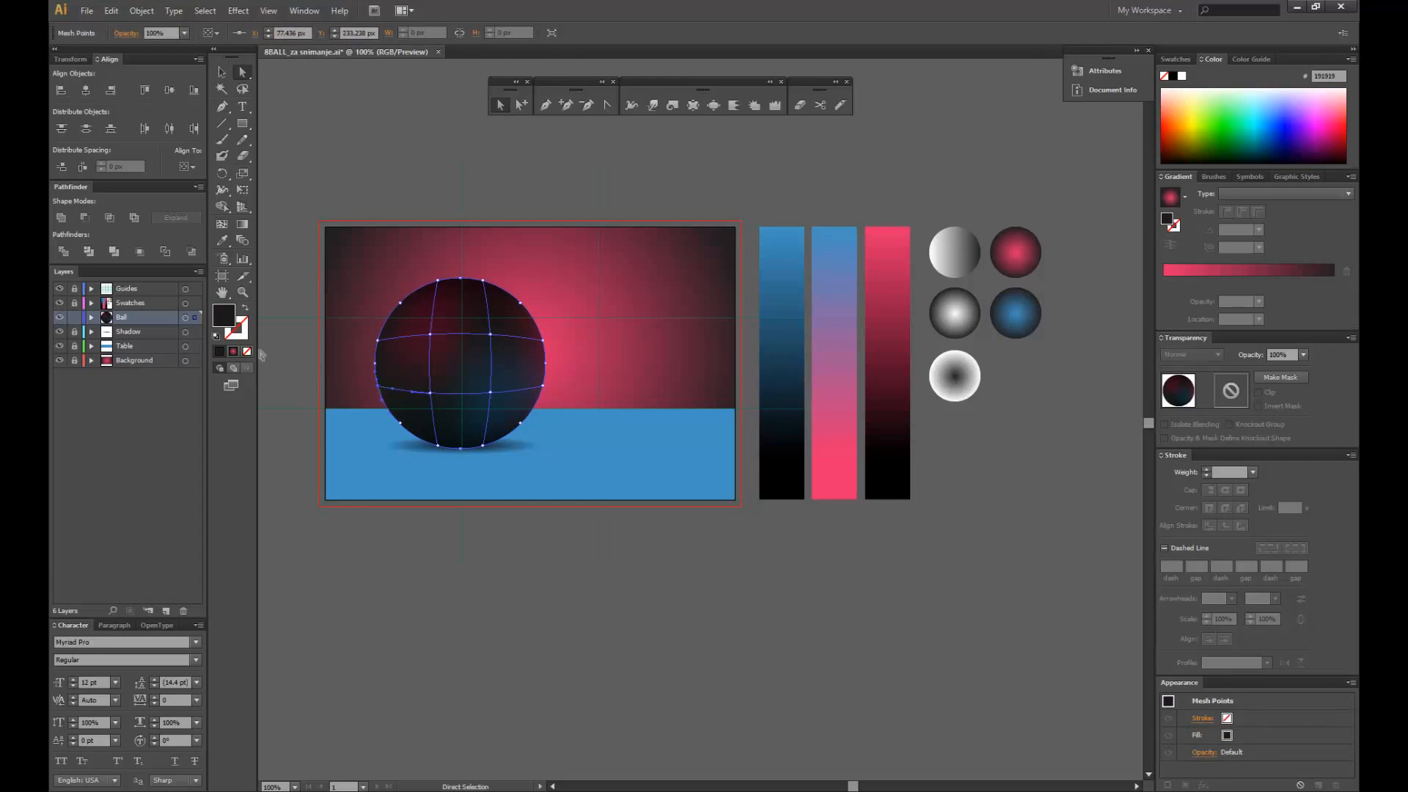
pyautogui.click(217, 241)
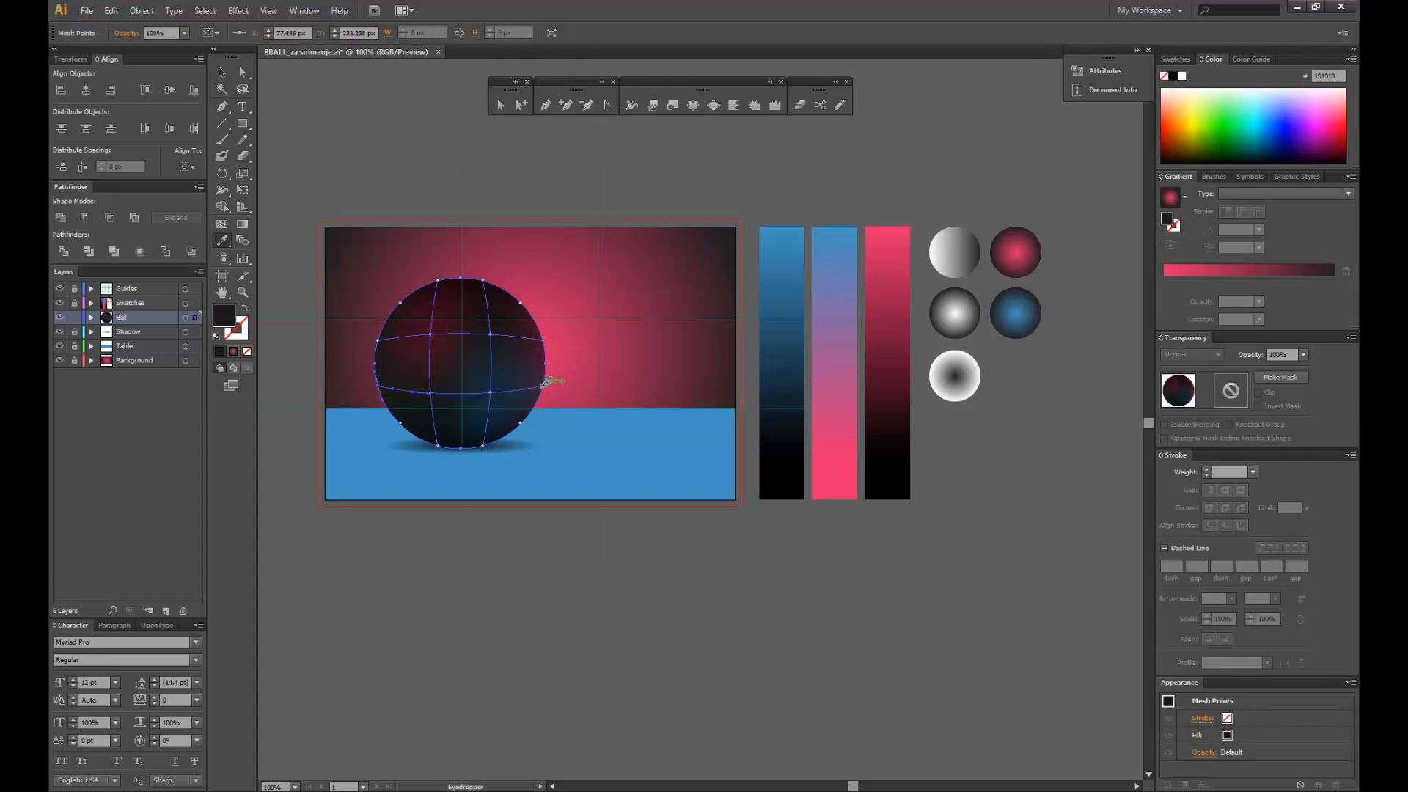
pyautogui.click(544, 382)
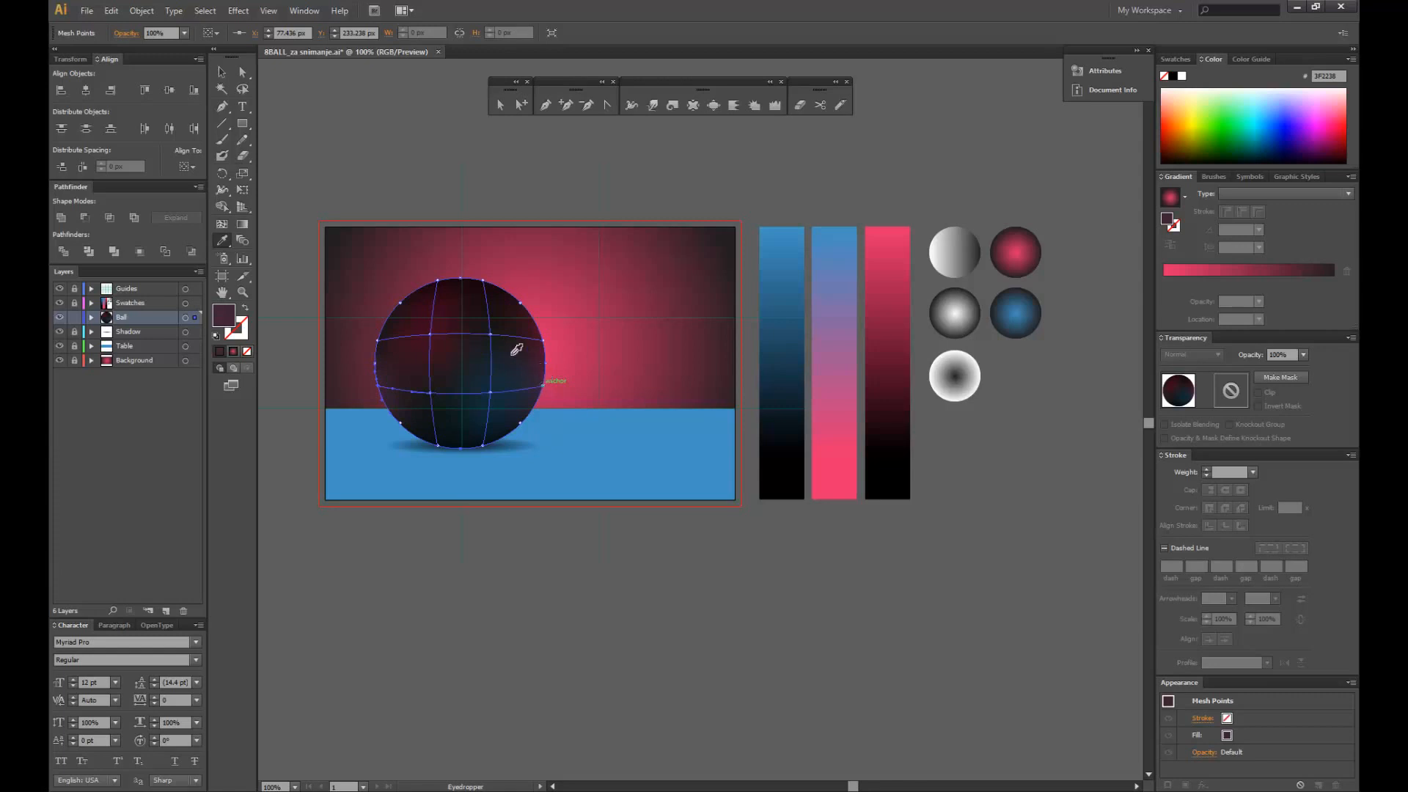
pyautogui.click(221, 72)
pyautogui.click(351, 113)
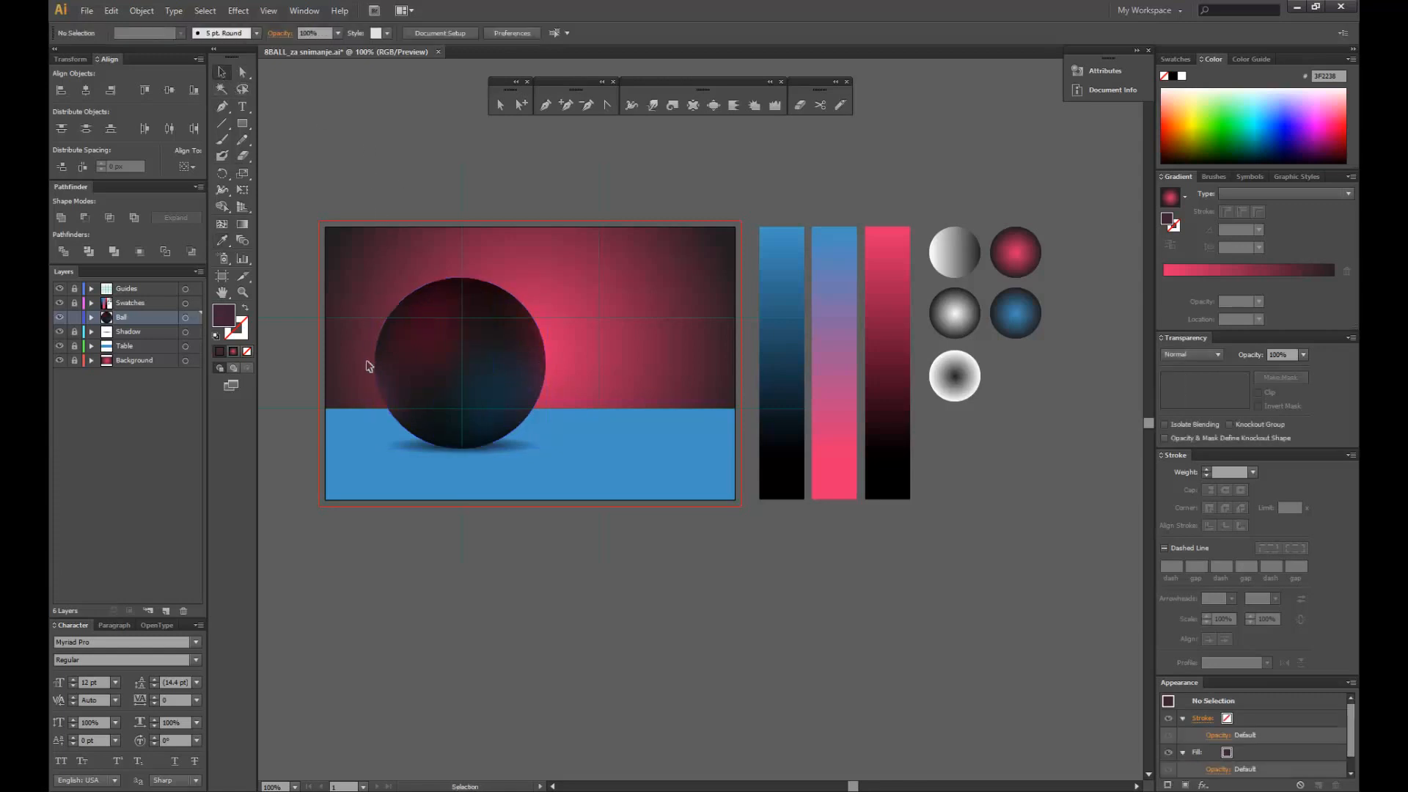
# - Give the upper mesh point on the ball's left edge a very dark red sampled from the lower part of the pink-to-black bar
pyautogui.click(448, 395)
pyautogui.click(649, 462)
pyautogui.click(499, 105)
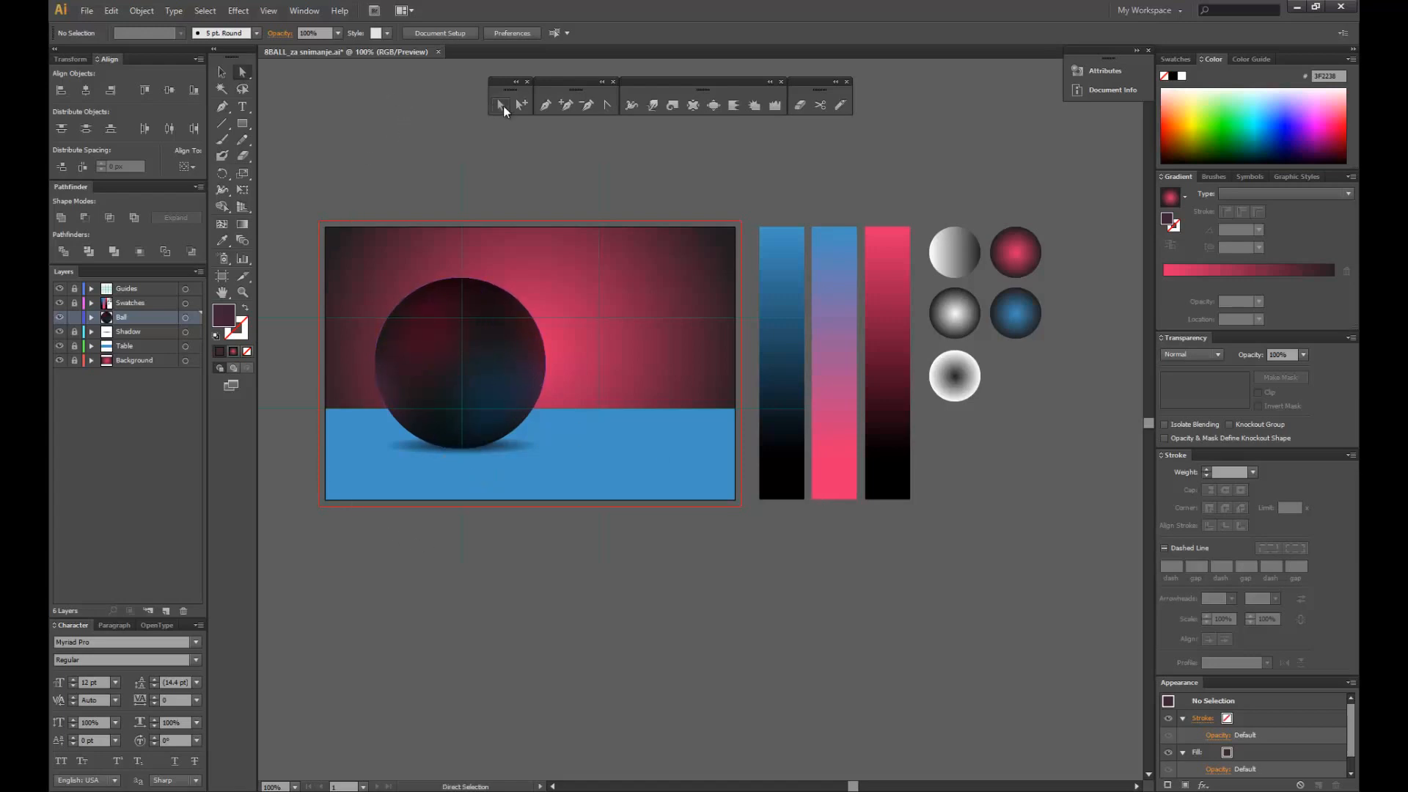
pyautogui.click(400, 309)
pyautogui.click(378, 343)
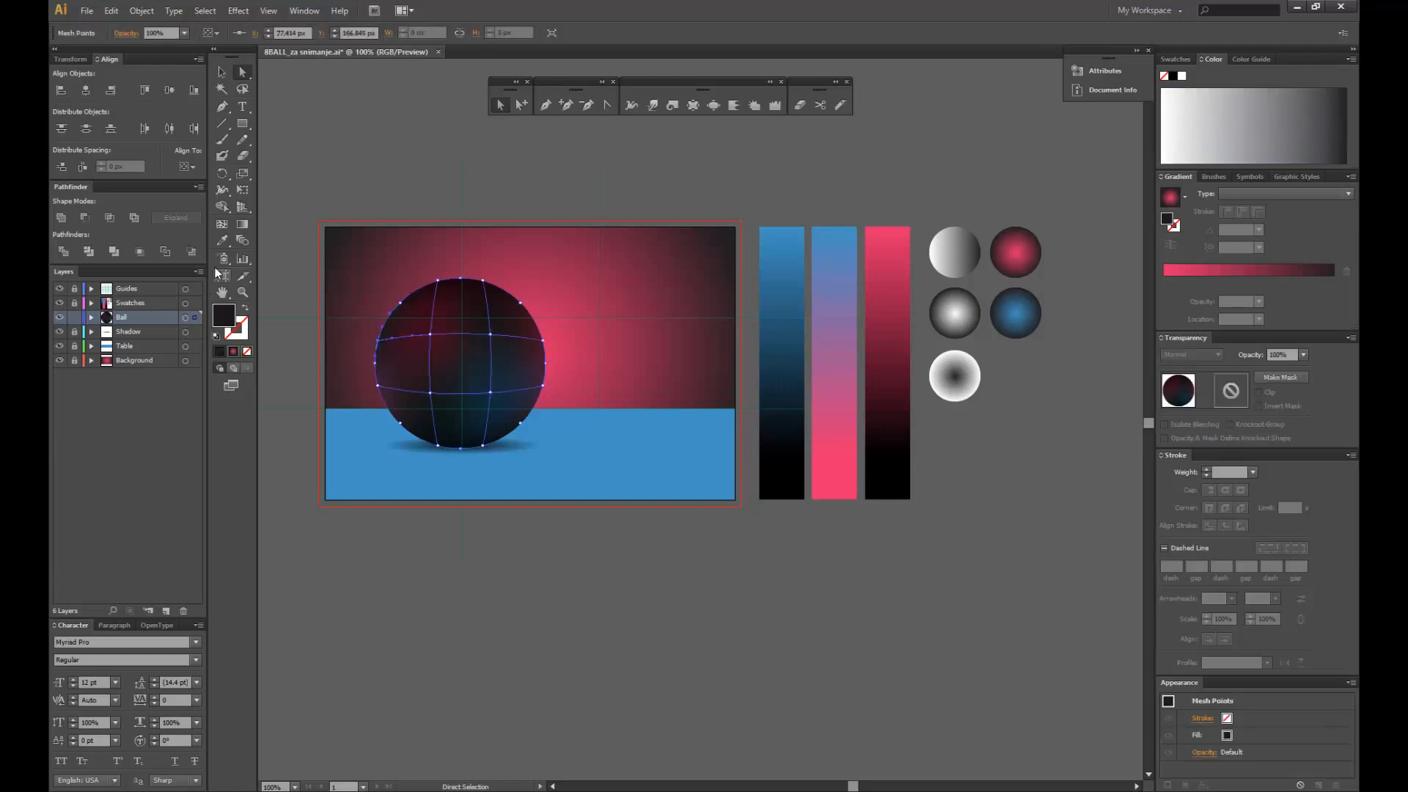
pyautogui.click(221, 240)
pyautogui.click(893, 459)
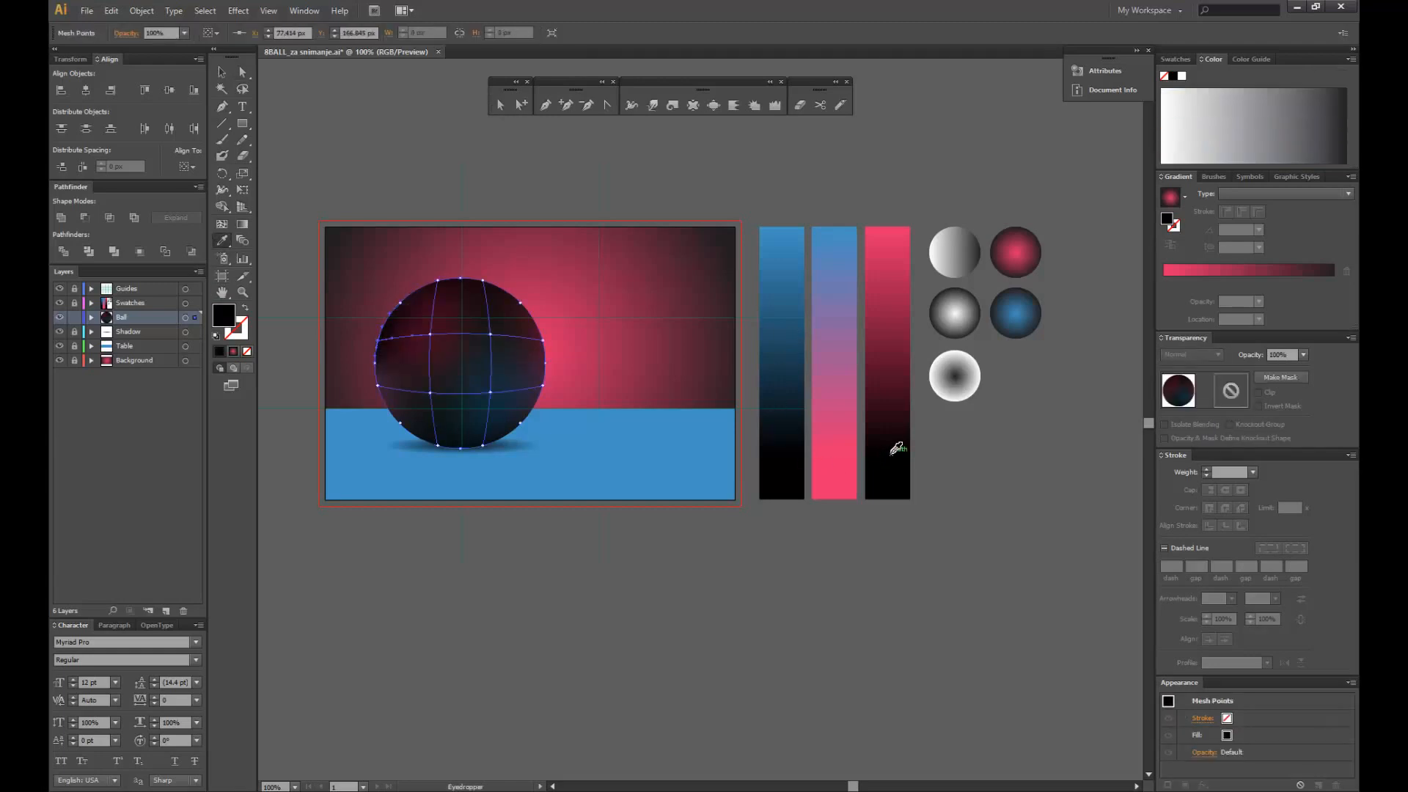
pyautogui.click(890, 425)
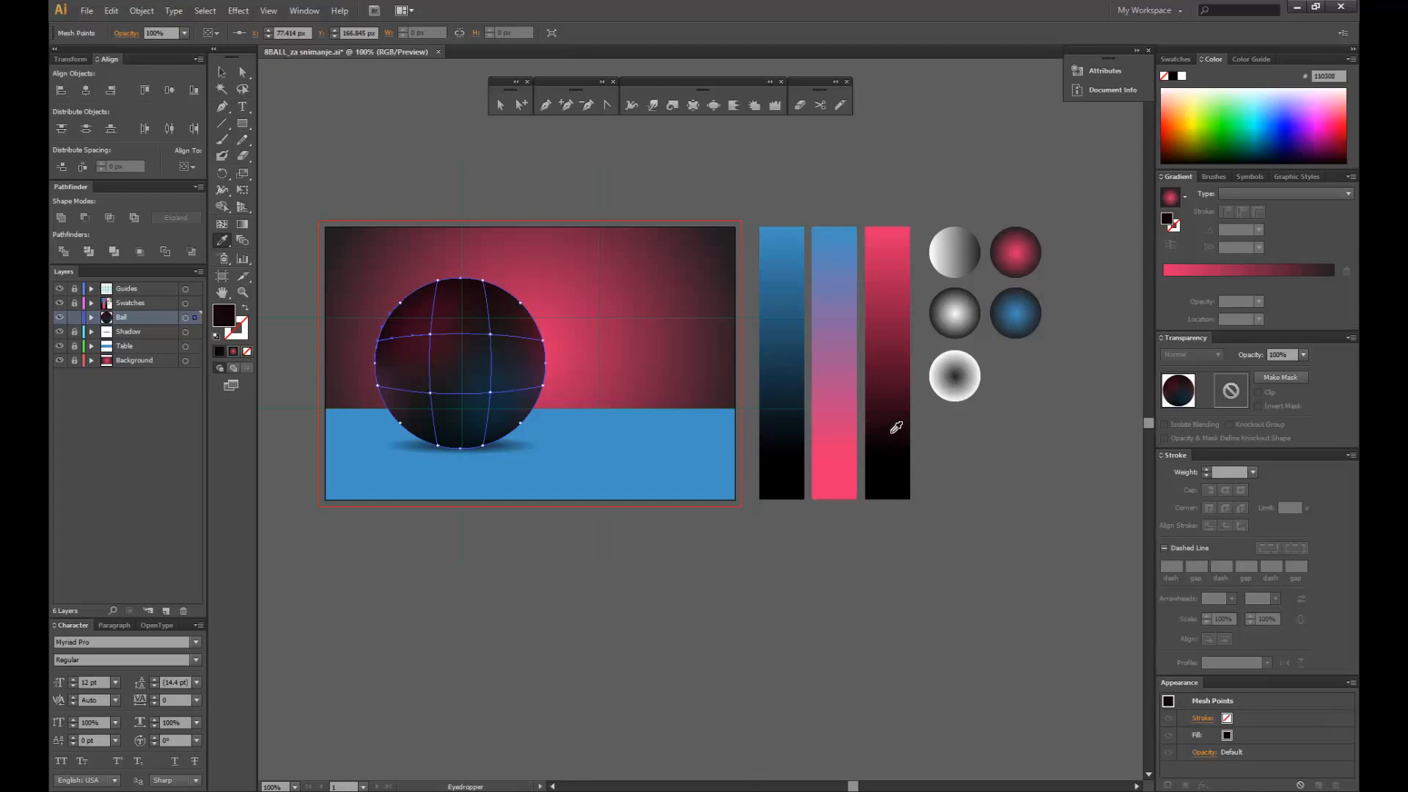
pyautogui.click(895, 418)
pyautogui.click(222, 71)
pyautogui.click(308, 108)
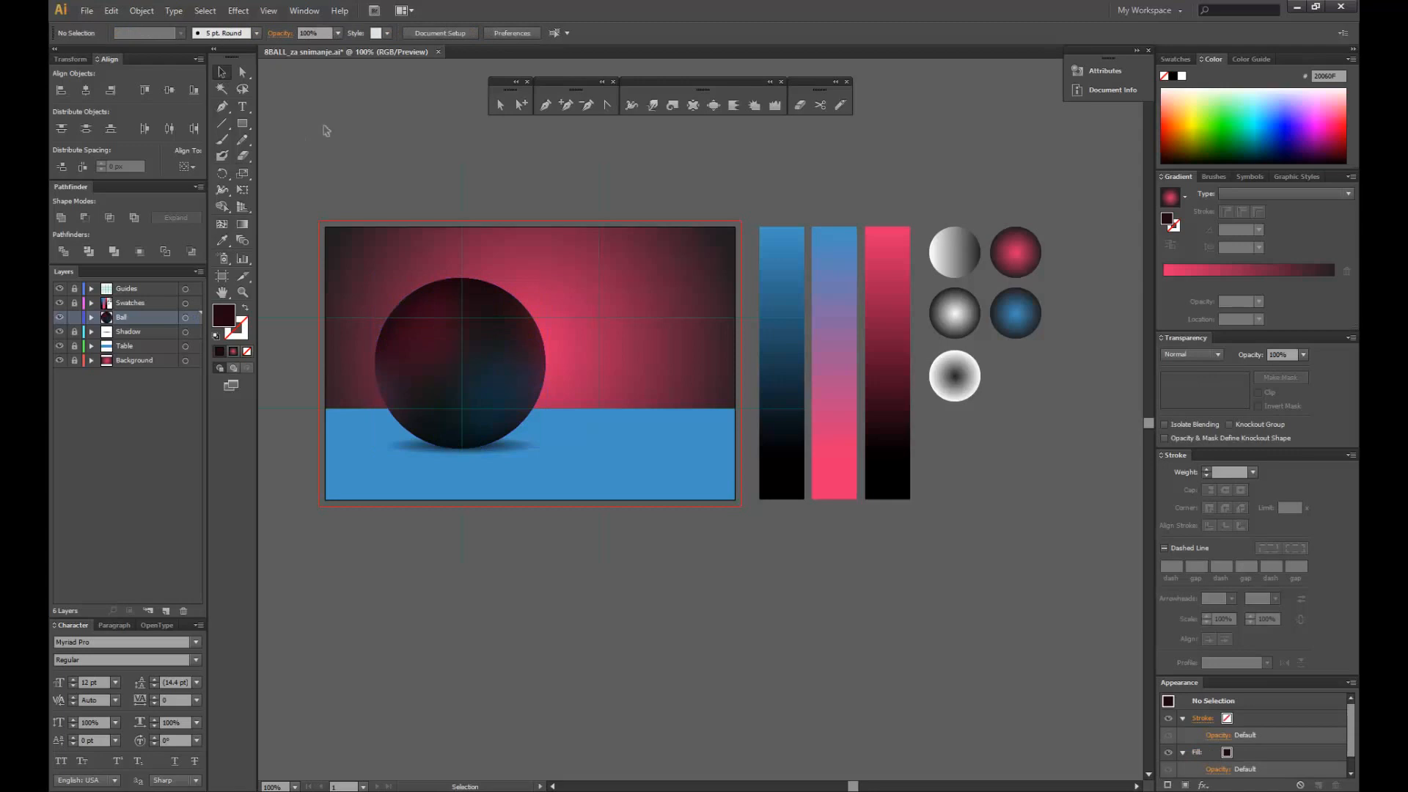
# - Try near-black red shades from the lower part of the pink-to-black bar on the left mesh point of the ball's top edge
pyautogui.click(500, 105)
pyautogui.click(408, 319)
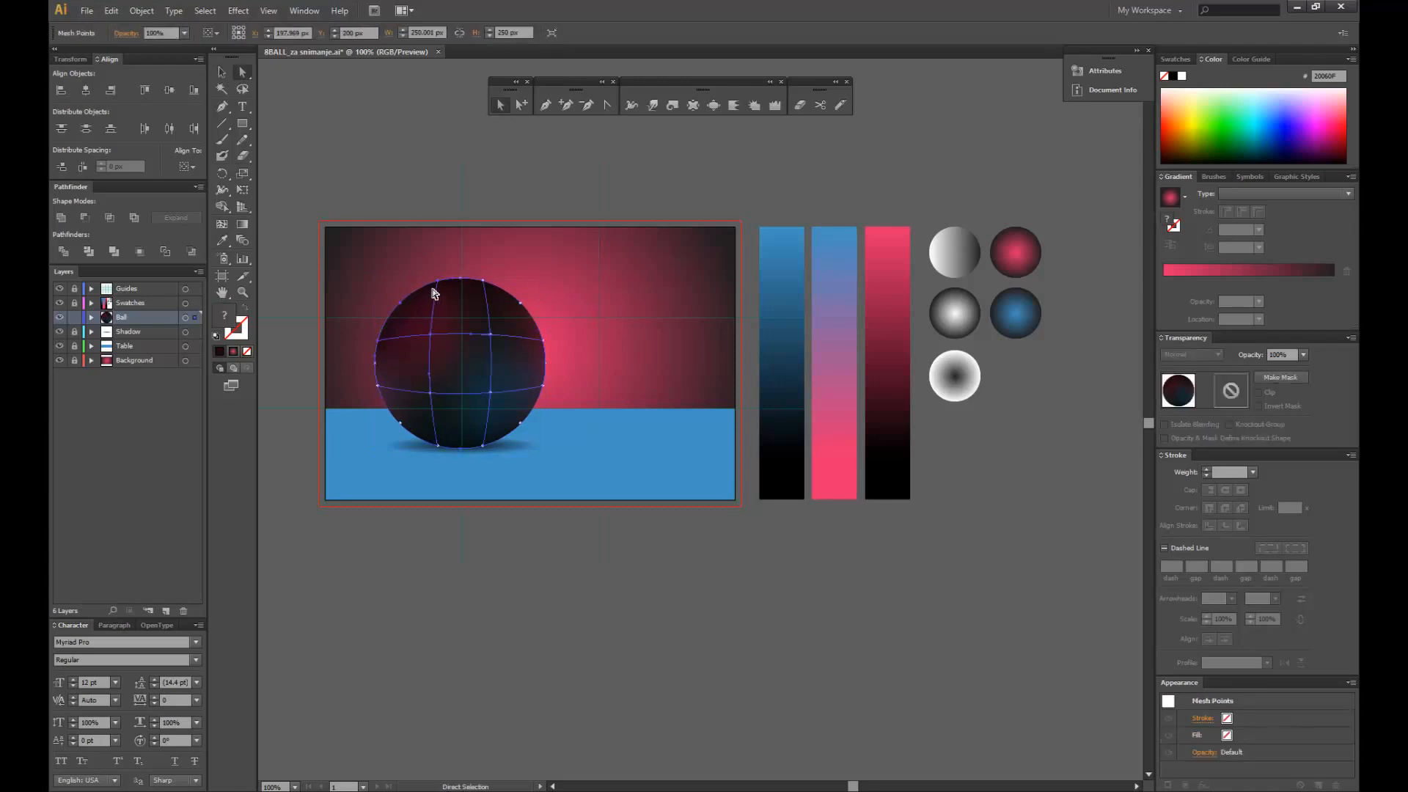
pyautogui.click(440, 282)
pyautogui.click(222, 239)
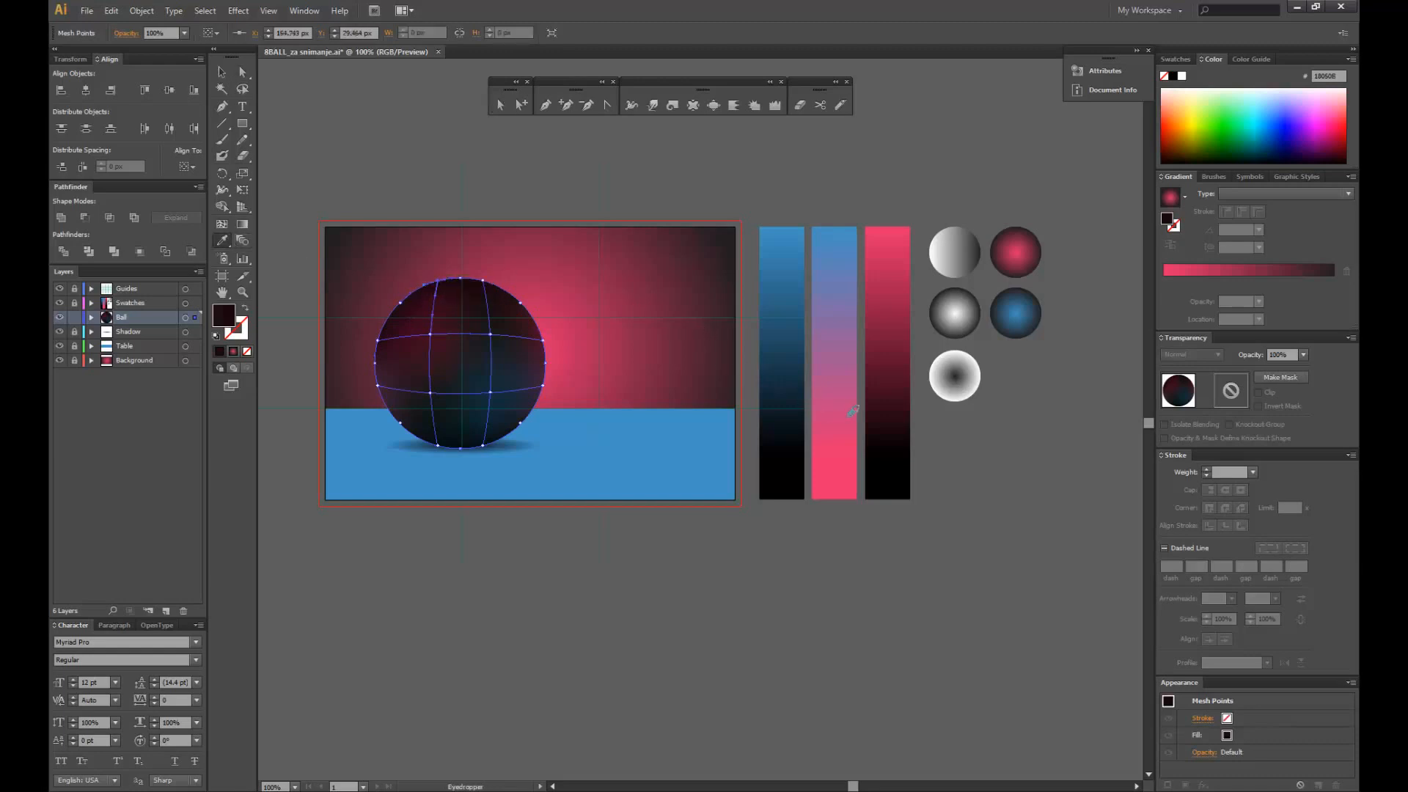
pyautogui.click(893, 422)
pyautogui.click(895, 438)
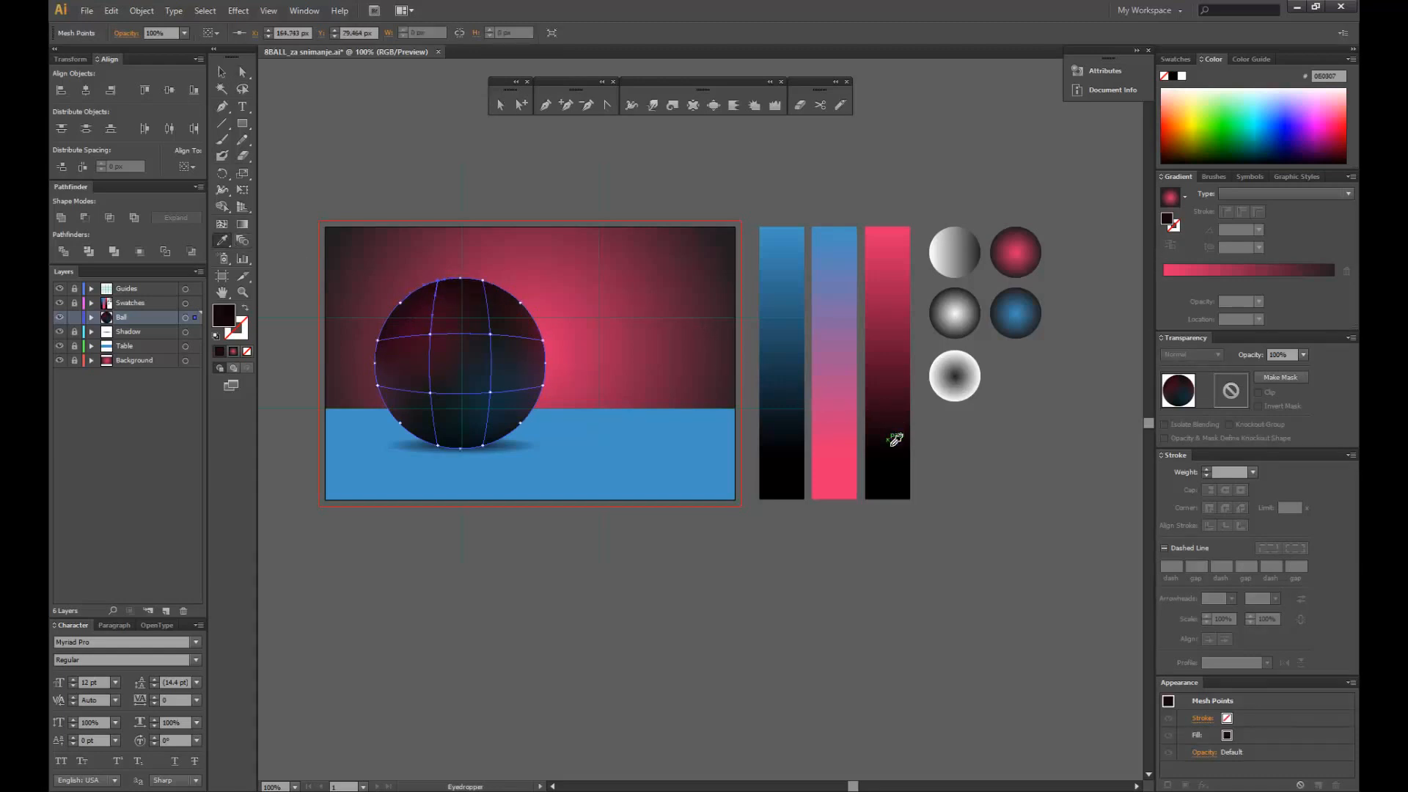
pyautogui.click(895, 398)
pyautogui.click(876, 457)
pyautogui.click(227, 71)
pyautogui.click(327, 112)
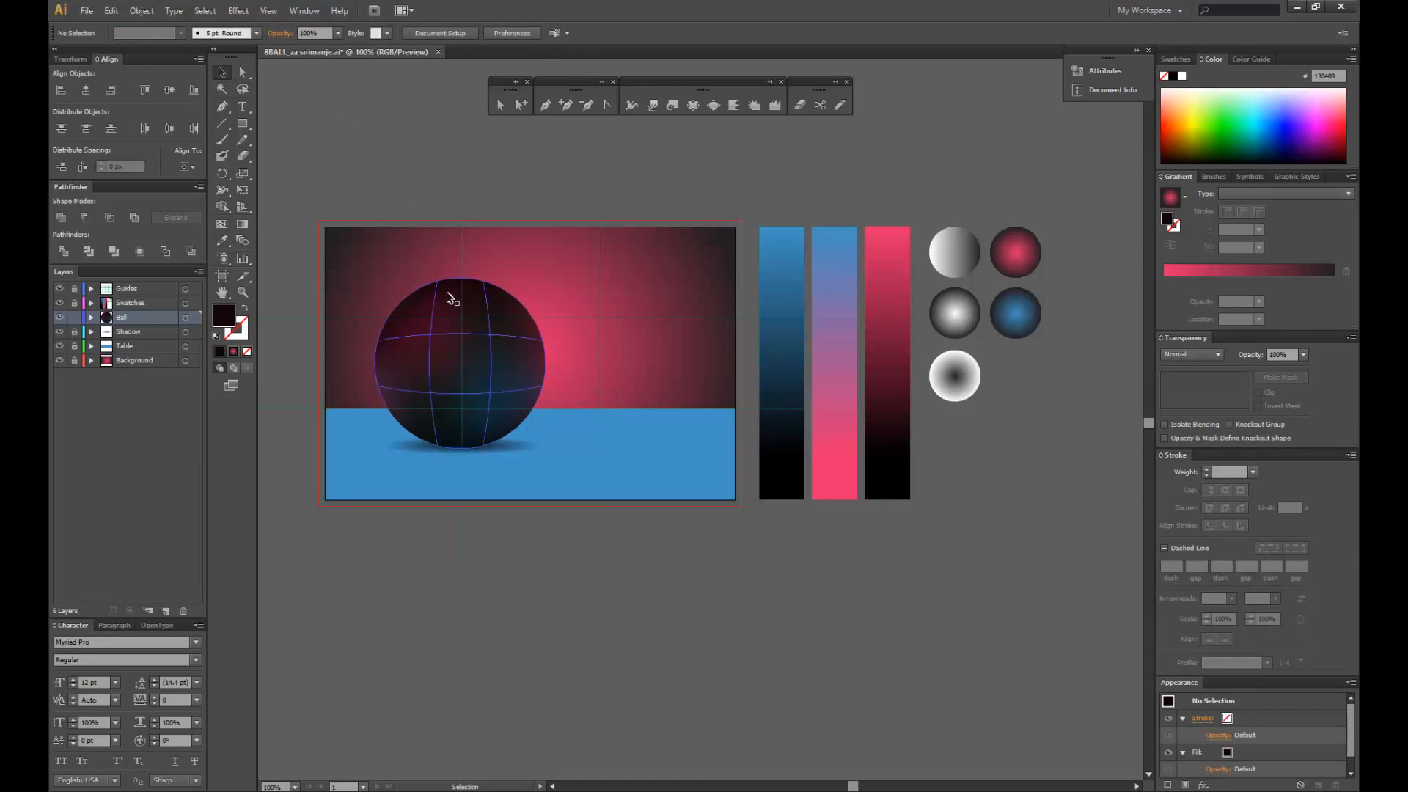
# - Colour the right mesh point on the ball's top edge dark red 4C0F24, sampled from the pink-to-black bar
pyautogui.click(501, 105)
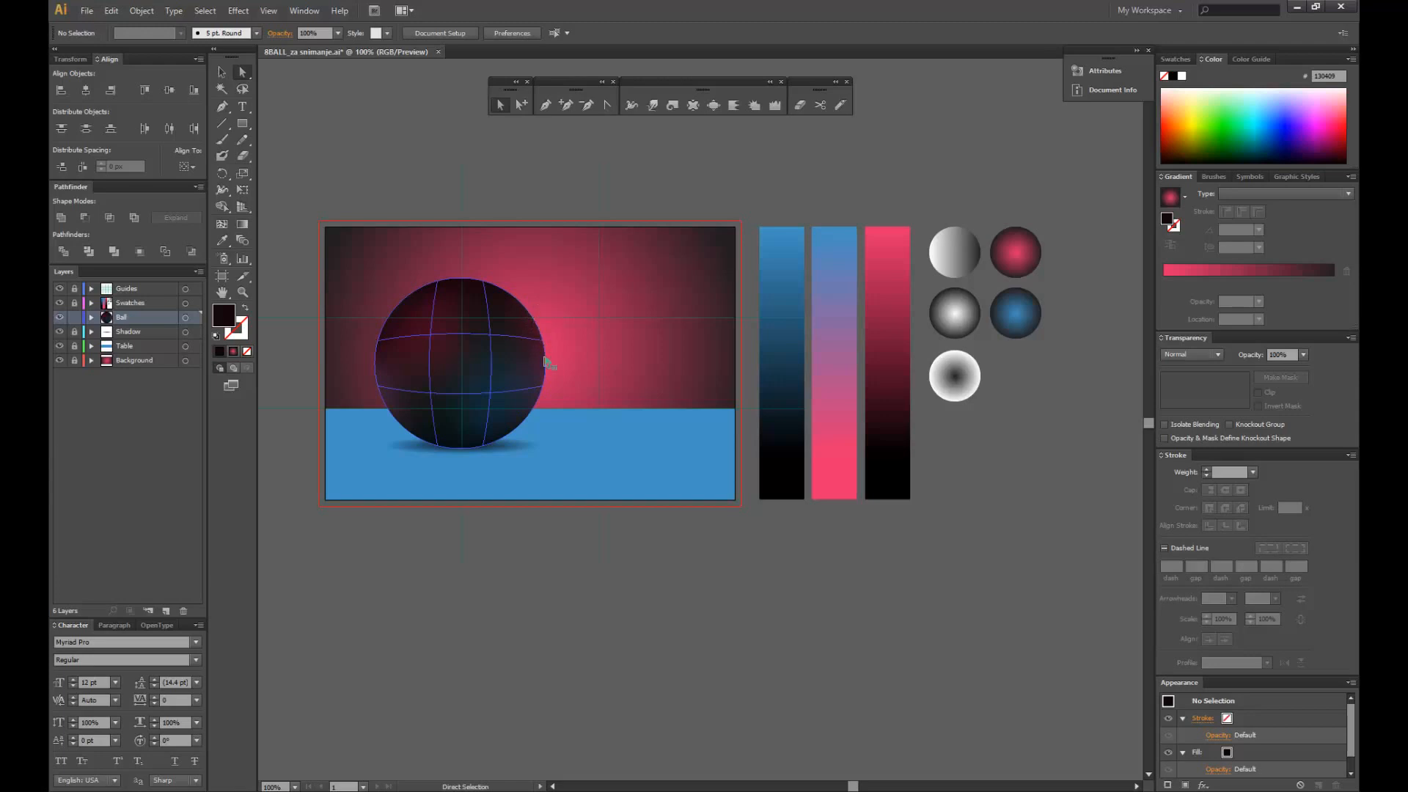
pyautogui.click(490, 283)
pyautogui.click(221, 241)
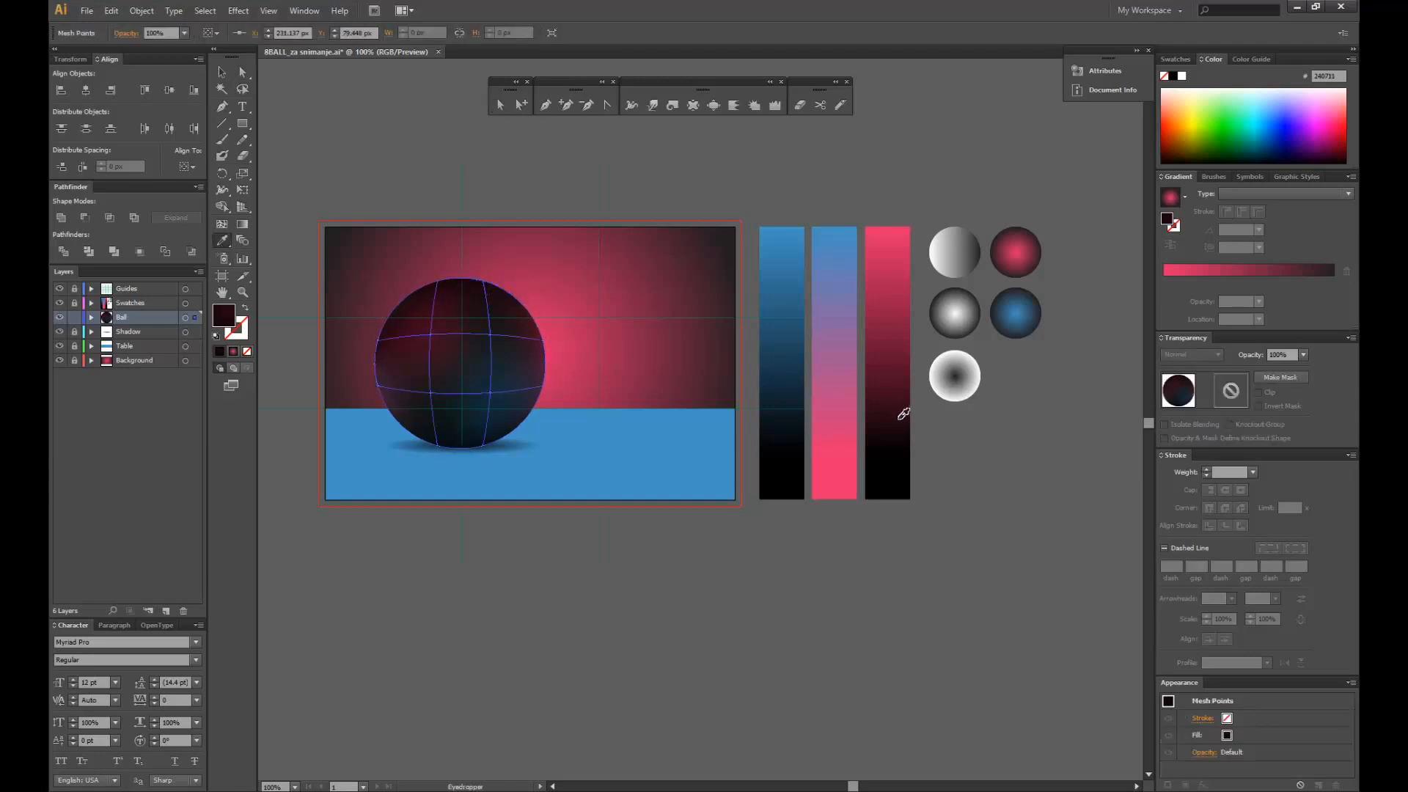
pyautogui.click(883, 383)
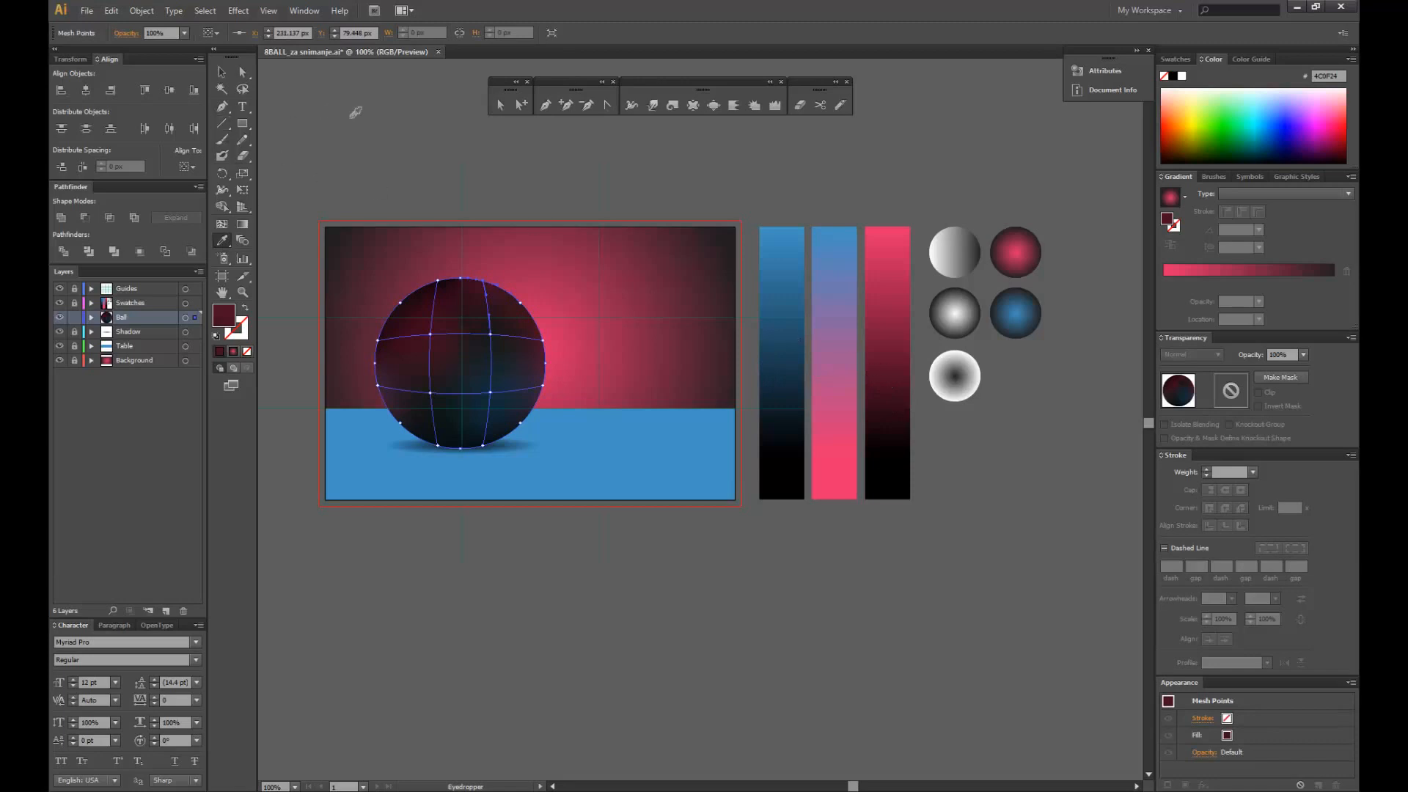
pyautogui.click(499, 106)
pyautogui.click(497, 165)
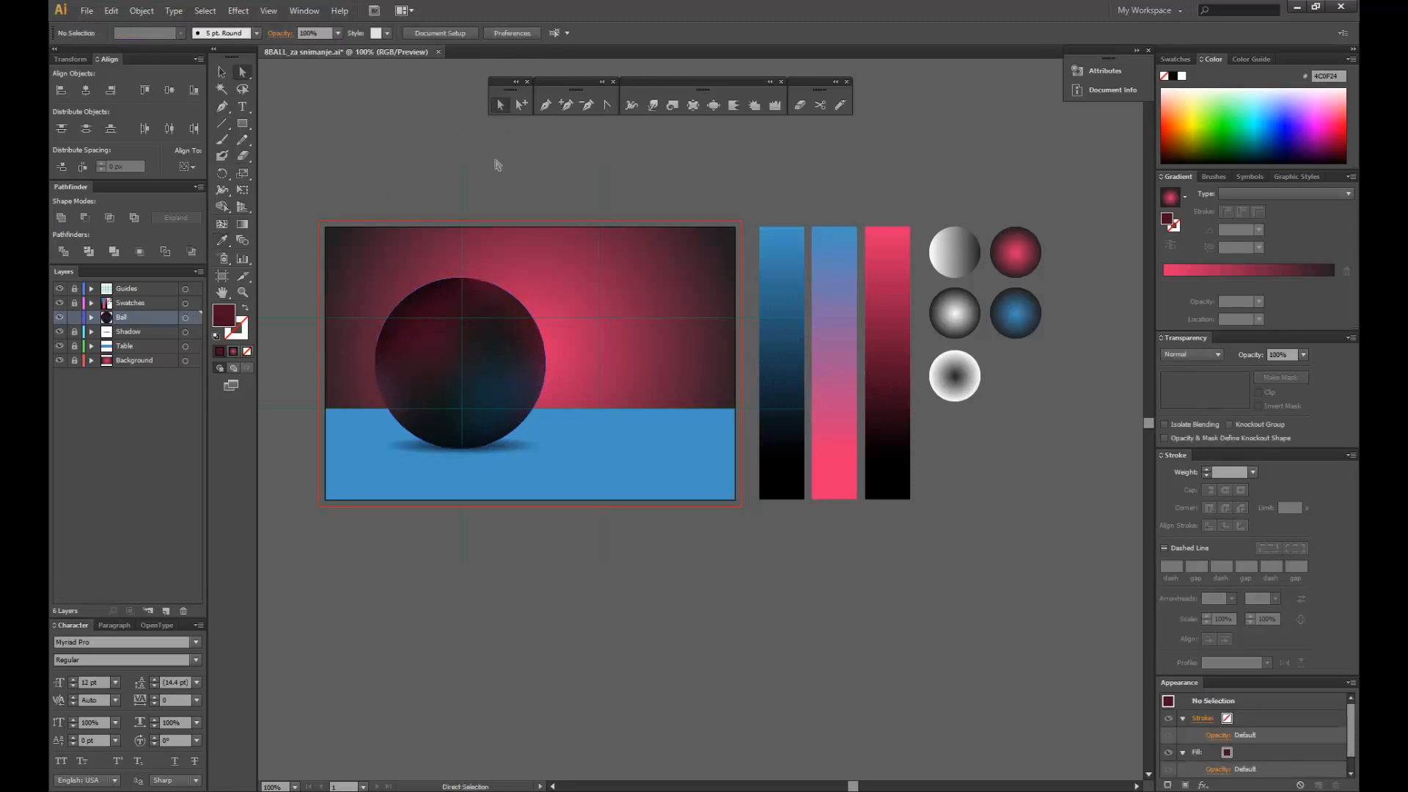
# - Recolour the left mesh point on the ball's top edge dark red 280812, sampled from the pink-to-black bar
pyautogui.click(456, 279)
pyautogui.click(436, 282)
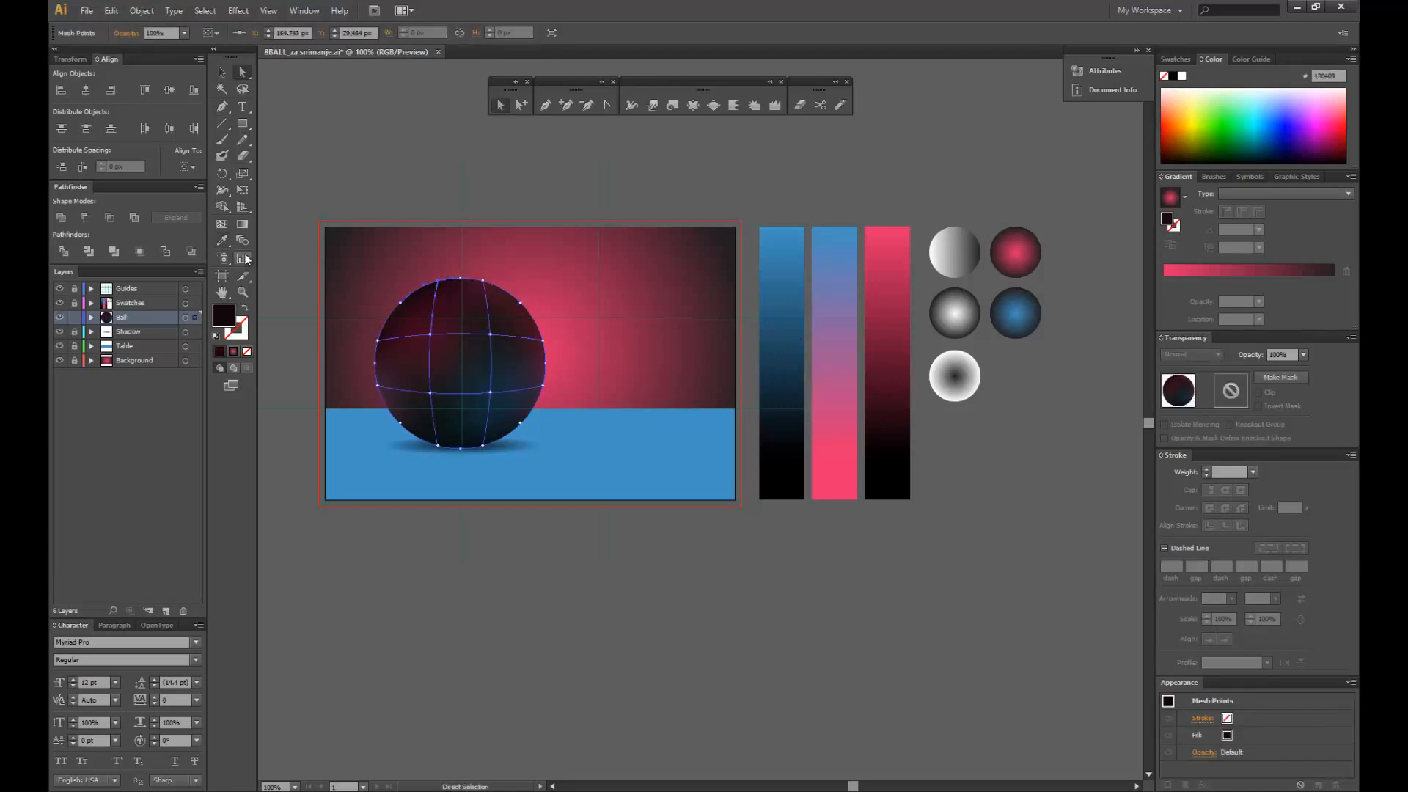
pyautogui.press('i')
pyautogui.click(895, 417)
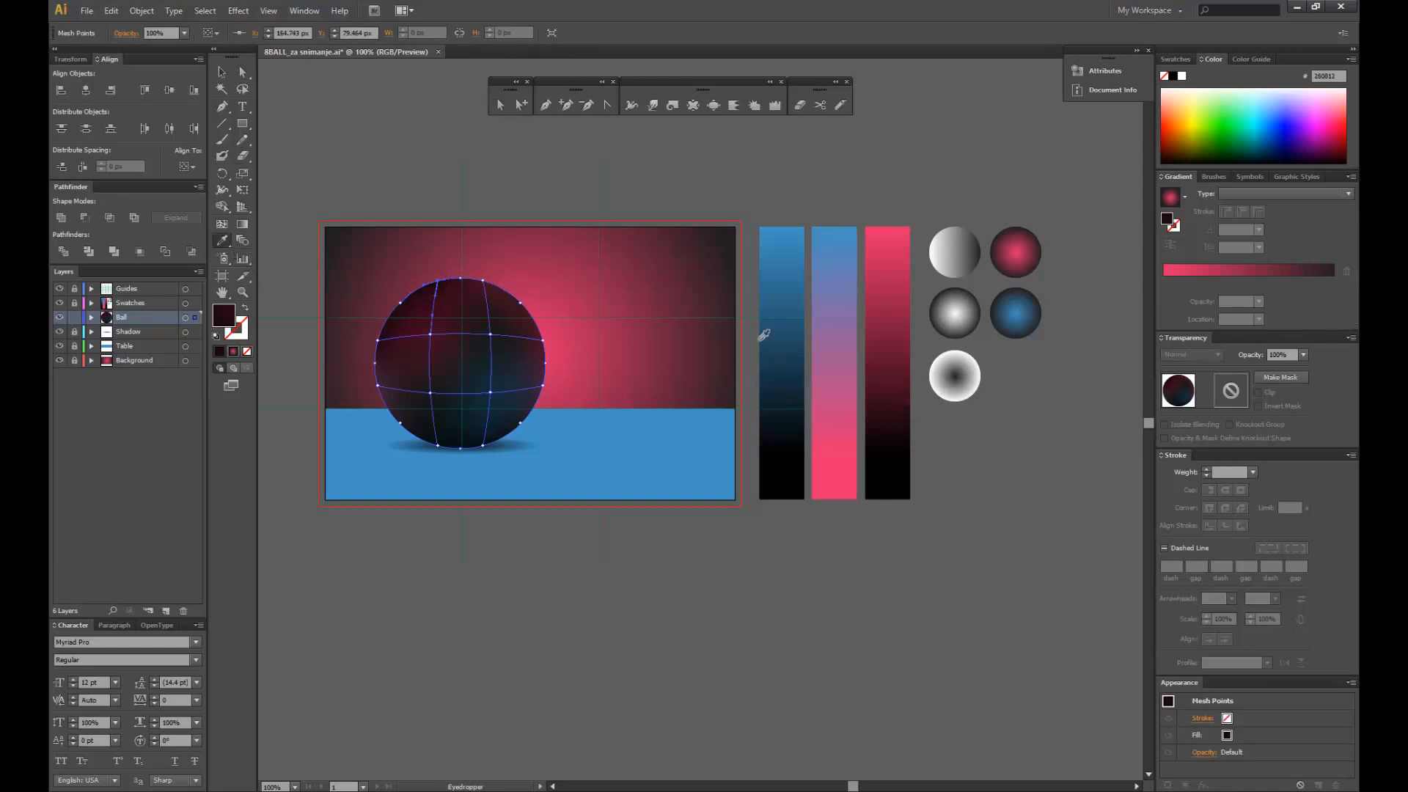
pyautogui.click(221, 73)
pyautogui.click(336, 109)
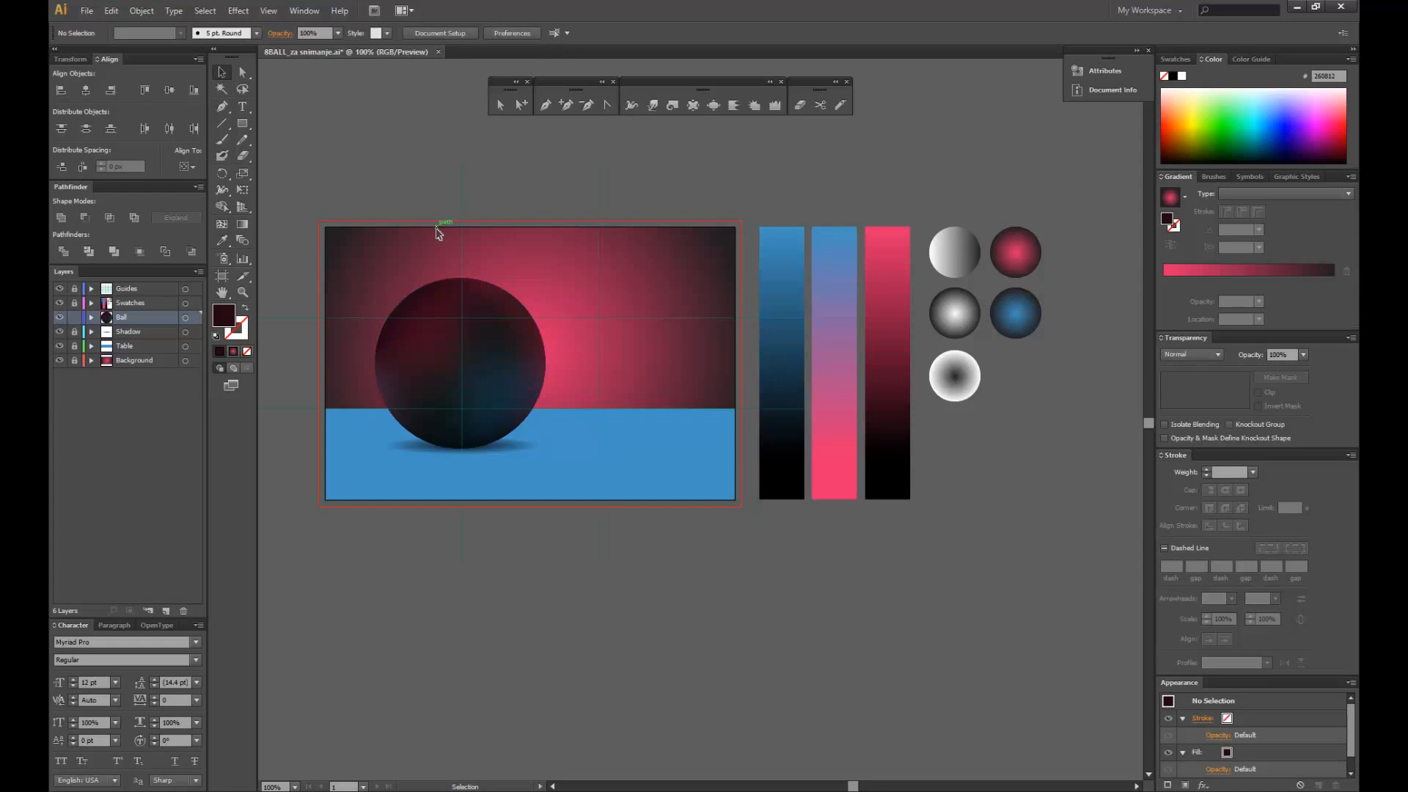
pyautogui.click(501, 107)
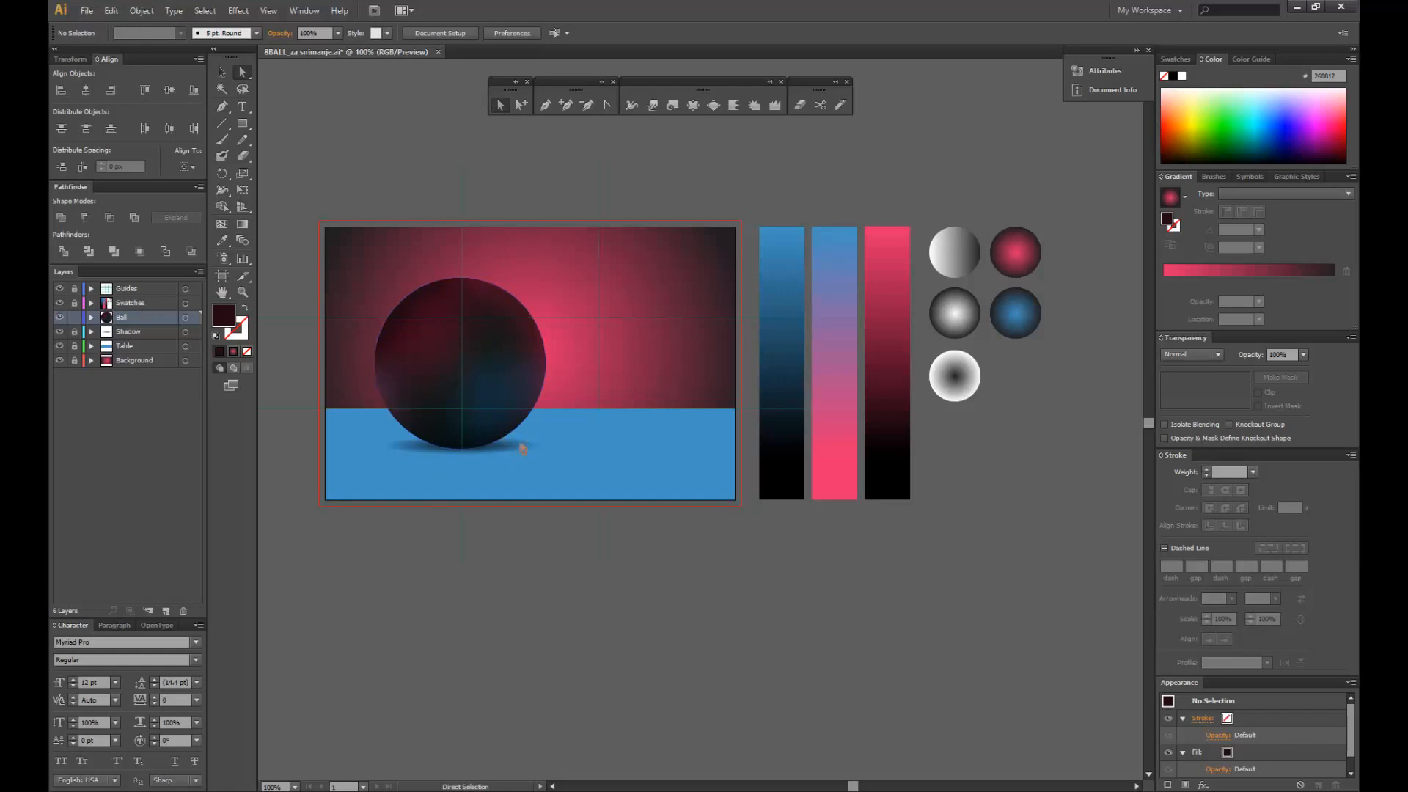
pyautogui.click(522, 447)
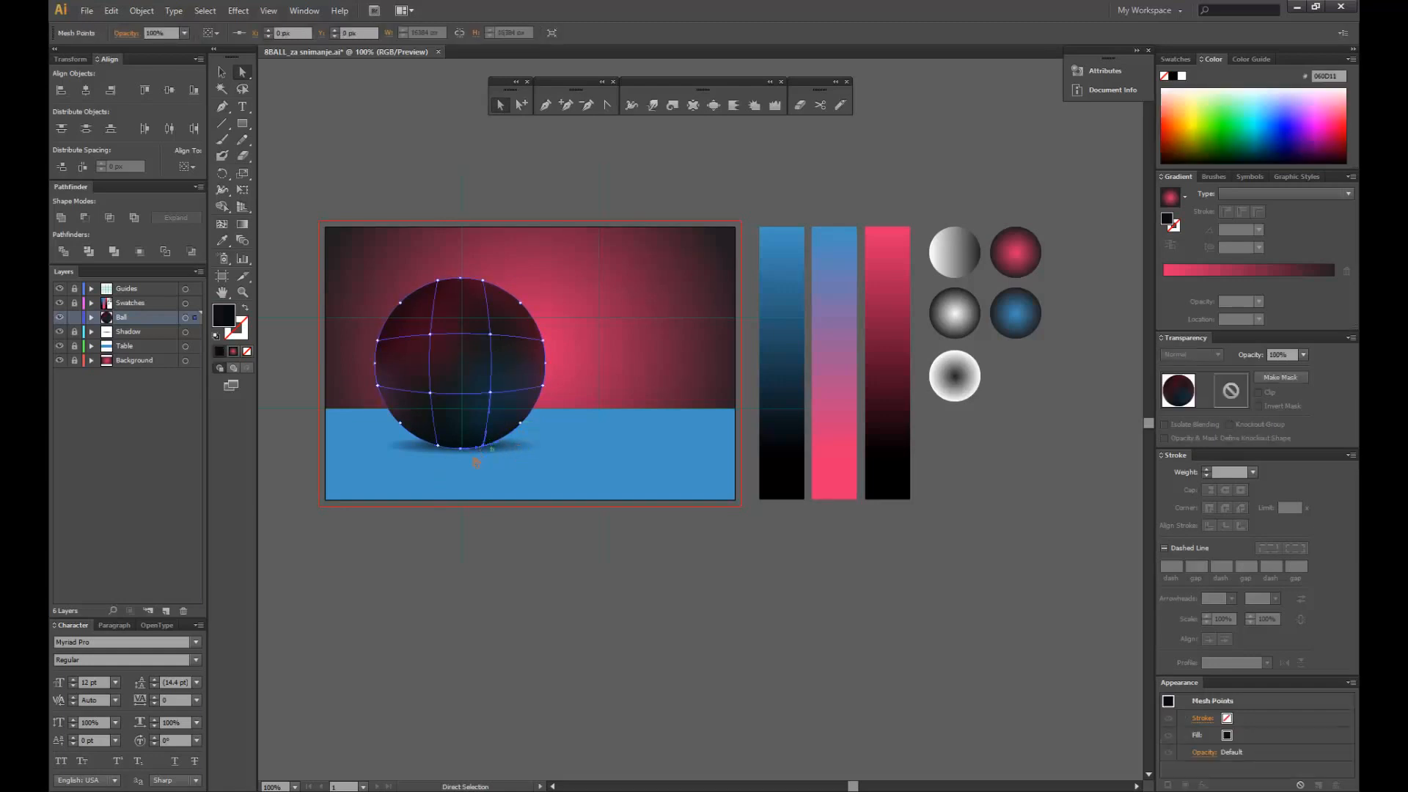
pyautogui.click(458, 524)
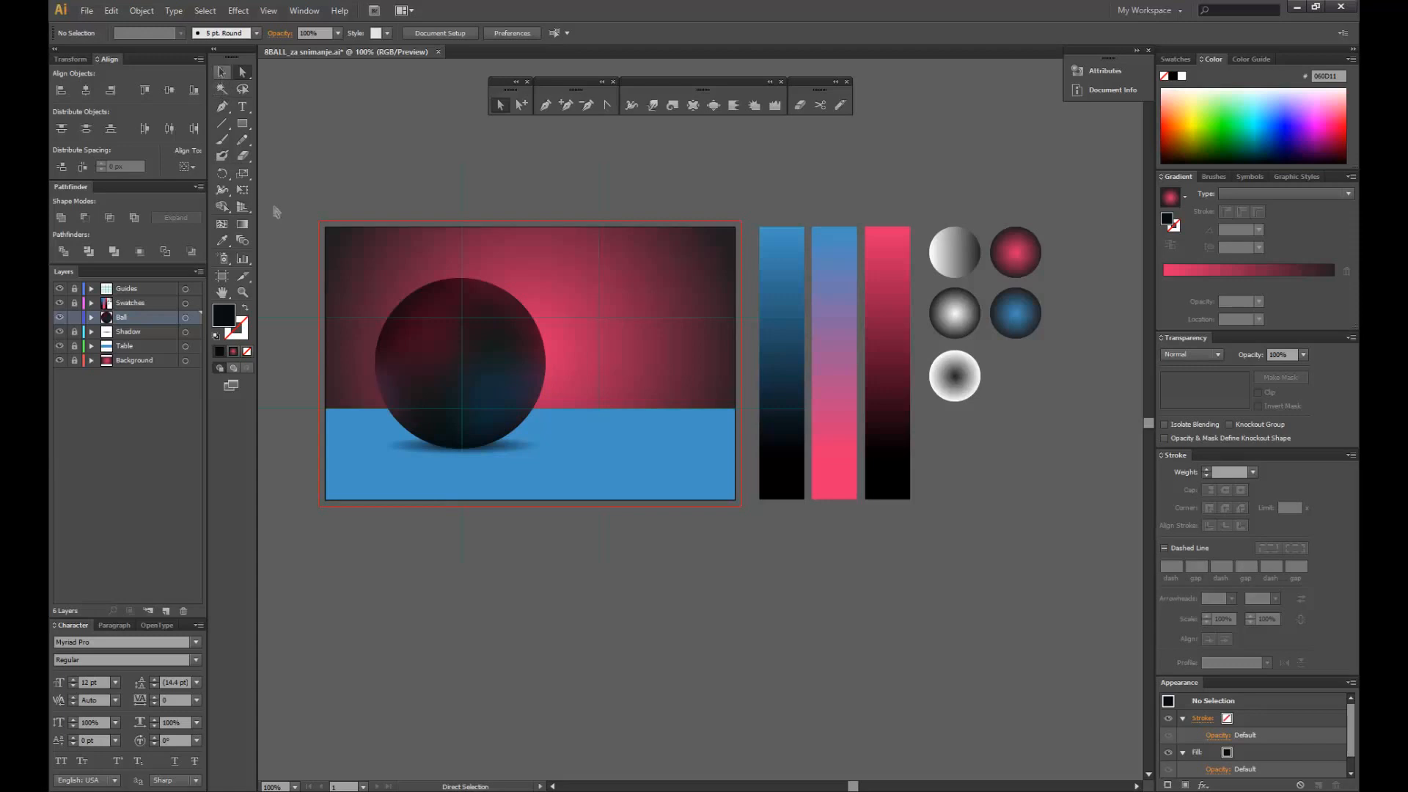
# - Hide the Guides layer and add a new layer named Ball Reflection directly above the Ball layer
pyautogui.click(60, 289)
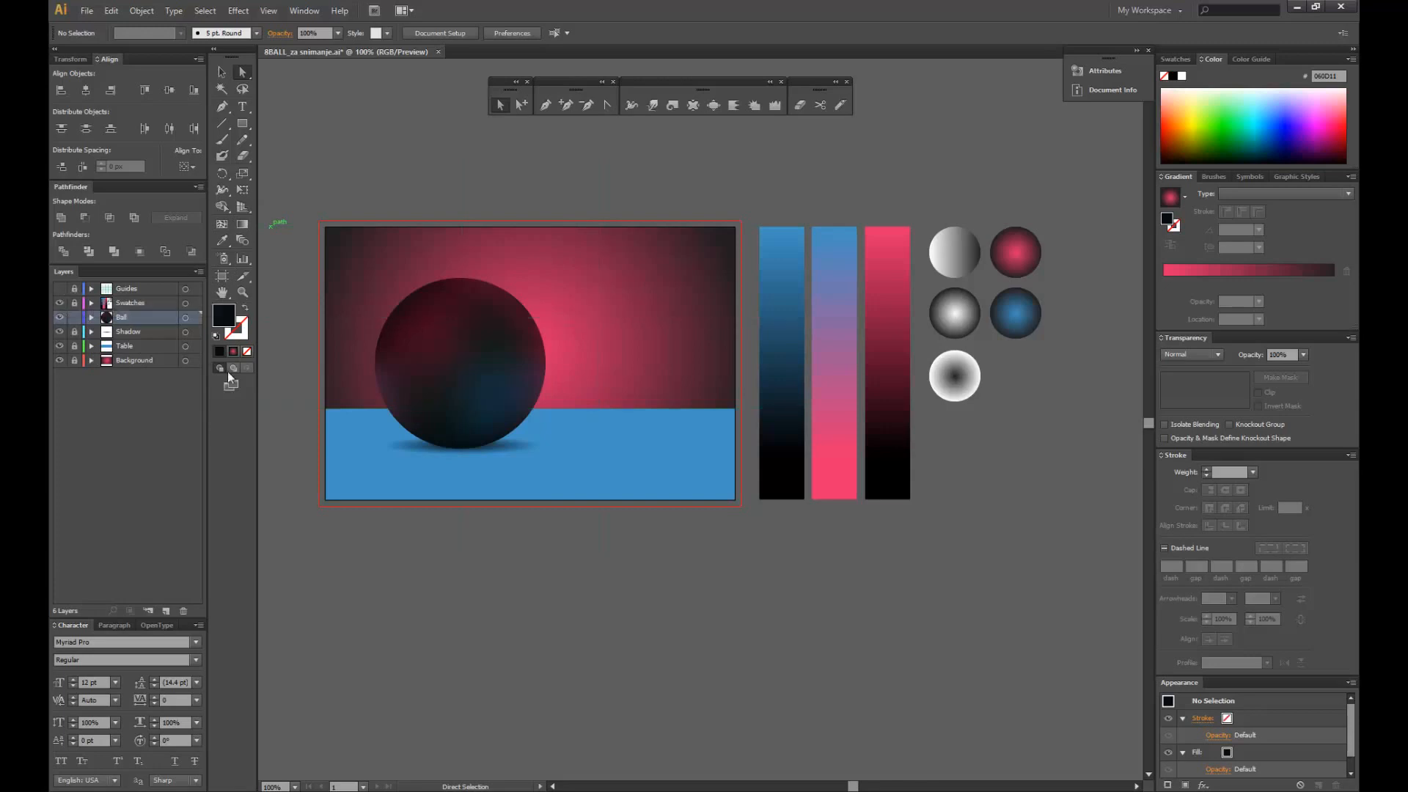
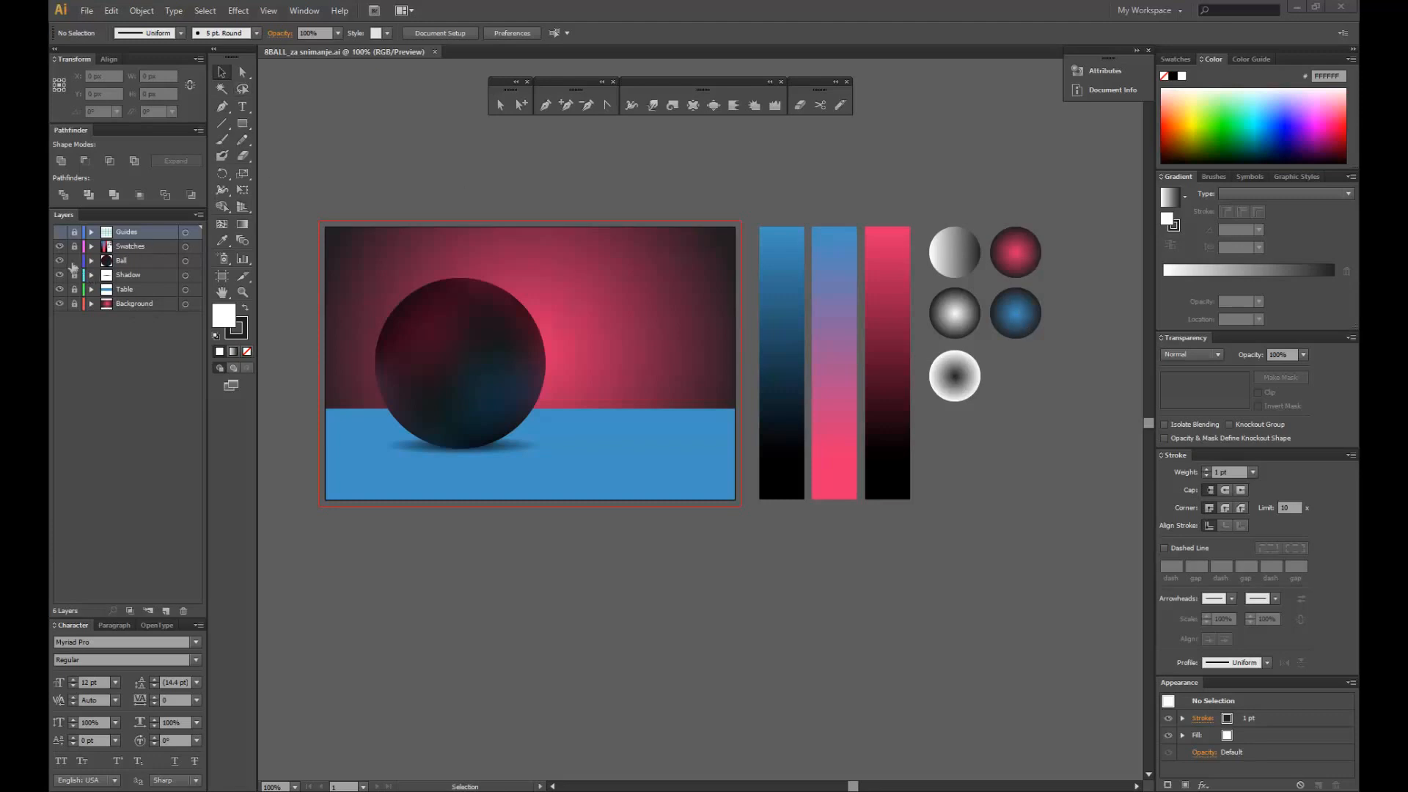
pyautogui.click(138, 258)
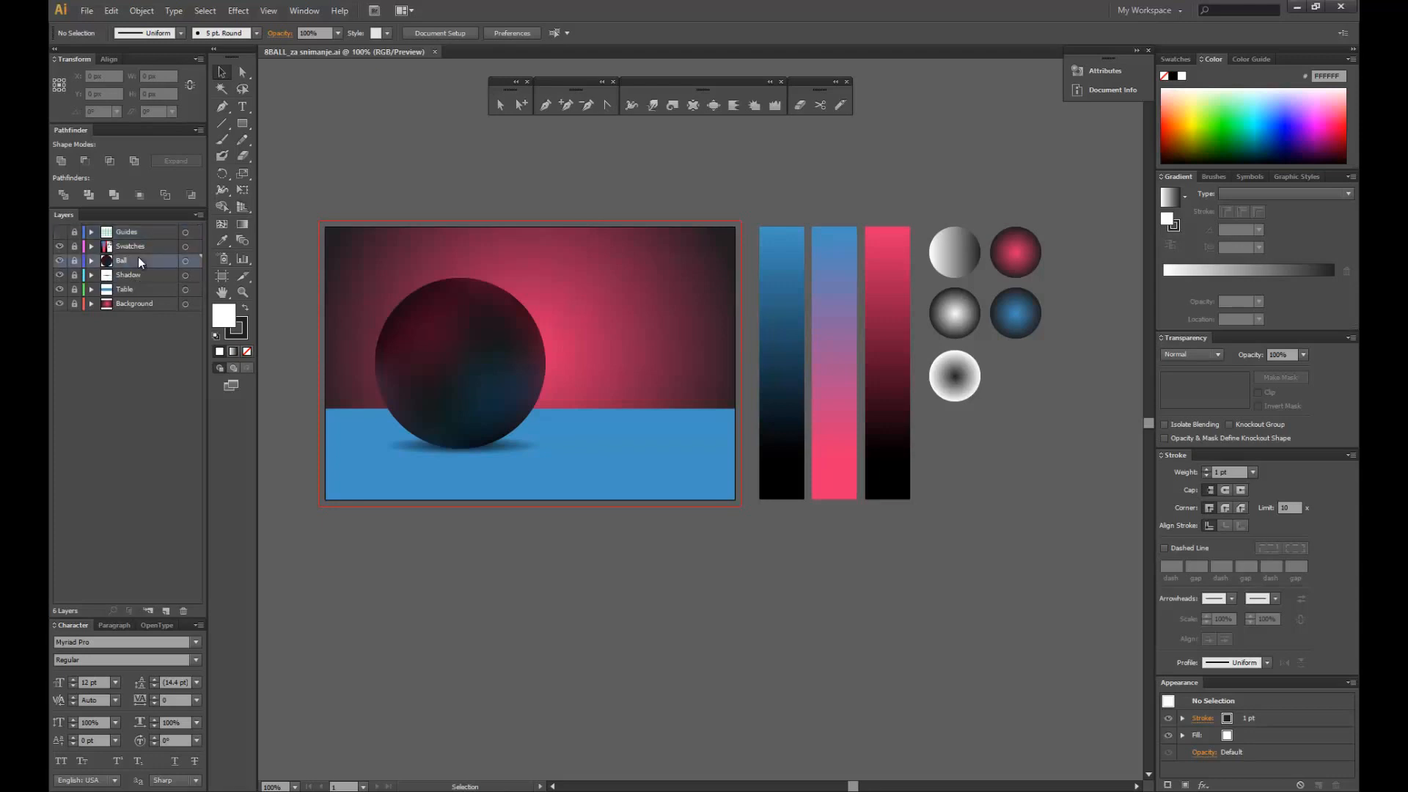
pyautogui.click(197, 214)
pyautogui.click(242, 220)
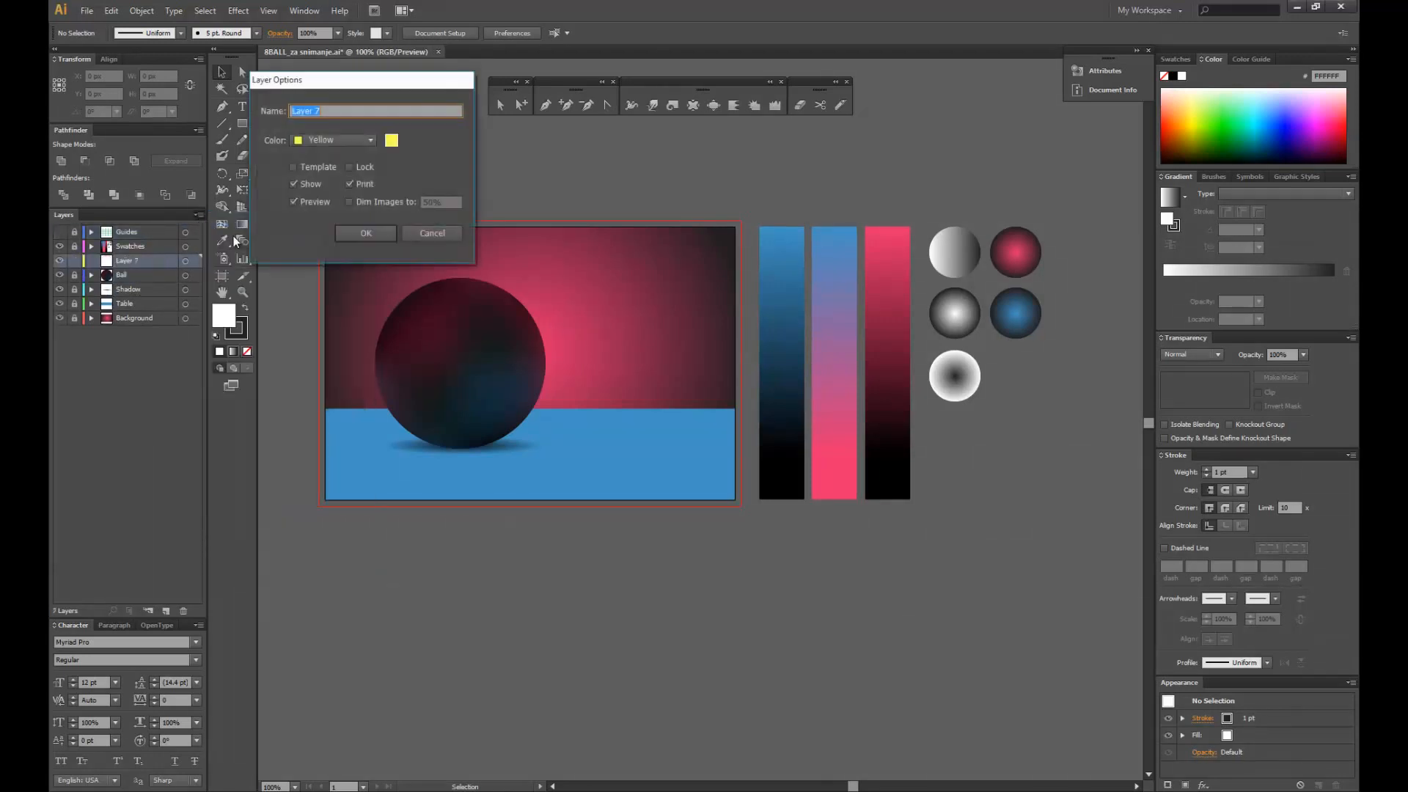
pyautogui.write('Ball rfe')
pyautogui.press('BackSpace')
pyautogui.press('BackSpace')
pyautogui.write('eflection')
pyautogui.press('Return')
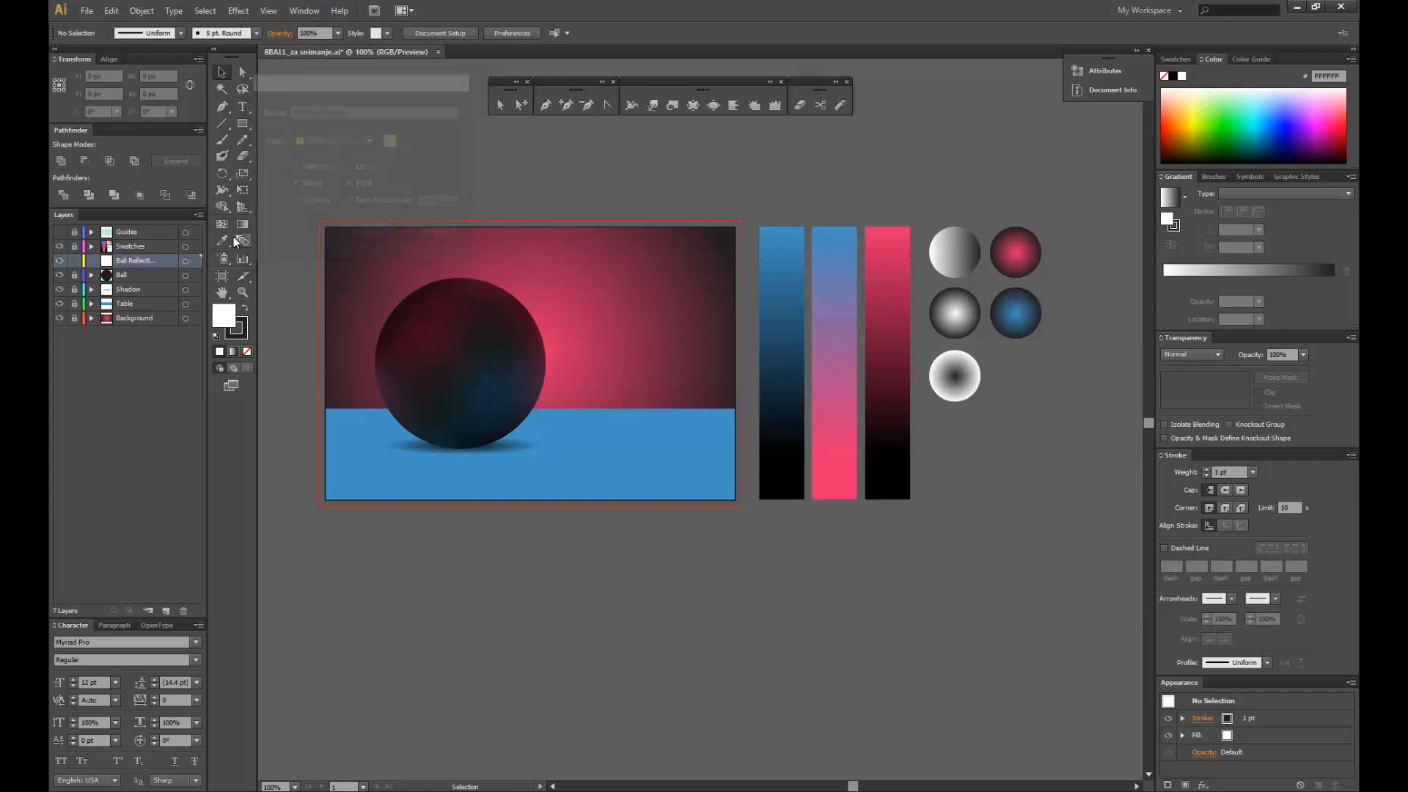
# - Unlock the Swatches layer and copy its linear grayscale, radial pink and radial blue gradient circles
pyautogui.click(74, 246)
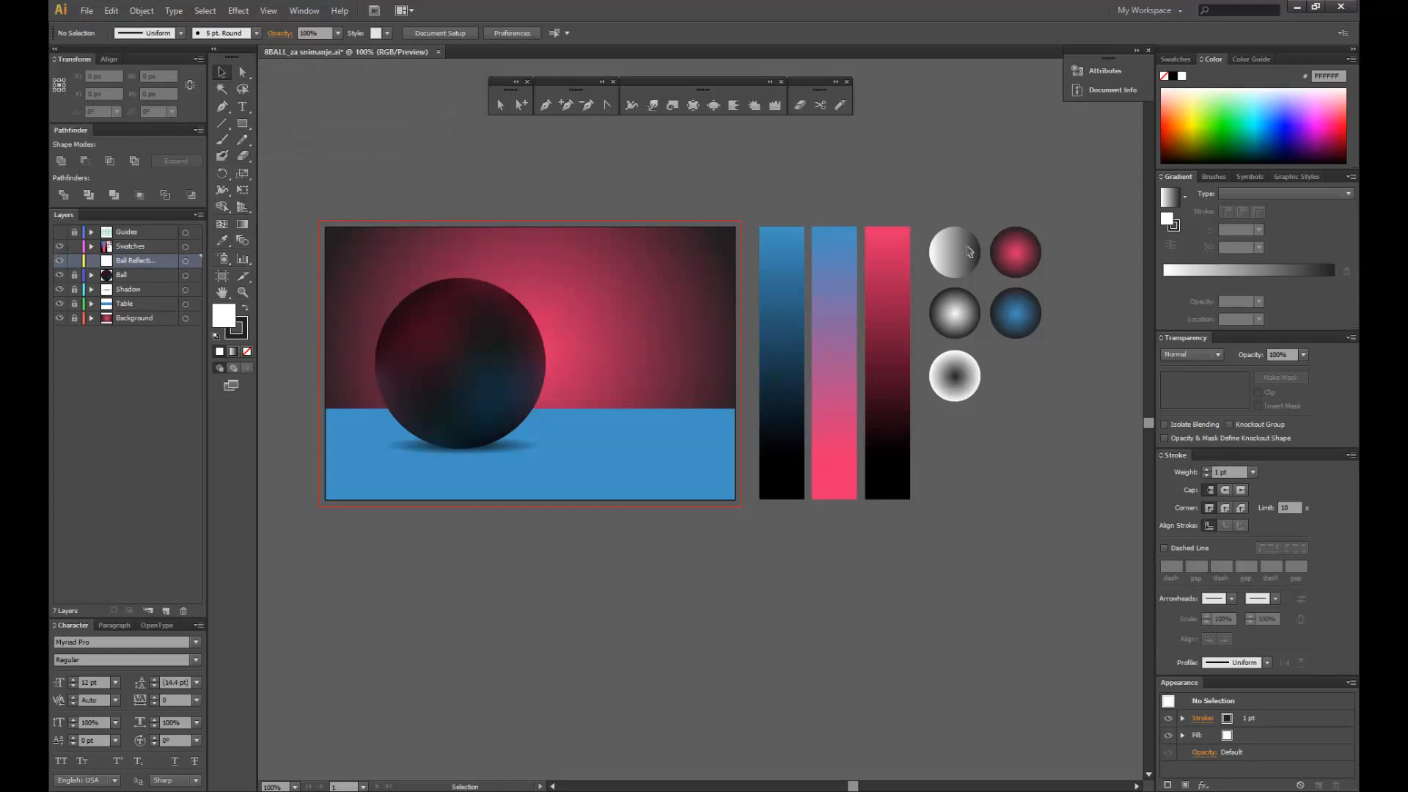
pyautogui.click(969, 251)
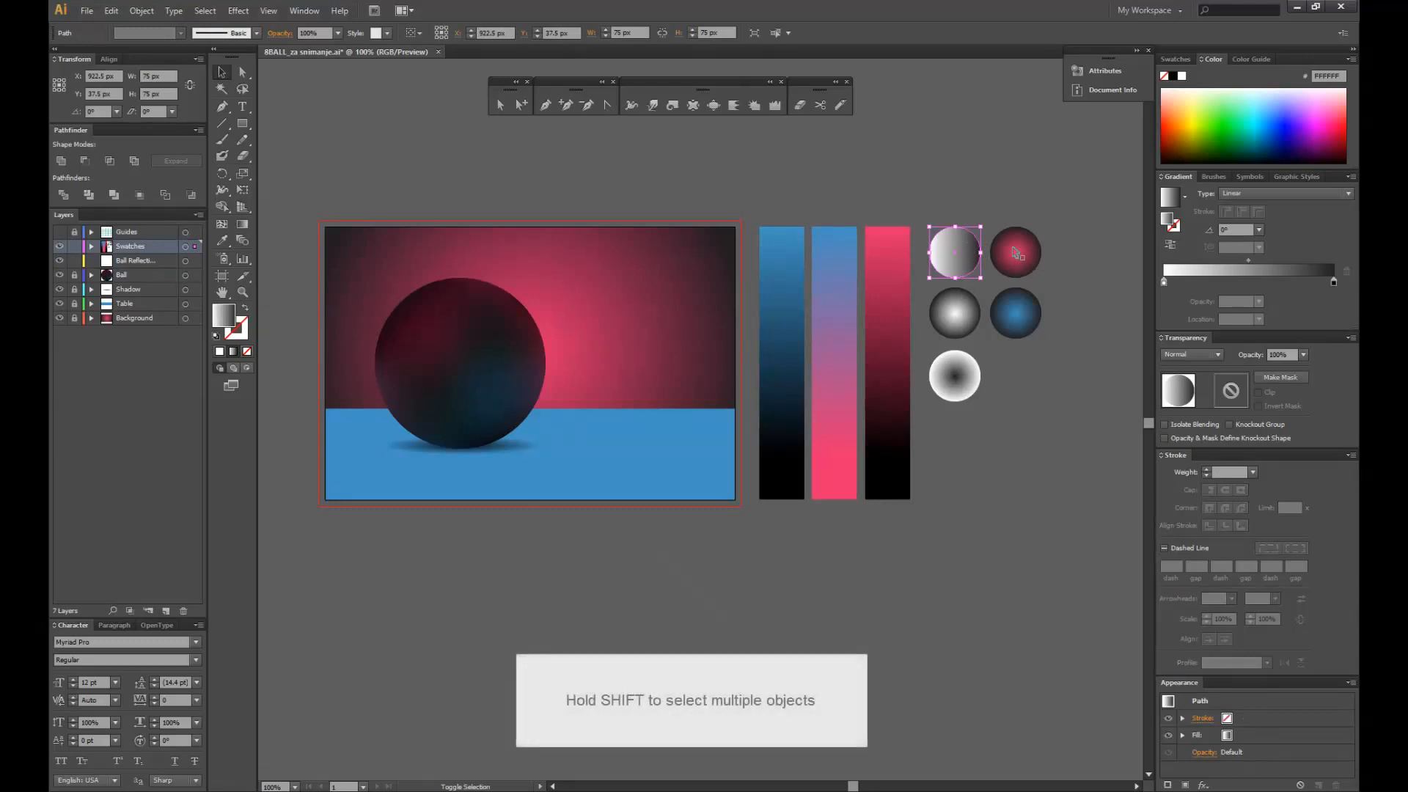
pyautogui.keyDown('shift'); pyautogui.click(1015, 253); pyautogui.keyUp('shift')
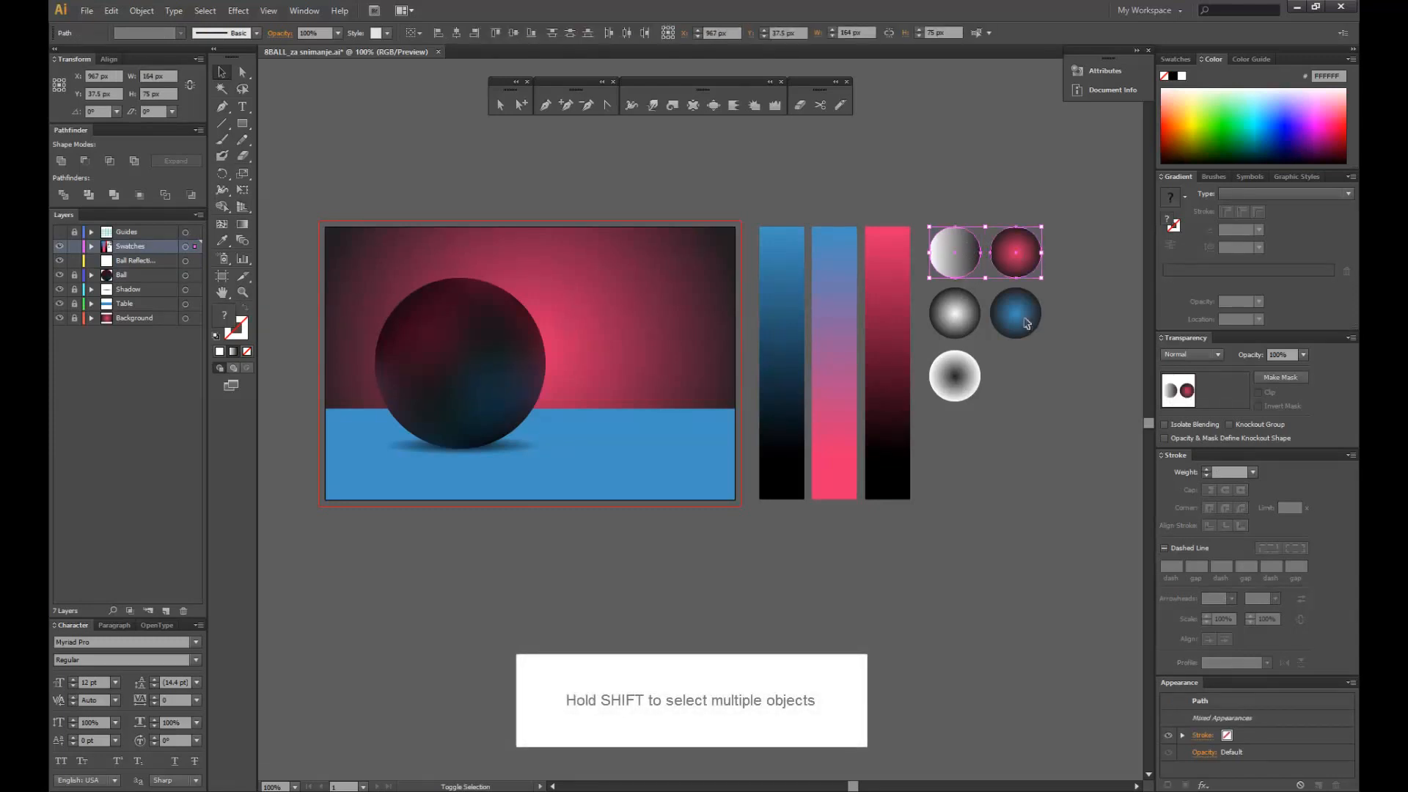
pyautogui.keyDown('shift'); pyautogui.click(1024, 322); pyautogui.keyUp('shift')
pyautogui.click(109, 11)
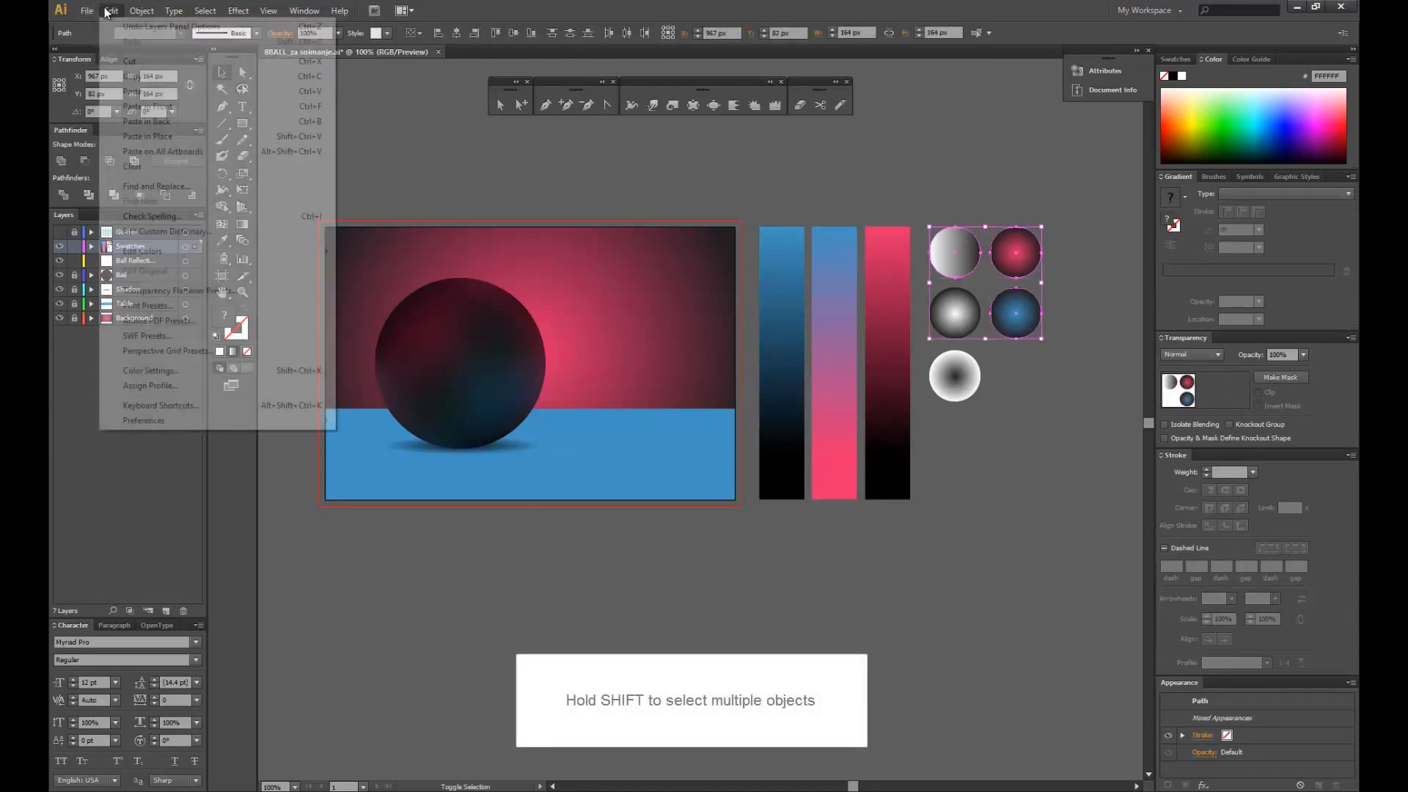
pyautogui.click(143, 78)
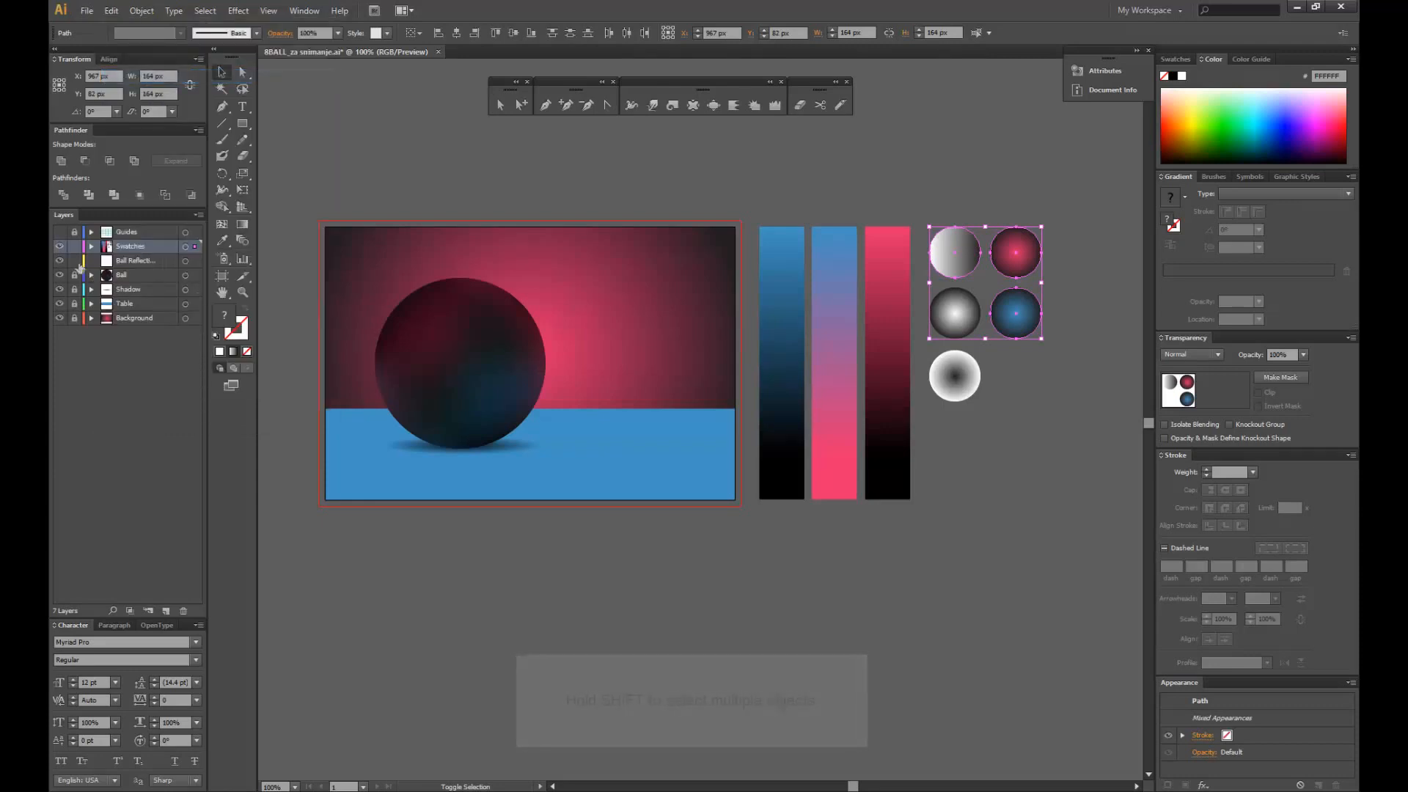
# - Lock the Swatches layer and paste the copied circles into the Ball Reflection layer, placing them over the background beside the ball
pyautogui.click(75, 247)
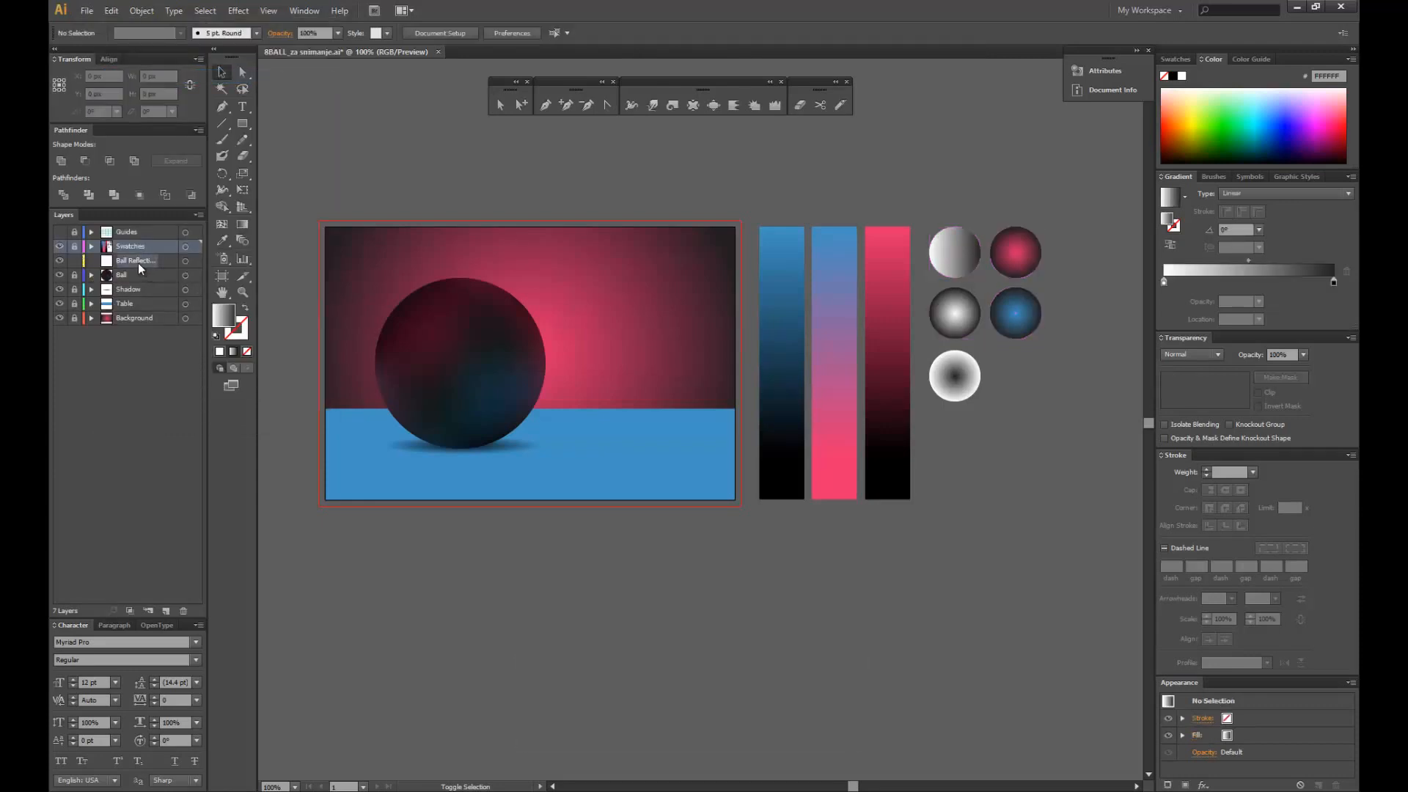
pyautogui.click(137, 263)
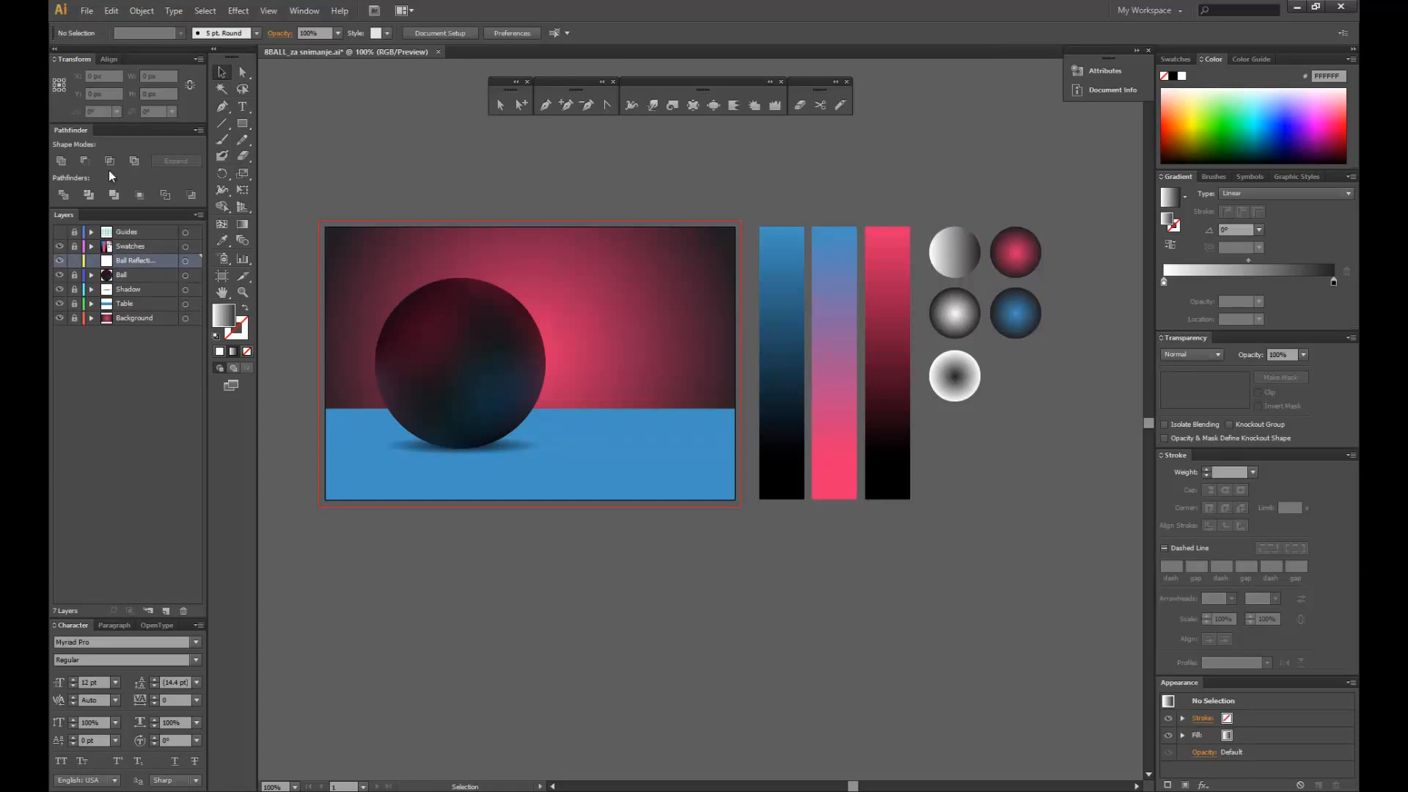
pyautogui.click(109, 11)
pyautogui.click(156, 99)
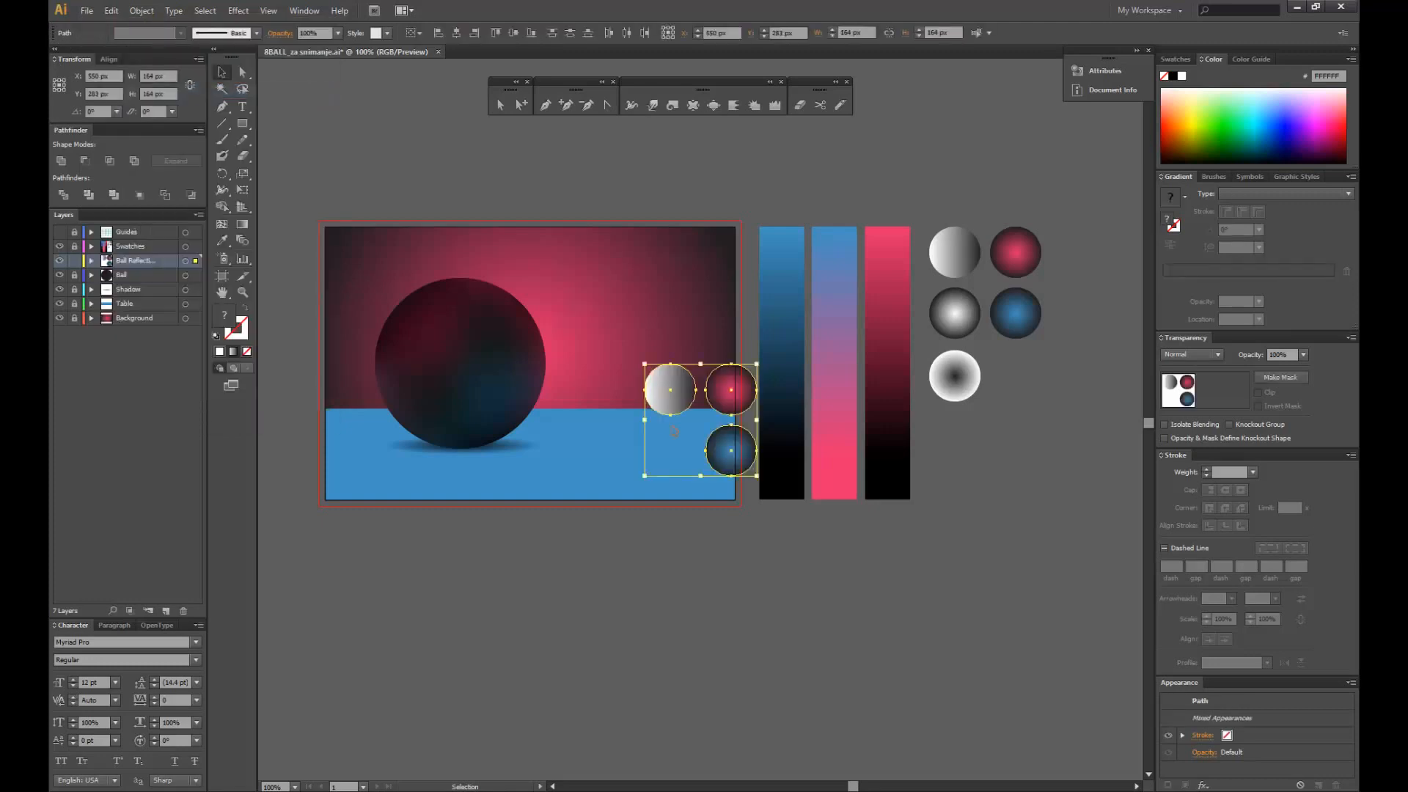
pyautogui.moveTo(700, 418); pyautogui.dragTo(613, 318)
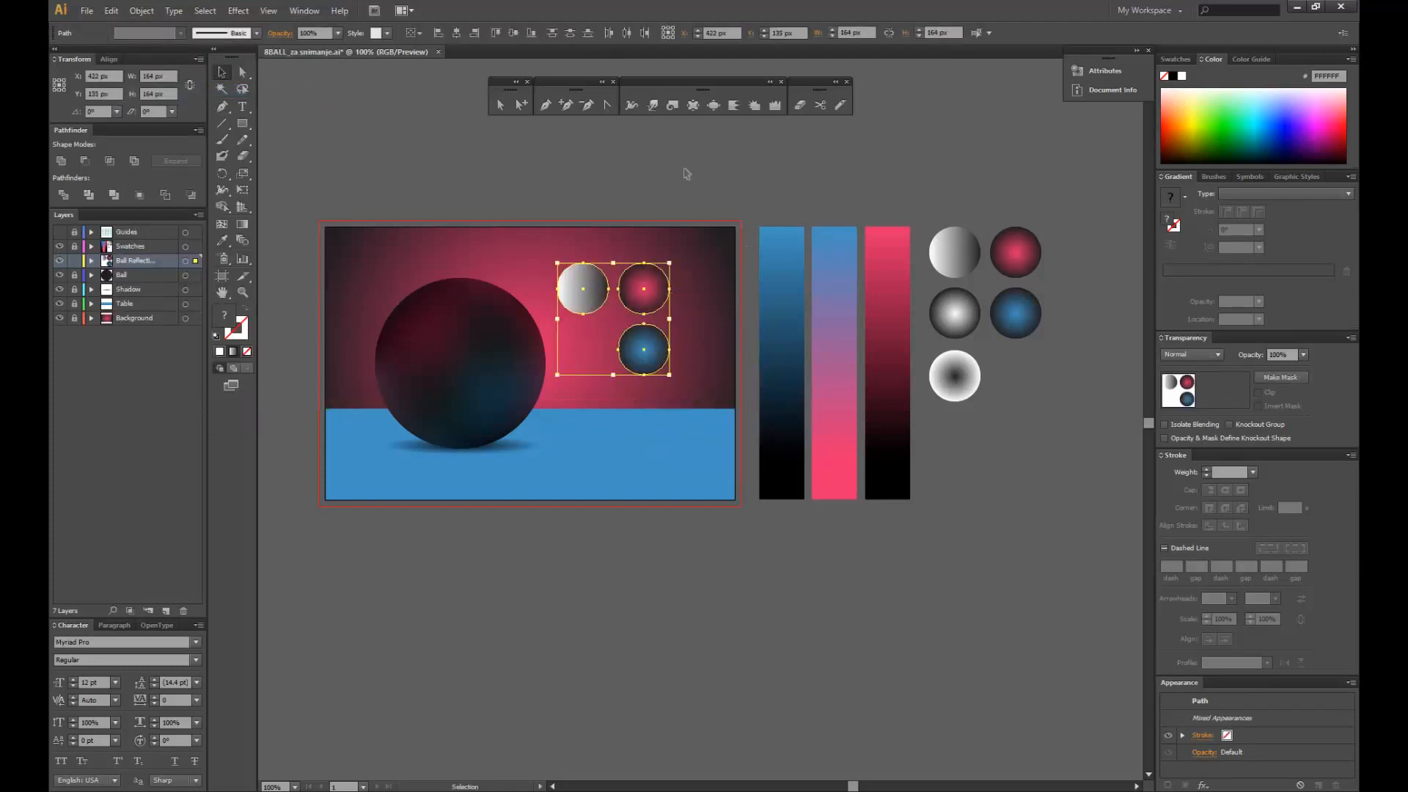
pyautogui.click(644, 235)
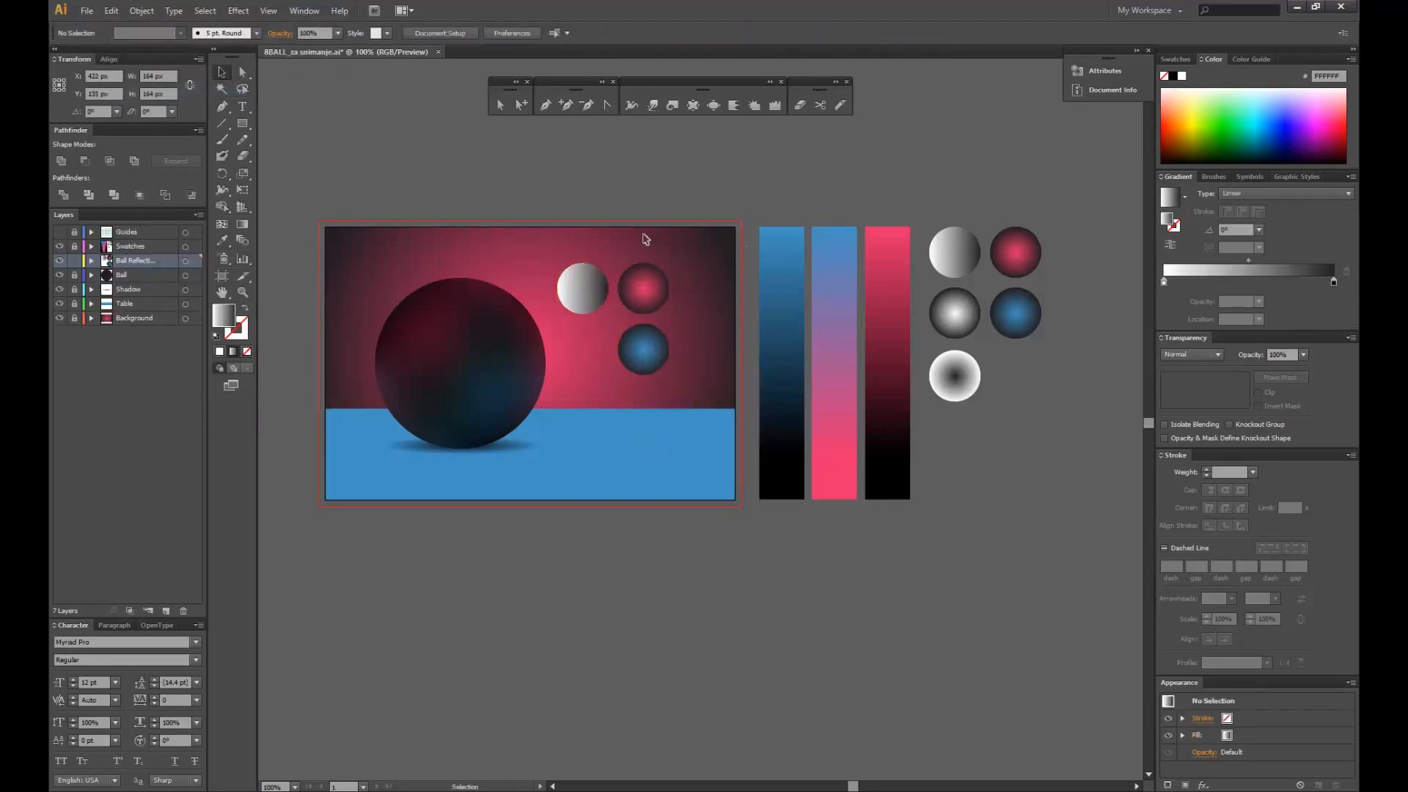
# - Shift the pasted pink circle slightly outward and convert its gradient's dark end stop from grayscale to RGB black 000000
pyautogui.click(663, 302)
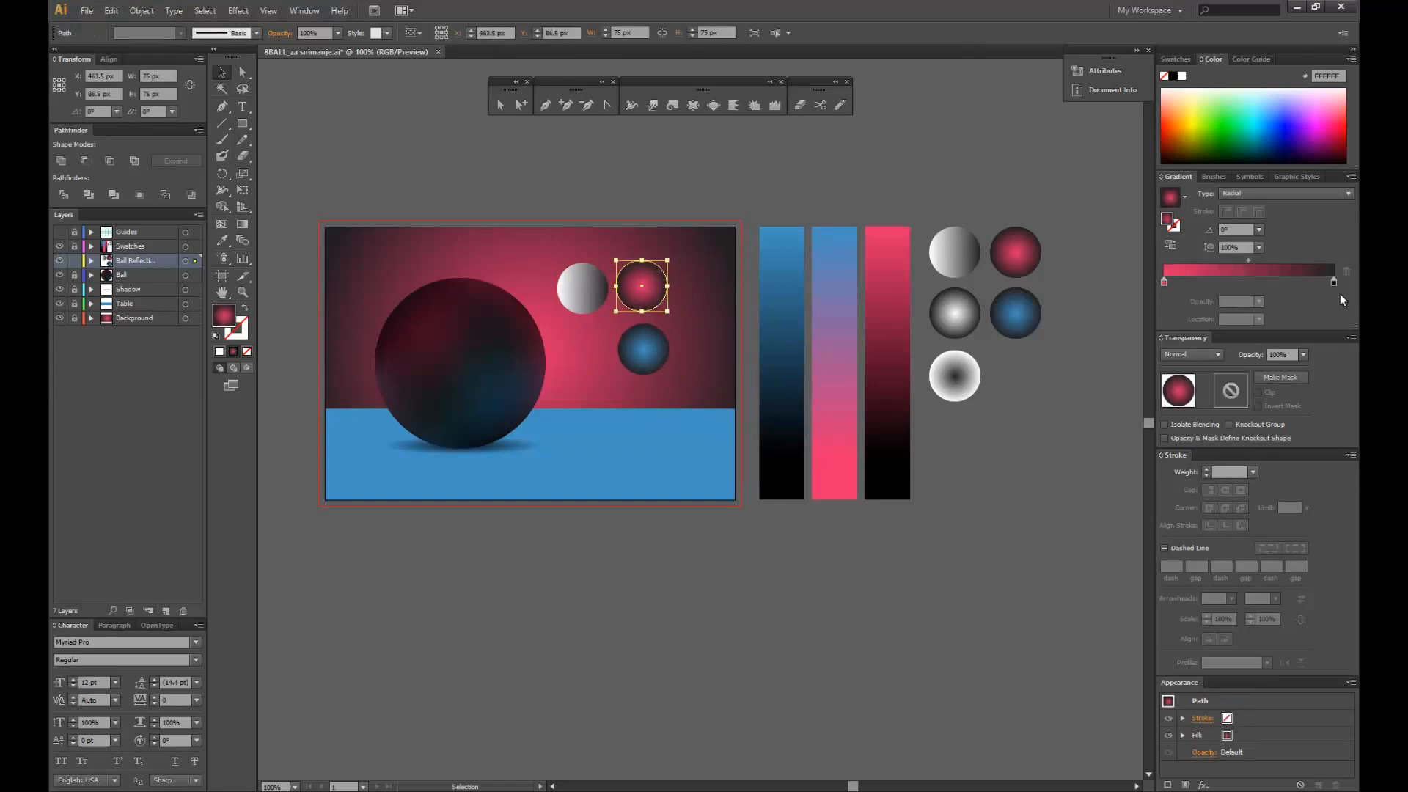
pyautogui.moveTo(662, 286); pyautogui.dragTo(672, 287)
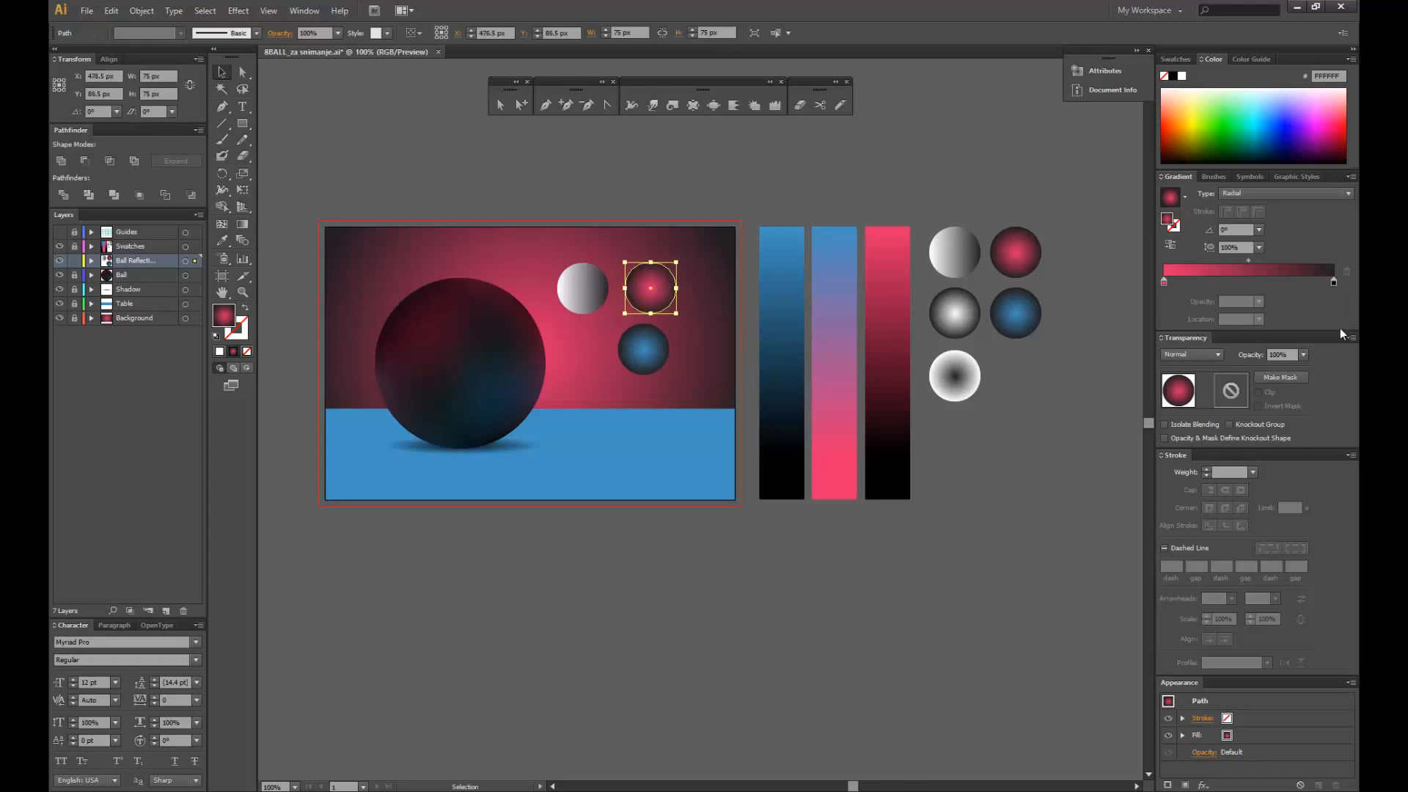
pyautogui.click(1333, 283)
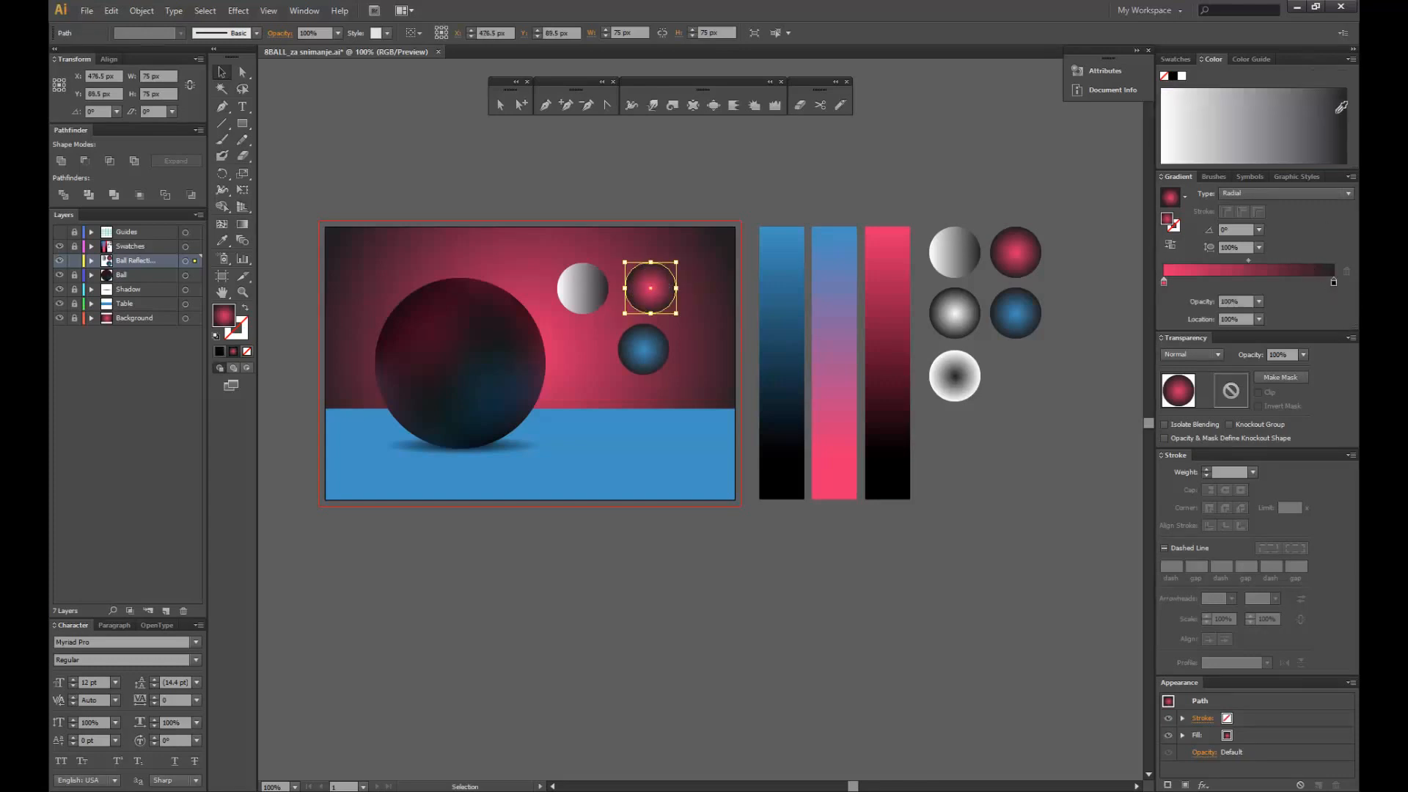
pyautogui.click(1350, 60)
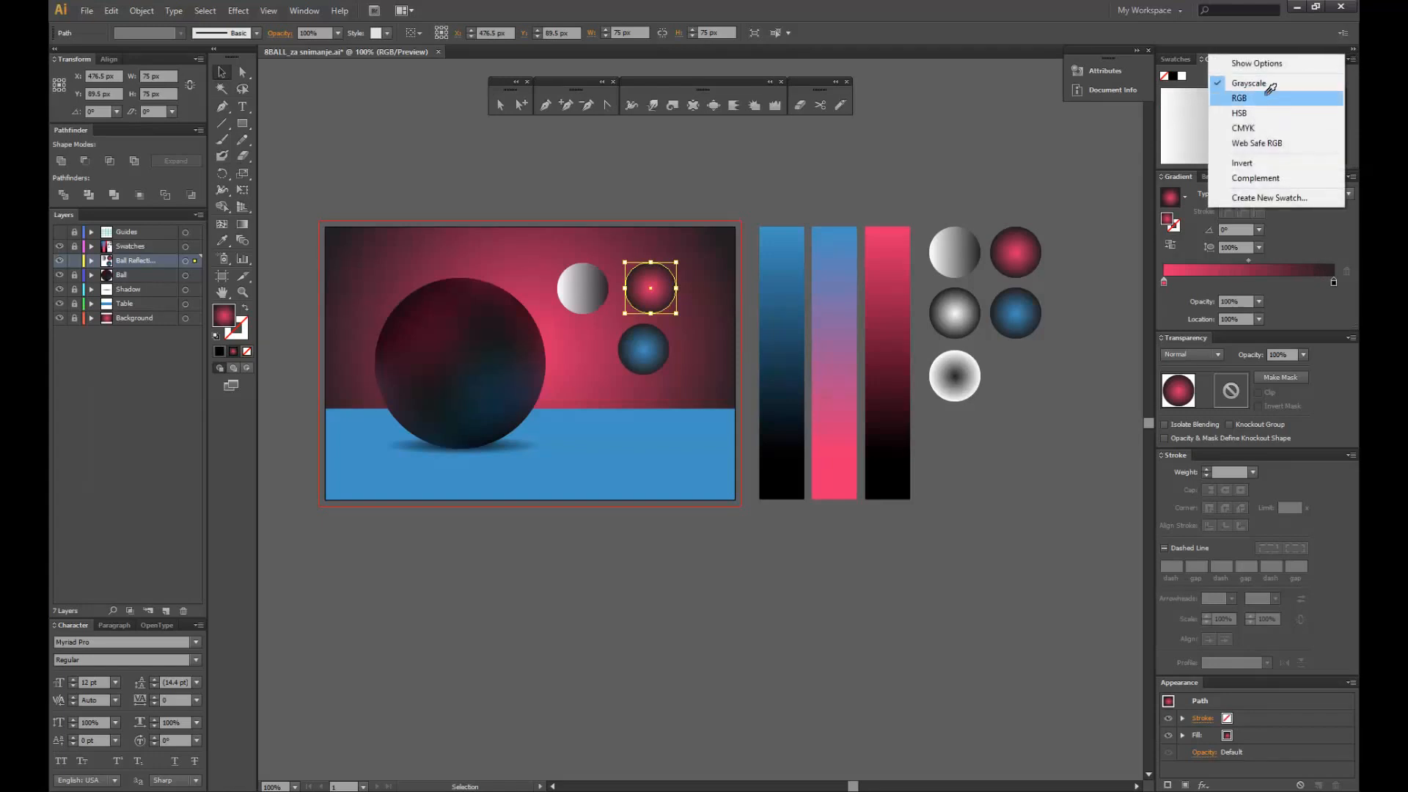
pyautogui.click(1269, 98)
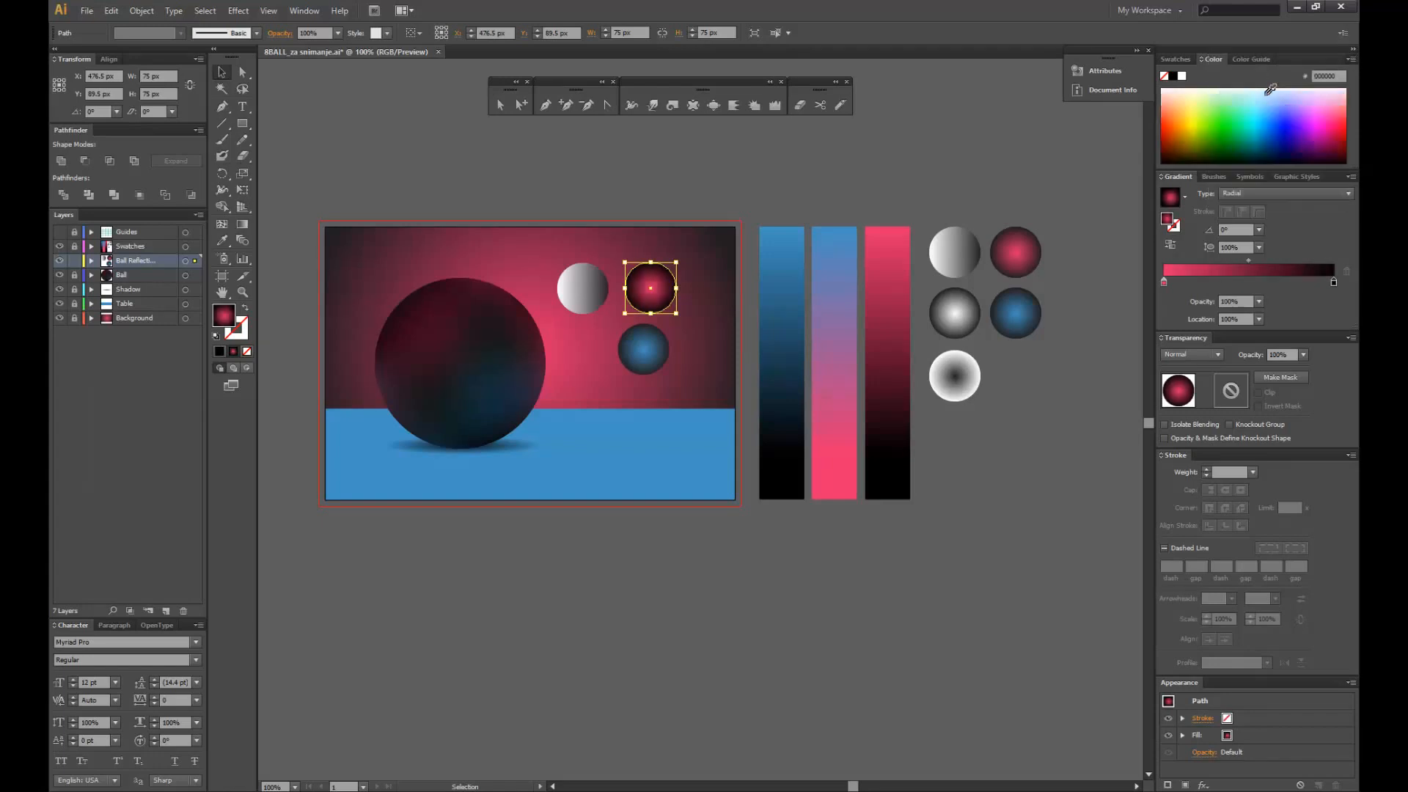
pyautogui.click(677, 187)
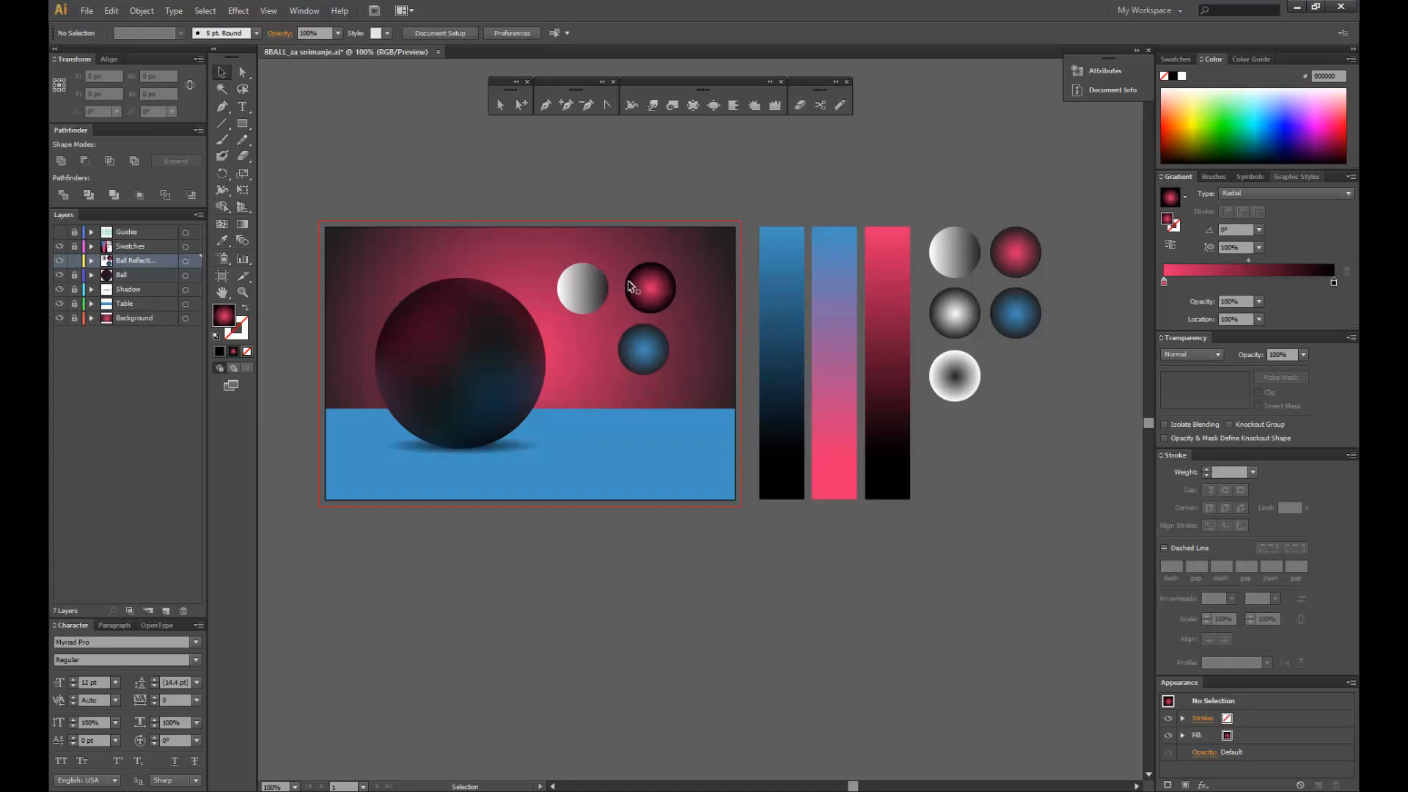
# - Convert the pasted blue circle's dark gradient stop to RGB black 000000 and place the circle directly beneath the pink one
pyautogui.click(644, 351)
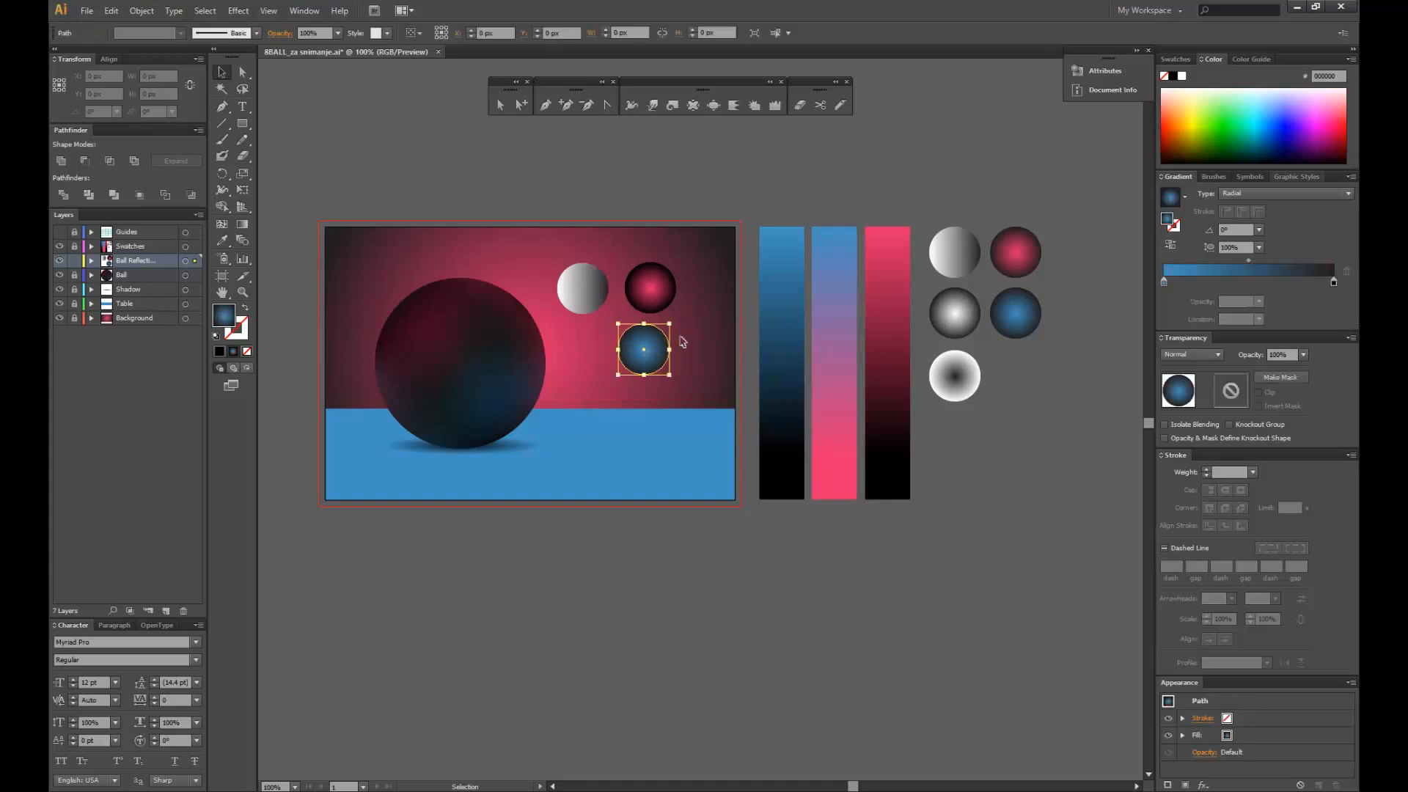
pyautogui.click(1333, 283)
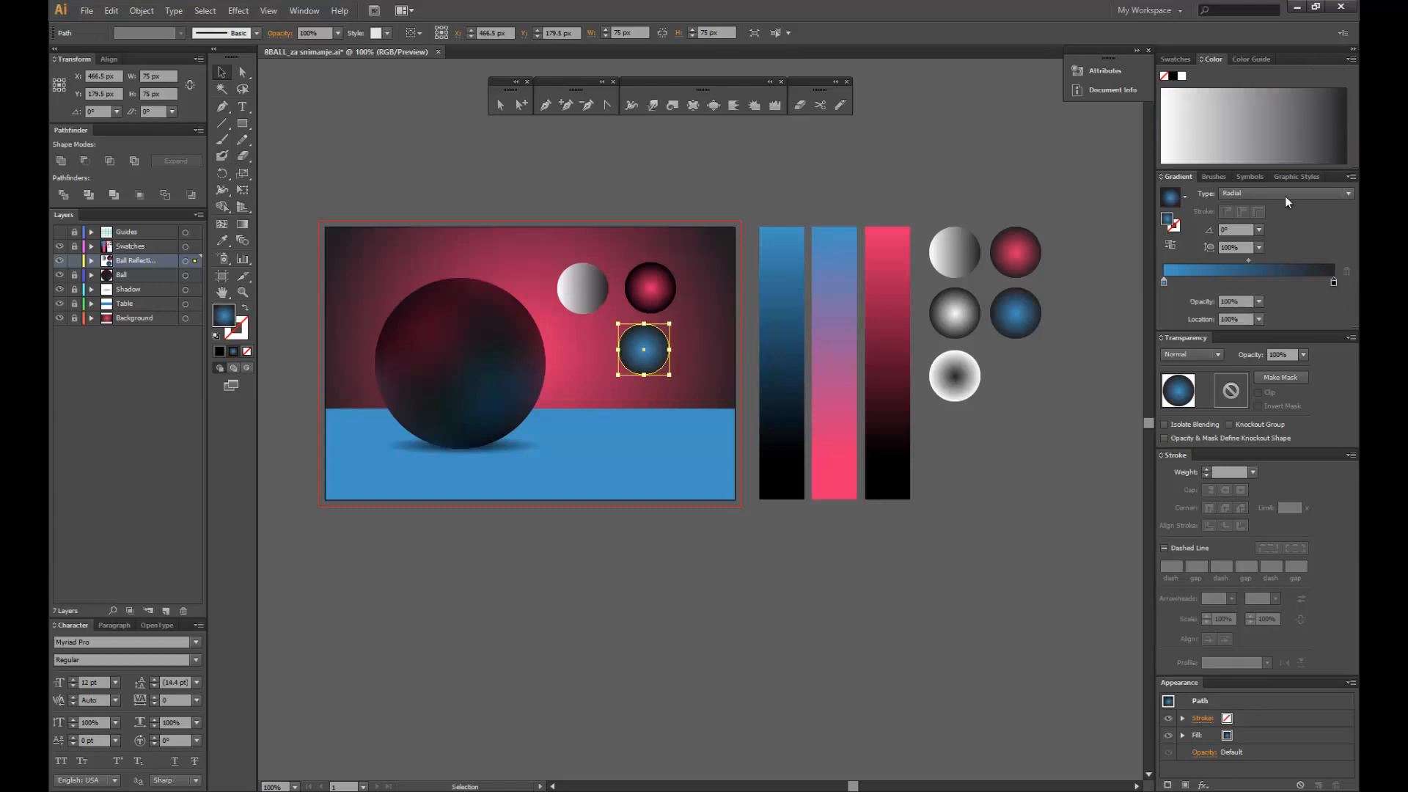
pyautogui.click(1353, 62)
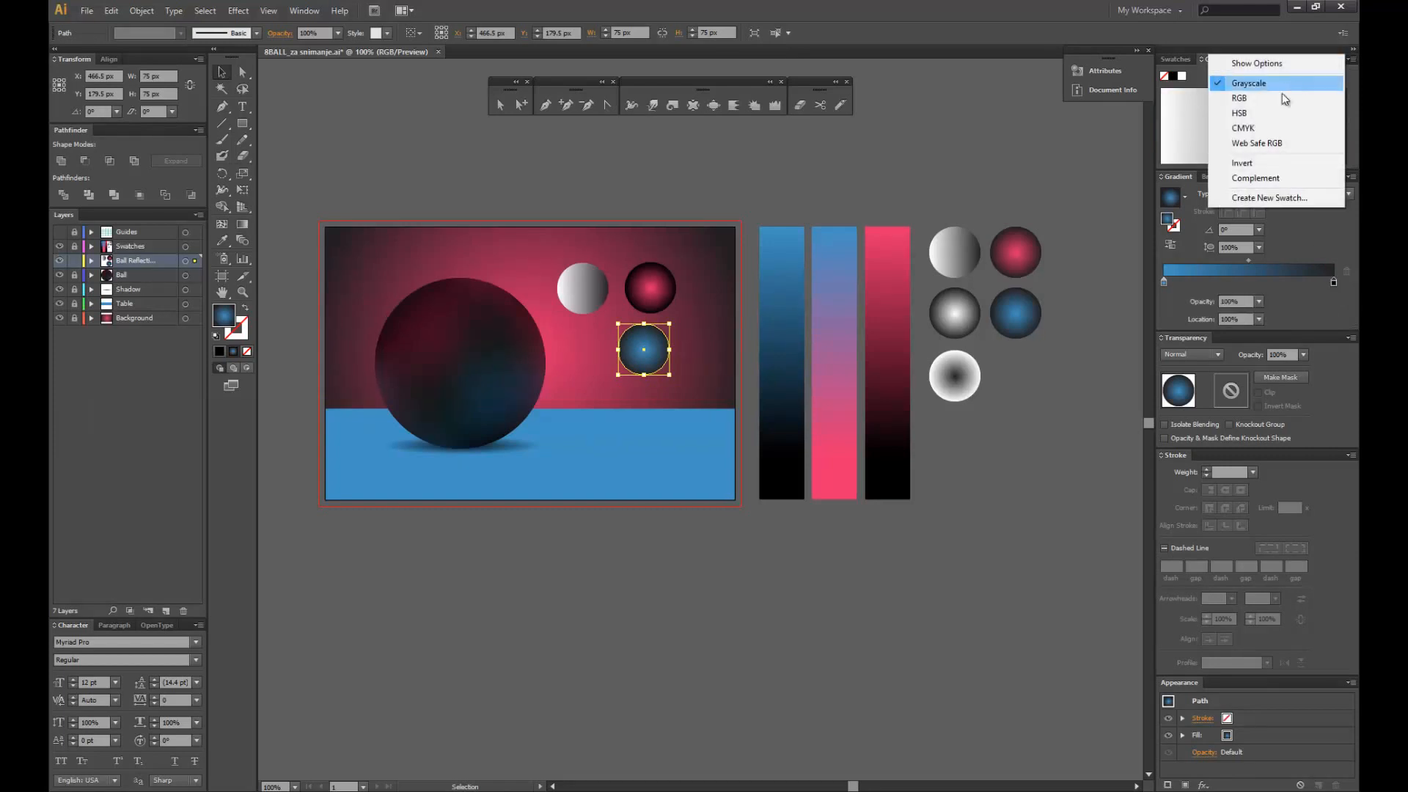
pyautogui.click(1239, 97)
pyautogui.click(704, 168)
pyautogui.moveTo(643, 359); pyautogui.dragTo(652, 355)
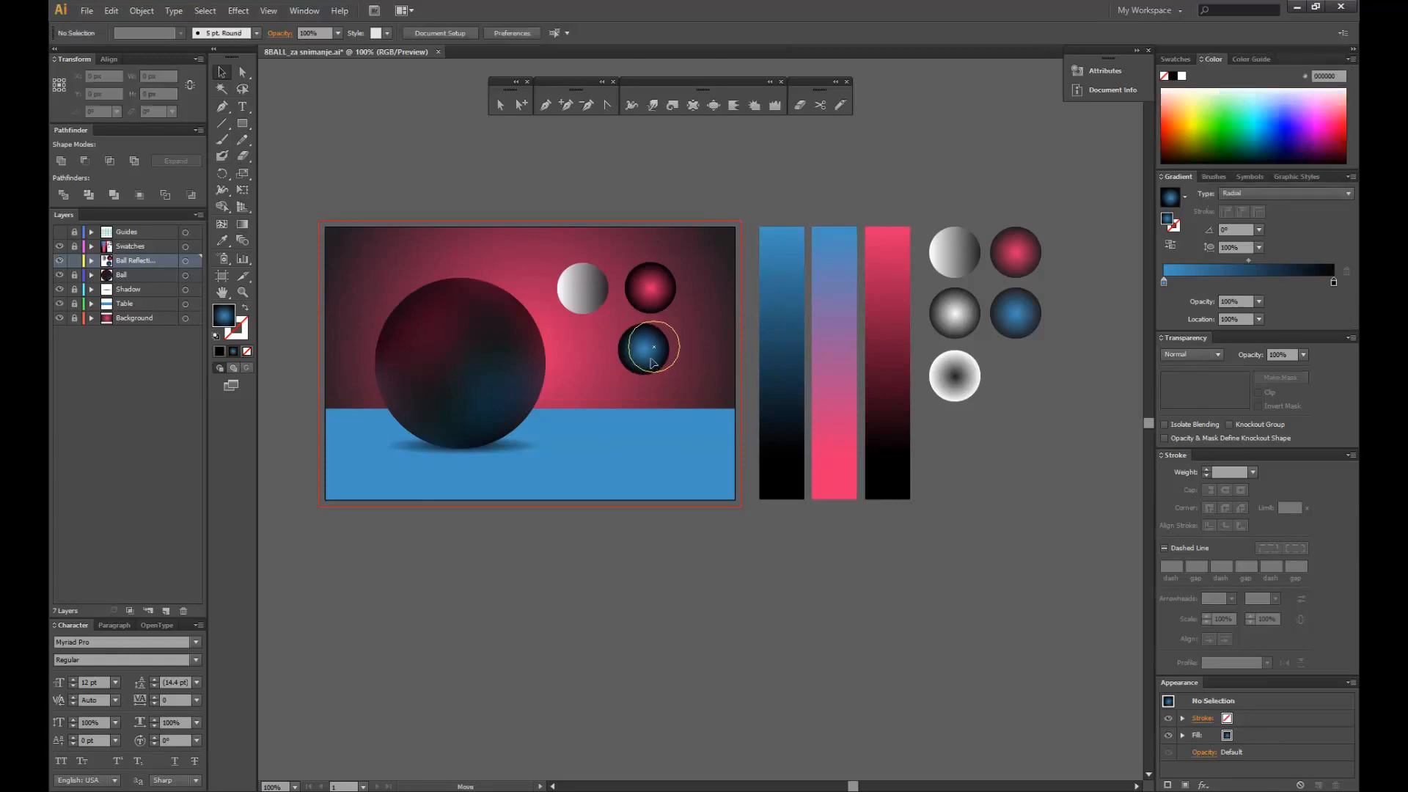
# - Convert the pasted linear gradient circle's dark stop to RGB black 000000 and move the circle above the artboard
pyautogui.click(600, 301)
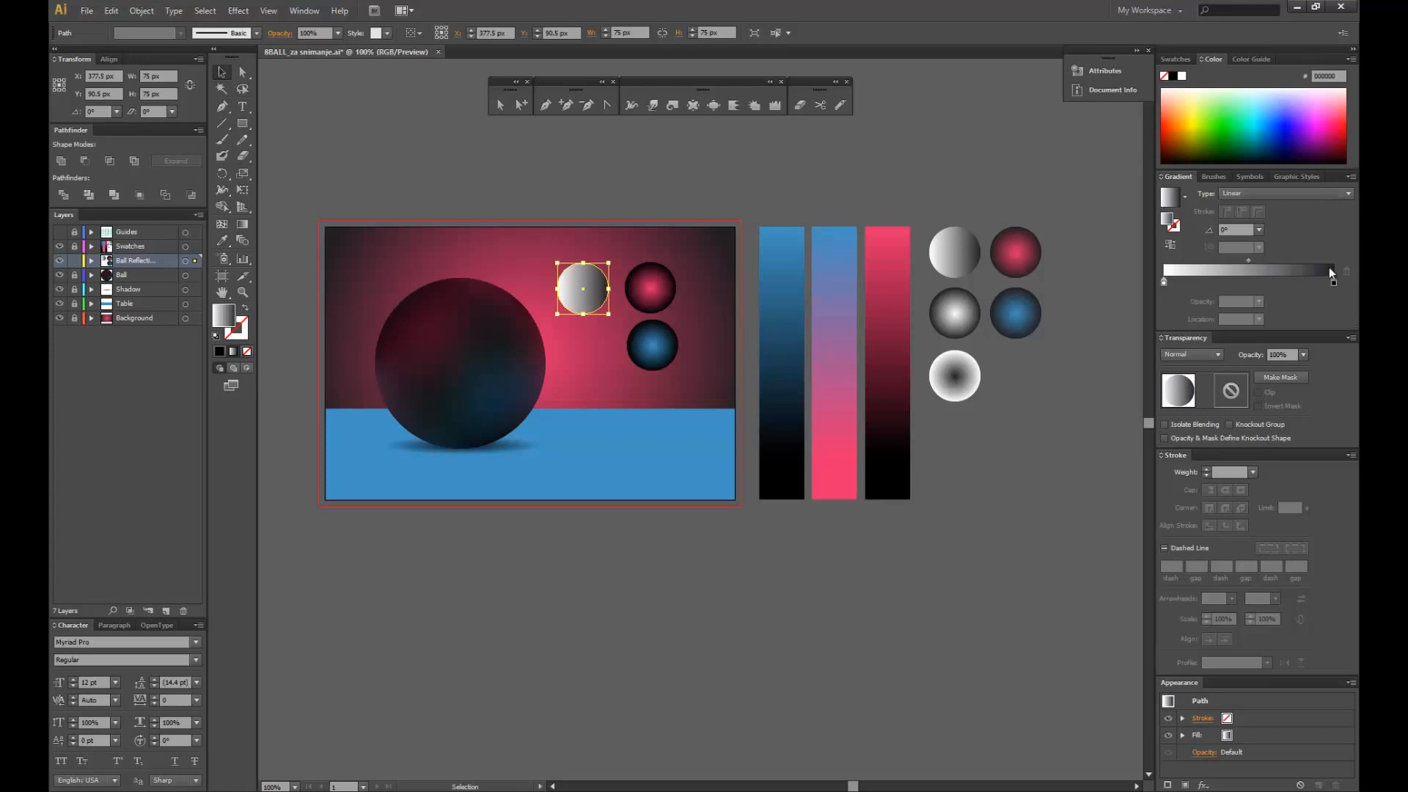
pyautogui.click(1332, 281)
pyautogui.click(1348, 63)
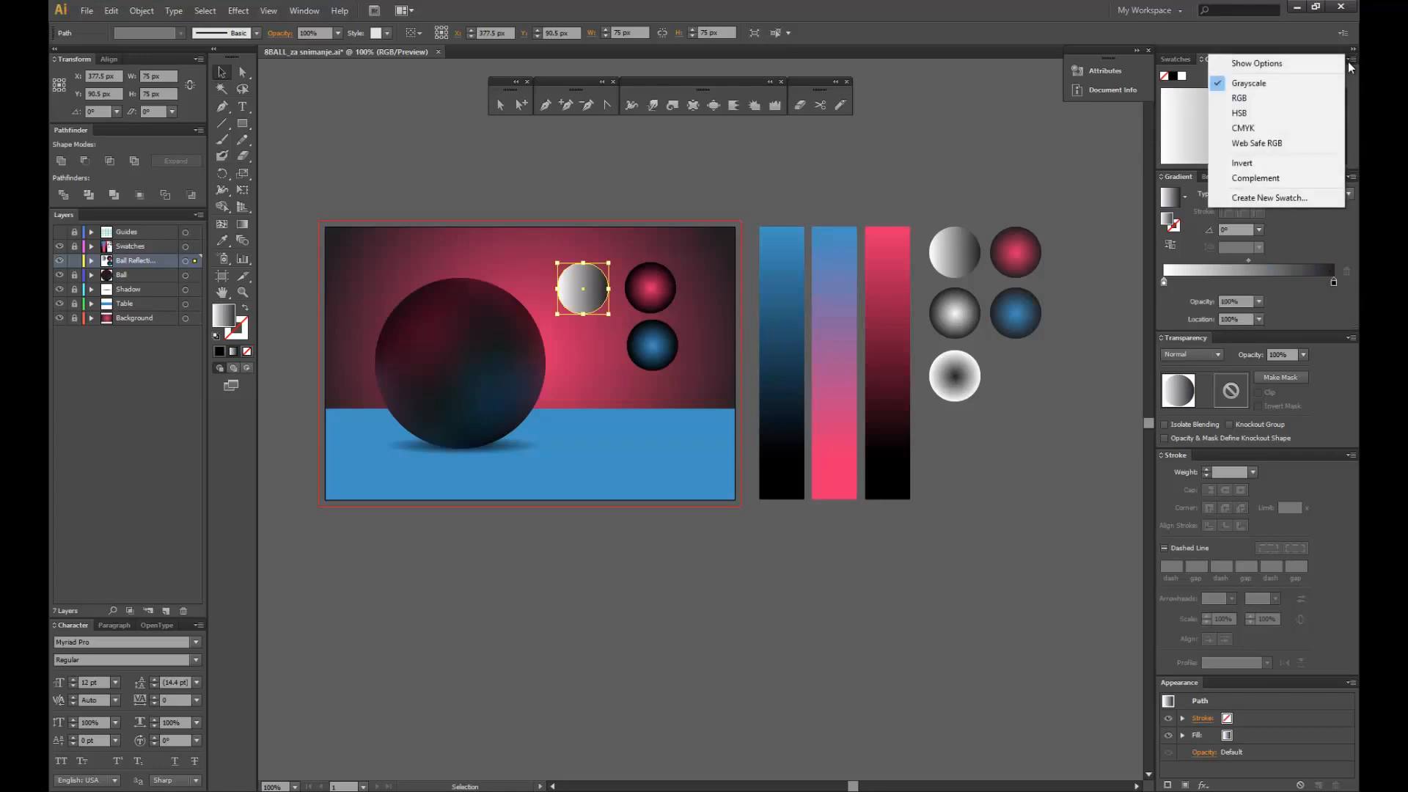
pyautogui.click(1269, 100)
pyautogui.click(806, 140)
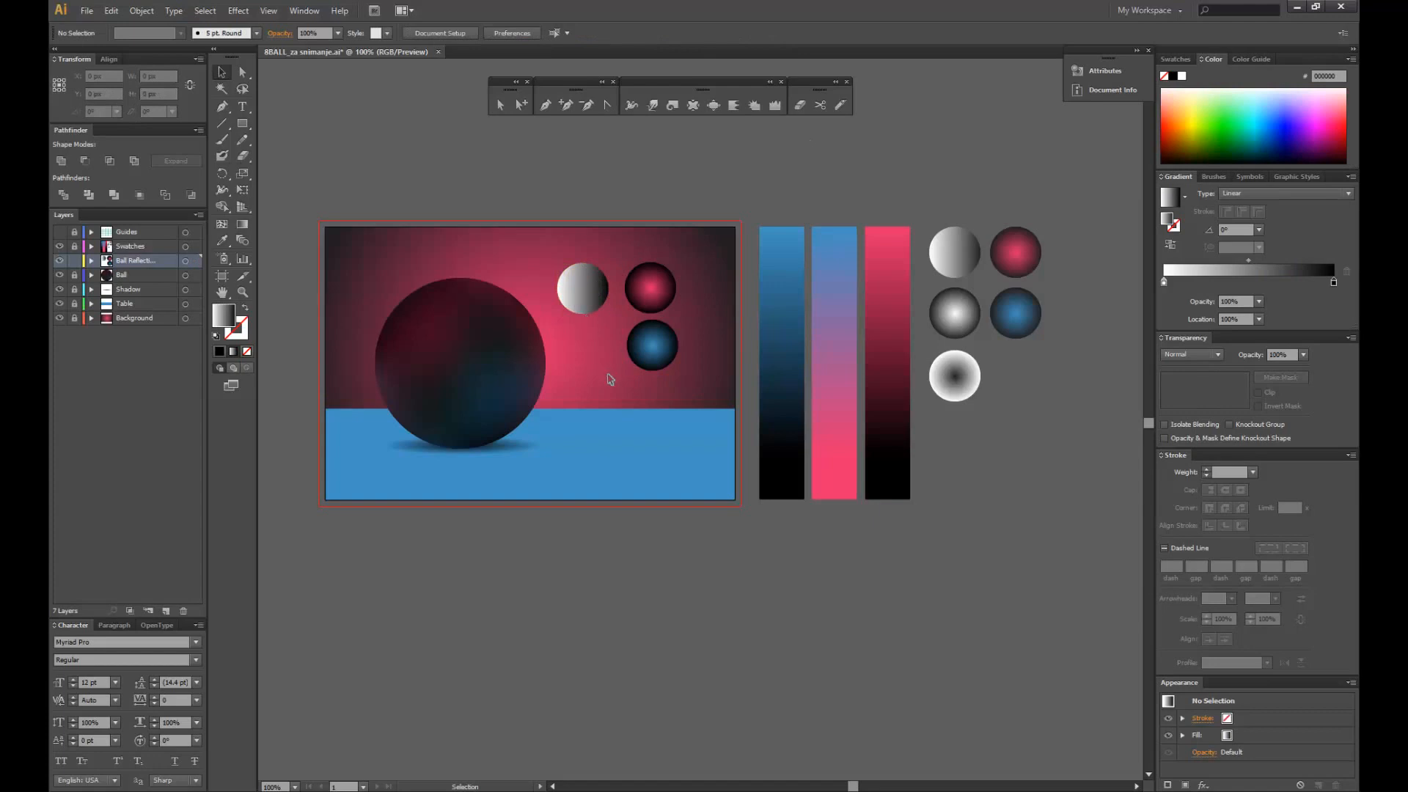
pyautogui.moveTo(581, 302); pyautogui.dragTo(385, 179)
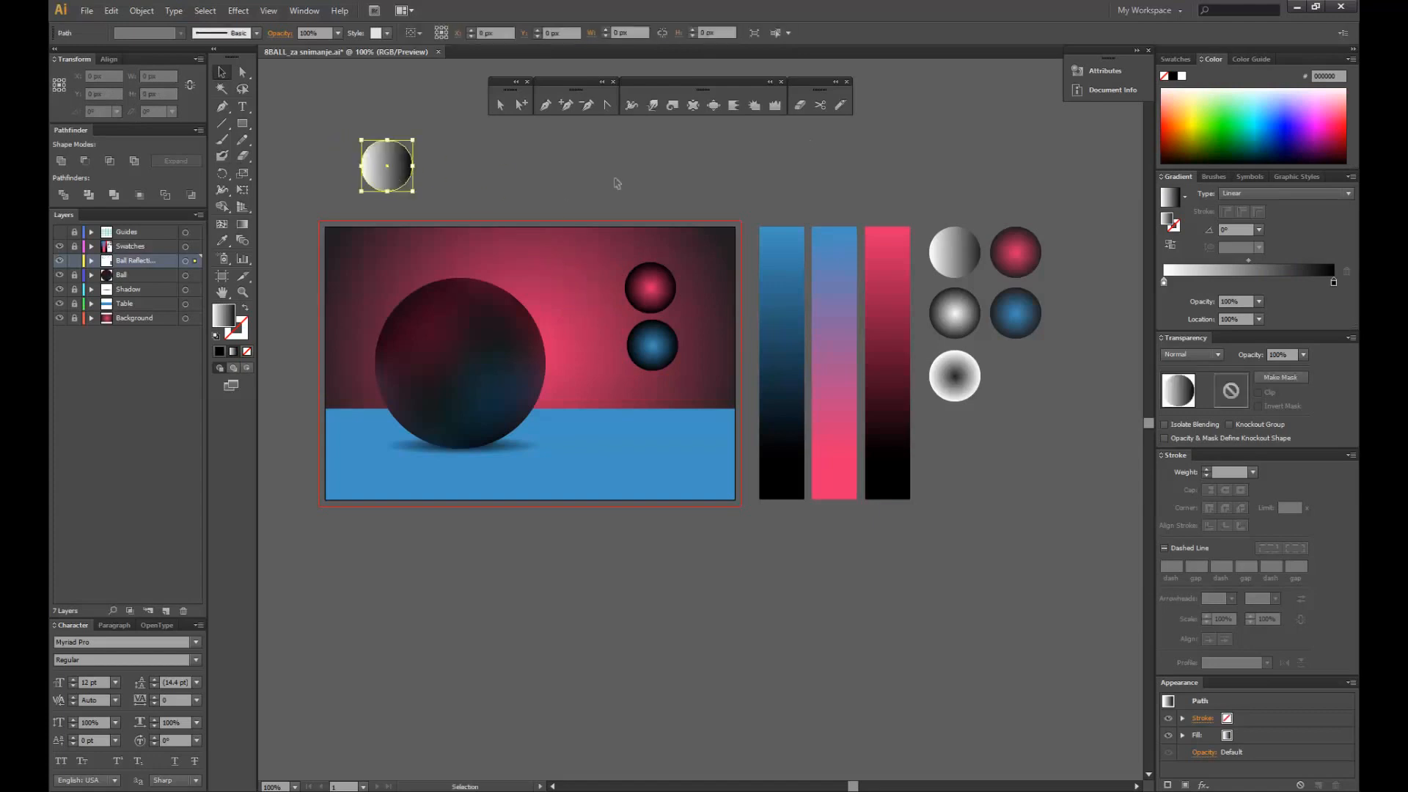
# - Duplicate the pink circle below the blue one and change the copy's inner gradient colour to orange E98B2F
pyautogui.moveTo(701, 248); pyautogui.dragTo(623, 418)
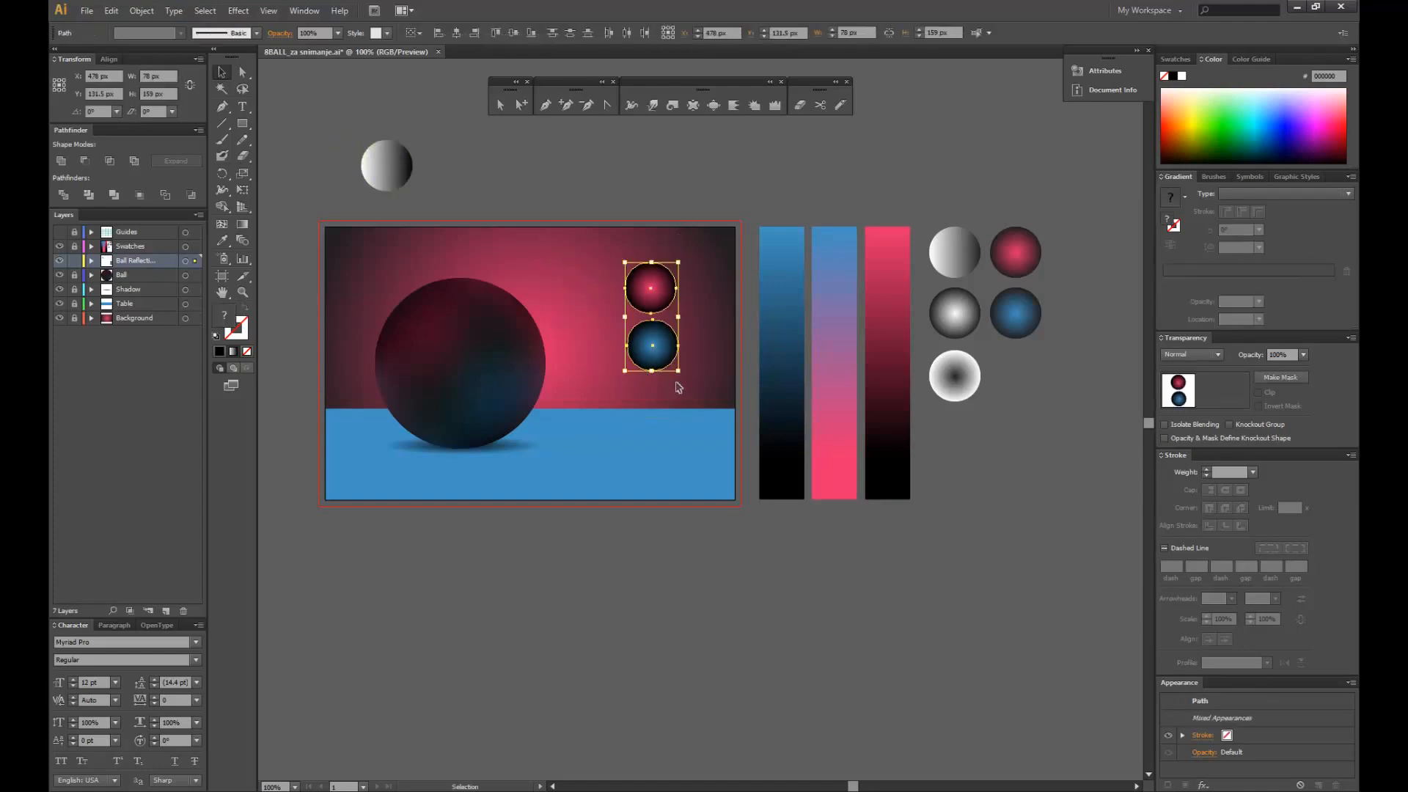
pyautogui.click(673, 397)
pyautogui.moveTo(653, 291); pyautogui.dragTo(651, 408)
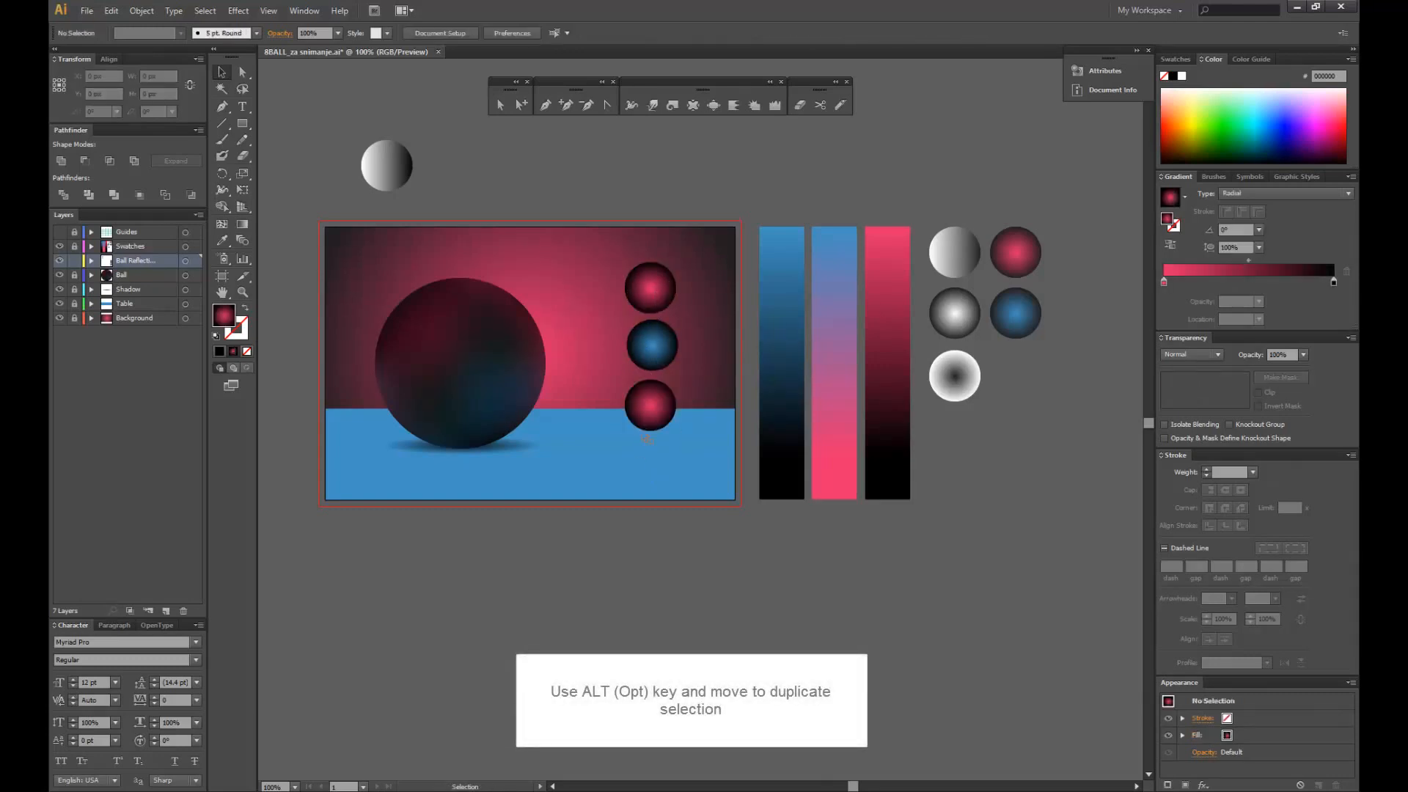
pyautogui.doubleClick(1164, 283)
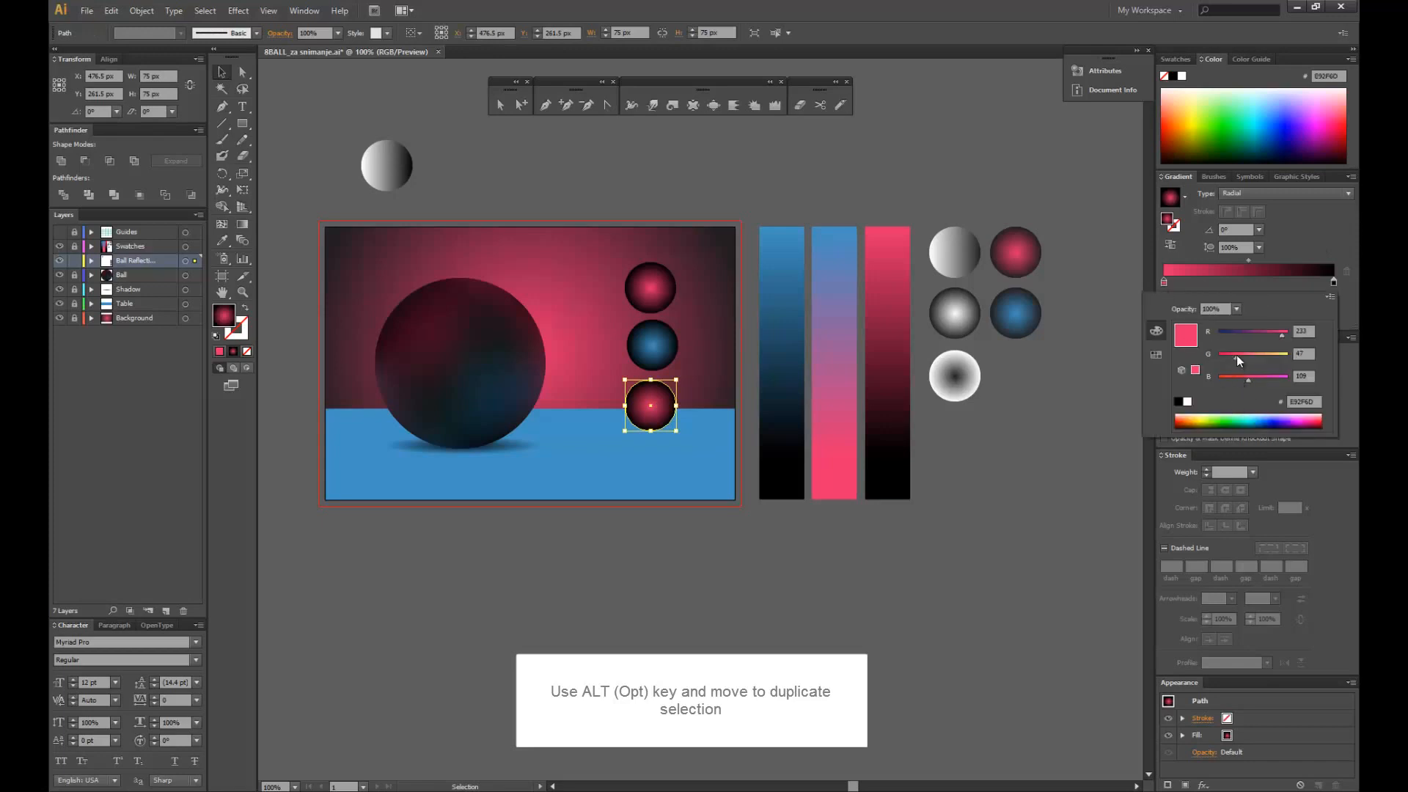
pyautogui.moveTo(1237, 357)
pyautogui.mouseDown()
pyautogui.moveTo(1256, 359)
pyautogui.moveTo(1228, 376)
pyautogui.mouseUp()
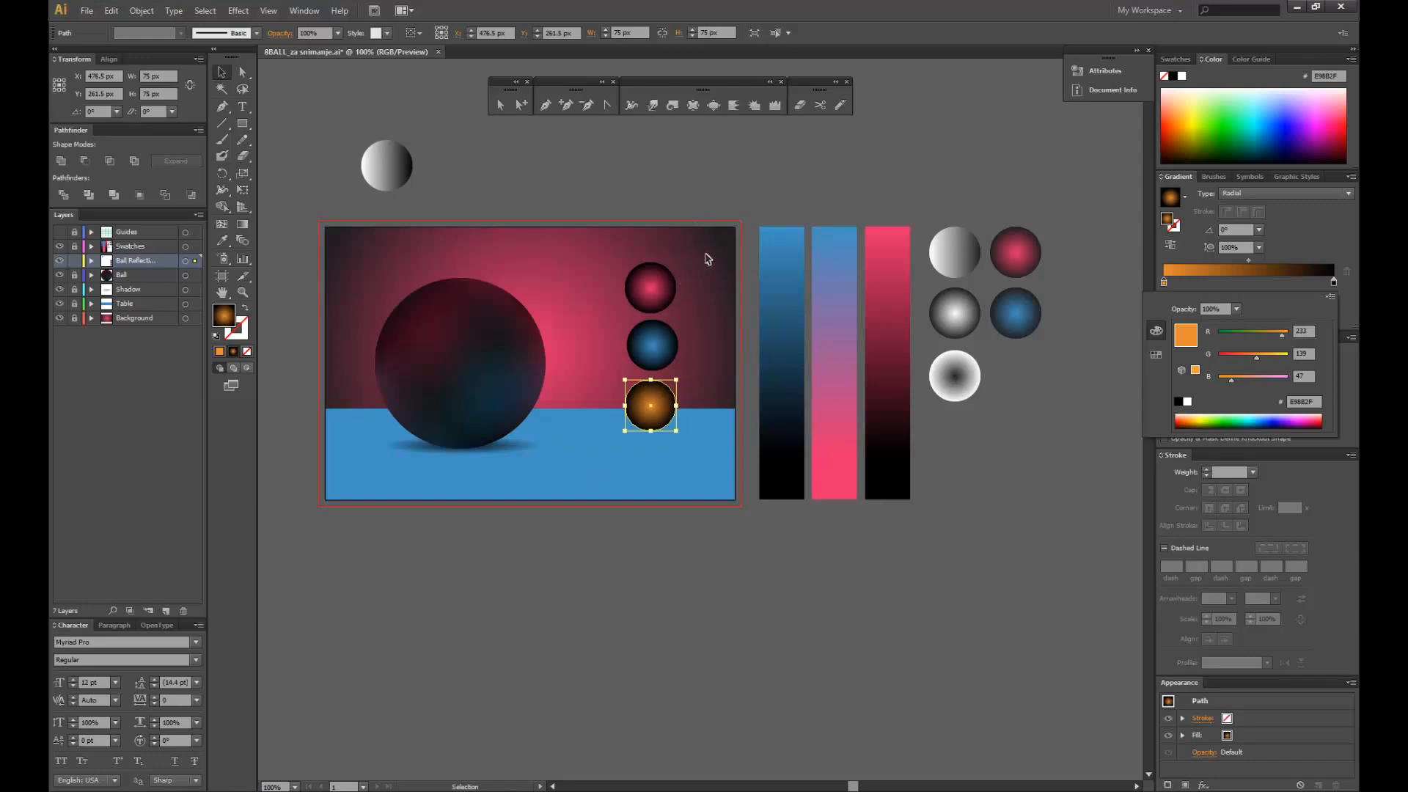
pyautogui.click(633, 509)
pyautogui.click(706, 455)
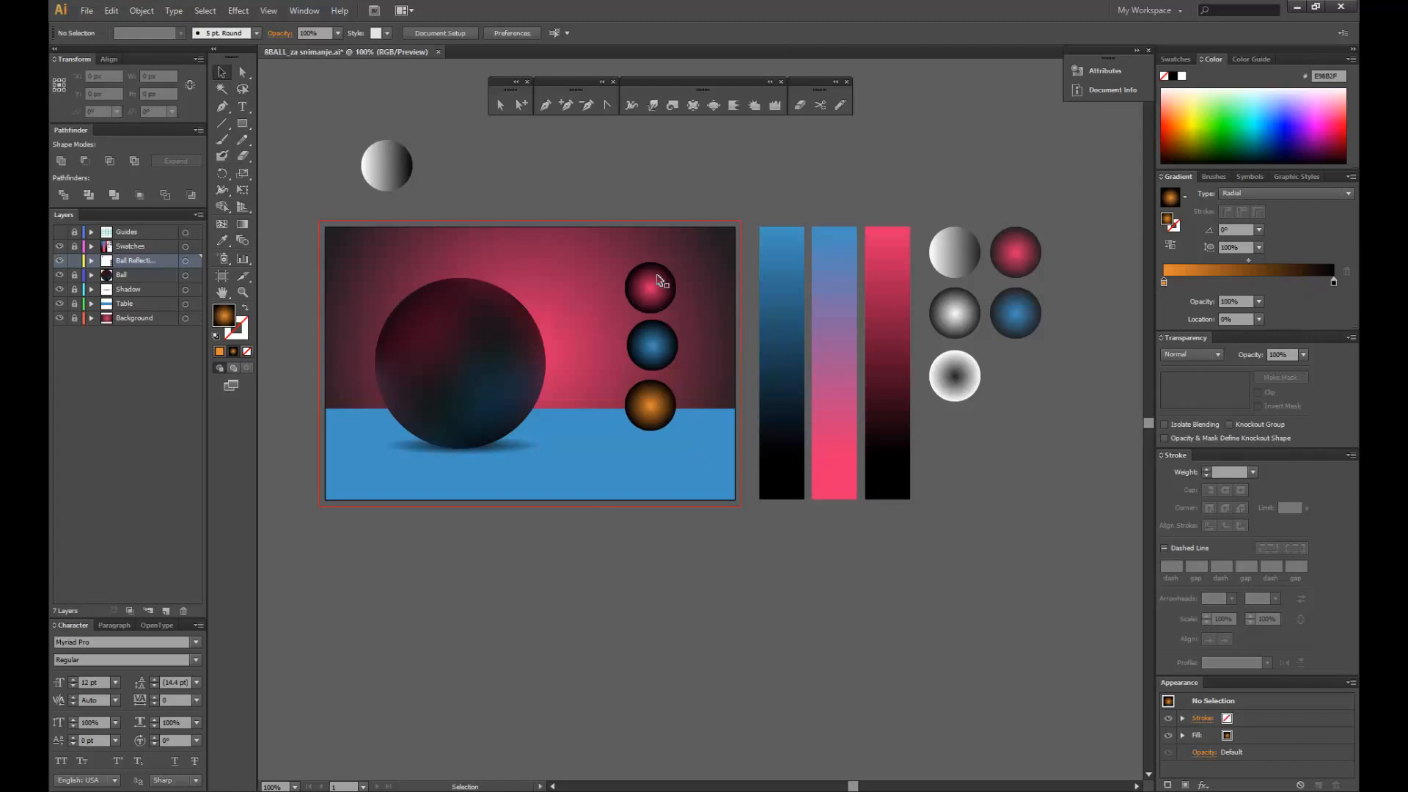
# - Place the pink circle upper left, orange lower left and blue lower right on the ball, and set all three to Screen blending
pyautogui.moveTo(652, 278); pyautogui.dragTo(444, 313)
pyautogui.moveTo(657, 353); pyautogui.dragTo(427, 391)
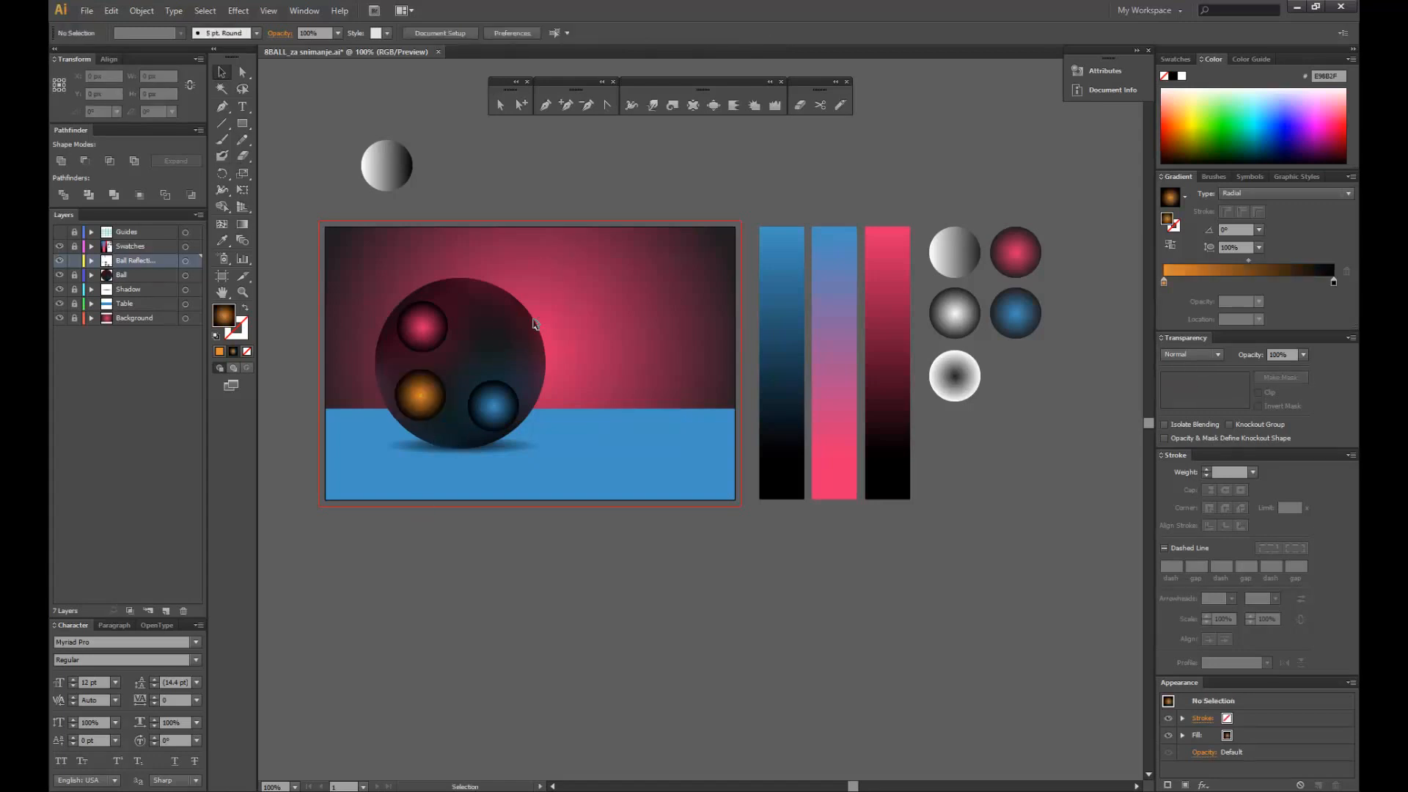
pyautogui.moveTo(473, 258); pyautogui.dragTo(336, 513)
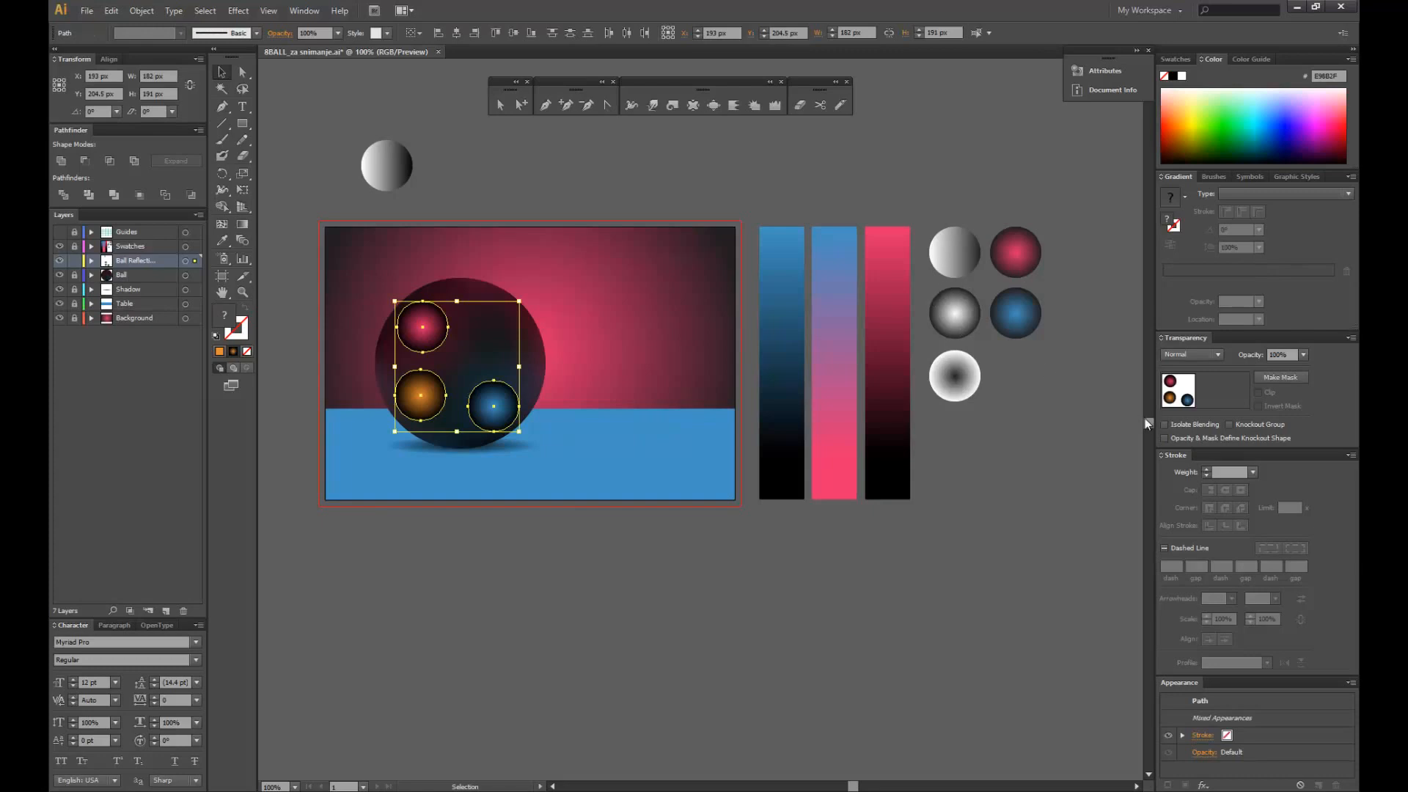
pyautogui.click(1181, 356)
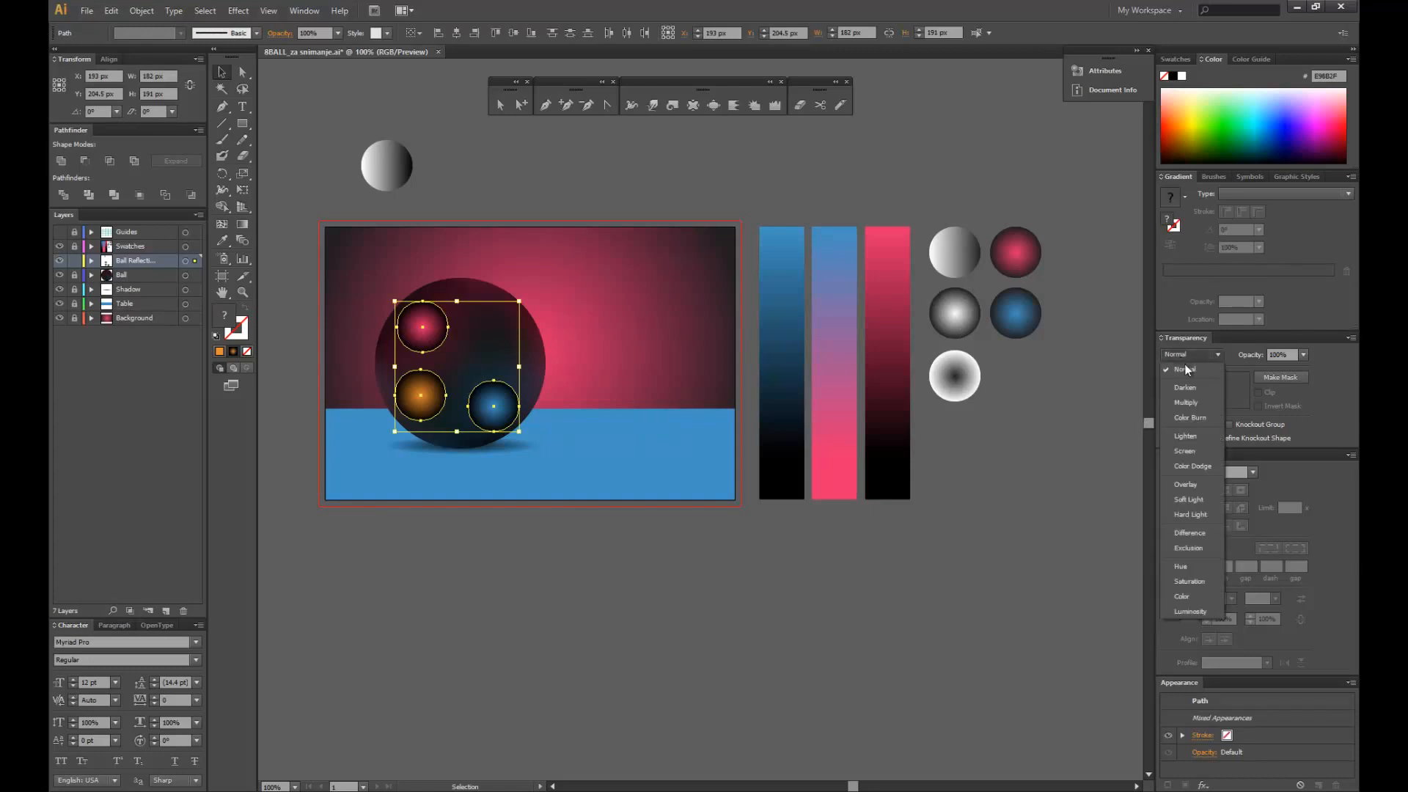
pyautogui.click(1203, 449)
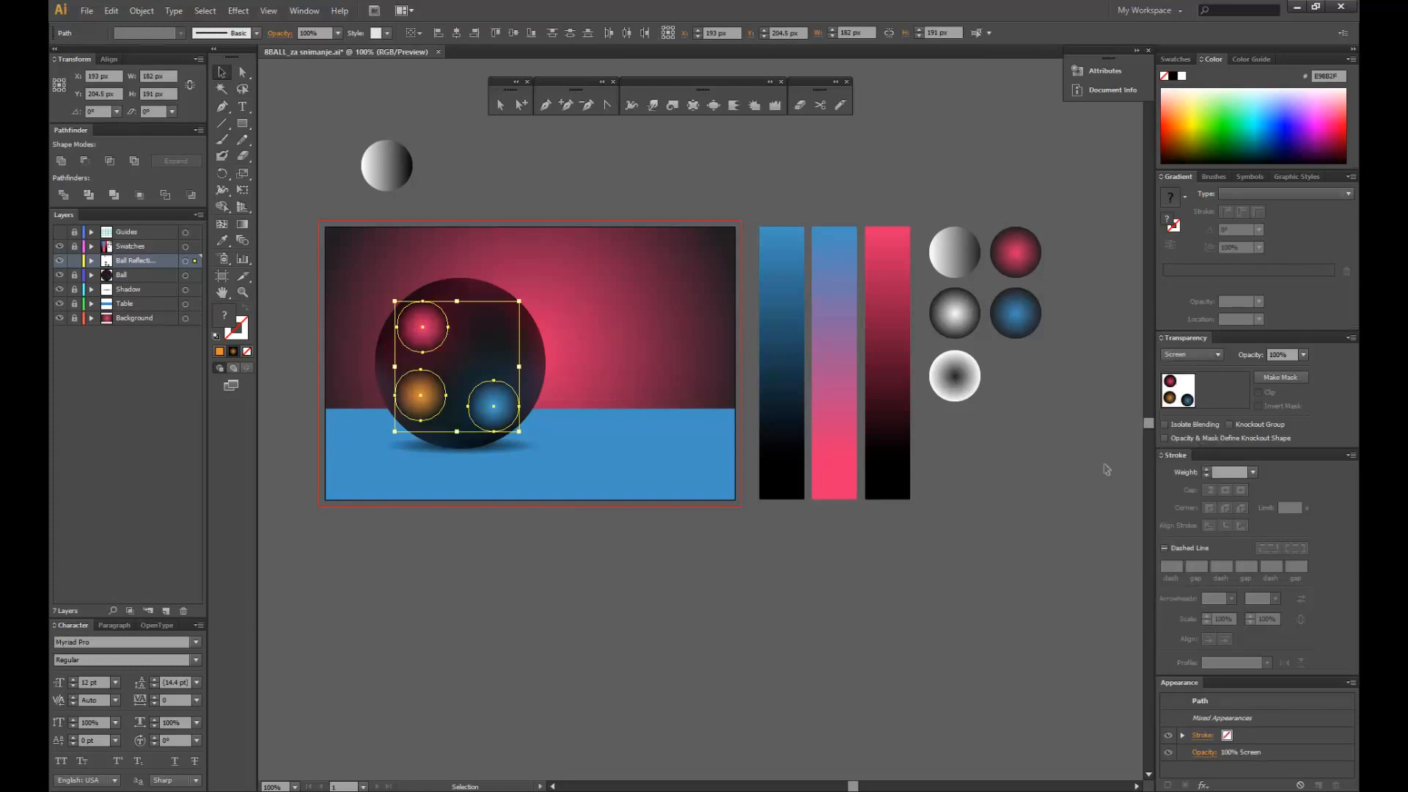
pyautogui.click(650, 526)
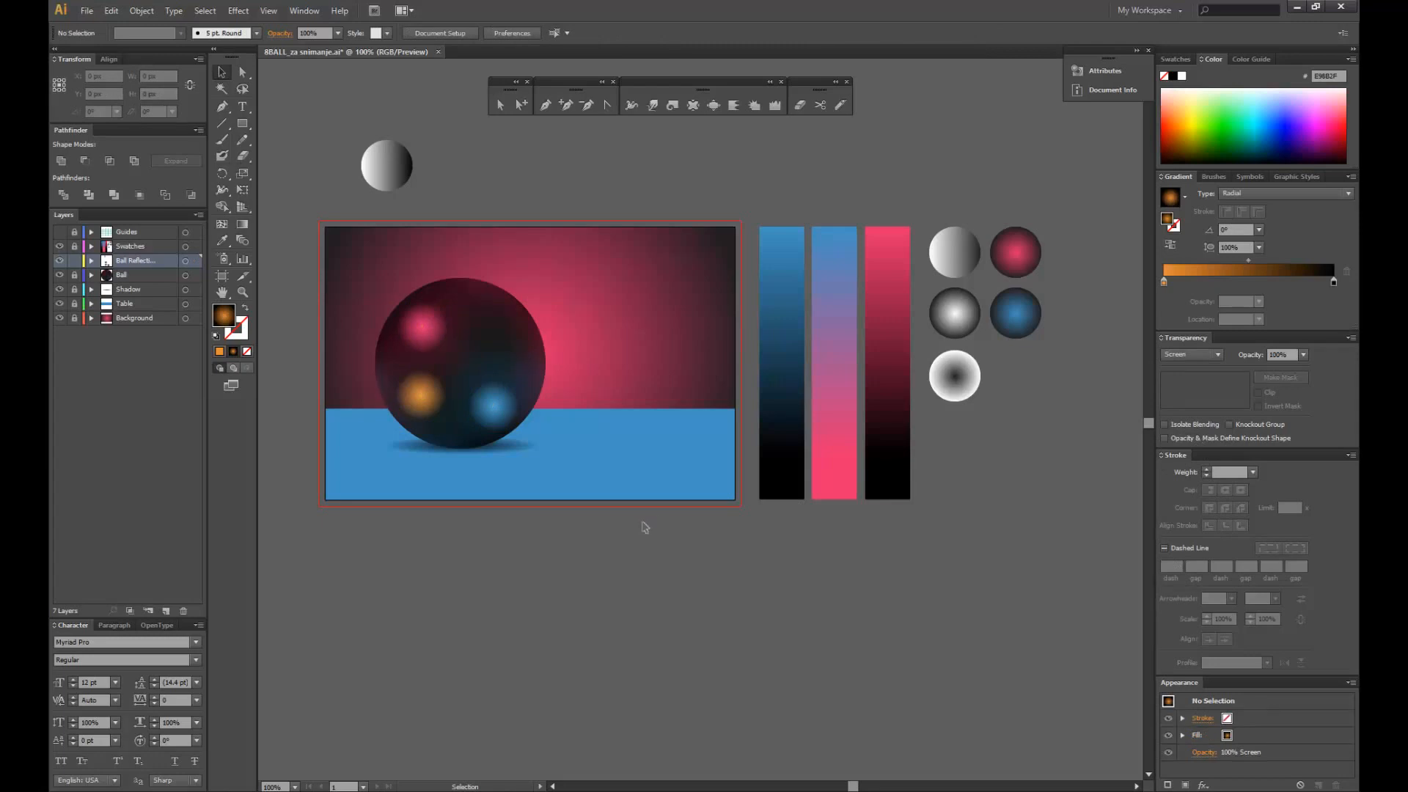
# - Narrow the pink, blue and orange glow circles into upright ellipses, 46 px wide and 75 px high for the pink one
pyautogui.click(429, 321)
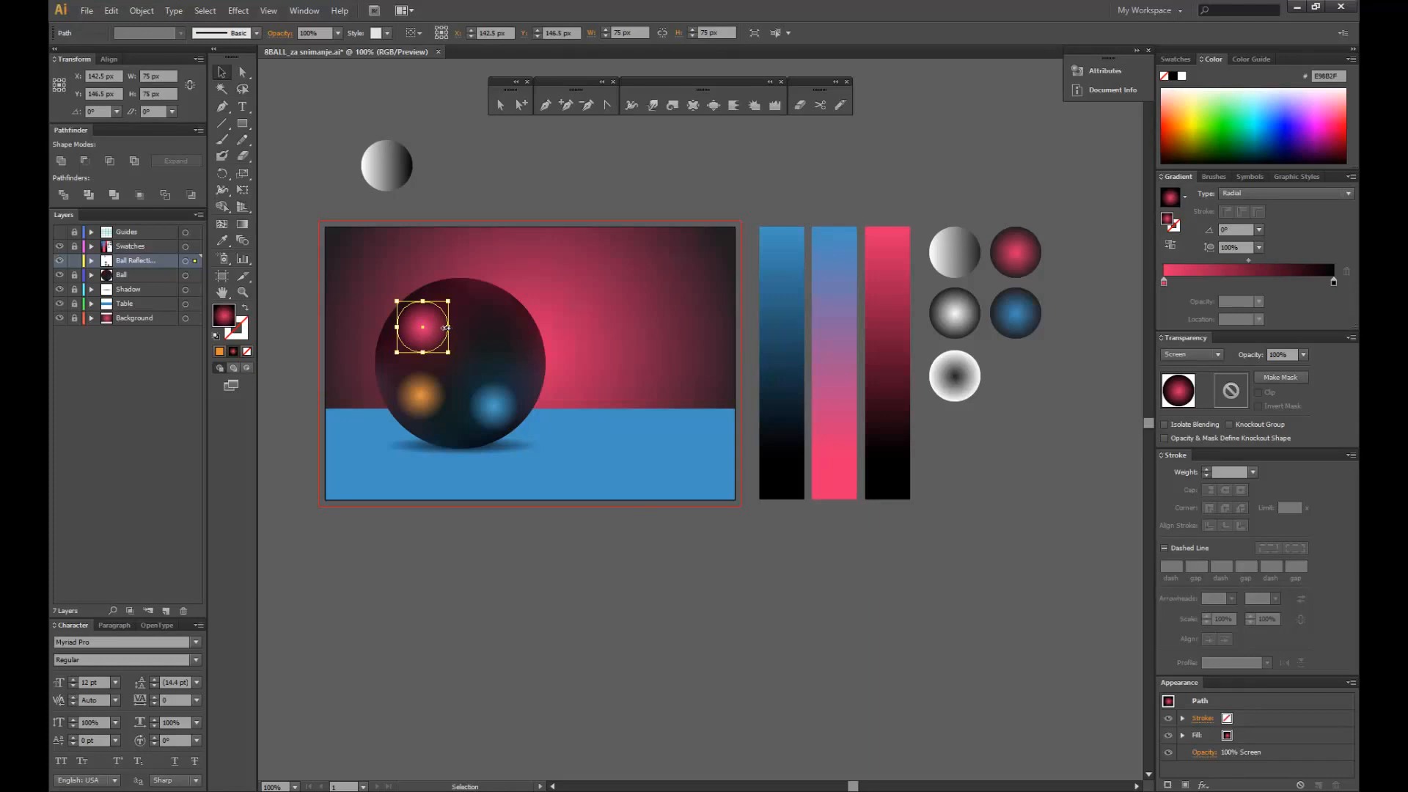
pyautogui.moveTo(446, 327); pyautogui.dragTo(429, 327)
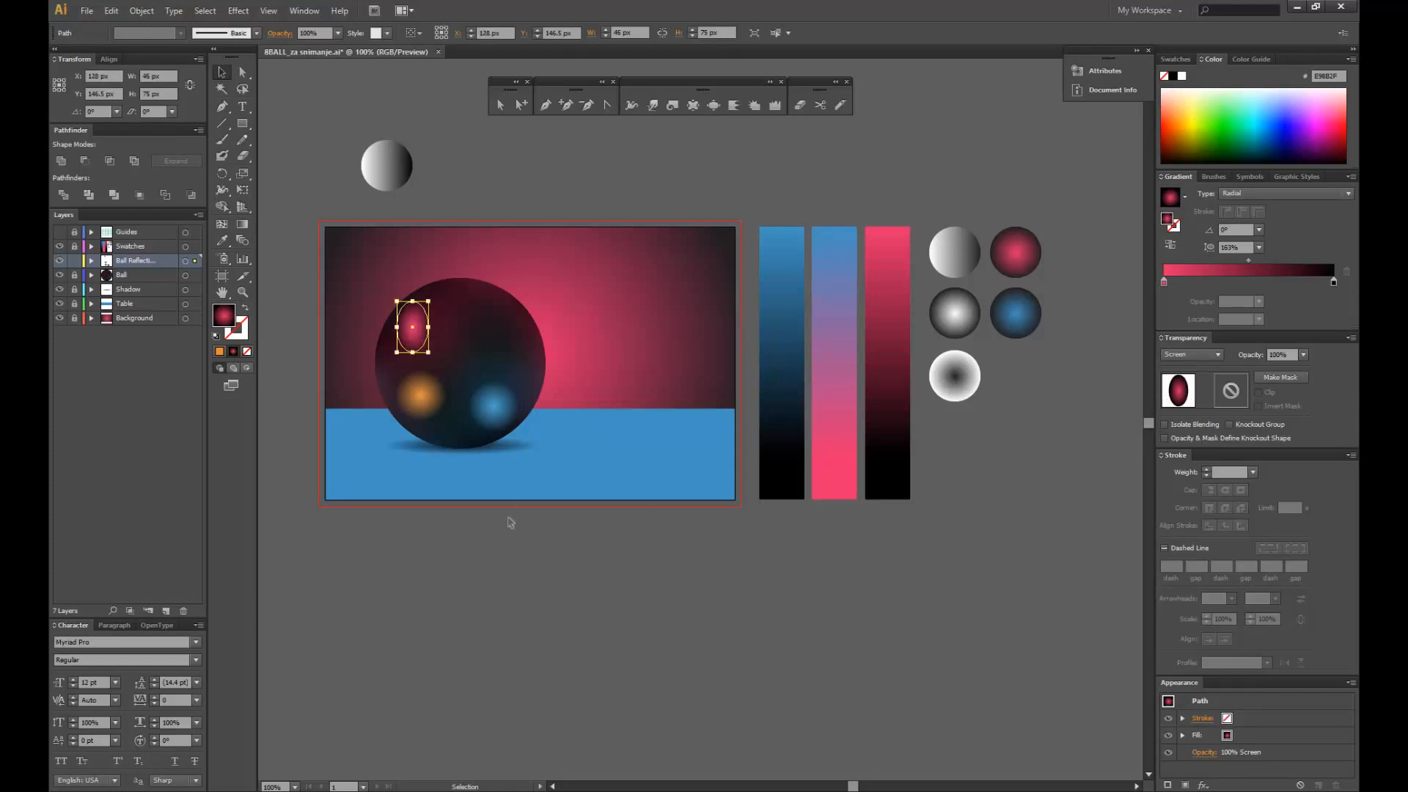
pyautogui.click(515, 409)
pyautogui.moveTo(518, 406); pyautogui.dragTo(425, 396)
pyautogui.click(449, 497)
pyautogui.click(440, 400)
pyautogui.click(431, 373)
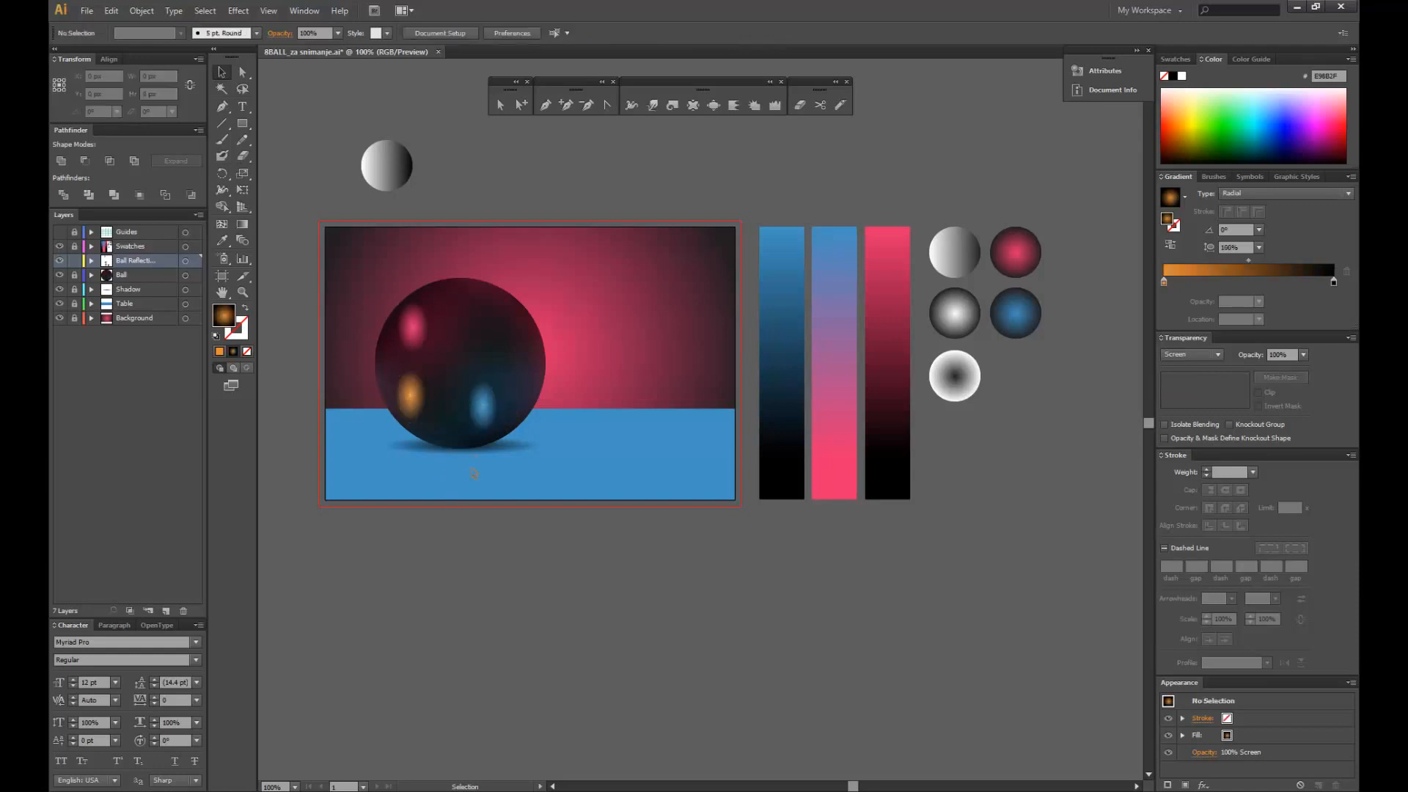
# - Rotate the three glow ellipses 45°, tilting pink and blue to the right and orange to the left to follow the ball's curve
pyautogui.click(417, 346)
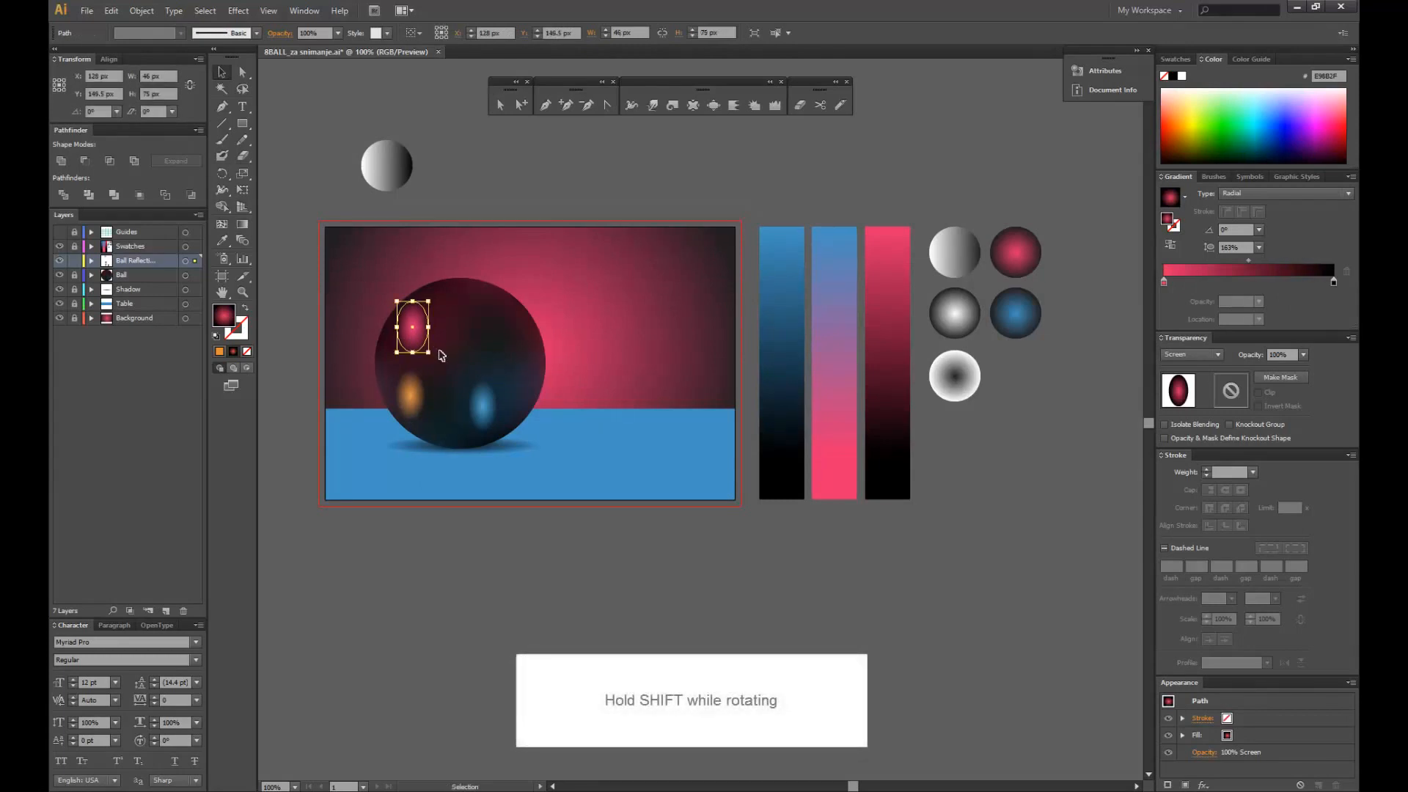
pyautogui.moveTo(433, 359); pyautogui.dragTo(413, 329)
pyautogui.click(412, 356)
pyautogui.click(482, 406)
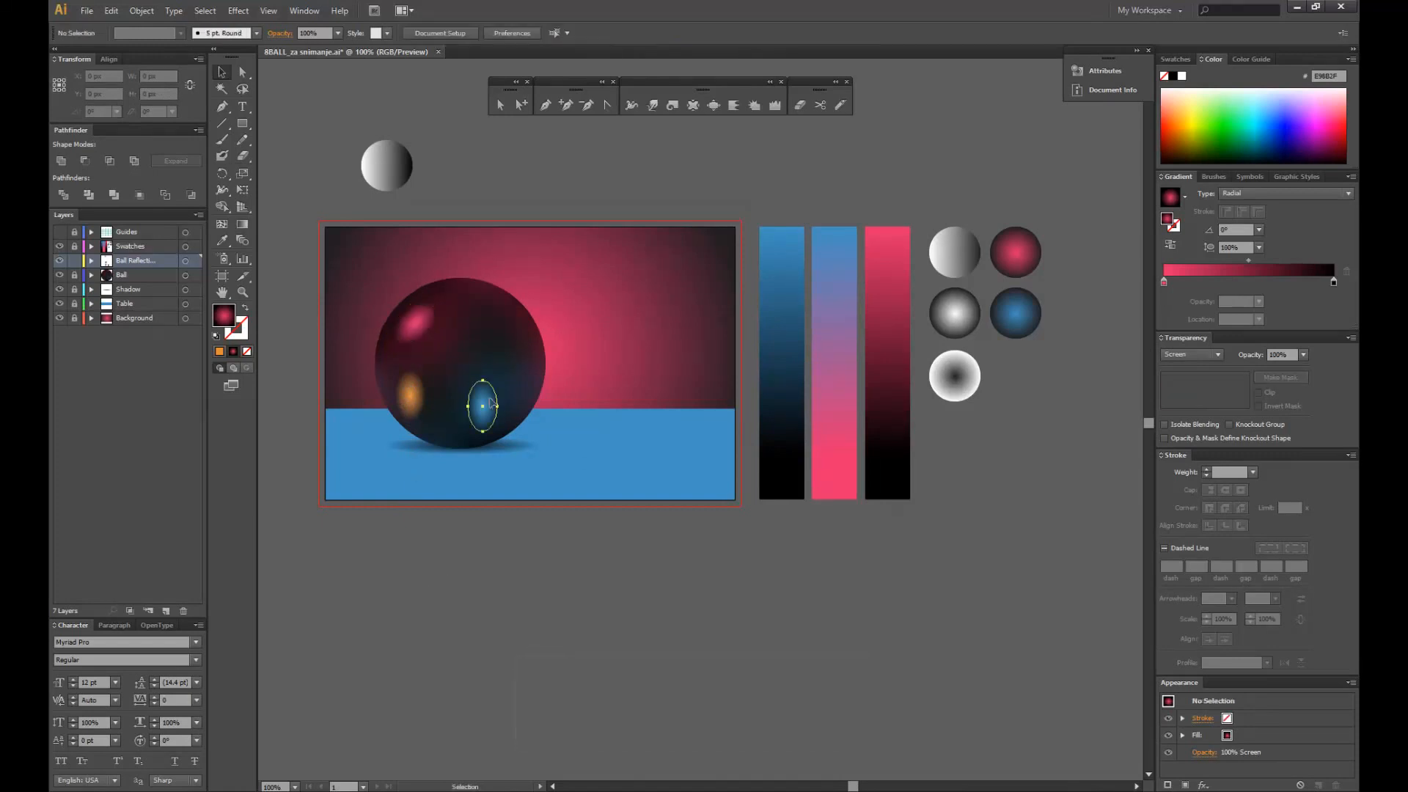
pyautogui.moveTo(491, 443); pyautogui.dragTo(450, 404)
pyautogui.click(466, 518)
pyautogui.click(404, 398)
pyautogui.click(449, 405)
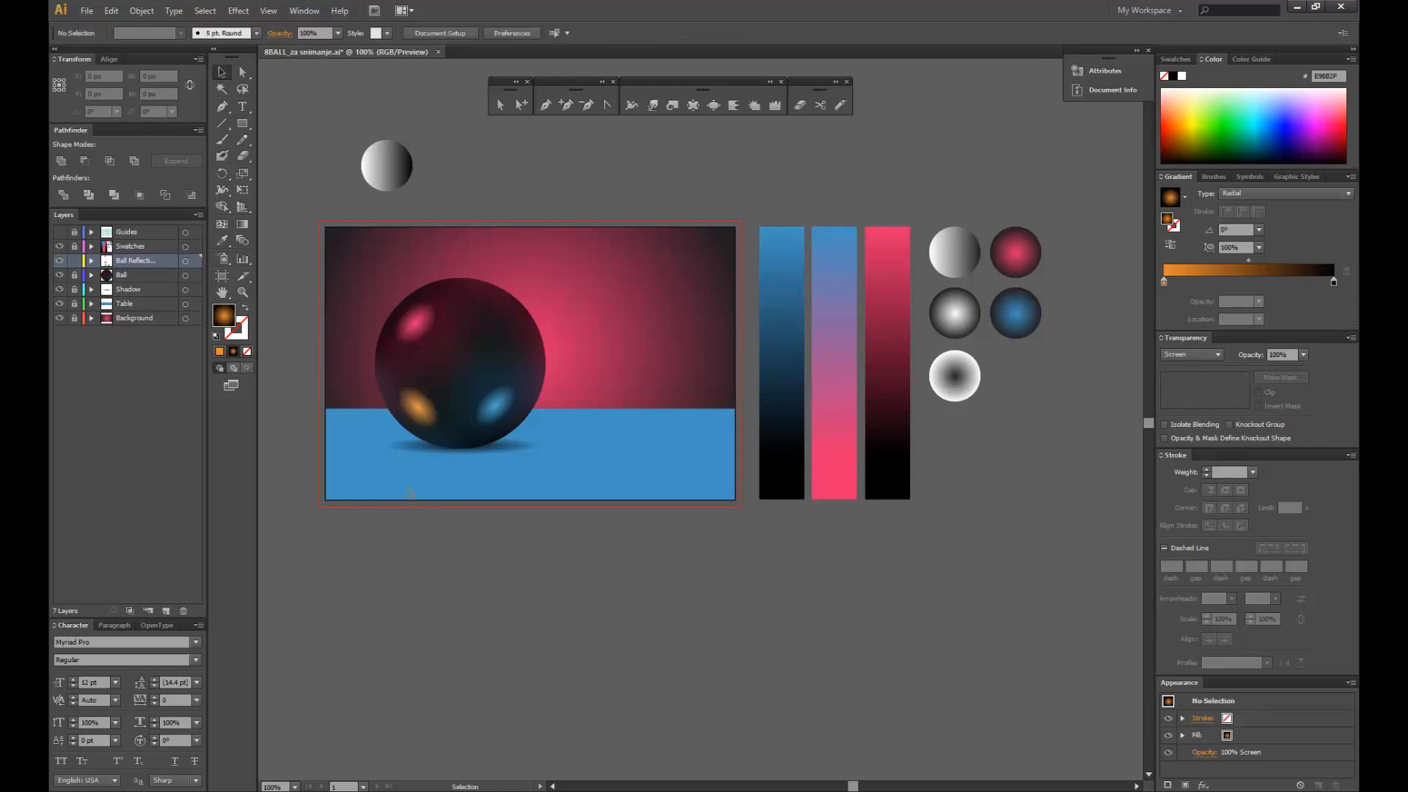
# - Enlarge the pink and blue glow ellipses proportionally and position them just inside the ball's edge
pyautogui.click(431, 325)
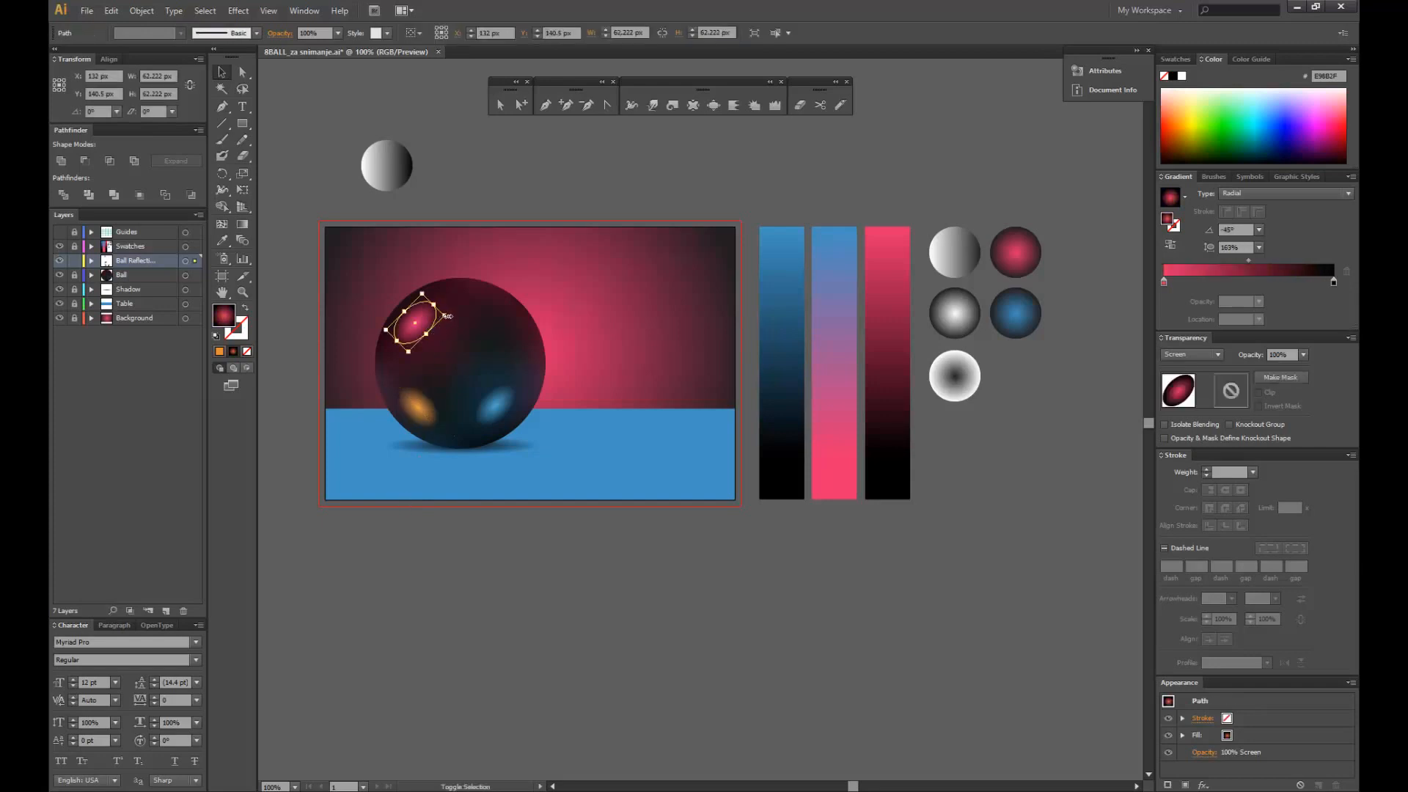
pyautogui.moveTo(446, 316); pyautogui.dragTo(523, 339)
pyautogui.click(411, 517)
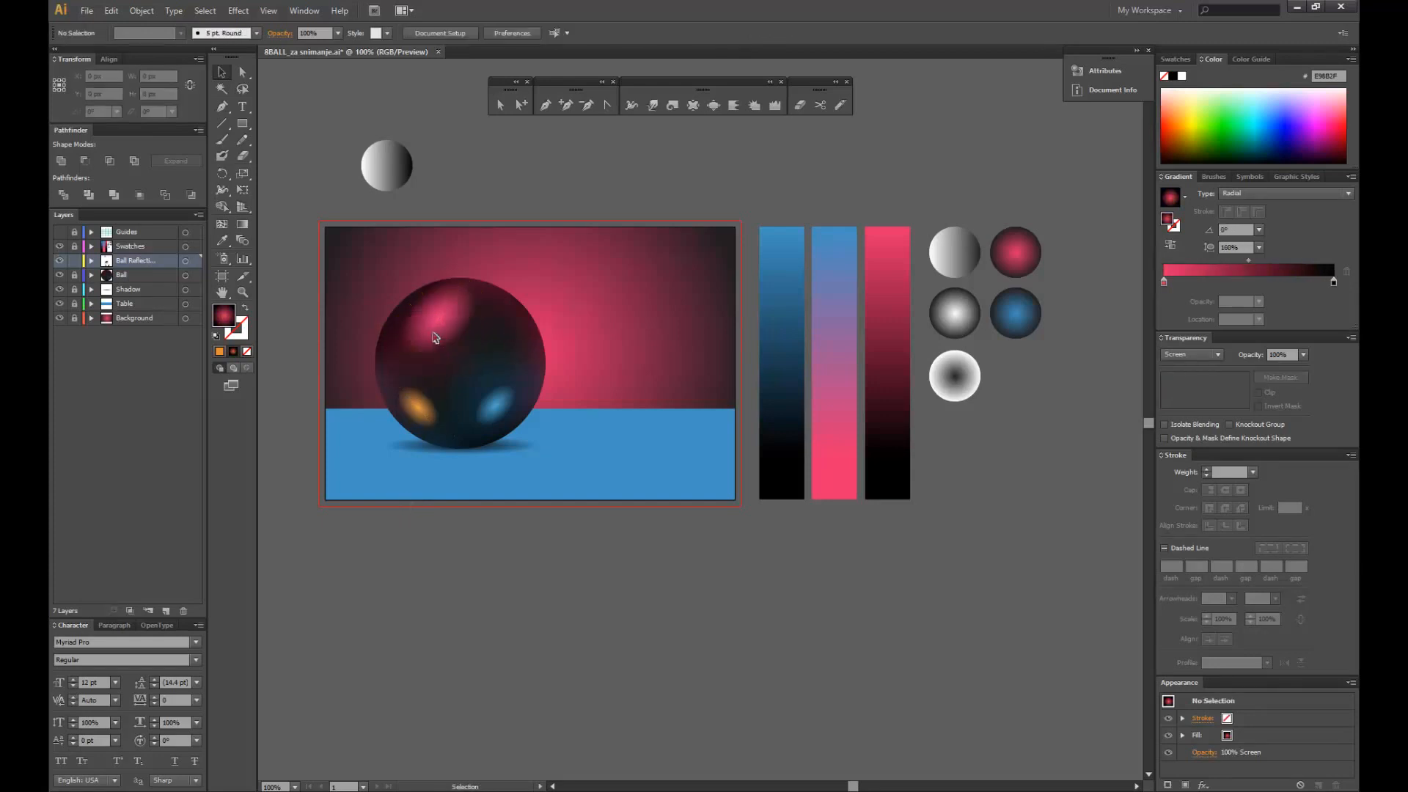
pyautogui.moveTo(435, 337); pyautogui.dragTo(427, 352)
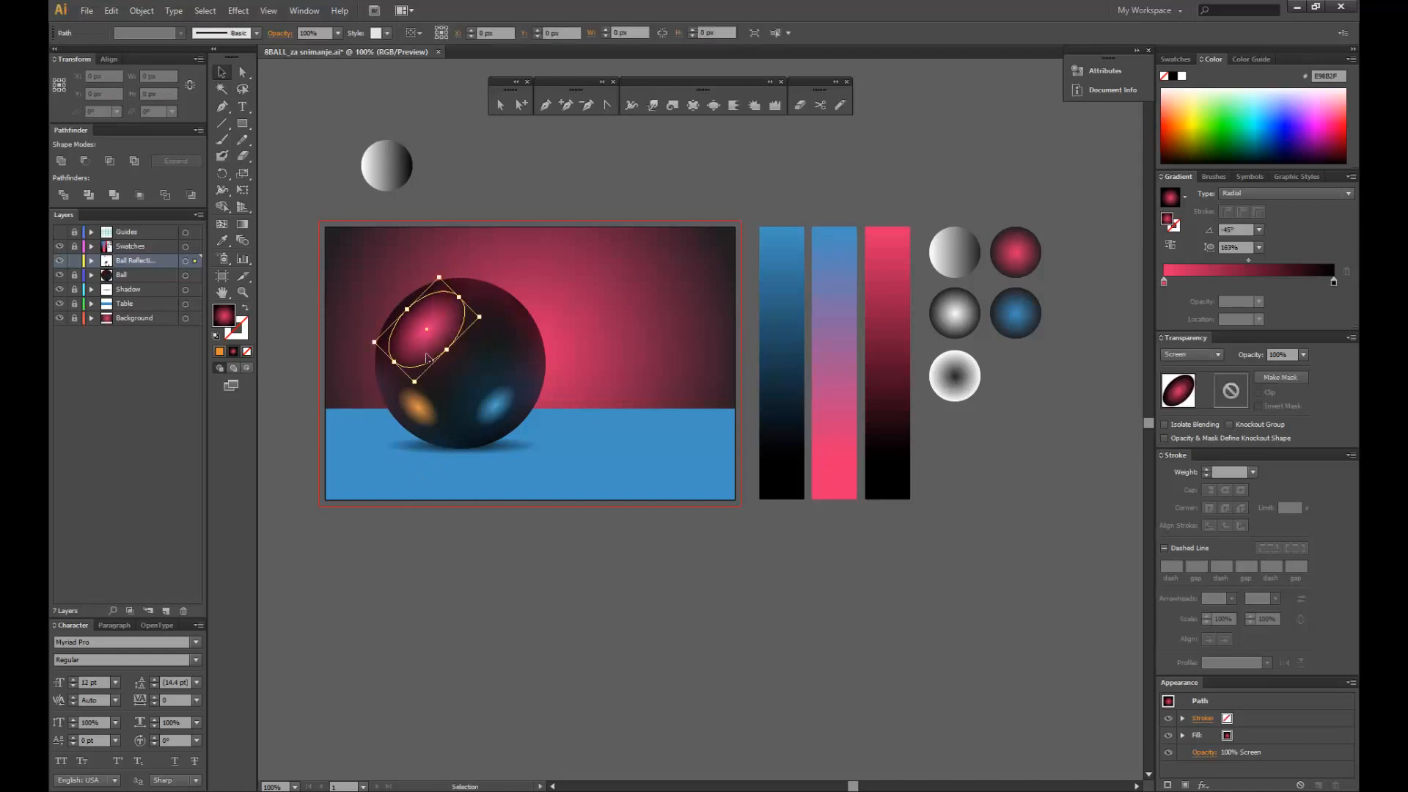
pyautogui.click(486, 402)
pyautogui.moveTo(503, 379); pyautogui.dragTo(515, 339)
pyautogui.hotkey('ctrl', 'shift', 'a')
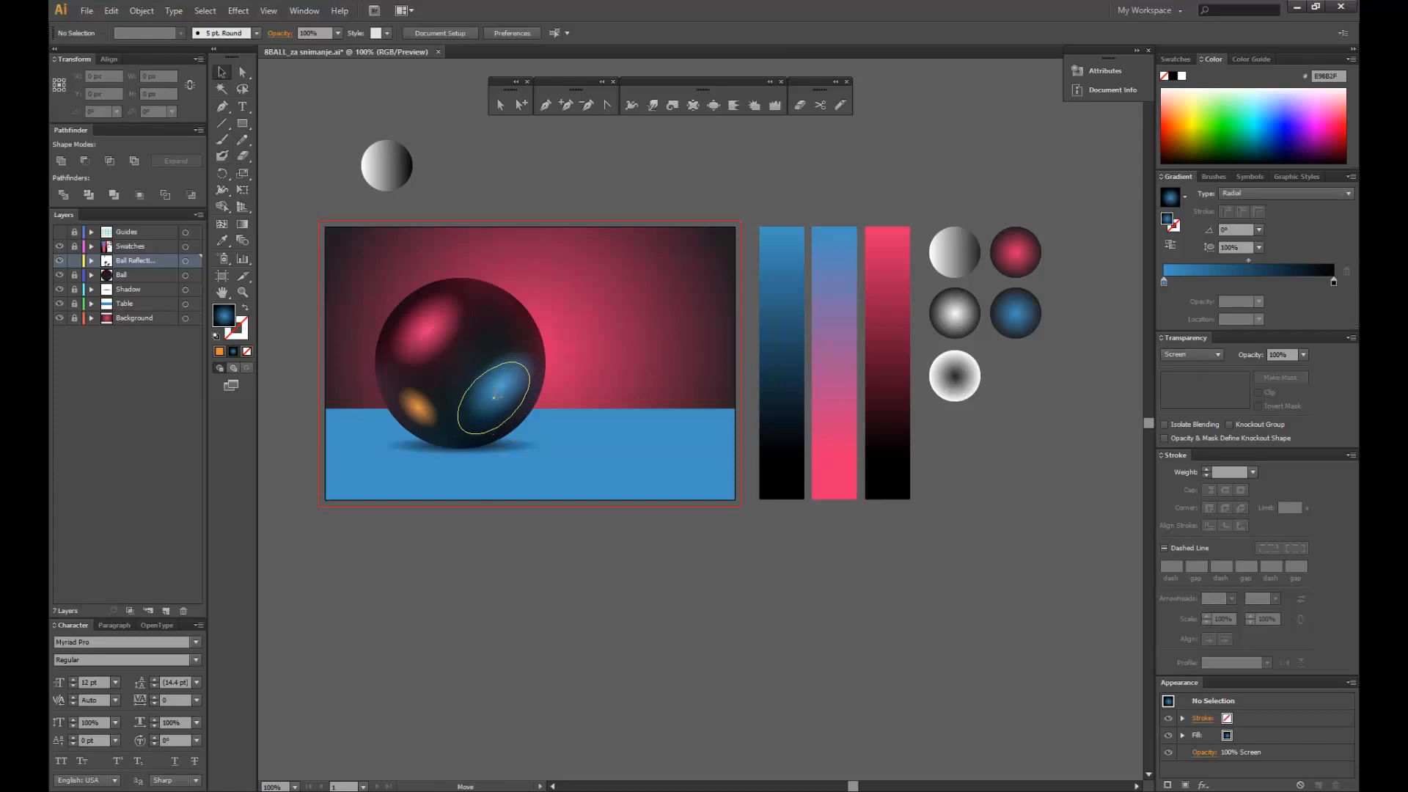
# - Enlarge the orange glow ellipse slightly at the ball's lower left
pyautogui.click(424, 424)
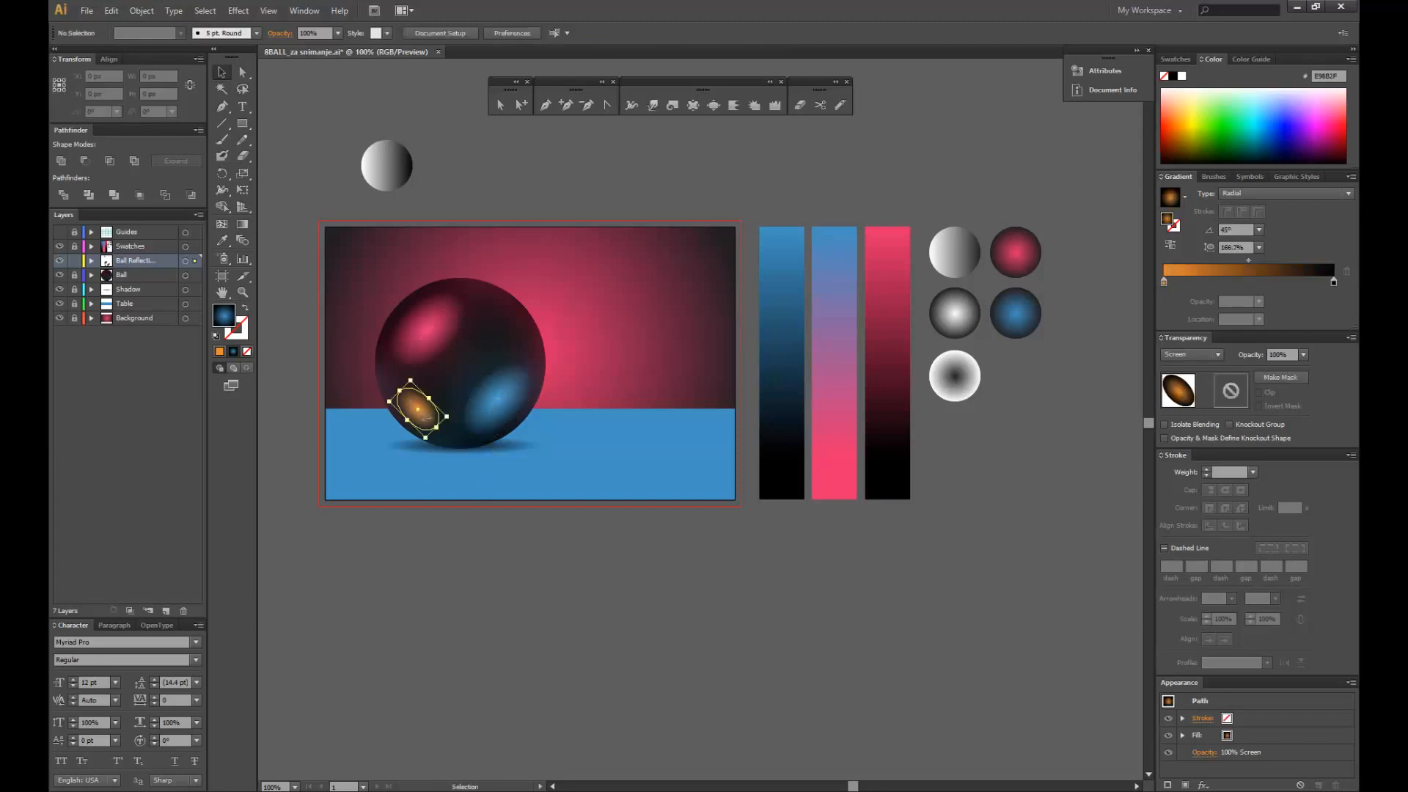
pyautogui.moveTo(446, 415)
pyautogui.mouseDown()
pyautogui.moveTo(458, 418)
pyautogui.moveTo(420, 409)
pyautogui.mouseUp()
pyautogui.hotkey('ctrl', 'shift', 'a')
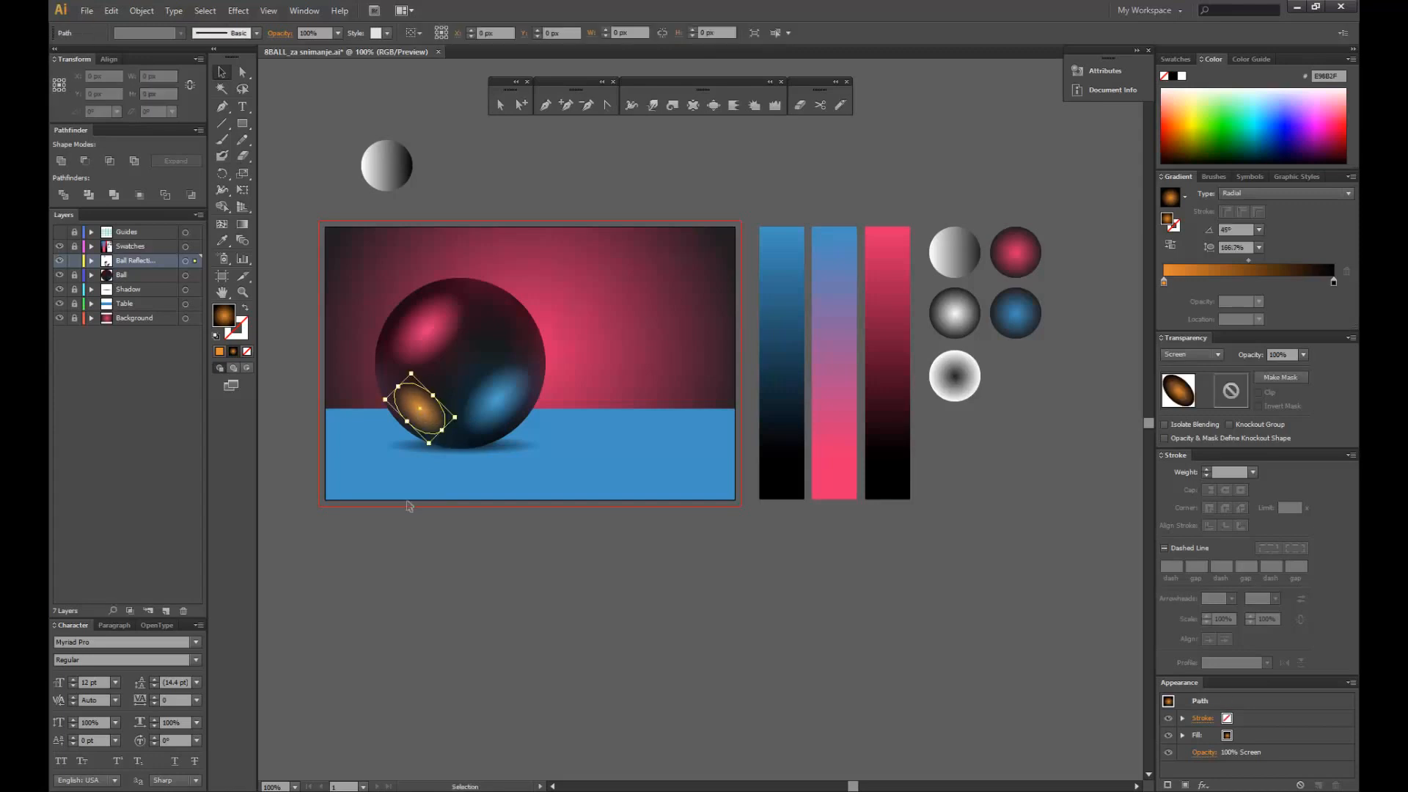
pyautogui.click(408, 505)
# - Set the opacity of all three glow ellipses to 20%
pyautogui.click(429, 412)
pyautogui.keyDown('shift'); pyautogui.click(434, 340); pyautogui.keyUp('shift')
pyautogui.keyDown('shift'); pyautogui.click(501, 390); pyautogui.keyUp('shift')
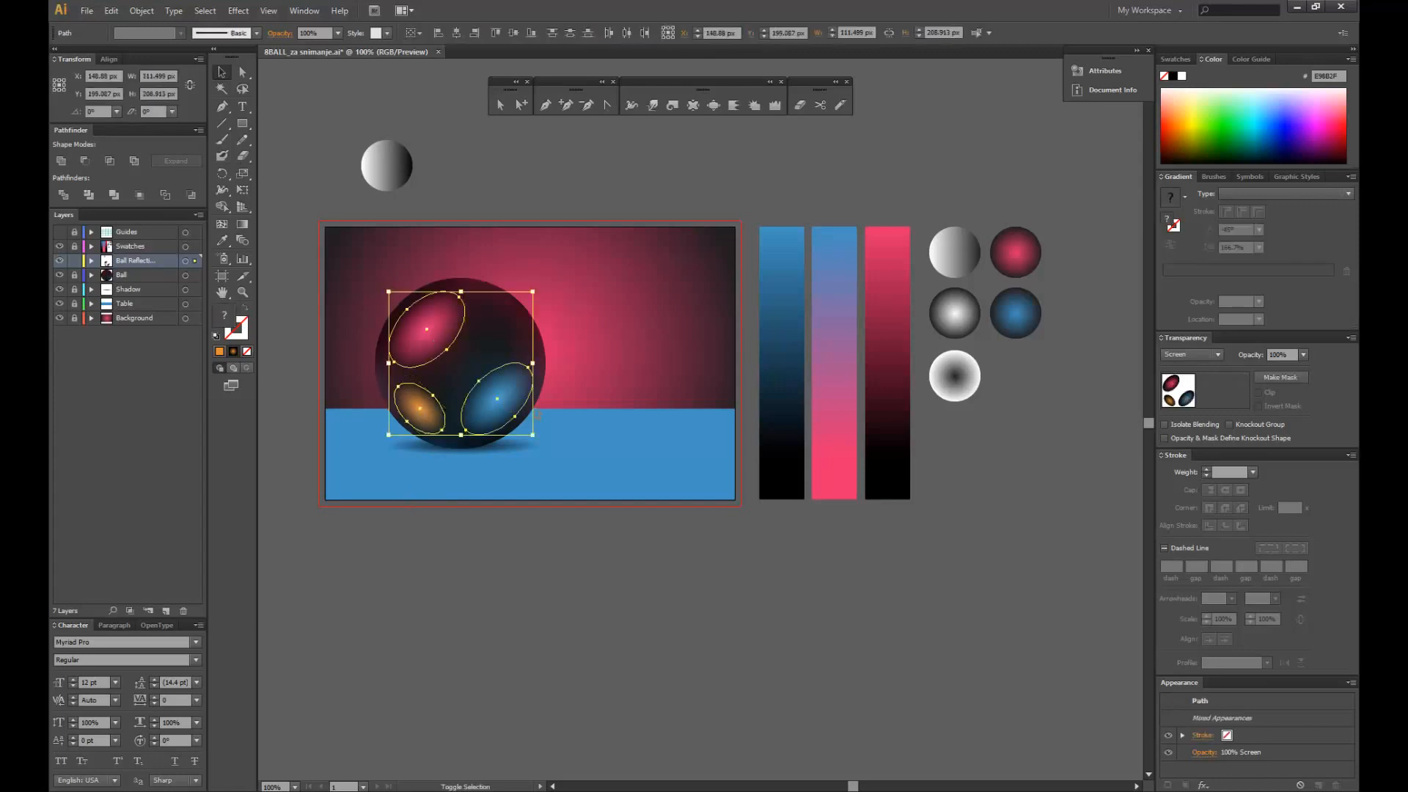
pyautogui.click(1303, 355)
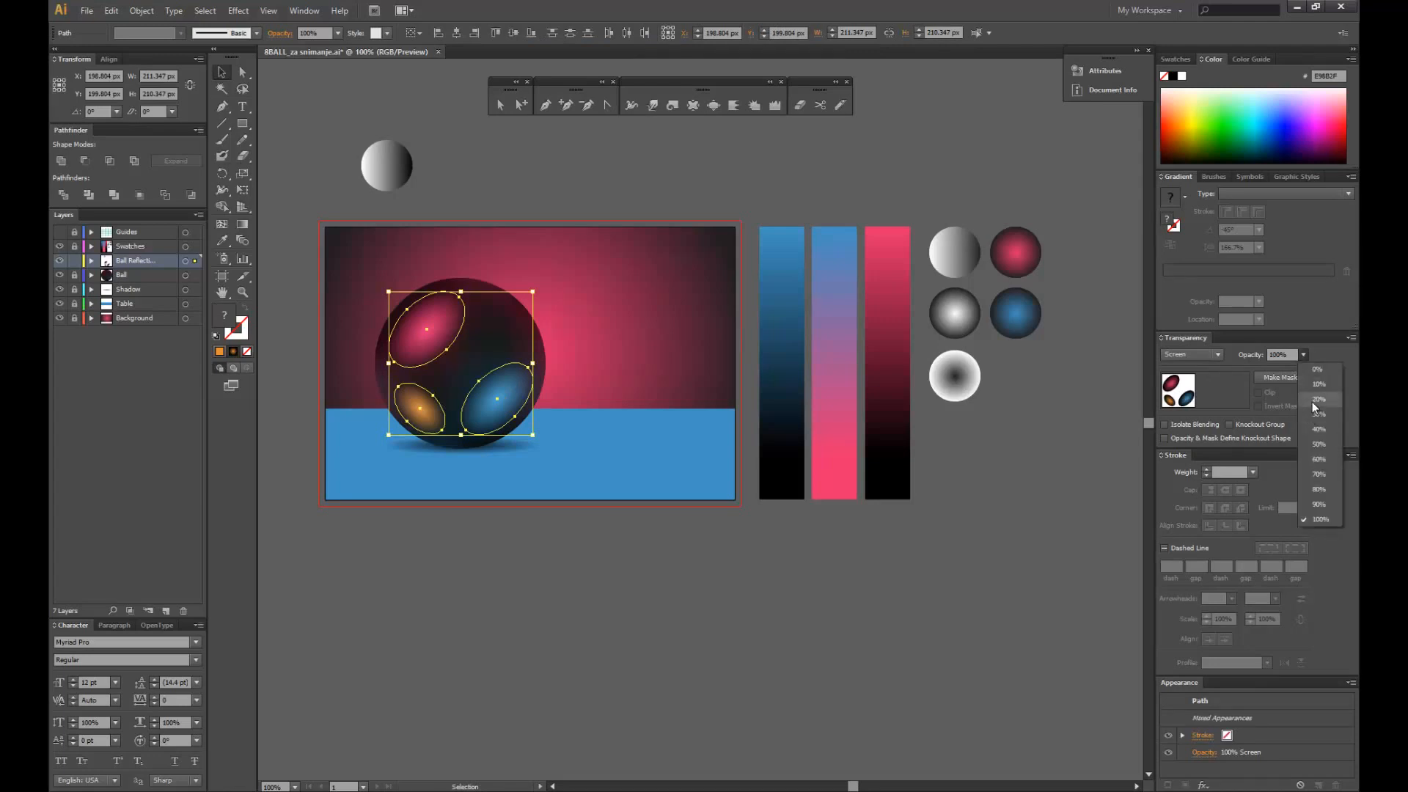
pyautogui.click(1313, 402)
pyautogui.click(695, 586)
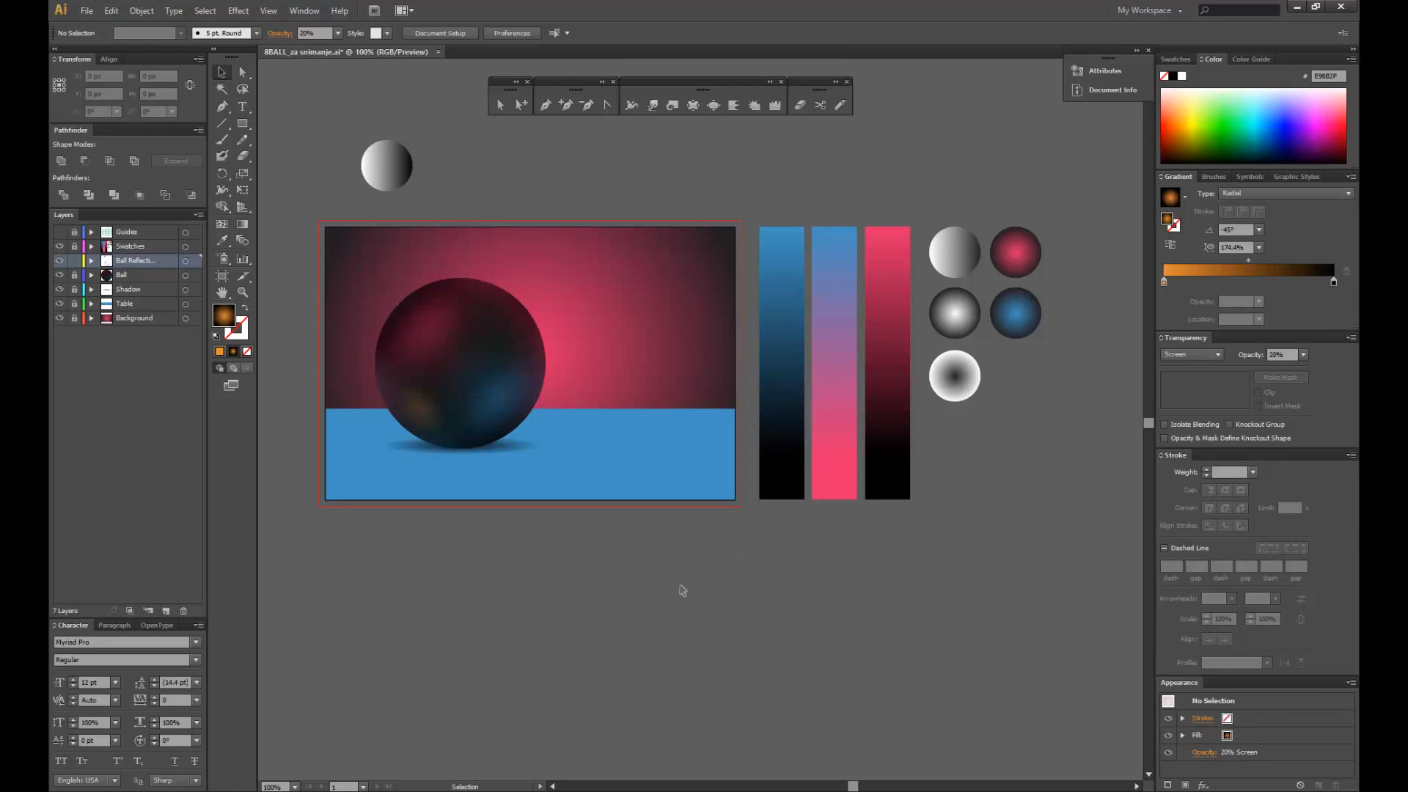
# - Nudge the faded pink, blue and orange glows slightly to refine their positions on the ball
pyautogui.click(428, 337)
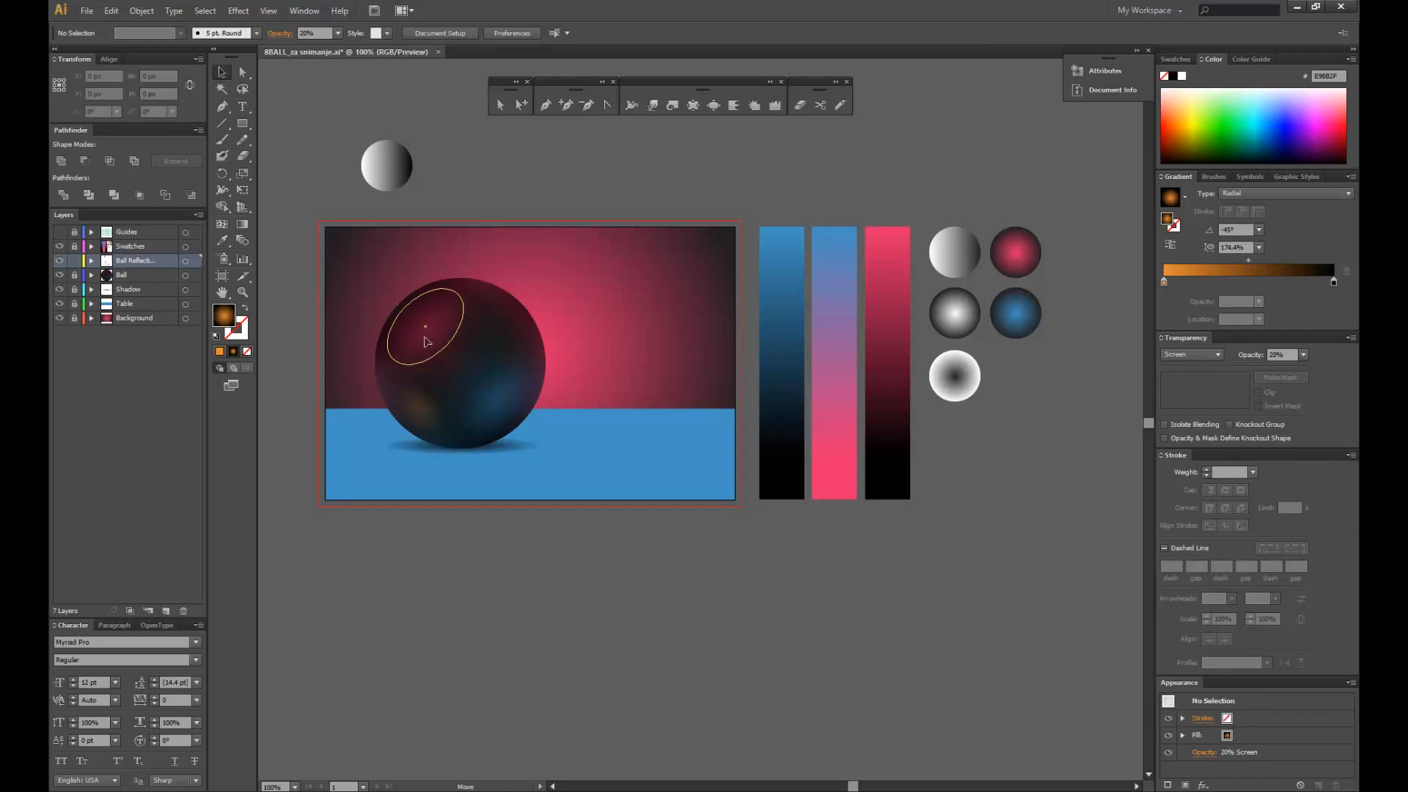
pyautogui.click(497, 226)
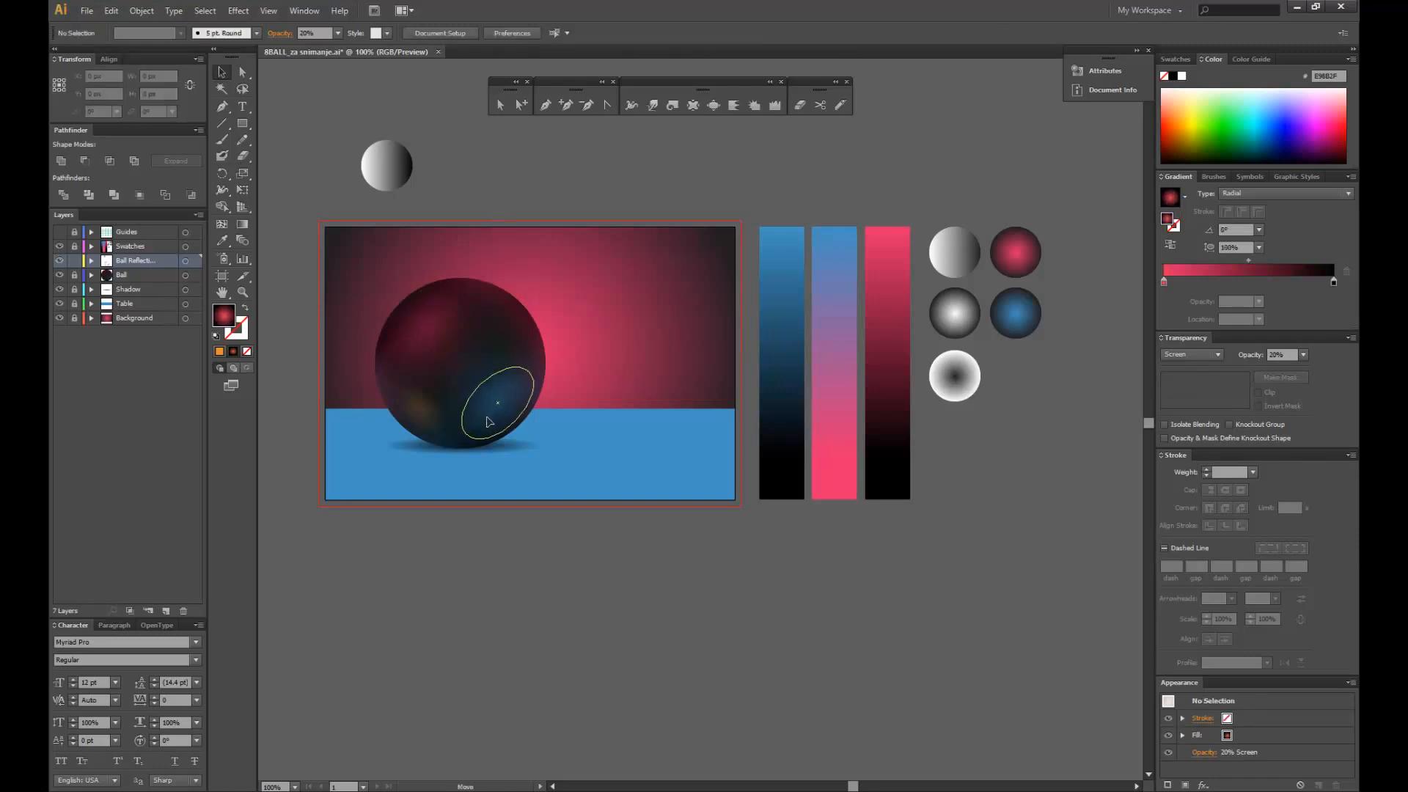
pyautogui.click(488, 420)
pyautogui.click(469, 499)
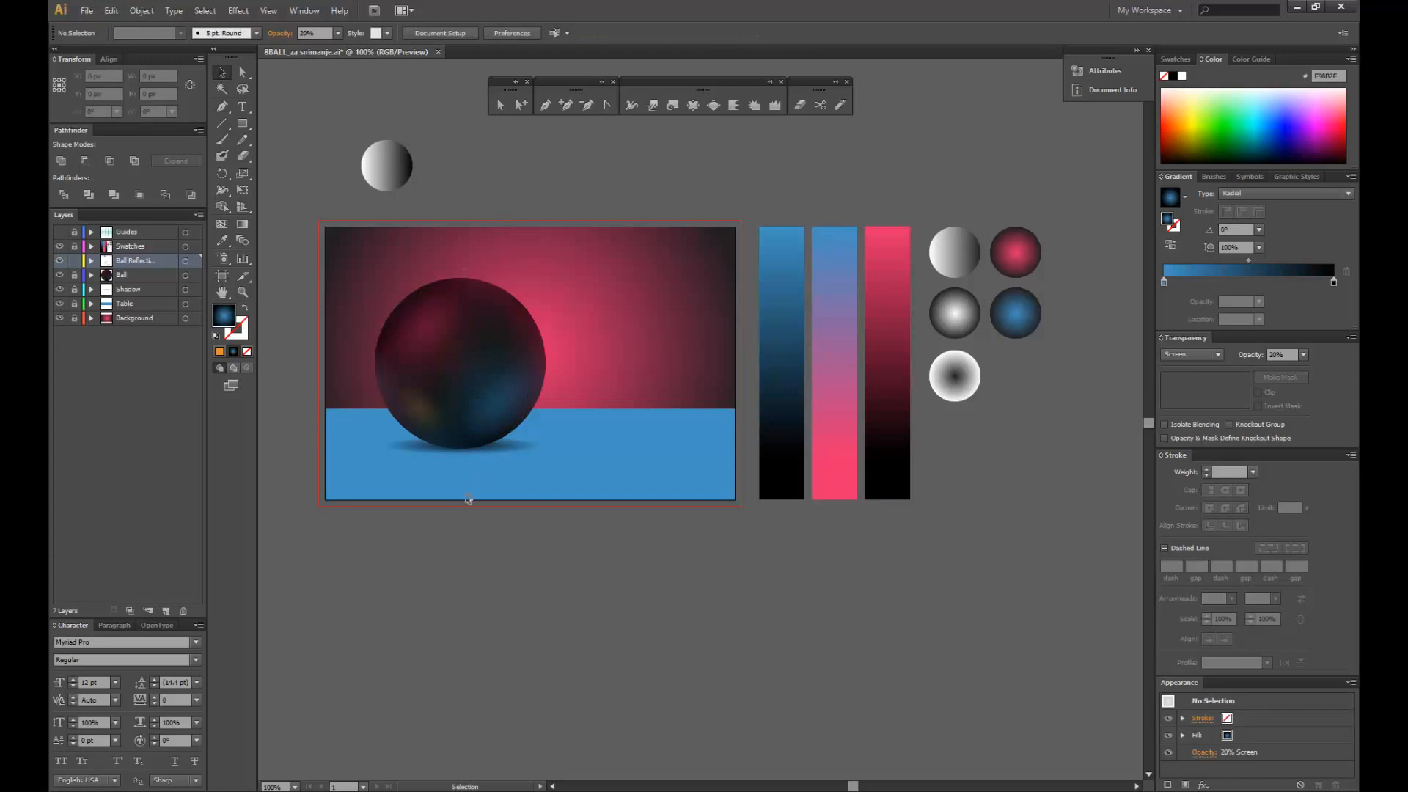
pyautogui.click(425, 409)
pyautogui.click(393, 545)
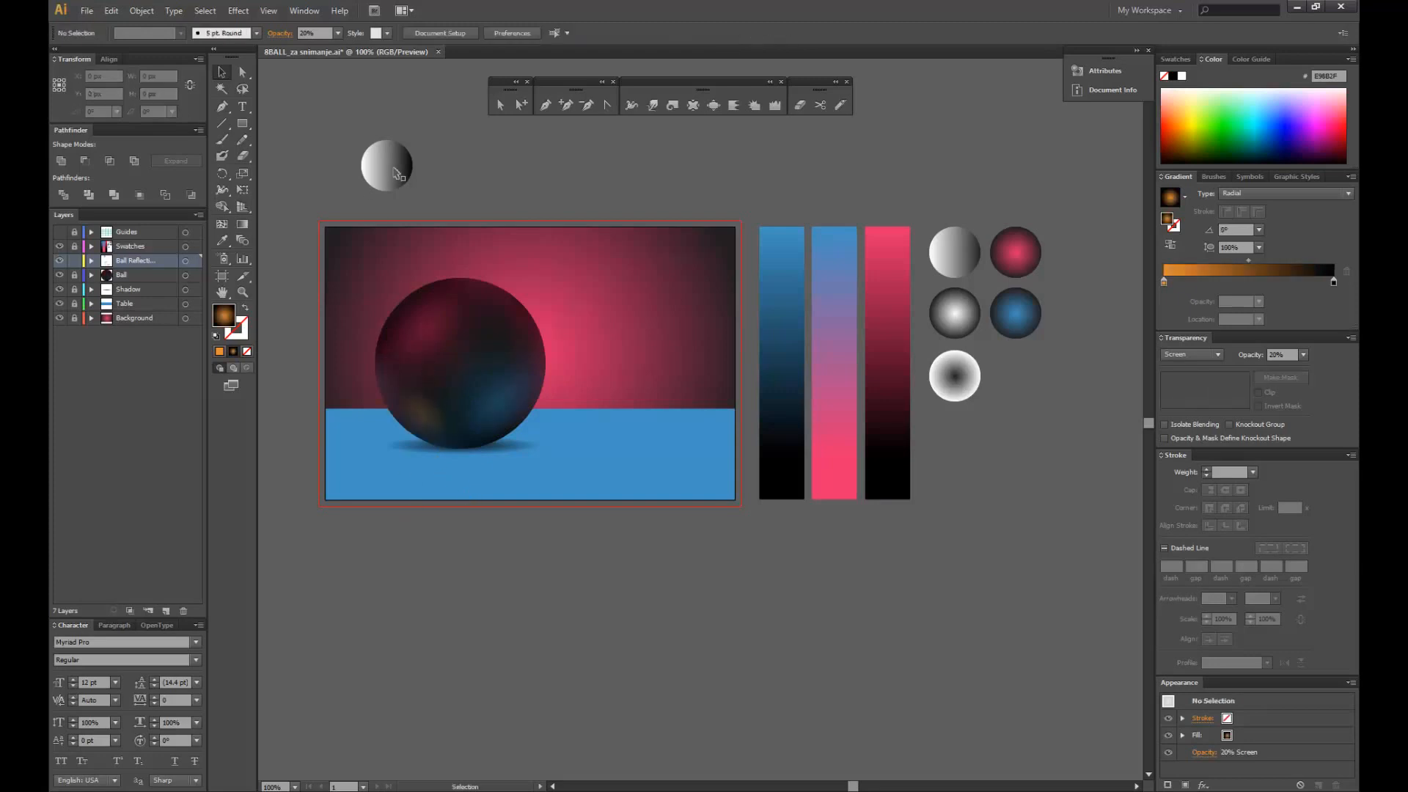
# - Enlarge the white-to-black linear gradient circle to 155 px, rotate it so white faces up, and centre it on the upper ball
pyautogui.moveTo(396, 168); pyautogui.dragTo(511, 181)
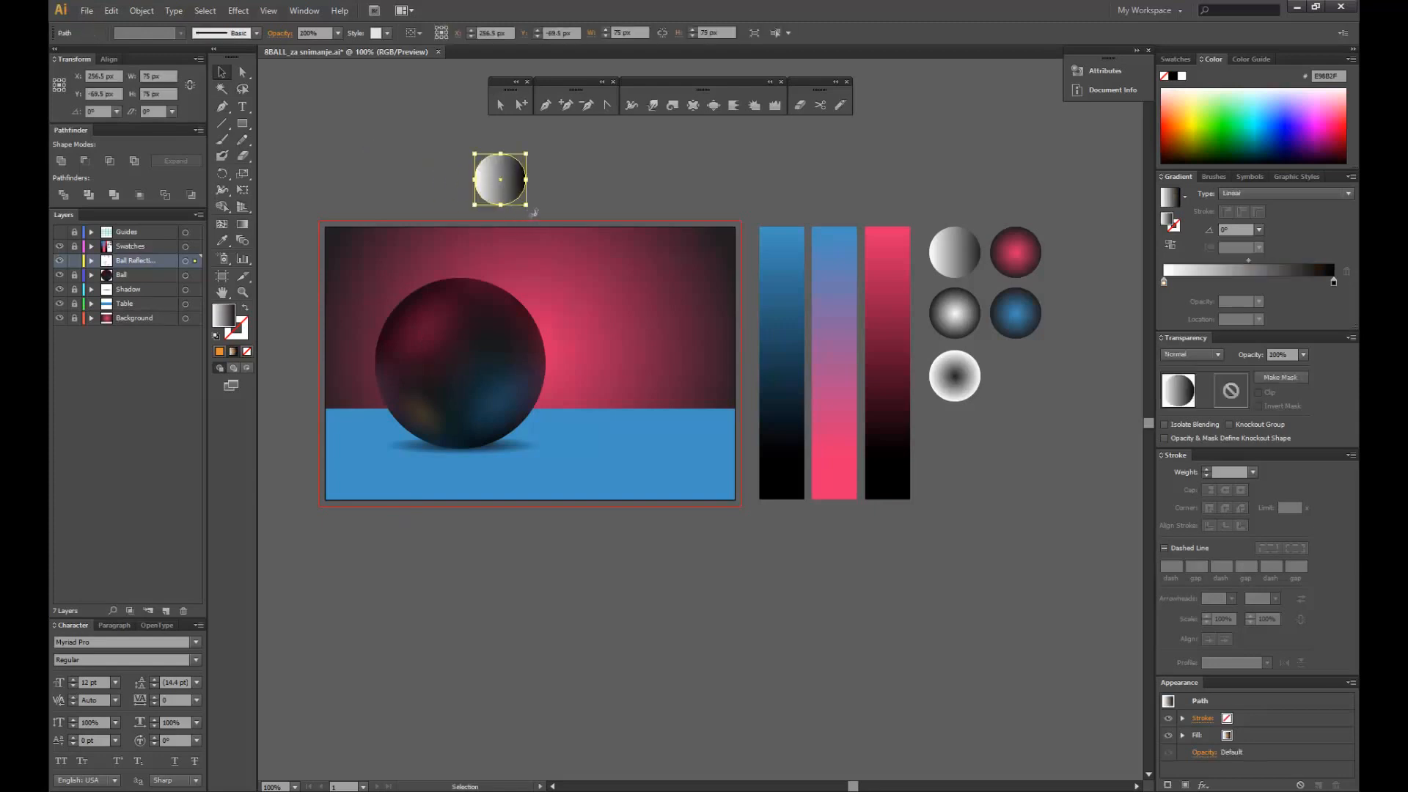
pyautogui.moveTo(534, 213); pyautogui.dragTo(478, 349)
pyautogui.click(409, 151)
pyautogui.click(495, 177)
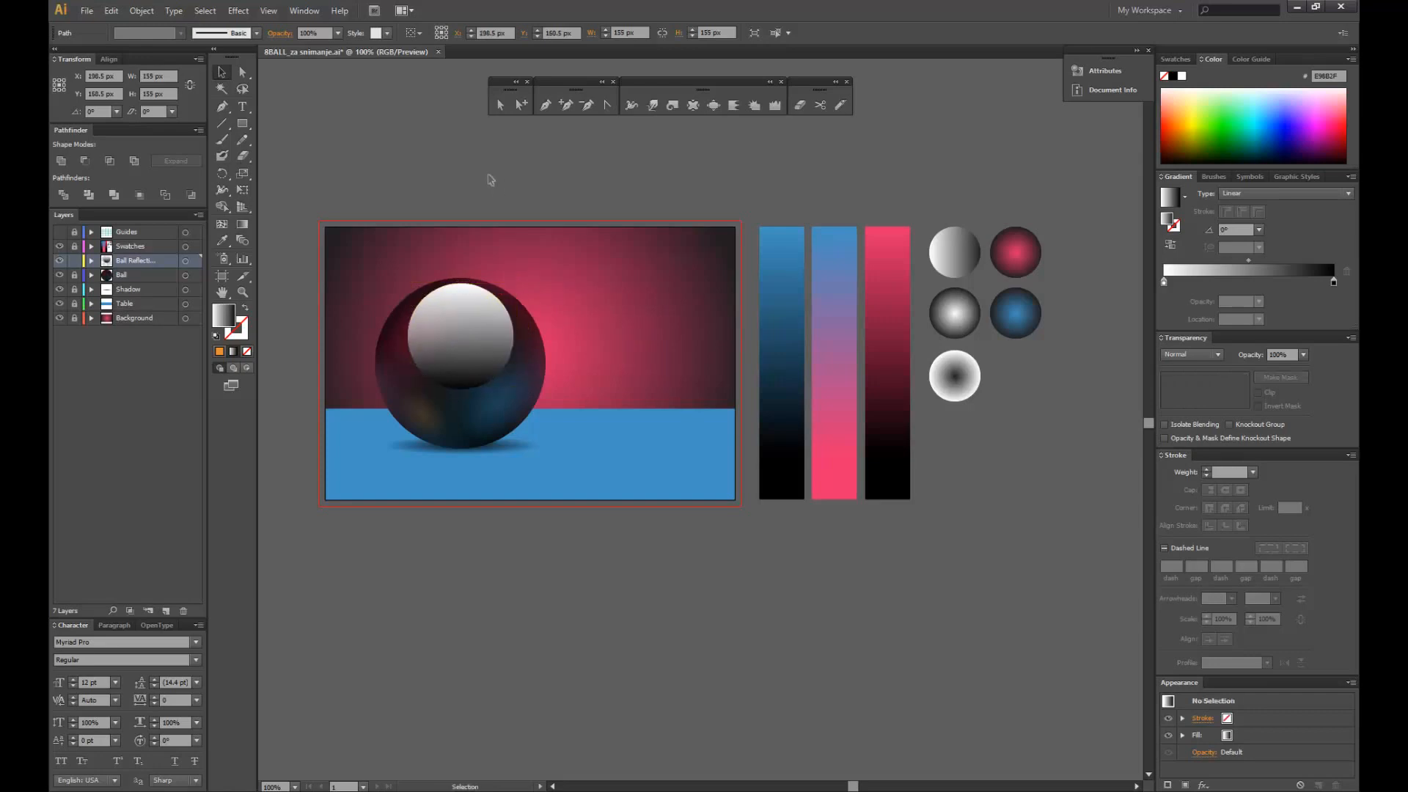
# - Flatten the white-to-black circle from below into a highlight ellipse 121 px high
pyautogui.click(398, 334)
pyautogui.click(486, 348)
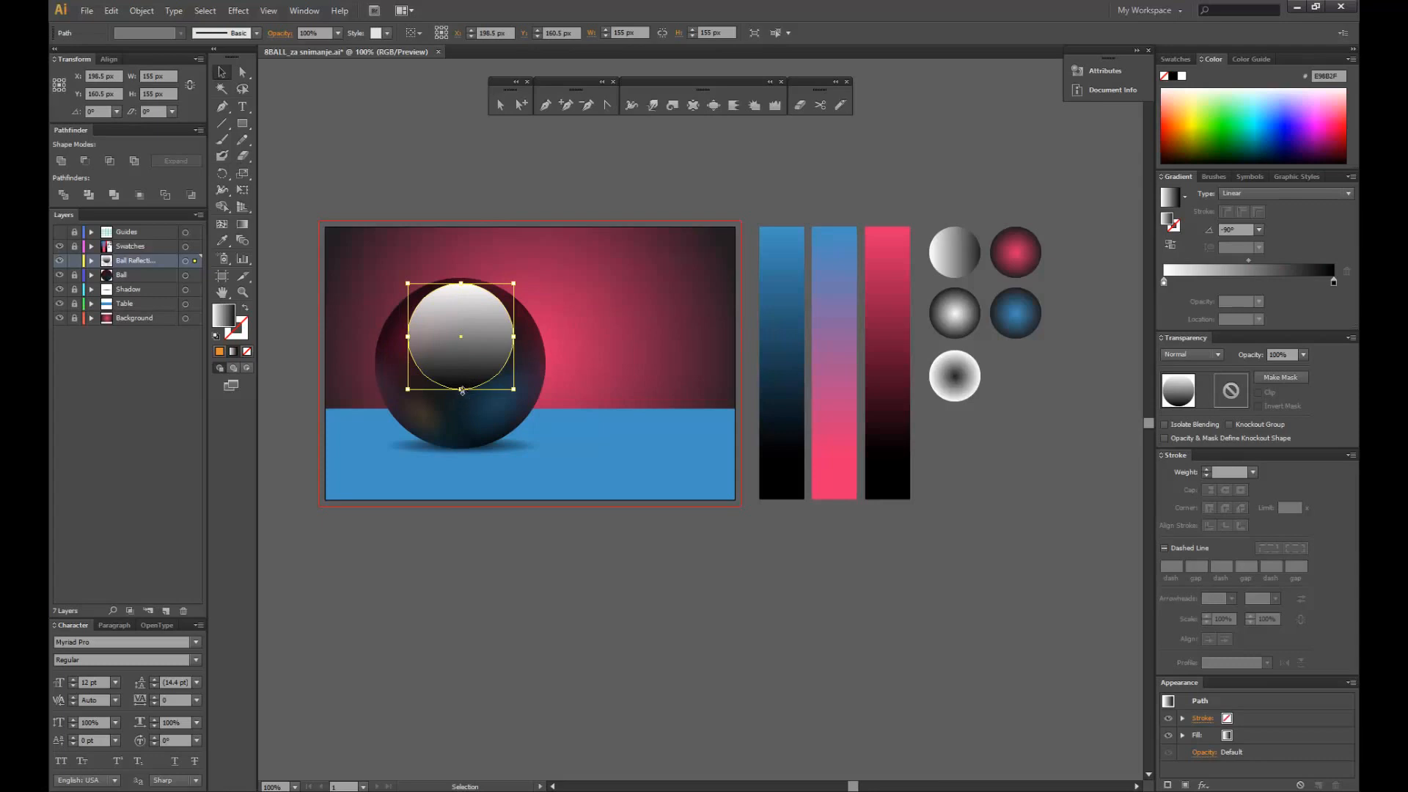
pyautogui.moveTo(462, 391); pyautogui.dragTo(462, 366)
pyautogui.click(473, 437)
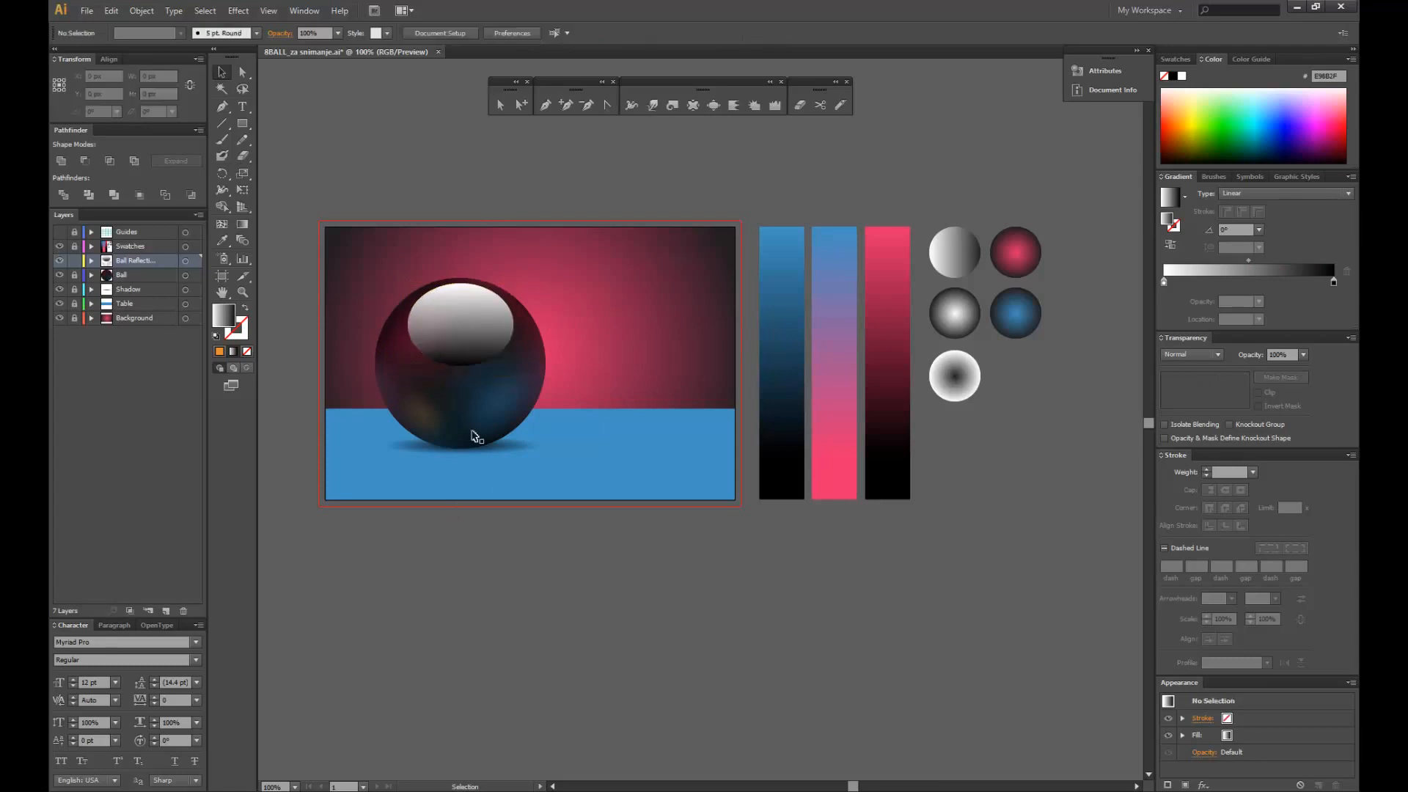
# - Set the highlight ellipse to Screen blending with 20% opacity
pyautogui.click(463, 361)
pyautogui.click(1189, 355)
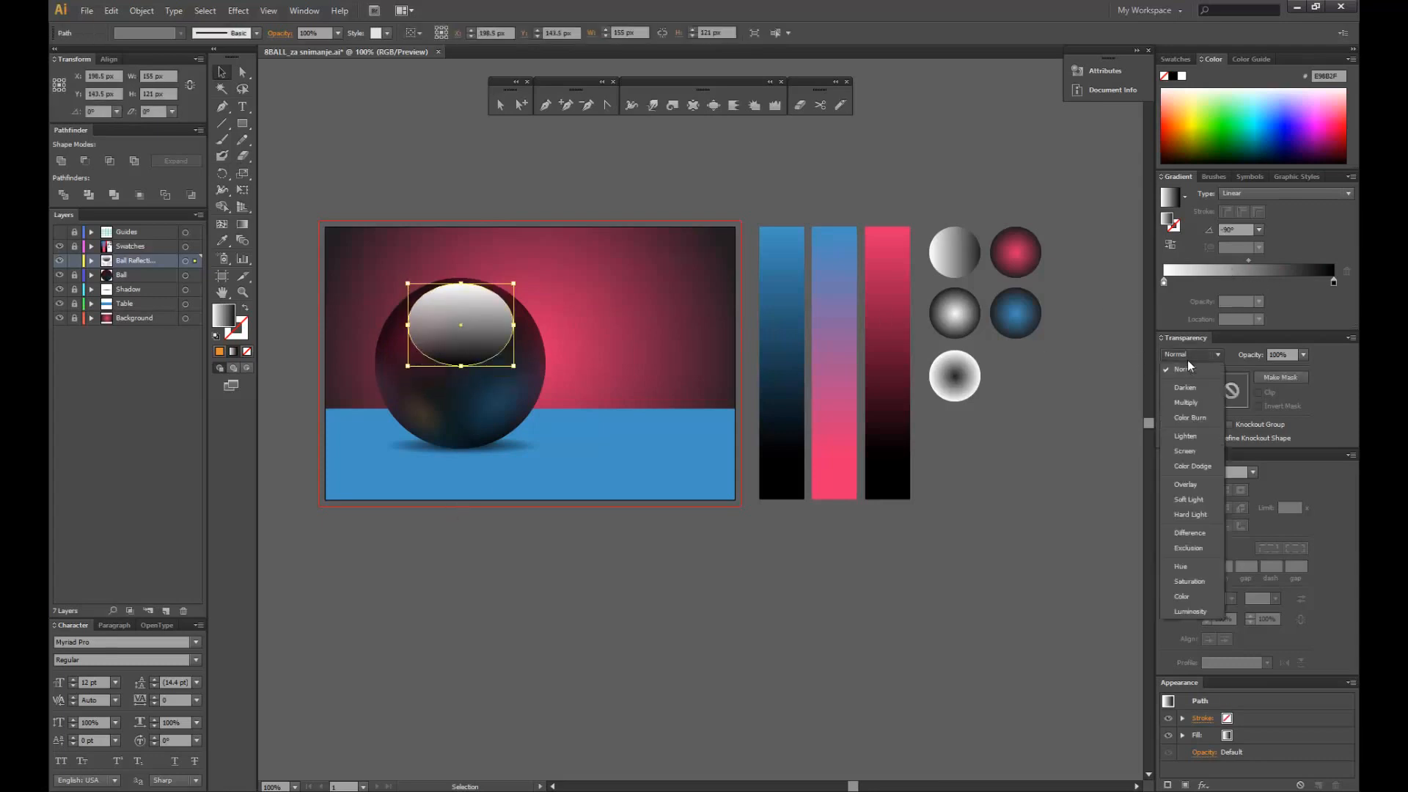
pyautogui.click(1185, 452)
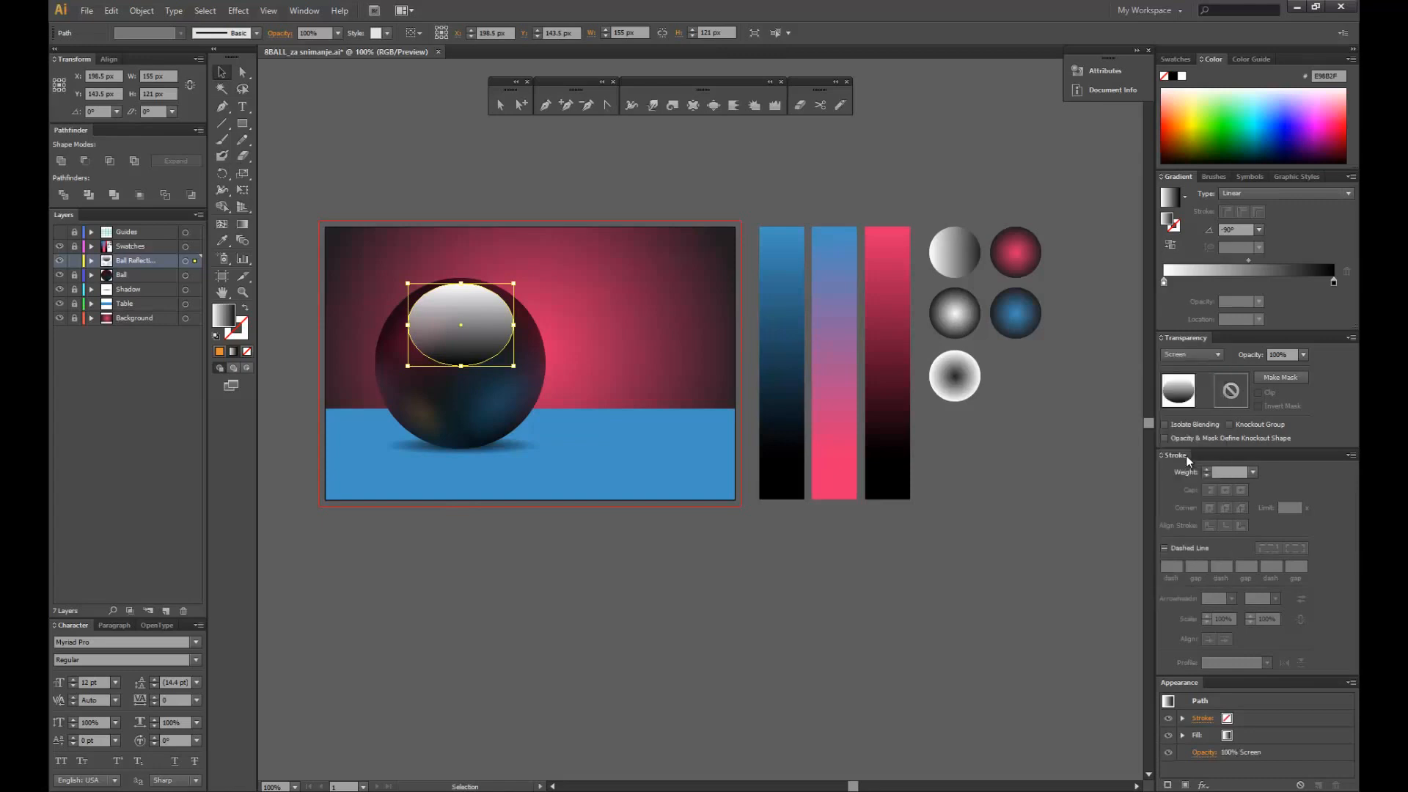
pyautogui.click(1302, 355)
pyautogui.click(1313, 395)
pyautogui.click(491, 145)
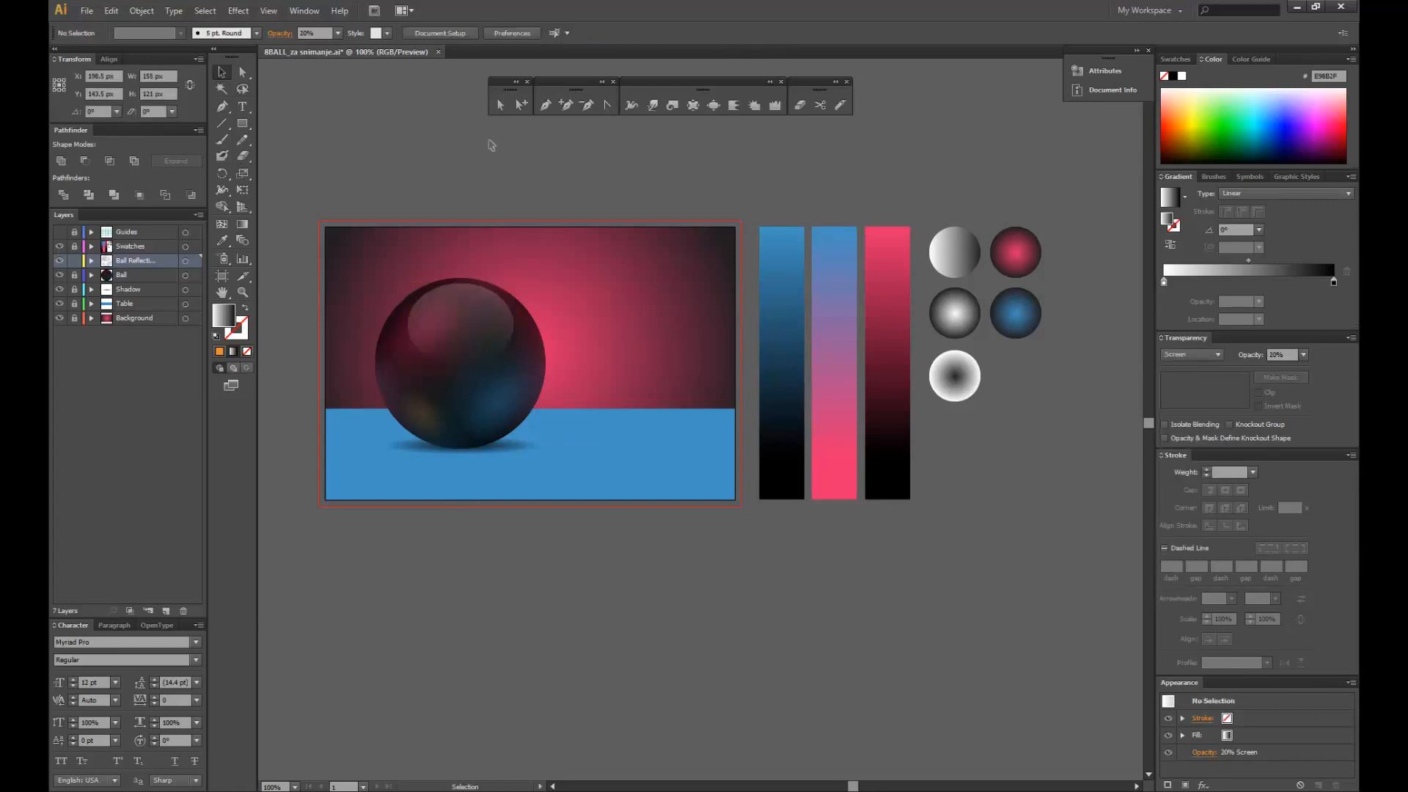
# - Redraw the highlight ellipse's gradient vertically so it starts just above the ball and ends inside the ellipse's lower edge
pyautogui.click(481, 308)
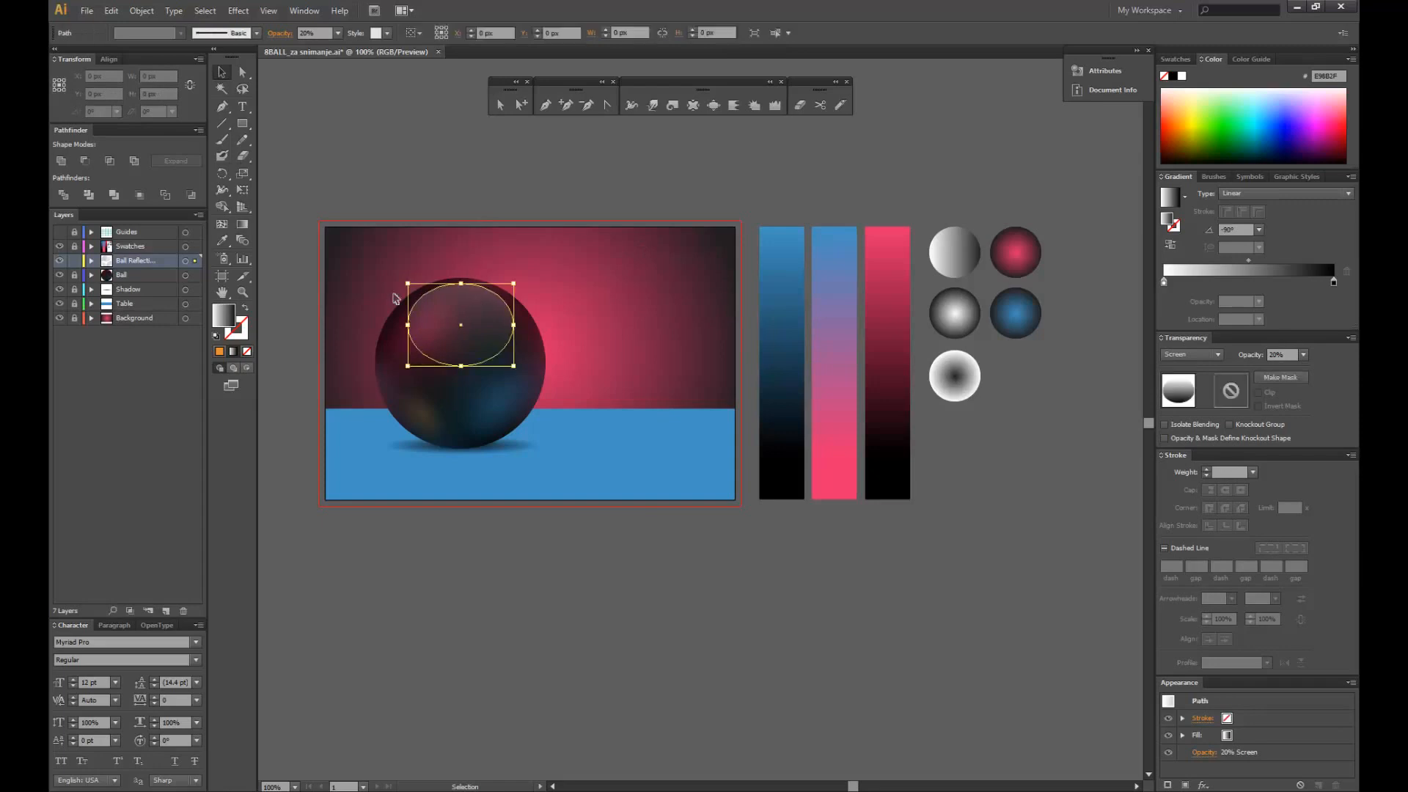
pyautogui.click(241, 226)
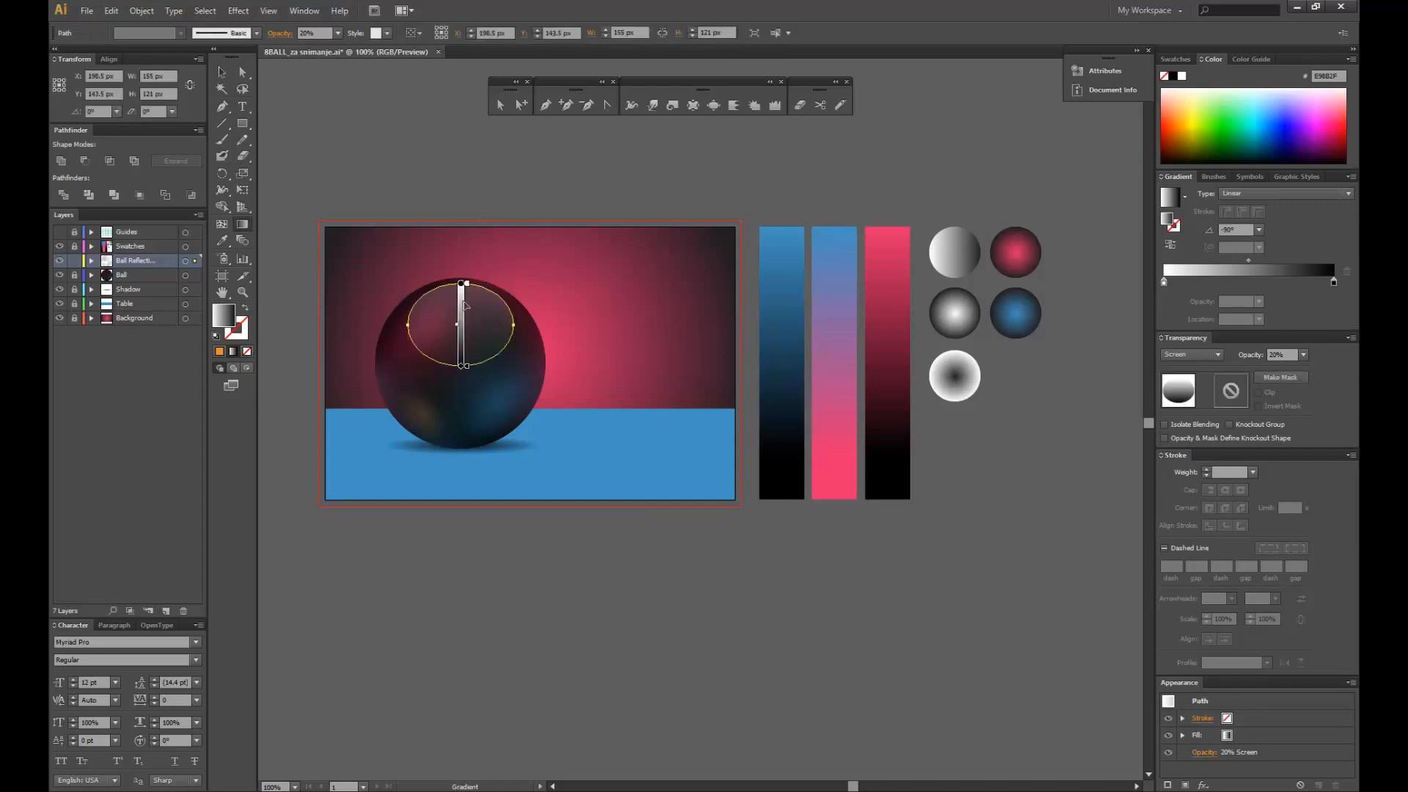
pyautogui.moveTo(460, 270); pyautogui.dragTo(461, 352)
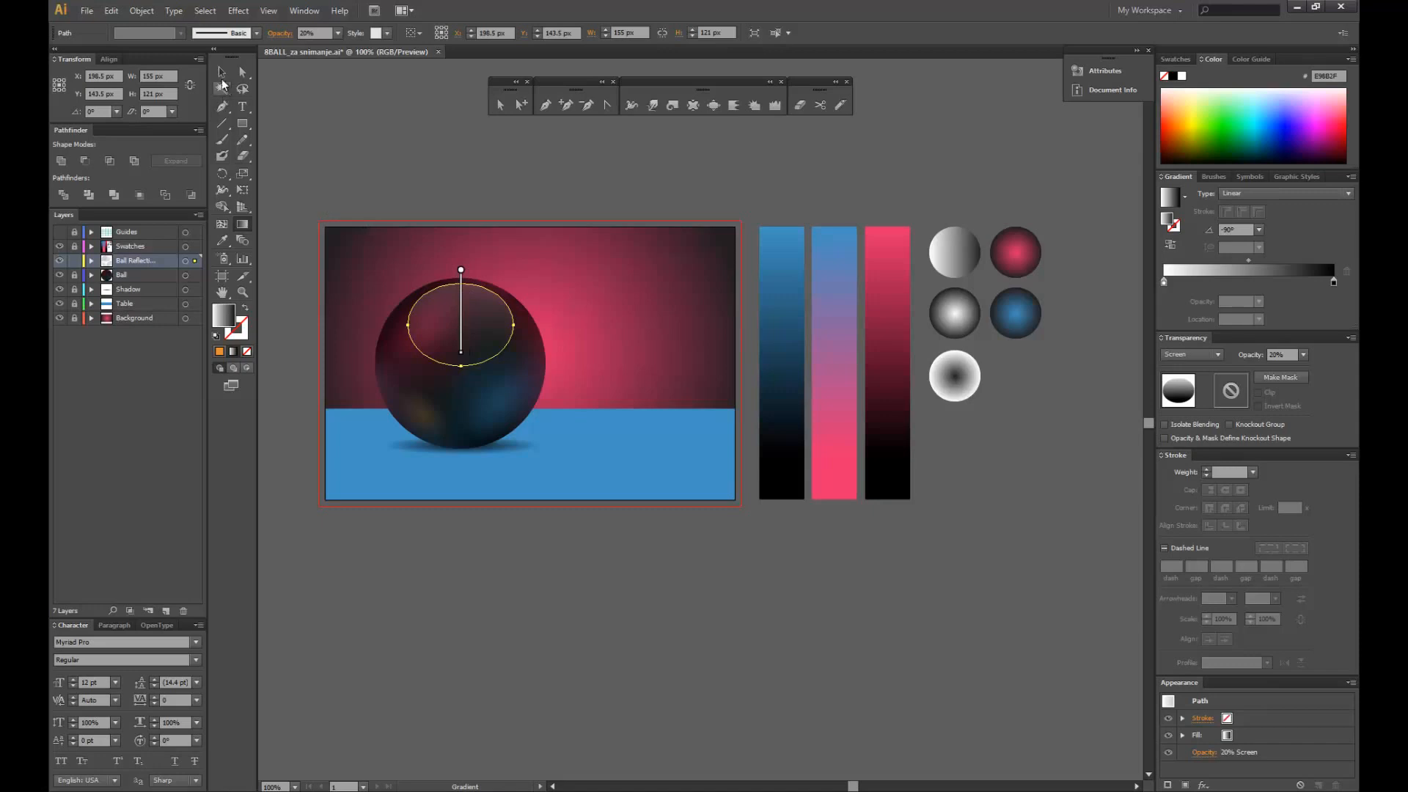
pyautogui.click(222, 75)
pyautogui.click(418, 152)
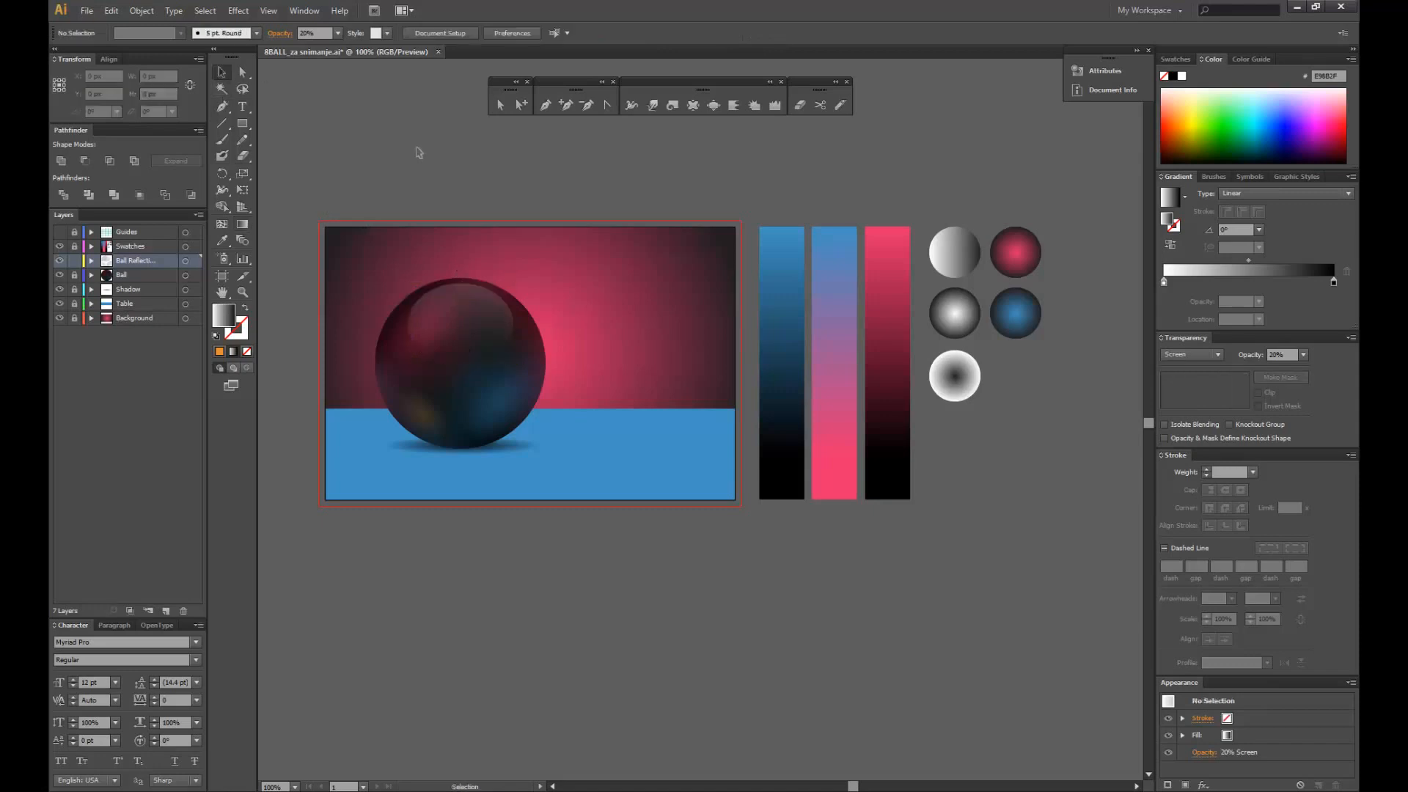
# - Soften the highlight by moving its gradient start further above the ball and adjusting its end inside the ellipse
pyautogui.click(431, 332)
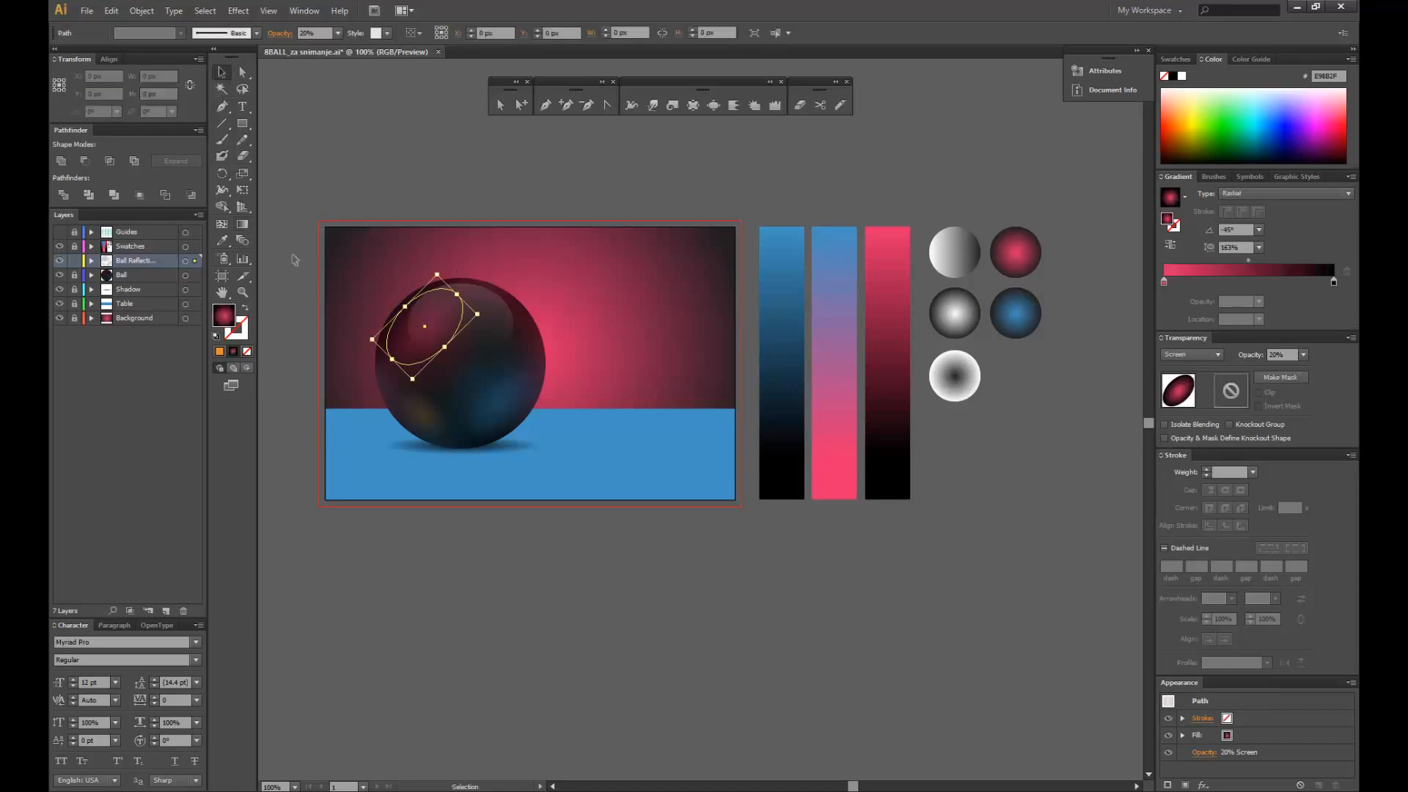
pyautogui.click(242, 224)
pyautogui.moveTo(462, 271); pyautogui.dragTo(461, 246)
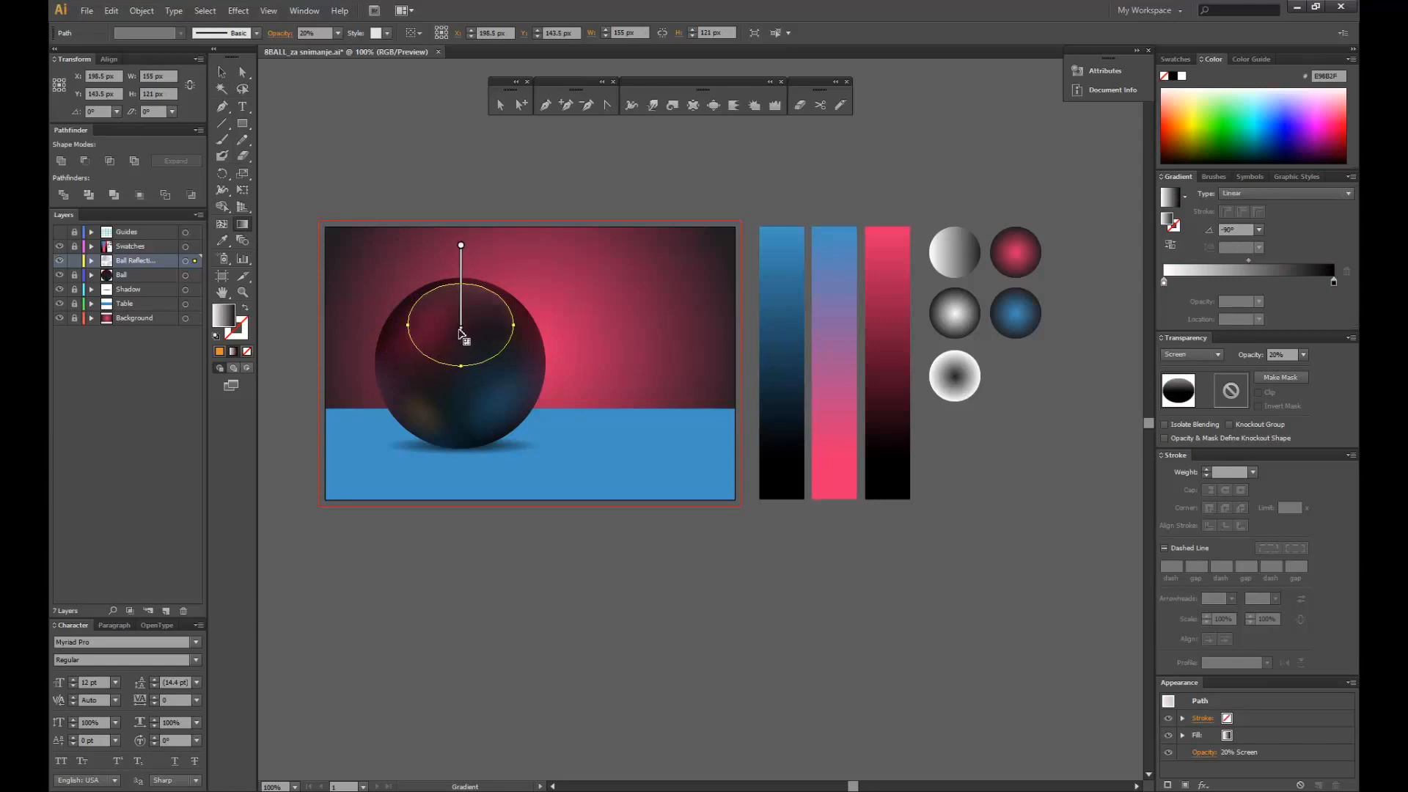
pyautogui.moveTo(461, 333); pyautogui.dragTo(461, 343)
pyautogui.click(222, 71)
pyautogui.click(448, 152)
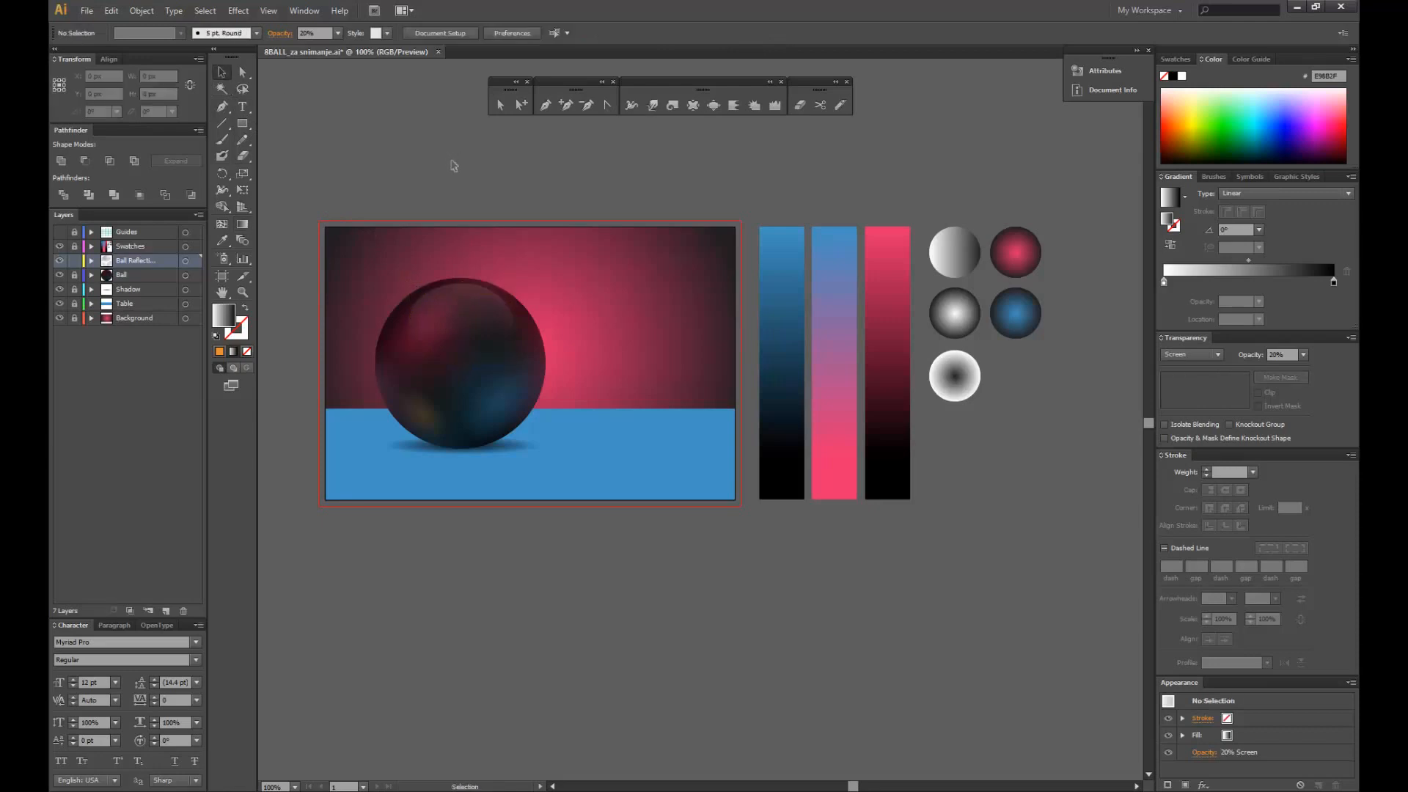
pyautogui.click(477, 300)
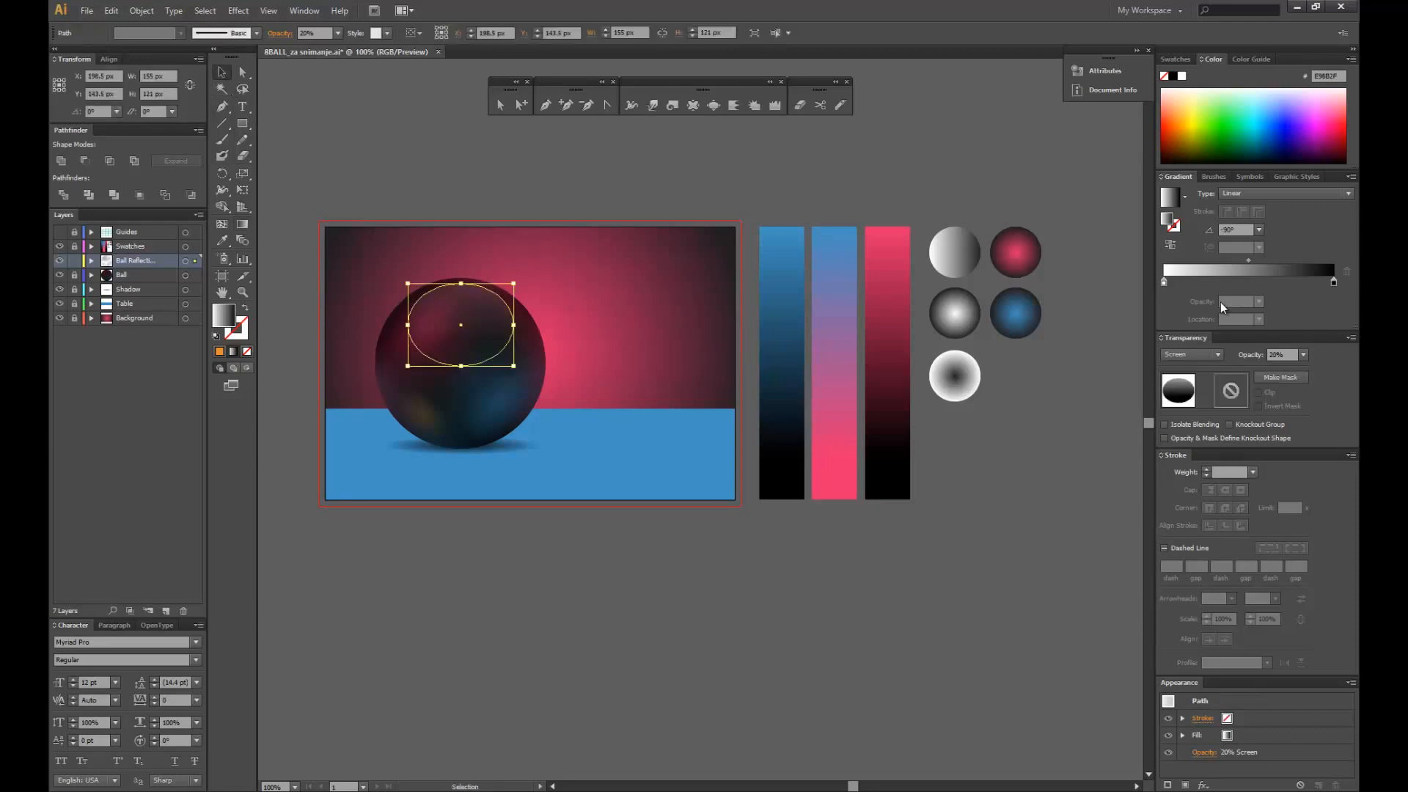
pyautogui.click(434, 178)
pyautogui.click(478, 301)
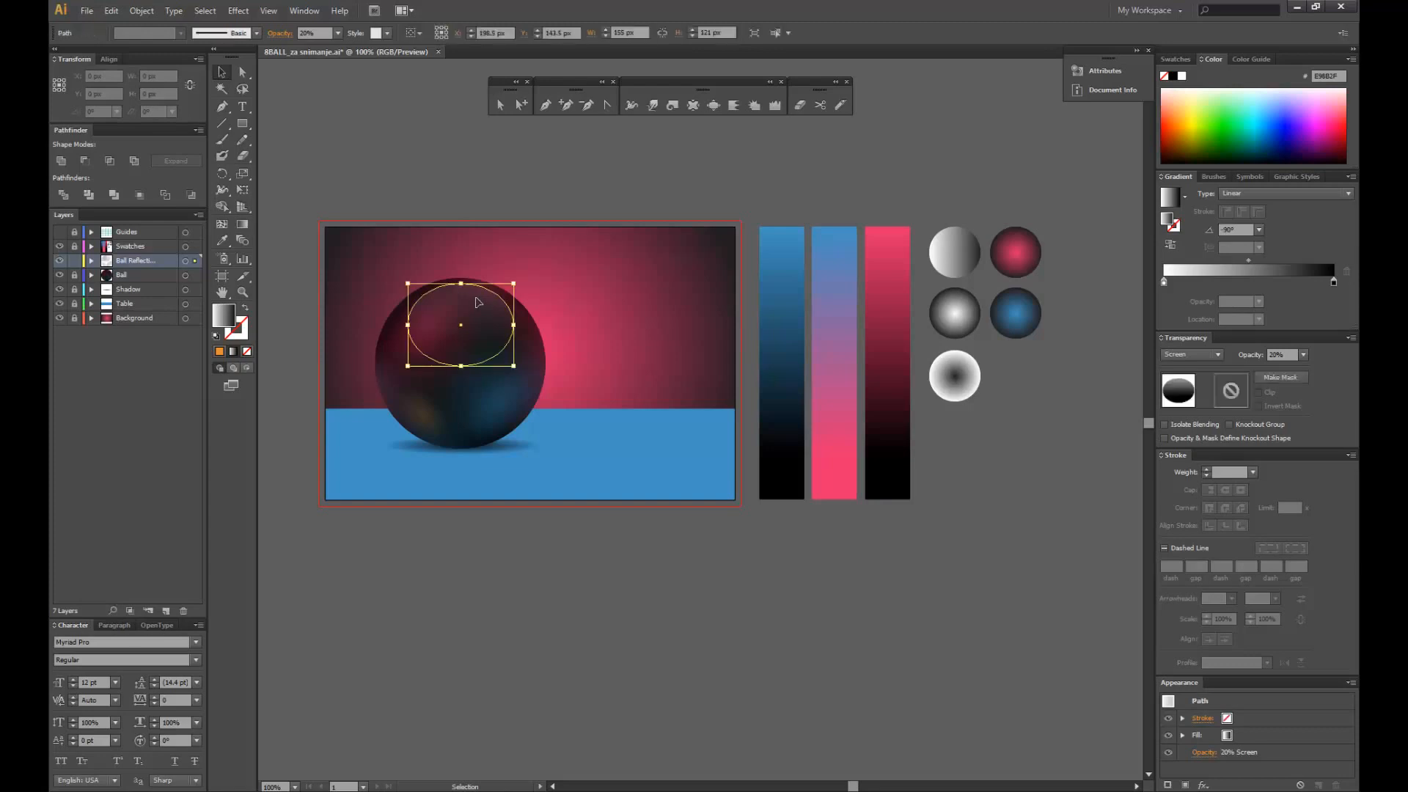
pyautogui.click(491, 216)
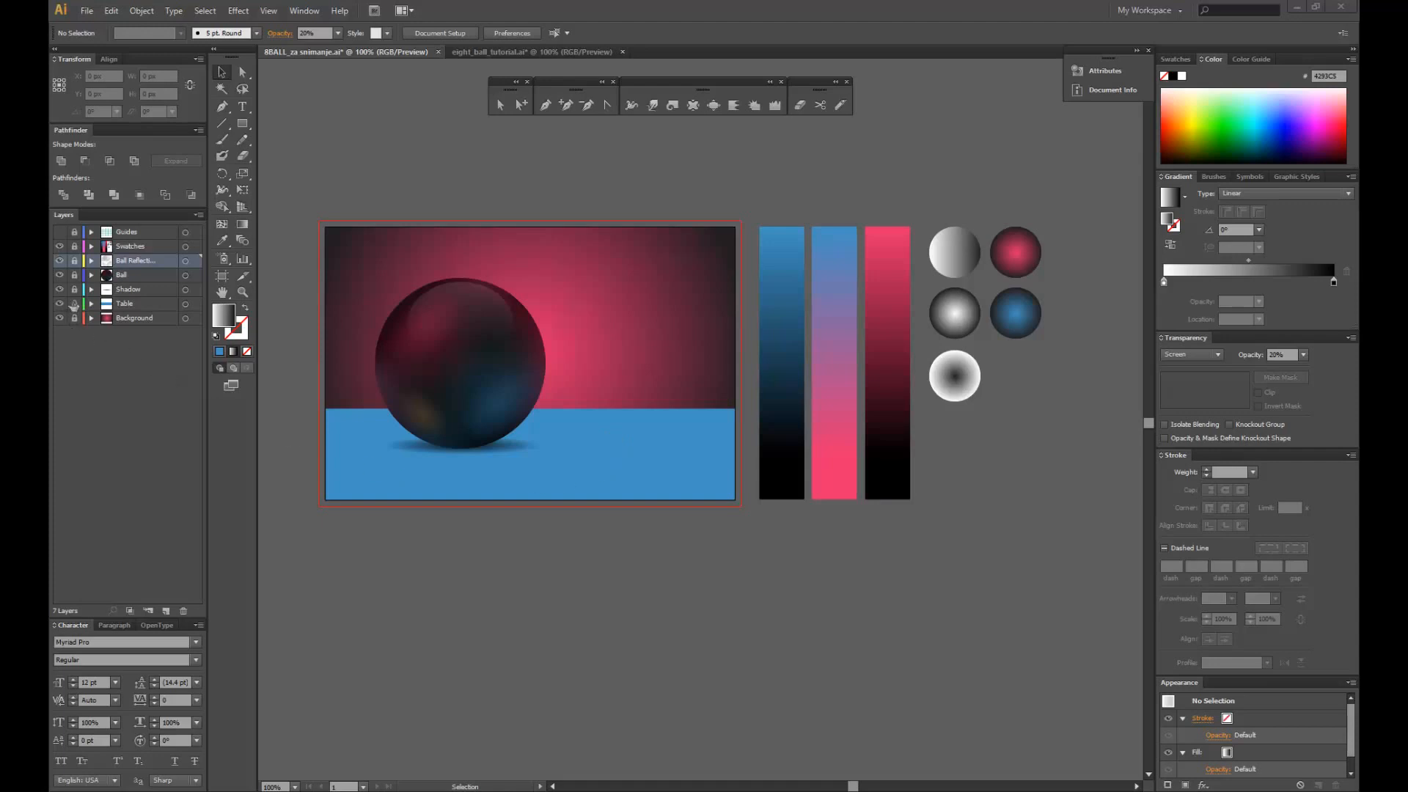
# - Unlock the Table layer and convert the blue table rectangle into a flat gradient mesh with 6 rows and 2 columns
pyautogui.click(74, 304)
pyautogui.click(138, 306)
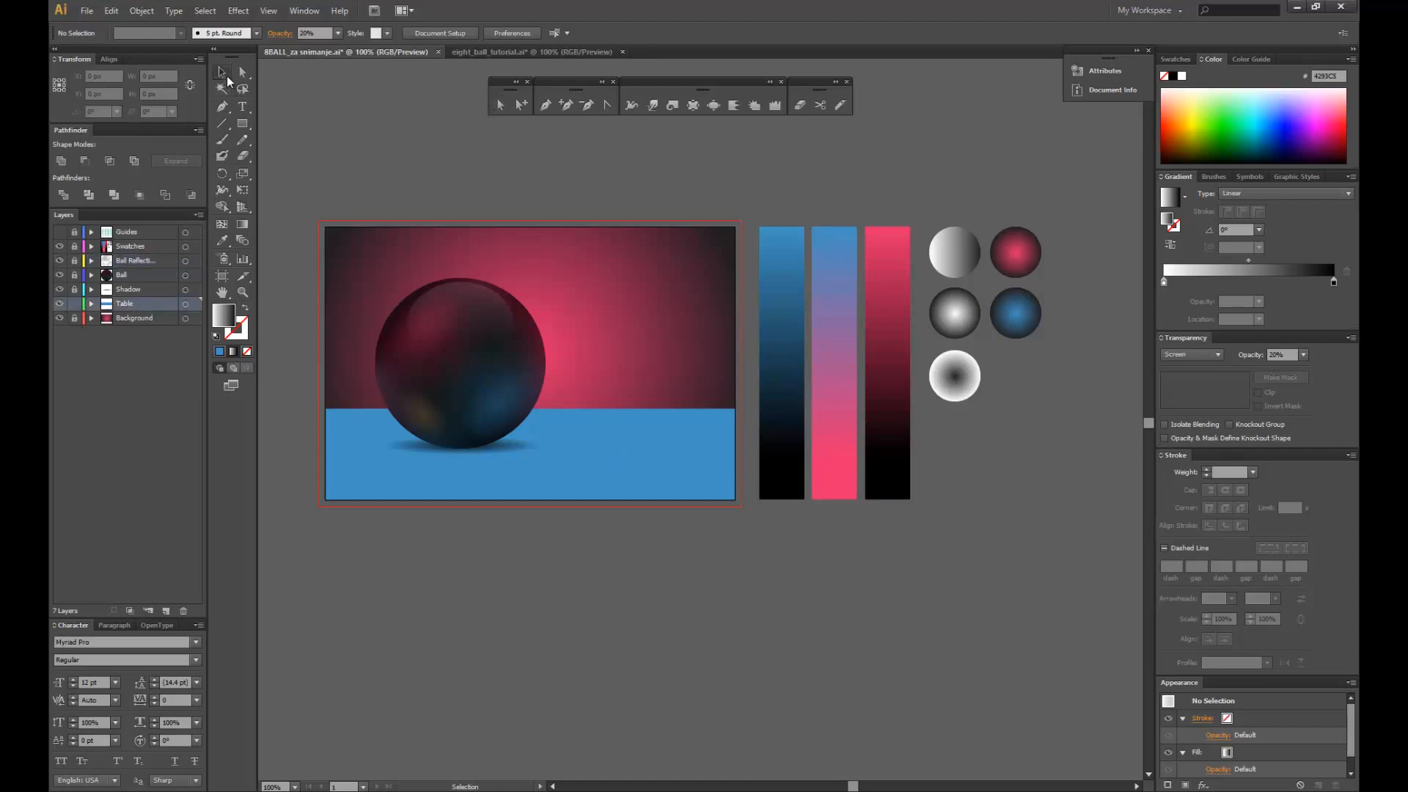
pyautogui.click(383, 496)
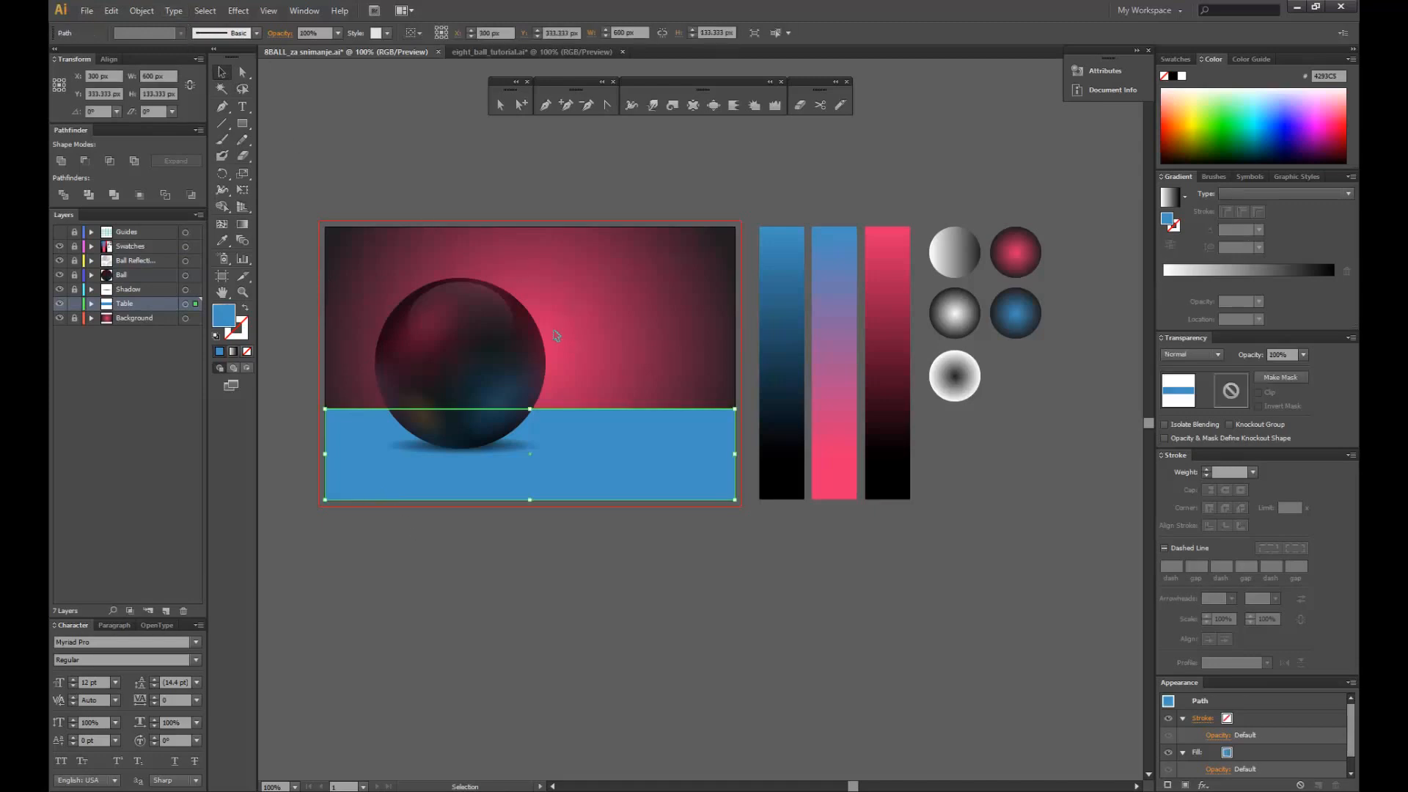
pyautogui.click(141, 10)
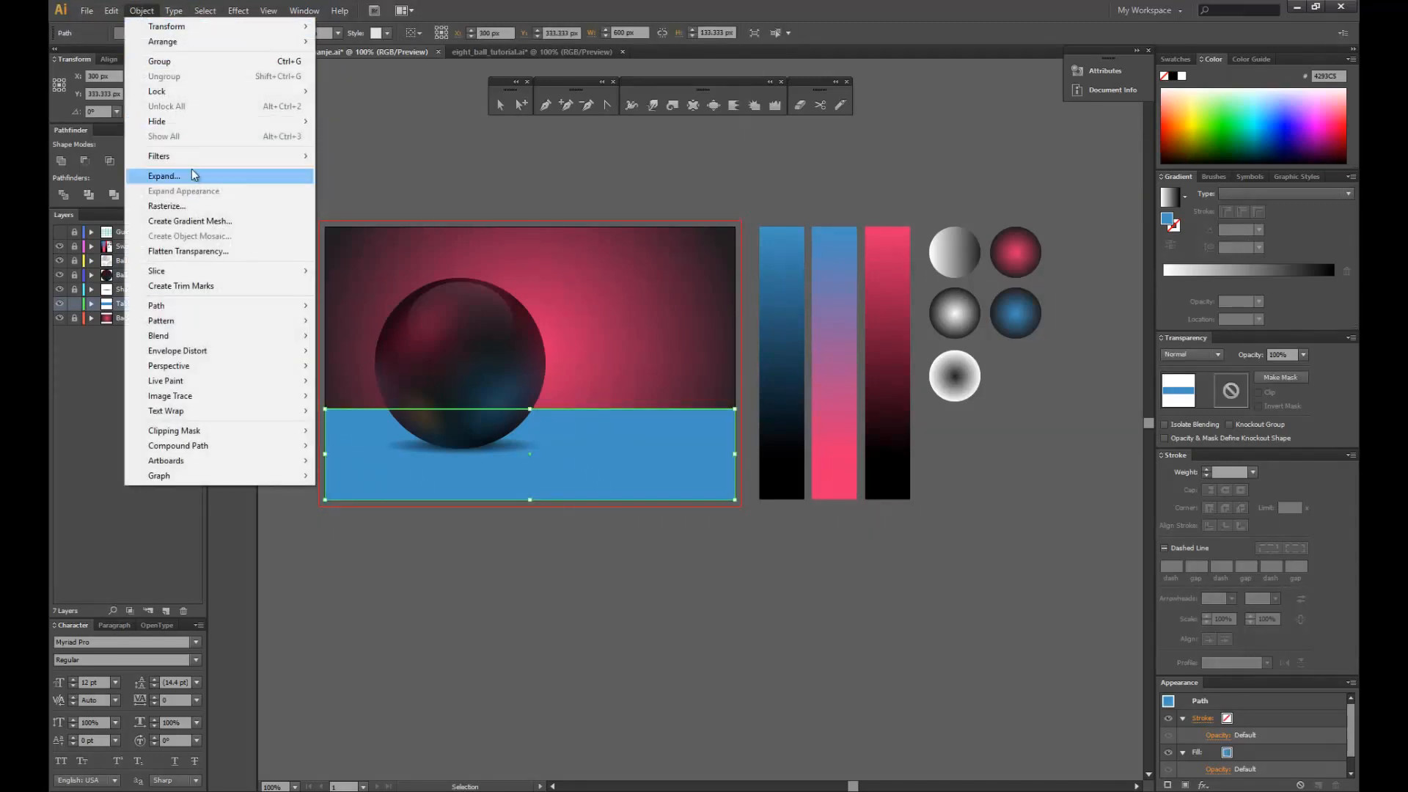
pyautogui.click(213, 220)
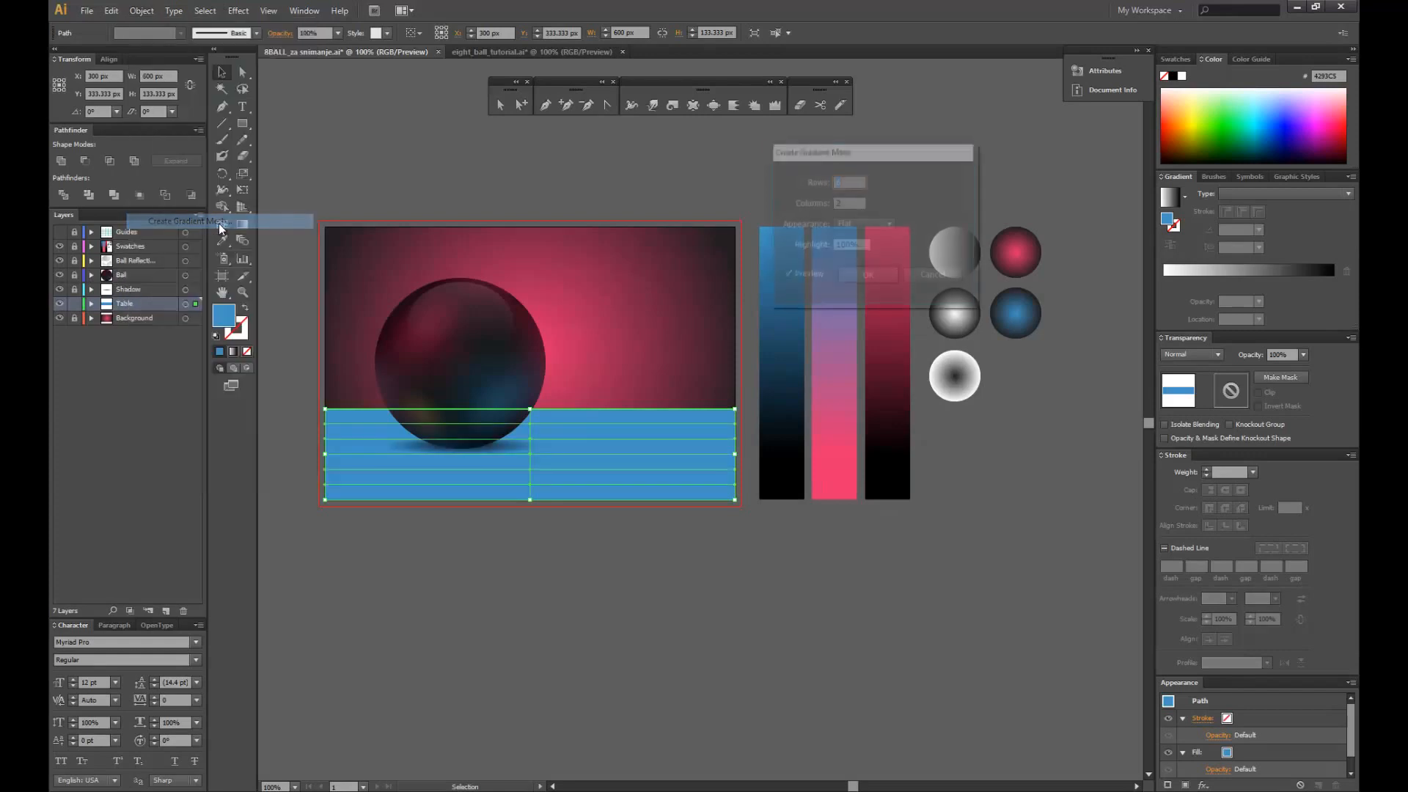
pyautogui.moveTo(849, 150); pyautogui.dragTo(853, 227)
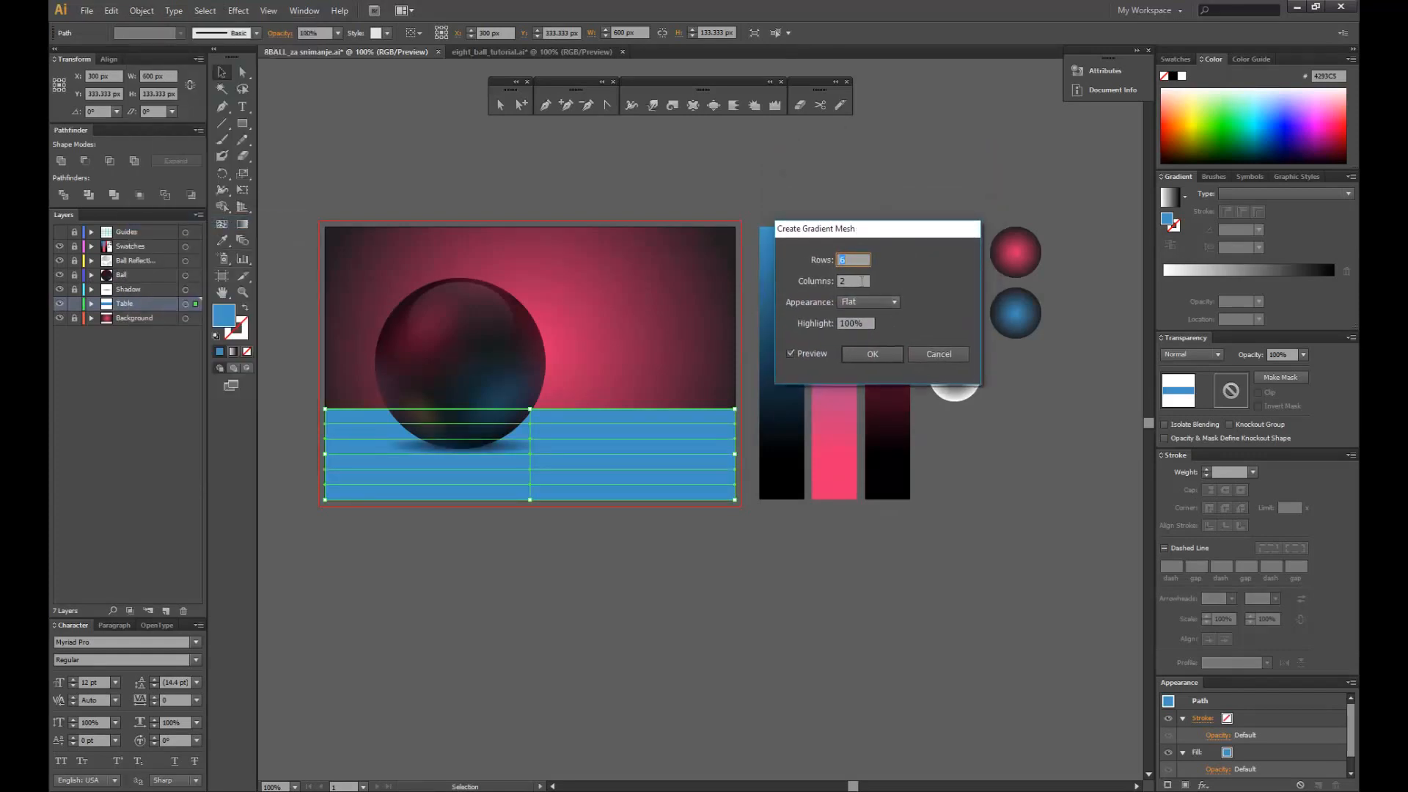
pyautogui.press('Tab')
pyautogui.moveTo(821, 234); pyautogui.dragTo(879, 131)
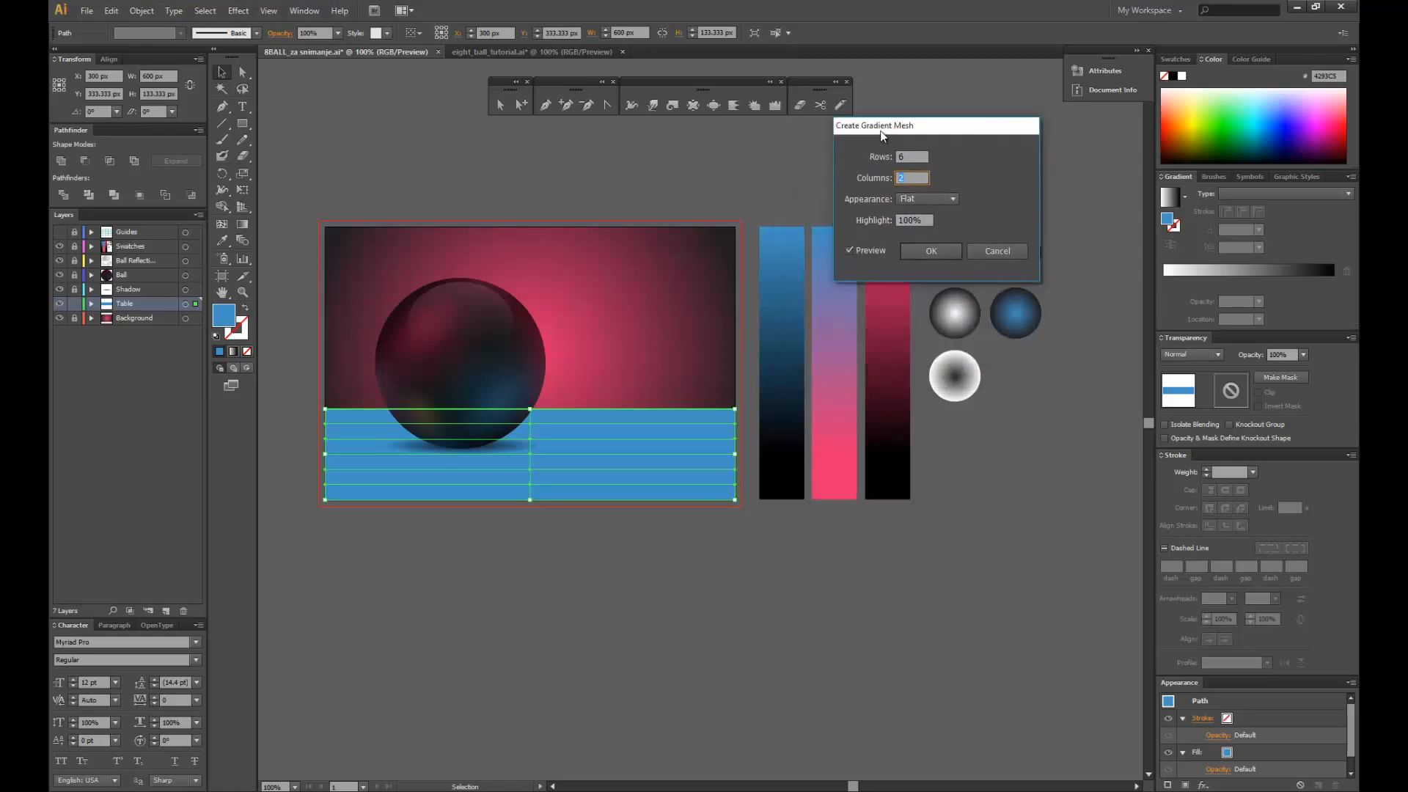
pyautogui.click(908, 254)
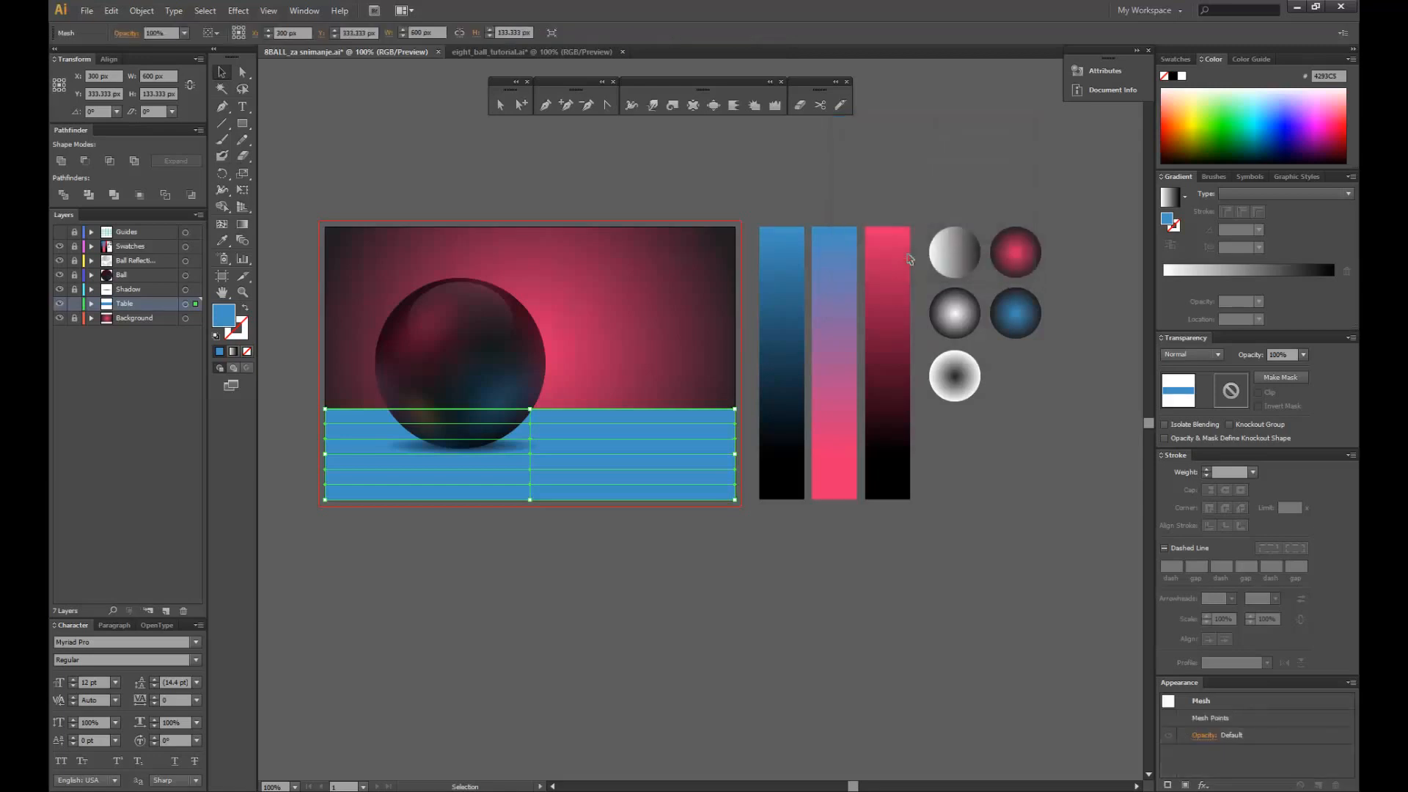
# - Recolour the table mesh's top row of points with the bright pink sampled from the pink-to-black swatch
pyautogui.click(515, 582)
pyautogui.click(549, 463)
pyautogui.click(298, 380)
pyautogui.click(335, 473)
pyautogui.click(501, 106)
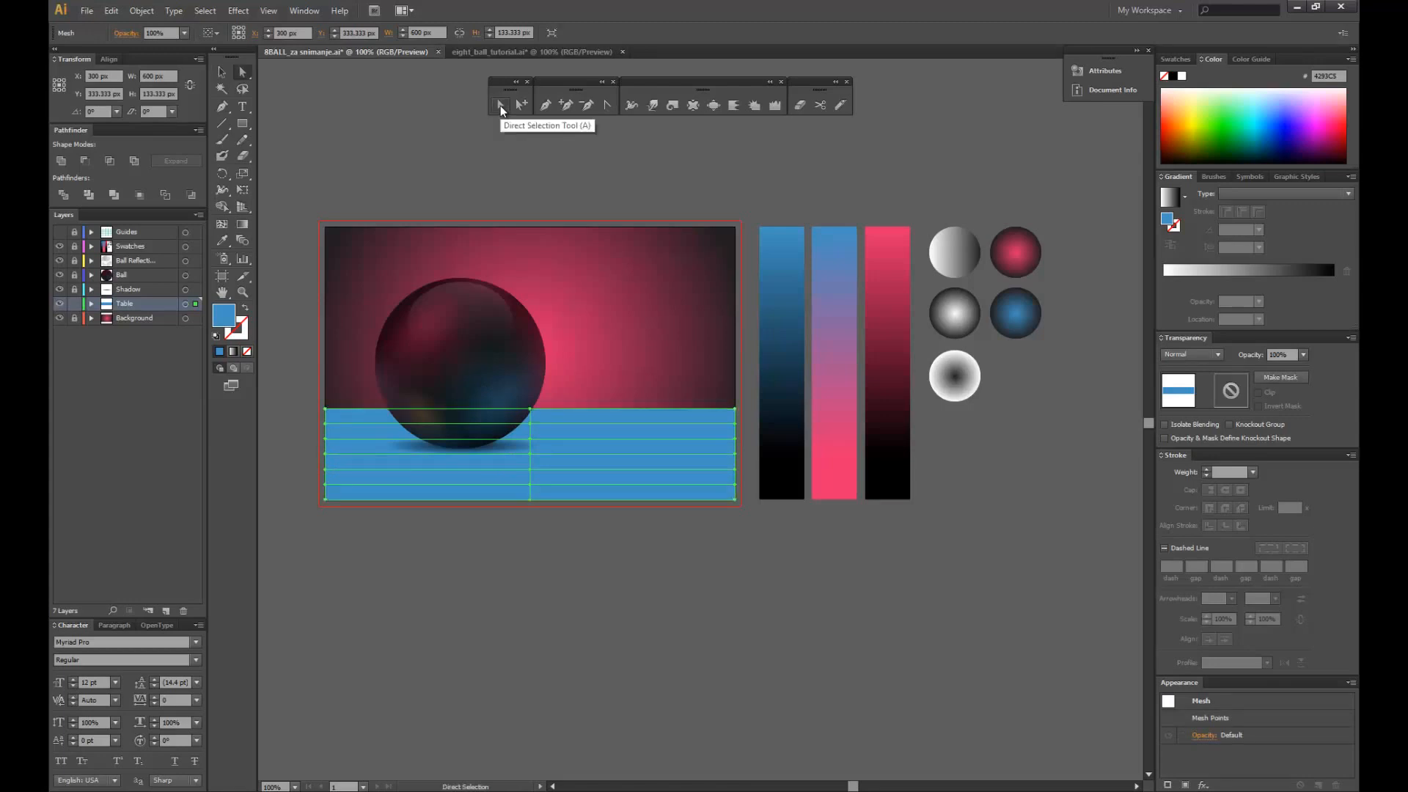
pyautogui.moveTo(749, 401); pyautogui.dragTo(296, 418)
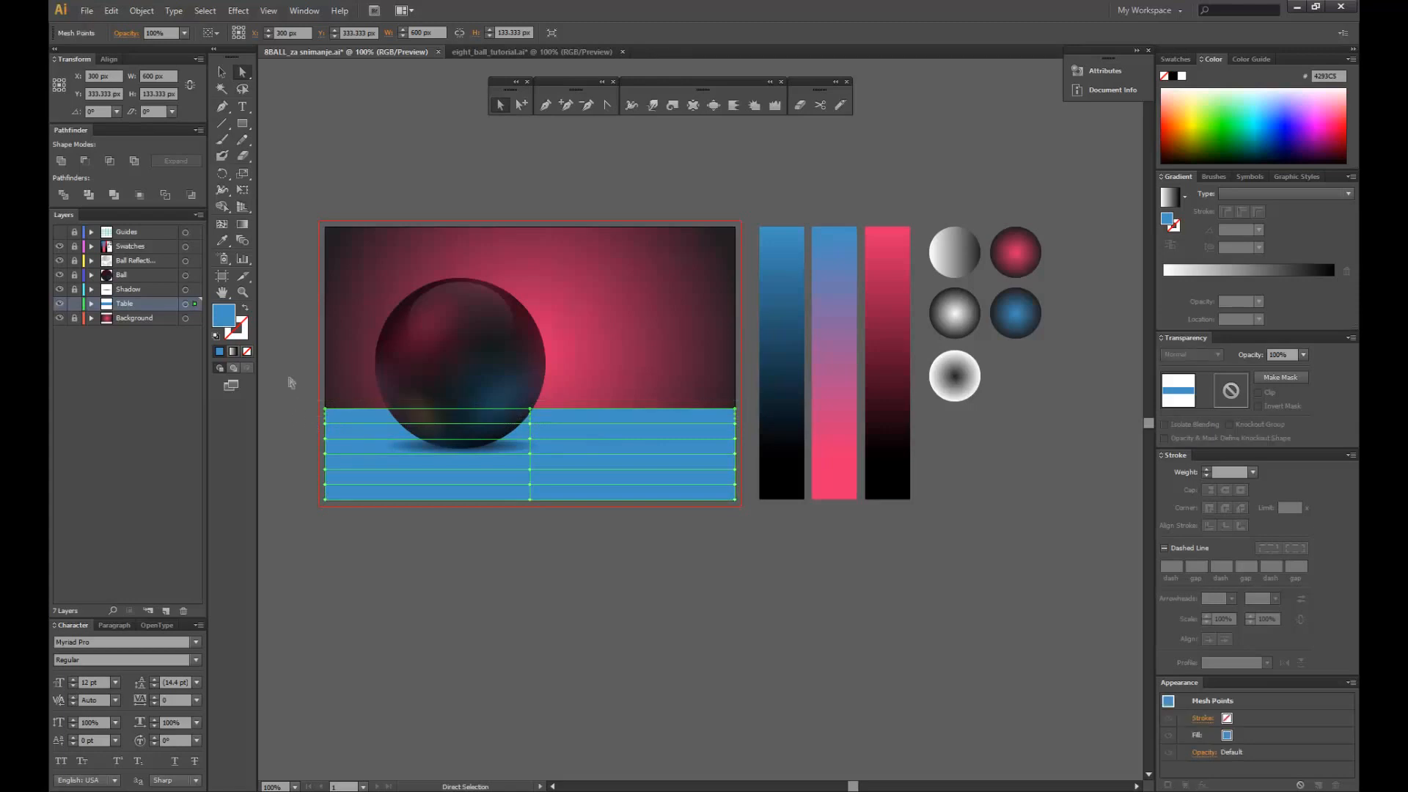
pyautogui.click(222, 240)
pyautogui.click(892, 229)
pyautogui.click(222, 72)
pyautogui.click(507, 142)
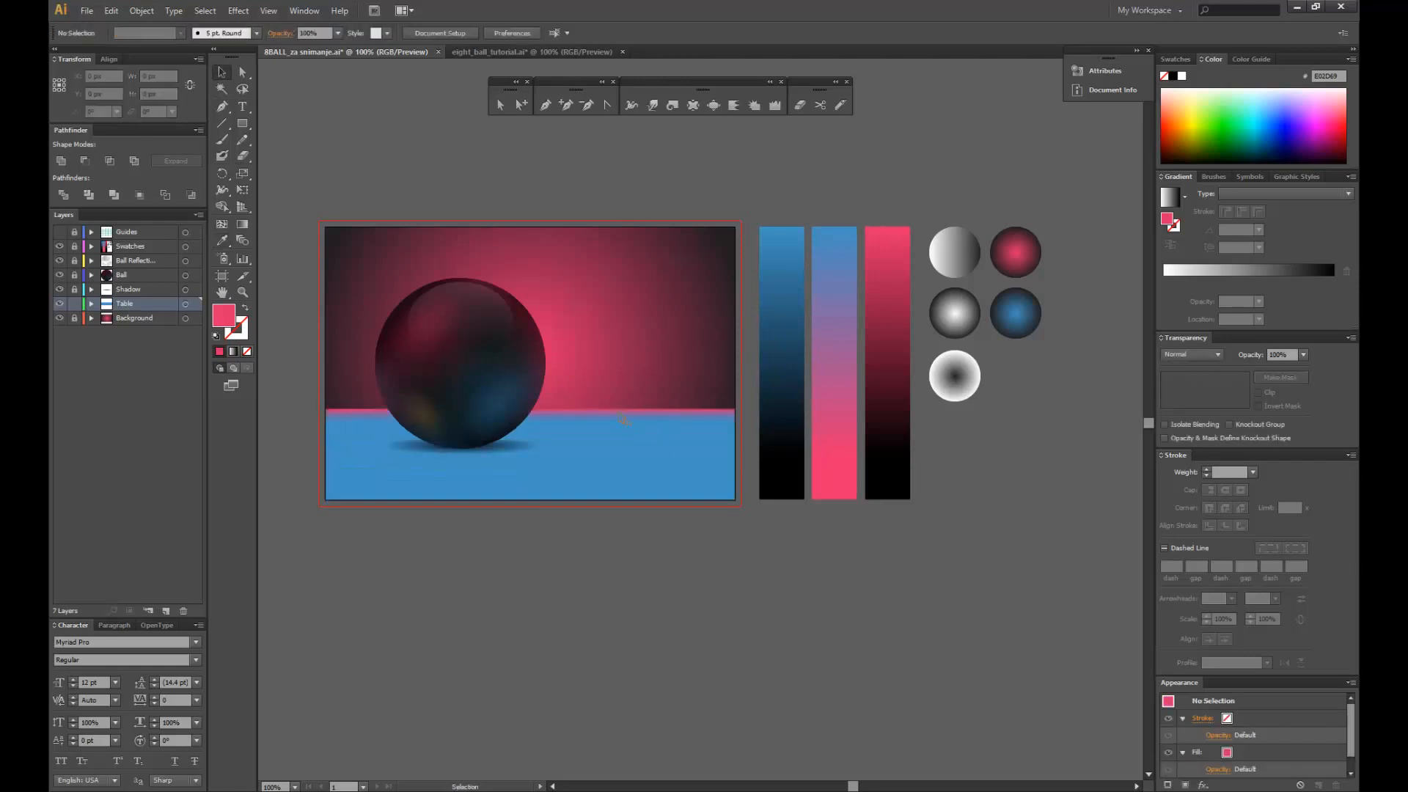
# - Recolour the third row of table mesh points with a dark blue sampled from the blue-to-black swatch
pyautogui.click(620, 420)
pyautogui.click(500, 105)
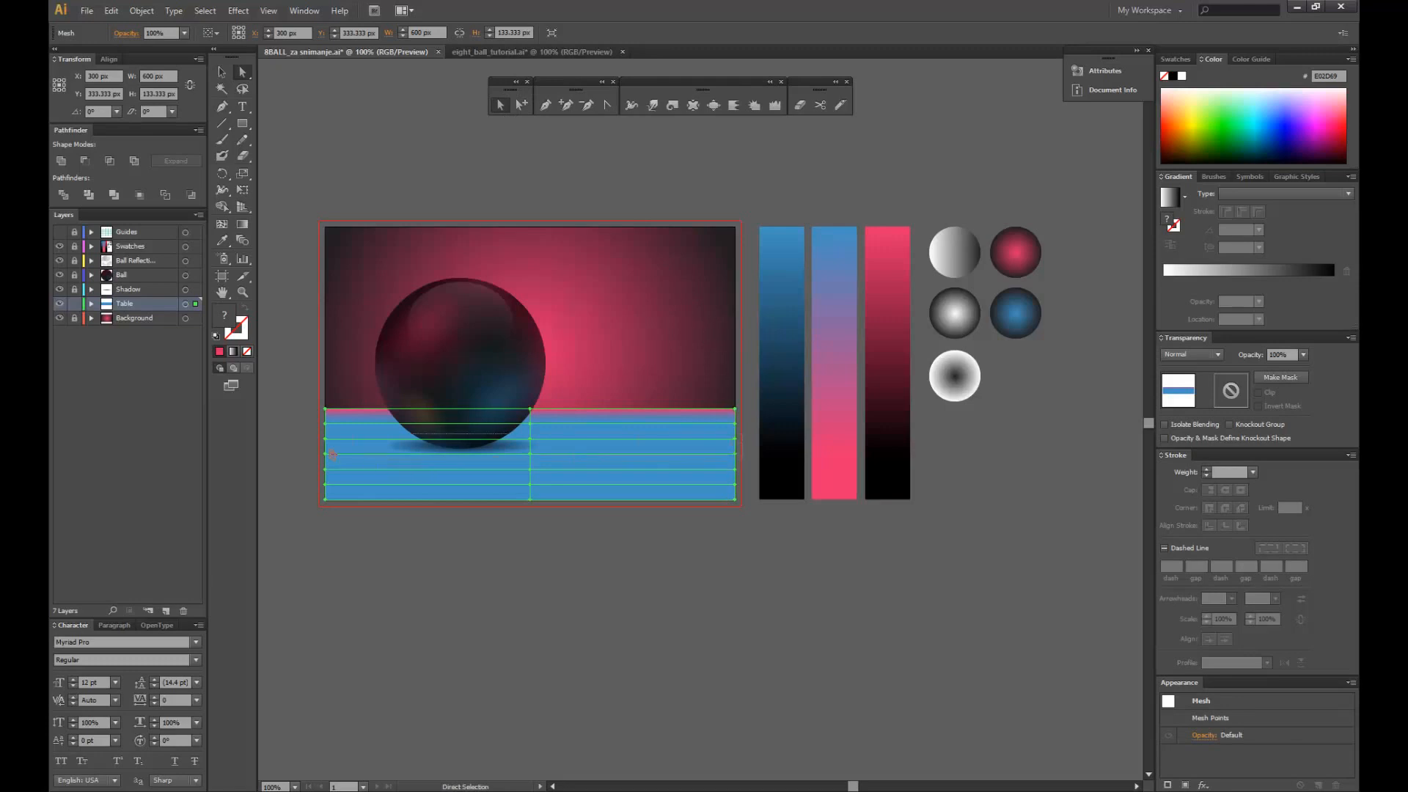
pyautogui.click(317, 444)
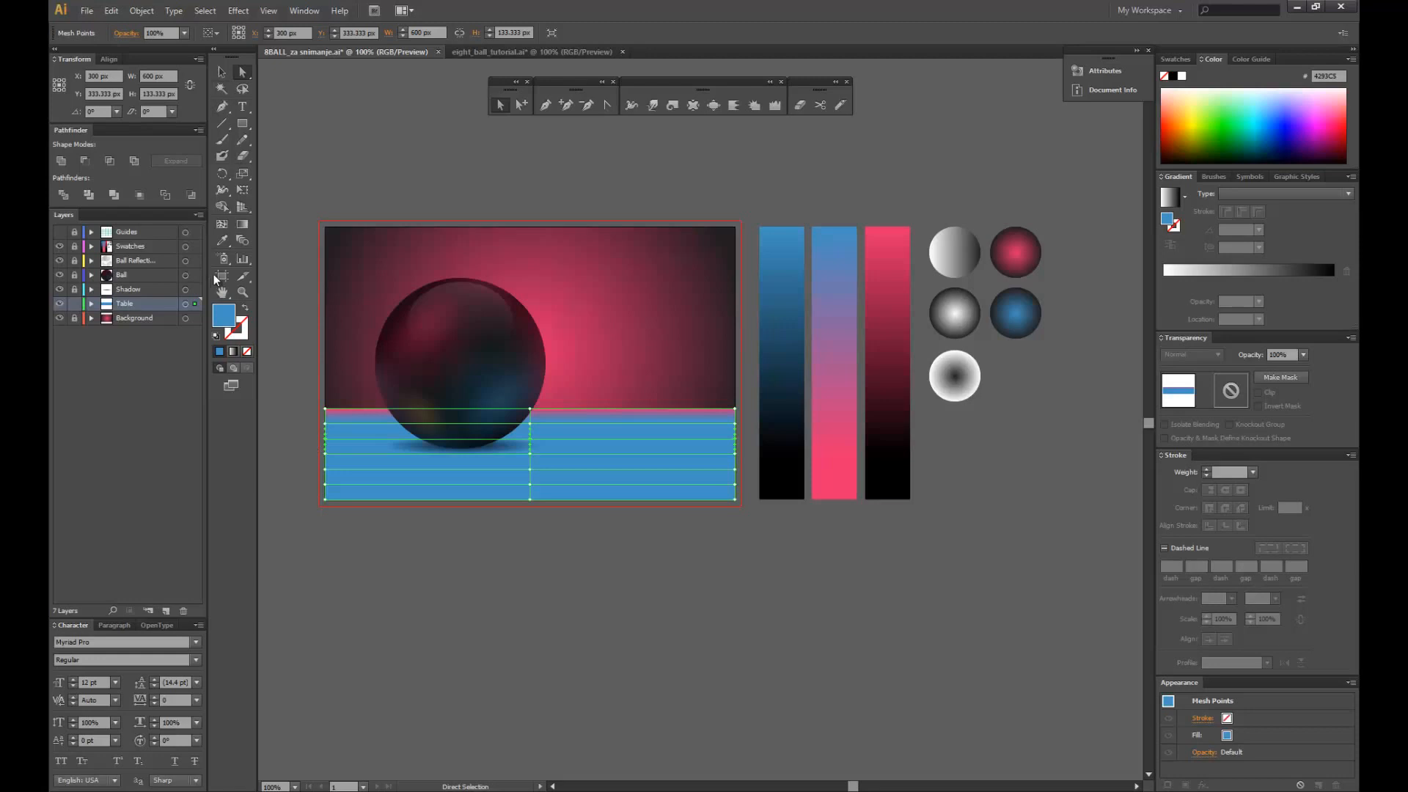
pyautogui.click(219, 240)
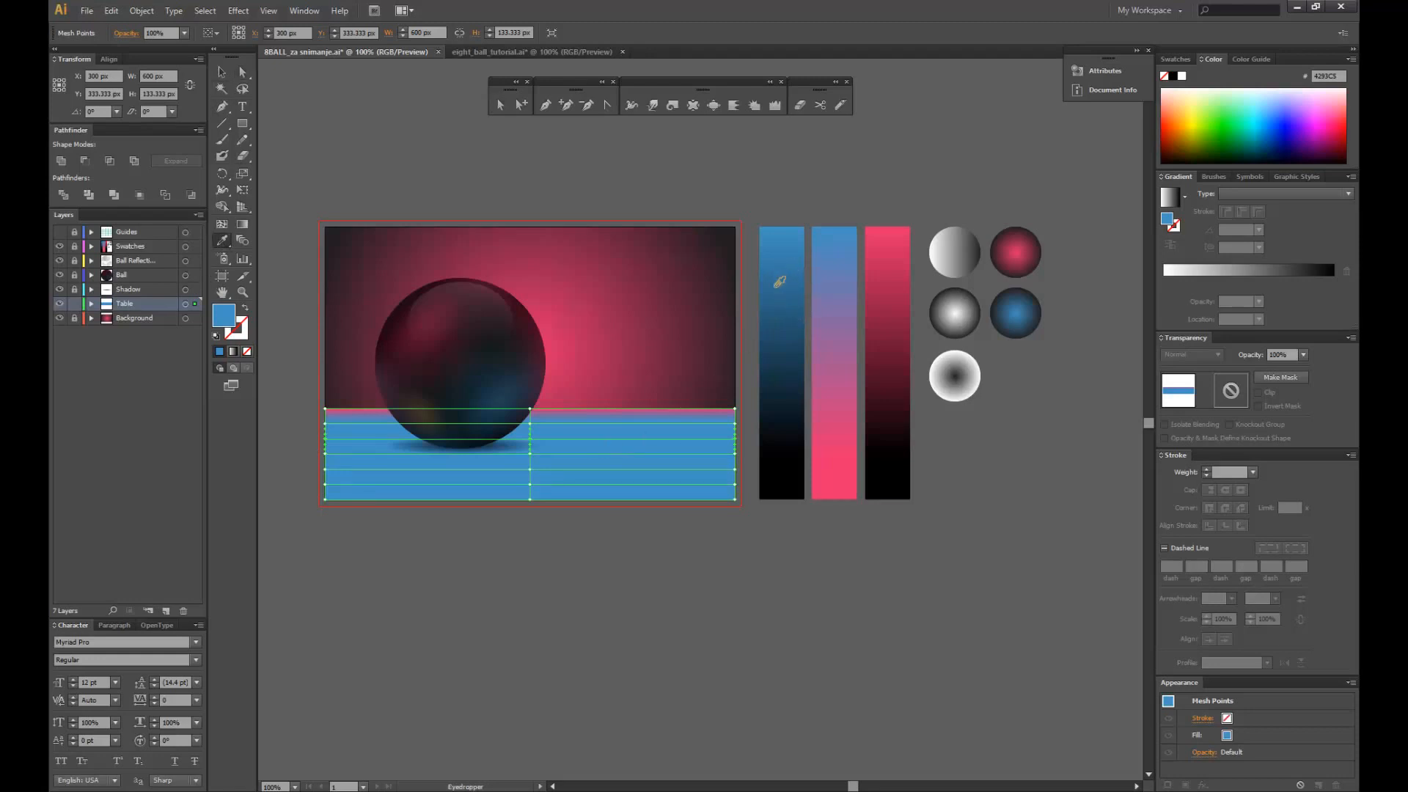
pyautogui.click(776, 284)
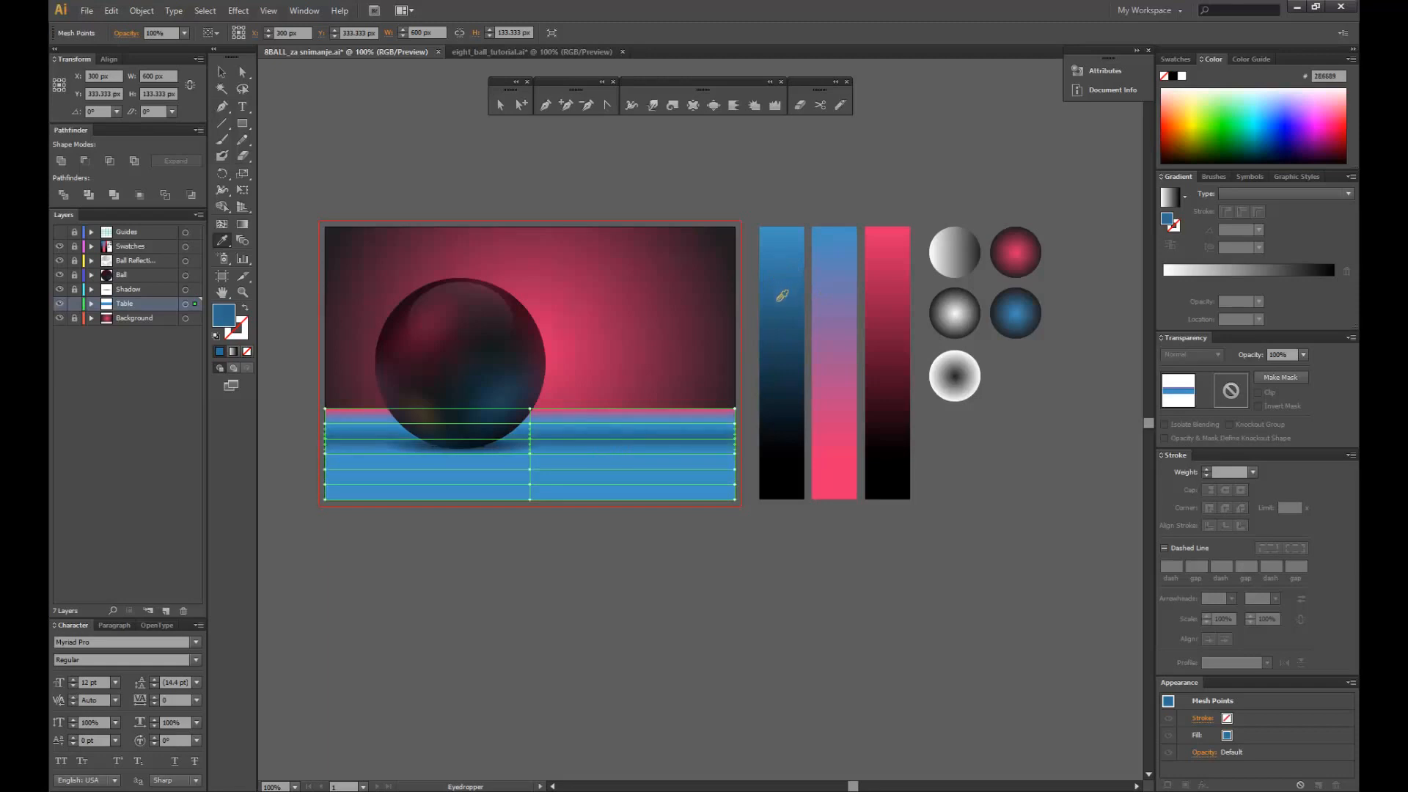
pyautogui.click(791, 319)
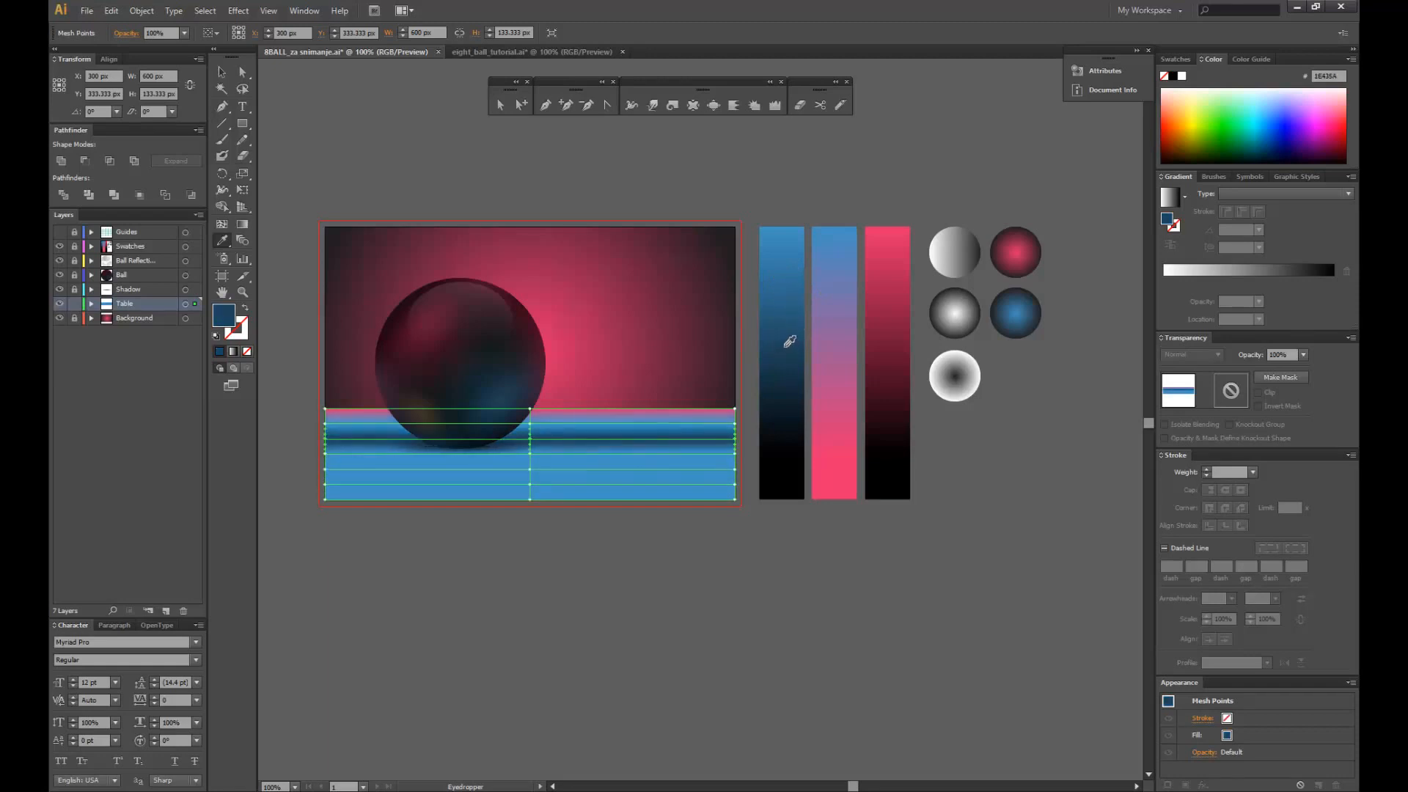
pyautogui.click(223, 76)
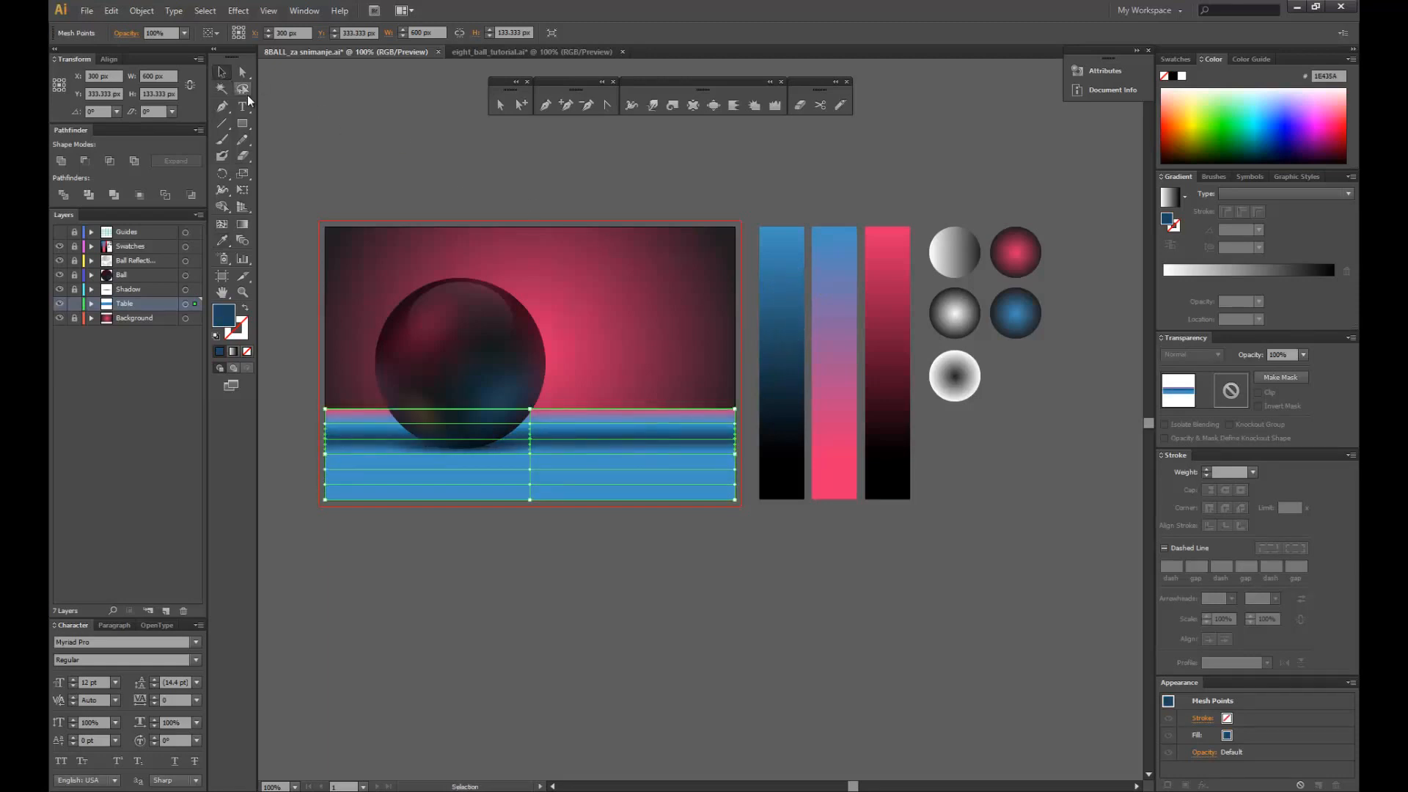
pyautogui.click(346, 132)
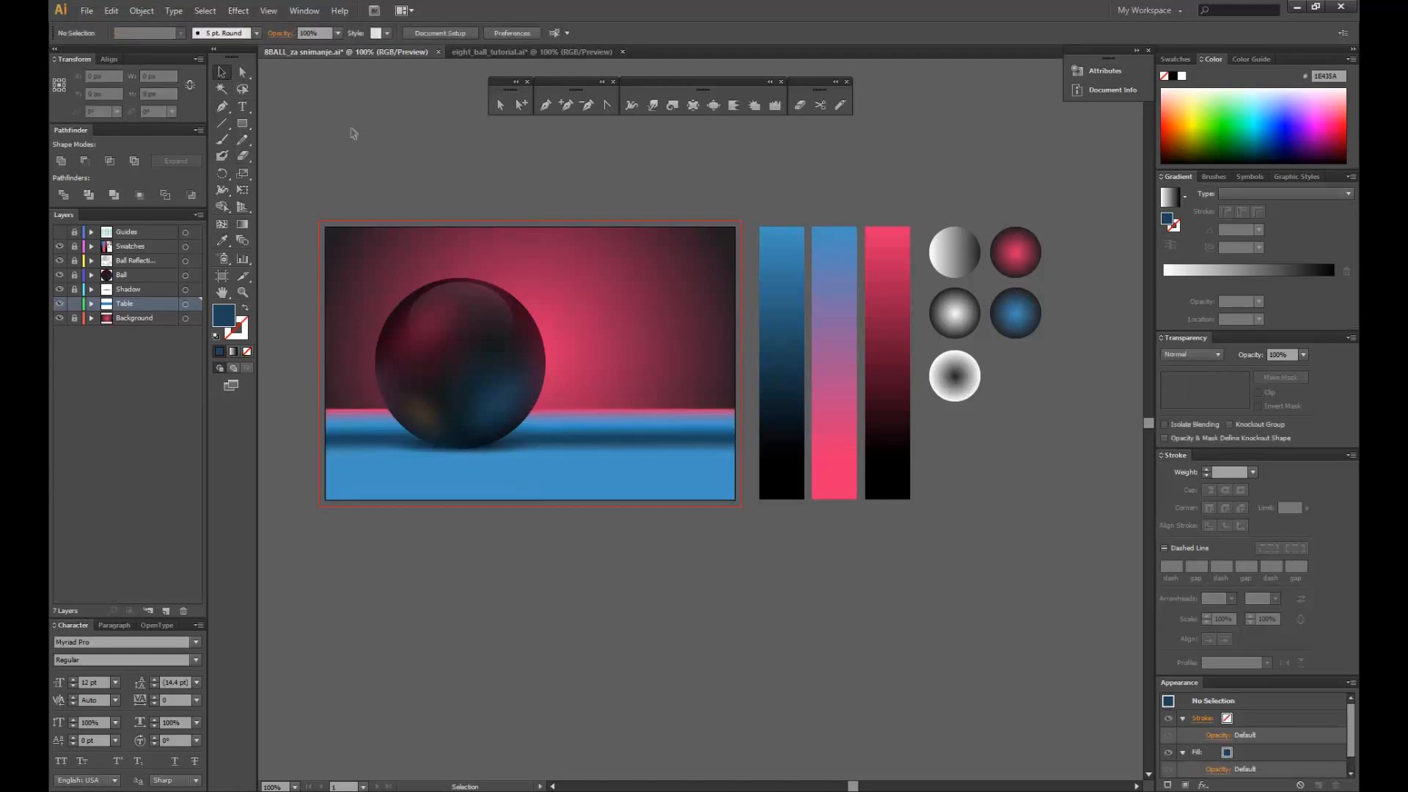
# - Recolour the second row of table mesh points with a muted purple sampled from the middle of the blue-to-pink swatch
pyautogui.click(610, 431)
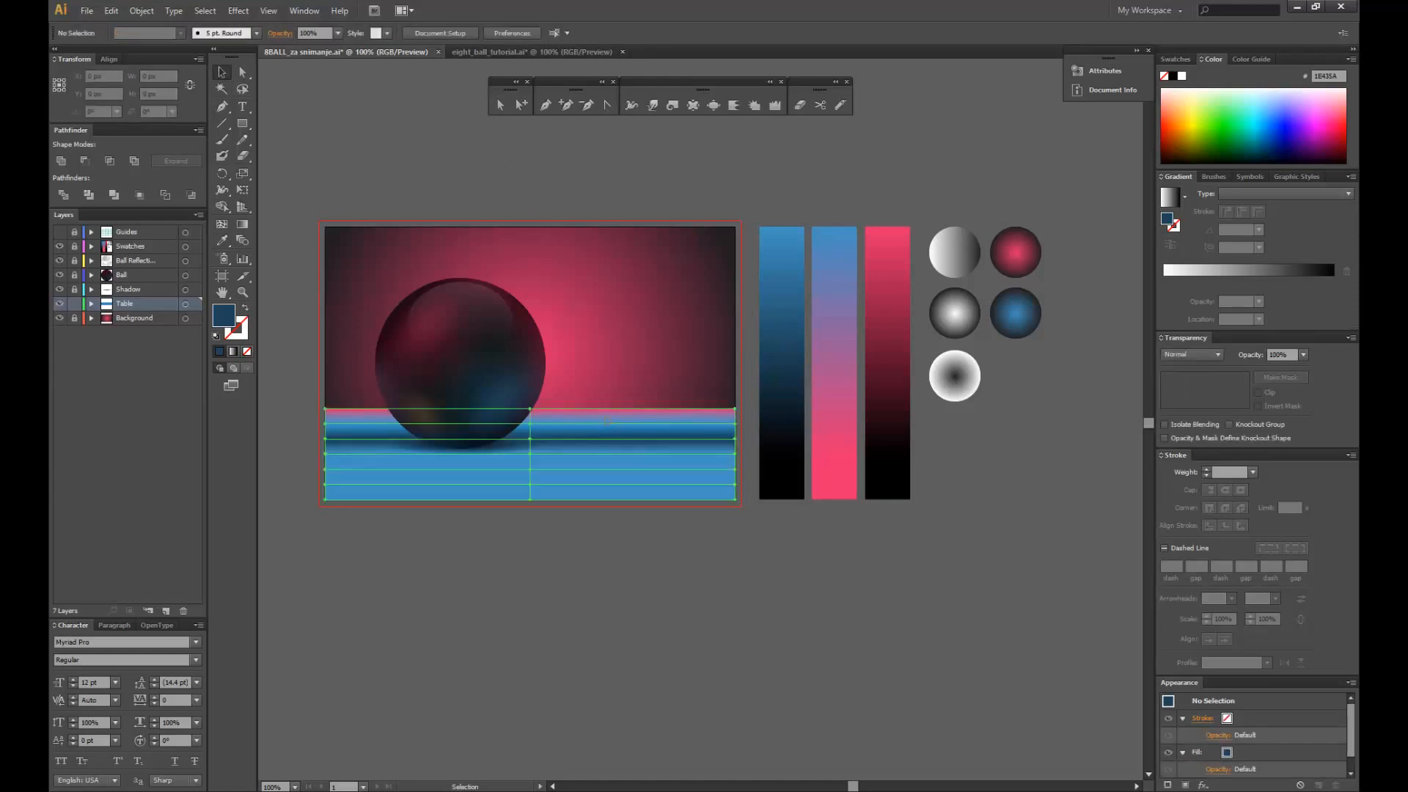
pyautogui.click(500, 105)
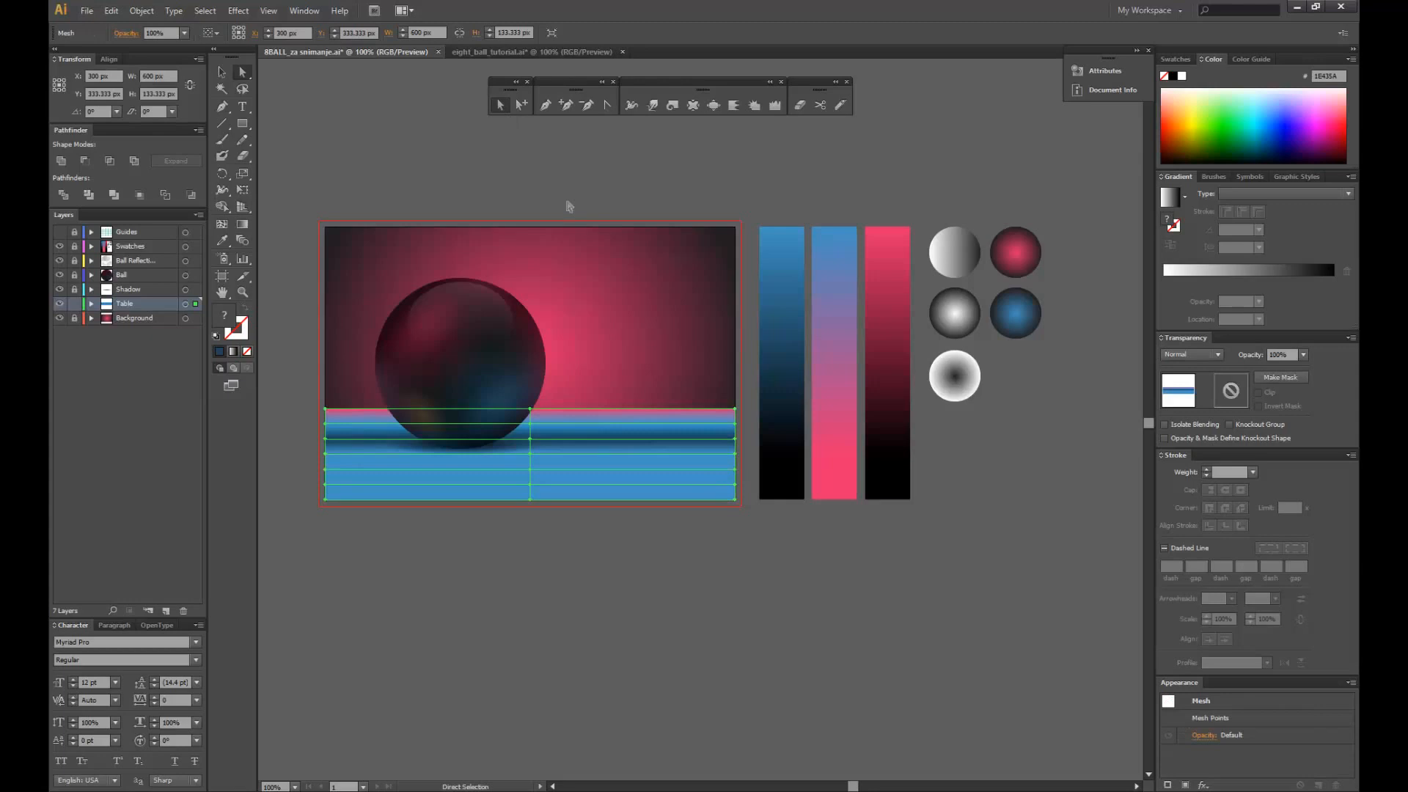
pyautogui.click(745, 427)
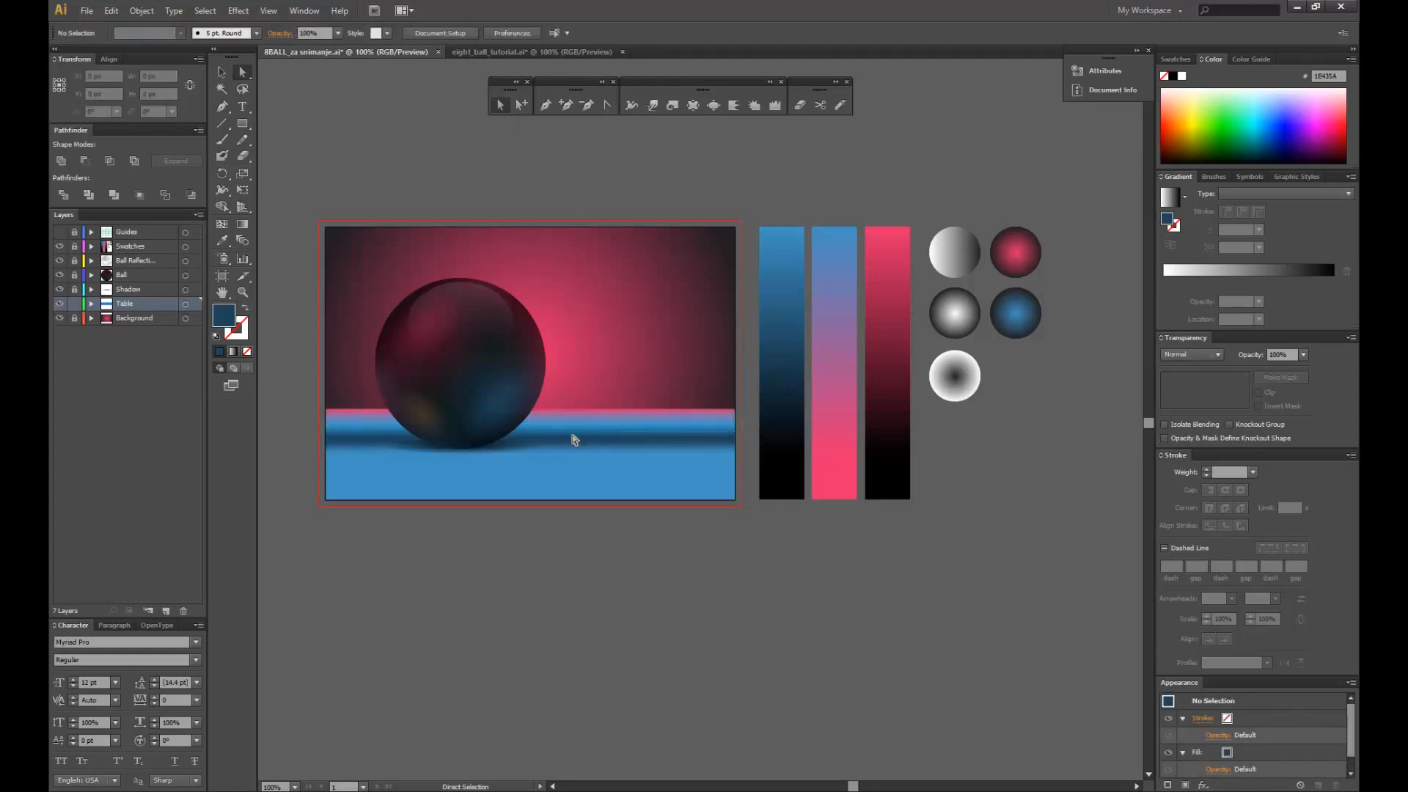
pyautogui.moveTo(320, 440); pyautogui.dragTo(315, 432)
pyautogui.click(222, 240)
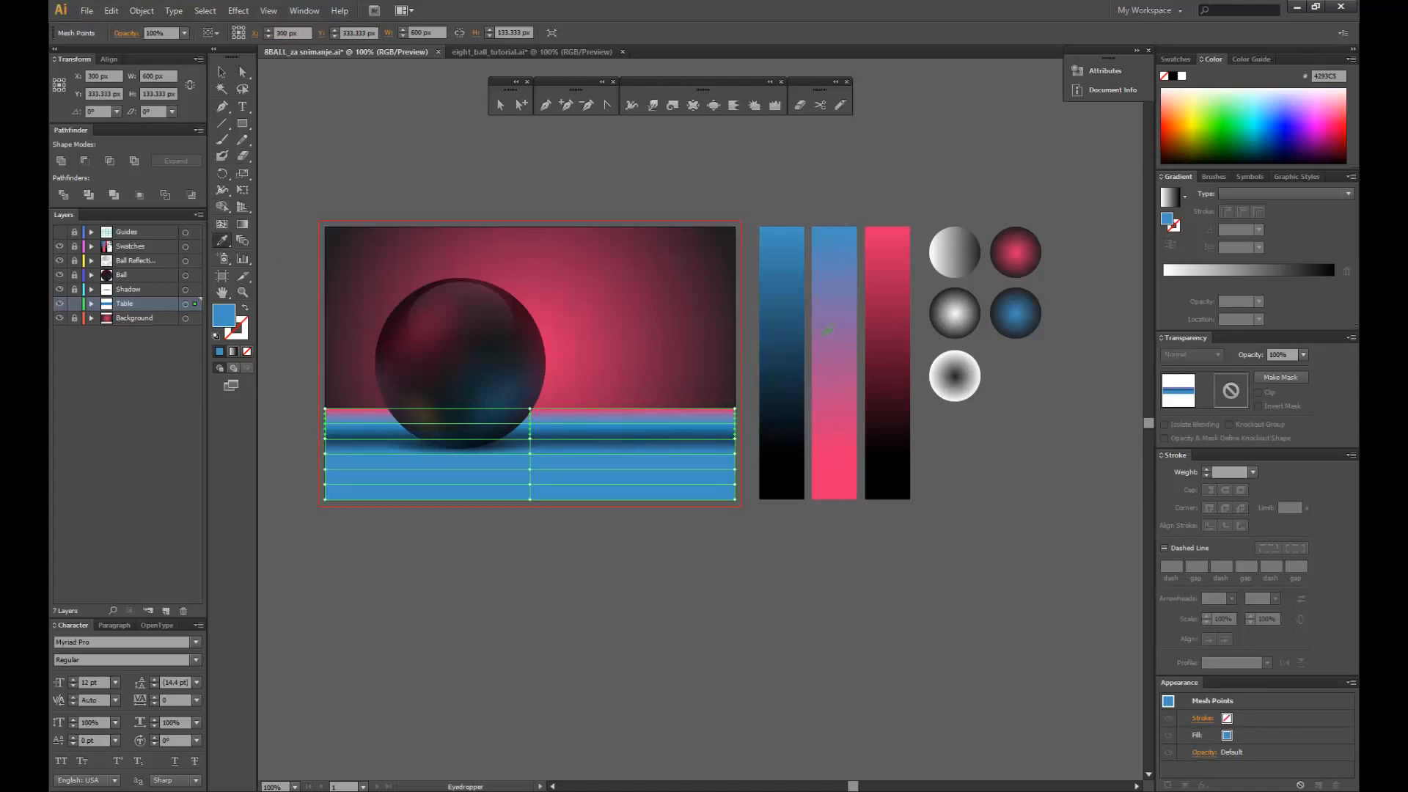
pyautogui.click(838, 365)
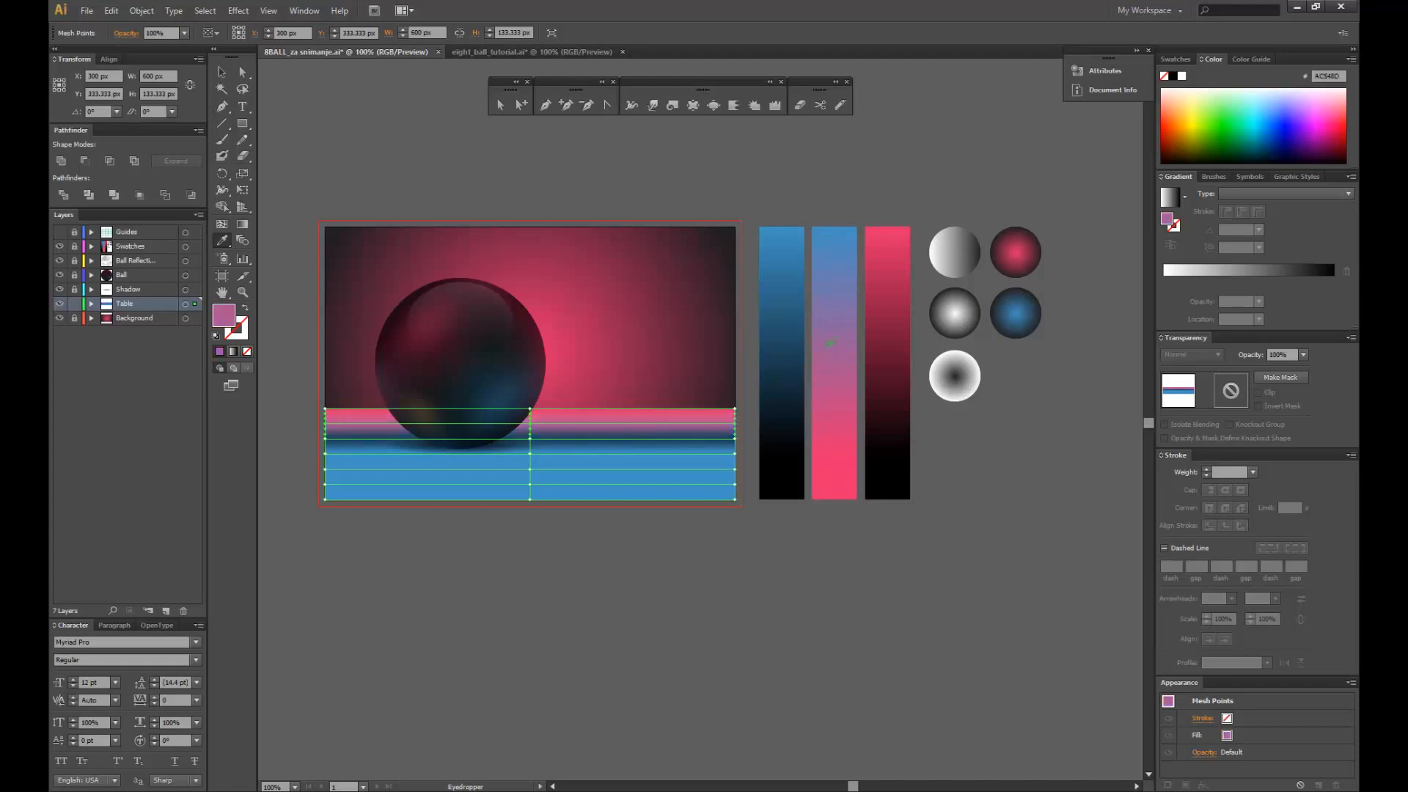
pyautogui.click(832, 327)
pyautogui.click(221, 72)
pyautogui.click(463, 165)
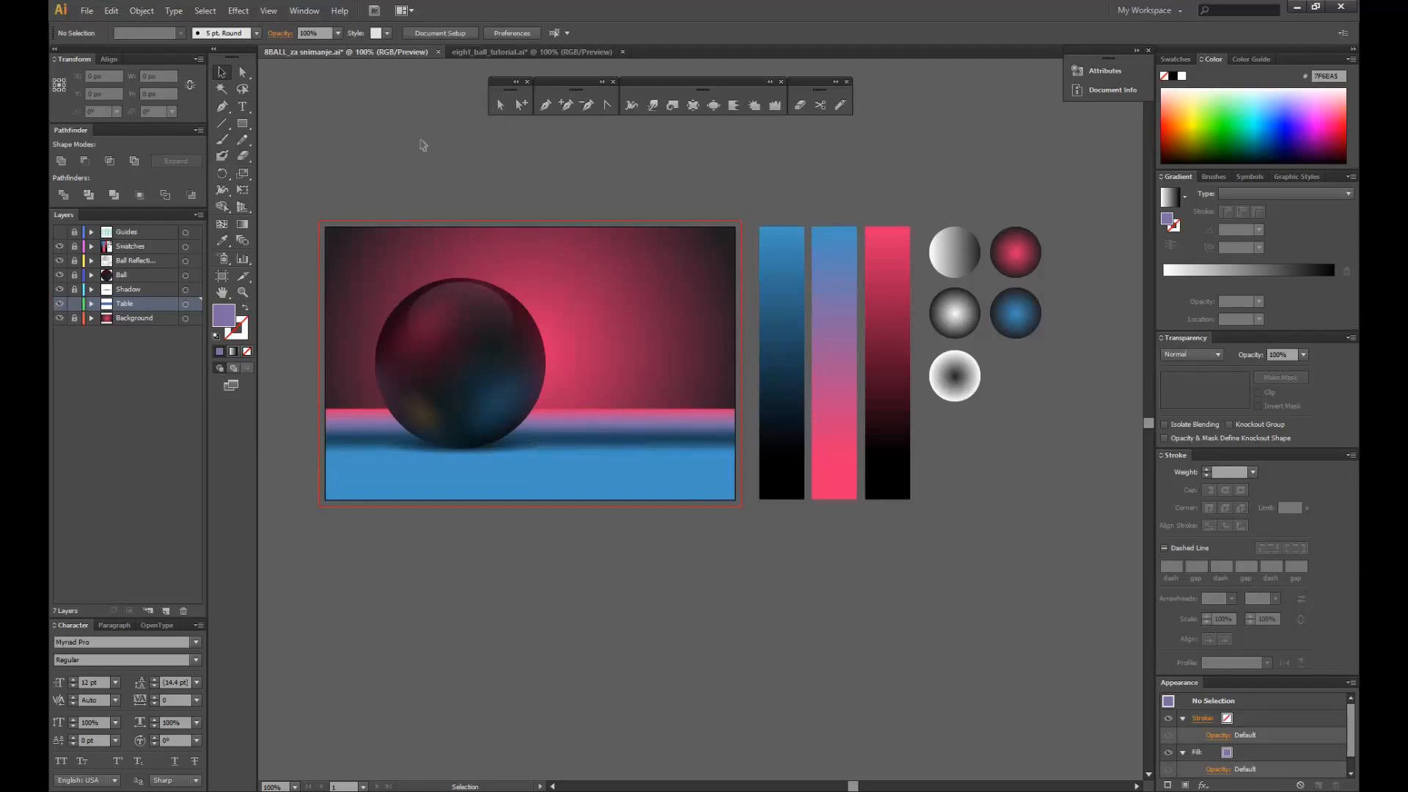
# - Show the guides and raise the table mesh's upper three rows of points until the third row meets the lower horizontal guide
pyautogui.click(347, 489)
pyautogui.click(500, 107)
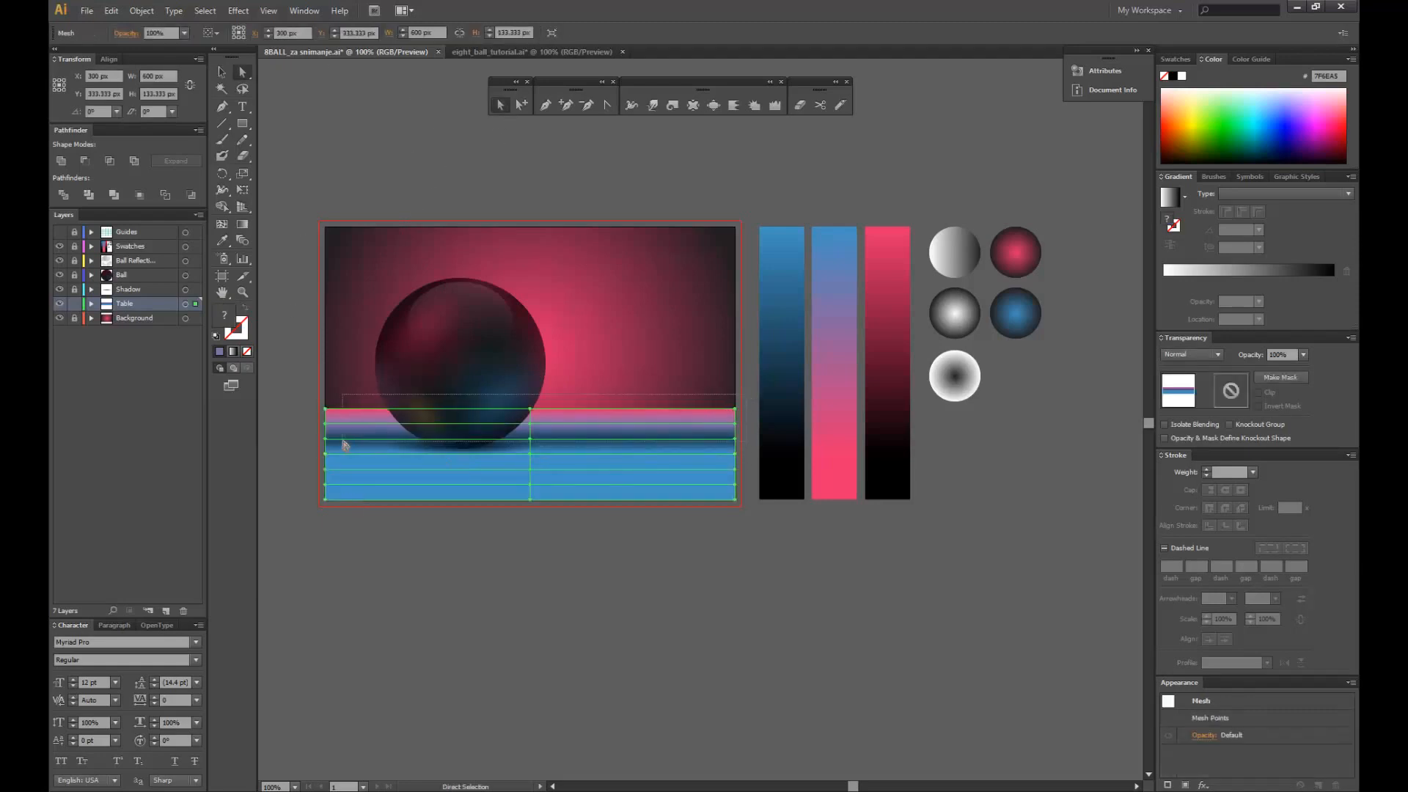
pyautogui.click(748, 326)
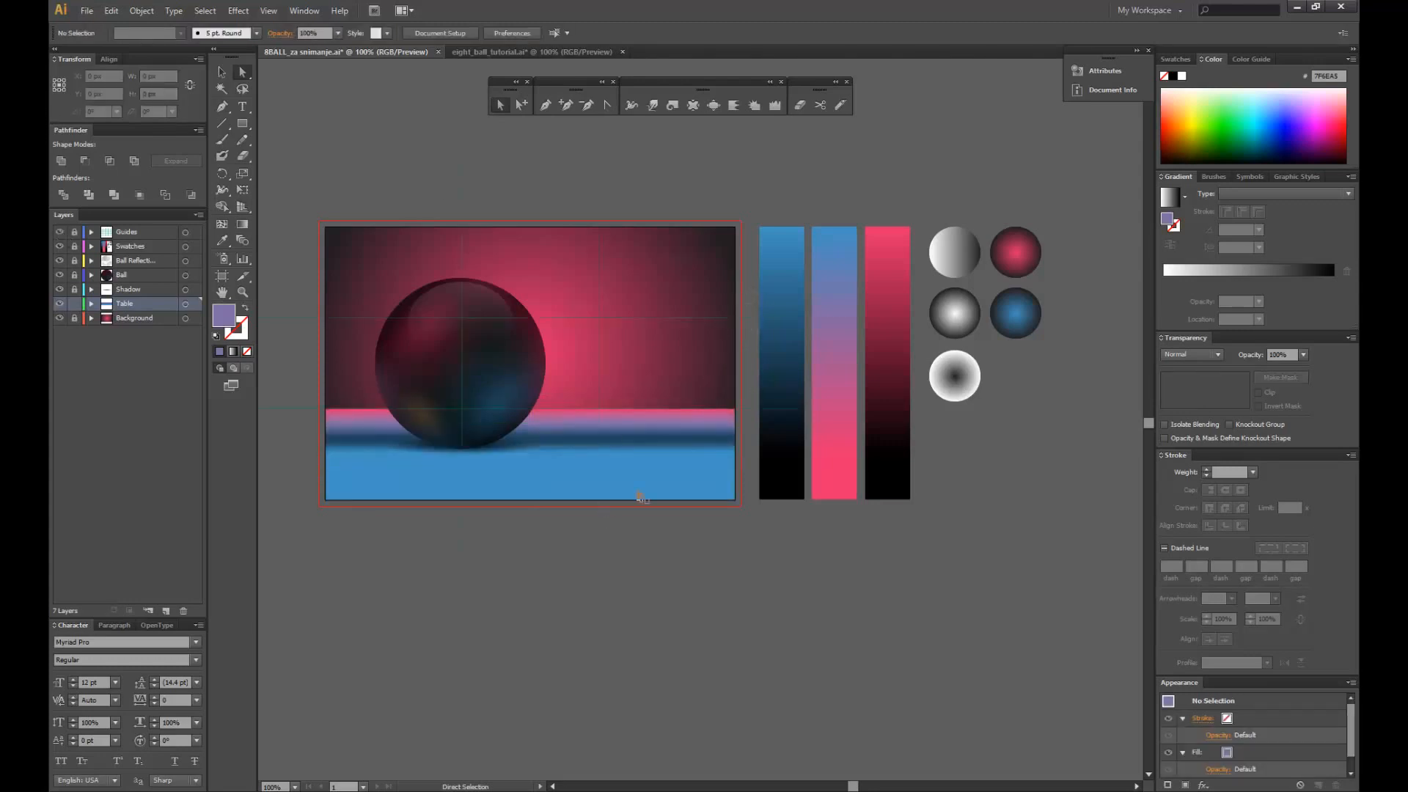
pyautogui.click(693, 420)
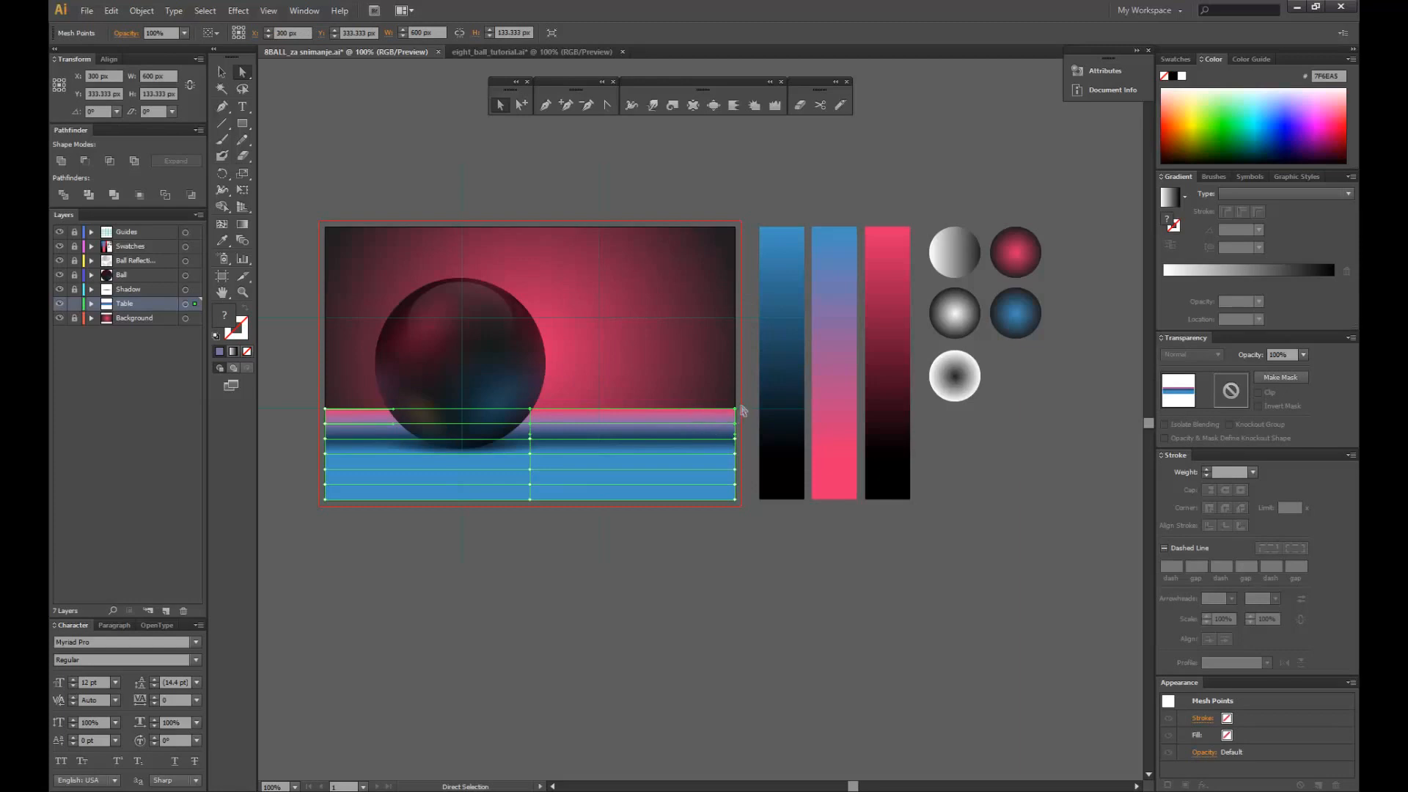
pyautogui.click(317, 452)
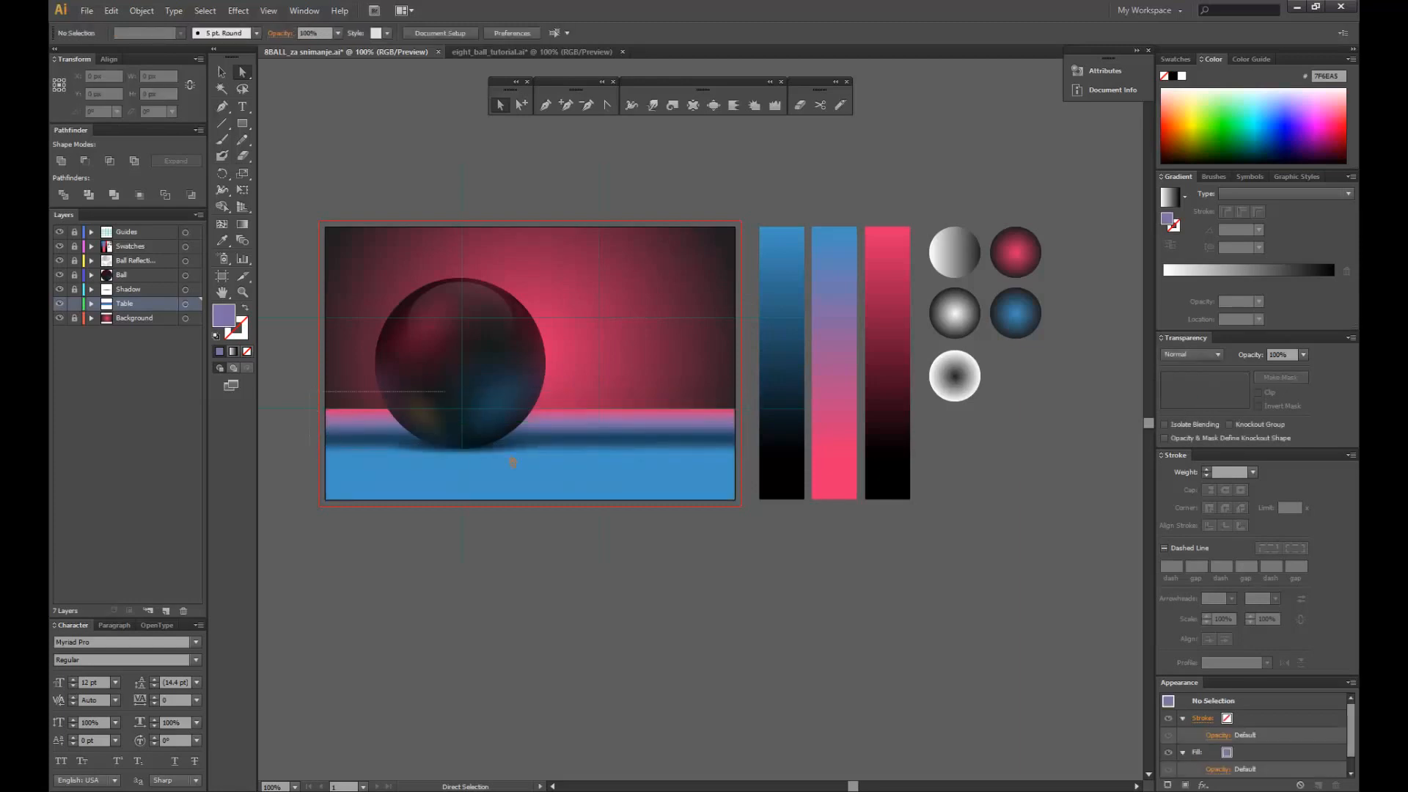
pyautogui.click(731, 453)
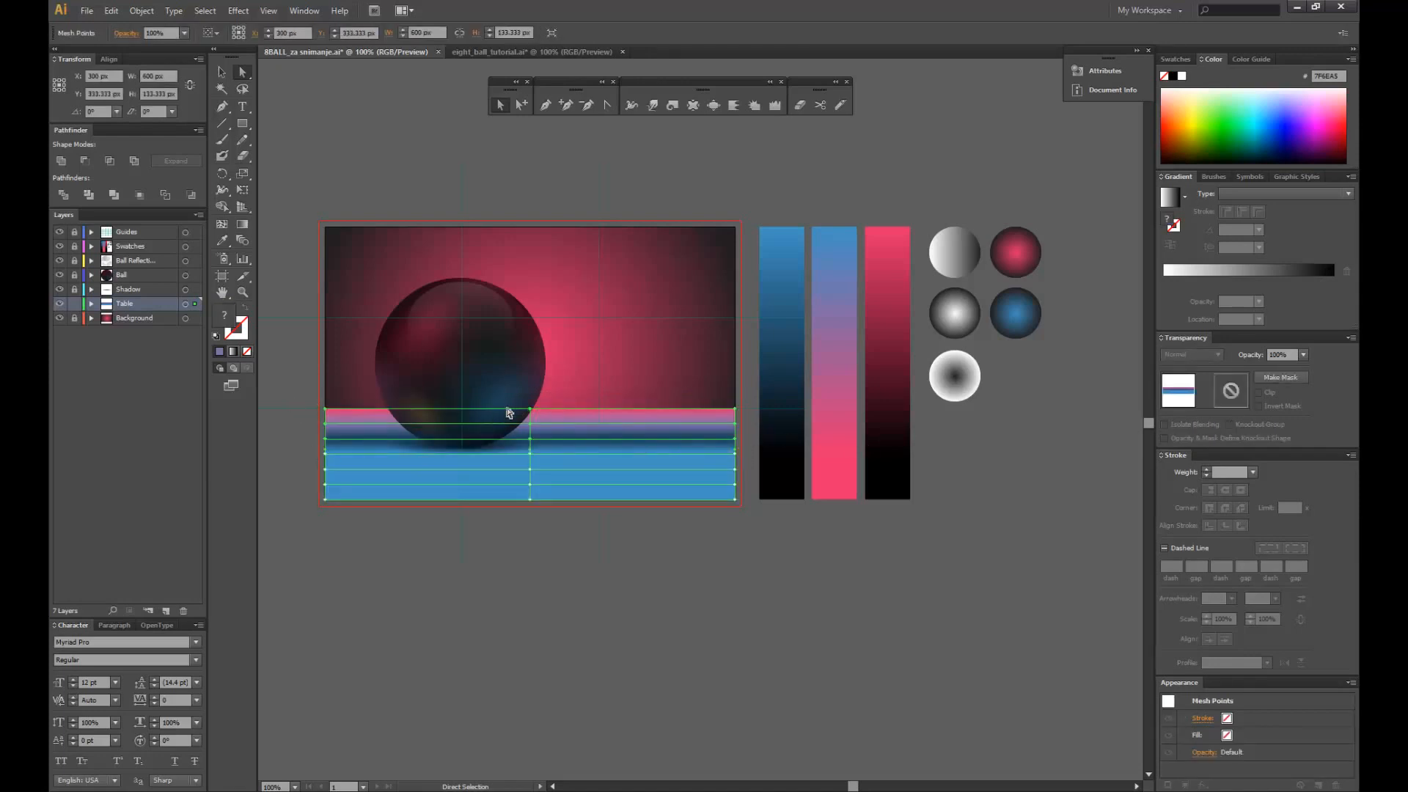
pyautogui.moveTo(542, 405); pyautogui.dragTo(550, 385)
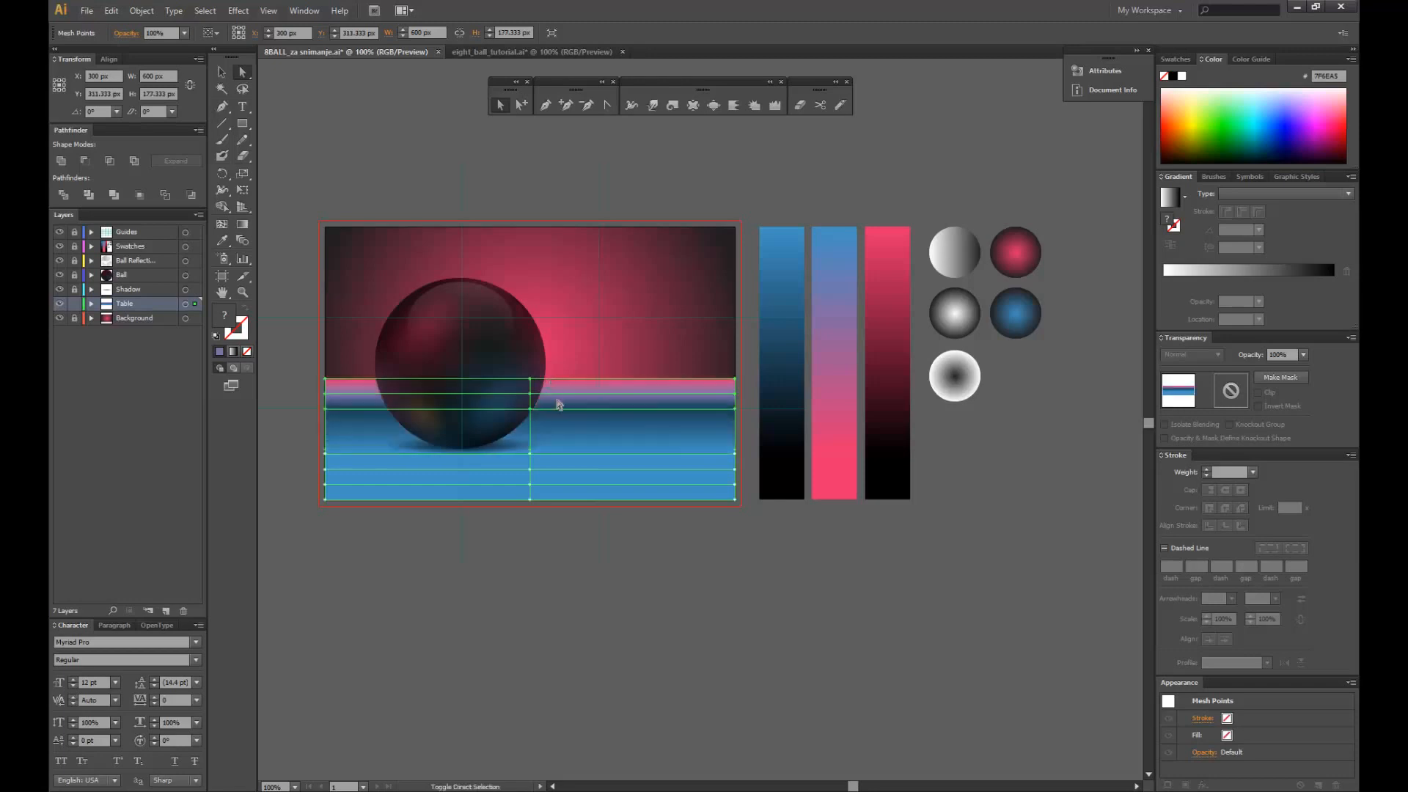
pyautogui.click(598, 581)
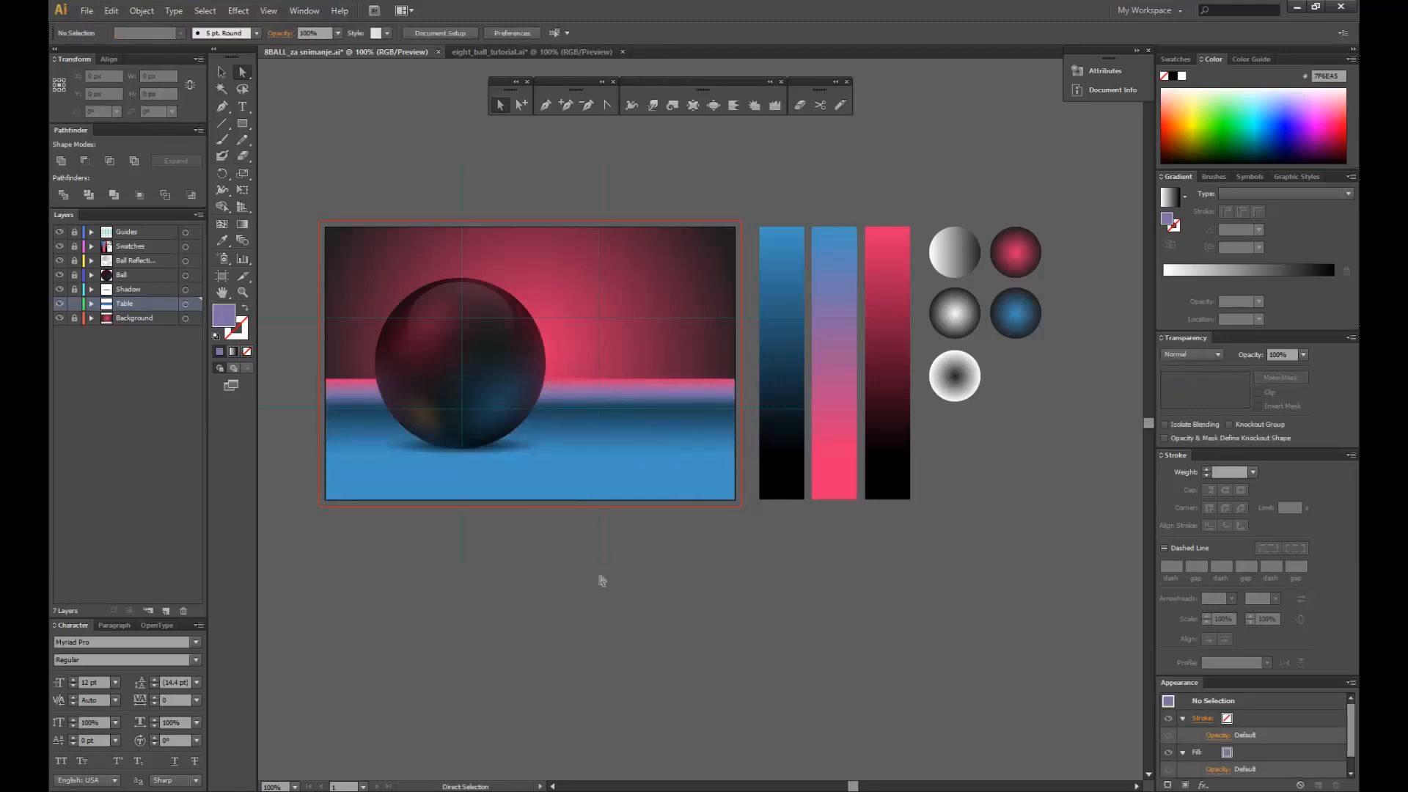
pyautogui.click(667, 407)
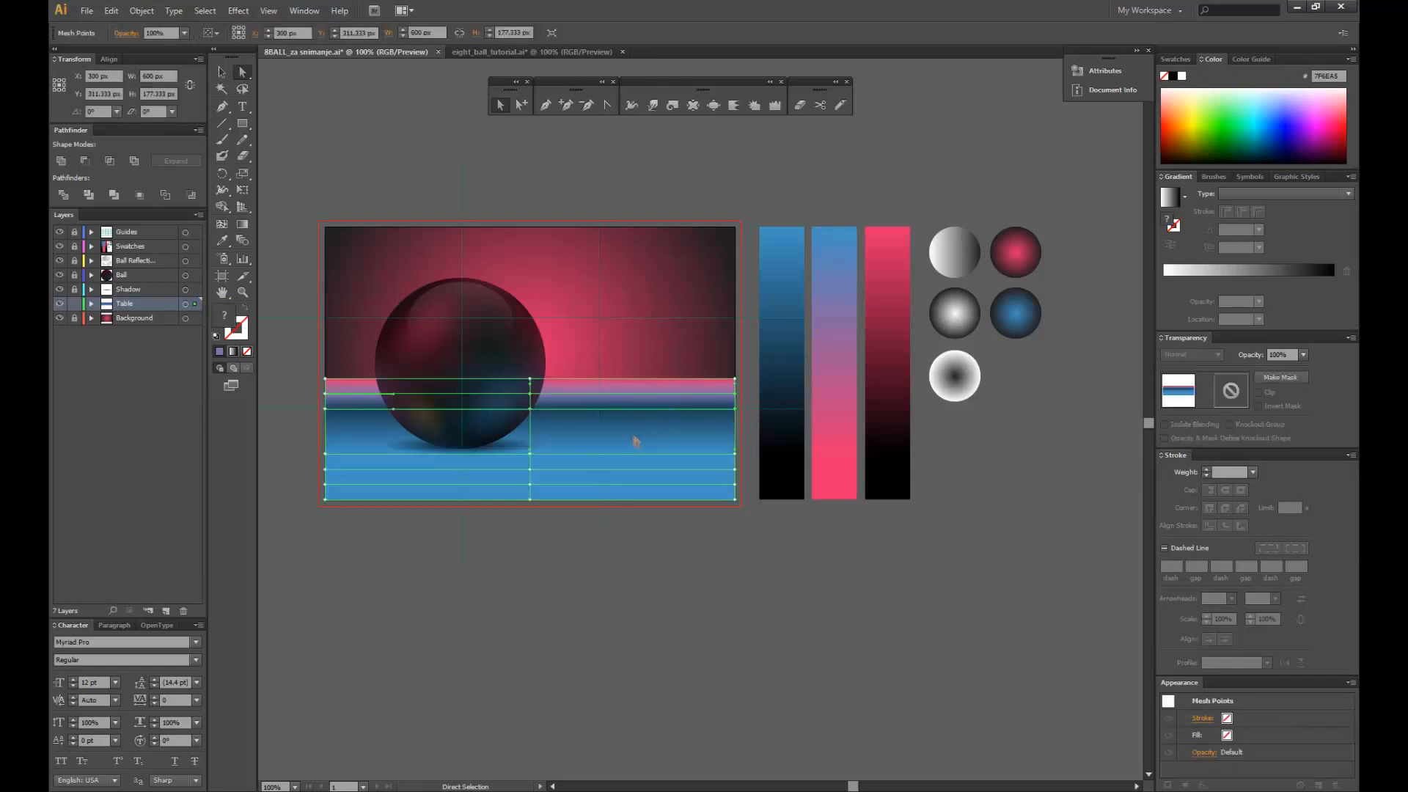
pyautogui.click(545, 553)
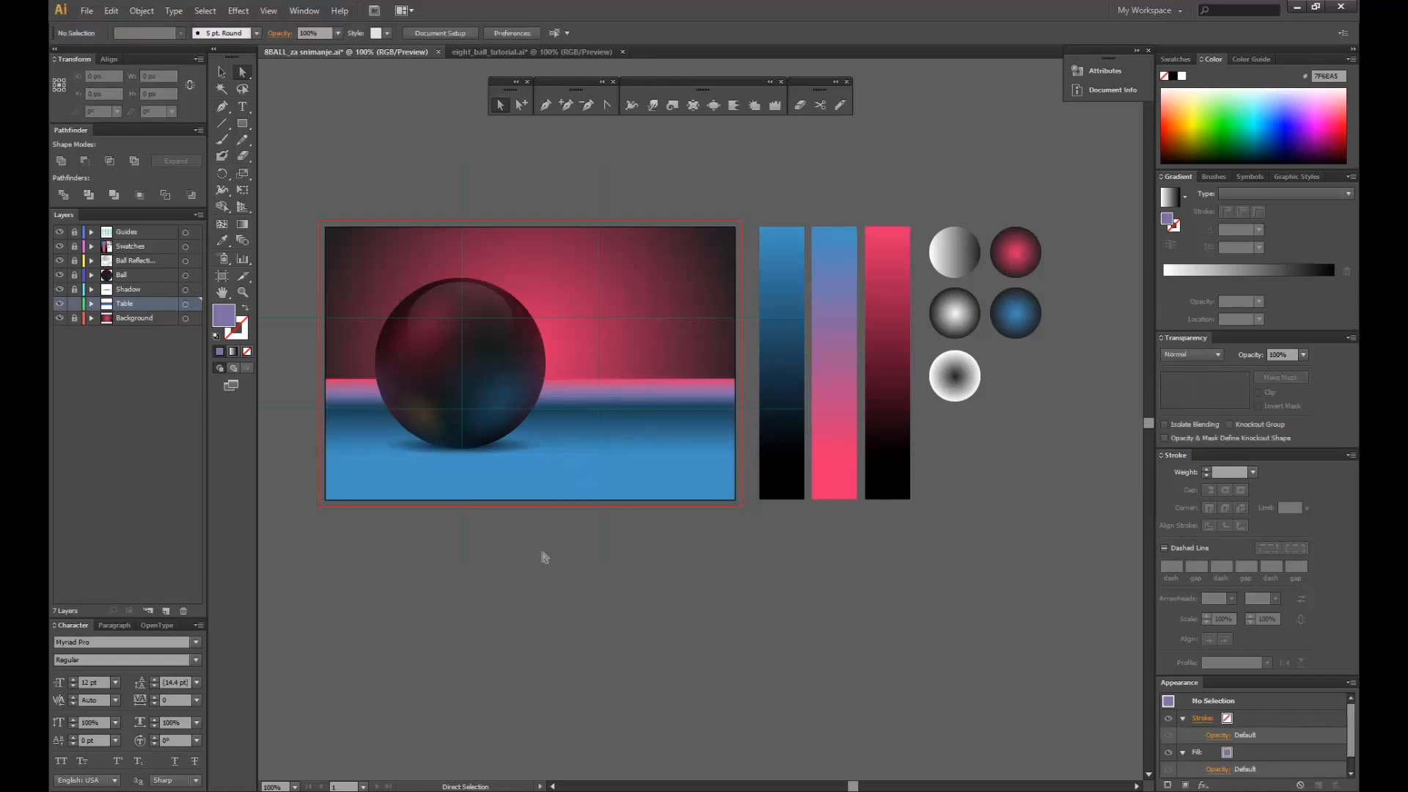
# - Move the fourth row of table mesh points straight up, closer to the dark blue row
pyautogui.click(552, 429)
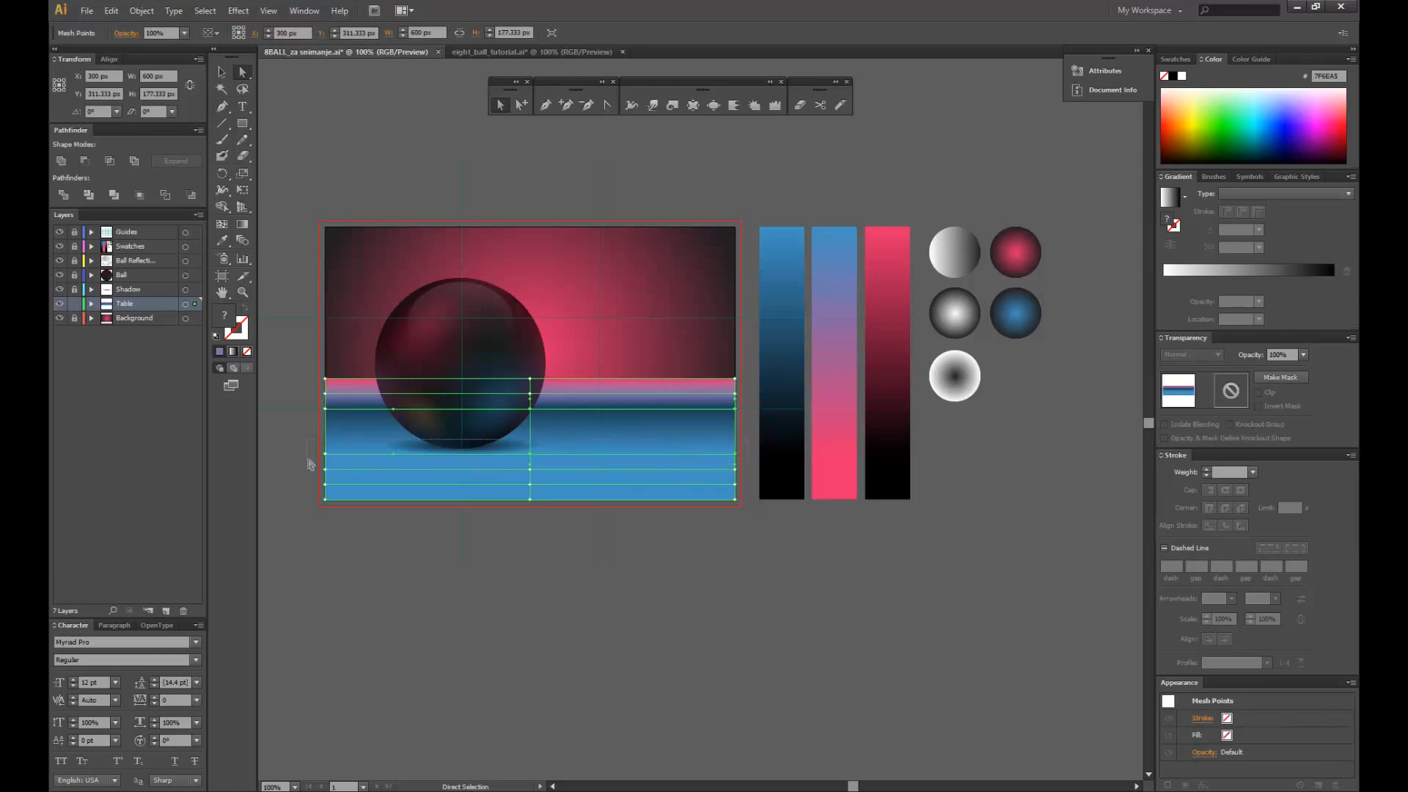
pyautogui.click(528, 468)
pyautogui.moveTo(539, 455); pyautogui.dragTo(547, 440)
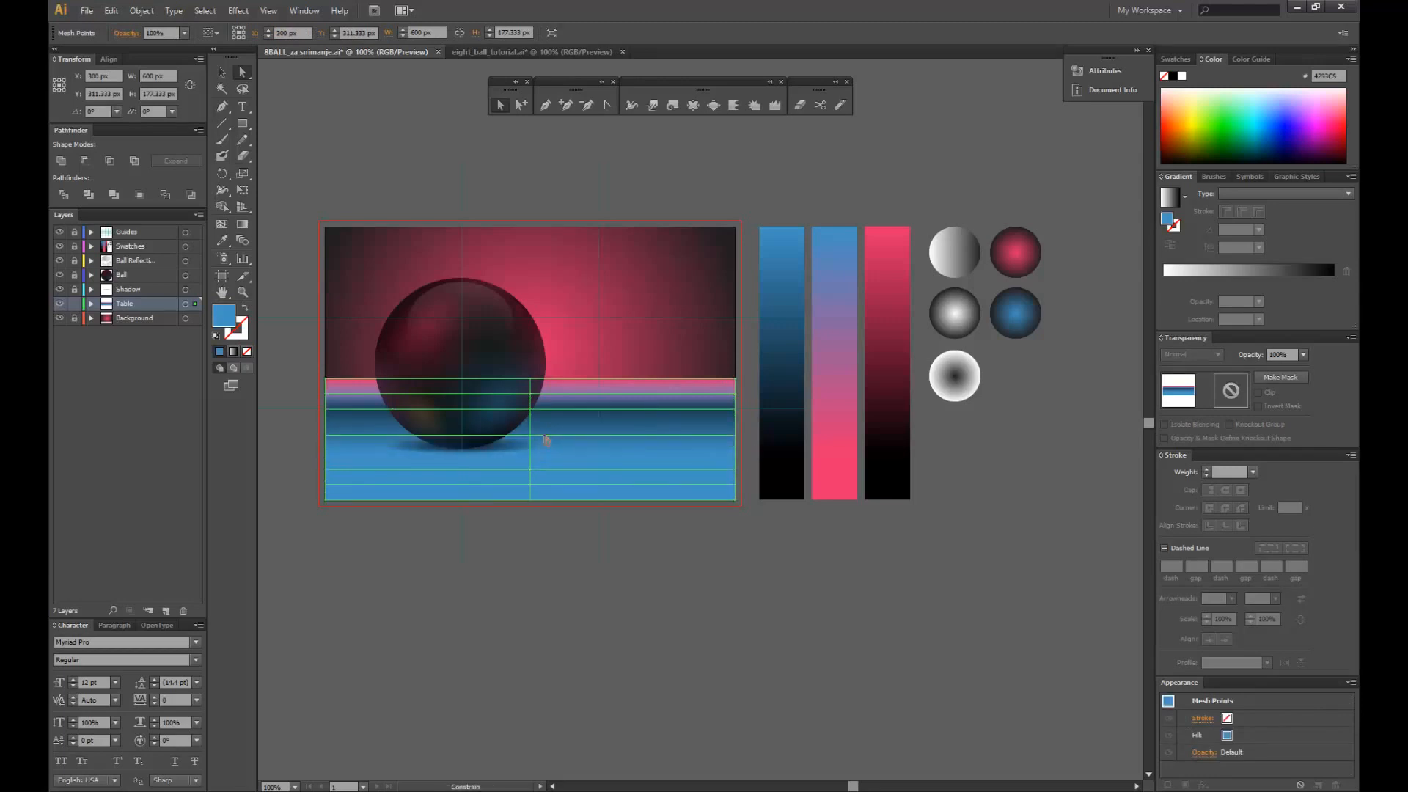
pyautogui.click(527, 513)
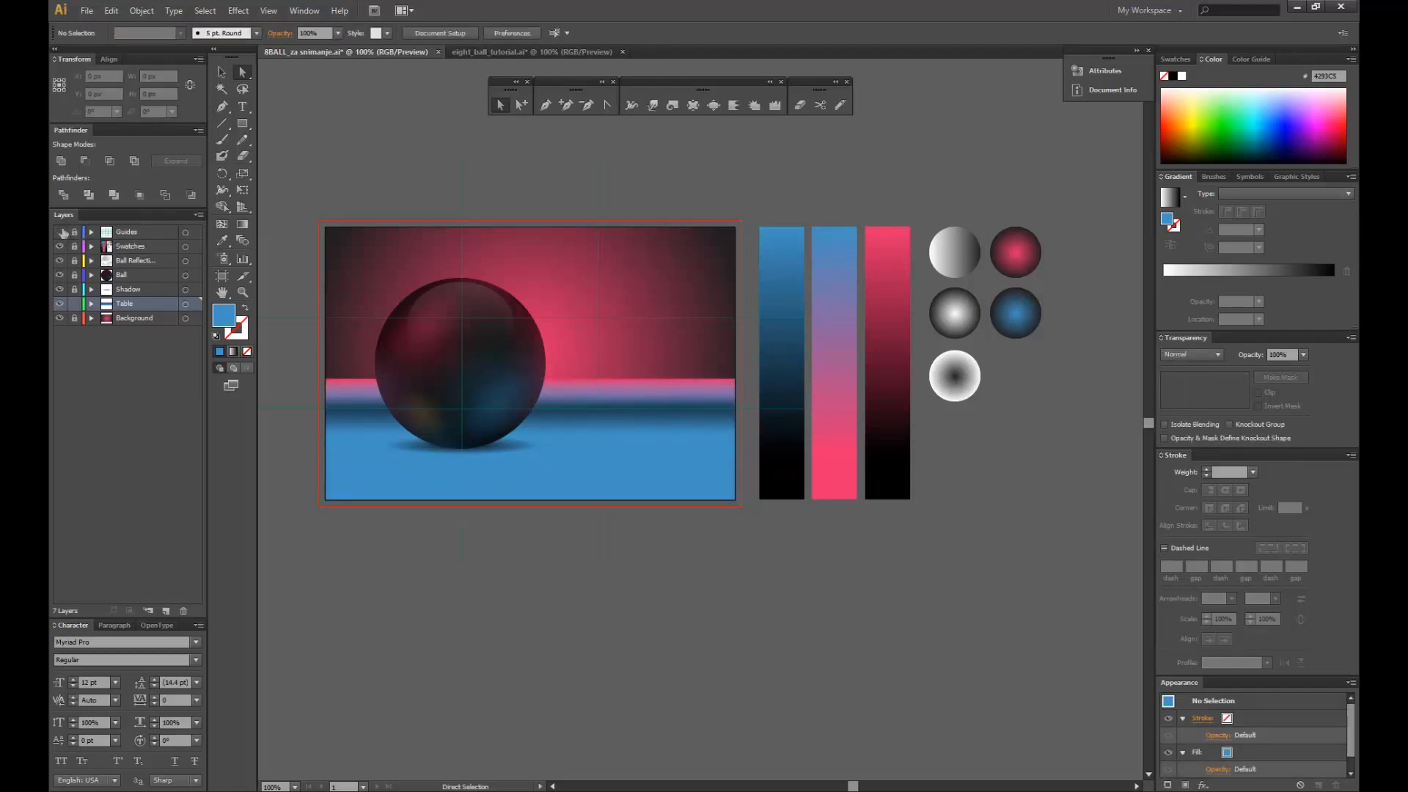
# - Hide the guides and nudge the fourth row of table mesh points further up to narrow the dark blue band
pyautogui.click(62, 232)
pyautogui.click(619, 417)
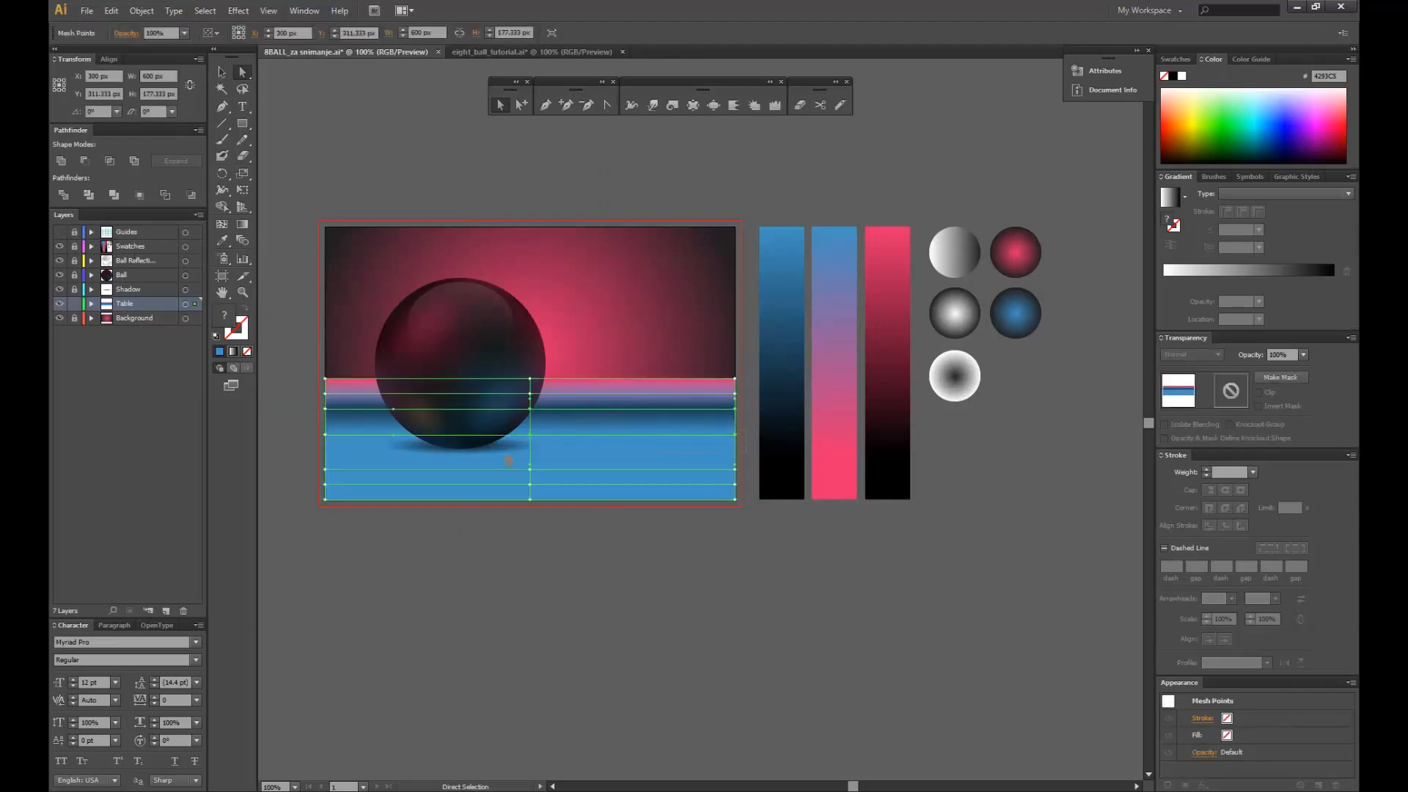
pyautogui.moveTo(746, 431); pyautogui.dragTo(305, 446)
pyautogui.press('Up')
pyautogui.press('Up')
pyautogui.press('Up')
pyautogui.press('Up')
pyautogui.press('Up')
pyautogui.press('Up')
pyautogui.press('Up')
pyautogui.press('Up')
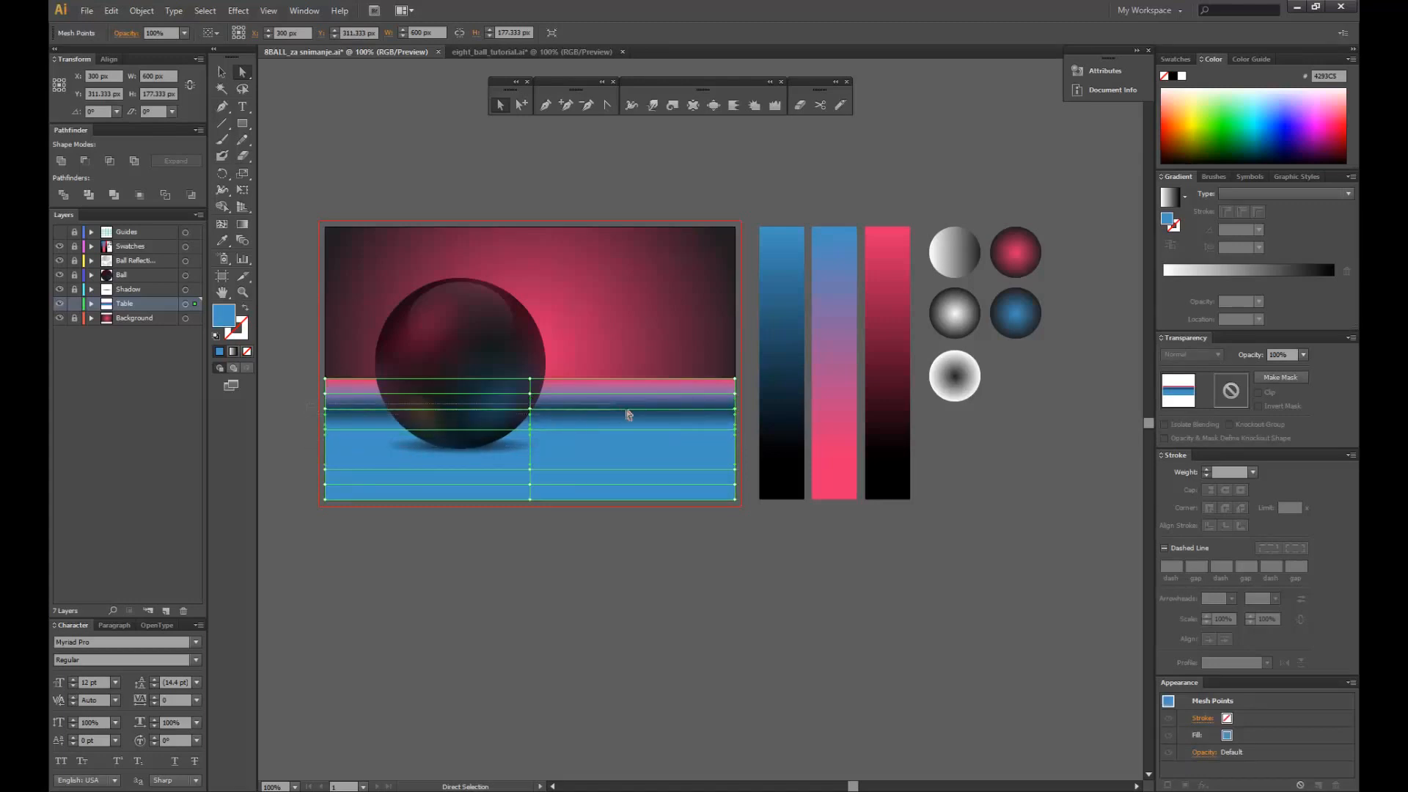
pyautogui.moveTo(291, 418); pyautogui.dragTo(745, 450)
pyautogui.press('Up')
pyautogui.press('Up')
pyautogui.press('Up')
pyautogui.press('Up')
pyautogui.press('Up')
pyautogui.press('Up')
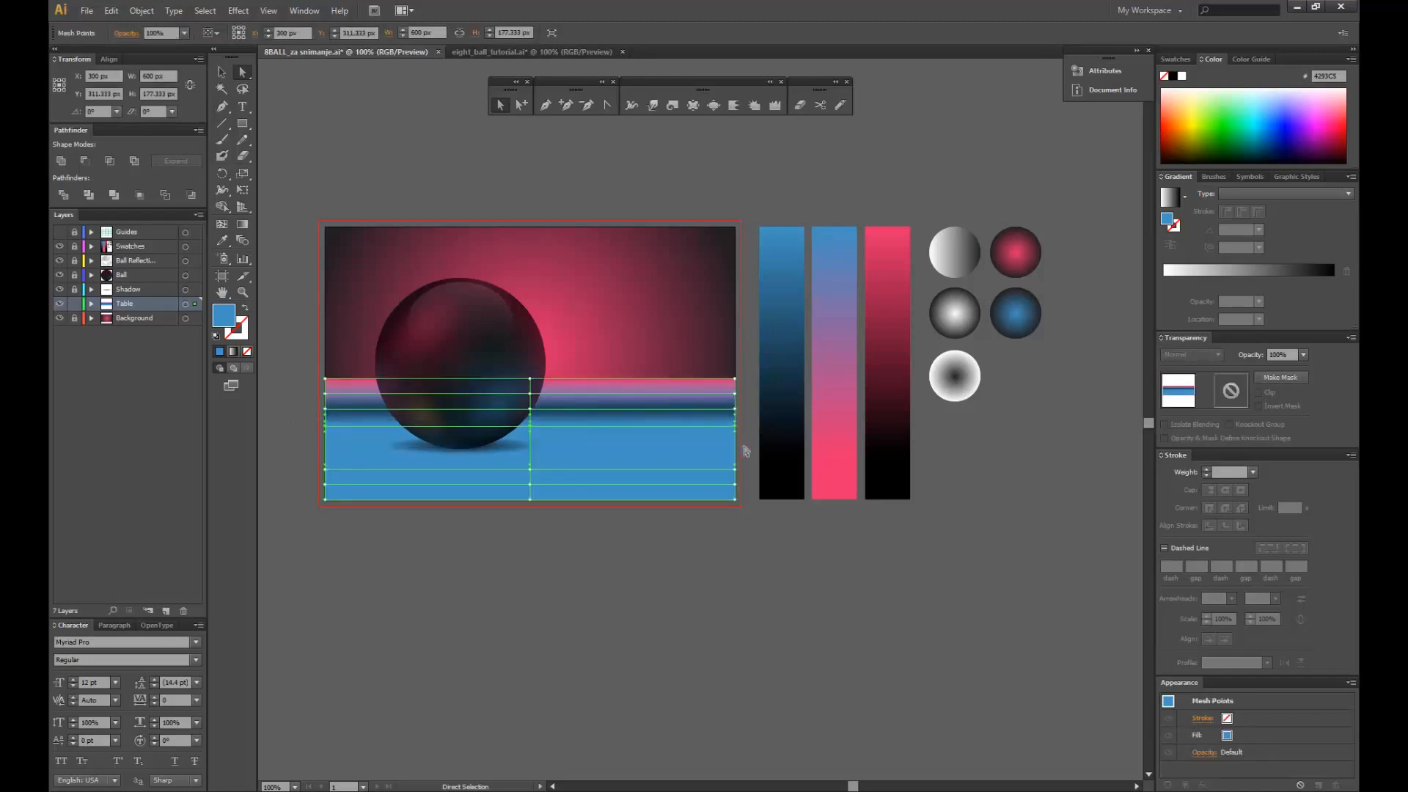
pyautogui.click(746, 450)
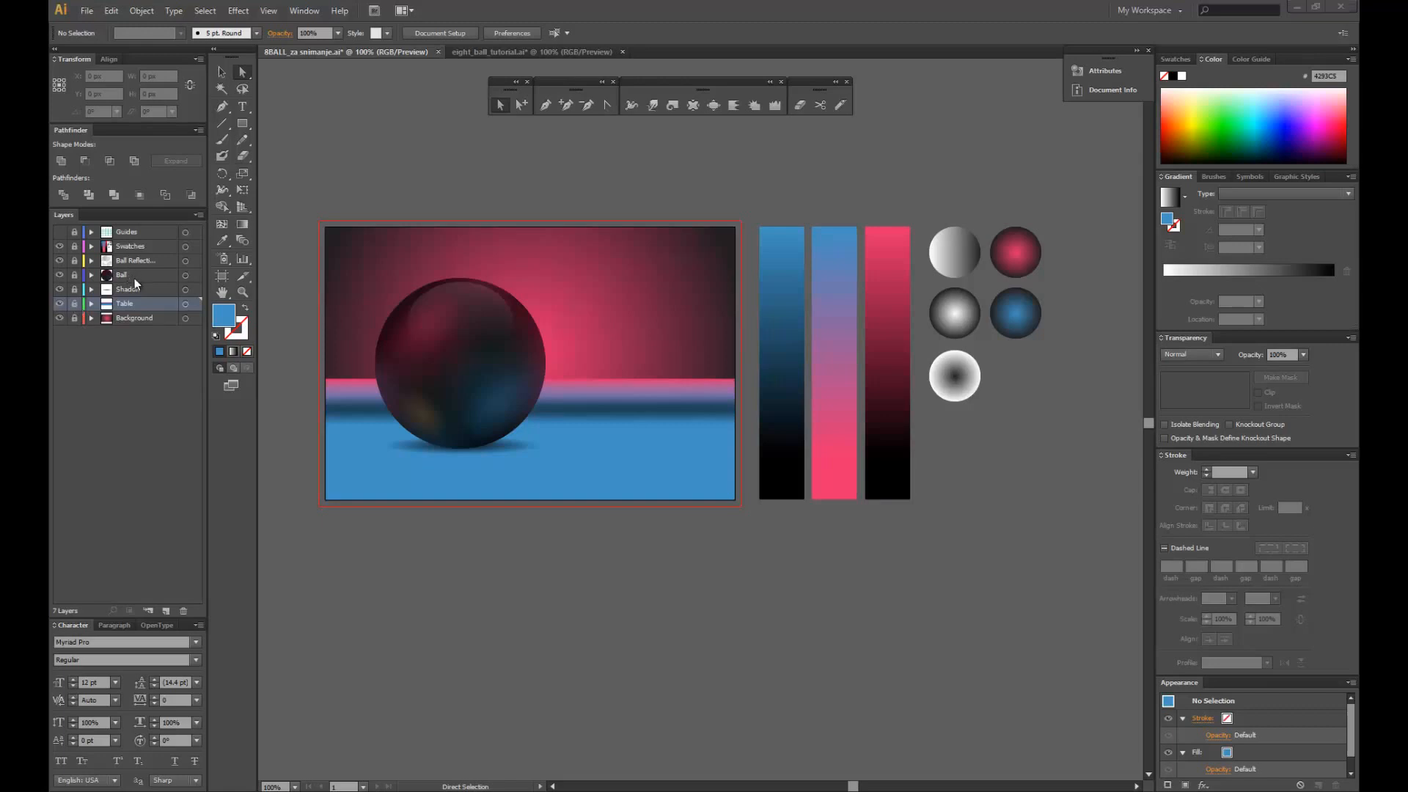
# - Create a new layer named Ball Number directly above the Ball layer
pyautogui.click(135, 278)
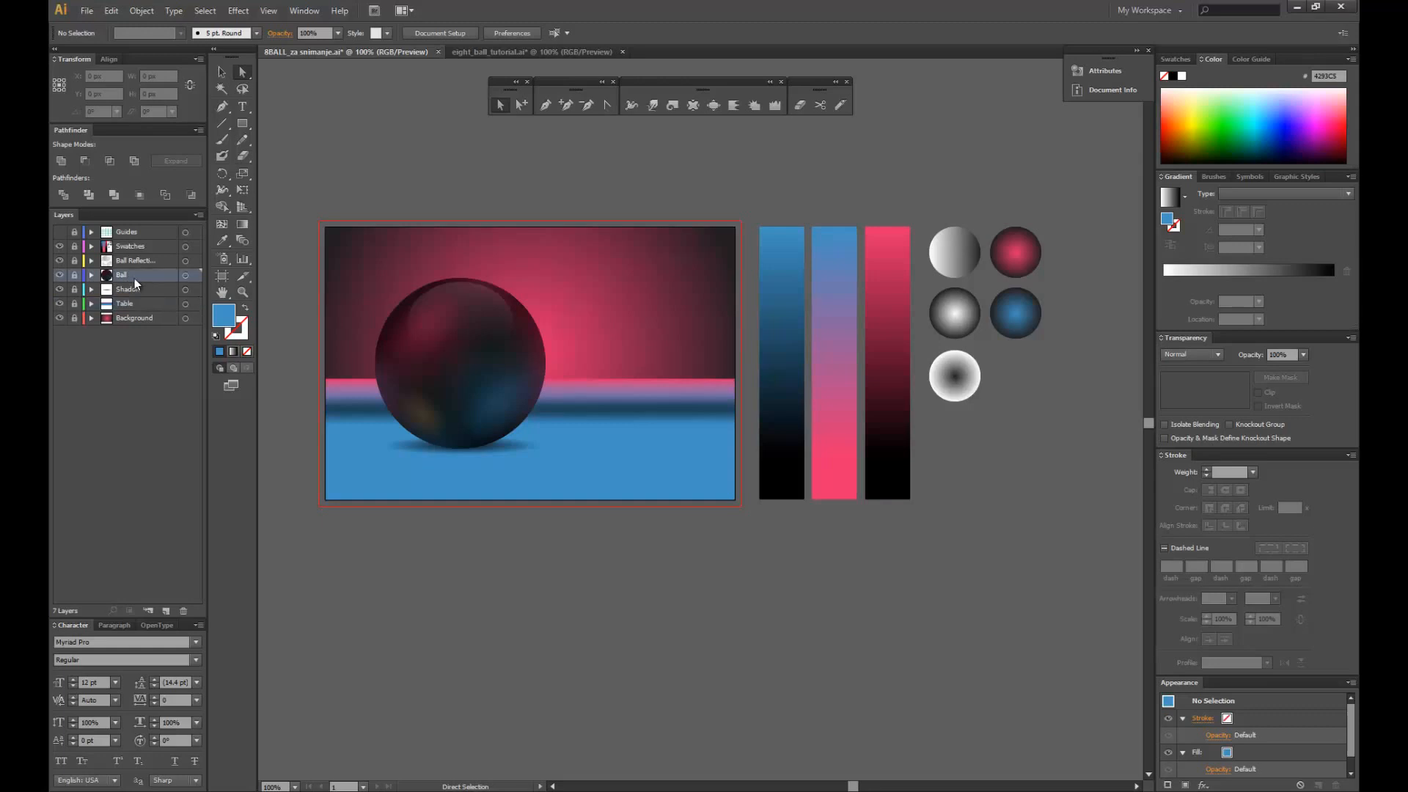
pyautogui.click(198, 214)
pyautogui.click(222, 219)
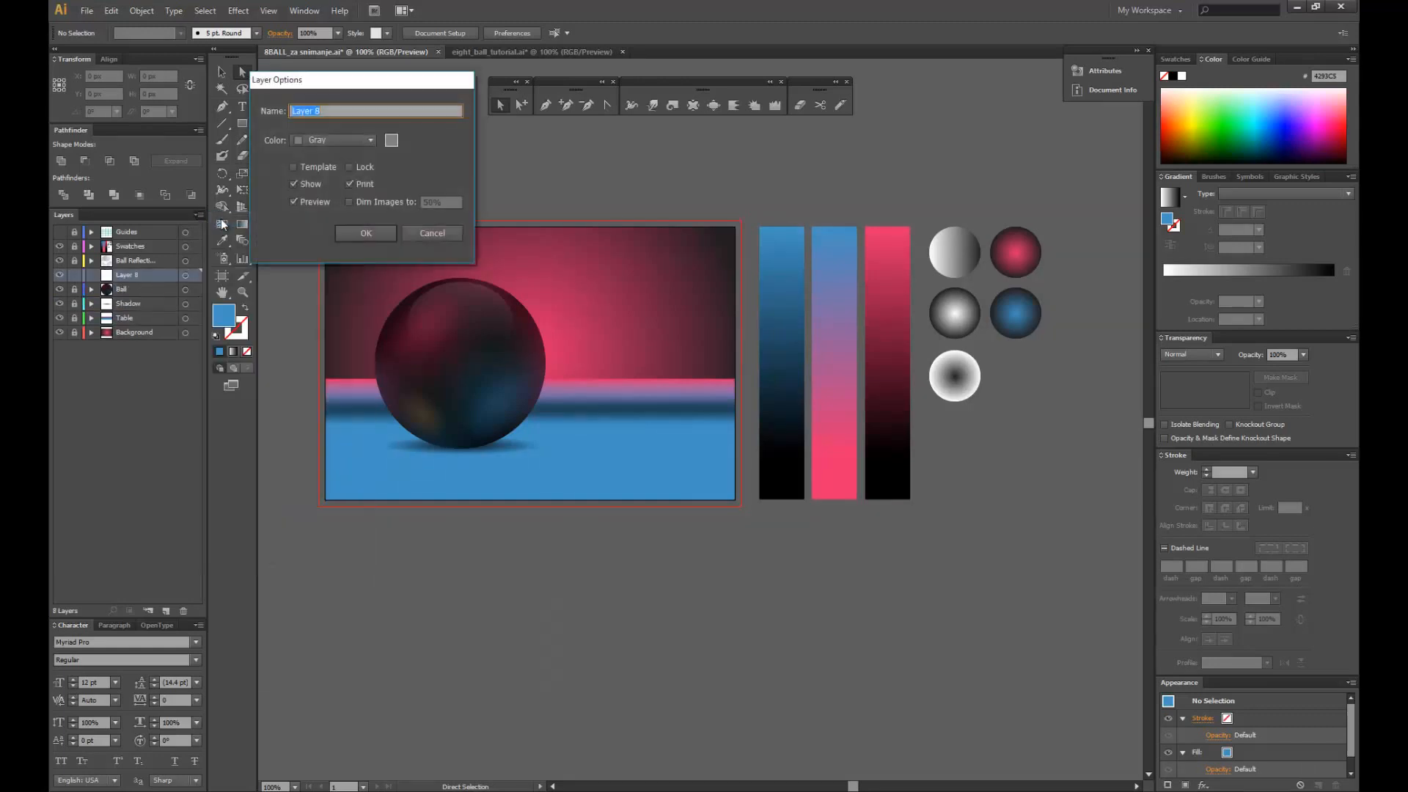
pyautogui.write('Ball Number')
pyautogui.press('Return')
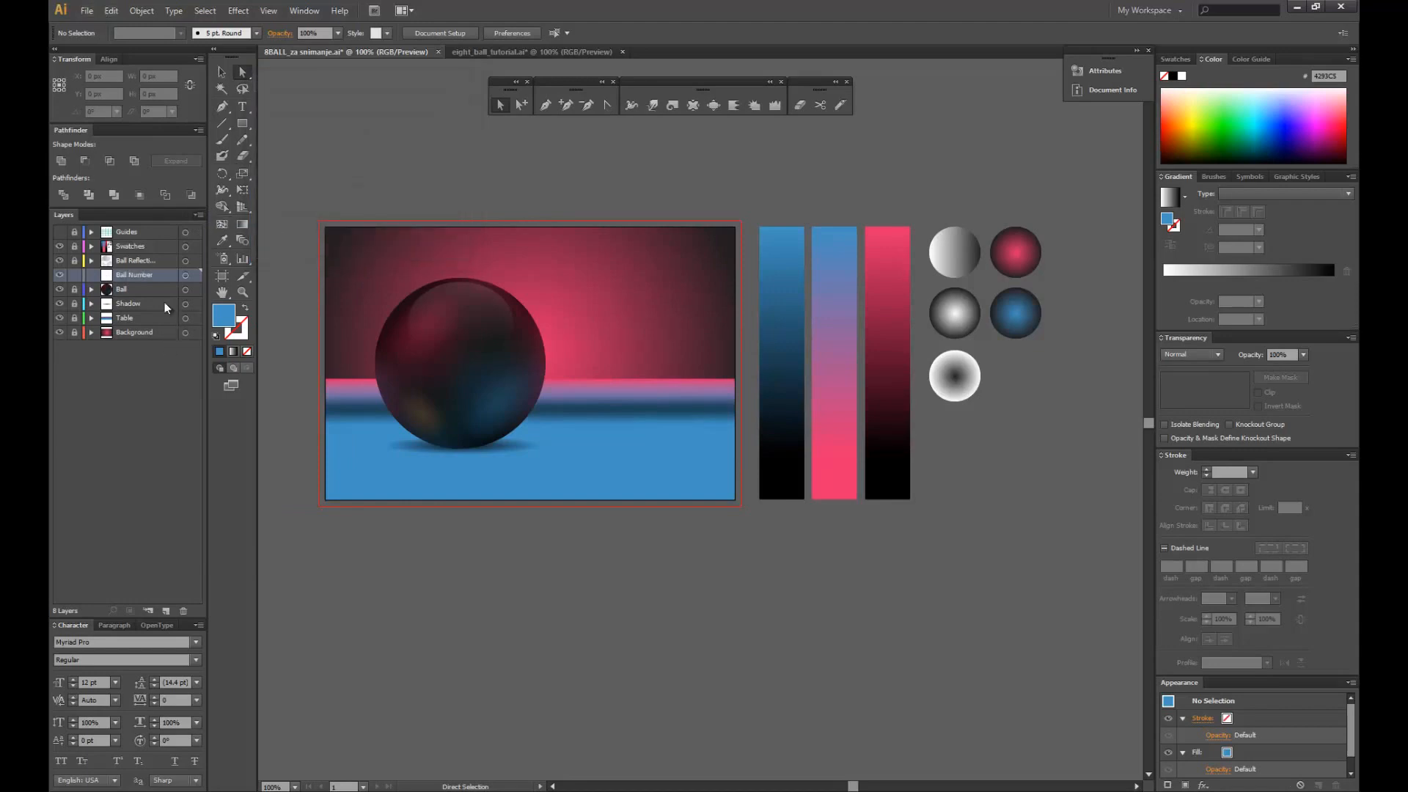
# - Draw a blue circle on the Ball Number layer and position it above the upper-left part of the artboard
pyautogui.click(250, 124)
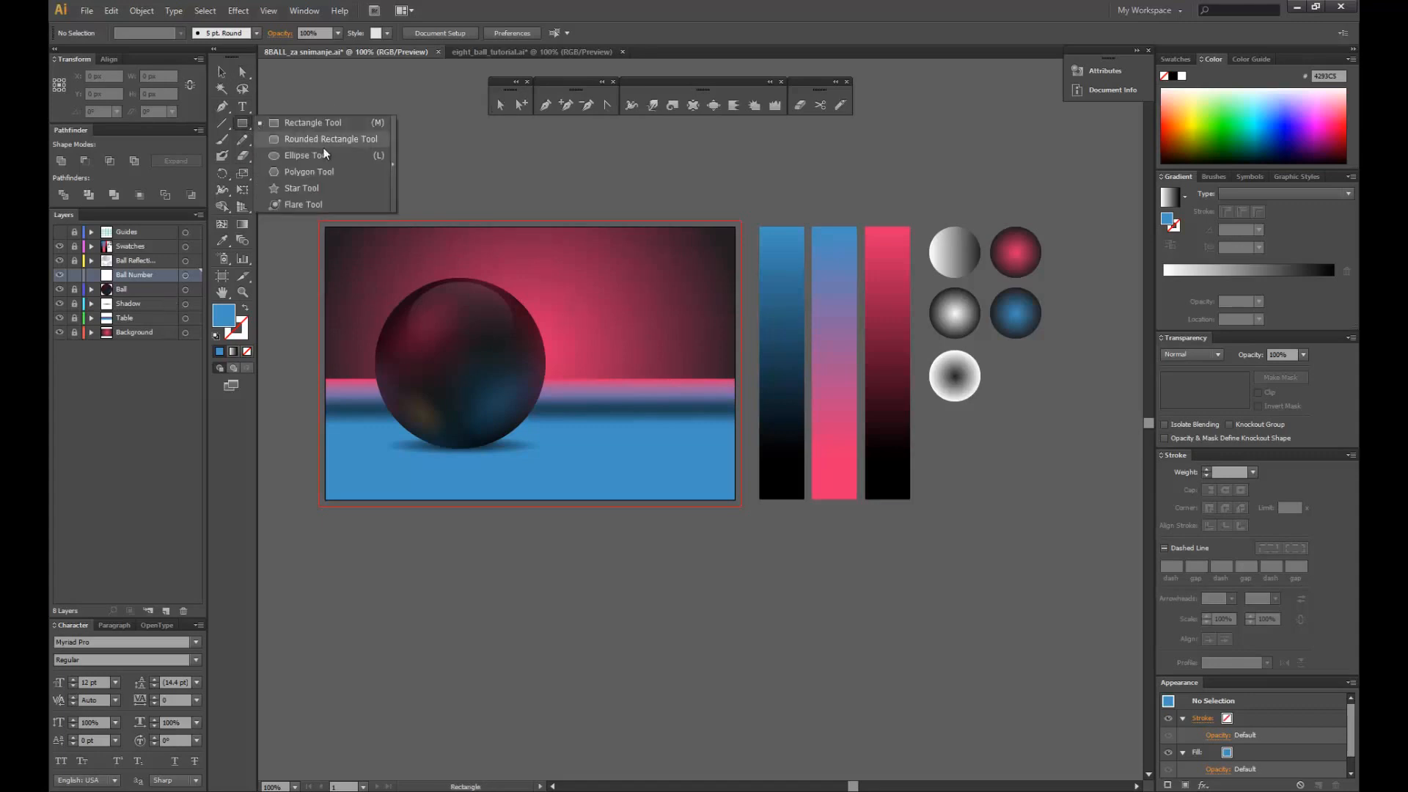
pyautogui.click(324, 148)
pyautogui.moveTo(340, 119); pyautogui.dragTo(444, 205)
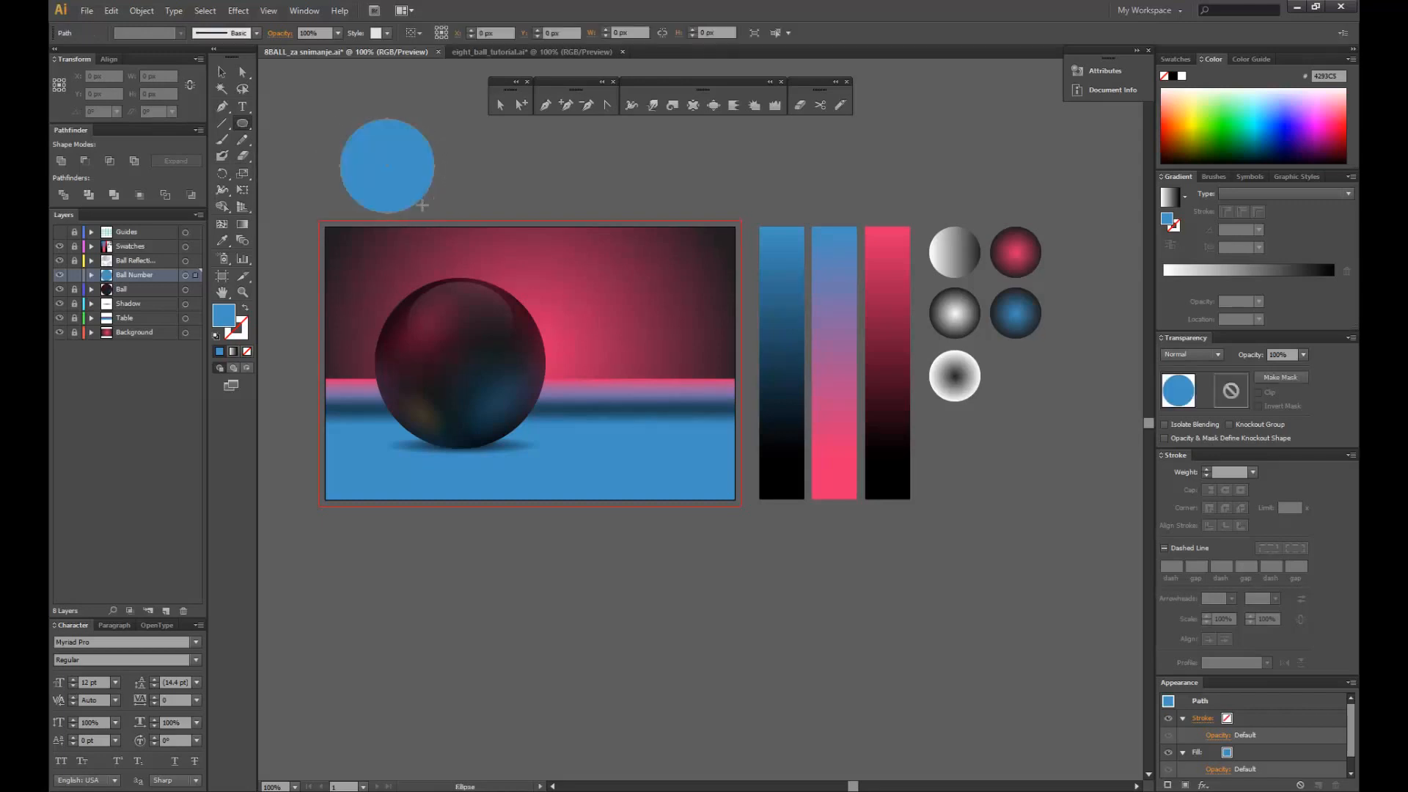
pyautogui.click(221, 76)
pyautogui.click(314, 99)
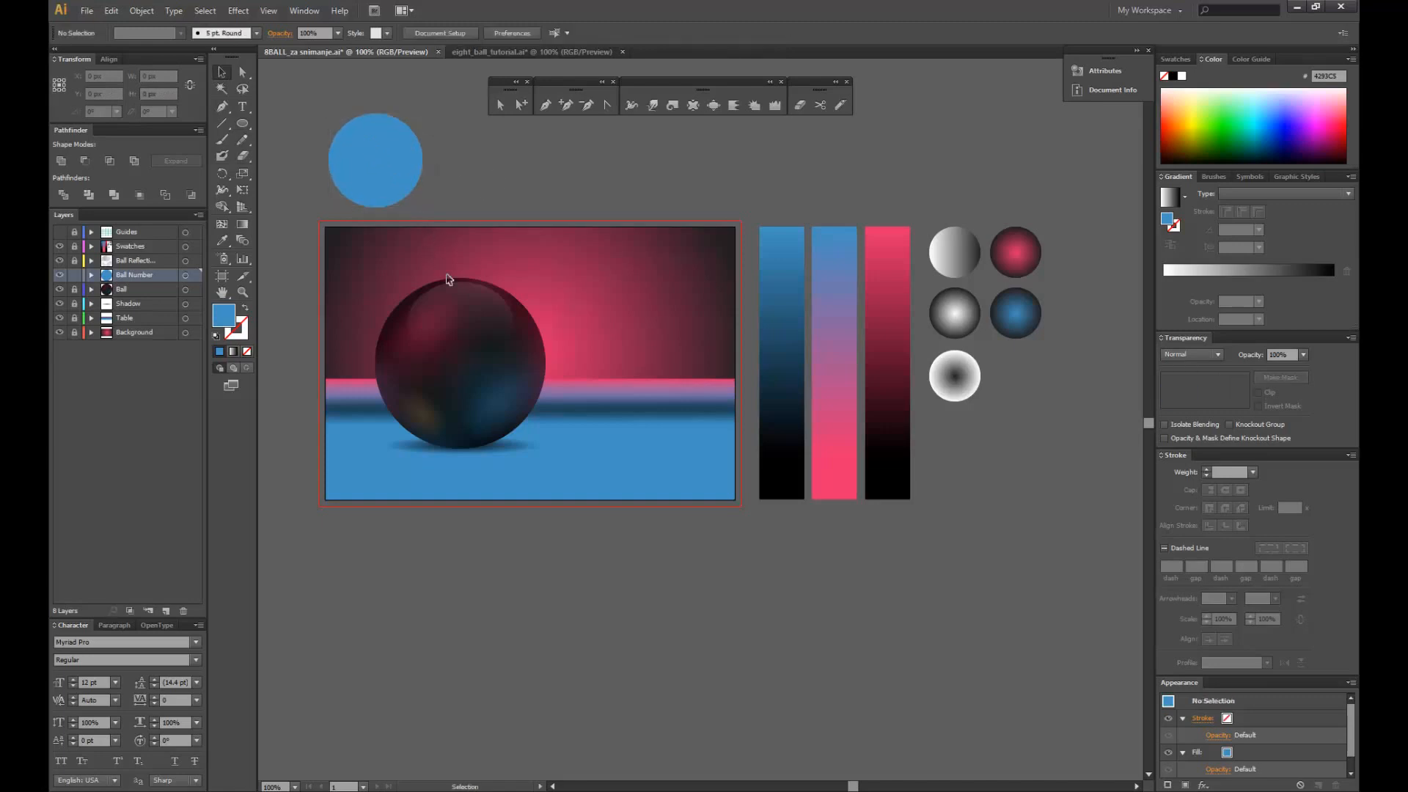
# - Add the text "8" beside the blue circle and set its Myriad Pro font style to Bold
pyautogui.click(243, 107)
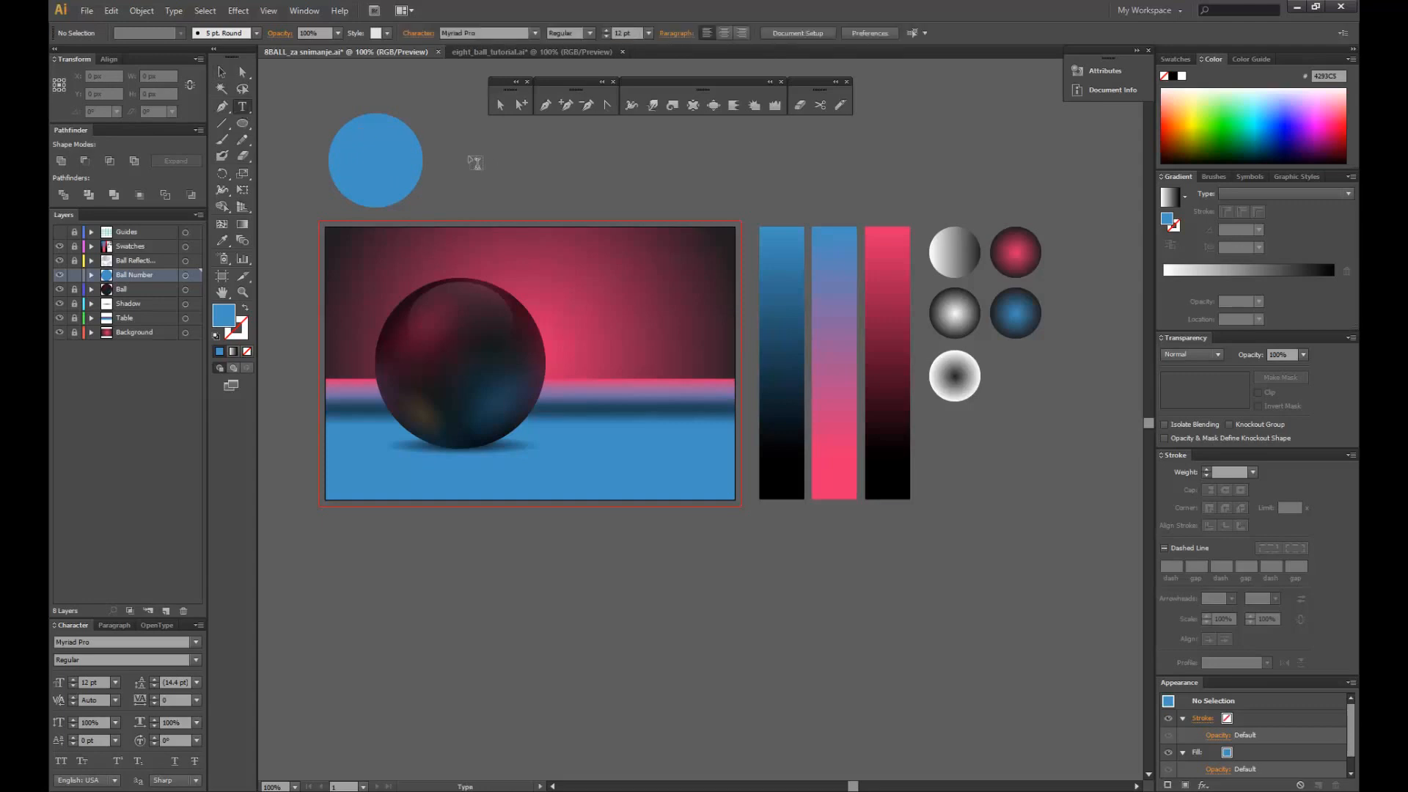
pyautogui.click(470, 157)
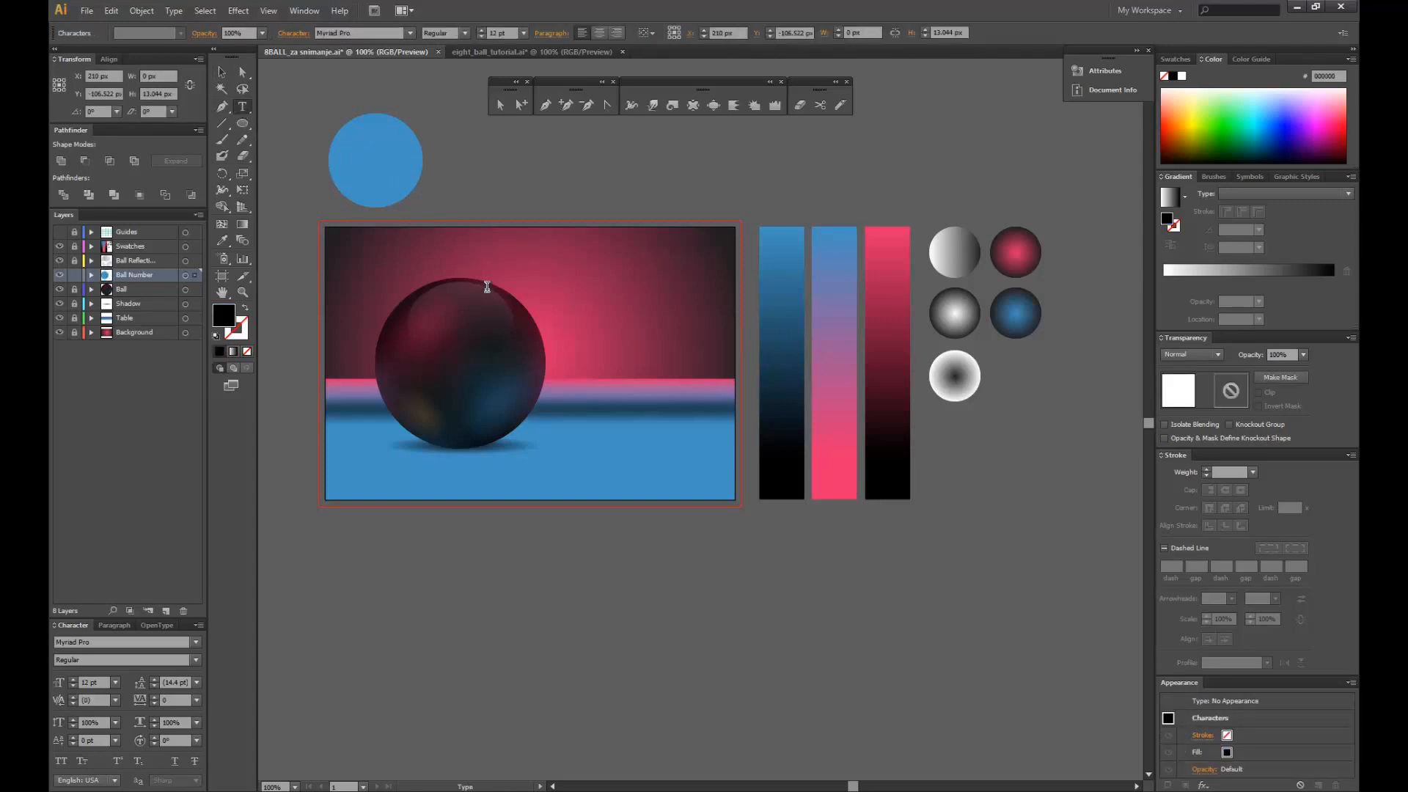
pyautogui.write('8')
pyautogui.click(464, 33)
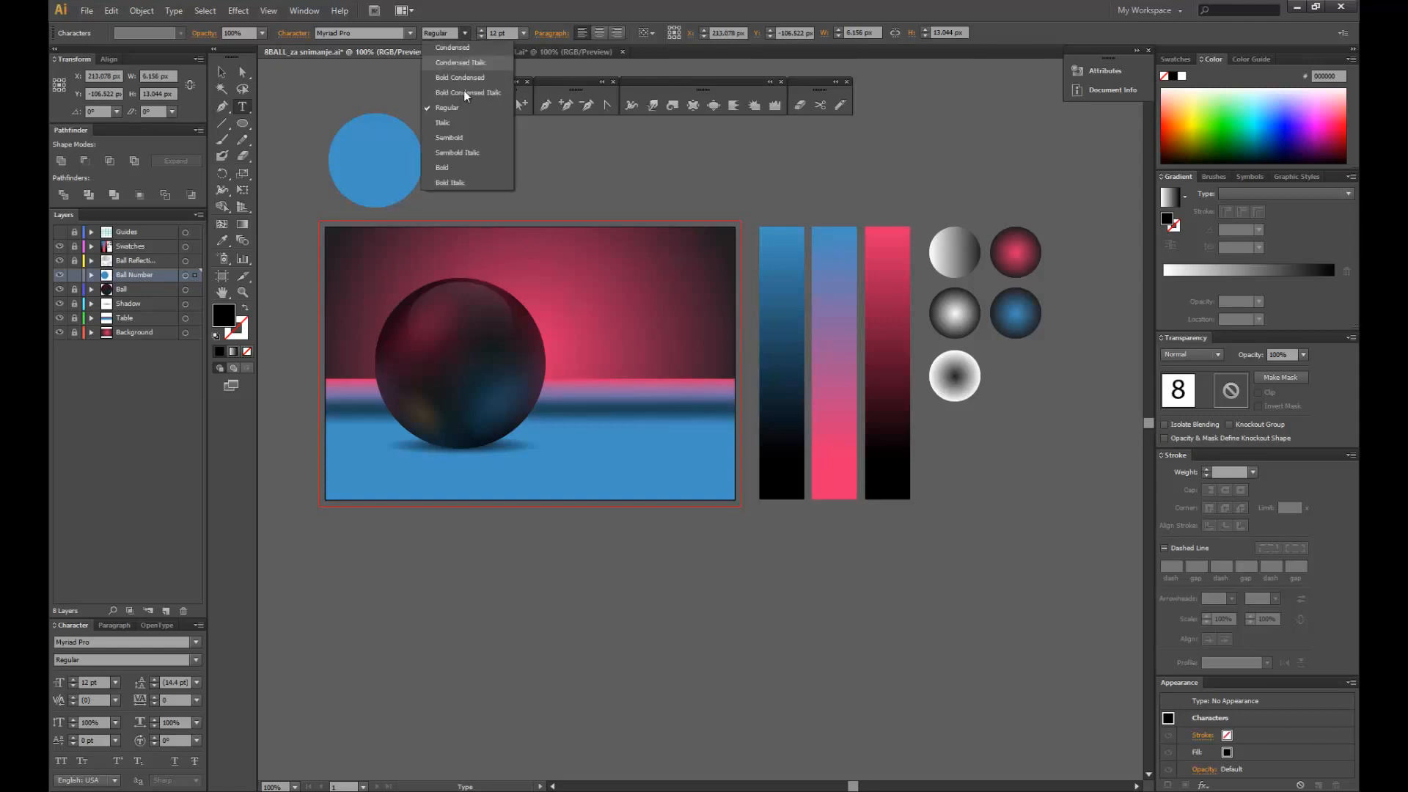
pyautogui.click(466, 166)
pyautogui.click(221, 71)
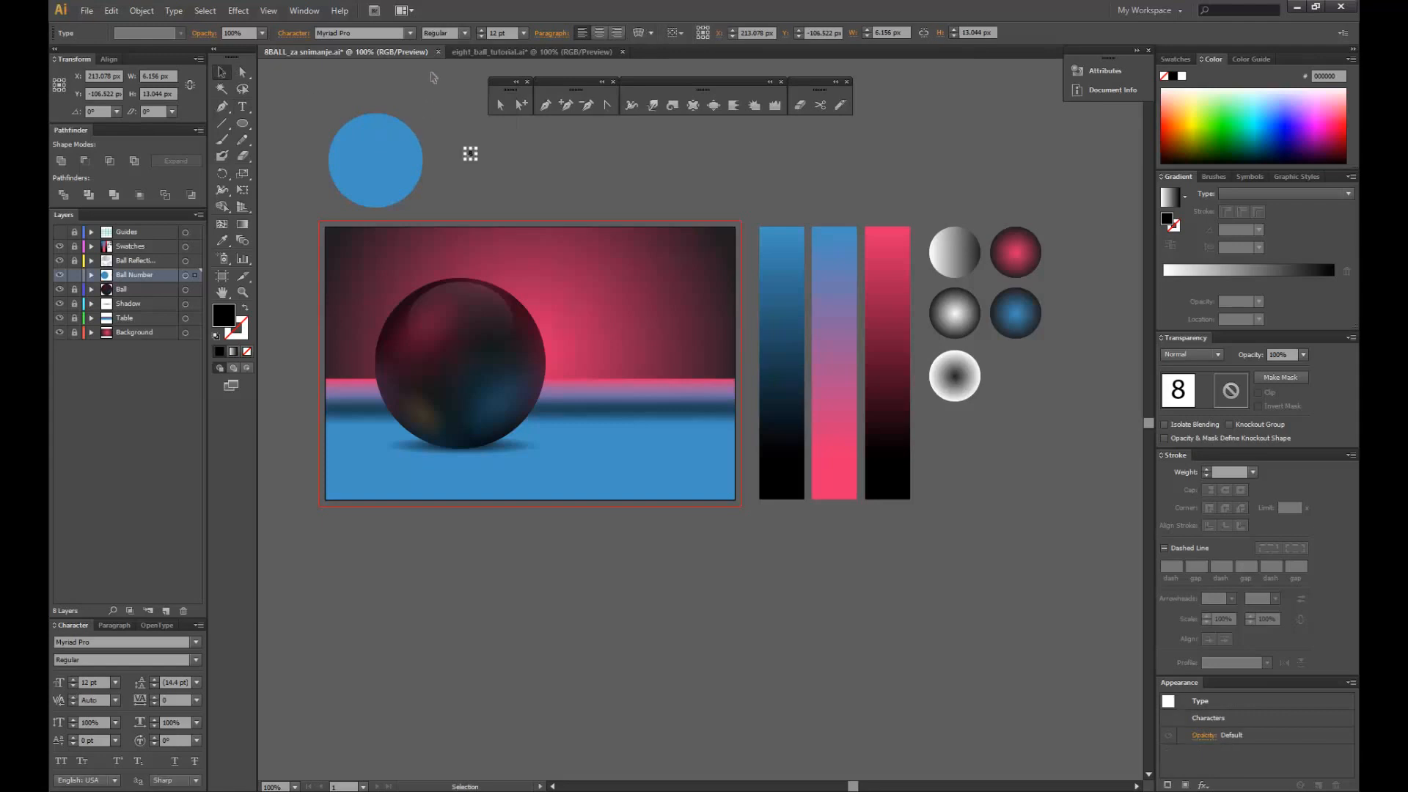
pyautogui.click(464, 33)
pyautogui.click(468, 152)
pyautogui.click(470, 165)
pyautogui.click(470, 153)
# - Scale the 8 up to about 118.5 pt and centre it on the blue circle
pyautogui.moveTo(474, 158); pyautogui.dragTo(573, 270)
pyautogui.click(583, 199)
pyautogui.moveTo(508, 205); pyautogui.dragTo(376, 159)
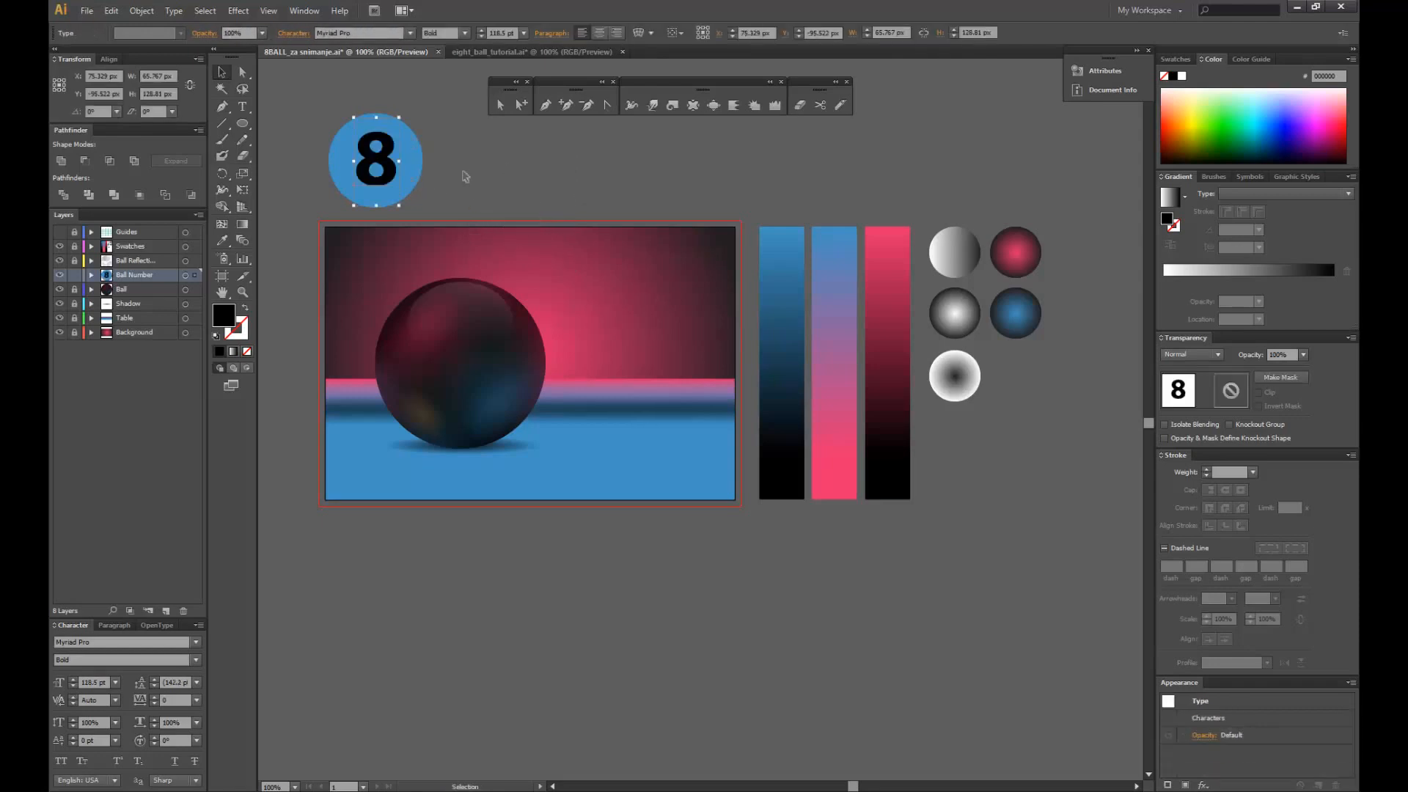
# - Convert the 8 on the blue circle to outlines
pyautogui.click(465, 173)
pyautogui.click(389, 161)
pyautogui.click(466, 192)
pyautogui.click(391, 170)
pyautogui.click(174, 11)
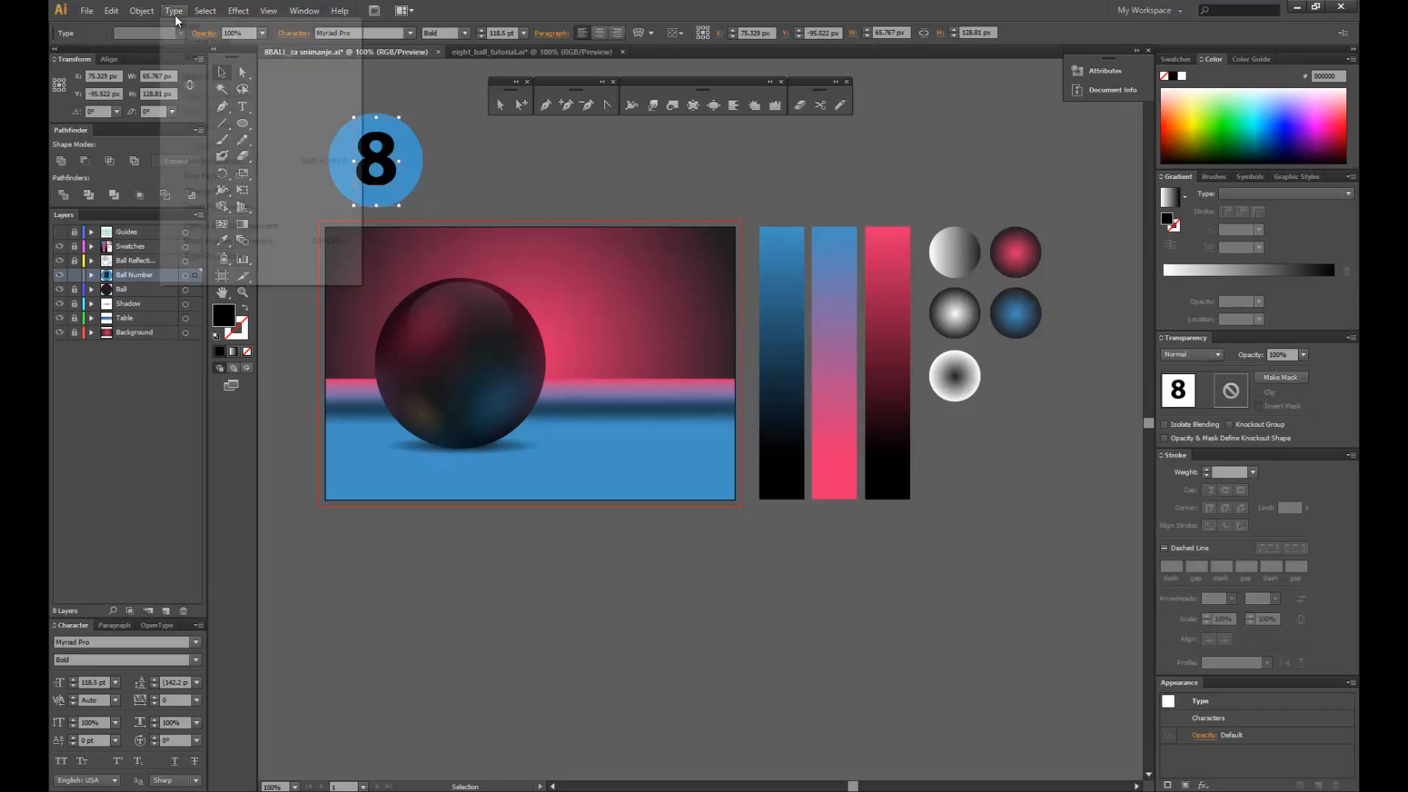
pyautogui.click(236, 165)
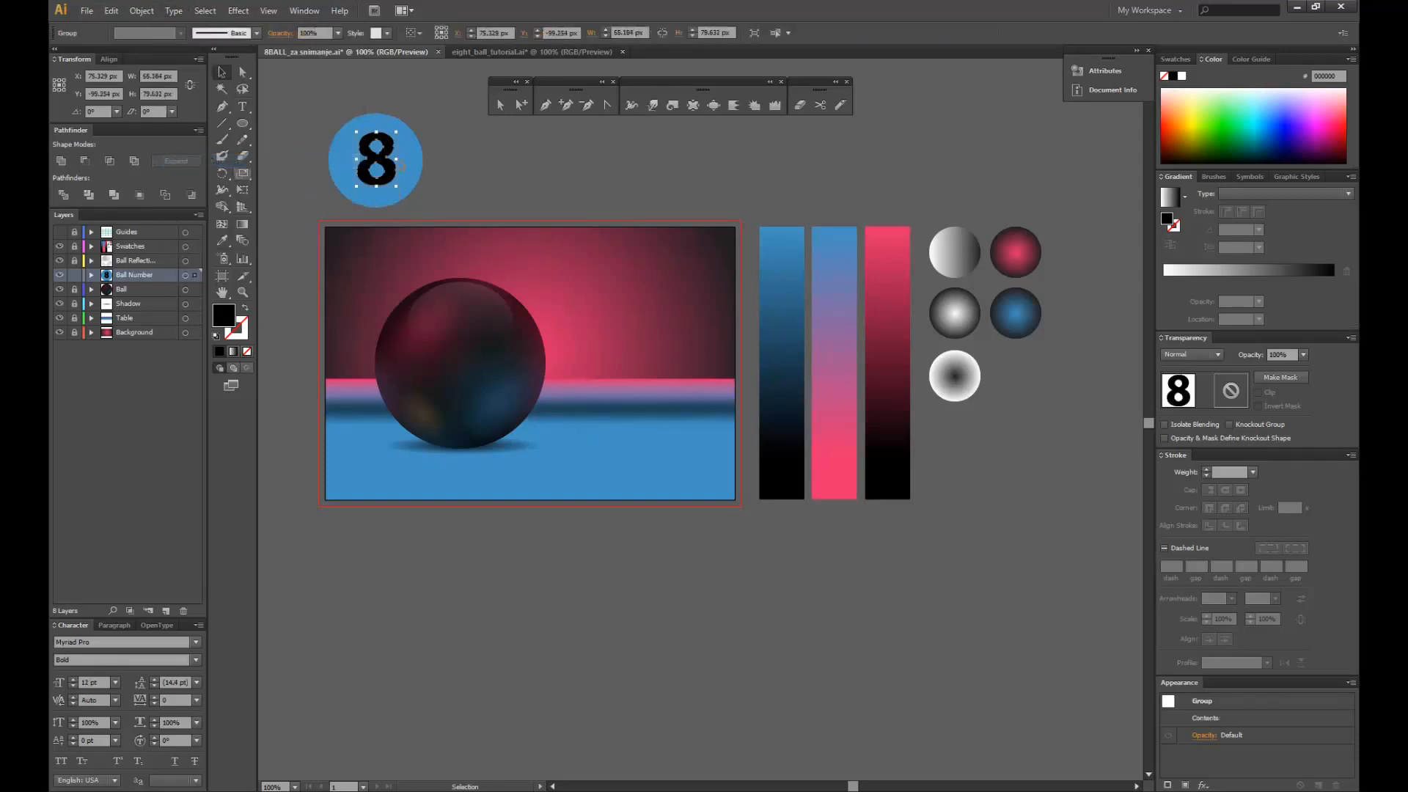
# - Move the outlined 8 off the circle and try pulling the right anchor point of its lower bowl outward
pyautogui.moveTo(377, 163); pyautogui.dragTo(506, 258)
pyautogui.click(593, 215)
pyautogui.press('z')
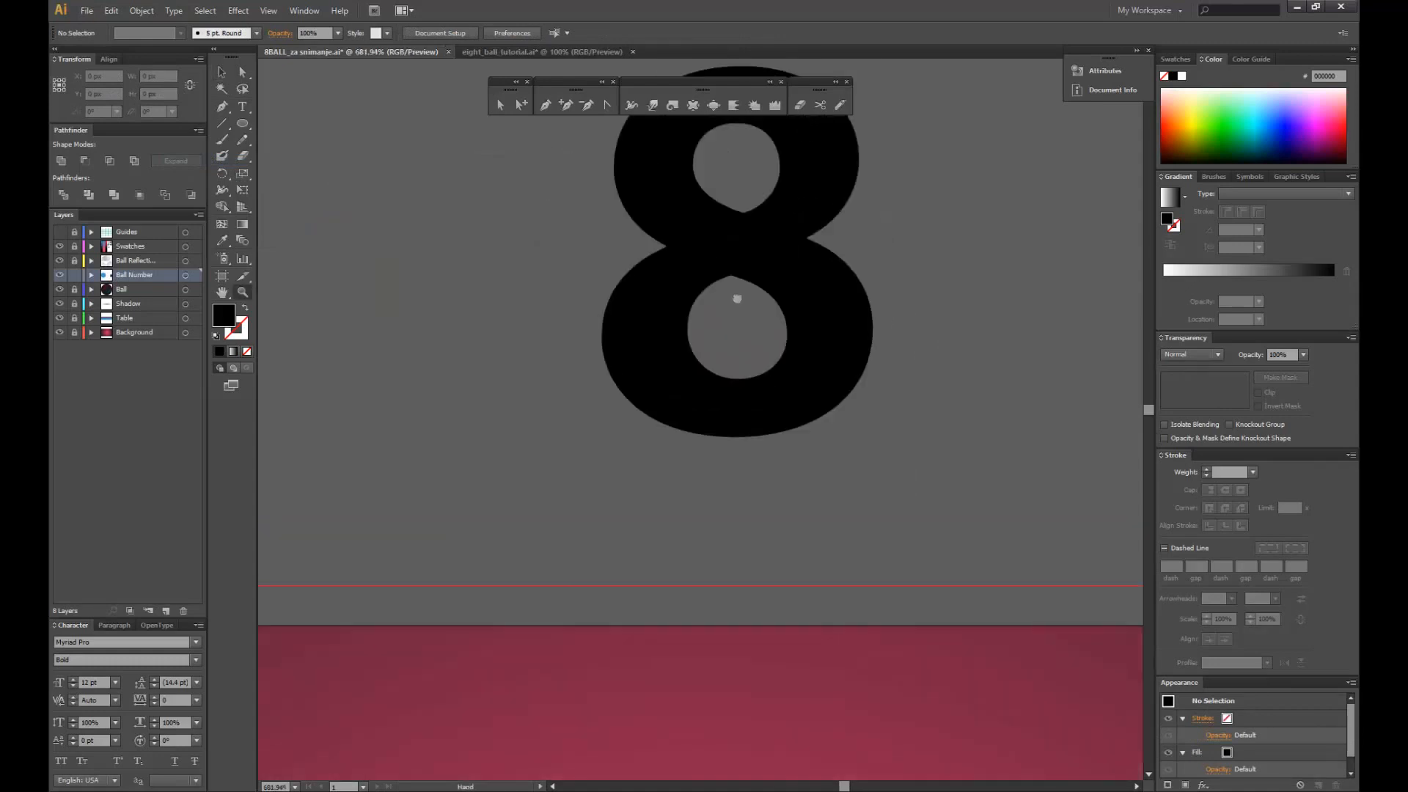
pyautogui.press('v')
pyautogui.click(645, 270)
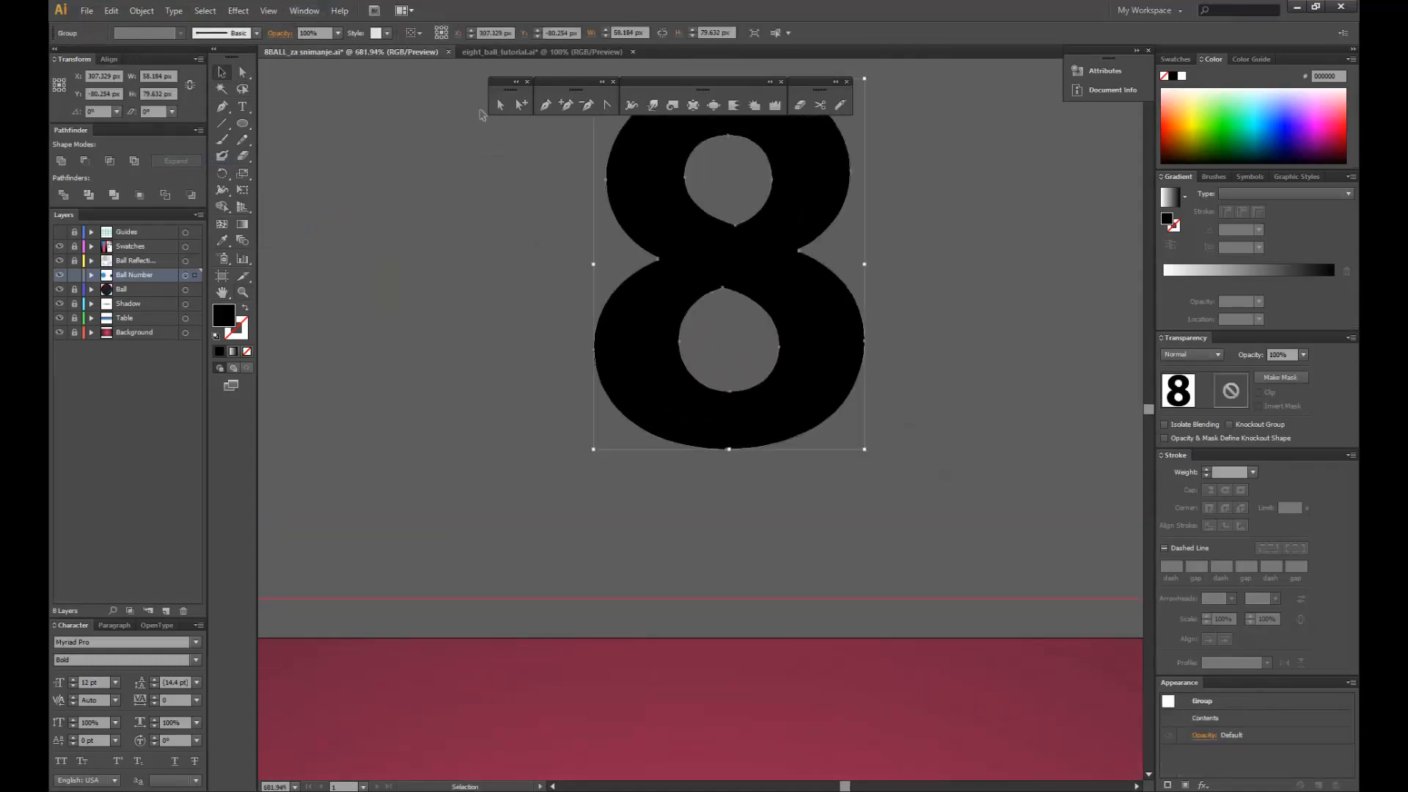
pyautogui.click(500, 105)
pyautogui.moveTo(865, 346); pyautogui.dragTo(1024, 345)
pyautogui.click(937, 338)
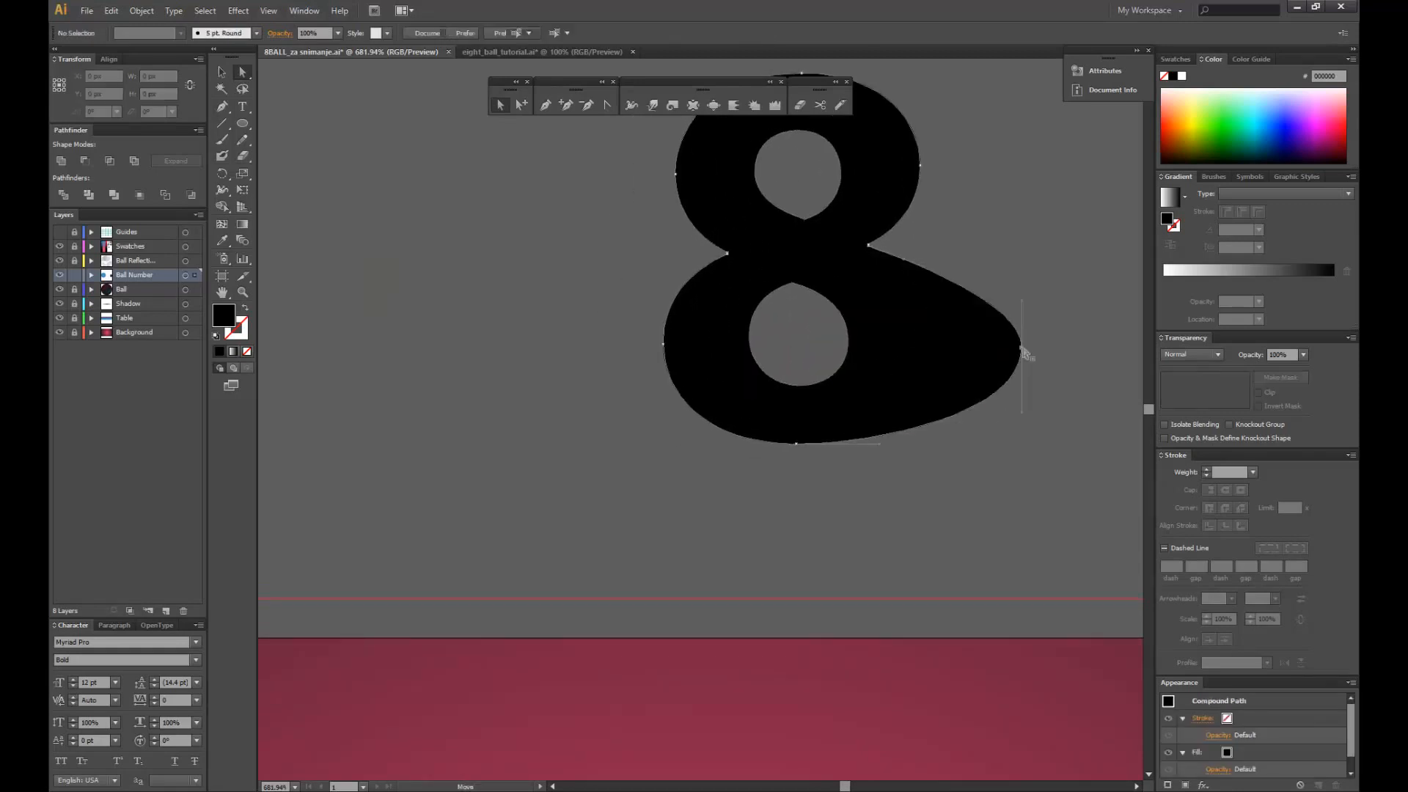
# - Undo the anchor point edit and the move of the 8, and return the view to 100%
pyautogui.hotkey('ctrl', 'z')
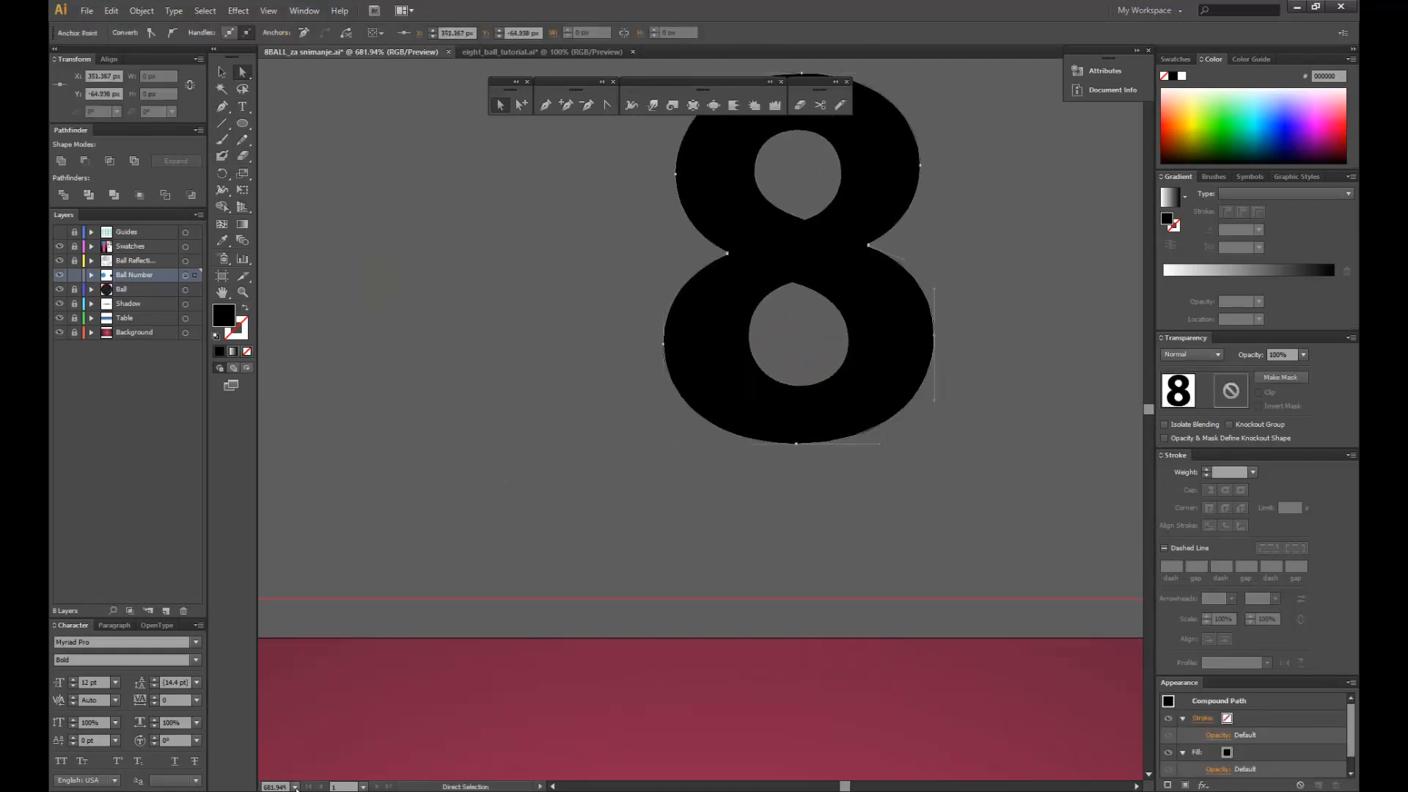
pyautogui.click(296, 786)
pyautogui.click(323, 615)
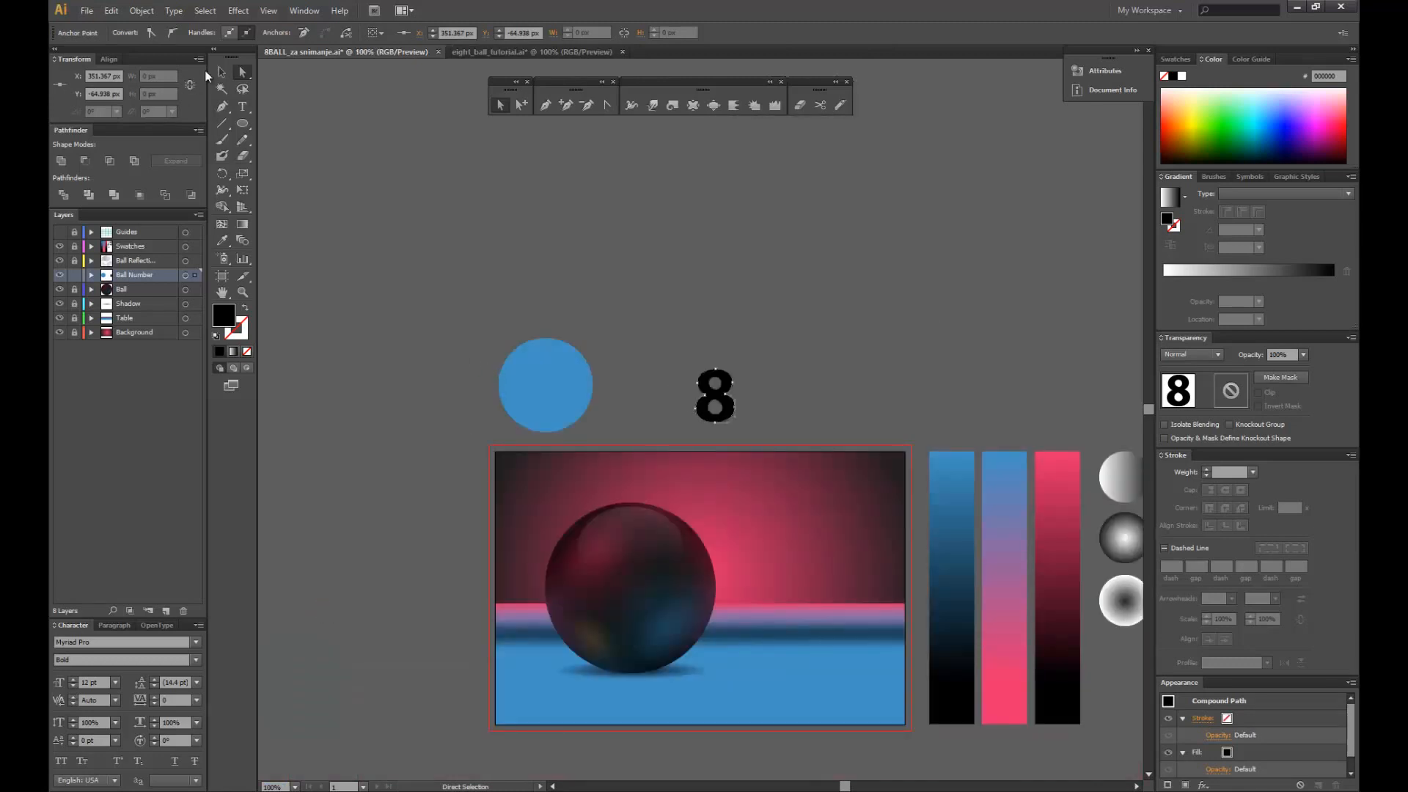
pyautogui.click(222, 72)
pyautogui.hotkey('ctrl', 'z')
pyautogui.hotkey('ctrl', 'z')
pyautogui.click(632, 270)
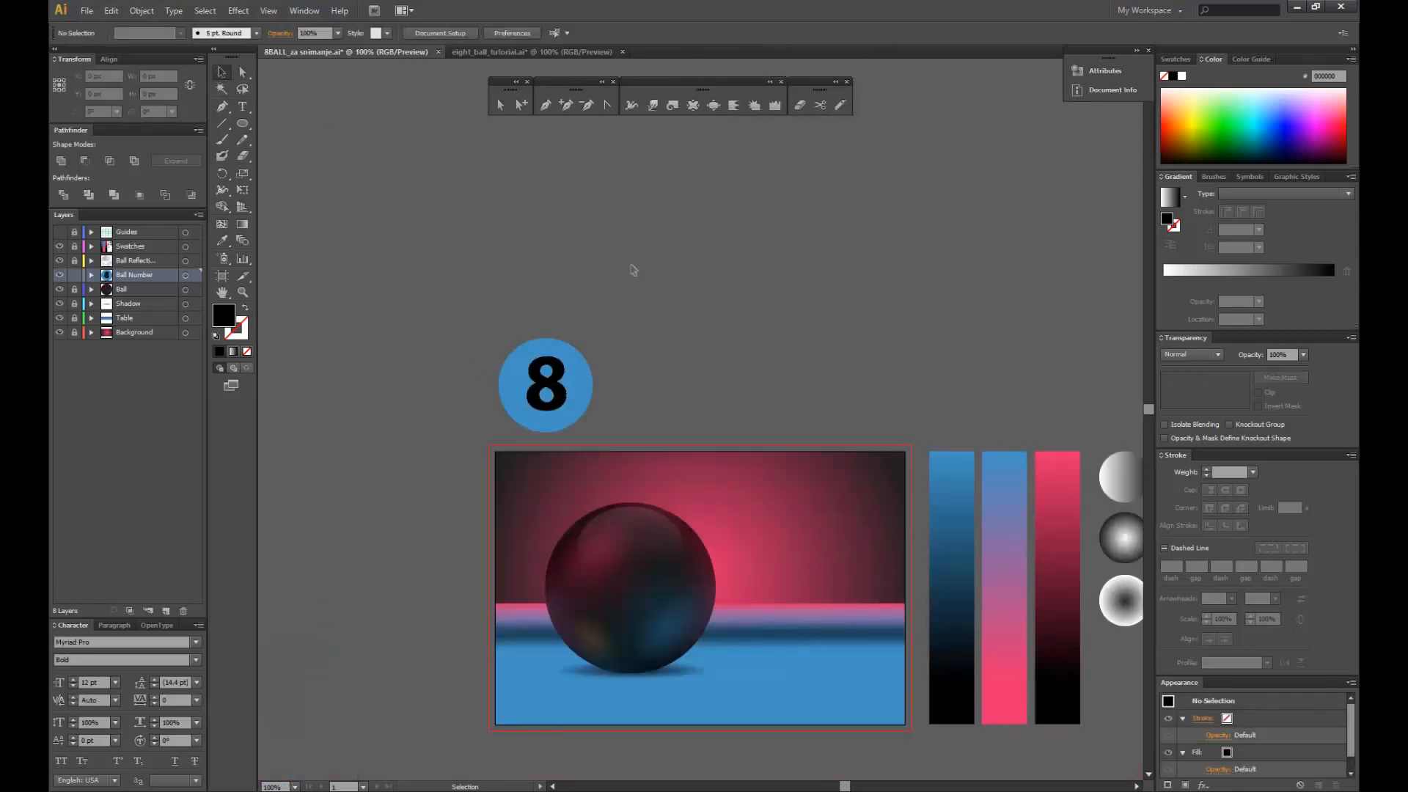
# - Change the fill of the blue circle behind the 8 to a warm off-white, about #F7F1EB
pyautogui.click(590, 387)
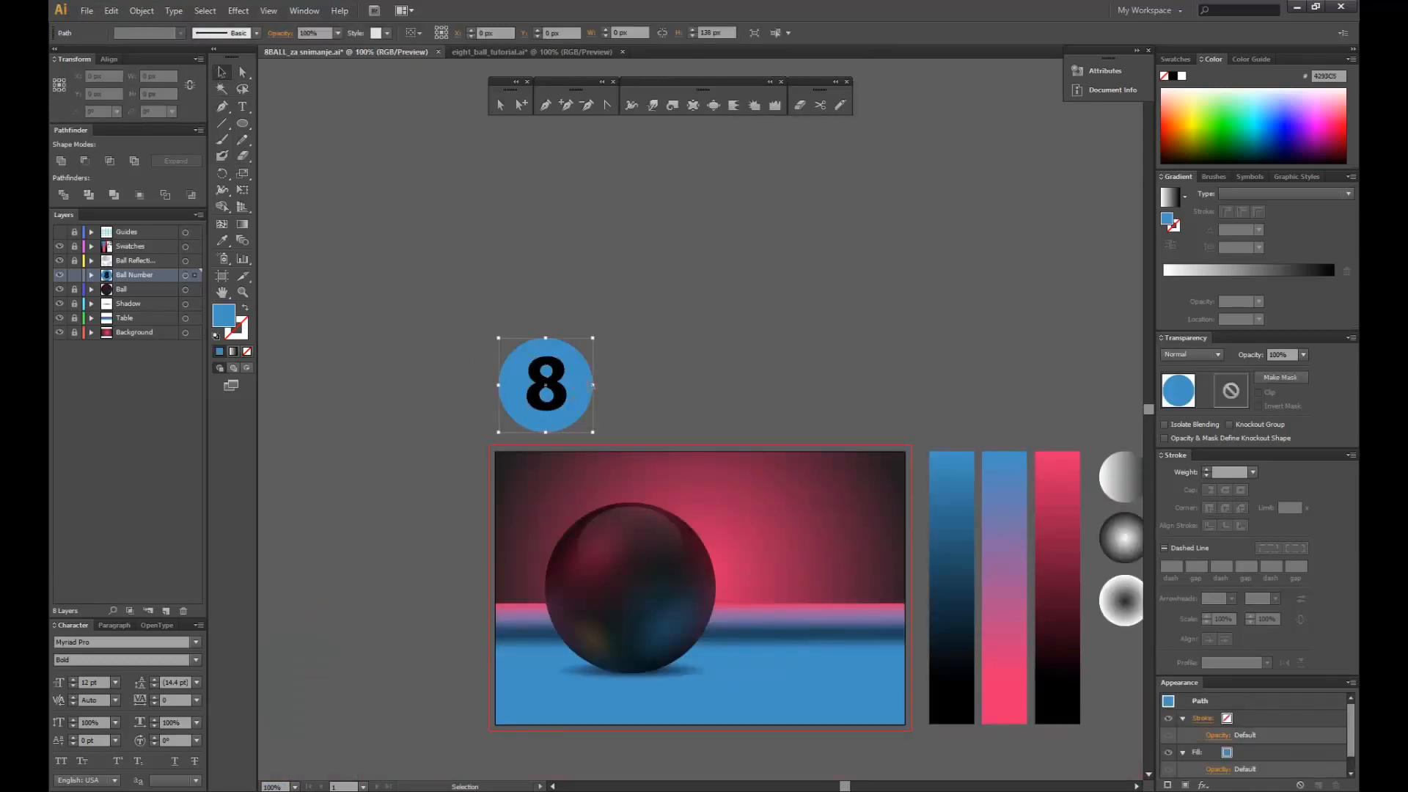
pyautogui.doubleClick(230, 324)
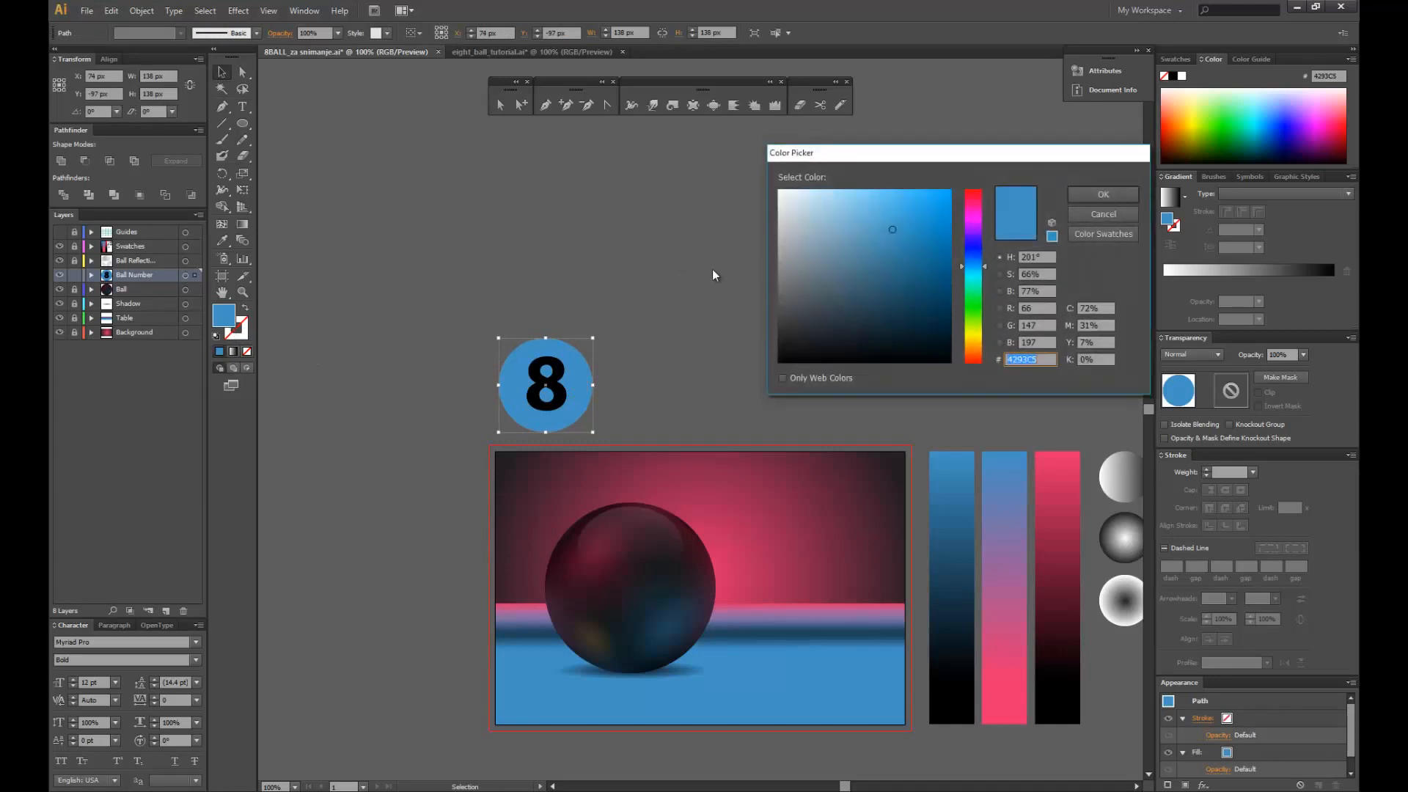
pyautogui.click(783, 192)
pyautogui.click(779, 190)
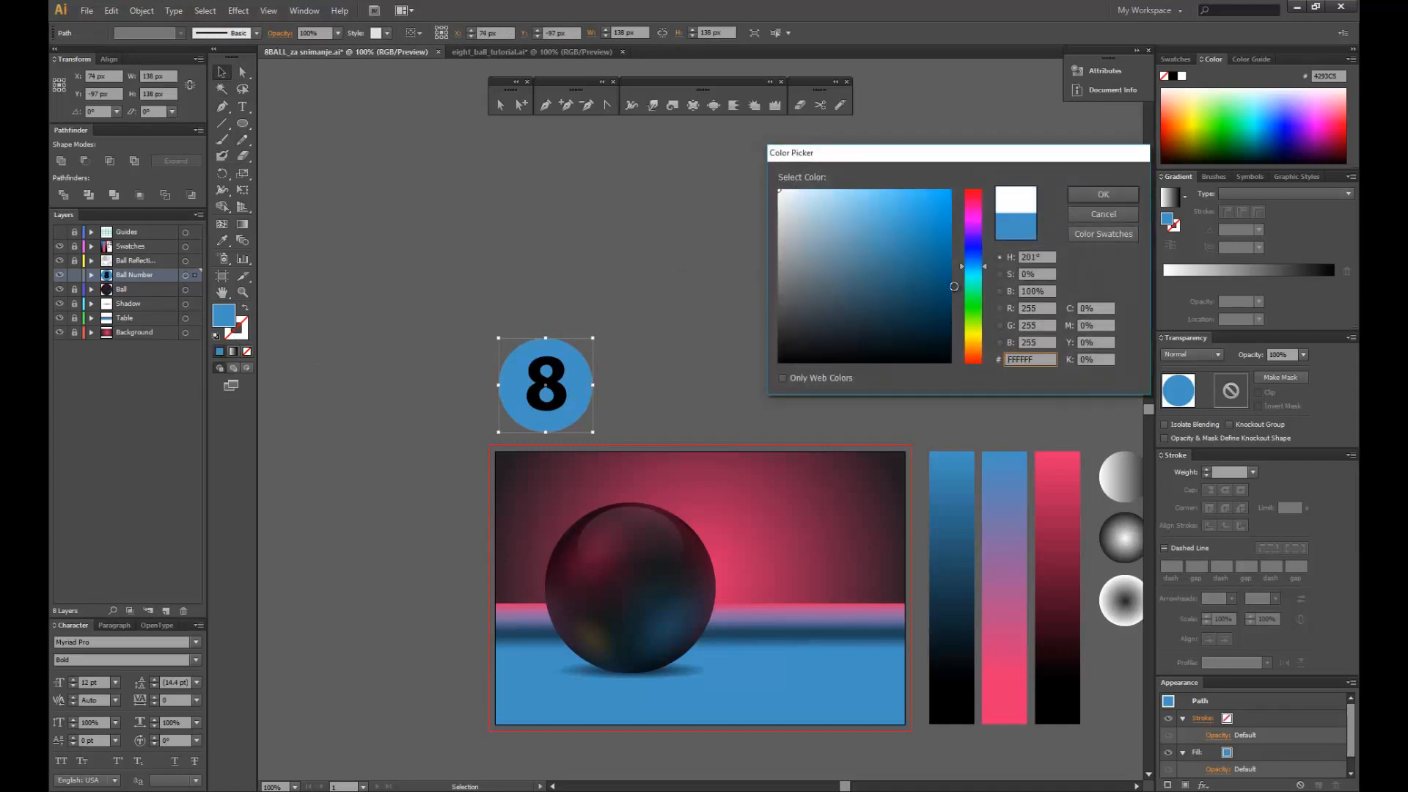
pyautogui.moveTo(962, 350); pyautogui.dragTo(968, 346)
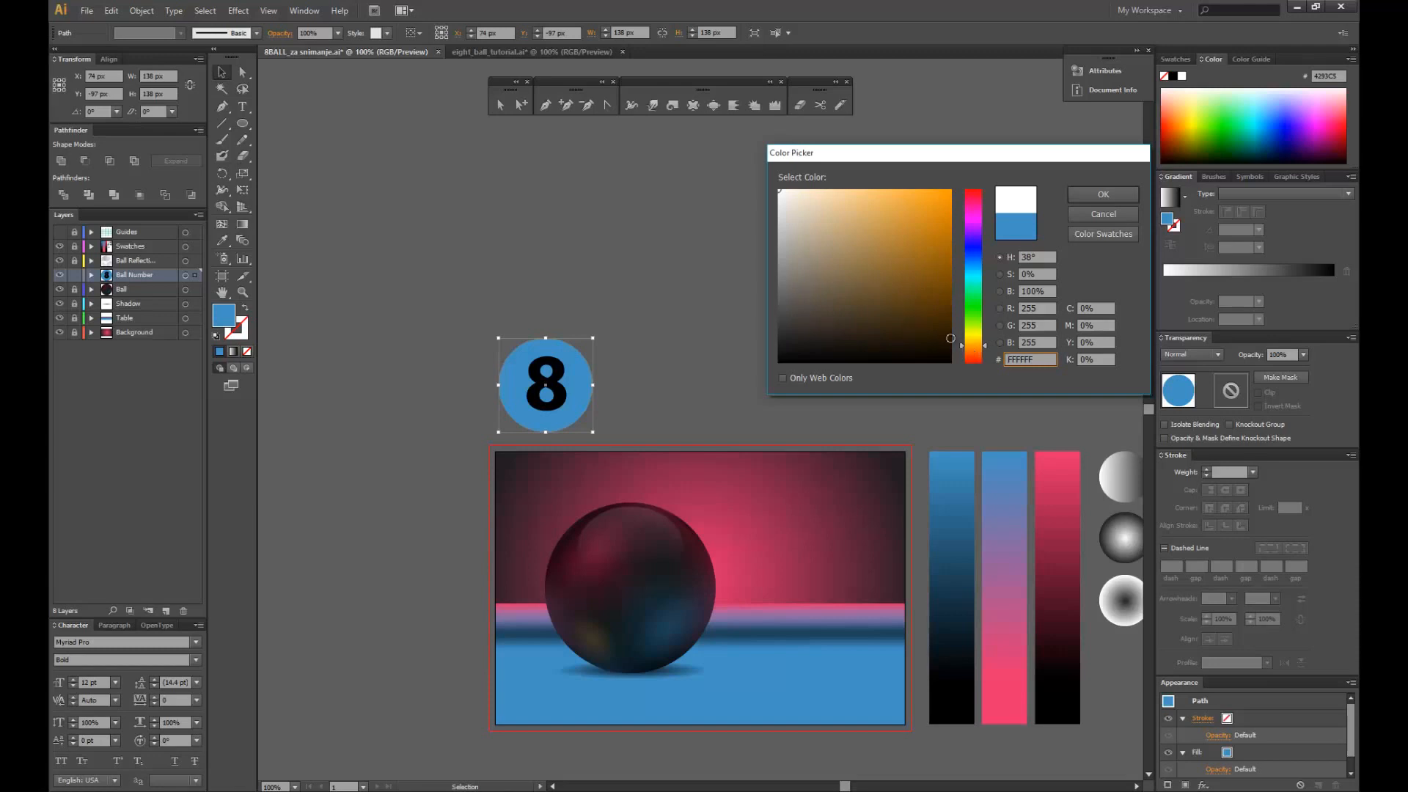
pyautogui.click(785, 197)
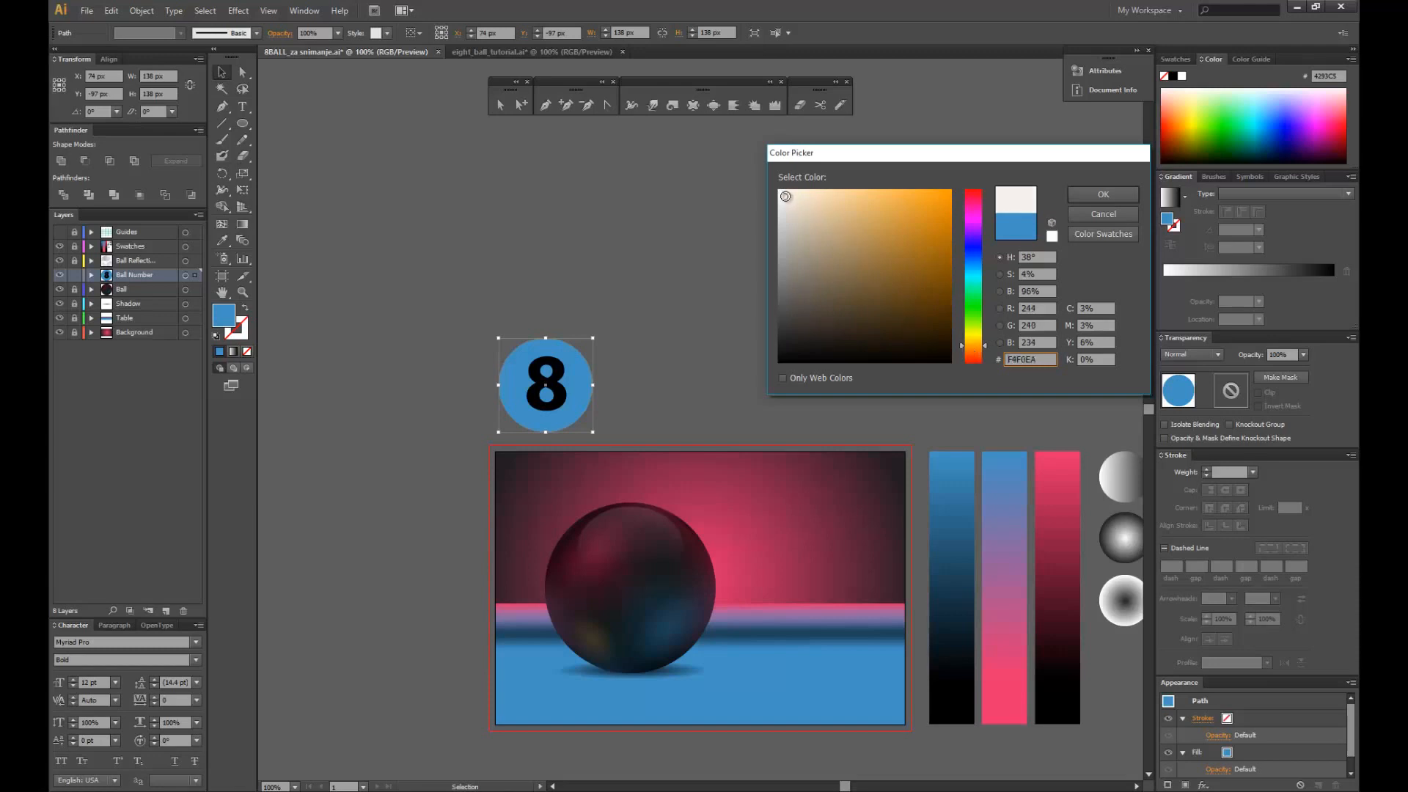
pyautogui.click(785, 194)
pyautogui.moveTo(989, 347); pyautogui.dragTo(989, 349)
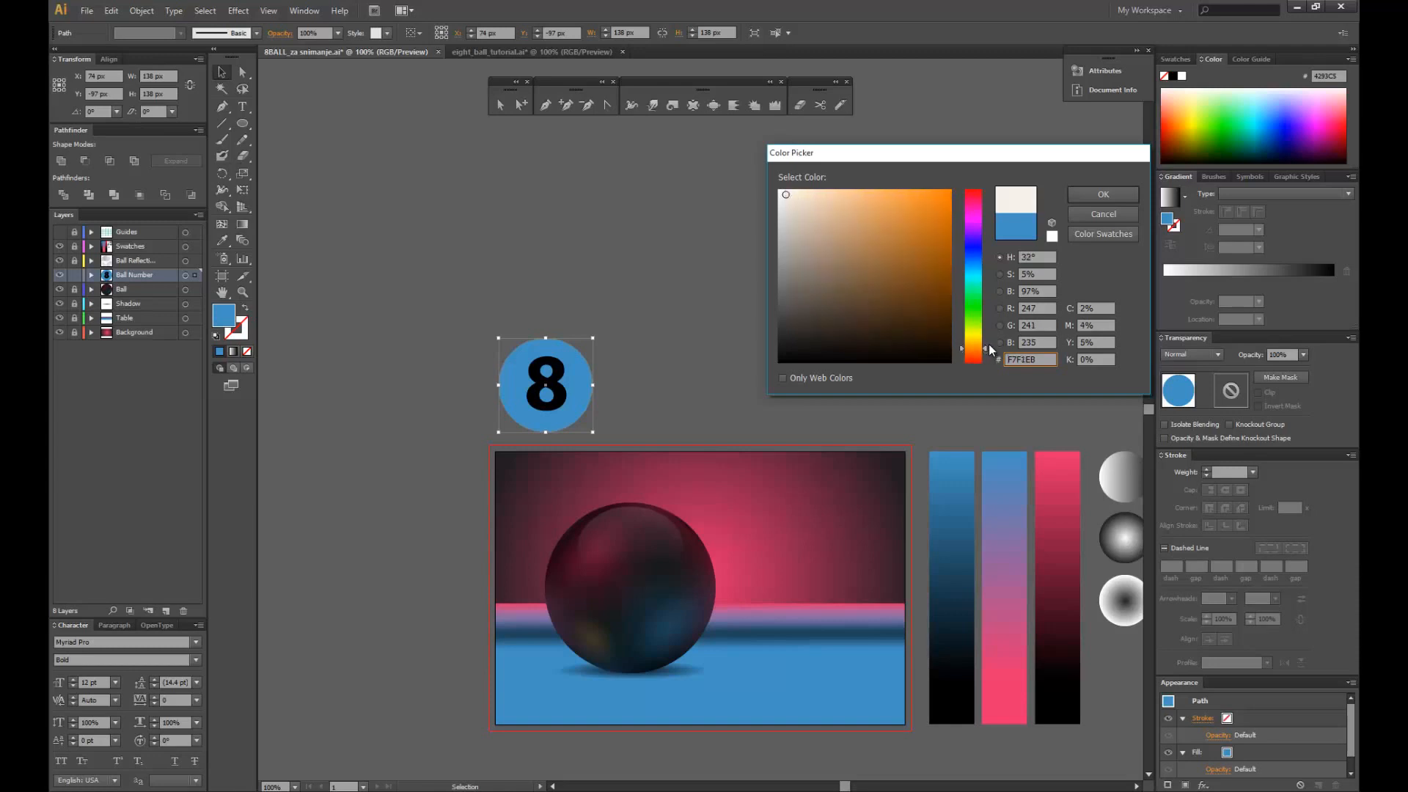
pyautogui.click(991, 347)
pyautogui.click(1102, 195)
pyautogui.click(607, 282)
# - Align the 8 and the off-white circle to each other's horizontal and vertical centers
pyautogui.moveTo(644, 362); pyautogui.dragTo(501, 275)
pyautogui.click(530, 267)
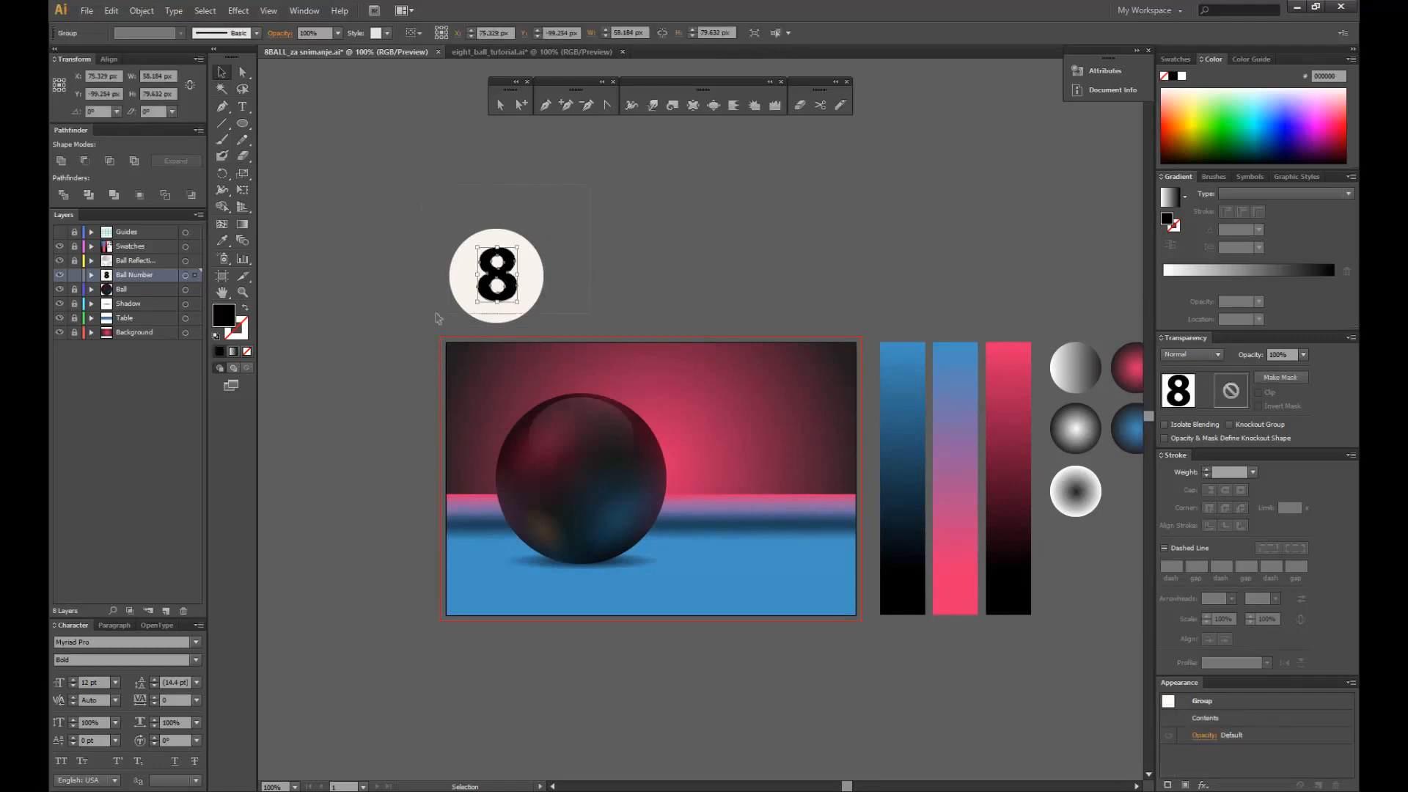
pyautogui.click(456, 32)
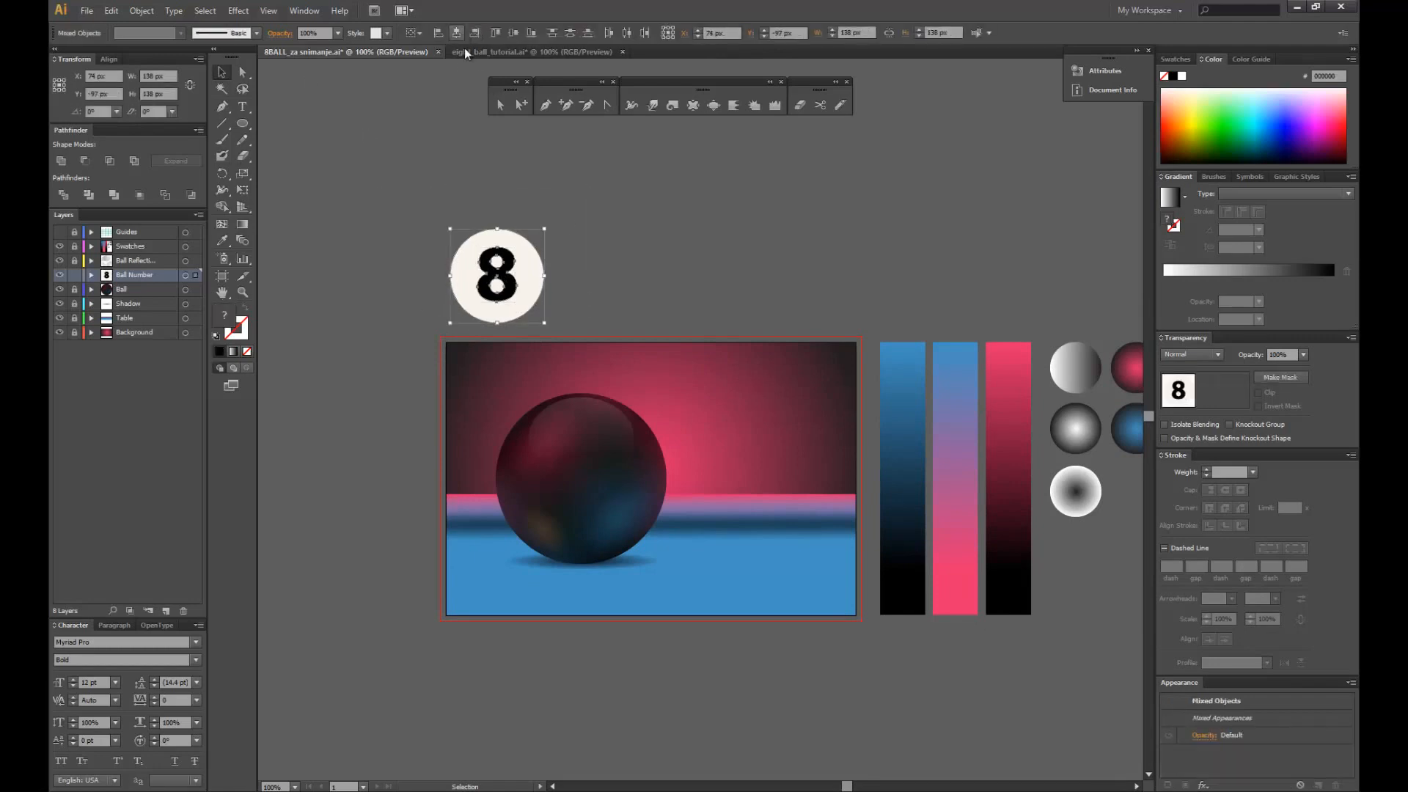
pyautogui.click(514, 32)
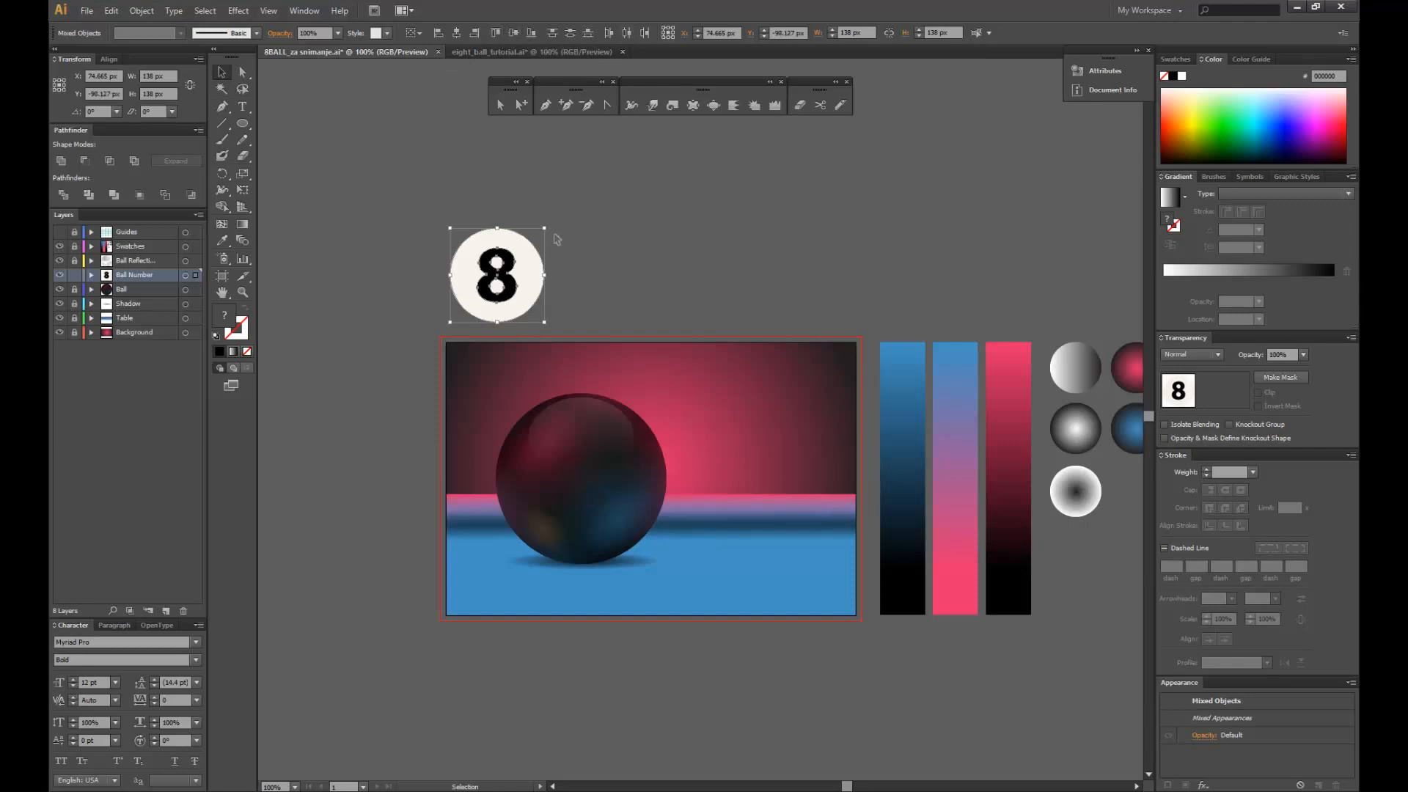
pyautogui.click(559, 228)
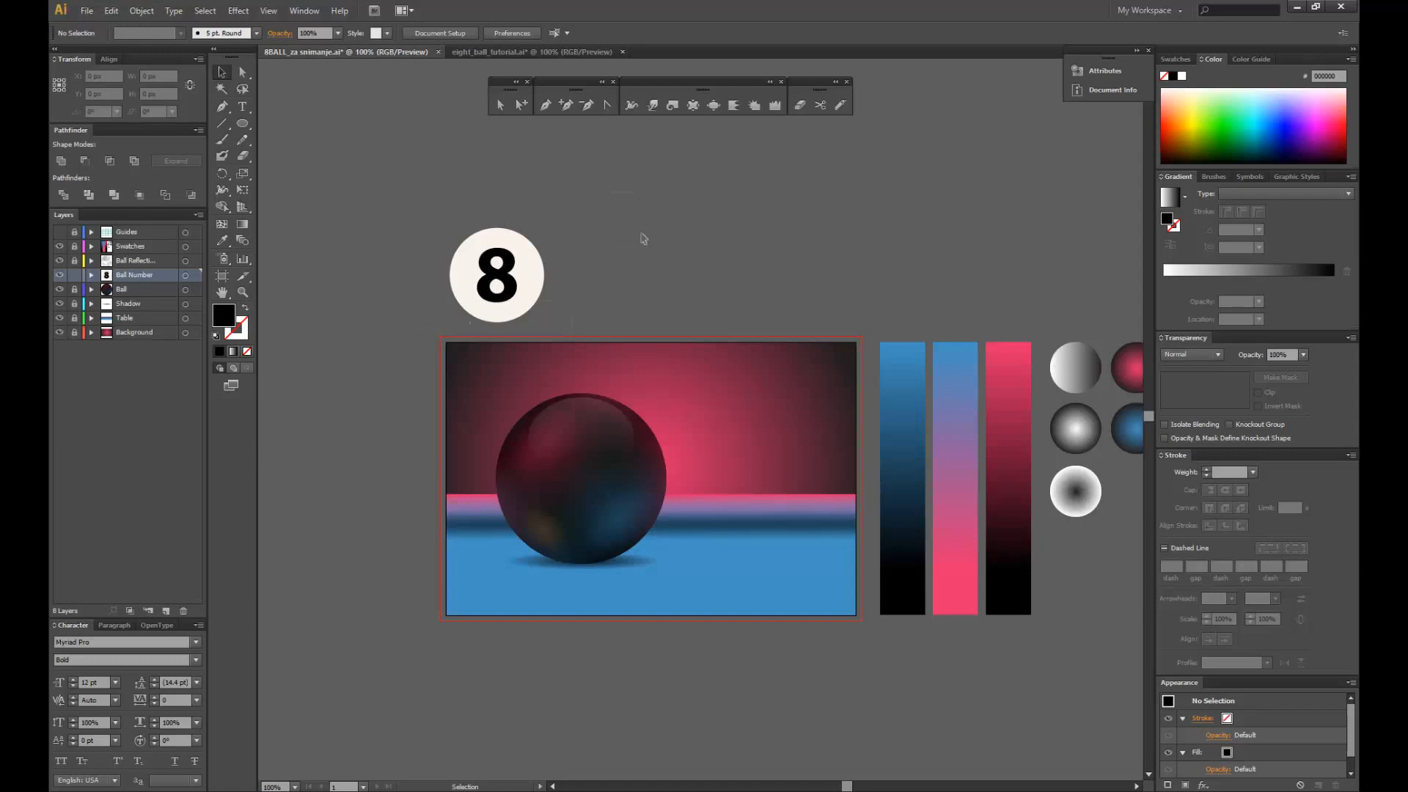
# - Create a new symbol from the off-white circle and the 8, named Ball Number Symbol
pyautogui.click(411, 334)
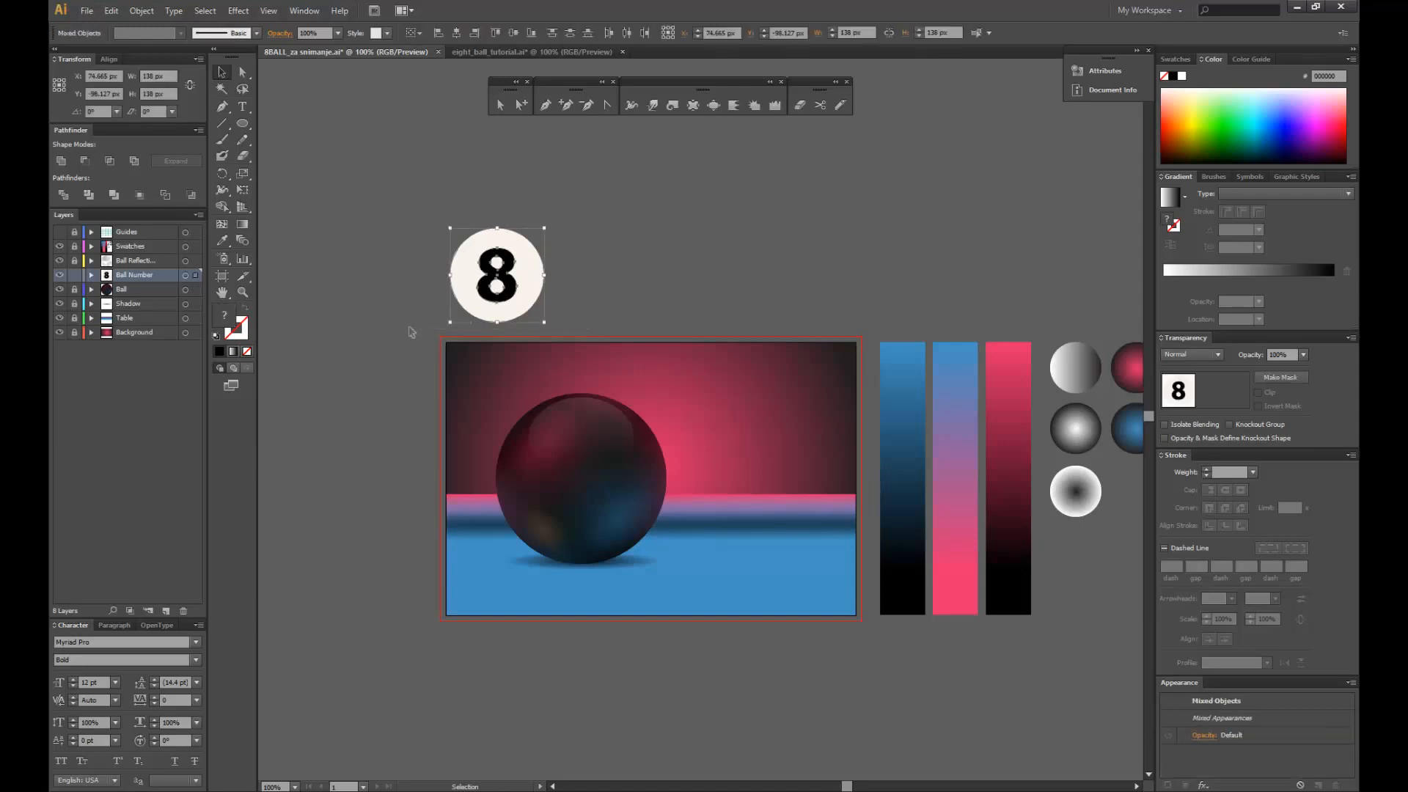
pyautogui.click(1249, 176)
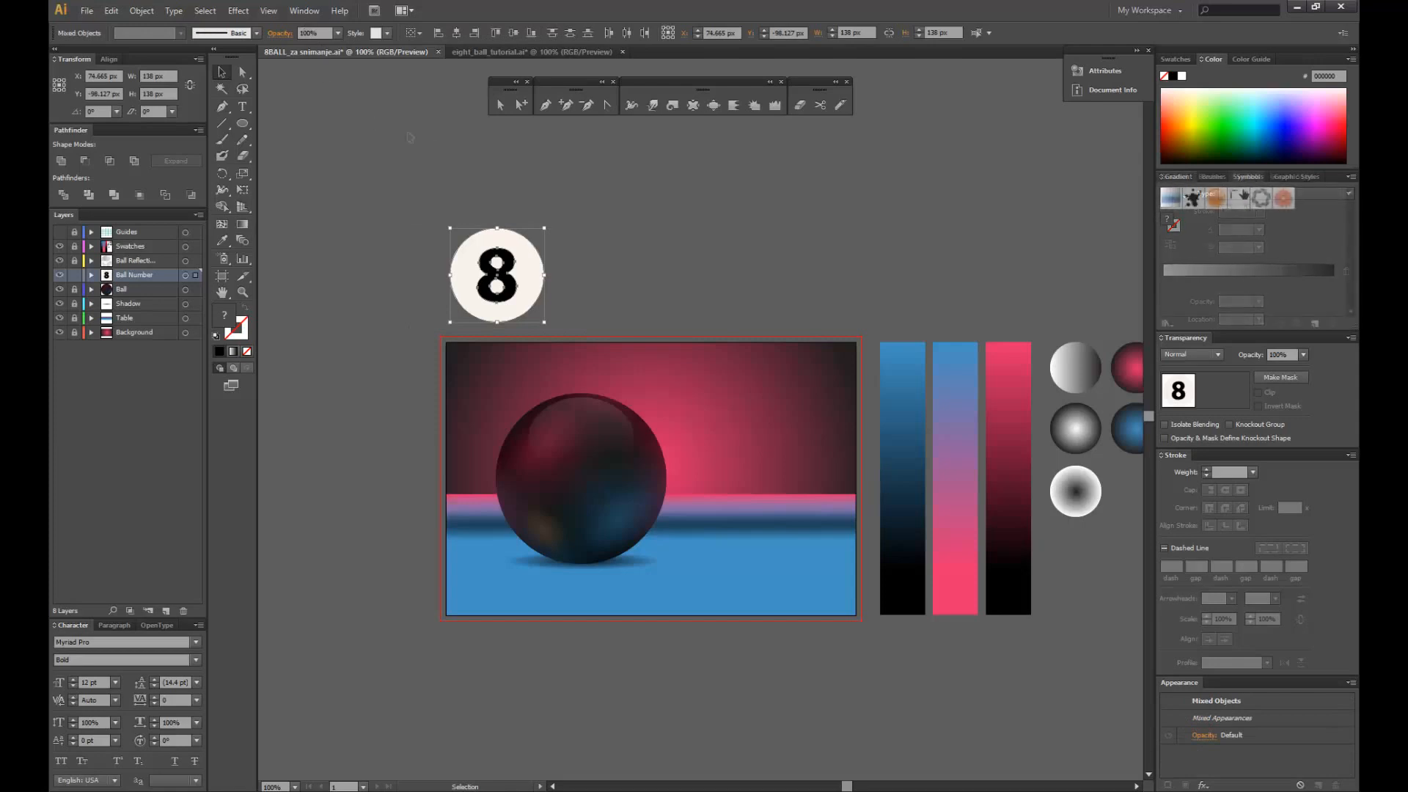
pyautogui.click(1349, 178)
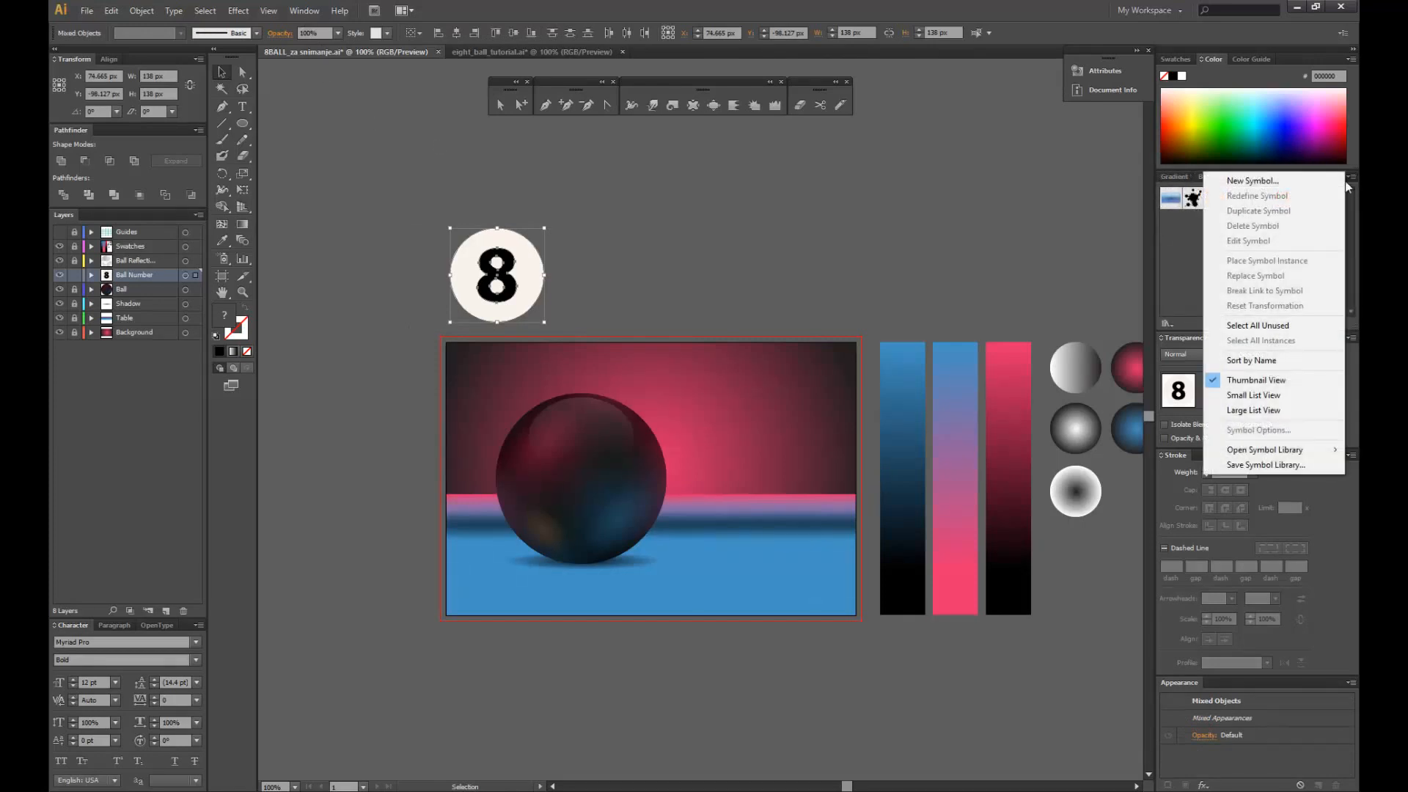
pyautogui.click(1253, 180)
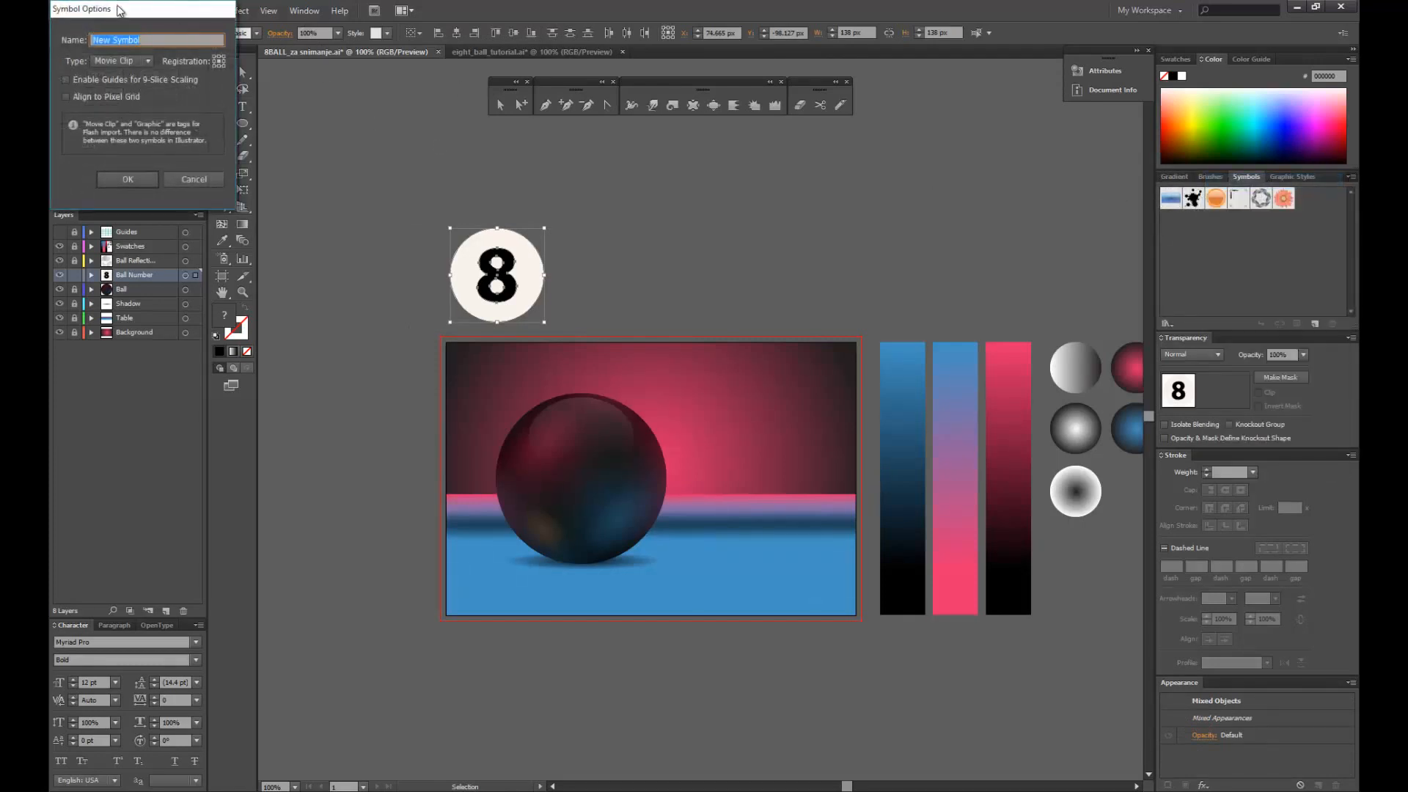
pyautogui.moveTo(121, 13); pyautogui.dragTo(768, 148)
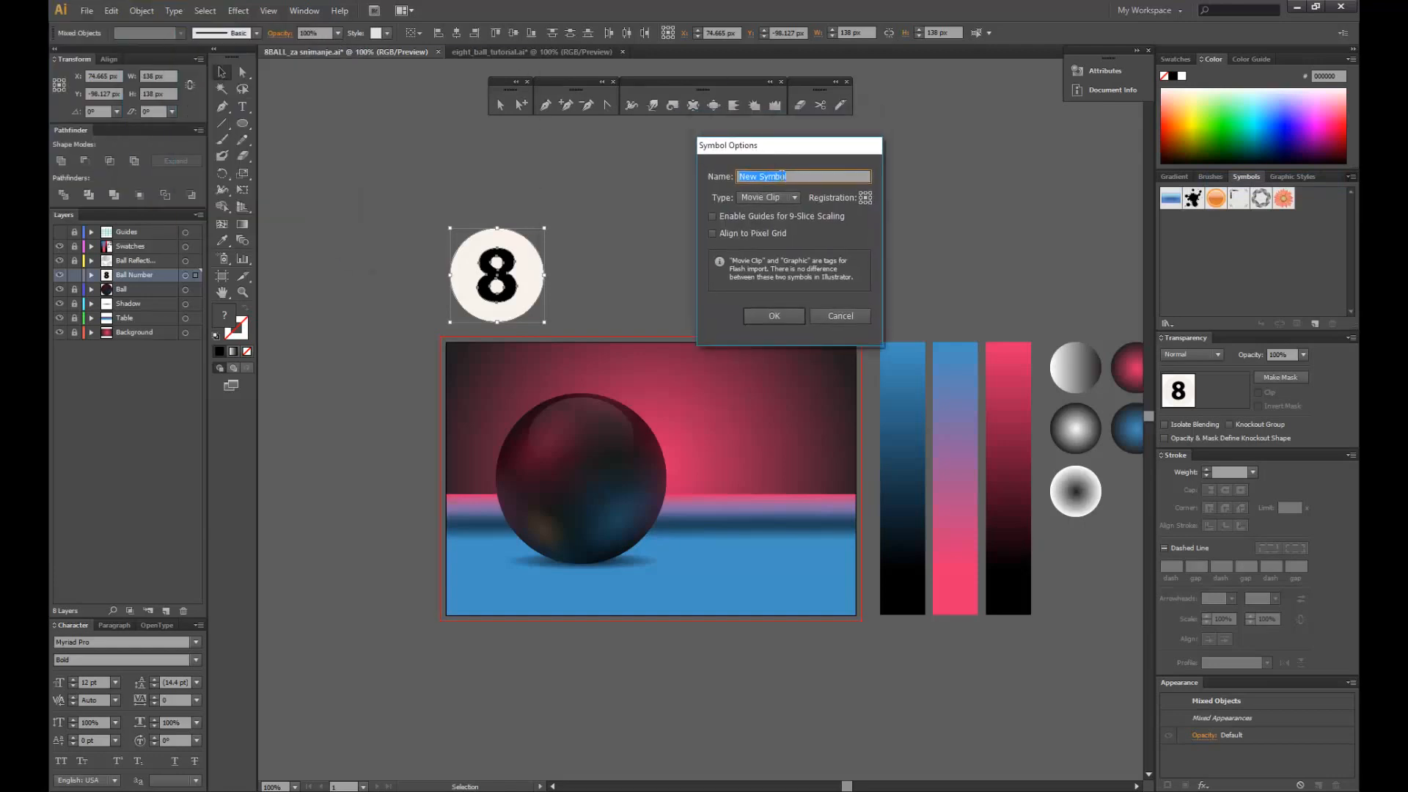
pyautogui.write('8')
pyautogui.click(798, 316)
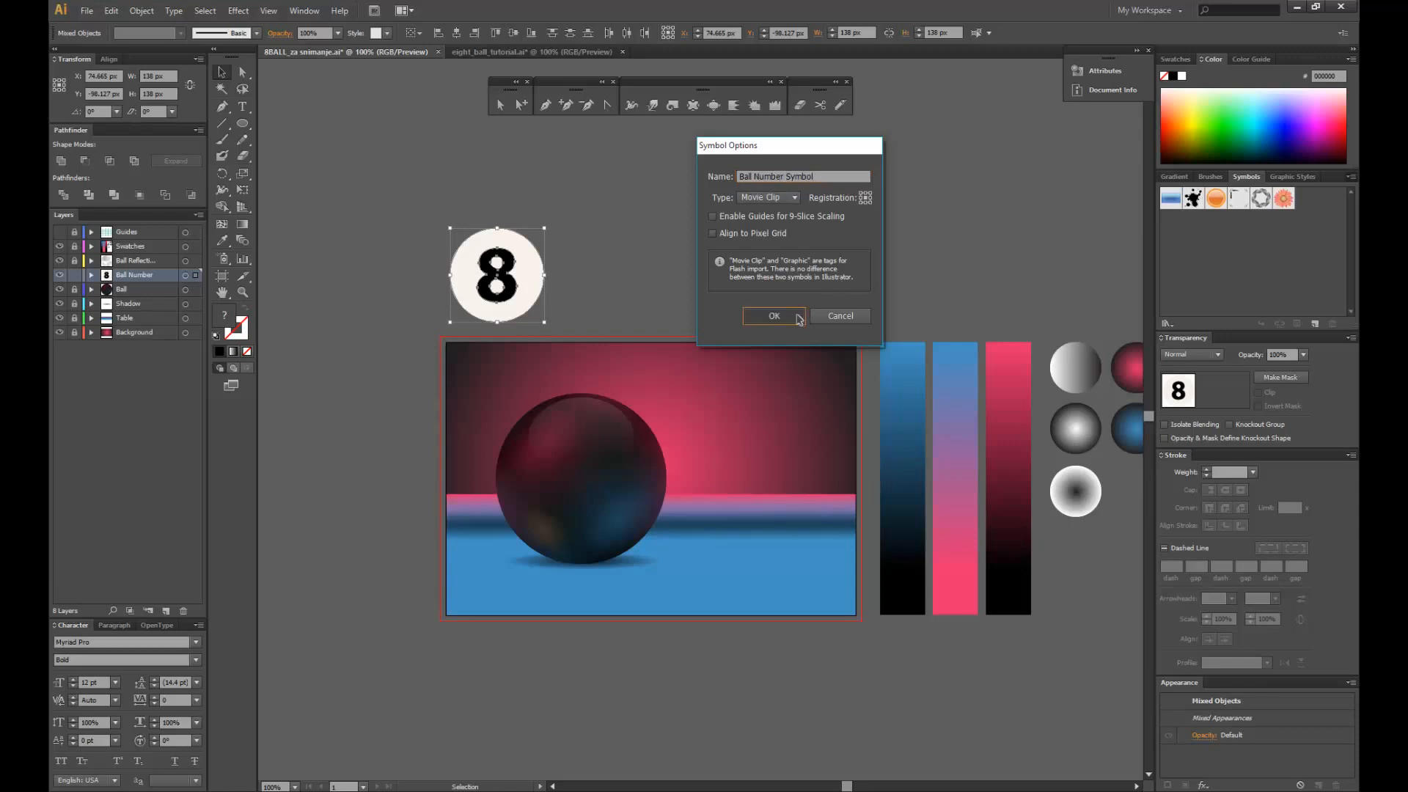
pyautogui.click(569, 243)
# - Delete the Ball Number Symbol instance from the canvas, keeping the symbol in the library
pyautogui.moveTo(496, 273); pyautogui.dragTo(743, 237)
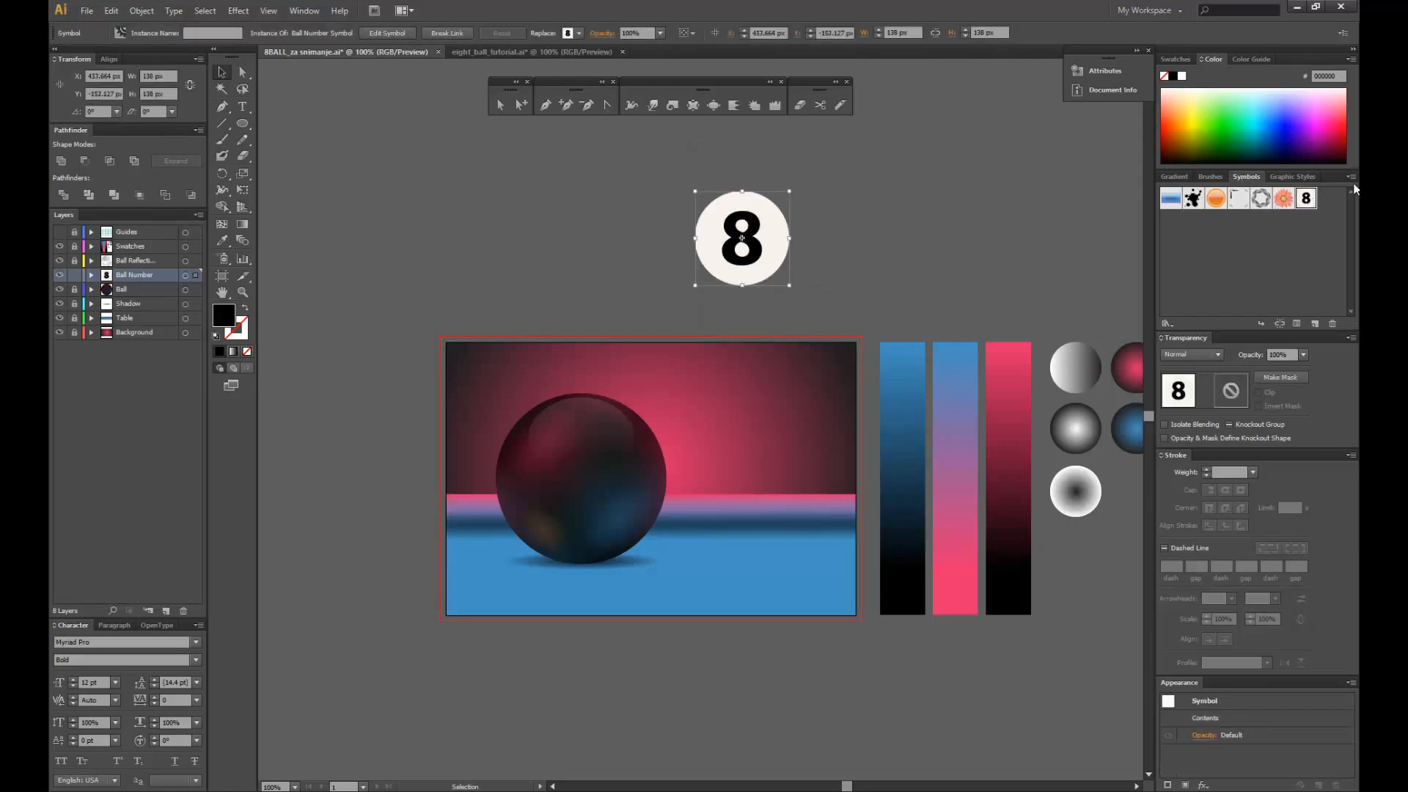
pyautogui.click(818, 239)
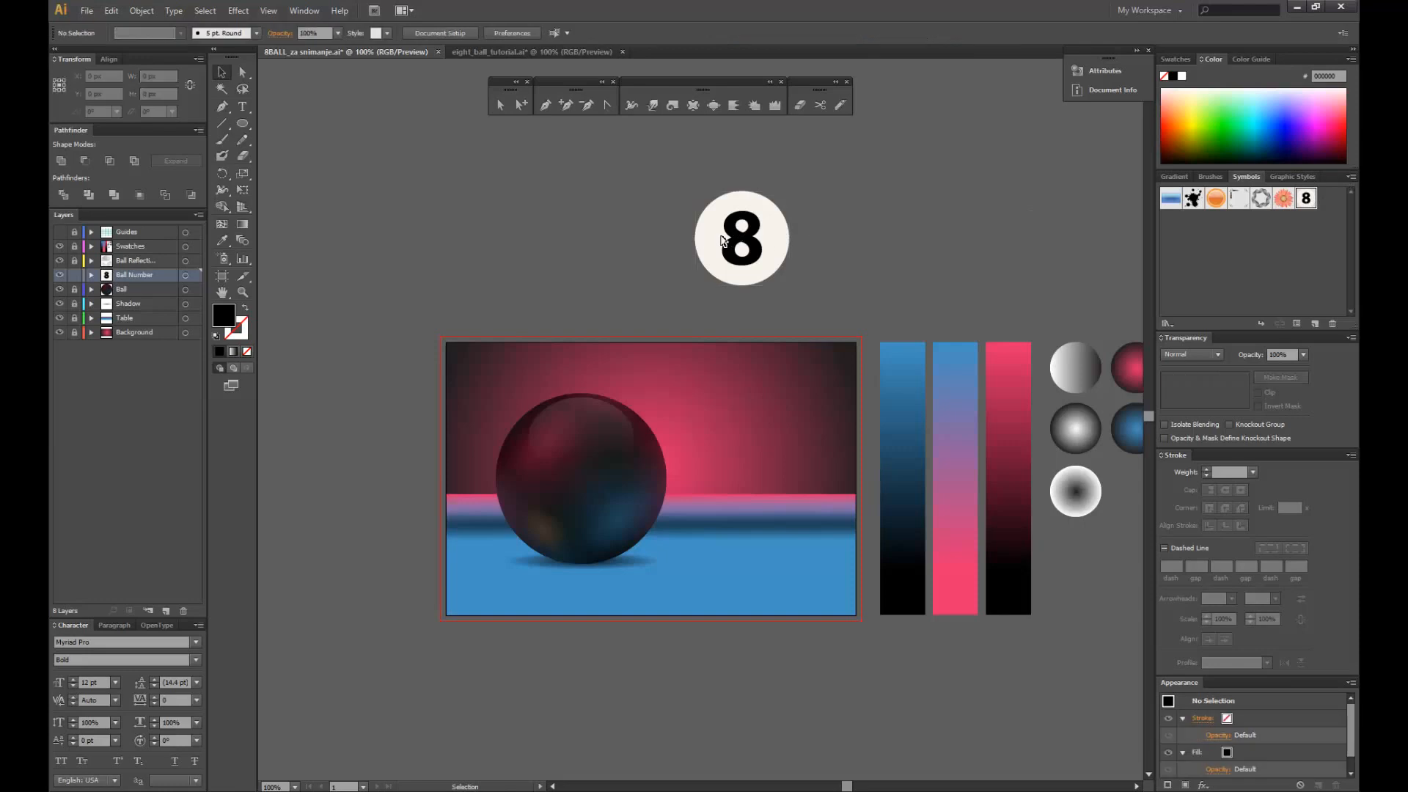
pyautogui.click(723, 240)
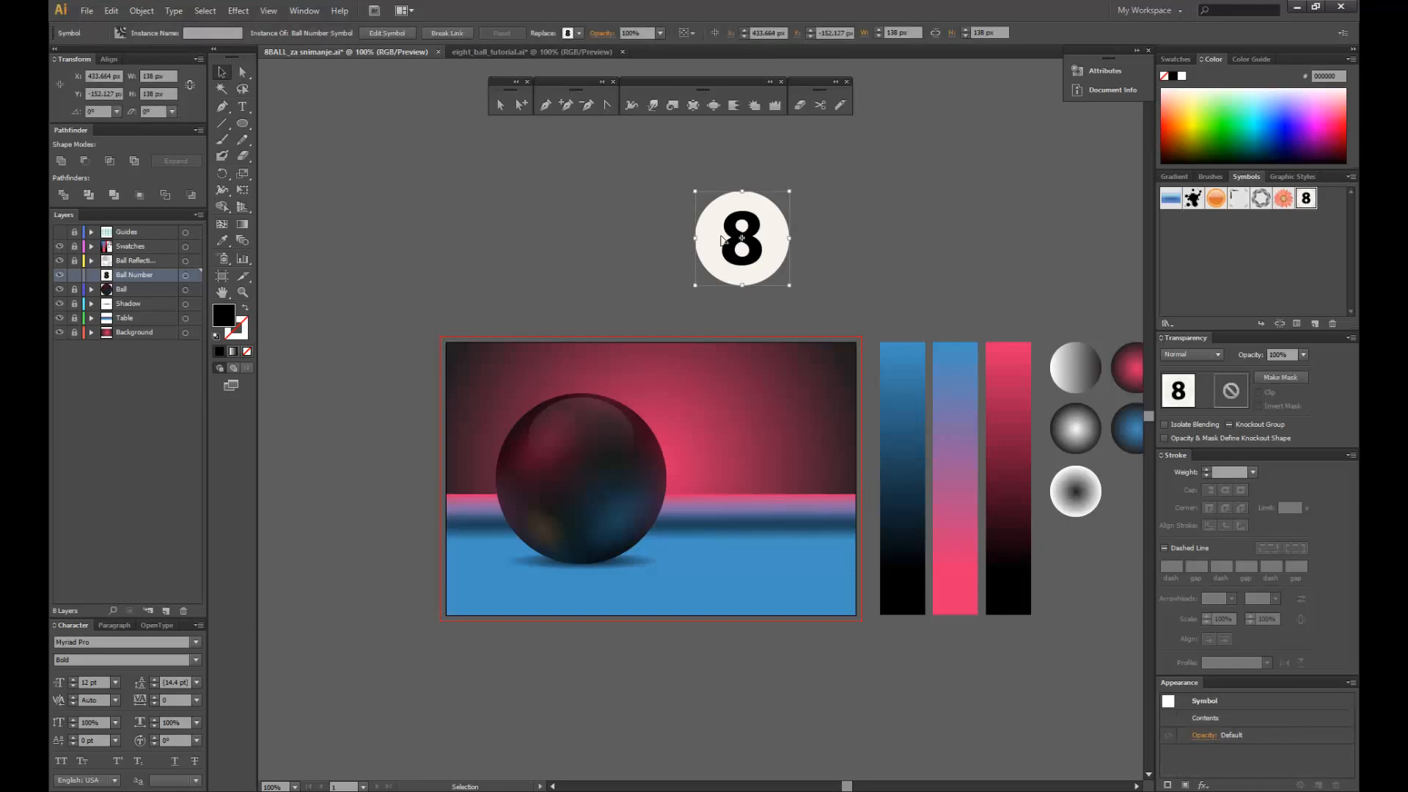
pyautogui.press('Delete')
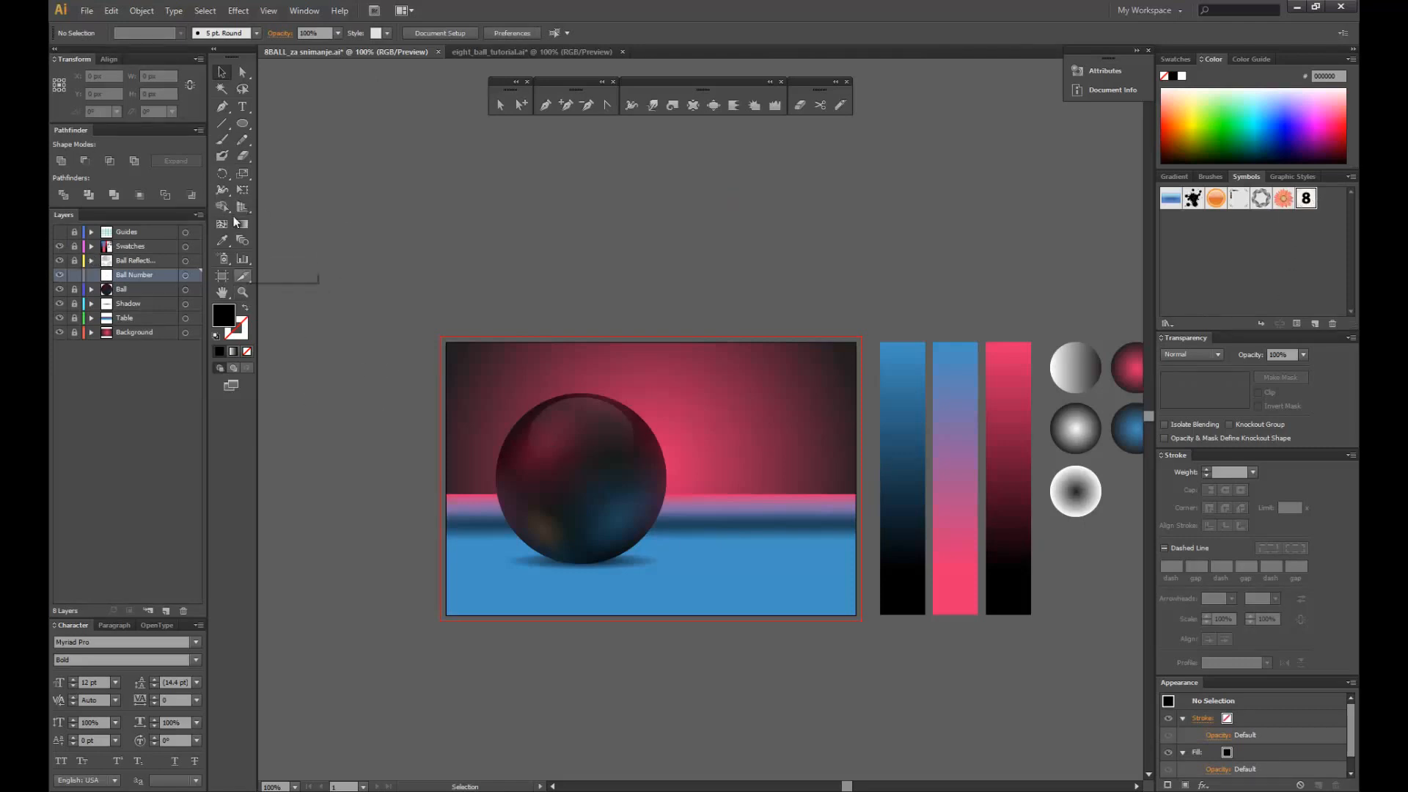
# - Create a 250 × 250 px black circle on the Ball Number layer and move it directly beside the ball
pyautogui.click(242, 123)
pyautogui.click(542, 473)
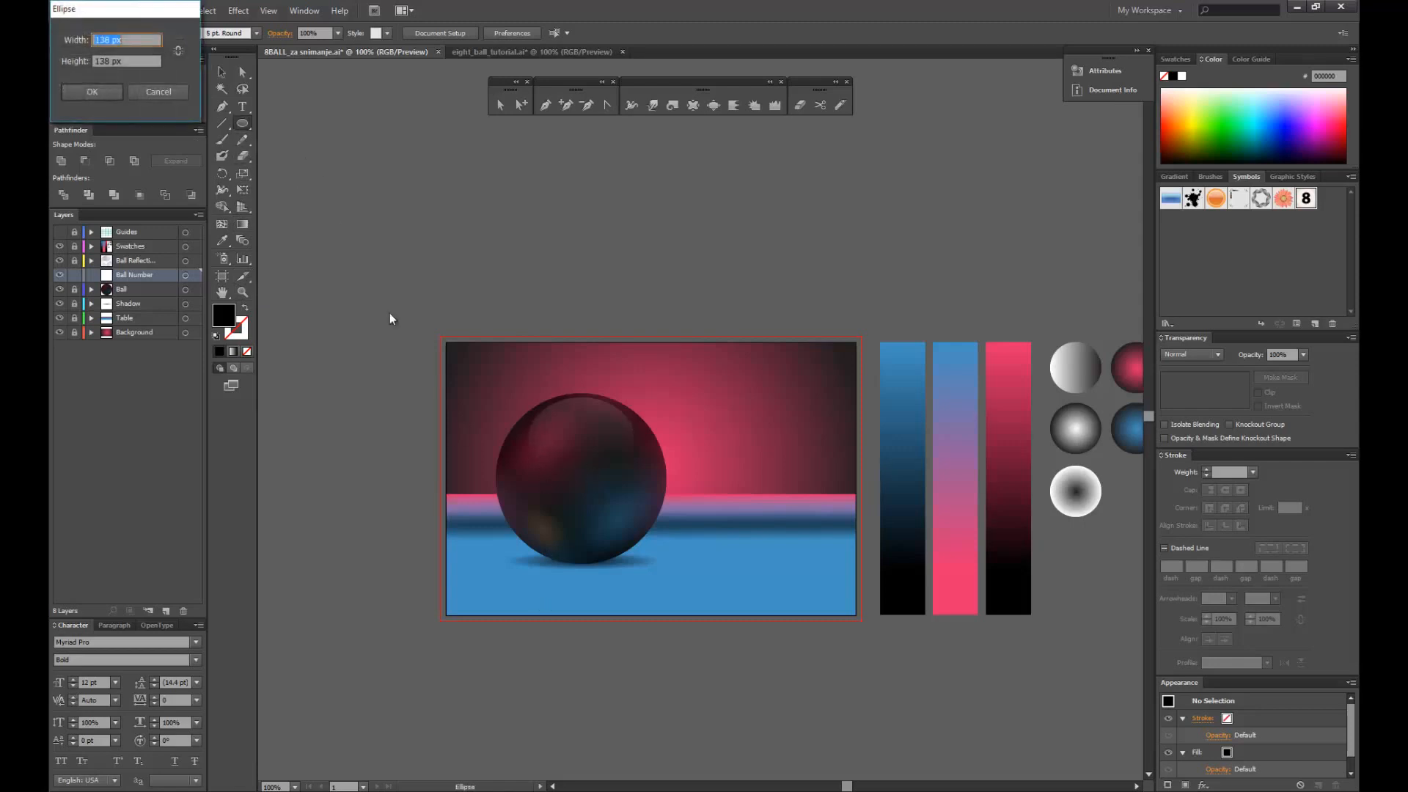
pyautogui.moveTo(144, 9); pyautogui.dragTo(772, 239)
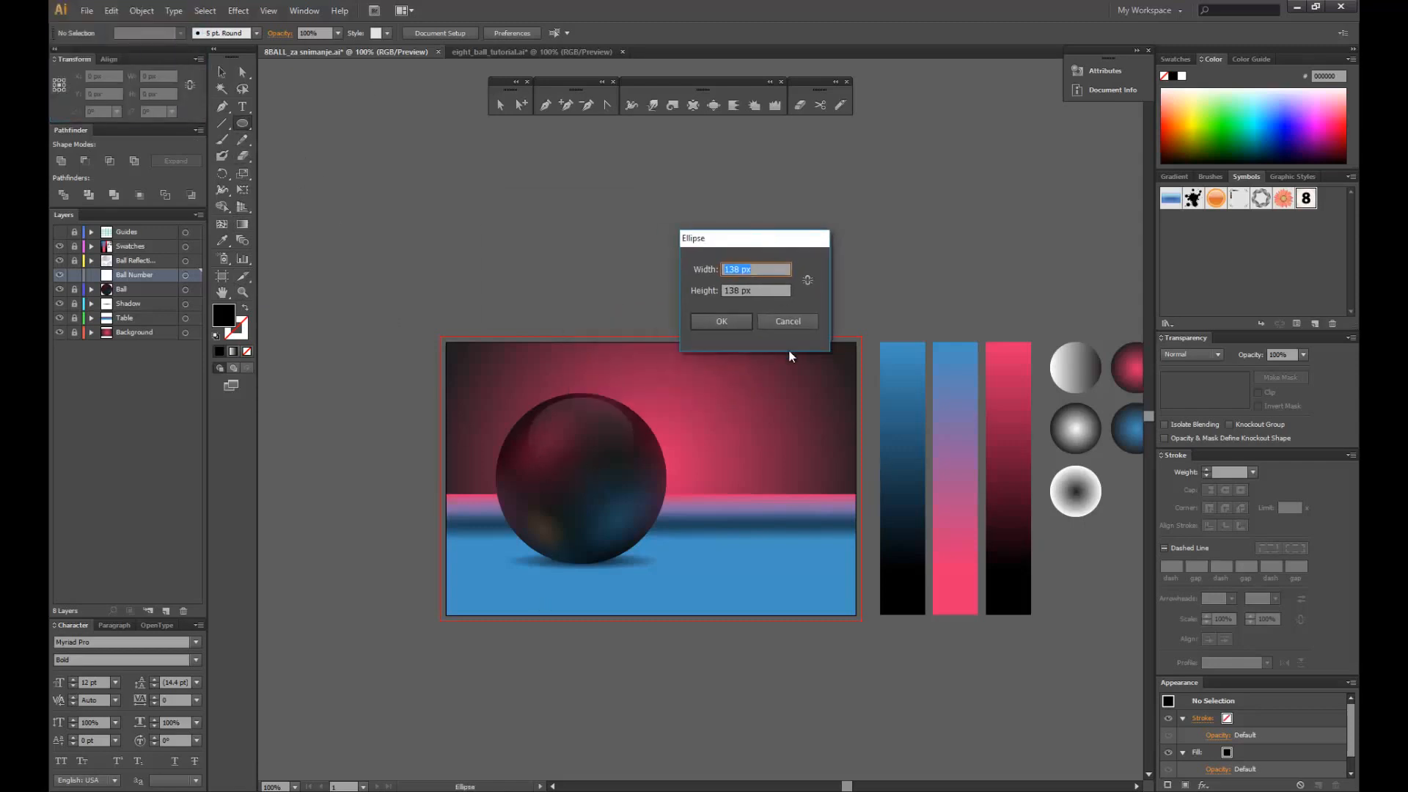
pyautogui.write('250')
pyautogui.press('Tab')
pyautogui.write('2')
pyautogui.press('Return')
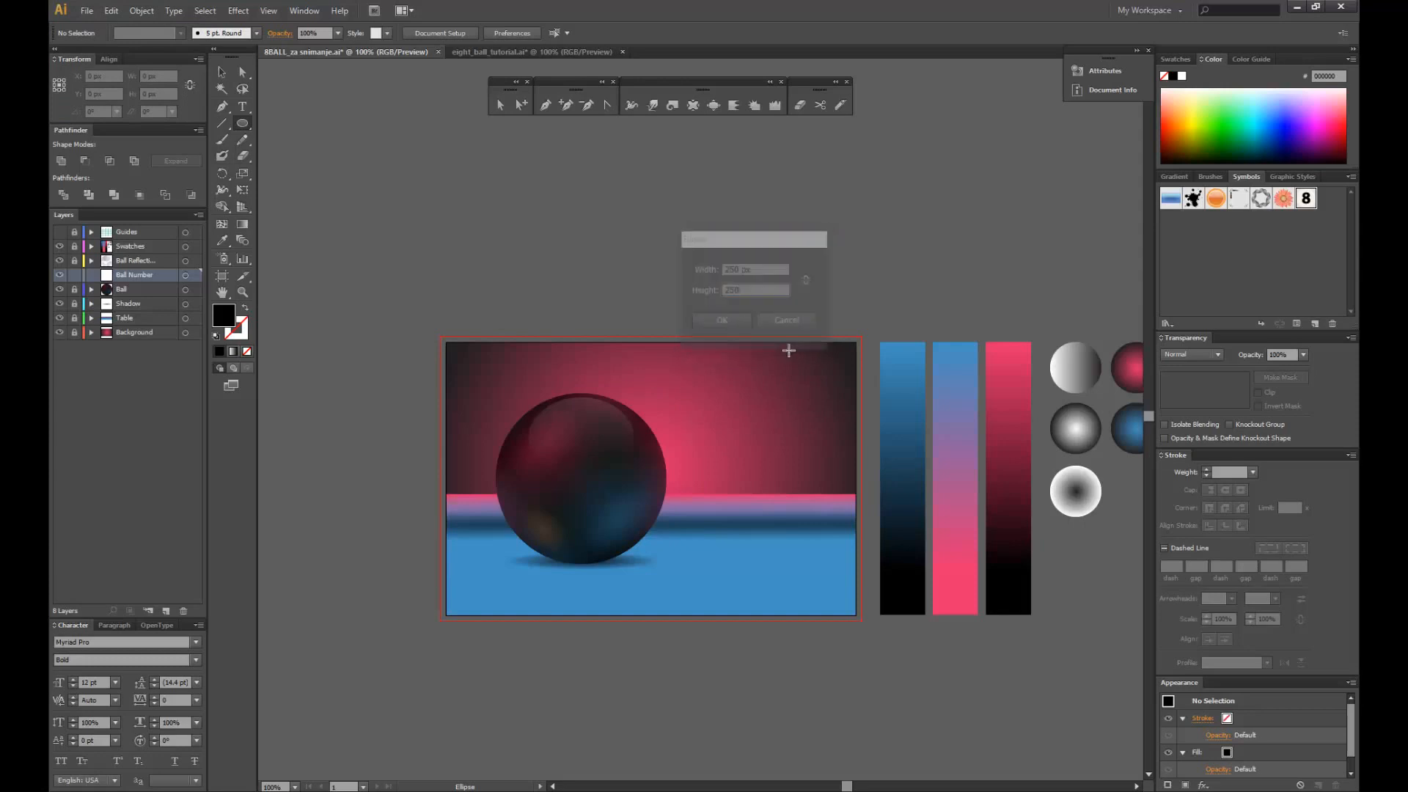
pyautogui.click(222, 72)
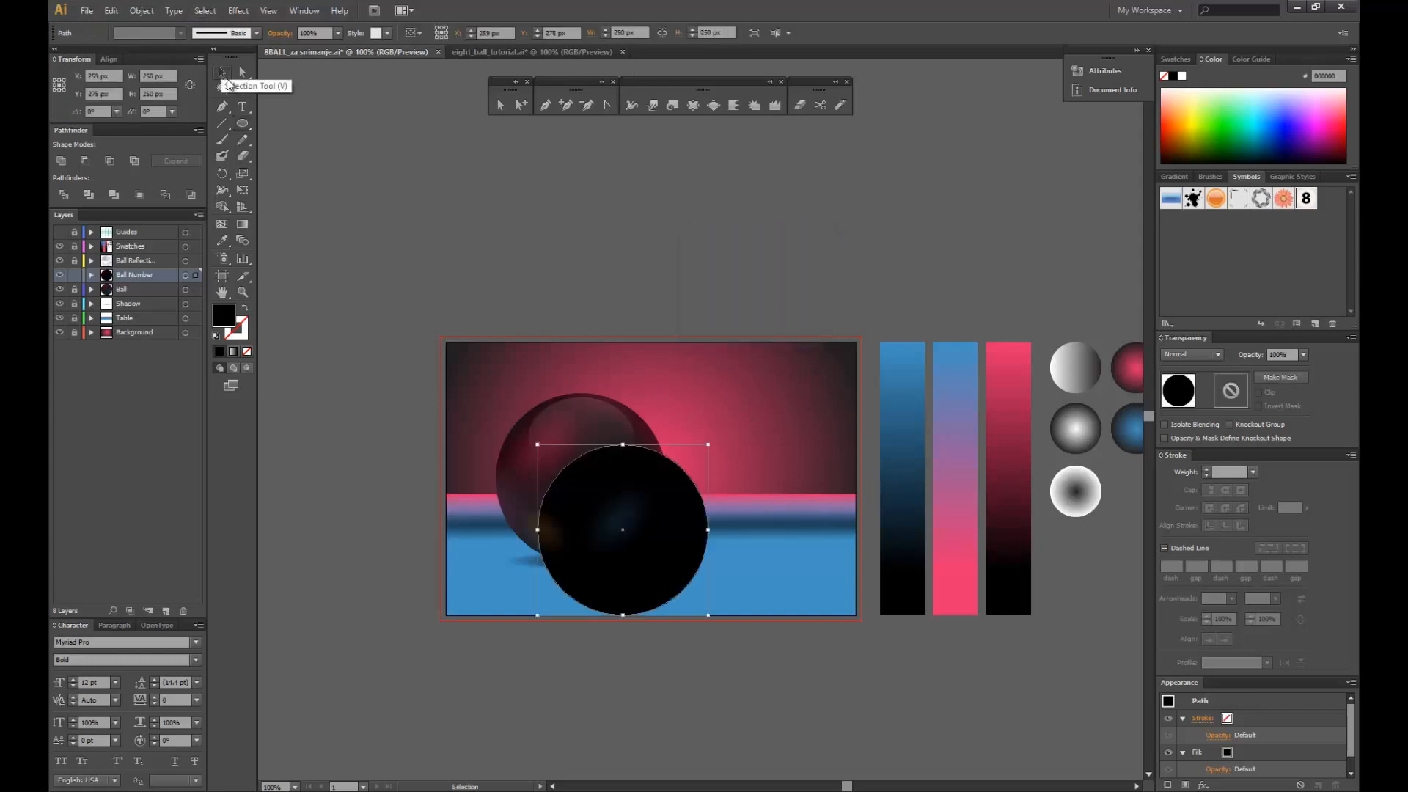
pyautogui.click(505, 178)
pyautogui.moveTo(647, 572); pyautogui.dragTo(793, 523)
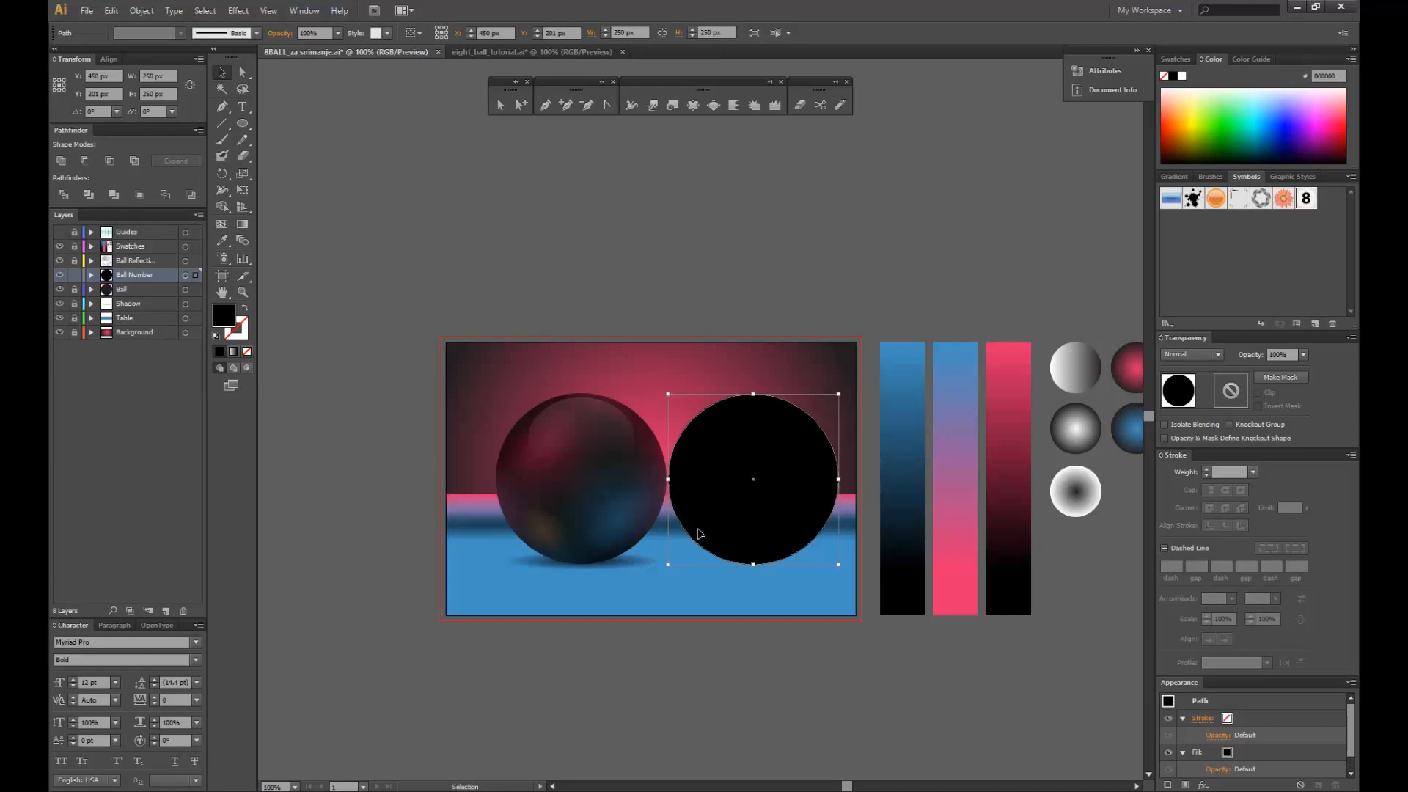
pyautogui.hotkey('ctrl', 'shift', 'a')
# - Unlock the Ball layer and align the black circle's horizontal and vertical centers to the ball as key object
pyautogui.click(74, 290)
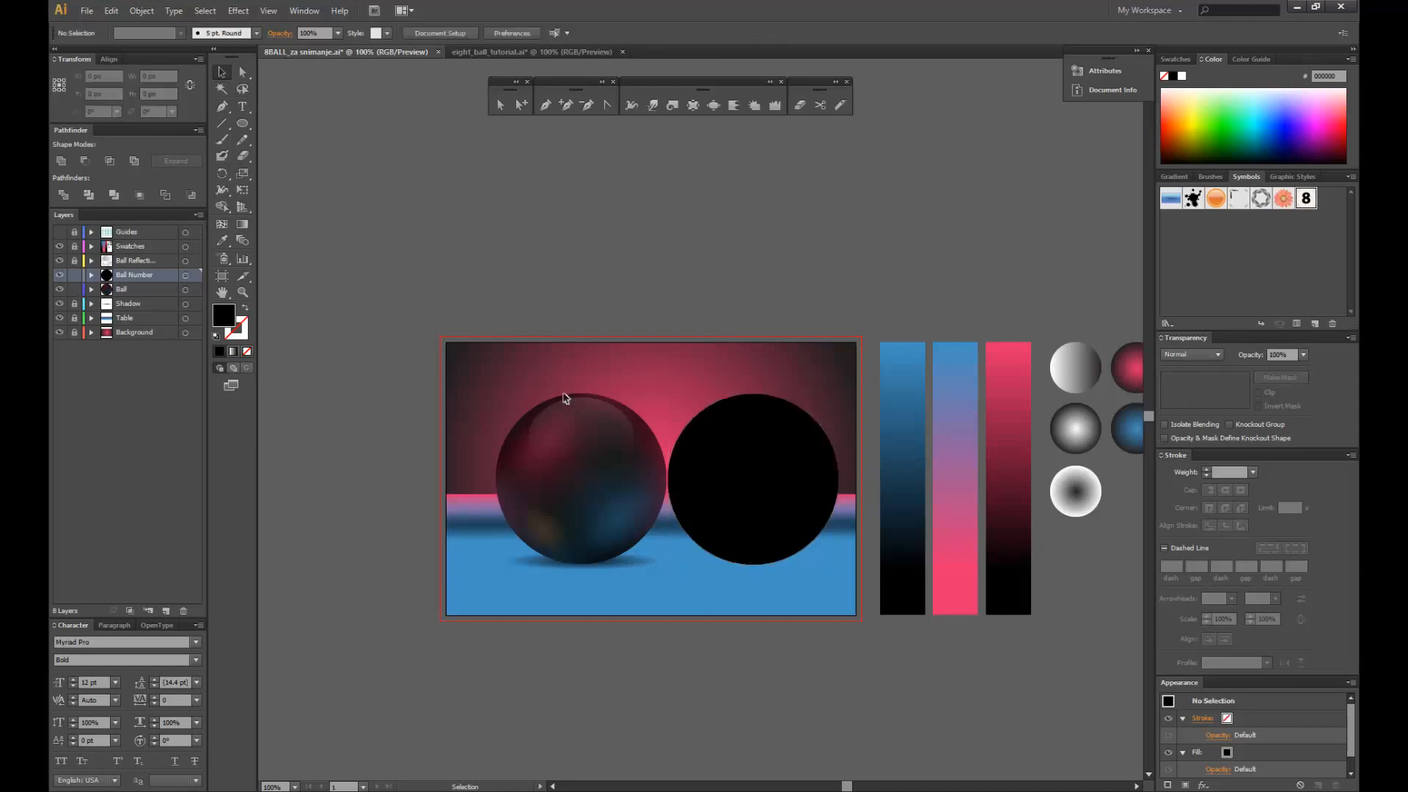
pyautogui.click(571, 505)
pyautogui.keyDown('shift'); pyautogui.click(748, 501); pyautogui.keyUp('shift')
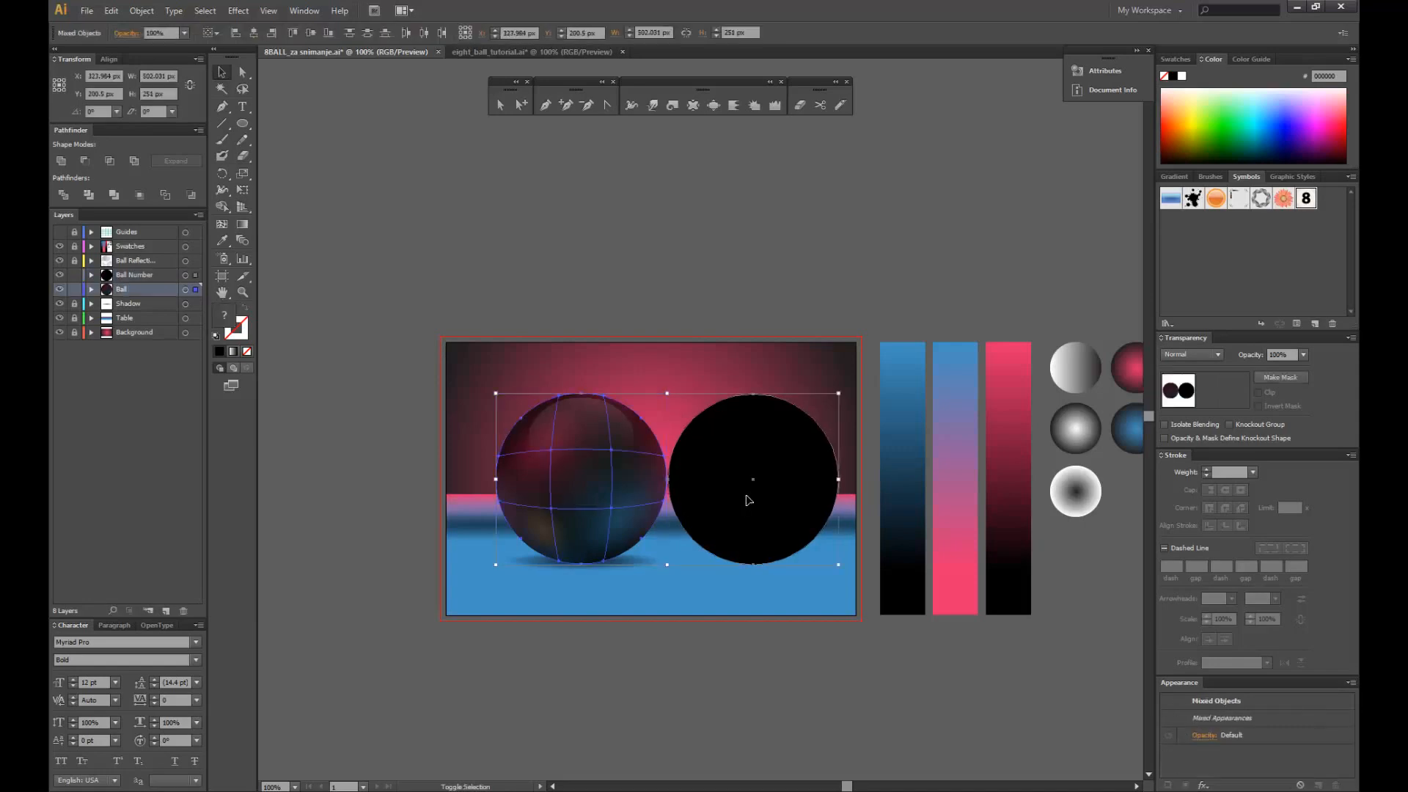
pyautogui.keyDown('alt'); pyautogui.click(587, 487); pyautogui.keyUp('alt')
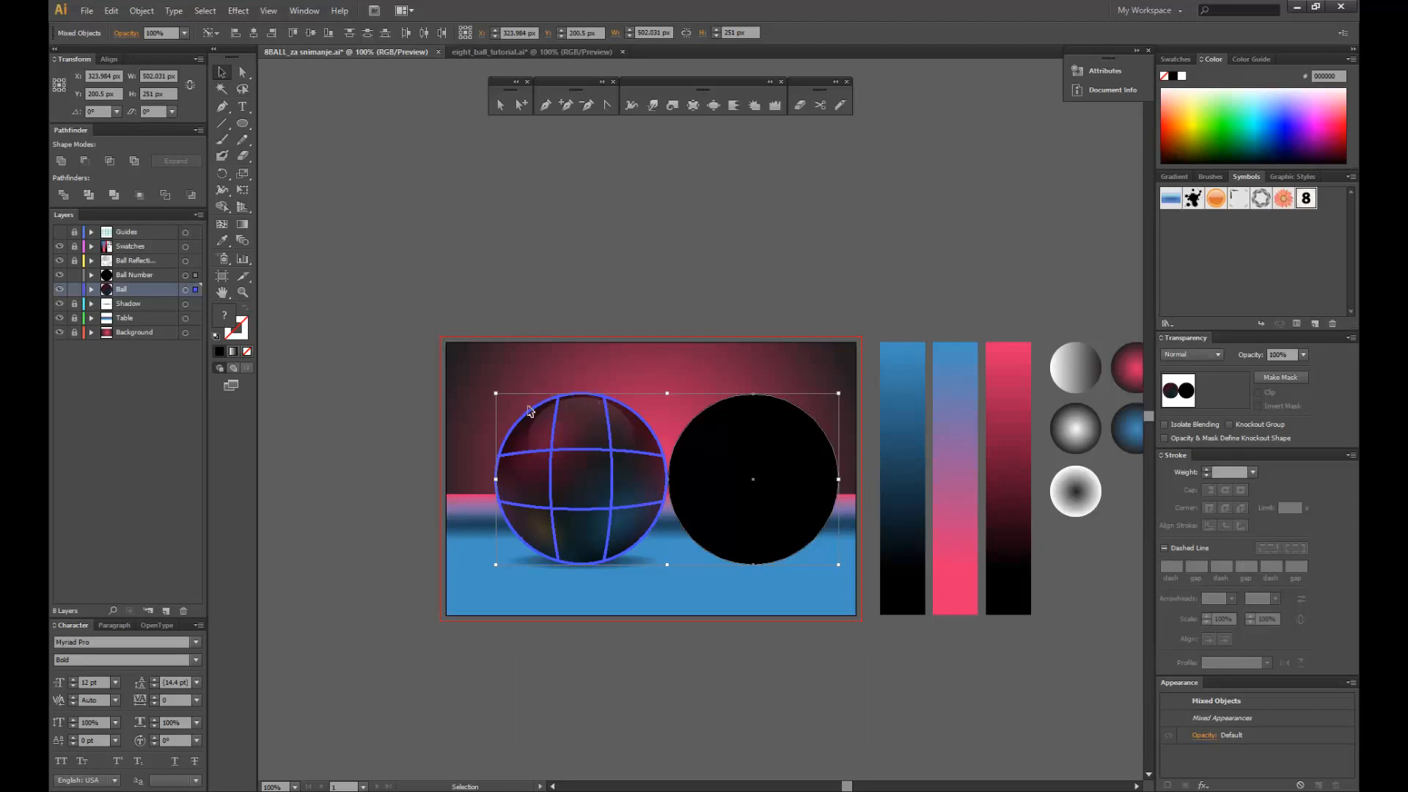
pyautogui.click(109, 58)
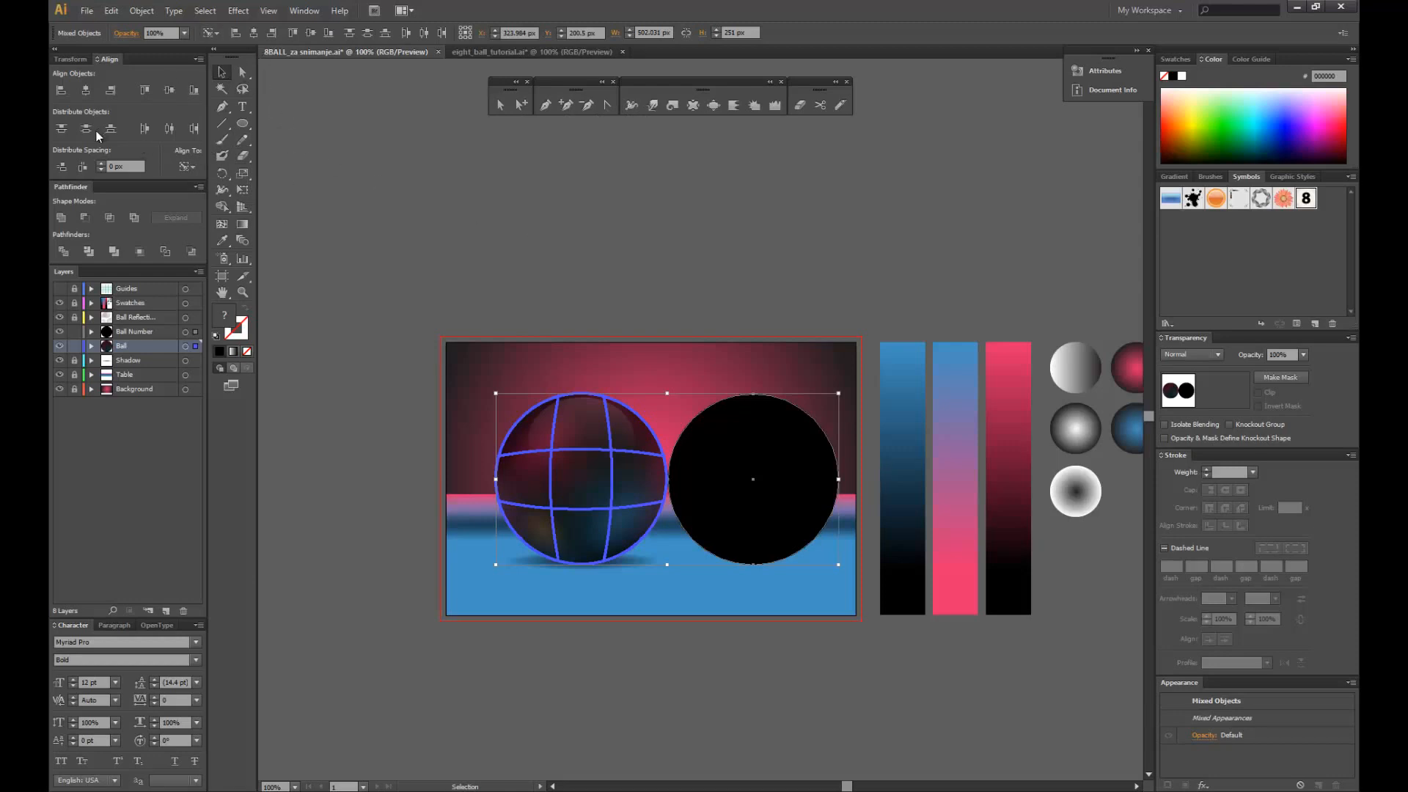
pyautogui.click(87, 90)
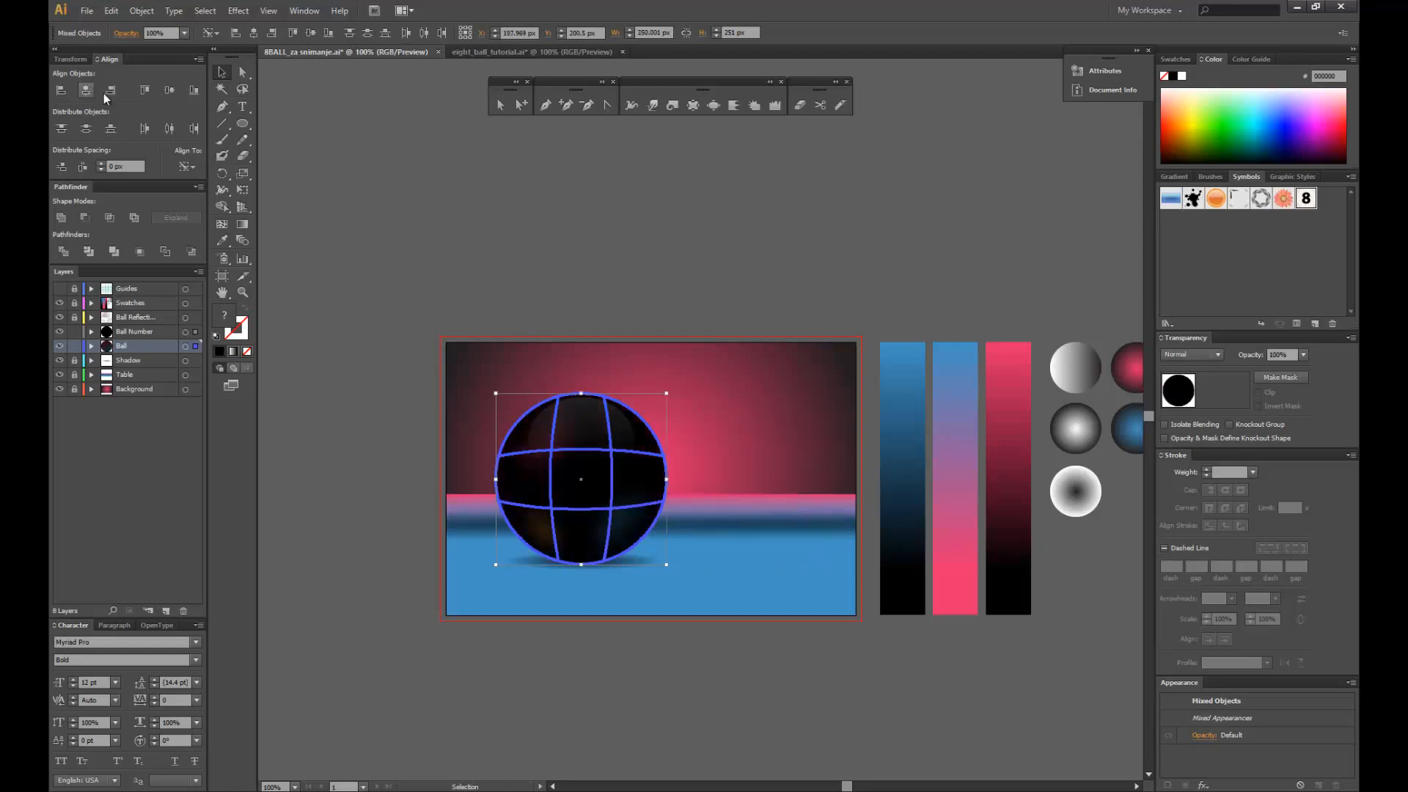
pyautogui.click(170, 94)
pyautogui.click(587, 240)
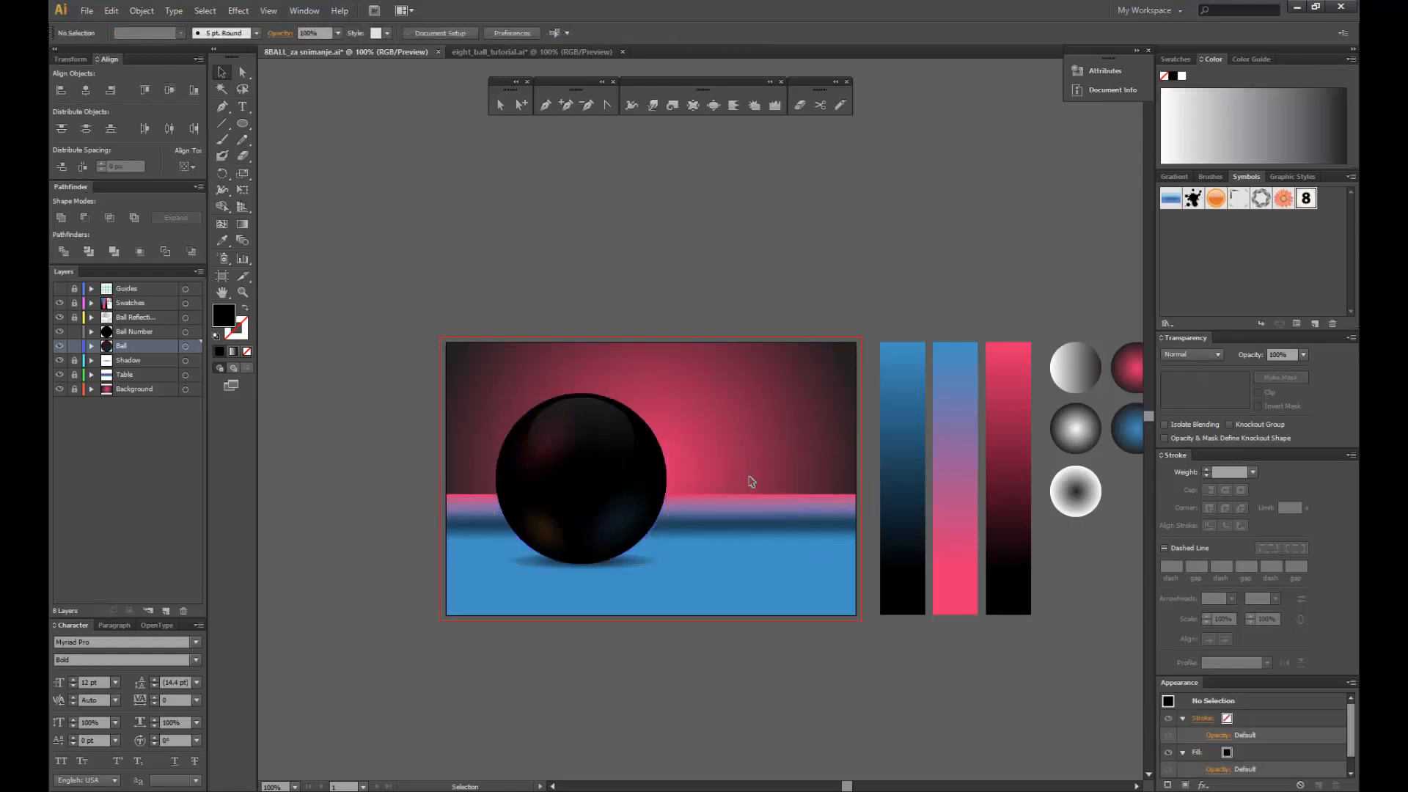
pyautogui.click(575, 478)
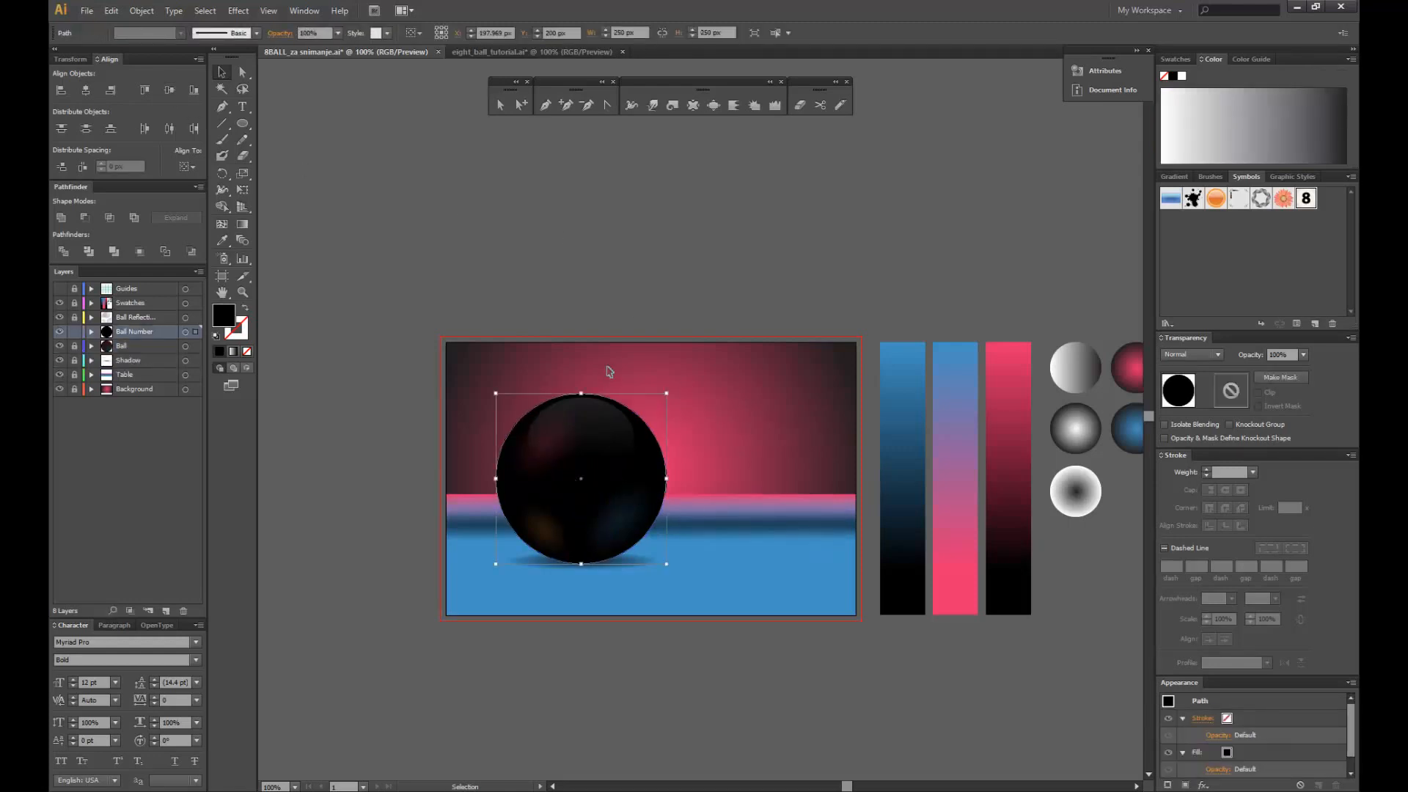
pyautogui.click(606, 362)
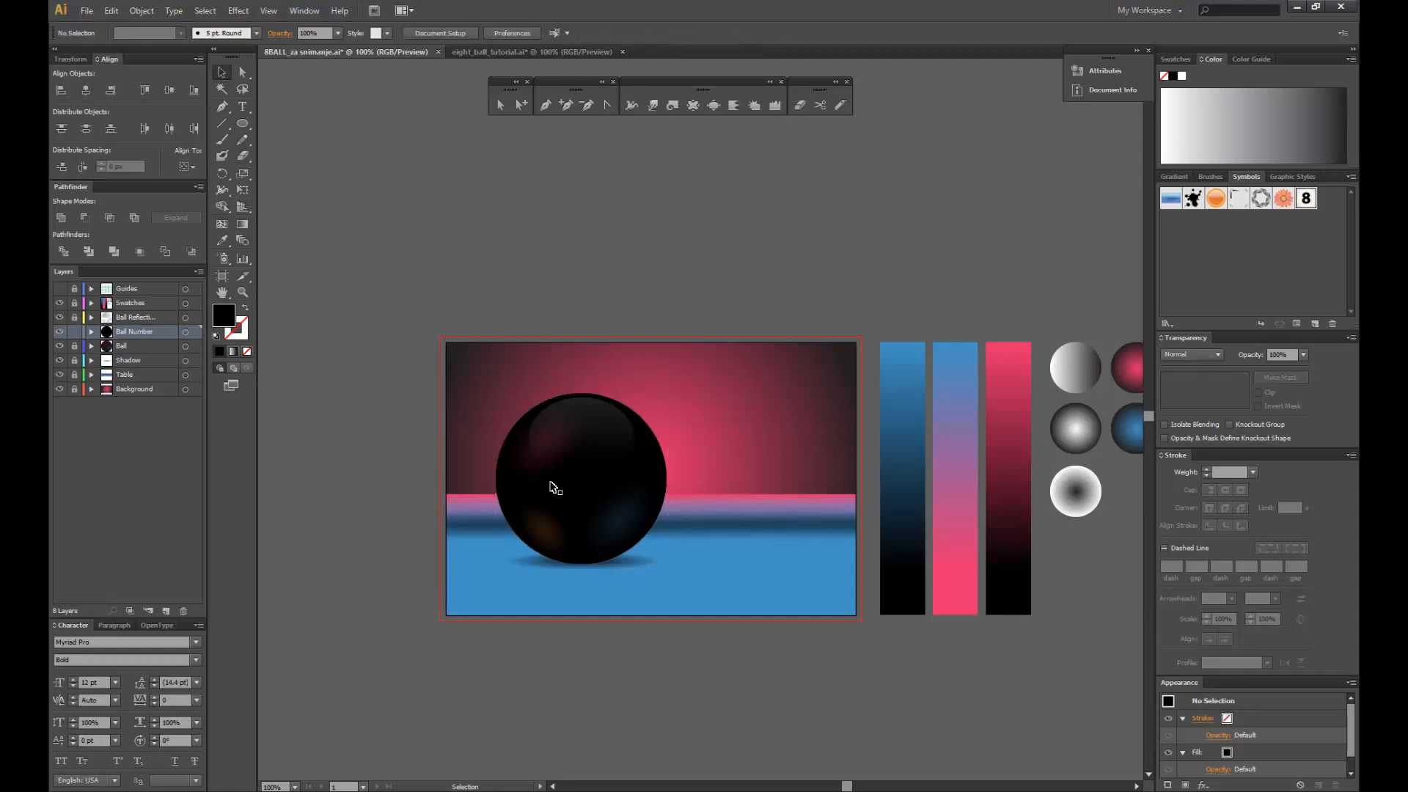
pyautogui.moveTo(525, 487); pyautogui.dragTo(885, 418)
pyautogui.hotkey('ctrl', 'z')
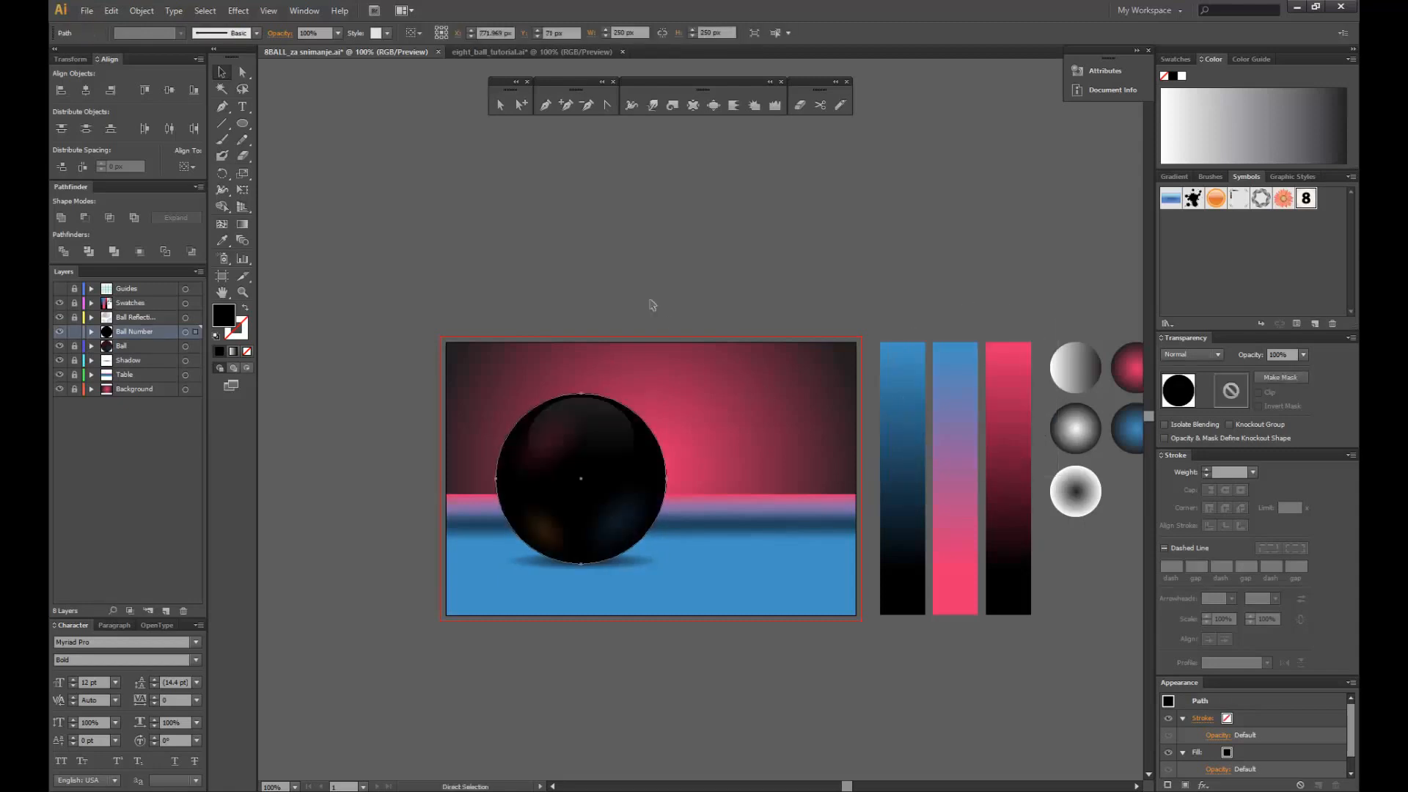
pyautogui.click(715, 351)
# - Delete the left anchor point of the black circle on the Ball Number layer so only the right half remains
pyautogui.click(500, 105)
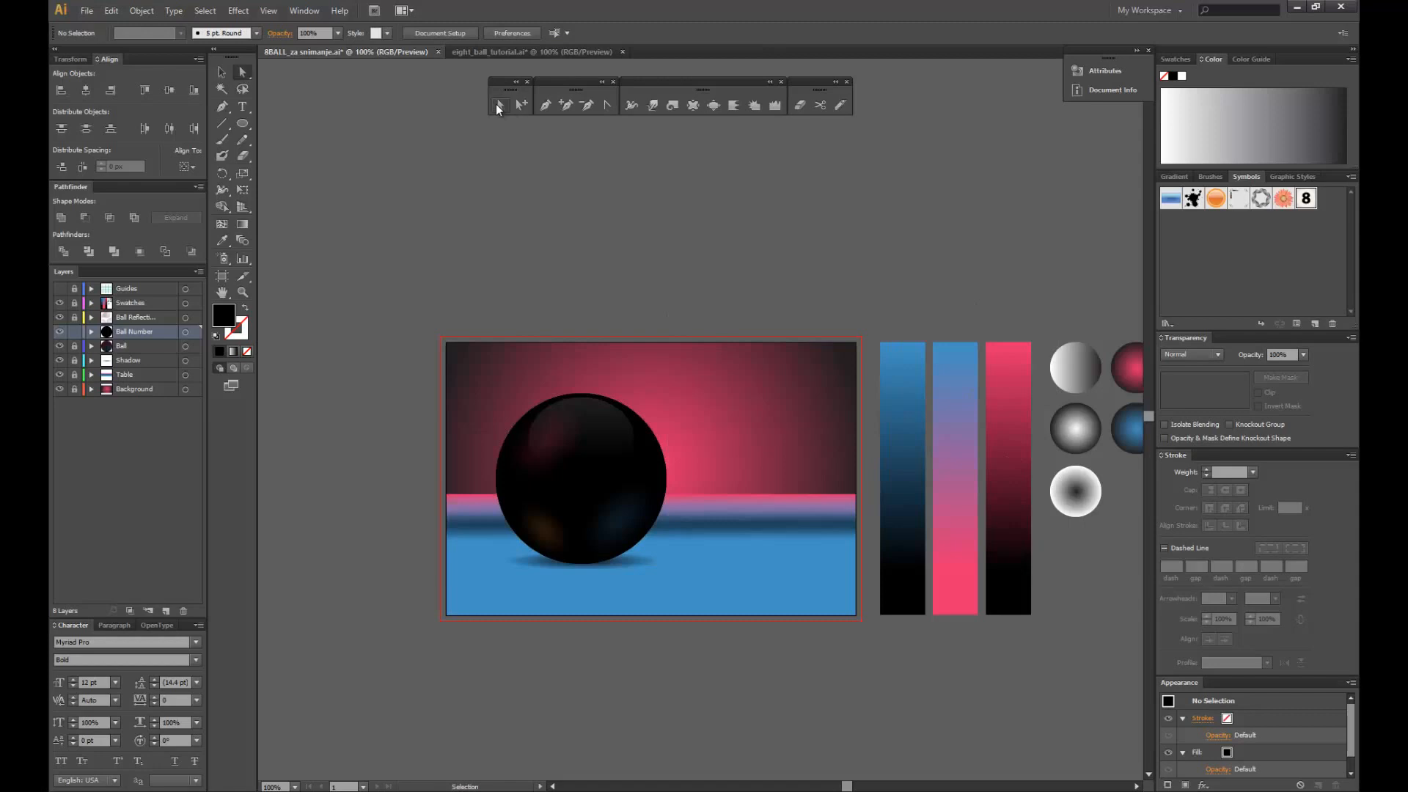
pyautogui.click(506, 478)
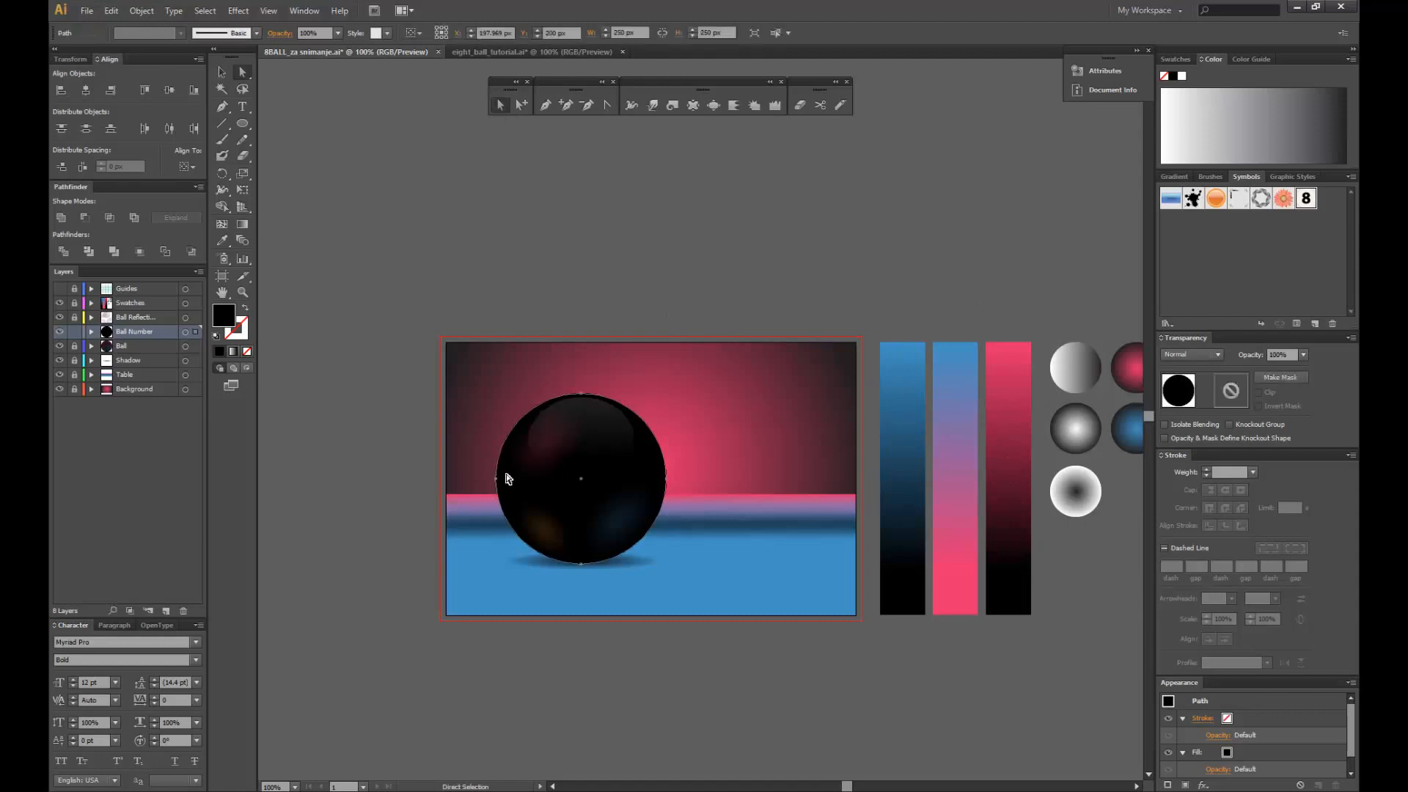
pyautogui.click(352, 161)
pyautogui.moveTo(440, 434); pyautogui.dragTo(530, 538)
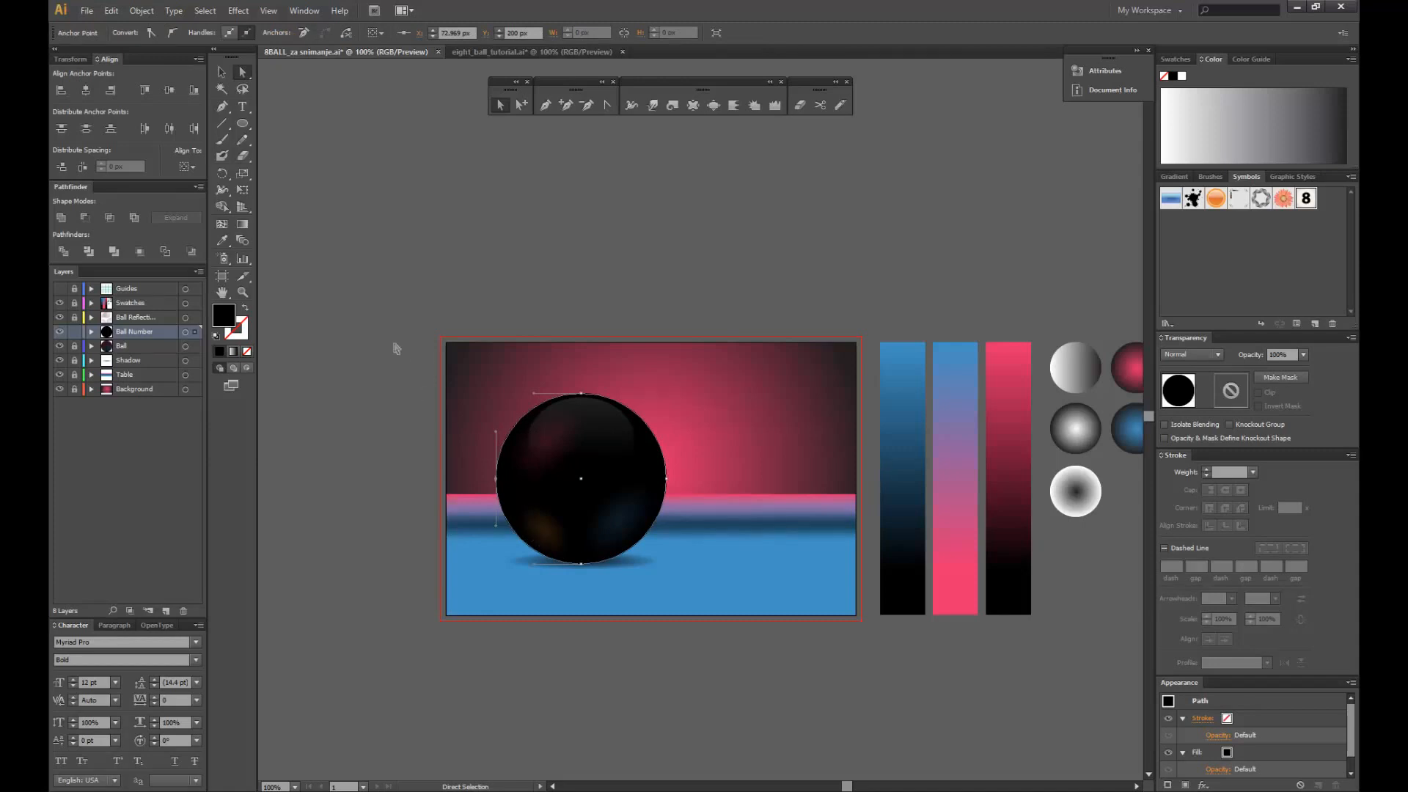
pyautogui.press('Delete')
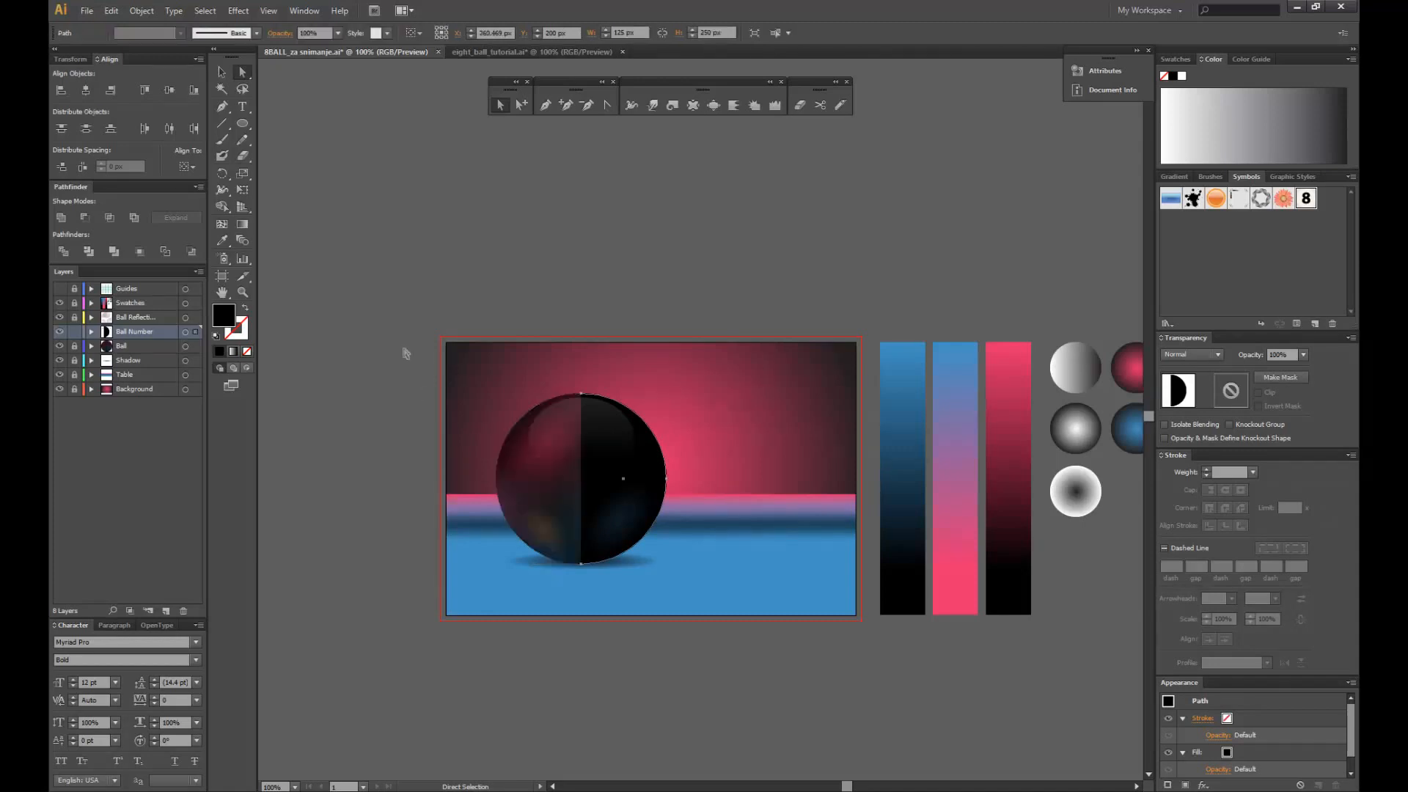
pyautogui.click(580, 311)
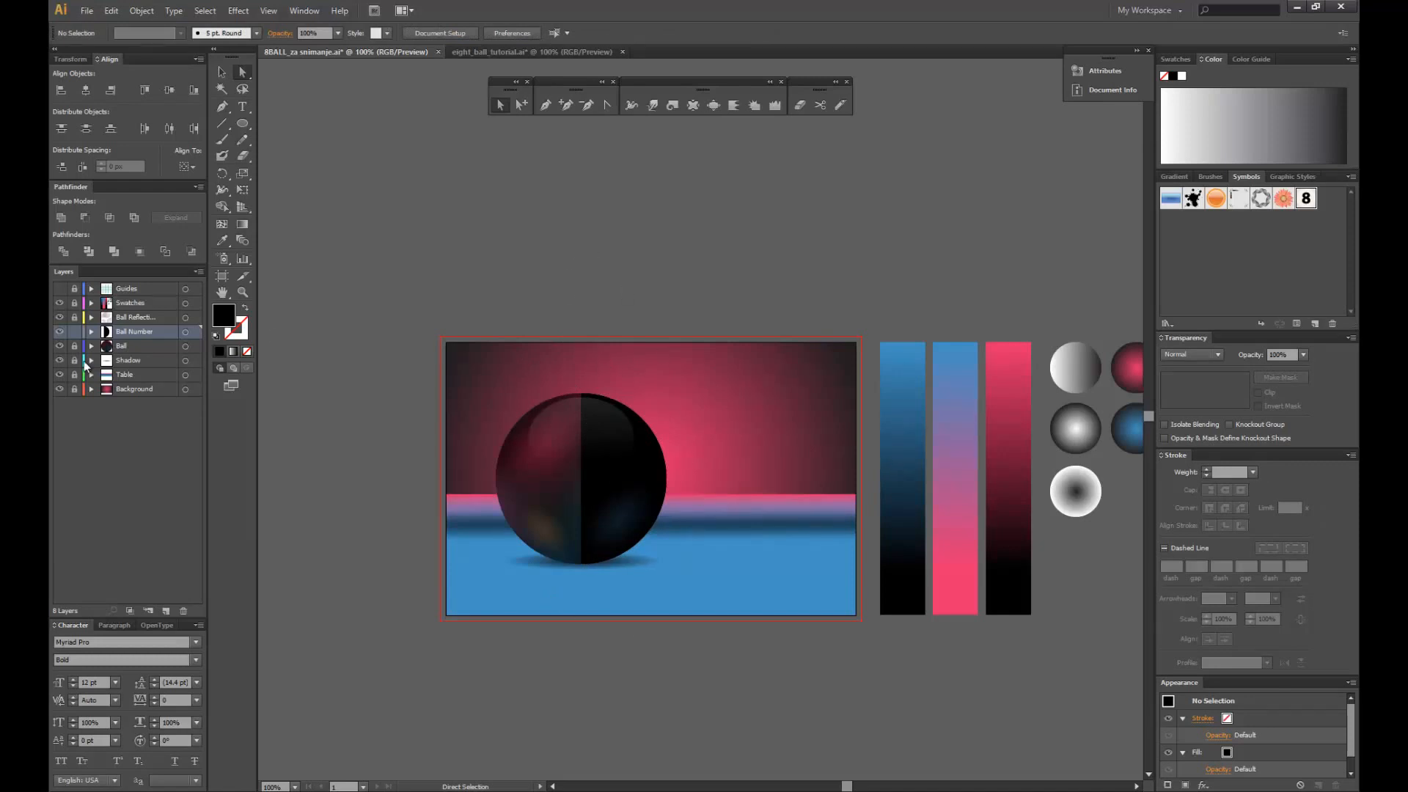
# - Set the black half circle's blending mode to Screen
pyautogui.click(222, 72)
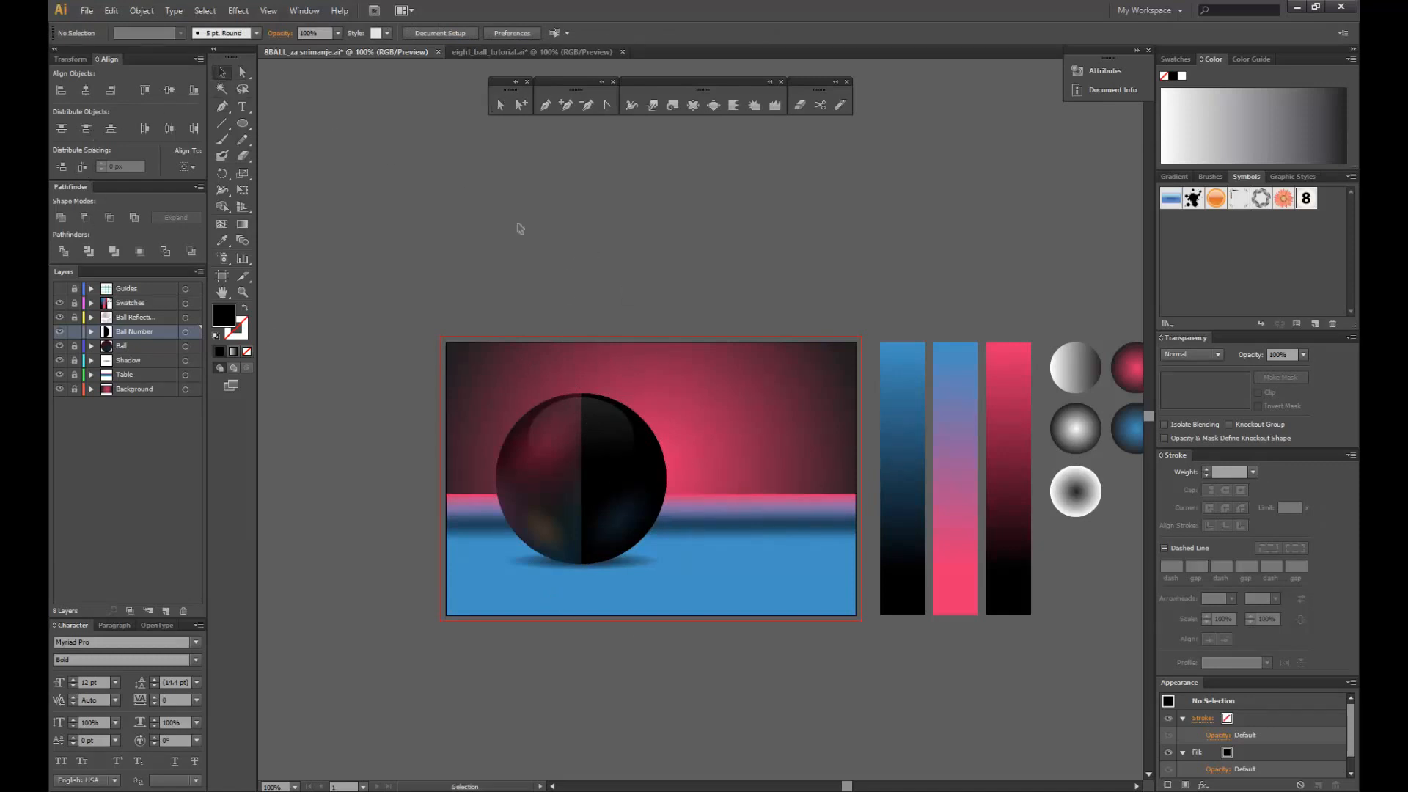
pyautogui.click(603, 480)
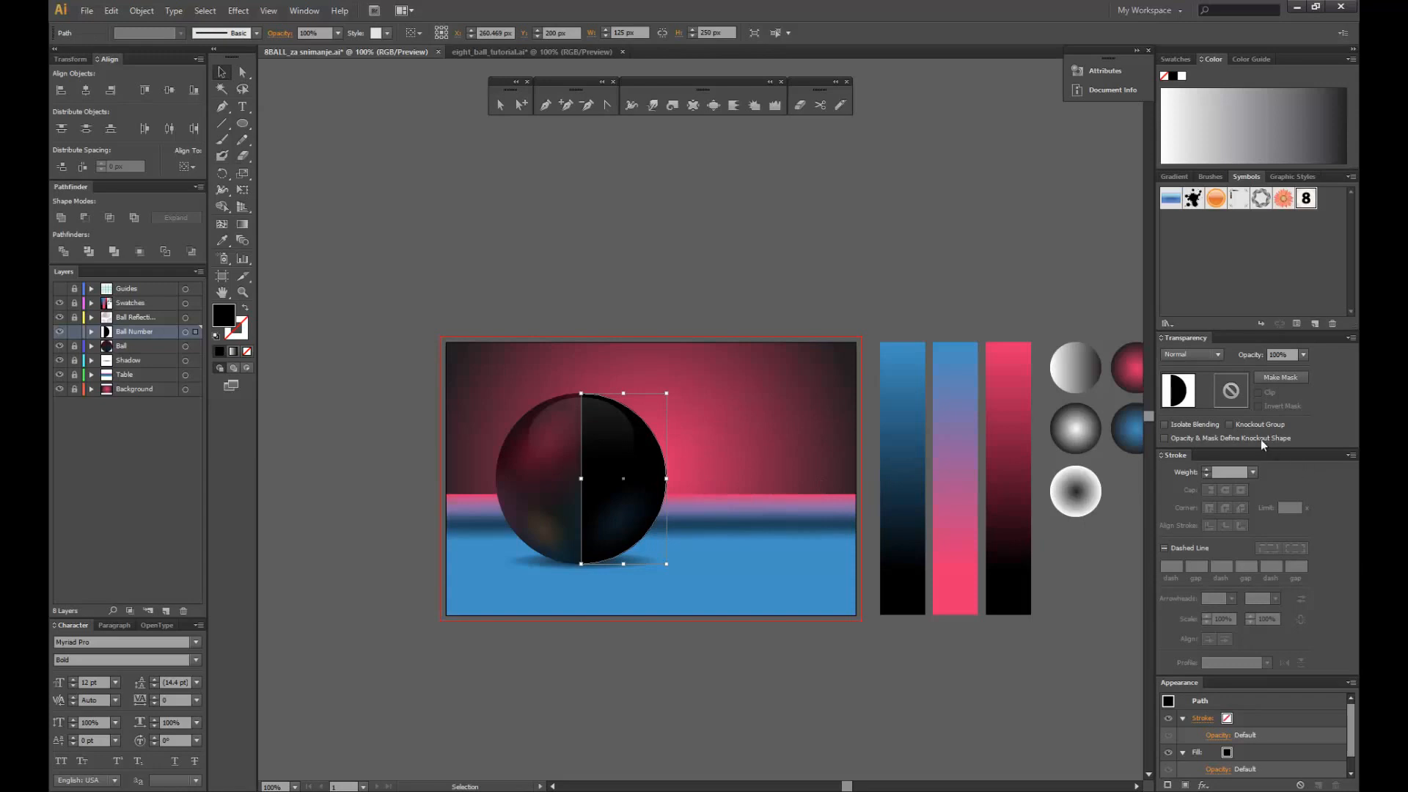
pyautogui.click(1177, 356)
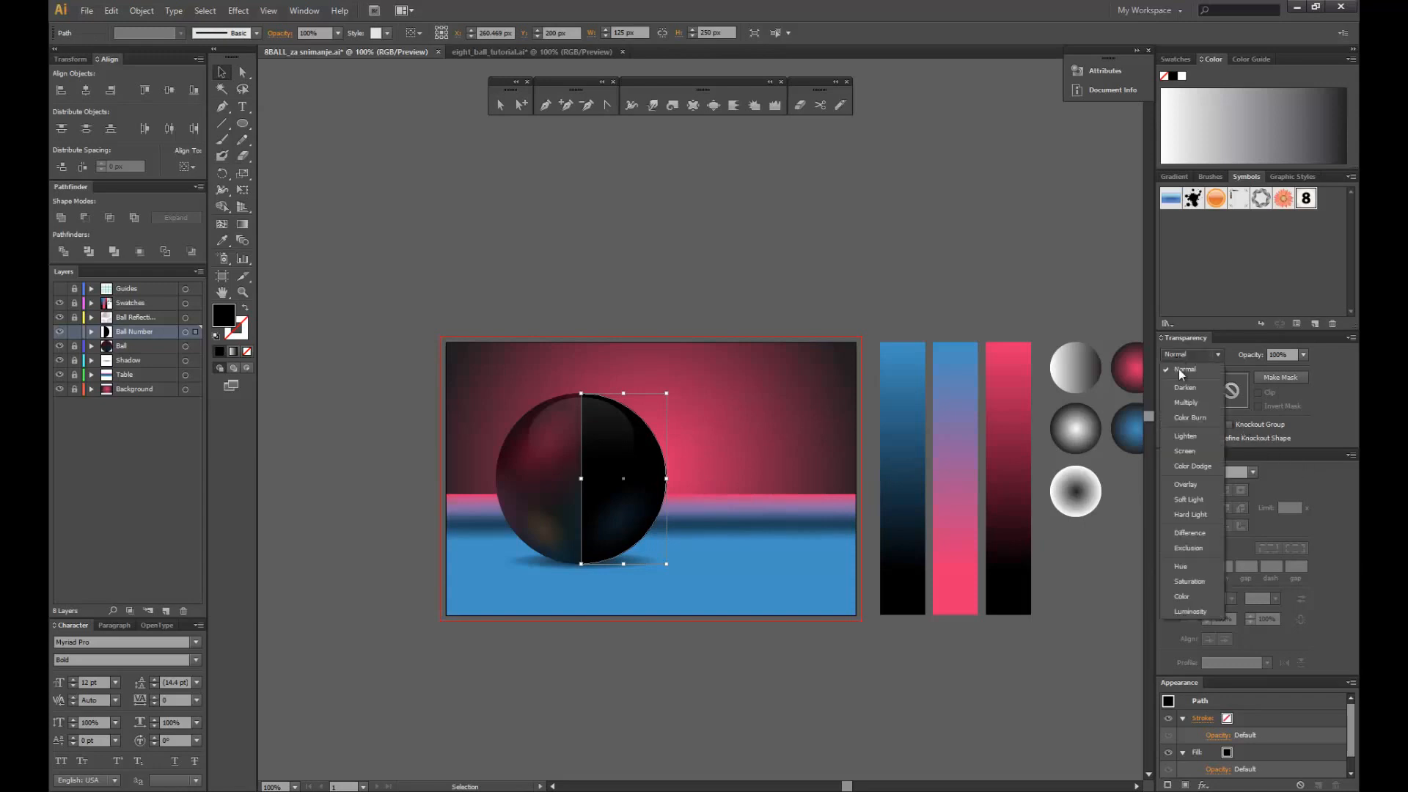
pyautogui.click(1193, 451)
pyautogui.click(745, 313)
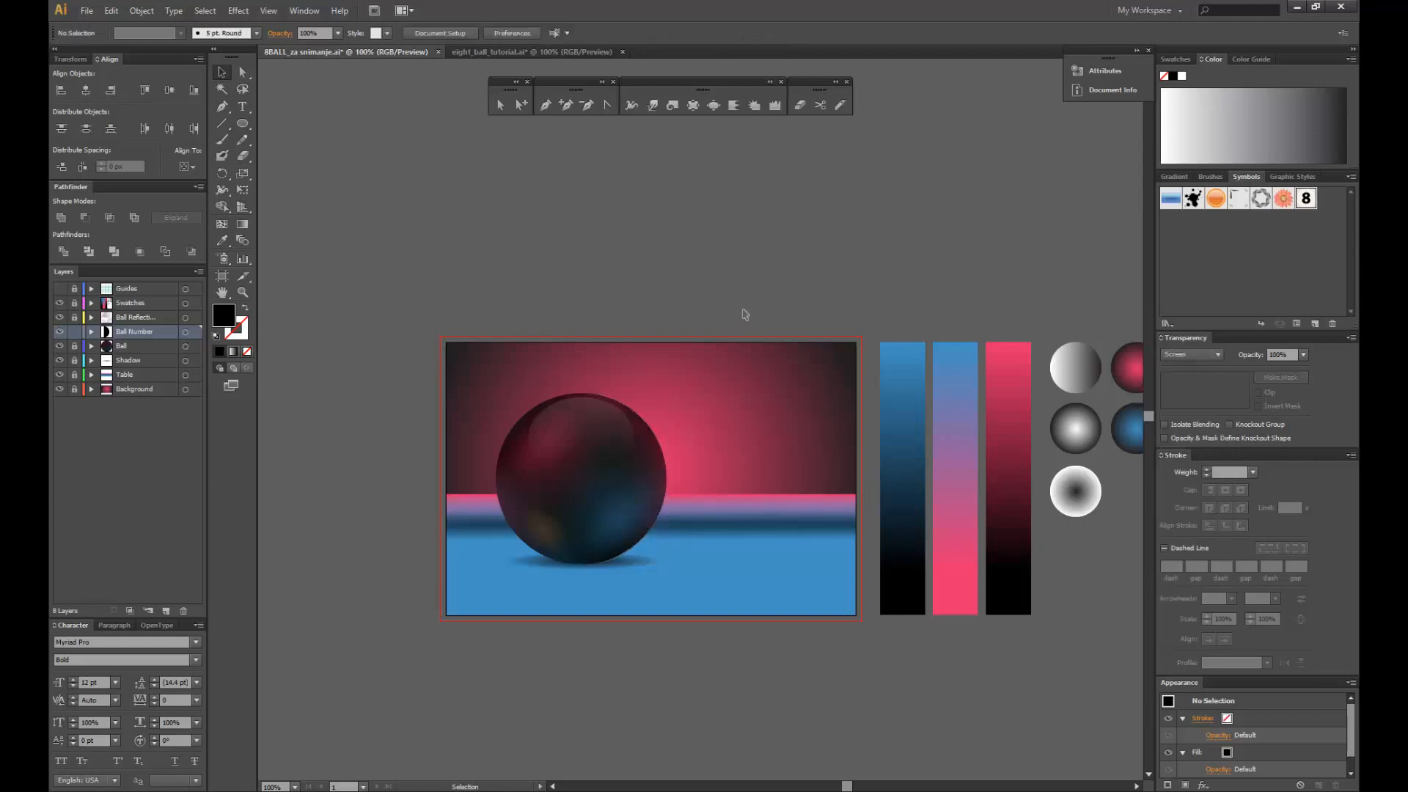
pyautogui.click(632, 497)
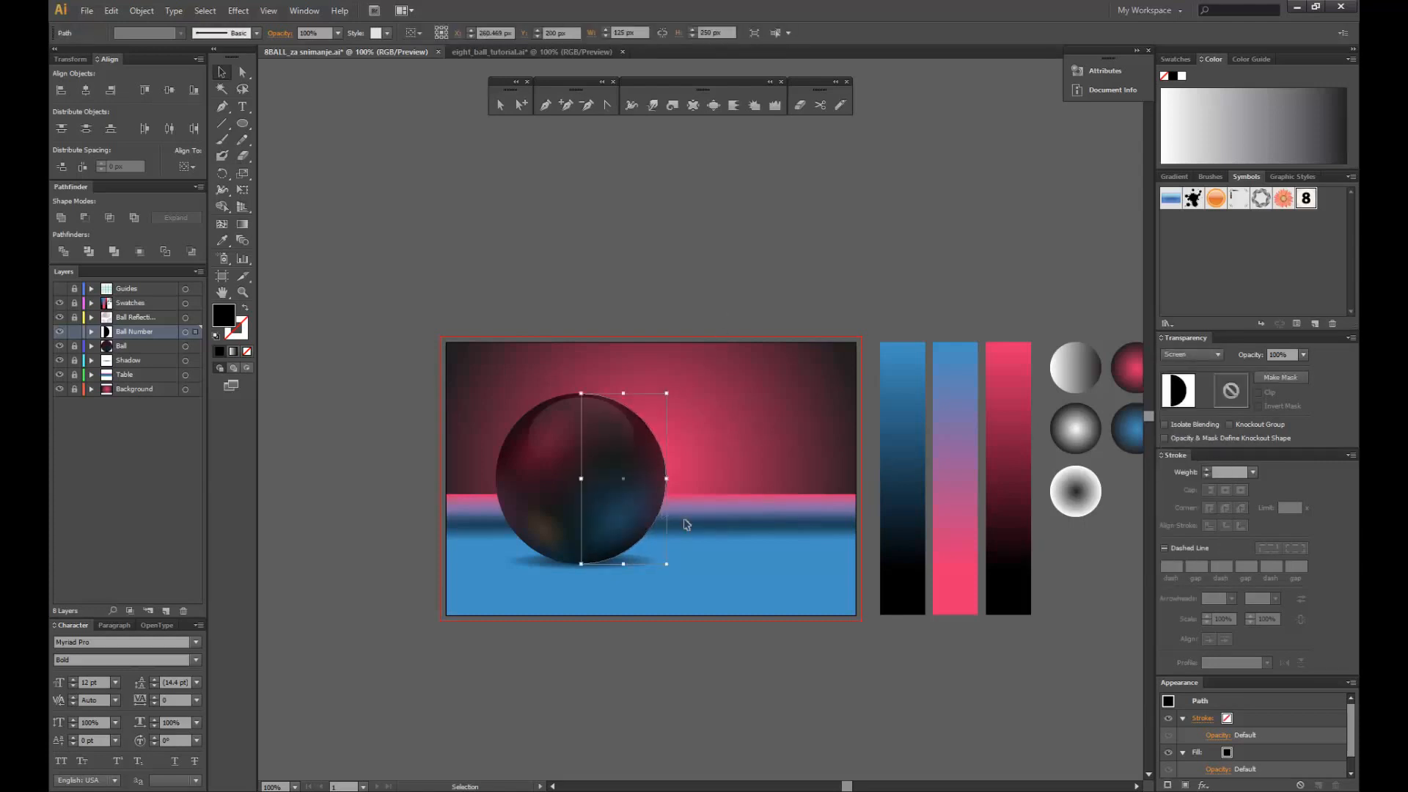
pyautogui.click(710, 326)
# - Set up a previewed 3D Revolve effect on the half circle: 360° around its left edge, with Plastic Shading
pyautogui.click(634, 466)
pyautogui.click(239, 10)
pyautogui.moveTo(276, 92)
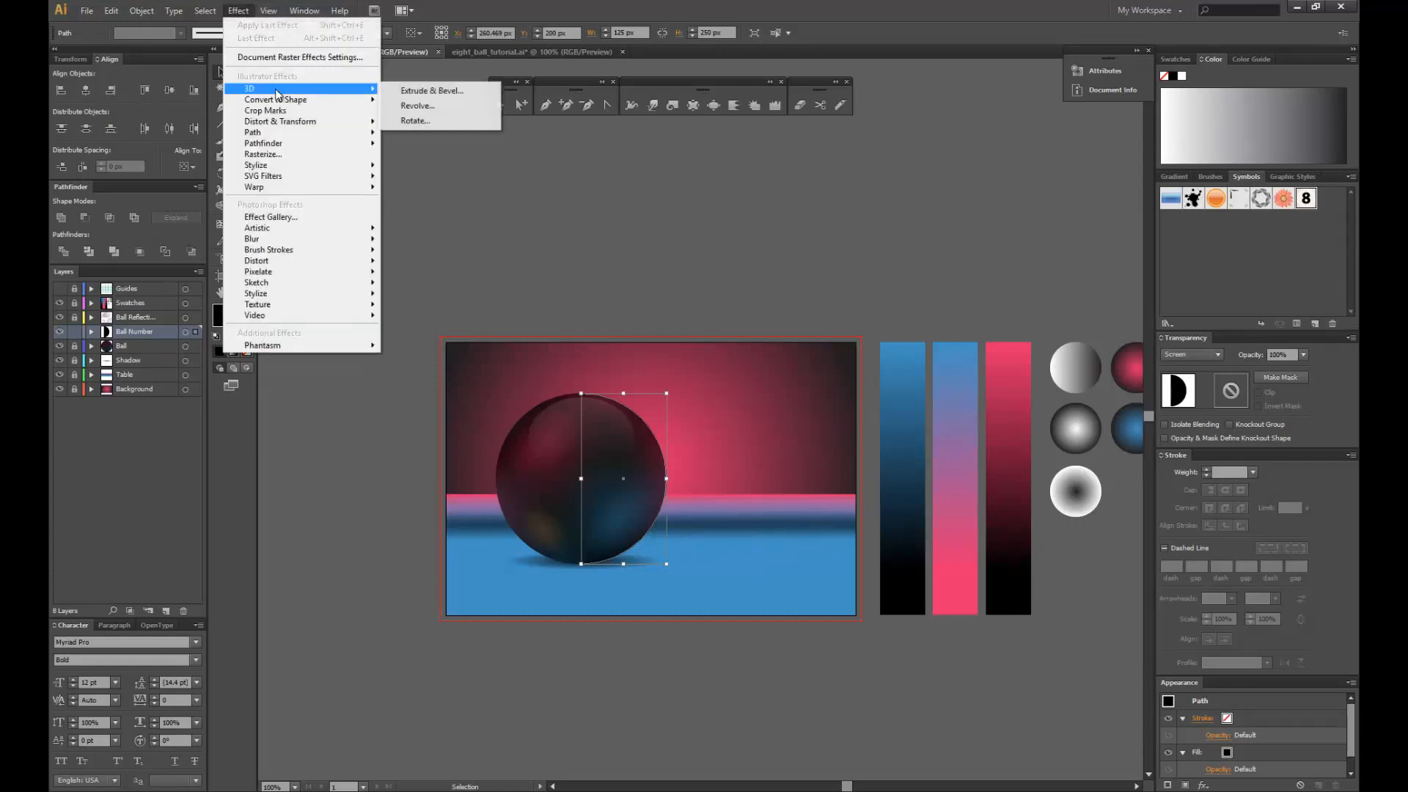
pyautogui.click(437, 110)
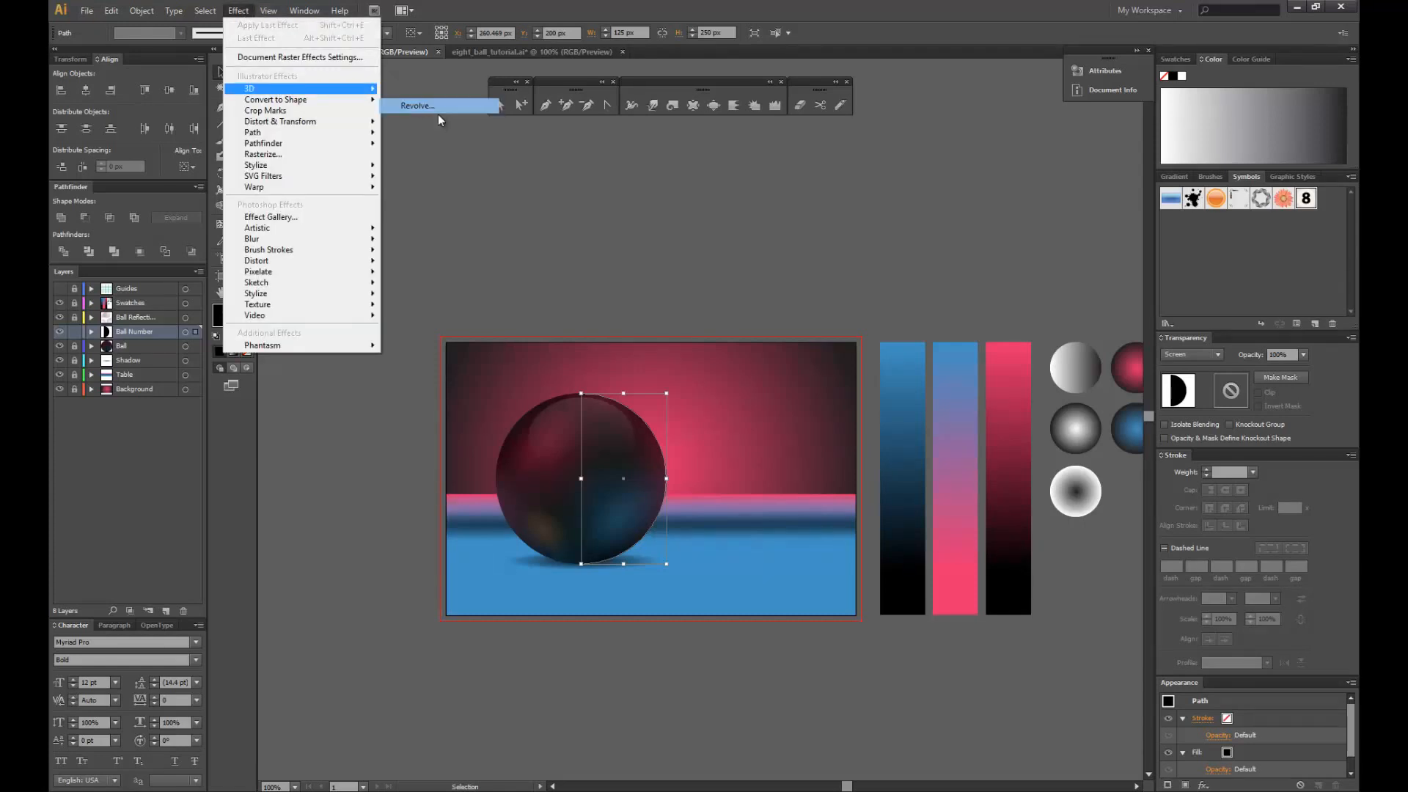
pyautogui.moveTo(390, 31); pyautogui.dragTo(923, 95)
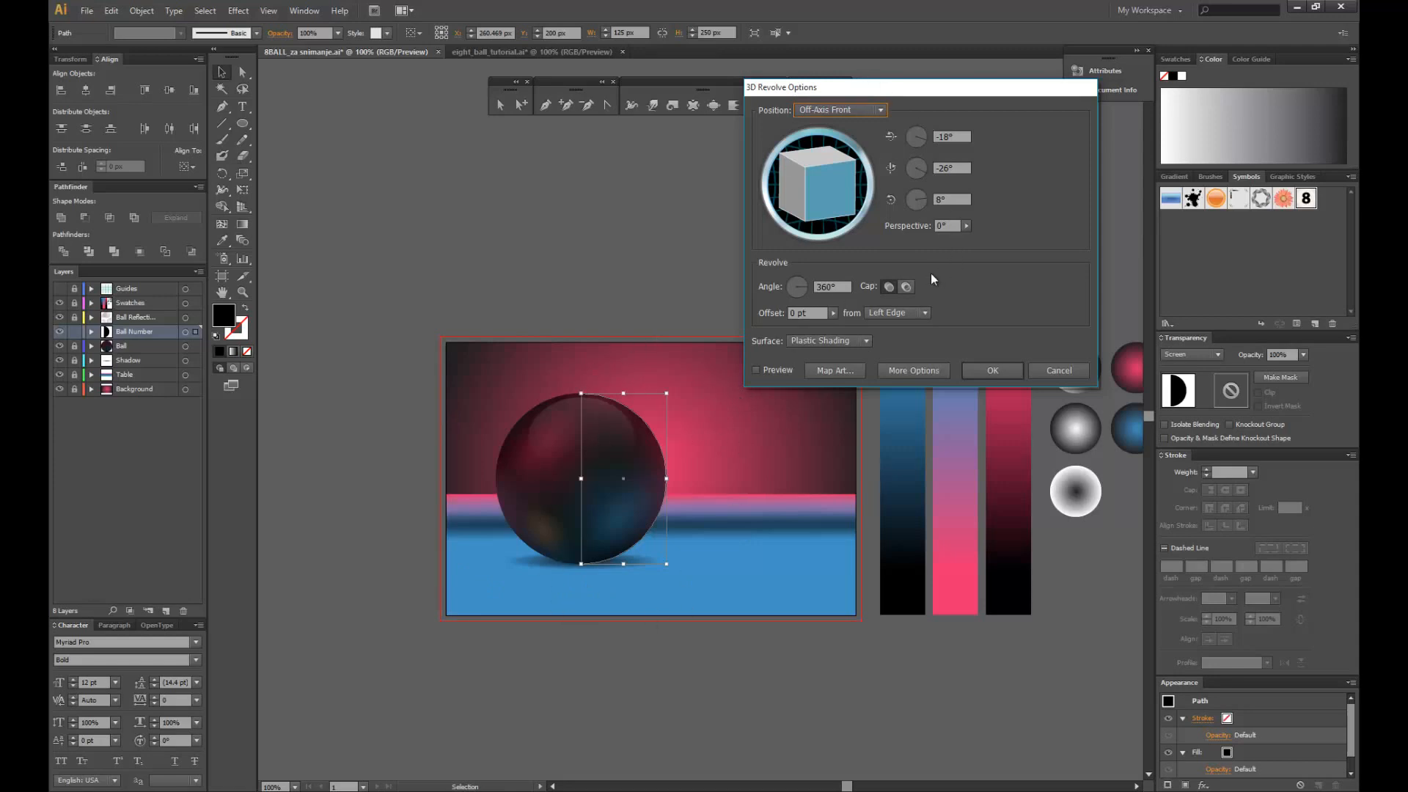
pyautogui.click(892, 310)
pyautogui.click(878, 310)
pyautogui.click(764, 371)
pyautogui.click(764, 371)
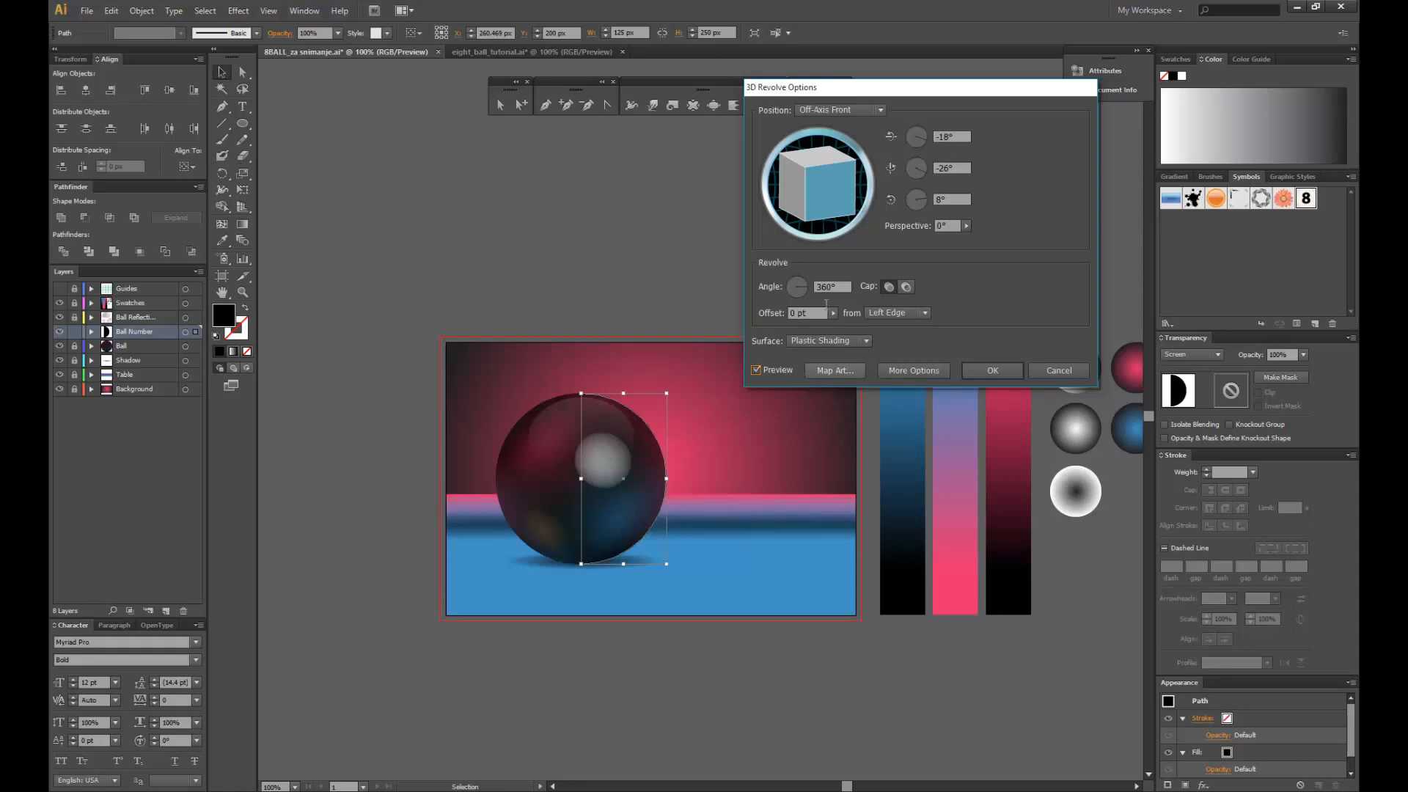
pyautogui.moveTo(843, 87); pyautogui.dragTo(753, 59)
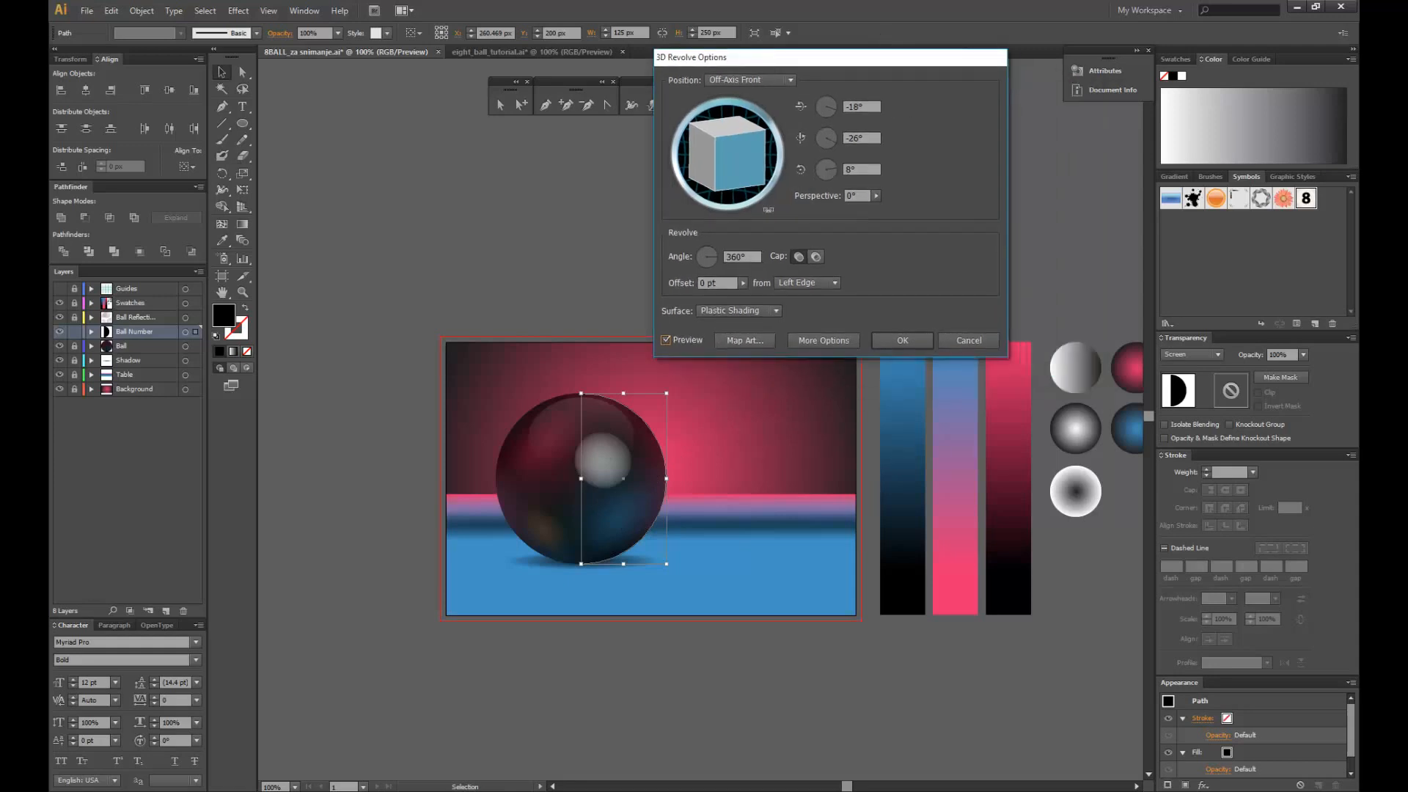
# - Map the Ball Number Symbol onto the surface of the revolved sphere
pyautogui.click(737, 342)
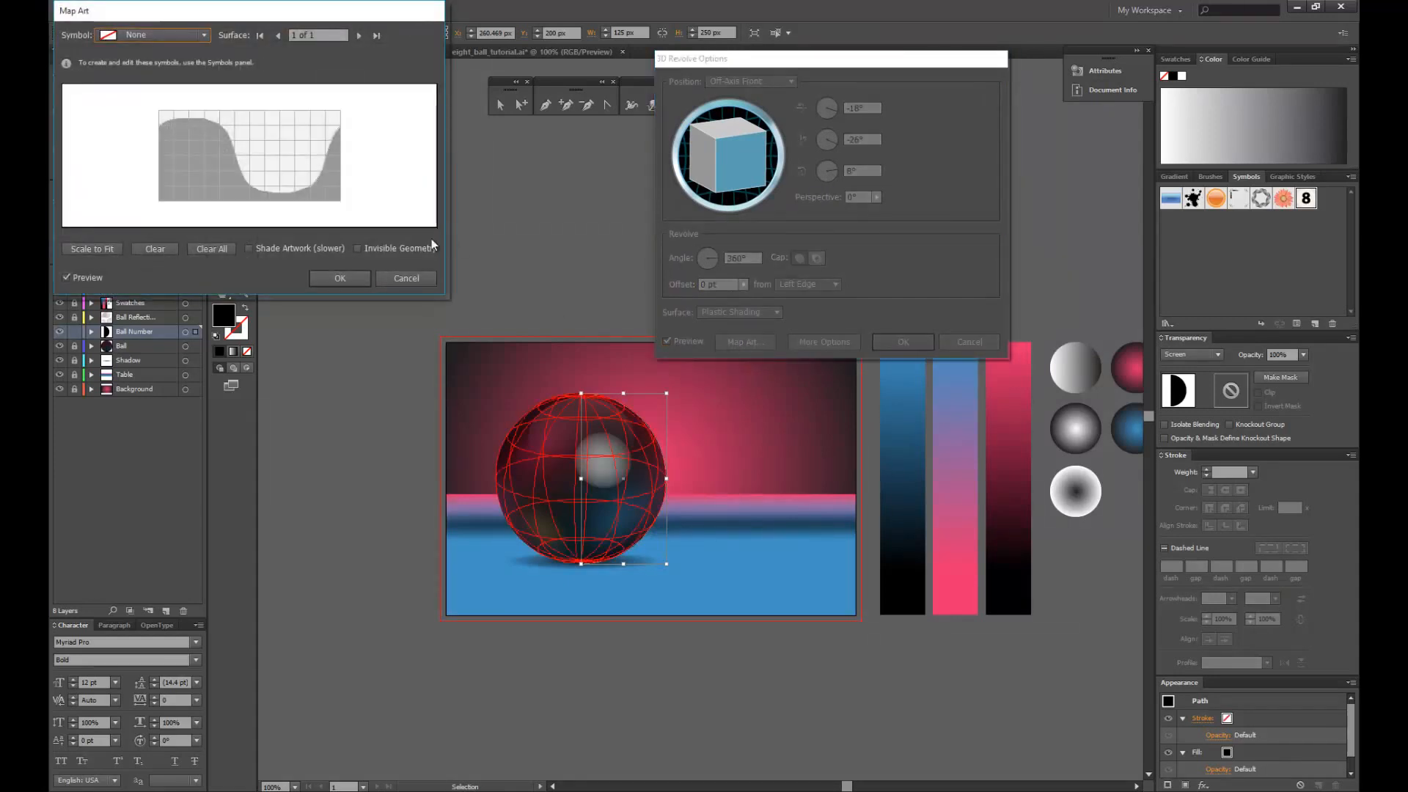
pyautogui.click(151, 35)
pyautogui.click(154, 14)
pyautogui.moveTo(153, 13); pyautogui.dragTo(300, 72)
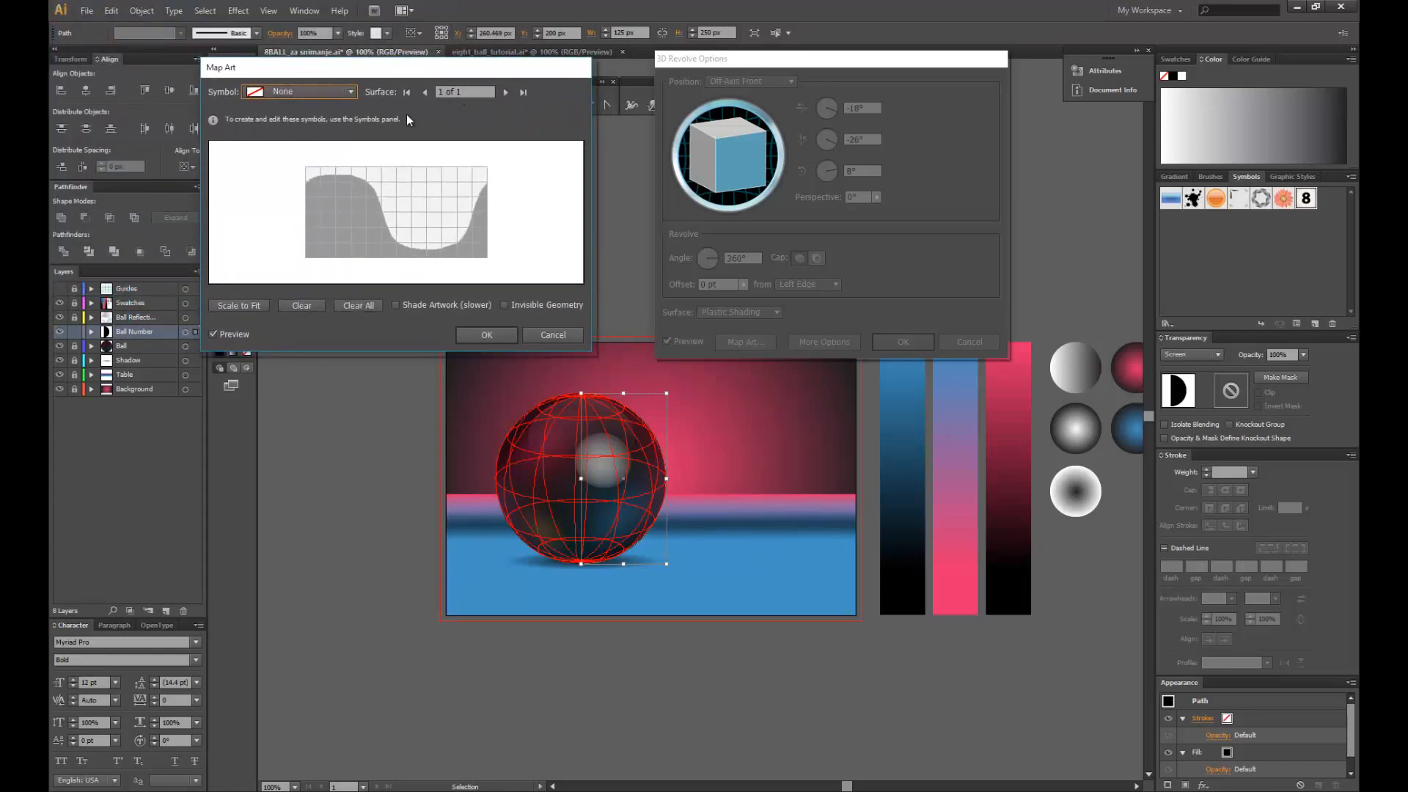
pyautogui.click(300, 93)
pyautogui.click(300, 90)
pyautogui.click(301, 90)
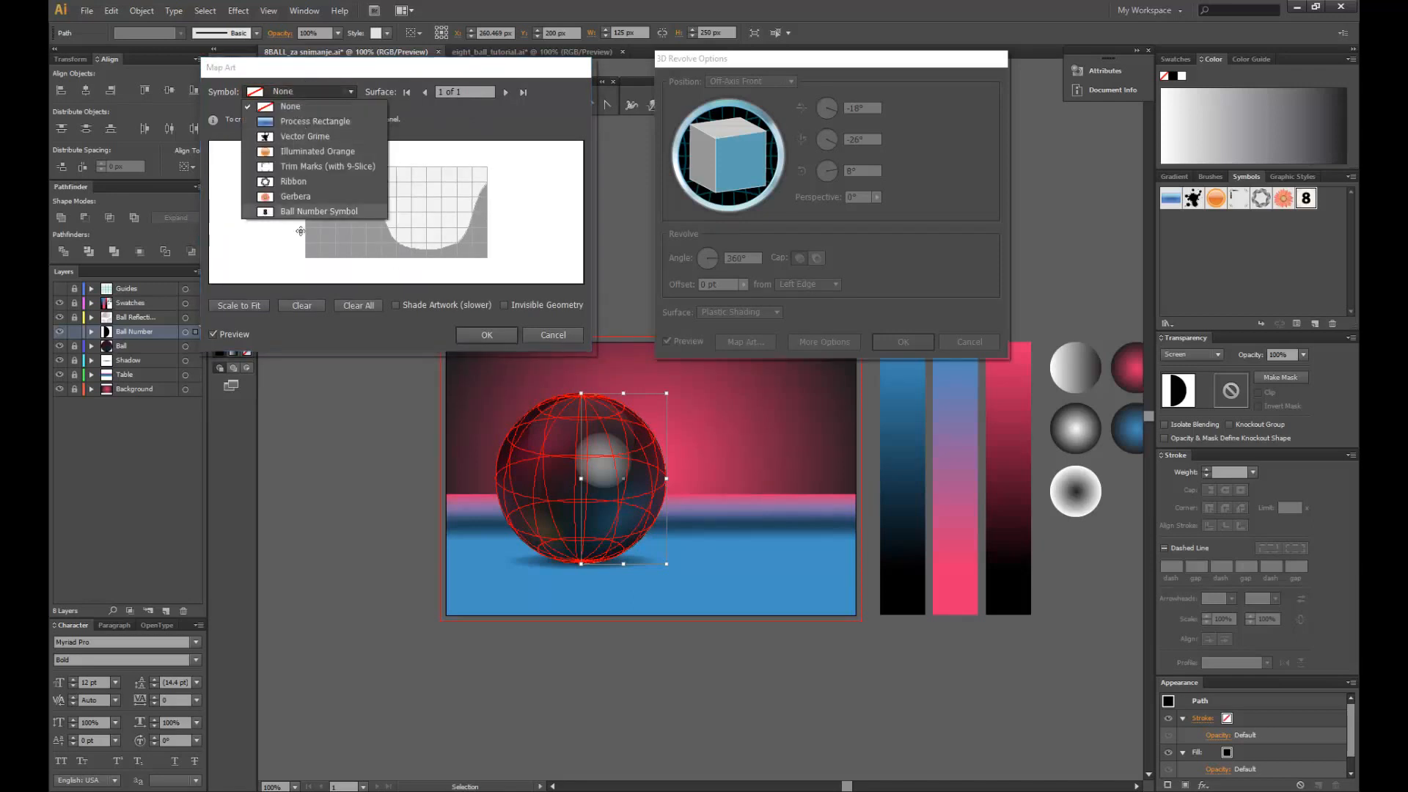
pyautogui.click(299, 93)
pyautogui.click(296, 89)
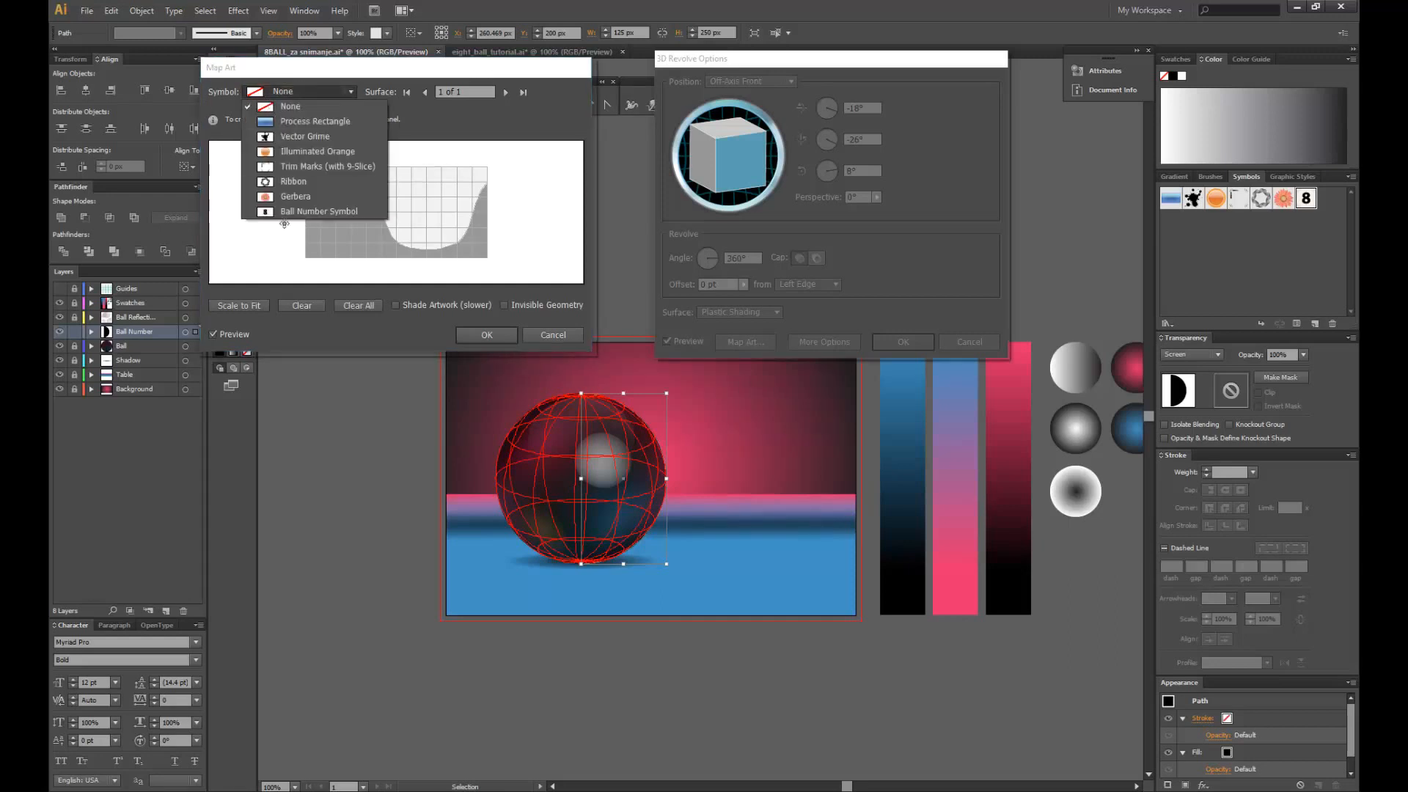
pyautogui.click(322, 212)
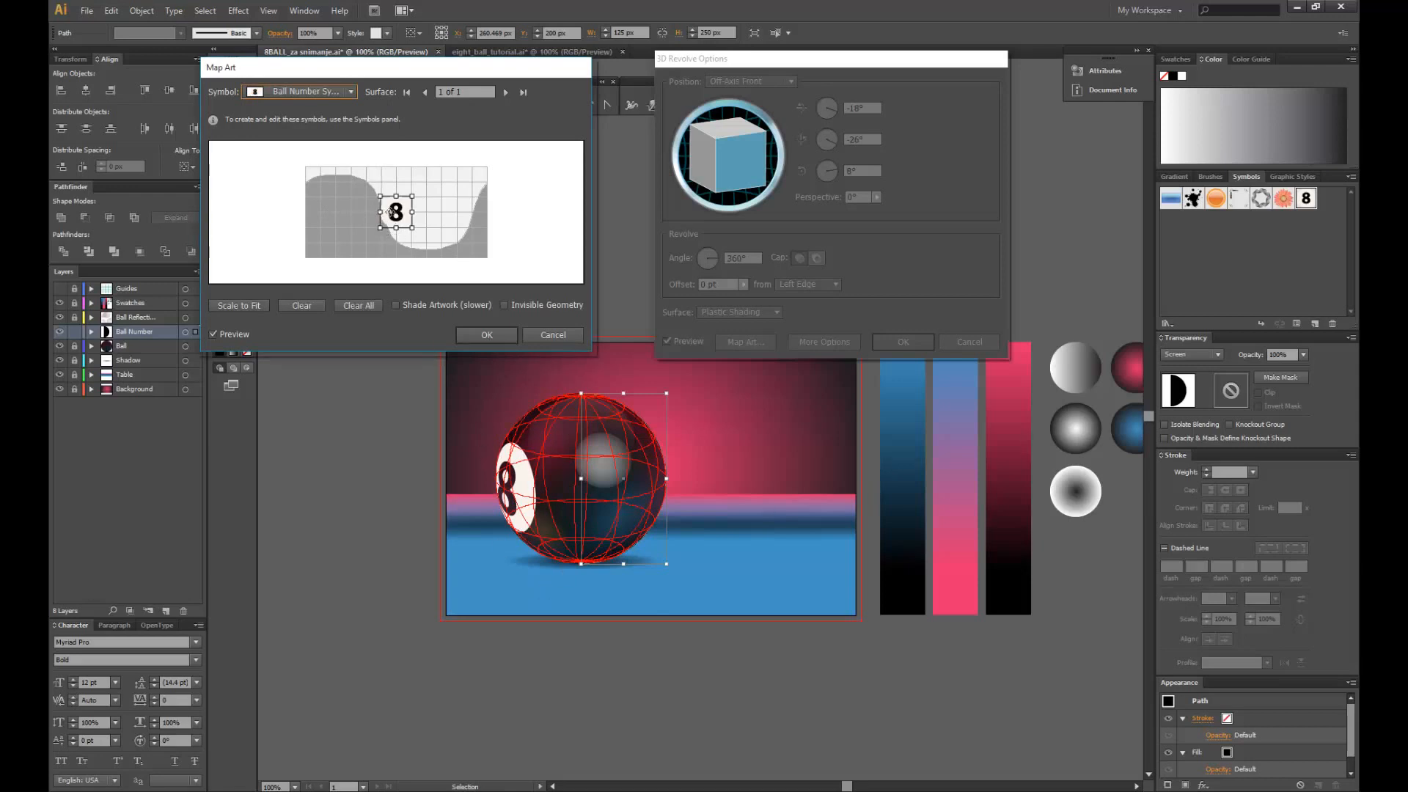
# - Reposition the mapped symbol so the 8 sits at the front center of the ball, and accept the mapping
pyautogui.moveTo(389, 212); pyautogui.dragTo(435, 200)
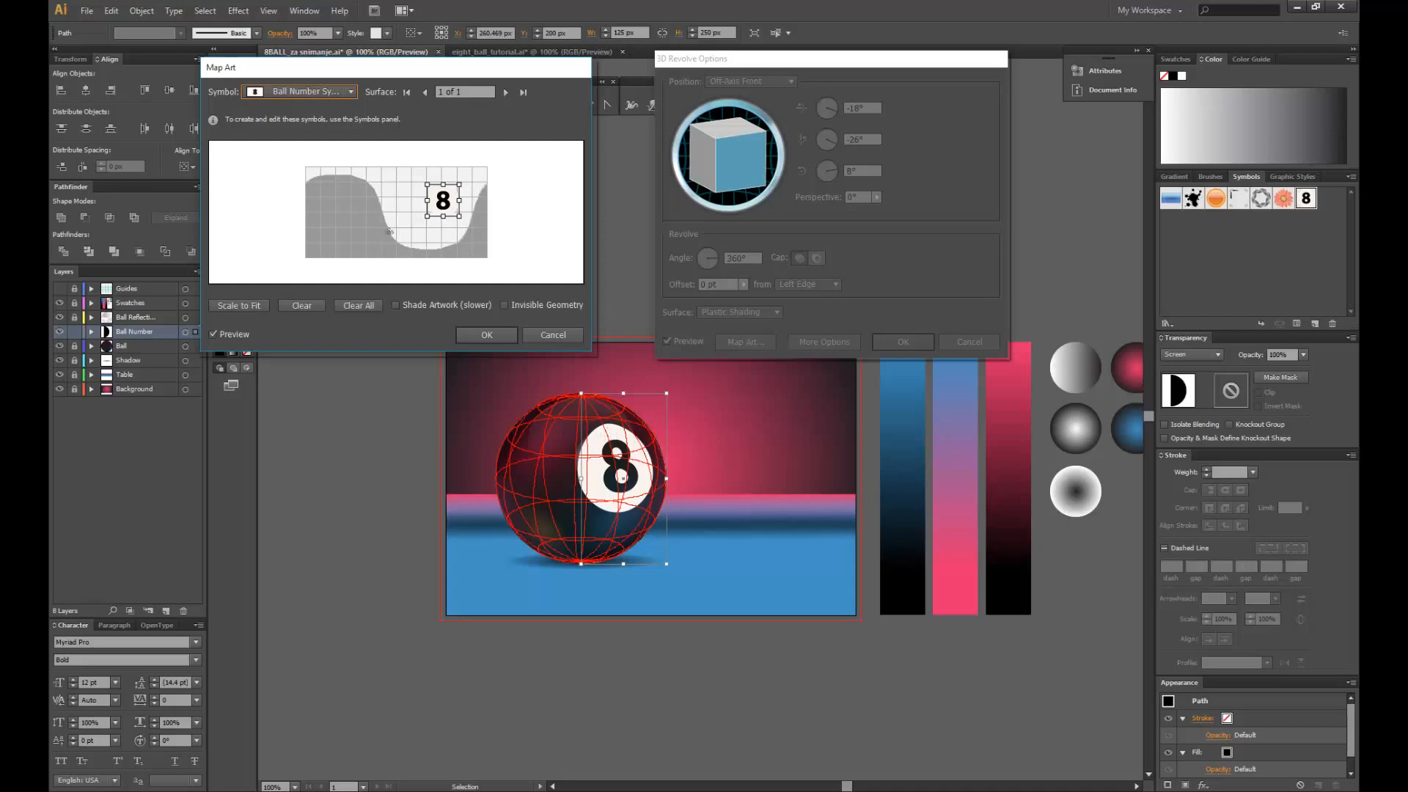
pyautogui.moveTo(451, 192); pyautogui.dragTo(438, 198)
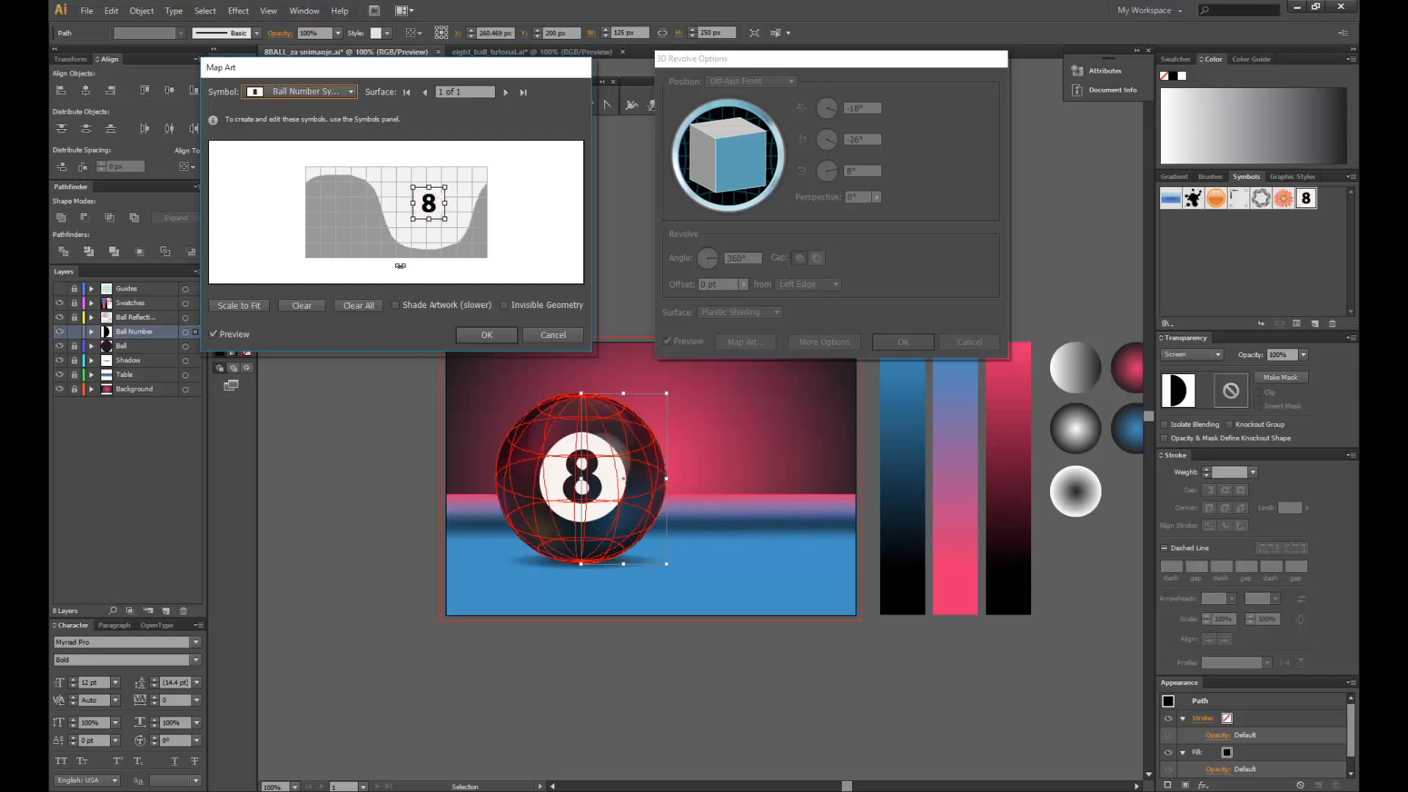
pyautogui.click(485, 335)
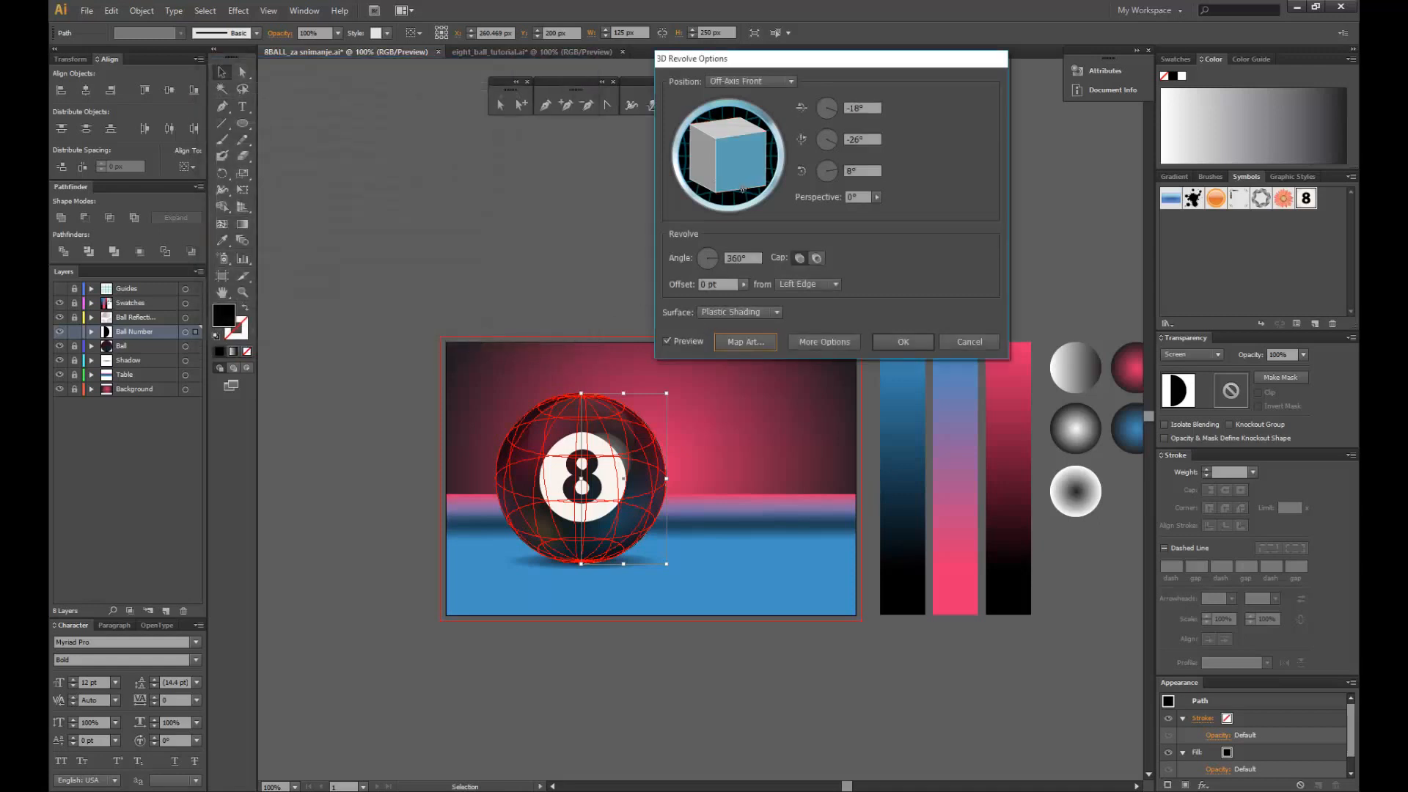
# - Rotate the revolved sphere to -14°, -58° and 15° so the number turns toward the ball's upper right
pyautogui.moveTo(770, 159)
pyautogui.mouseDown()
pyautogui.moveTo(726, 137)
pyautogui.moveTo(736, 119)
pyautogui.moveTo(767, 137)
pyautogui.moveTo(761, 186)
pyautogui.mouseUp()
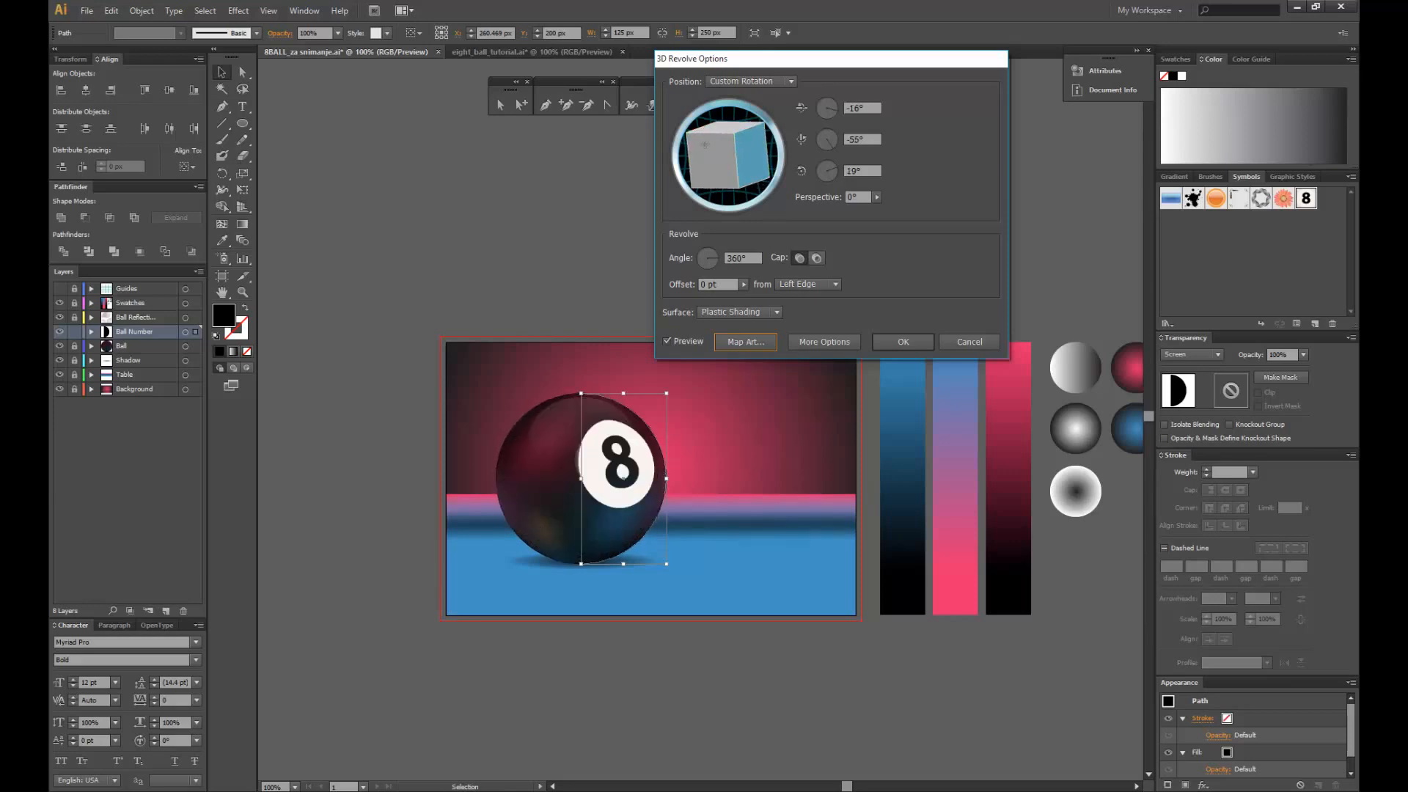
pyautogui.moveTo(704, 145); pyautogui.dragTo(714, 130)
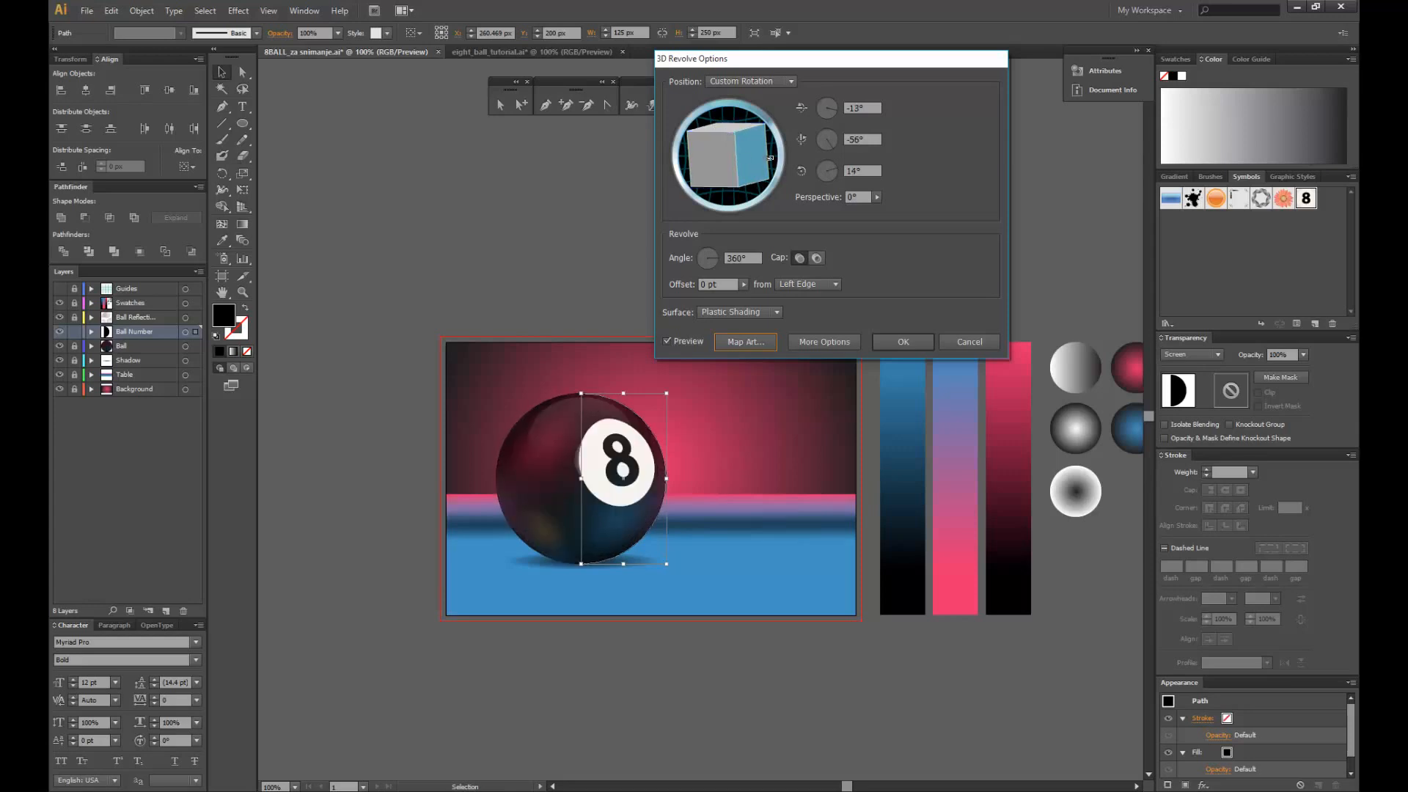
pyautogui.moveTo(768, 158); pyautogui.dragTo(765, 163)
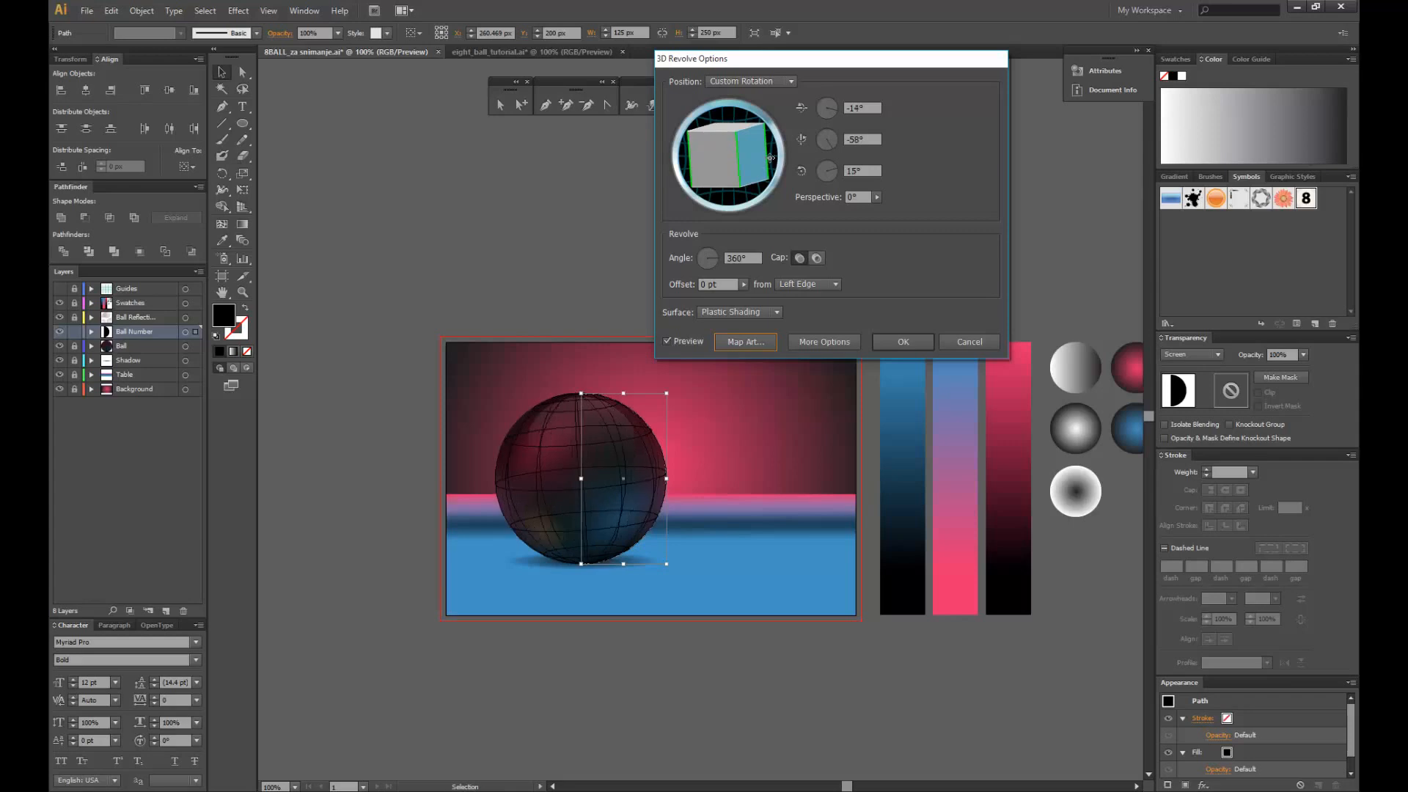
# - Move the mapped symbol down to the lower part of the ball's visible surface and accept the mapping
pyautogui.click(746, 342)
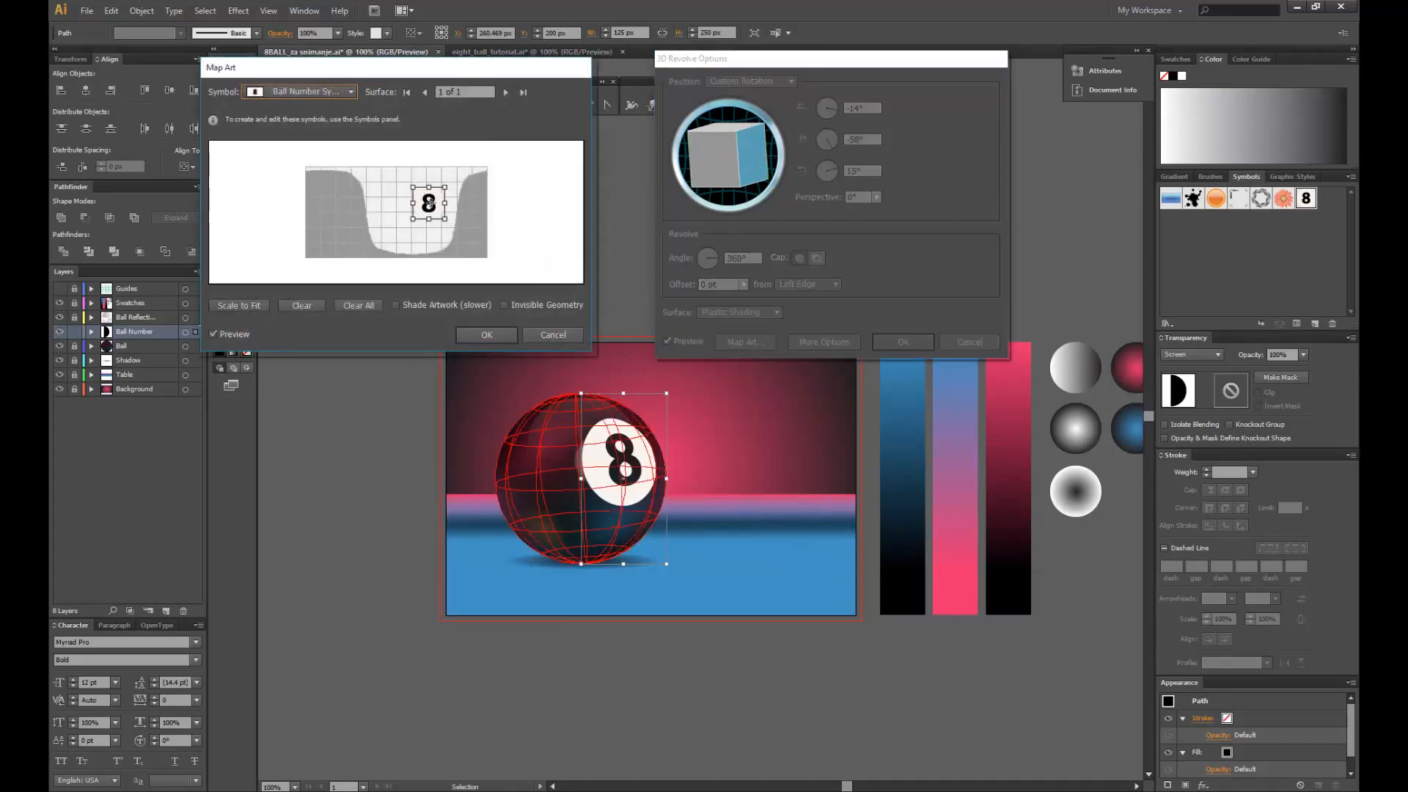
pyautogui.moveTo(431, 202); pyautogui.dragTo(415, 233)
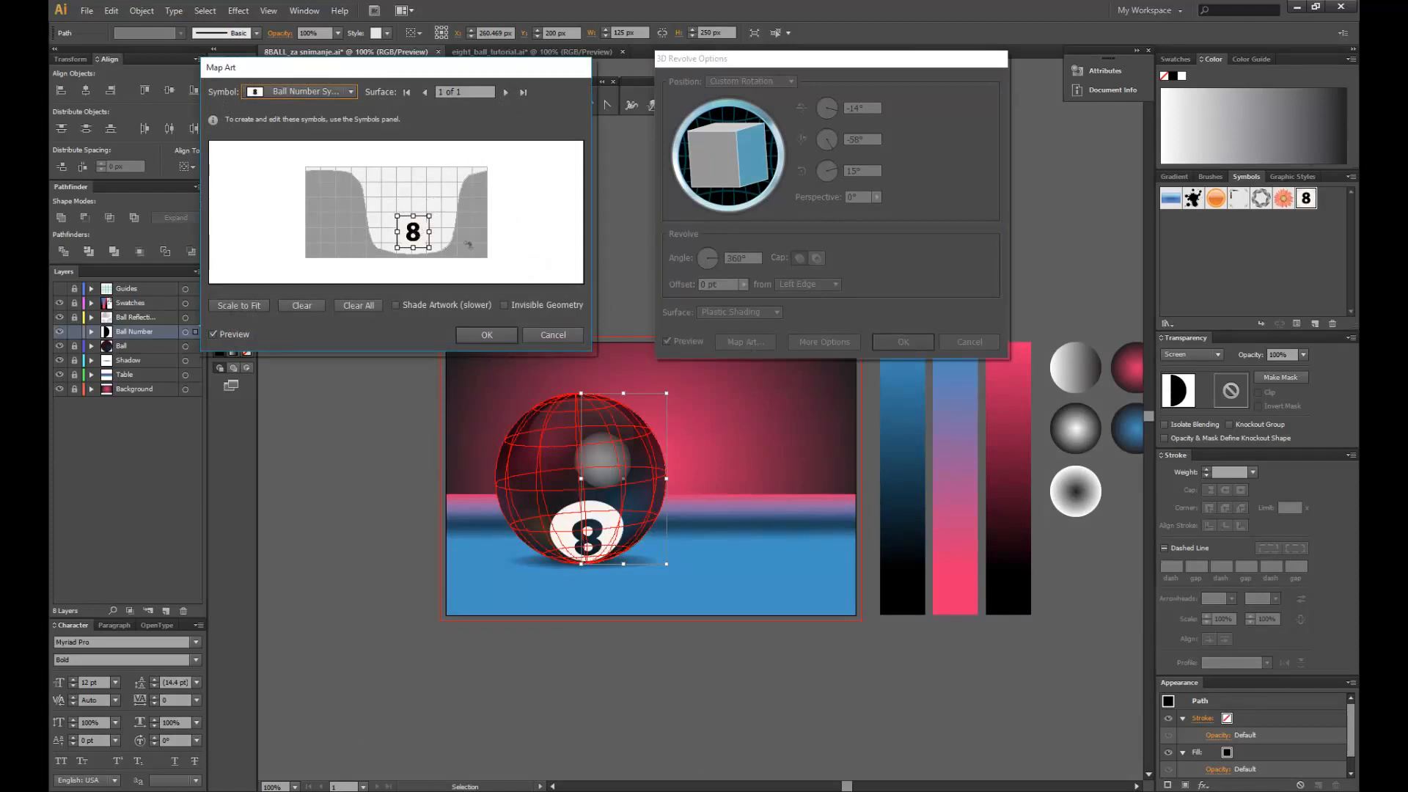
pyautogui.click(486, 334)
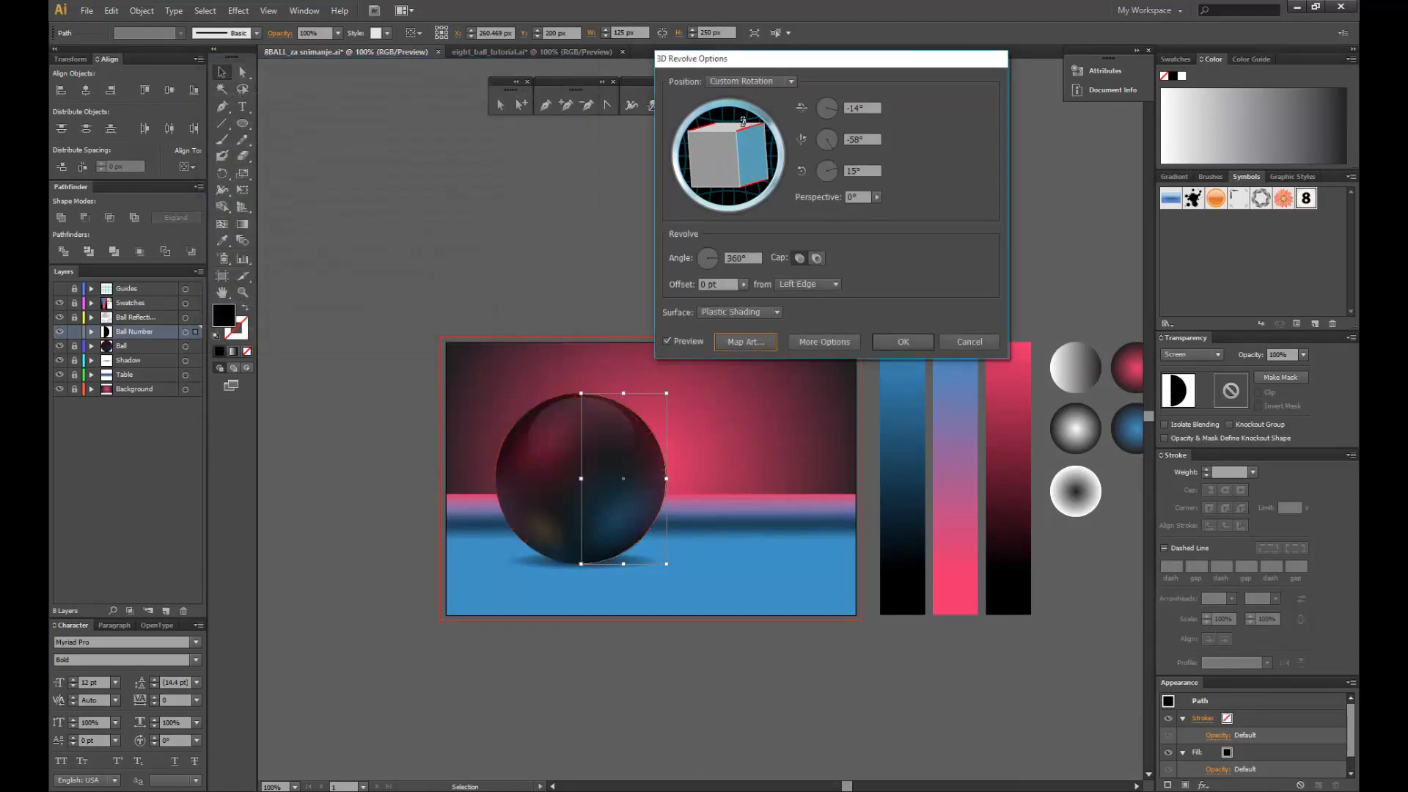
# - Rotate the revolved sphere freely to a custom orientation of 26°, -27° and 18°
pyautogui.moveTo(743, 121); pyautogui.dragTo(722, 101)
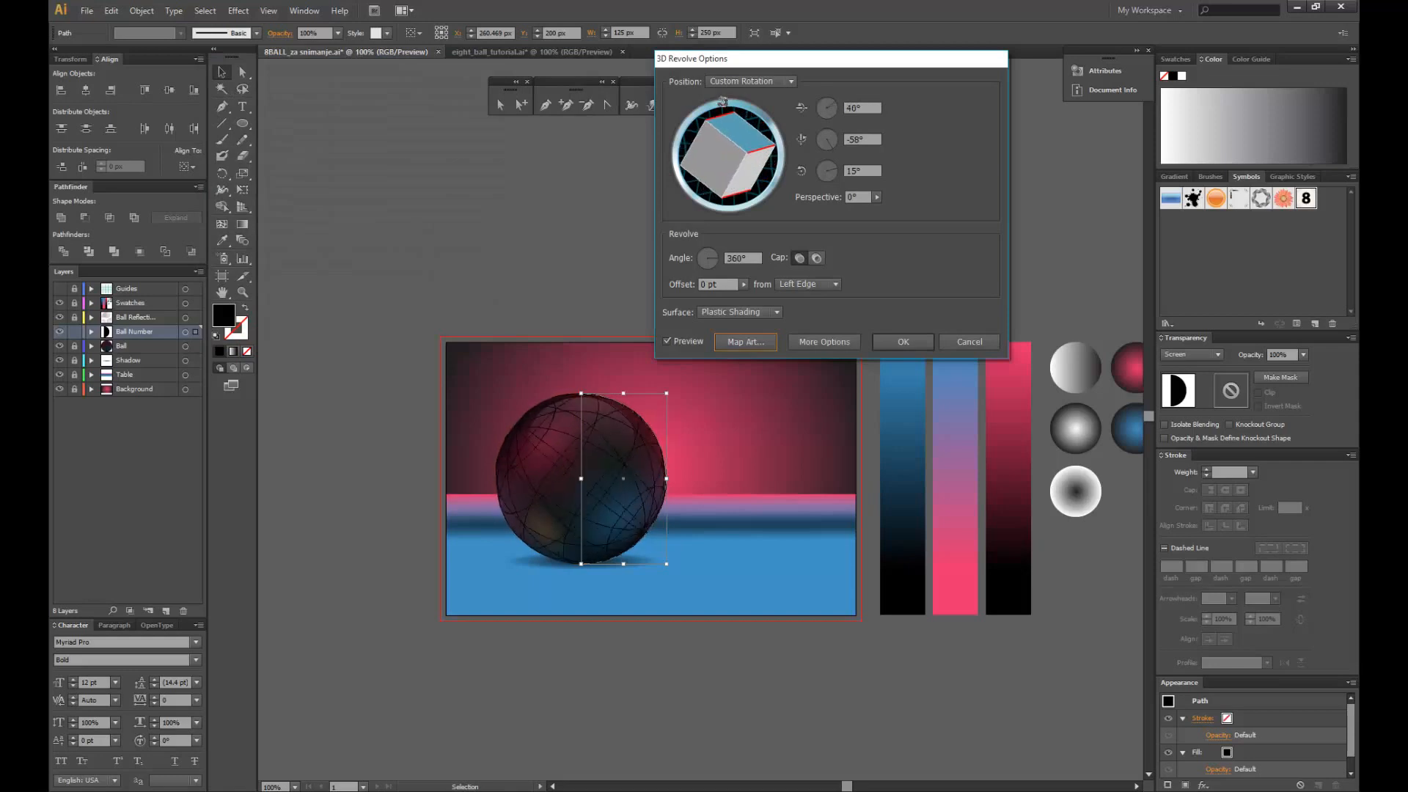
pyautogui.moveTo(759, 154); pyautogui.dragTo(760, 198)
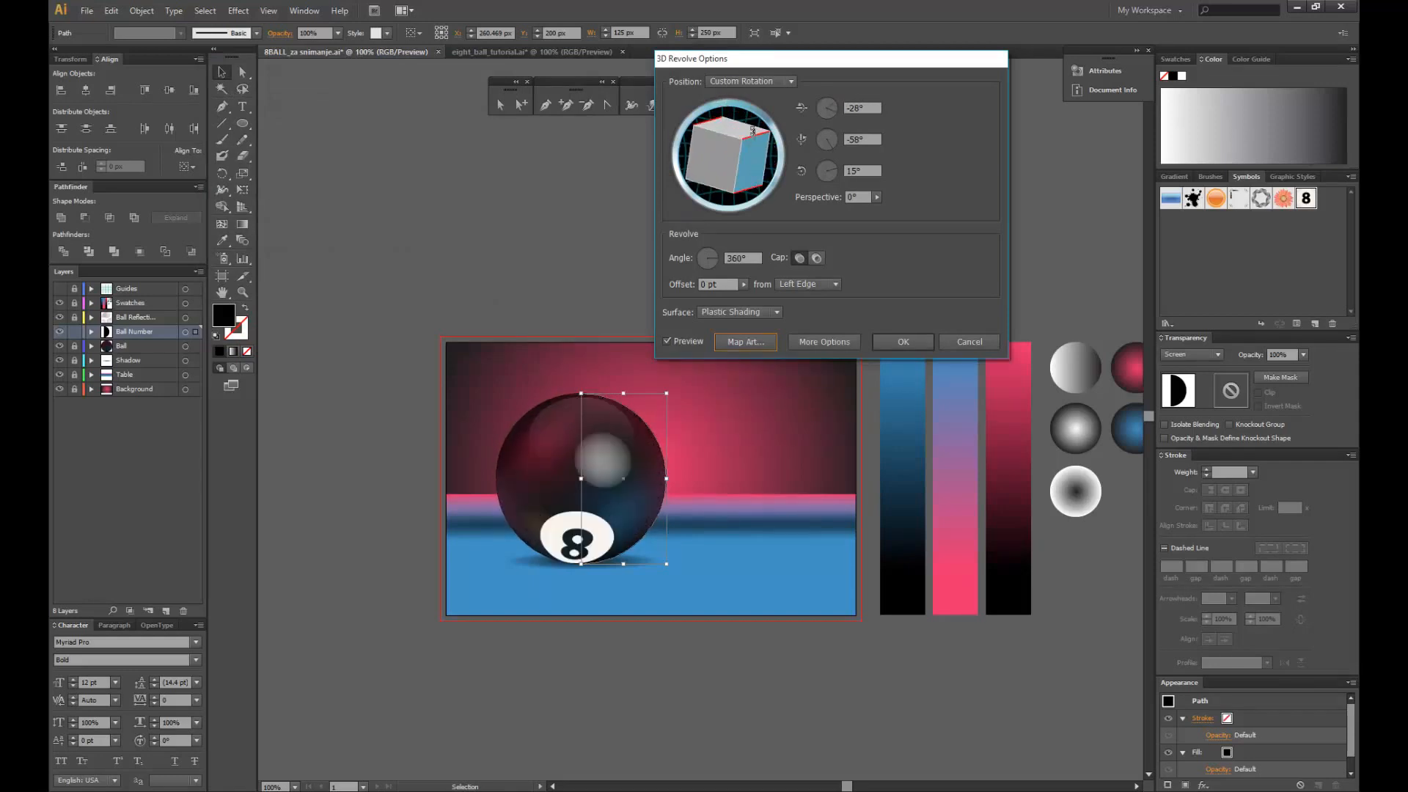
pyautogui.moveTo(752, 130)
pyautogui.mouseDown()
pyautogui.moveTo(739, 155)
pyautogui.moveTo(764, 149)
pyautogui.mouseUp()
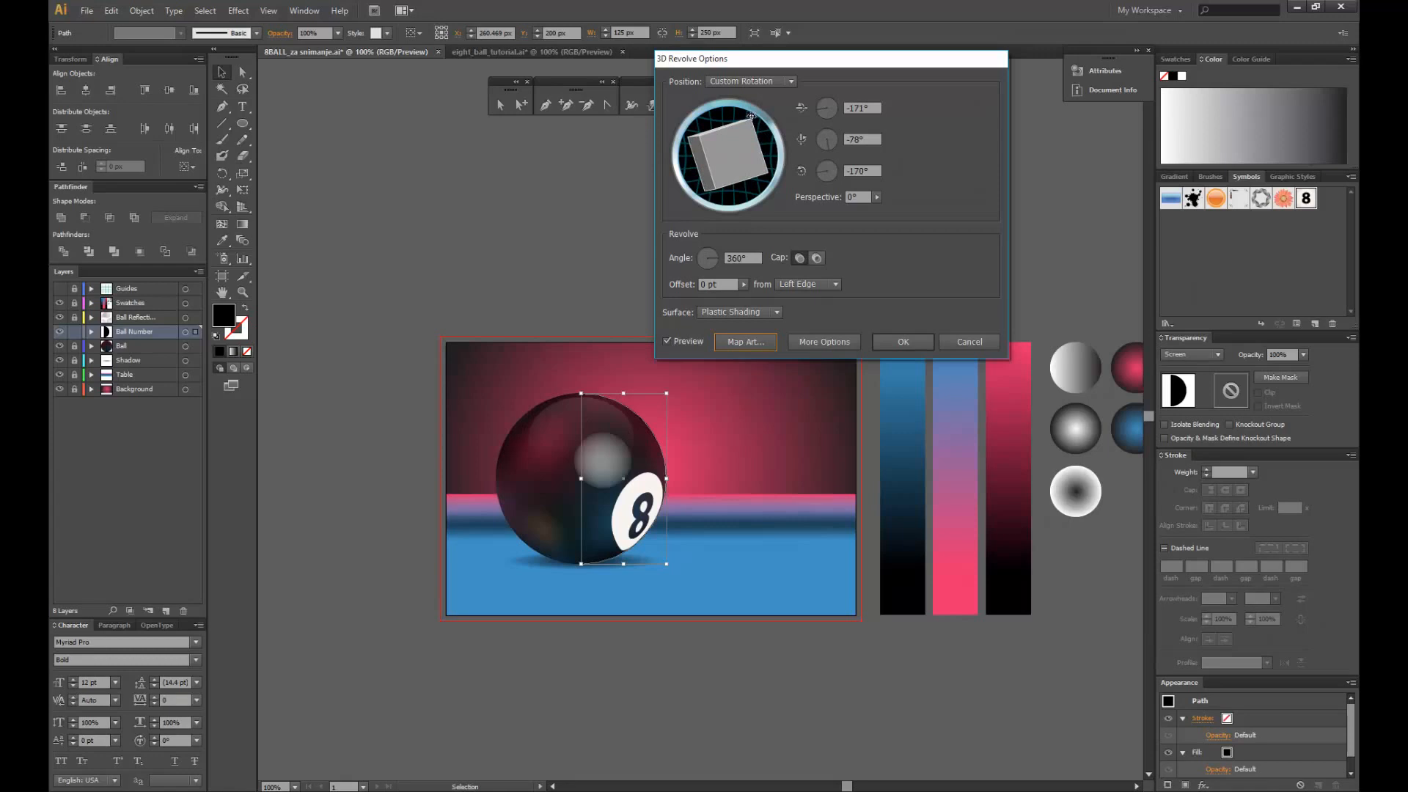
pyautogui.moveTo(761, 139); pyautogui.dragTo(721, 113)
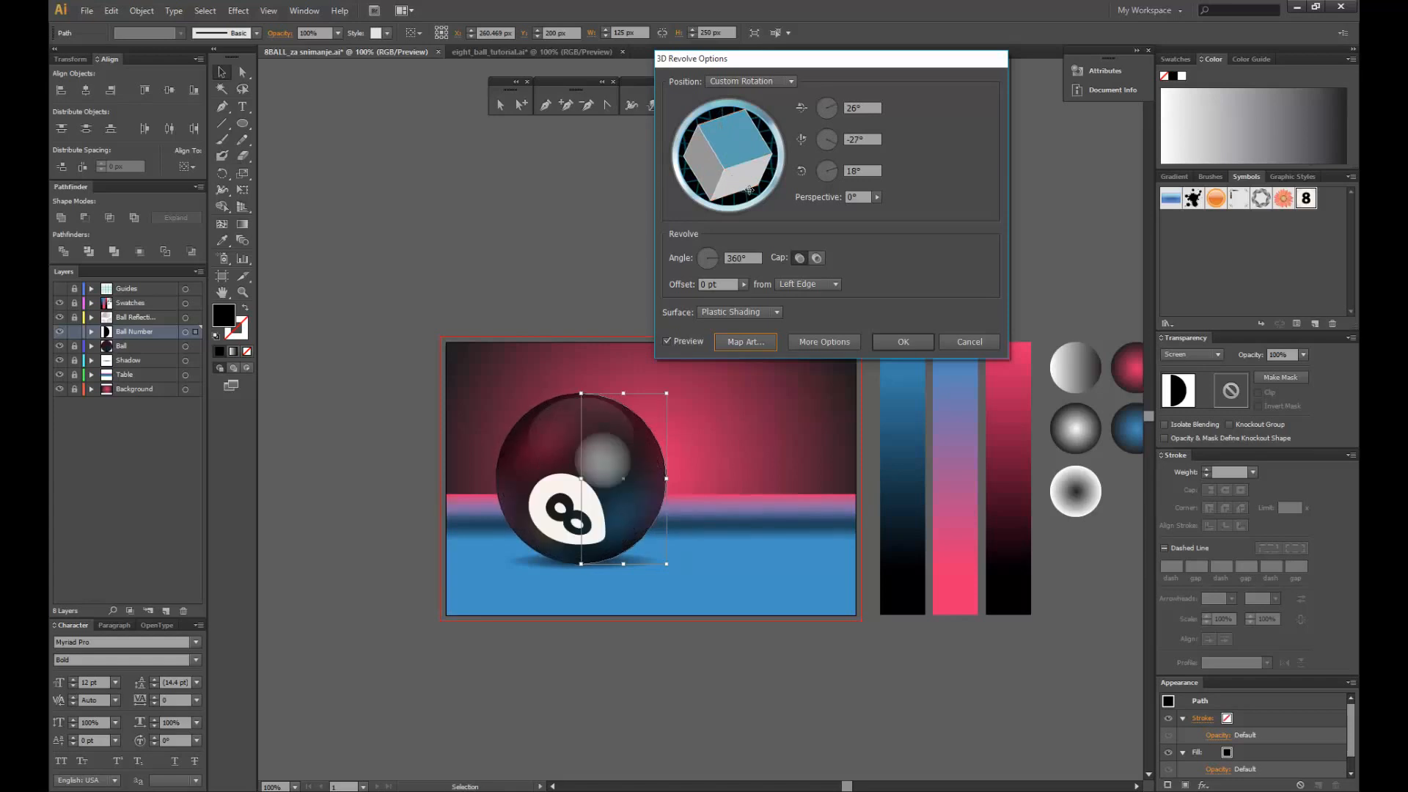
# - Move the mapped 8 symbol to the upper right of the ball's visible surface and accept the mapping
pyautogui.click(753, 344)
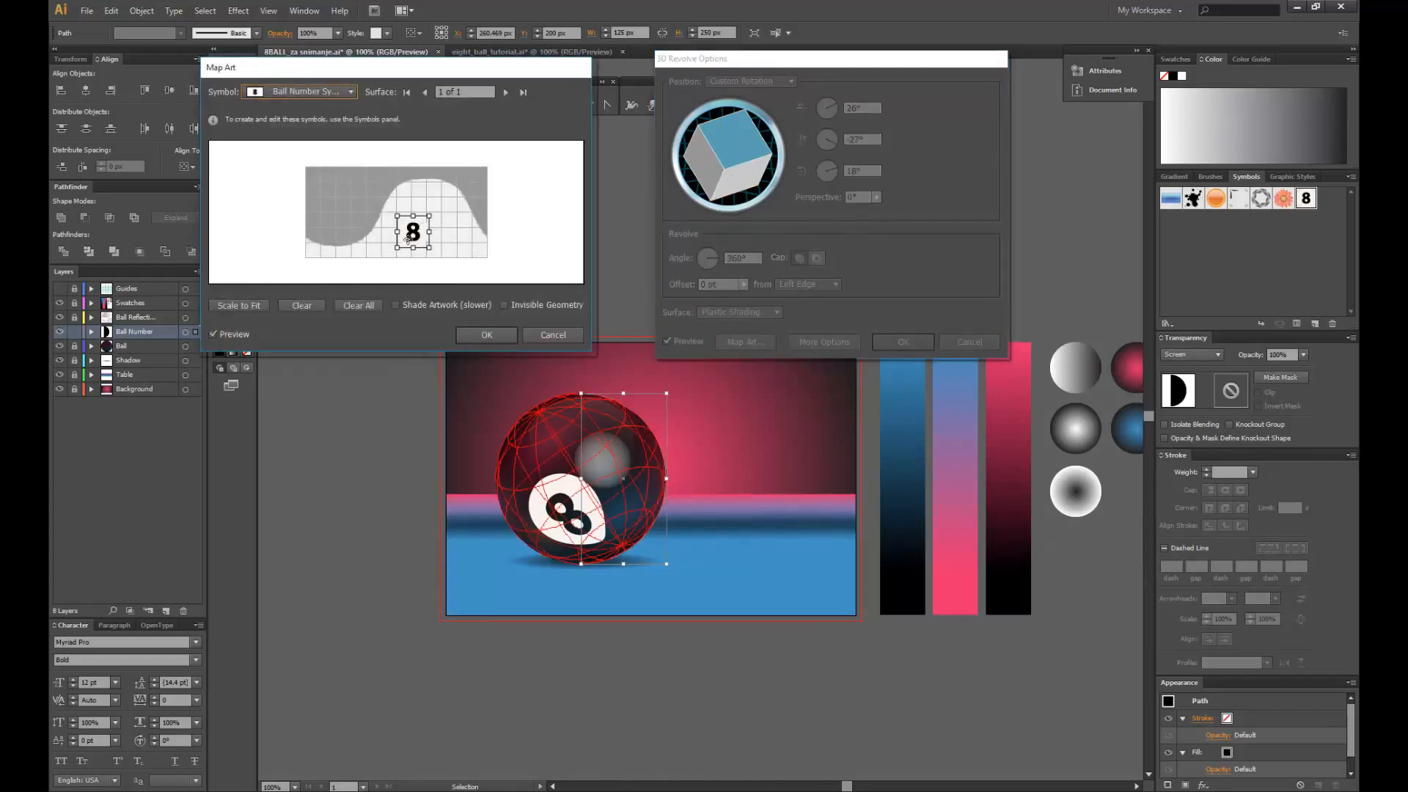
pyautogui.moveTo(415, 236); pyautogui.dragTo(444, 225)
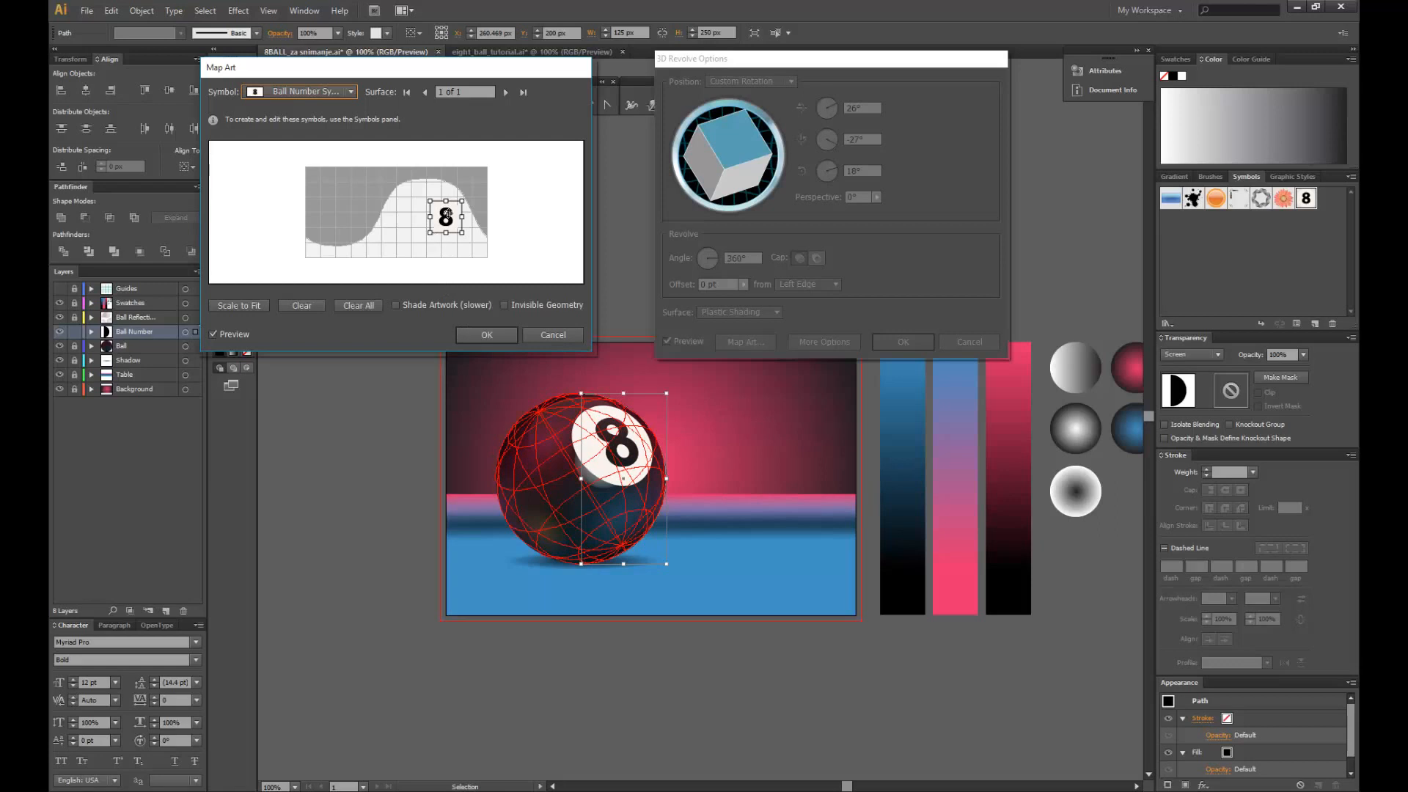
pyautogui.moveTo(444, 218)
pyautogui.mouseDown()
pyautogui.moveTo(408, 213)
pyautogui.moveTo(444, 212)
pyautogui.mouseUp()
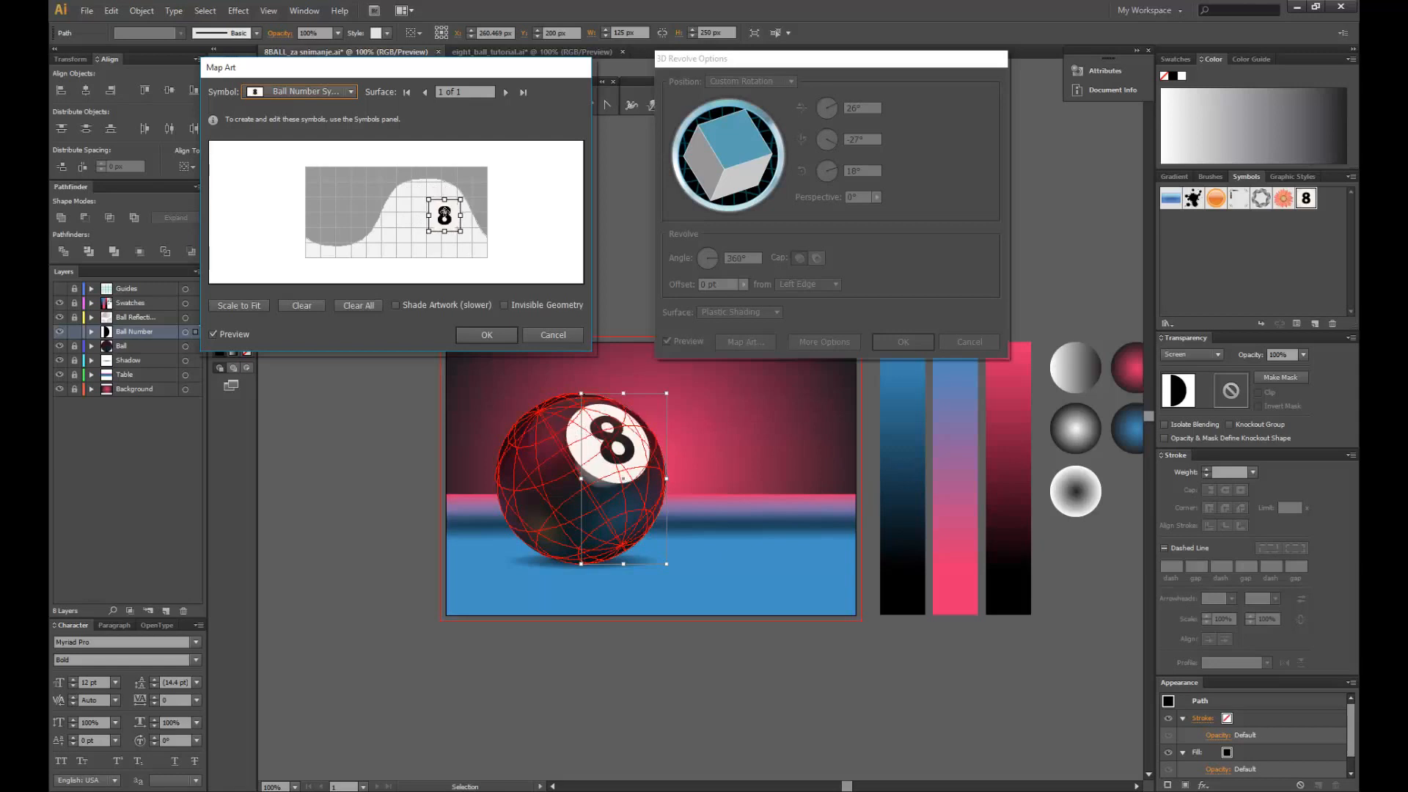
pyautogui.click(471, 338)
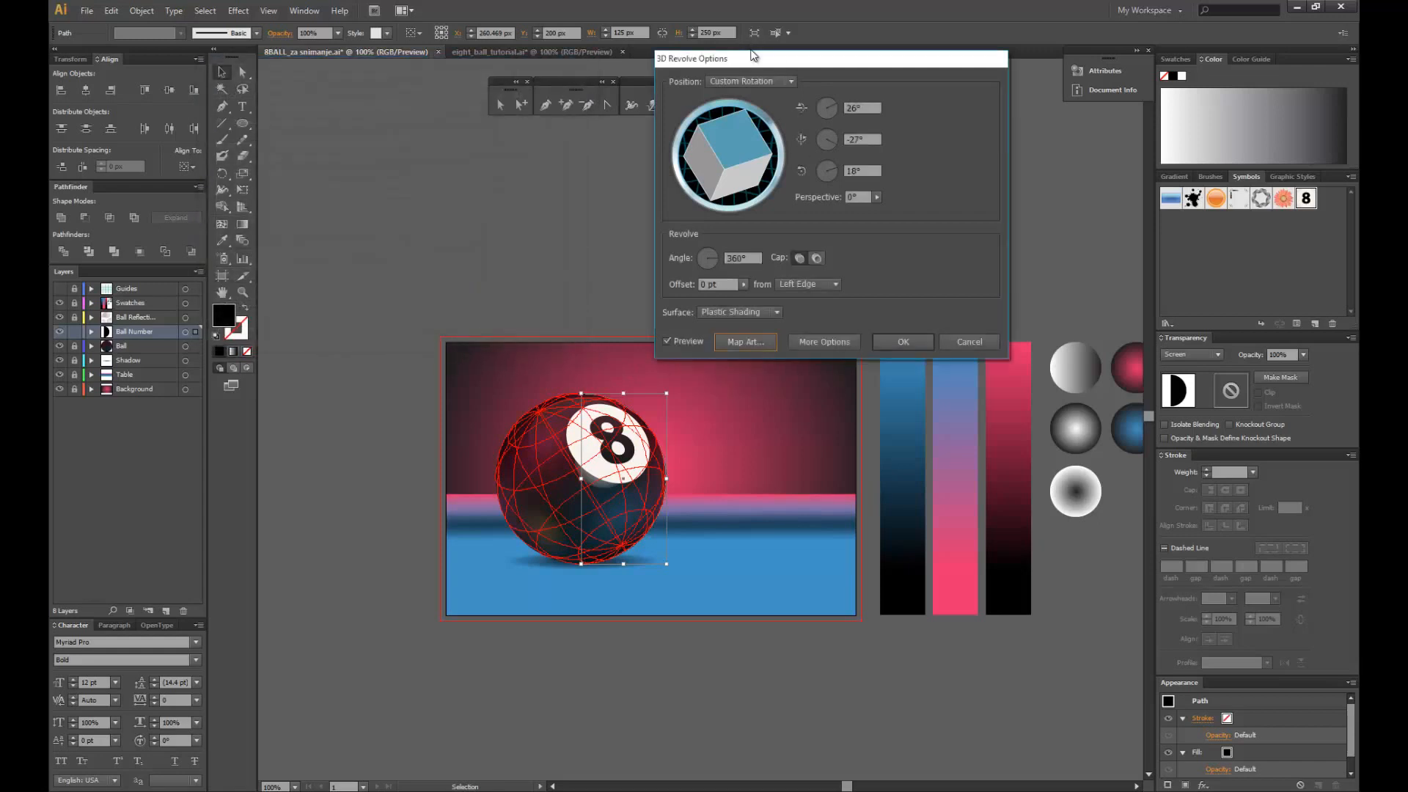
# - Set the revolved sphere's surface to No Shading
pyautogui.moveTo(743, 55); pyautogui.dragTo(846, 150)
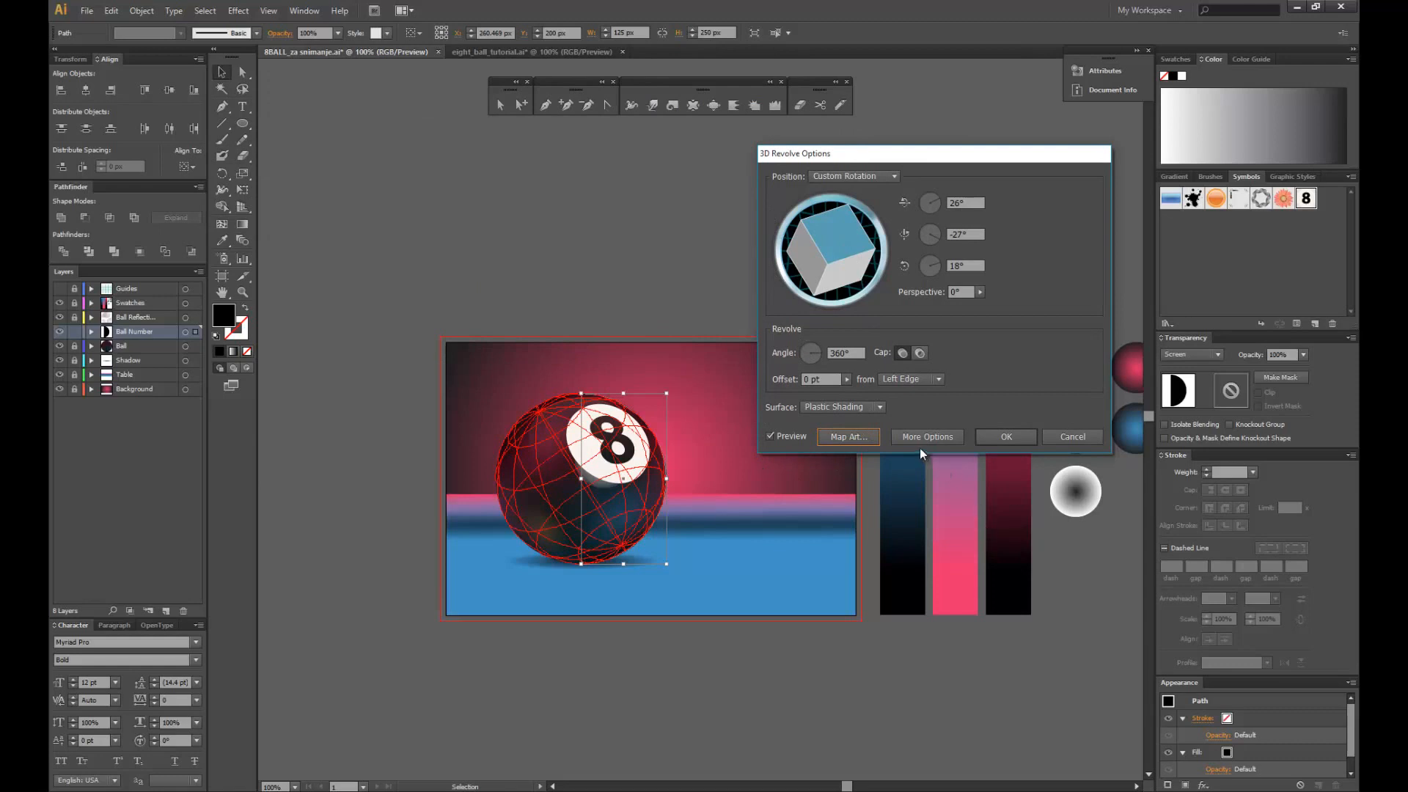
pyautogui.click(816, 406)
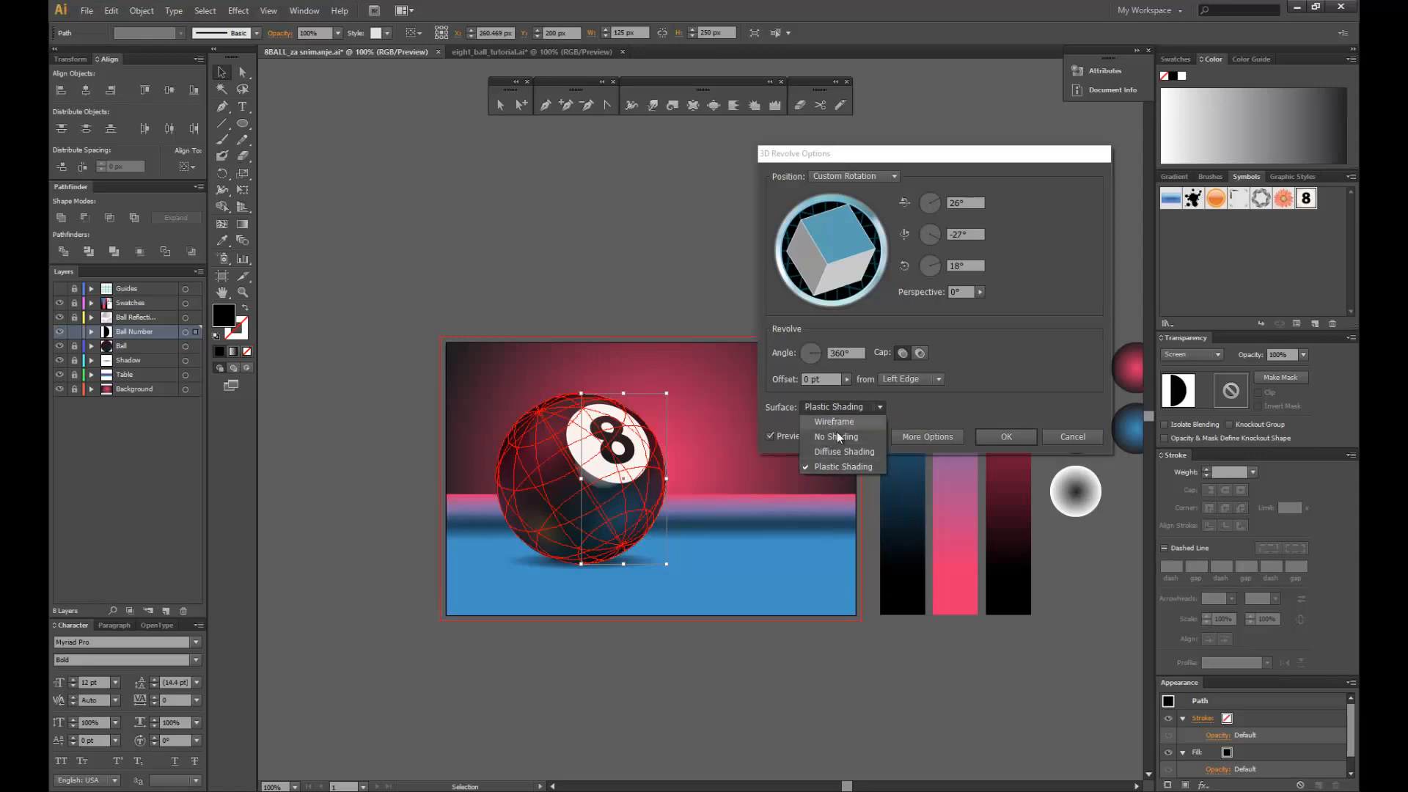
pyautogui.click(838, 437)
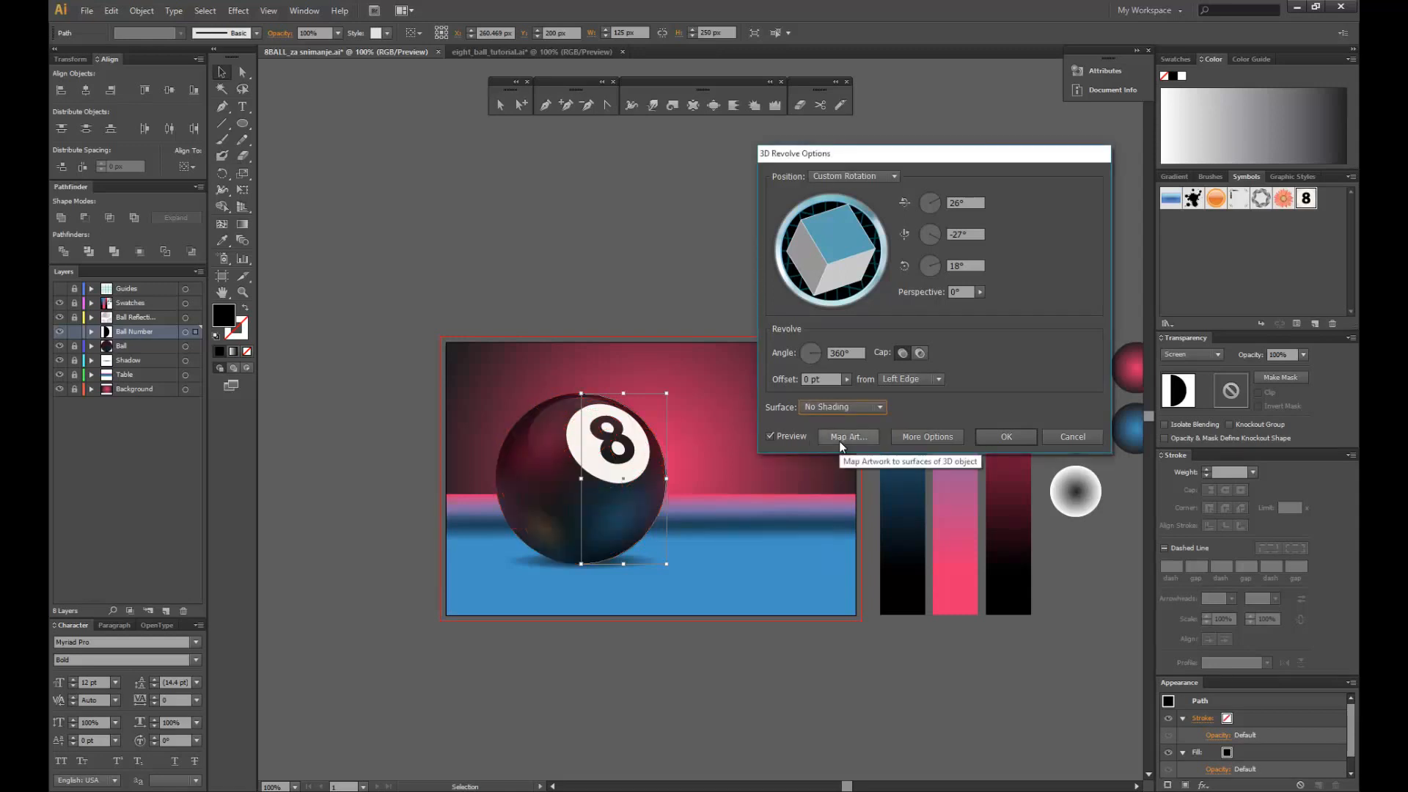
# - Set the revolve perspective to 55°, apply the 3D effect and deselect the ball number
pyautogui.click(979, 292)
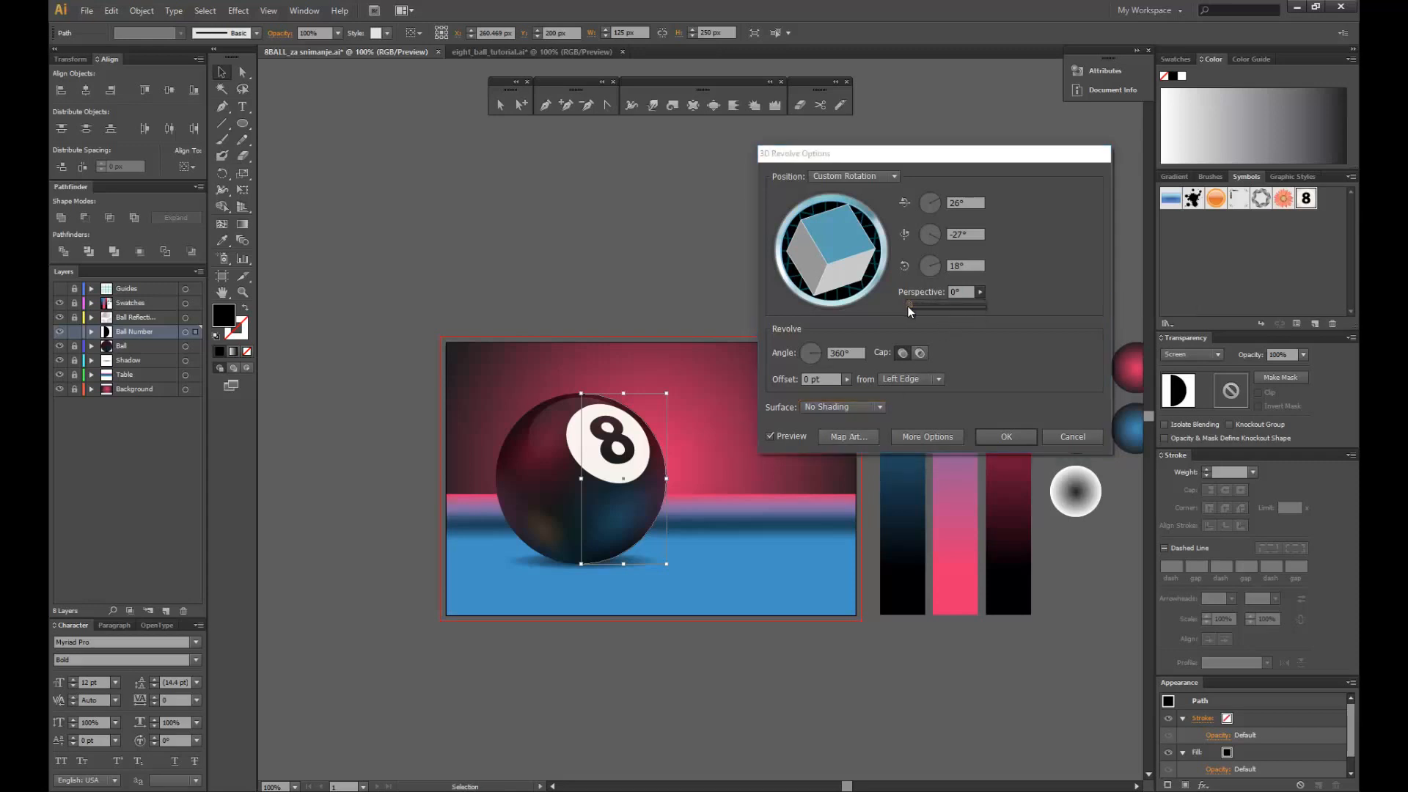
pyautogui.moveTo(916, 306); pyautogui.dragTo(934, 305)
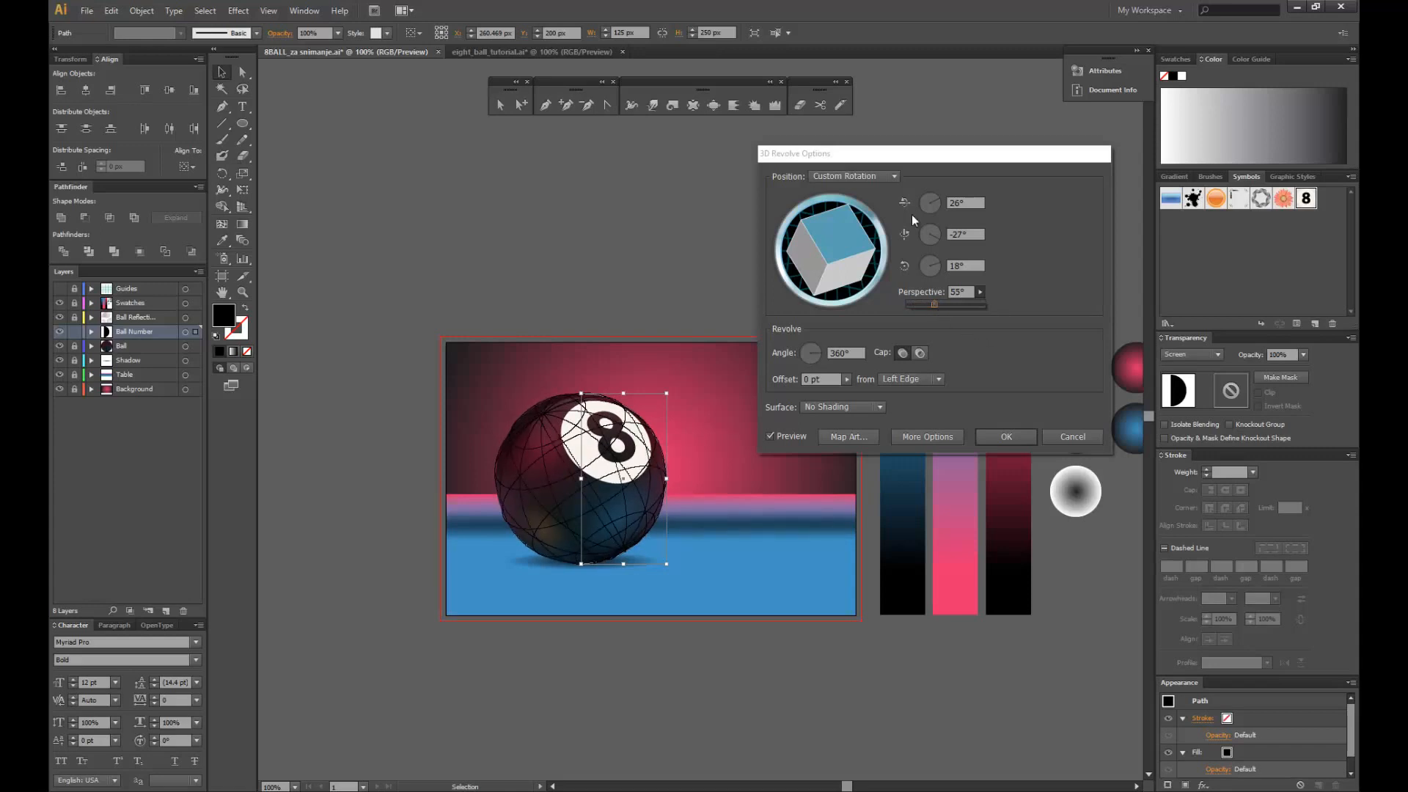
pyautogui.moveTo(853, 151); pyautogui.dragTo(748, 144)
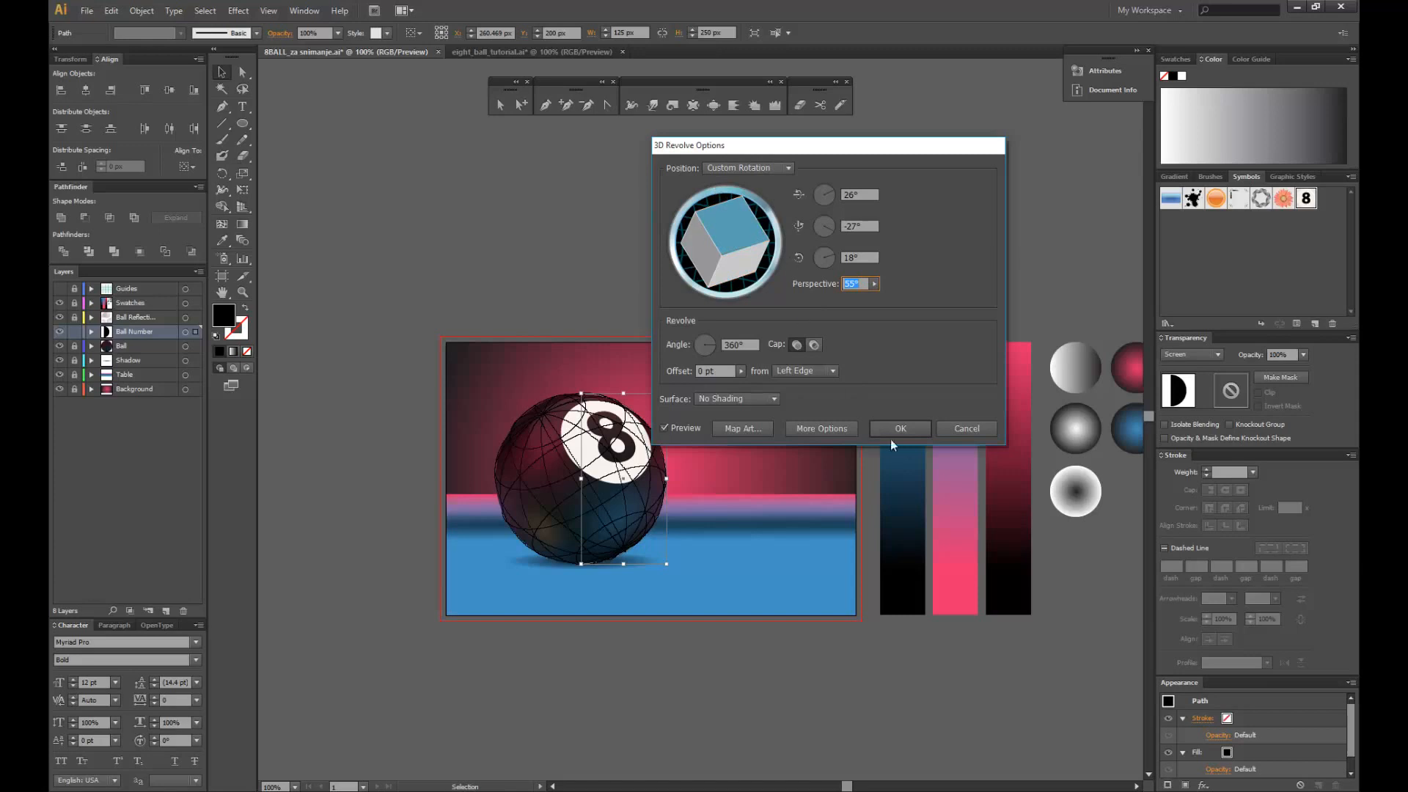
pyautogui.click(916, 429)
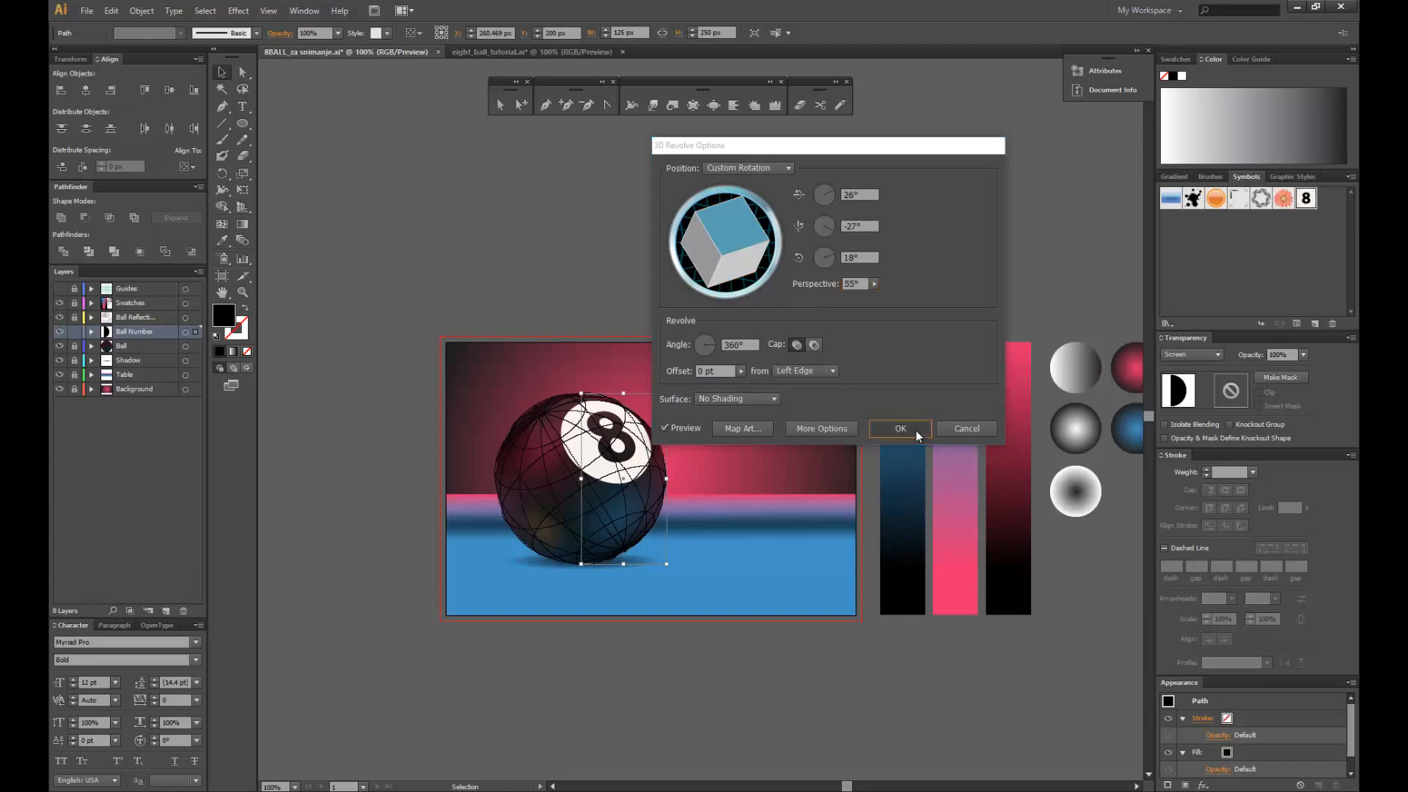
pyautogui.click(710, 293)
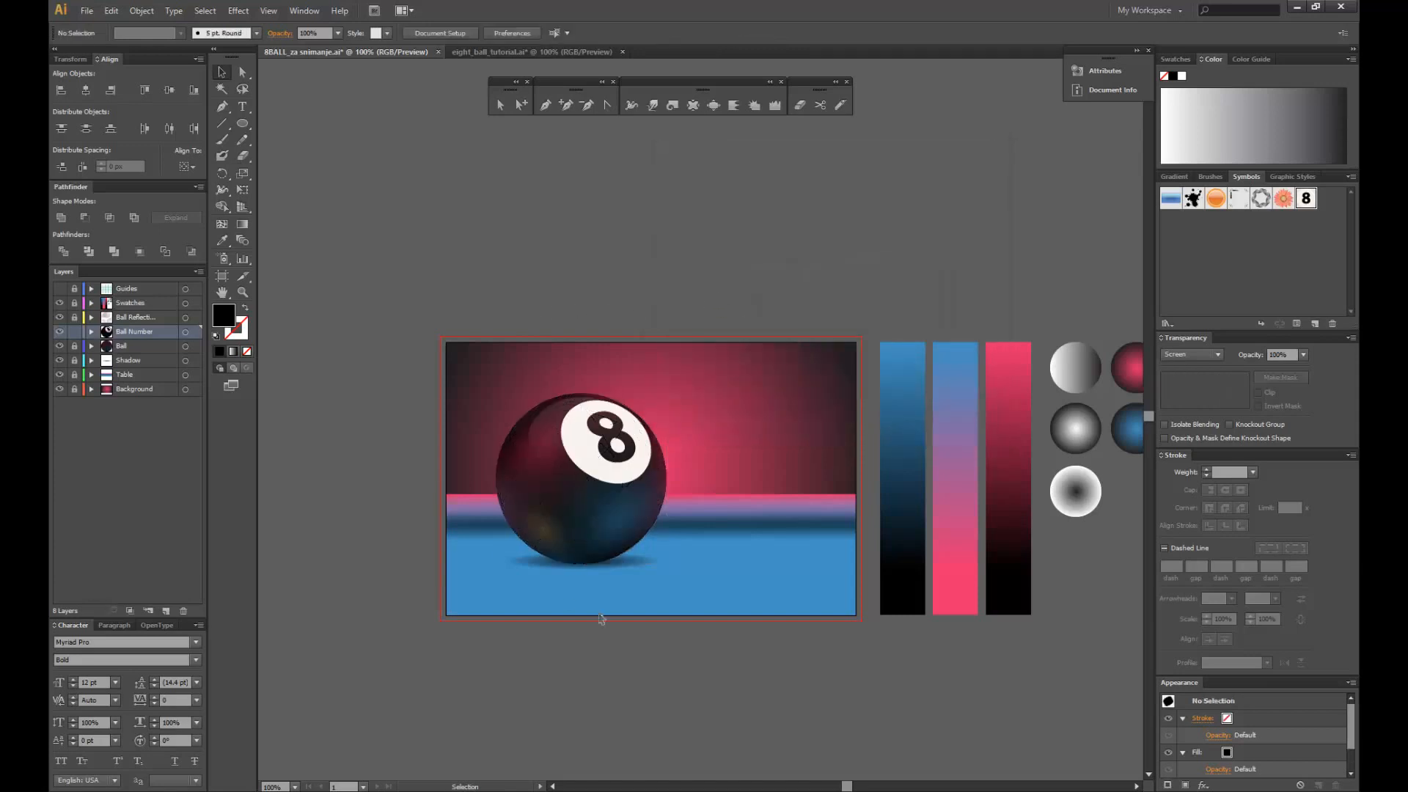
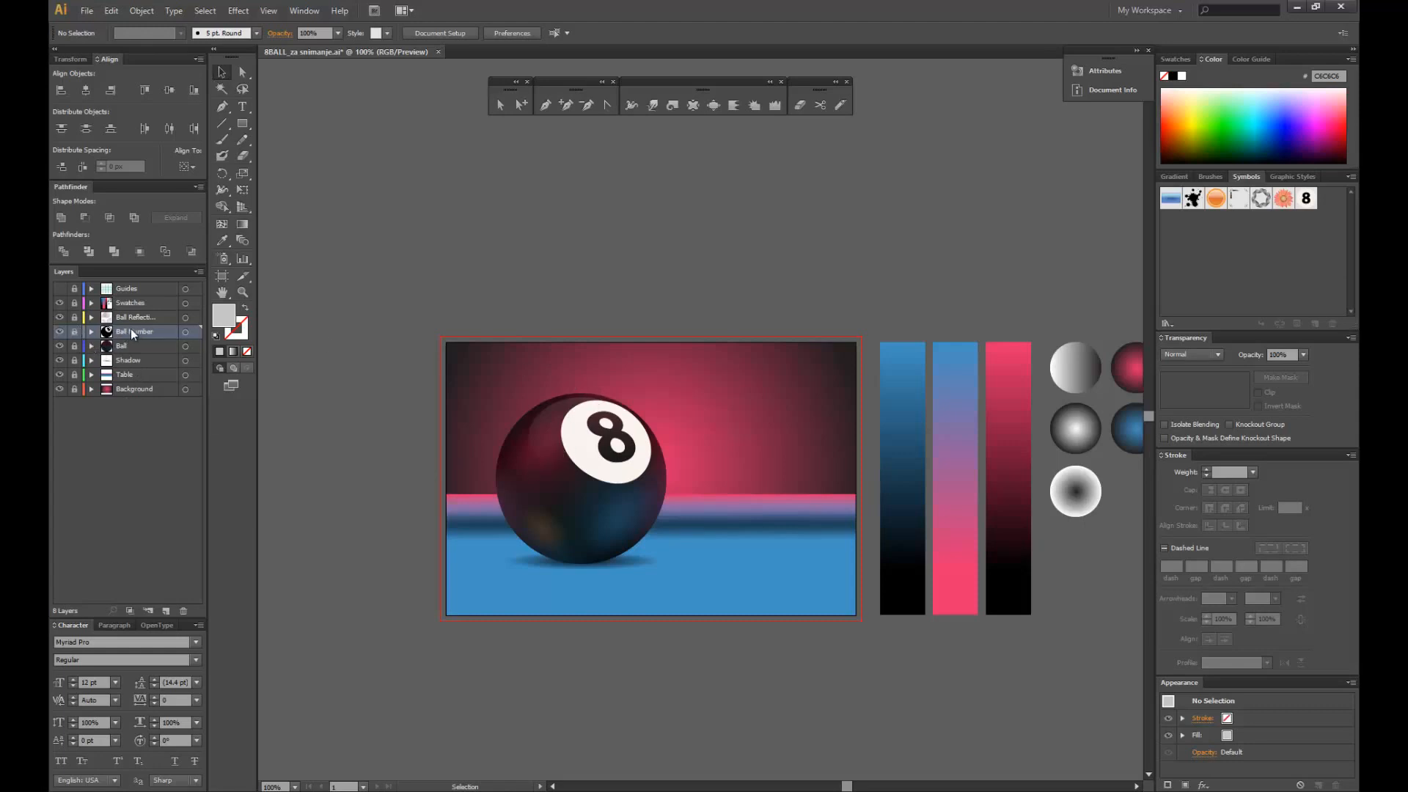
# - Duplicate the Ball Number layer, then unlock the copy and rename it Light Reflections
pyautogui.click(198, 272)
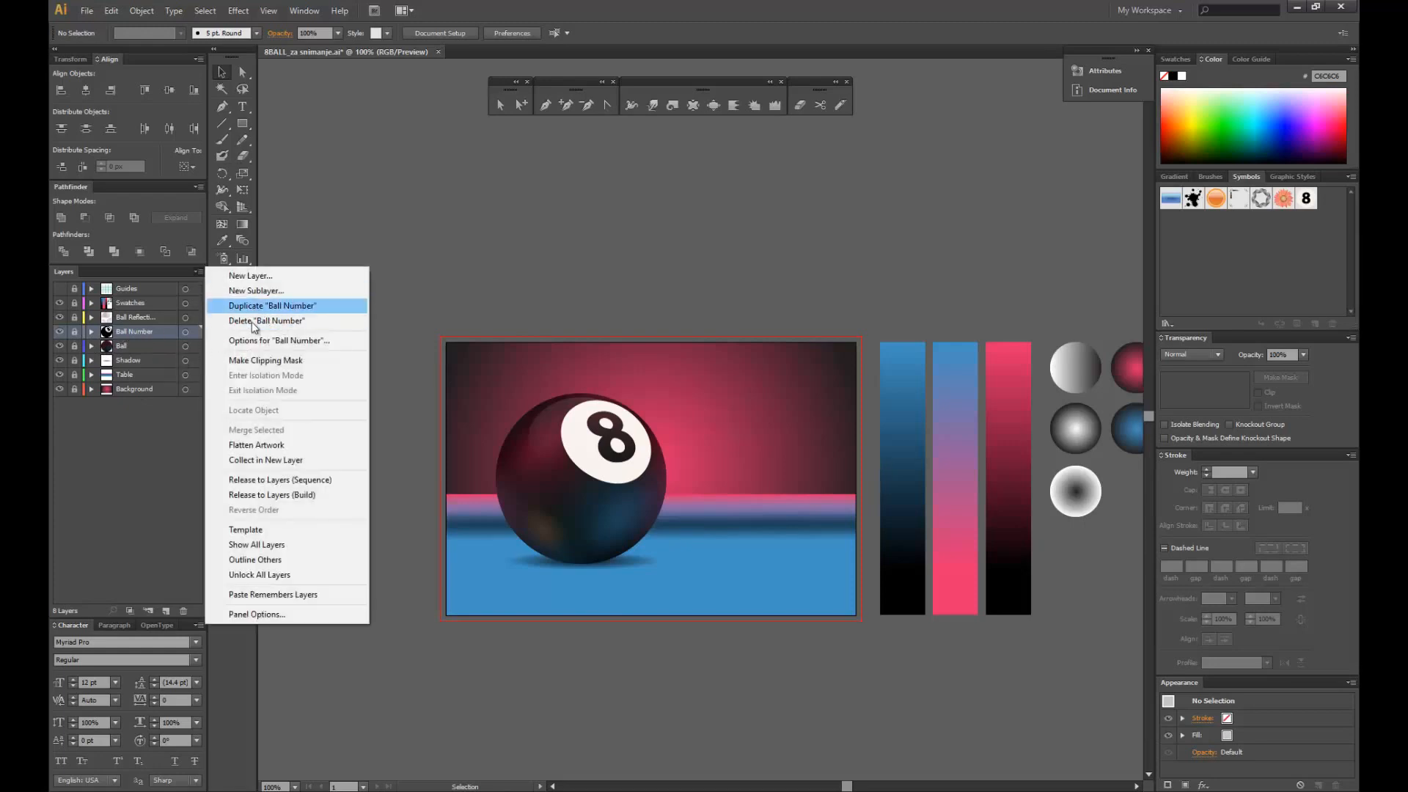
pyautogui.click(254, 306)
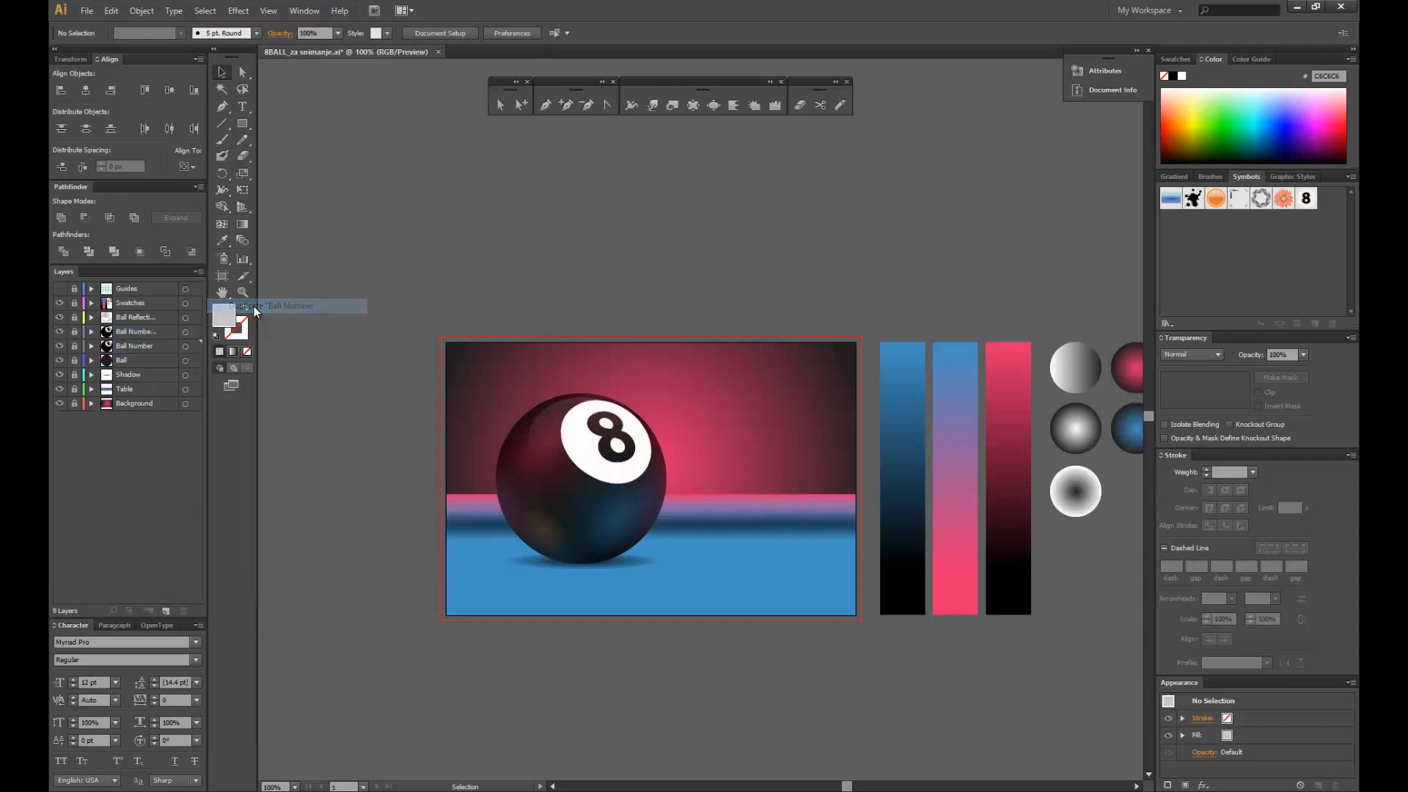
pyautogui.click(74, 333)
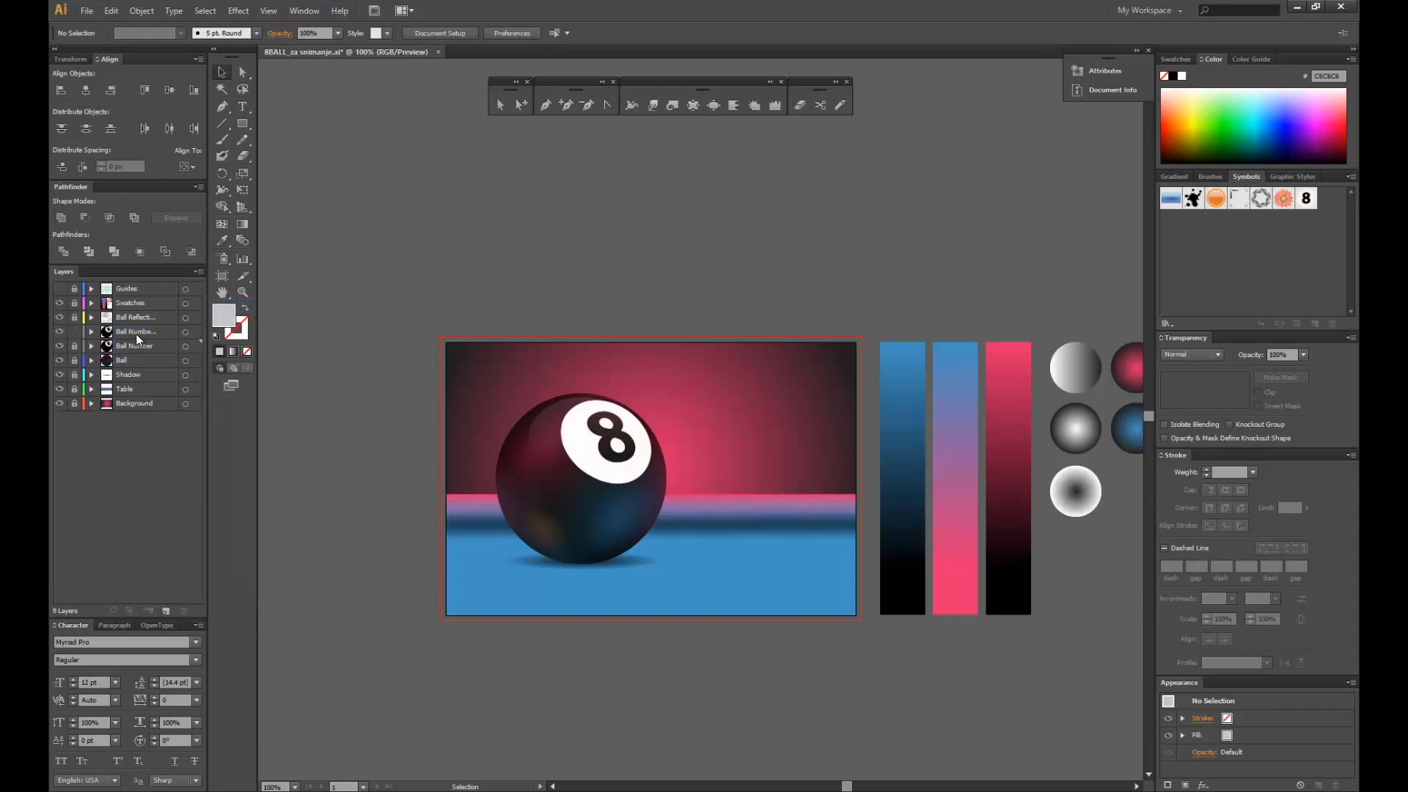
pyautogui.doubleClick(136, 333)
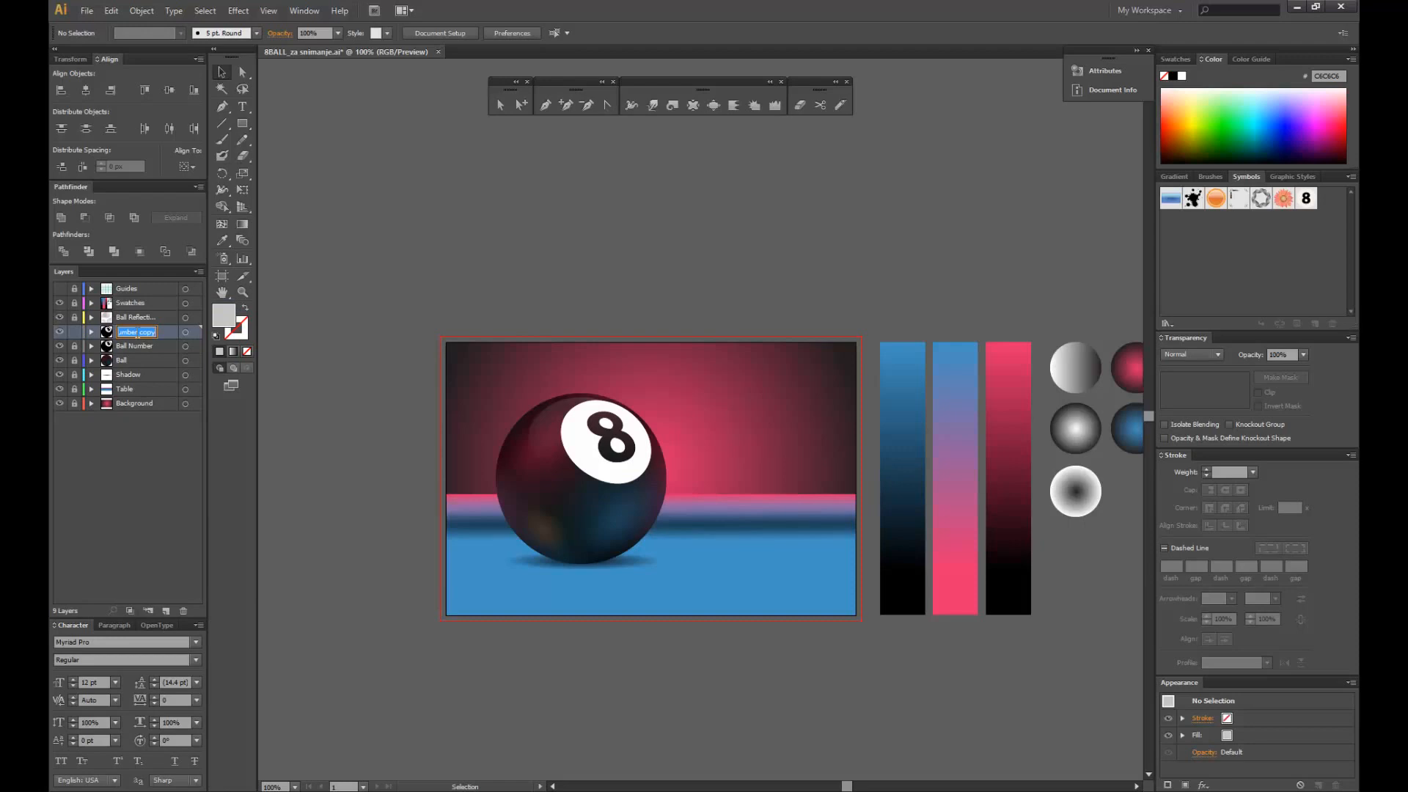
pyautogui.write('Lig')
pyautogui.write('ht Reflections')
# - Draw a rectangle about 277 by 113 px above the artboard and fill it with white (FFFFFF)
pyautogui.click(242, 122)
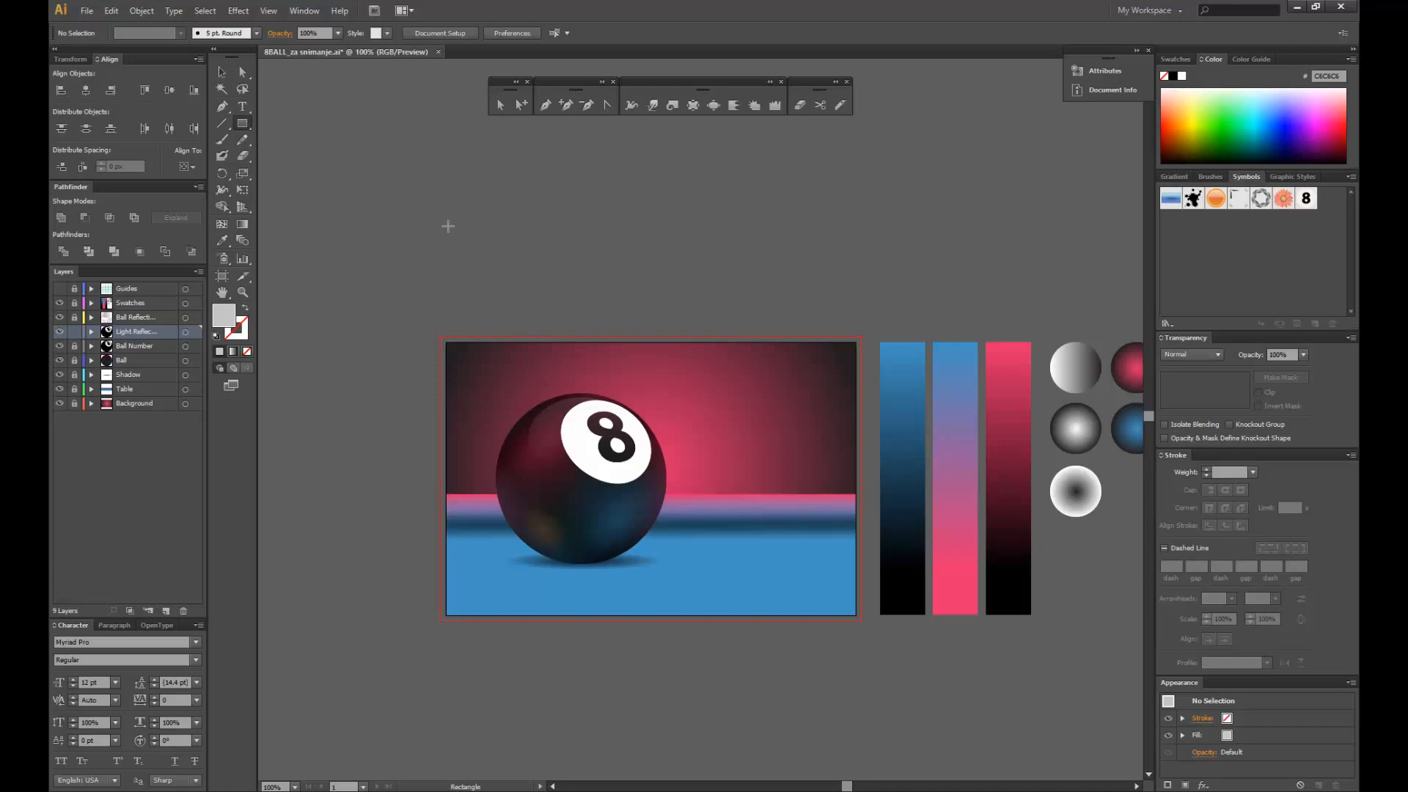
pyautogui.moveTo(440, 228); pyautogui.dragTo(628, 304)
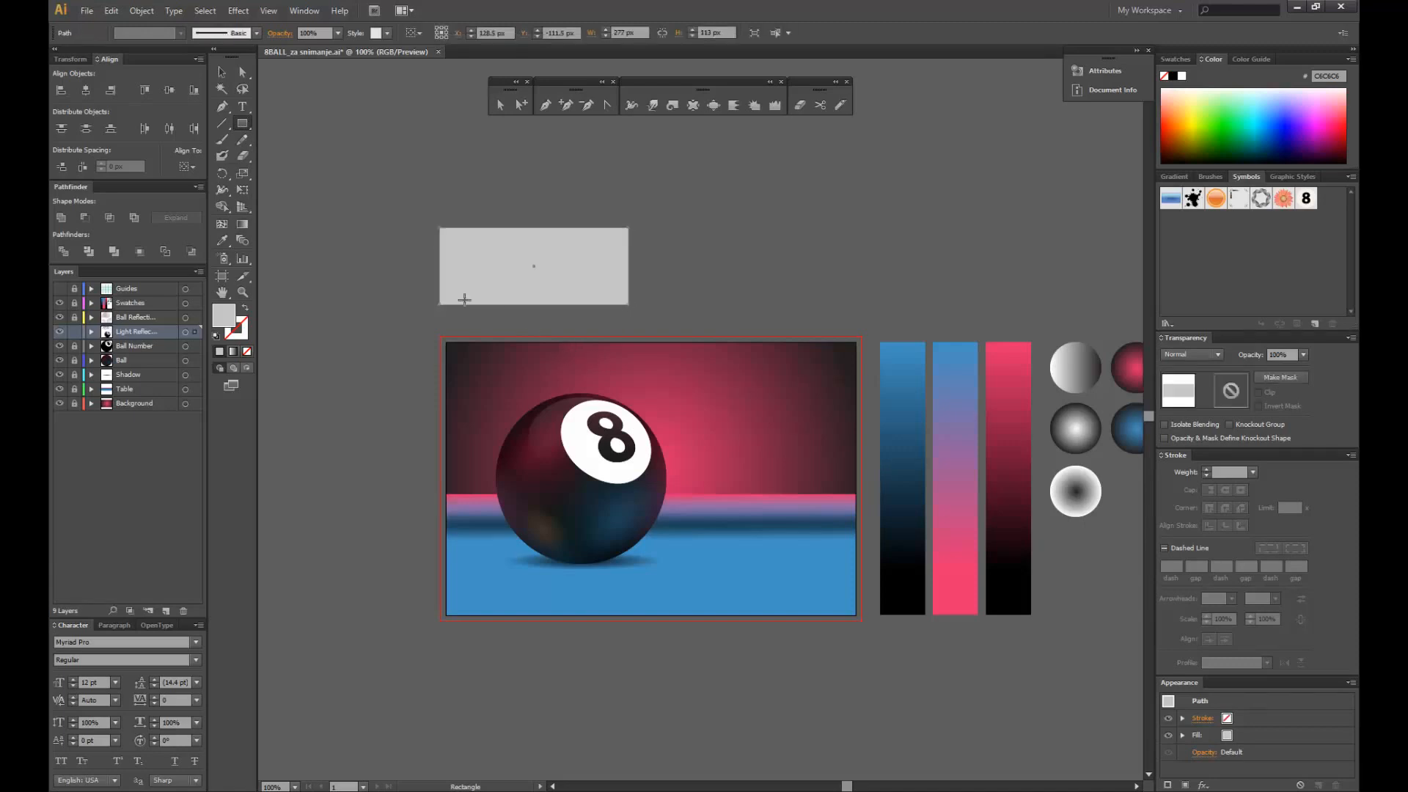
pyautogui.doubleClick(226, 314)
pyautogui.click(779, 191)
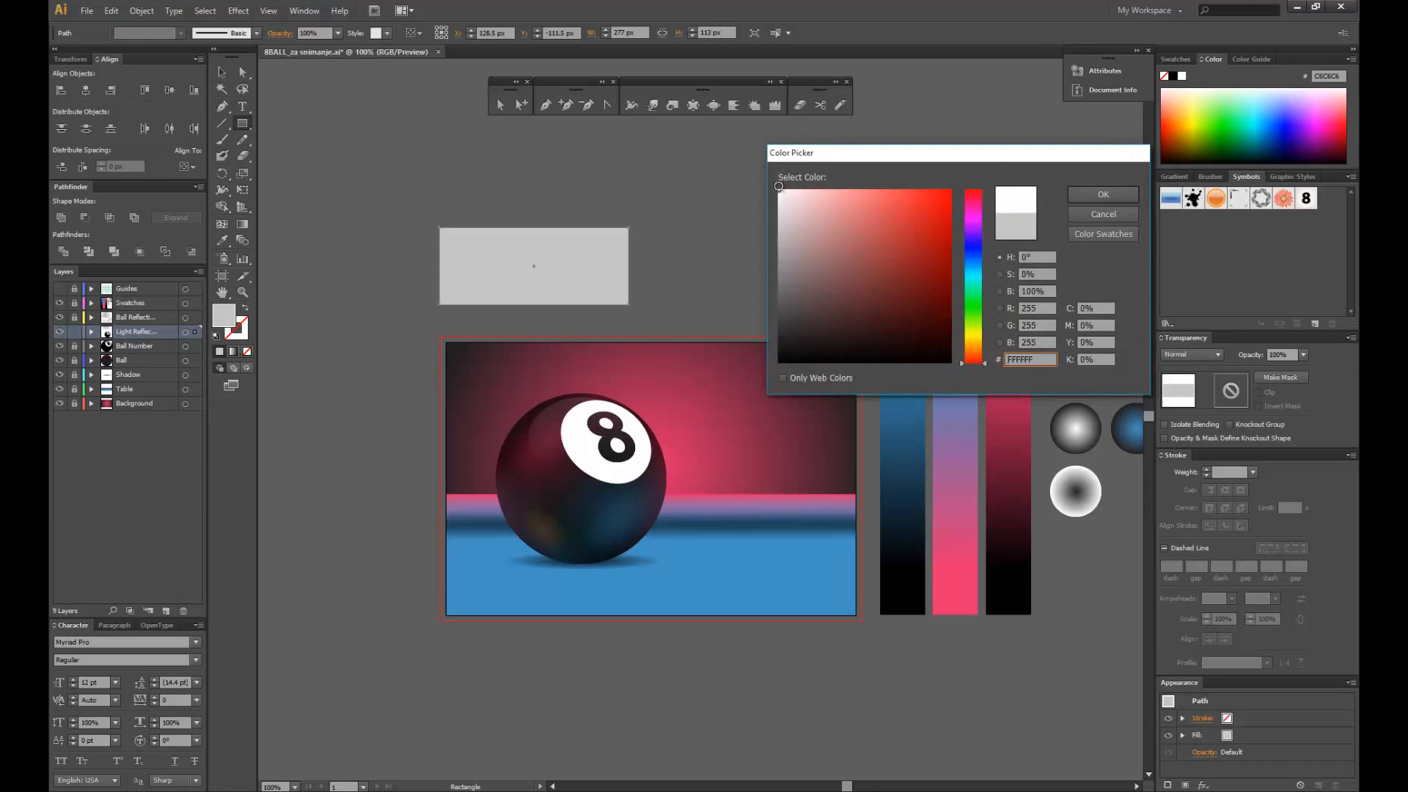
pyautogui.click(1078, 199)
pyautogui.press('v')
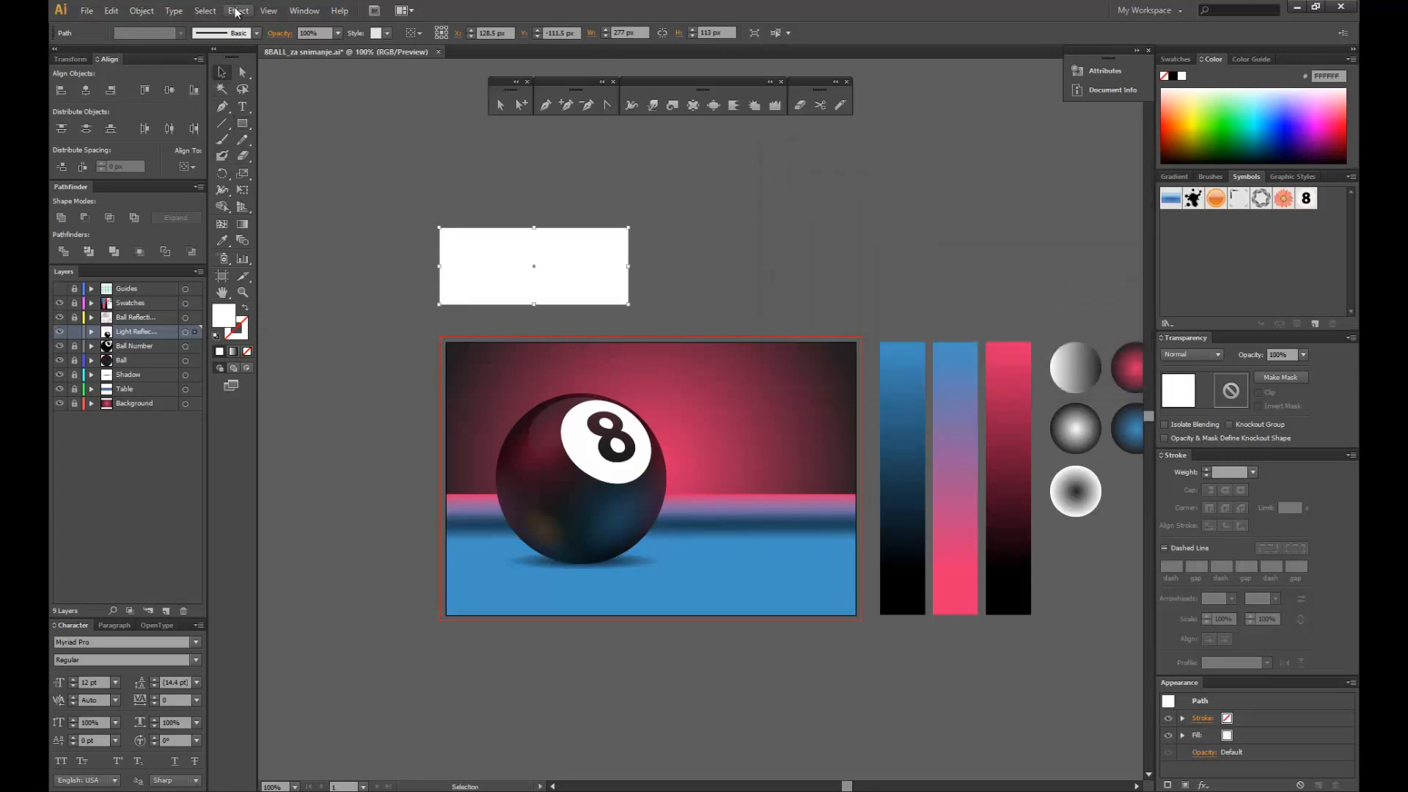
# - Round the white rectangle's corners with a 10 px radius and expand its appearance
pyautogui.click(236, 11)
pyautogui.moveTo(306, 167)
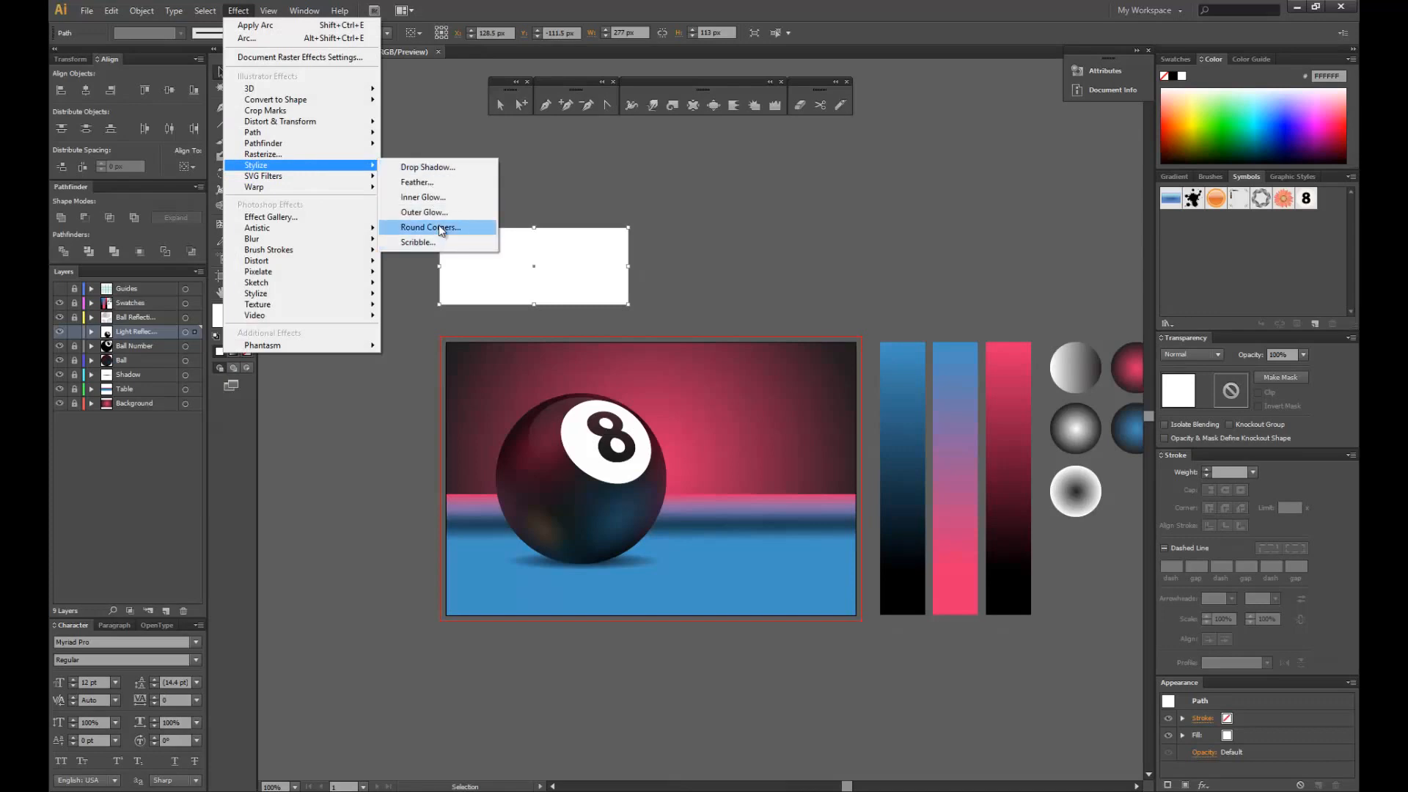
pyautogui.click(440, 228)
pyautogui.moveTo(161, 10); pyautogui.dragTo(756, 187)
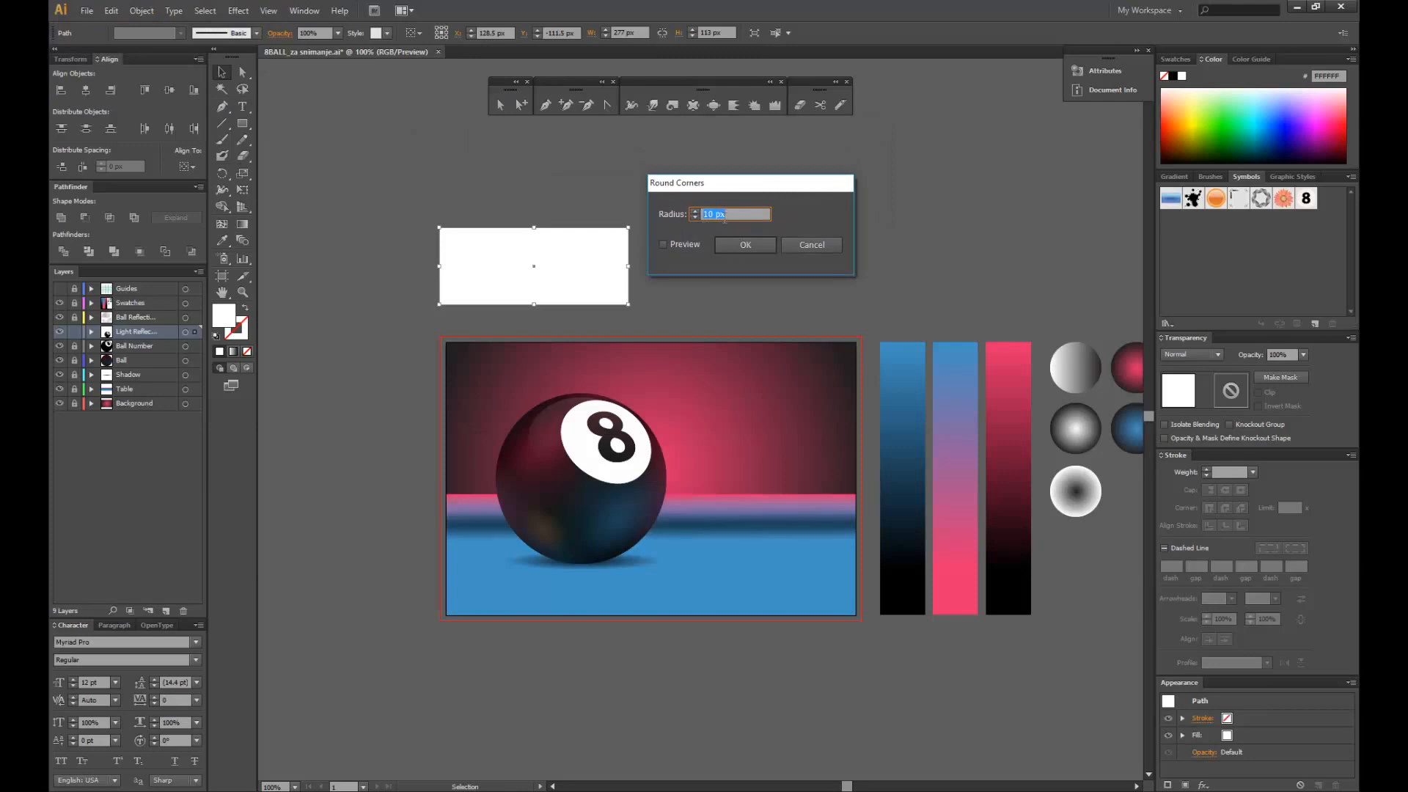
pyautogui.click(664, 244)
pyautogui.click(754, 245)
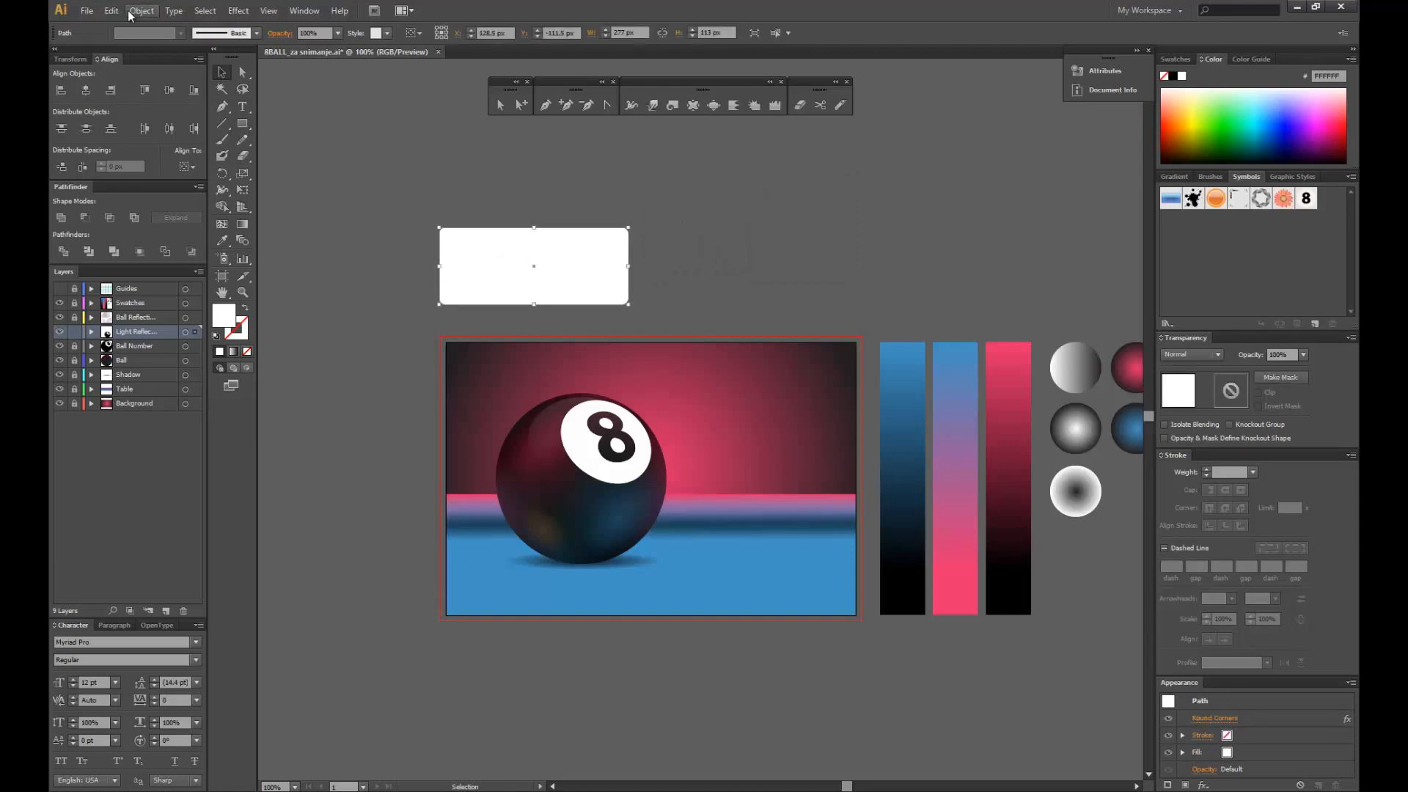
pyautogui.click(132, 12)
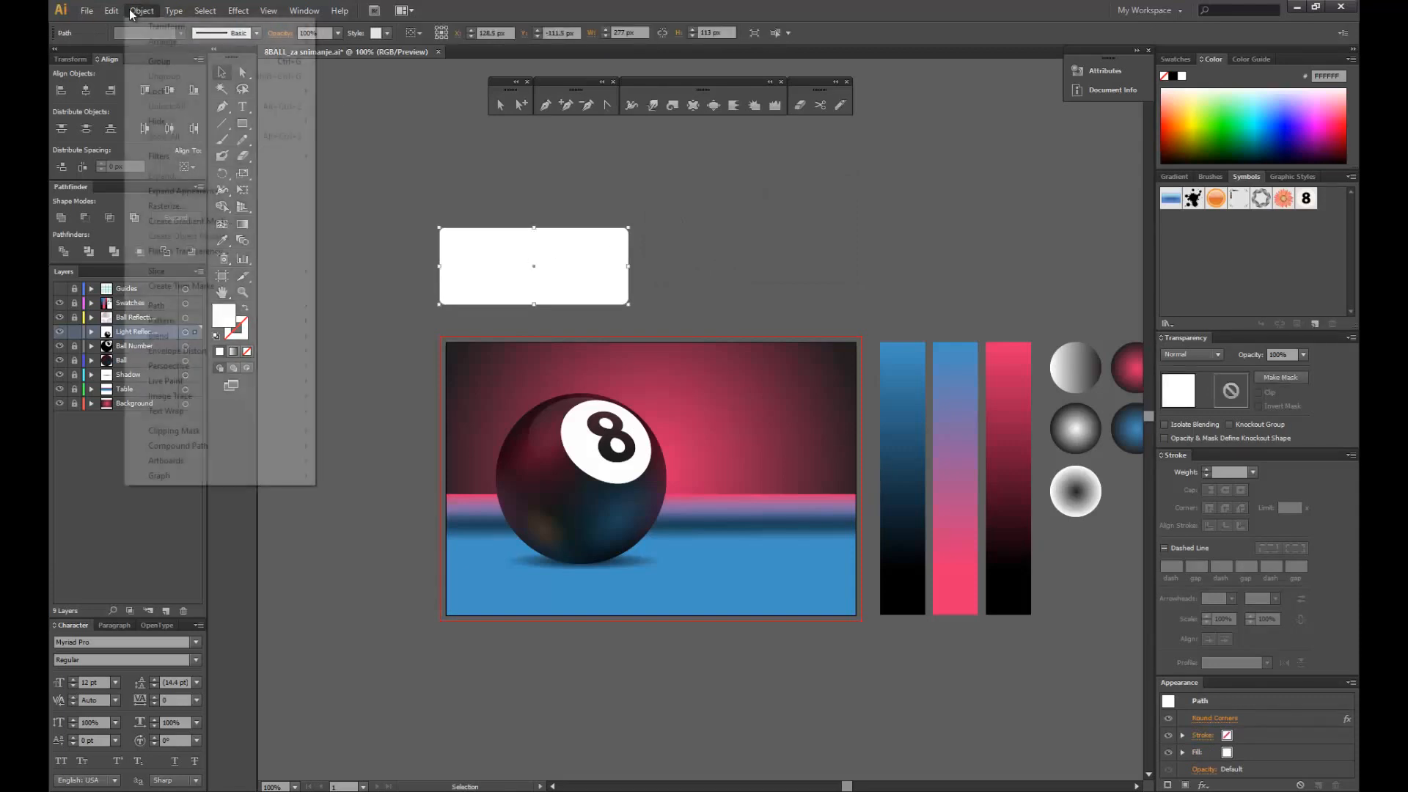
pyautogui.click(219, 192)
pyautogui.click(483, 187)
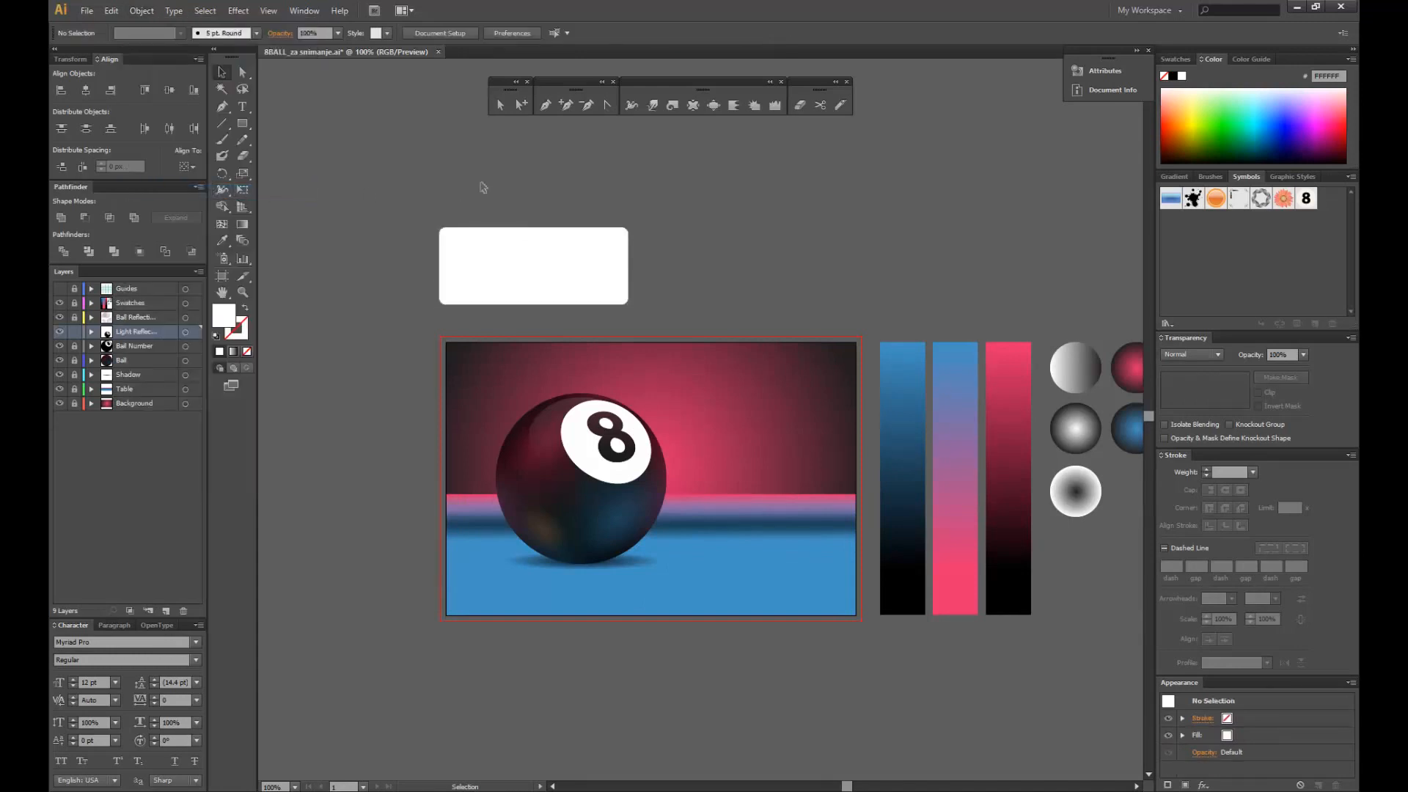
# - Create an inner copy of the white rounded rectangle with an Offset Path of -10 px and Miter joins
pyautogui.click(505, 268)
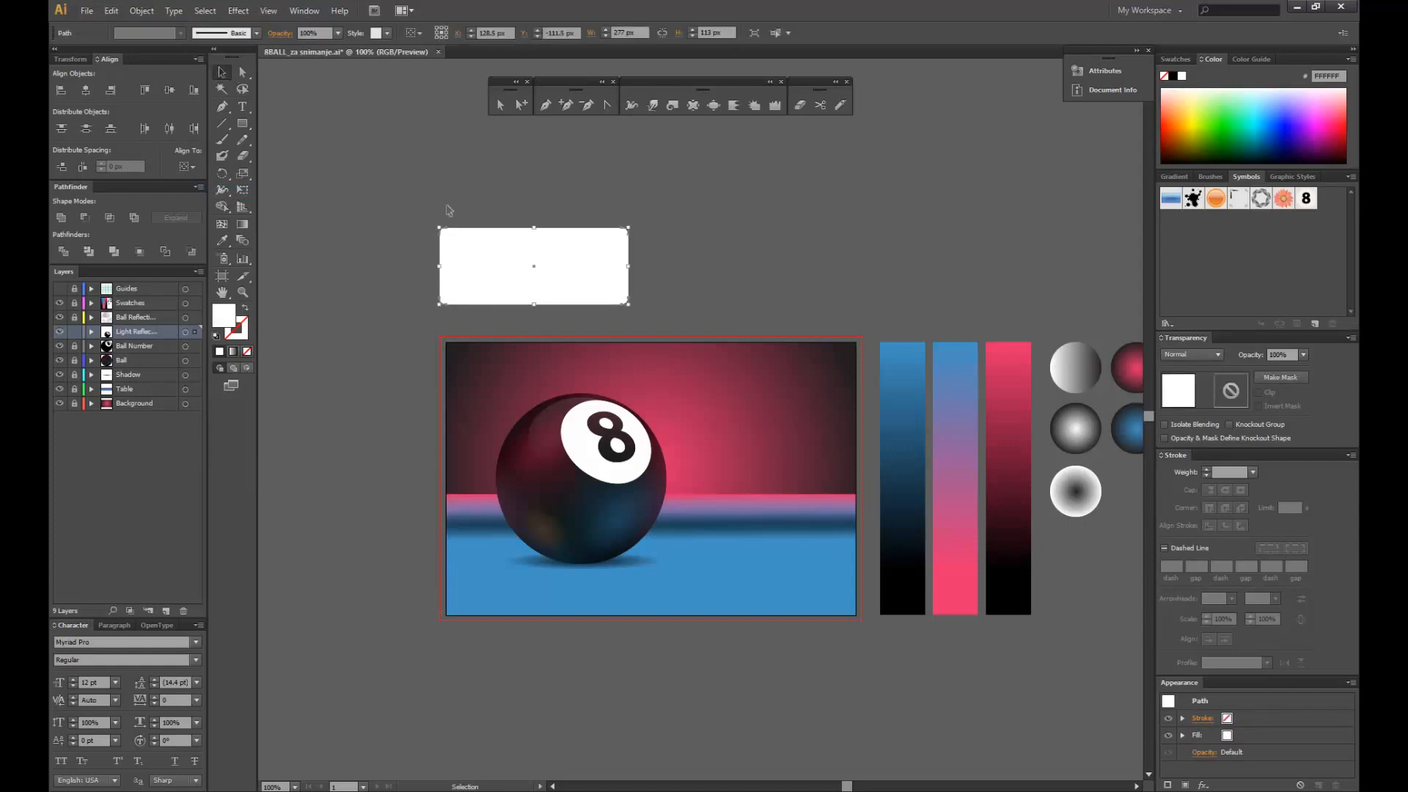
pyautogui.click(141, 11)
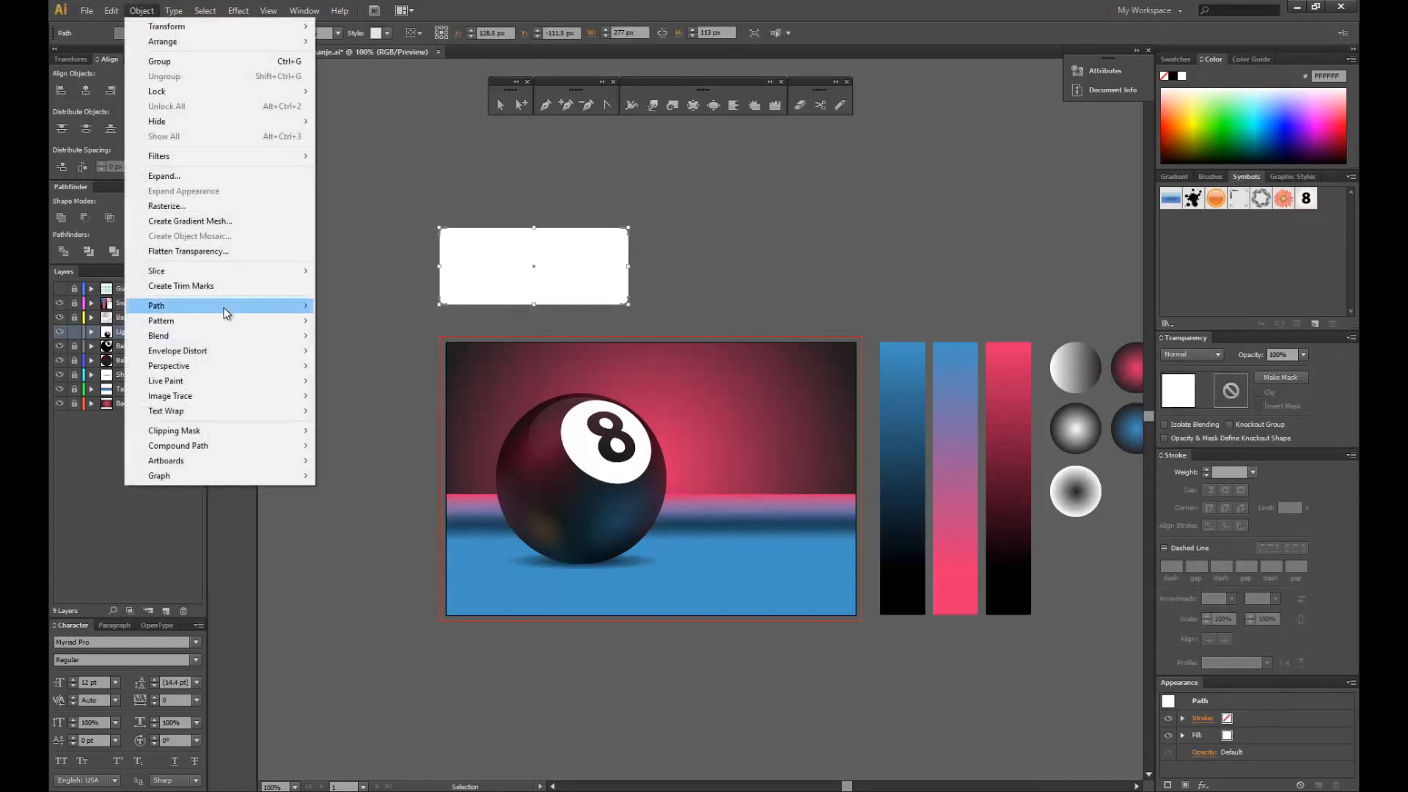
pyautogui.moveTo(222, 307)
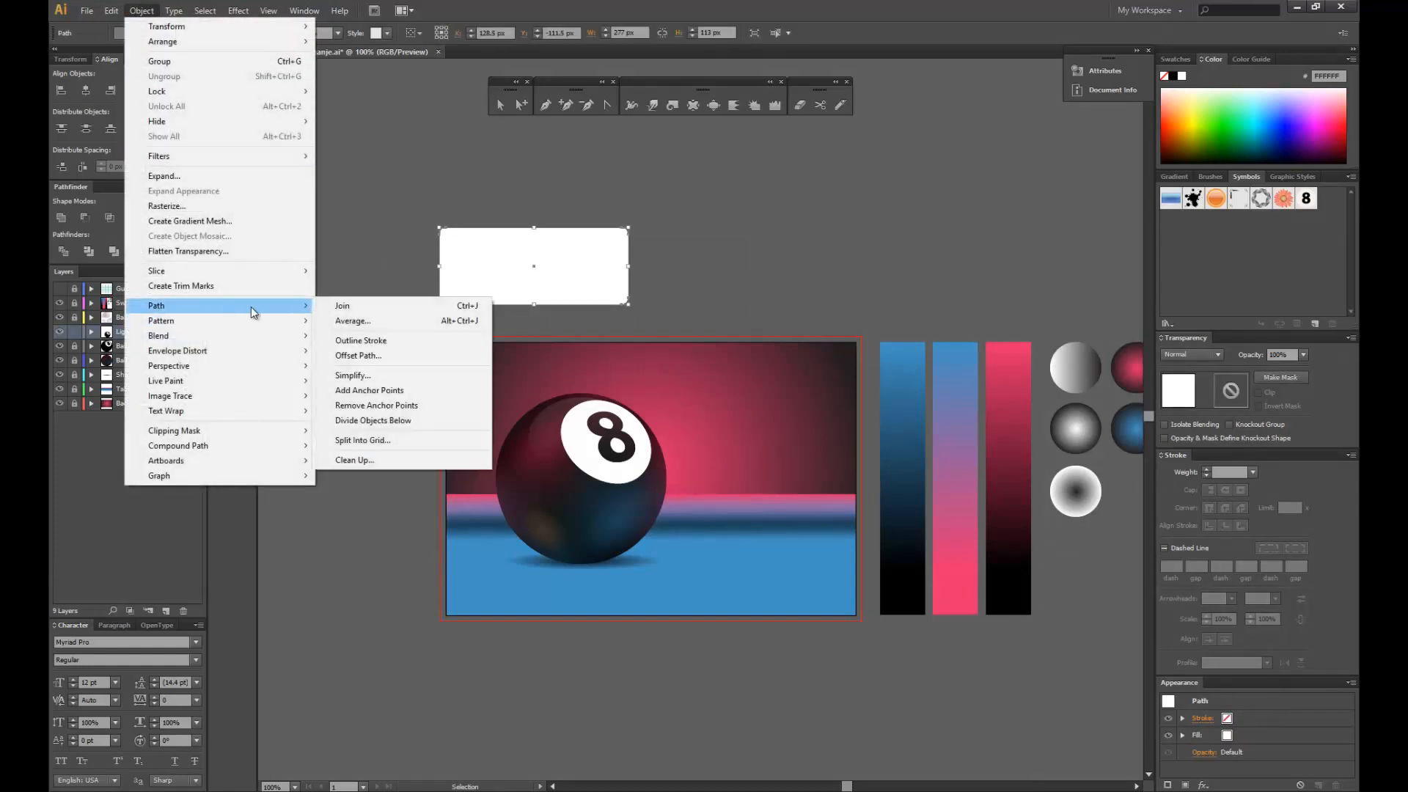
pyautogui.click(394, 358)
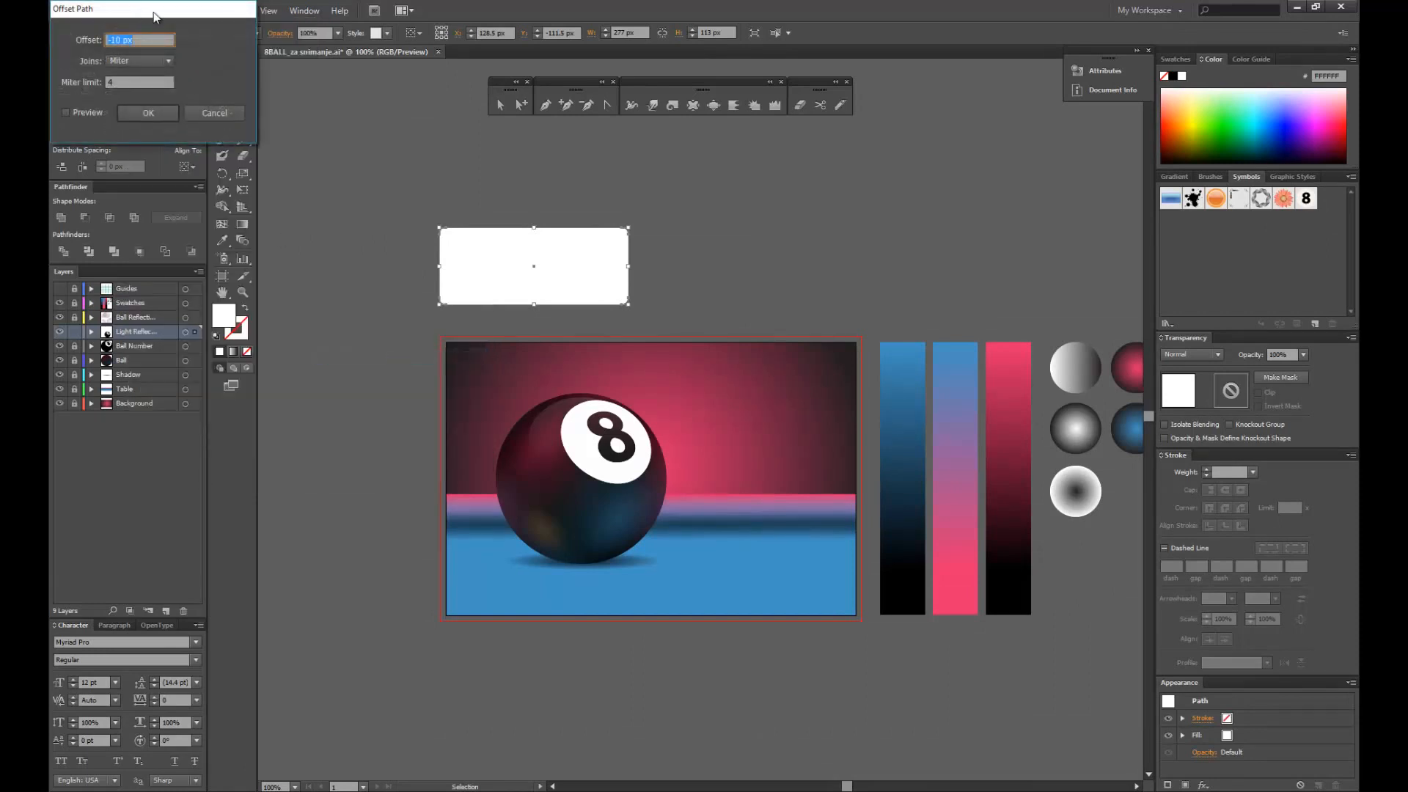
pyautogui.moveTo(836, 139); pyautogui.dragTo(786, 147)
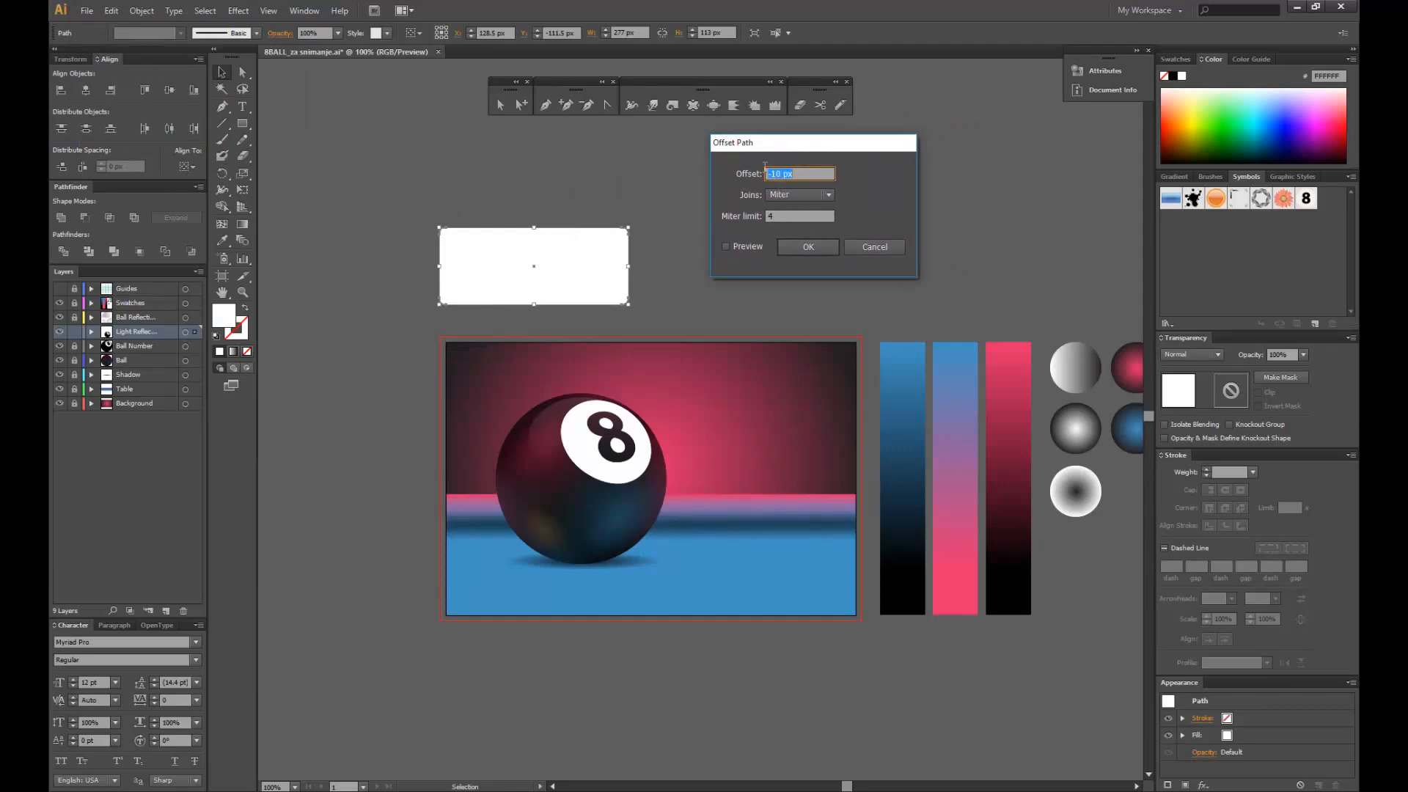
pyautogui.moveTo(749, 144); pyautogui.dragTo(712, 140)
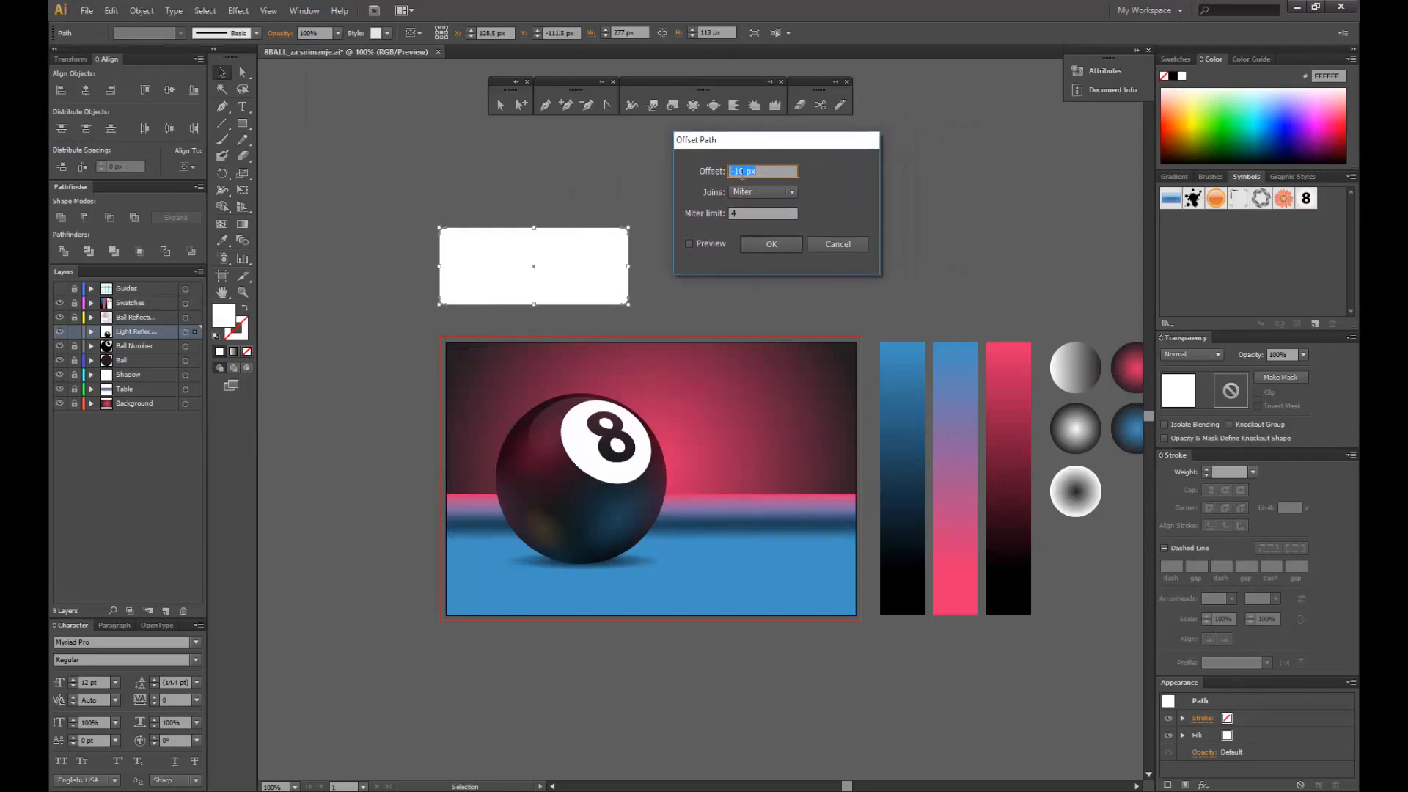
pyautogui.click(751, 252)
pyautogui.click(717, 242)
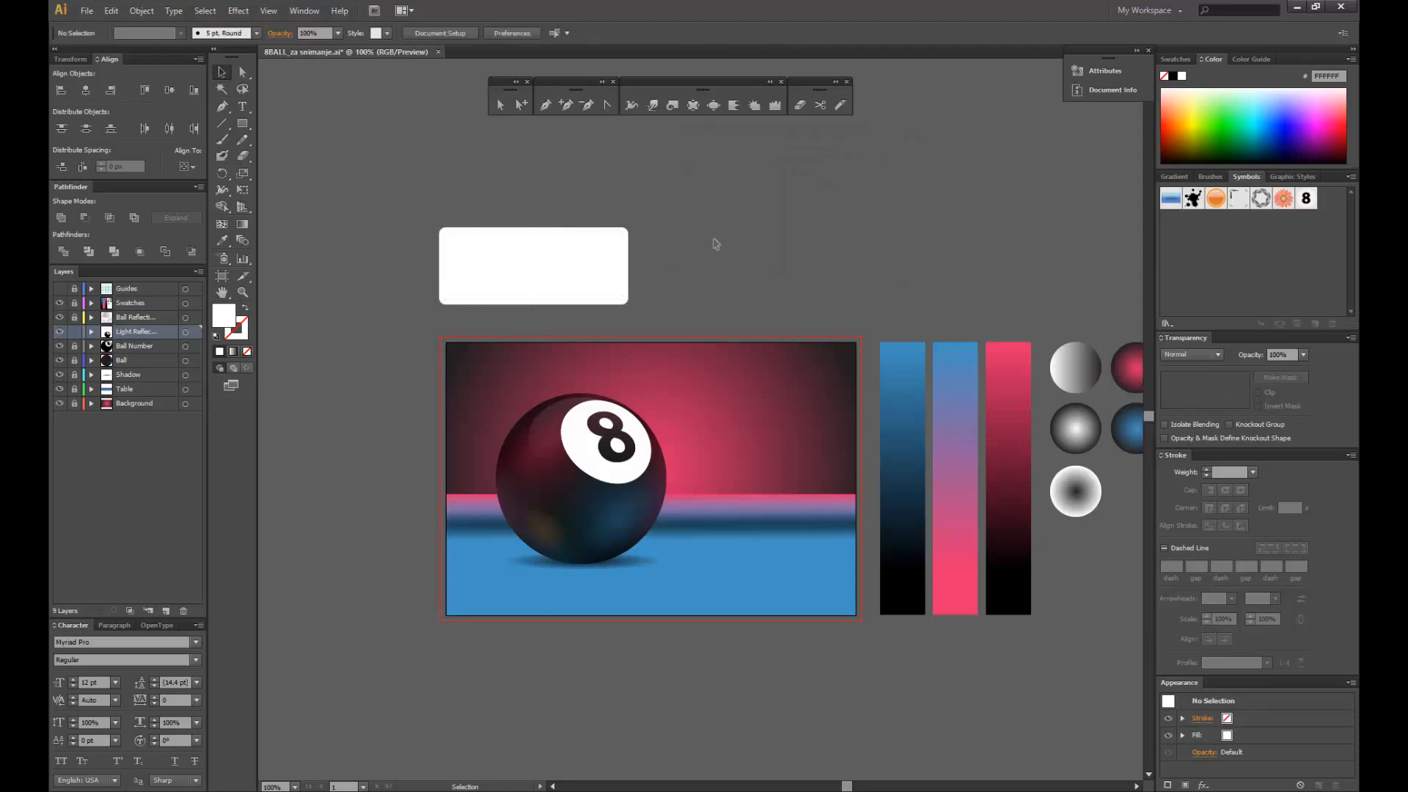
# - Fill the outer rounded rectangle above the artboard with light grey D6D6D6
pyautogui.click(540, 255)
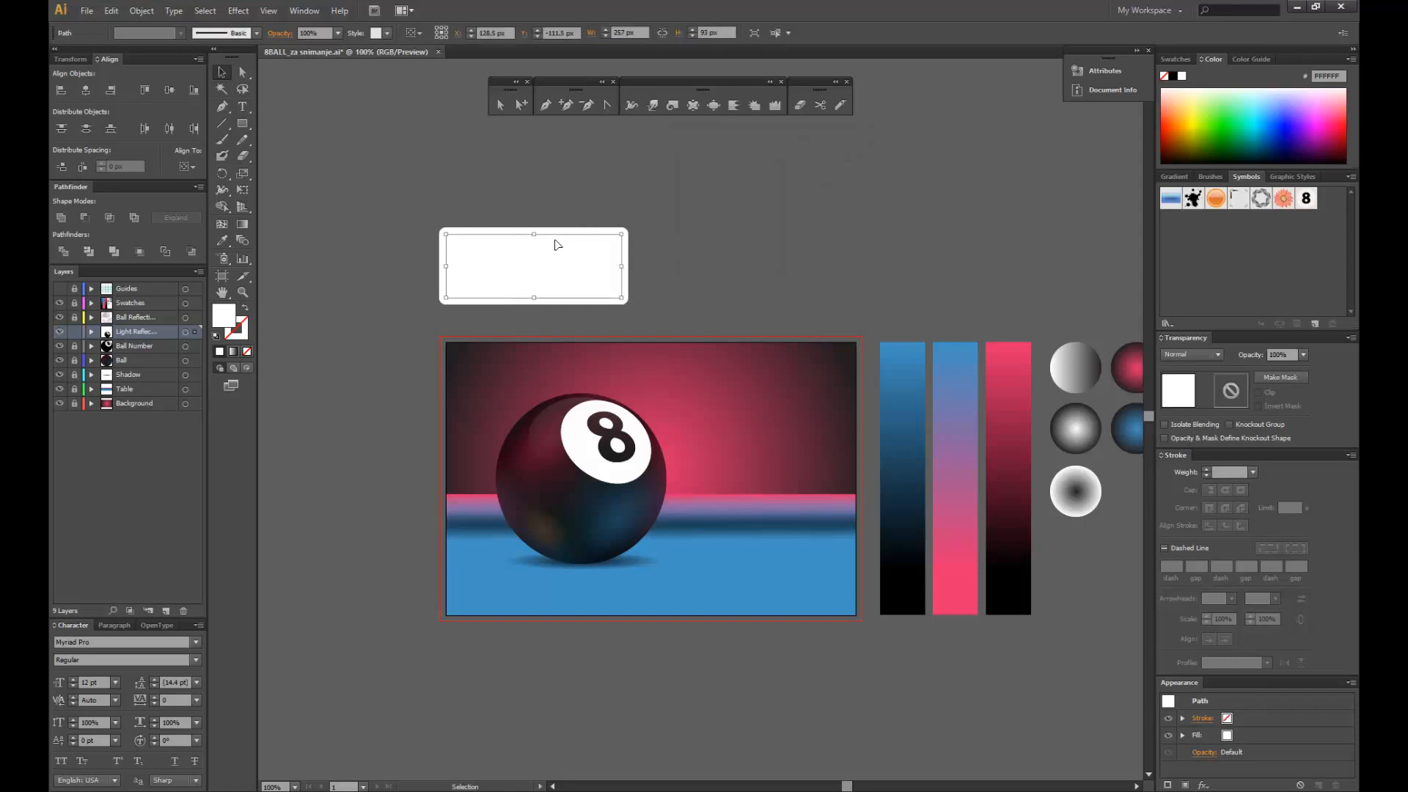
pyautogui.click(558, 244)
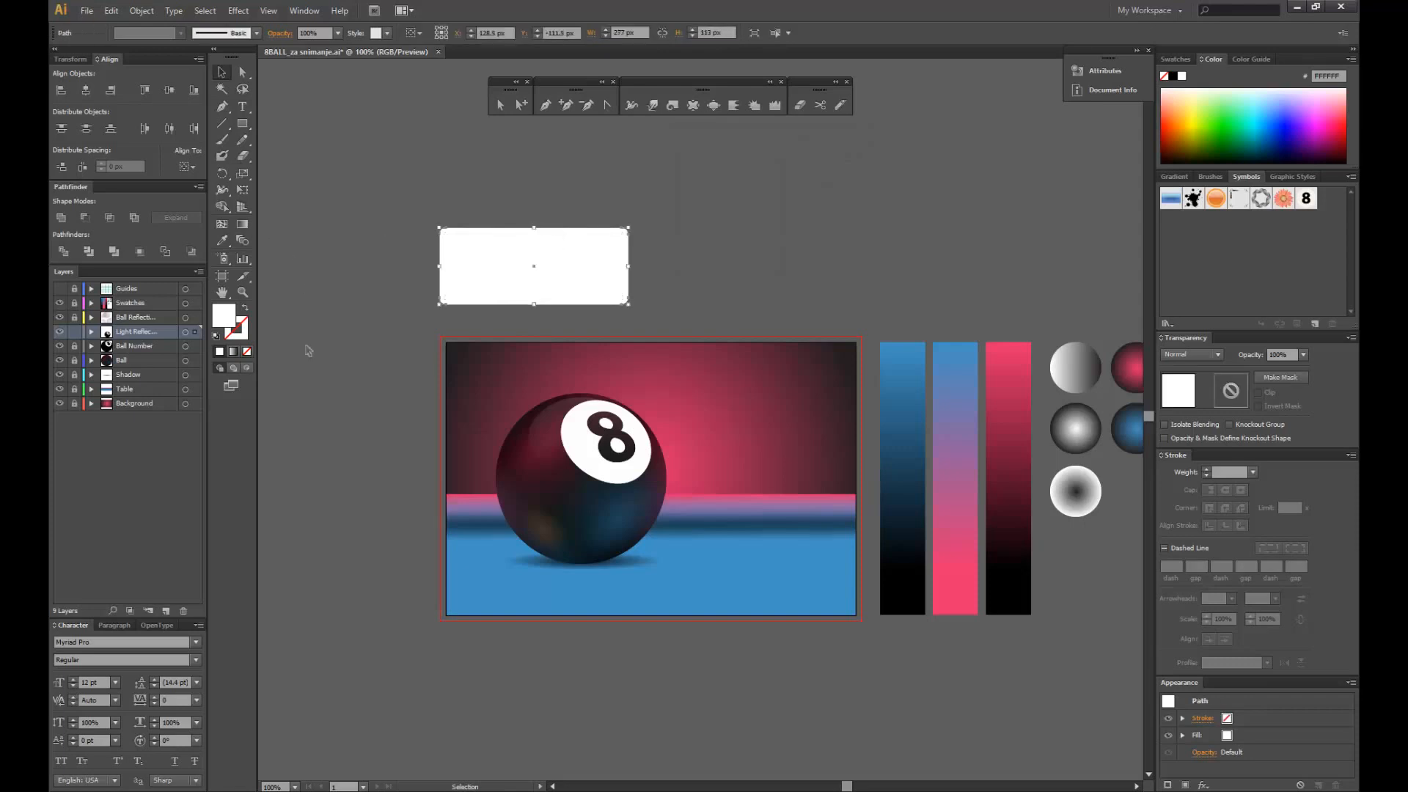
pyautogui.doubleClick(225, 320)
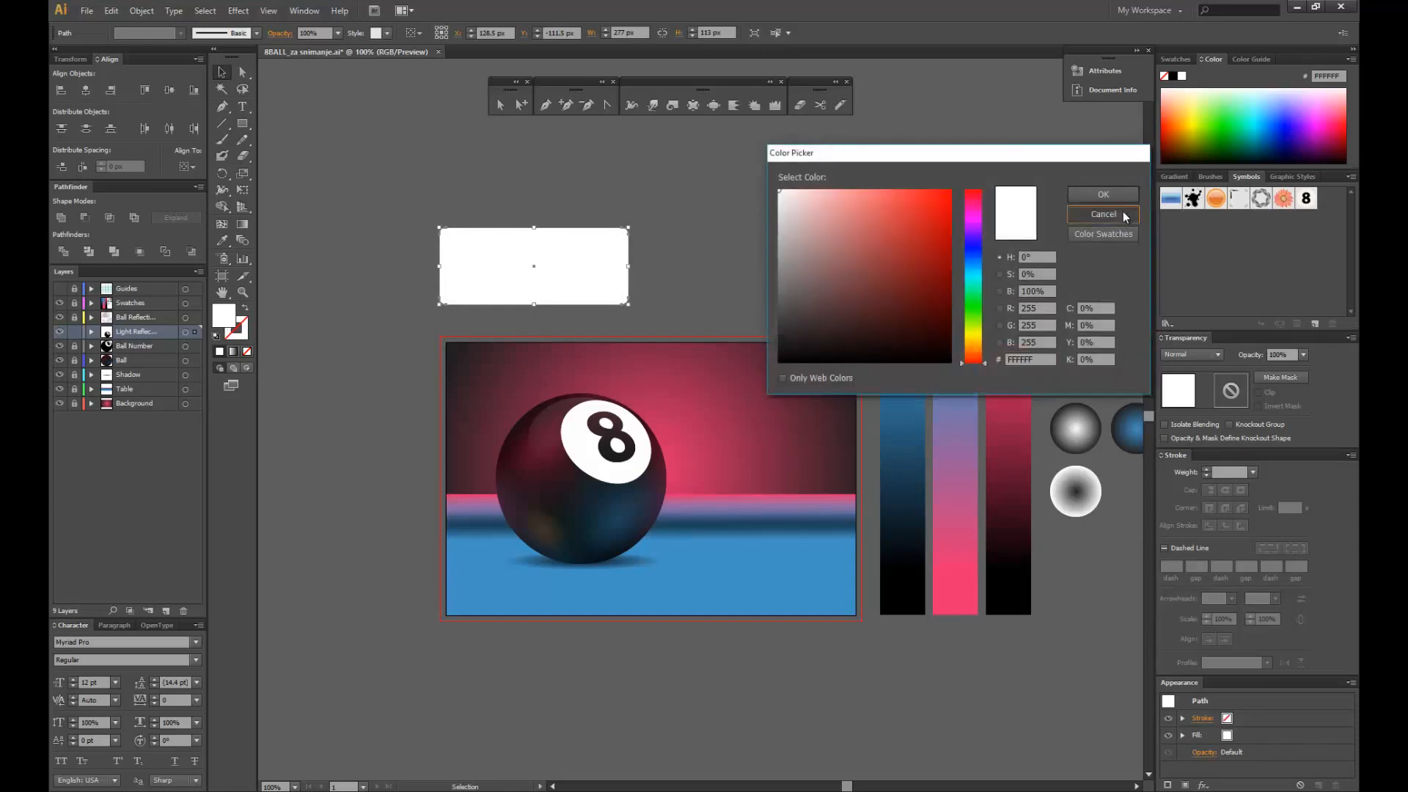
pyautogui.click(1098, 194)
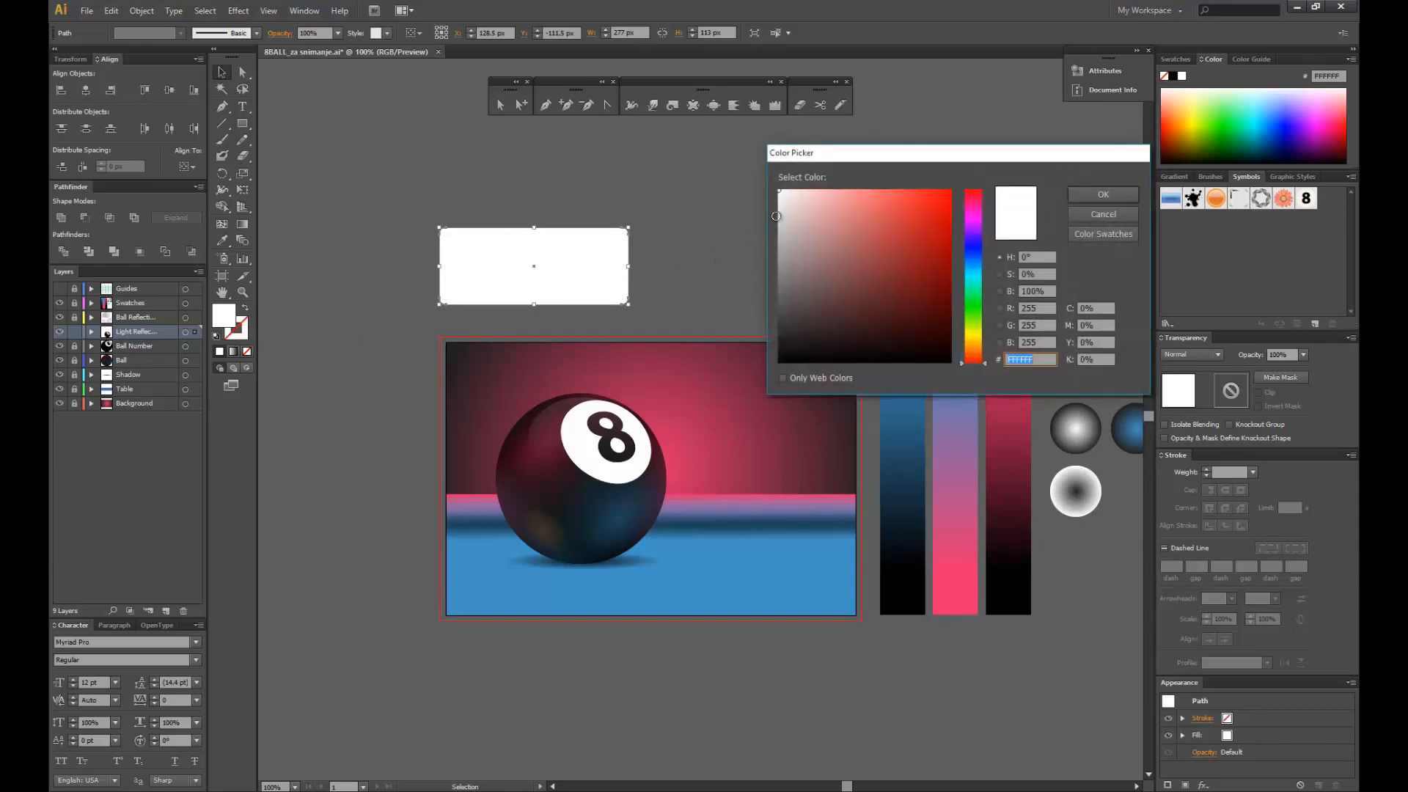
pyautogui.moveTo(790, 209); pyautogui.dragTo(763, 217)
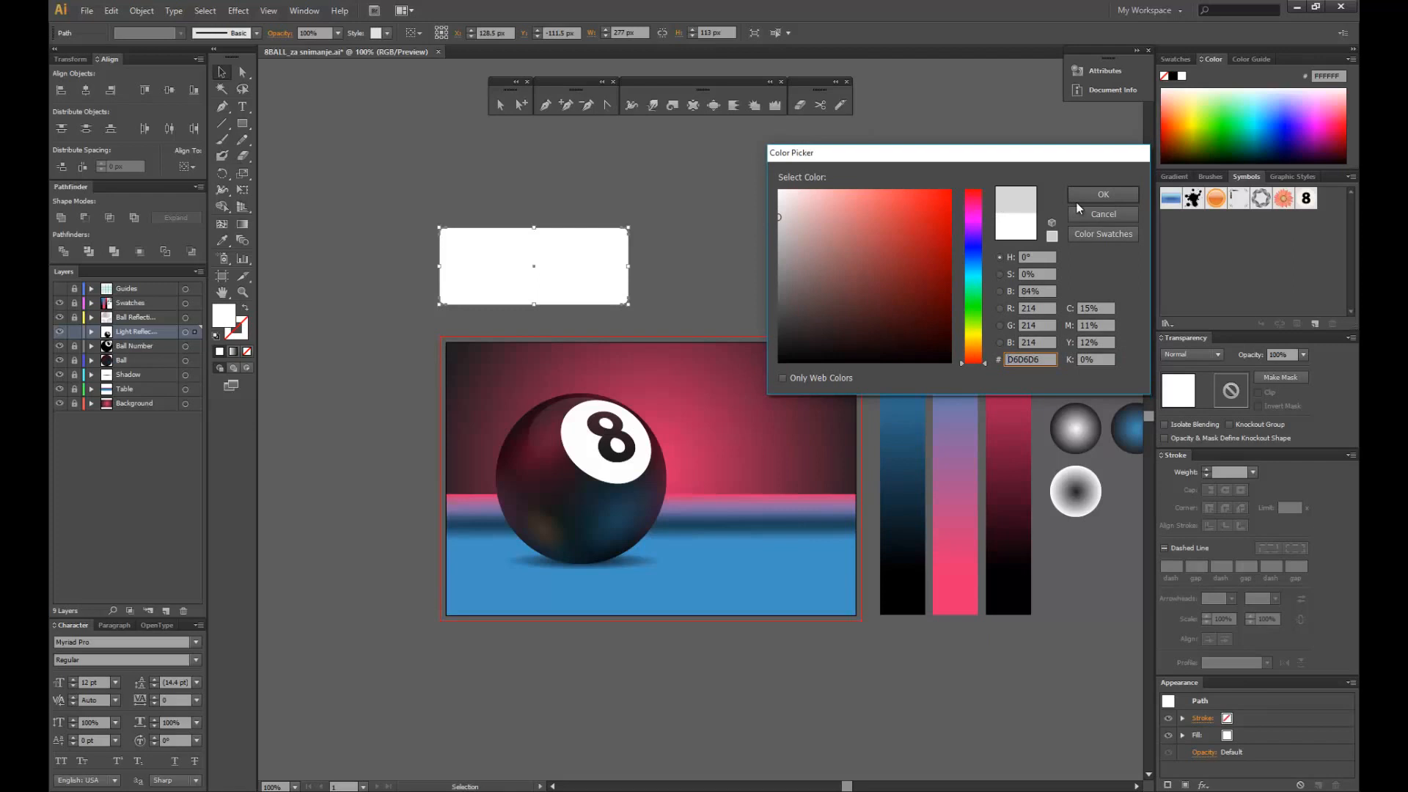
pyautogui.click(1121, 197)
pyautogui.click(883, 249)
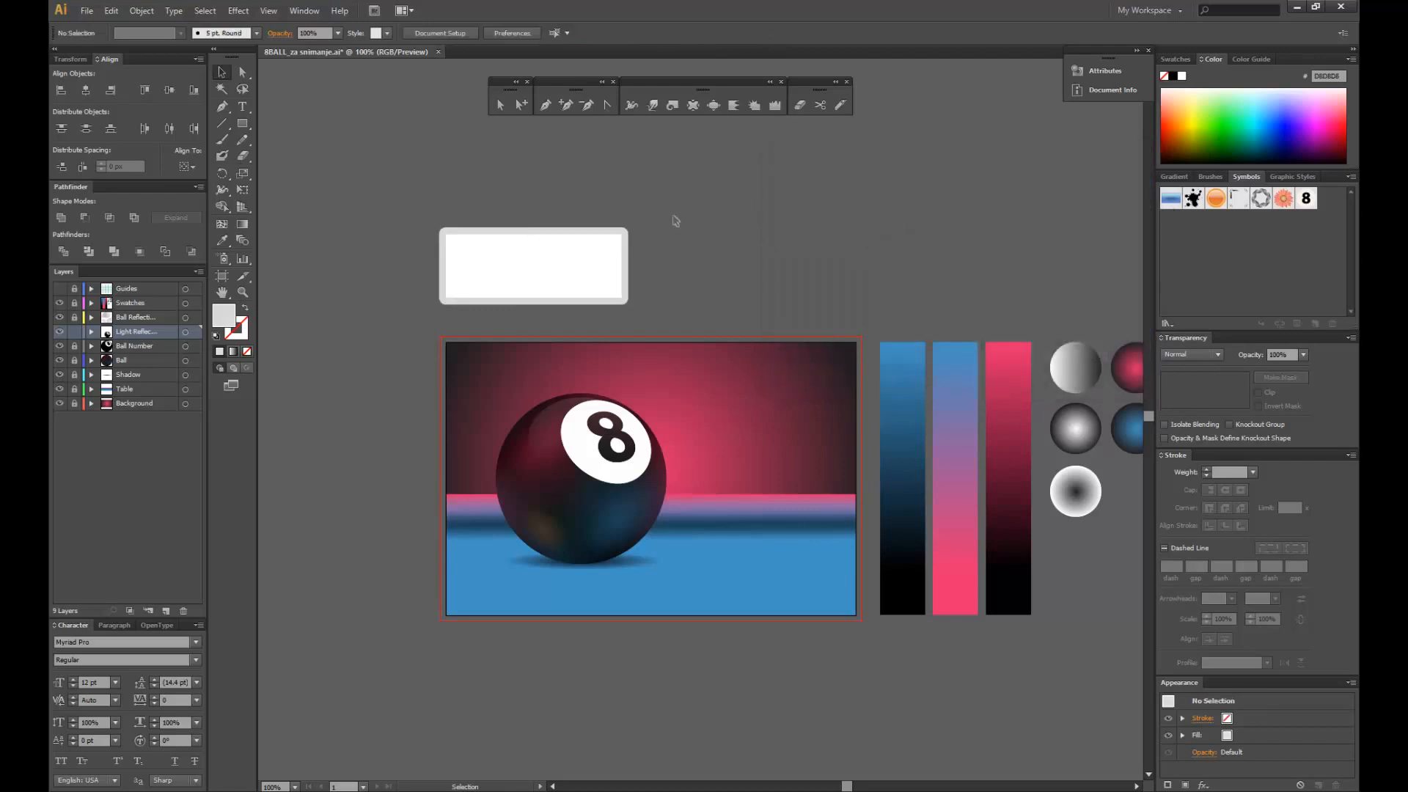
# - Group the grey outer rounded rectangle with its white inner copy
pyautogui.moveTo(645, 194); pyautogui.dragTo(421, 325)
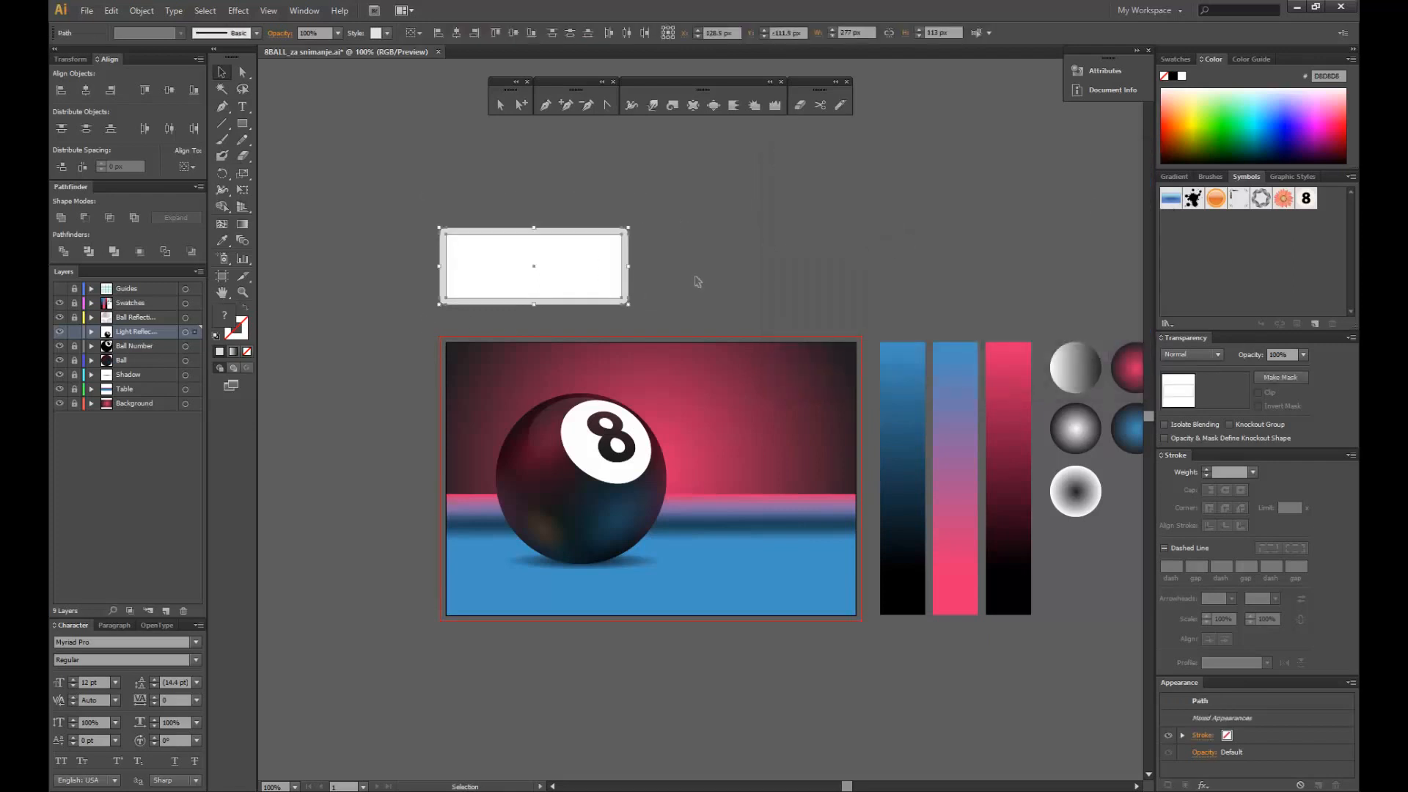
pyautogui.click(696, 280)
pyautogui.click(536, 275)
pyautogui.click(648, 215)
pyautogui.moveTo(650, 218); pyautogui.dragTo(384, 308)
pyautogui.click(142, 10)
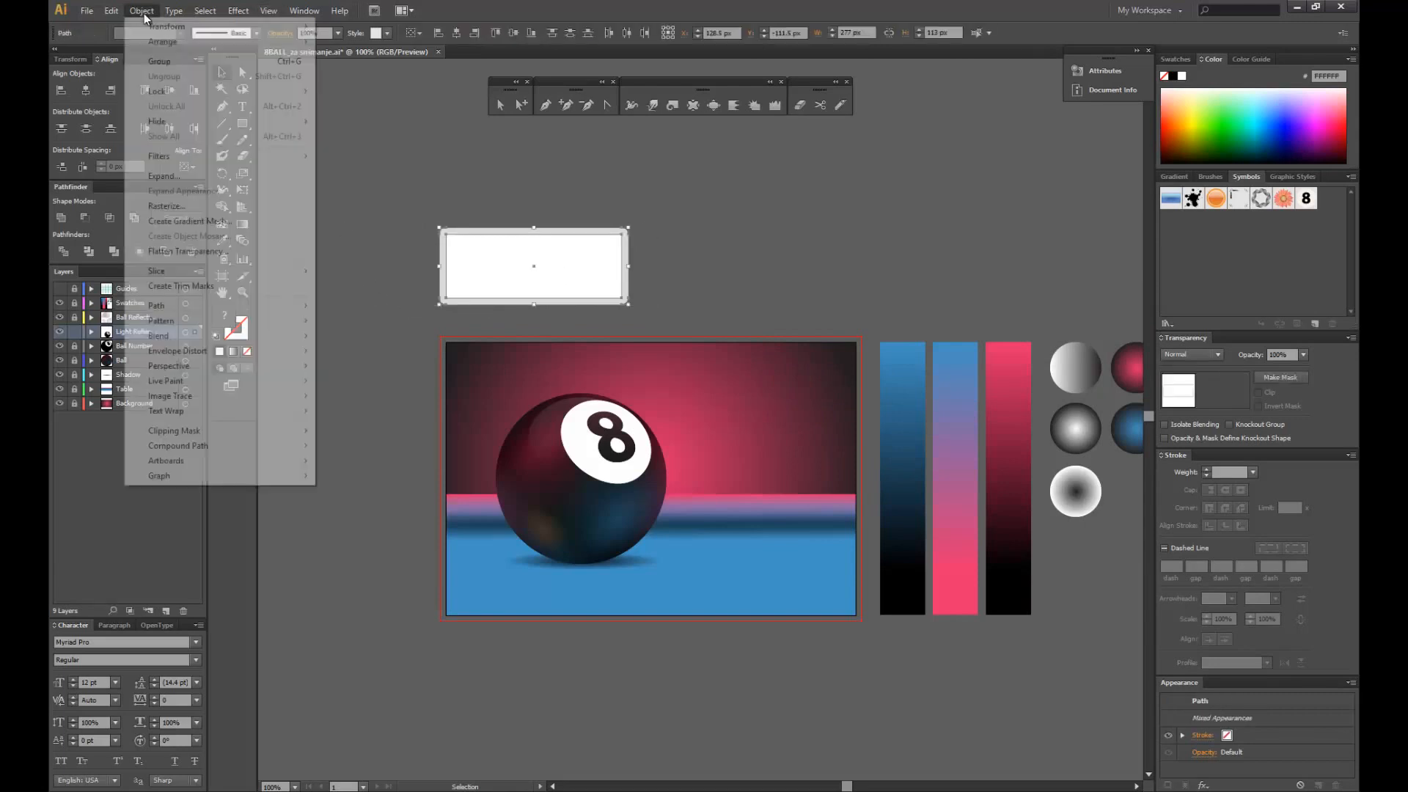
pyautogui.click(183, 63)
pyautogui.click(601, 207)
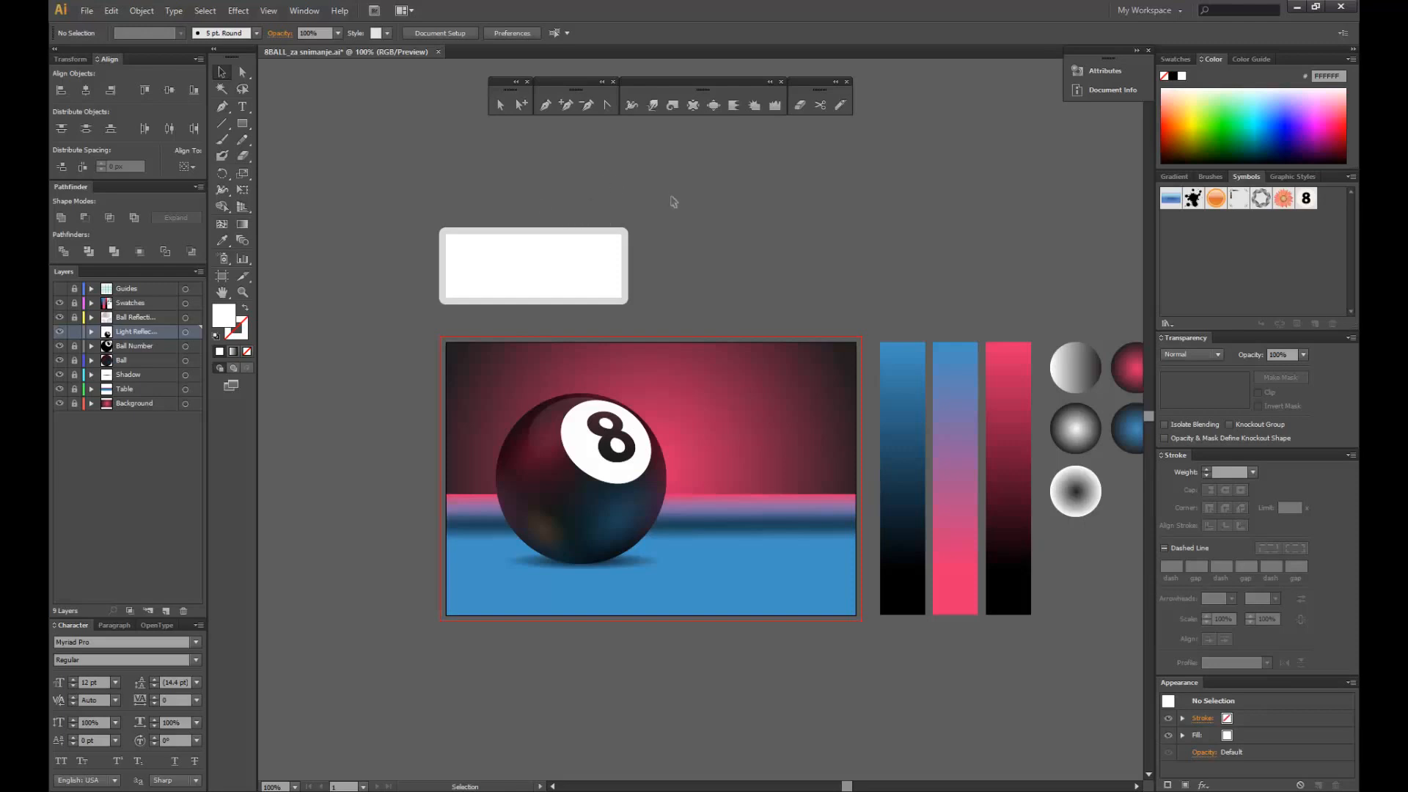
# - Apply a horizontal Arc warp with a 20% bend to the grouped rounded rectangles
pyautogui.moveTo(664, 199); pyautogui.dragTo(399, 334)
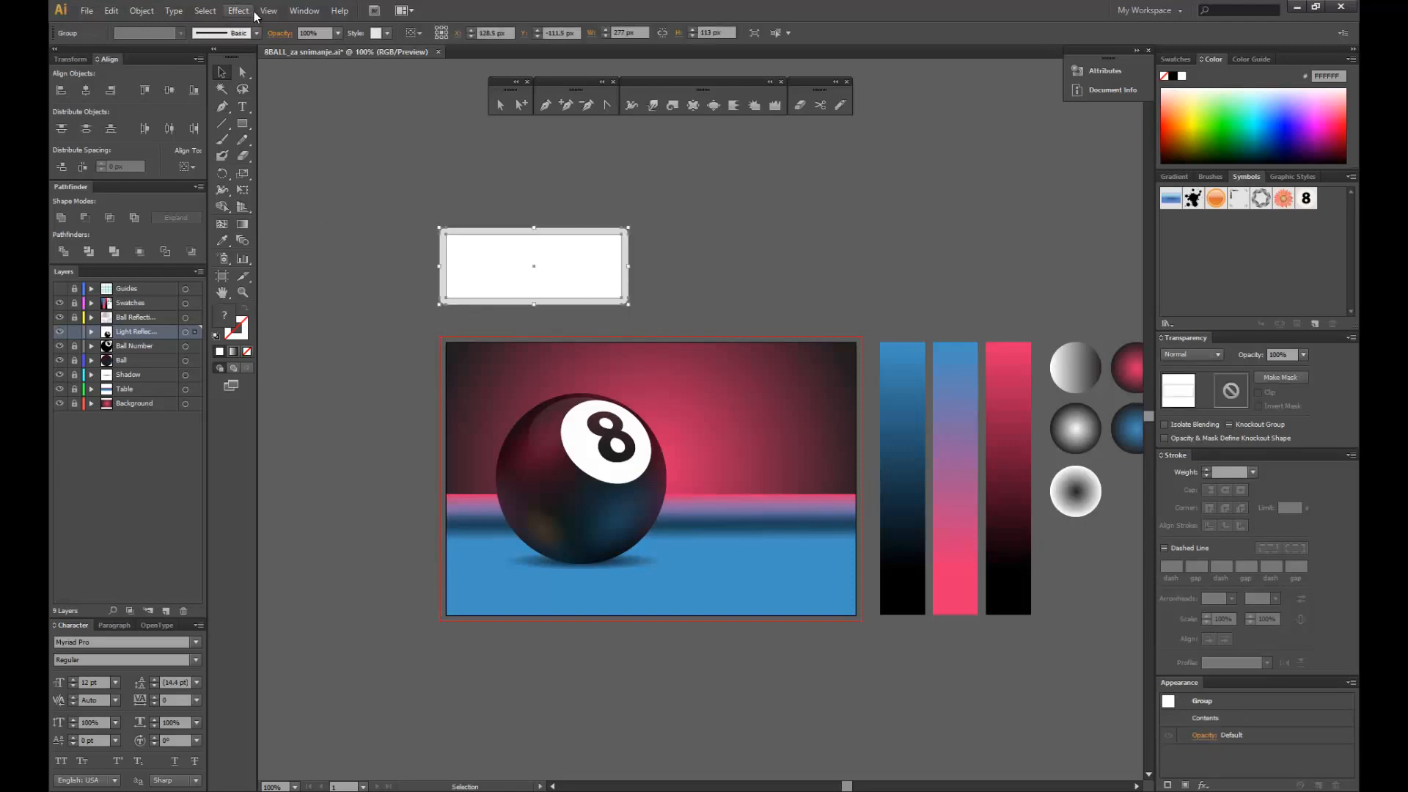
pyautogui.click(249, 16)
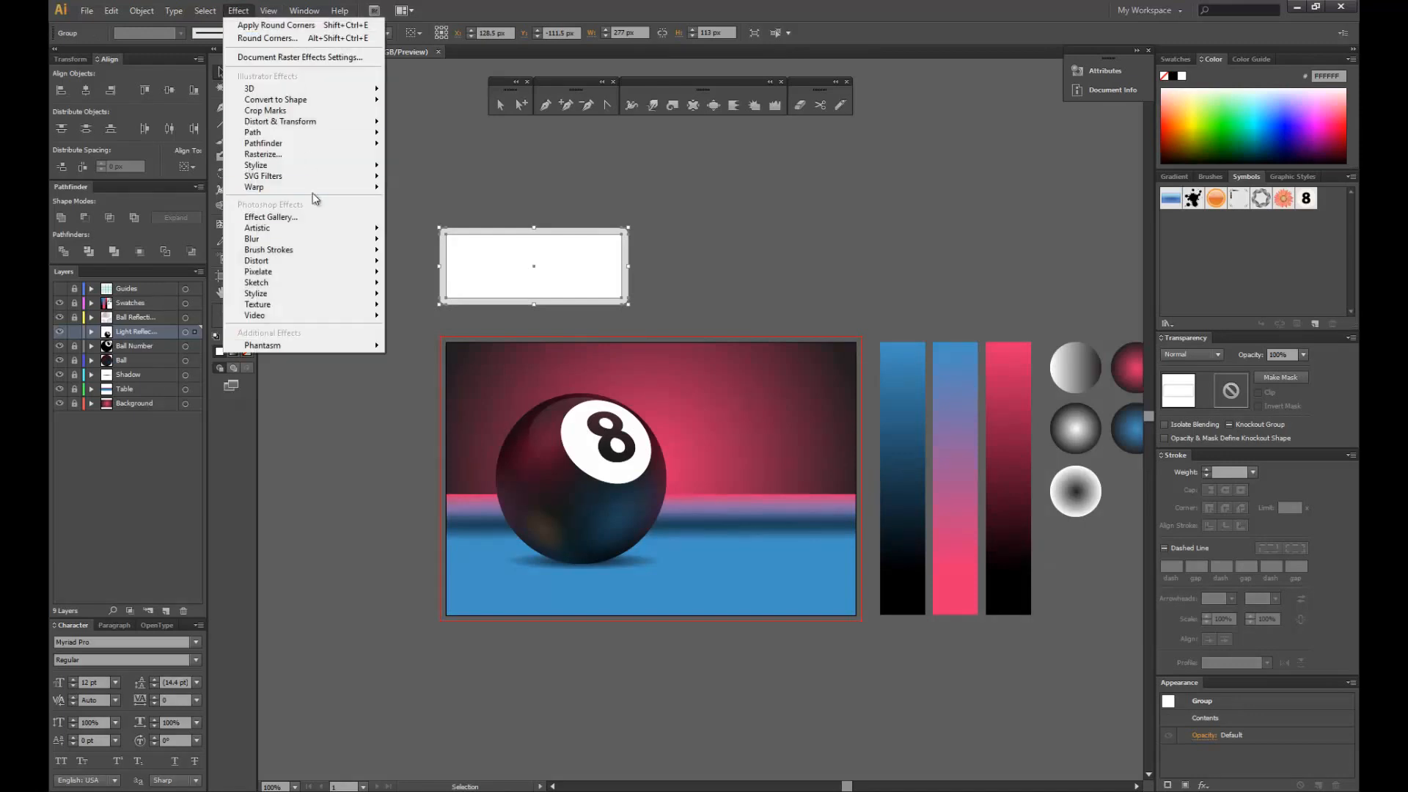
pyautogui.moveTo(307, 187)
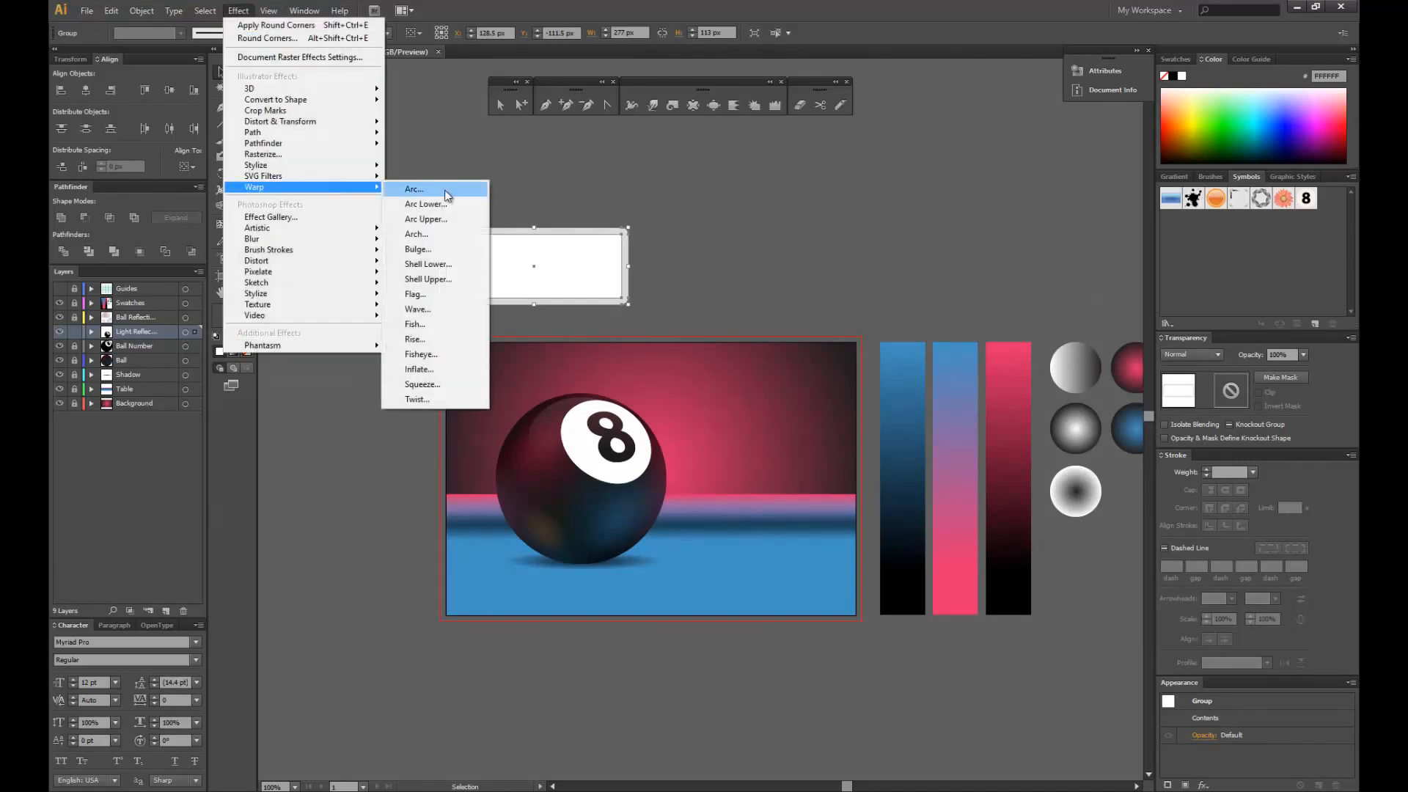
pyautogui.click(414, 189)
pyautogui.moveTo(211, 11); pyautogui.dragTo(828, 149)
pyautogui.click(740, 318)
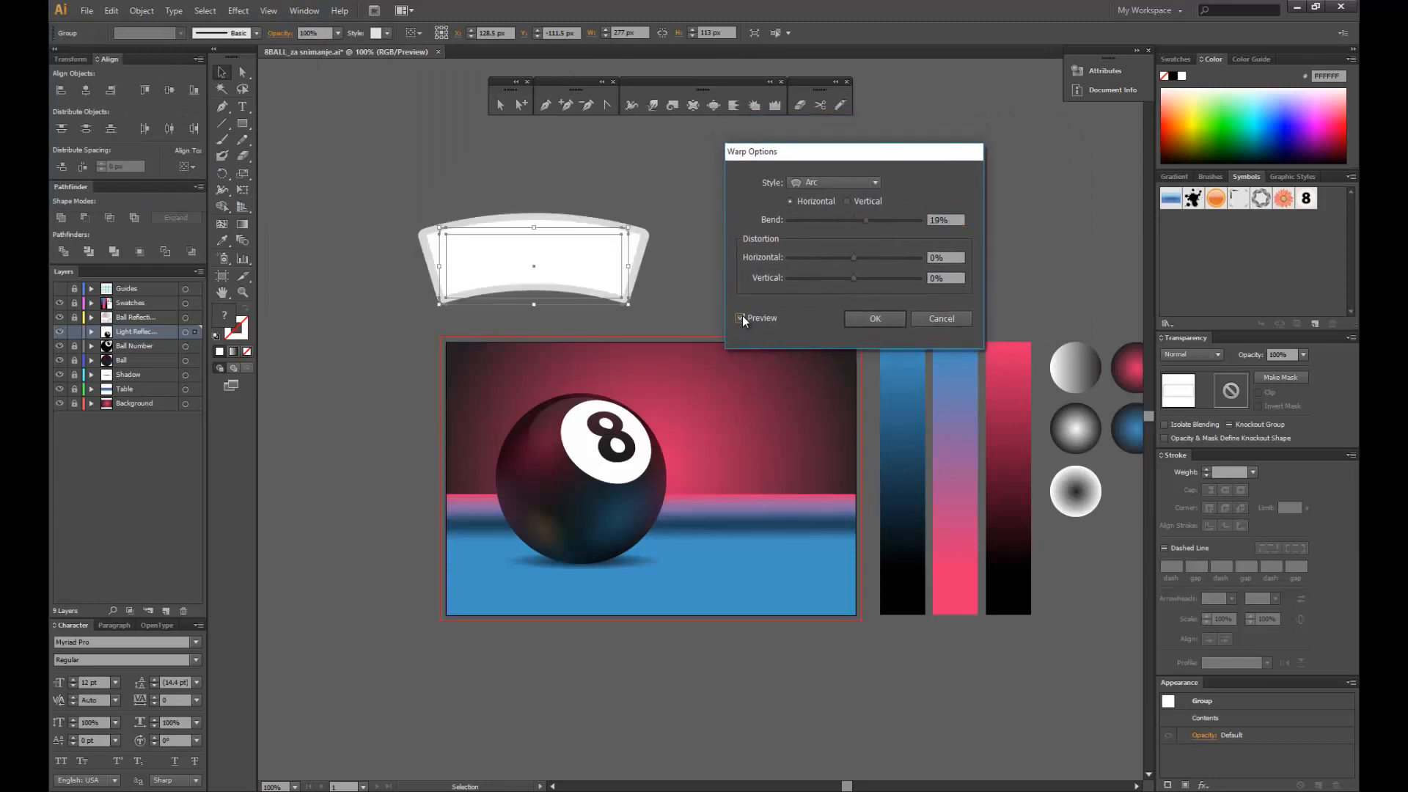
pyautogui.moveTo(865, 221); pyautogui.dragTo(867, 220)
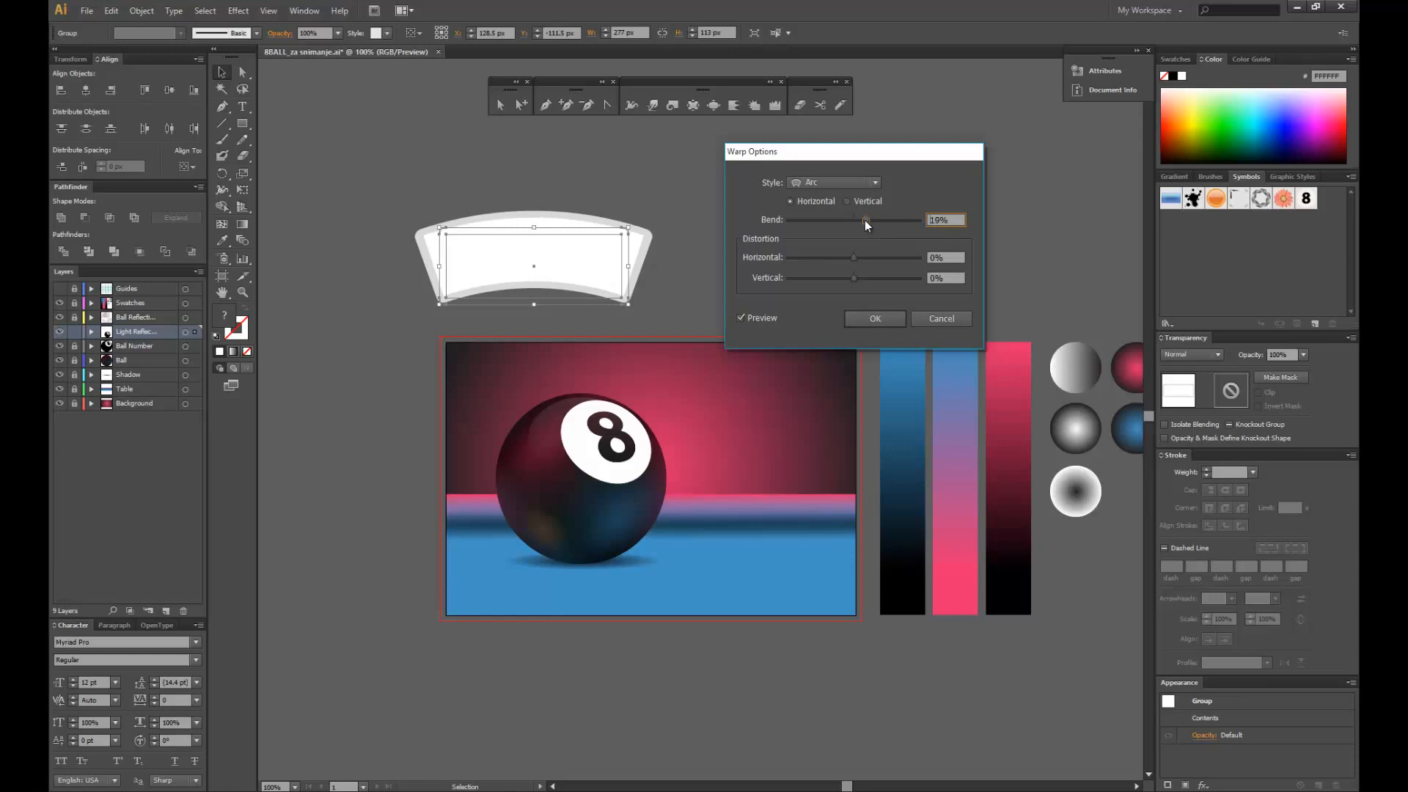
pyautogui.moveTo(865, 220); pyautogui.dragTo(864, 218)
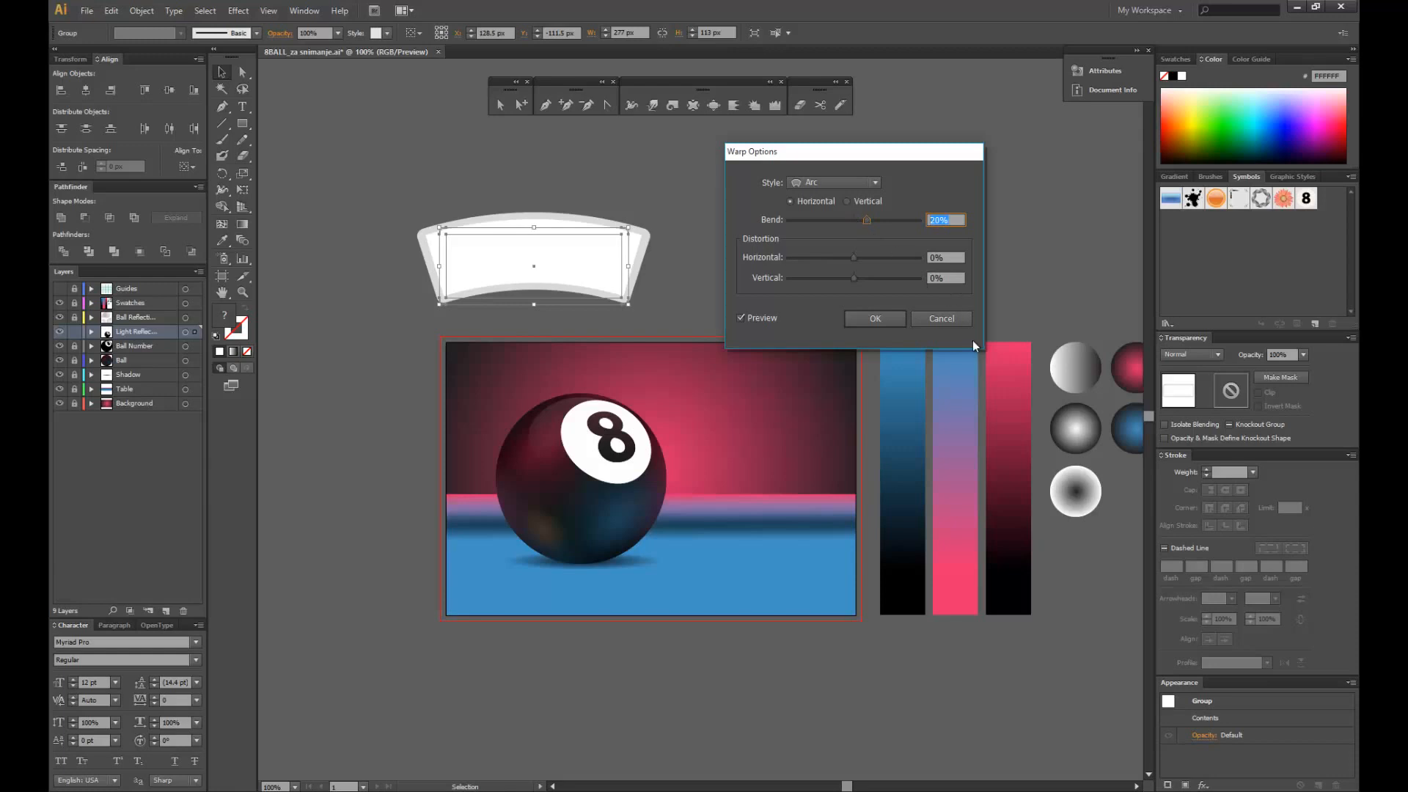
pyautogui.moveTo(870, 155); pyautogui.dragTo(871, 126)
pyautogui.click(876, 288)
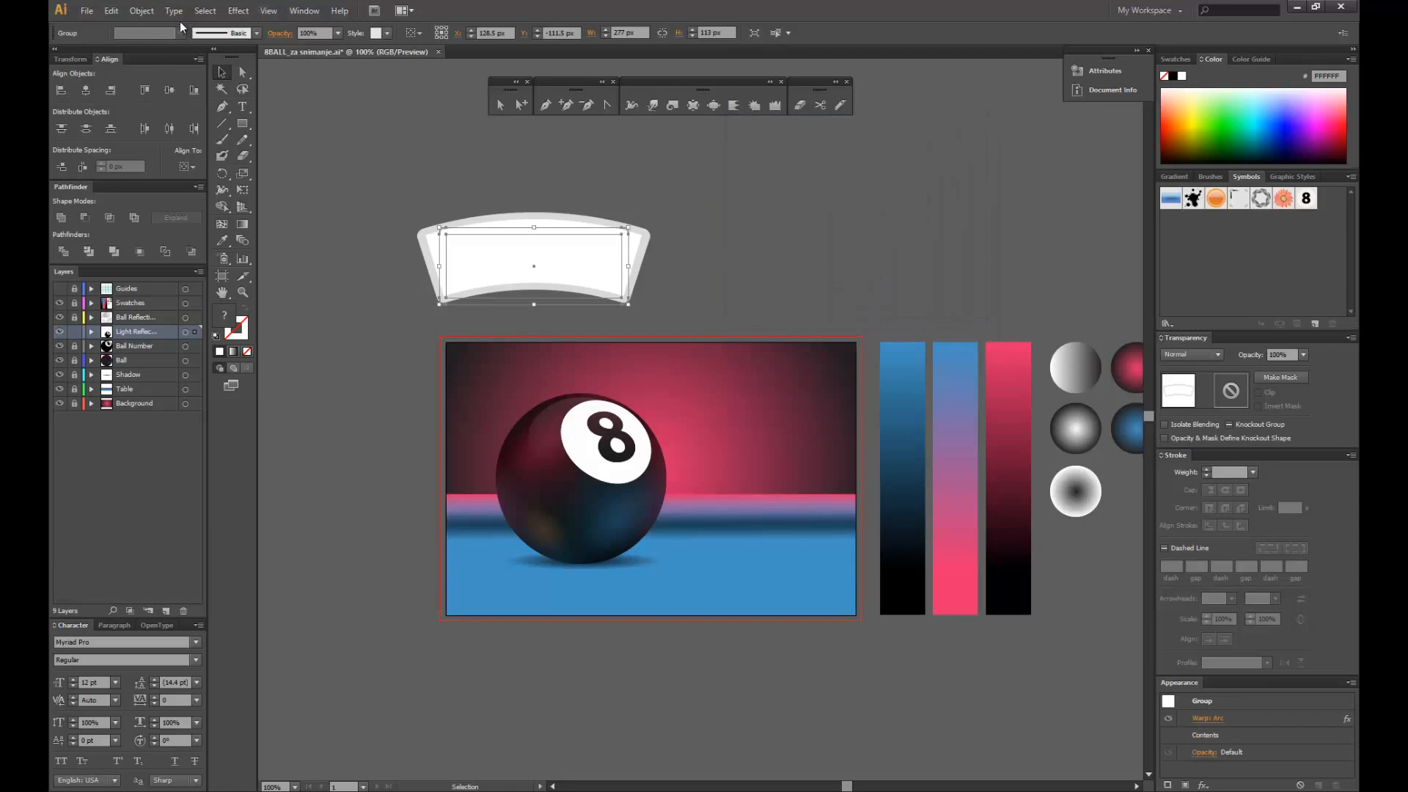
# - Expand the warped group's appearance and move the curved shape slightly higher above the artboard
pyautogui.click(141, 10)
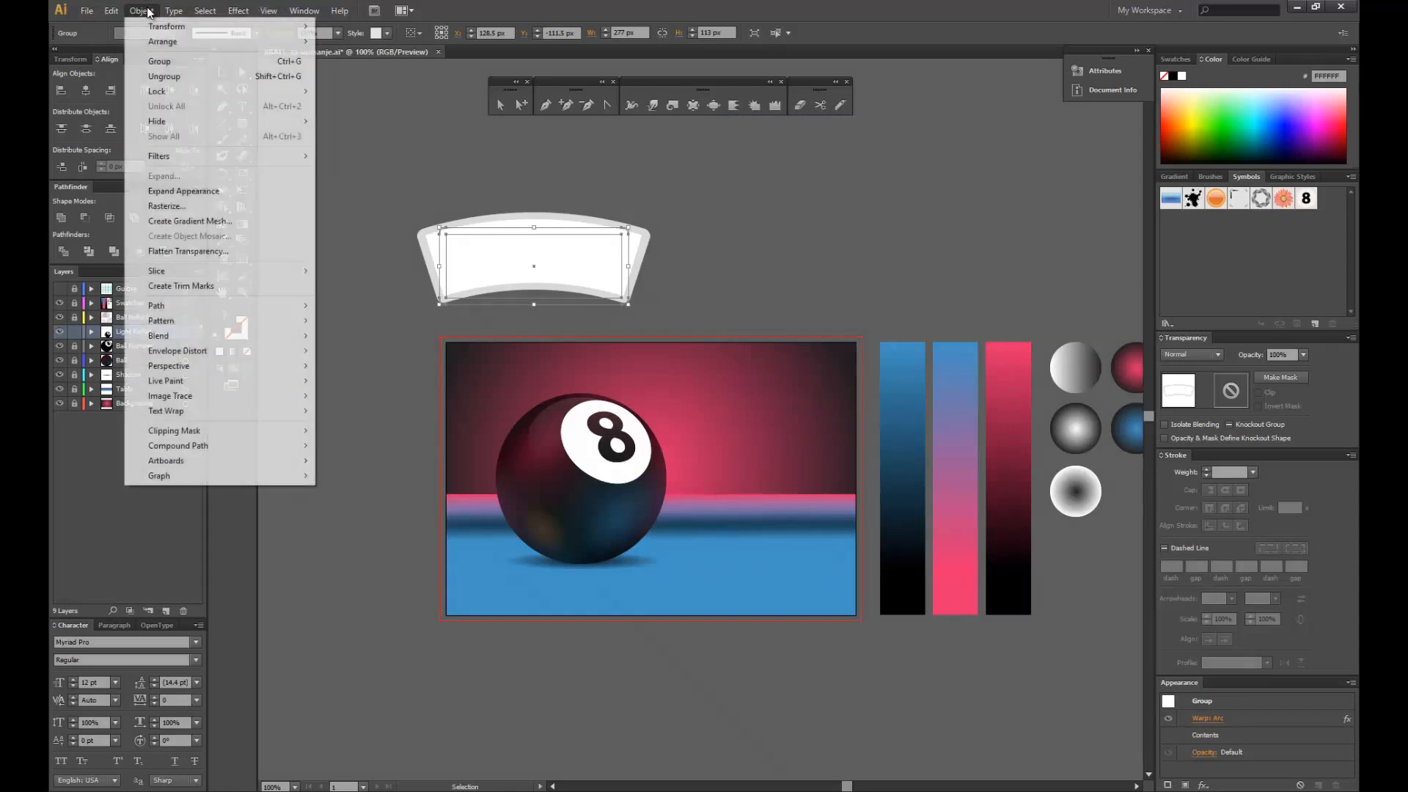
pyautogui.click(178, 192)
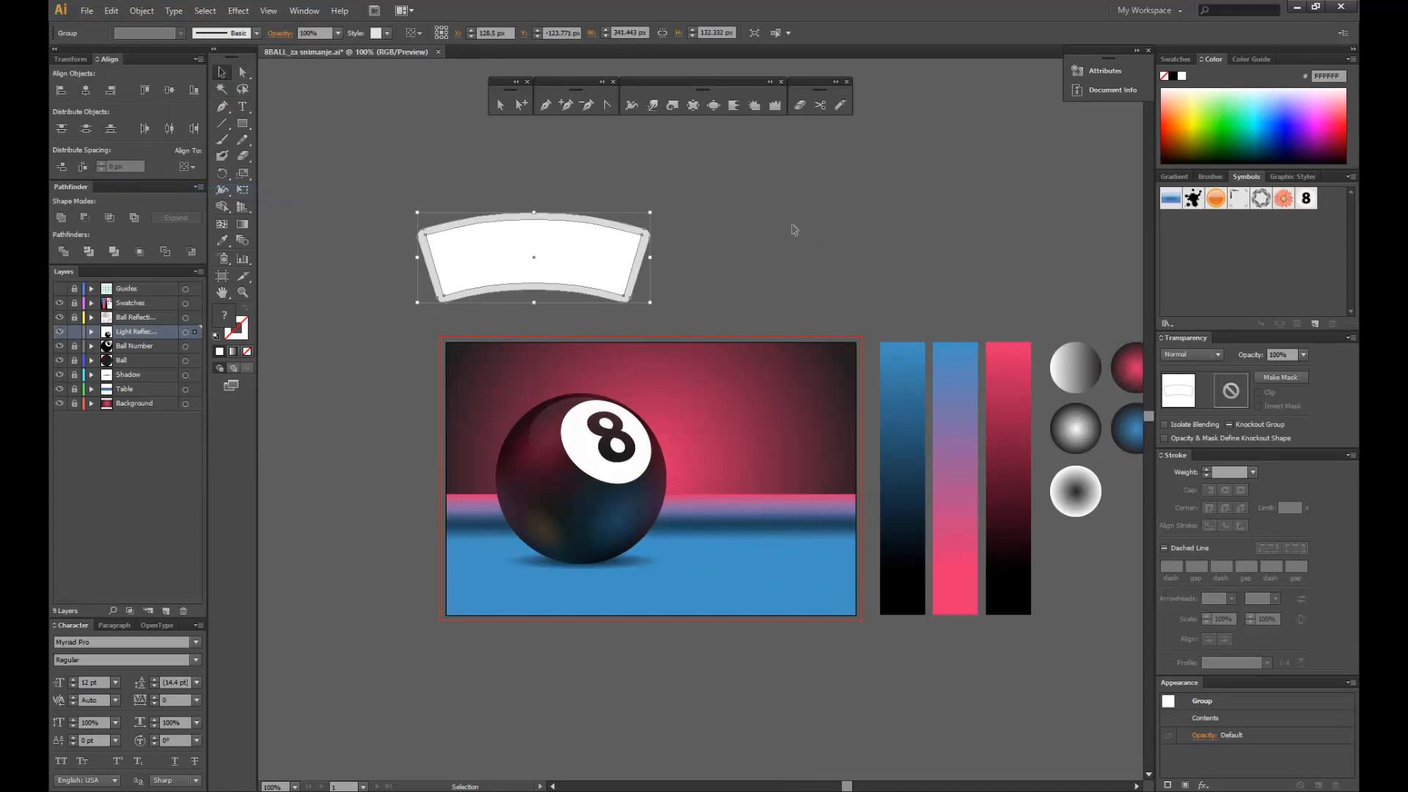
pyautogui.click(735, 201)
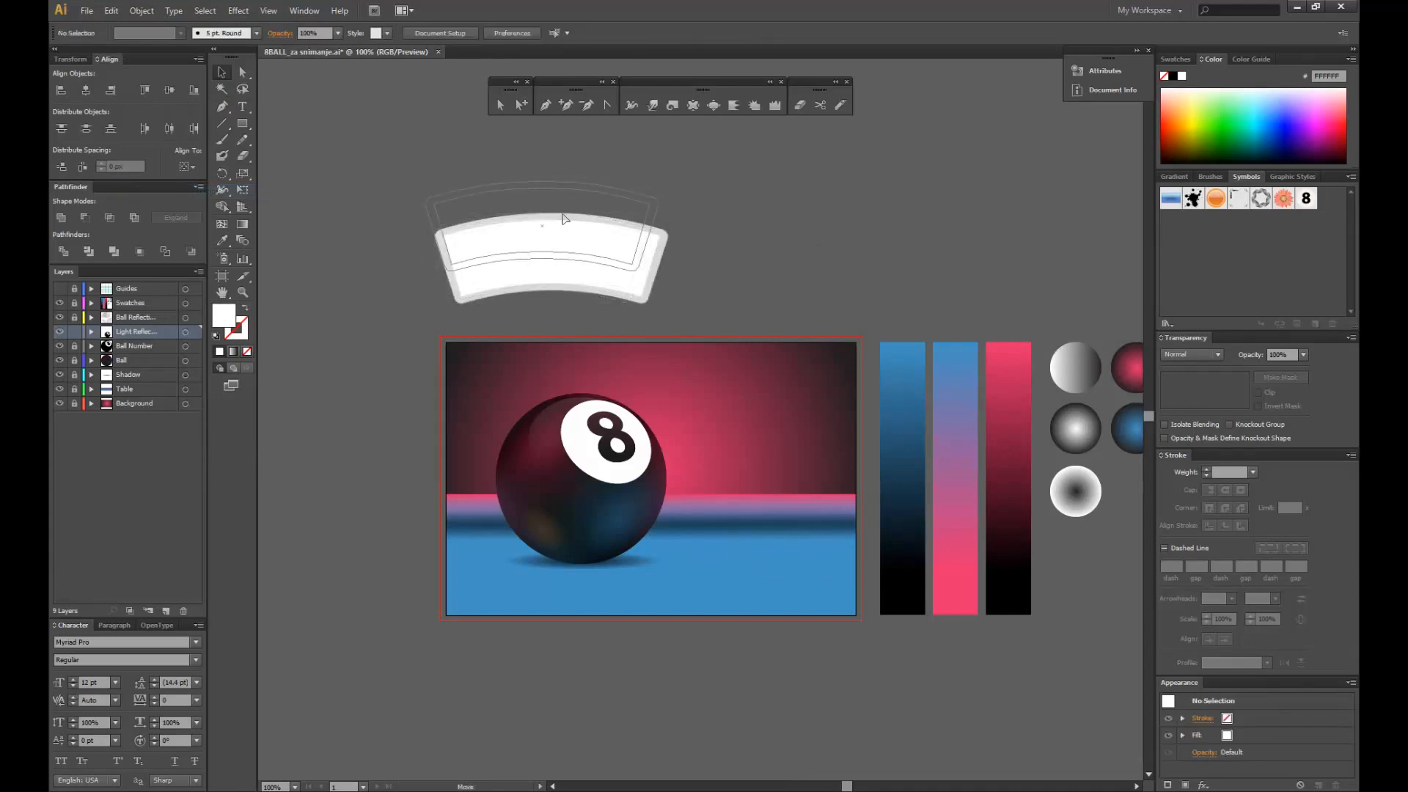
pyautogui.moveTo(572, 248)
pyautogui.mouseDown()
pyautogui.moveTo(560, 215)
pyautogui.moveTo(570, 225)
pyautogui.mouseUp()
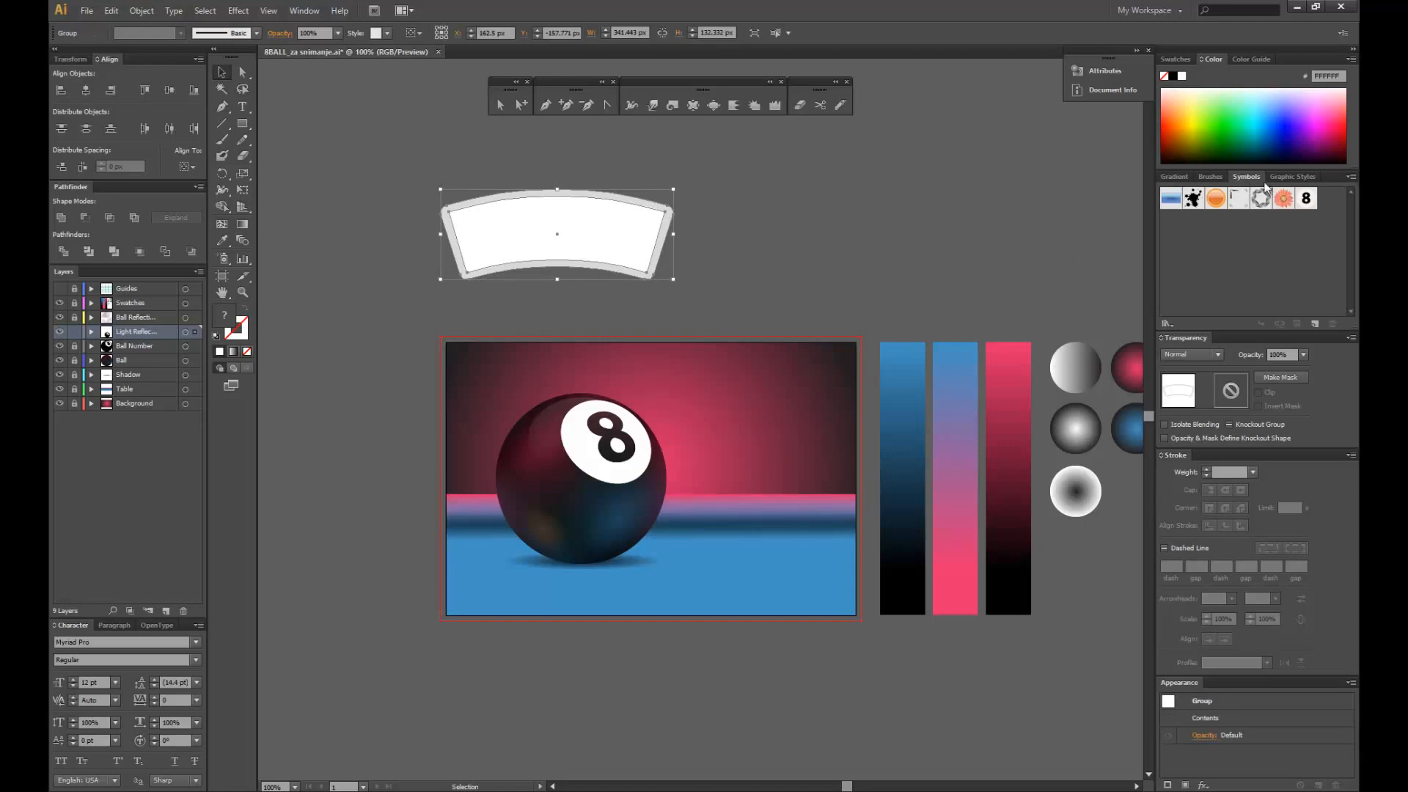
# - Save the curved shape as a symbol named Ceiling Light Symbol and delete its instance above the artboard
pyautogui.click(1350, 177)
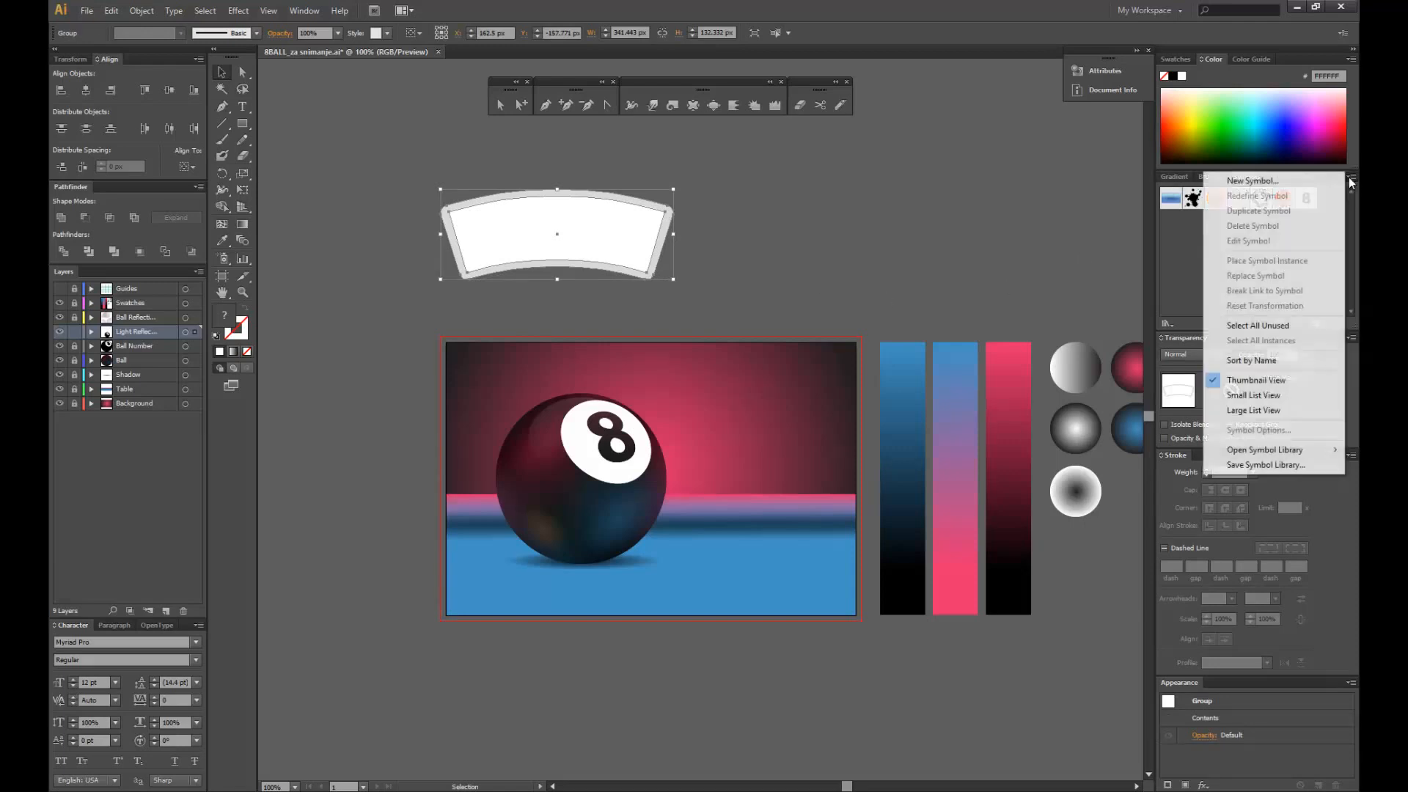
pyautogui.click(1283, 192)
pyautogui.moveTo(763, 146); pyautogui.dragTo(825, 236)
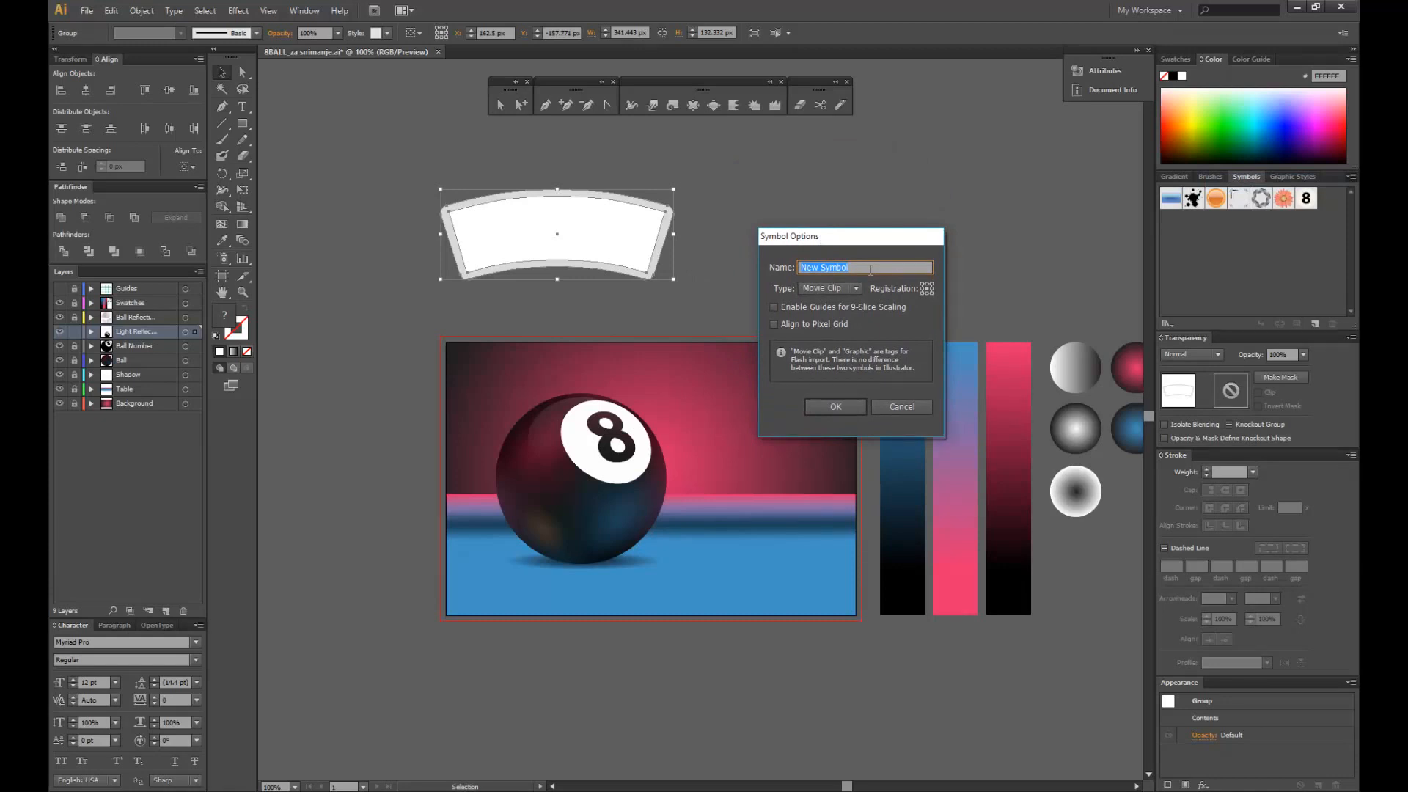
pyautogui.write('Ceiling Light Symbol')
pyautogui.press('Return')
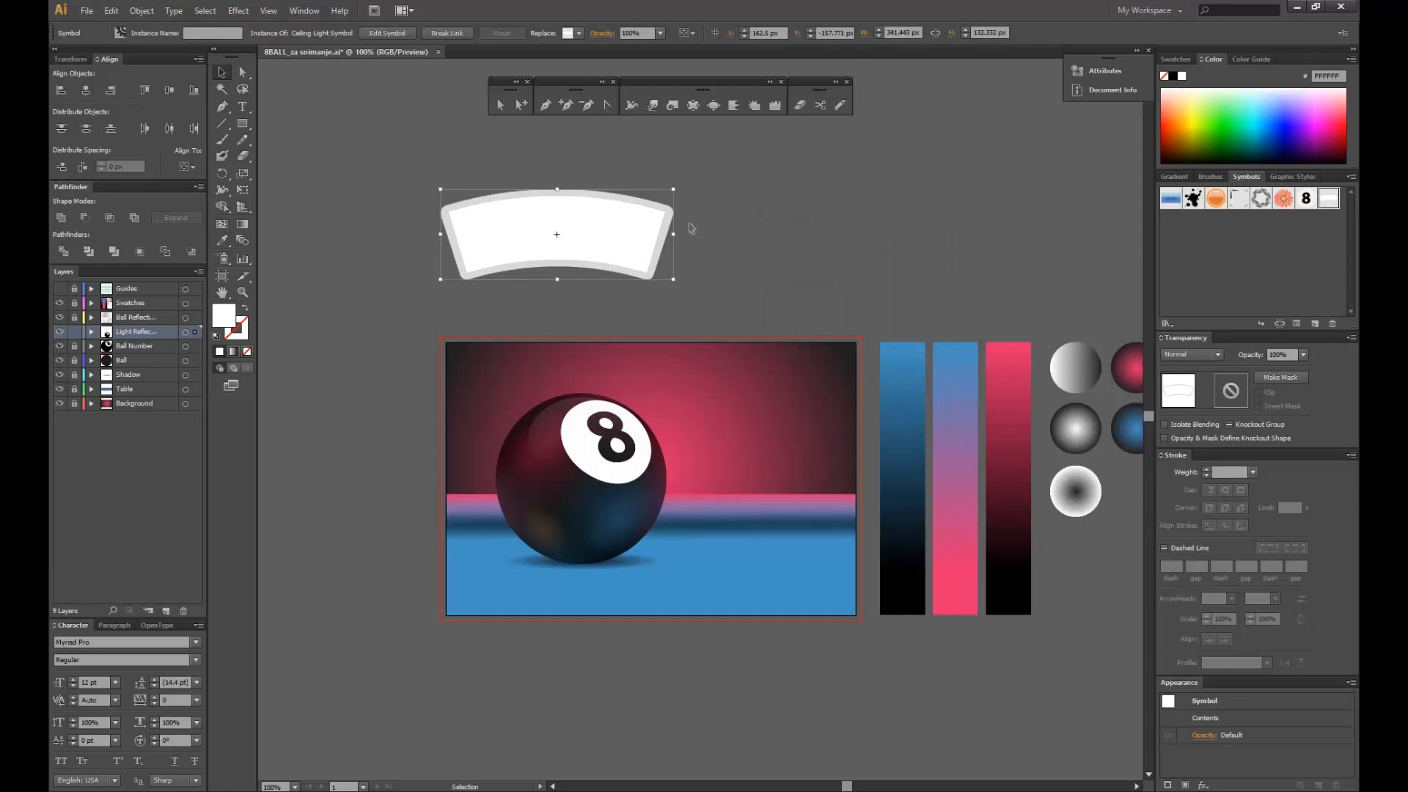
pyautogui.press('Delete')
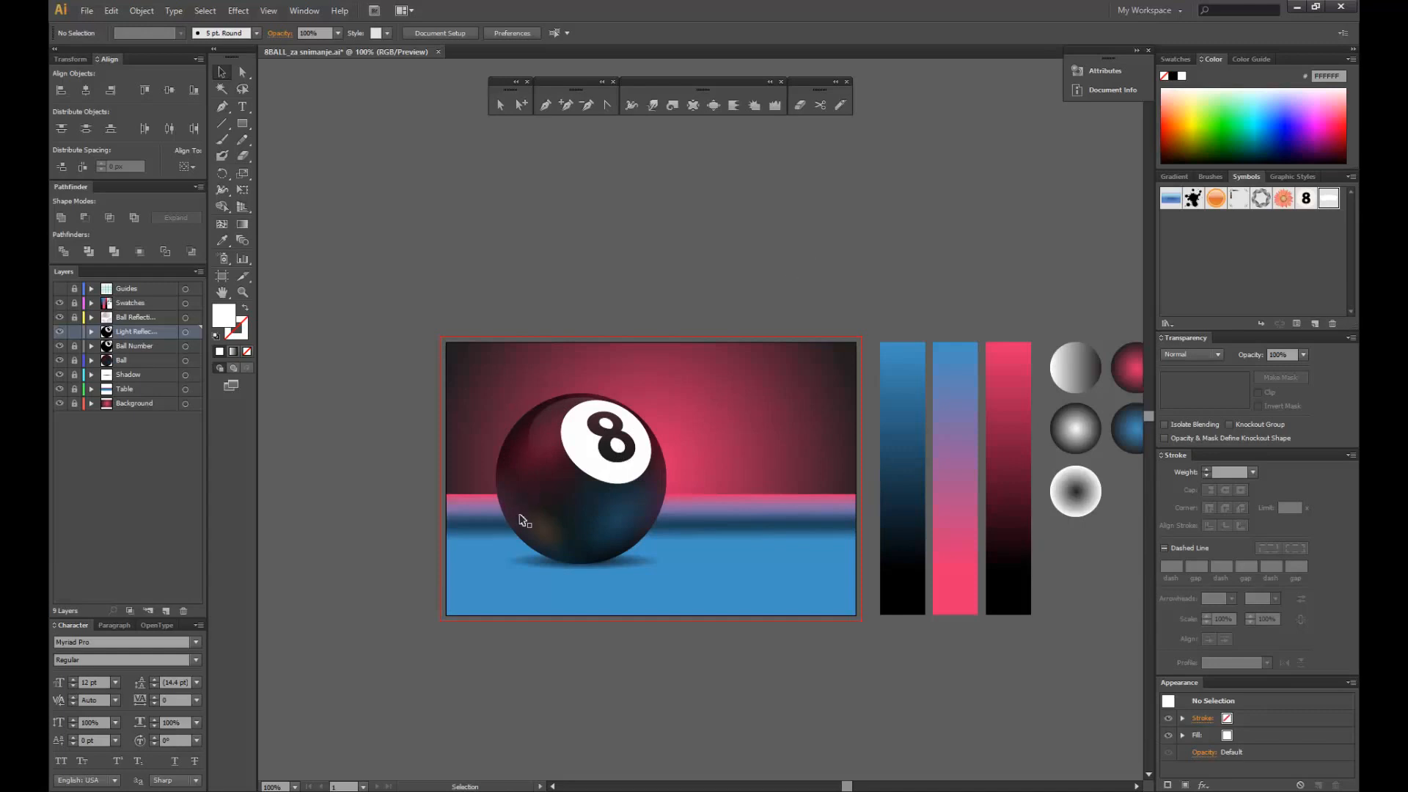
# - Edit the 3D Revolve effect of the Light Reflections ball with preview on, rotating it to 21°, 32° and -28°
pyautogui.click(586, 462)
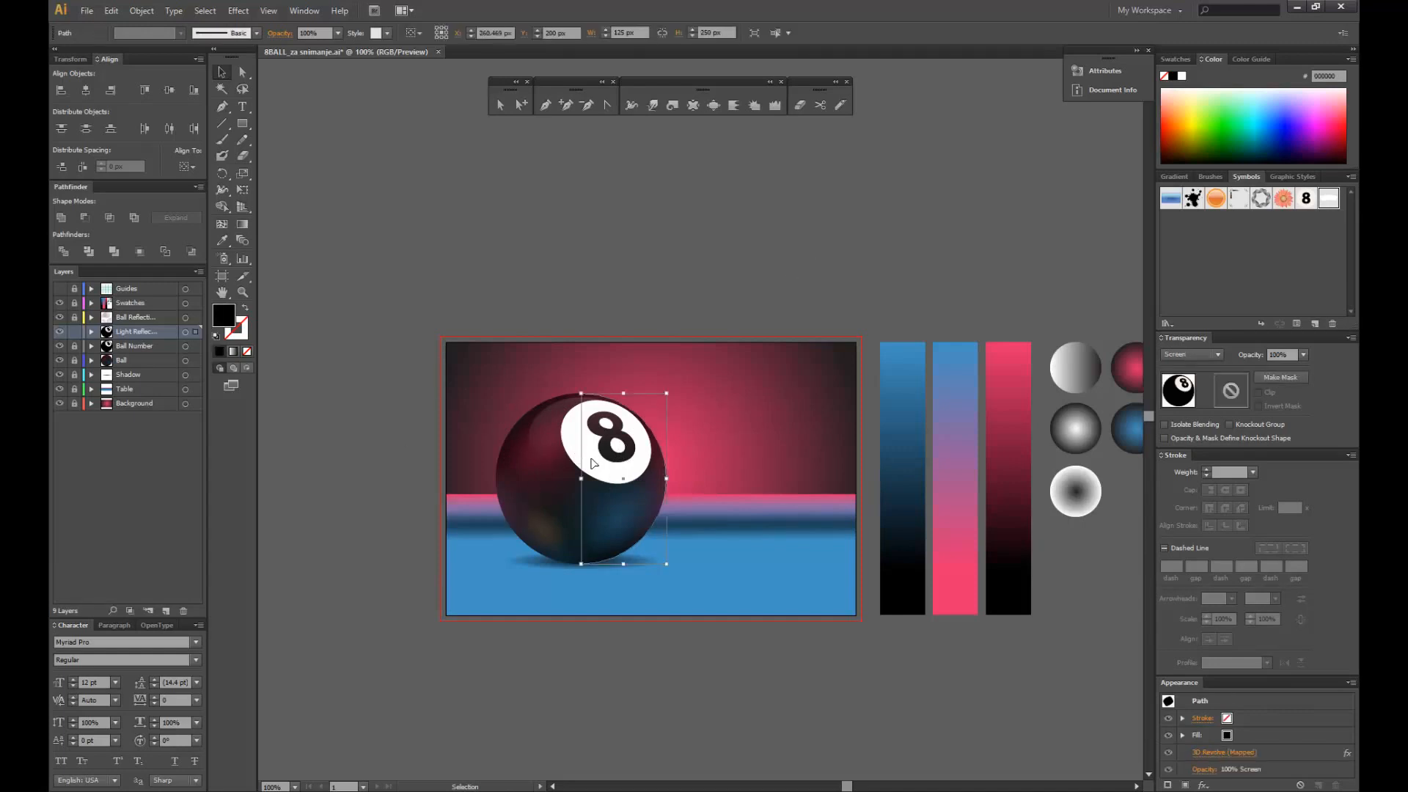
pyautogui.click(1229, 750)
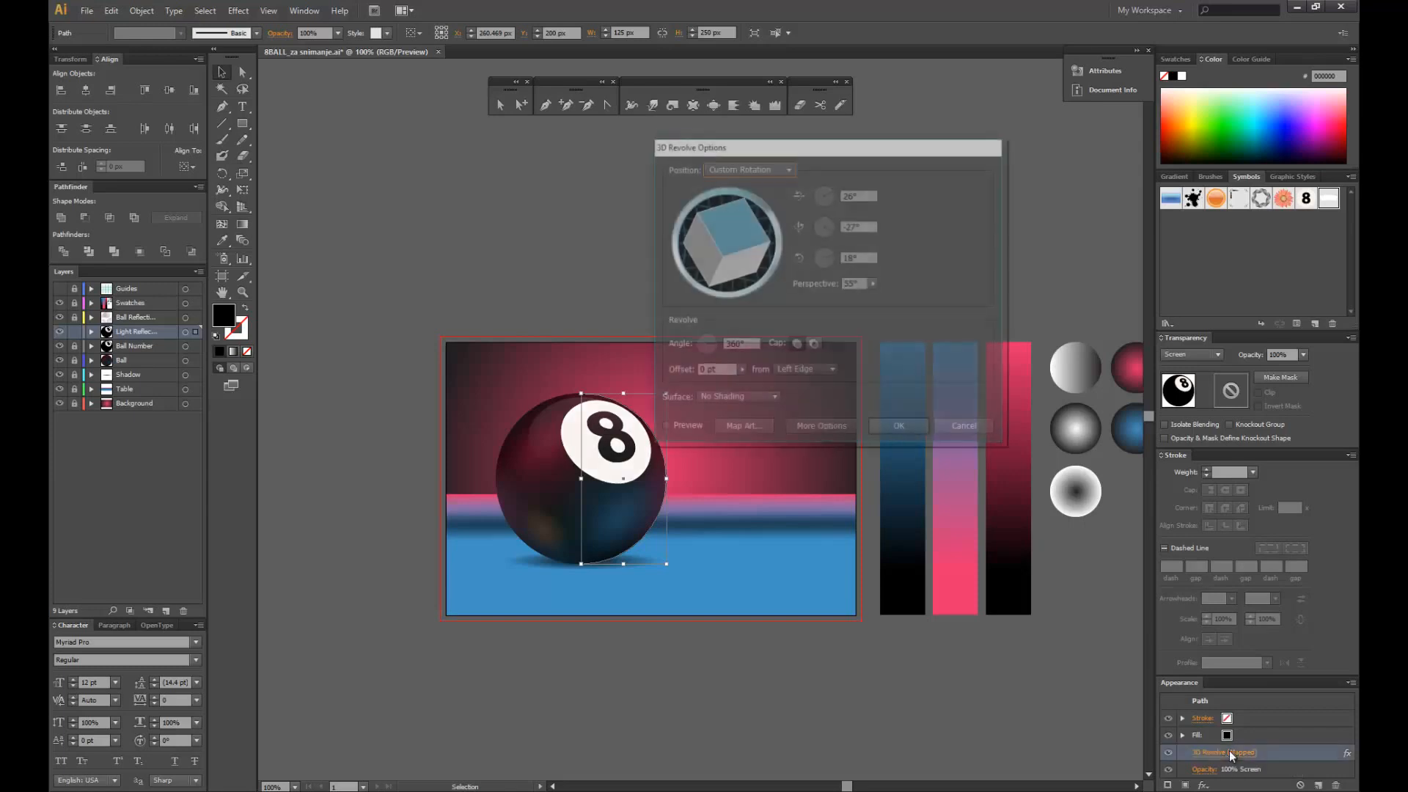
pyautogui.click(664, 428)
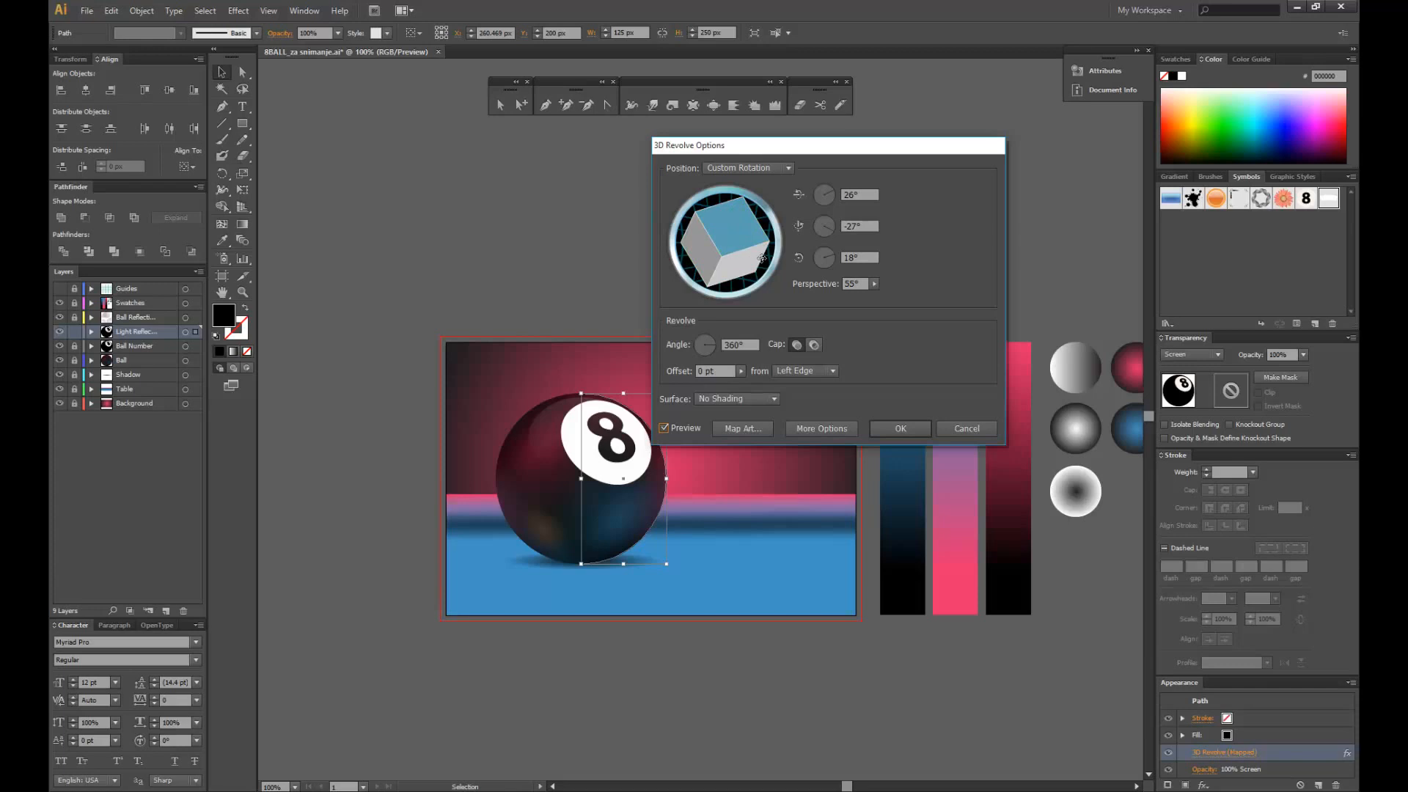
pyautogui.moveTo(757, 253); pyautogui.dragTo(734, 204)
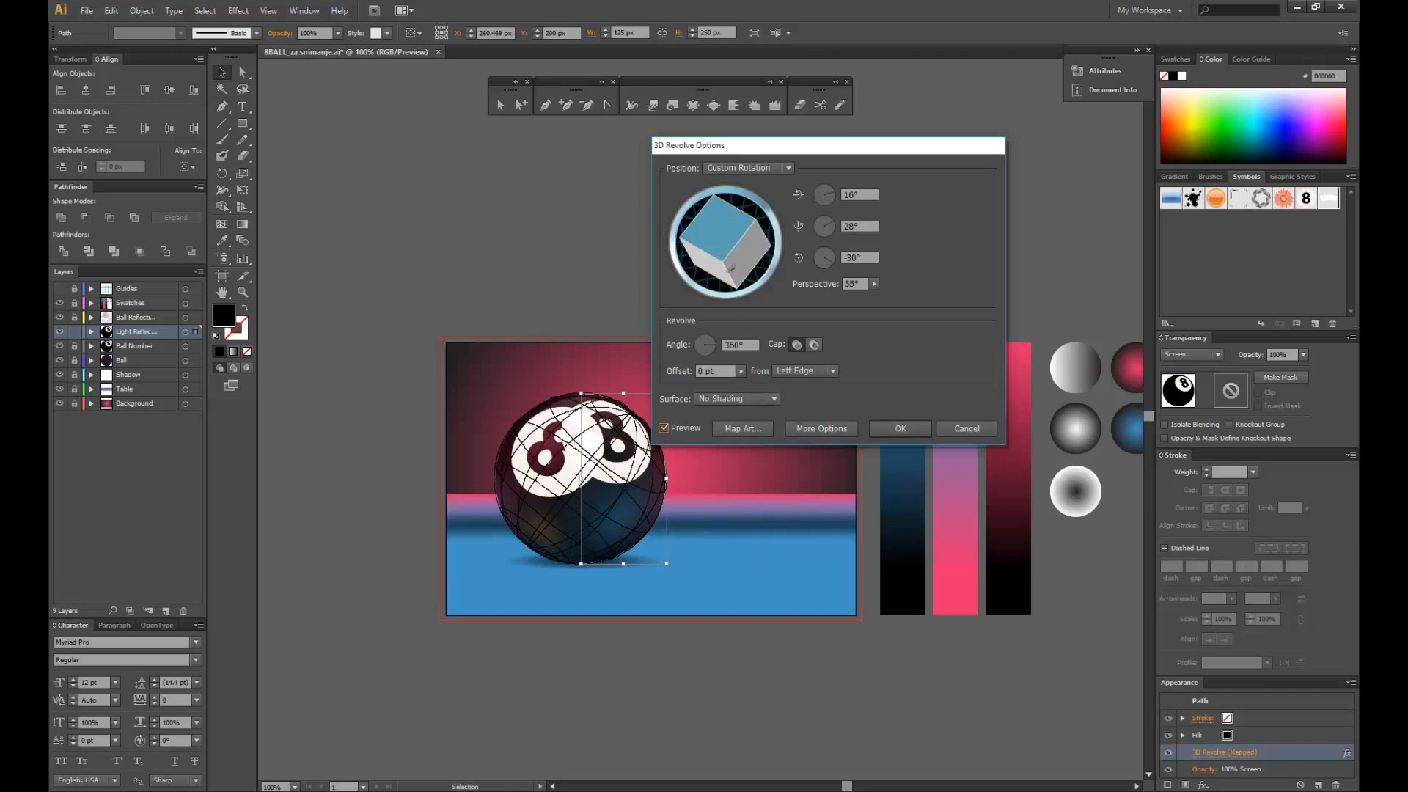
pyautogui.moveTo(742, 242); pyautogui.dragTo(736, 205)
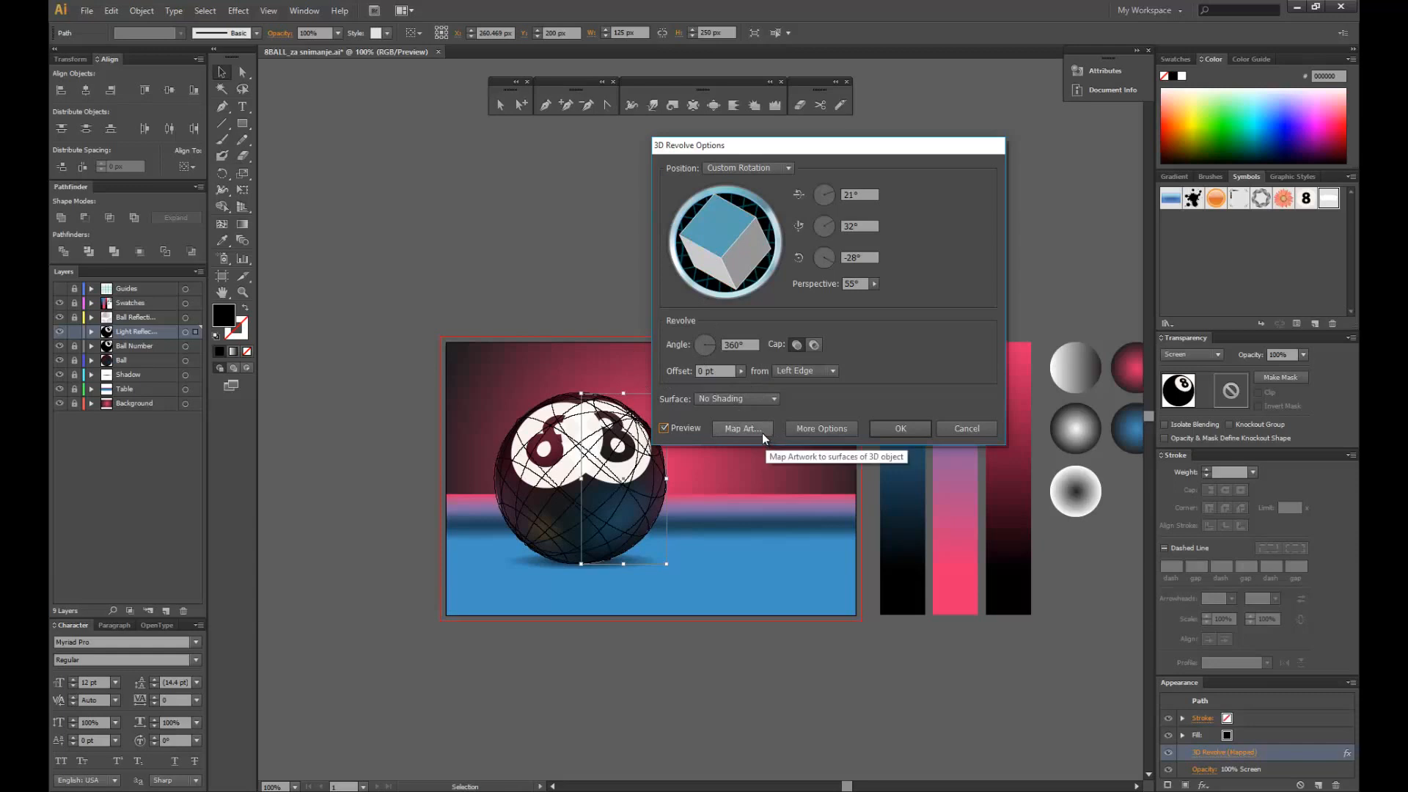
# - Clear the number artwork mapped on the Light Reflections ball and map the Ceiling Light Symbol to its surface instead
pyautogui.click(742, 428)
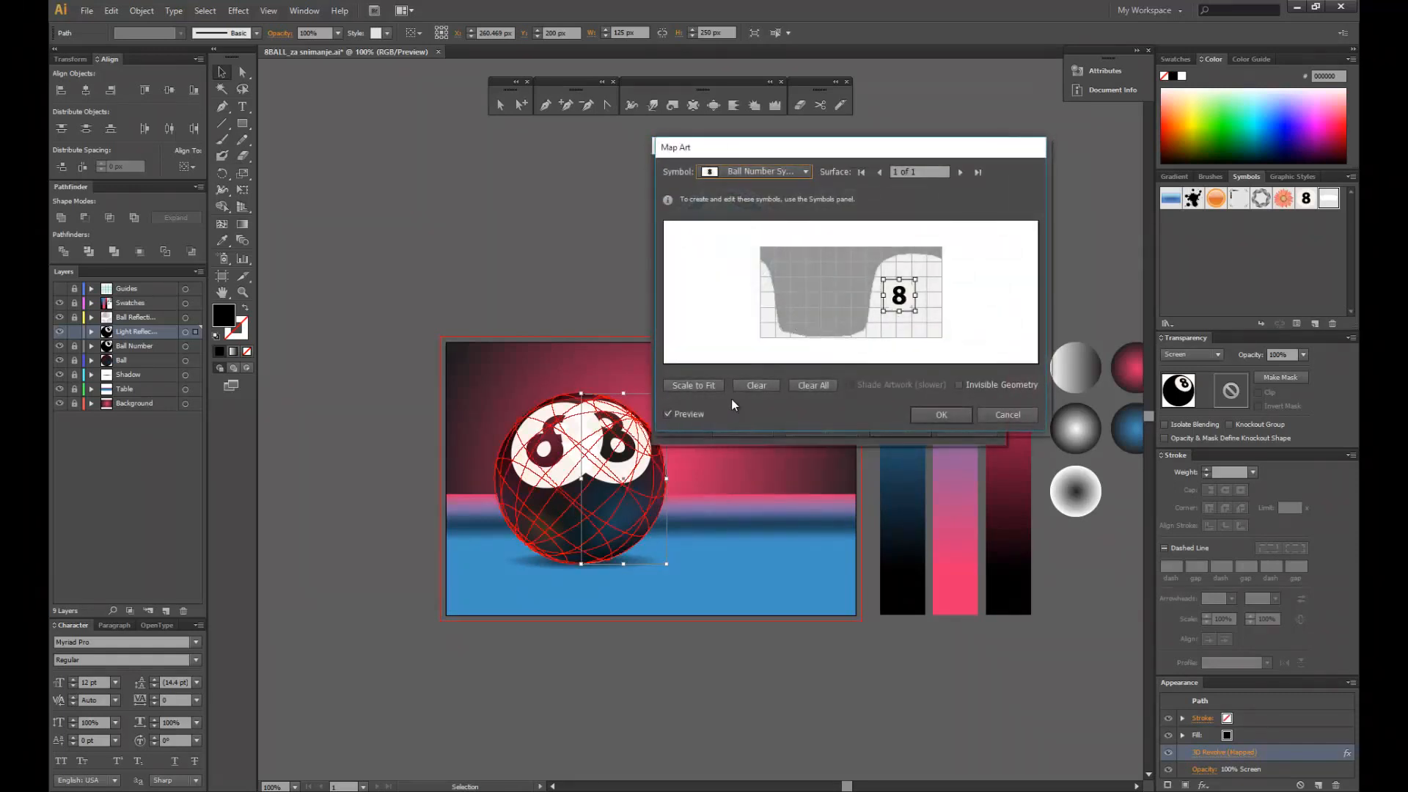
pyautogui.moveTo(904, 295); pyautogui.dragTo(911, 293)
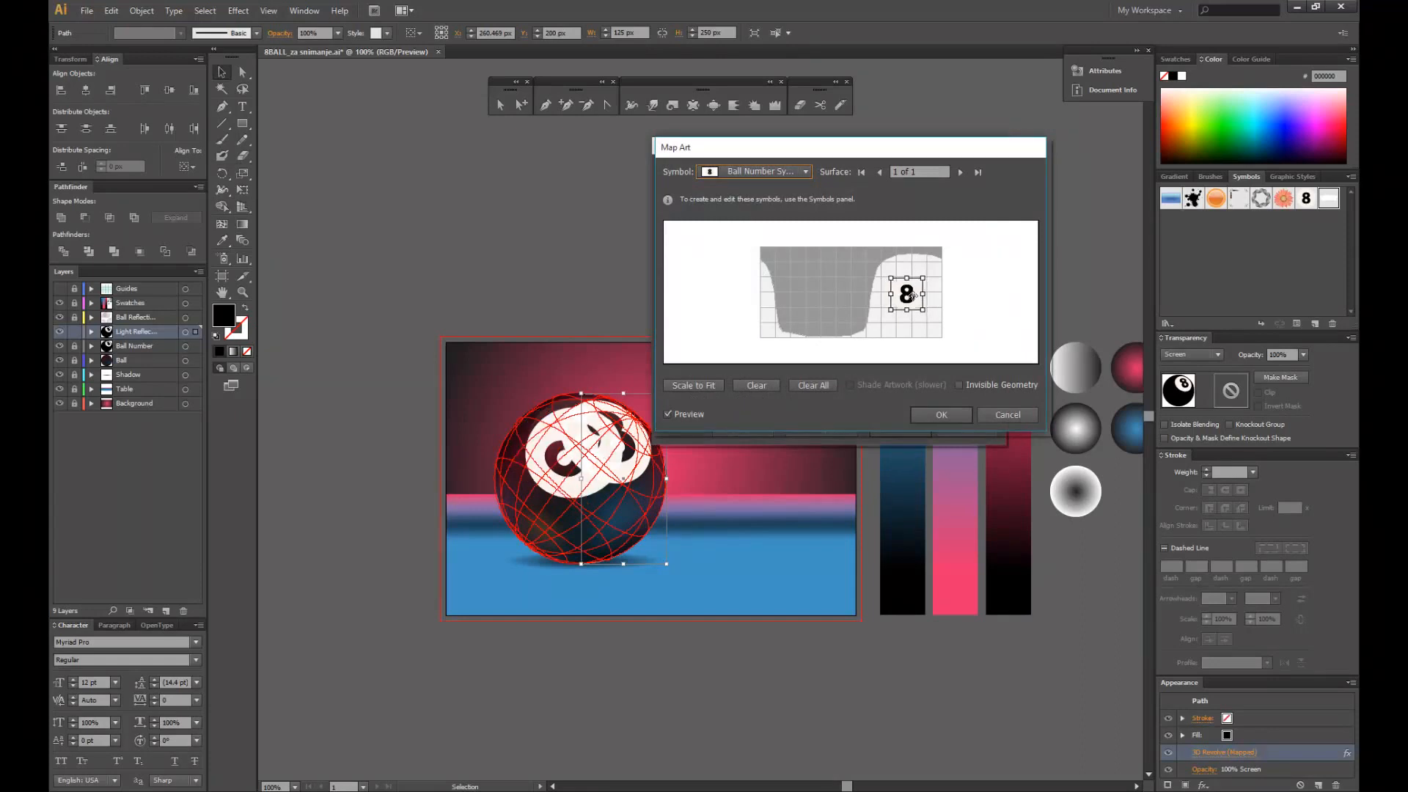
pyautogui.click(753, 385)
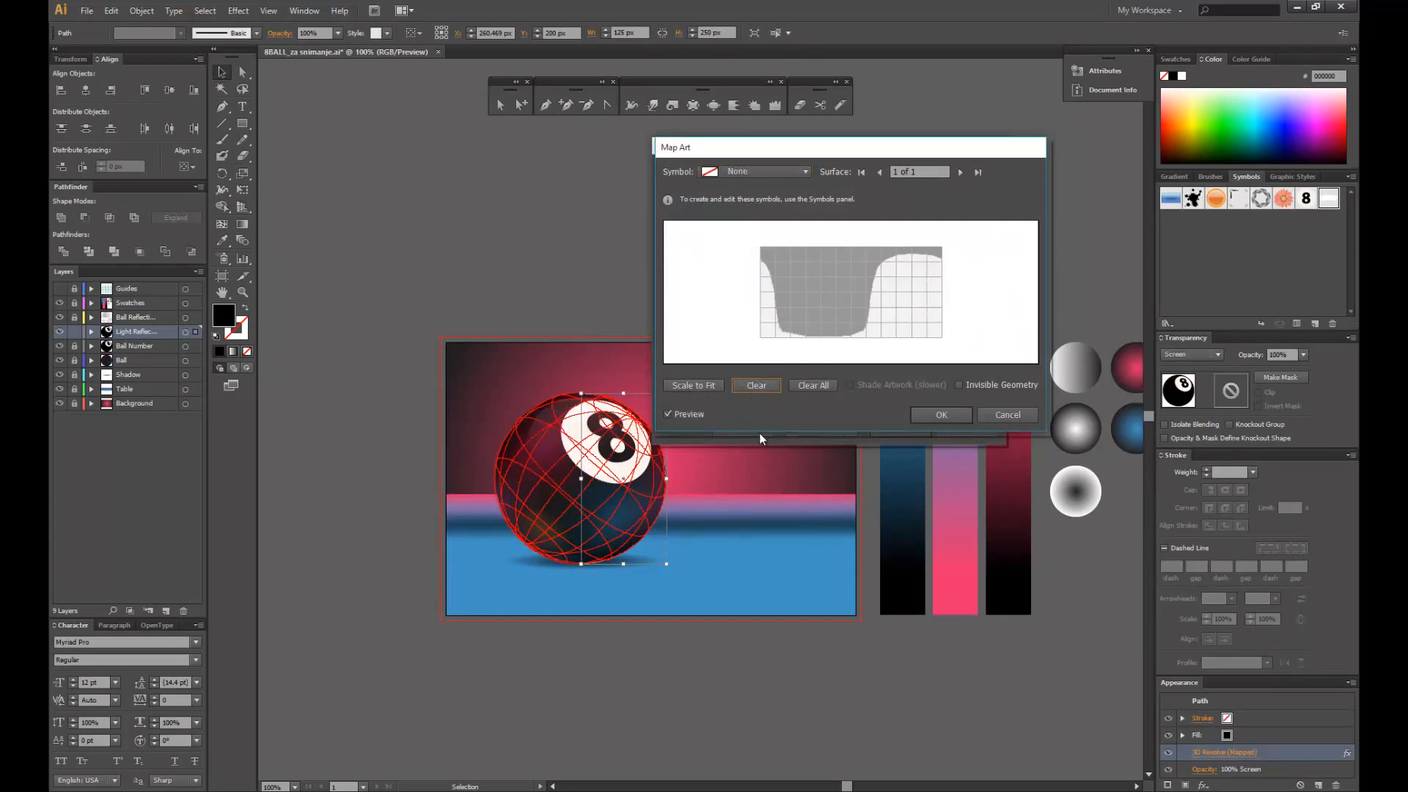
pyautogui.click(759, 170)
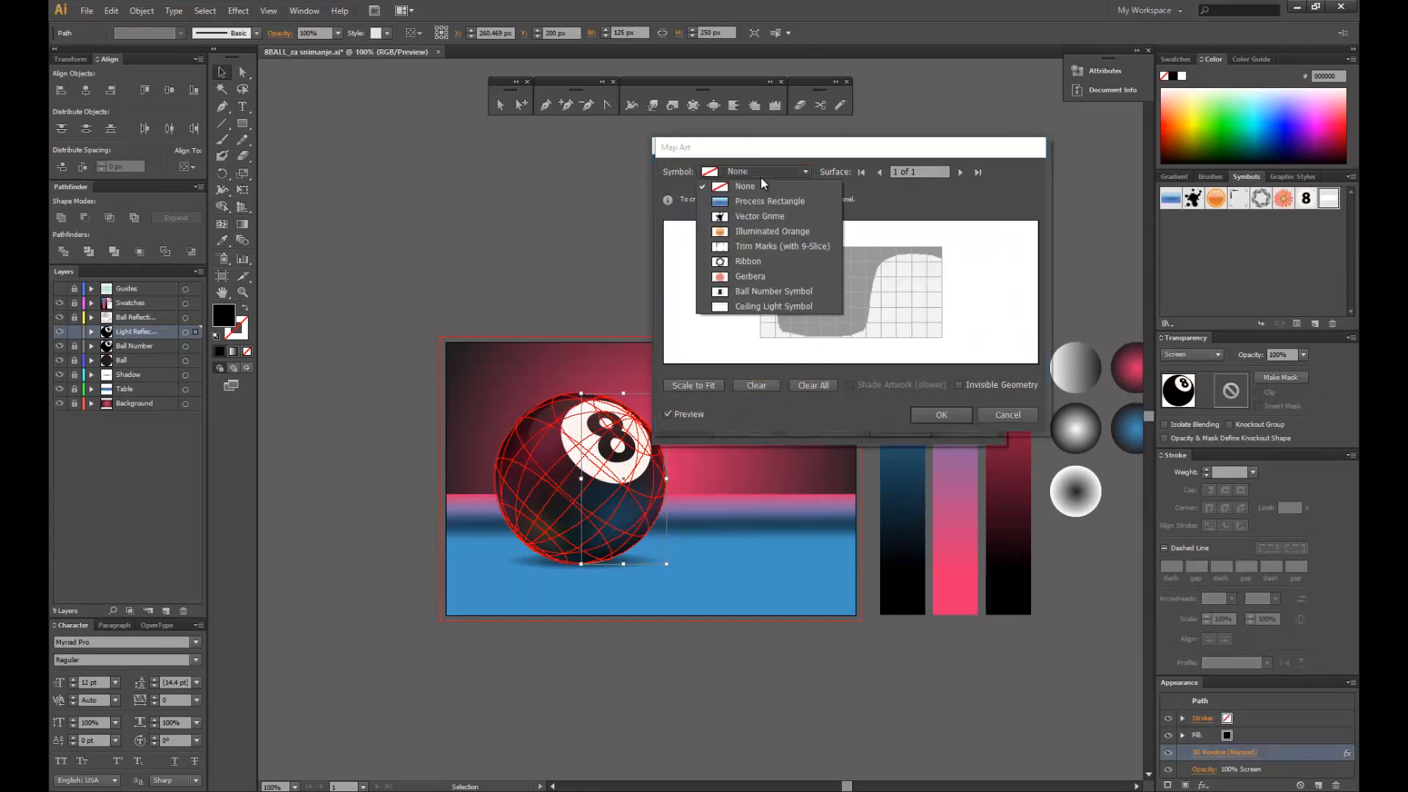
pyautogui.click(761, 307)
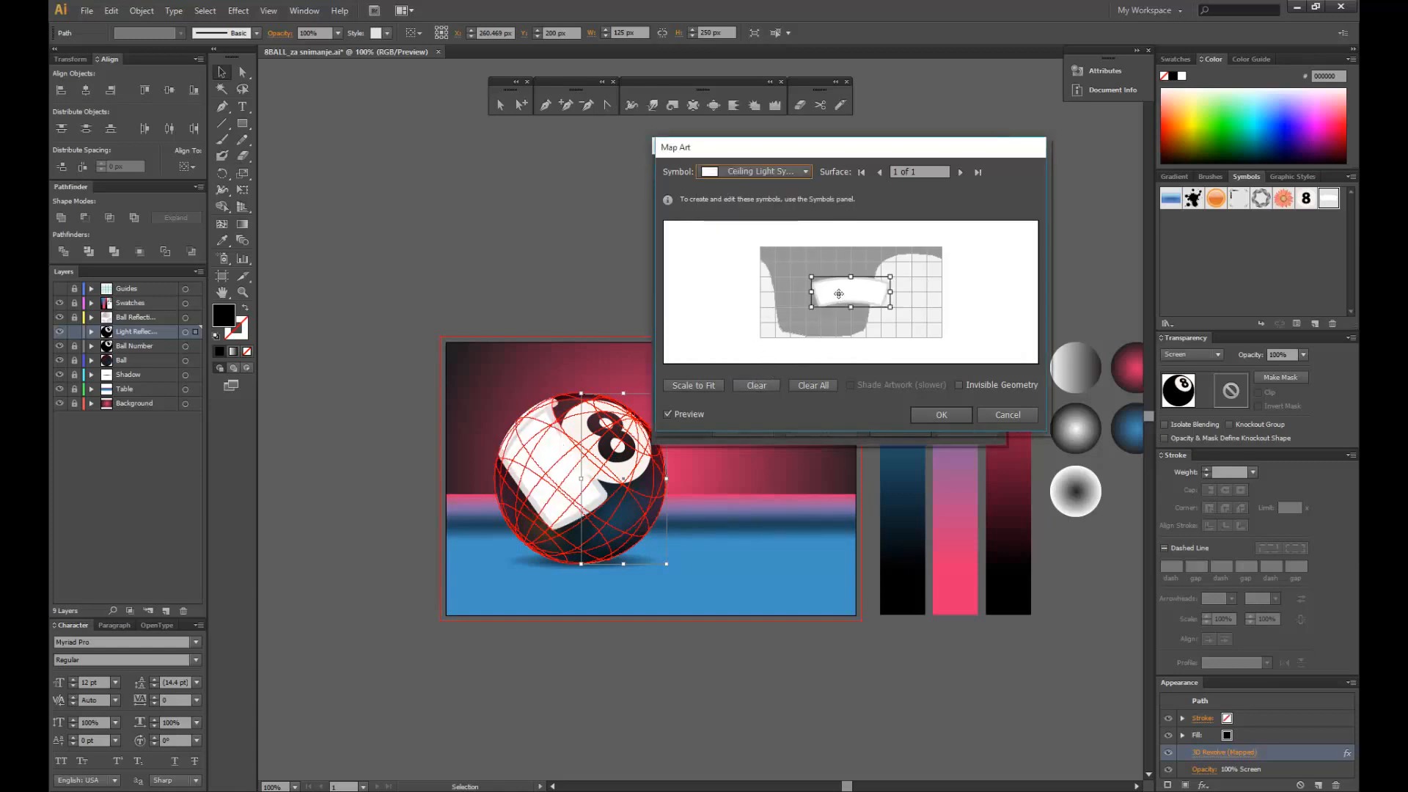
# - Turn the mapped ceiling light upright, shrink it, place it in the visible area near the ball's upper-left edge and tilt it slightly
pyautogui.moveTo(837, 294); pyautogui.dragTo(901, 299)
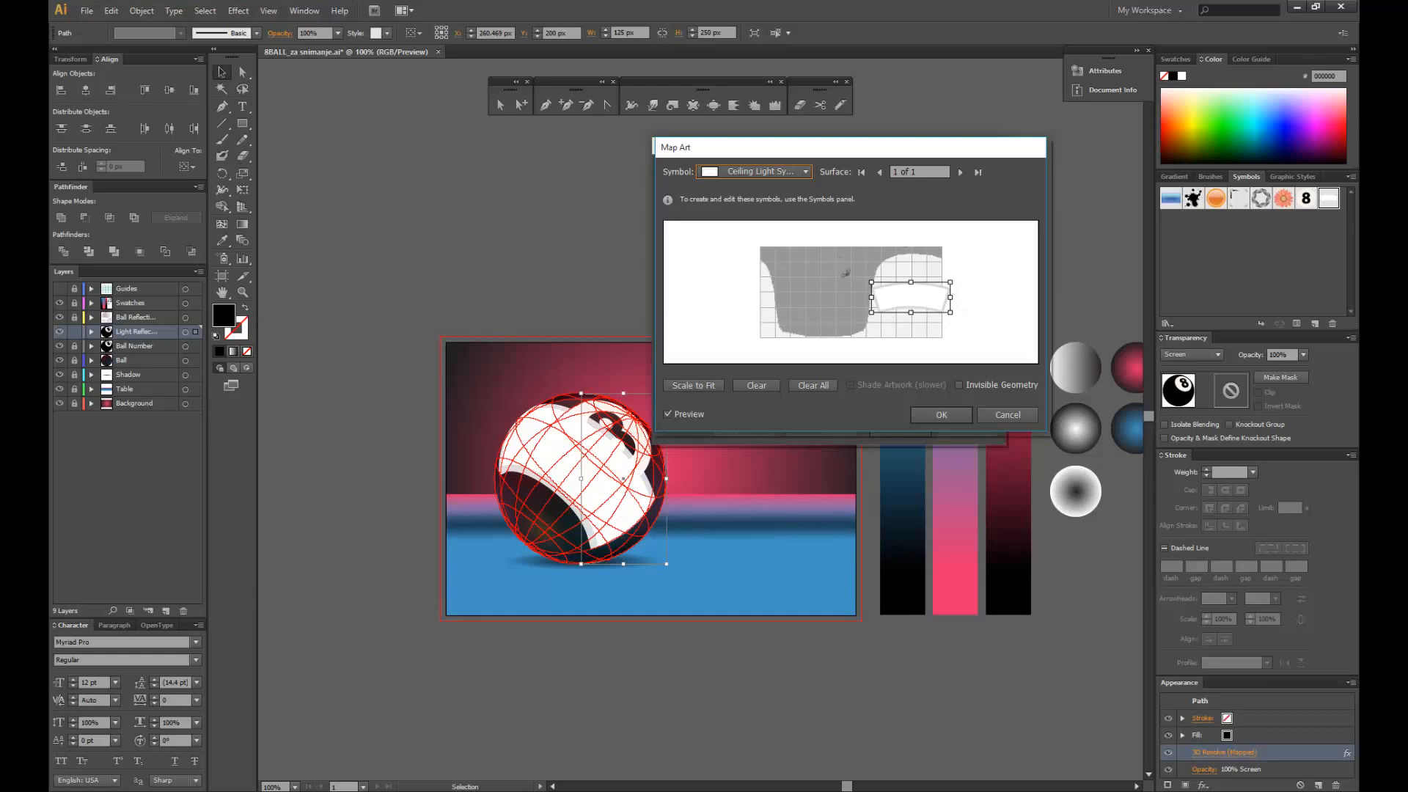
pyautogui.moveTo(851, 338); pyautogui.dragTo(884, 384)
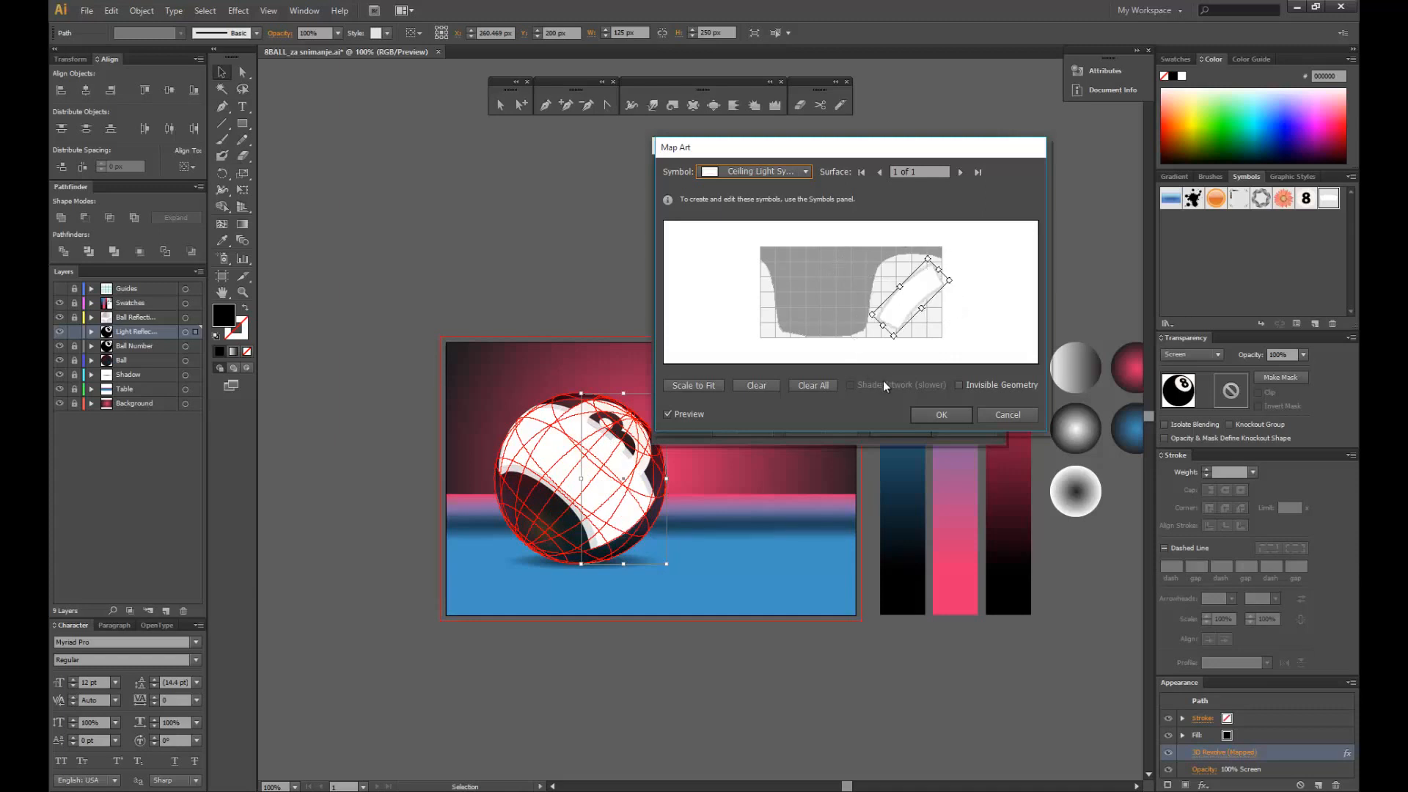
pyautogui.moveTo(981, 336); pyautogui.dragTo(947, 356)
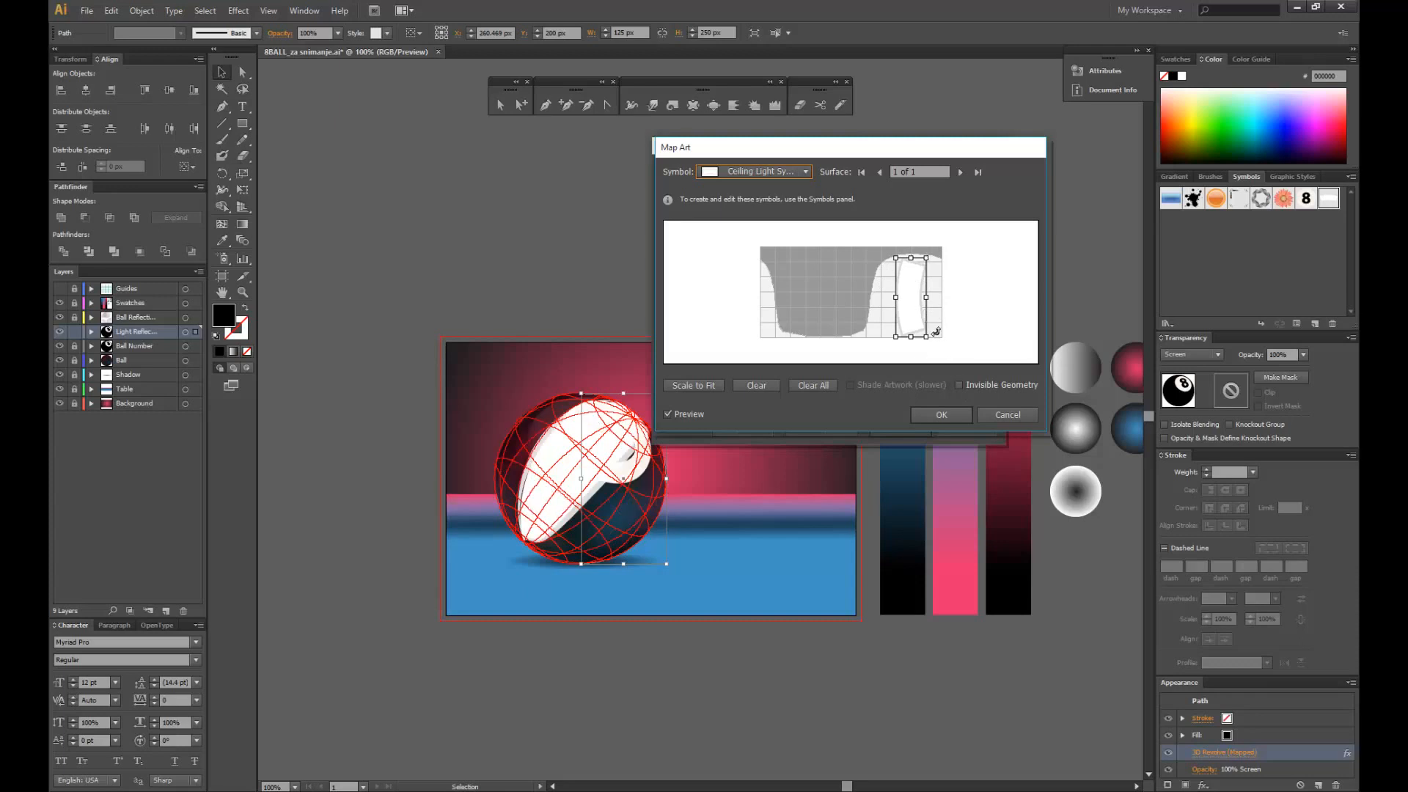
pyautogui.moveTo(925, 336); pyautogui.dragTo(892, 291)
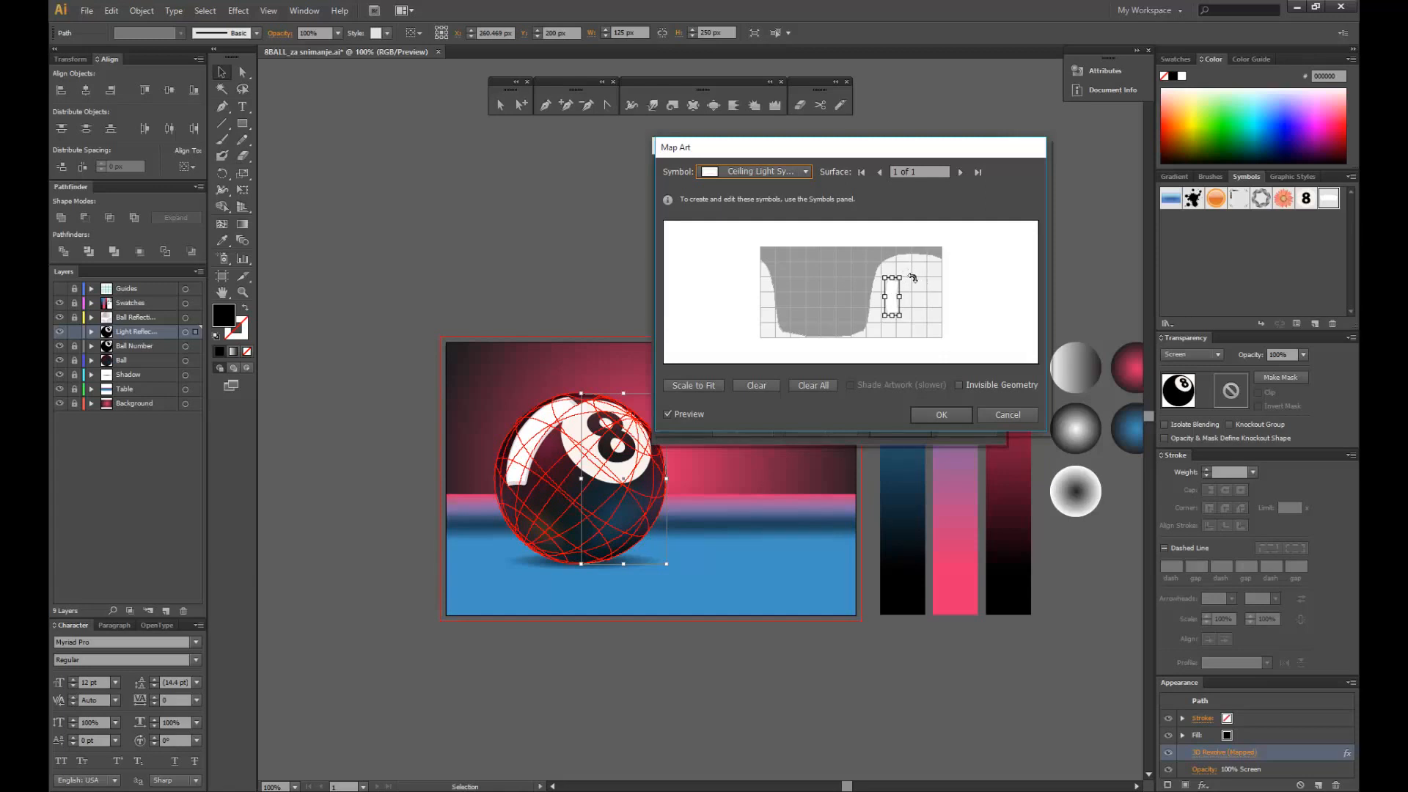
pyautogui.moveTo(902, 272); pyautogui.dragTo(907, 300)
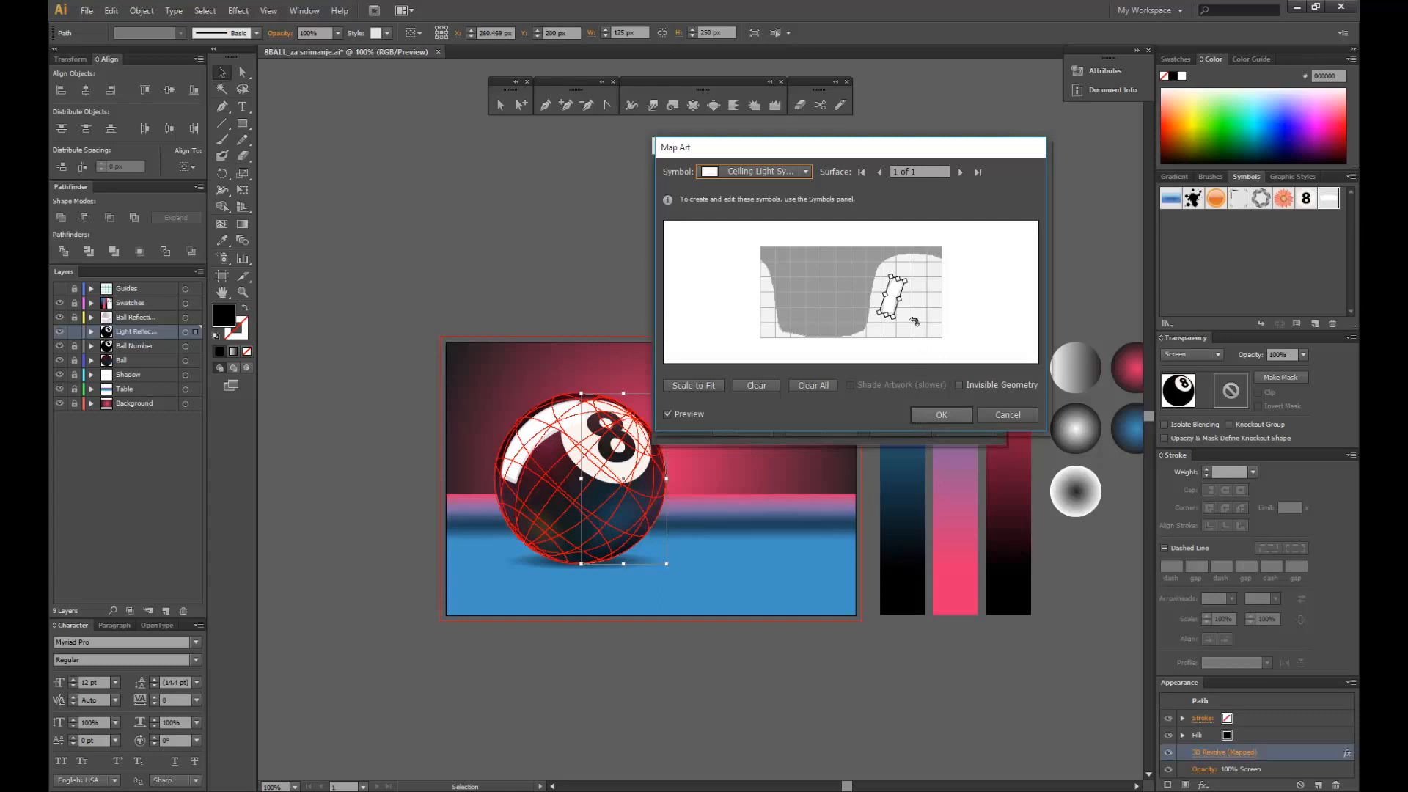
pyautogui.moveTo(910, 277); pyautogui.dragTo(907, 285)
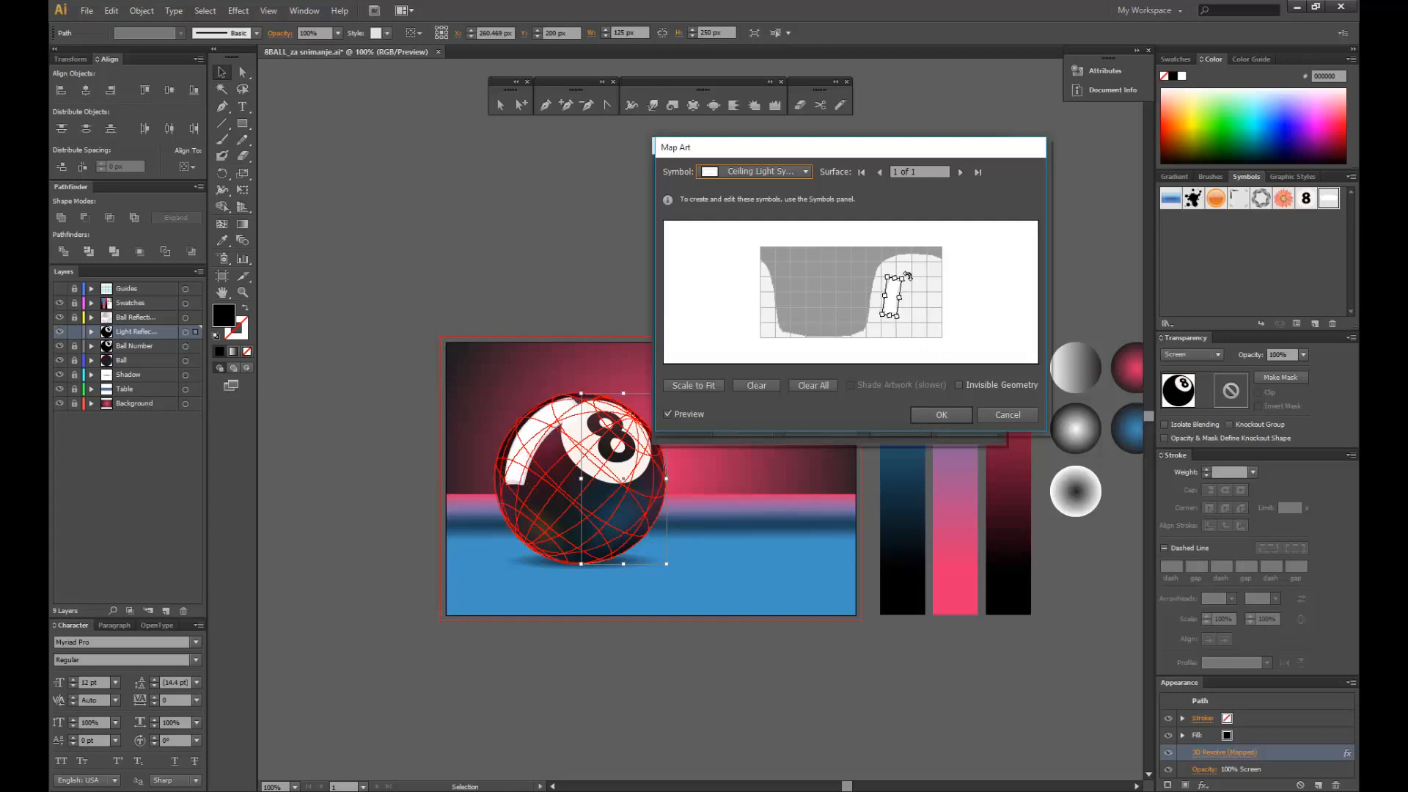
pyautogui.click(941, 415)
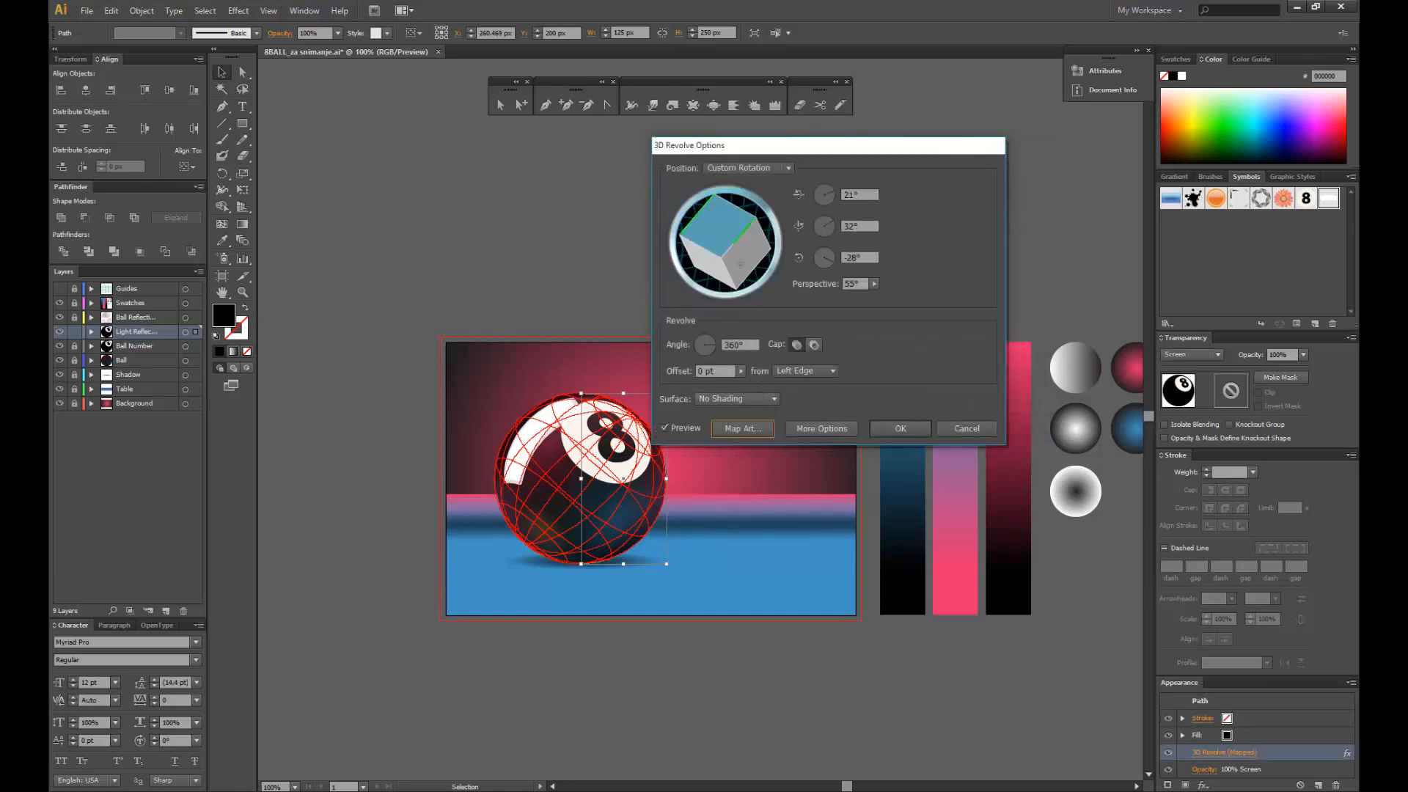
# - Fine-tune the reflection's 3D Revolve rotation to 21°, 33° and -28° and apply the effect
pyautogui.moveTo(743, 234); pyautogui.dragTo(736, 231)
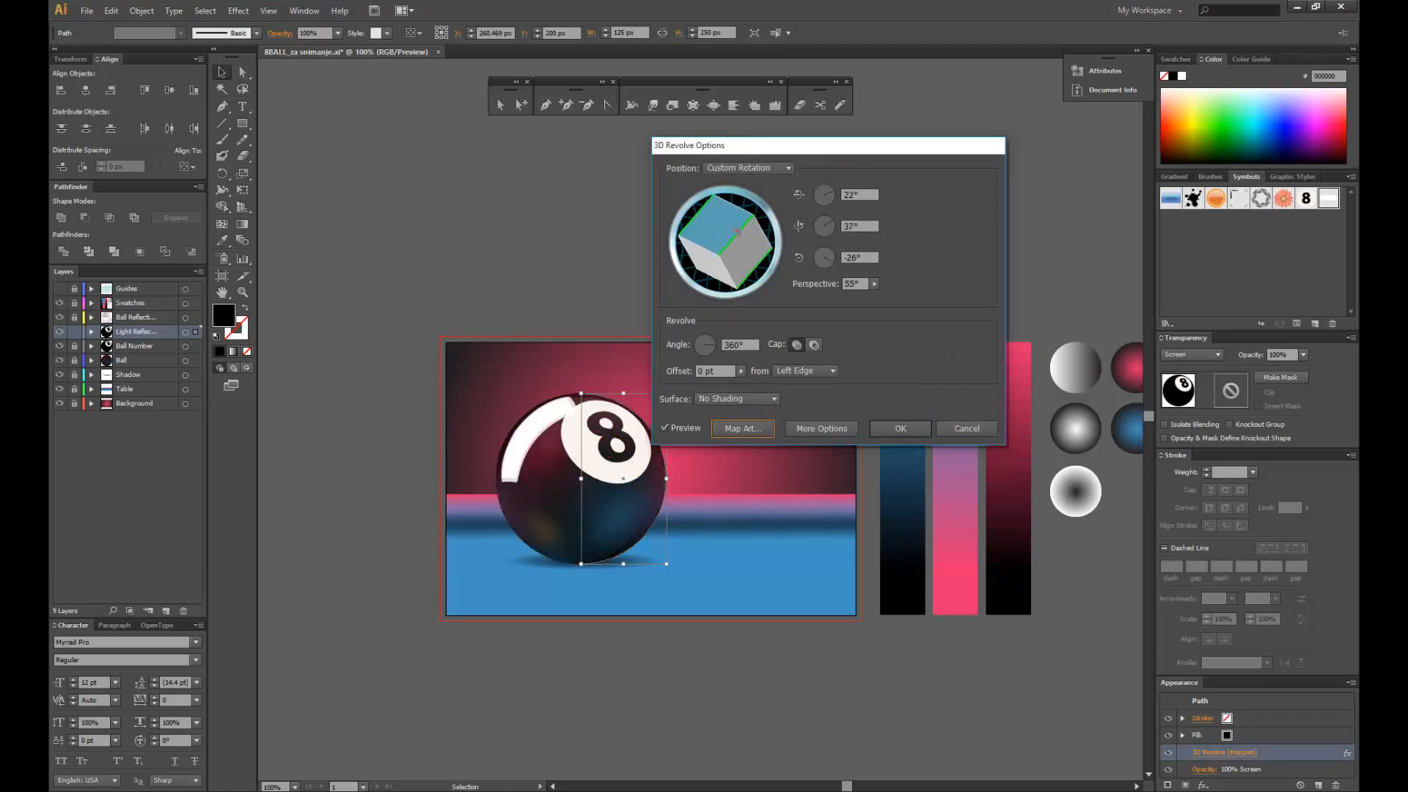
pyautogui.moveTo(736, 231); pyautogui.dragTo(739, 236)
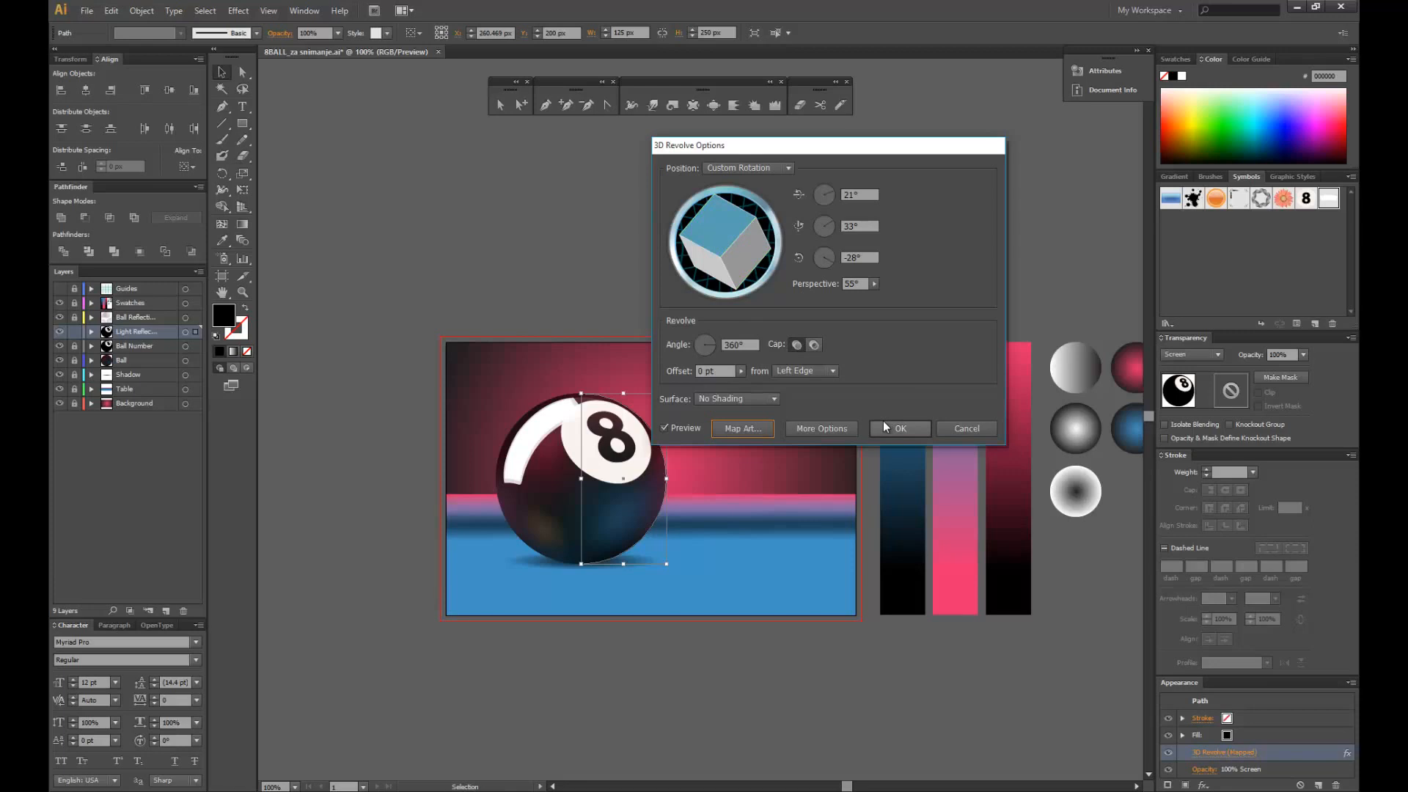
pyautogui.click(899, 429)
pyautogui.click(525, 495)
pyautogui.click(533, 464)
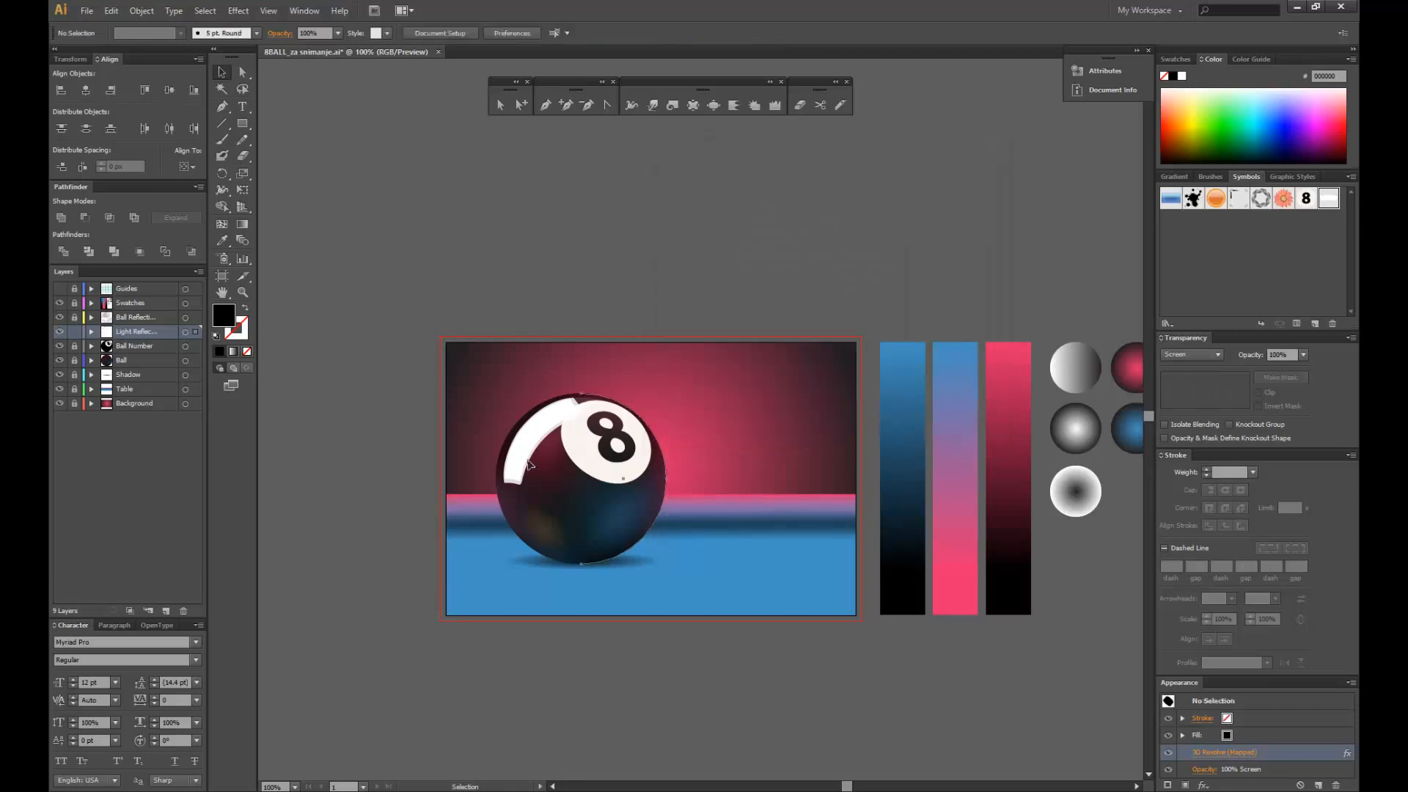
# - Lower the opacity of the ceiling light reflection on the ball to 15%
pyautogui.click(580, 480)
pyautogui.click(632, 497)
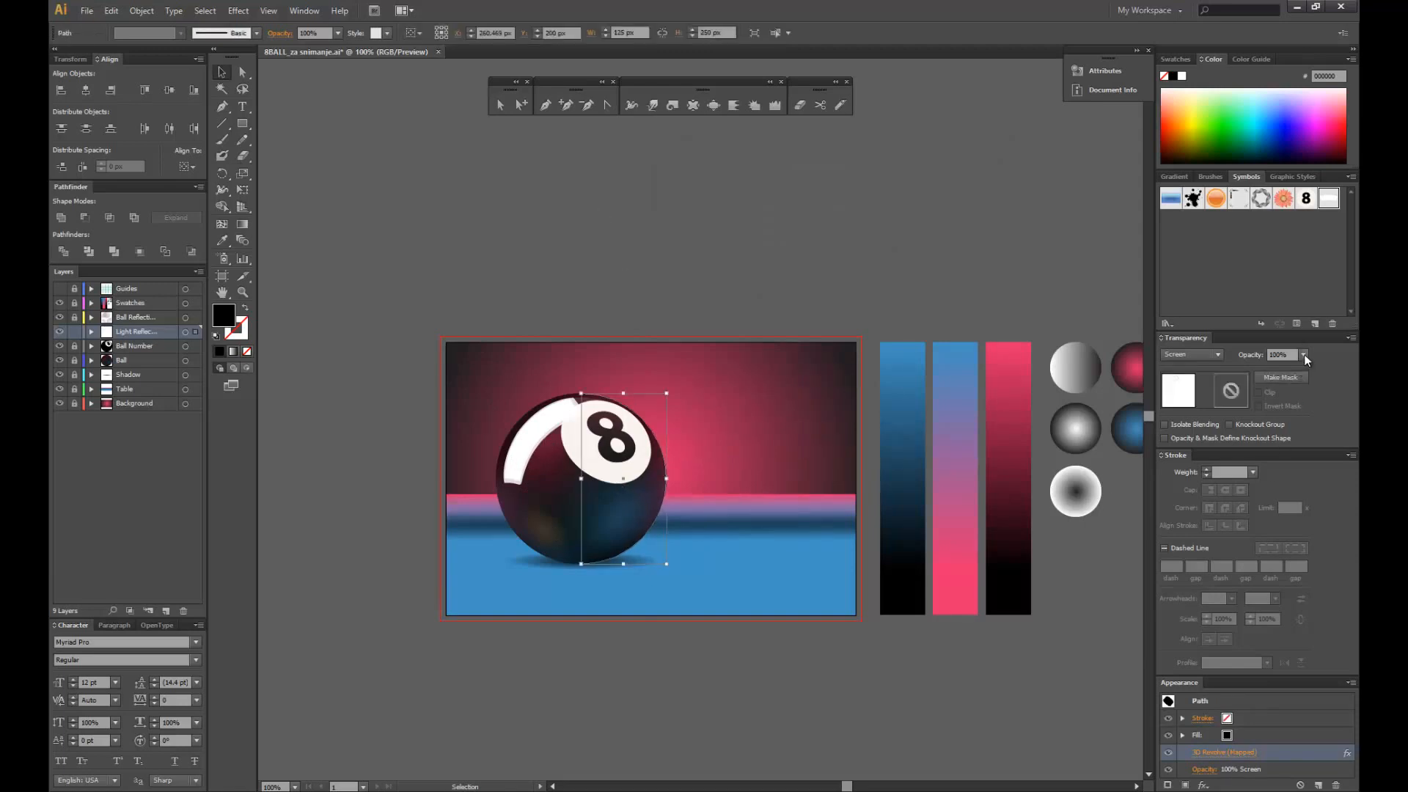
pyautogui.click(1303, 355)
pyautogui.click(1310, 385)
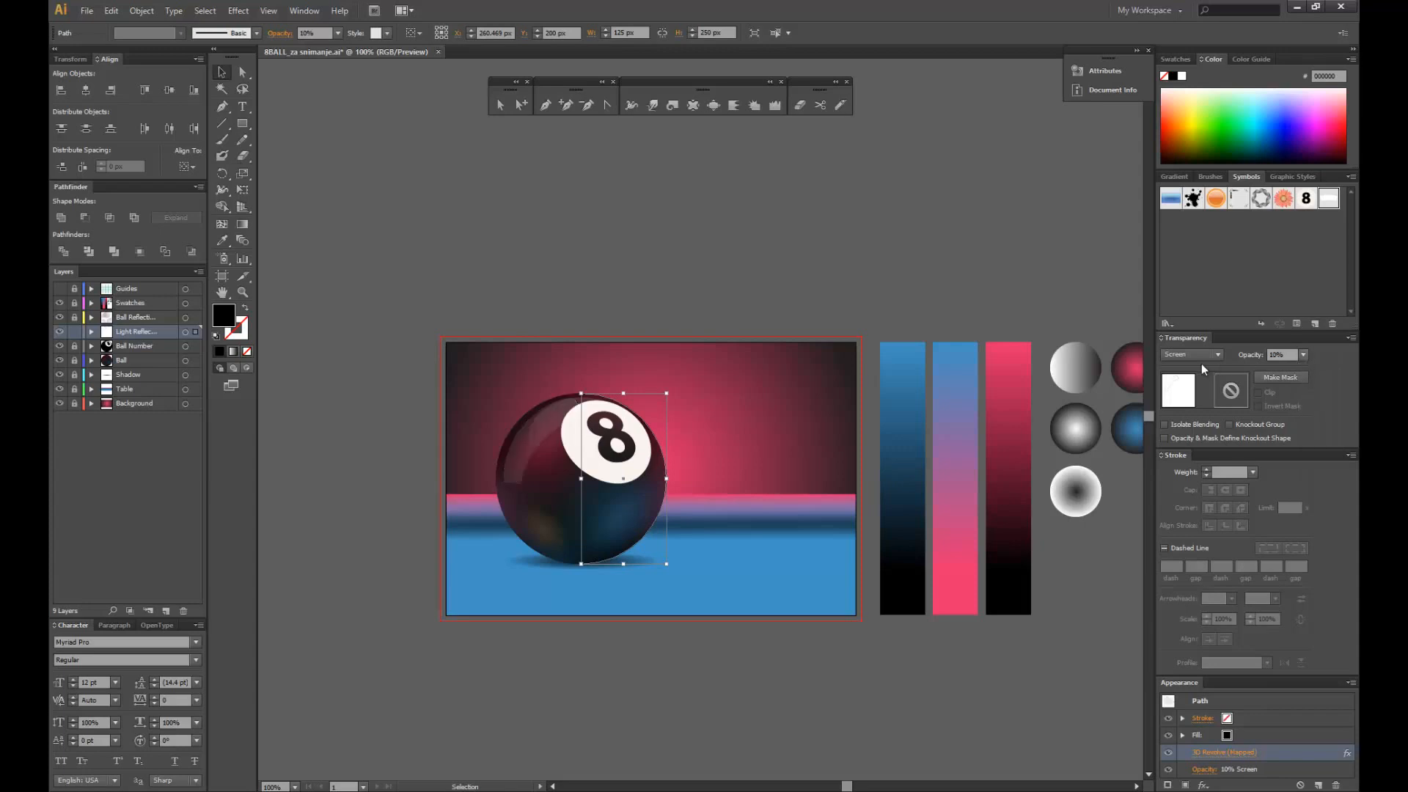
pyautogui.click(1302, 355)
pyautogui.click(1311, 403)
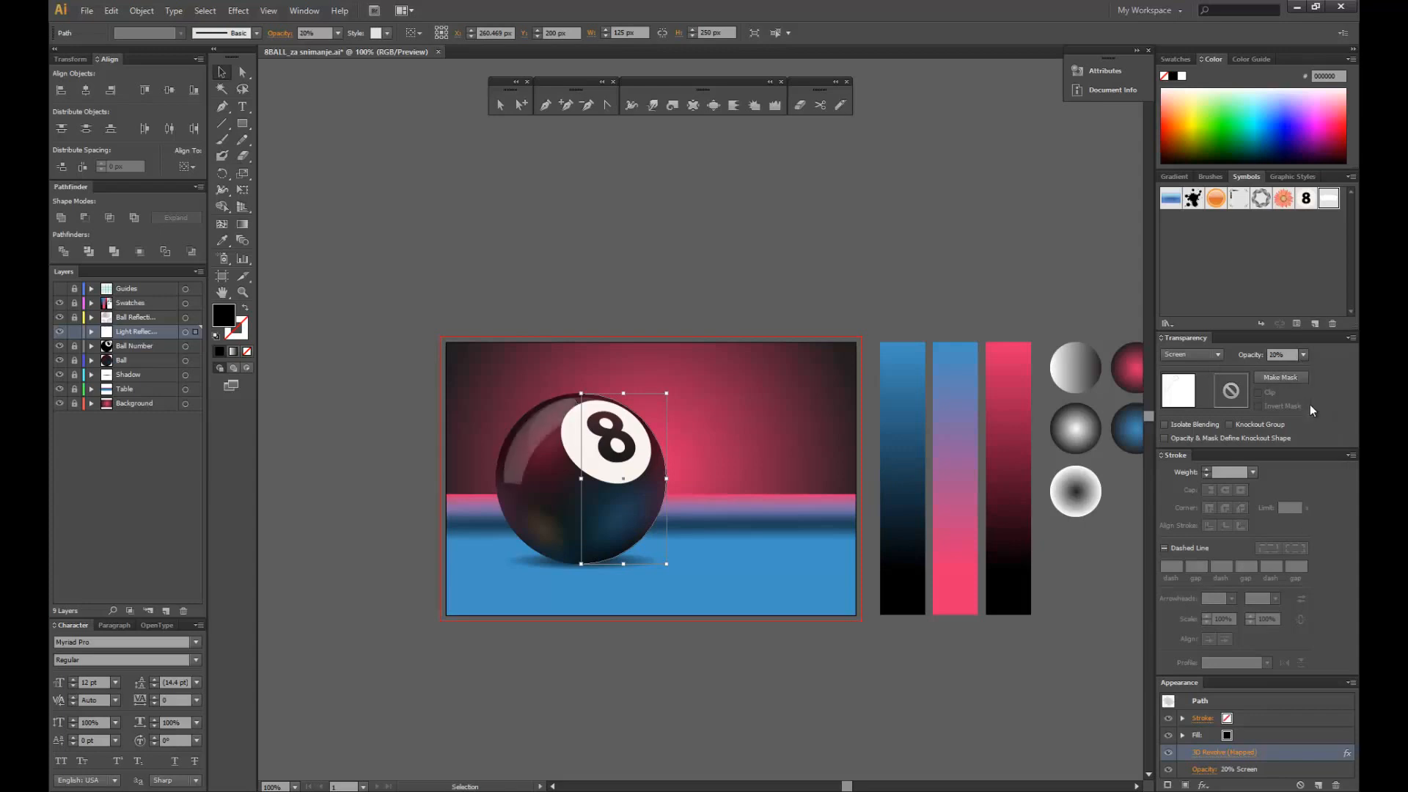
pyautogui.click(1243, 356)
pyautogui.press('Return')
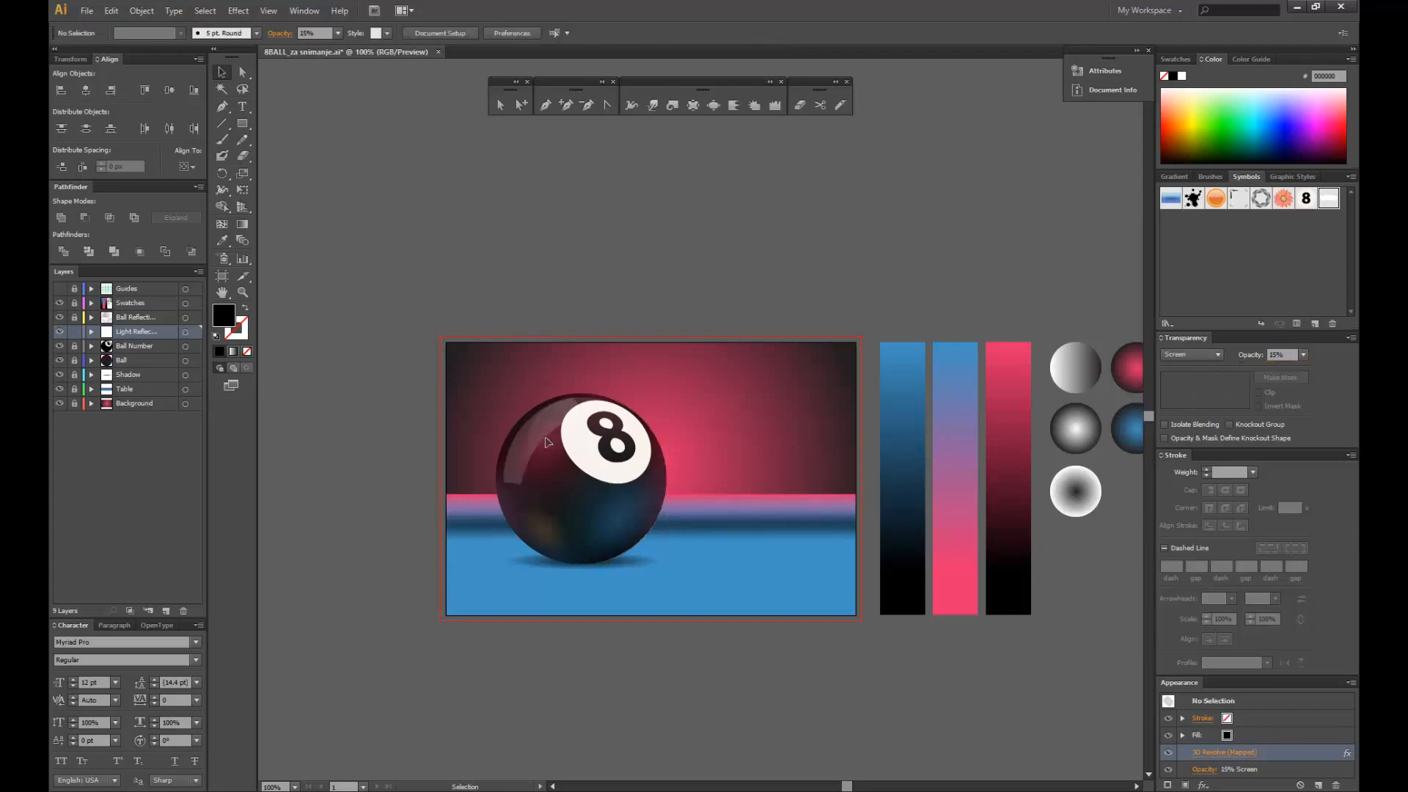
# - Edit the light reflection's 3D Revolve effect with preview on, rotating it to 17°, 27° and -30°
pyautogui.click(1203, 752)
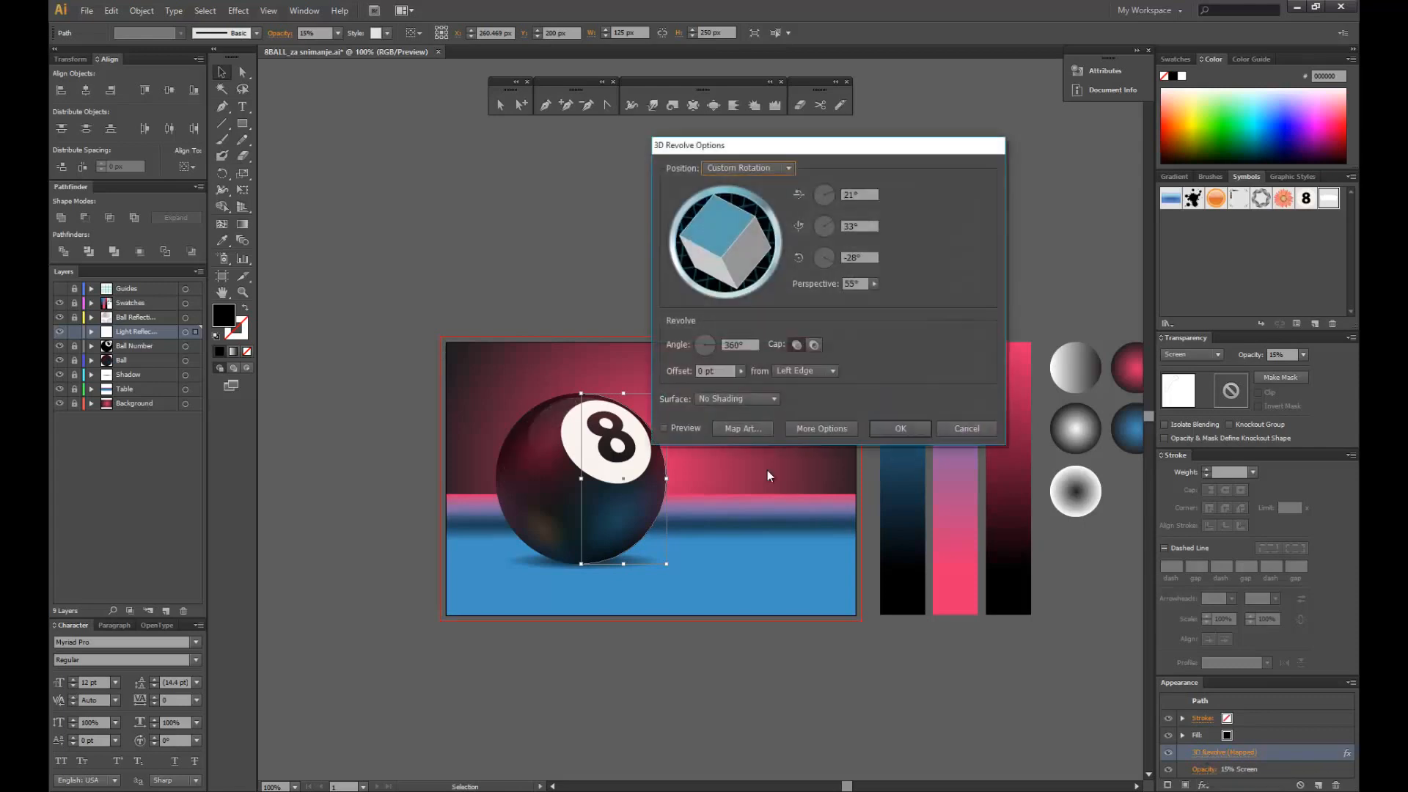
pyautogui.click(689, 429)
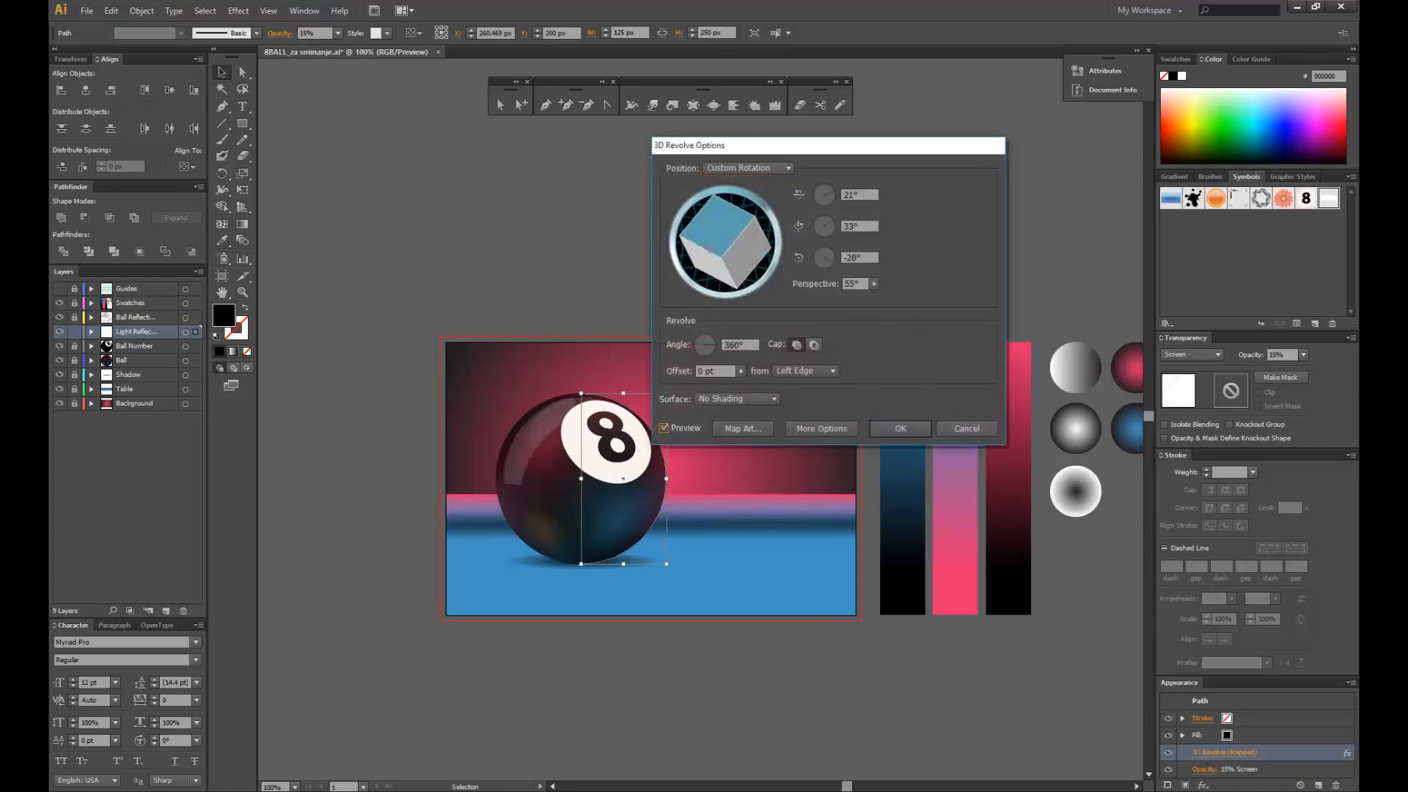
pyautogui.moveTo(731, 245); pyautogui.dragTo(702, 250)
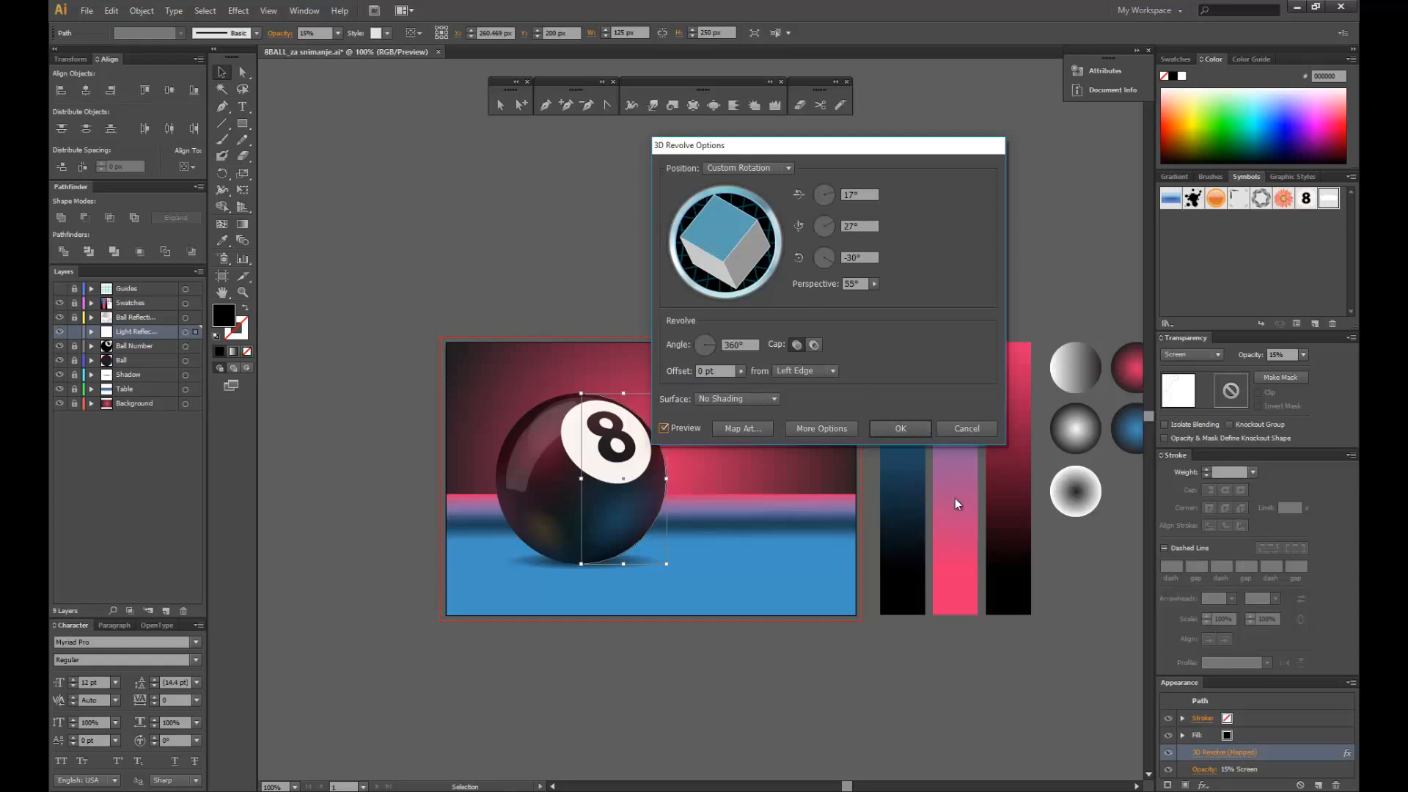
pyautogui.click(882, 434)
pyautogui.click(564, 244)
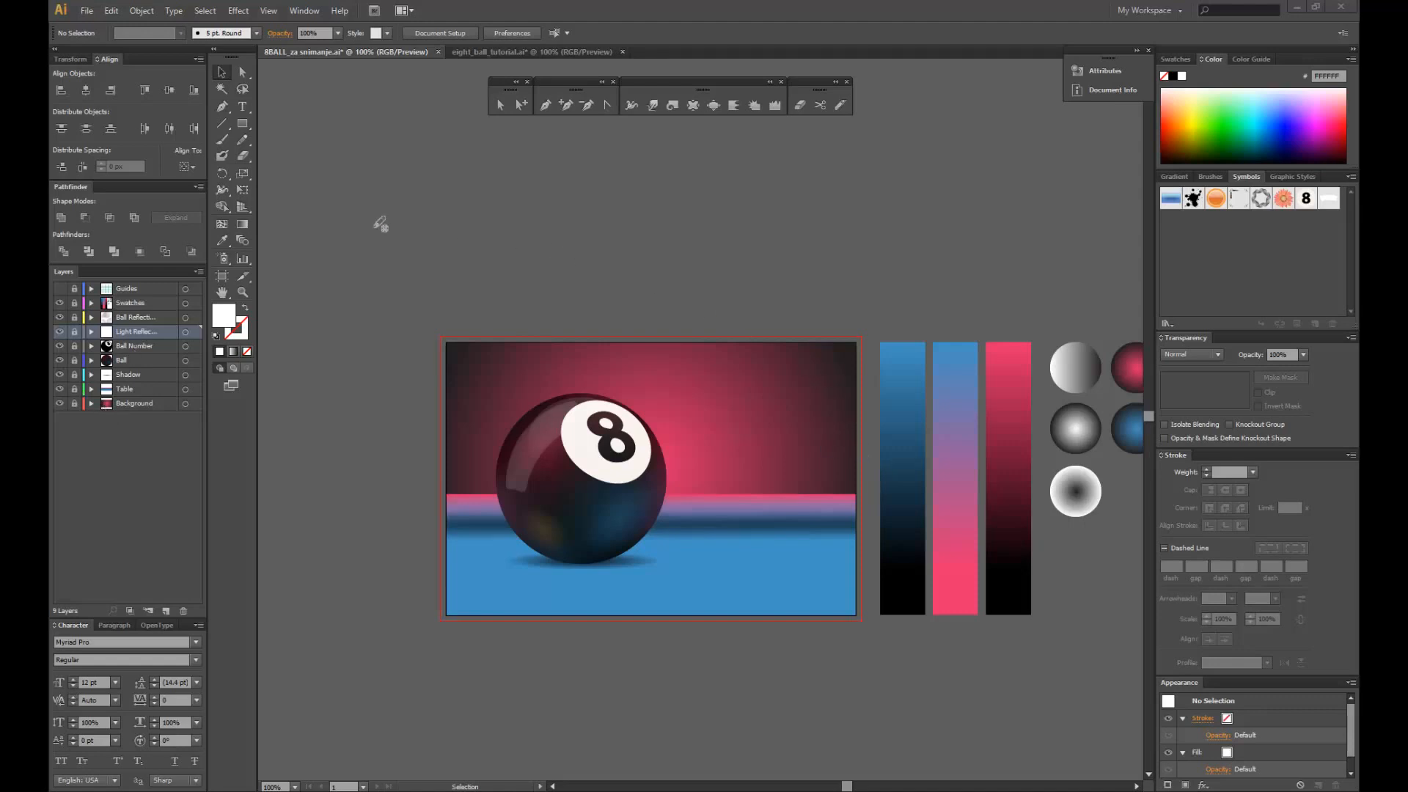
# - Create a layer named Background Ceiling Light directly above the Background layer
pyautogui.click(132, 403)
pyautogui.click(202, 271)
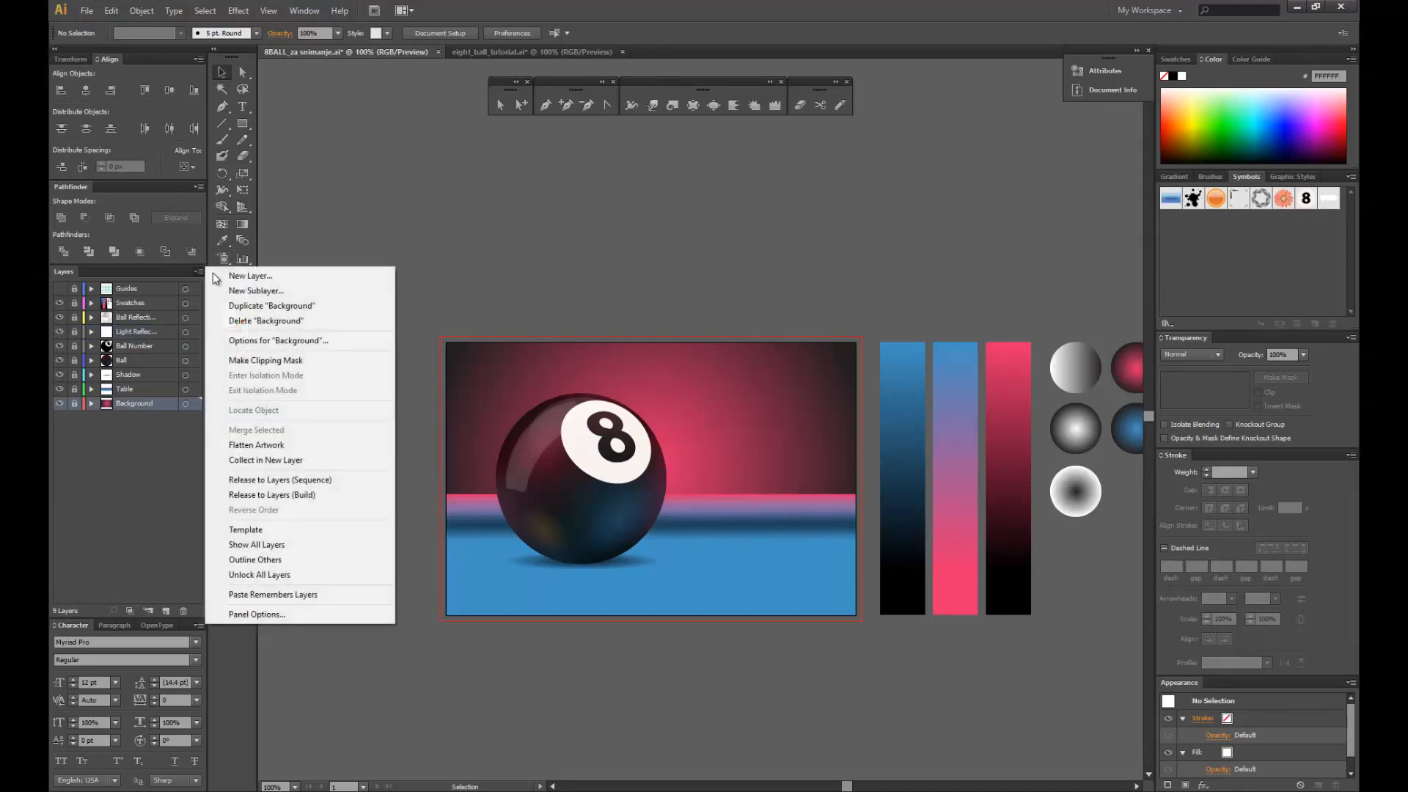
pyautogui.click(217, 276)
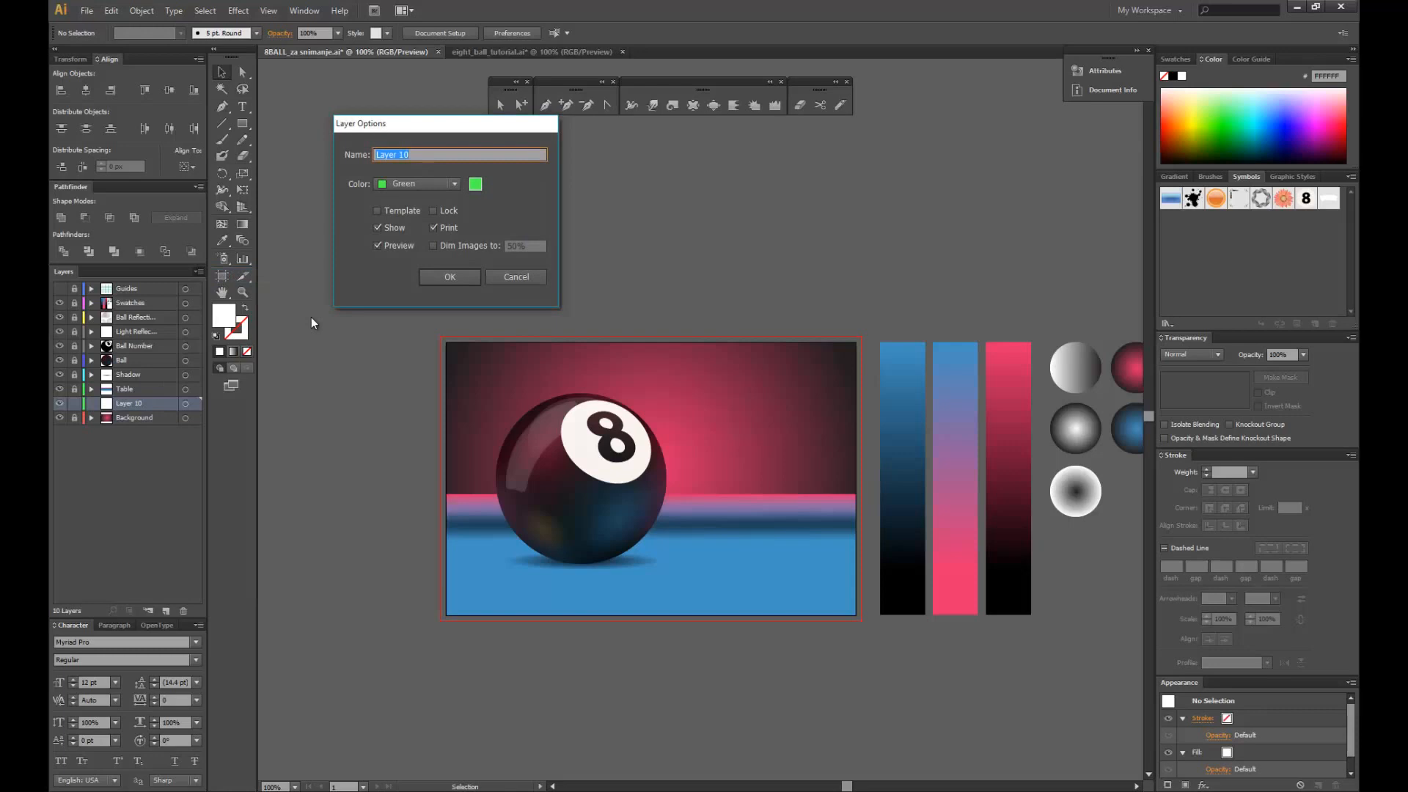
pyautogui.write('Background Ceiling Light')
pyautogui.press('Return')
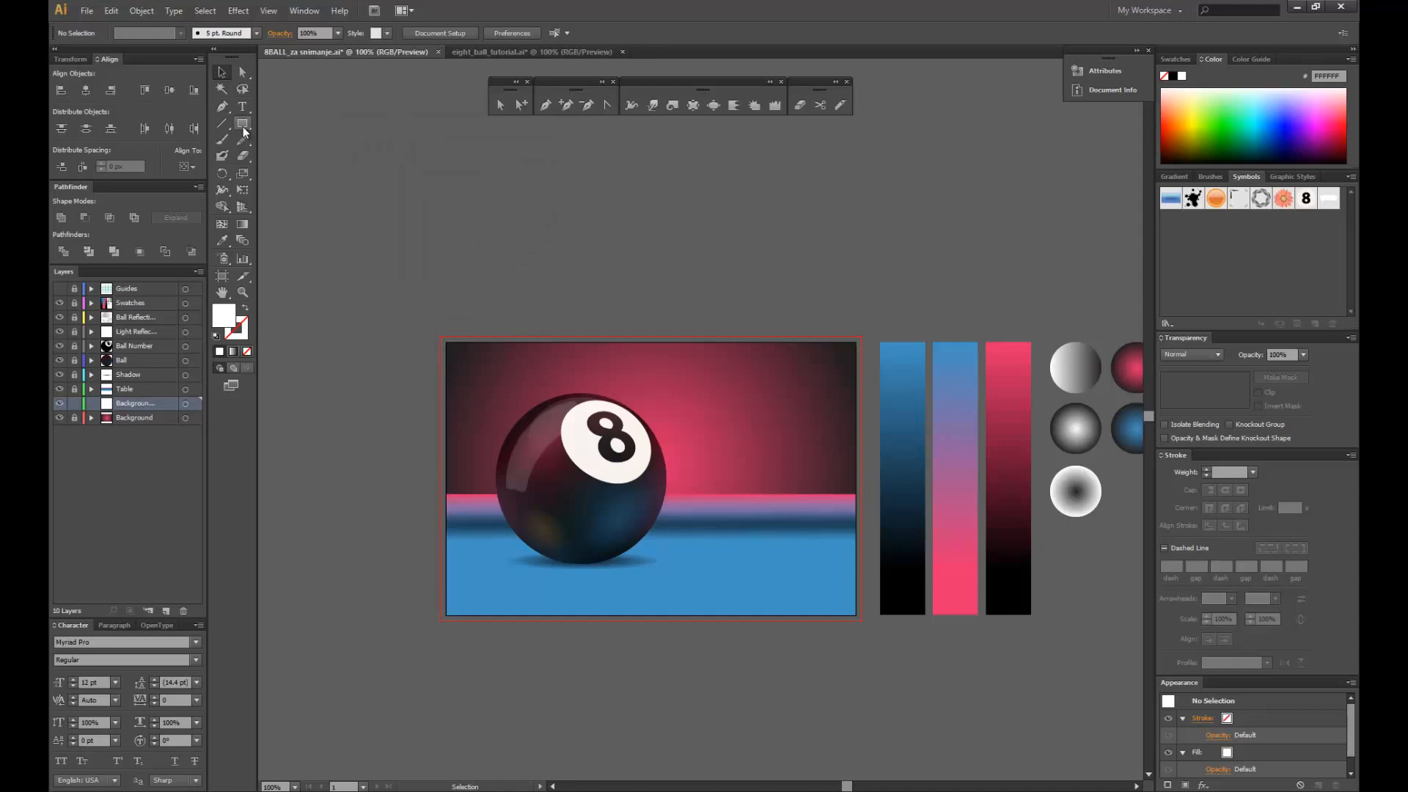
# - Set the fill to black (000000) and draw a square about 178 px wide above the artboard's upper-left corner
pyautogui.doubleClick(224, 325)
pyautogui.click(874, 362)
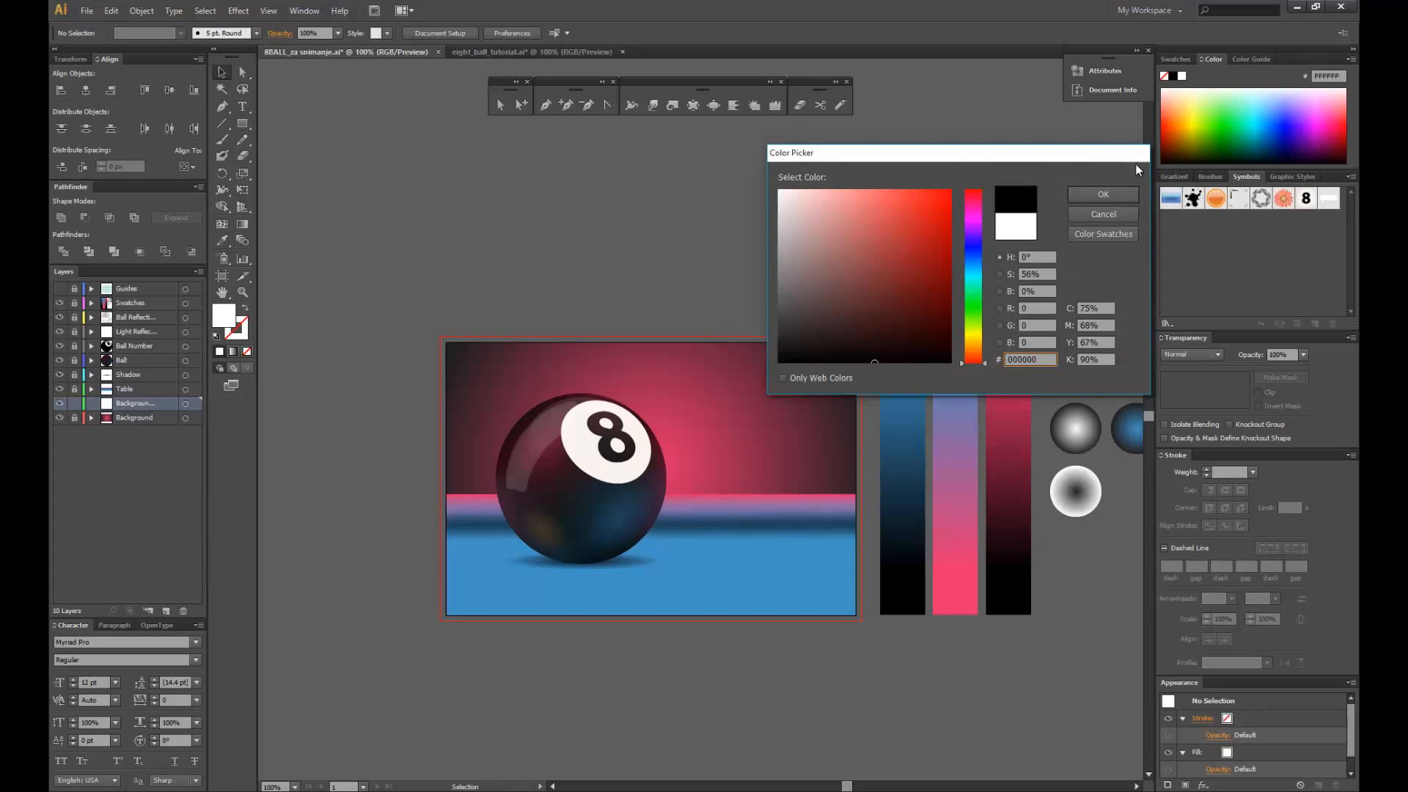
pyautogui.click(1102, 195)
pyautogui.click(241, 124)
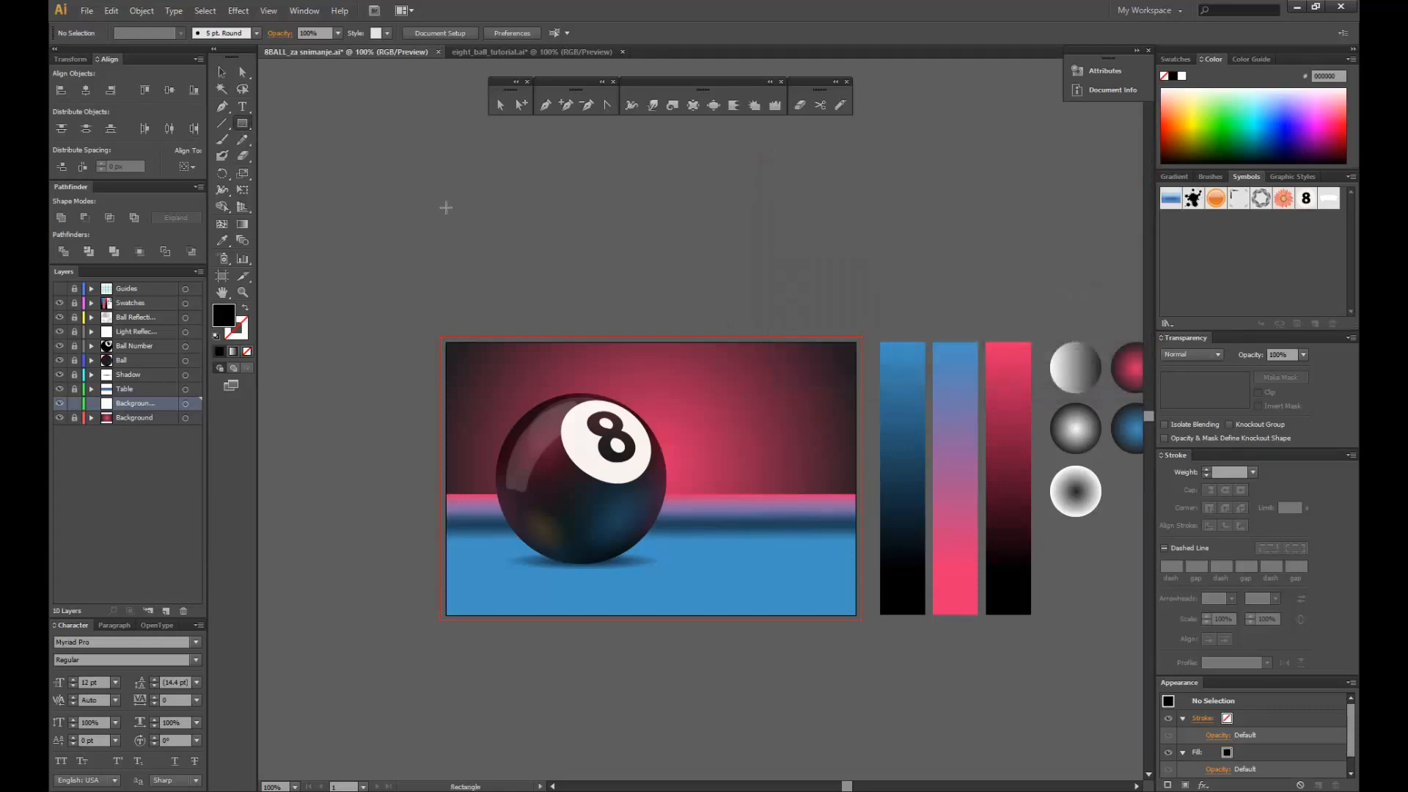
pyautogui.moveTo(443, 201); pyautogui.dragTo(539, 296)
pyautogui.press('v')
pyautogui.hotkey('ctrl', 'shift', 'a')
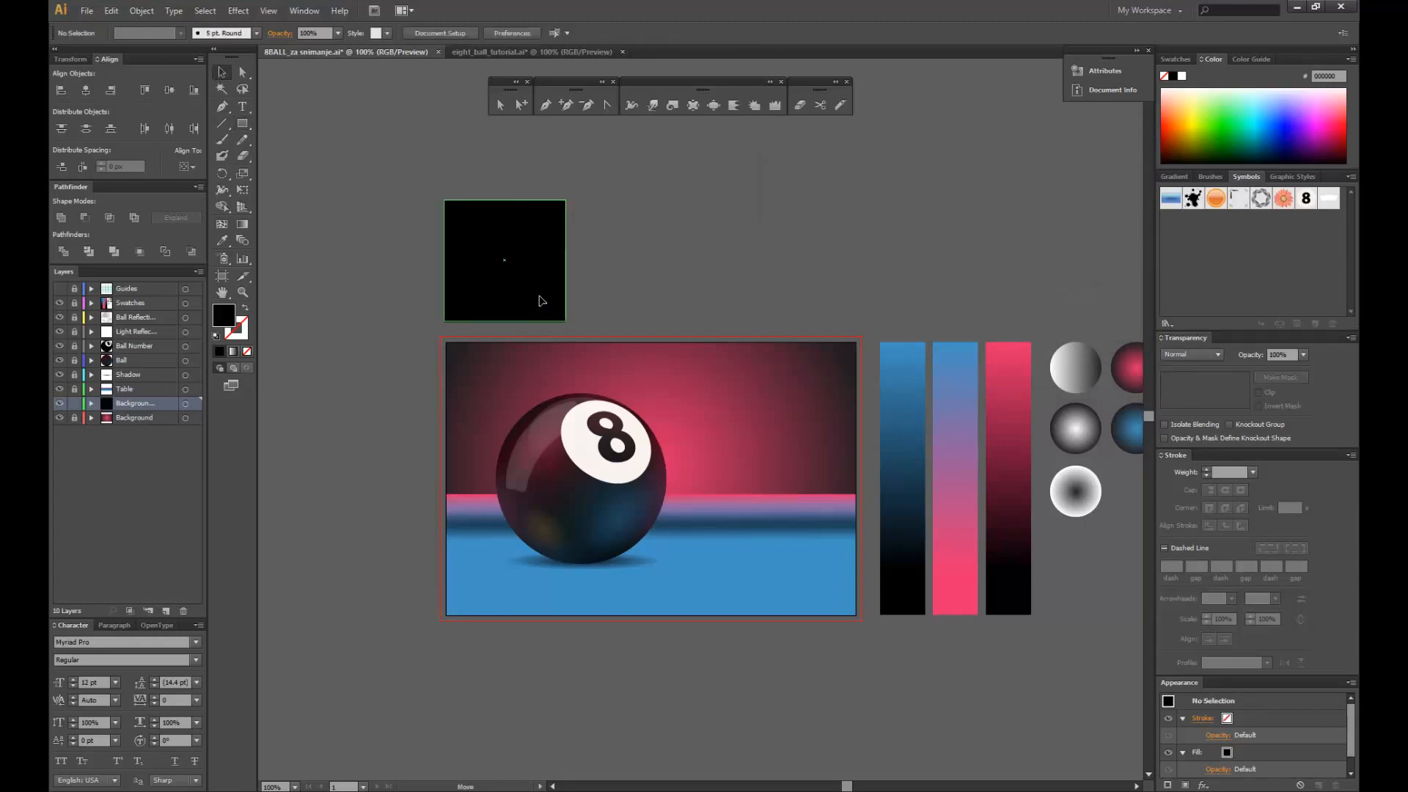
pyautogui.click(539, 297)
pyautogui.click(641, 269)
pyautogui.click(471, 239)
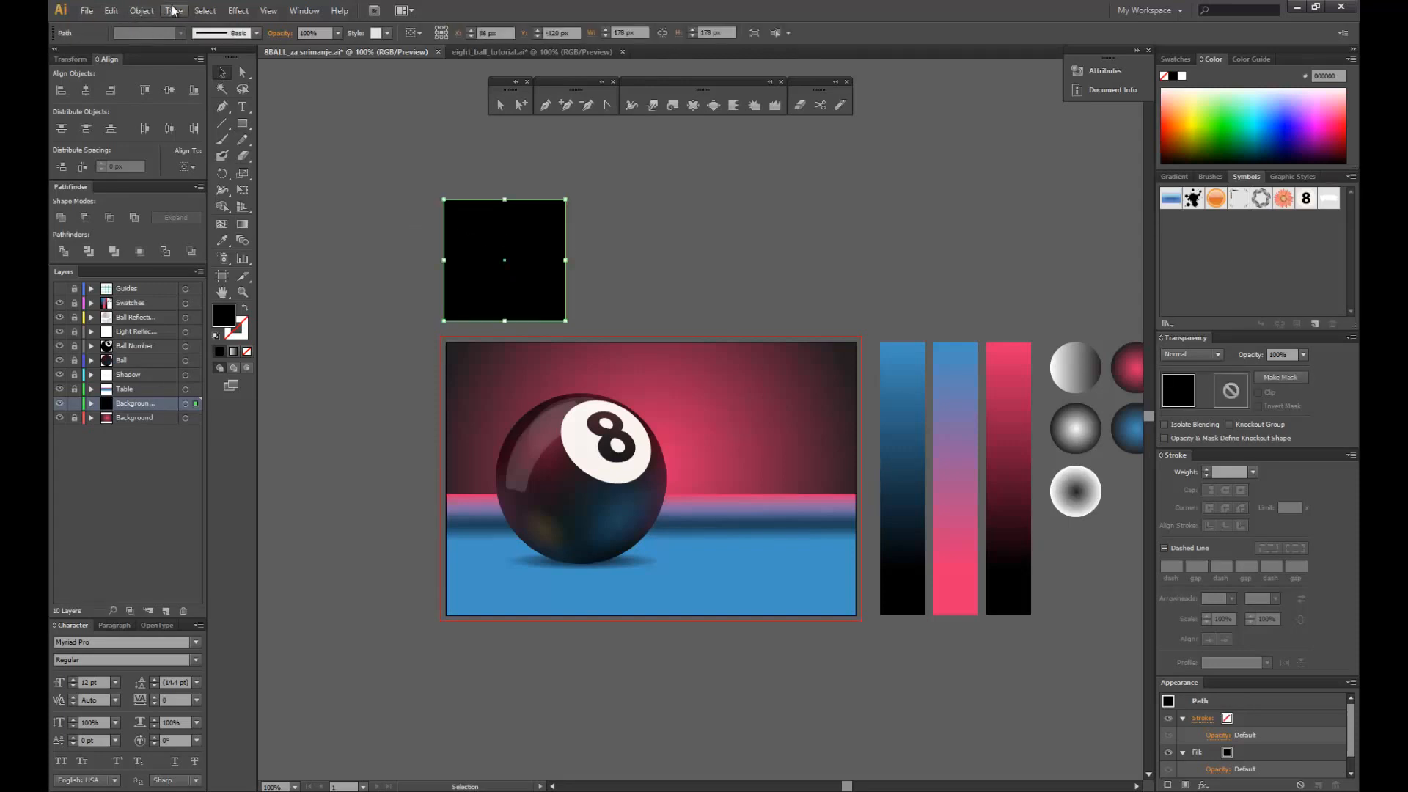
# - Apply a Round Corners effect with a 20 px radius to the black square
pyautogui.click(247, 15)
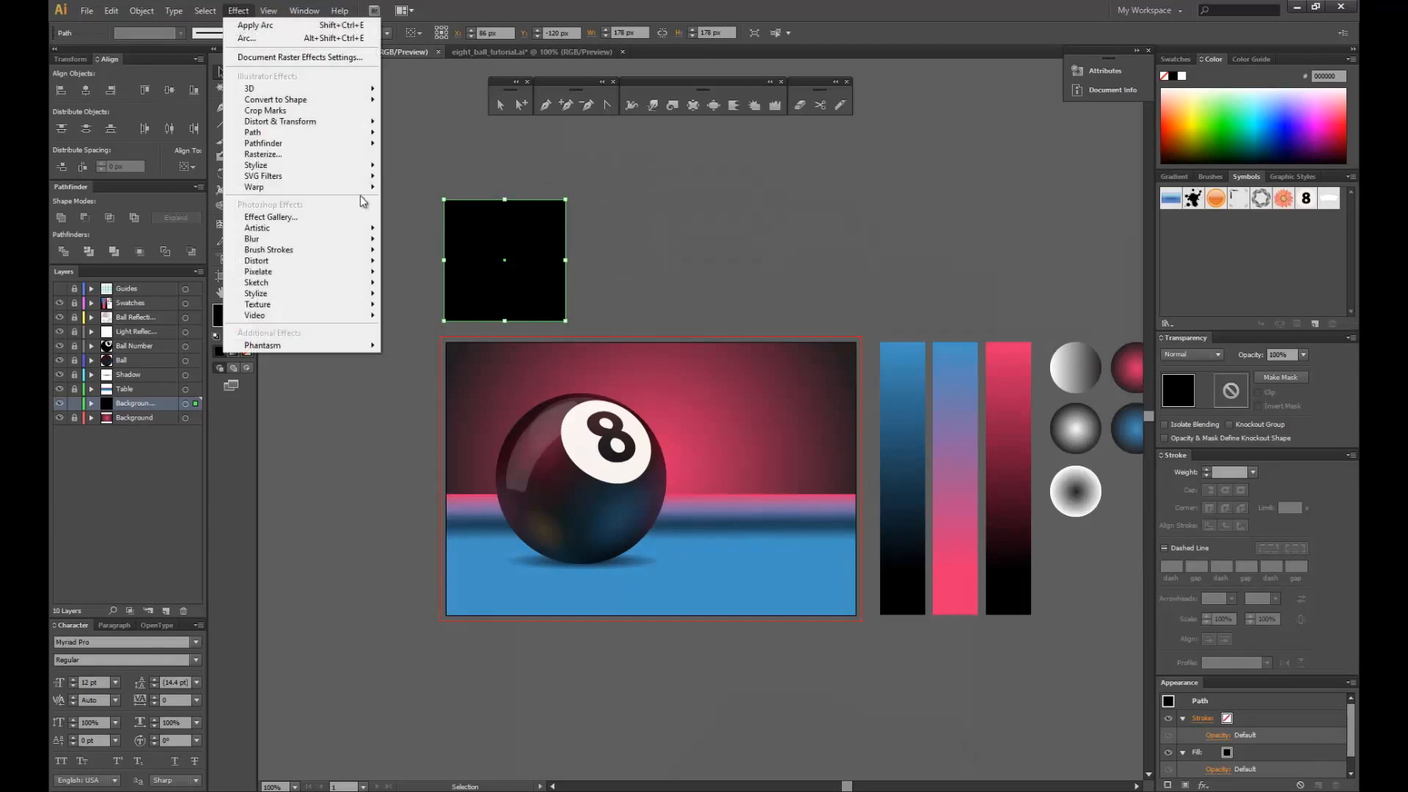
pyautogui.moveTo(315, 163)
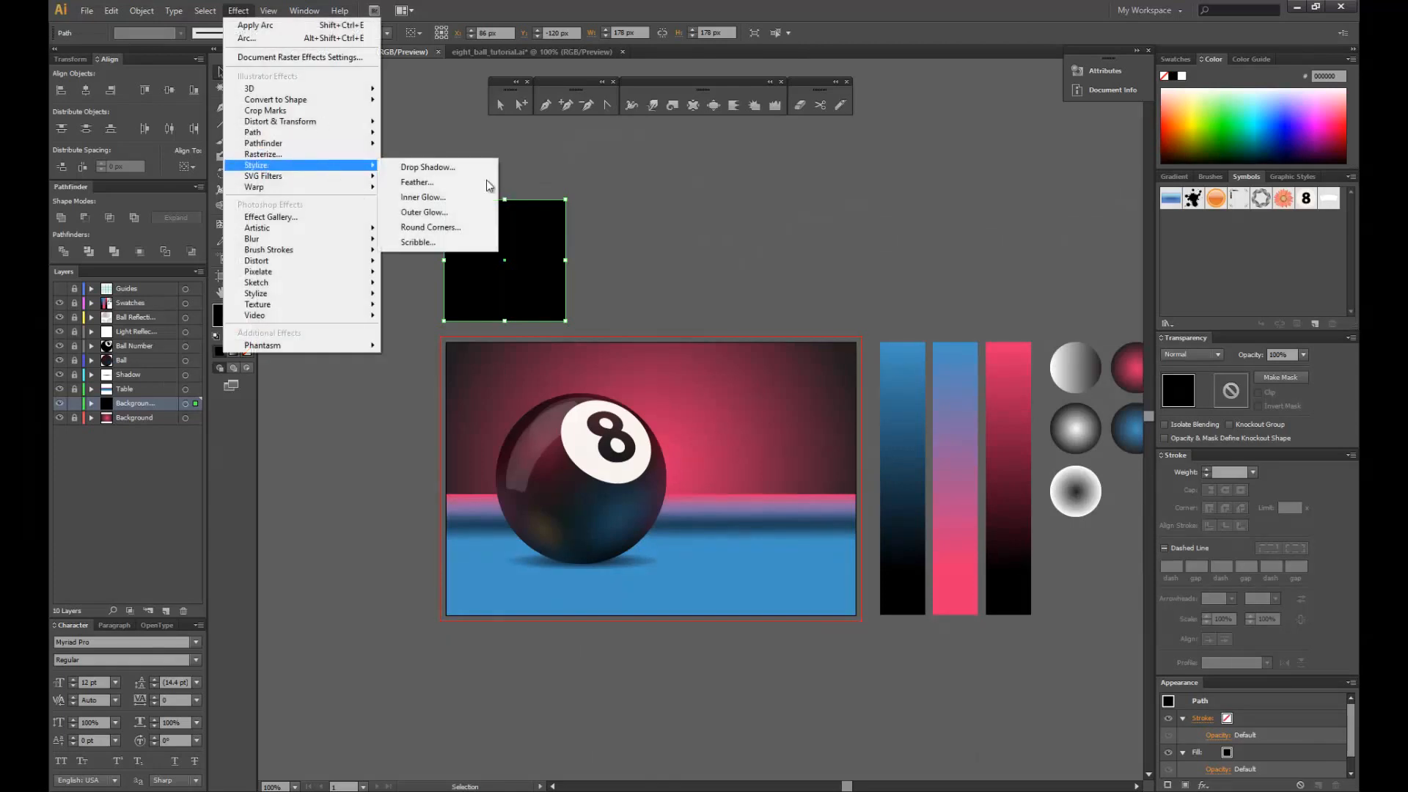
pyautogui.click(458, 224)
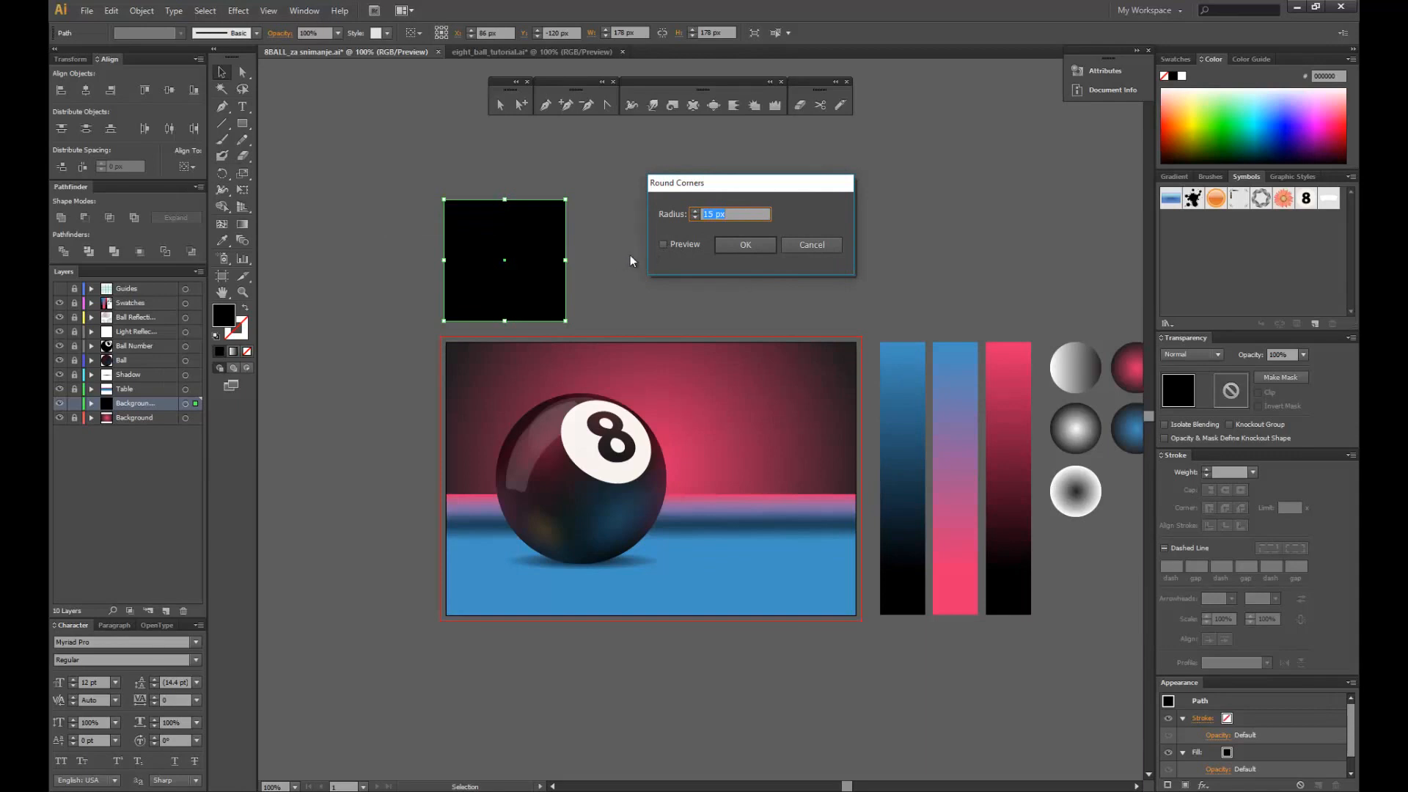
pyautogui.write('20')
pyautogui.click(672, 243)
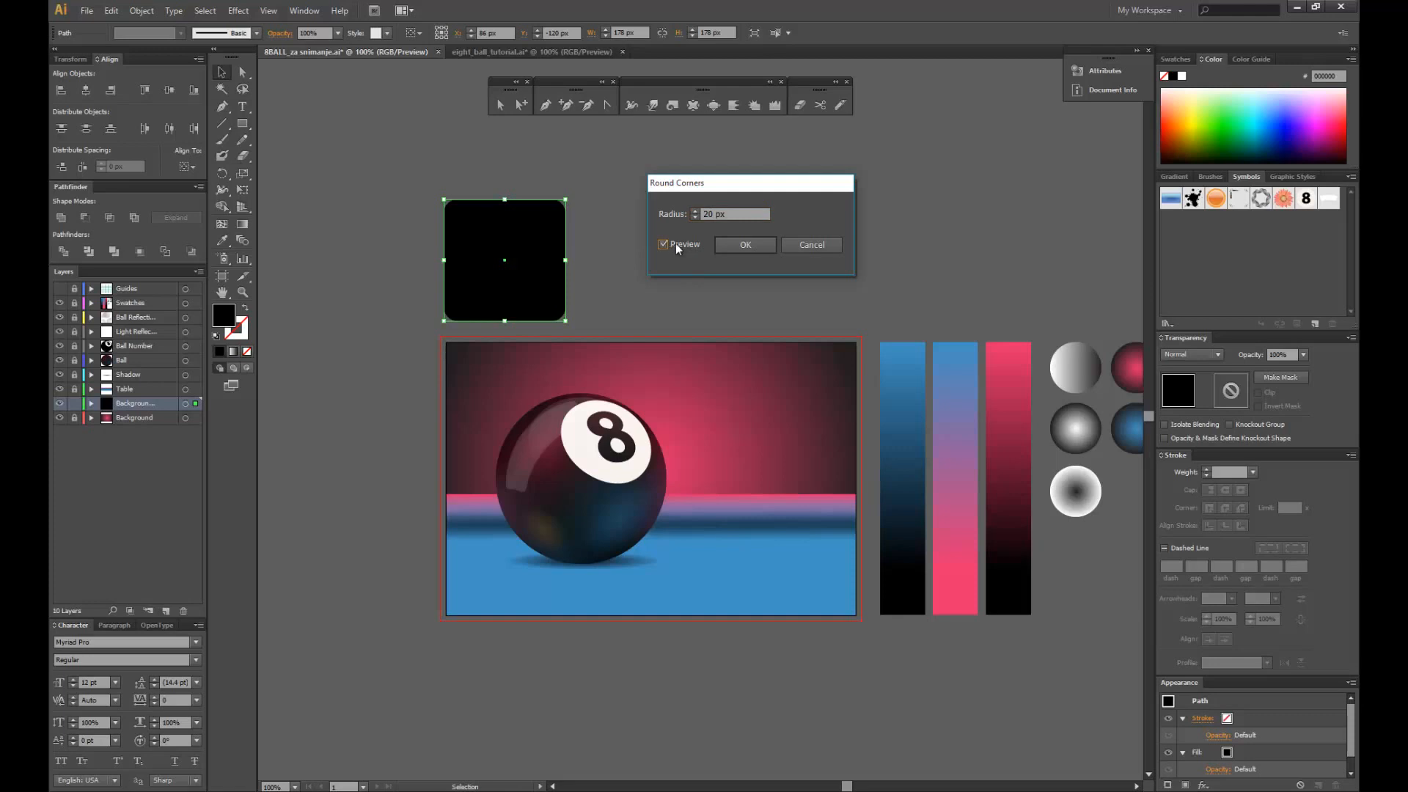
pyautogui.click(730, 251)
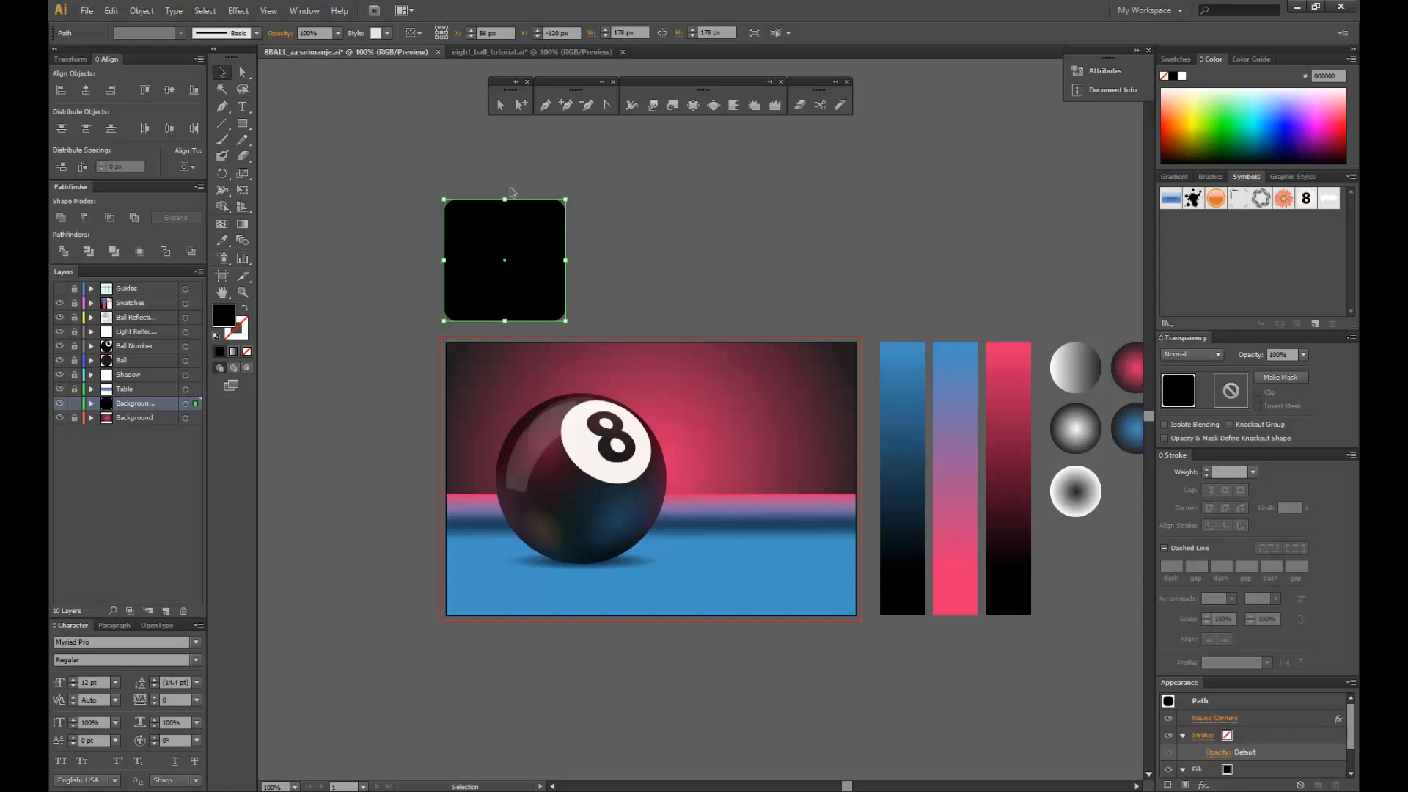
# - Expand the appearance of the black rounded square and shift it slightly above the artboard's upper-left corner
pyautogui.click(141, 11)
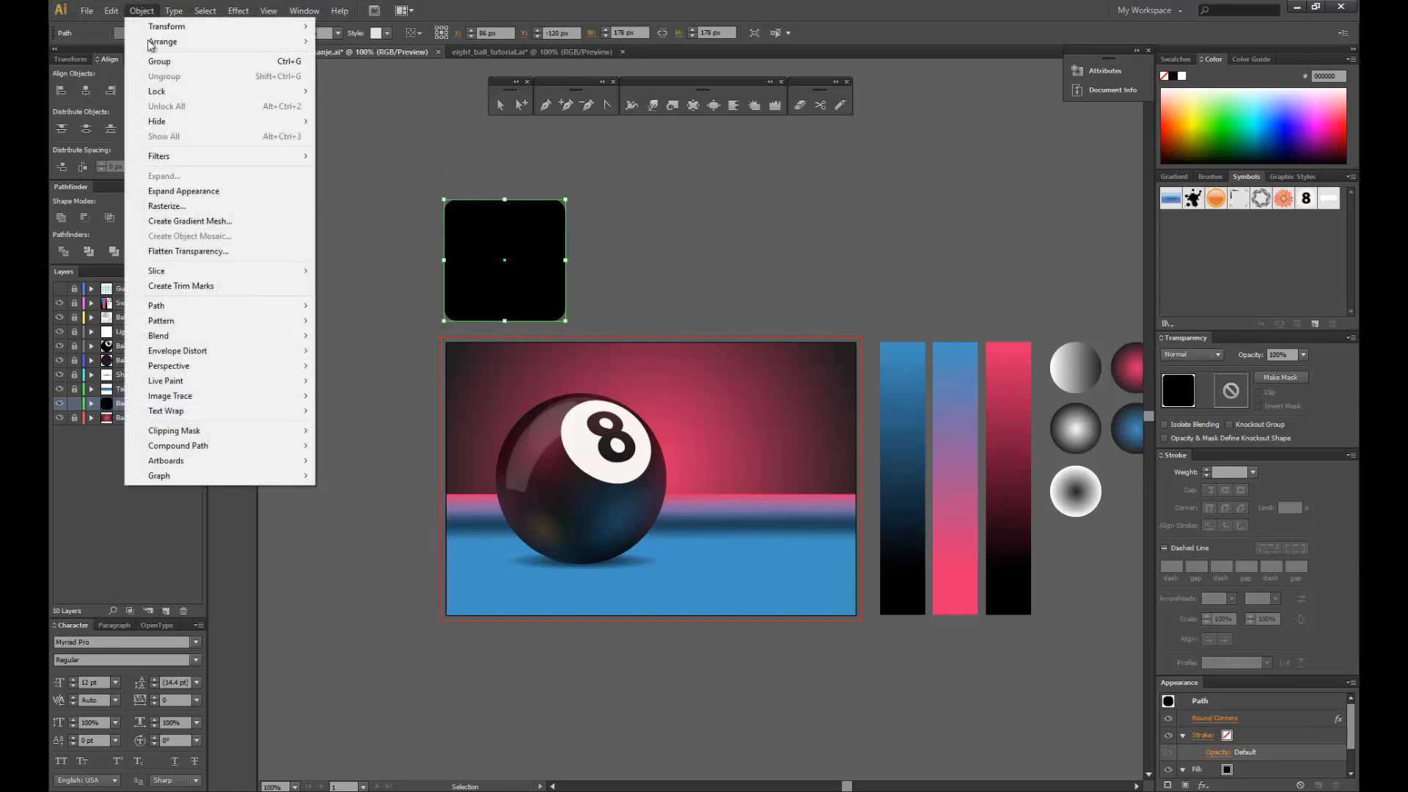
pyautogui.click(219, 191)
pyautogui.click(371, 201)
pyautogui.moveTo(526, 234); pyautogui.dragTo(526, 231)
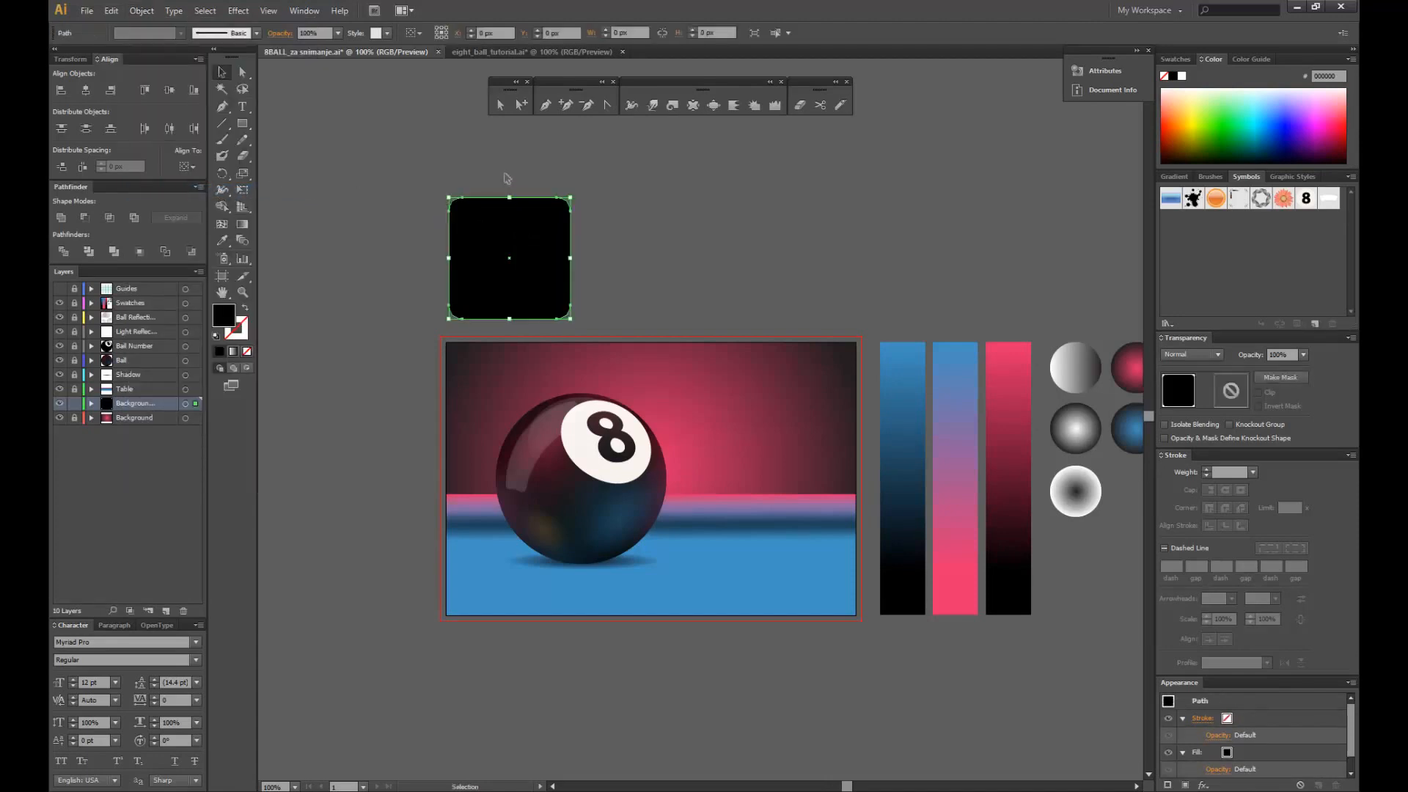
pyautogui.click(507, 176)
pyautogui.click(508, 229)
# - Convert the black rounded square to a gradient mesh with 4 rows, 4 columns and Flat appearance
pyautogui.click(142, 10)
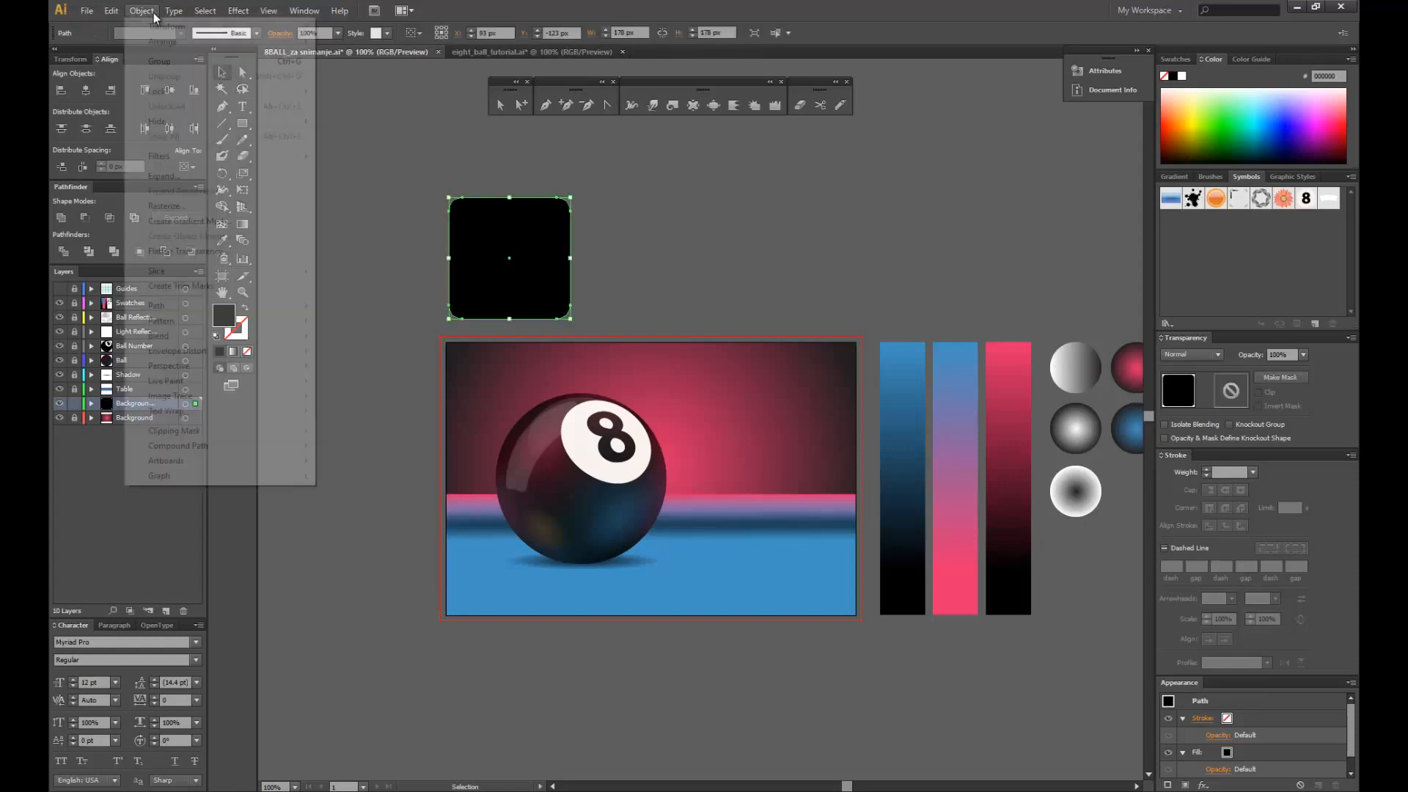
pyautogui.click(197, 222)
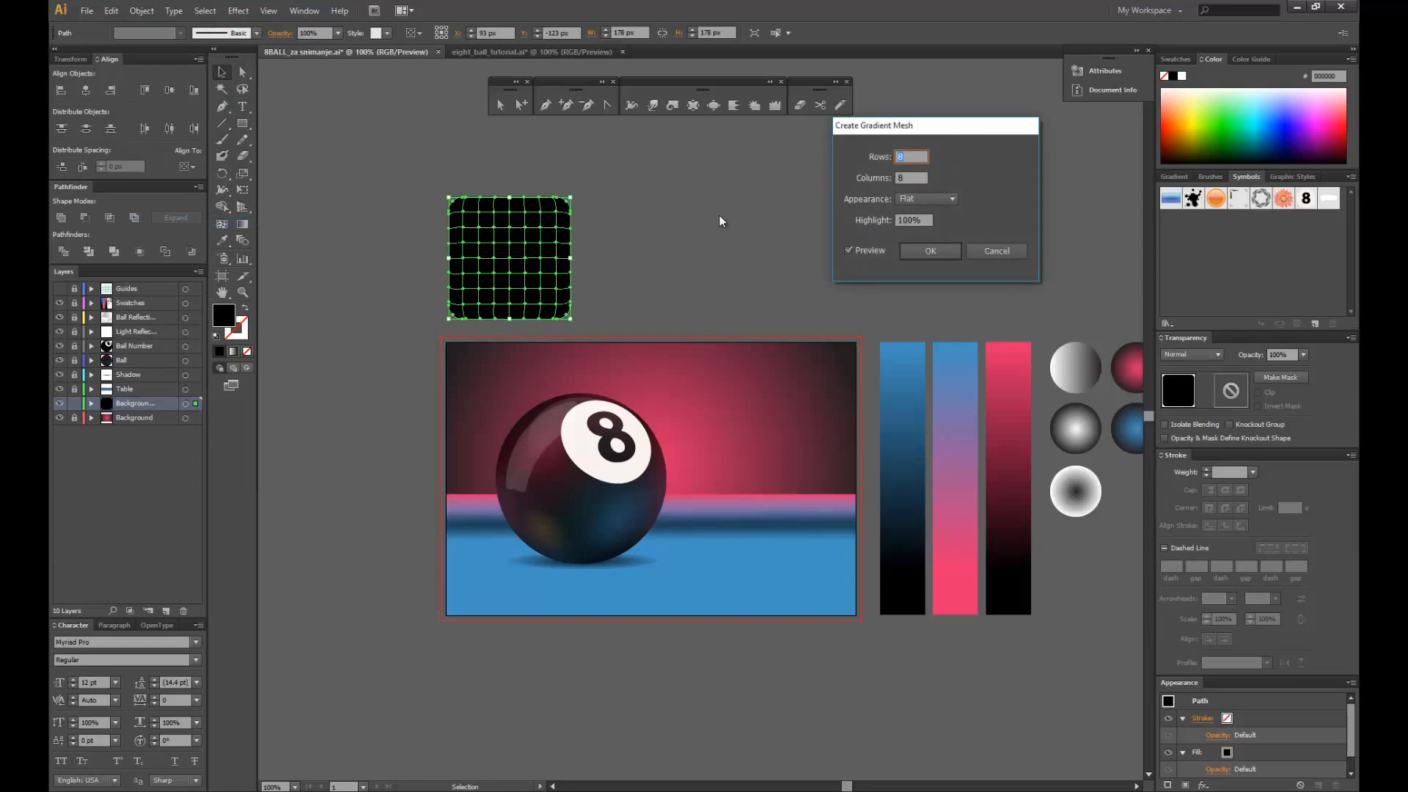
pyautogui.write('4')
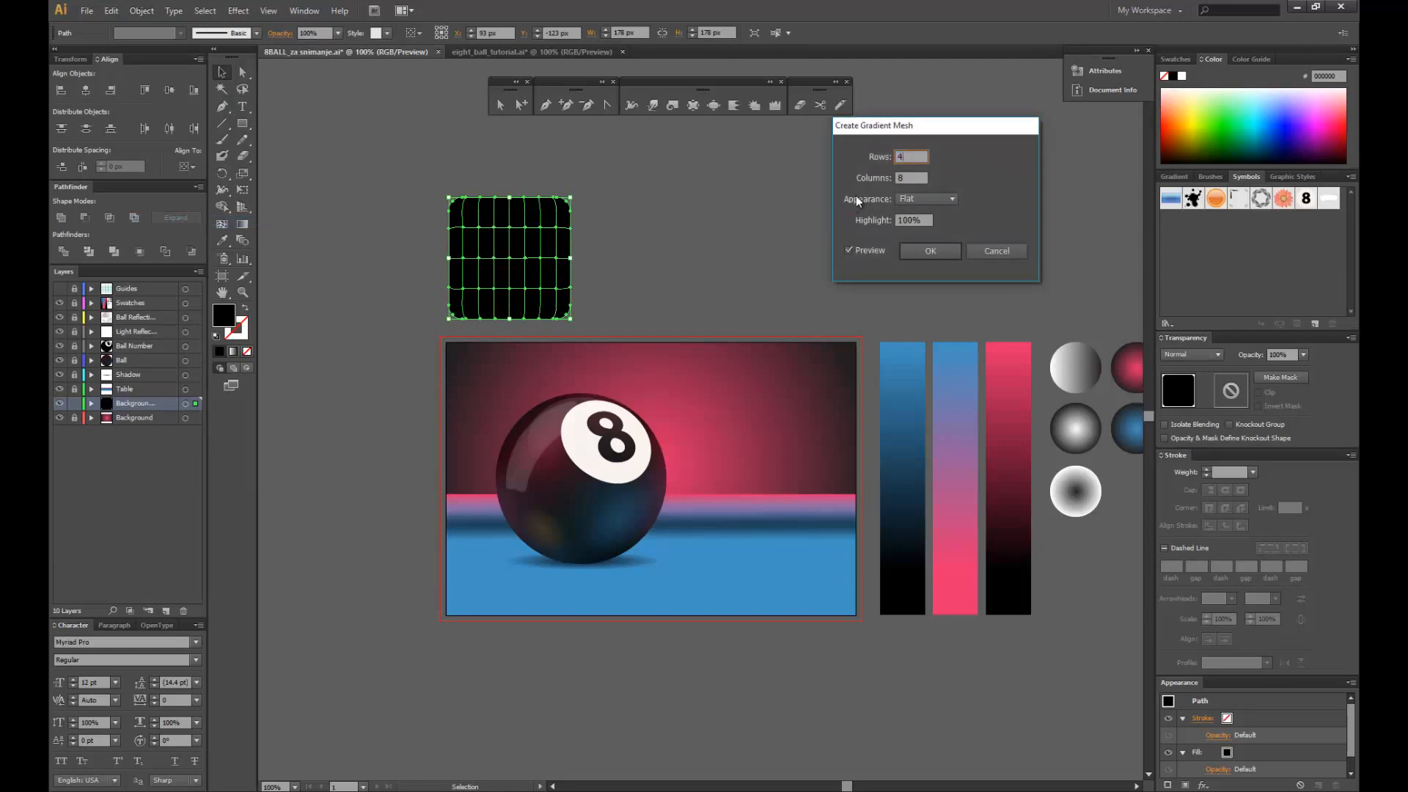
pyautogui.press('Tab')
pyautogui.write('4')
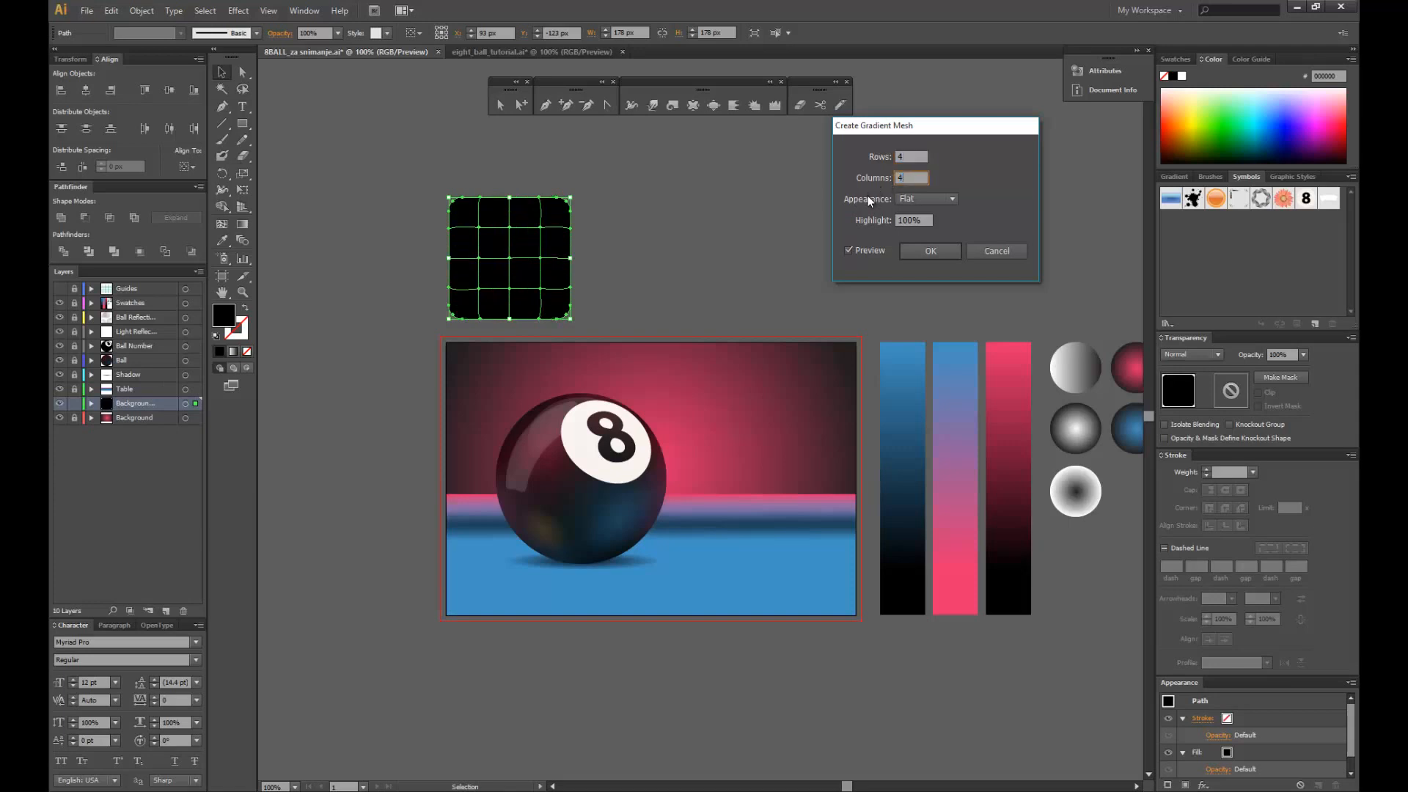
pyautogui.click(902, 250)
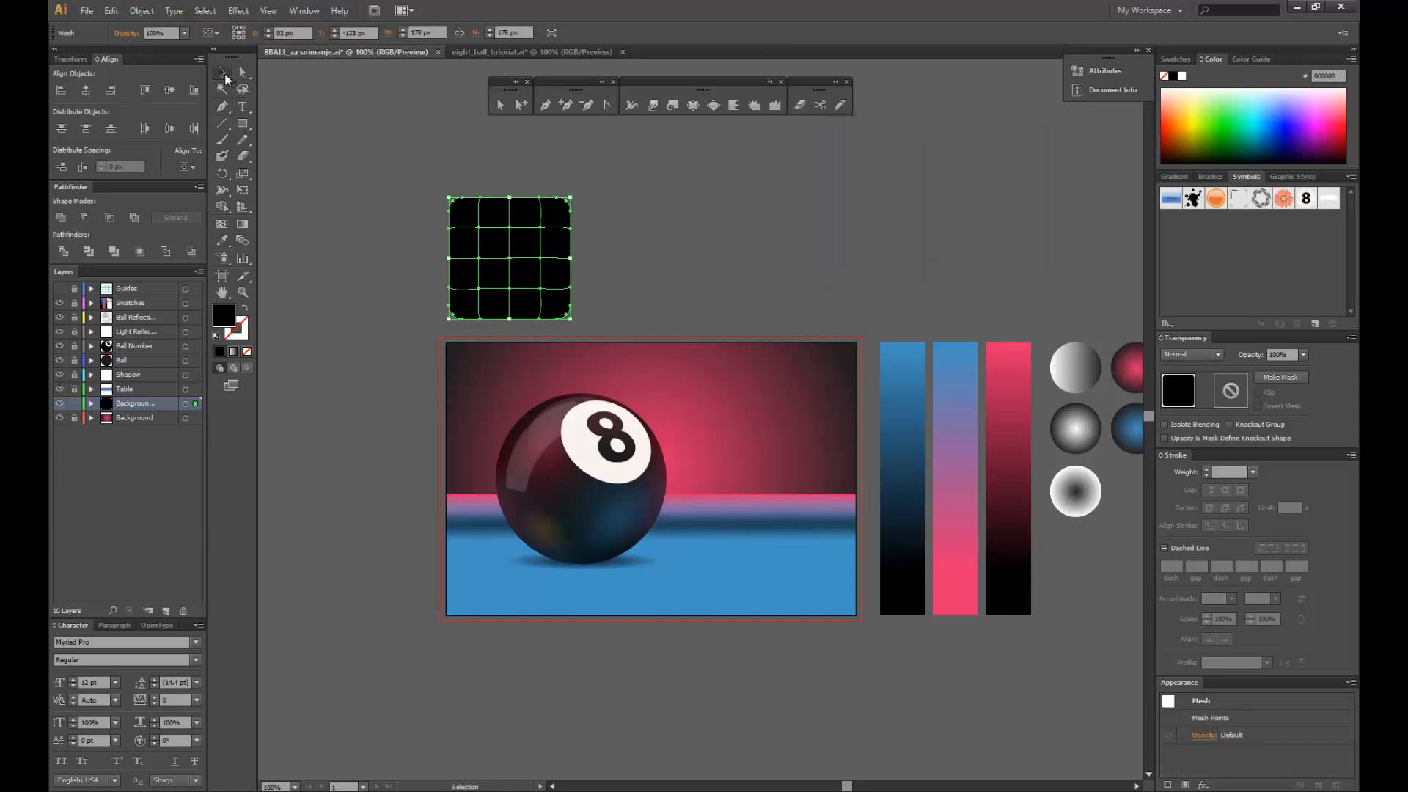
# - Switch the document to Outline view and leave nothing selected
pyautogui.click(222, 73)
pyautogui.click(587, 283)
pyautogui.click(487, 234)
pyautogui.click(268, 10)
pyautogui.click(286, 26)
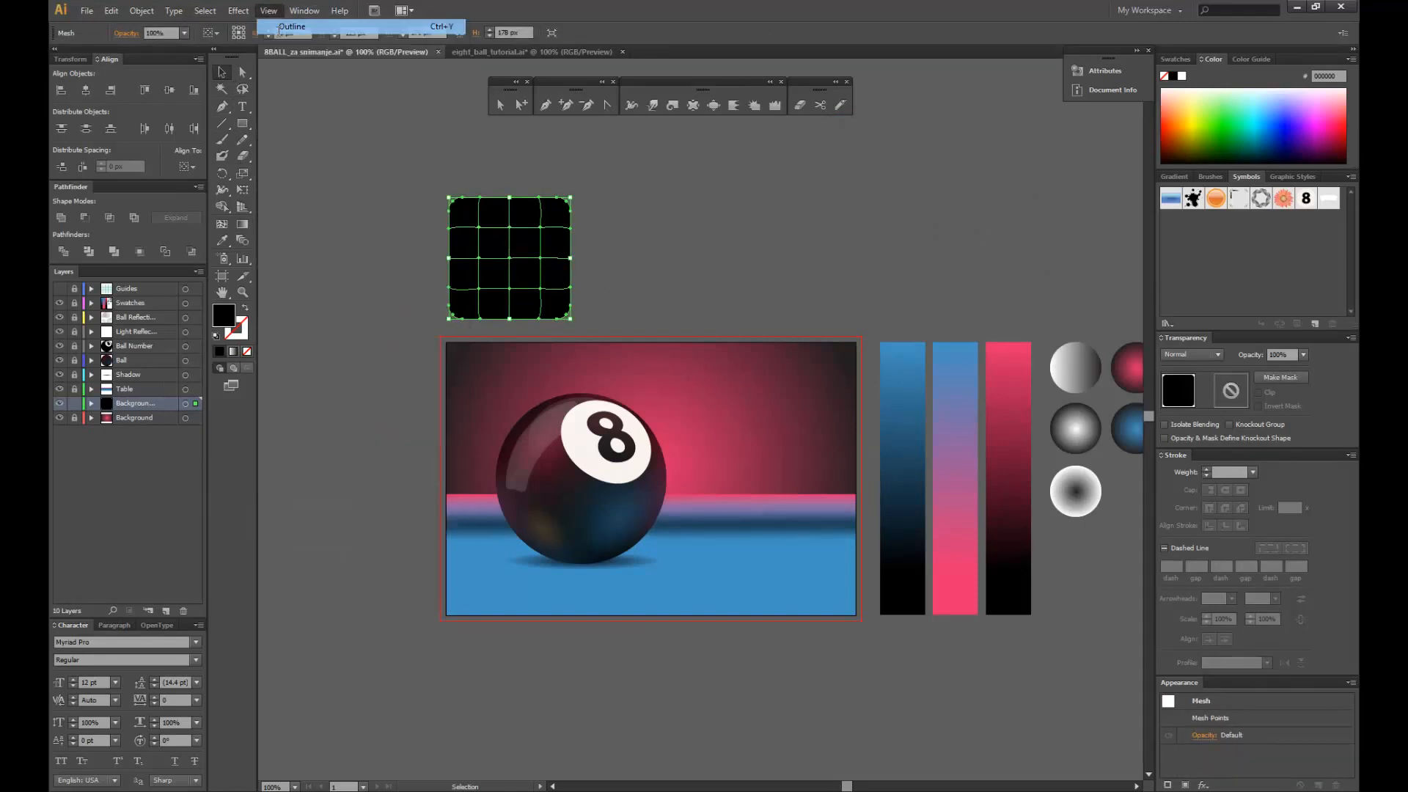
pyautogui.click(592, 170)
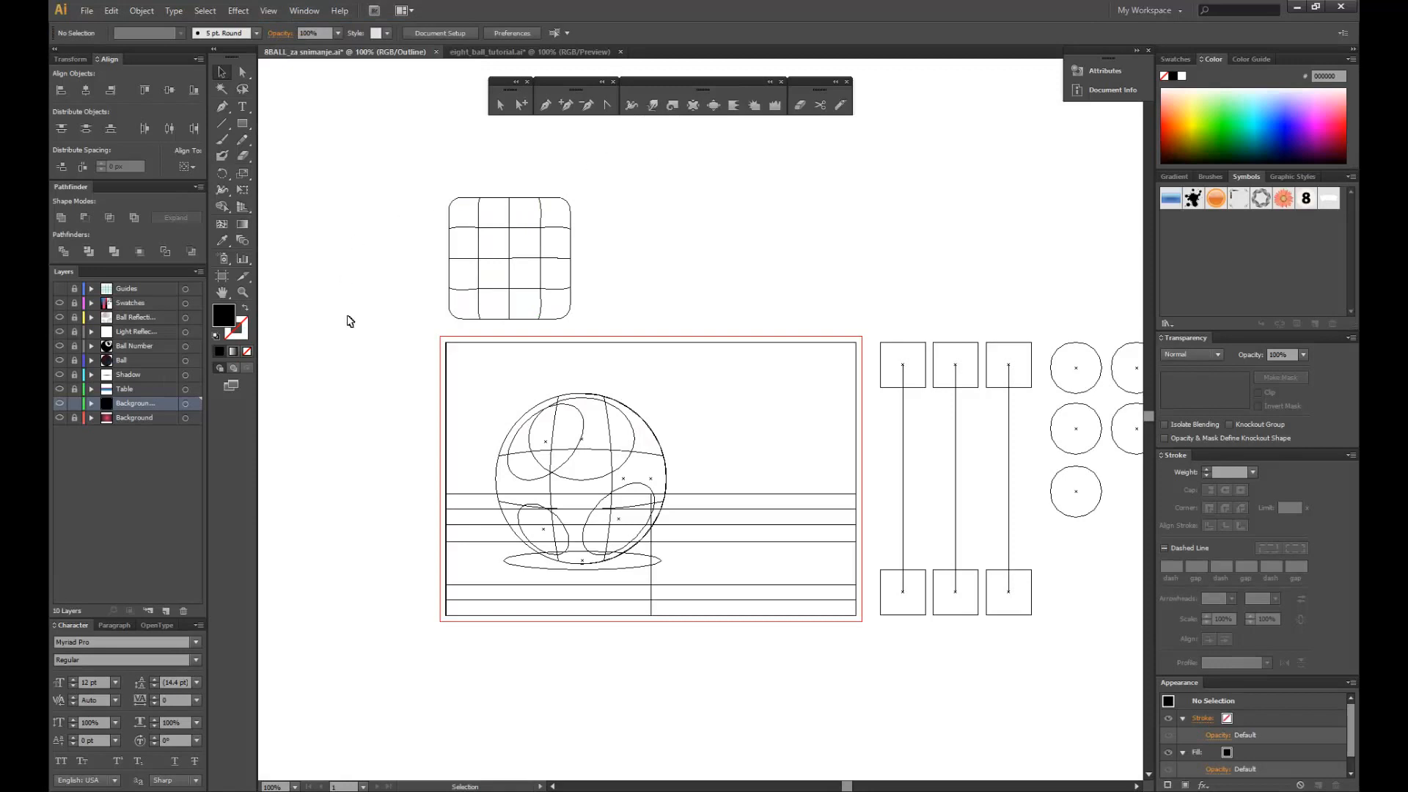
# - Directly select the mesh's interior points, return to Preview mode and set their colour to white (FFFFFF)
pyautogui.click(501, 107)
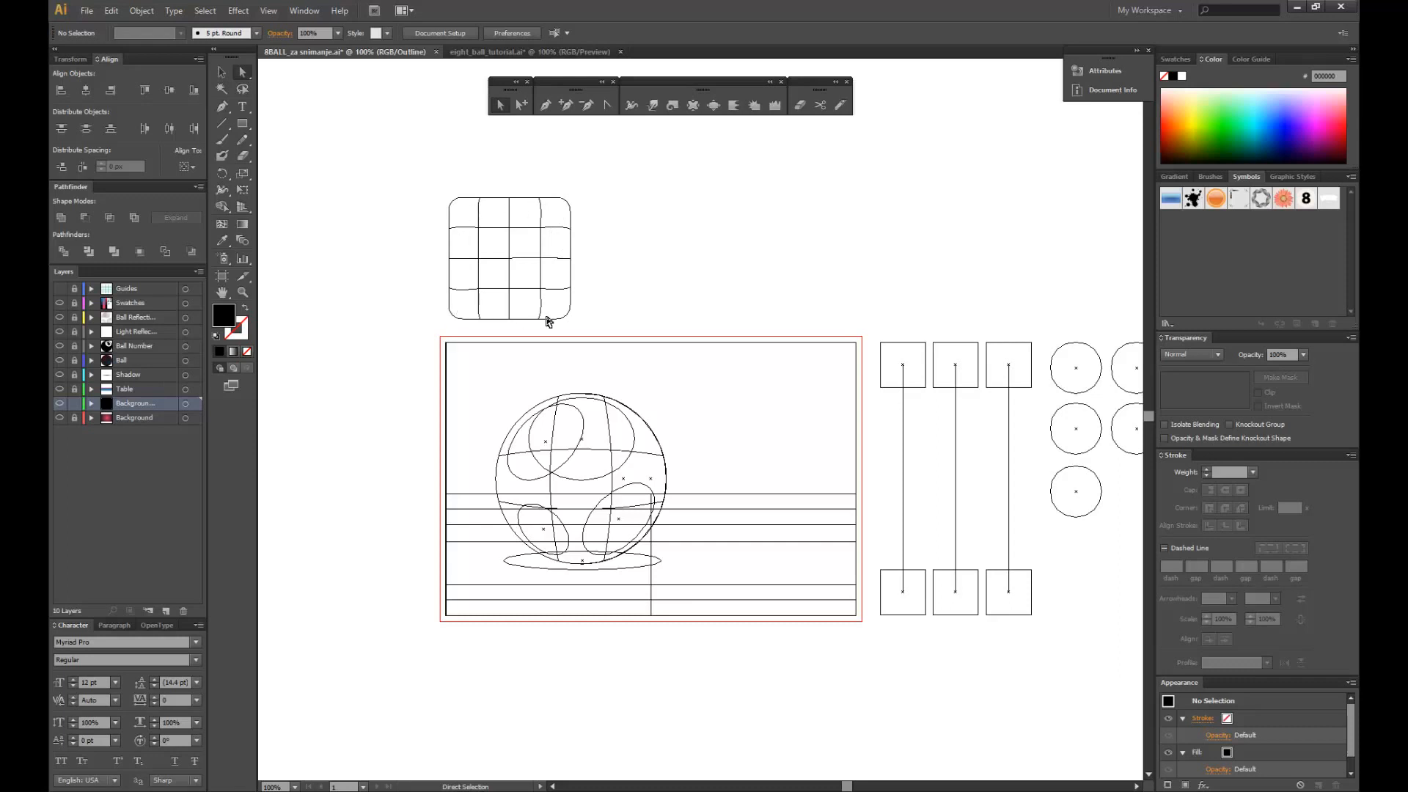
pyautogui.moveTo(555, 213); pyautogui.dragTo(459, 308)
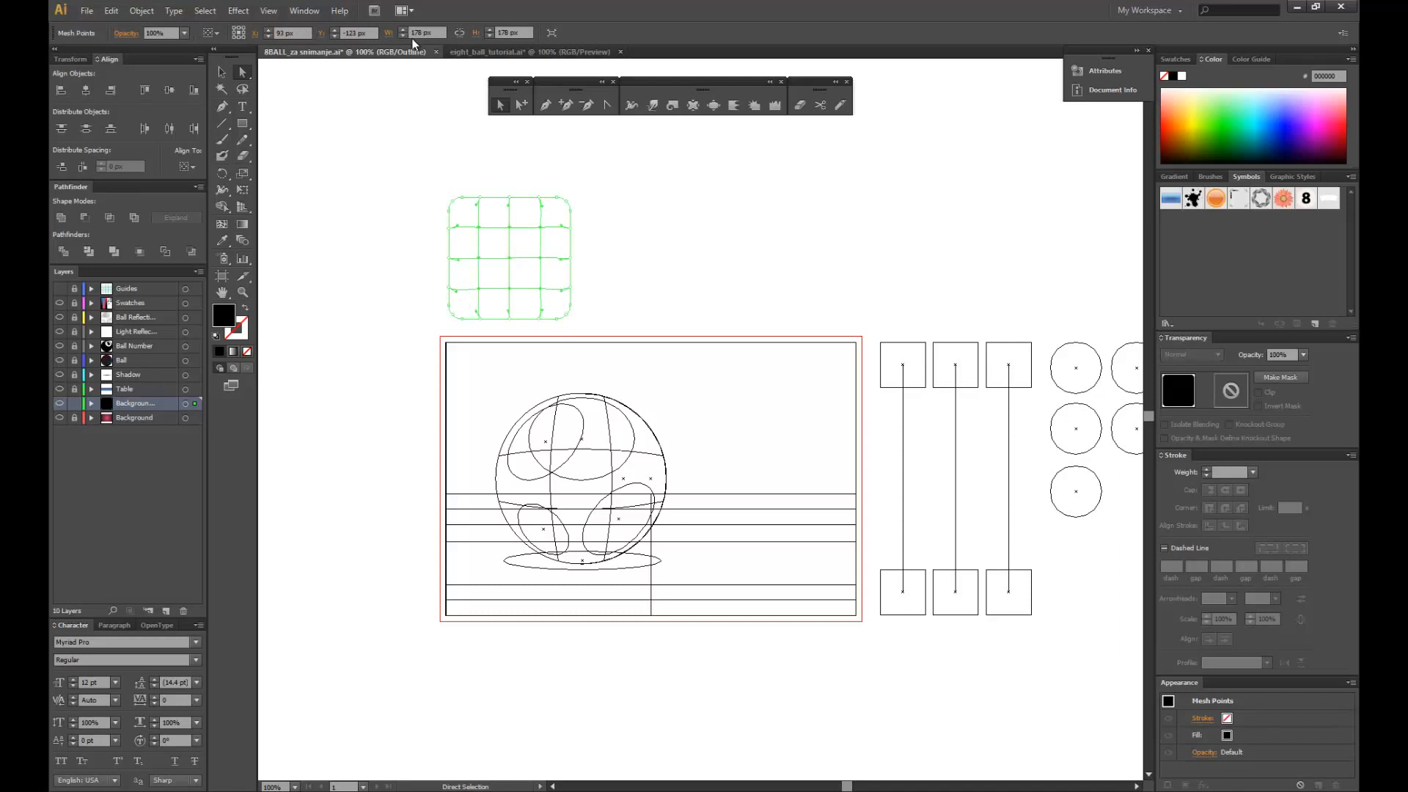
pyautogui.click(269, 11)
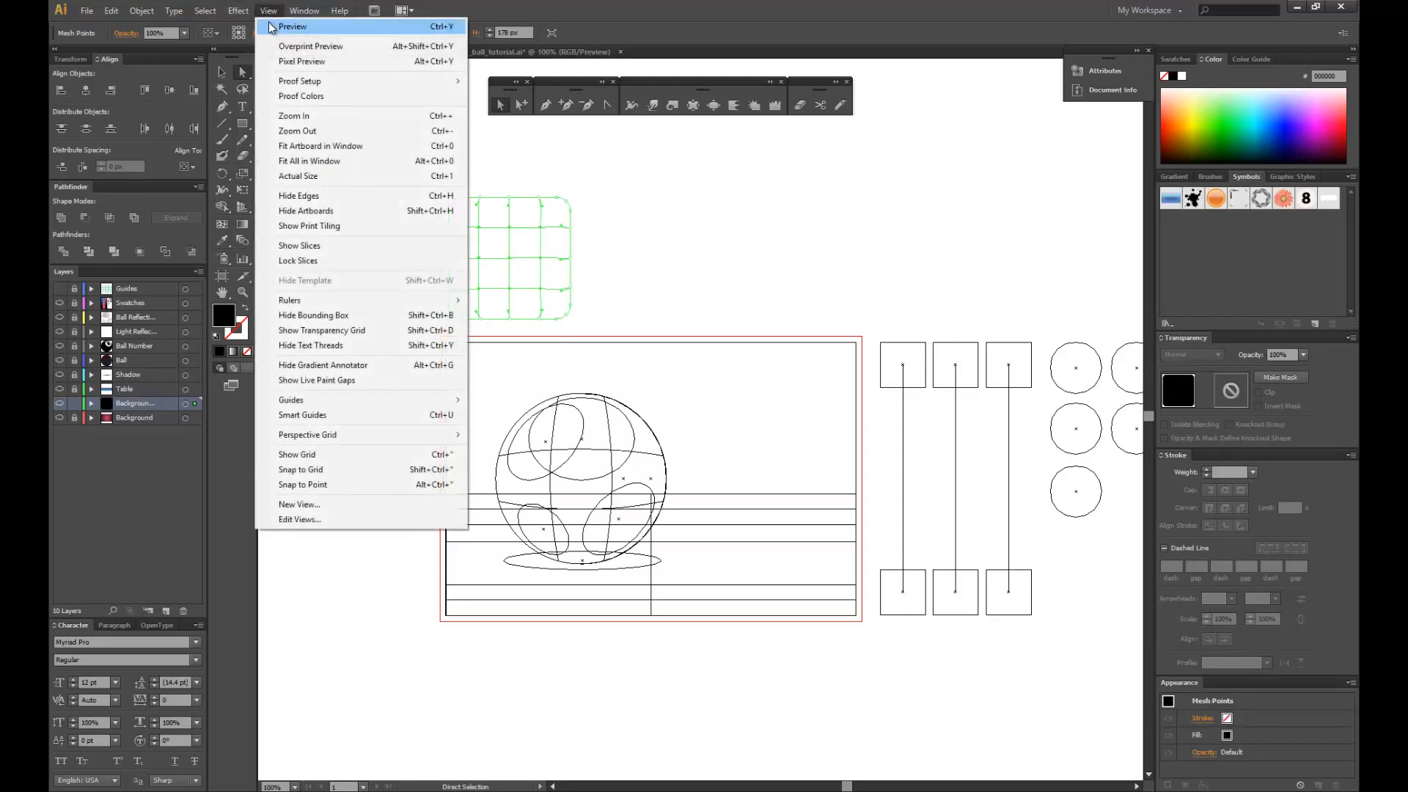
pyautogui.click(292, 27)
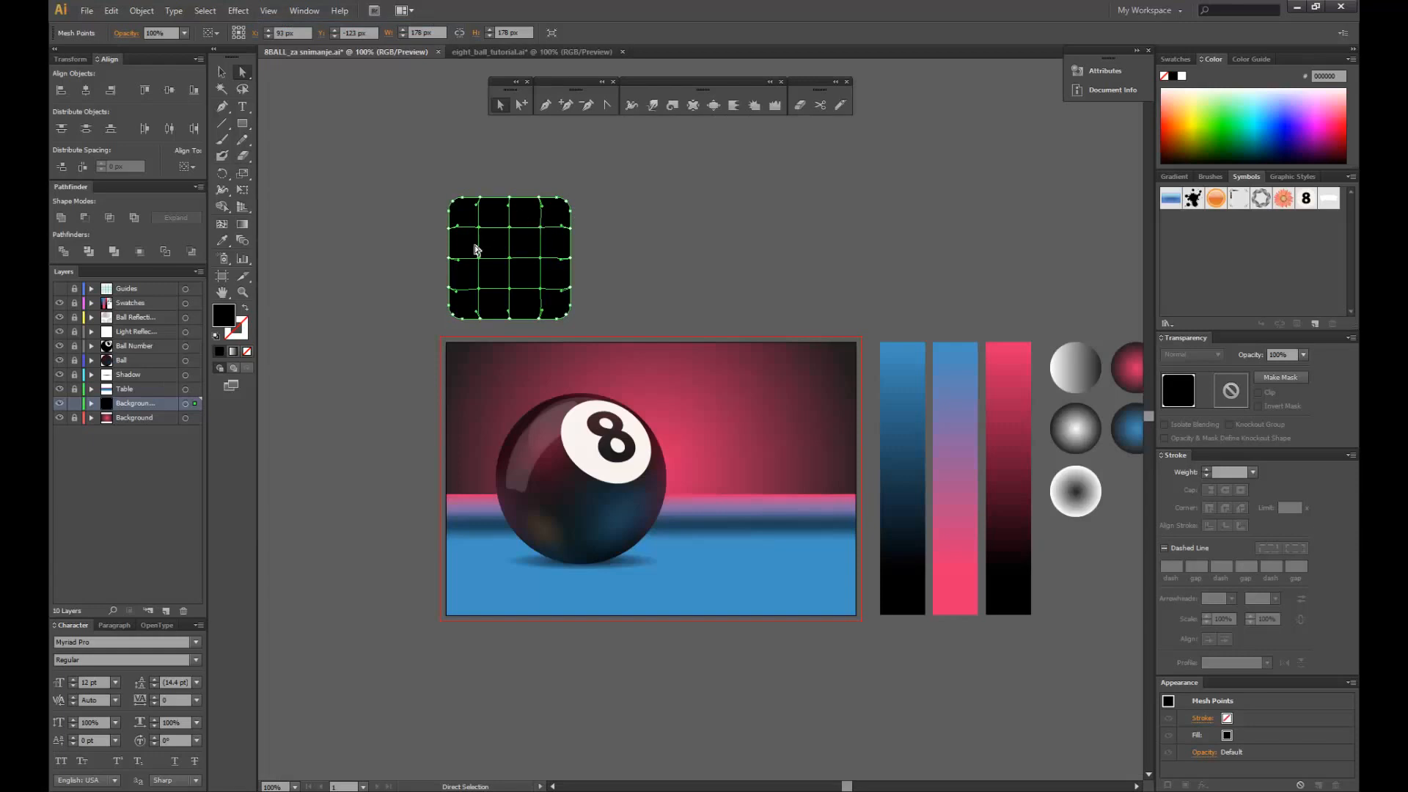
pyautogui.doubleClick(228, 317)
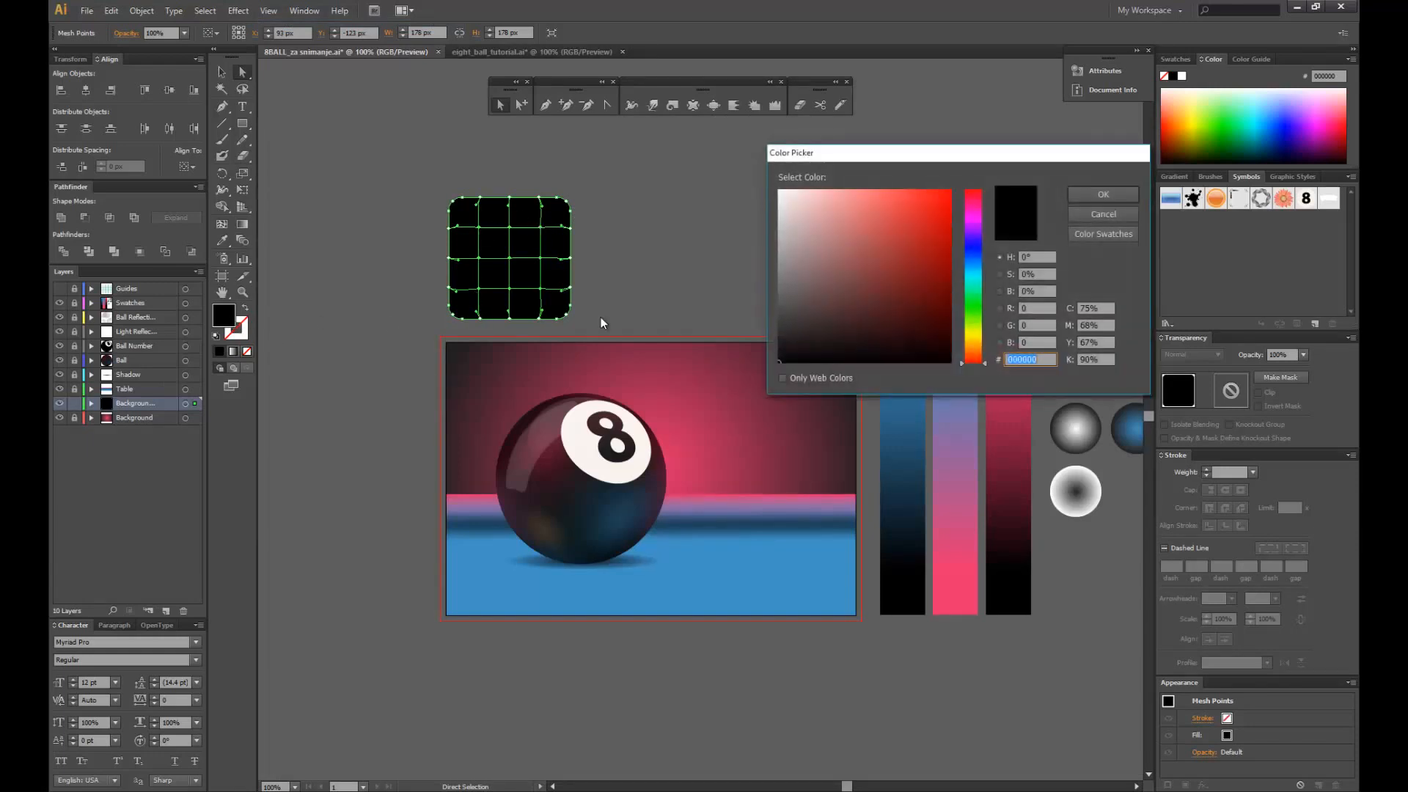
pyautogui.moveTo(827, 226)
pyautogui.mouseDown()
pyautogui.moveTo(747, 186)
pyautogui.moveTo(766, 183)
pyautogui.mouseUp()
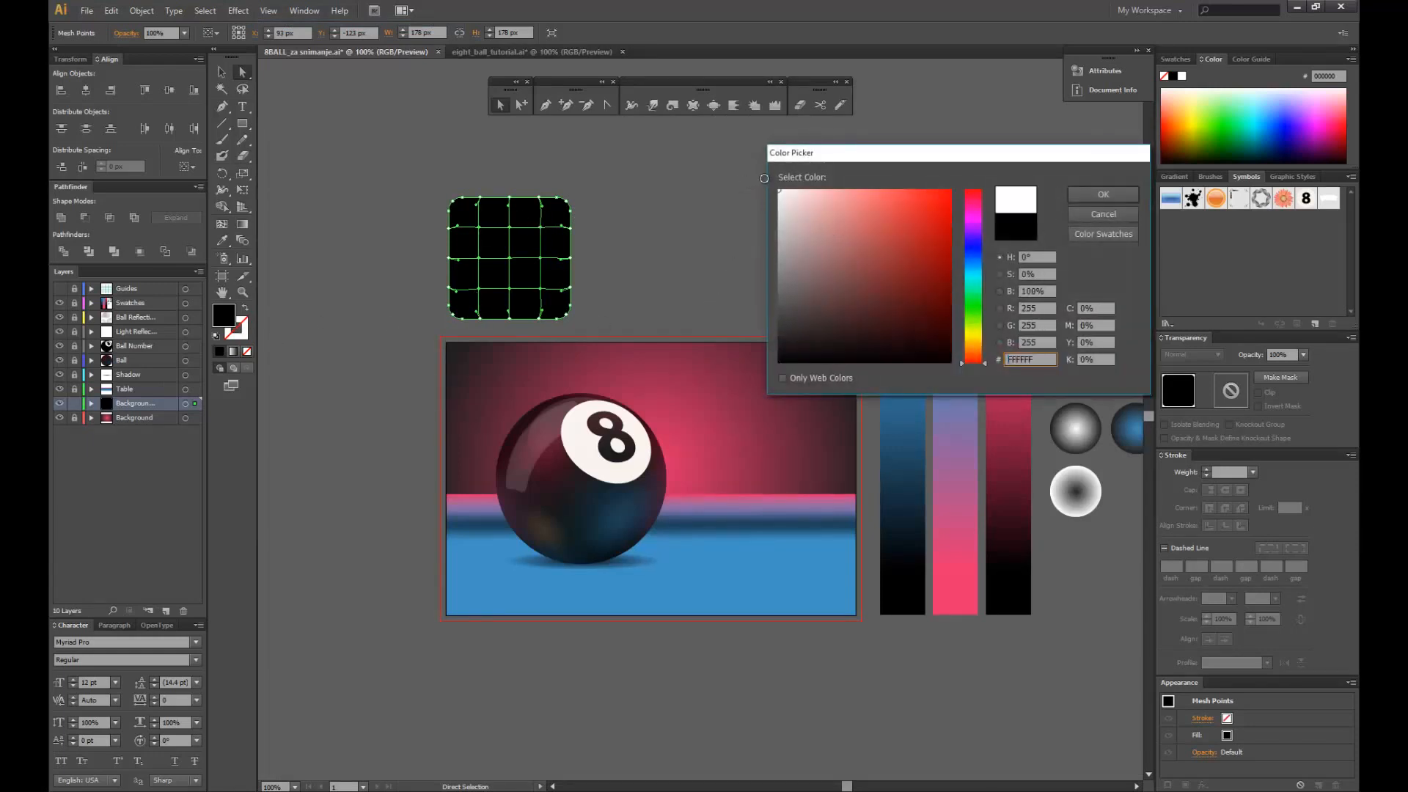
pyautogui.click(1102, 195)
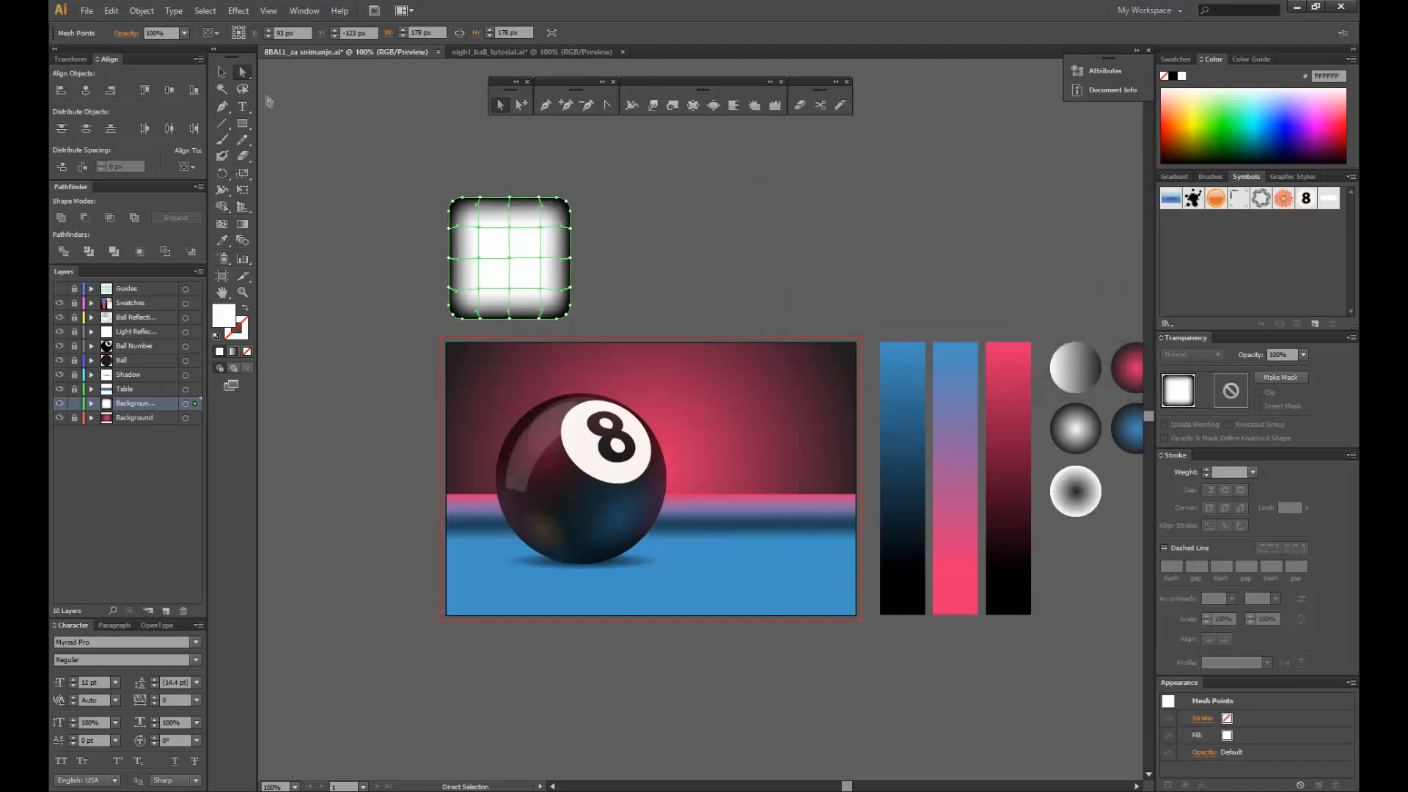
pyautogui.click(219, 75)
pyautogui.click(291, 85)
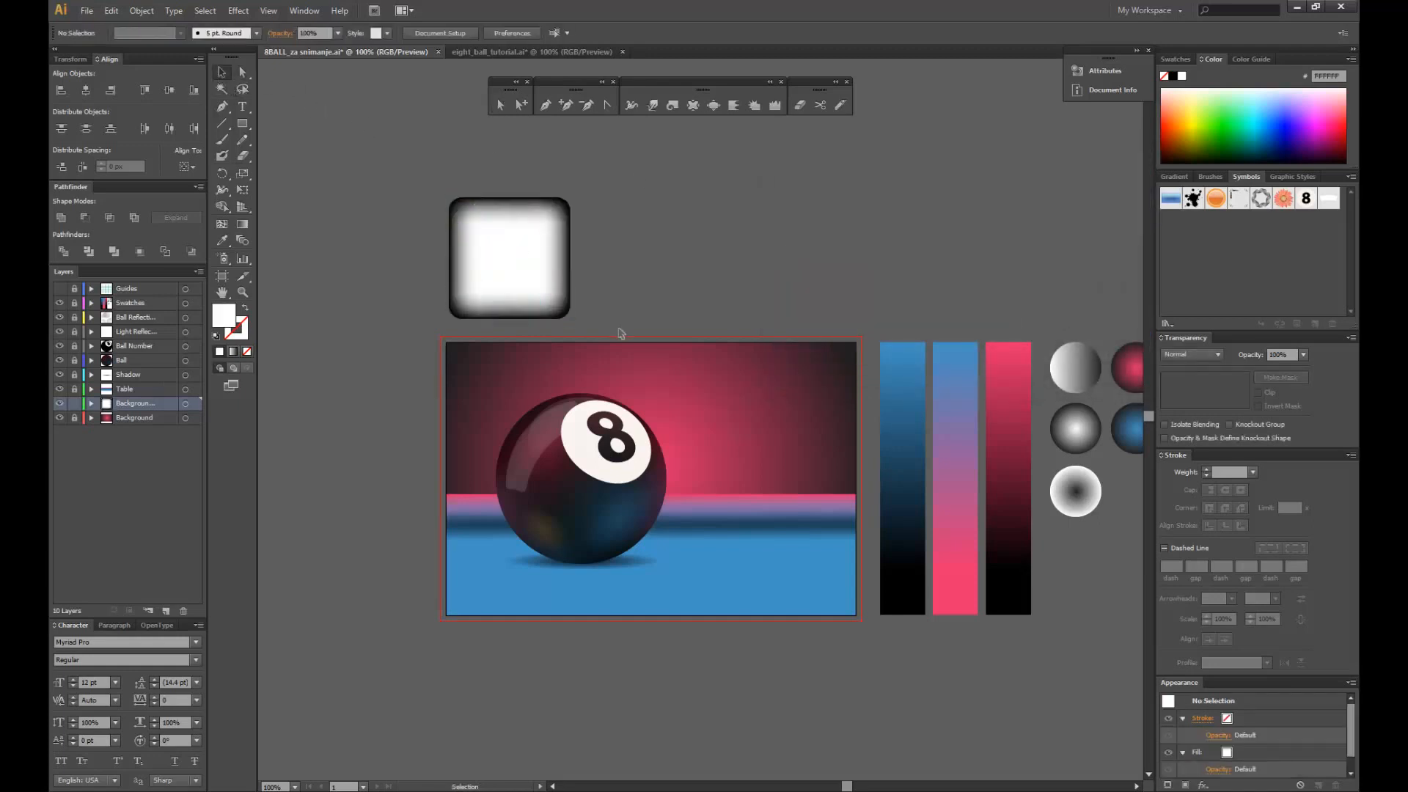
# - Apply a horizontal Arc warp effect with a 34% bend to the black-edged white mesh, with preview on
pyautogui.click(534, 270)
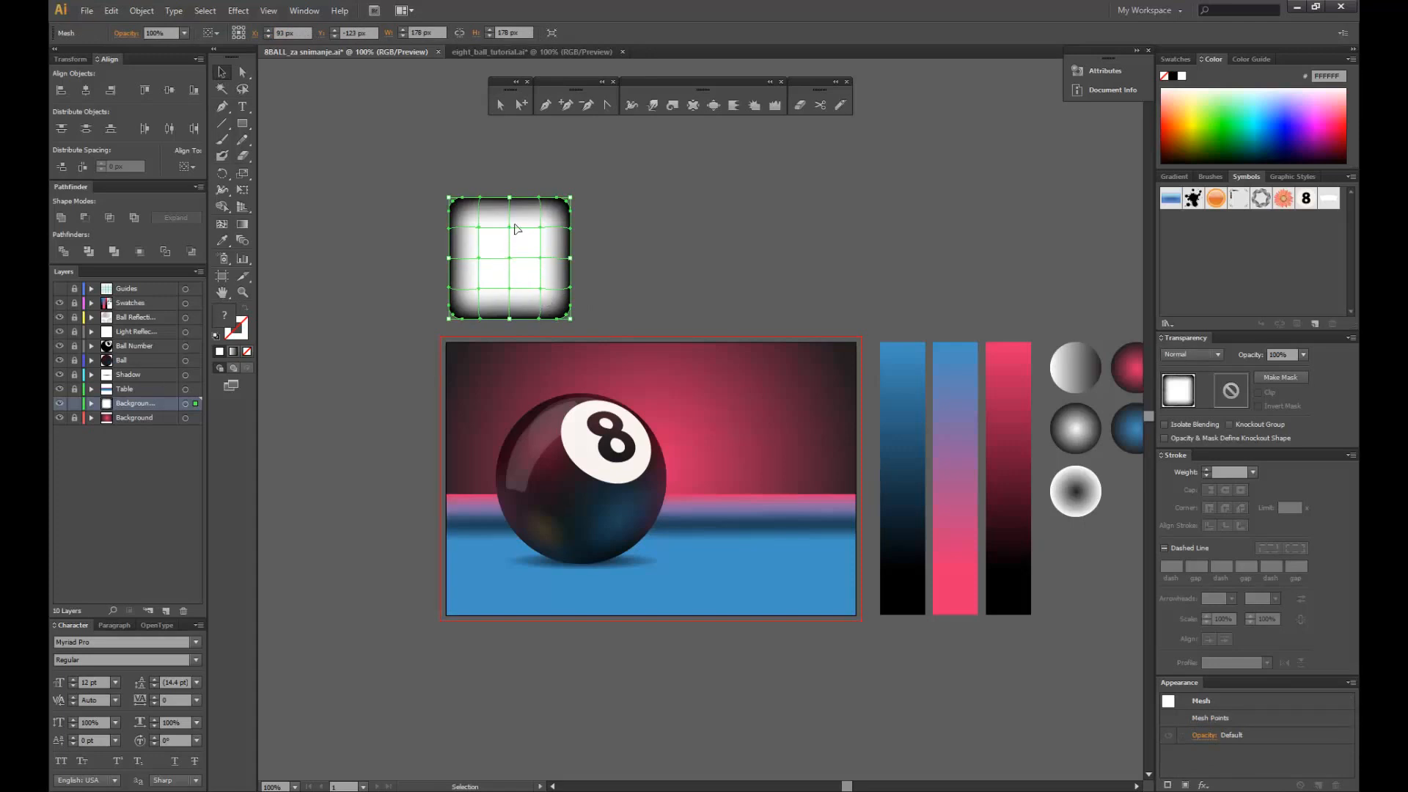
pyautogui.click(239, 14)
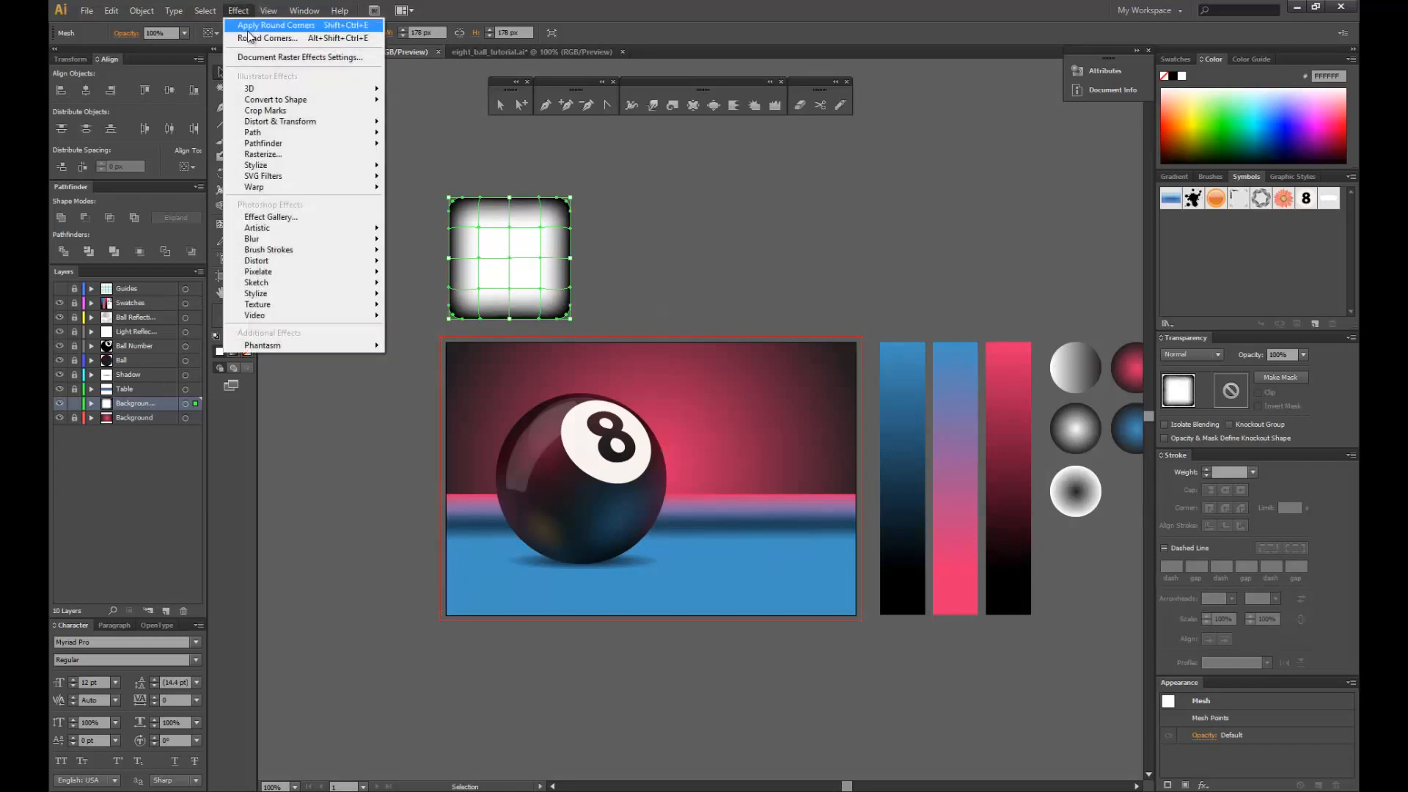
pyautogui.moveTo(303, 187)
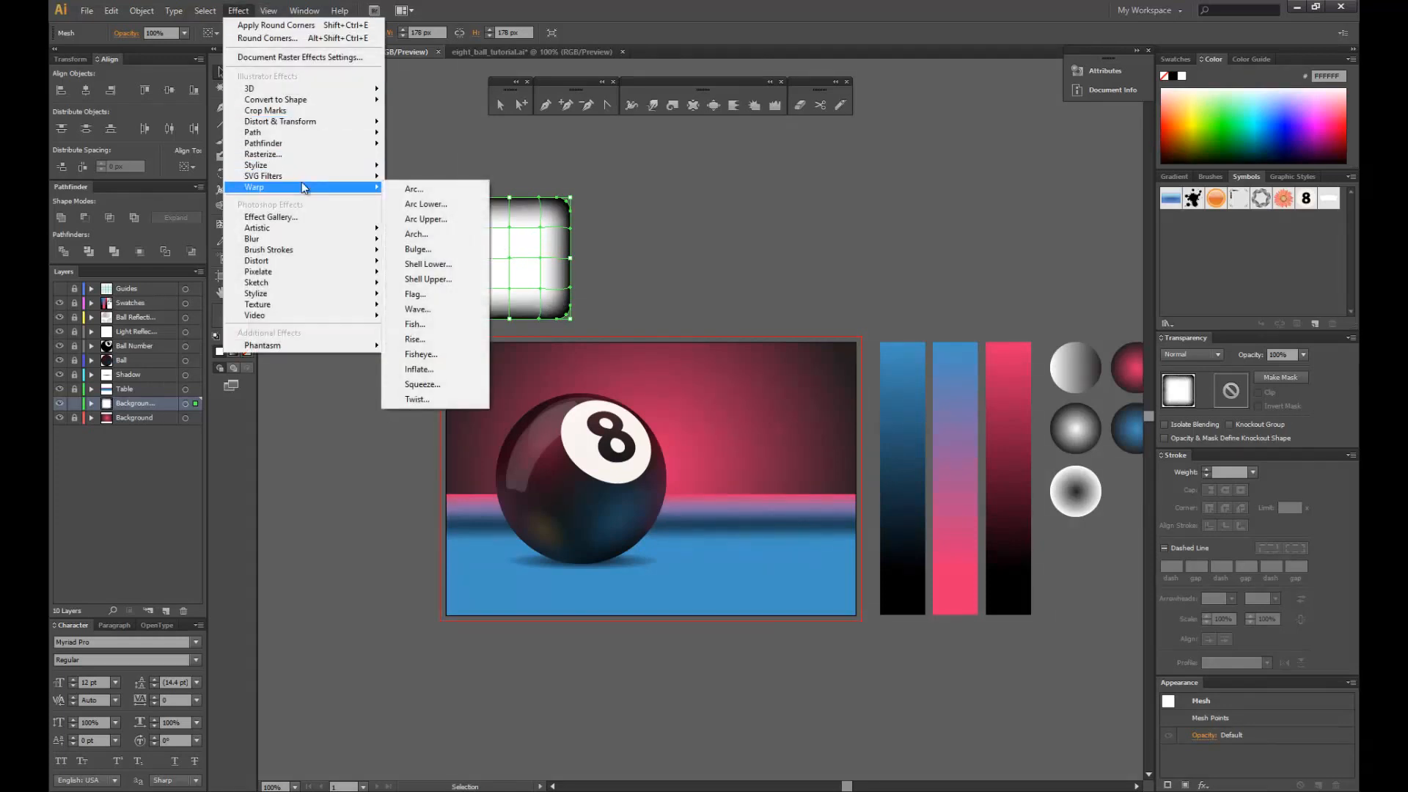
pyautogui.click(398, 192)
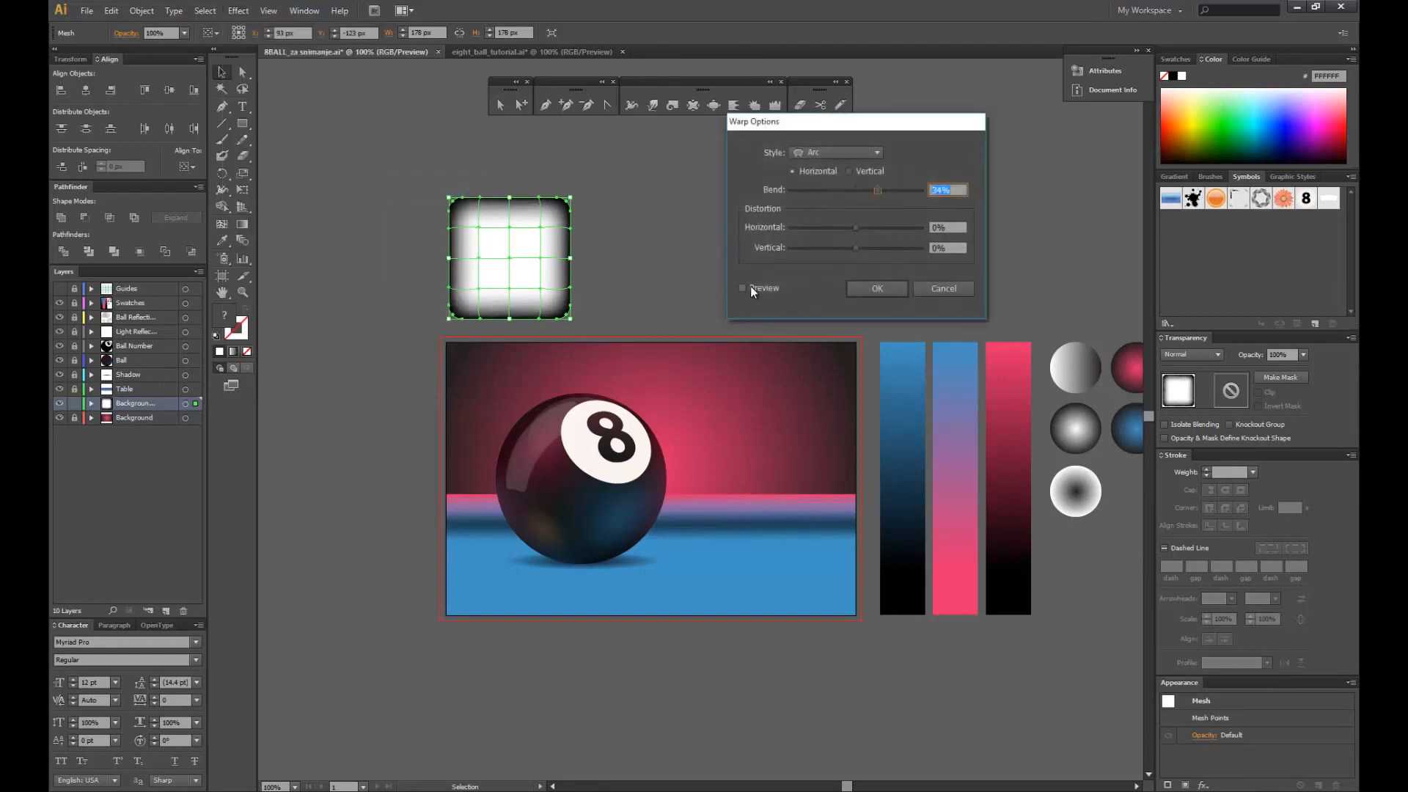
pyautogui.click(750, 289)
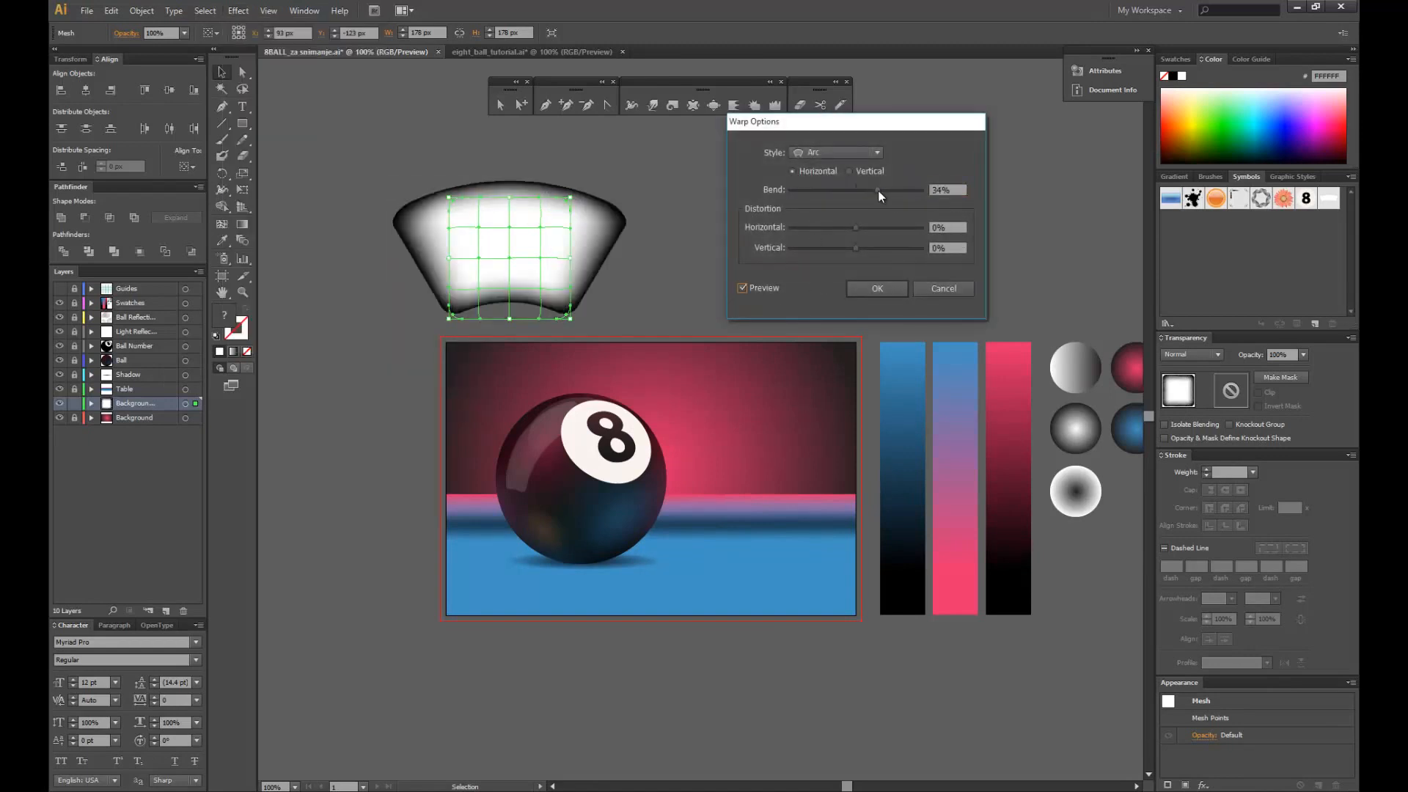
pyautogui.moveTo(879, 192); pyautogui.dragTo(876, 191)
pyautogui.click(852, 286)
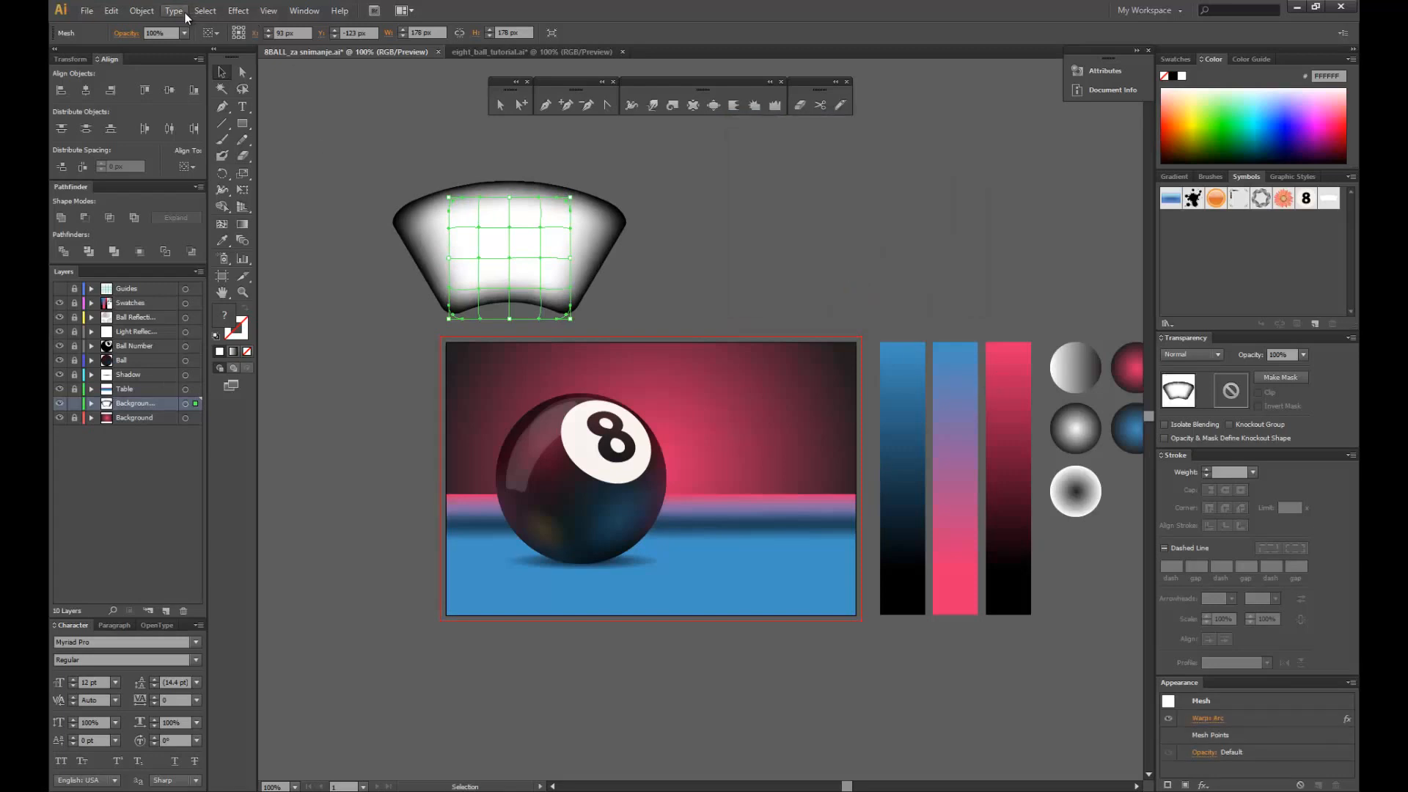
# - Expand the appearance of the arc-warped mesh and move it farther up above the artboard
pyautogui.click(141, 10)
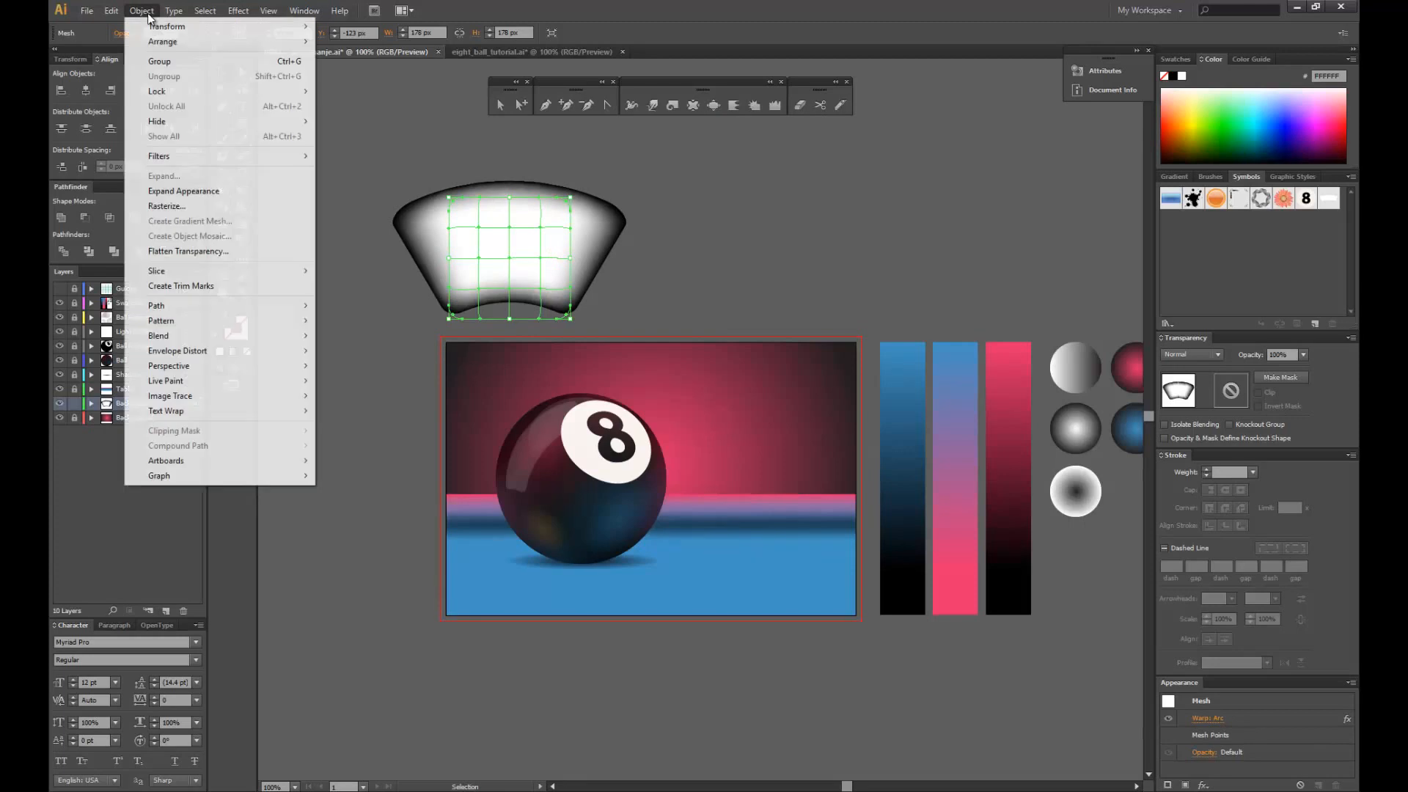
pyautogui.click(200, 192)
pyautogui.moveTo(535, 239); pyautogui.dragTo(606, 195)
pyautogui.click(722, 277)
pyautogui.click(566, 202)
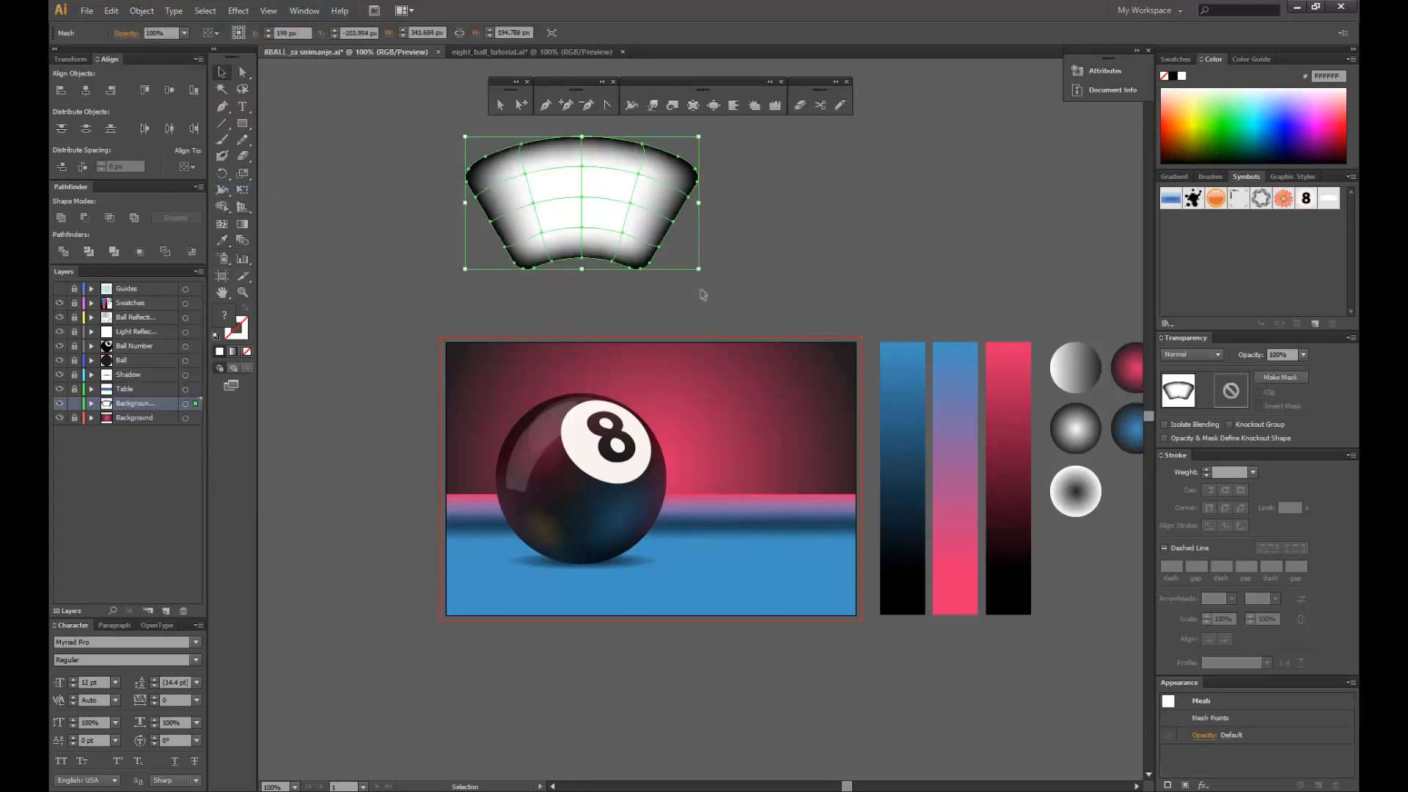
# - Scale the arc-shaped mesh down to about 143 px wide and flatten its height
pyautogui.moveTo(678, 268); pyautogui.dragTo(563, 242)
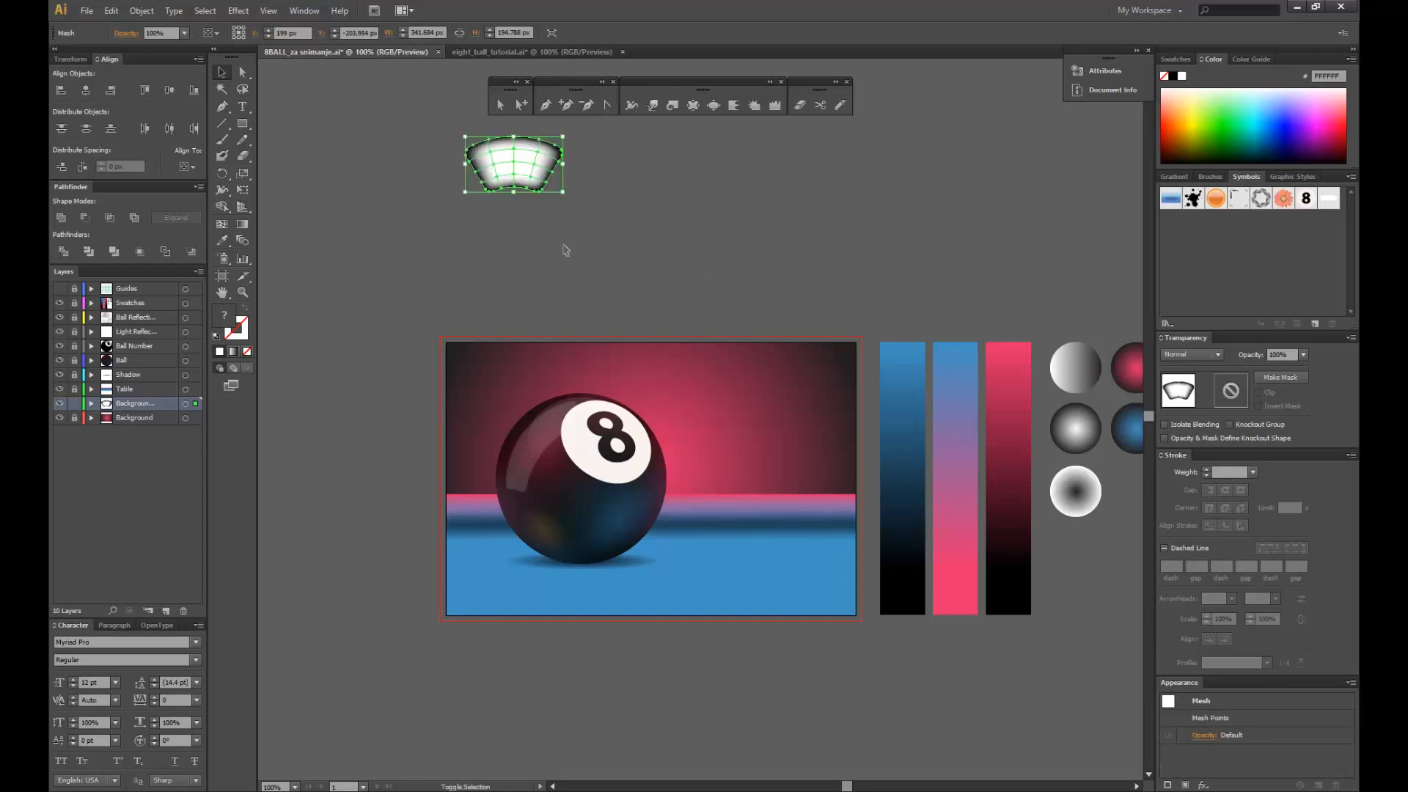
pyautogui.click(520, 222)
pyautogui.click(516, 224)
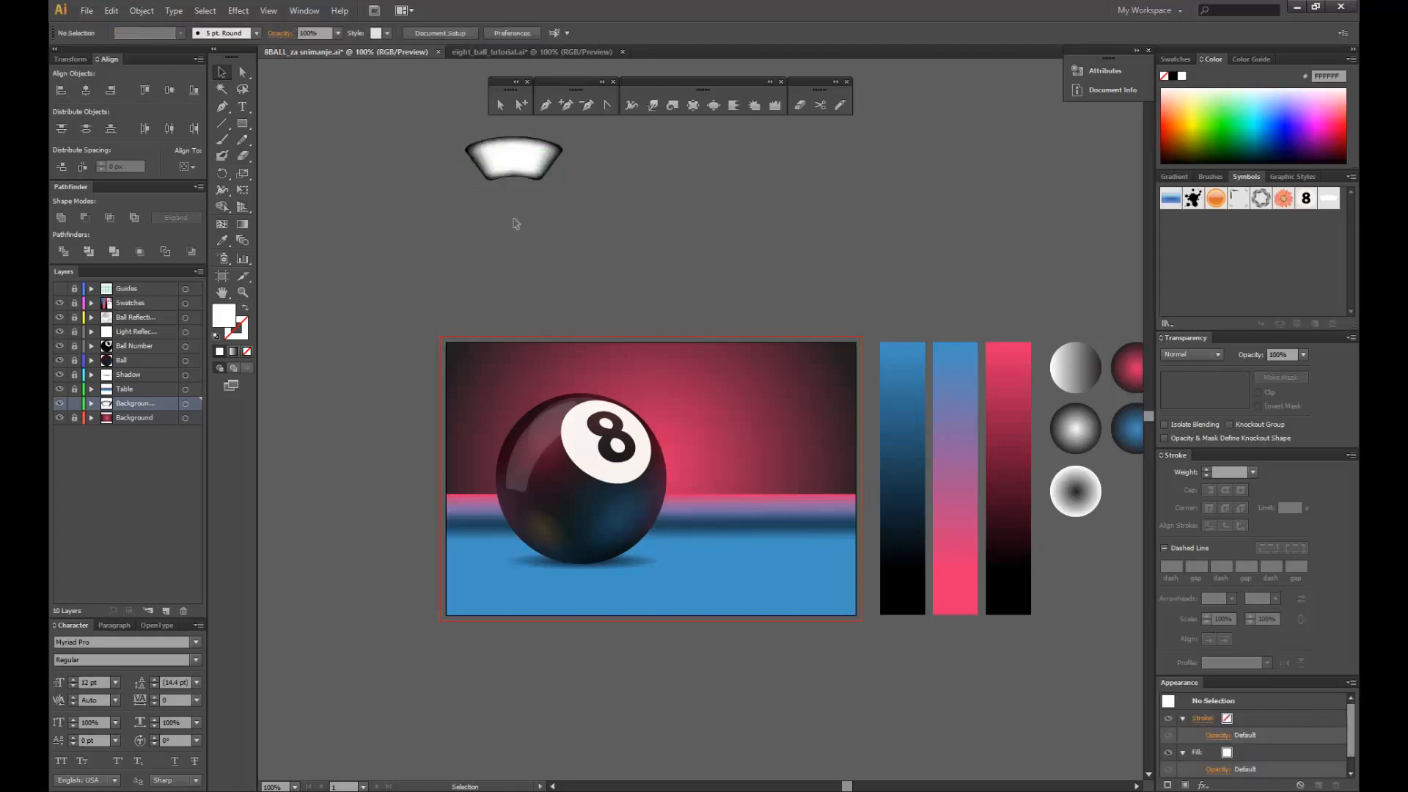
# - Adjust the arc mesh's height slightly and place a smaller copy centred directly beneath it
pyautogui.click(524, 176)
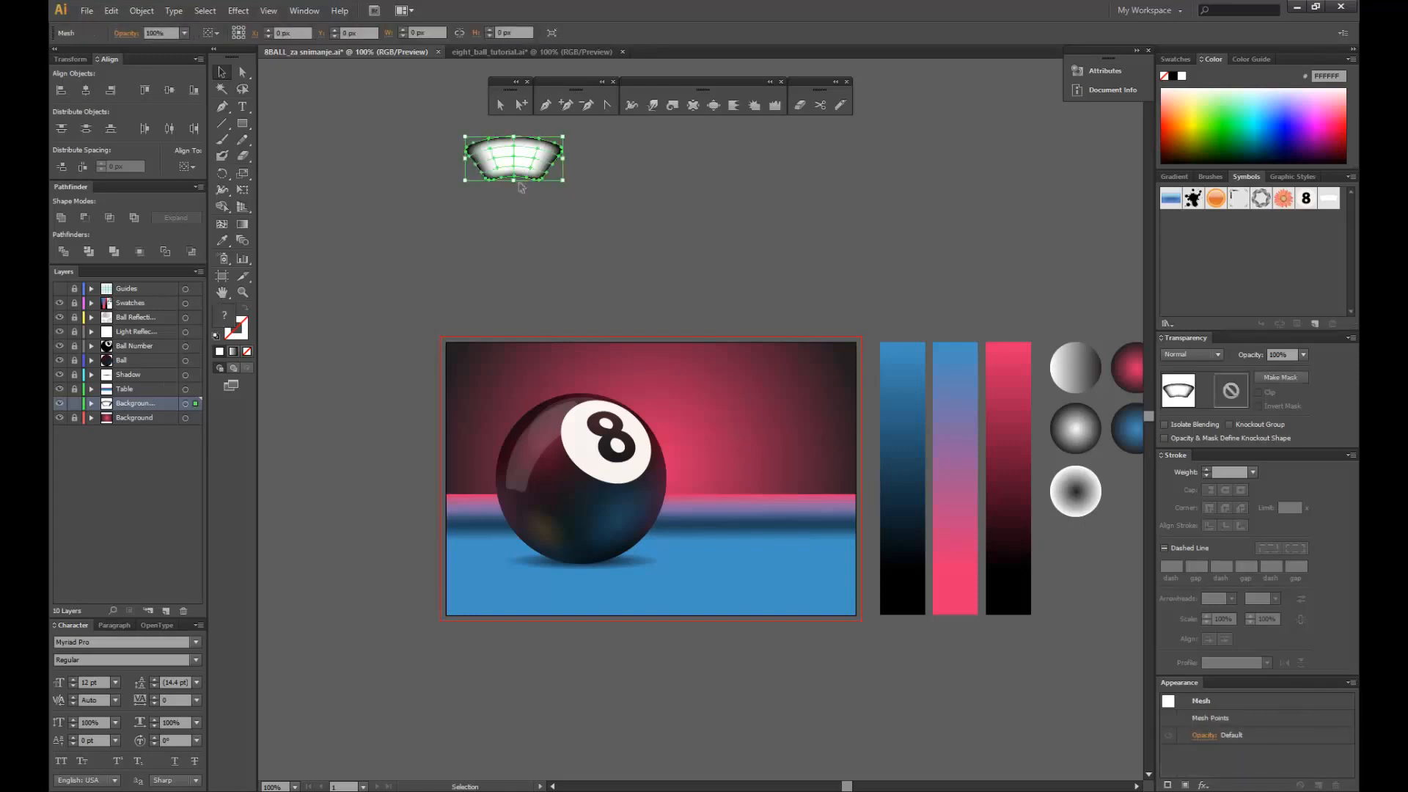
pyautogui.moveTo(514, 180); pyautogui.dragTo(534, 226)
pyautogui.click(524, 202)
pyautogui.click(546, 255)
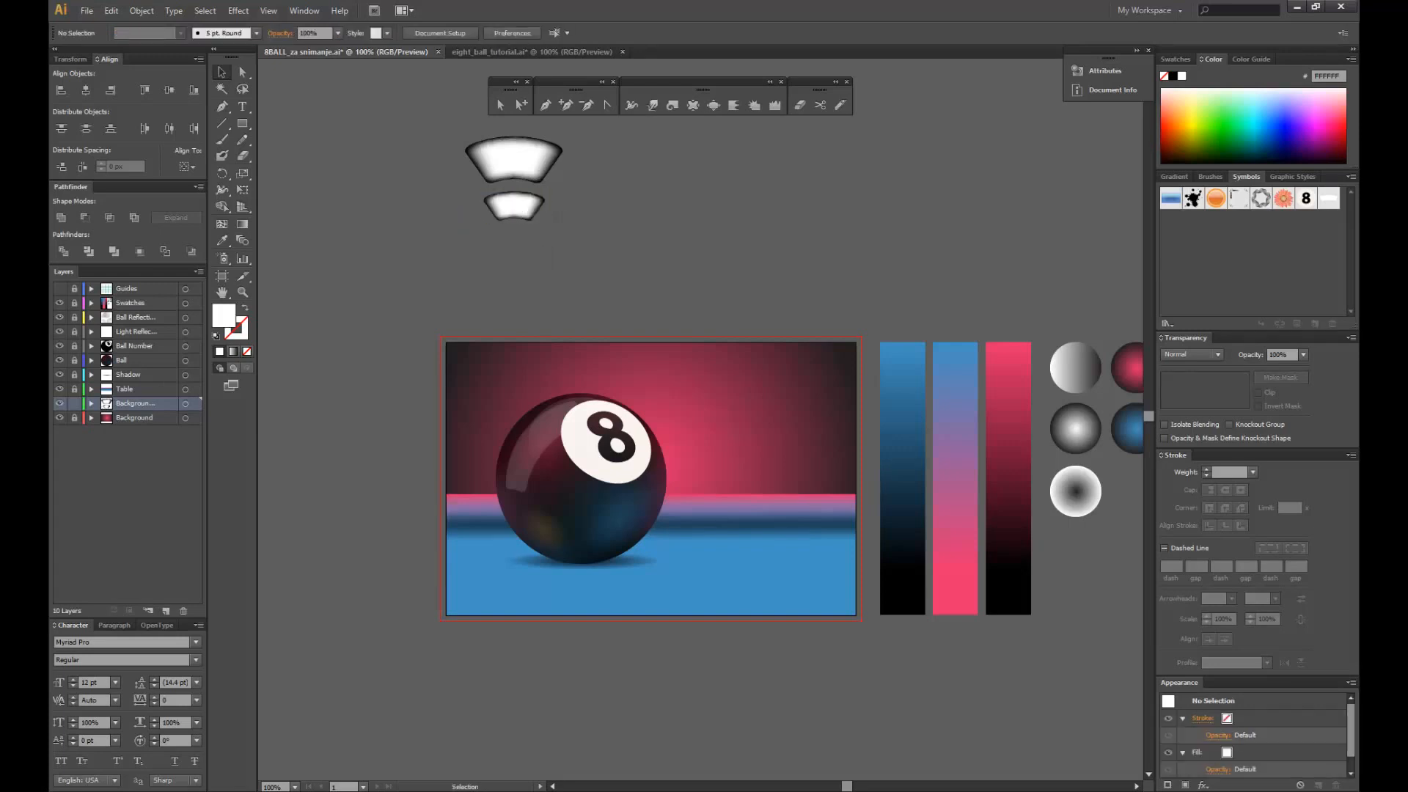
# - Duplicate the second arc shape, scale the copy down further and centre it below as the third light
pyautogui.moveTo(511, 199); pyautogui.dragTo(523, 248)
pyautogui.click(523, 257)
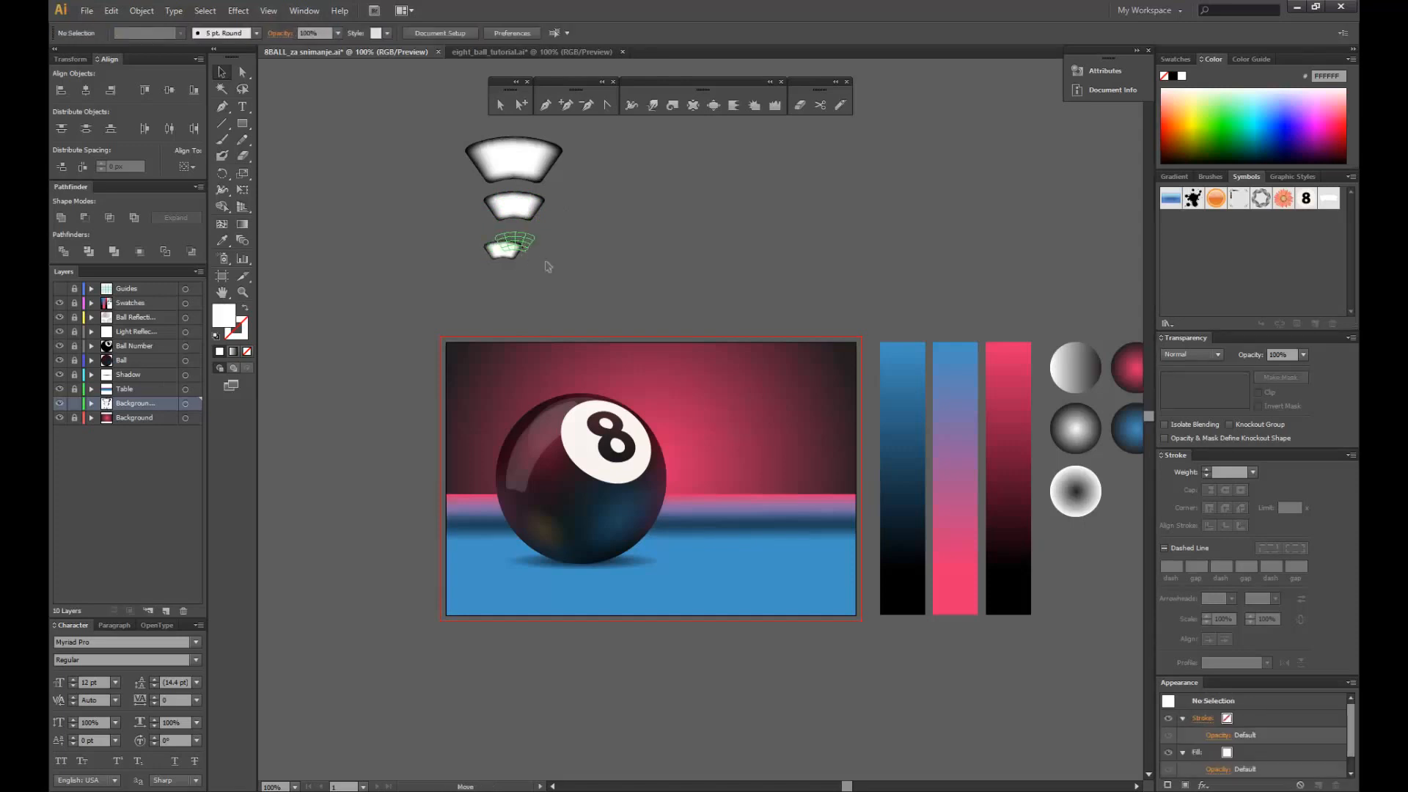
pyautogui.click(556, 267)
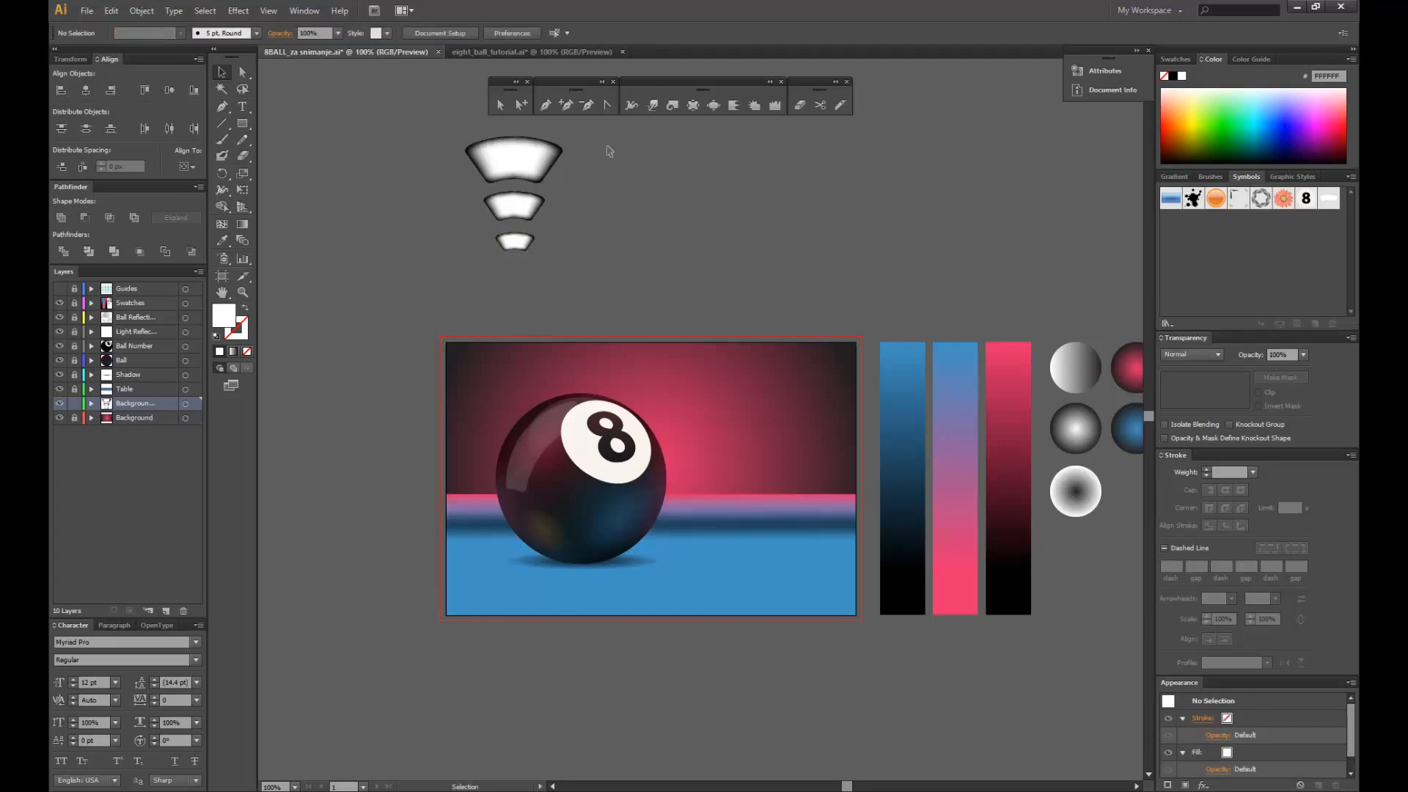
# - Select all three arc-shaped lights and stretch them slightly wider together
pyautogui.moveTo(581, 179); pyautogui.dragTo(491, 236)
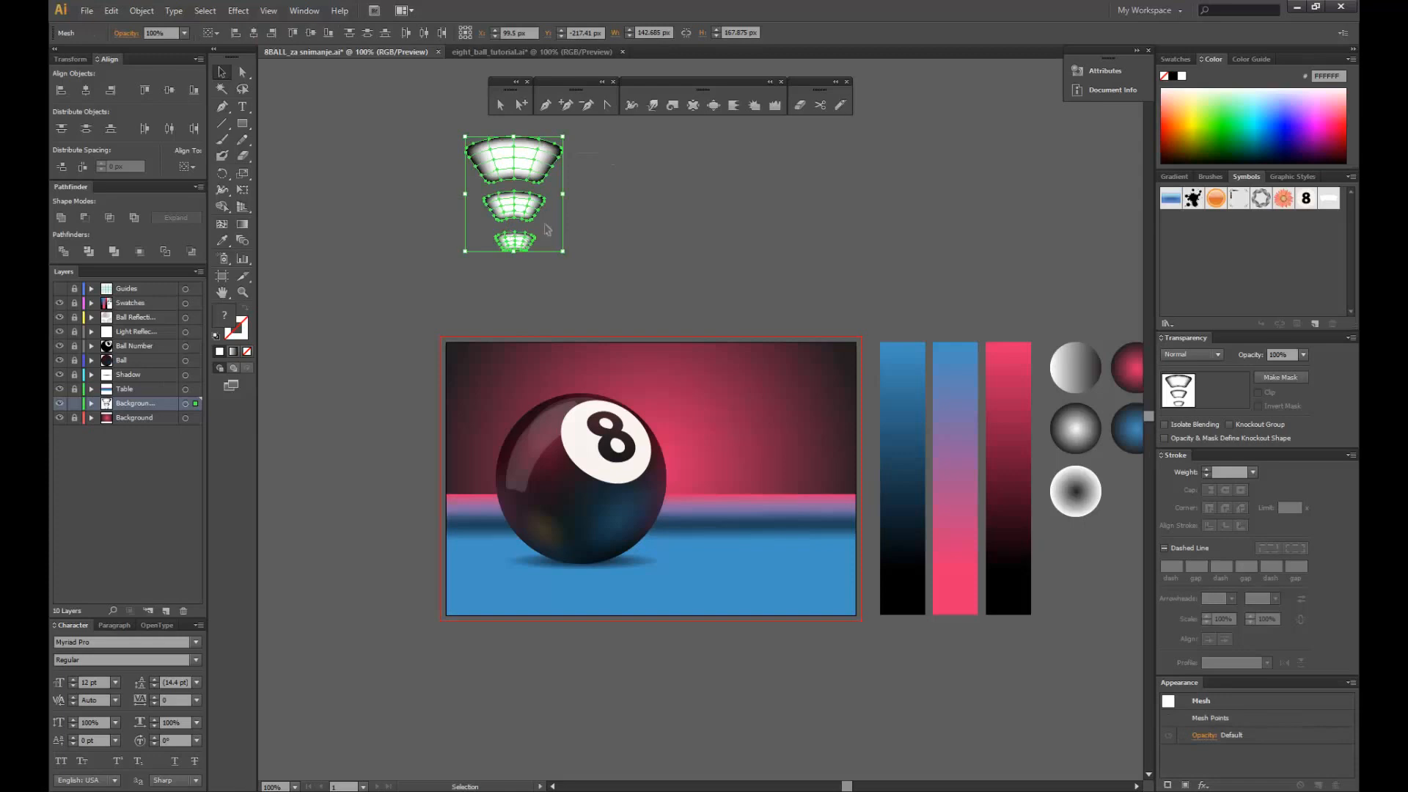
pyautogui.moveTo(563, 194); pyautogui.dragTo(578, 195)
pyautogui.click(666, 212)
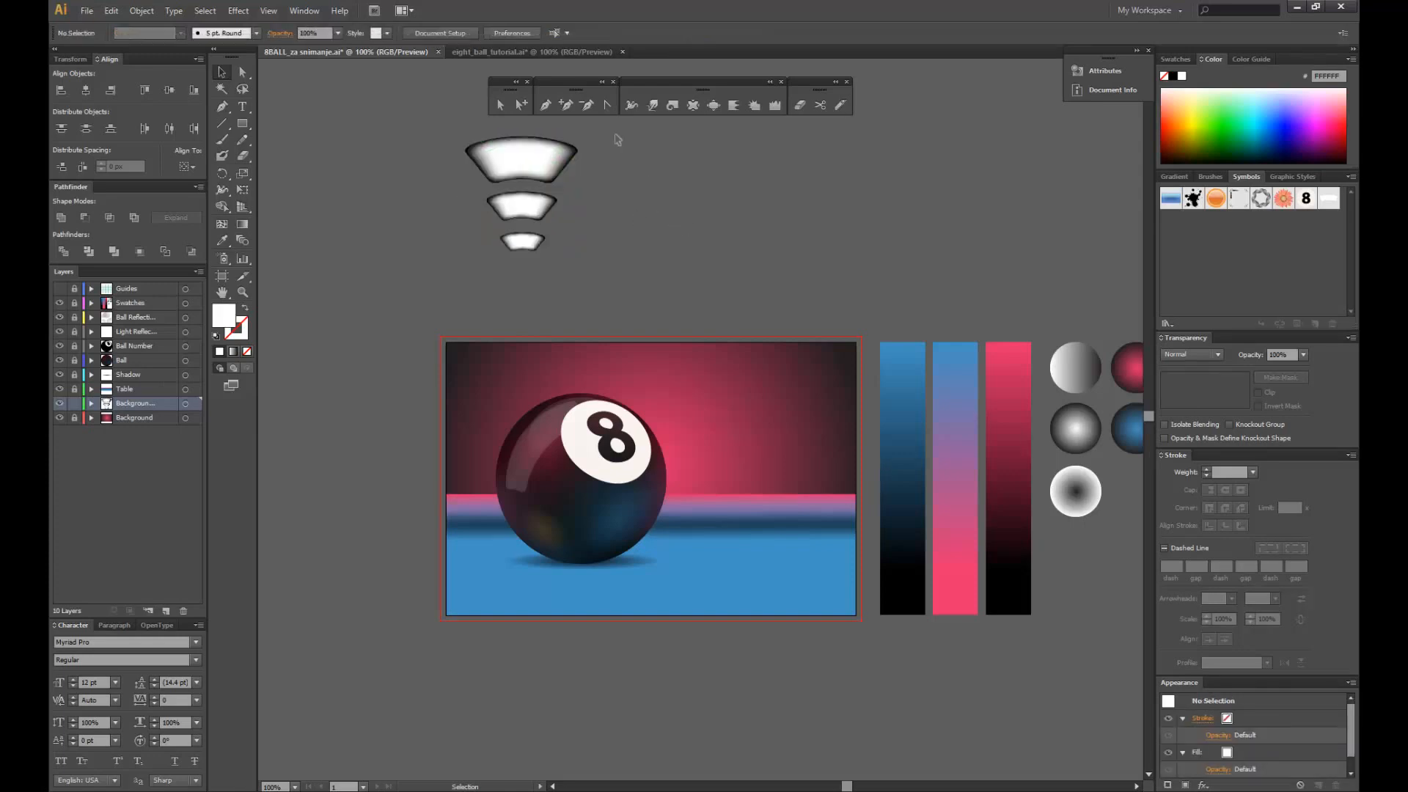
# - Move the three lights onto the artboard's upper-right background area and show the Guides layer
pyautogui.moveTo(614, 135); pyautogui.dragTo(438, 257)
pyautogui.moveTo(516, 159); pyautogui.dragTo(746, 386)
pyautogui.click(676, 266)
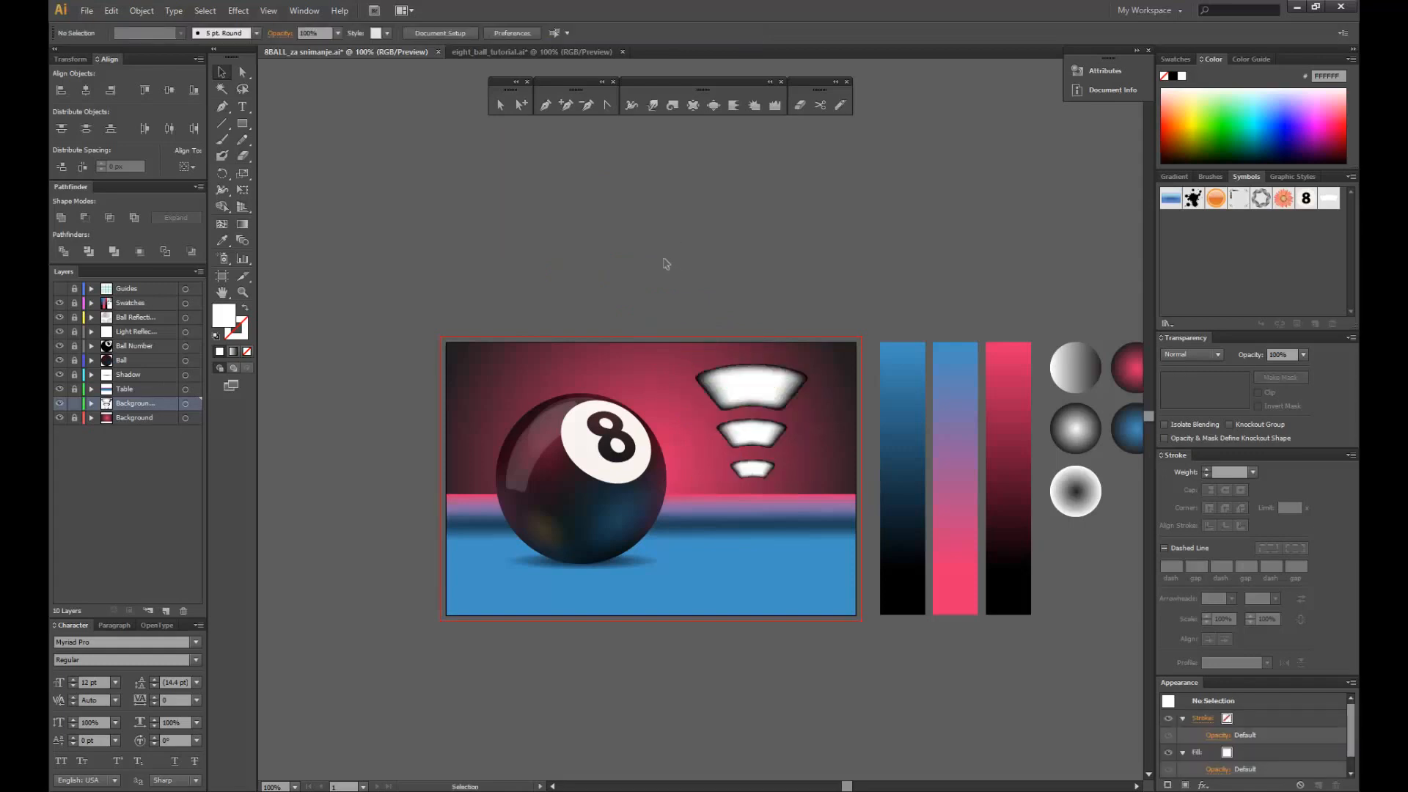
pyautogui.click(61, 291)
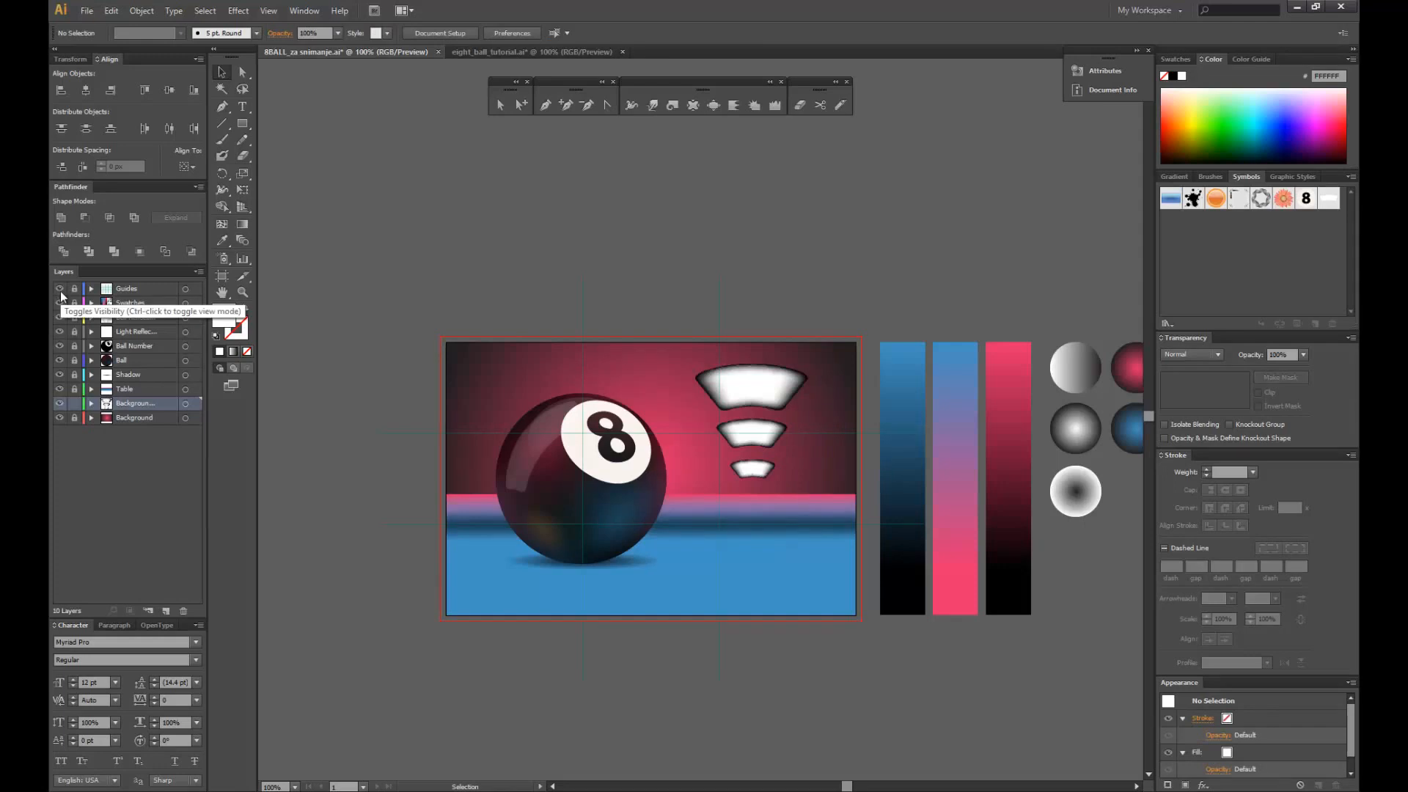
# - Hide the Guides layer and nudge the three arc-shaped lights together slightly up and right on the background
pyautogui.click(60, 290)
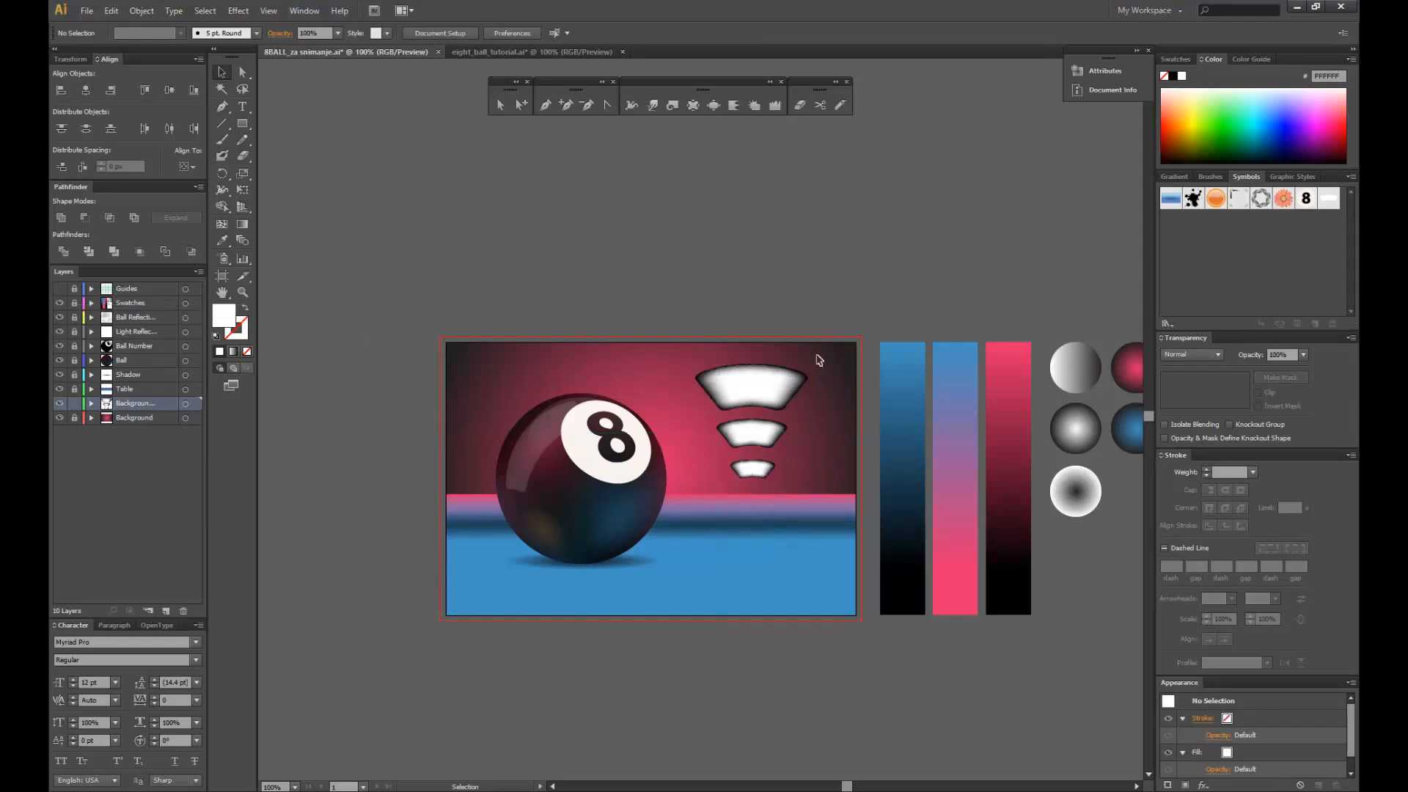
pyautogui.moveTo(816, 355); pyautogui.dragTo(699, 480)
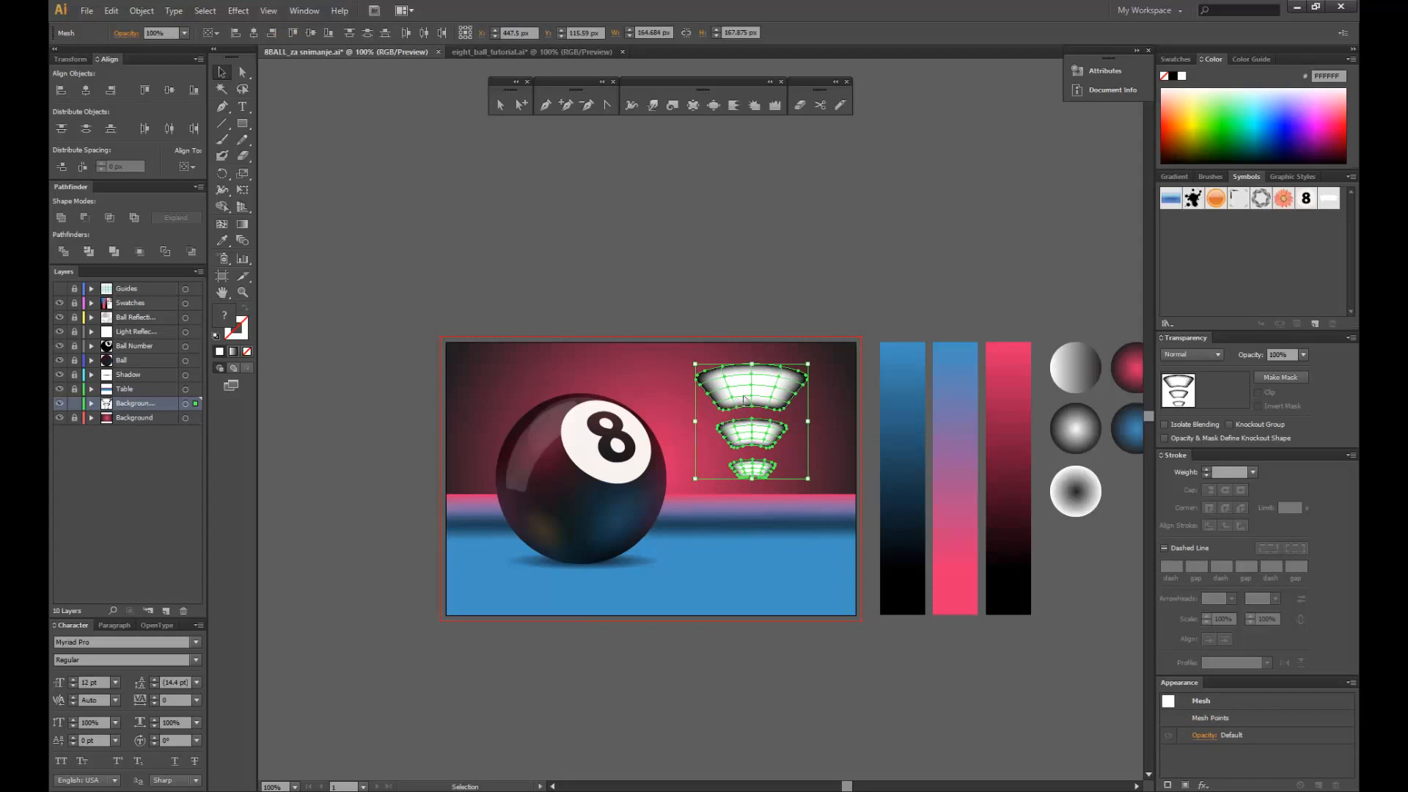
pyautogui.moveTo(760, 390); pyautogui.dragTo(760, 392)
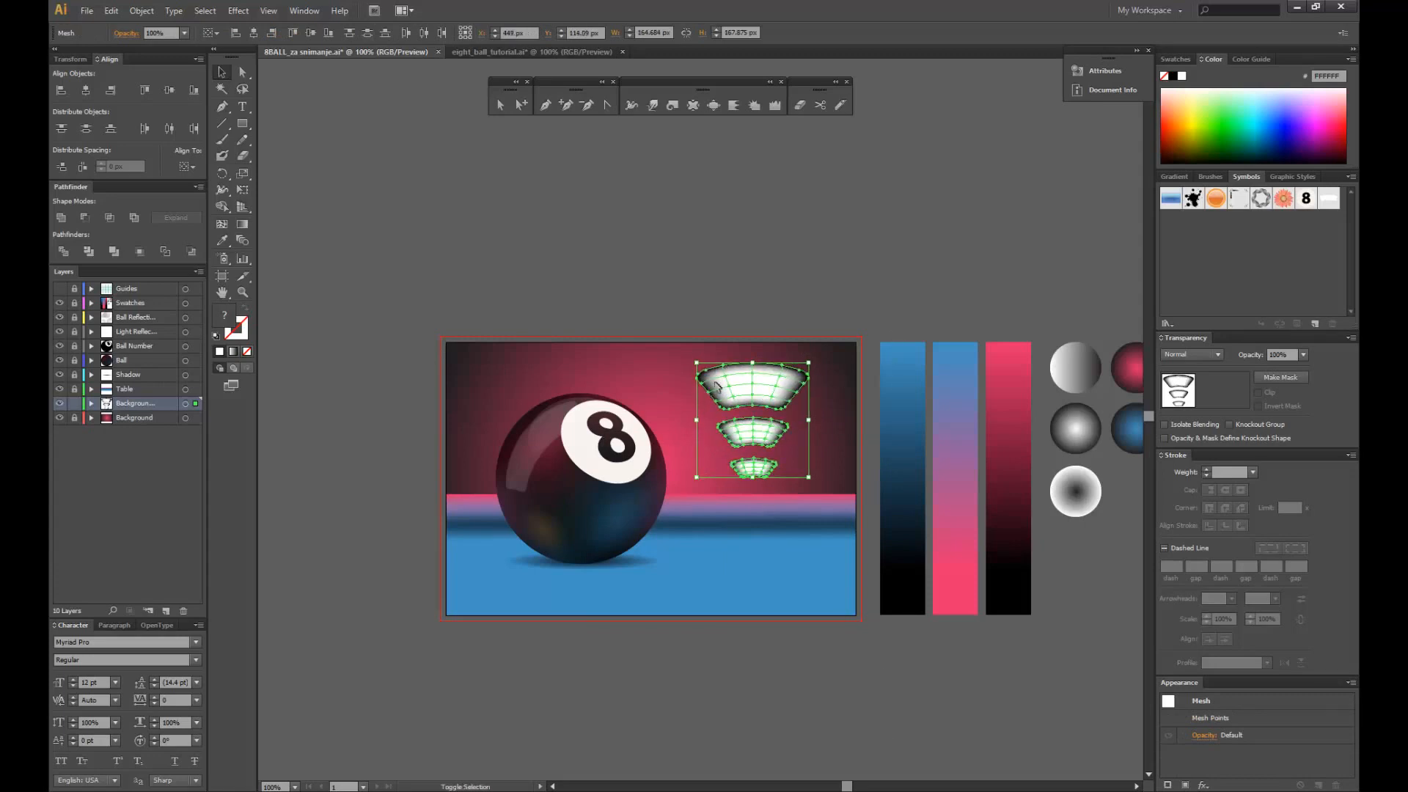
pyautogui.keyDown('shift'); pyautogui.click(735, 389); pyautogui.keyUp('shift')
pyautogui.moveTo(793, 337); pyautogui.dragTo(757, 463)
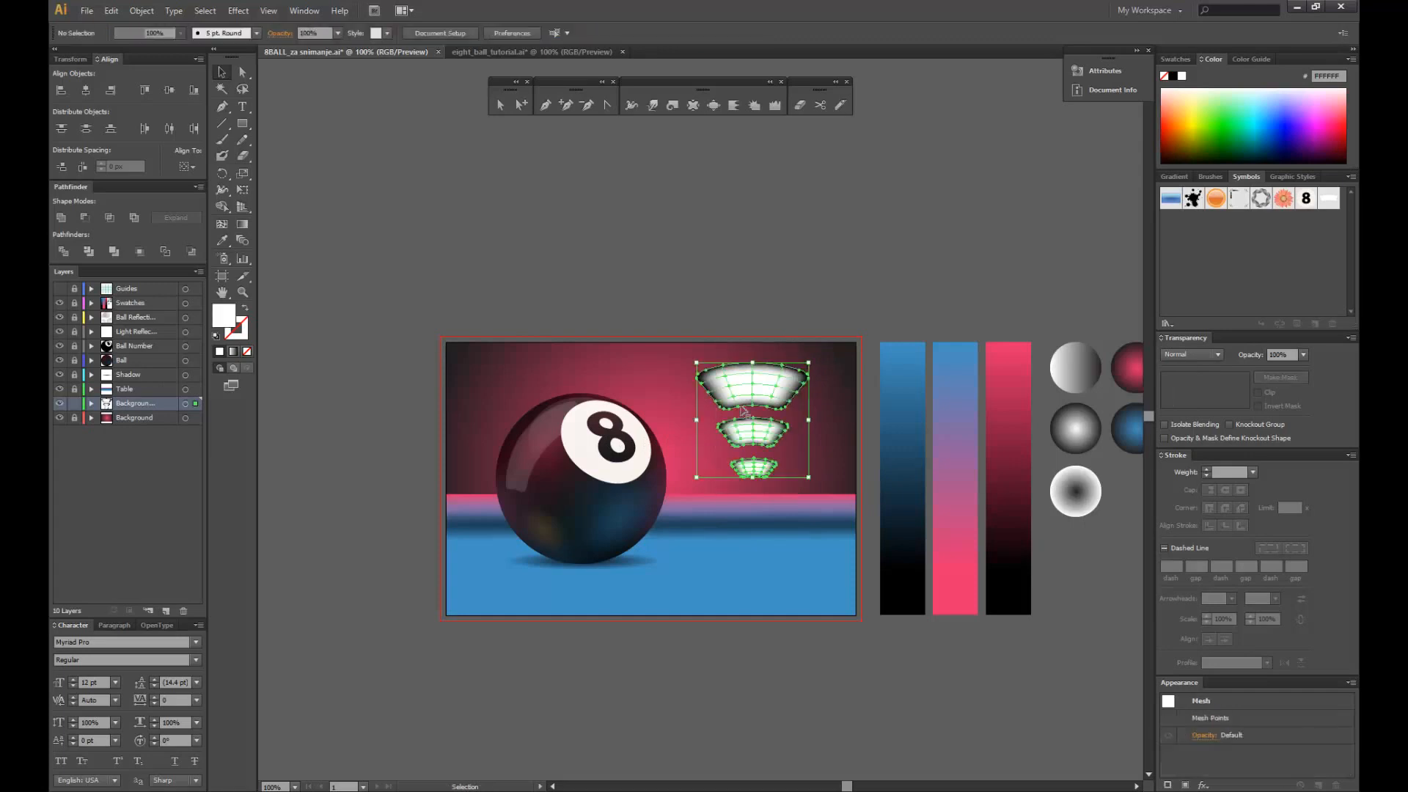
pyautogui.moveTo(748, 377); pyautogui.dragTo(750, 374)
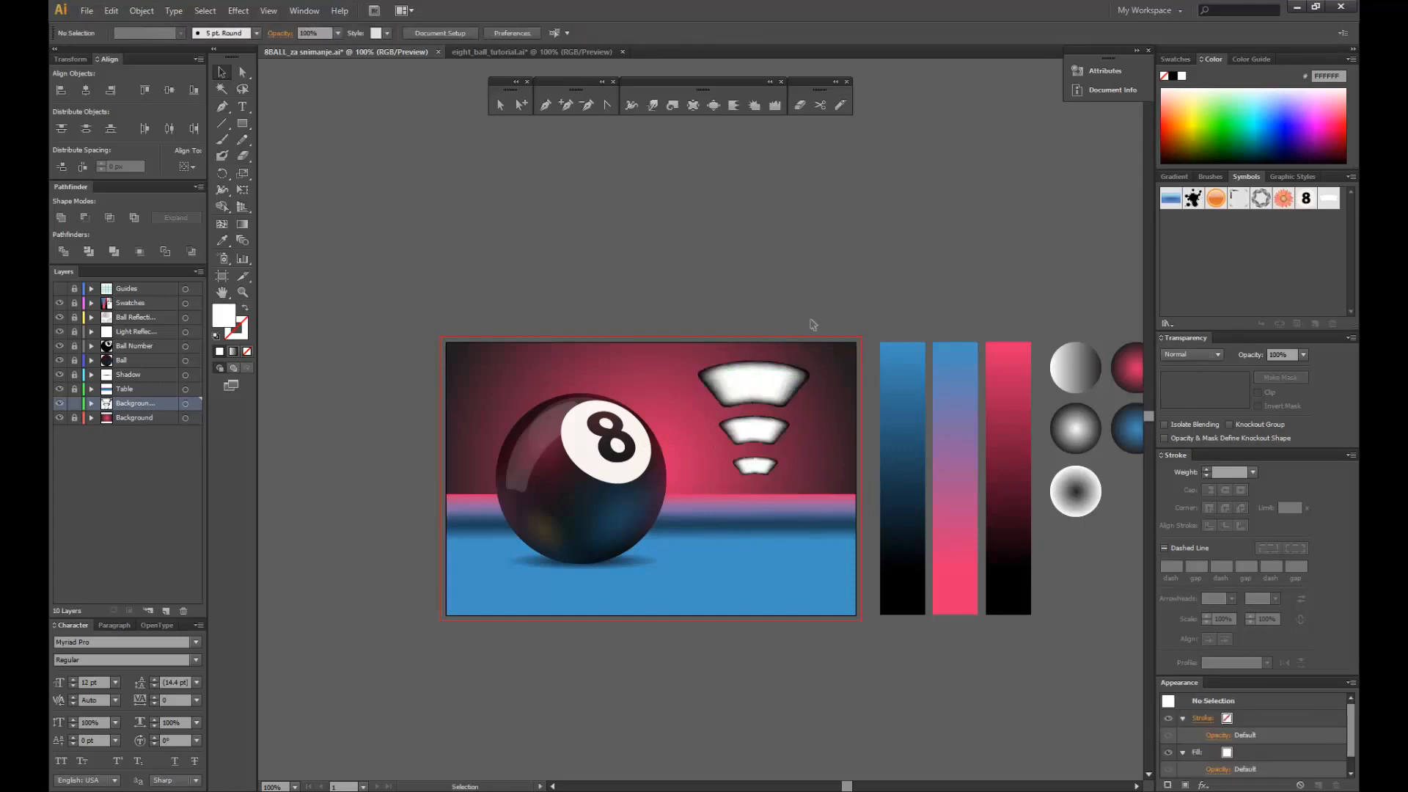
# - Set the blending mode of all three arc-shaped lights to Screen and deselect them
pyautogui.click(1190, 354)
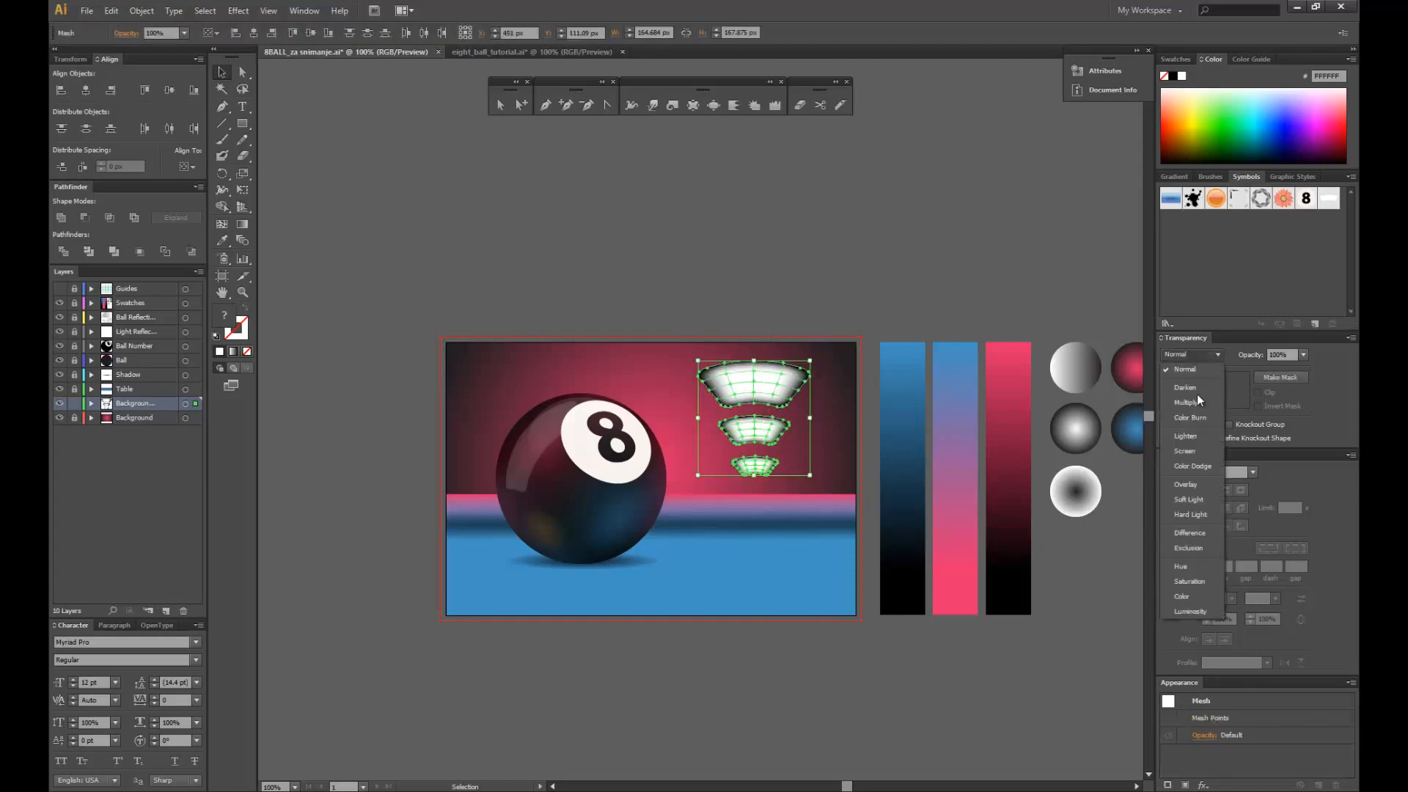
pyautogui.click(1177, 456)
pyautogui.click(834, 298)
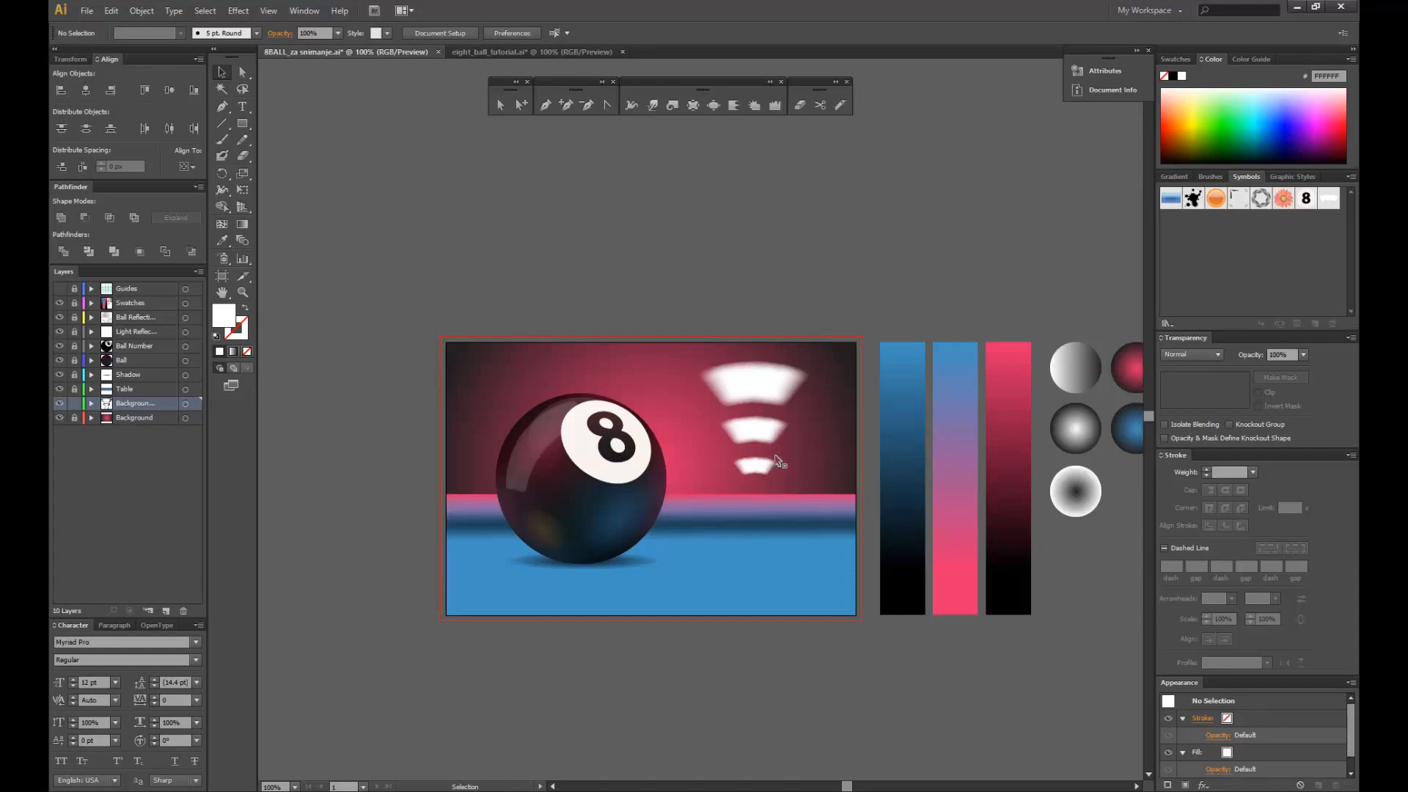
# - Reduce the opacity of the largest arc-shaped light to 80%
pyautogui.click(753, 393)
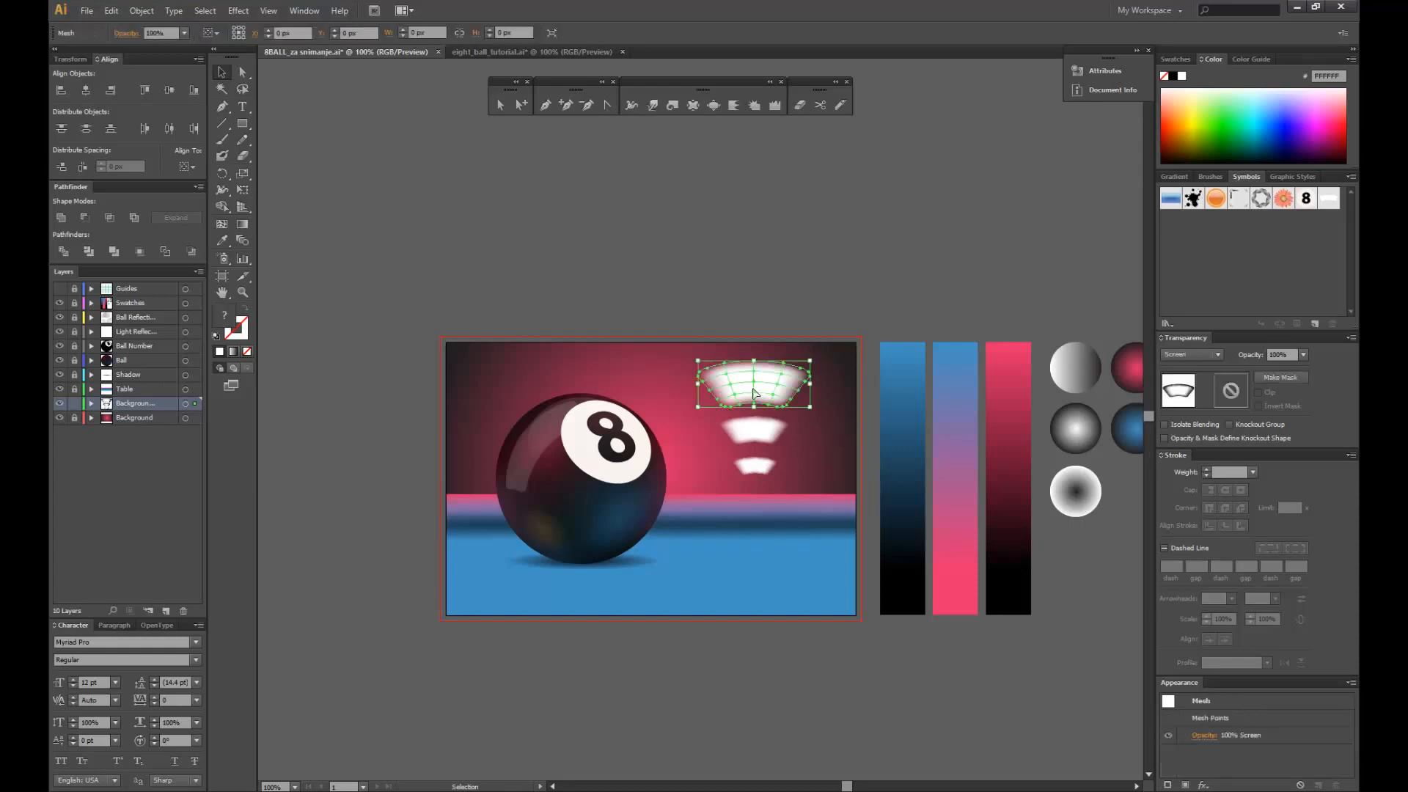
pyautogui.click(1303, 357)
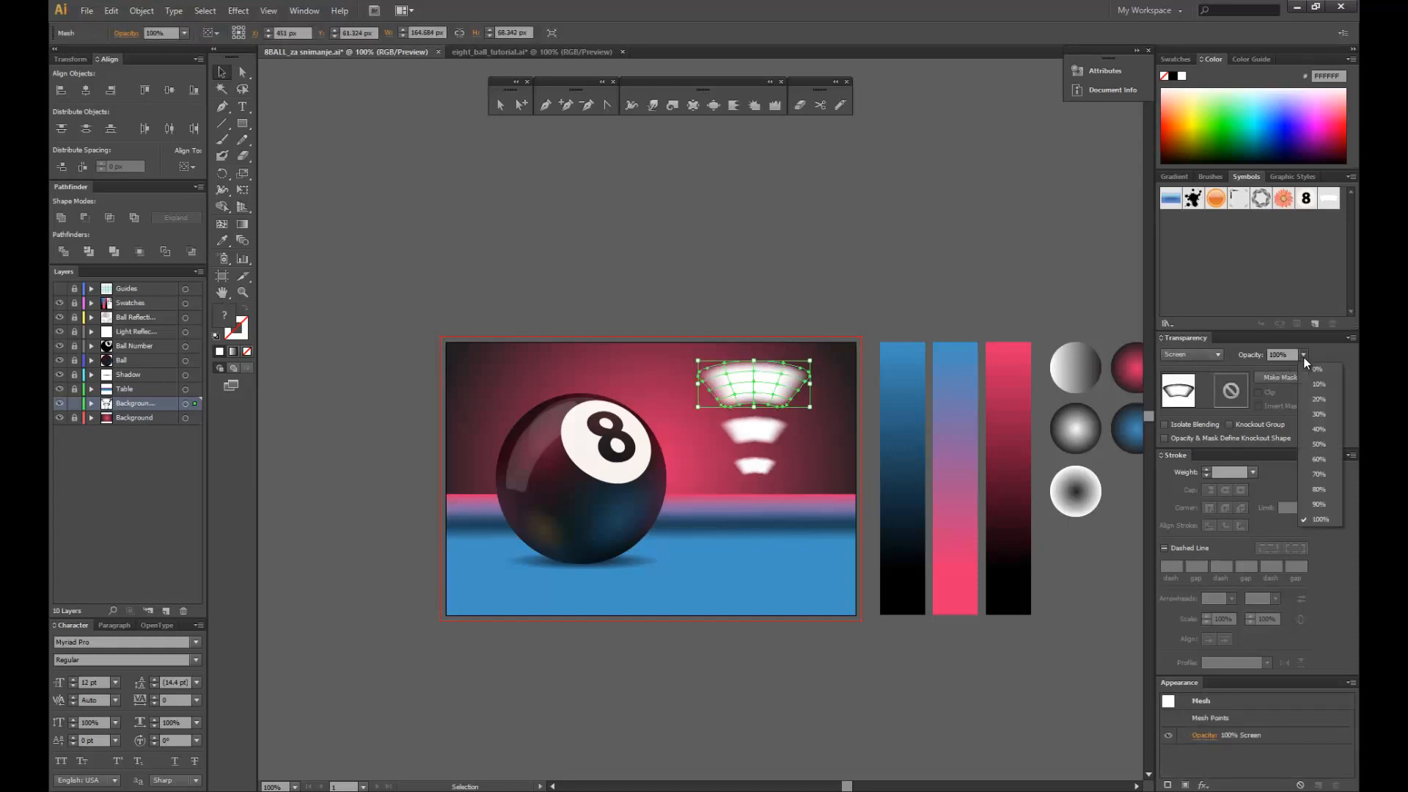
pyautogui.click(1308, 490)
pyautogui.click(832, 196)
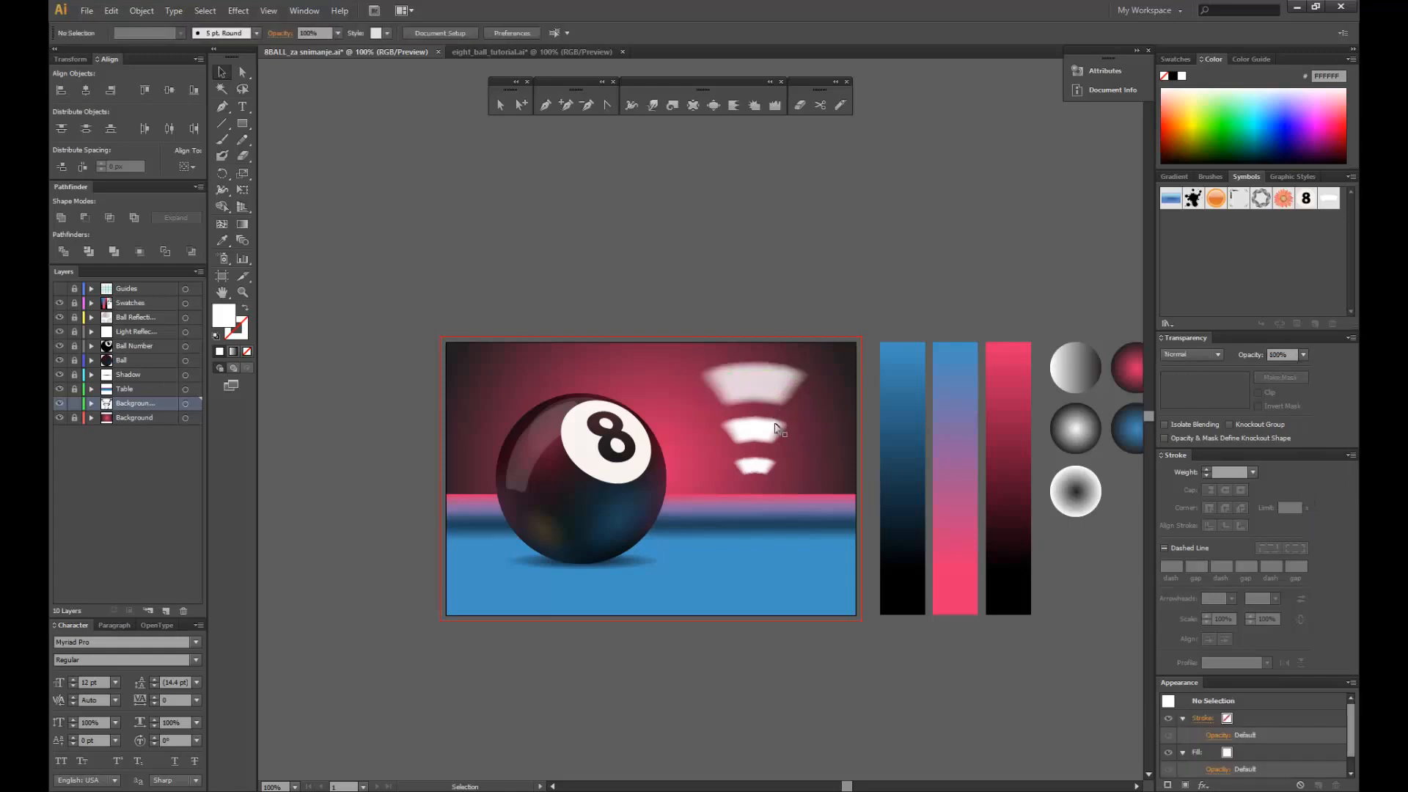
# - Reduce the middle light's opacity to 50% and the smallest light's opacity to 30%
pyautogui.click(770, 432)
pyautogui.click(1303, 357)
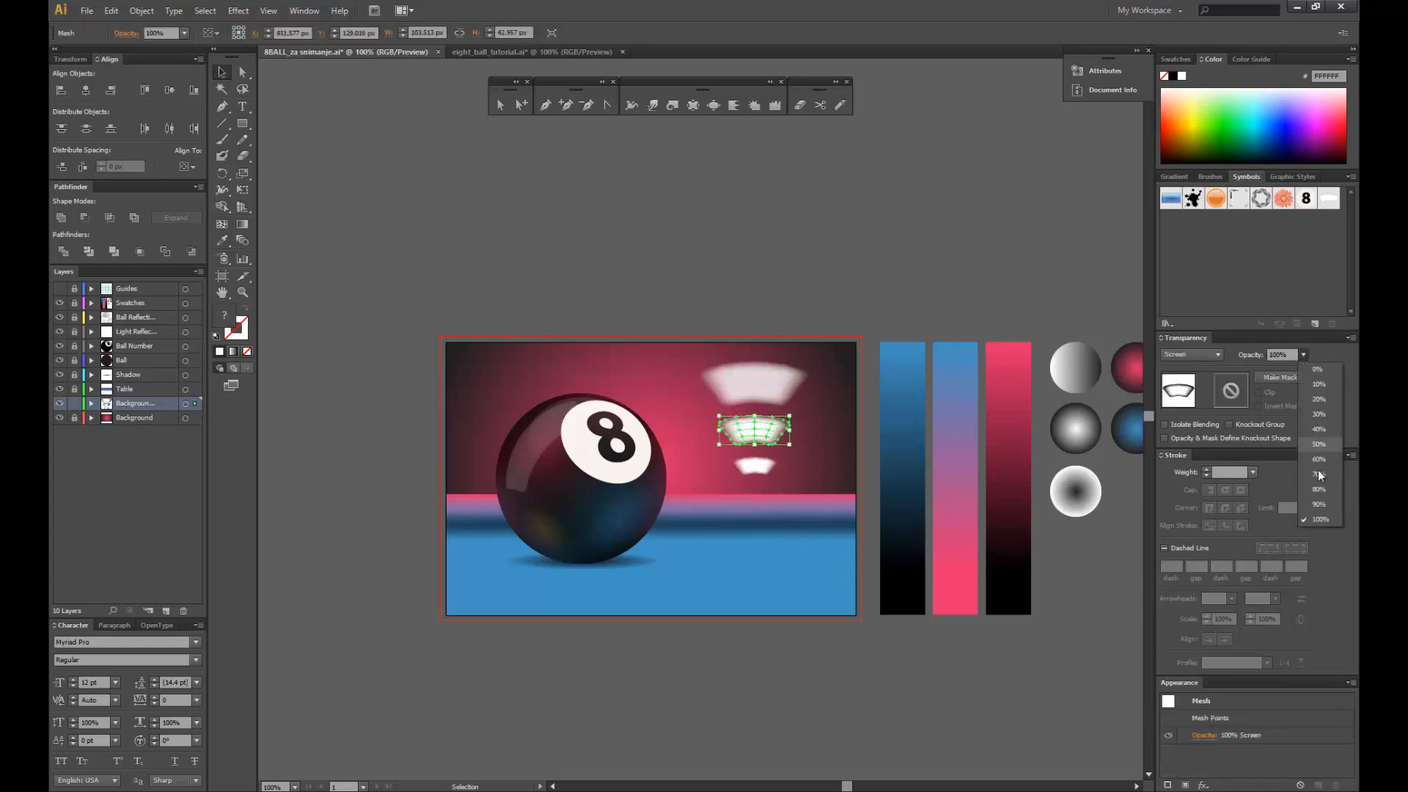
pyautogui.click(1317, 449)
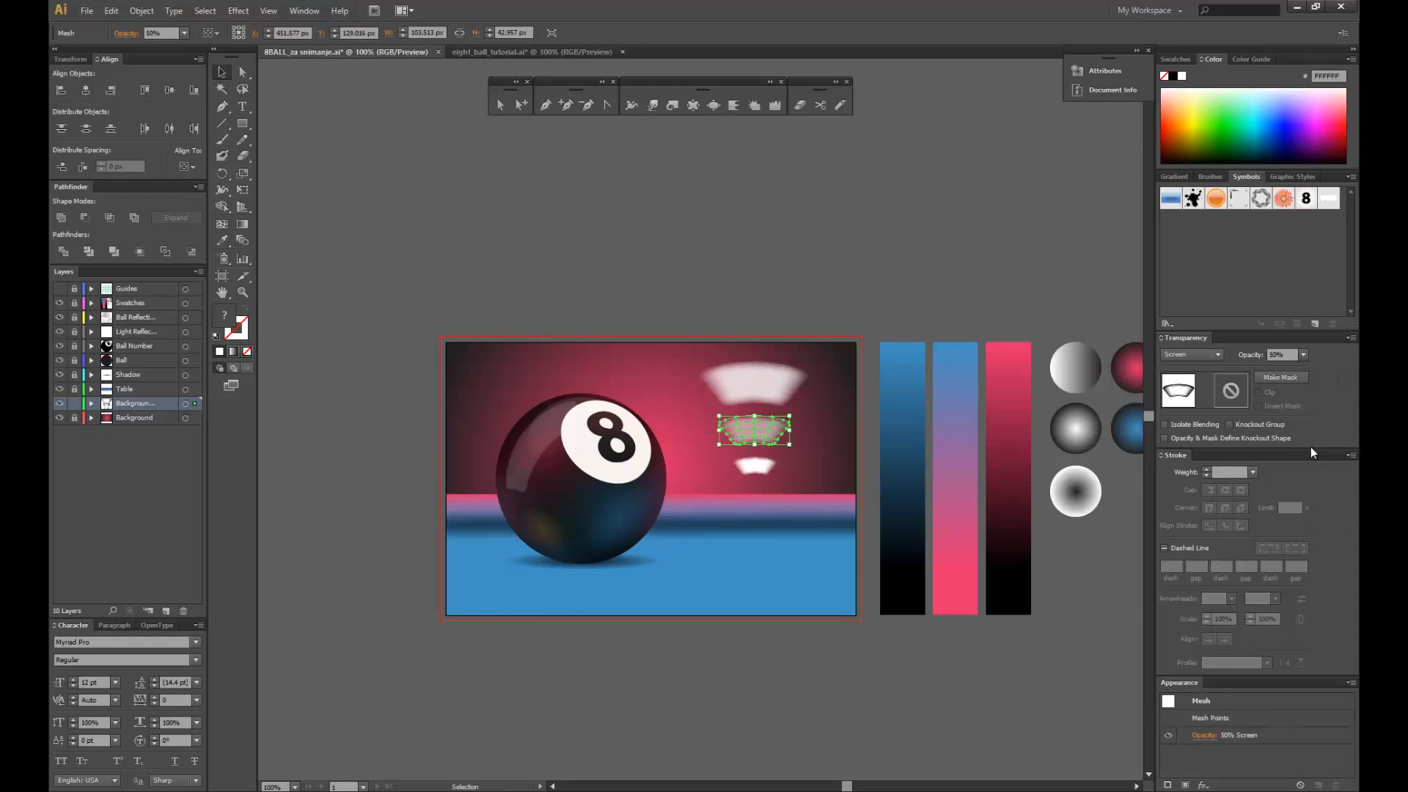
pyautogui.click(793, 462)
pyautogui.click(755, 476)
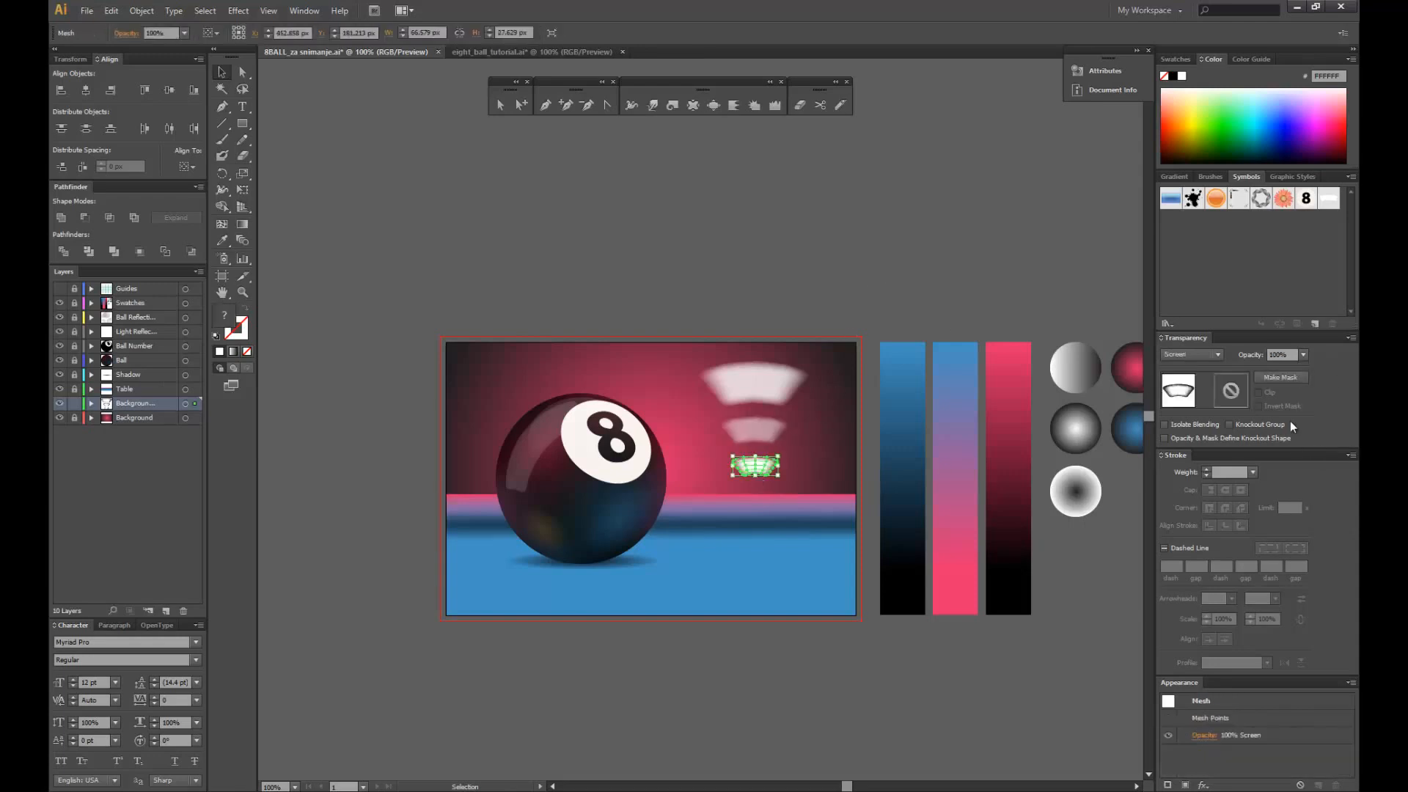
pyautogui.click(1303, 355)
pyautogui.click(1316, 413)
pyautogui.click(865, 229)
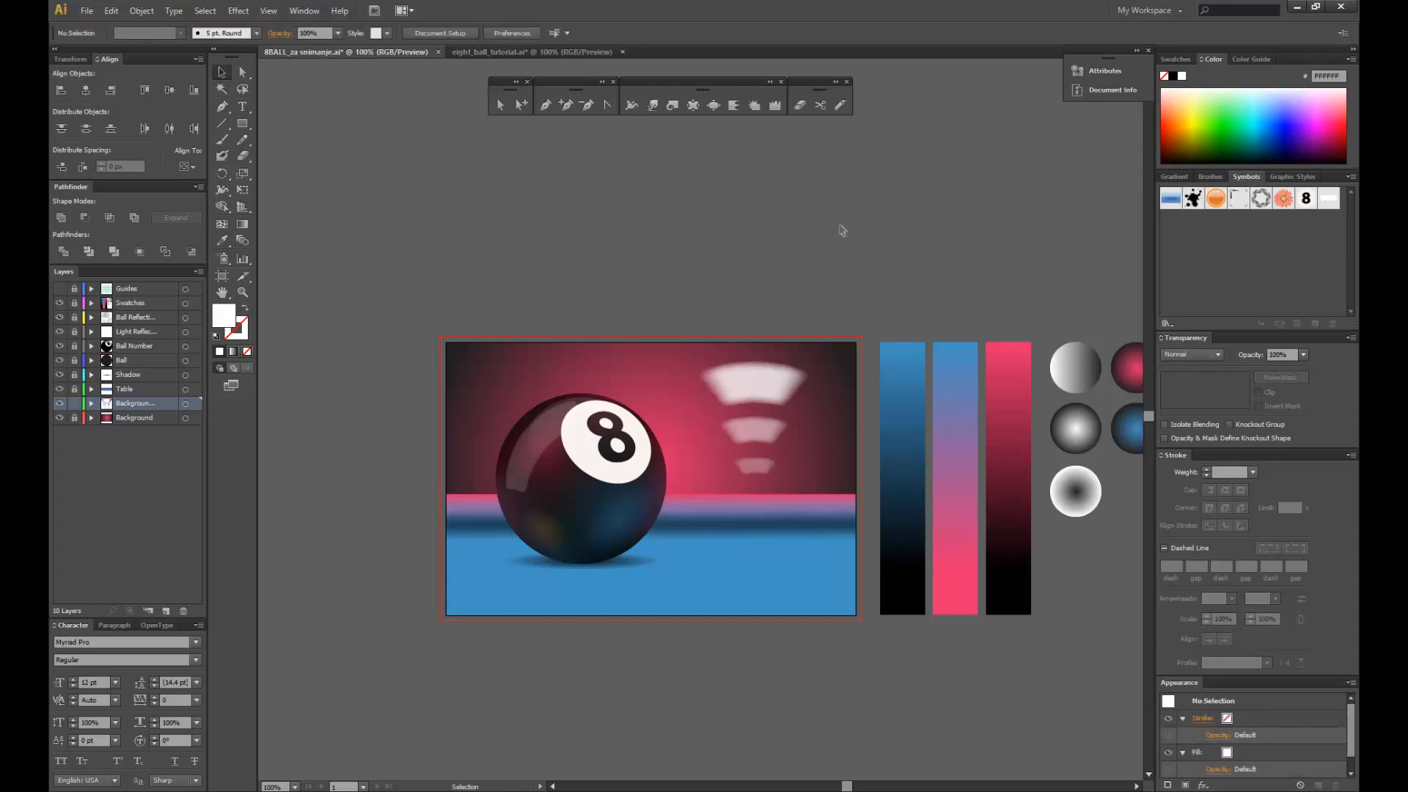
# - Set the opacity of the largest arc-shaped light to 70%
pyautogui.click(756, 376)
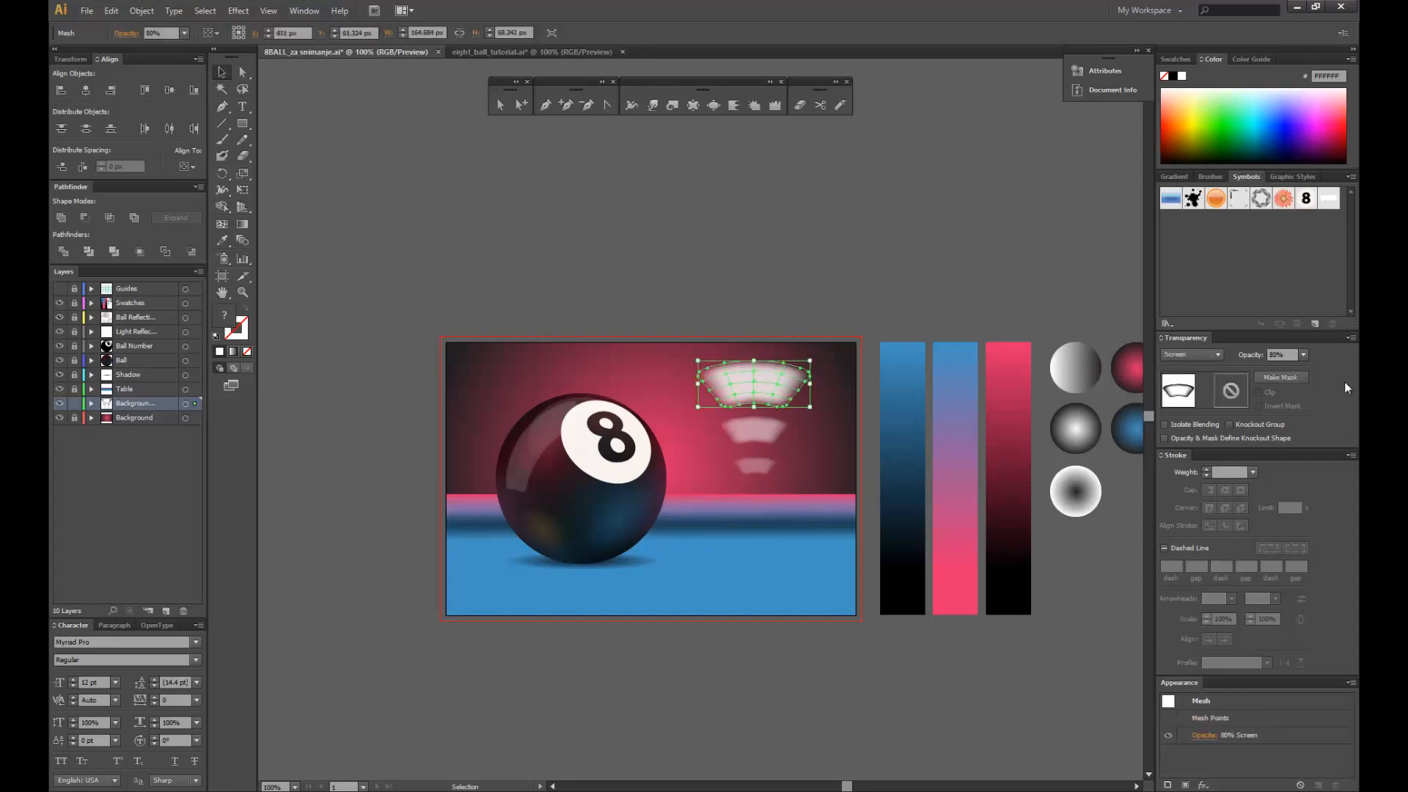
pyautogui.click(1303, 355)
pyautogui.click(1318, 473)
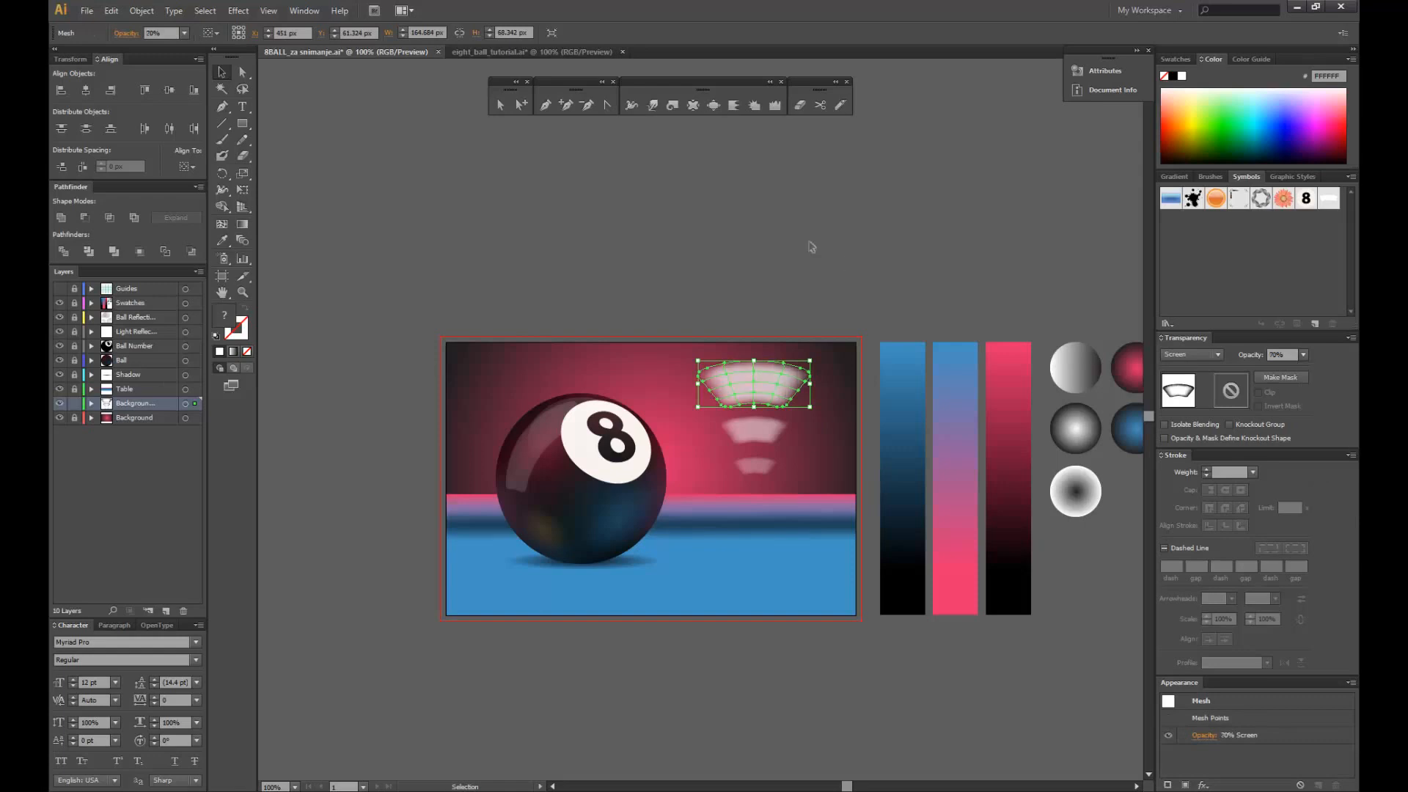
pyautogui.click(799, 244)
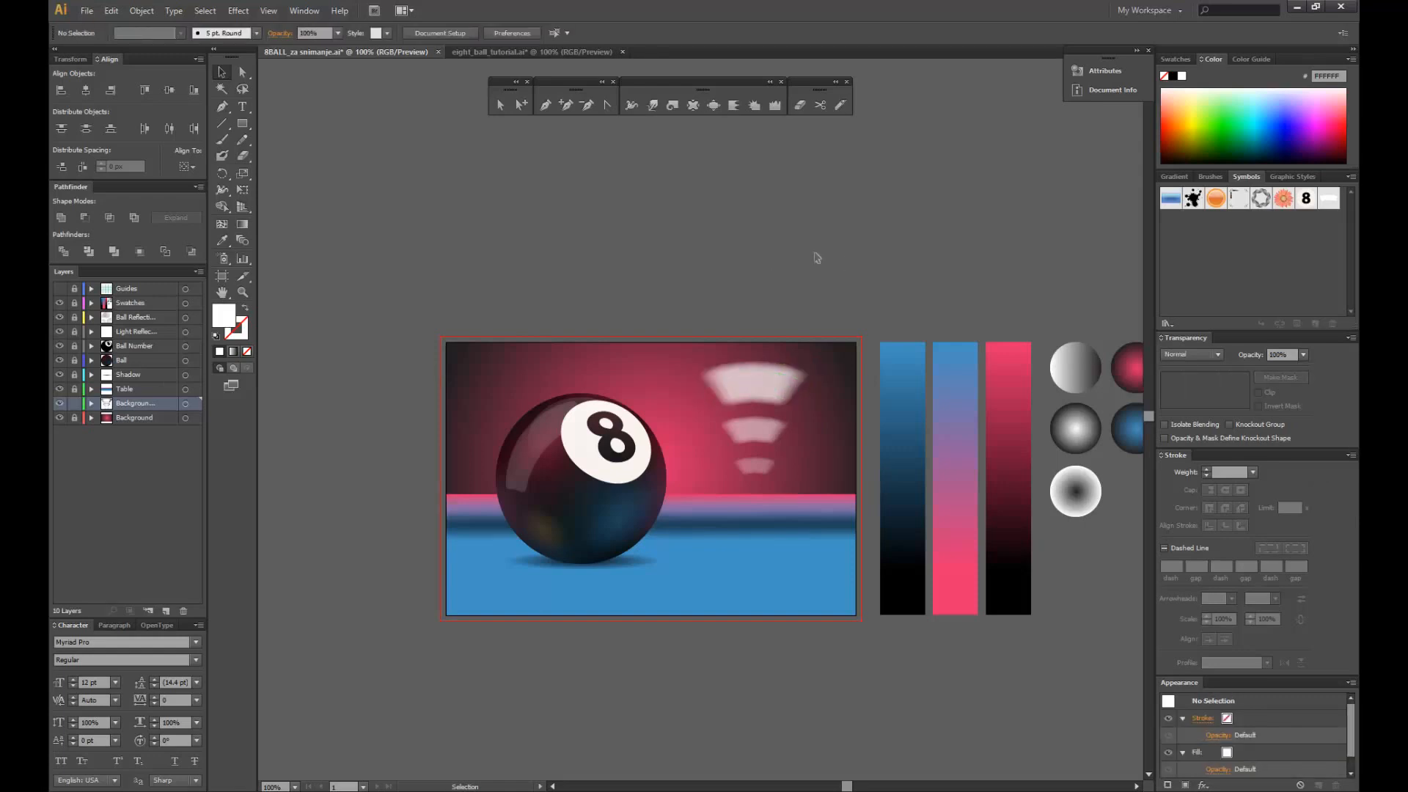
# - Select the three translucent lights and shift them together slightly to the left on the background
pyautogui.moveTo(816, 341); pyautogui.dragTo(696, 493)
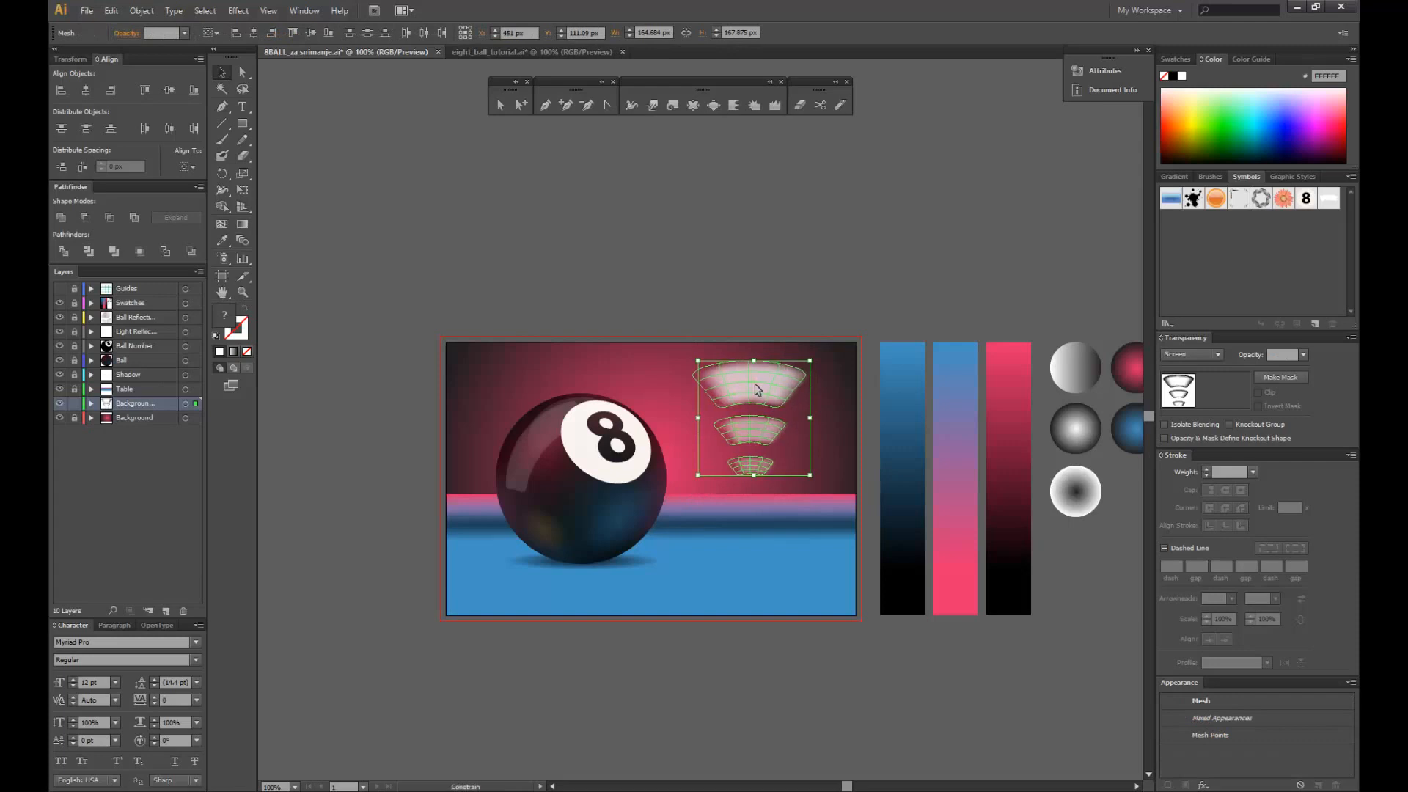
pyautogui.moveTo(758, 390); pyautogui.dragTo(824, 356)
pyautogui.moveTo(819, 324); pyautogui.dragTo(711, 481)
pyautogui.moveTo(741, 370); pyautogui.dragTo(742, 380)
pyautogui.click(765, 282)
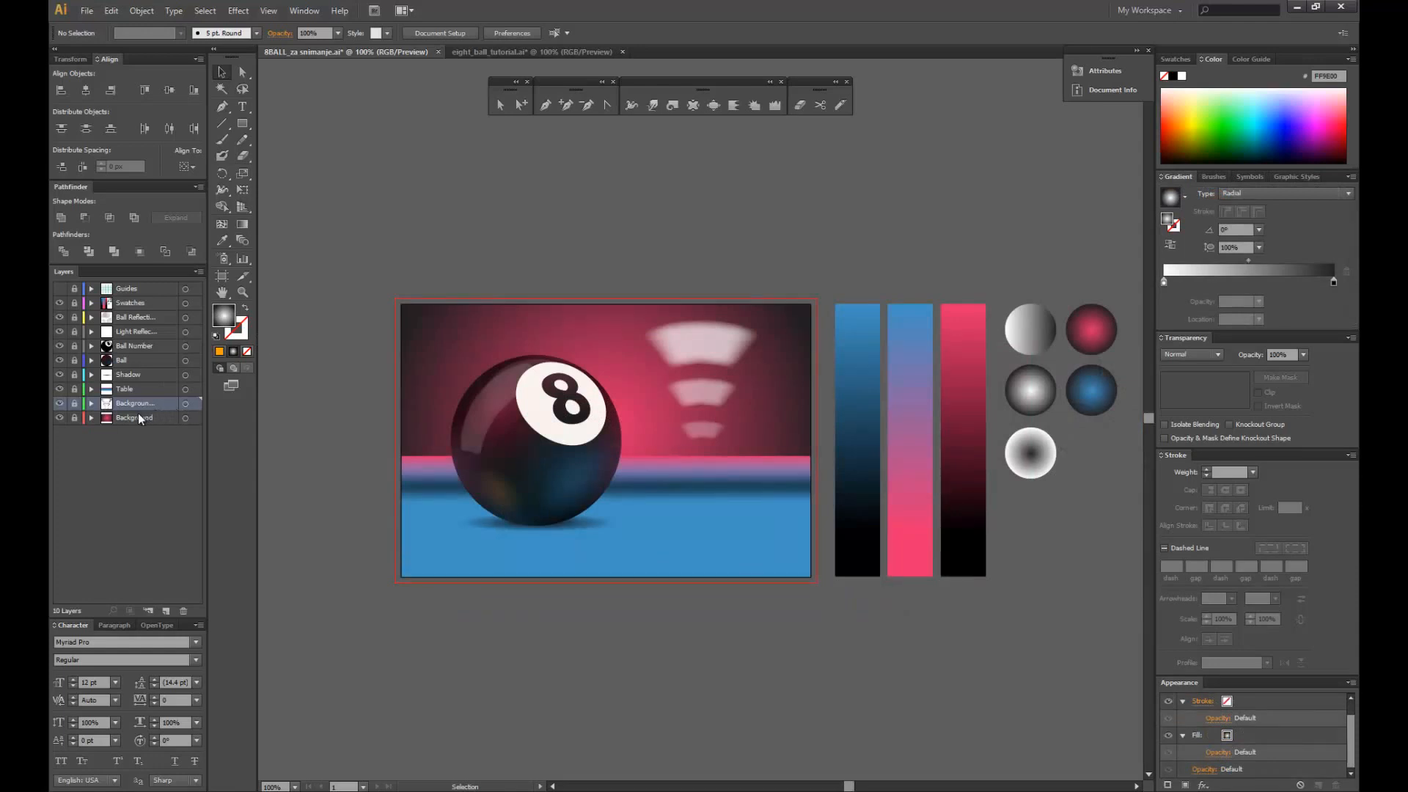
# - Create a new layer named Bokeh above the background lights layer
pyautogui.click(199, 272)
pyautogui.click(213, 275)
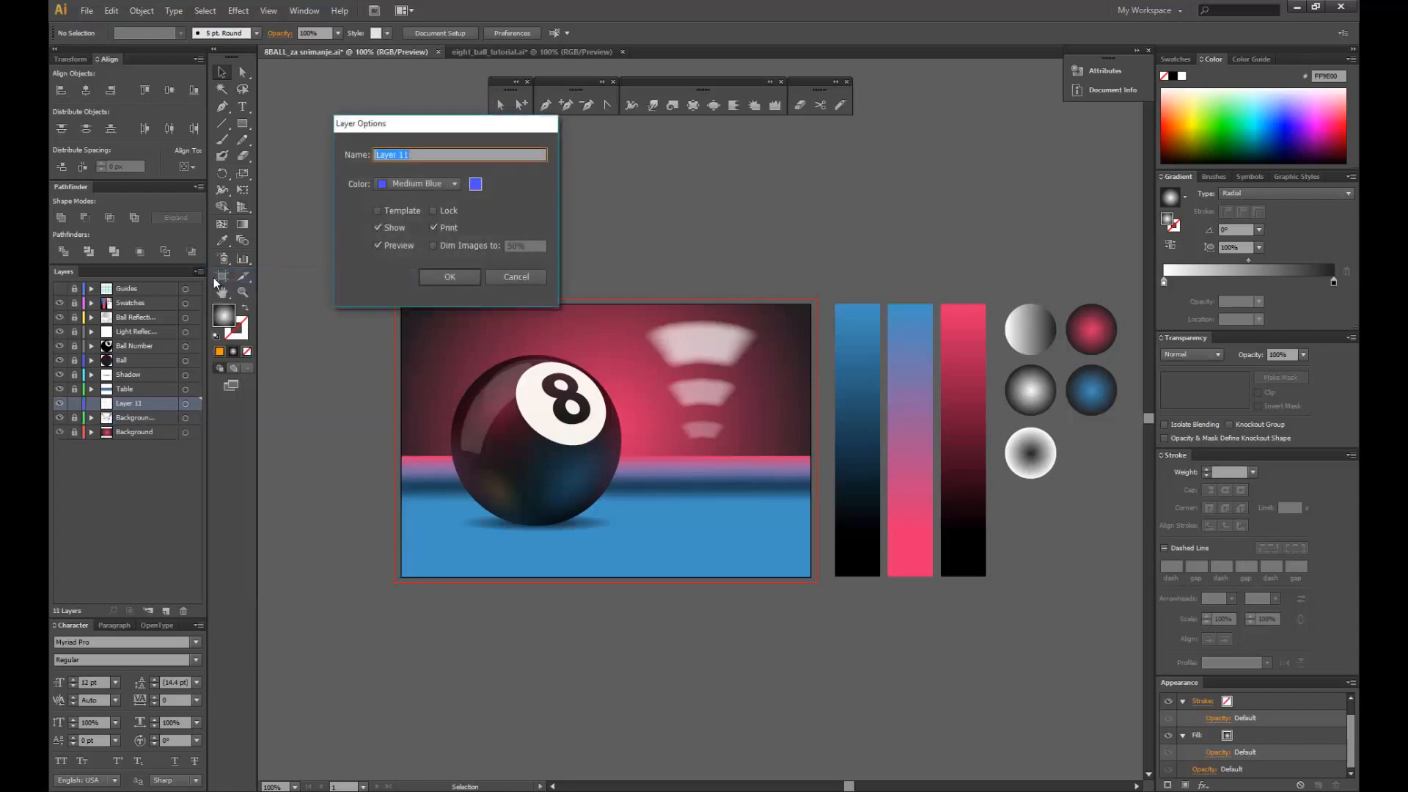
pyautogui.write('Bokeh')
pyautogui.press('Return')
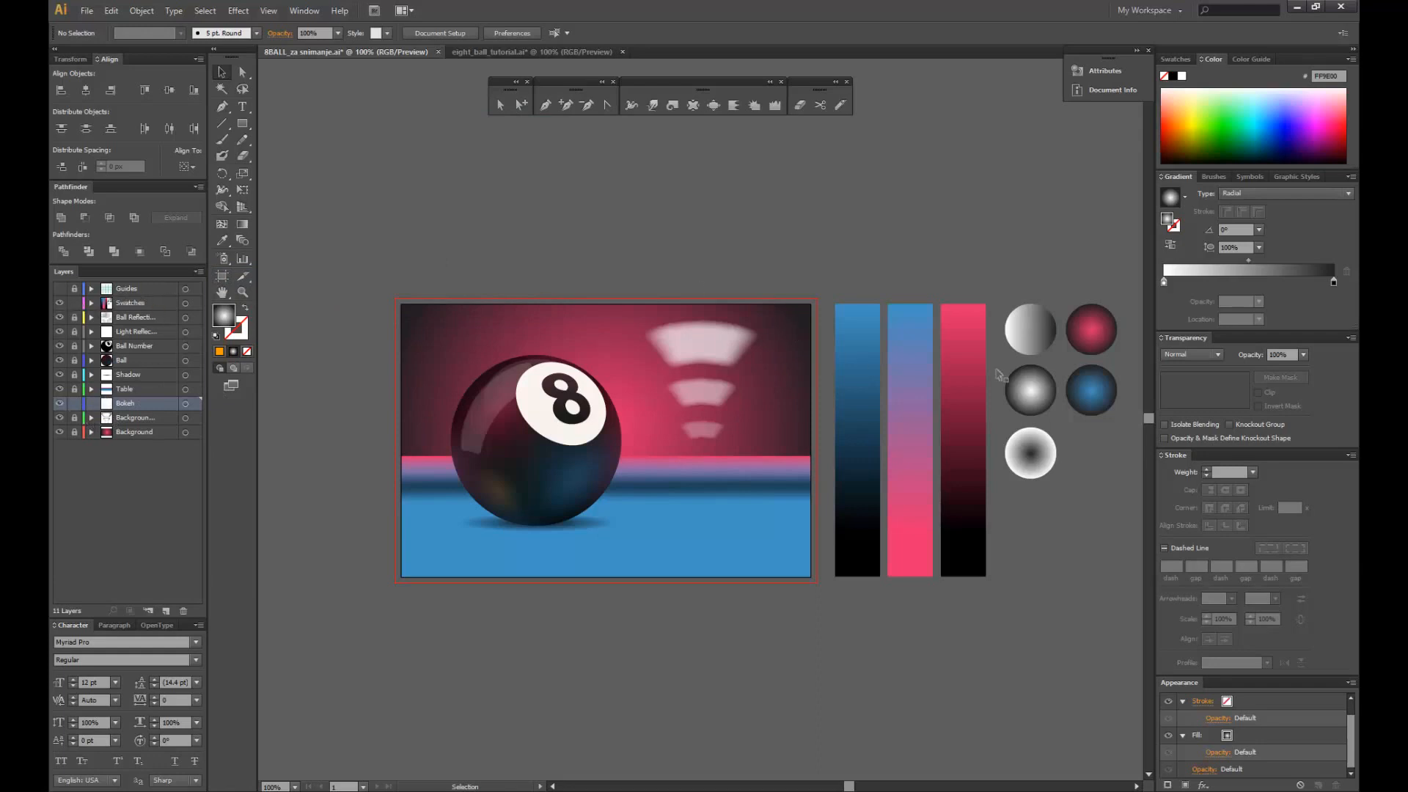
# - Copy the radial circle with a white centre from the Swatches layer to the Bokeh layer, lock Swatches, and place the copy in the artboard's upper-left background
pyautogui.click(1034, 394)
pyautogui.click(1035, 397)
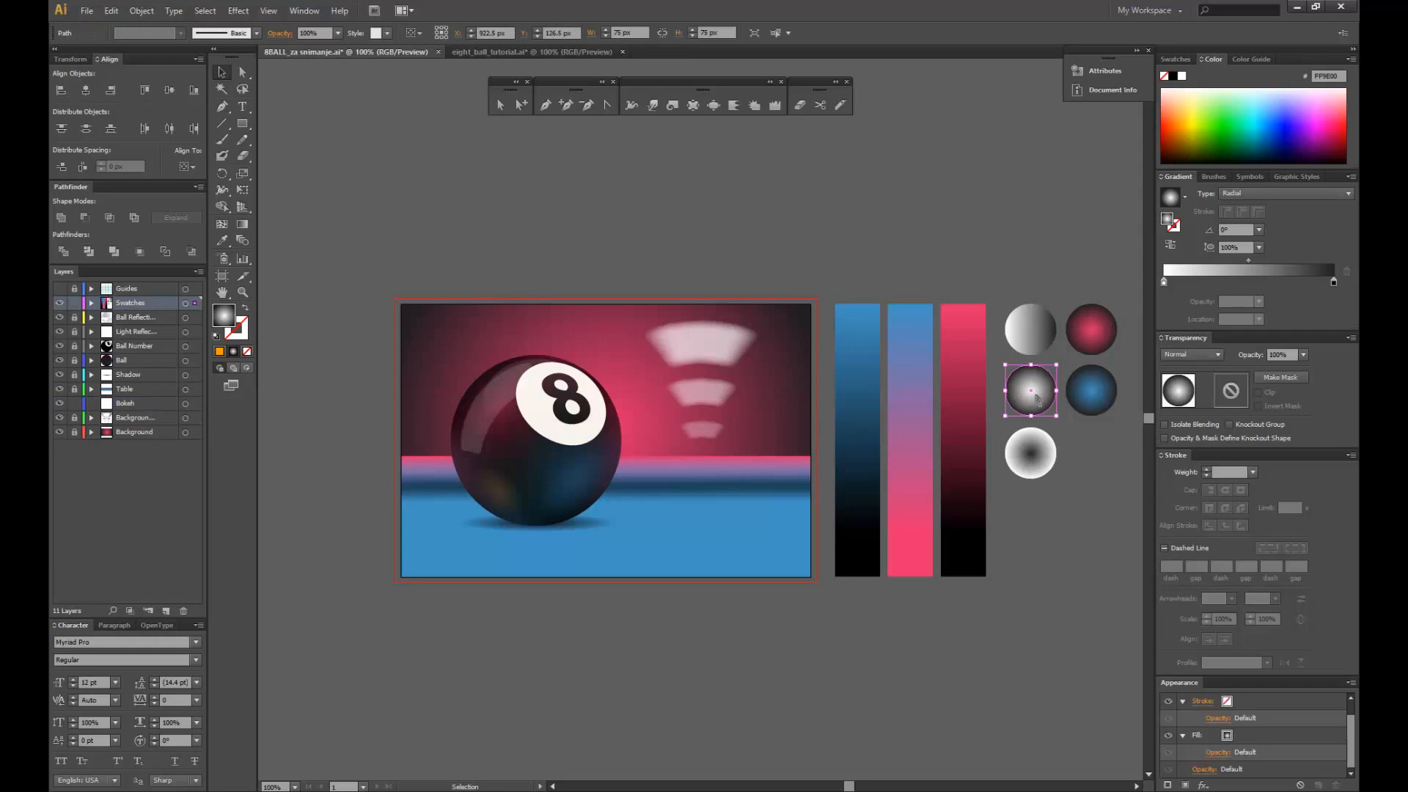
pyautogui.click(123, 403)
pyautogui.click(75, 303)
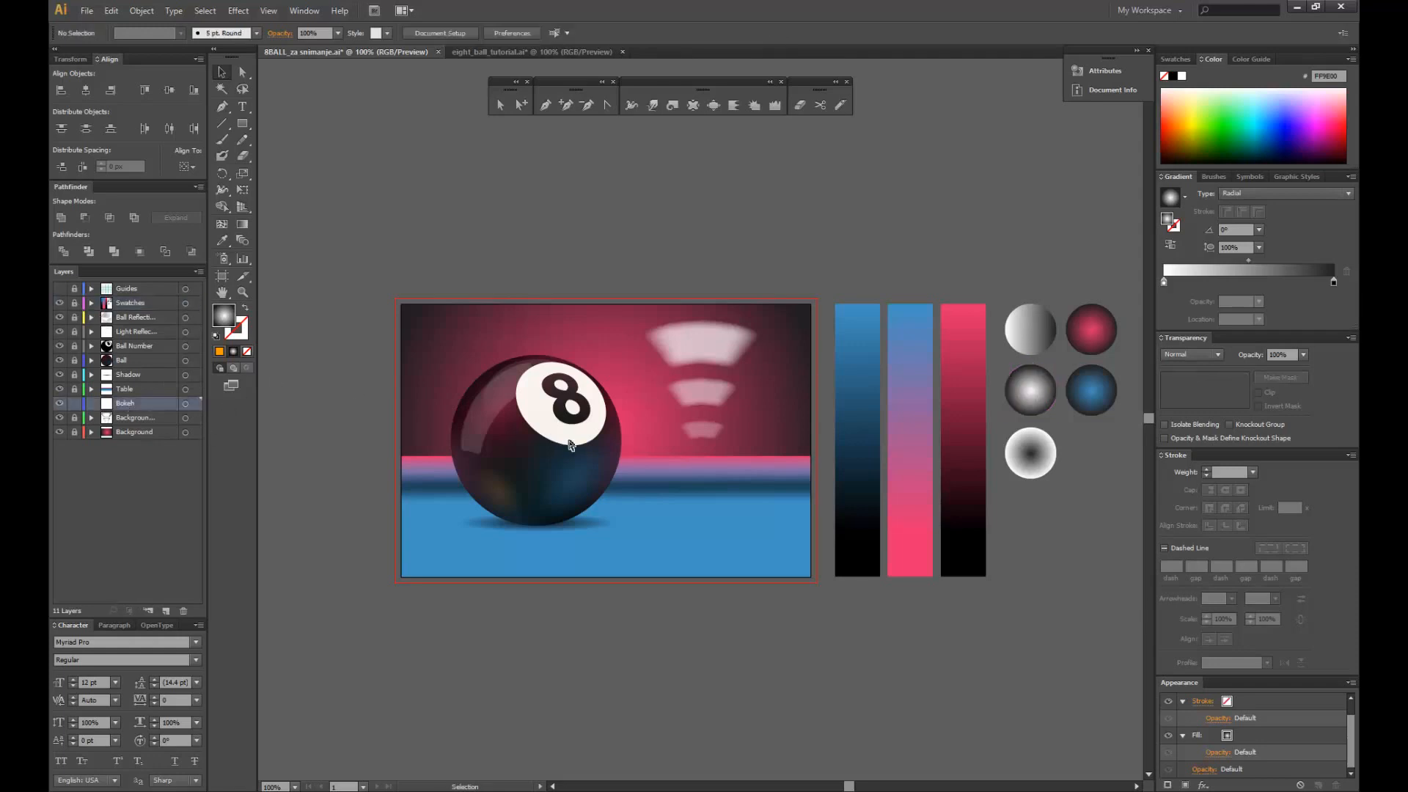
pyautogui.hotkey('ctrl', 'v')
pyautogui.moveTo(697, 438); pyautogui.dragTo(495, 306)
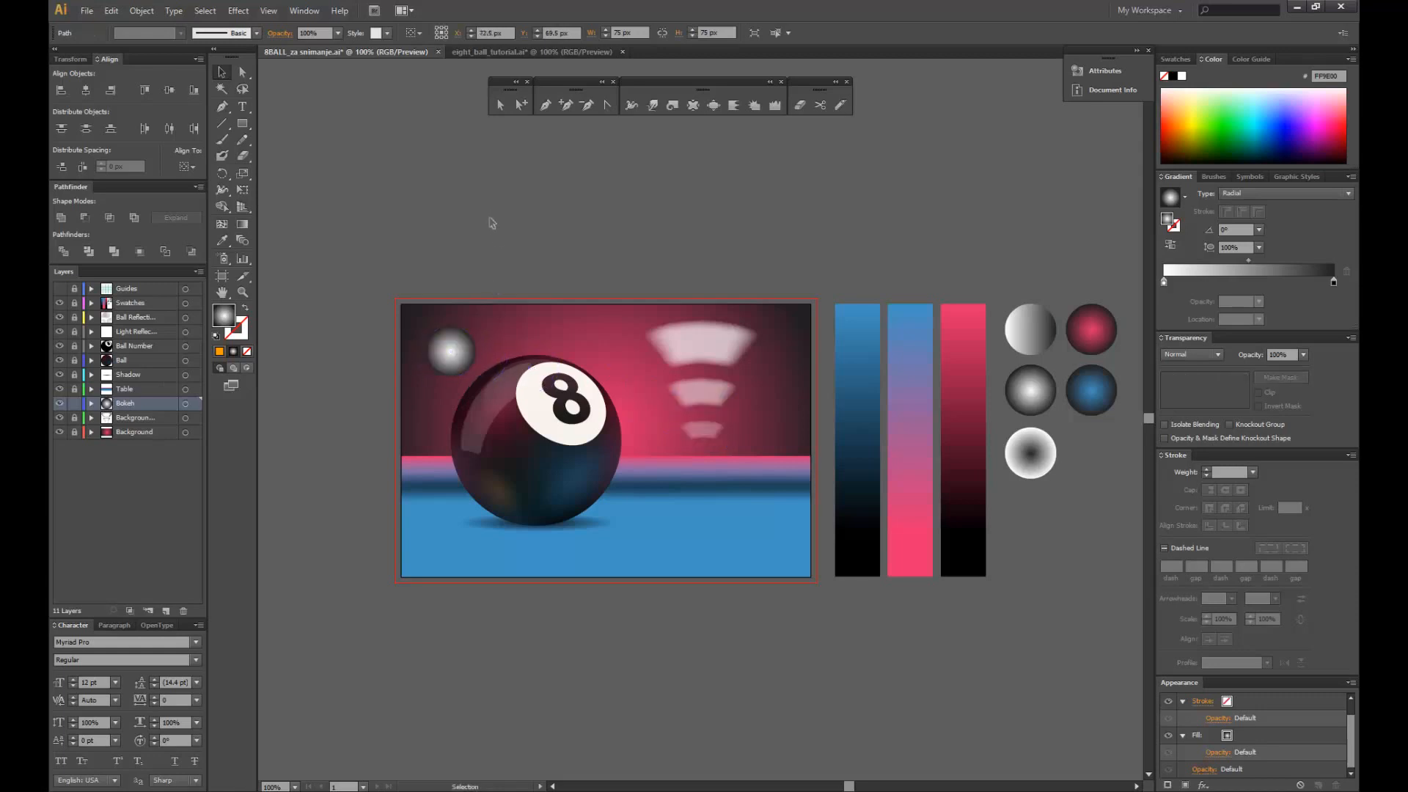
pyautogui.click(490, 220)
# - Move the copied circle's white gradient stop outward to 72.73% and shift the circle slightly toward the artboard's upper-left corner
pyautogui.click(462, 366)
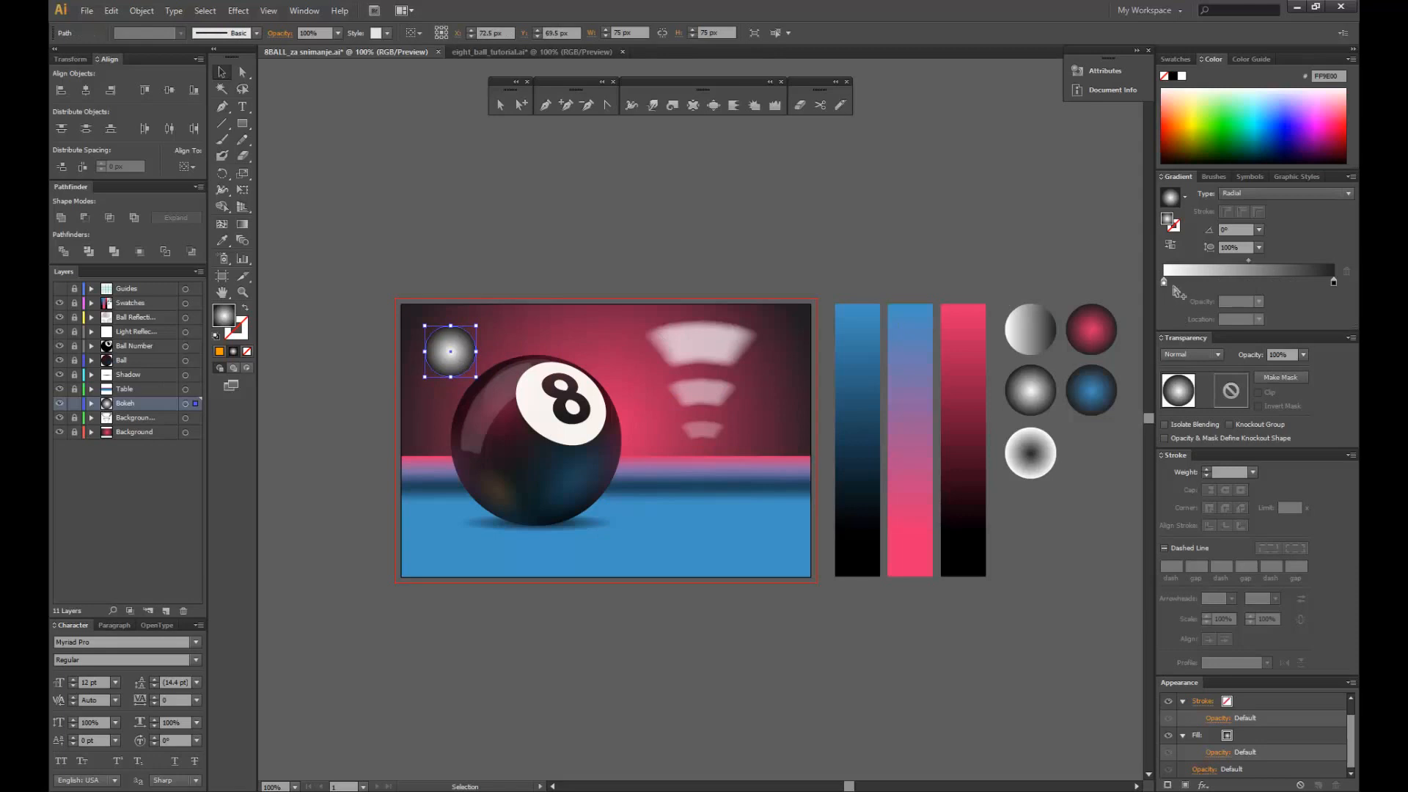
pyautogui.moveTo(1164, 286); pyautogui.dragTo(1286, 280)
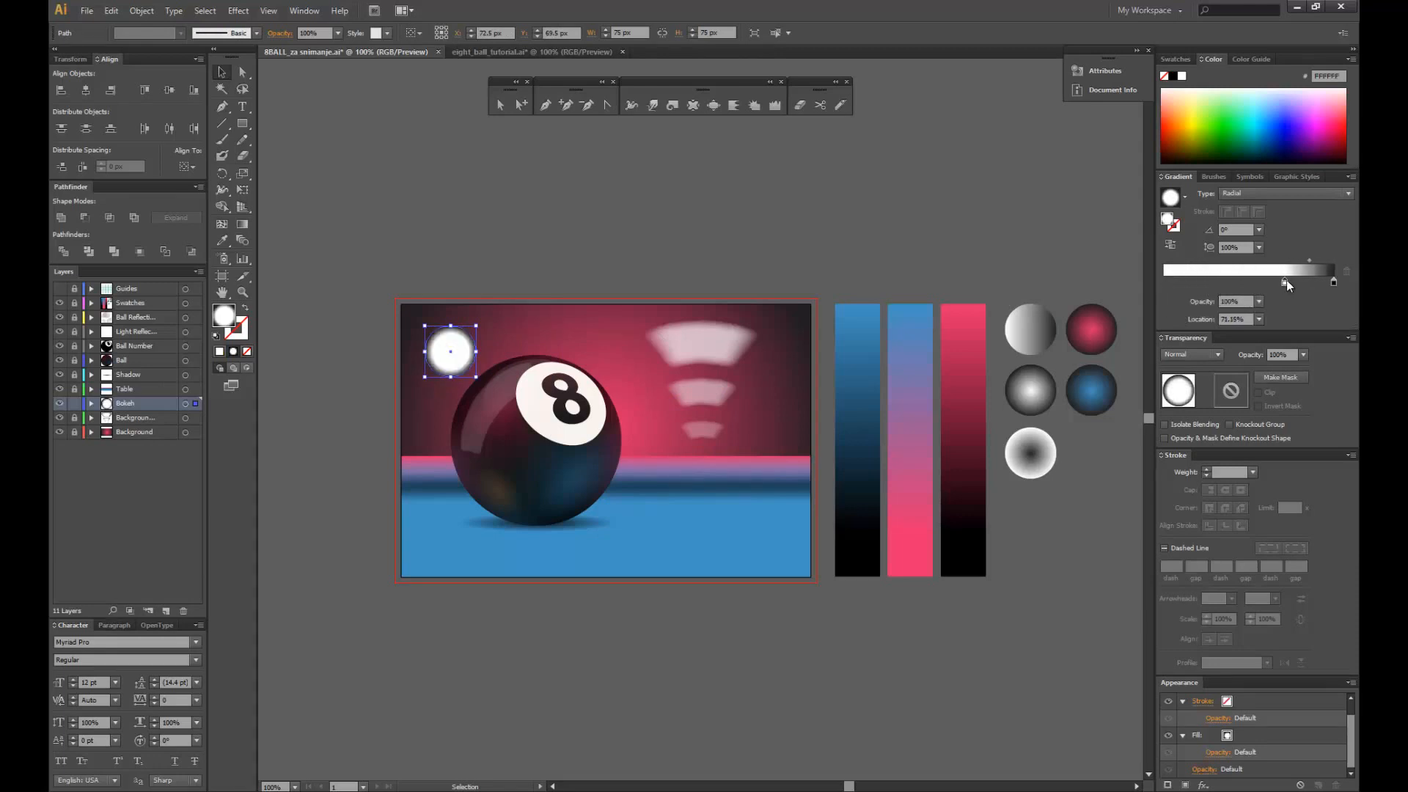
pyautogui.moveTo(1286, 280); pyautogui.dragTo(1289, 280)
pyautogui.click(603, 225)
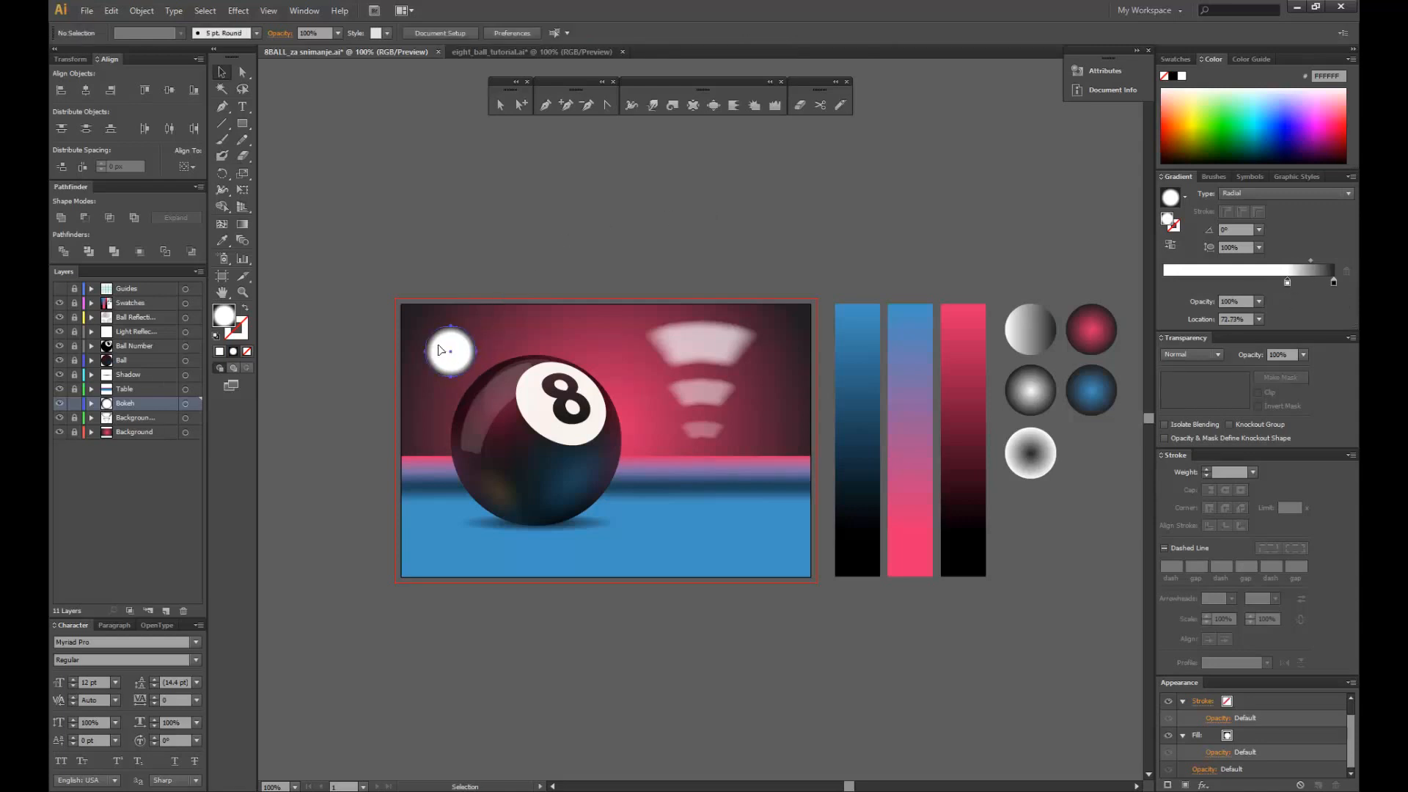
pyautogui.moveTo(449, 350); pyautogui.dragTo(440, 343)
pyautogui.click(532, 269)
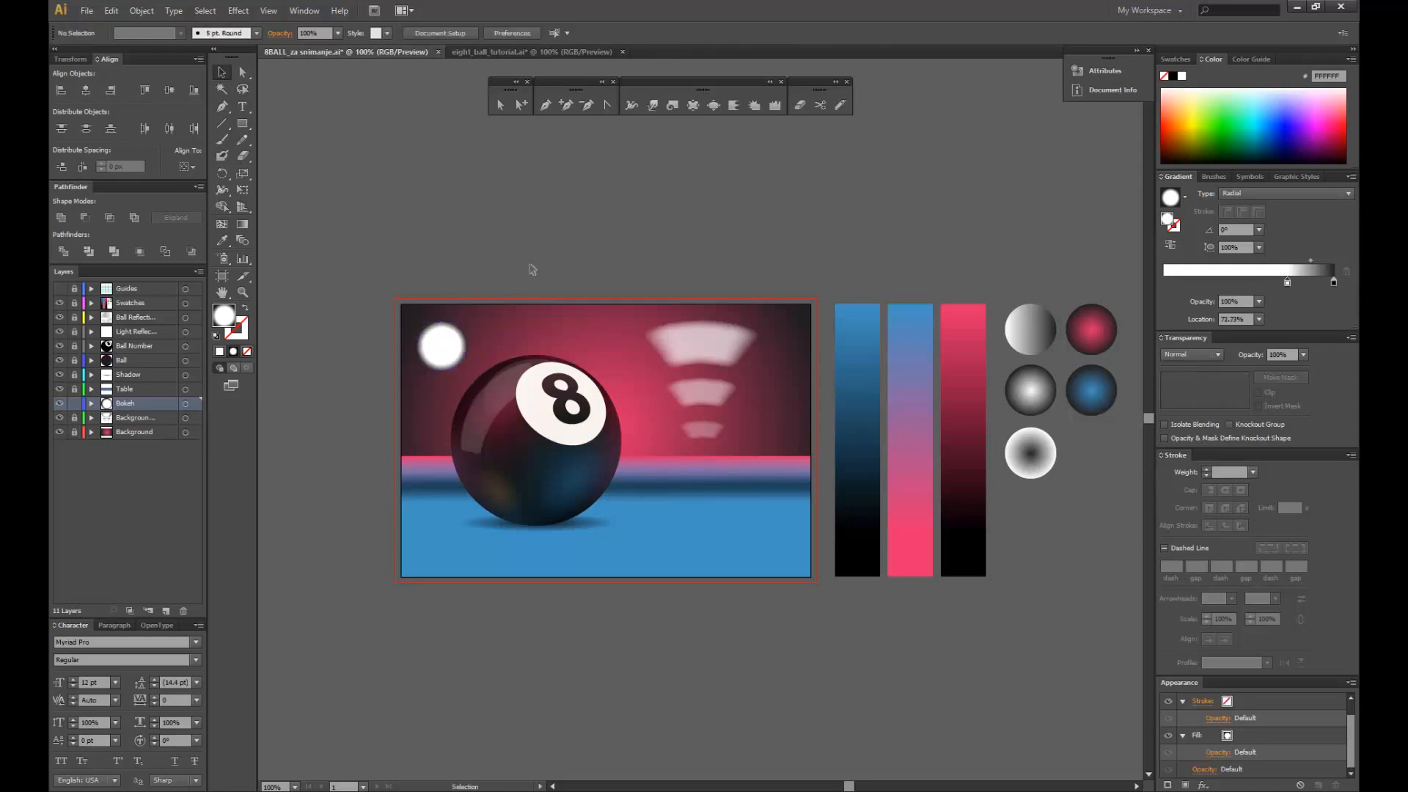
# - Recolour the circle's white gradient stop to orange, FF6000
pyautogui.click(448, 359)
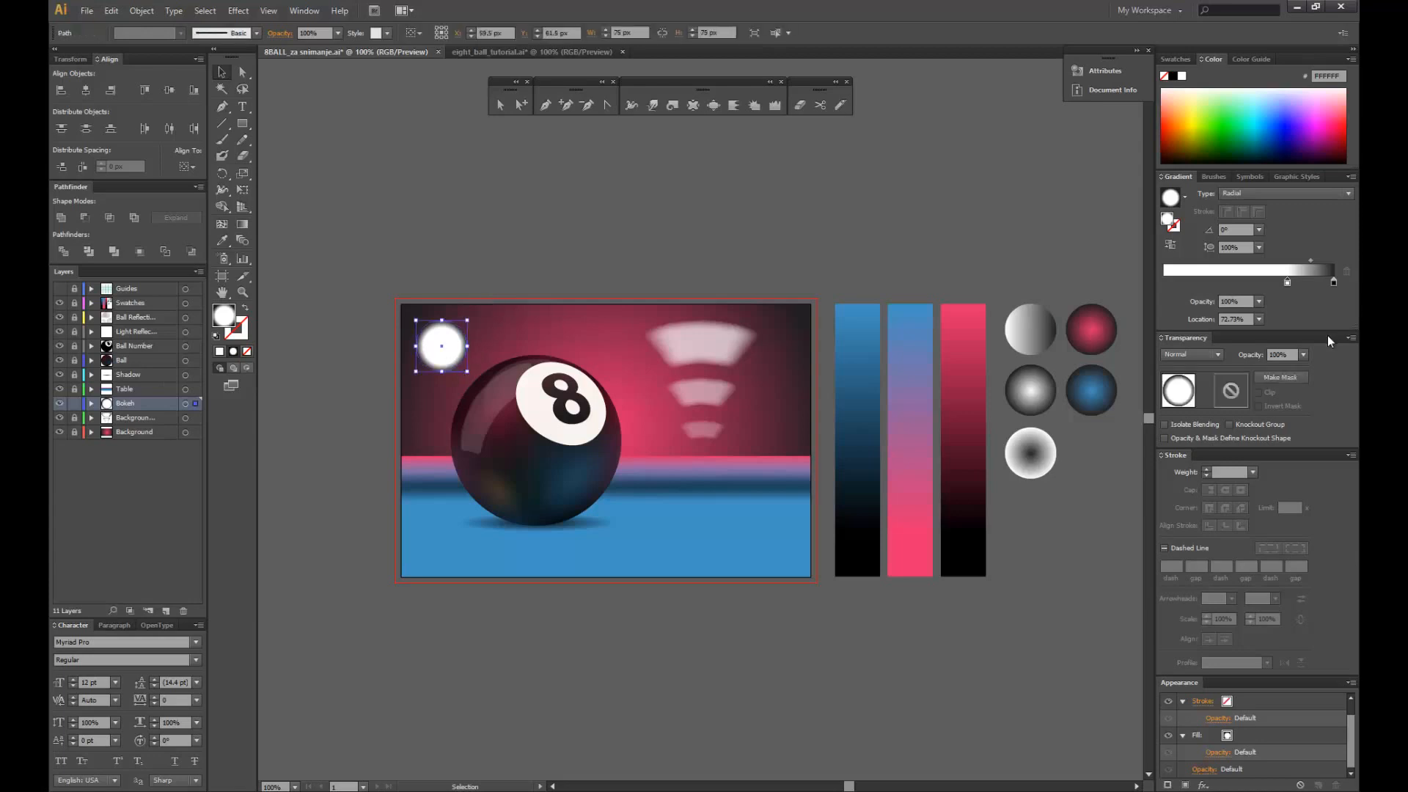
pyautogui.doubleClick(1287, 281)
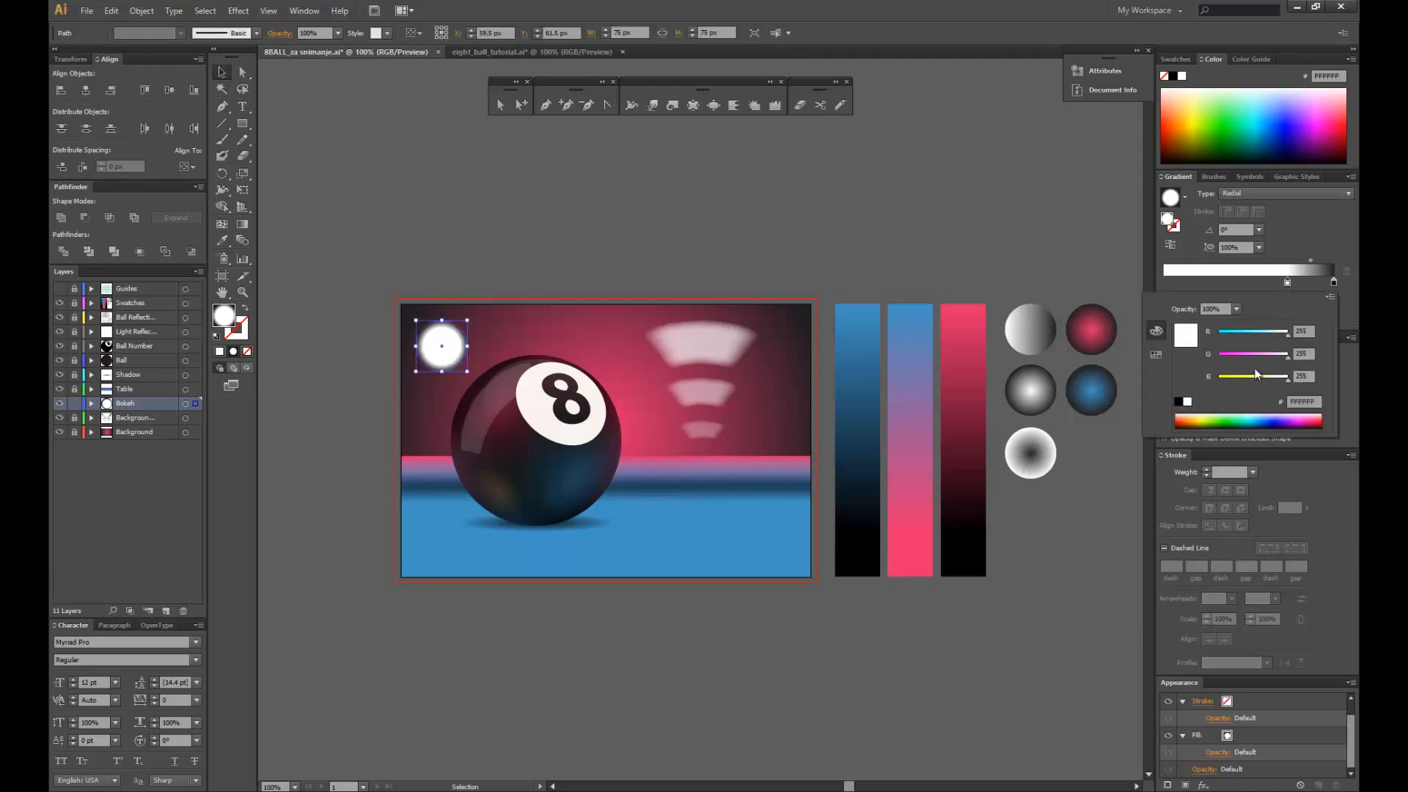
pyautogui.moveTo(1282, 359); pyautogui.dragTo(1244, 358)
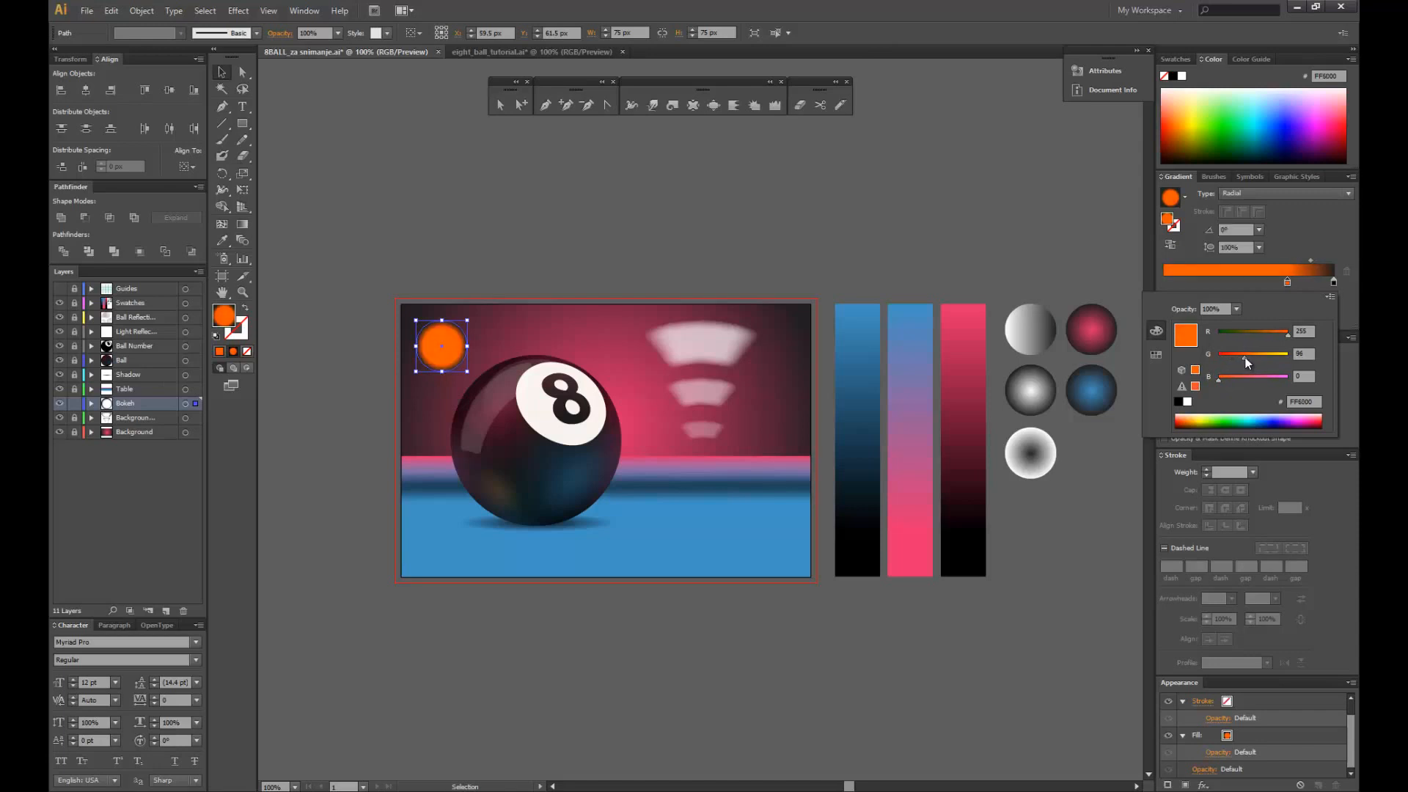
pyautogui.click(1292, 243)
# - Set the orange circle's blending mode to Color Dodge and its opacity to 20%
pyautogui.click(1190, 355)
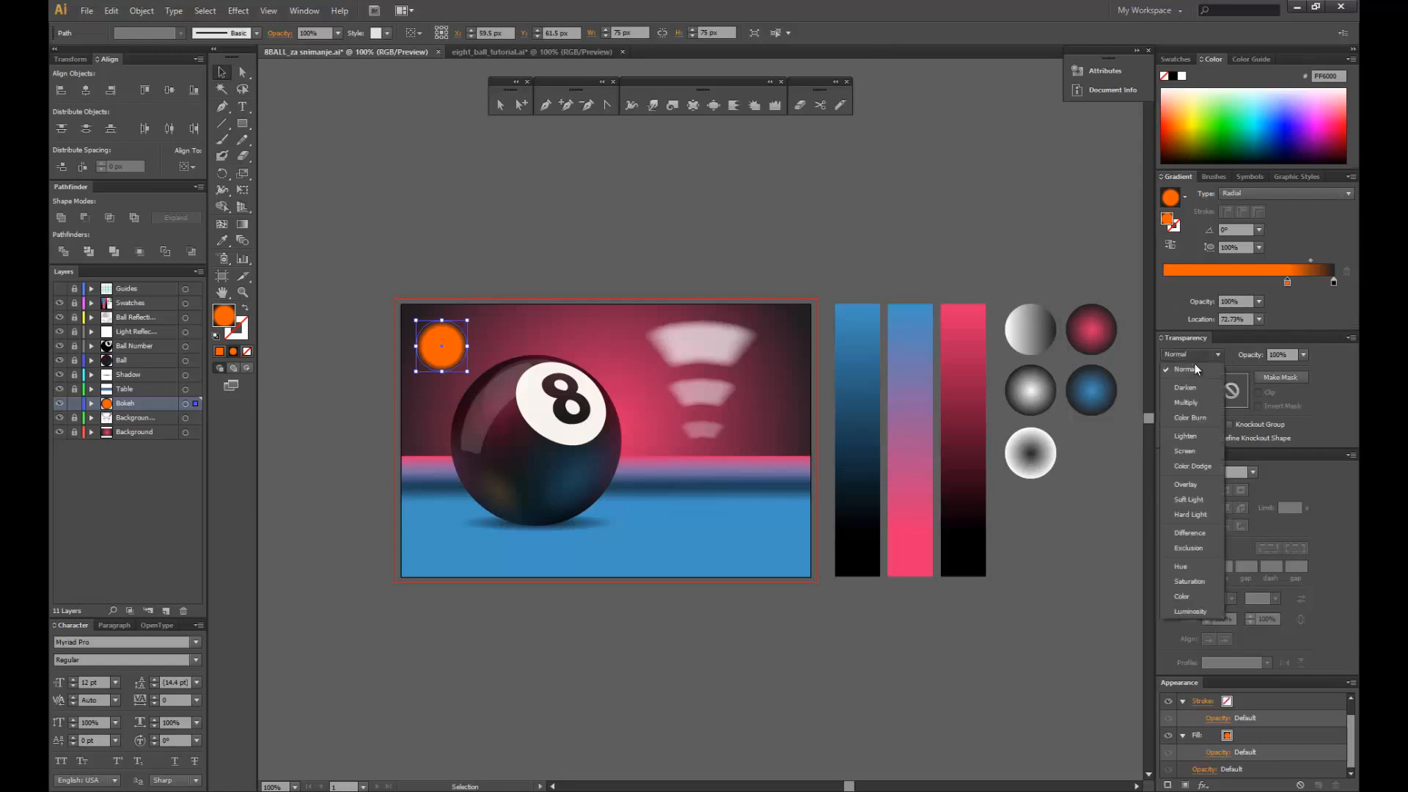
pyautogui.click(1185, 469)
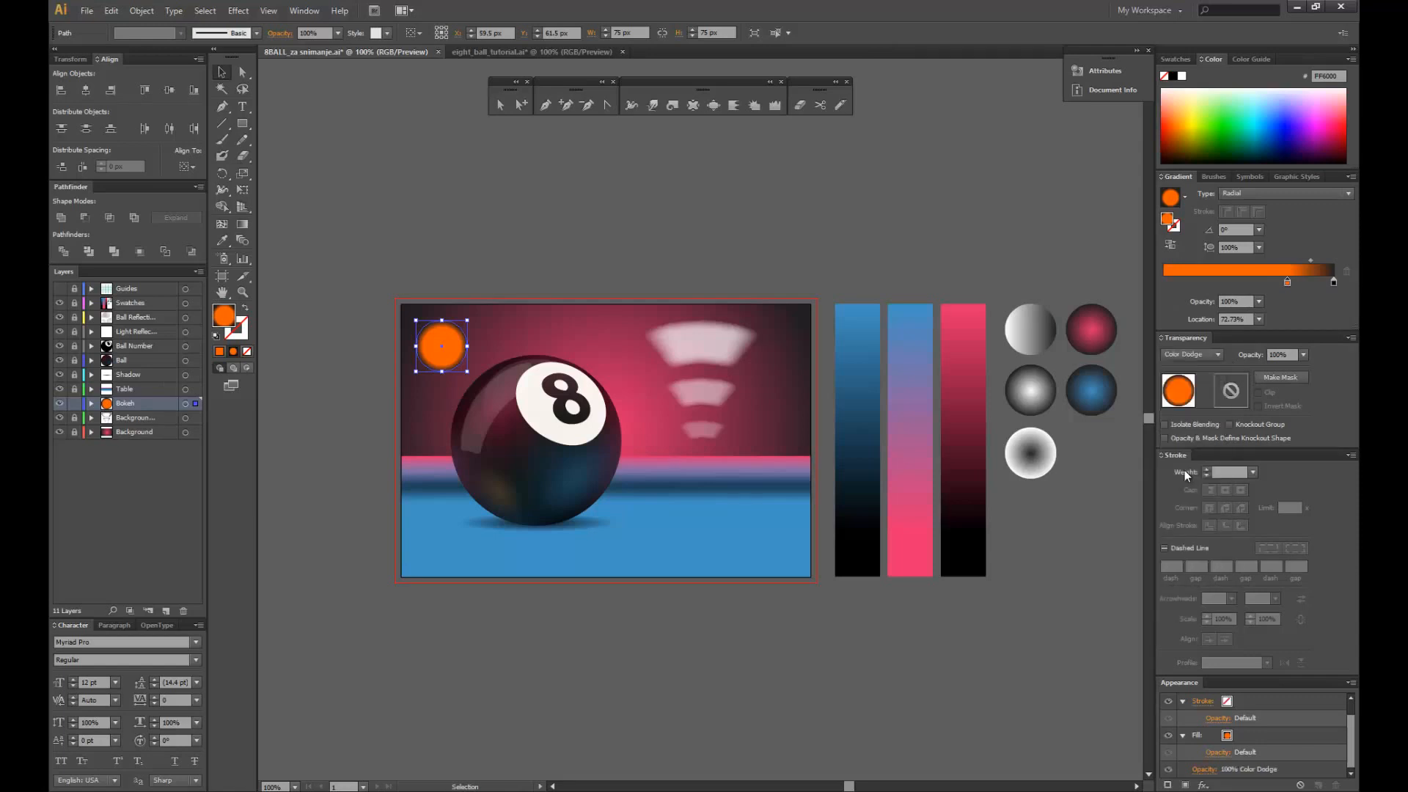
pyautogui.click(470, 286)
pyautogui.click(432, 353)
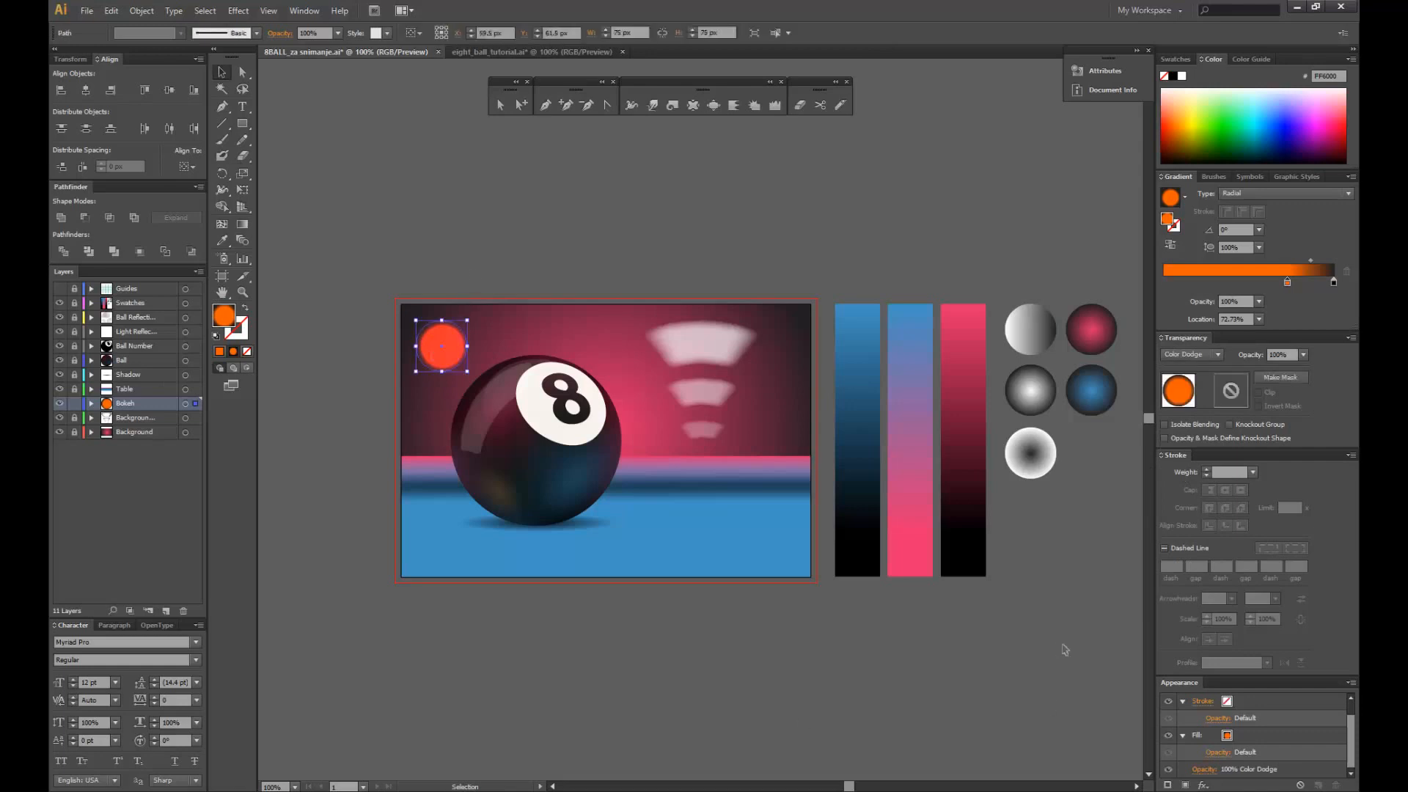
pyautogui.moveTo(1302, 356); pyautogui.dragTo(1307, 399)
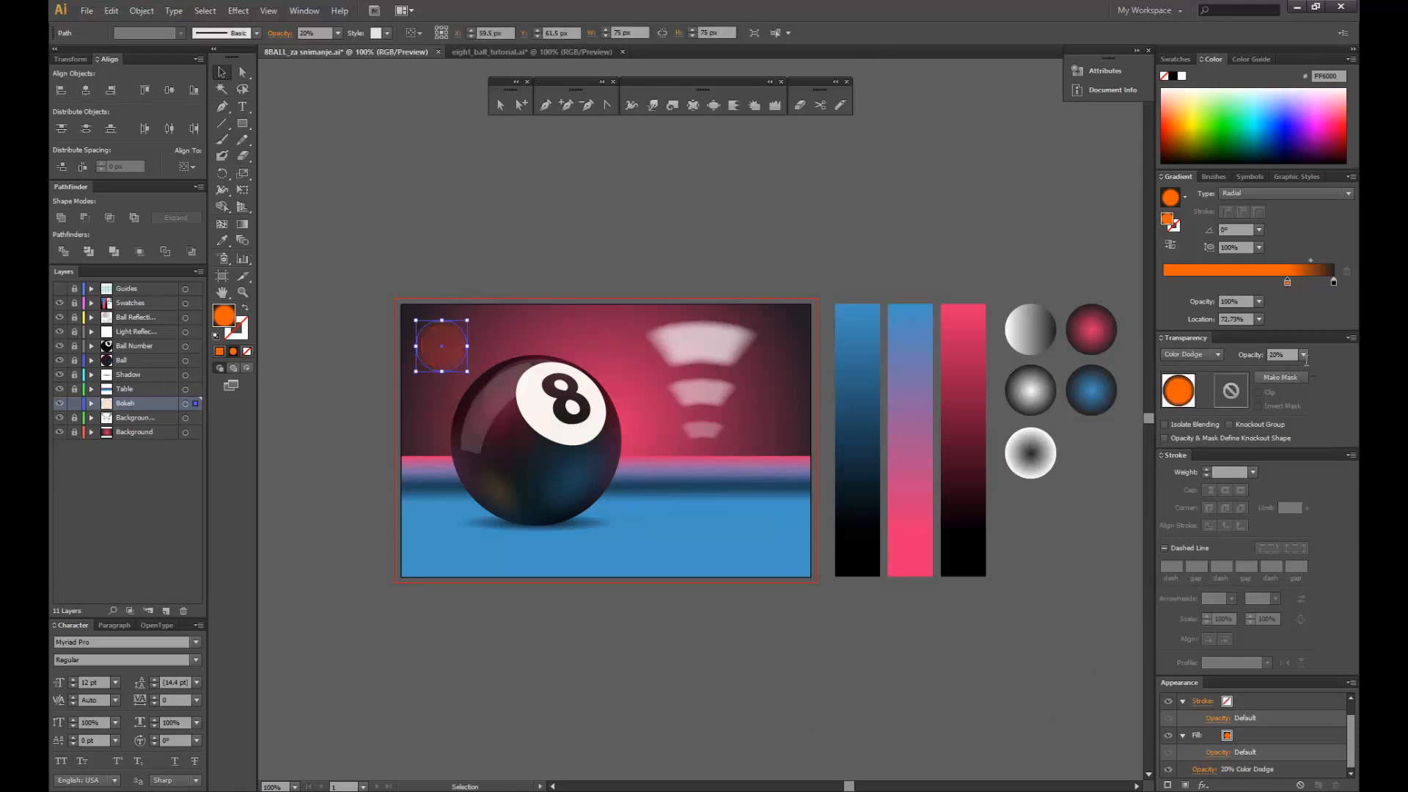
# - Duplicate the small orange bokeh circle, enlarge the copy to about 99 px and overlap it with the original toward the ball
pyautogui.click(359, 220)
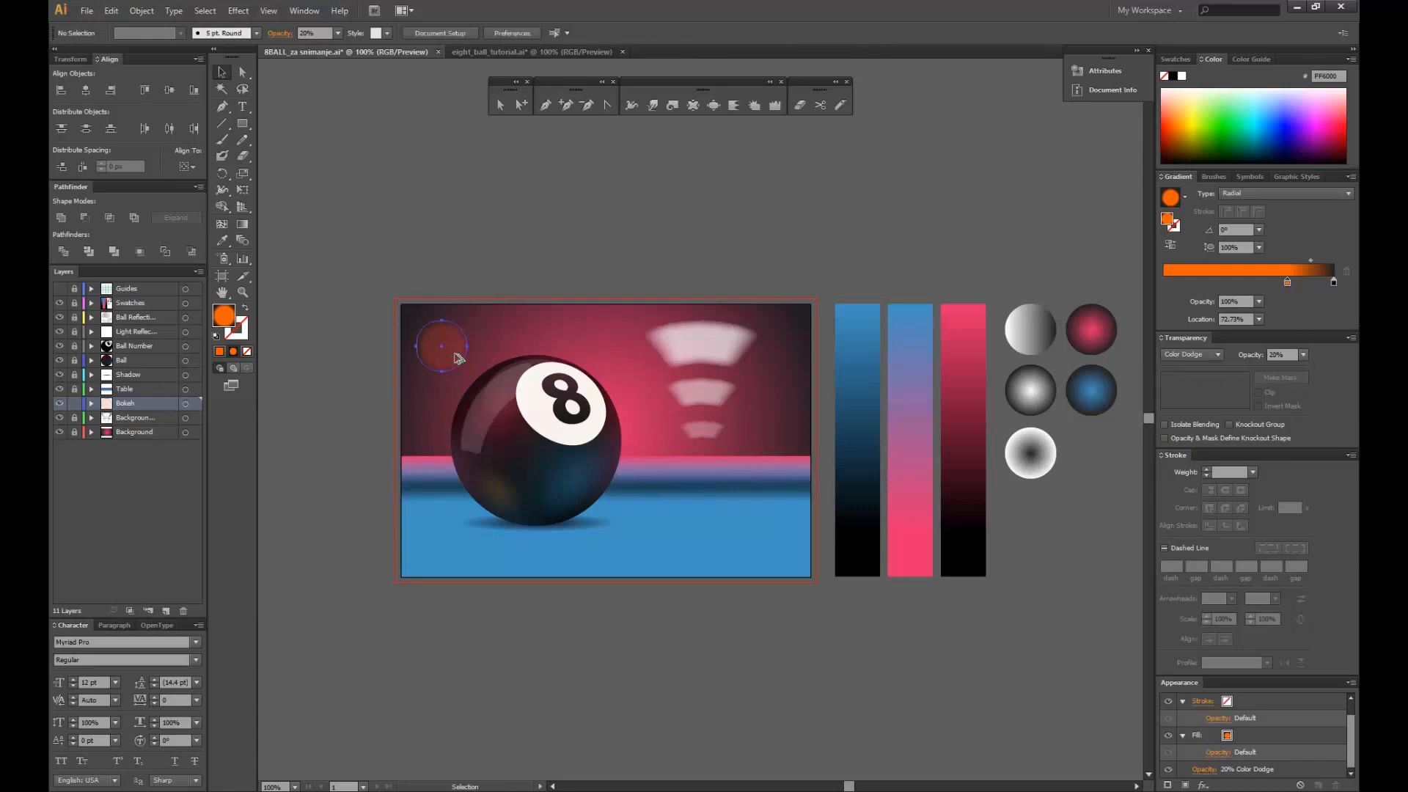
pyautogui.moveTo(457, 358); pyautogui.dragTo(508, 323)
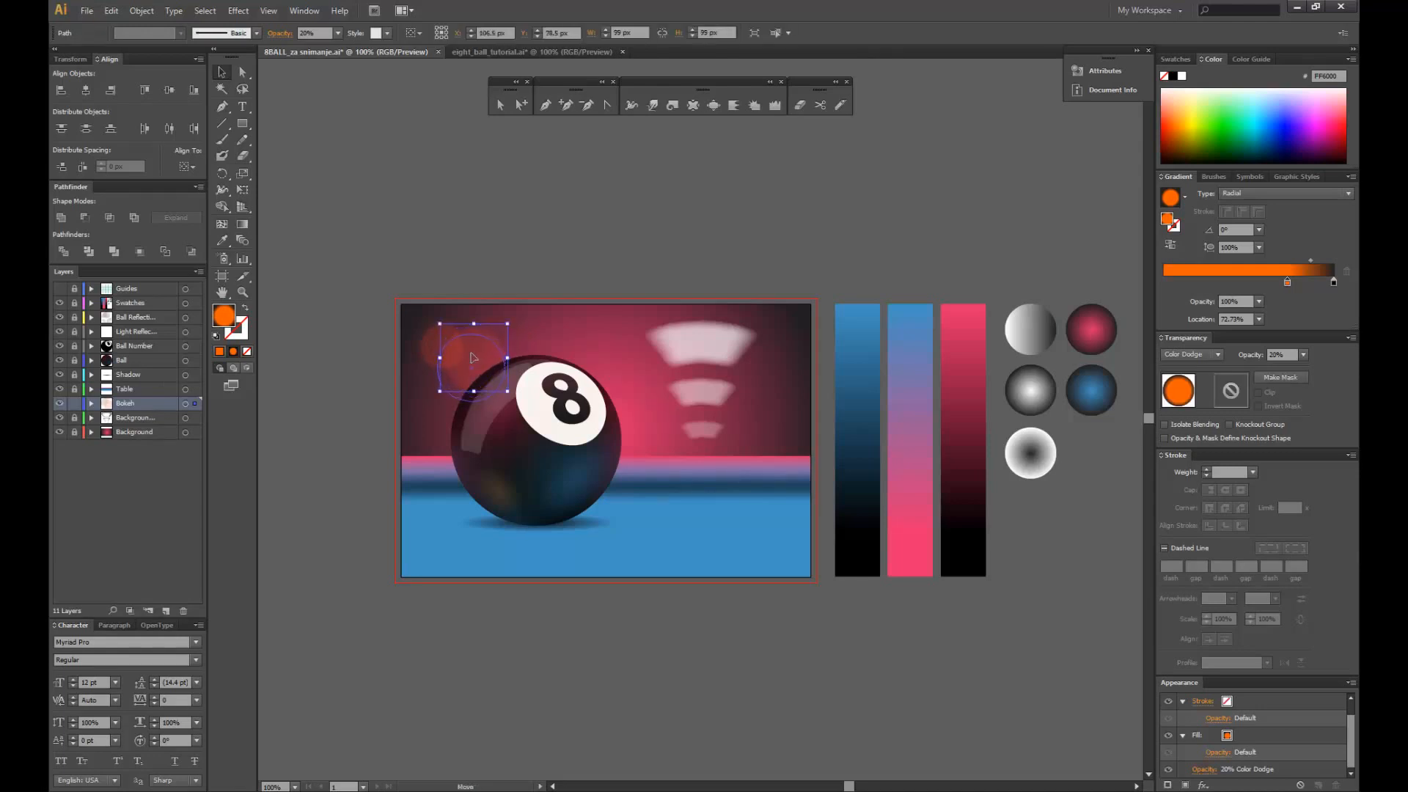
pyautogui.hotkey('ctrl', 'z')
pyautogui.hotkey('ctrl', 'z')
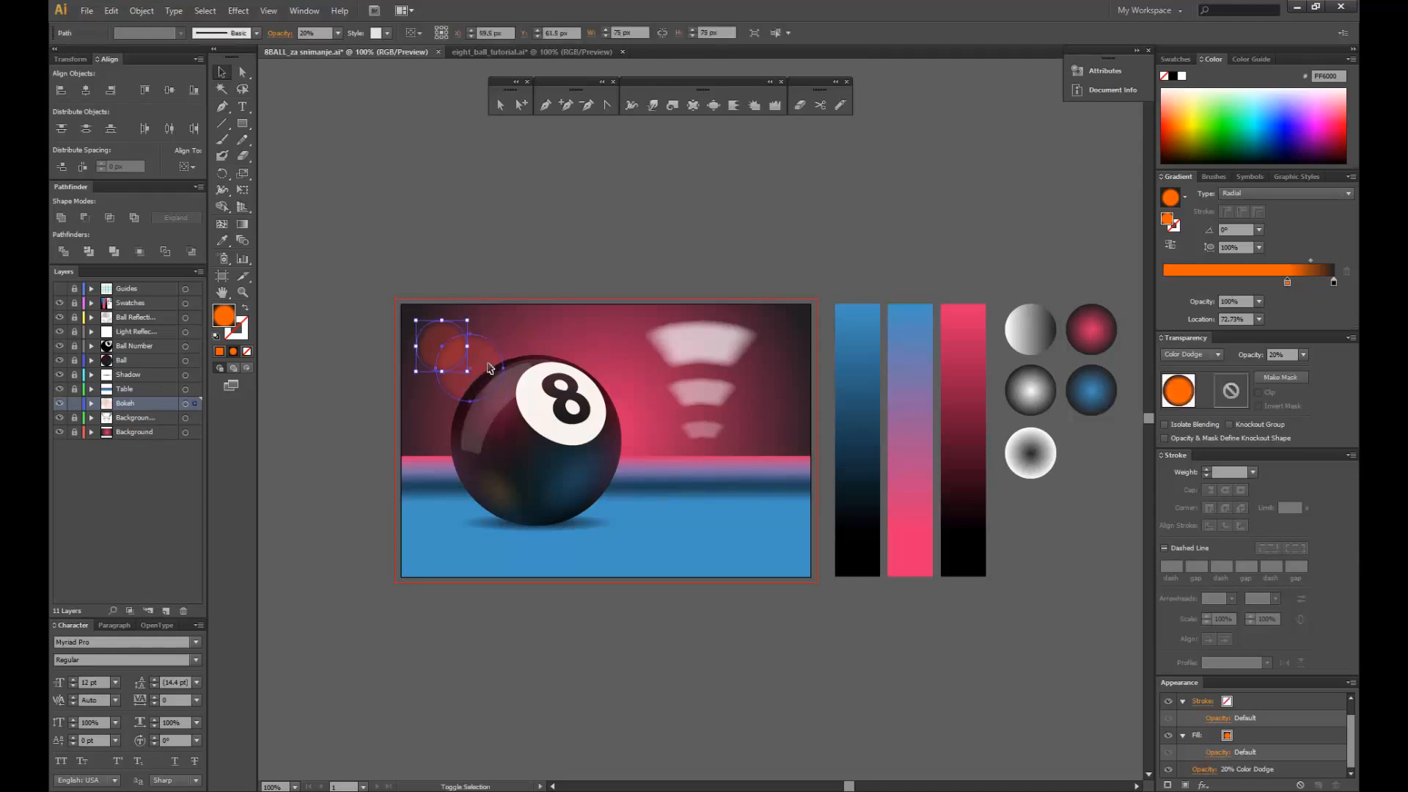
pyautogui.click(471, 205)
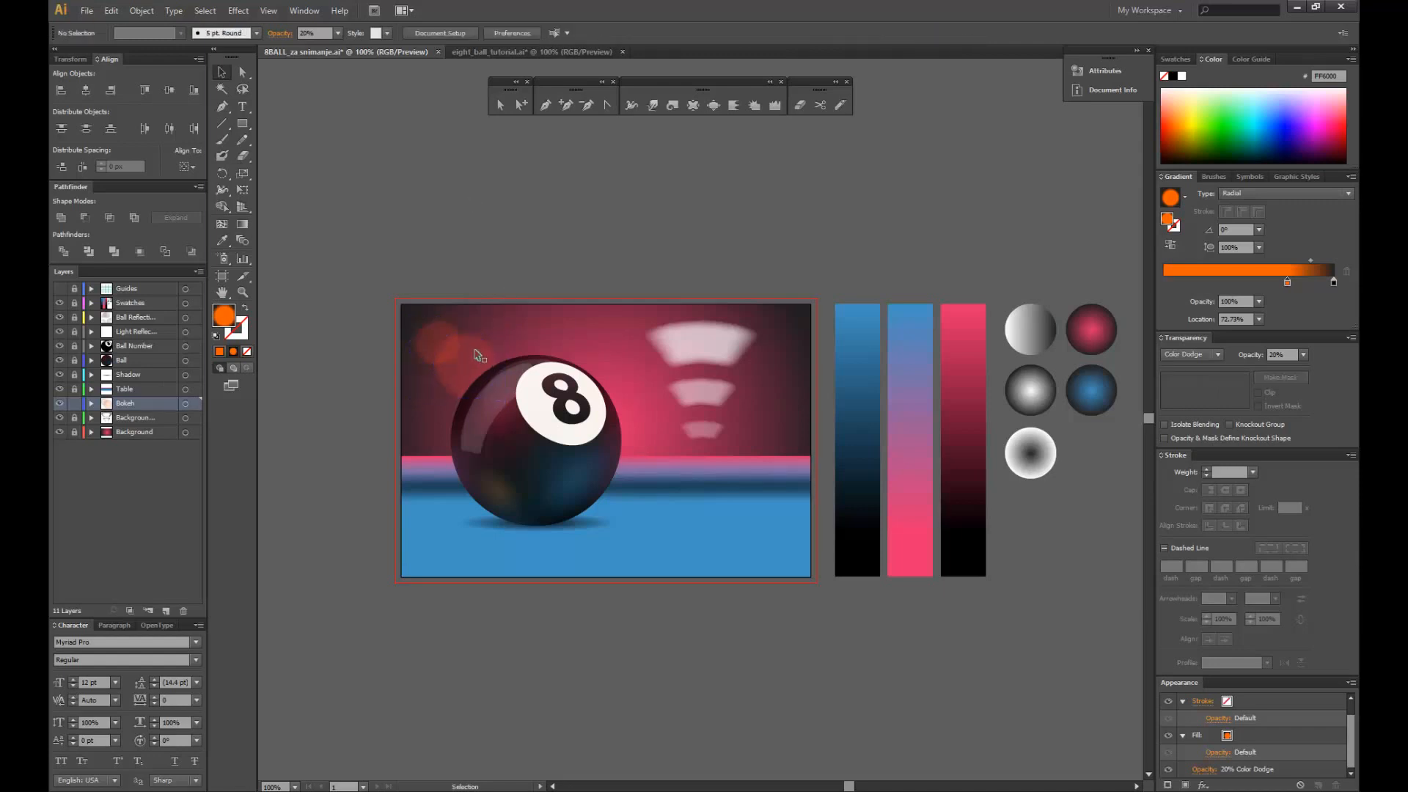
# - Recolour the orange gradient stop of the larger bokeh circle to red
pyautogui.click(477, 355)
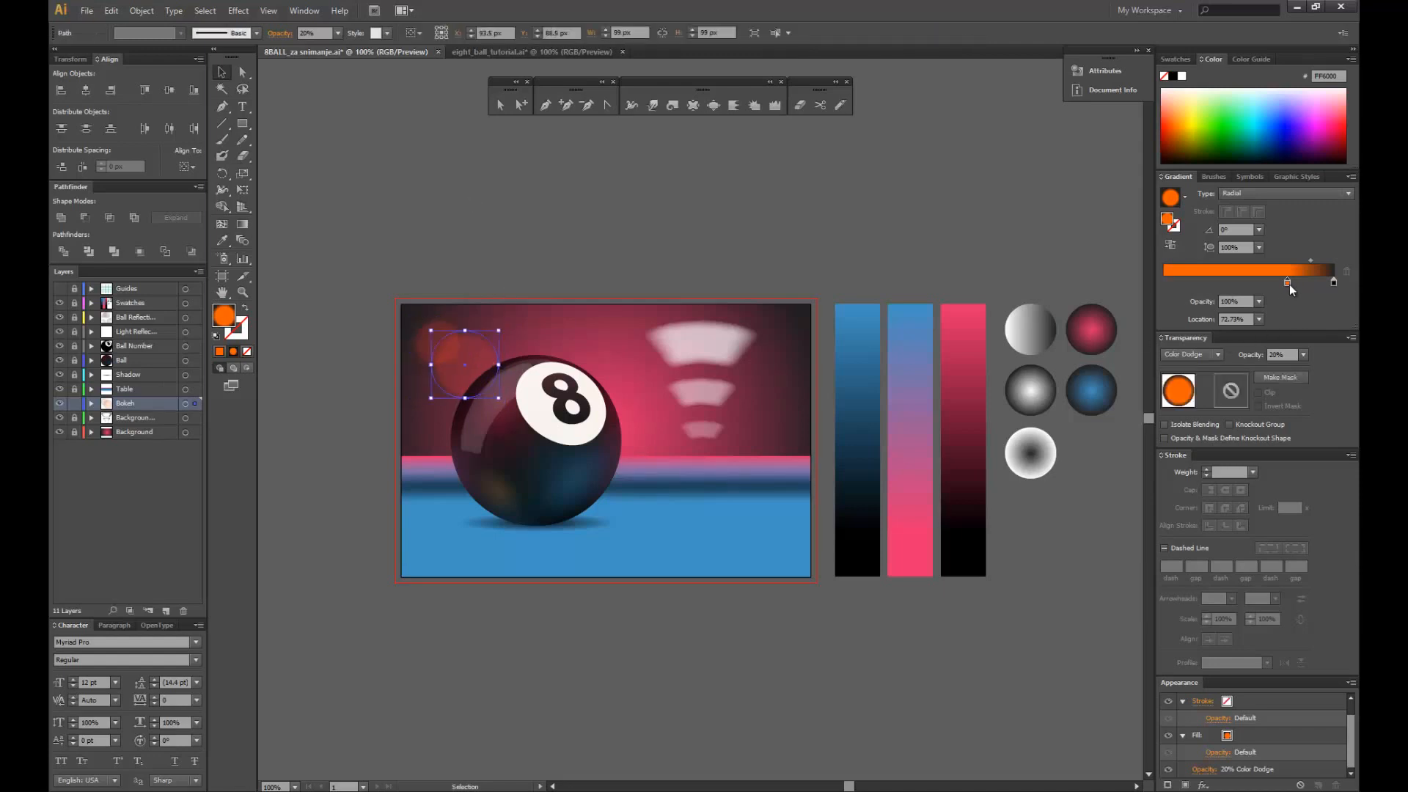
pyautogui.doubleClick(1287, 283)
pyautogui.moveTo(1228, 364); pyautogui.dragTo(1226, 359)
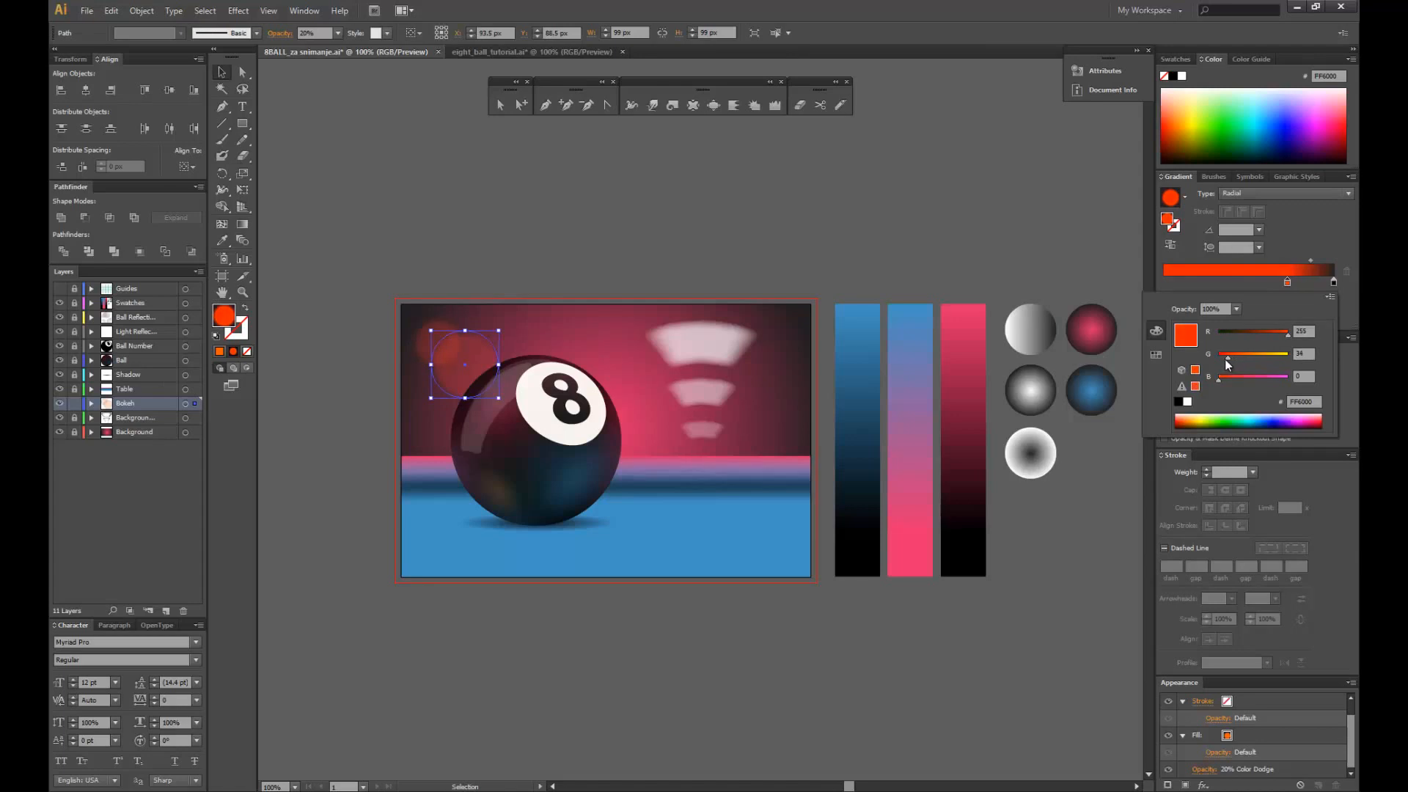
pyautogui.click(843, 240)
pyautogui.click(843, 241)
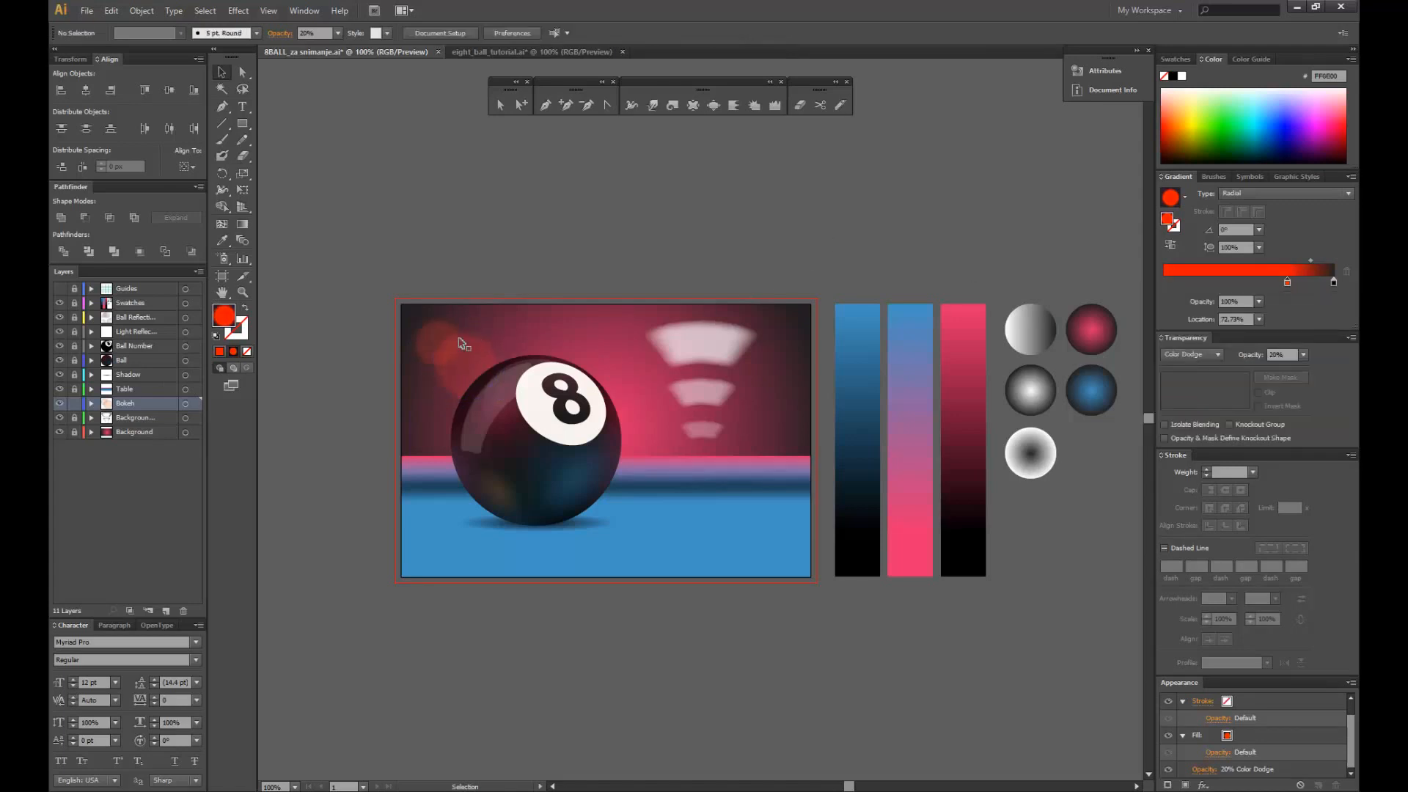
# - Set the small orange circle's opacity to 10% and move its orange gradient stop inward to 63.24%
pyautogui.click(425, 339)
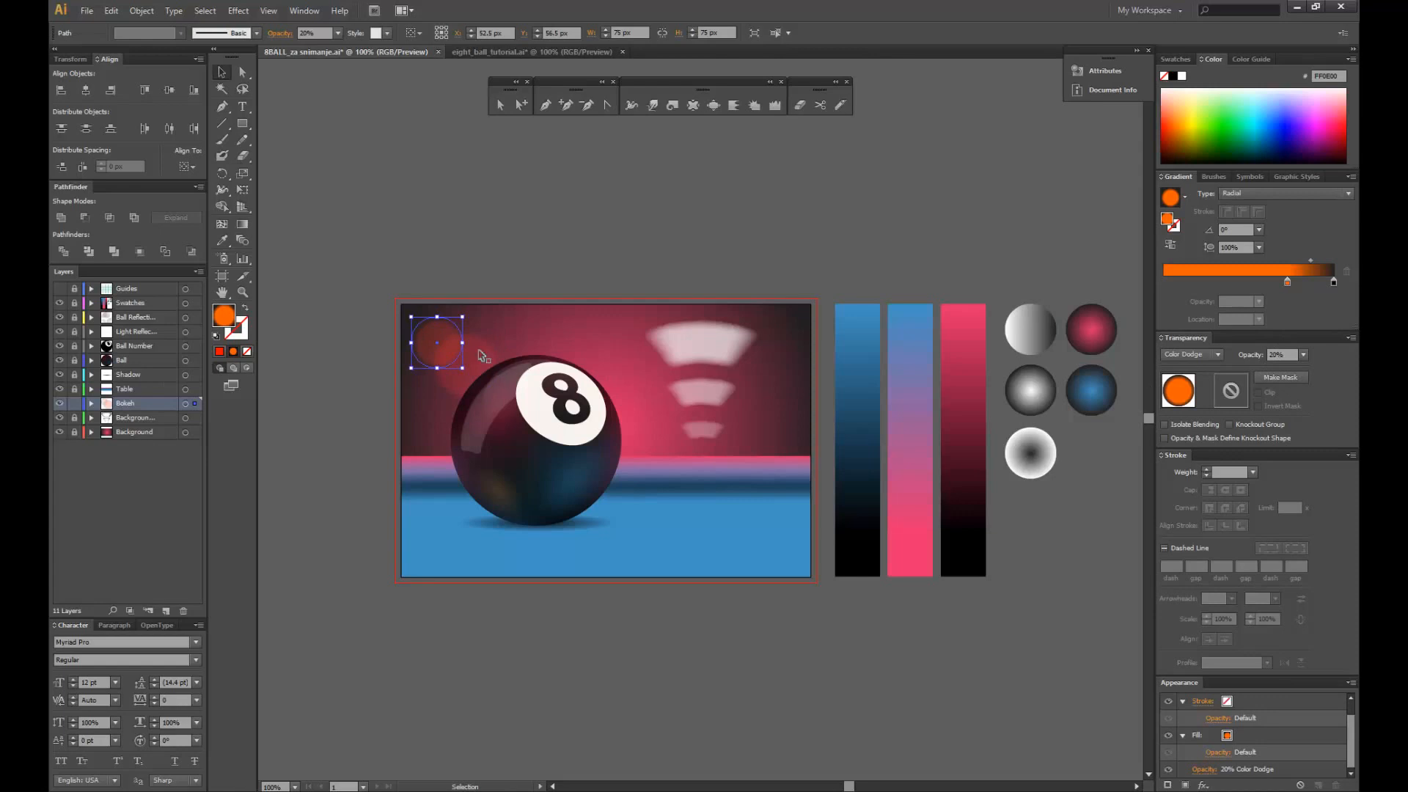
pyautogui.moveTo(1289, 354); pyautogui.dragTo(1144, 346)
pyautogui.write('10')
pyautogui.press('Return')
pyautogui.click(659, 261)
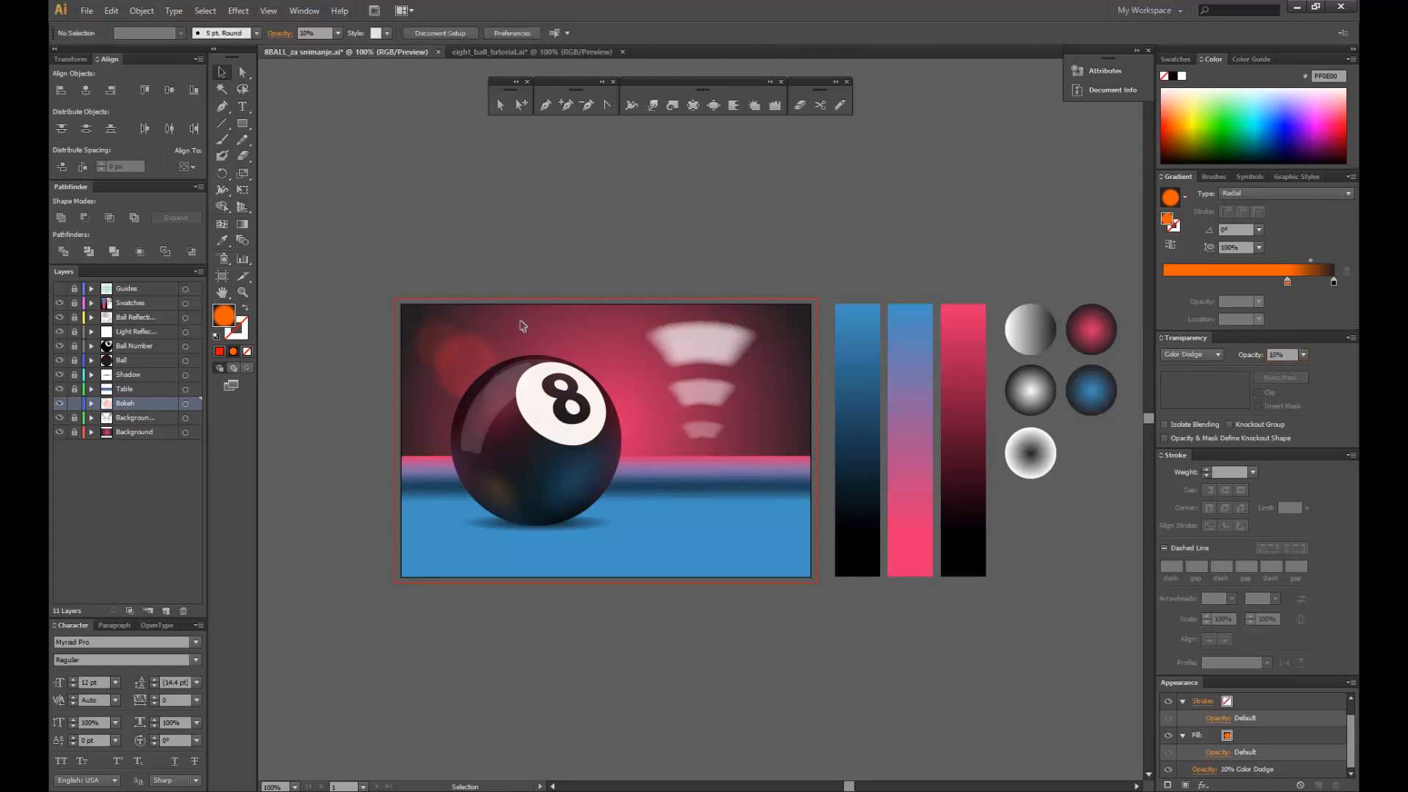
pyautogui.click(422, 349)
pyautogui.moveTo(1284, 279); pyautogui.dragTo(1270, 283)
pyautogui.click(827, 255)
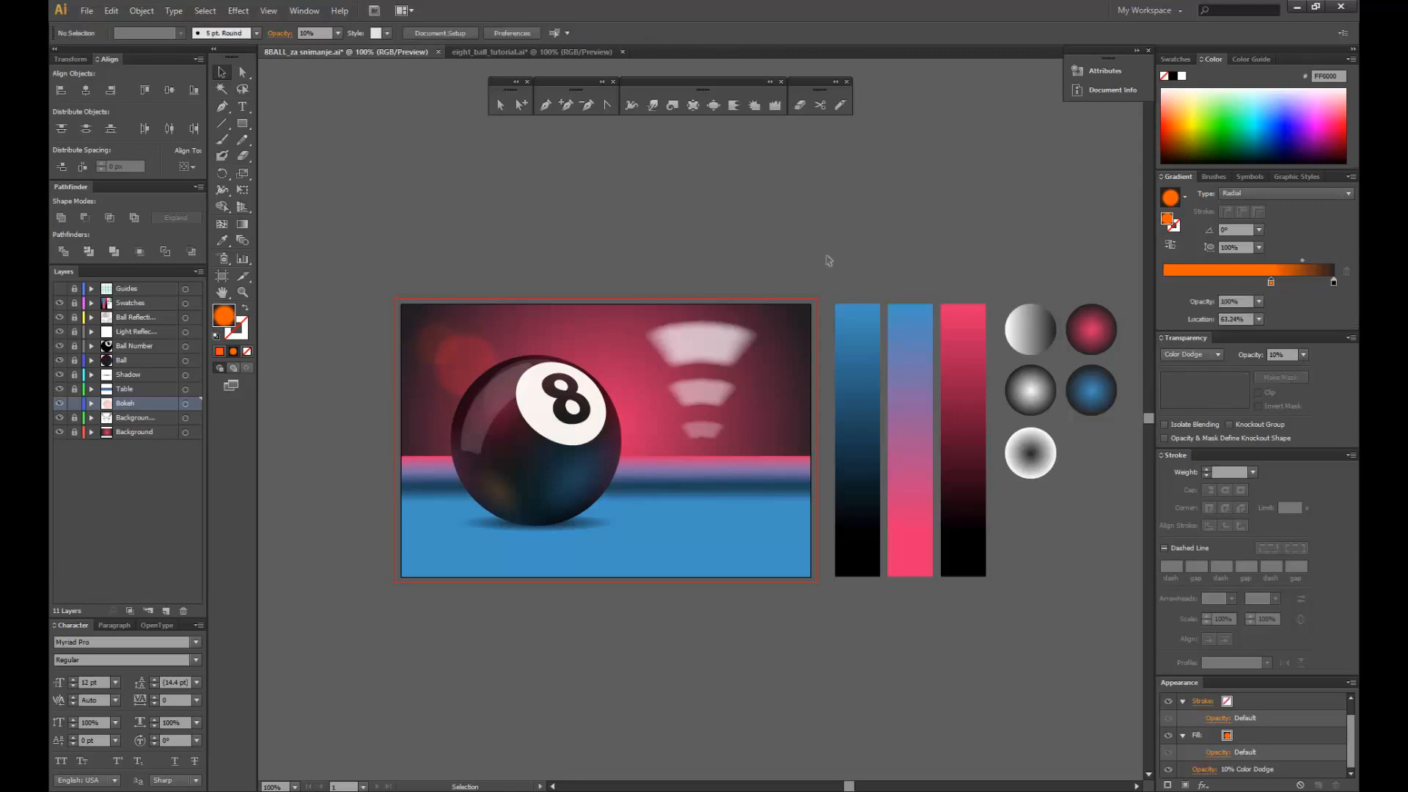
# - Try to enlarge the red and orange bokeh circles together
pyautogui.click(487, 361)
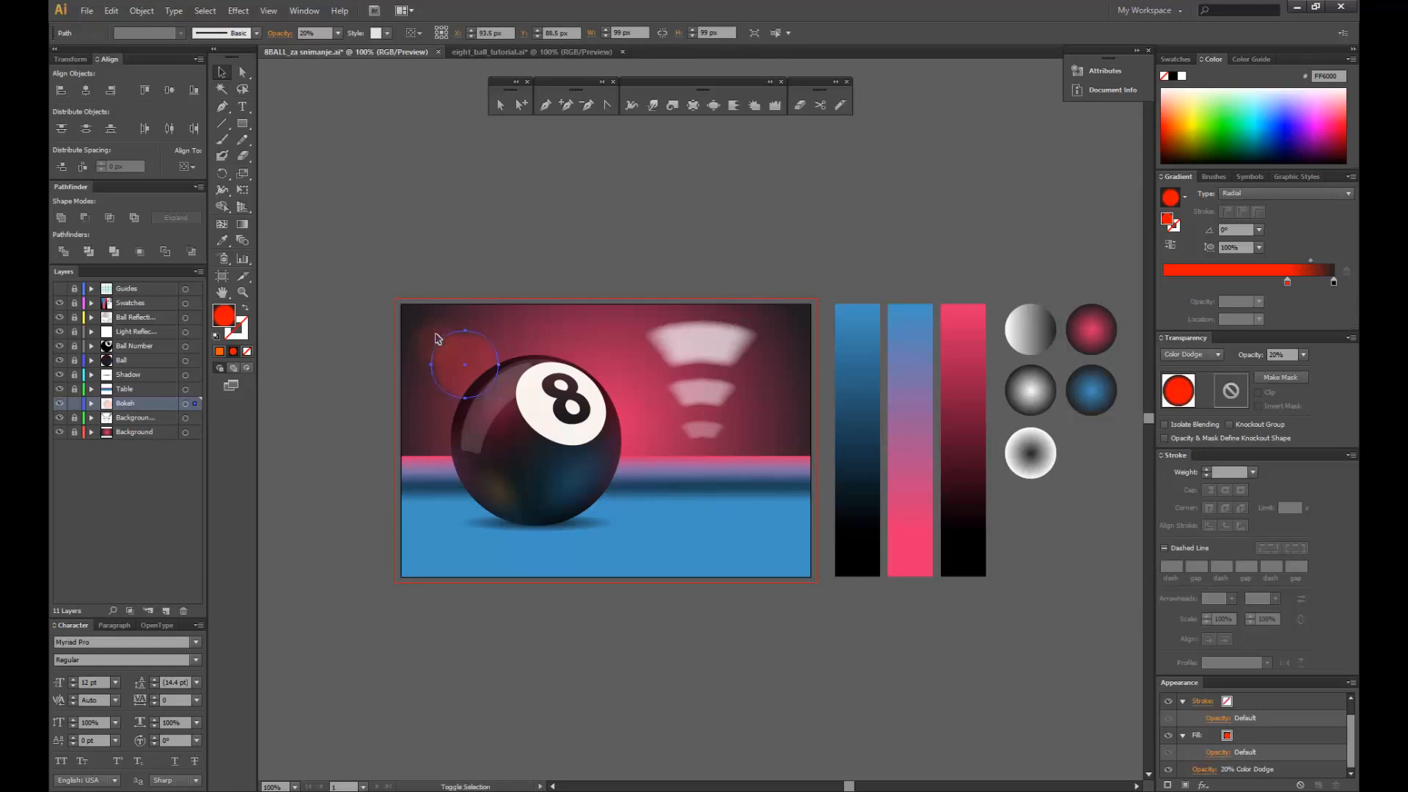
pyautogui.keyDown('shift'); pyautogui.click(441, 339); pyautogui.keyUp('shift')
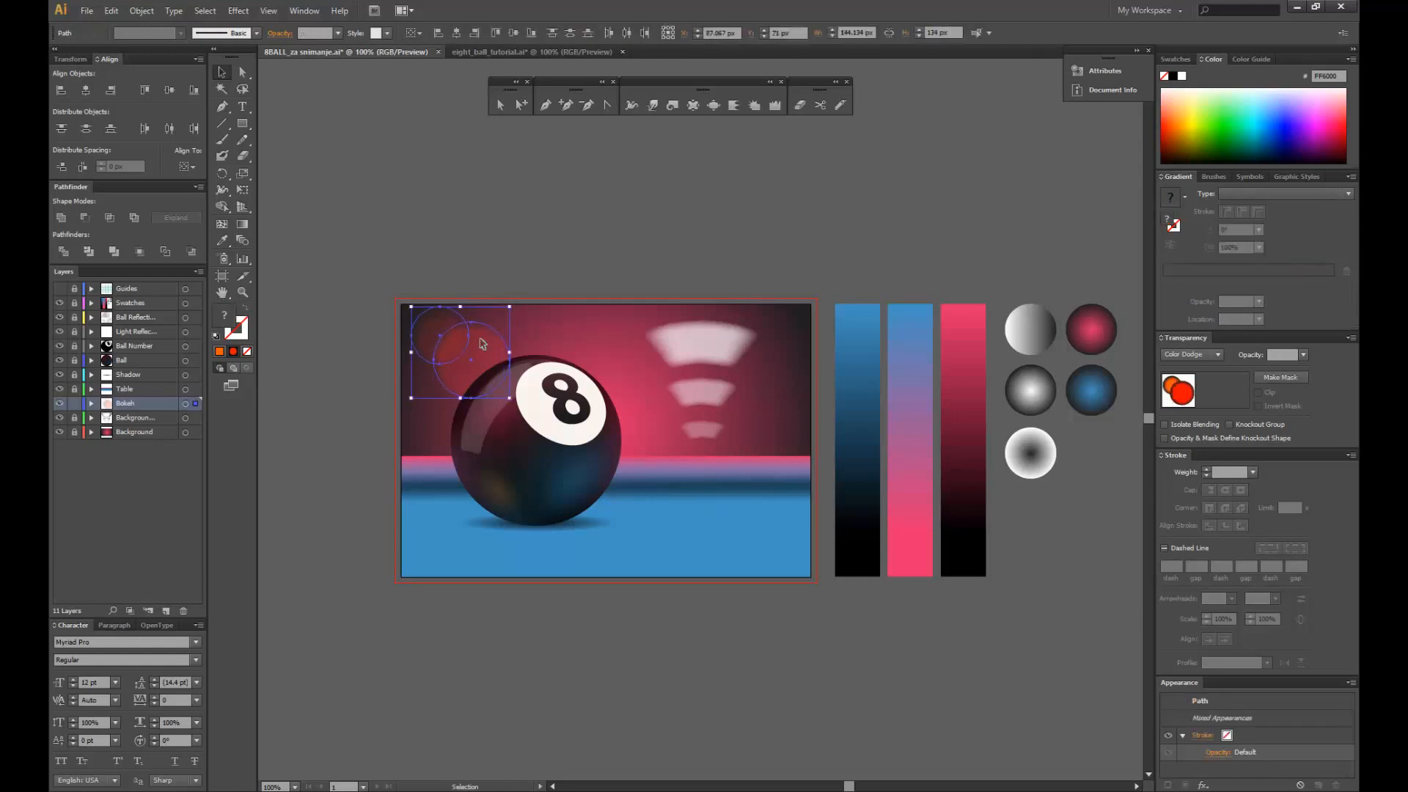
pyautogui.click(499, 289)
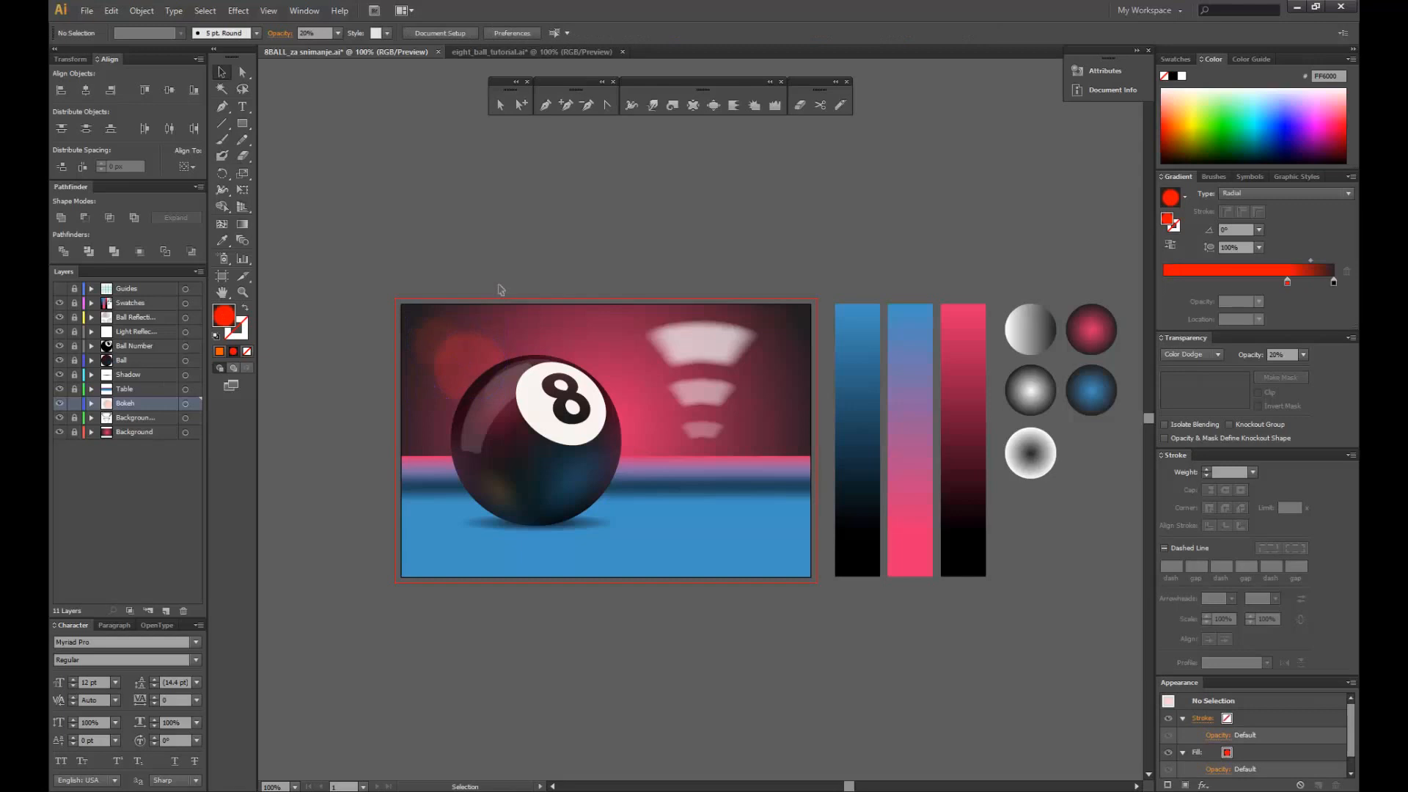
pyautogui.click(495, 350)
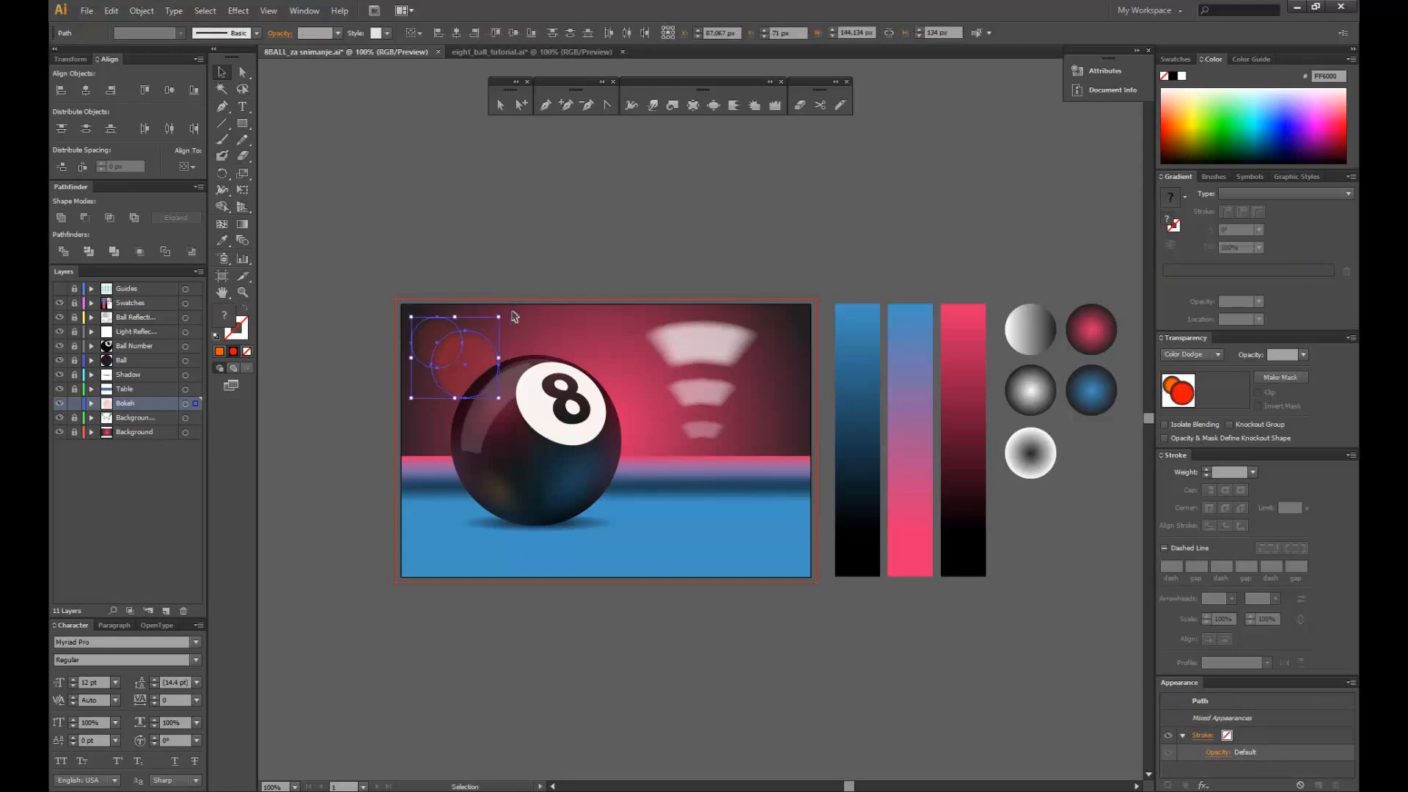
pyautogui.click(507, 280)
# - Duplicate the red circle, shrink the copy to about 73 px and place it between the ball and the artboard's left edge
pyautogui.moveTo(518, 295); pyautogui.dragTo(476, 257)
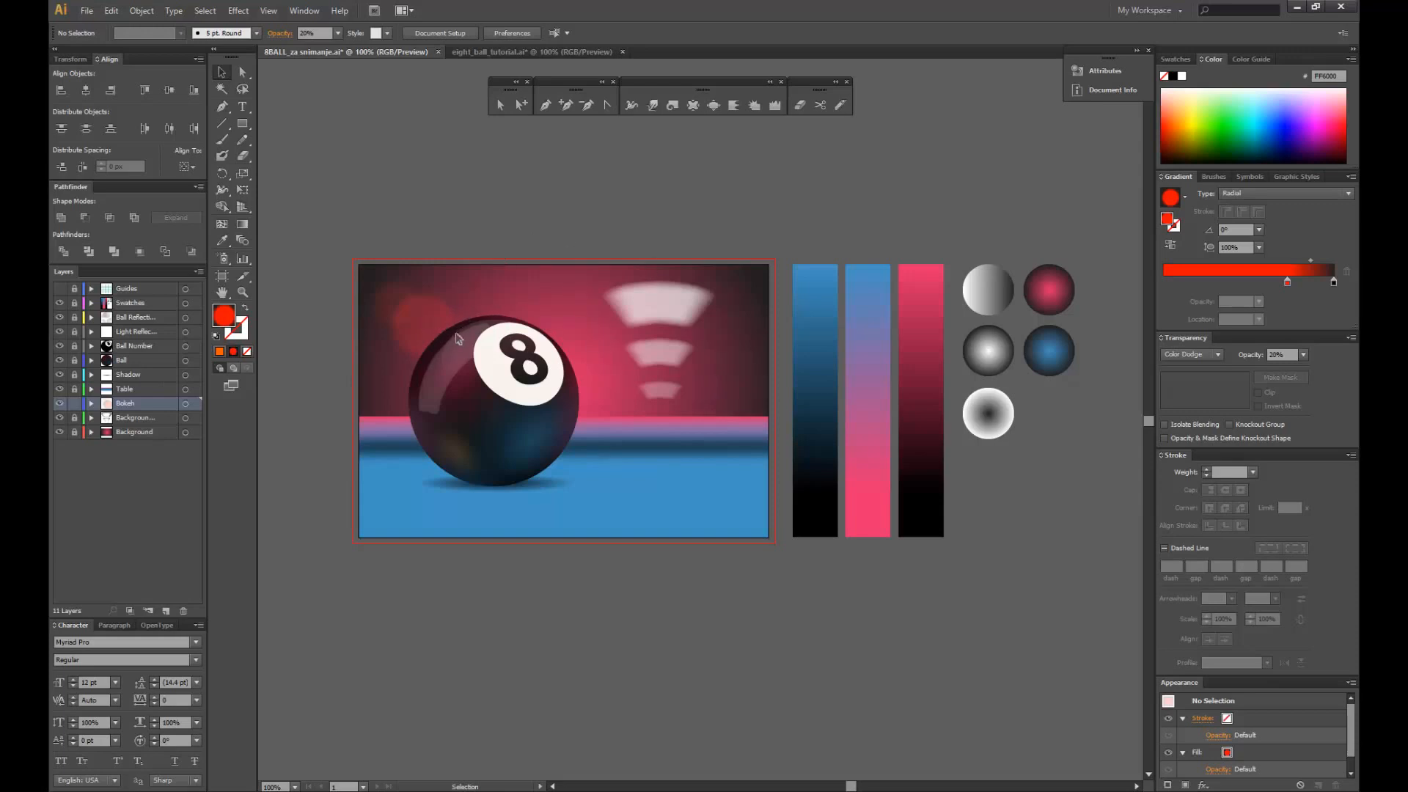
pyautogui.click(542, 322)
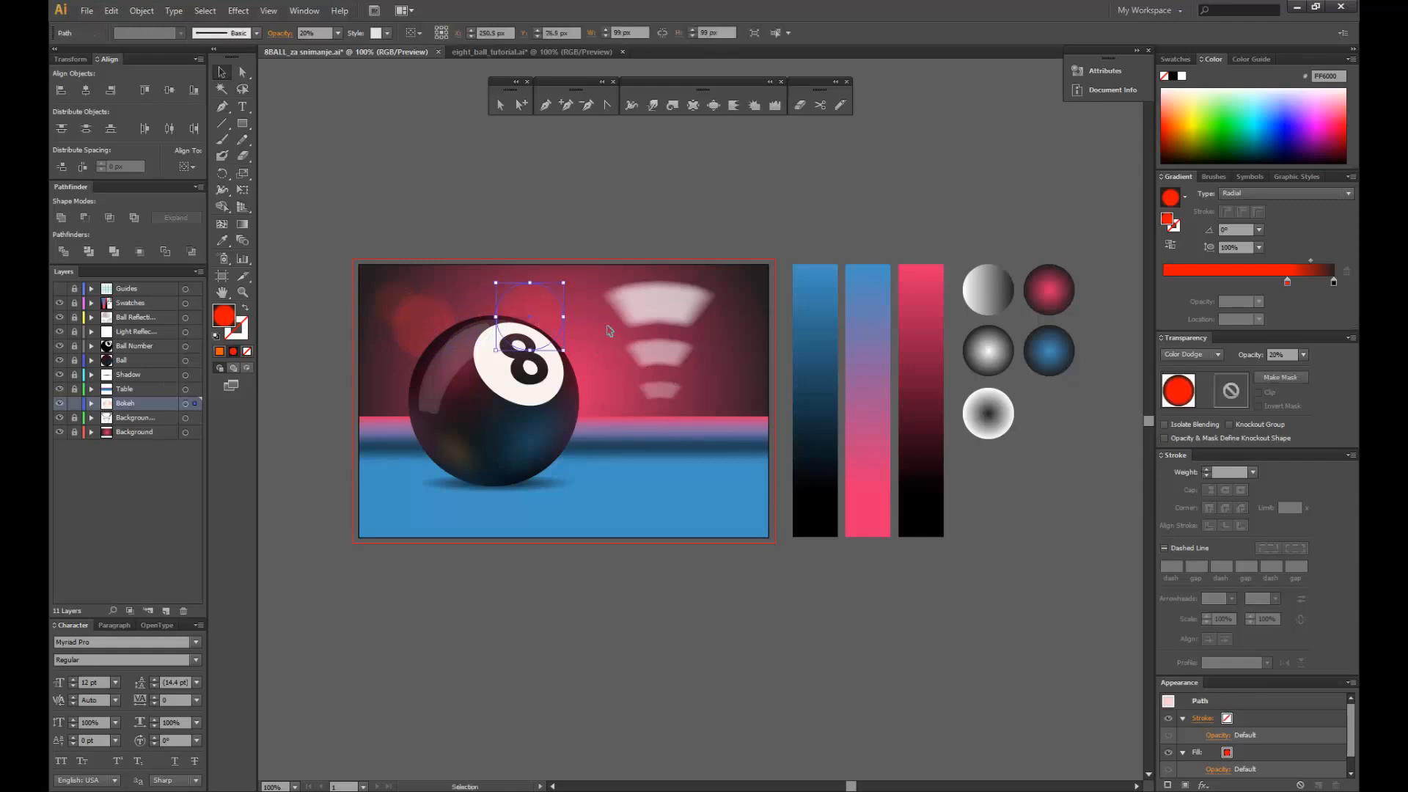
pyautogui.moveTo(566, 285)
pyautogui.mouseDown()
pyautogui.moveTo(552, 297)
pyautogui.moveTo(591, 276)
pyautogui.moveTo(572, 288)
pyautogui.mouseUp()
pyautogui.moveTo(561, 329); pyautogui.dragTo(414, 416)
pyautogui.click(368, 405)
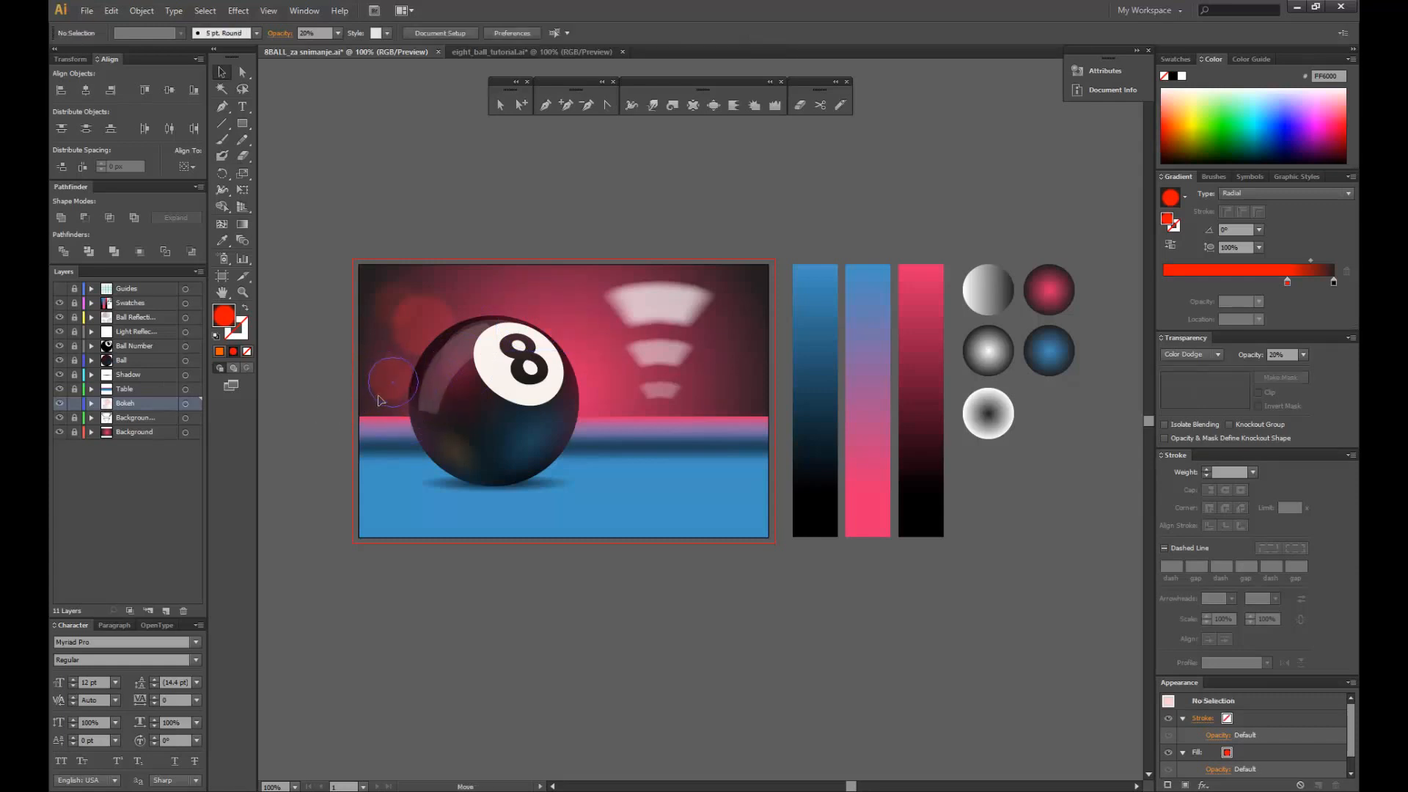
pyautogui.click(405, 408)
# - Set the opacity of the new red circle beside the ball to 10%
pyautogui.click(1303, 354)
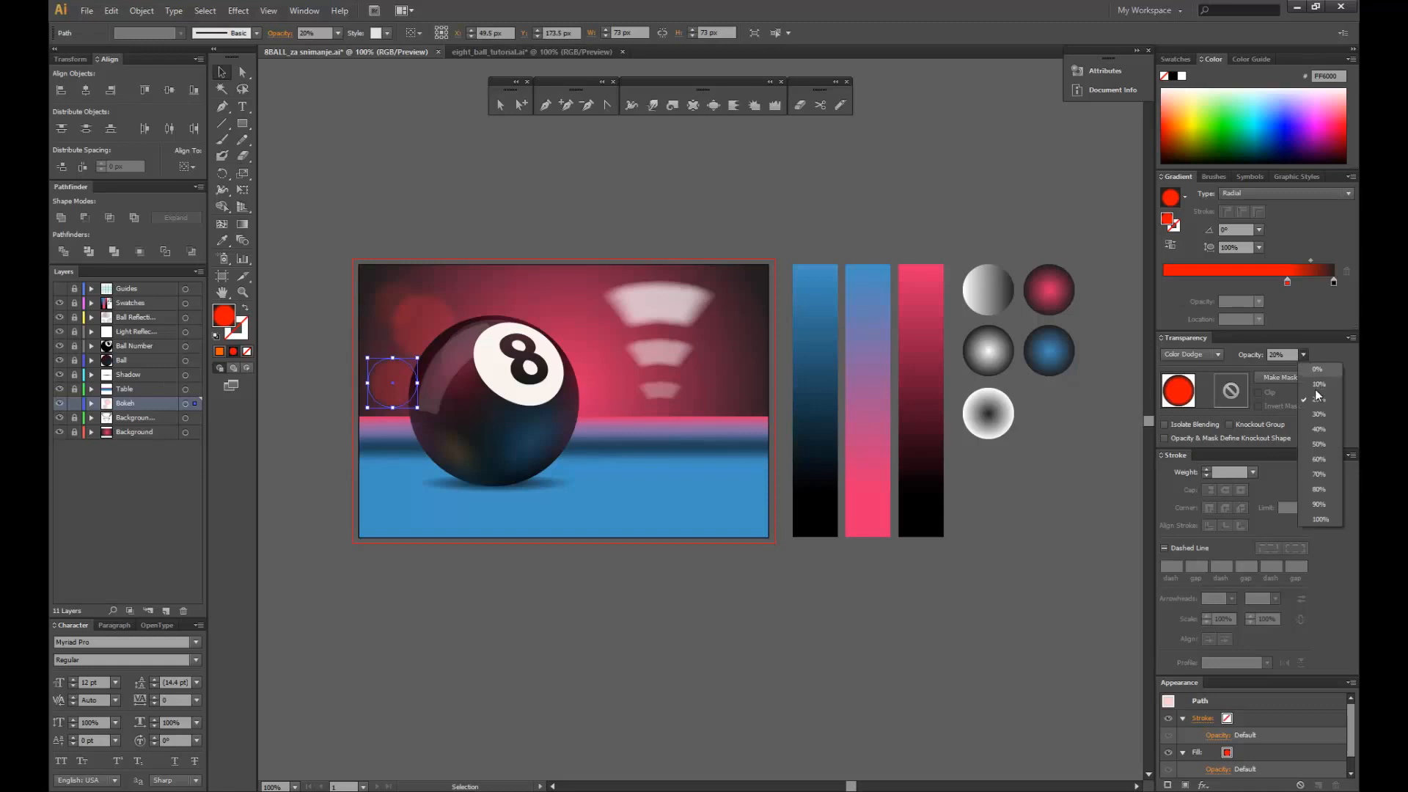
pyautogui.click(1316, 382)
pyautogui.click(694, 226)
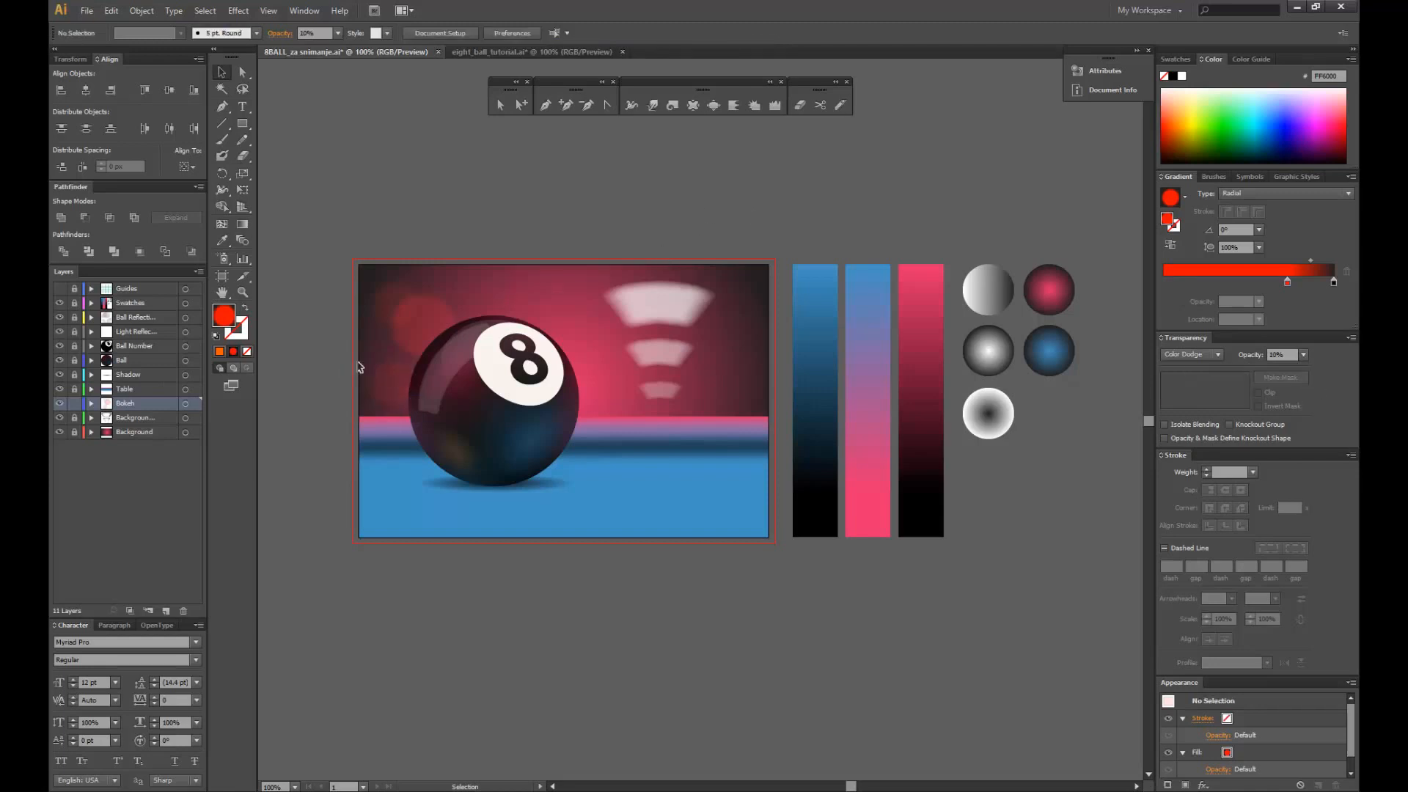
# - Enlarge the red circle beside the ball to about 80 px, set its opacity to 5% and nudge it toward the artboard's left edge
pyautogui.click(396, 327)
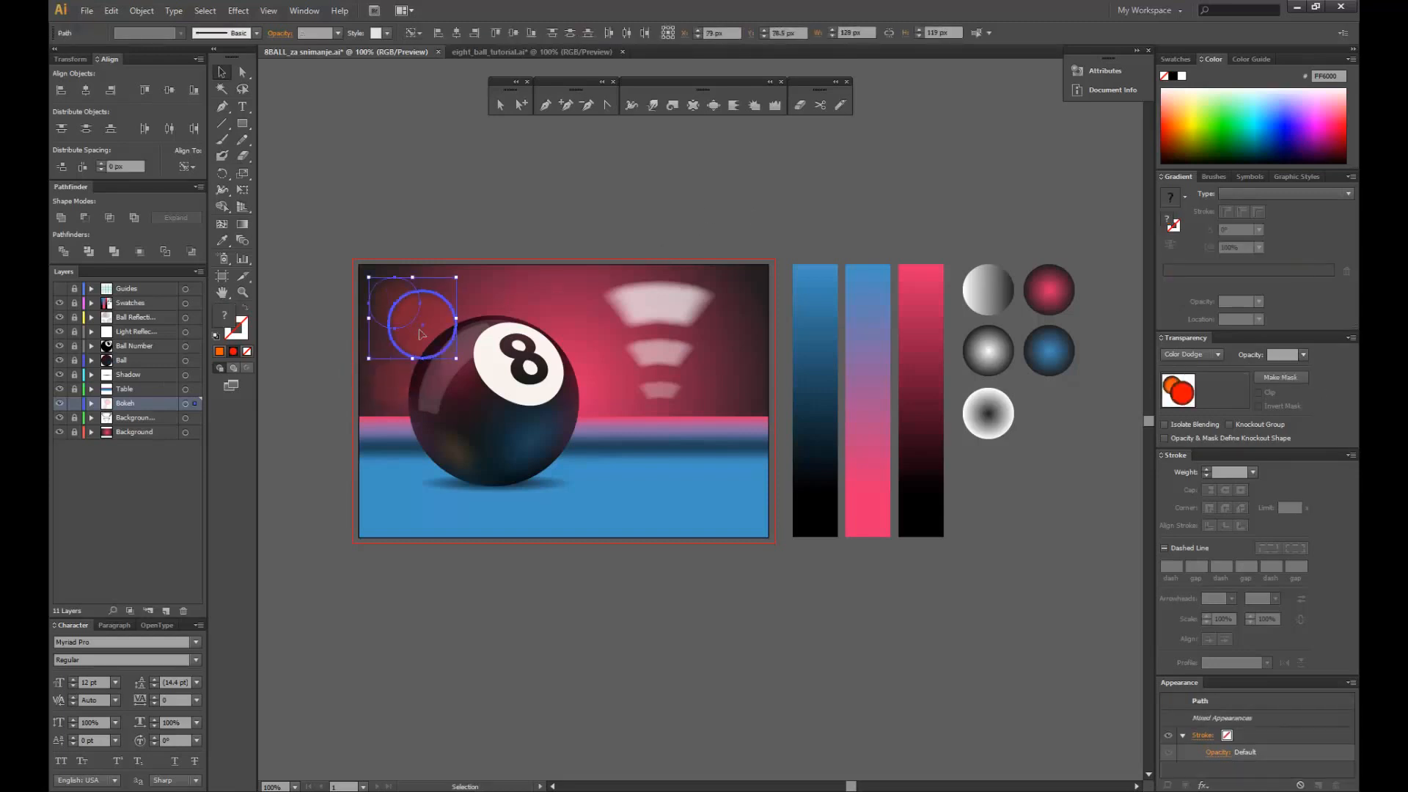
pyautogui.click(403, 385)
pyautogui.moveTo(418, 359); pyautogui.dragTo(423, 353)
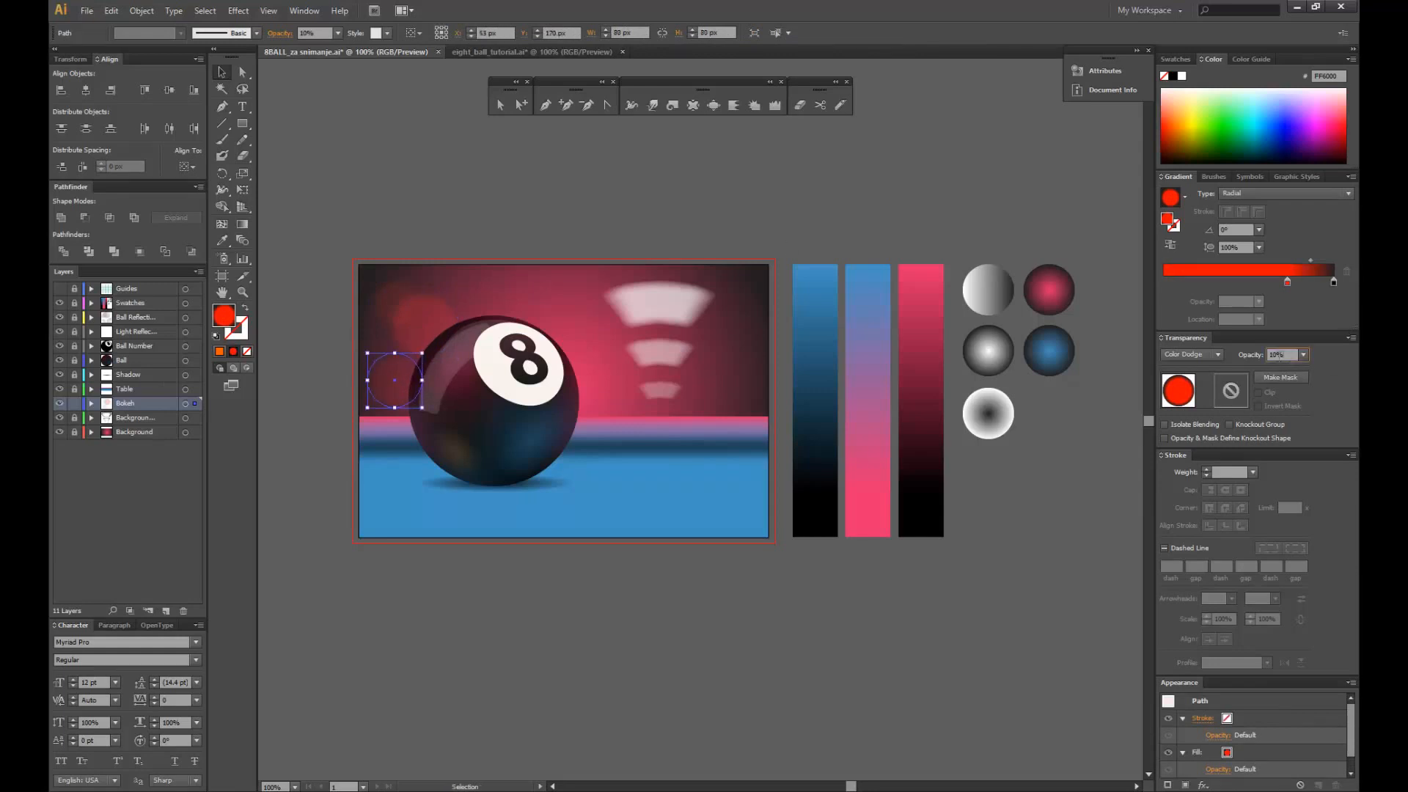
pyautogui.moveTo(1292, 356); pyautogui.dragTo(1151, 339)
pyautogui.write('5')
pyautogui.press('Return')
pyautogui.click(609, 223)
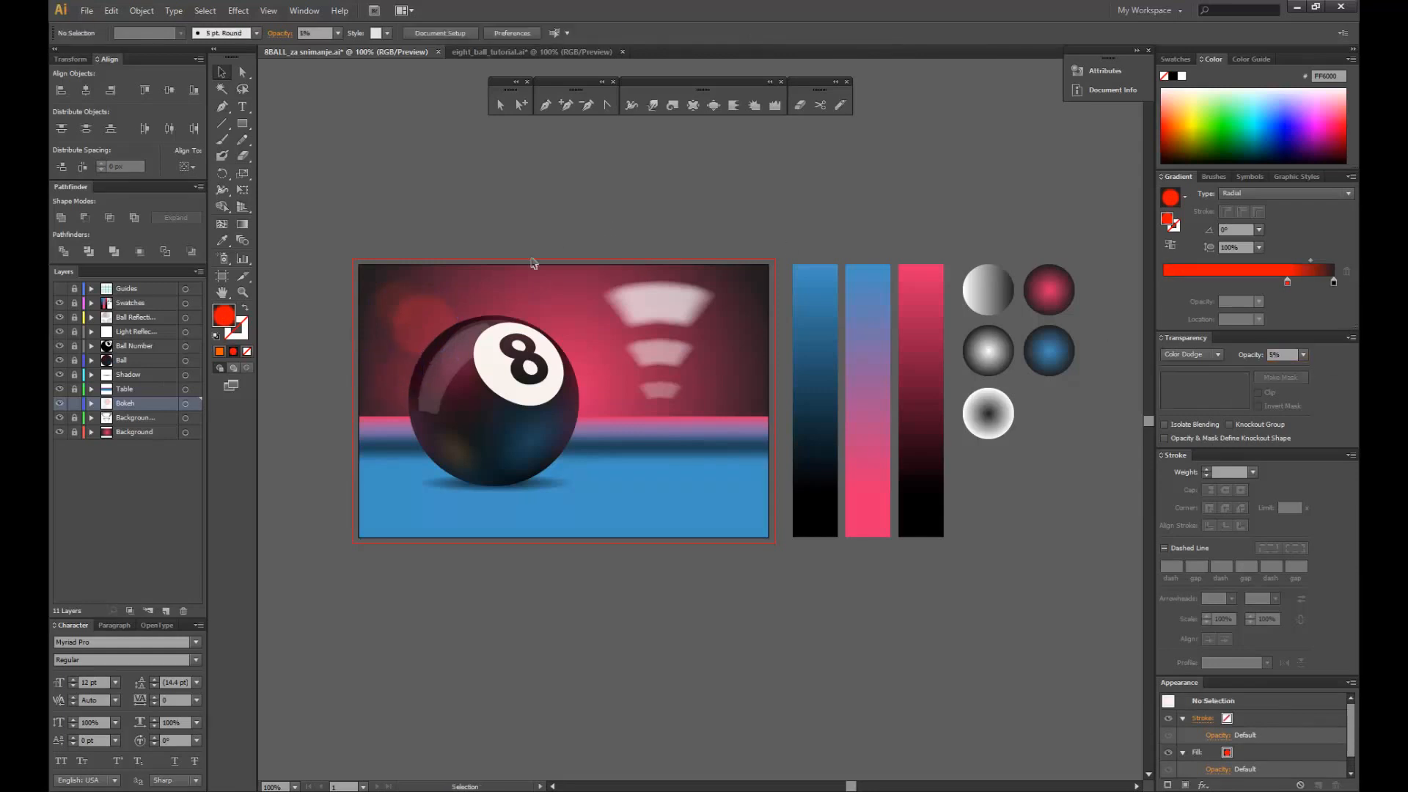
pyautogui.click(394, 388)
pyautogui.moveTo(395, 384); pyautogui.dragTo(395, 383)
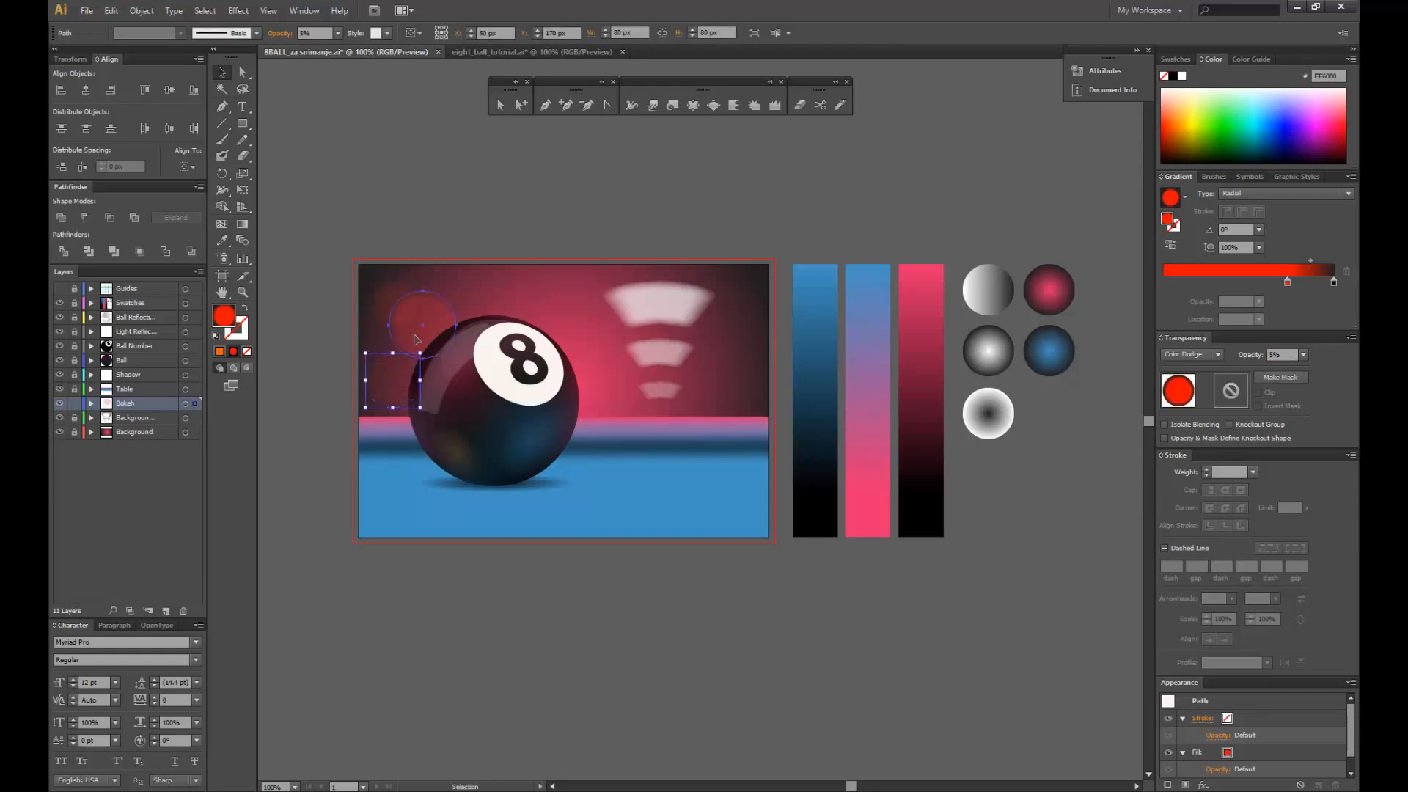
# - Scale down the overlapping red and orange circles together to about 116 px overall width
pyautogui.click(398, 311)
pyautogui.keyDown('shift'); pyautogui.click(388, 286); pyautogui.keyUp('shift')
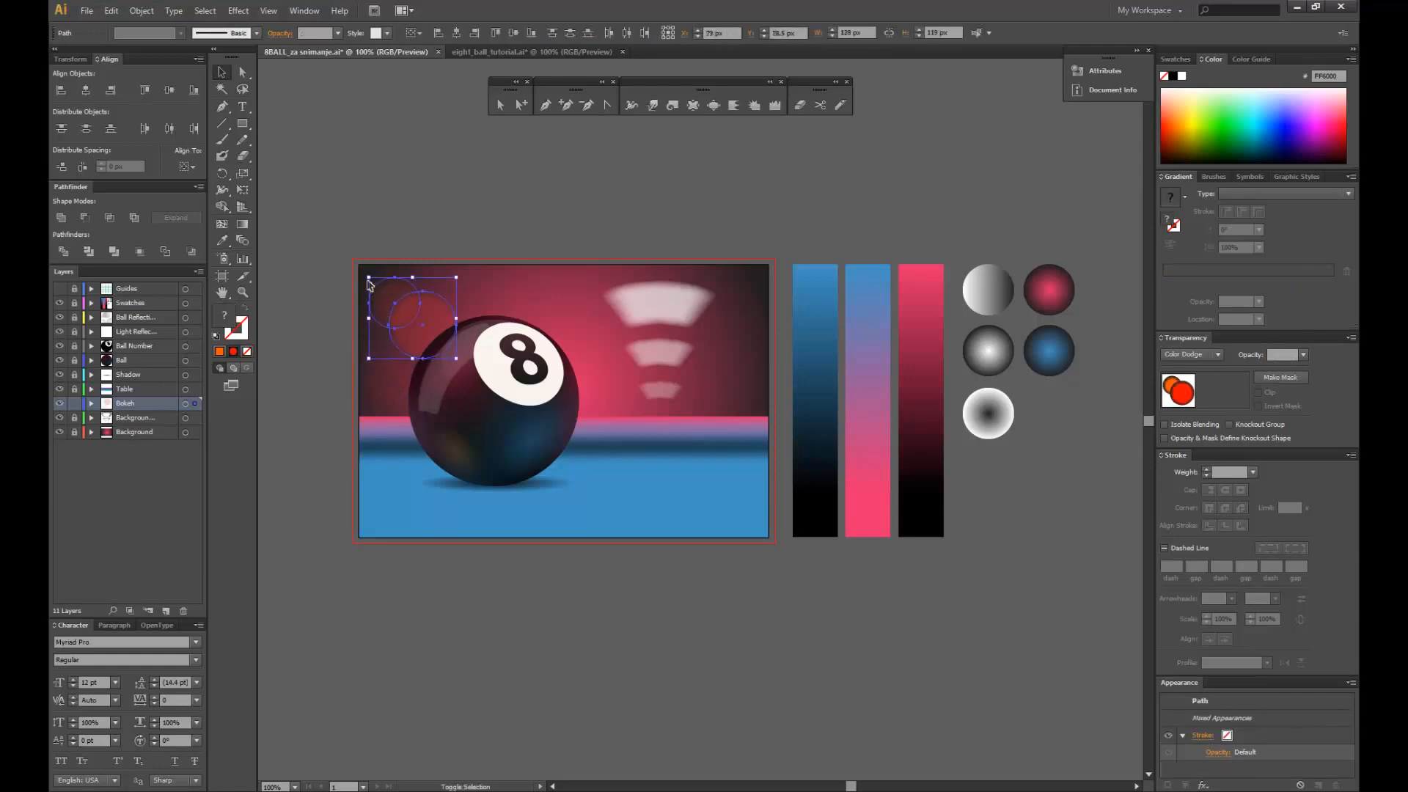
pyautogui.moveTo(368, 276); pyautogui.dragTo(377, 284)
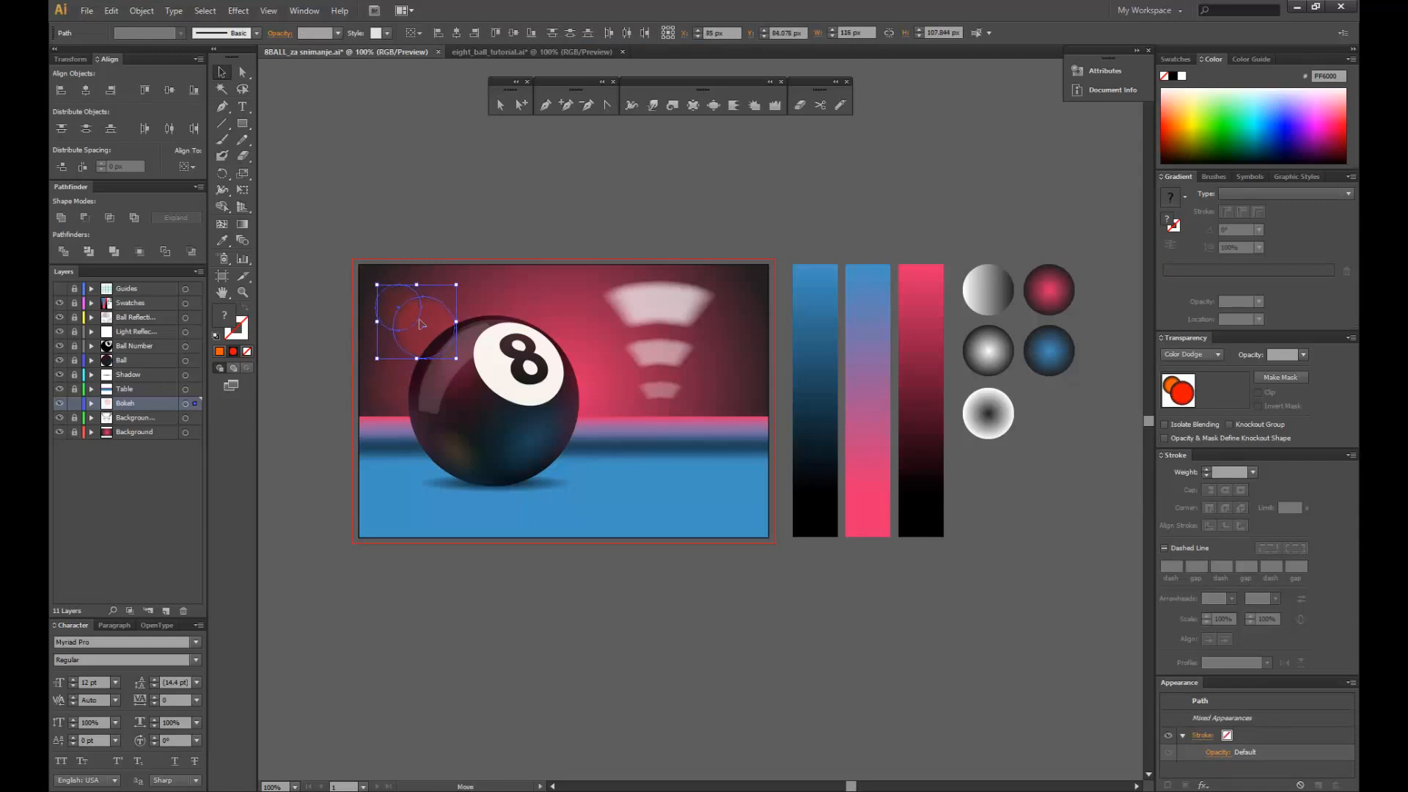
pyautogui.click(414, 226)
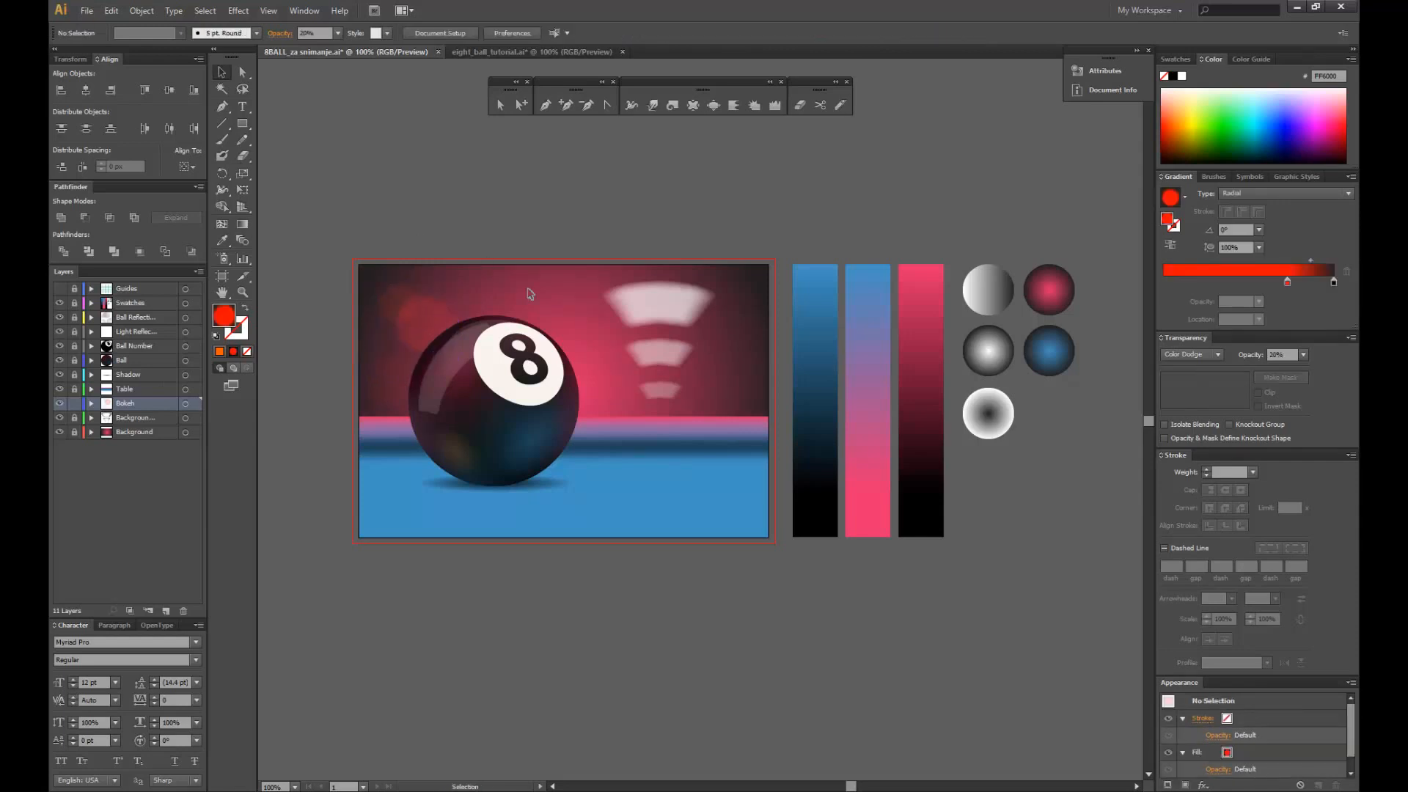
# - Copy the orange circle to the background between the ball and the ceiling lights and shrink the copy to about 28 px
pyautogui.moveTo(390, 299); pyautogui.dragTo(575, 332)
pyautogui.click(590, 250)
pyautogui.click(571, 311)
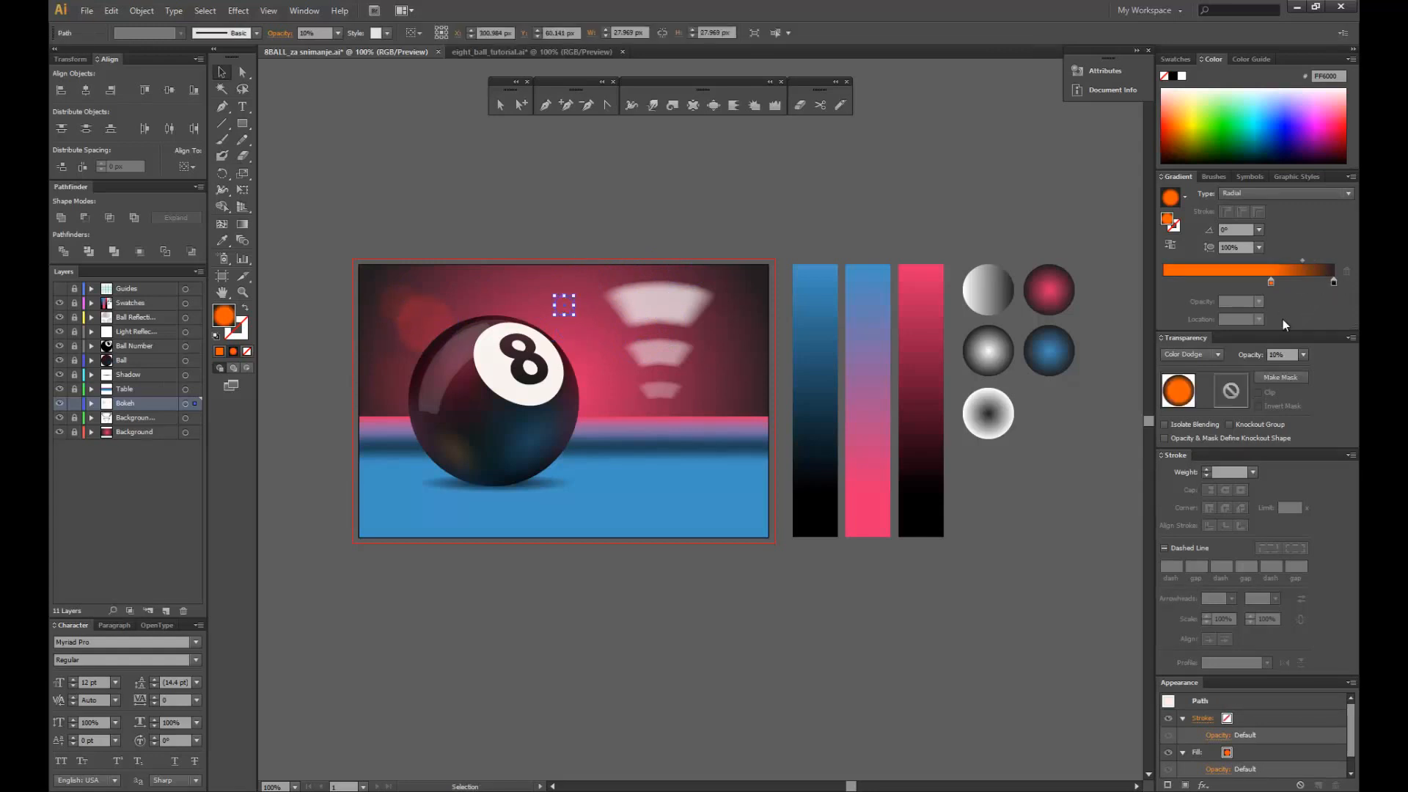
# - Set the tiny orange circle's opacity to 50% and move its orange gradient stop inward to 32.41%
pyautogui.click(1304, 354)
pyautogui.click(1327, 445)
pyautogui.click(511, 331)
pyautogui.click(563, 311)
pyautogui.click(1237, 283)
pyautogui.moveTo(1270, 283); pyautogui.dragTo(1219, 283)
pyautogui.click(827, 226)
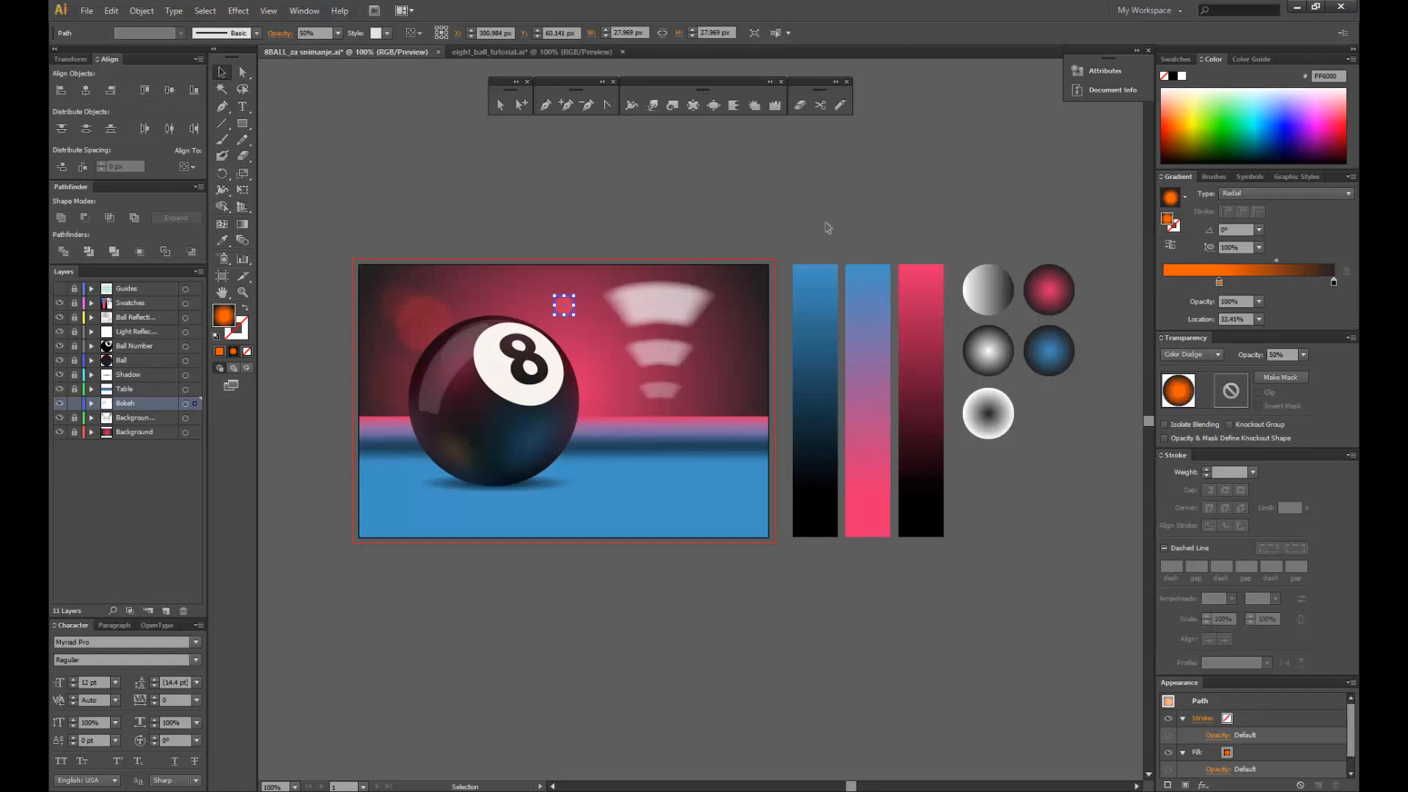
# - Copy the tiny orange circle behind the ball's right edge, enlarge the copy to about 88 px and recolour its orange stop to pink, FF60AE
pyautogui.moveTo(569, 309); pyautogui.dragTo(589, 369)
pyautogui.click(625, 201)
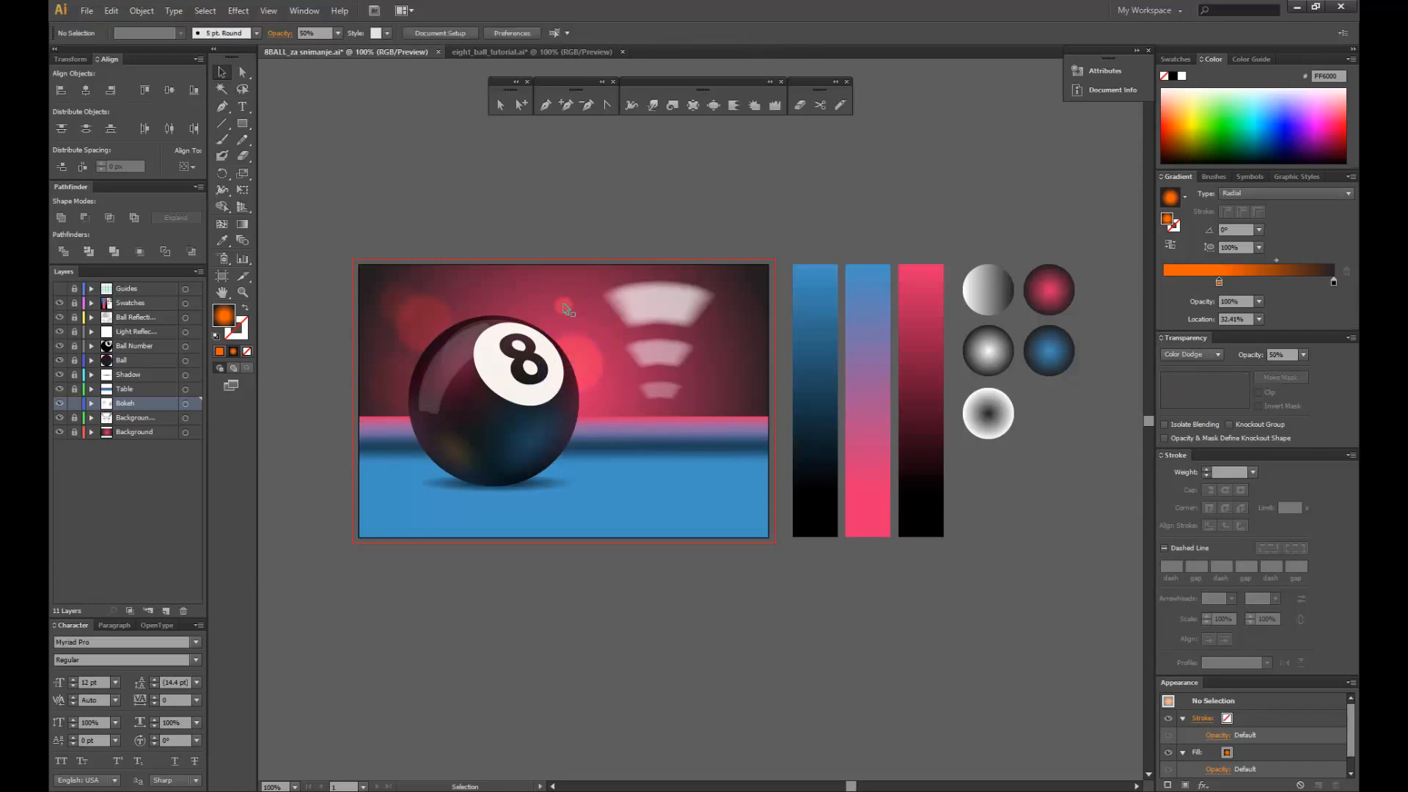
pyautogui.click(601, 365)
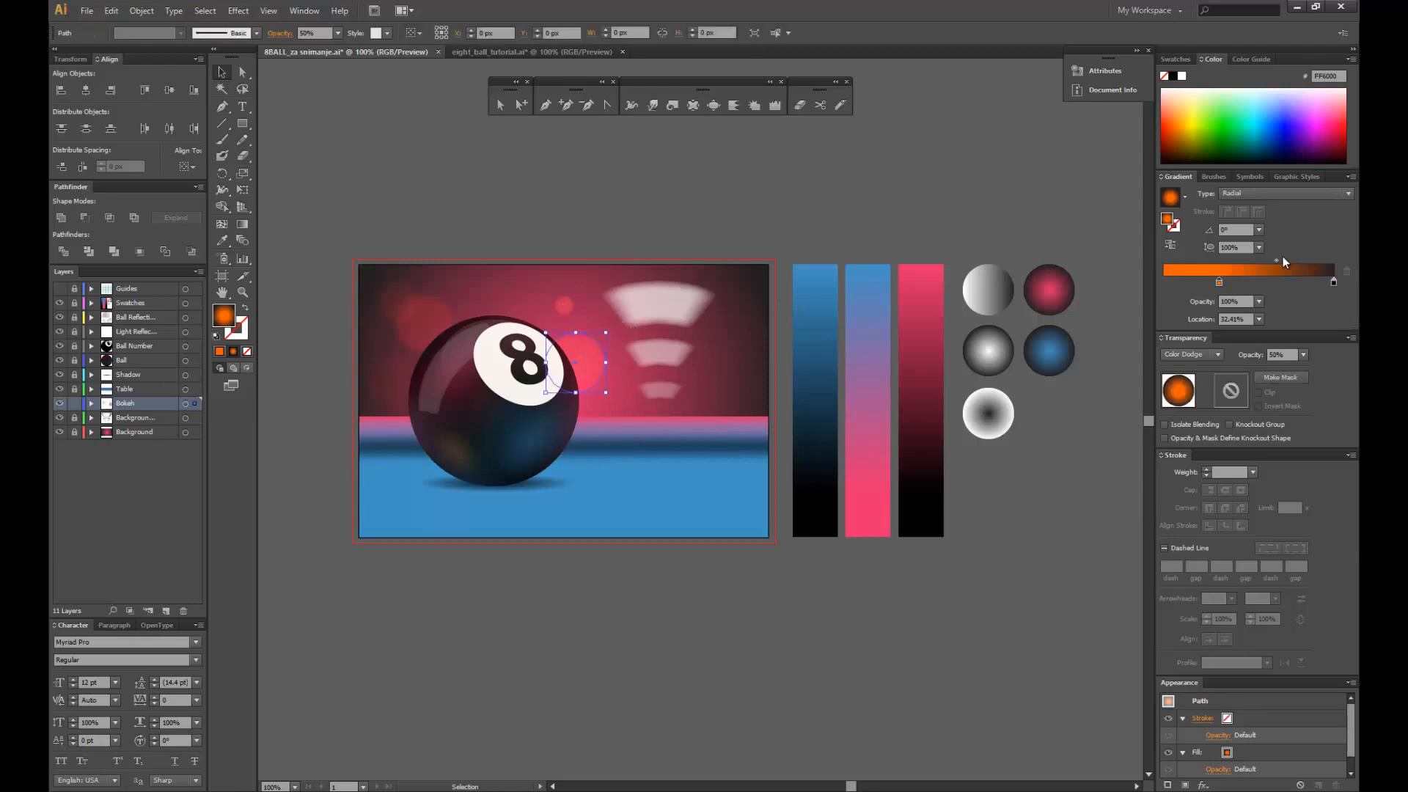
pyautogui.doubleClick(1219, 282)
pyautogui.moveTo(1255, 379); pyautogui.dragTo(1266, 380)
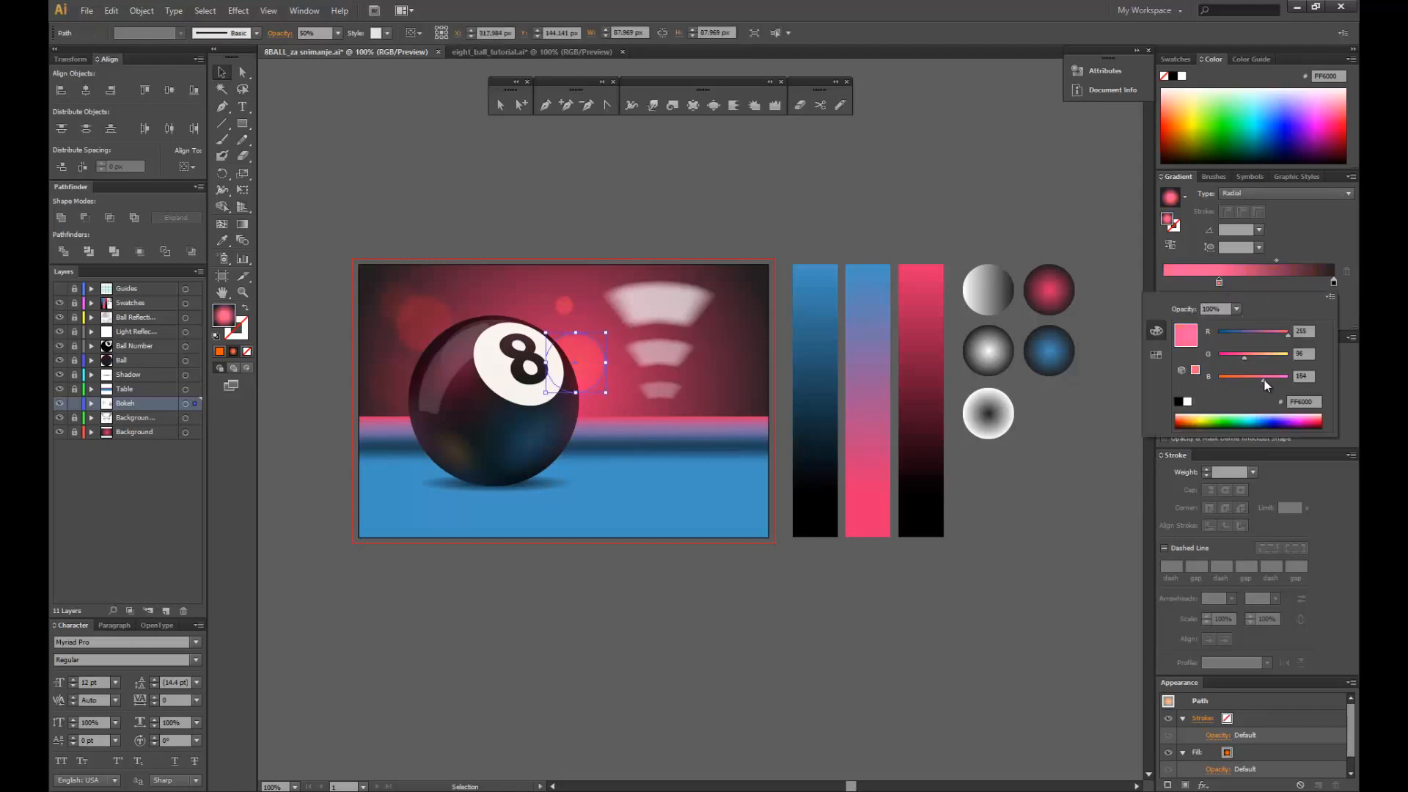
pyautogui.click(680, 155)
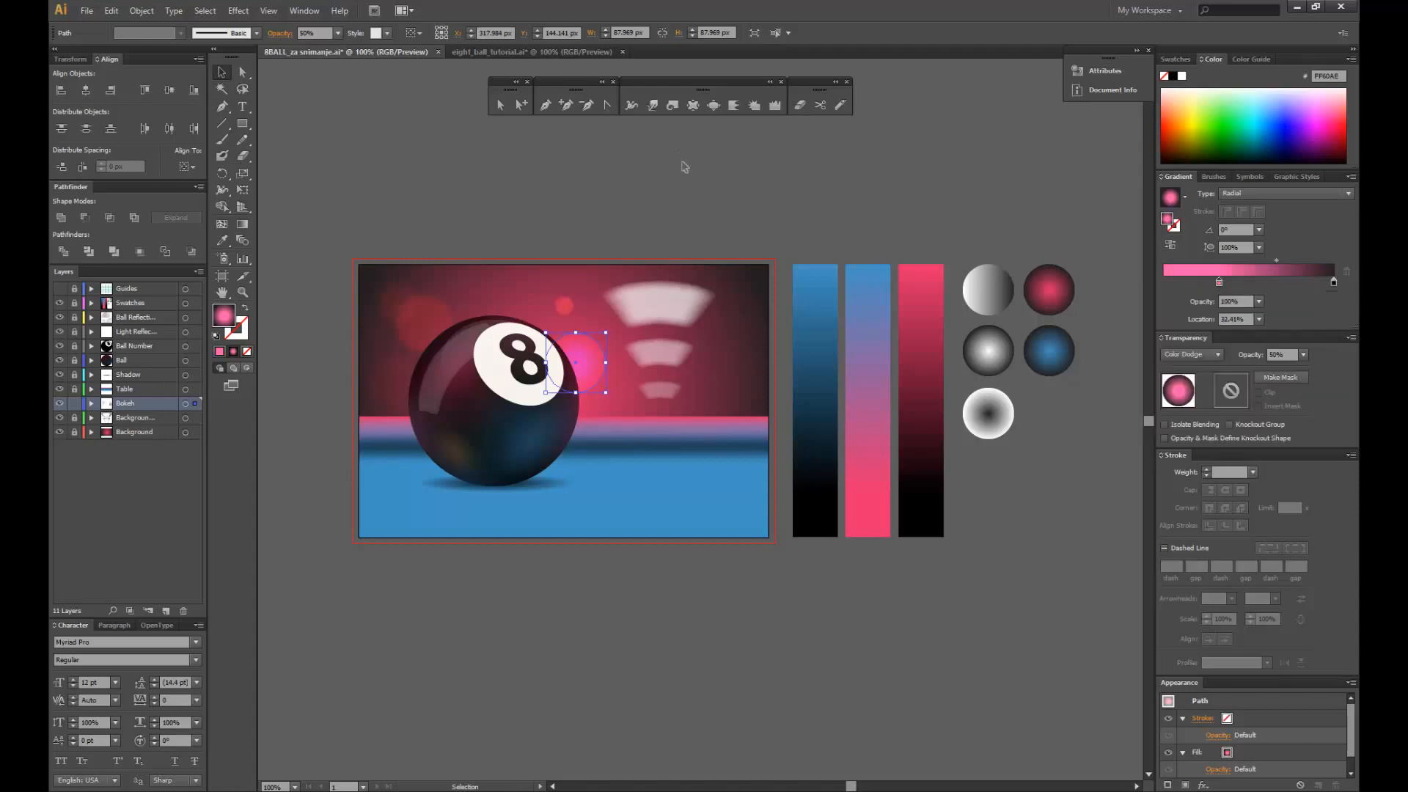
pyautogui.click(687, 192)
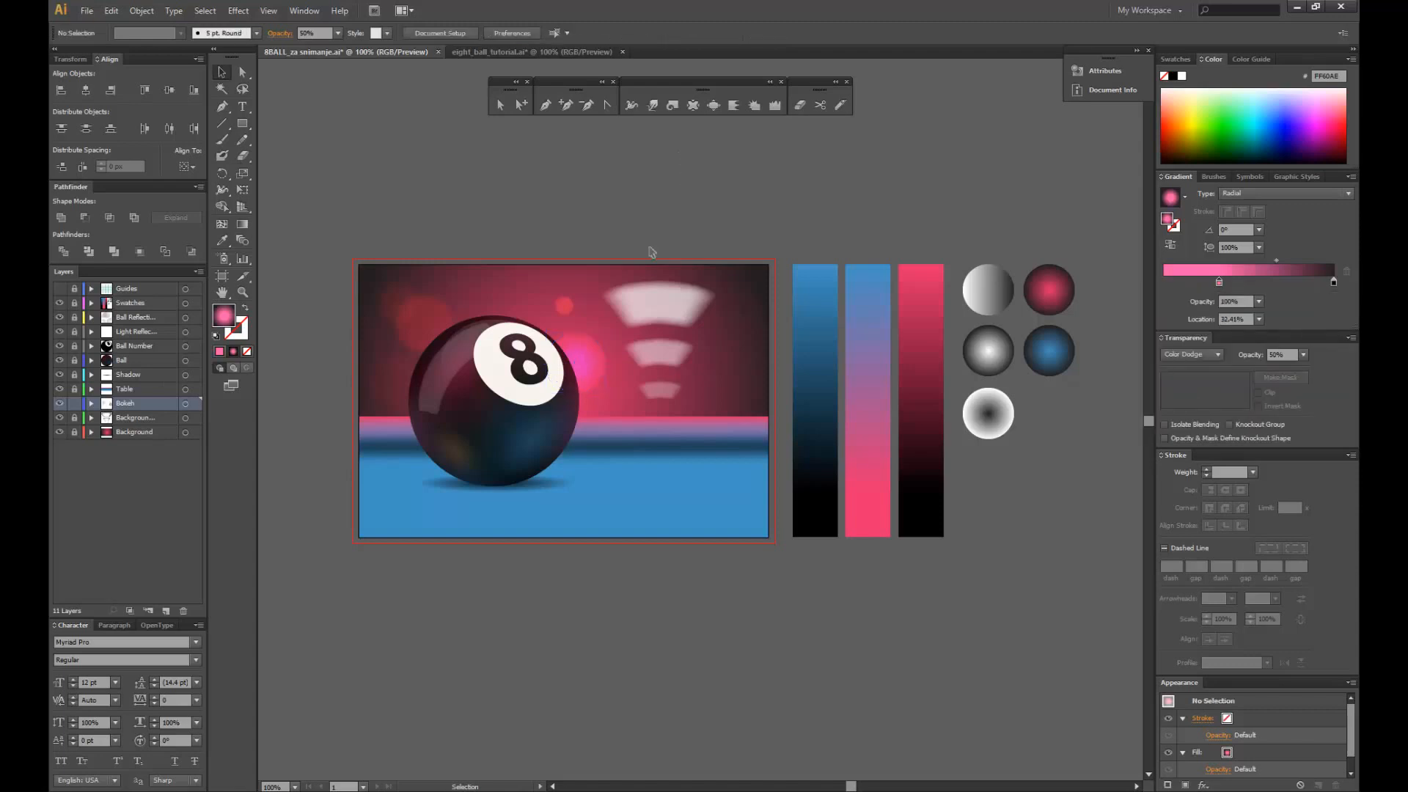
# - Replace the pink circle behind the ball's right edge with a copy of the tiny orange circle enlarged to about 101 px
pyautogui.click(579, 360)
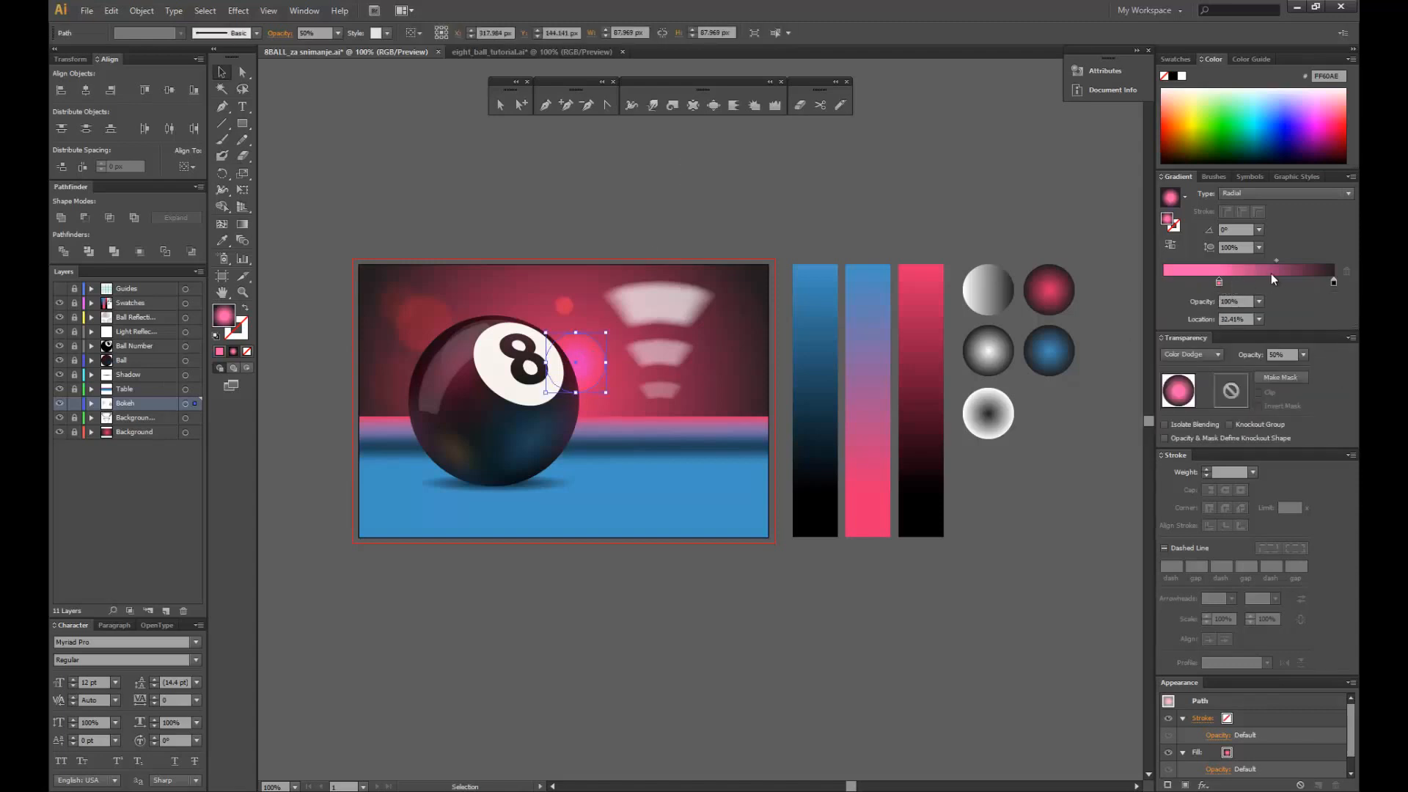
pyautogui.click(593, 346)
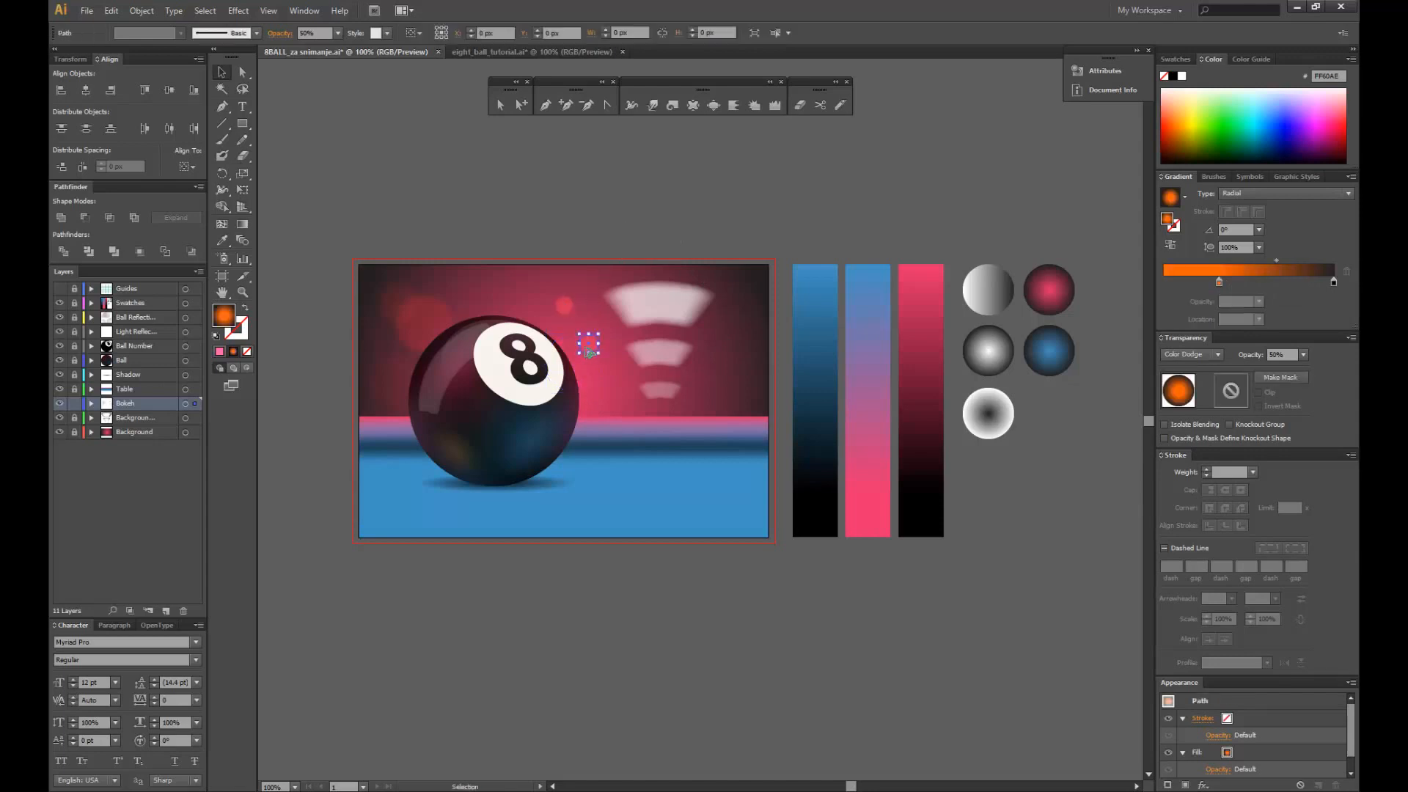
pyautogui.moveTo(610, 364); pyautogui.dragTo(563, 332)
pyautogui.click(616, 231)
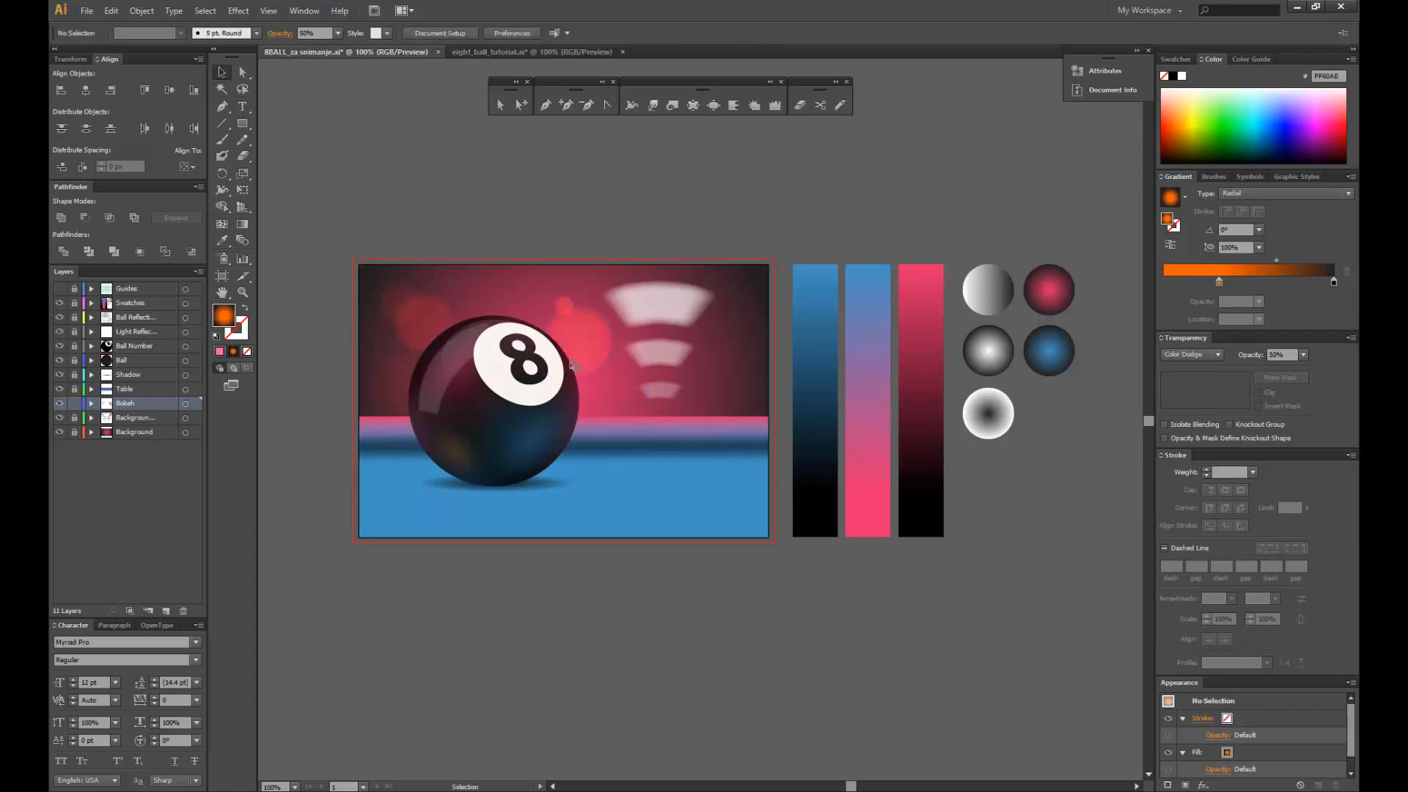
# - Set the opacity of the large orange circle behind the ball's right edge to 30%
pyautogui.click(572, 364)
pyautogui.click(1302, 354)
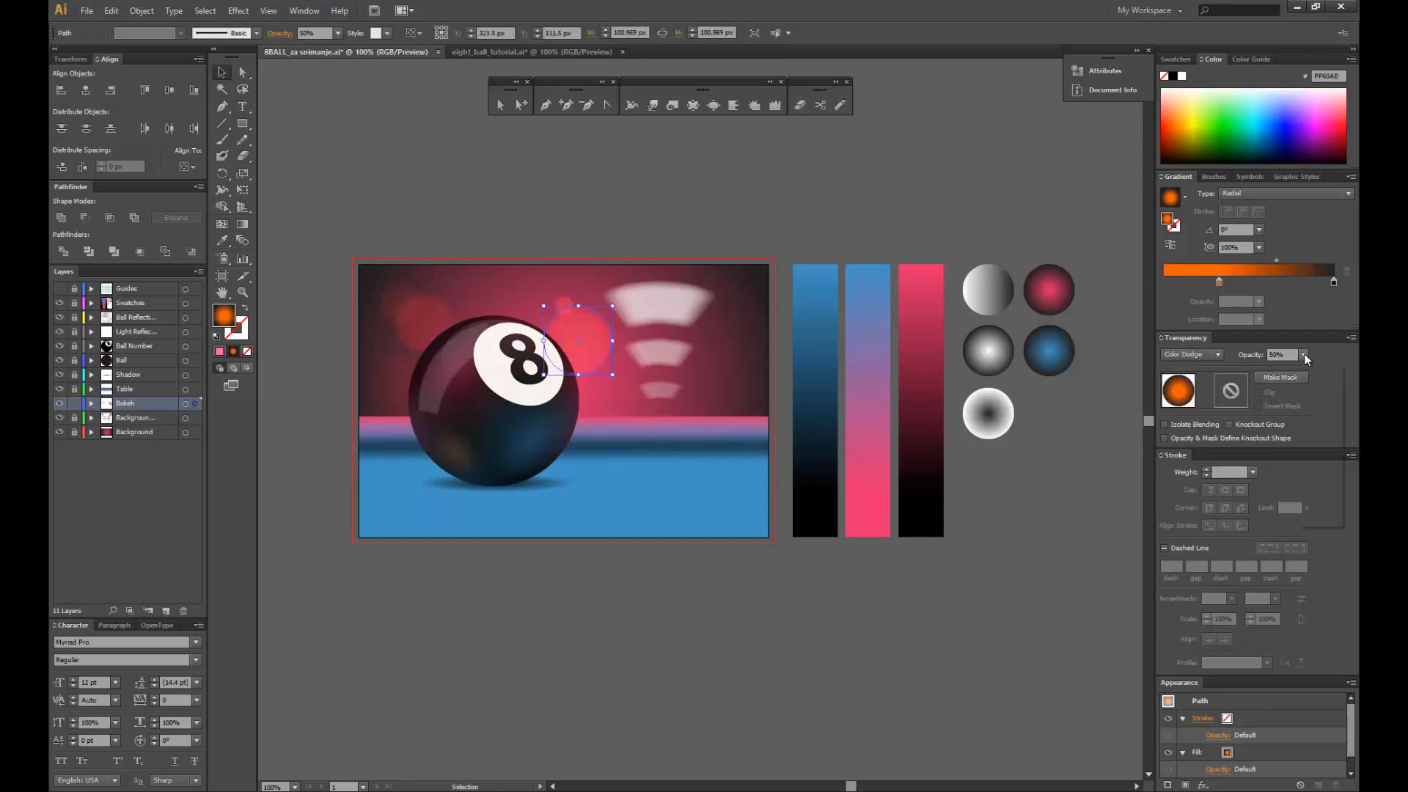
pyautogui.click(1319, 420)
pyautogui.click(857, 216)
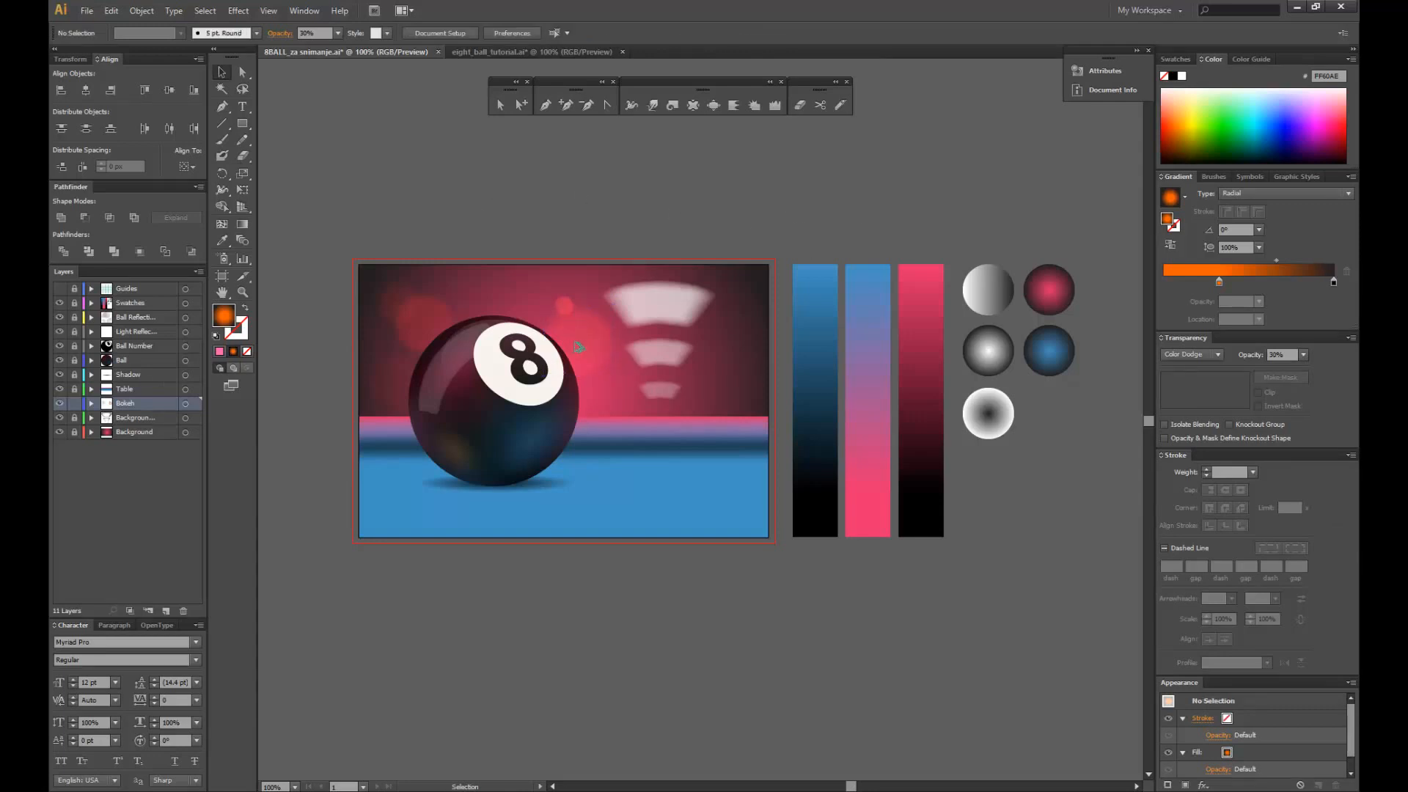
# - Copy the large orange circle to the background right of the ceiling lights and size the copy to about 93 px
pyautogui.moveTo(569, 342); pyautogui.dragTo(752, 345)
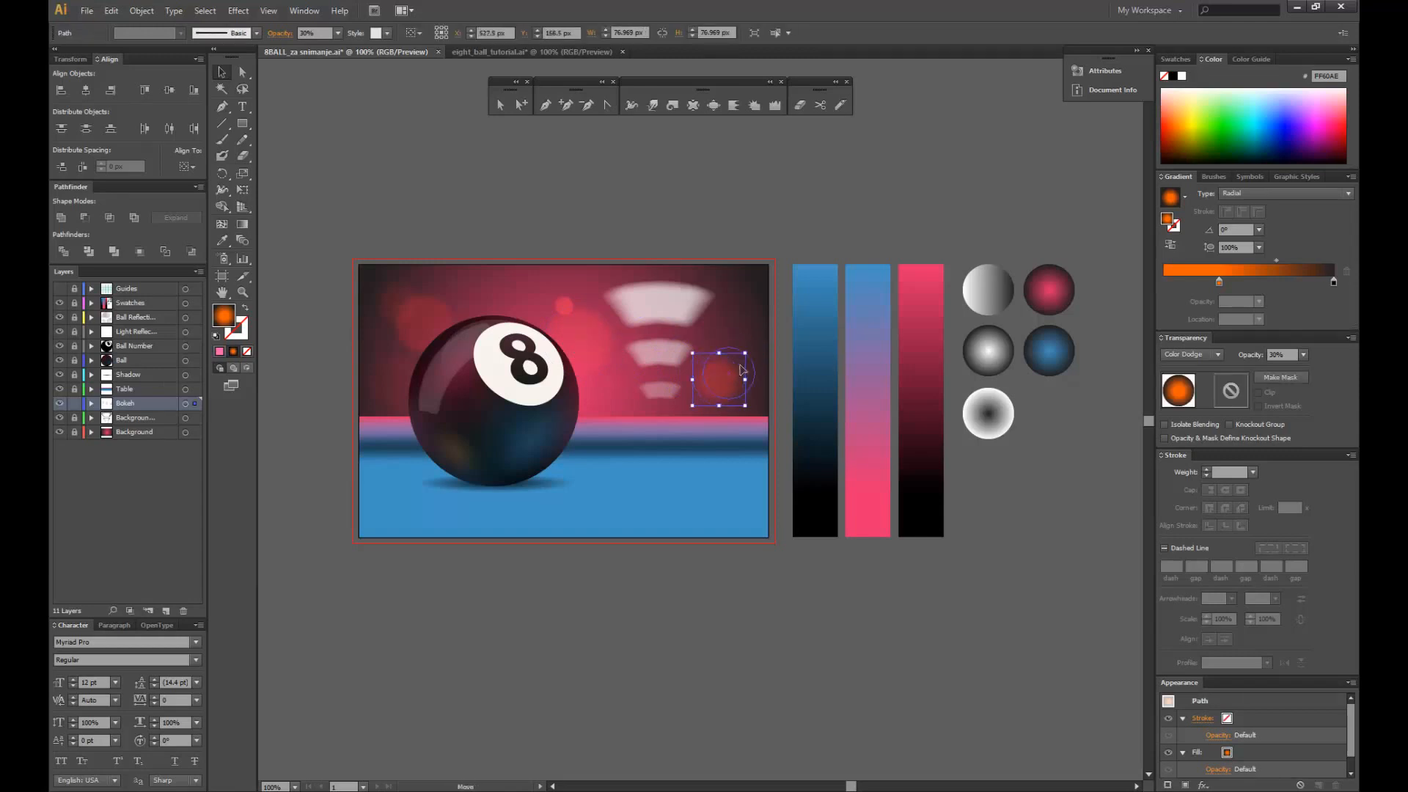
pyautogui.click(765, 294)
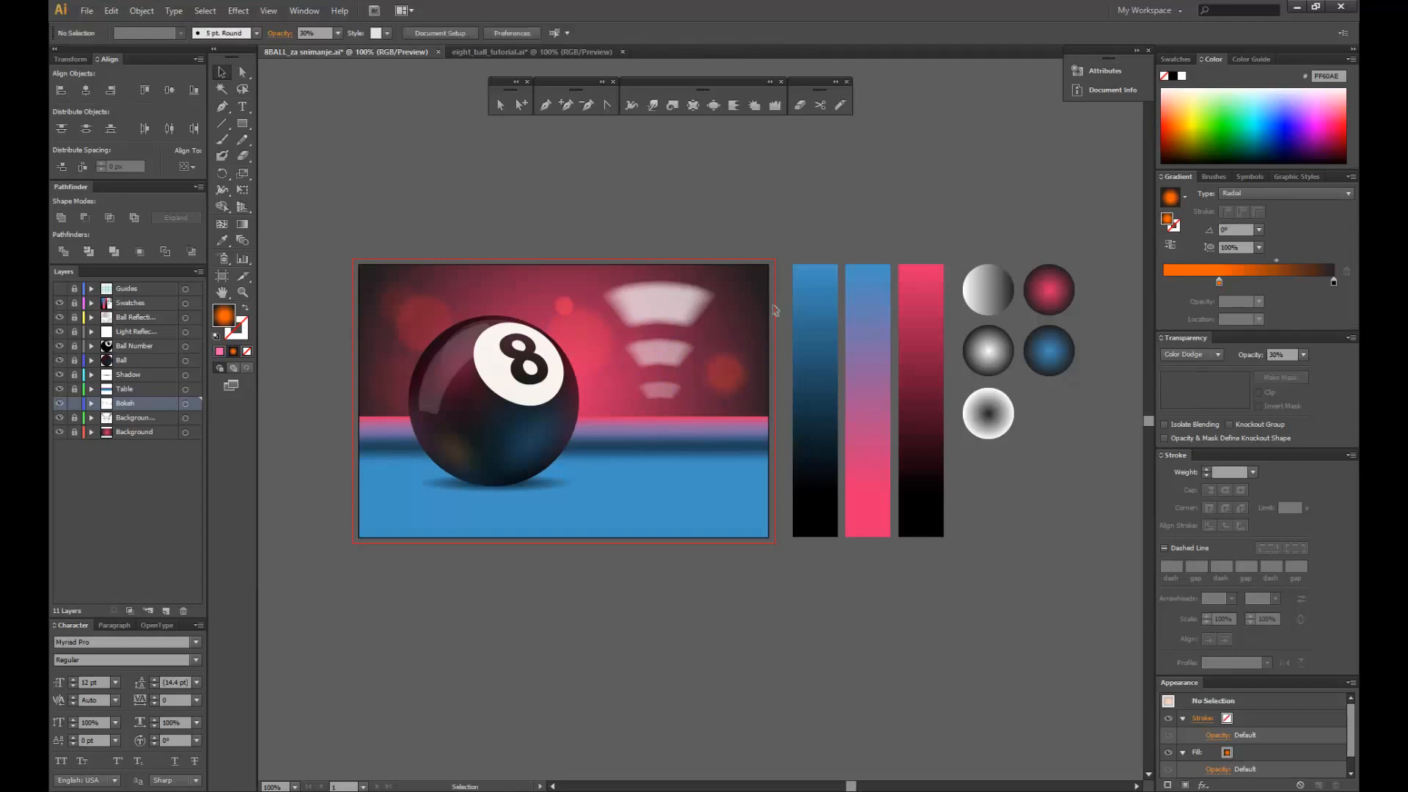
pyautogui.click(740, 372)
pyautogui.moveTo(753, 345)
pyautogui.mouseDown()
pyautogui.moveTo(764, 335)
pyautogui.moveTo(741, 367)
pyautogui.mouseUp()
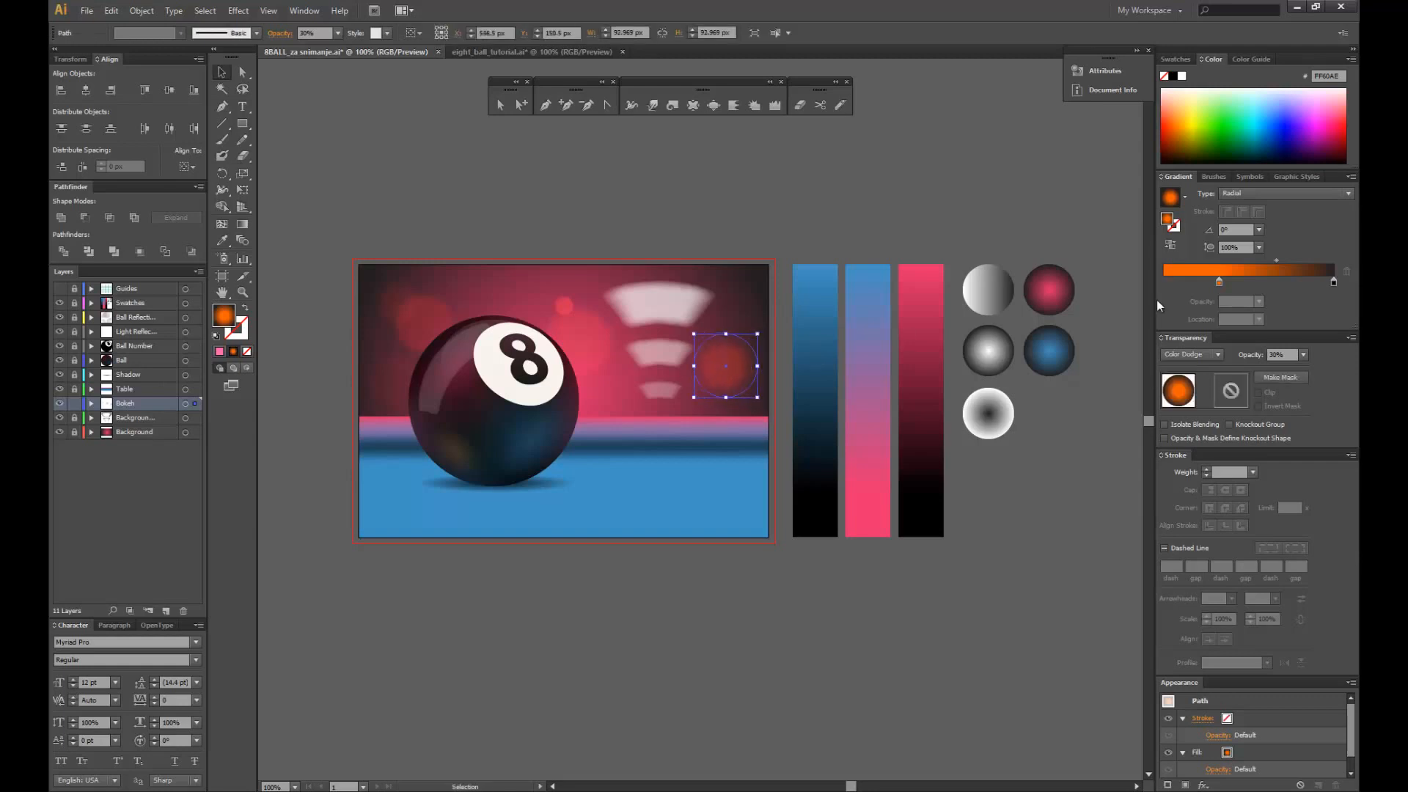
# - Move the orange gradient stop of the circle right of the ceiling lights outward to 65.22%
pyautogui.moveTo(1219, 282); pyautogui.dragTo(1253, 283)
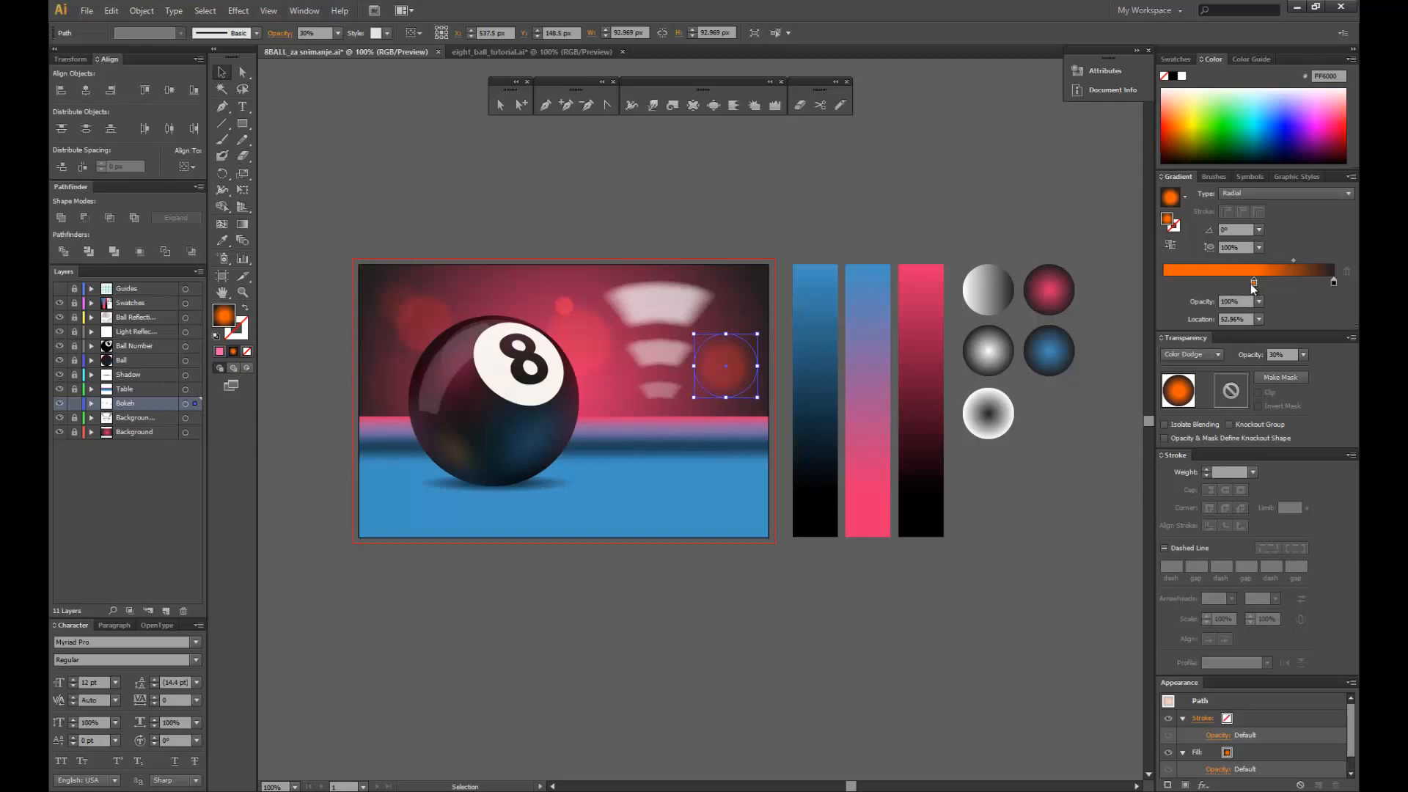
pyautogui.click(777, 306)
pyautogui.click(736, 370)
pyautogui.moveTo(1254, 282); pyautogui.dragTo(1274, 282)
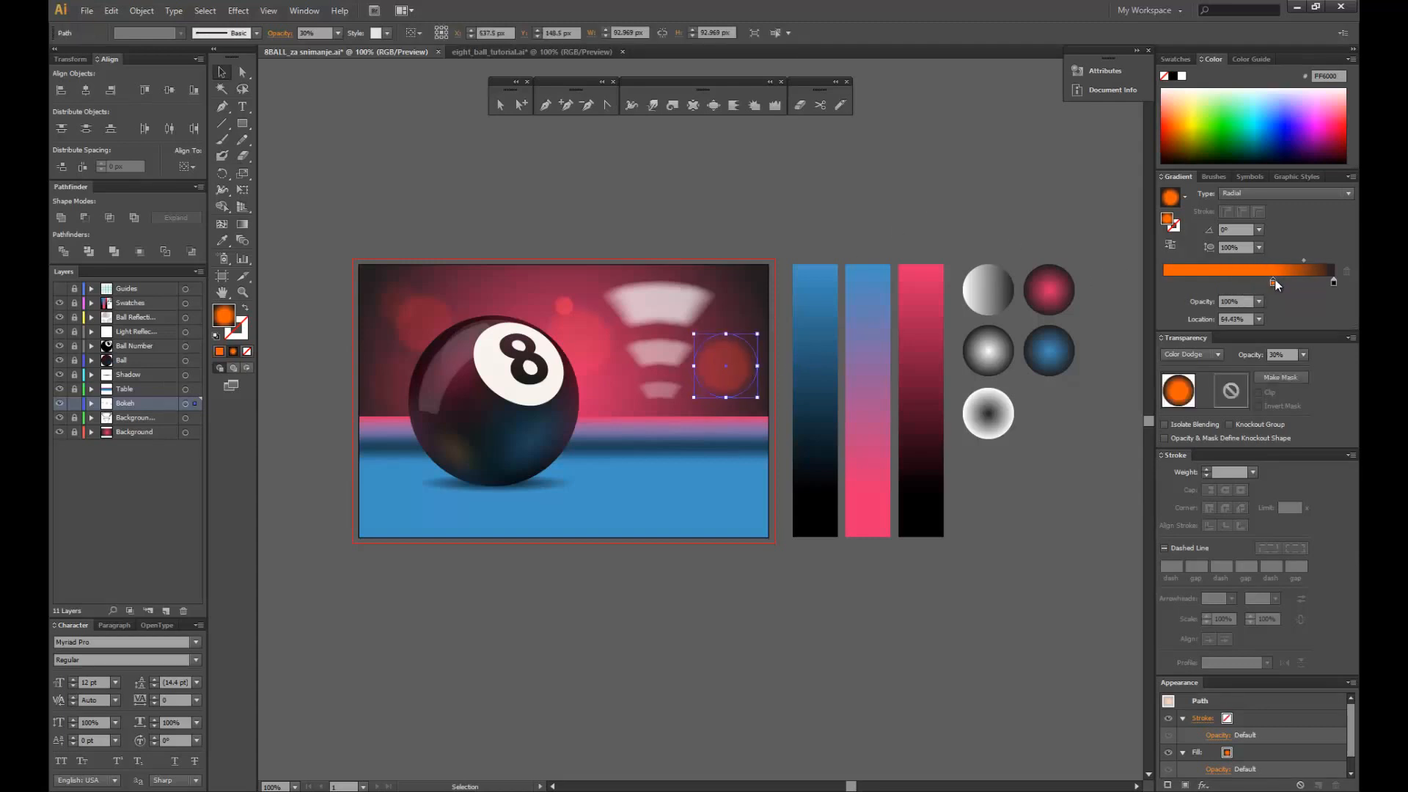
pyautogui.click(921, 178)
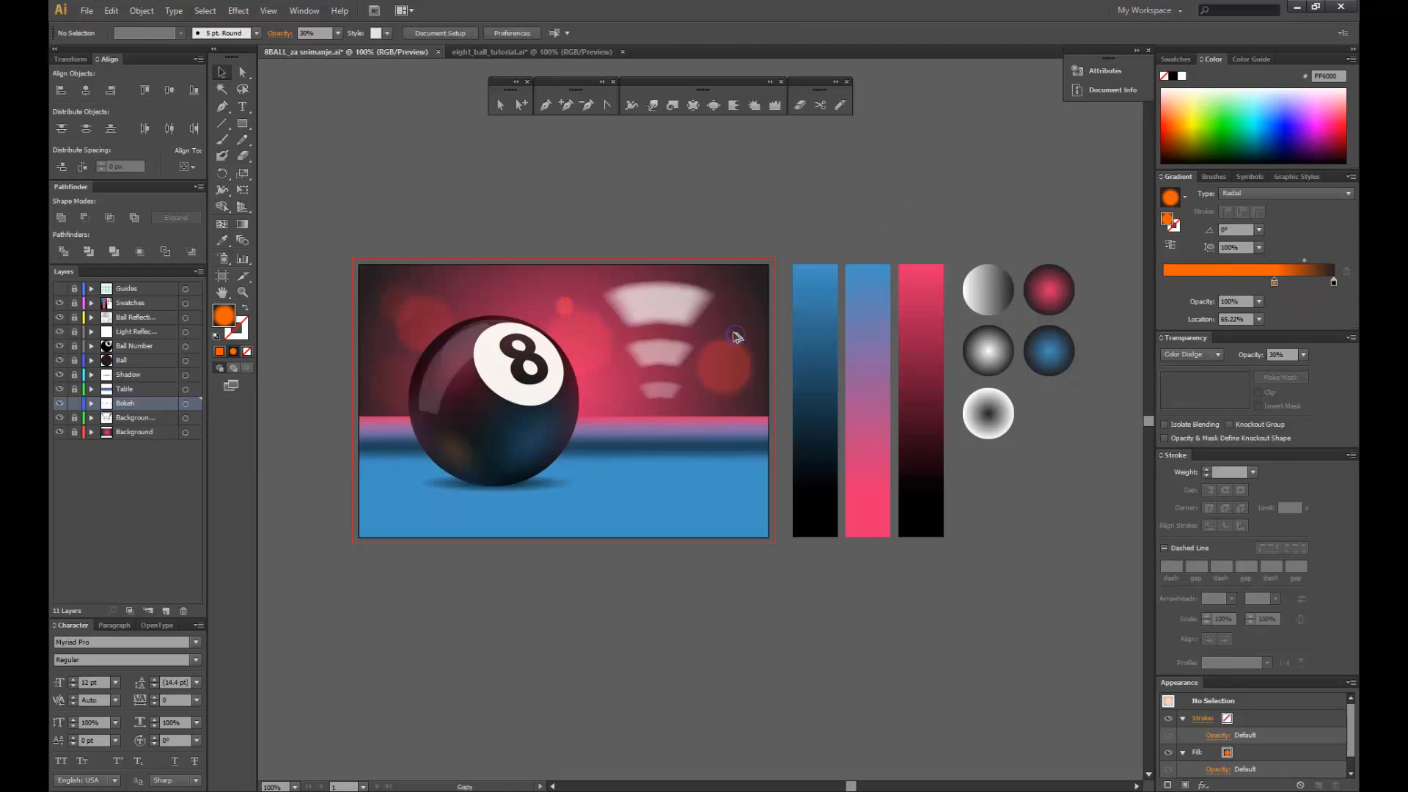
# - Place a copy of the tiny orange circle at the upper right of the 93 px circle and shrink the larger one to about 52 px
pyautogui.moveTo(731, 338); pyautogui.dragTo(736, 339)
pyautogui.click(760, 207)
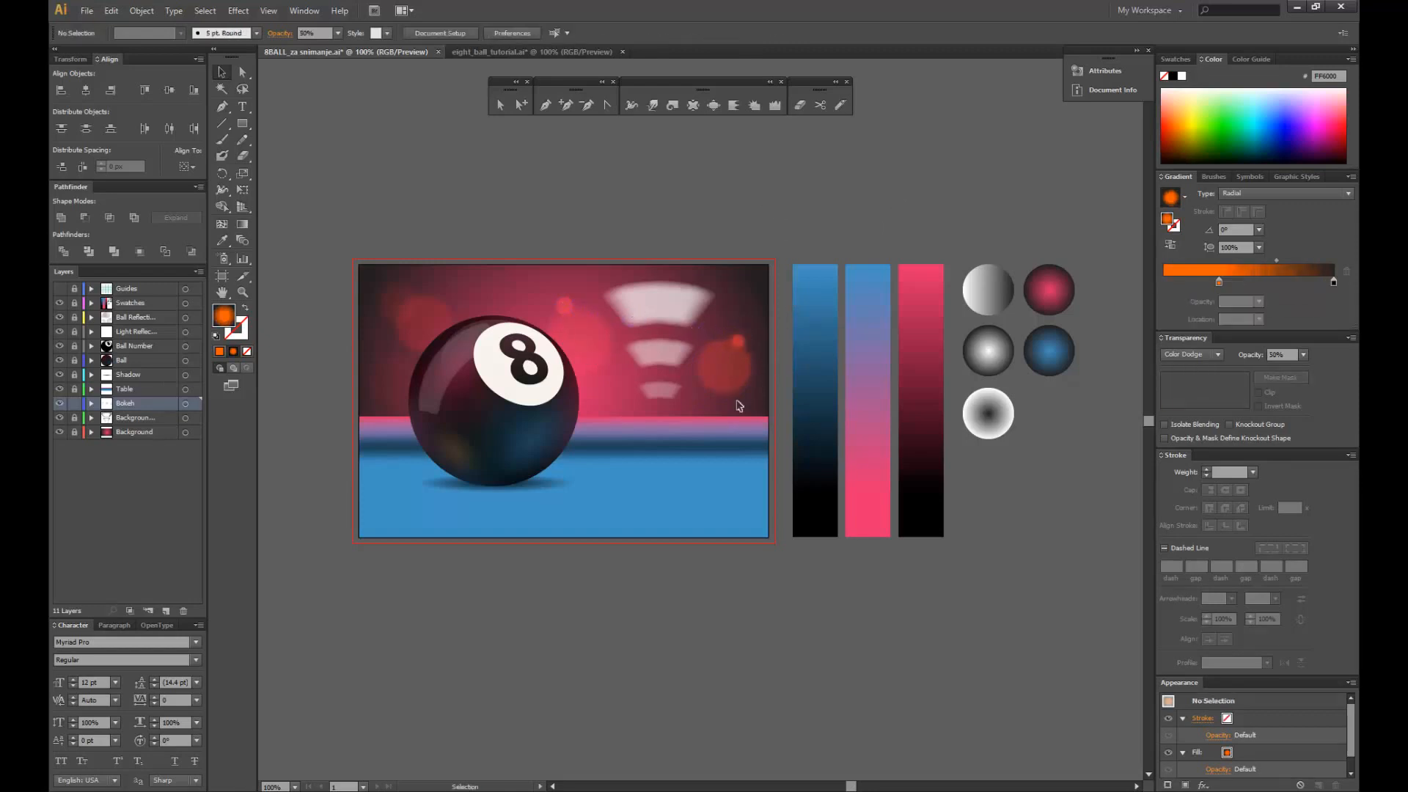
pyautogui.click(740, 390)
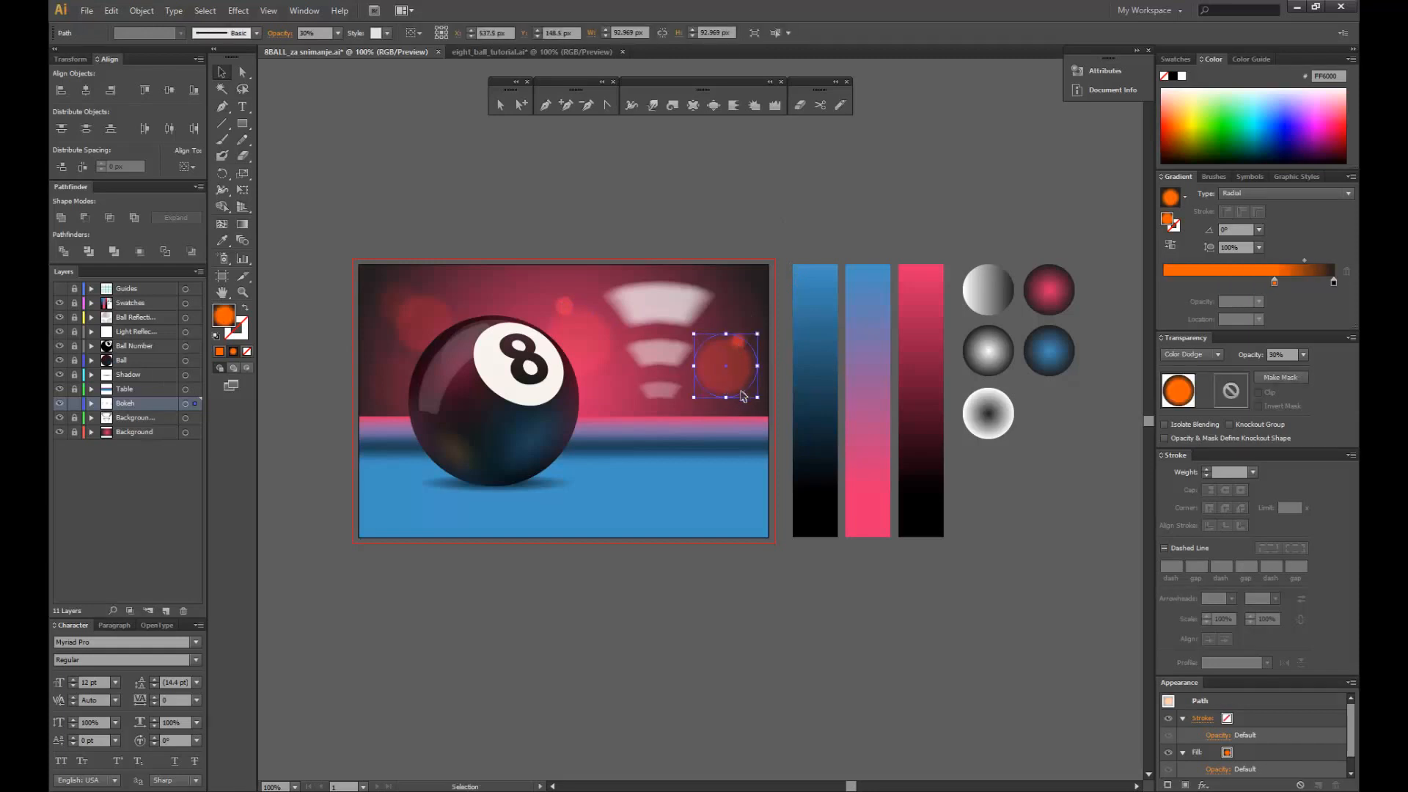
pyautogui.moveTo(757, 397); pyautogui.dragTo(729, 369)
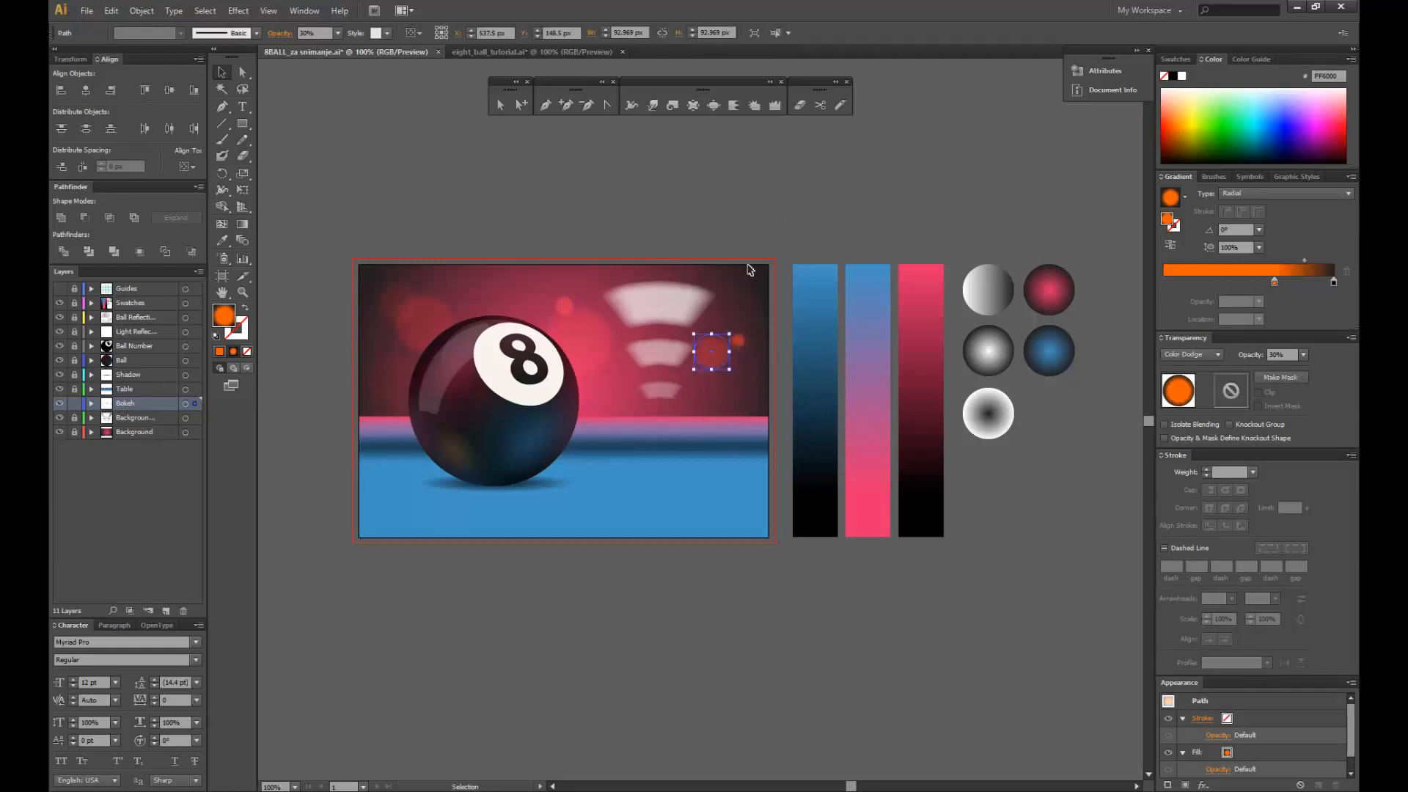
pyautogui.click(750, 270)
pyautogui.click(722, 361)
pyautogui.click(749, 250)
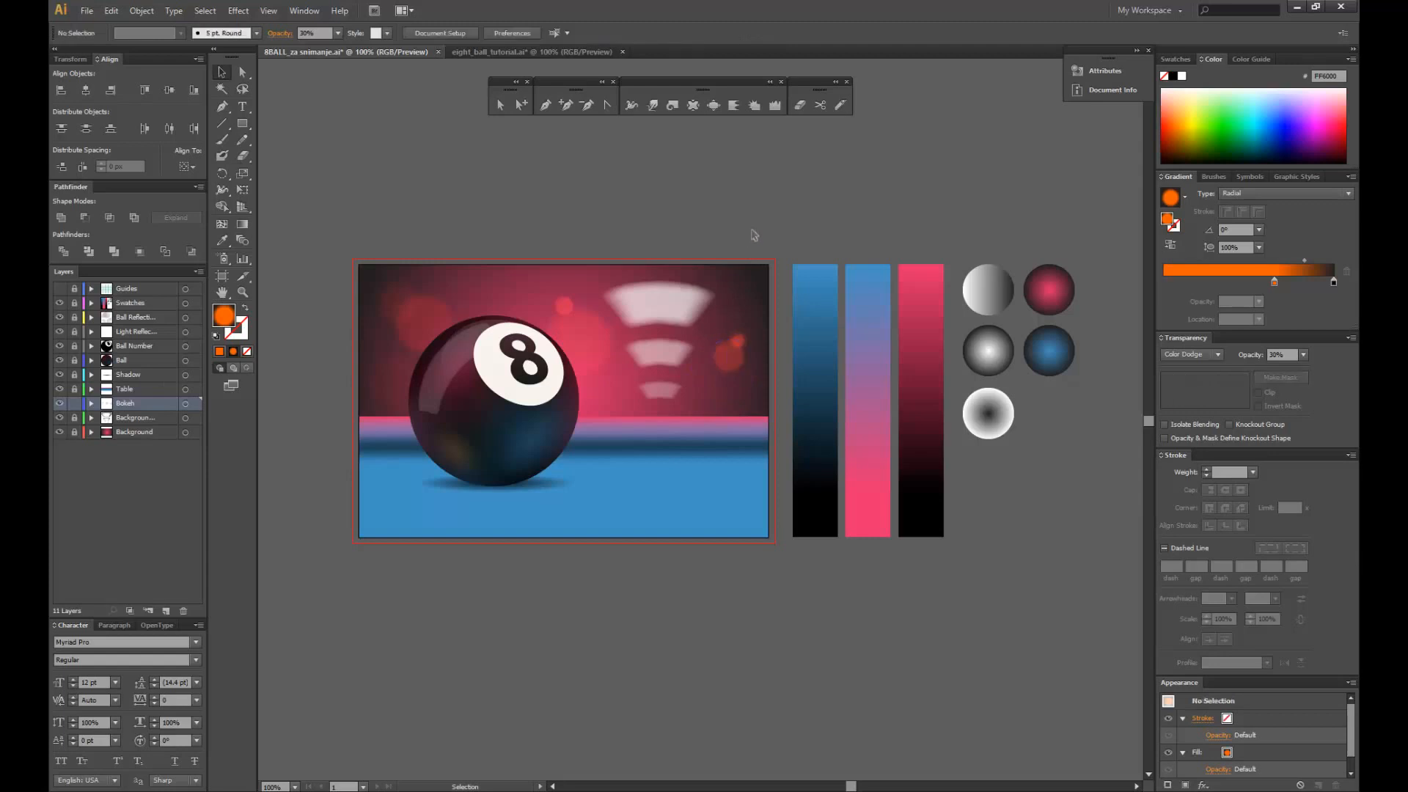
# - Move the two overlapping orange circles right of the ceiling lights slightly lower together
pyautogui.click(727, 353)
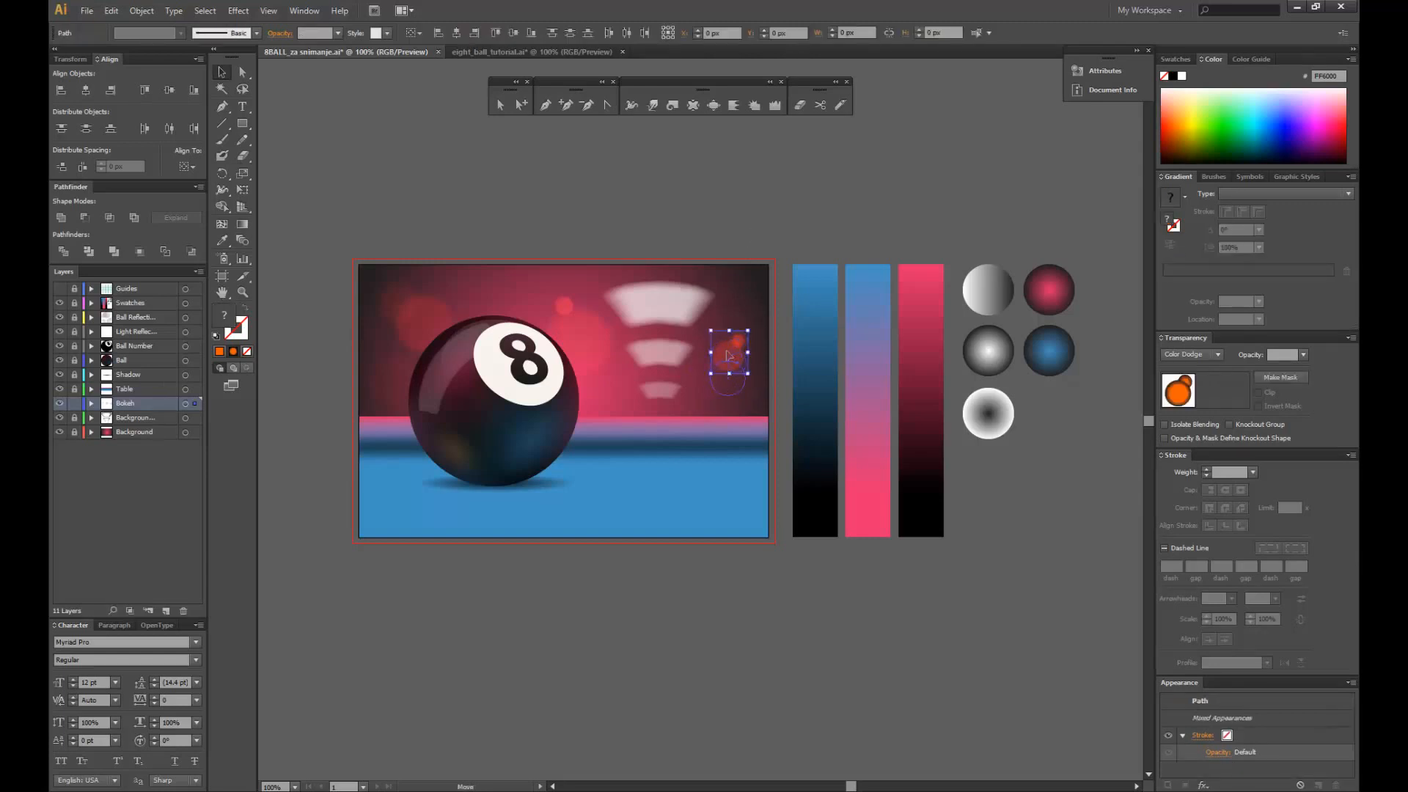
pyautogui.click(733, 105)
pyautogui.click(221, 72)
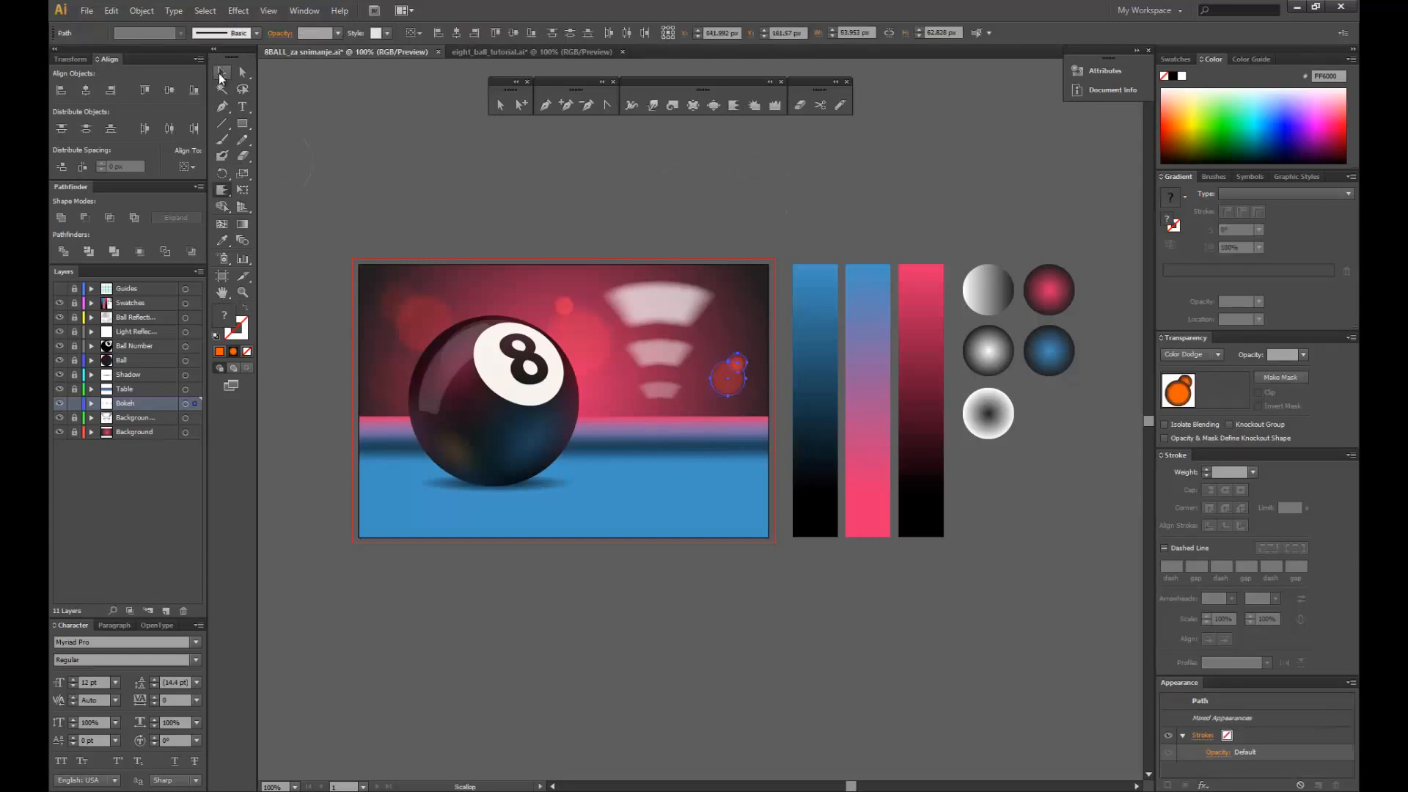
# - Set the opacity of the larger overlapping circle to 20% and of the tiny one to 30%
pyautogui.click(724, 379)
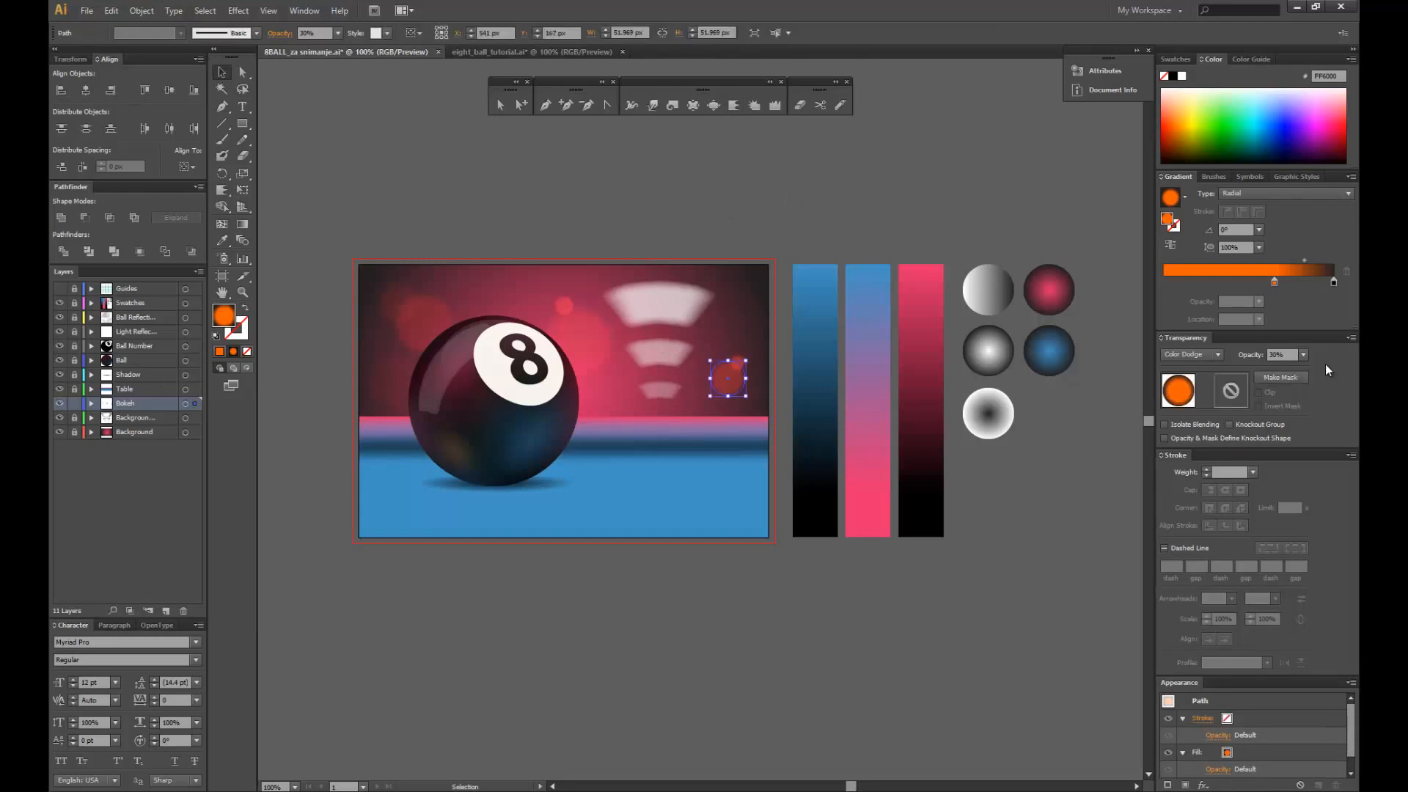
pyautogui.click(1304, 355)
pyautogui.click(1319, 400)
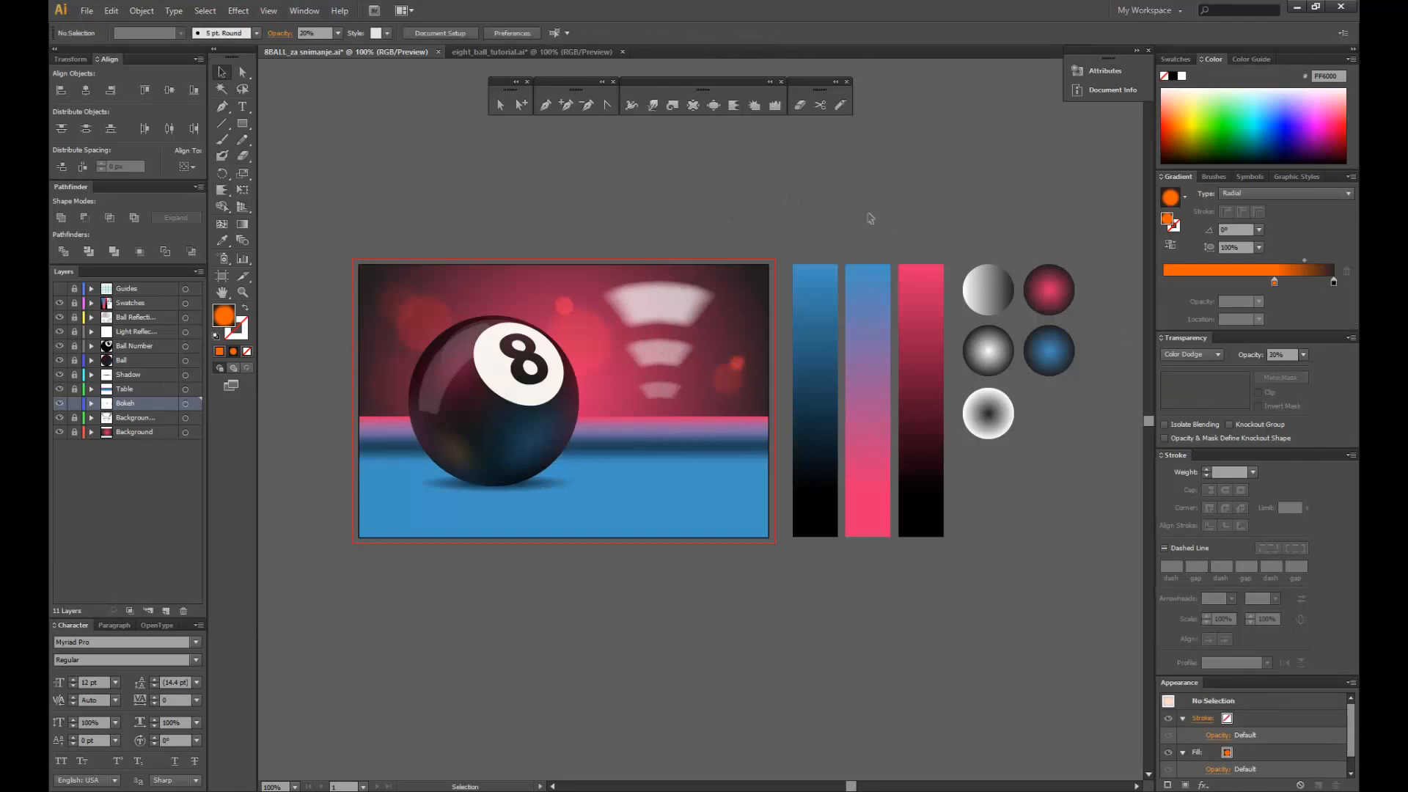
pyautogui.click(871, 218)
pyautogui.click(736, 363)
pyautogui.click(1303, 354)
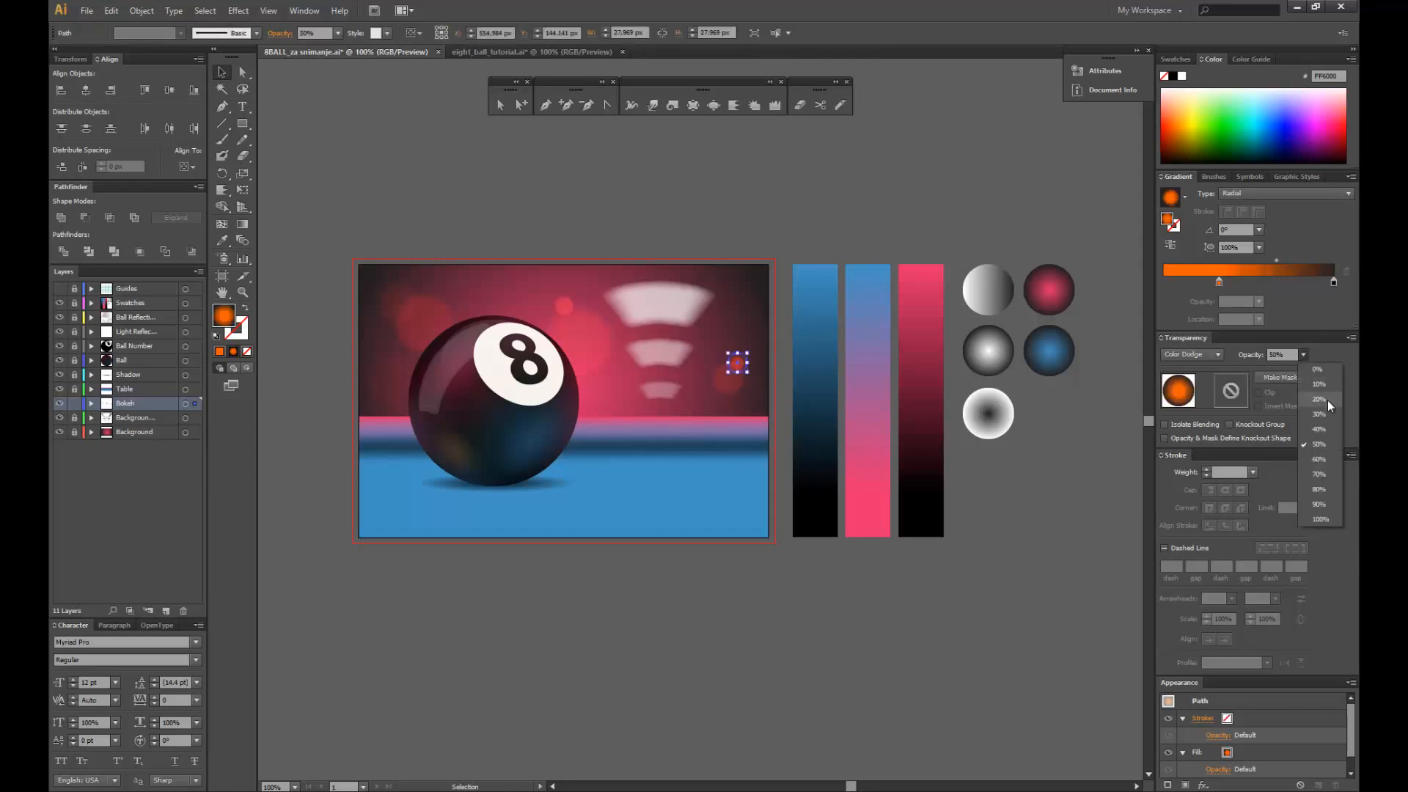
pyautogui.click(1319, 413)
pyautogui.click(800, 207)
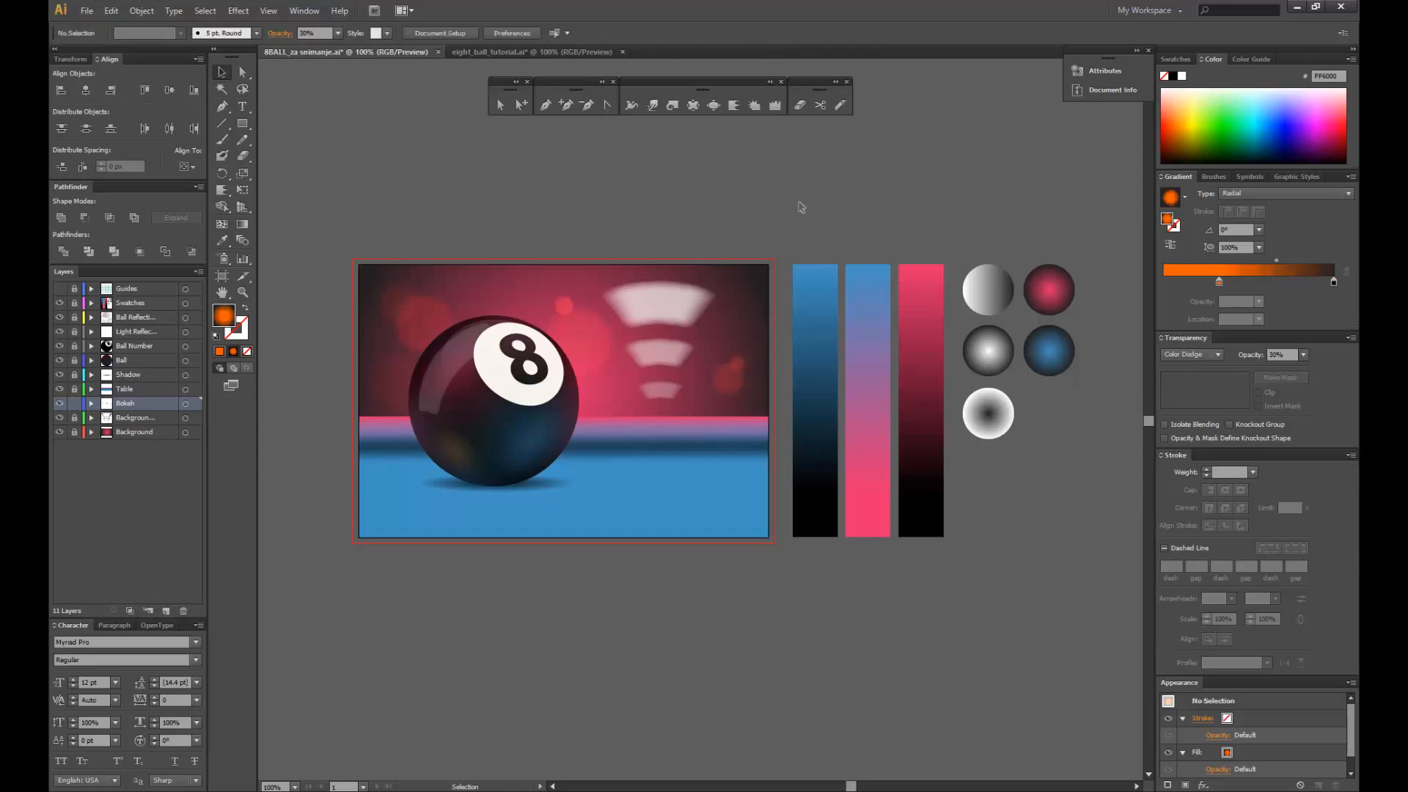
# - Enlarge the overlapping pair together so the larger circle is about 77 px, and reposition the small circle at its right edge
pyautogui.click(740, 374)
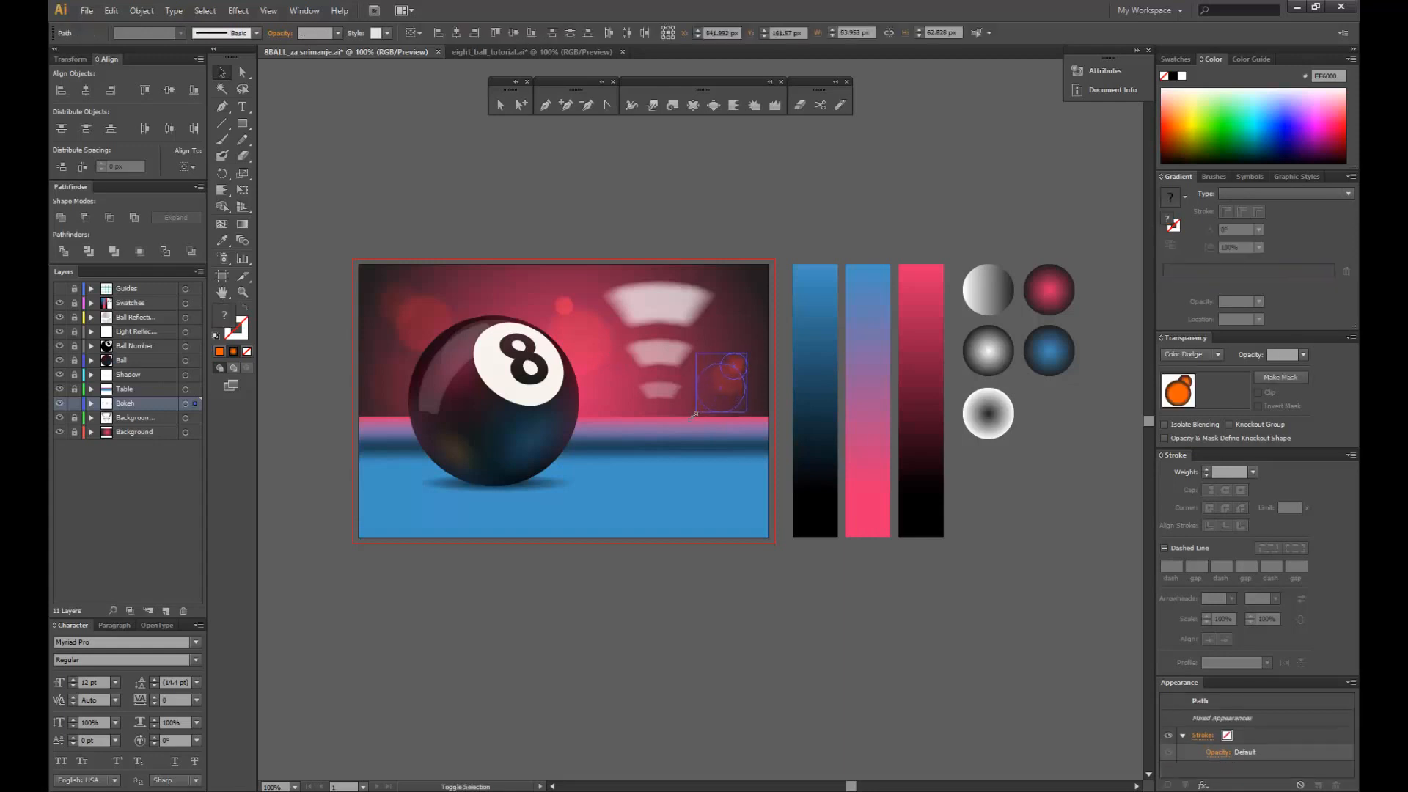
pyautogui.click(749, 234)
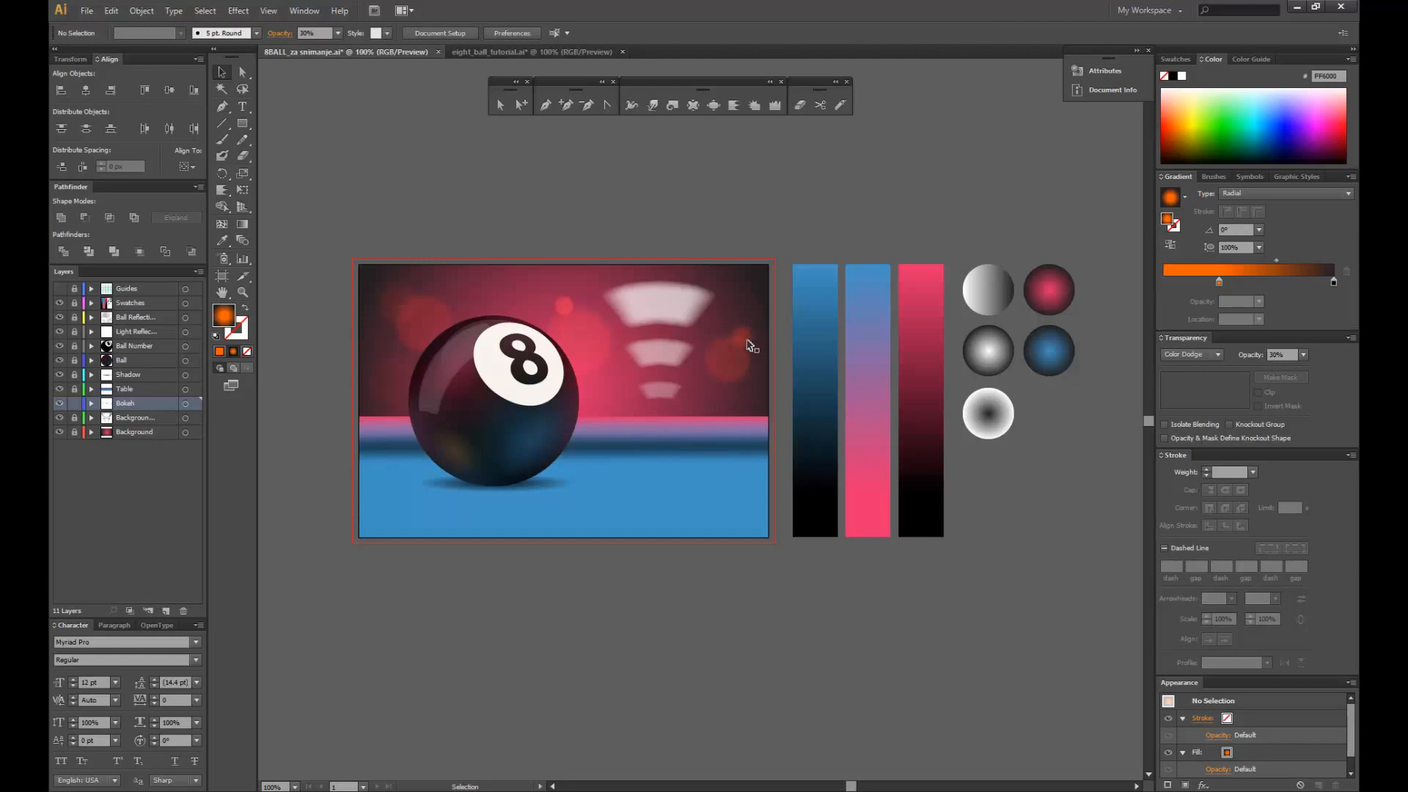
pyautogui.click(744, 366)
pyautogui.click(770, 241)
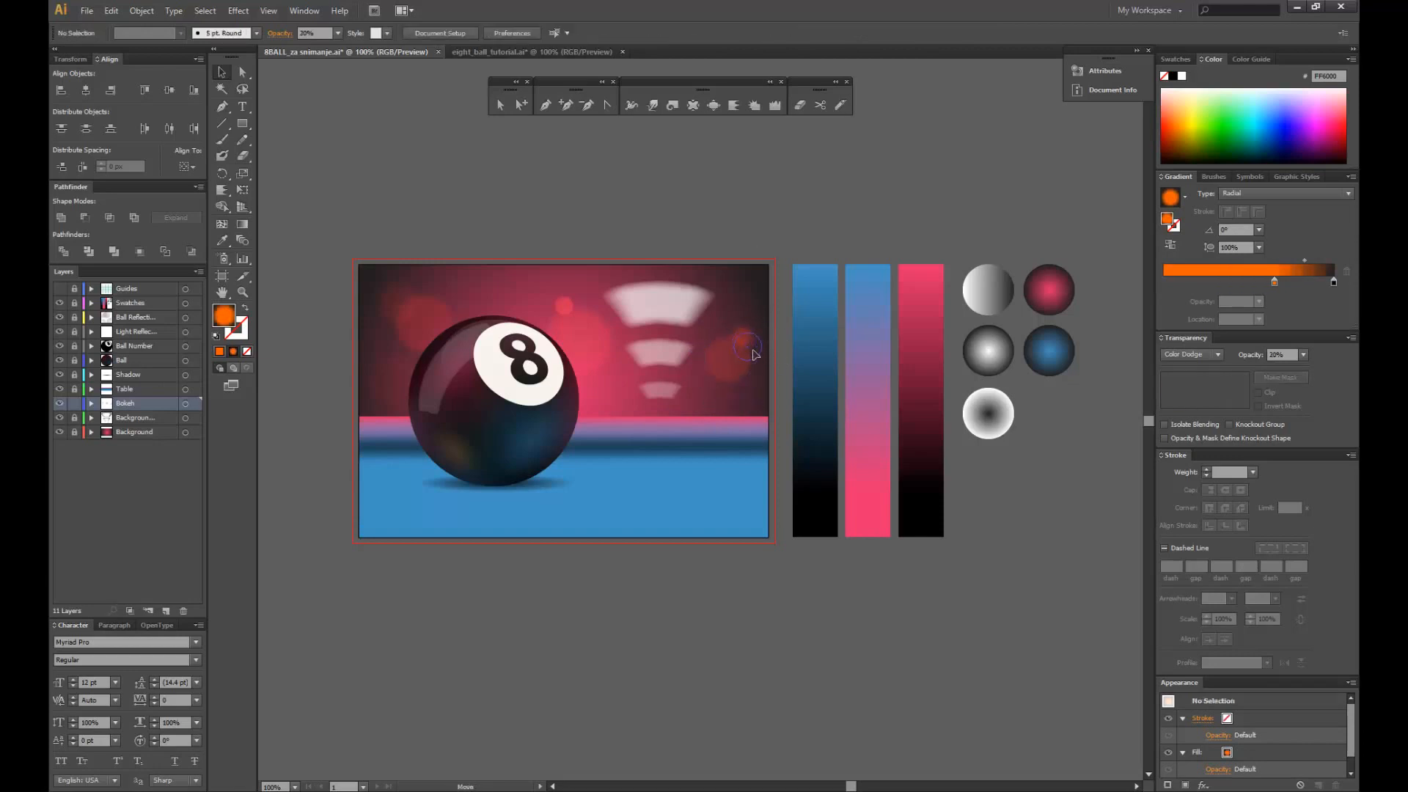
pyautogui.click(751, 343)
pyautogui.click(769, 262)
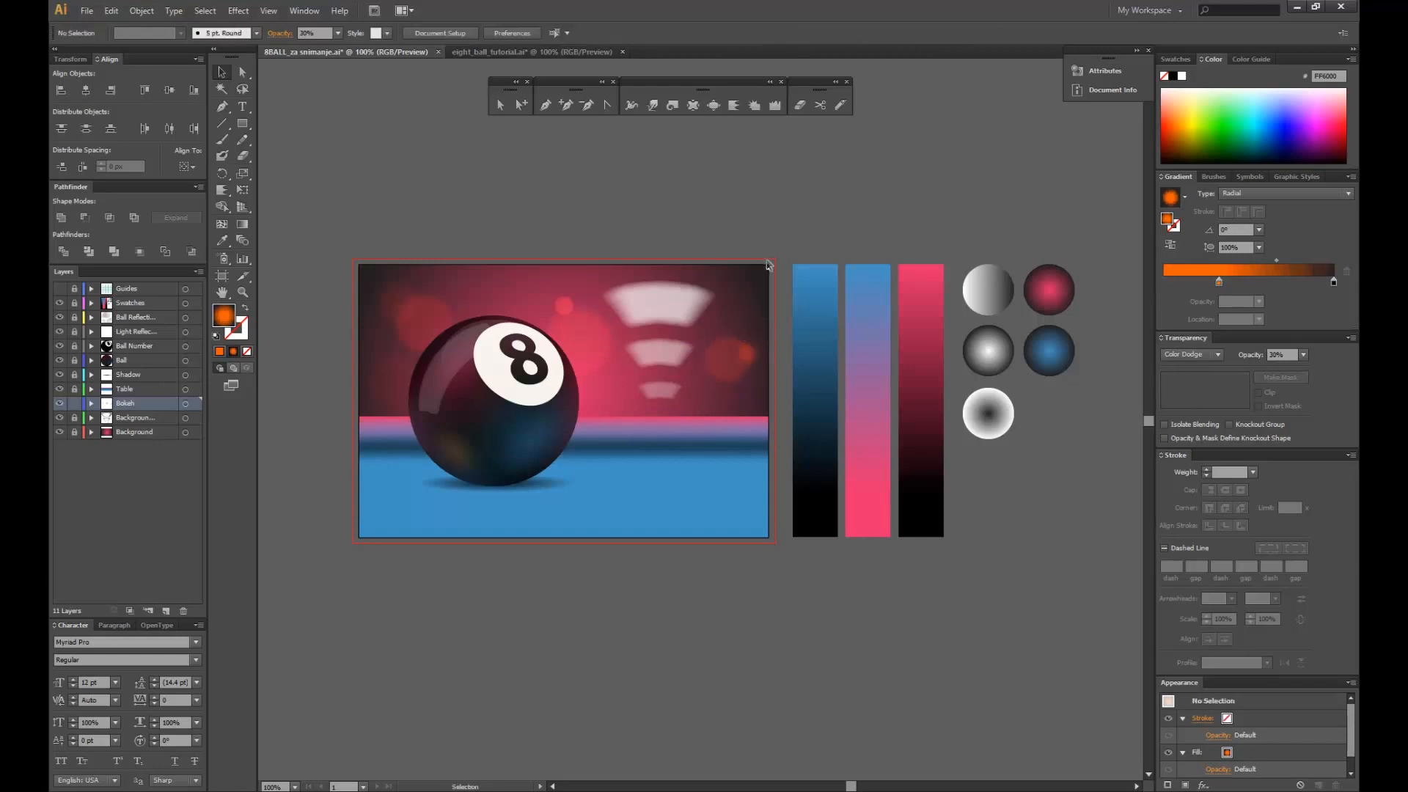
pyautogui.click(746, 361)
pyautogui.moveTo(752, 356); pyautogui.dragTo(745, 315)
pyautogui.click(745, 256)
pyautogui.click(752, 330)
pyautogui.click(750, 351)
pyautogui.hotkey('ctrl', 'z')
# - Copy the small orange circle to the background's upper-right corner and shrink the copy to about 29 px
pyautogui.click(760, 405)
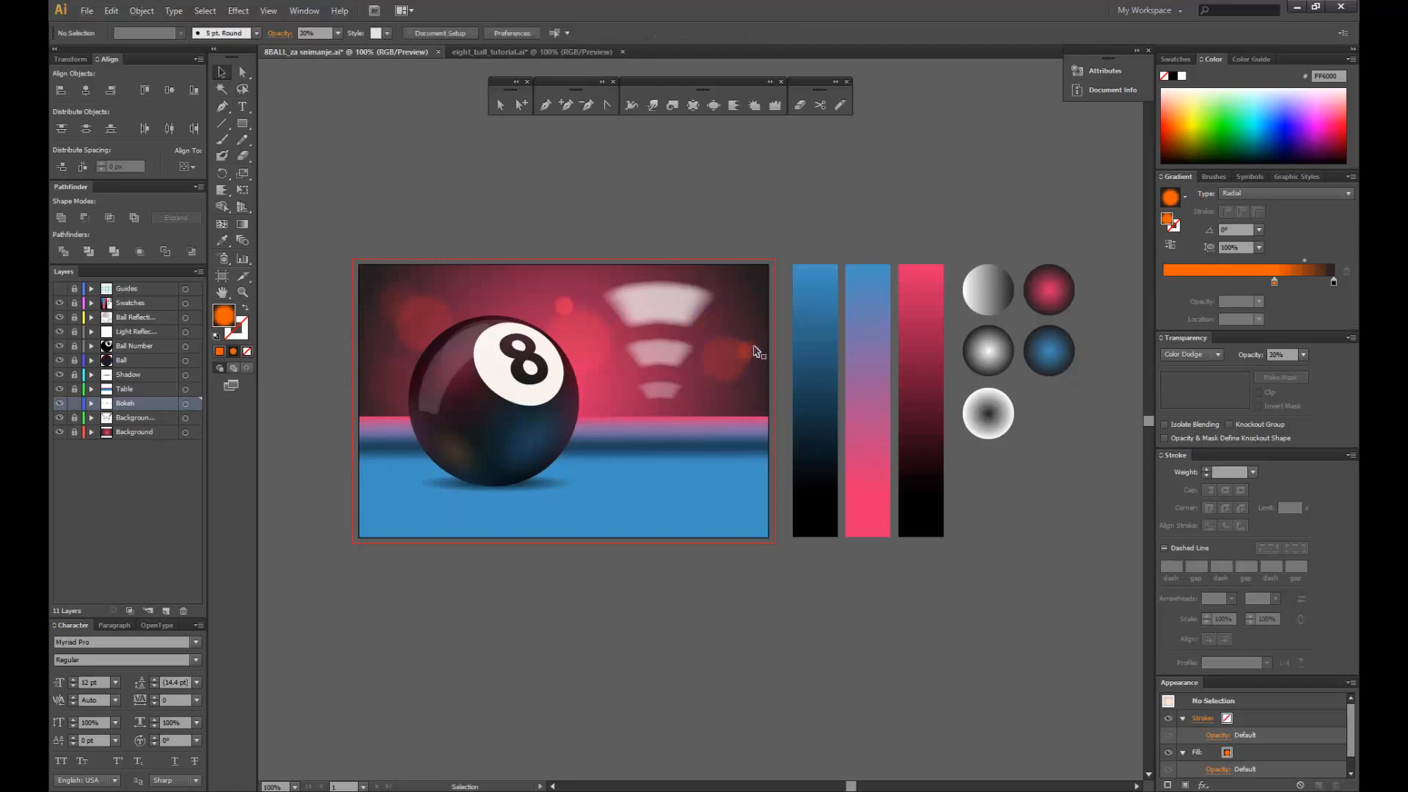
pyautogui.click(746, 292)
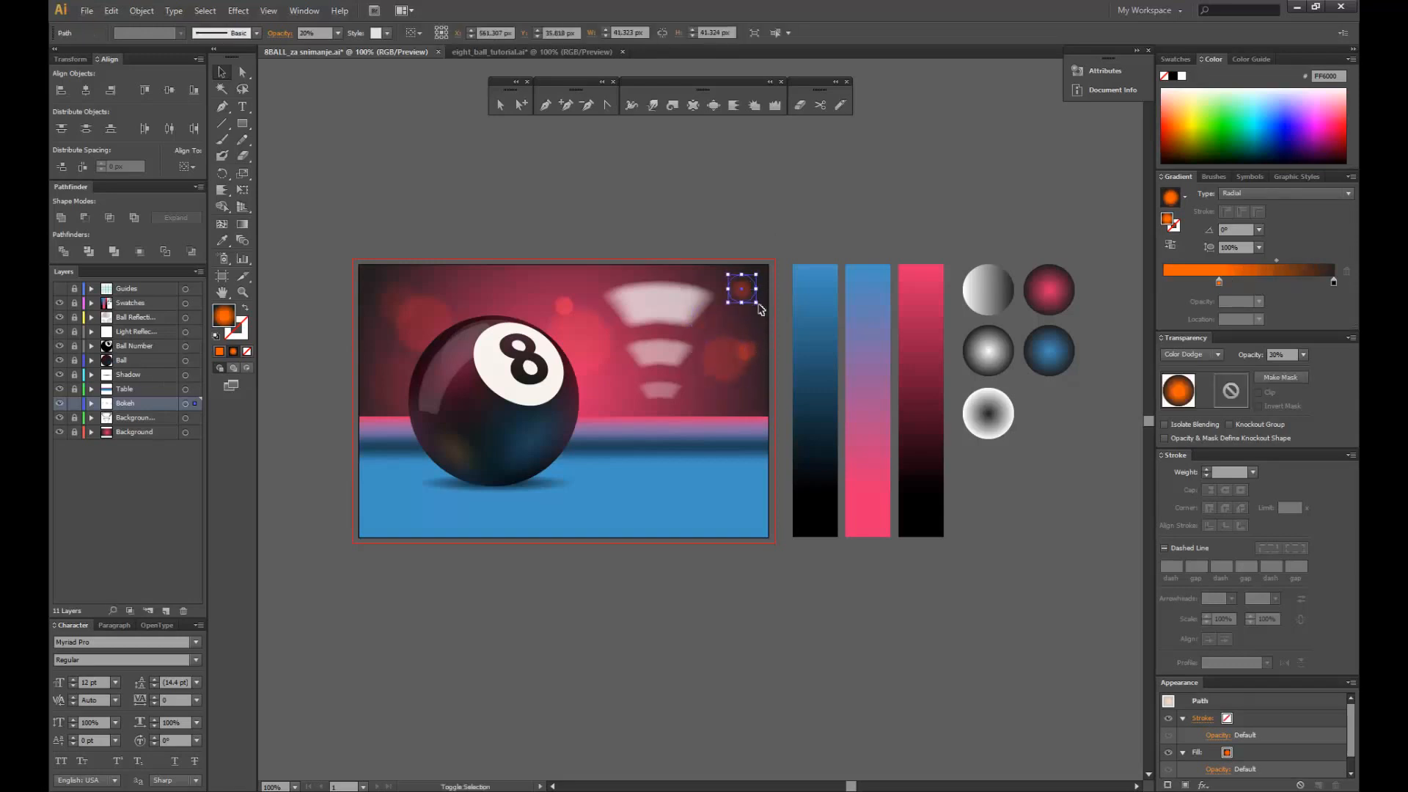
pyautogui.click(752, 289)
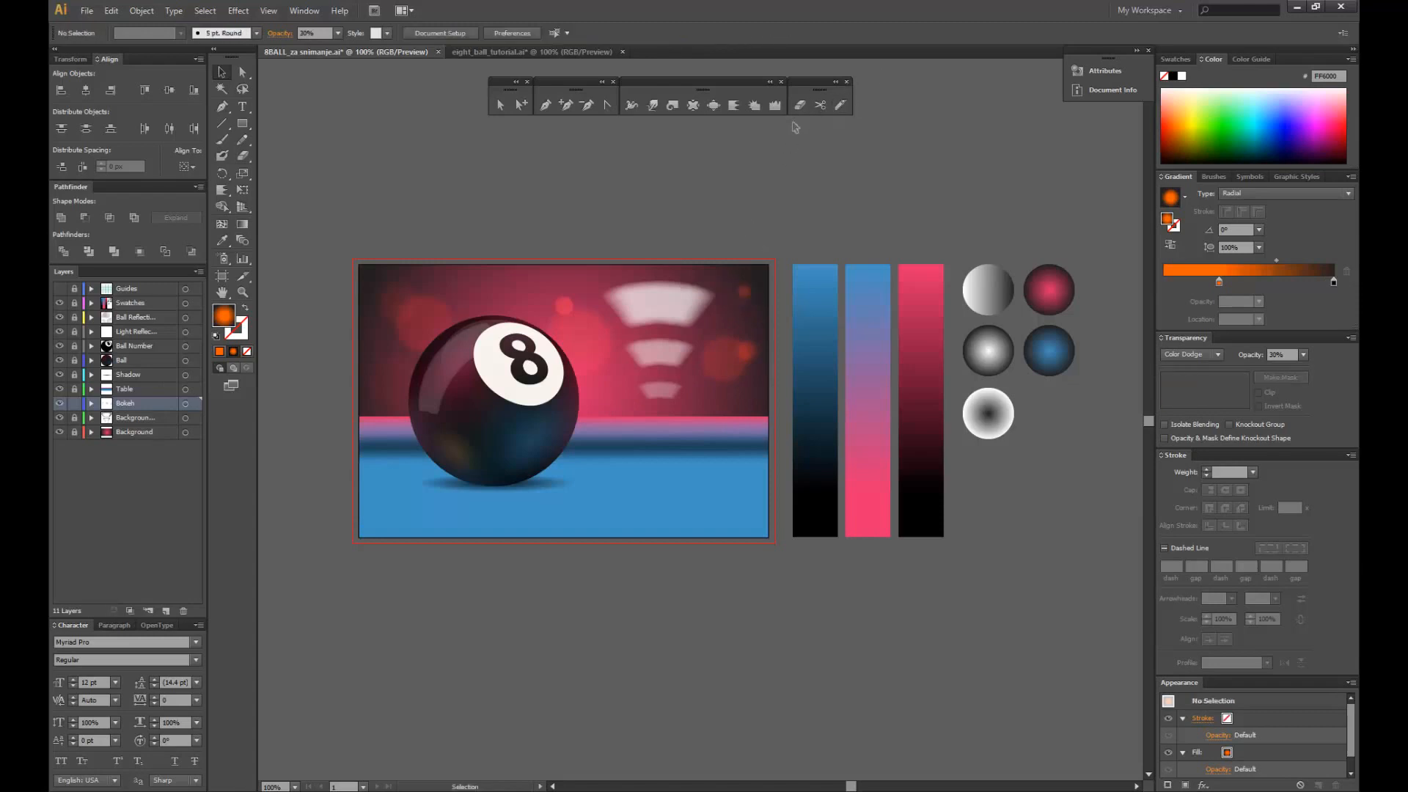
# - Try an opacity of 10% on the tiny orange circle in the background's upper-right corner
pyautogui.click(744, 292)
pyautogui.click(1302, 355)
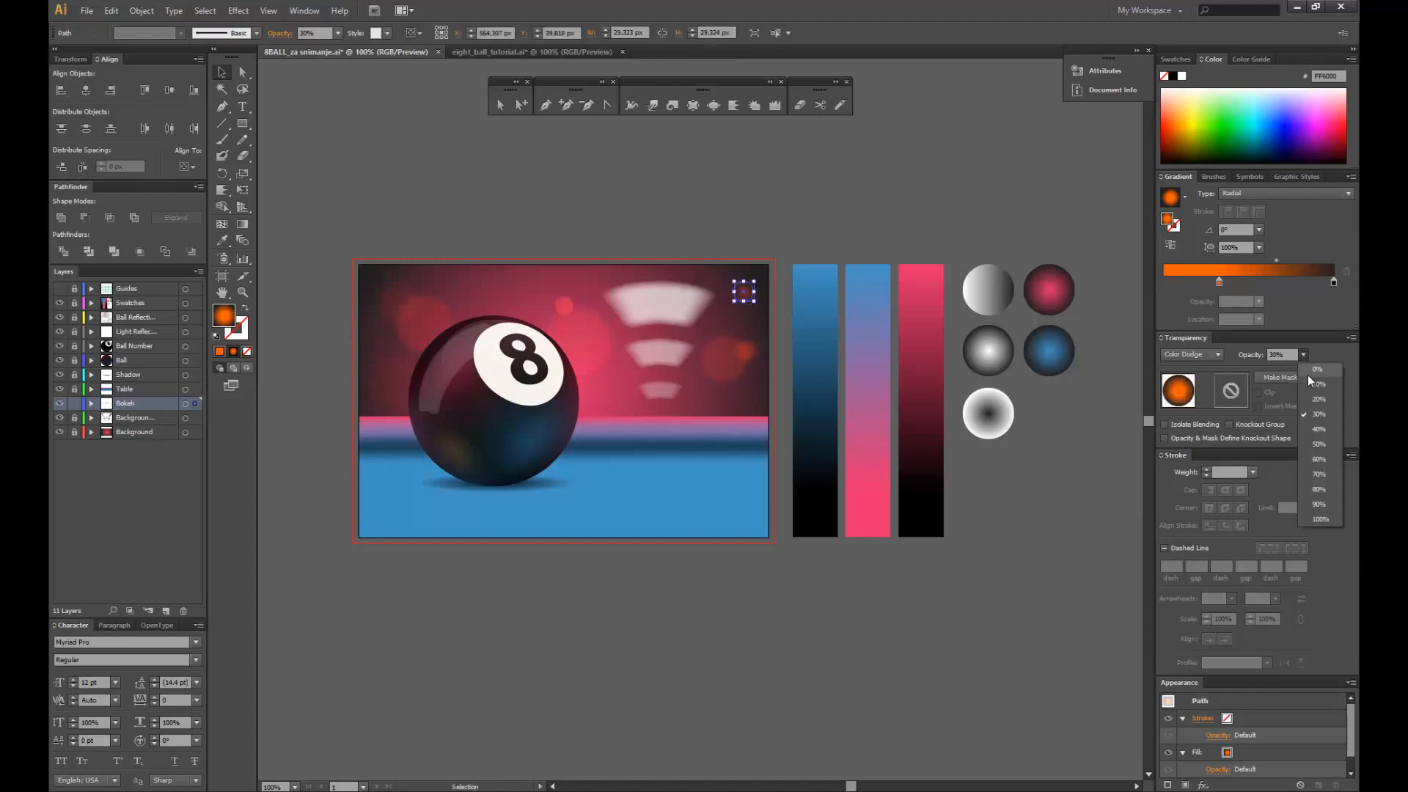
pyautogui.click(1314, 384)
pyautogui.click(752, 192)
# - Set the opacity of the tiny orange circle in the background's upper-right corner to 20%
pyautogui.click(745, 292)
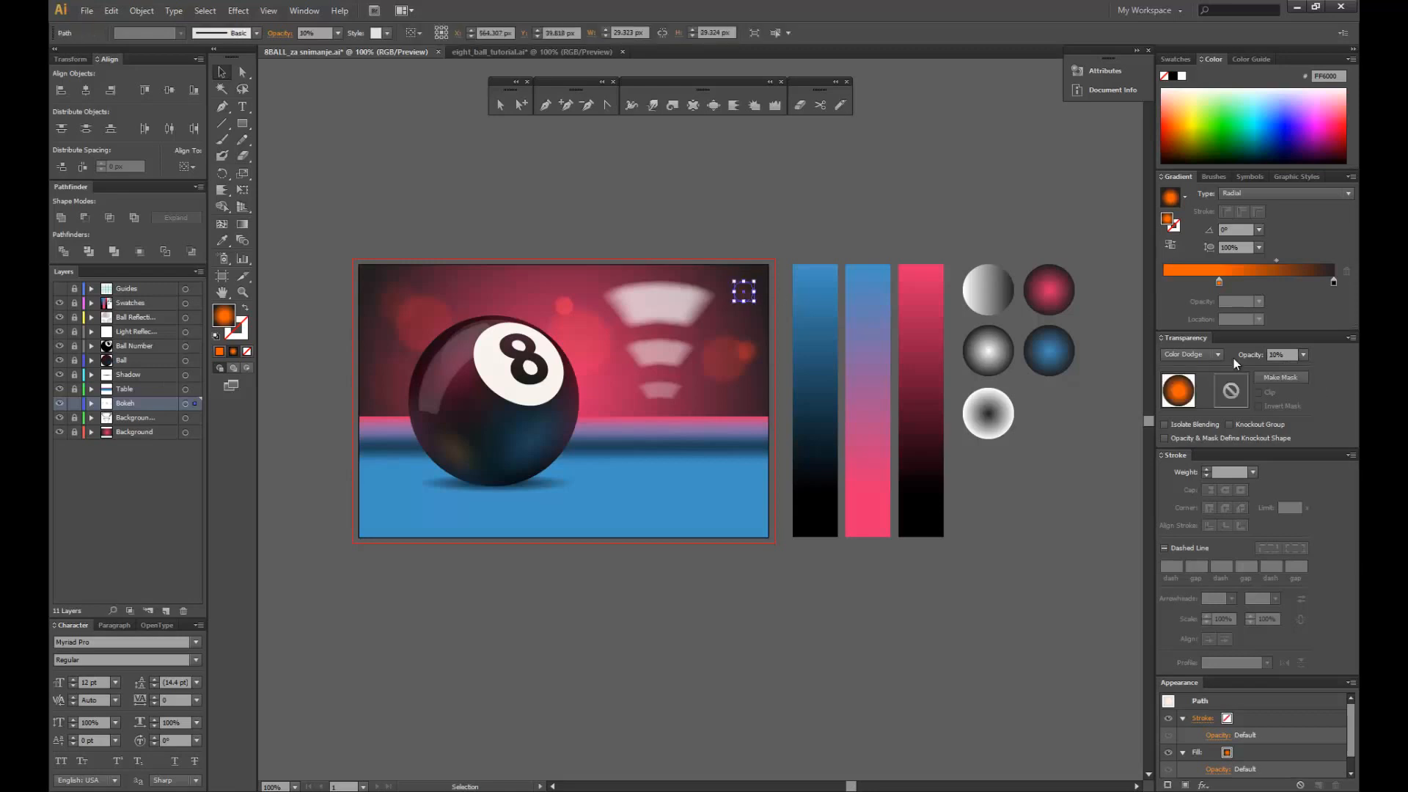
pyautogui.click(1303, 355)
pyautogui.click(1315, 399)
pyautogui.click(825, 202)
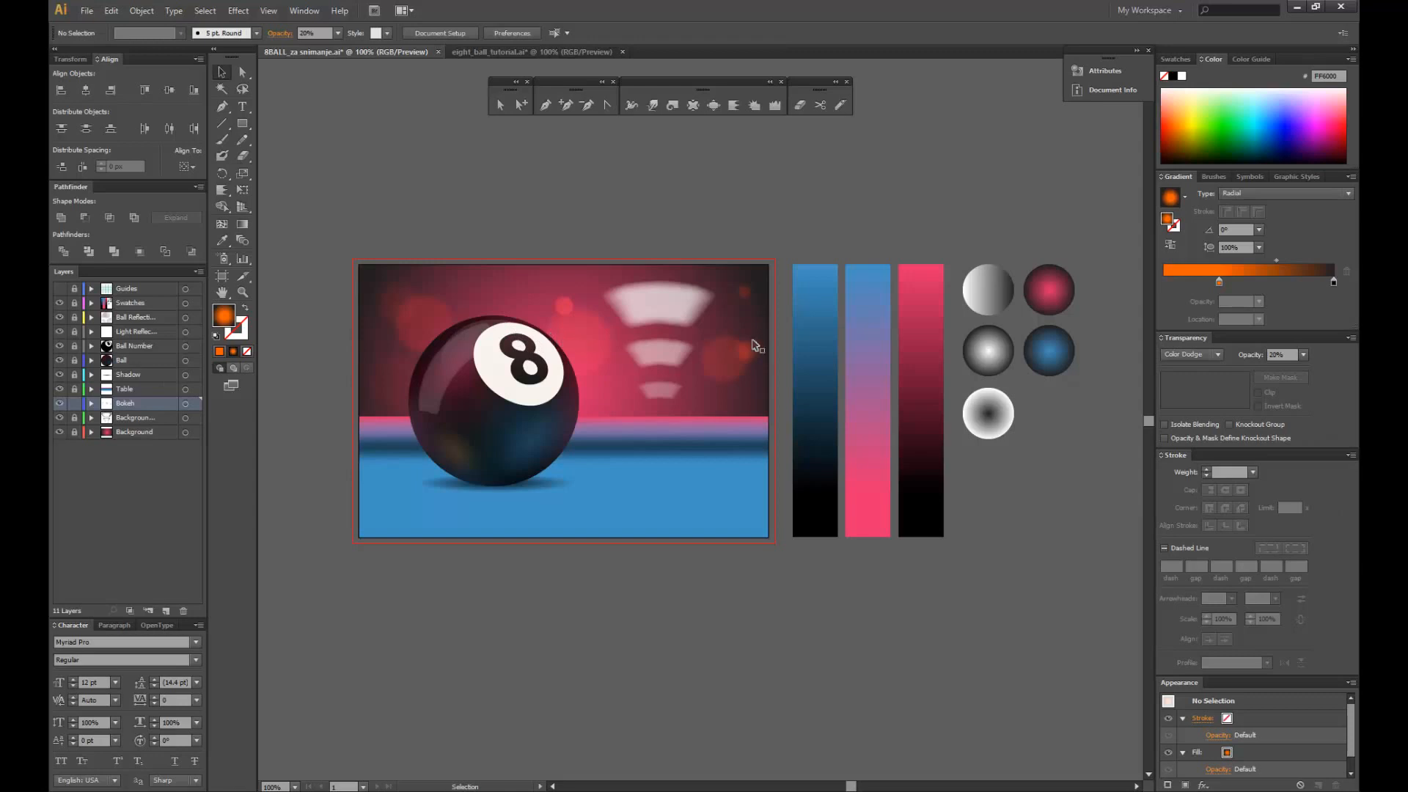
# - Copy the tiny orange circle from the upper-right corner to the background above the ball and shrink the copy
pyautogui.moveTo(741, 297); pyautogui.dragTo(505, 293)
pyautogui.click(523, 242)
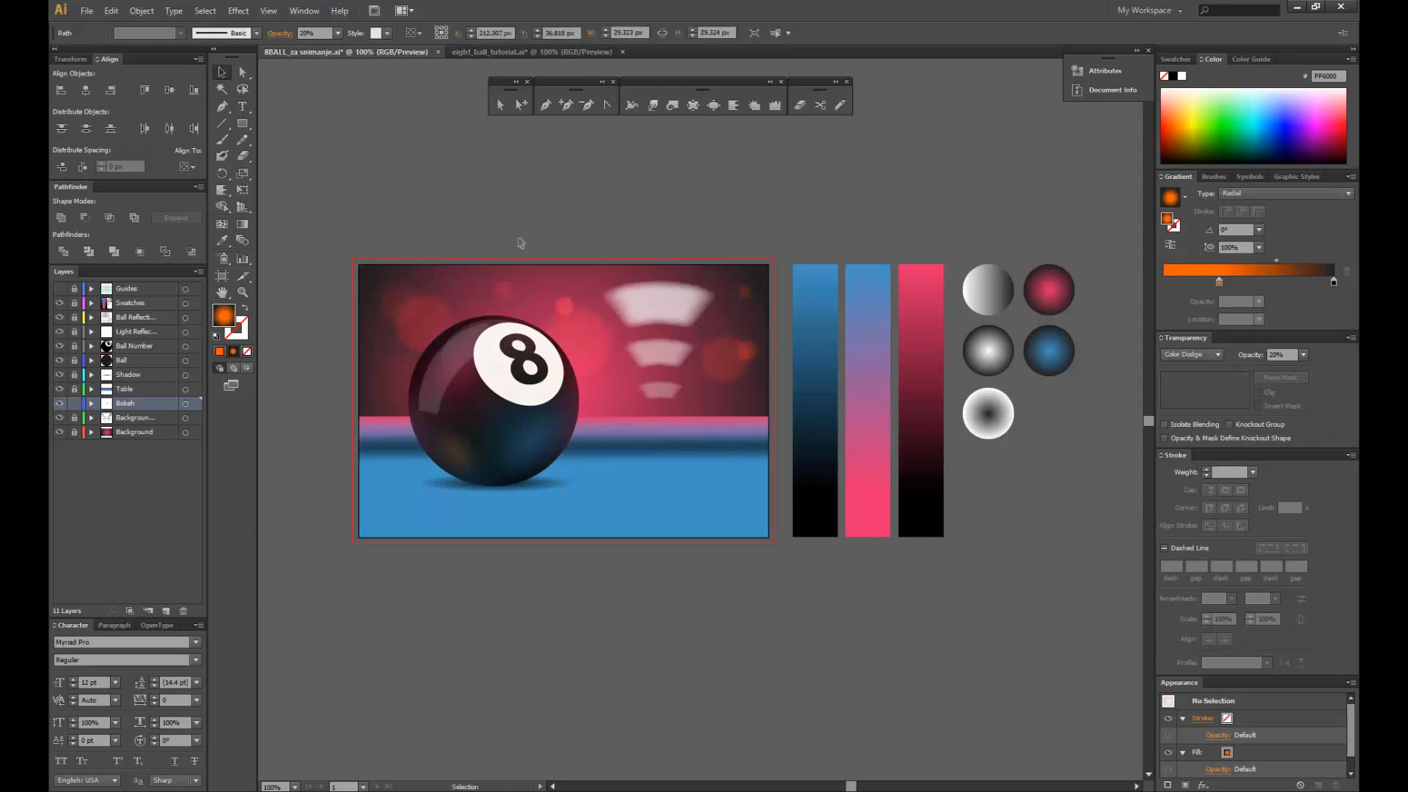
pyautogui.keyDown('shift'); pyautogui.click(513, 285); pyautogui.keyUp('shift')
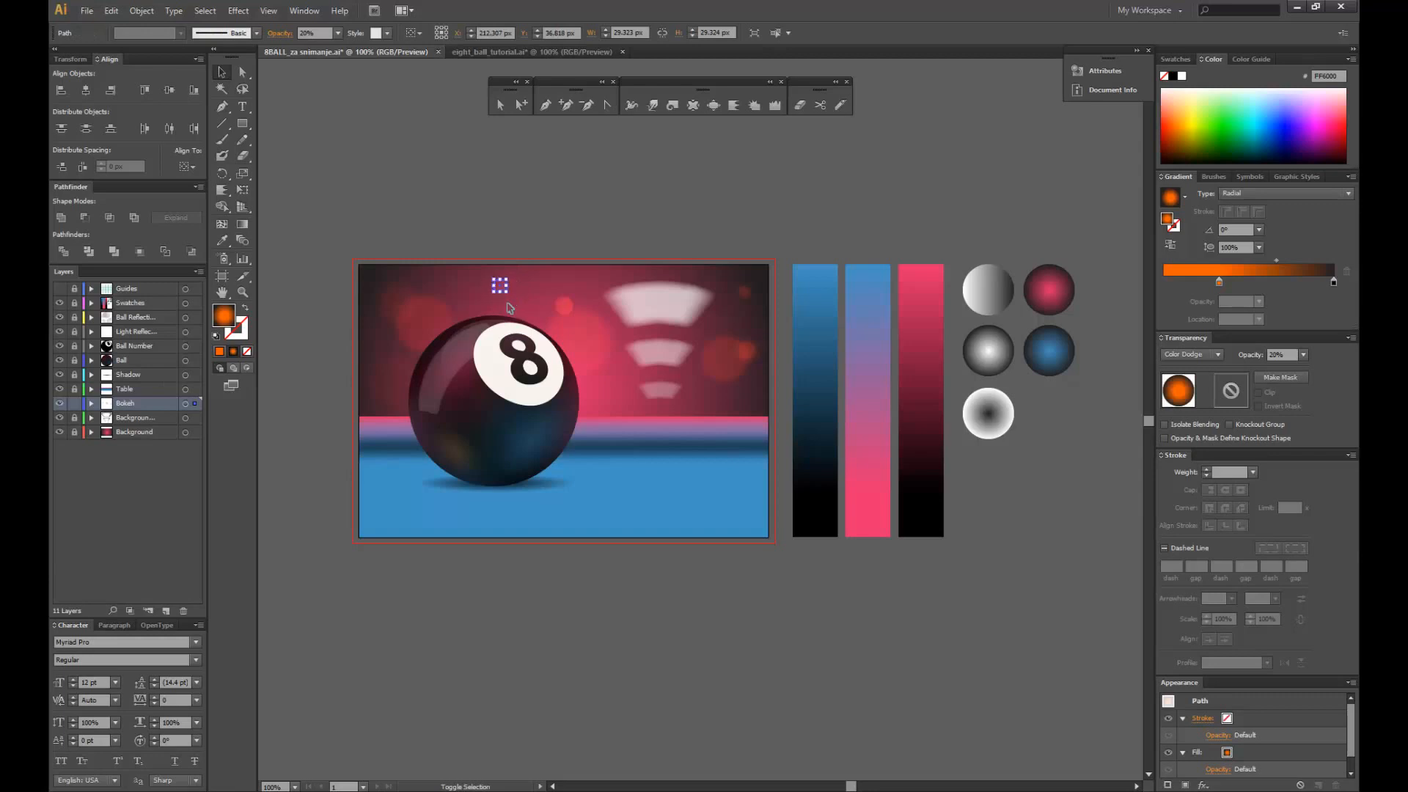
pyautogui.click(526, 248)
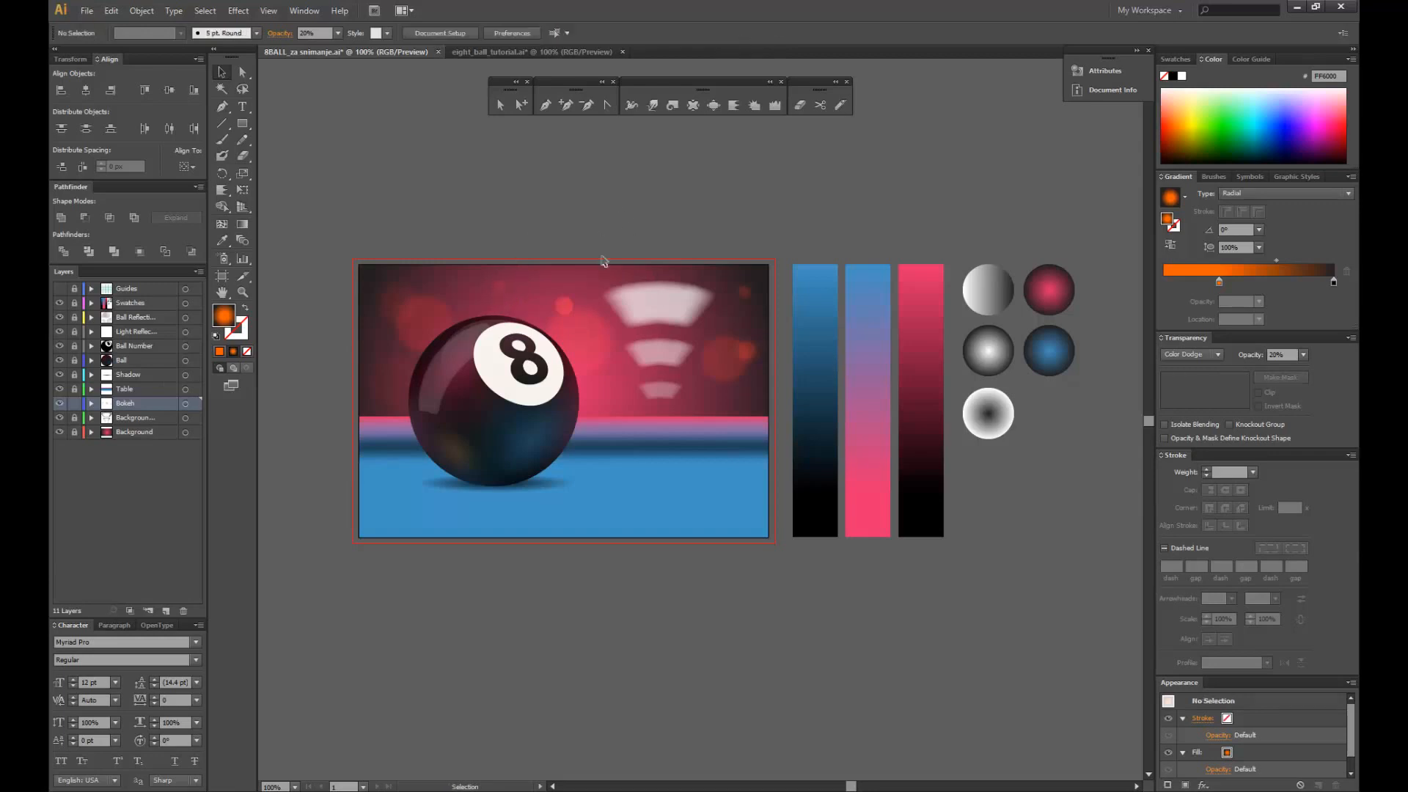
# - Recolour the gradient of the large orange bokeh circle near the background's right edge to a lighter orange
pyautogui.click(726, 382)
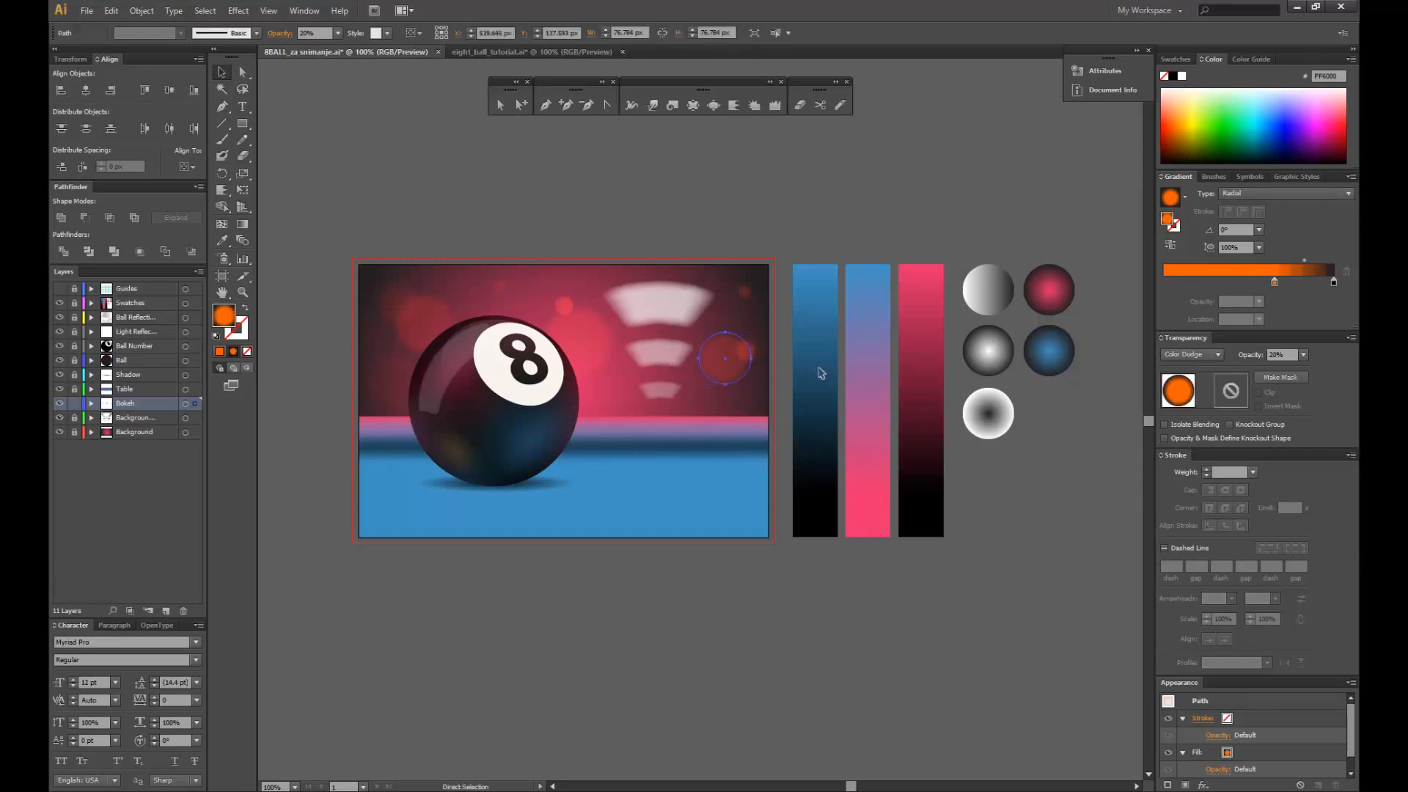
pyautogui.press('v')
pyautogui.doubleClick(1273, 281)
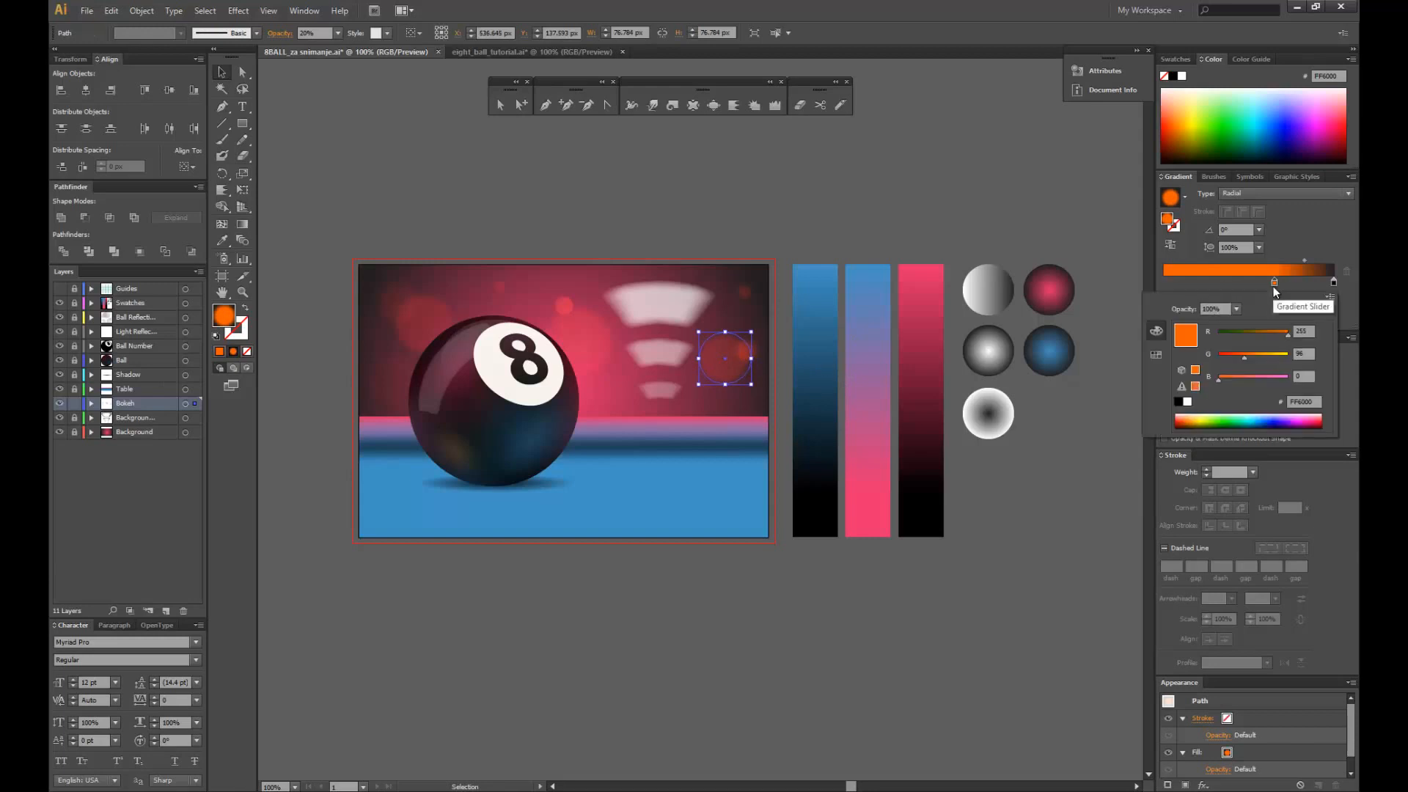
pyautogui.moveTo(1244, 354); pyautogui.dragTo(1259, 358)
pyautogui.click(856, 172)
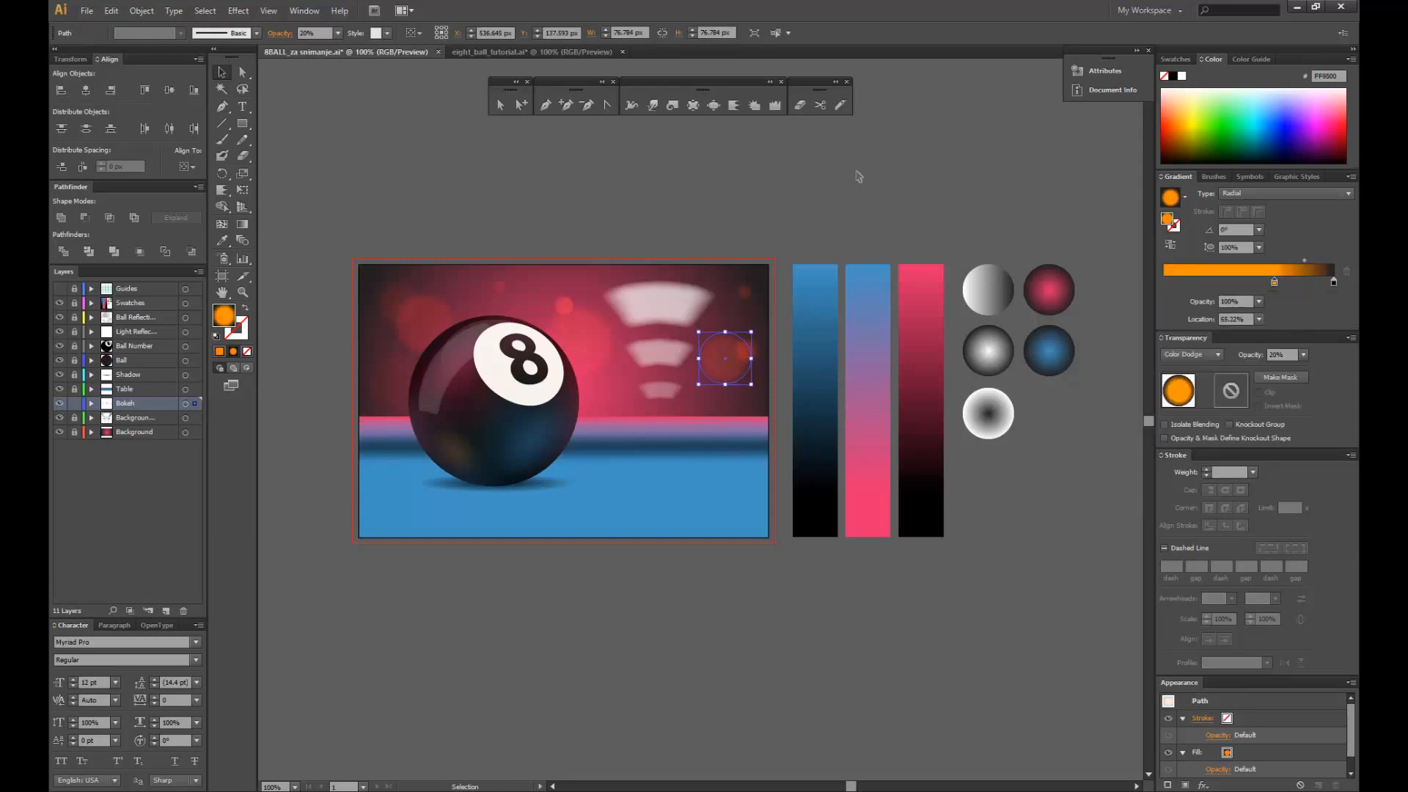
pyautogui.click(856, 179)
# - Try a yellow-orange gradient colour on the large bokeh circle beside the ball's number
pyautogui.click(600, 337)
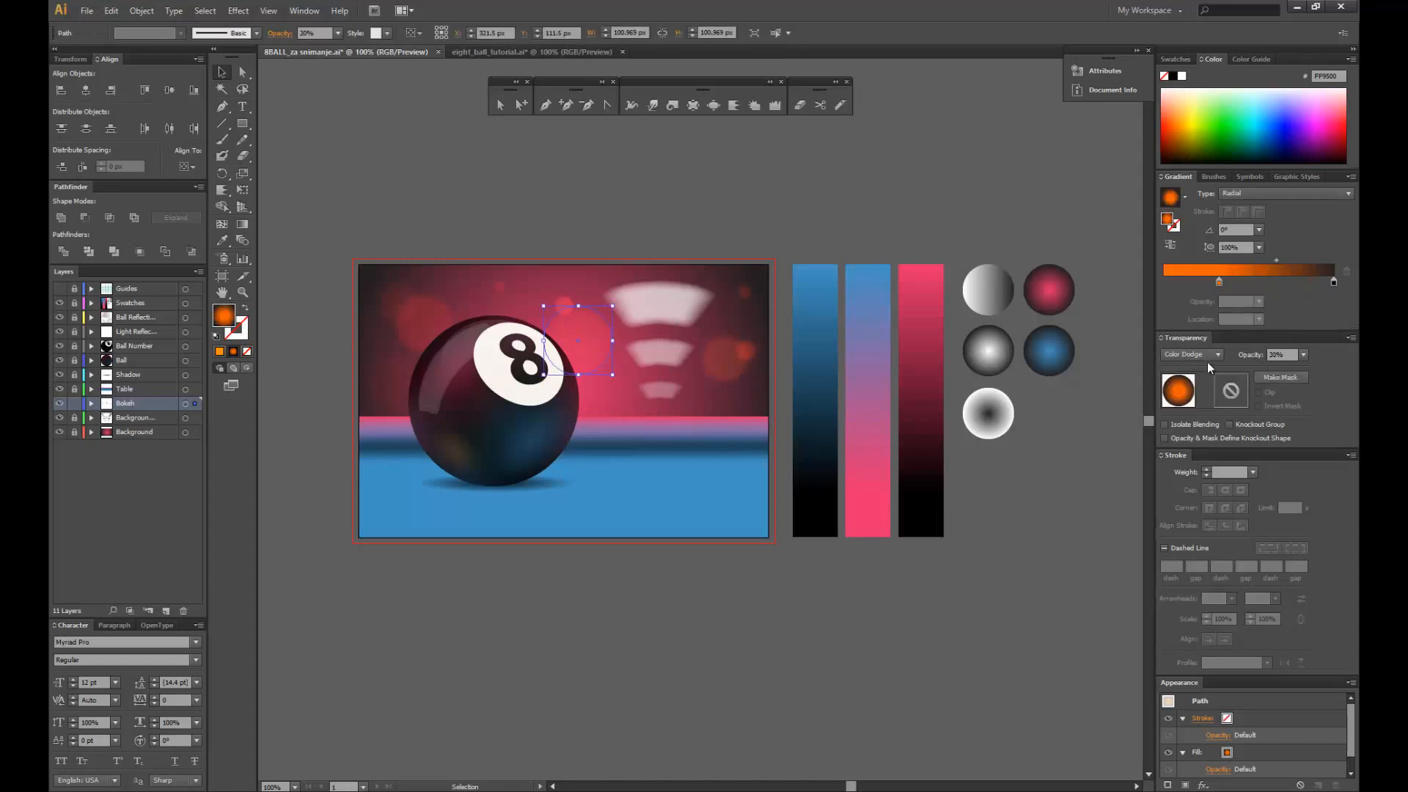
pyautogui.doubleClick(1219, 281)
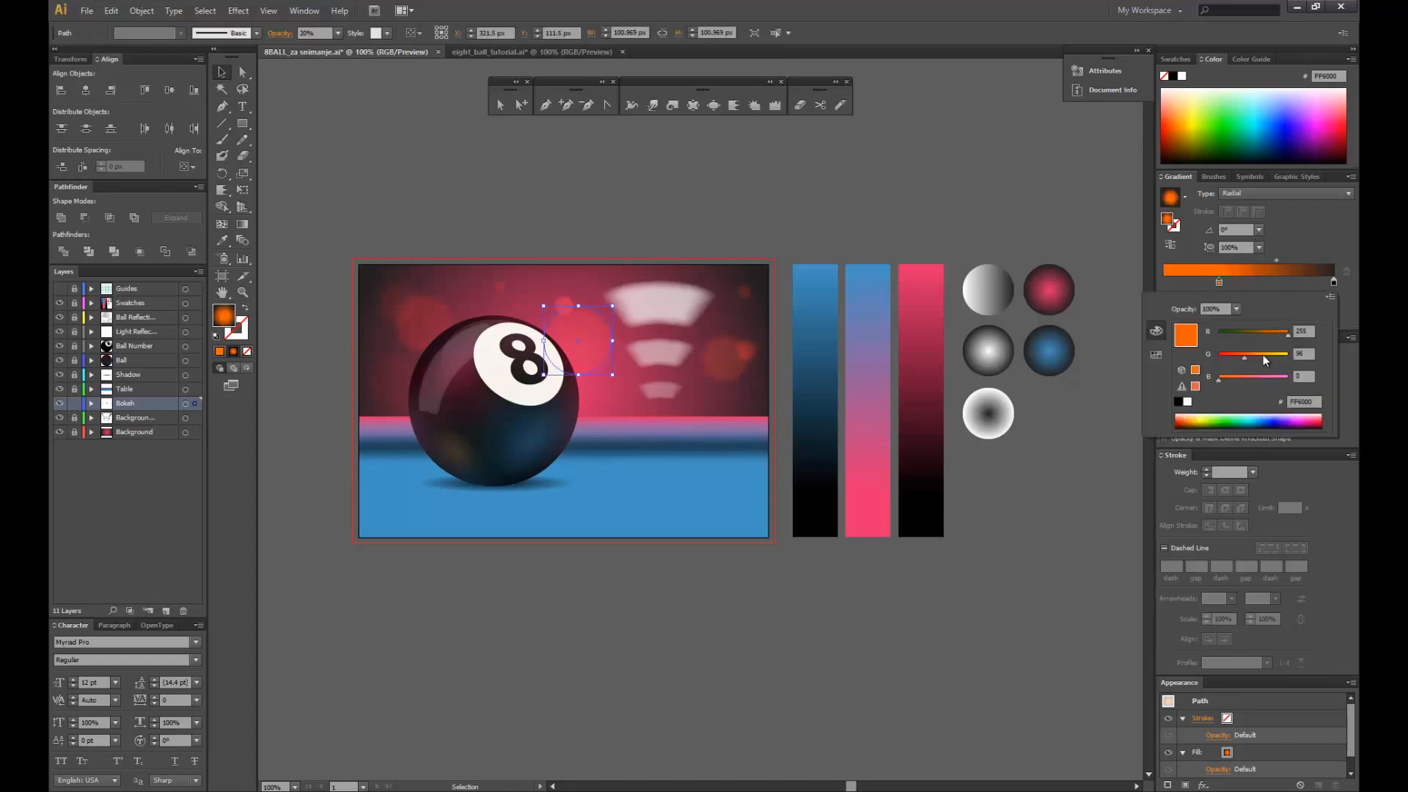
pyautogui.click(1263, 357)
pyautogui.moveTo(1263, 356); pyautogui.dragTo(1268, 356)
pyautogui.click(810, 244)
pyautogui.click(799, 238)
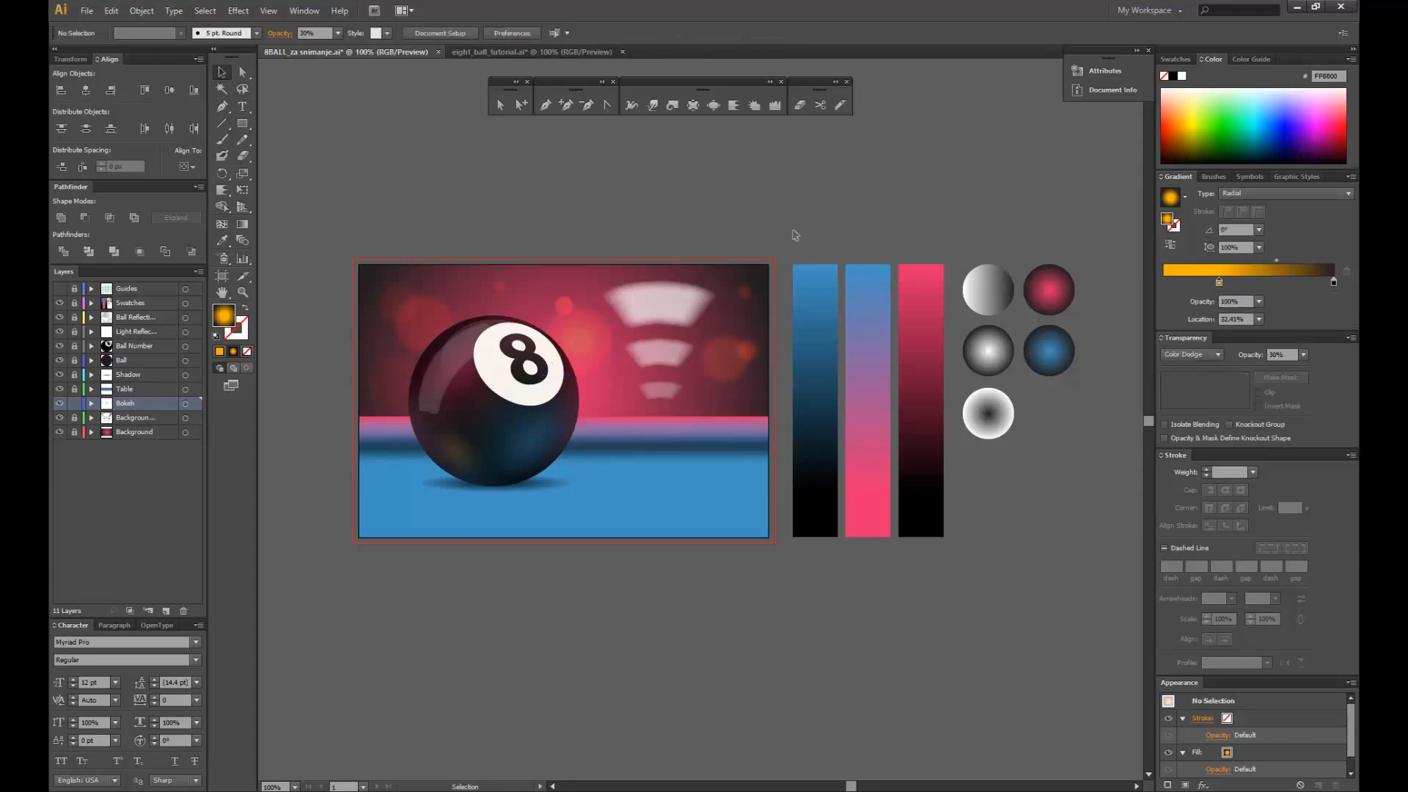
pyautogui.hotkey('ctrl', 'z')
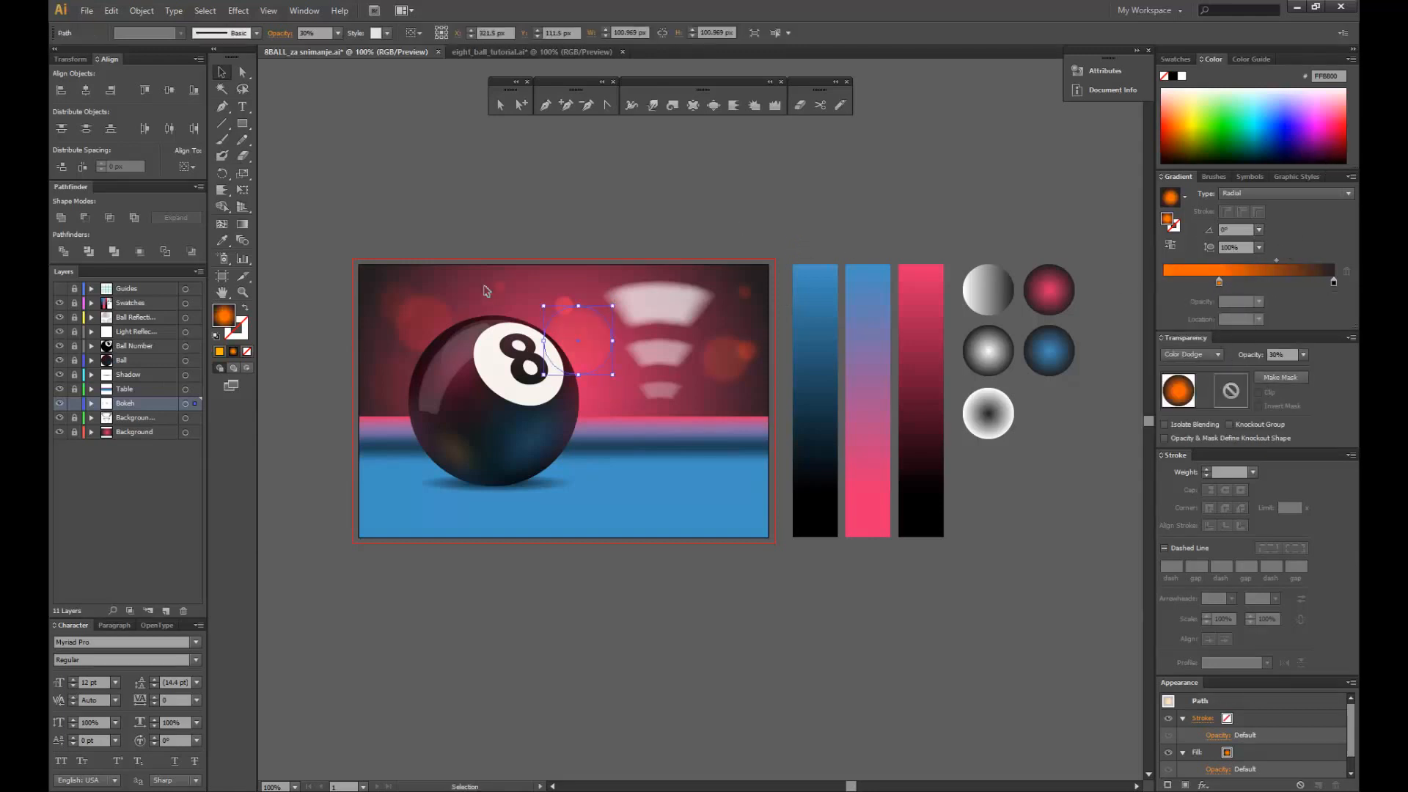
pyautogui.click(476, 226)
# - Change the gradient colour of the large red bokeh circle at the ball's upper left to orange (FF9F00)
pyautogui.click(423, 326)
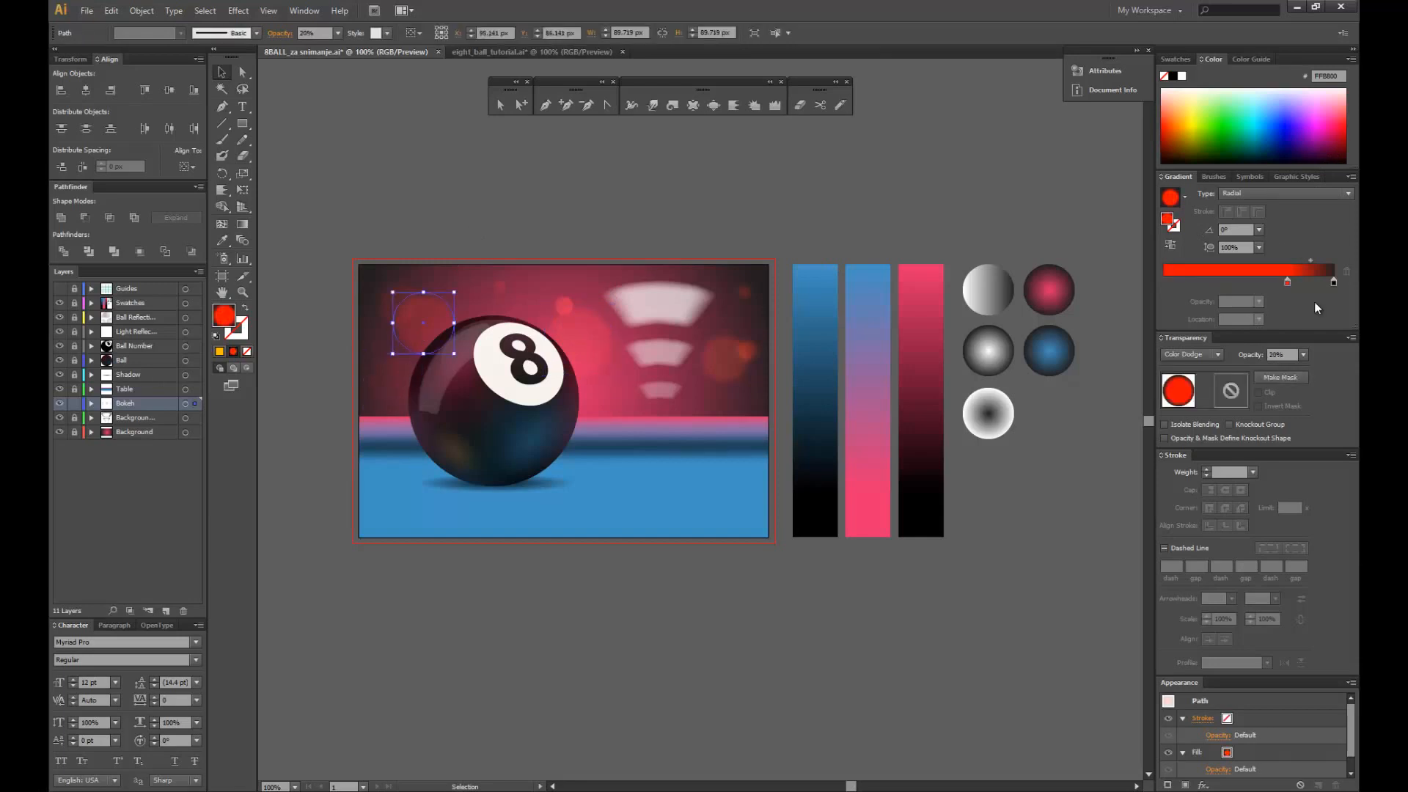
pyautogui.doubleClick(1287, 282)
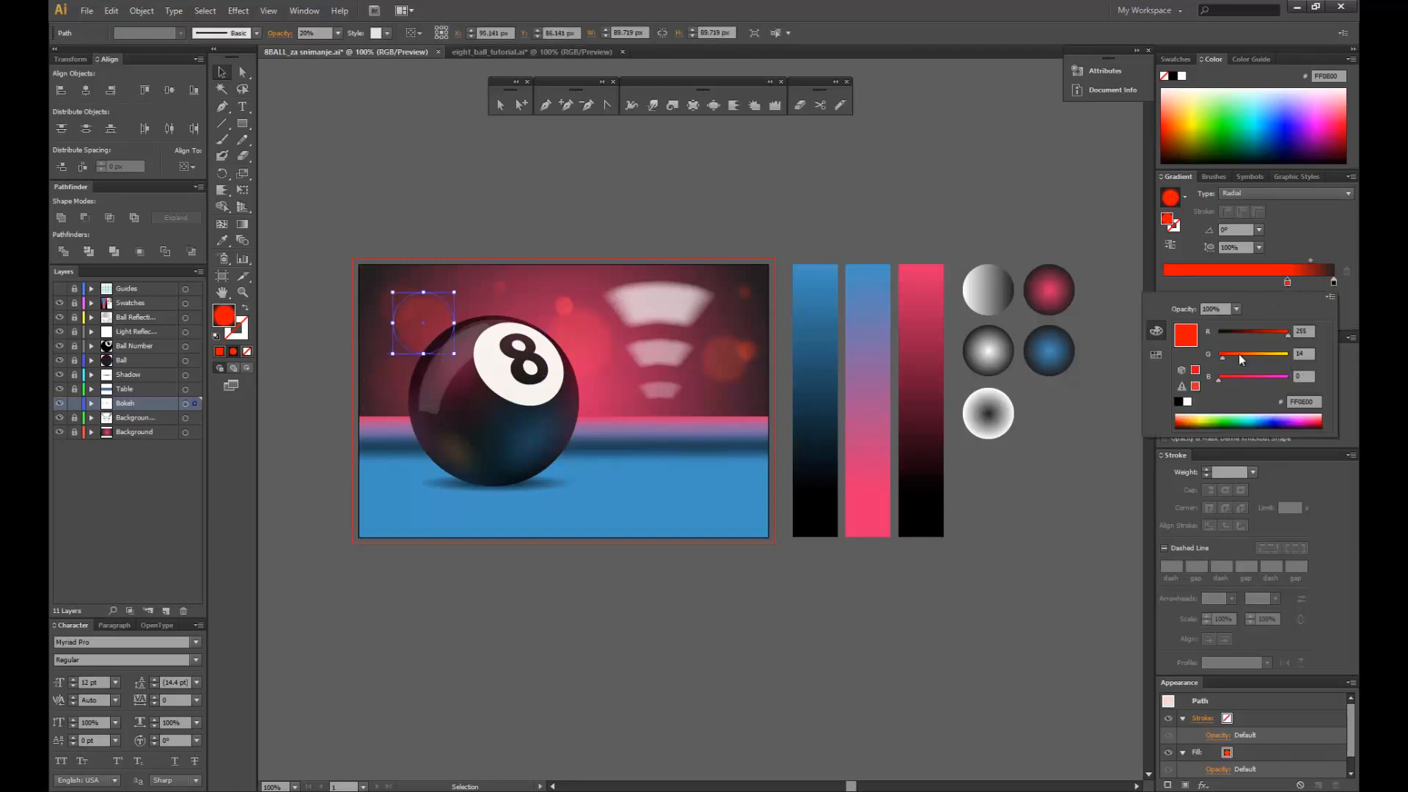
pyautogui.moveTo(1231, 358); pyautogui.dragTo(1261, 359)
pyautogui.click(863, 218)
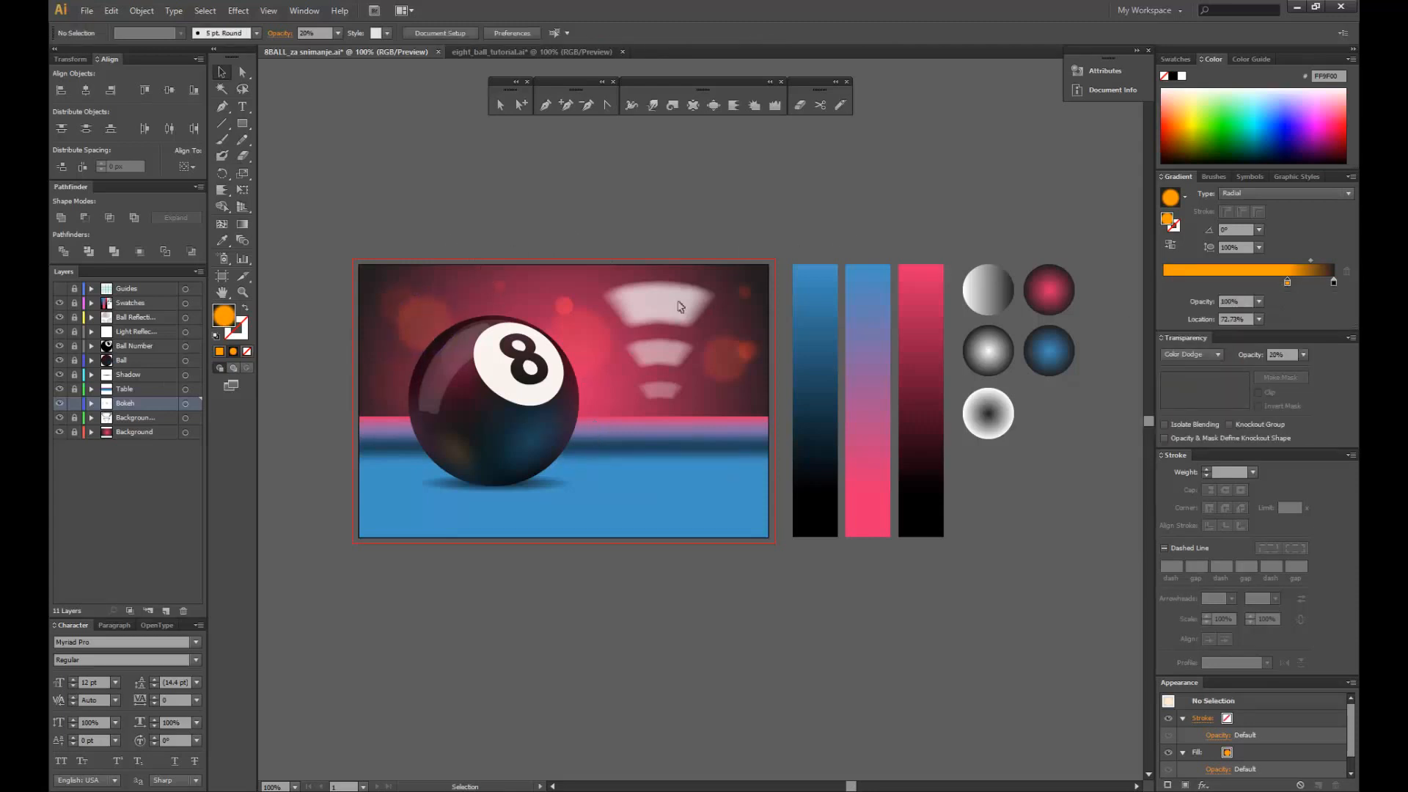
# - Enlarge the tiny orange circle above the ball to about 53 px and set its opacity to 10%
pyautogui.click(496, 288)
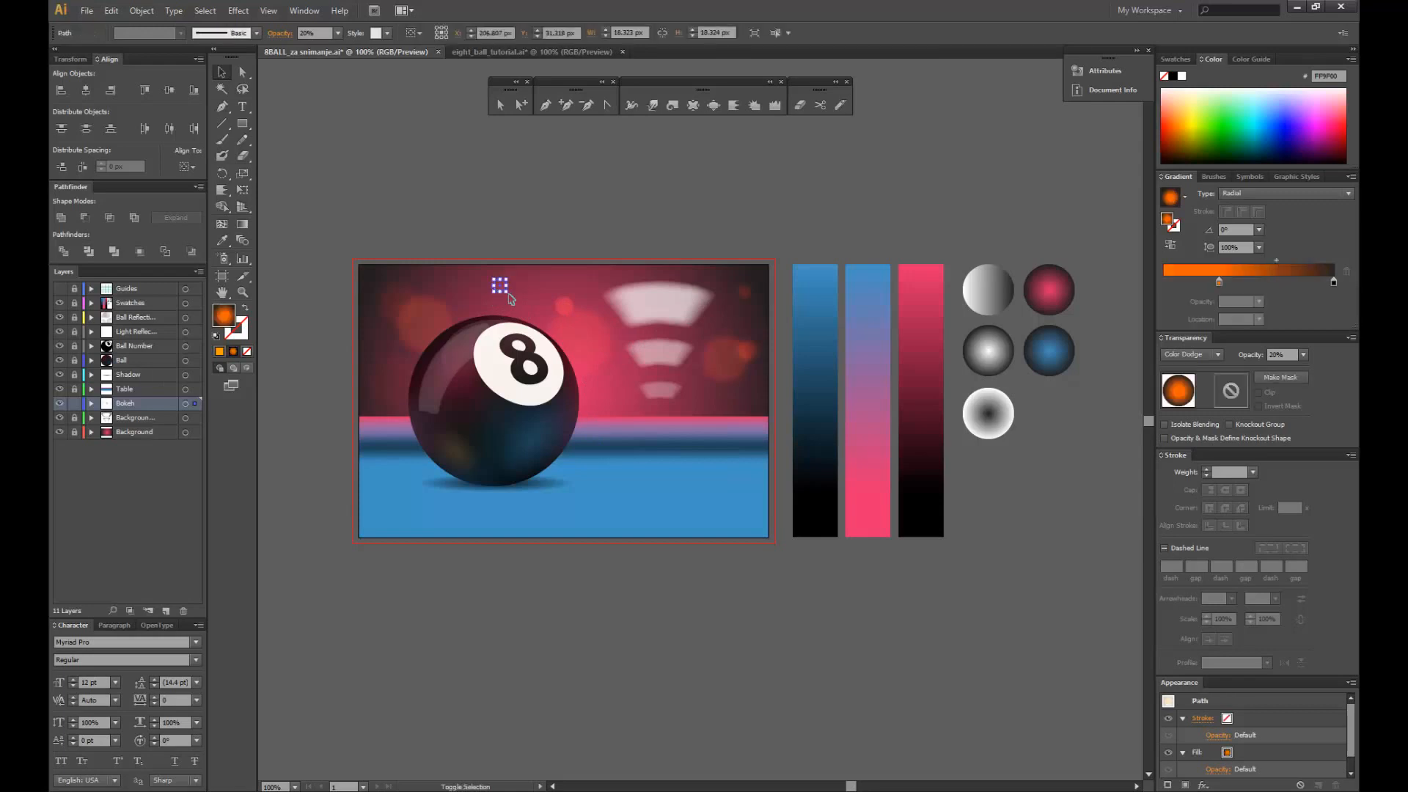
pyautogui.moveTo(507, 295); pyautogui.dragTo(529, 318)
pyautogui.click(513, 241)
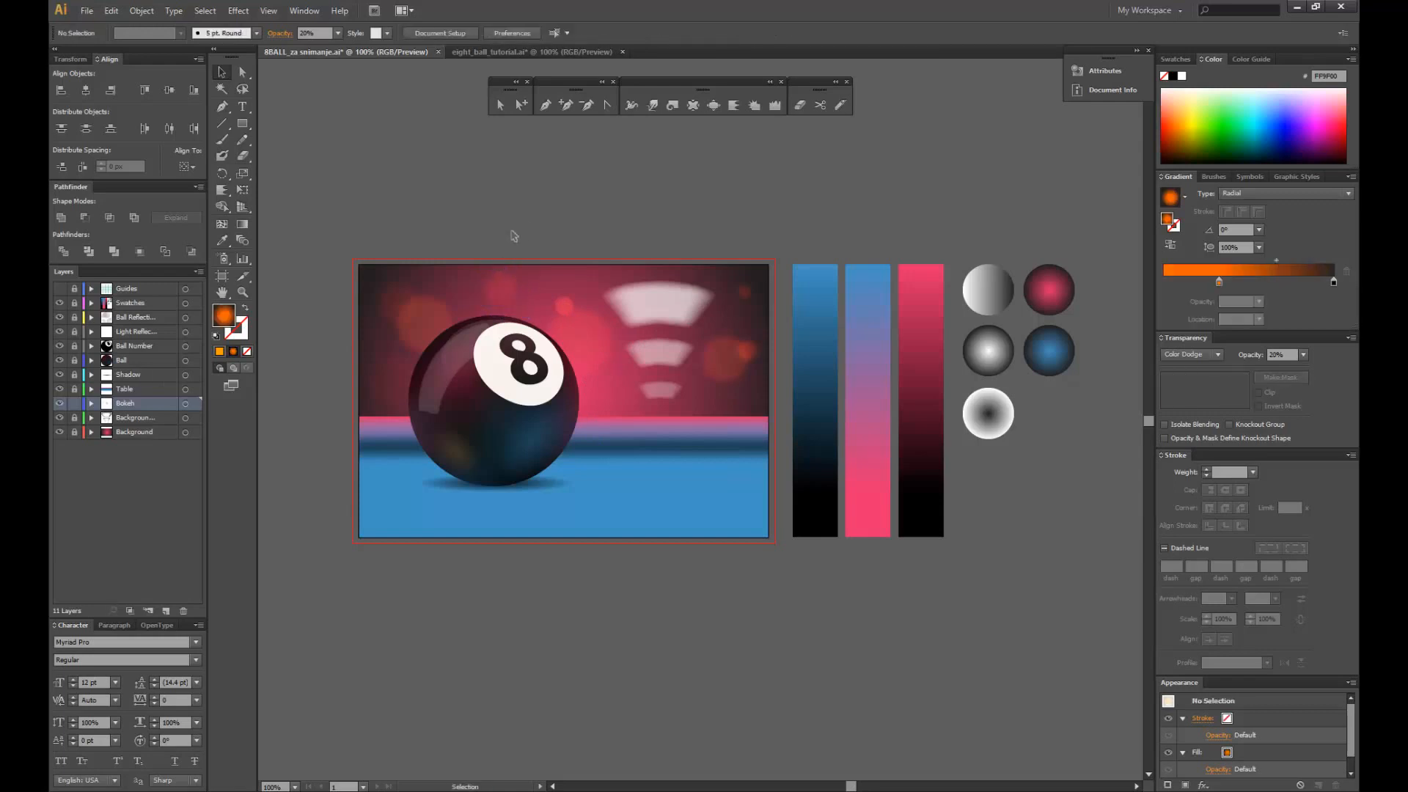
pyautogui.click(512, 288)
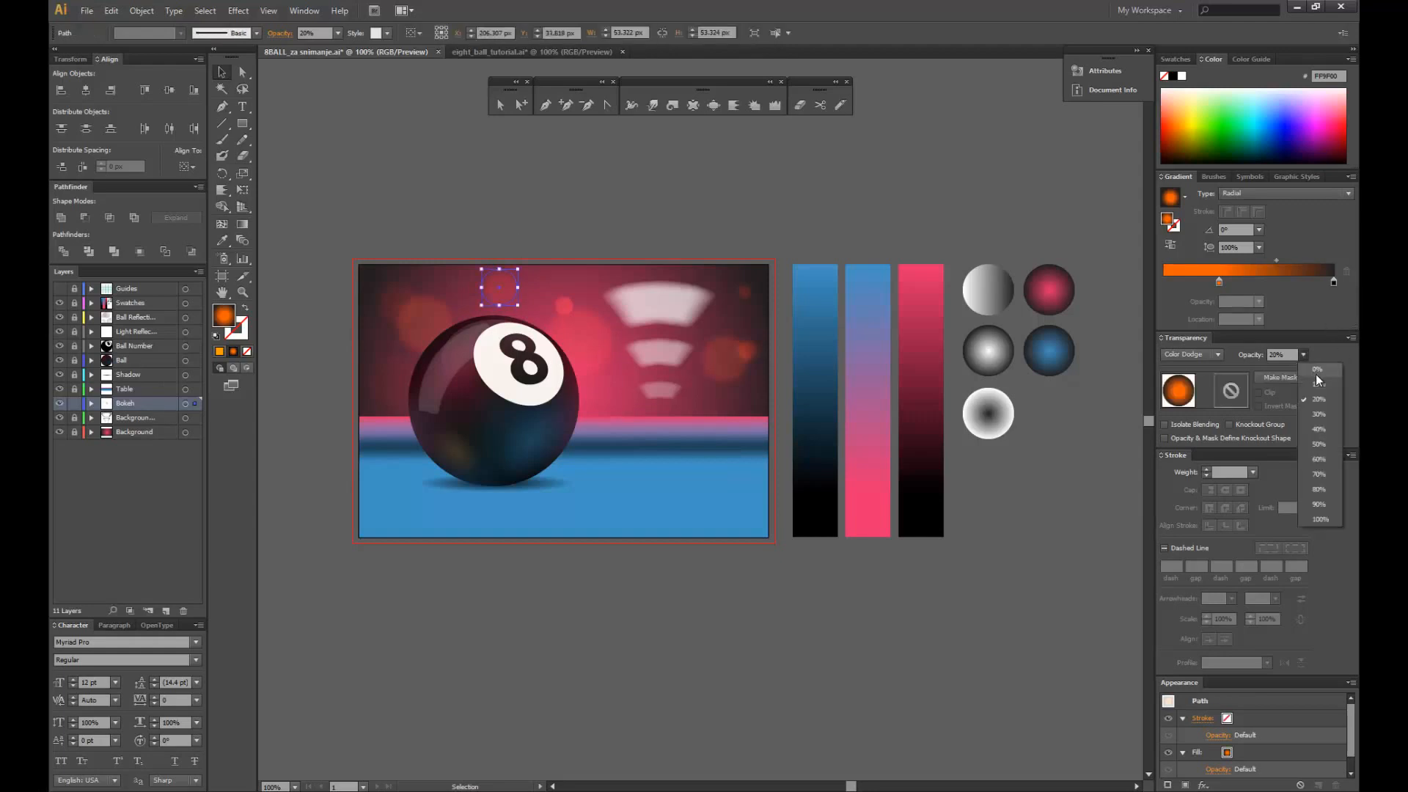
pyautogui.click(896, 246)
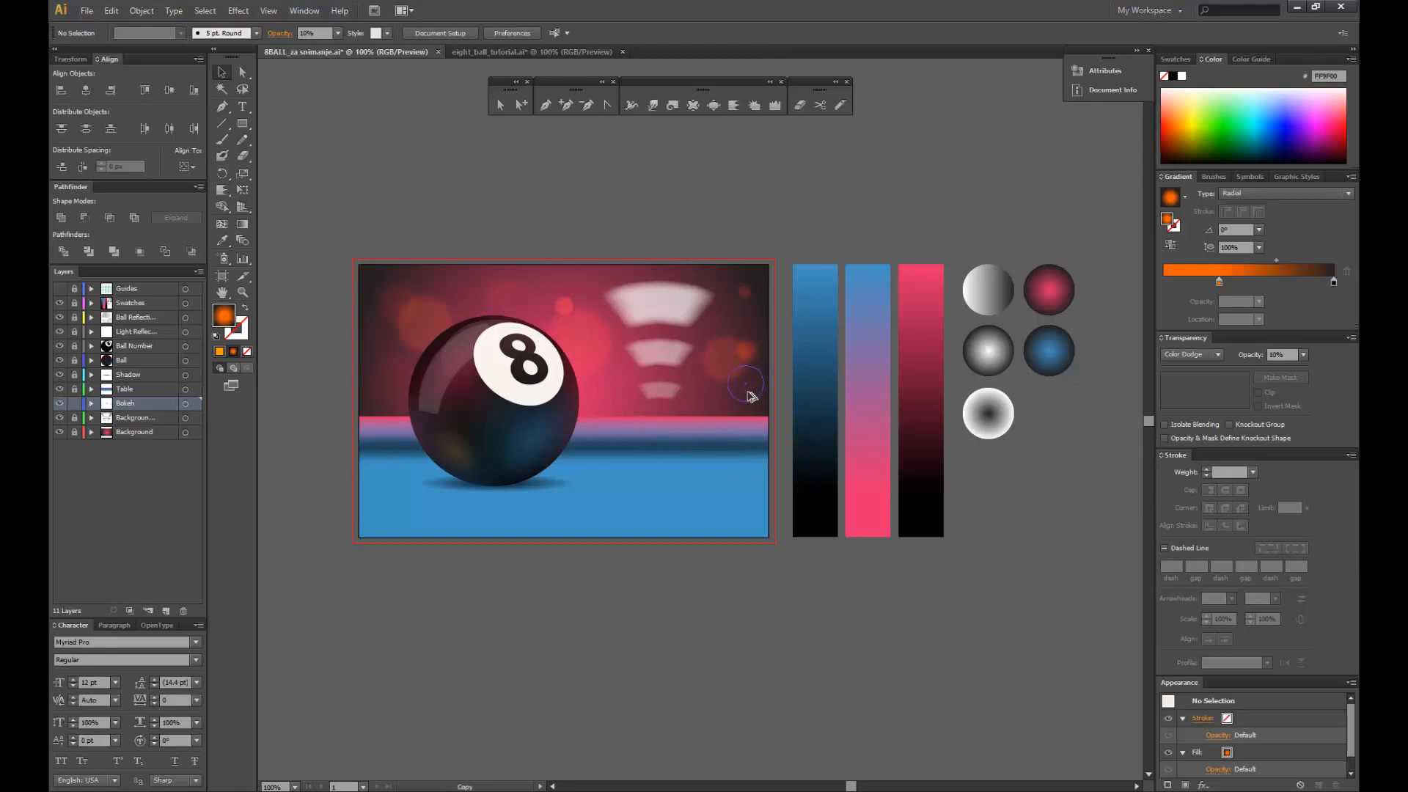
# - Copy the faint 53 px circle from above the ball to the background's lower-right area, just above the table edge
pyautogui.moveTo(748, 392); pyautogui.dragTo(739, 399)
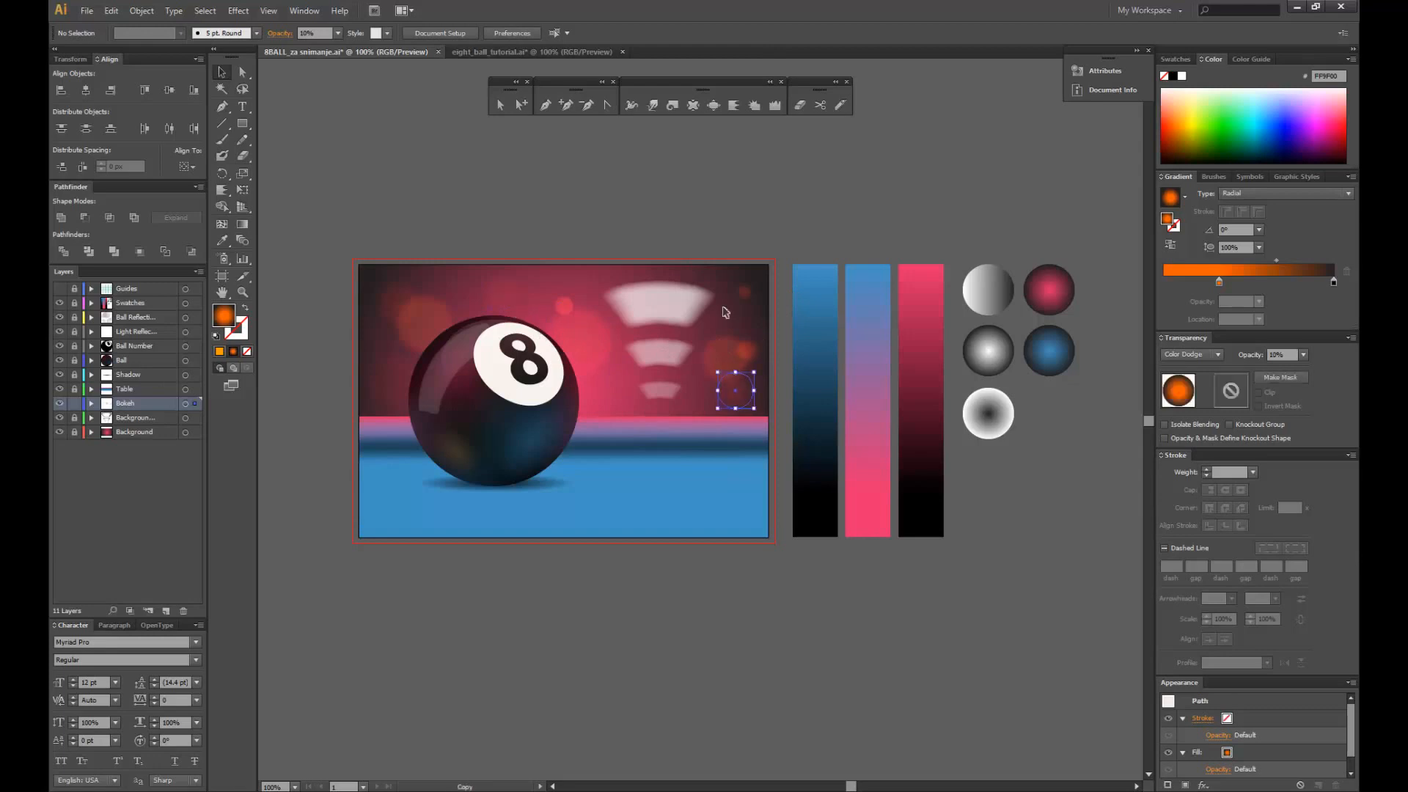
pyautogui.click(710, 214)
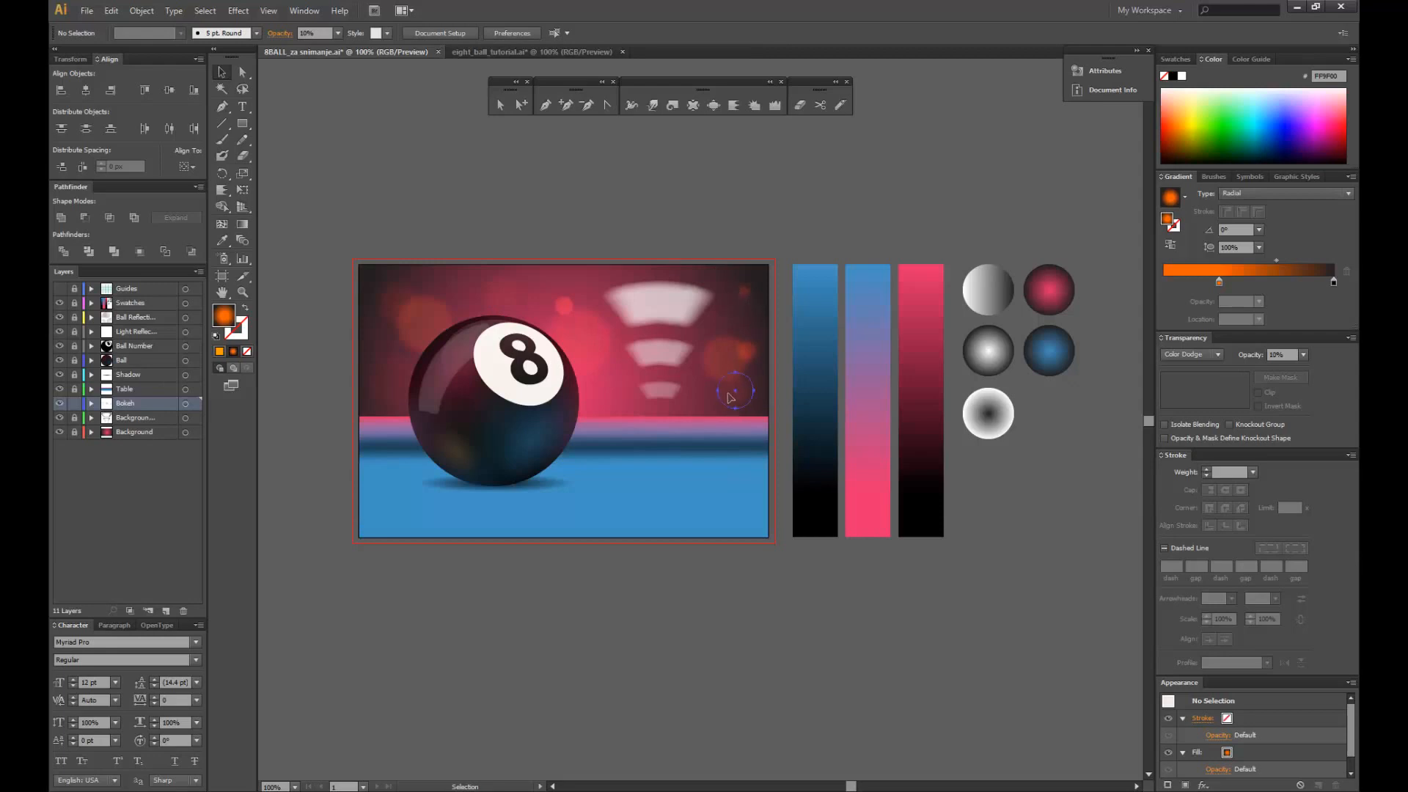
pyautogui.click(730, 399)
pyautogui.click(704, 249)
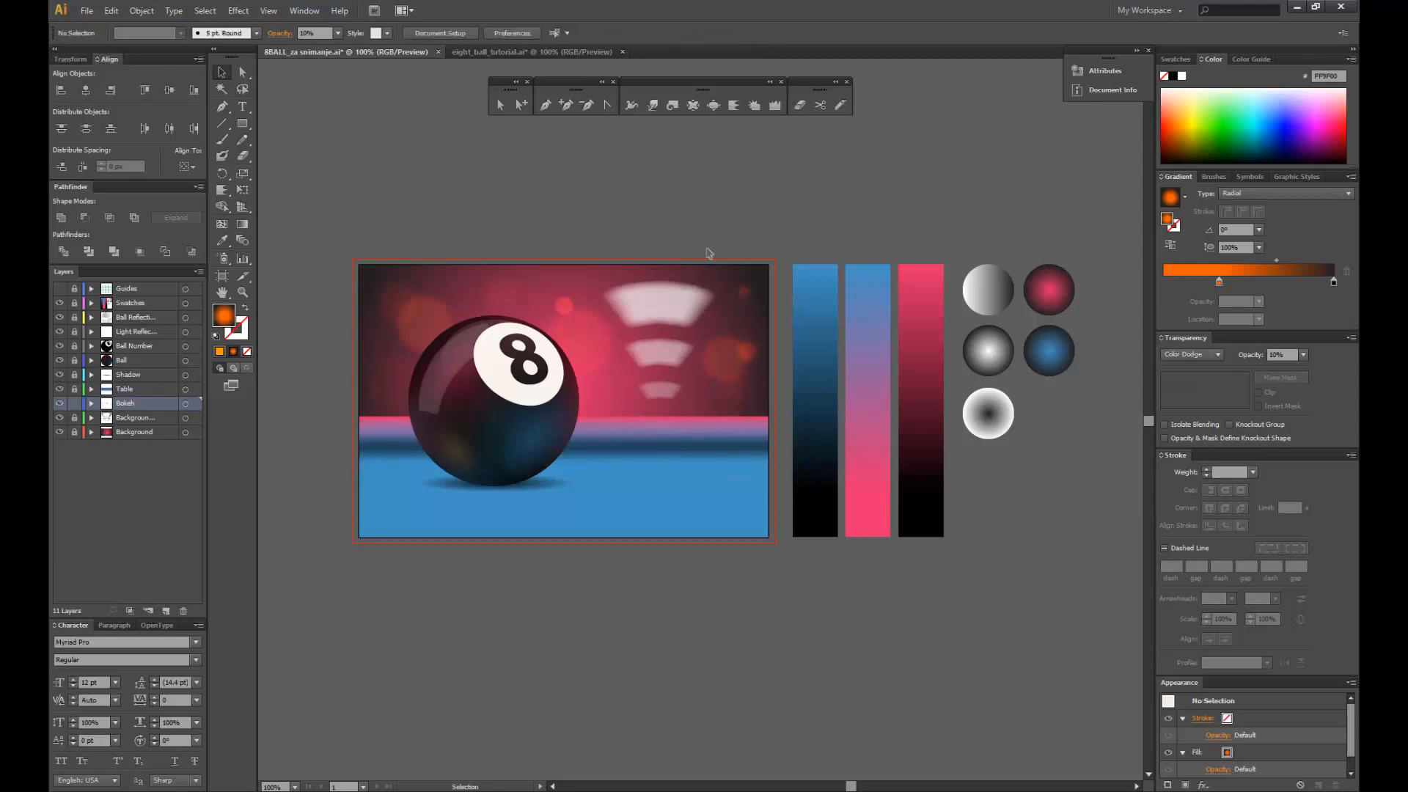
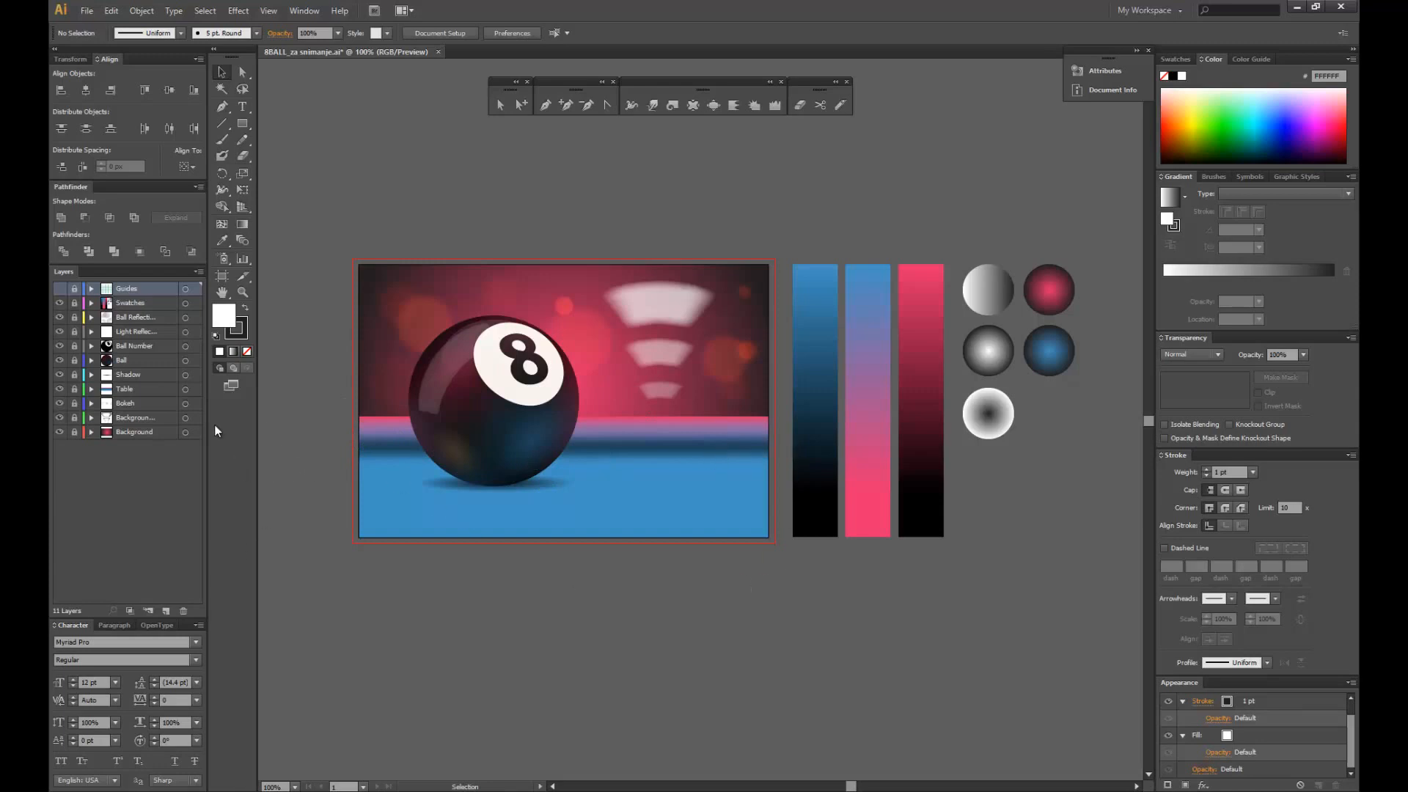
# - Create a new layer named Table Texture directly above the Table layer
pyautogui.click(134, 390)
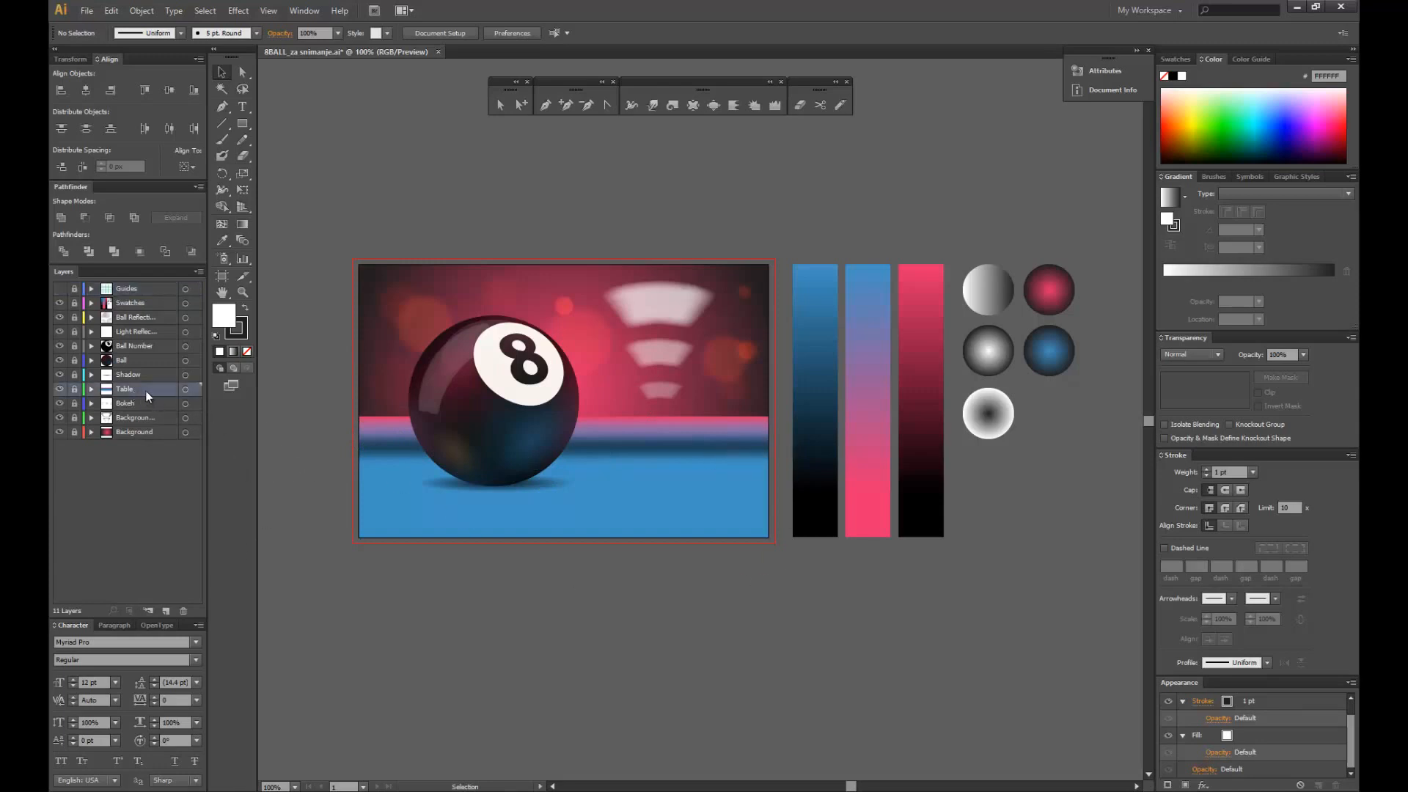
pyautogui.click(198, 271)
pyautogui.click(228, 273)
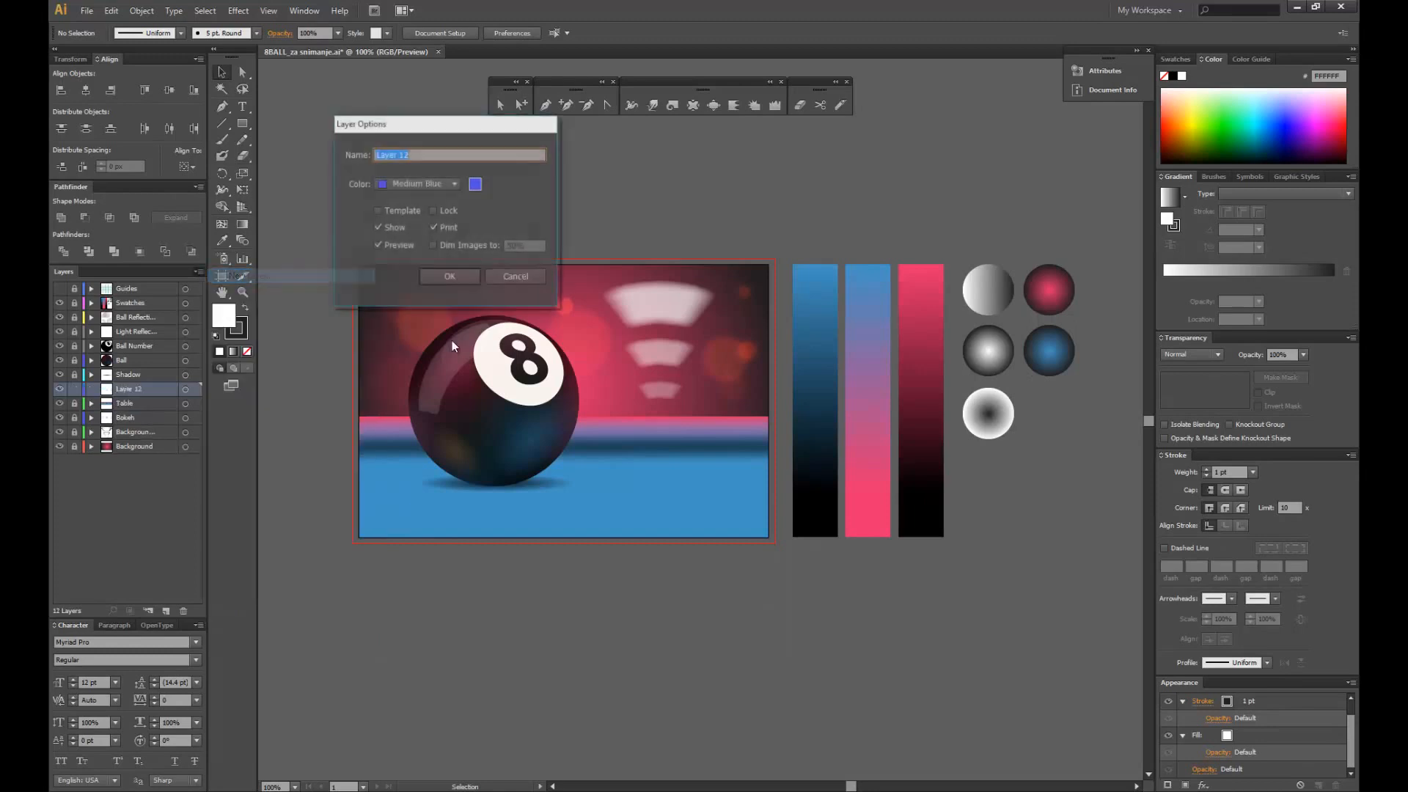
pyautogui.moveTo(407, 132); pyautogui.dragTo(574, 232)
pyautogui.write('Table Texture')
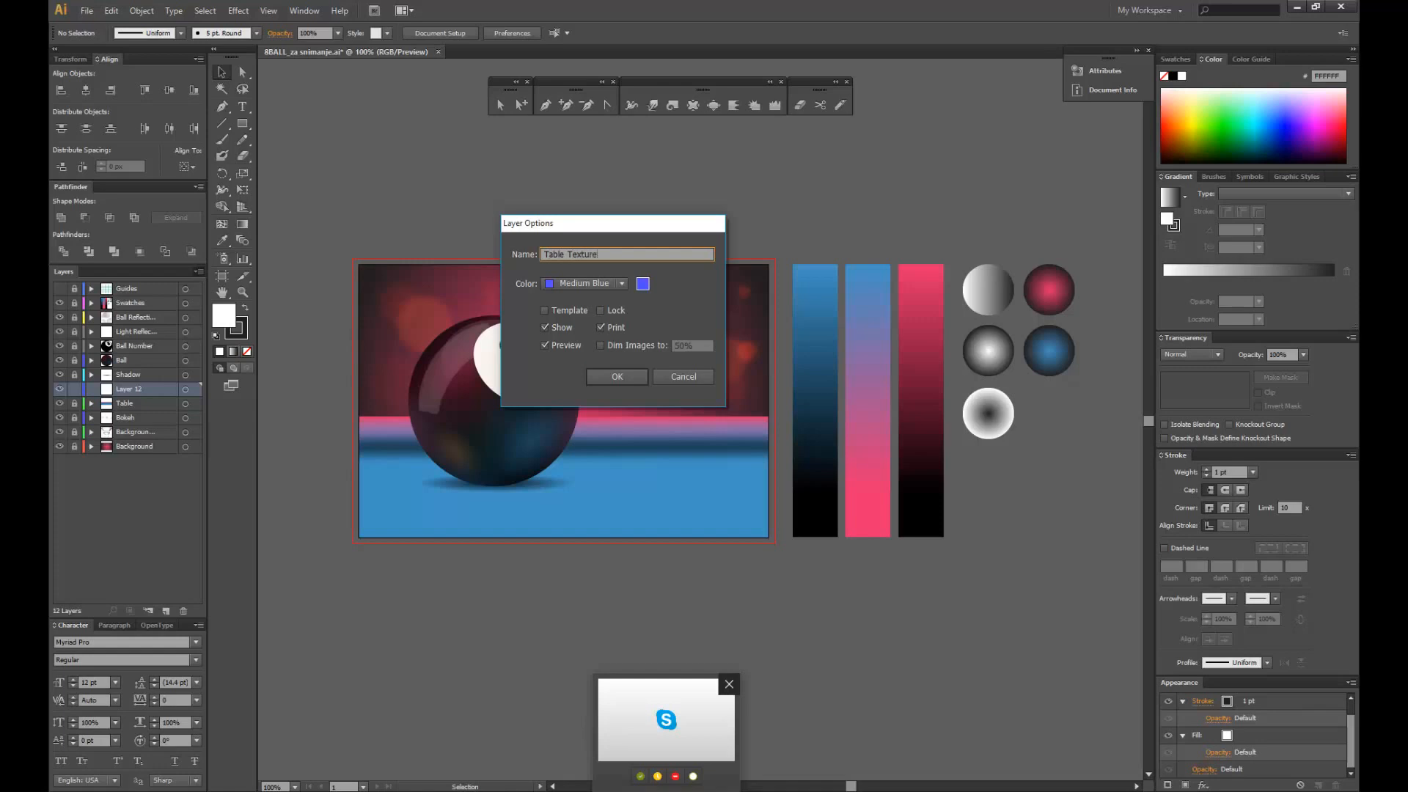
pyautogui.press('Return')
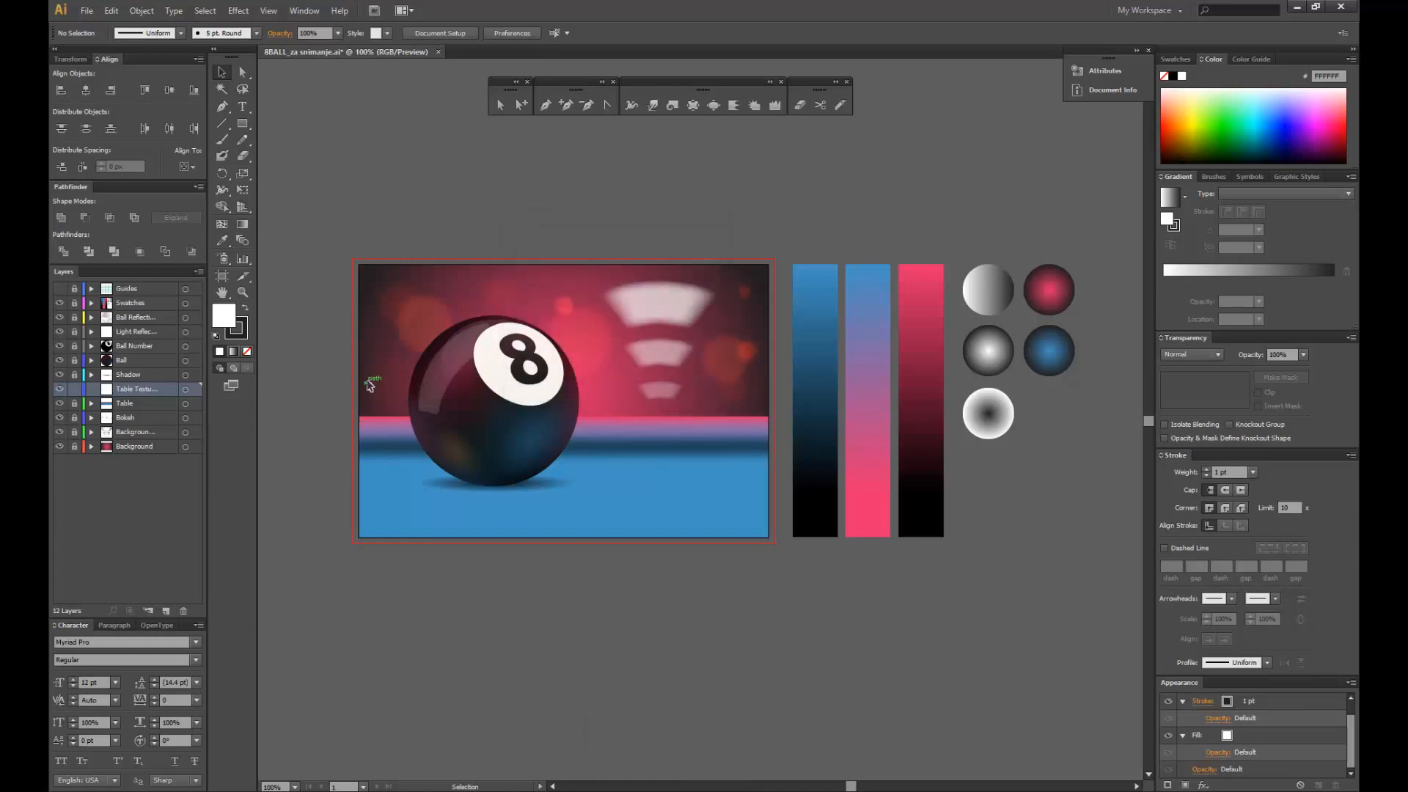
# - Draw a rectangle of about 600 × 133 px over the tabletop and fill it with a white-to-black linear gradient running downward
pyautogui.click(243, 128)
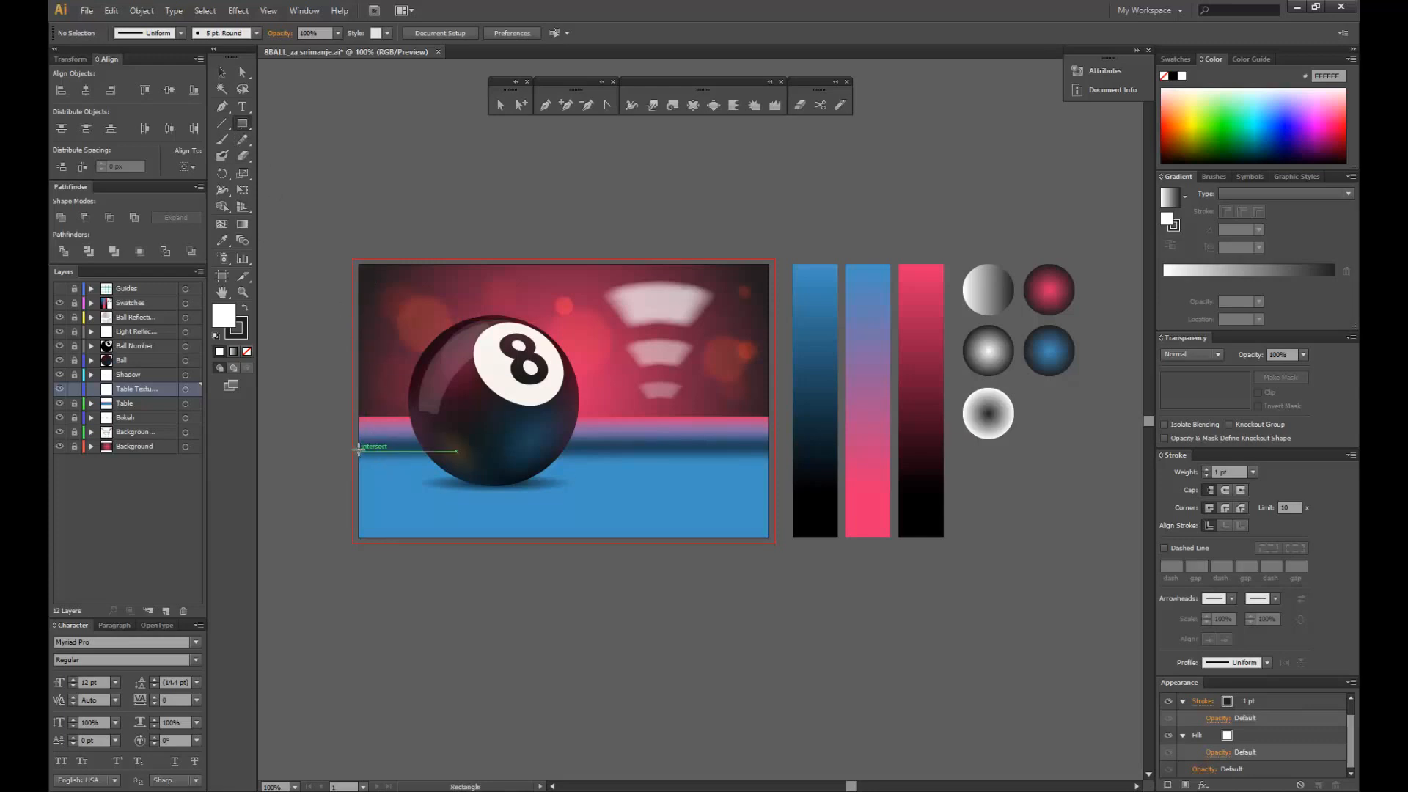
pyautogui.moveTo(358, 446); pyautogui.dragTo(762, 537)
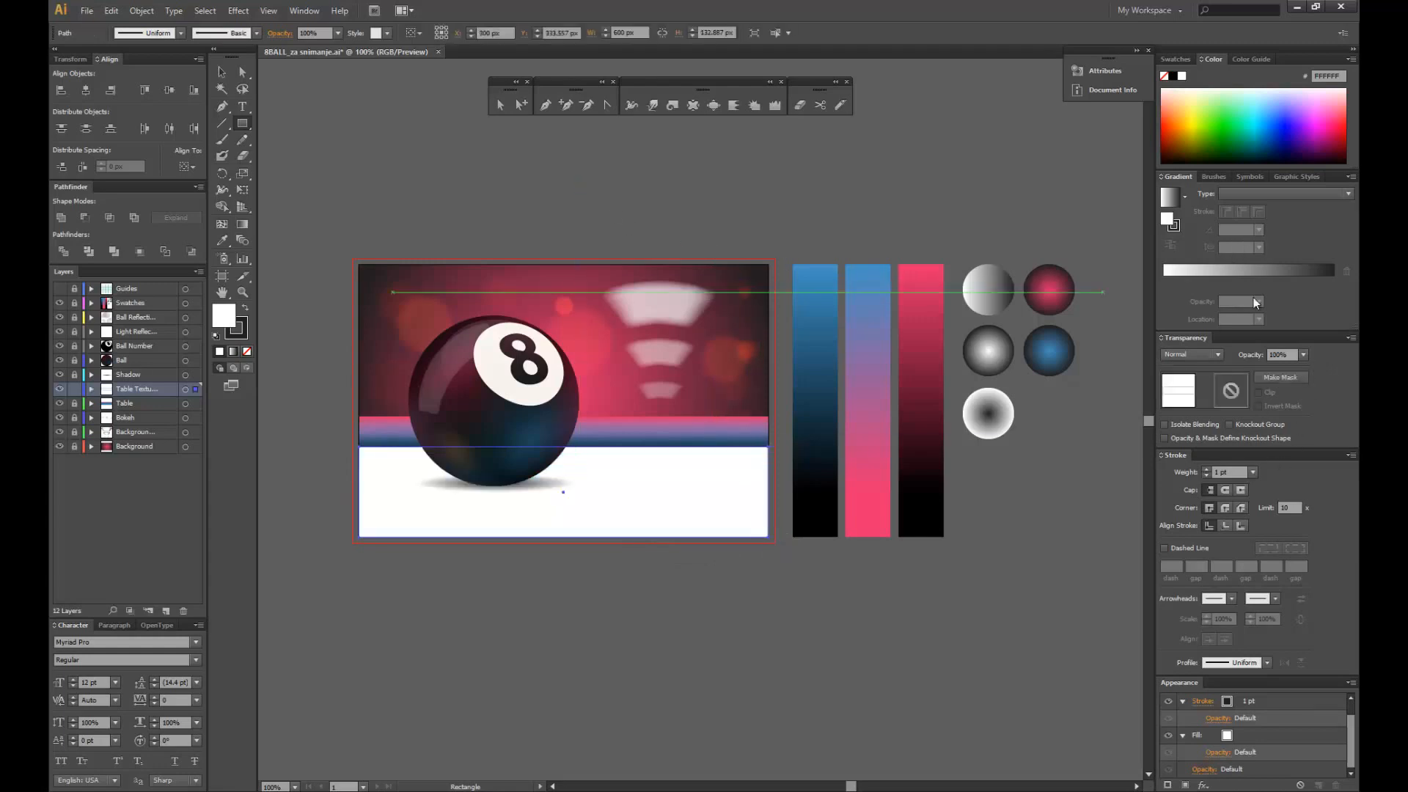
pyautogui.click(1245, 276)
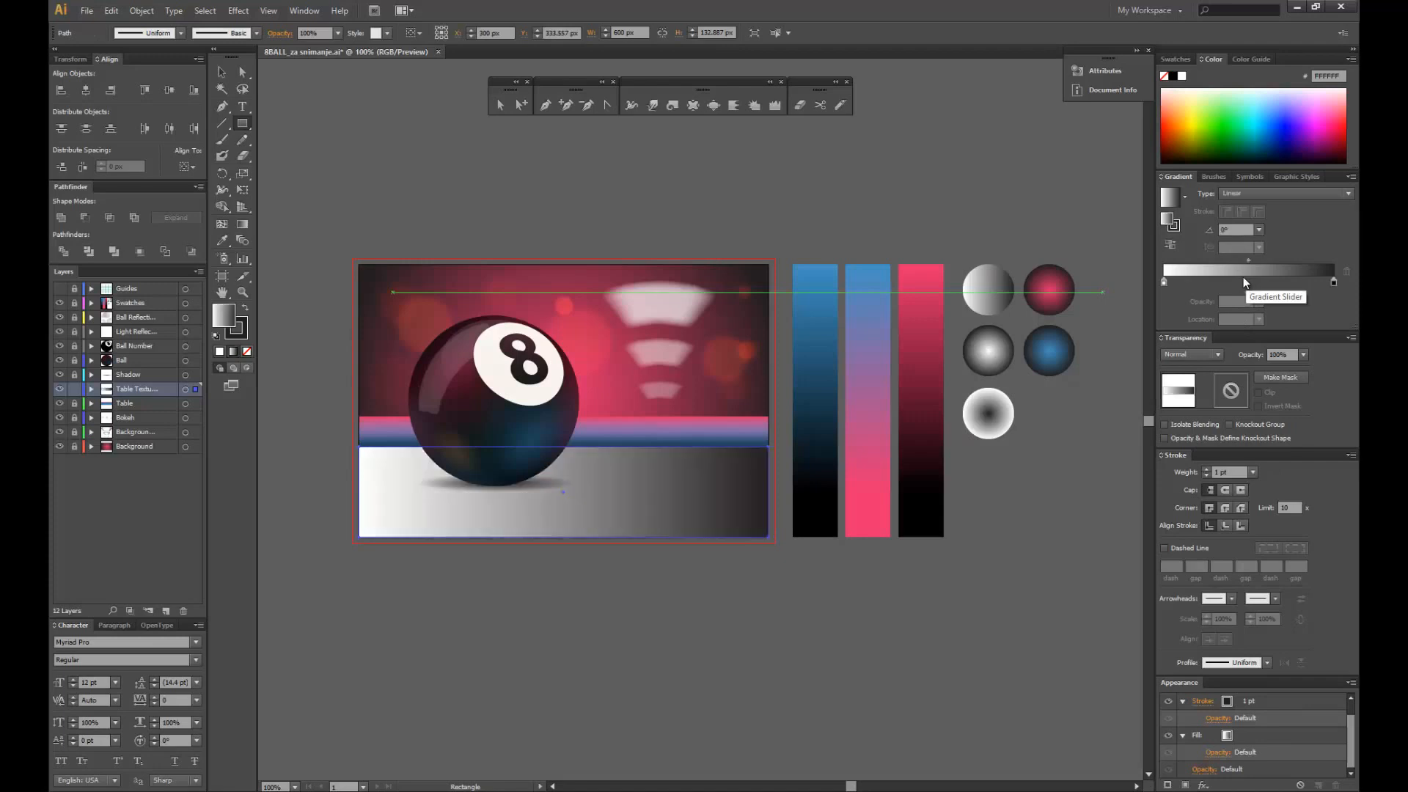
pyautogui.click(243, 224)
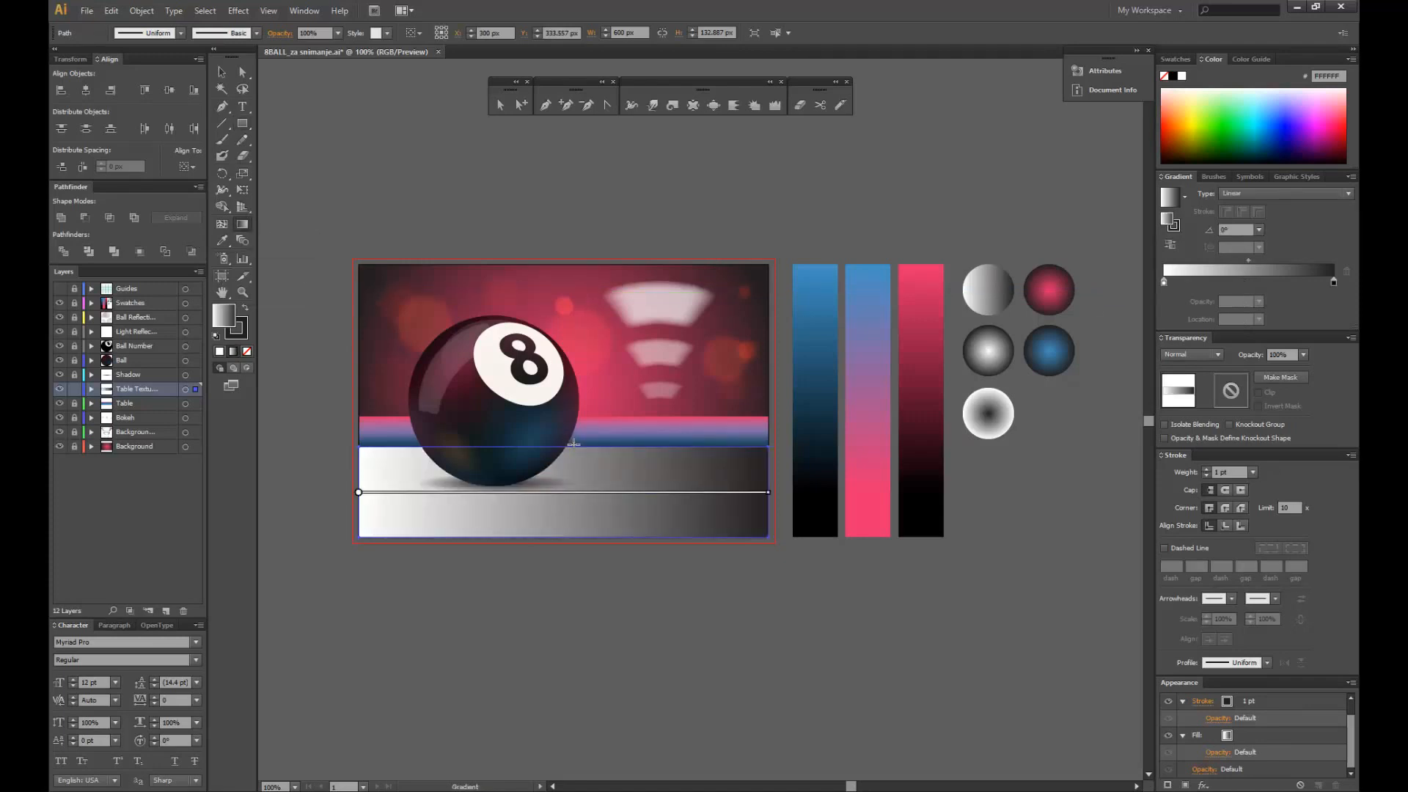
pyautogui.moveTo(569, 445); pyautogui.dragTo(563, 528)
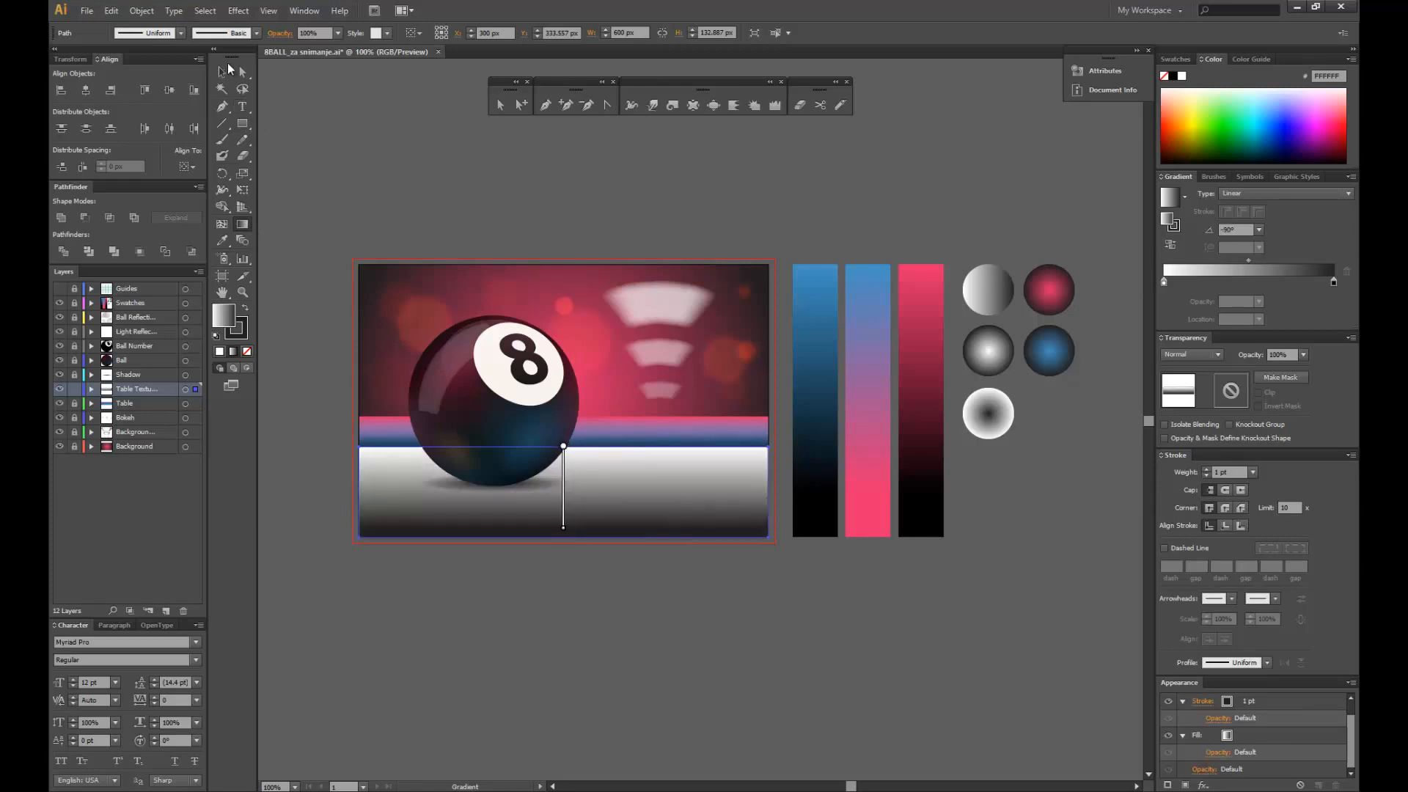
pyautogui.click(222, 71)
# - Start the Grain texture effect on the tabletop gradient rectangle and zoom its preview to 50%
pyautogui.click(628, 503)
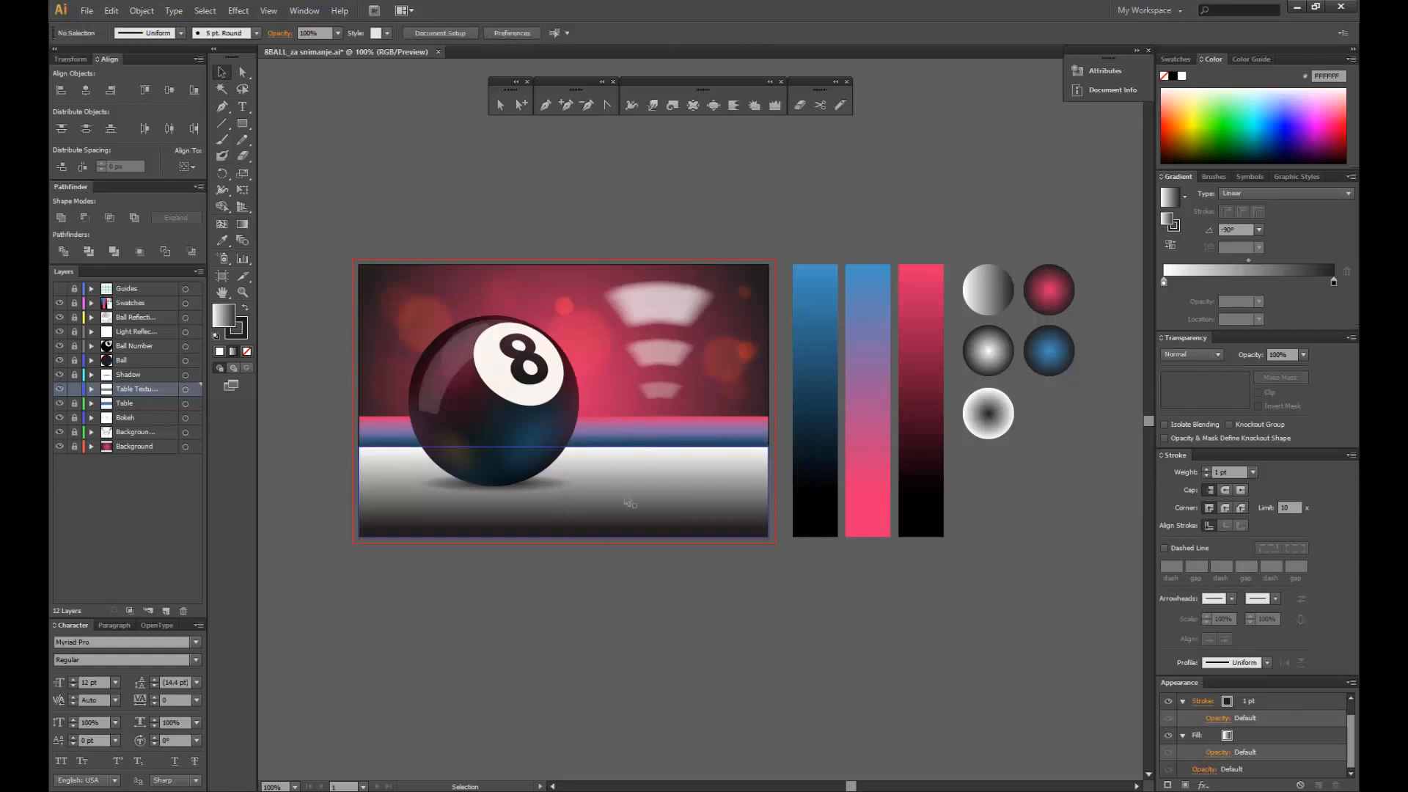
pyautogui.click(629, 503)
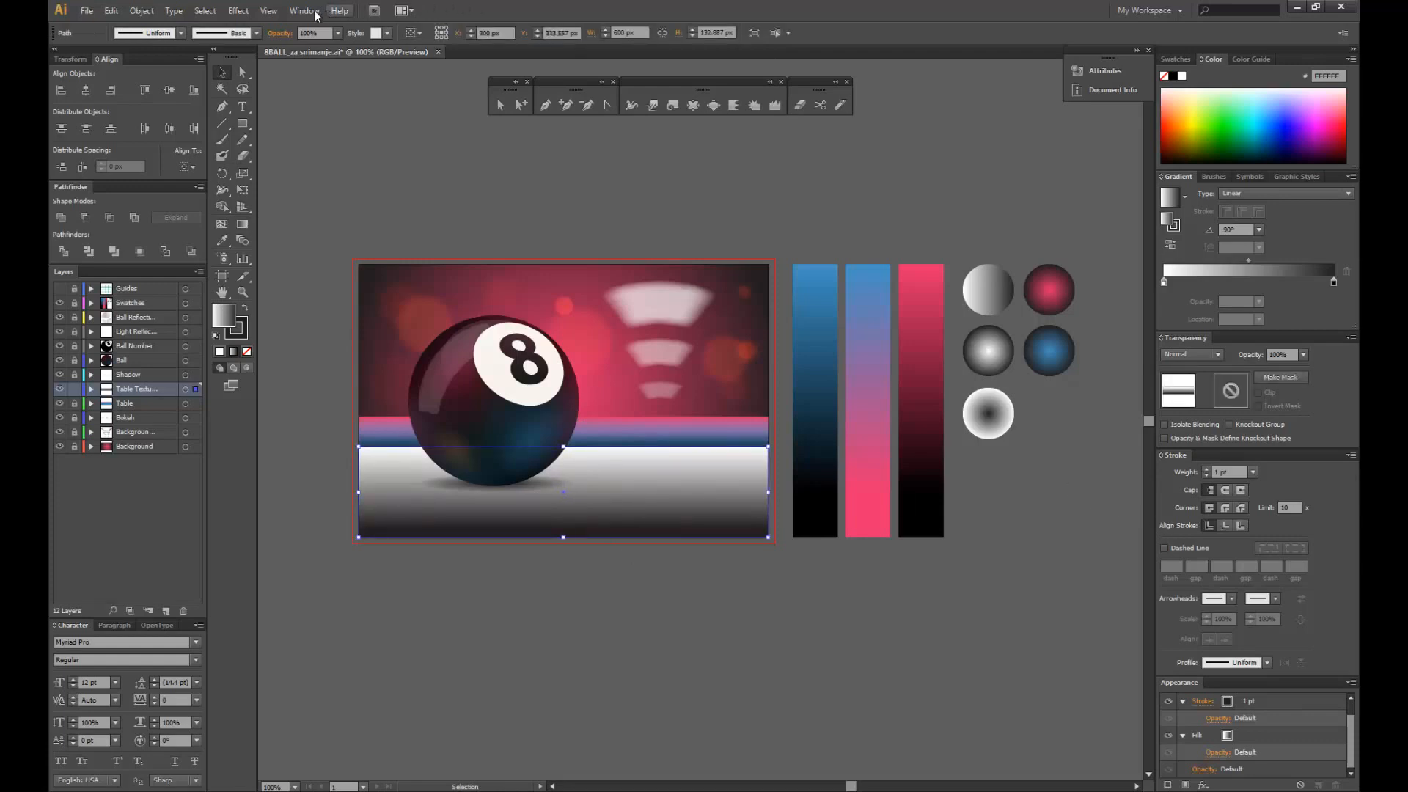
pyautogui.click(240, 11)
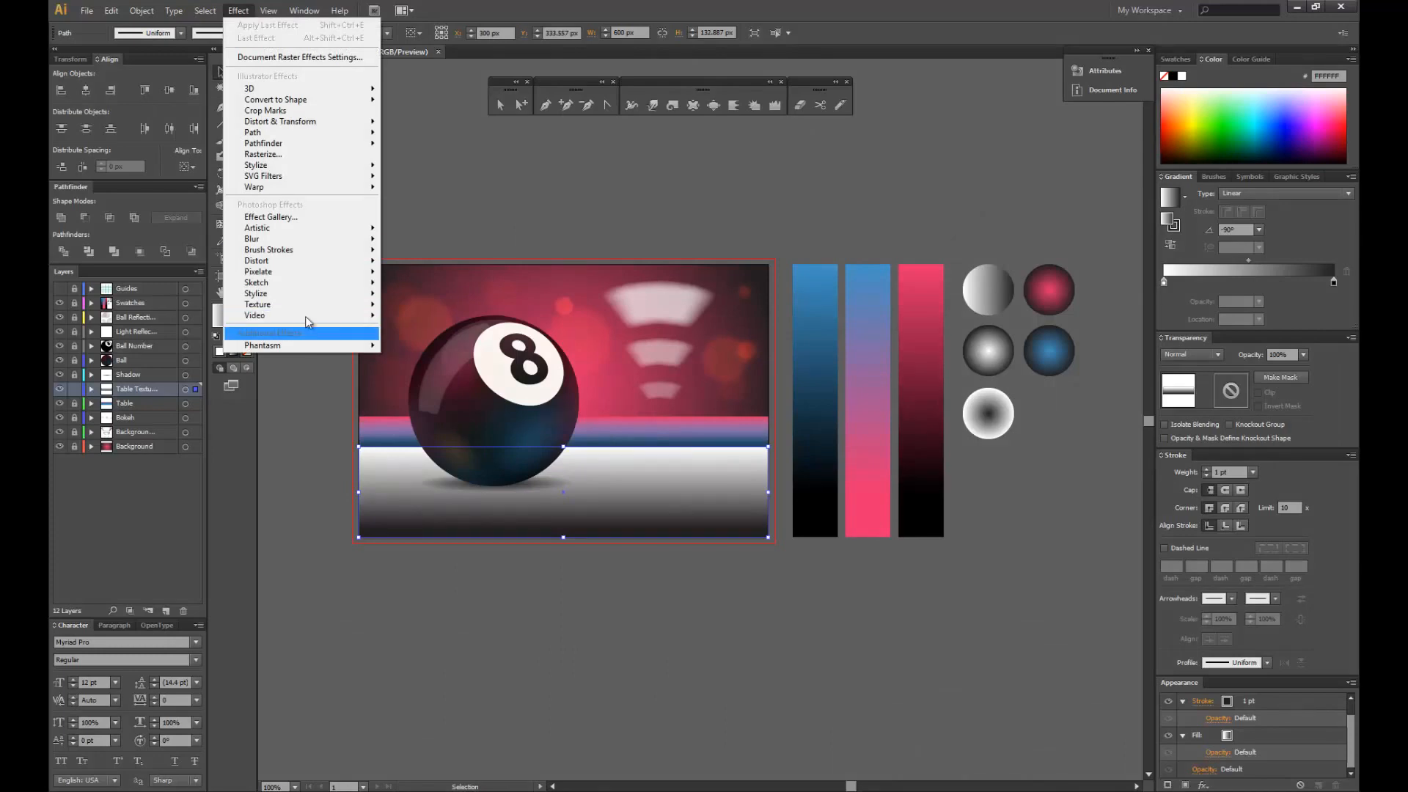
pyautogui.moveTo(305, 305)
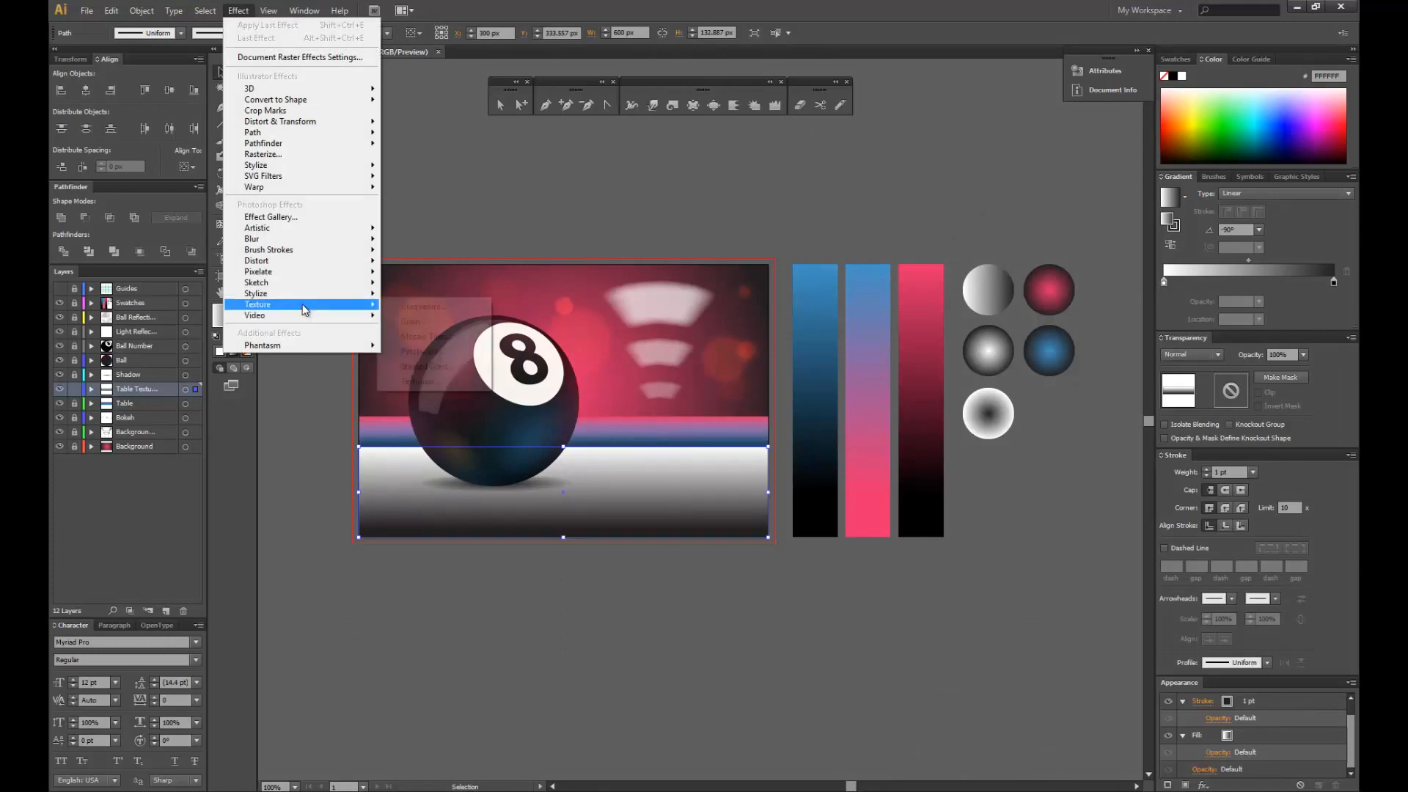
pyautogui.click(445, 321)
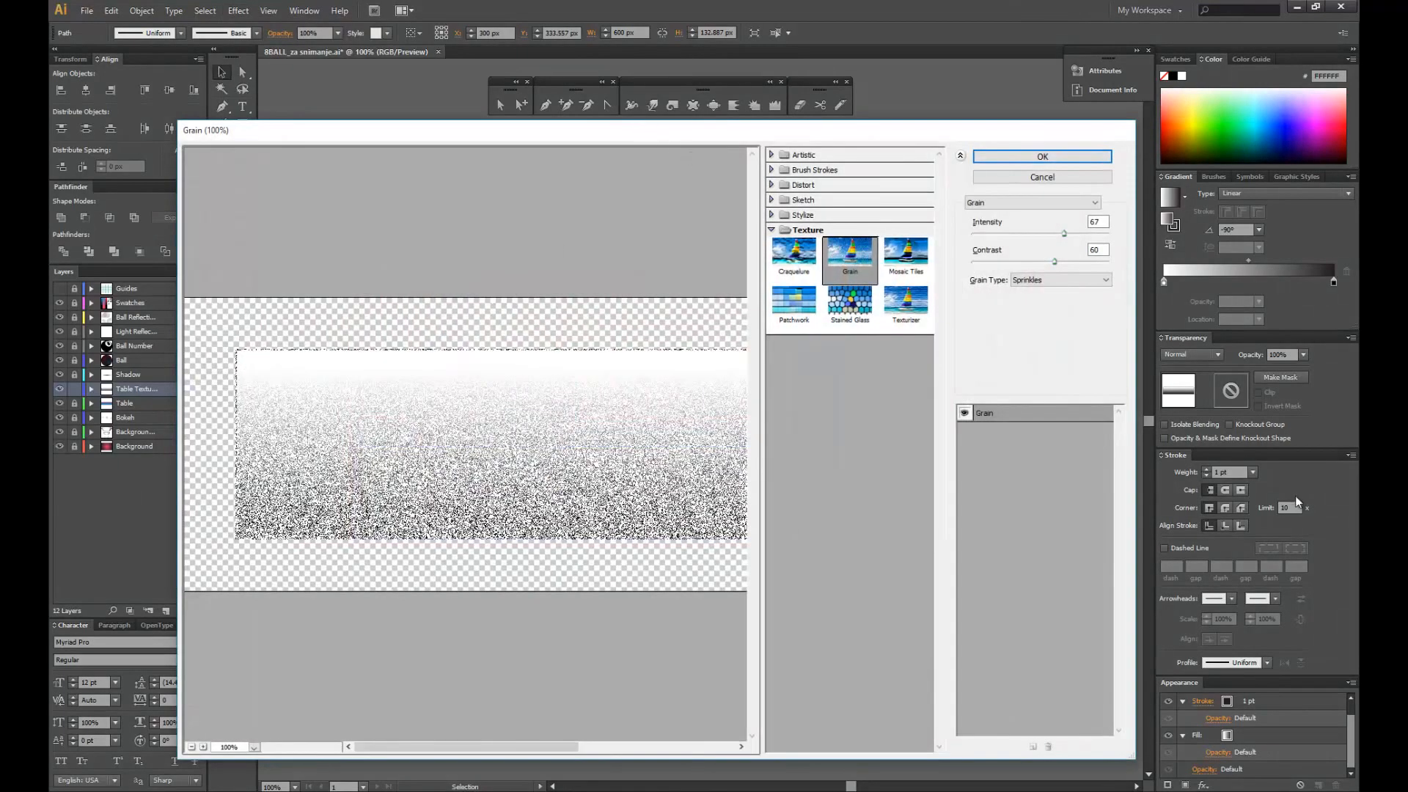
pyautogui.moveTo(794, 132); pyautogui.dragTo(773, 133)
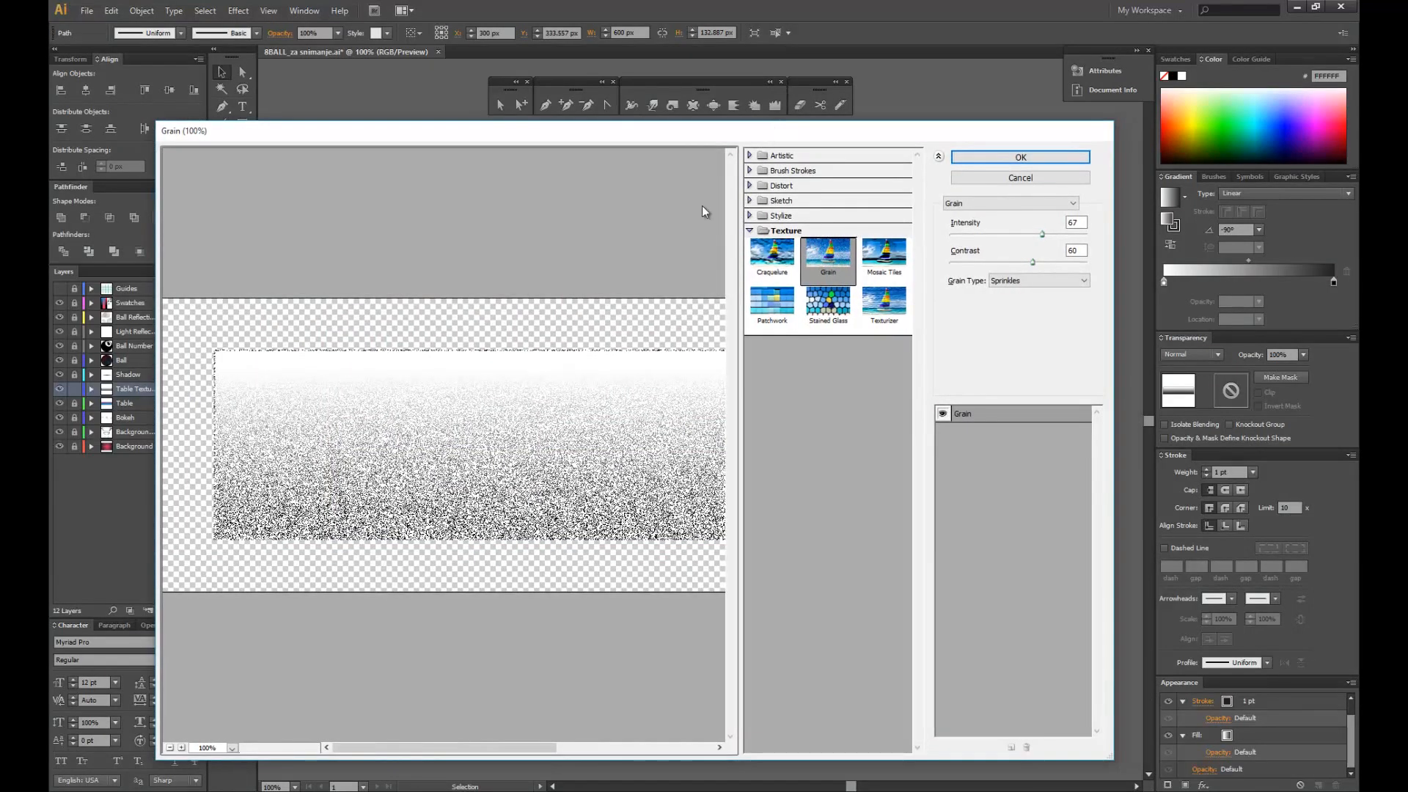
pyautogui.click(232, 748)
pyautogui.click(242, 522)
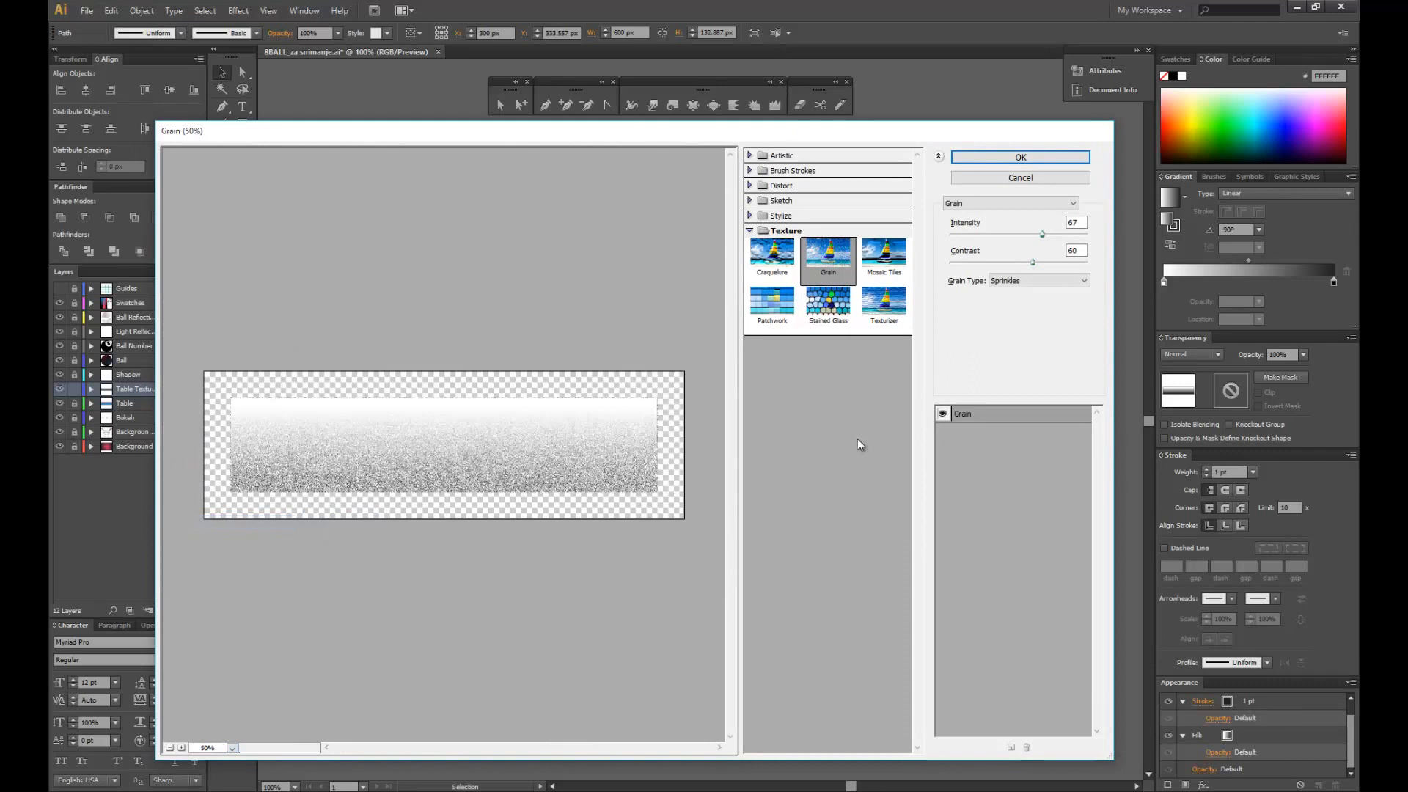
# - Set the grain type to Regular with intensity 50 and contrast 70, and apply the effect to the rectangle
pyautogui.click(1021, 279)
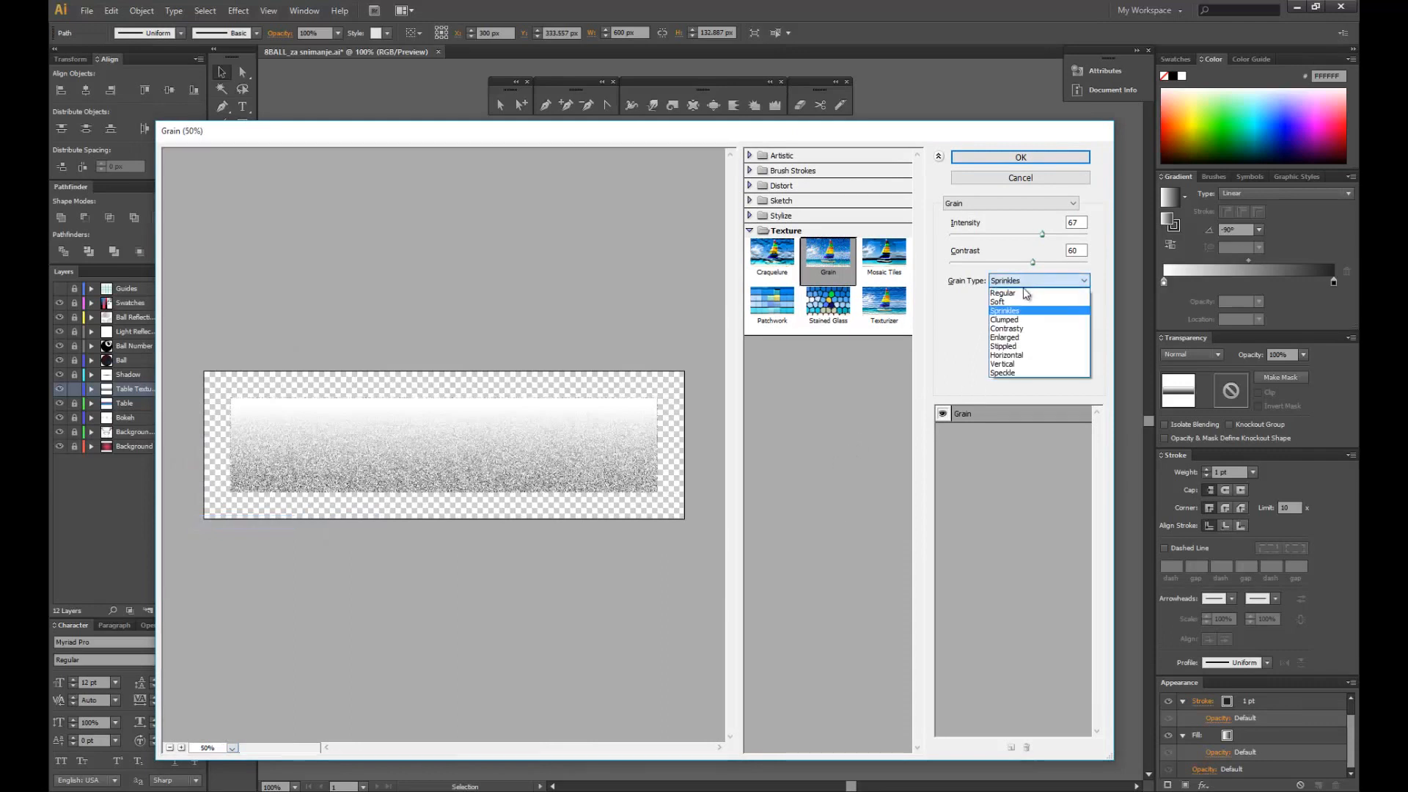
pyautogui.click(1023, 293)
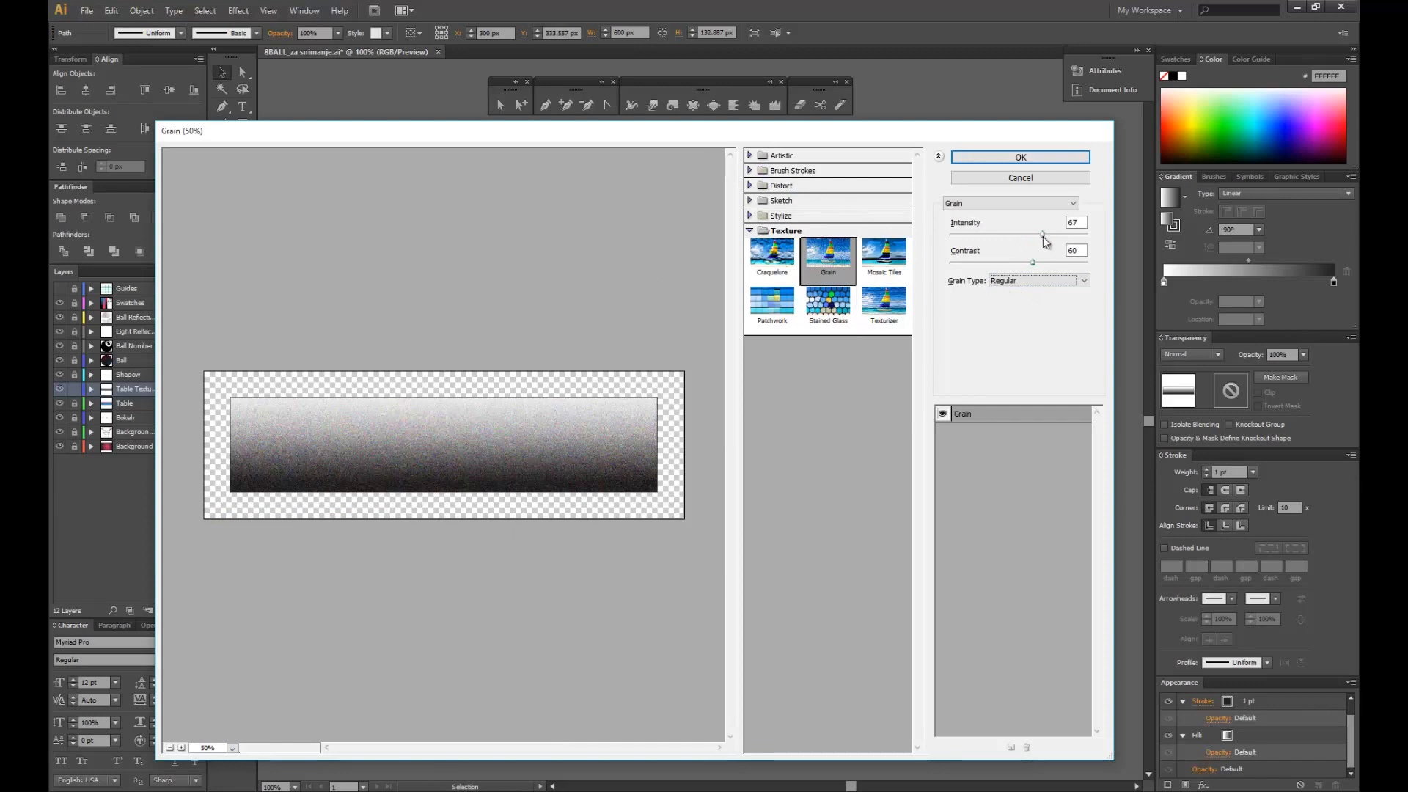
pyautogui.moveTo(1043, 235); pyautogui.dragTo(1005, 235)
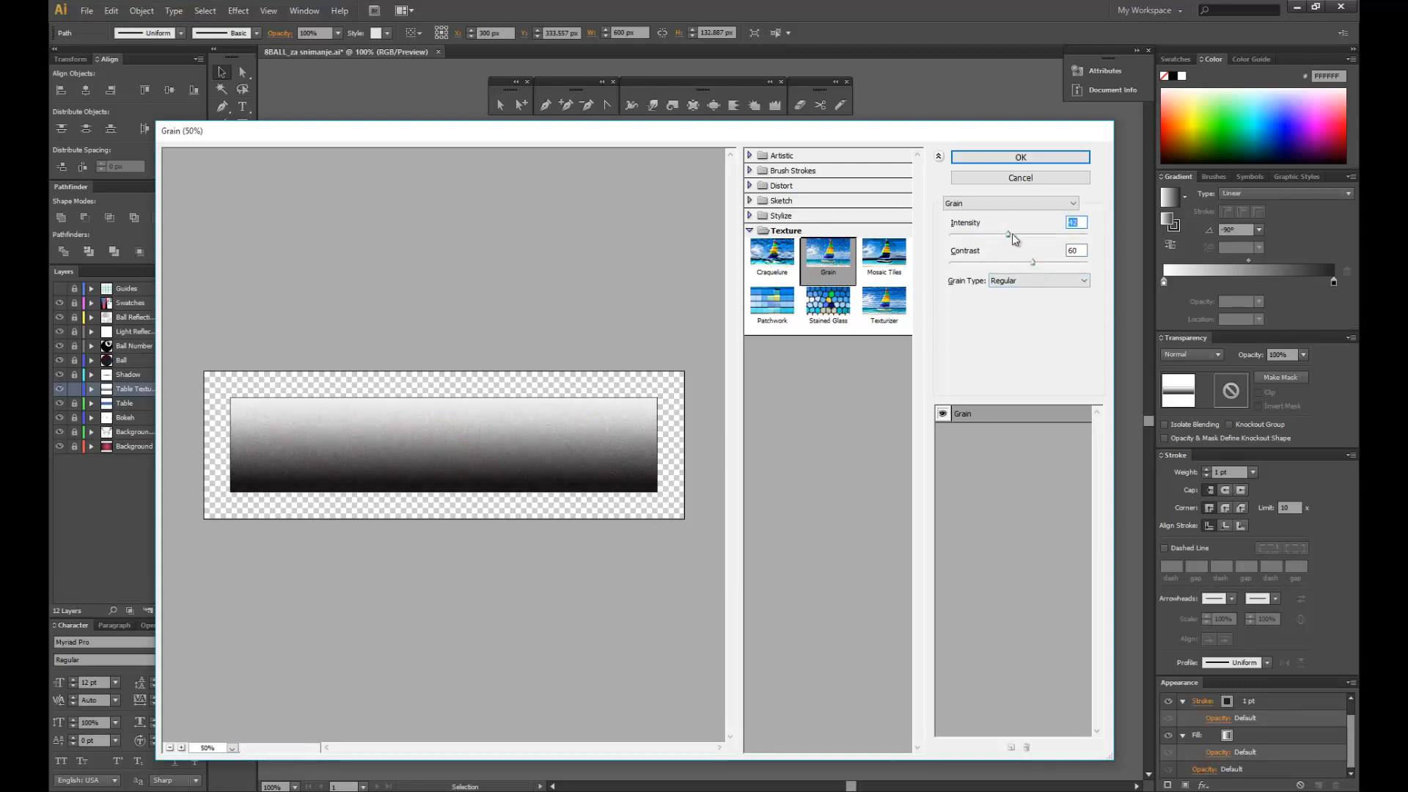
pyautogui.moveTo(1008, 233); pyautogui.dragTo(1018, 235)
pyautogui.moveTo(1030, 261); pyautogui.dragTo(1044, 262)
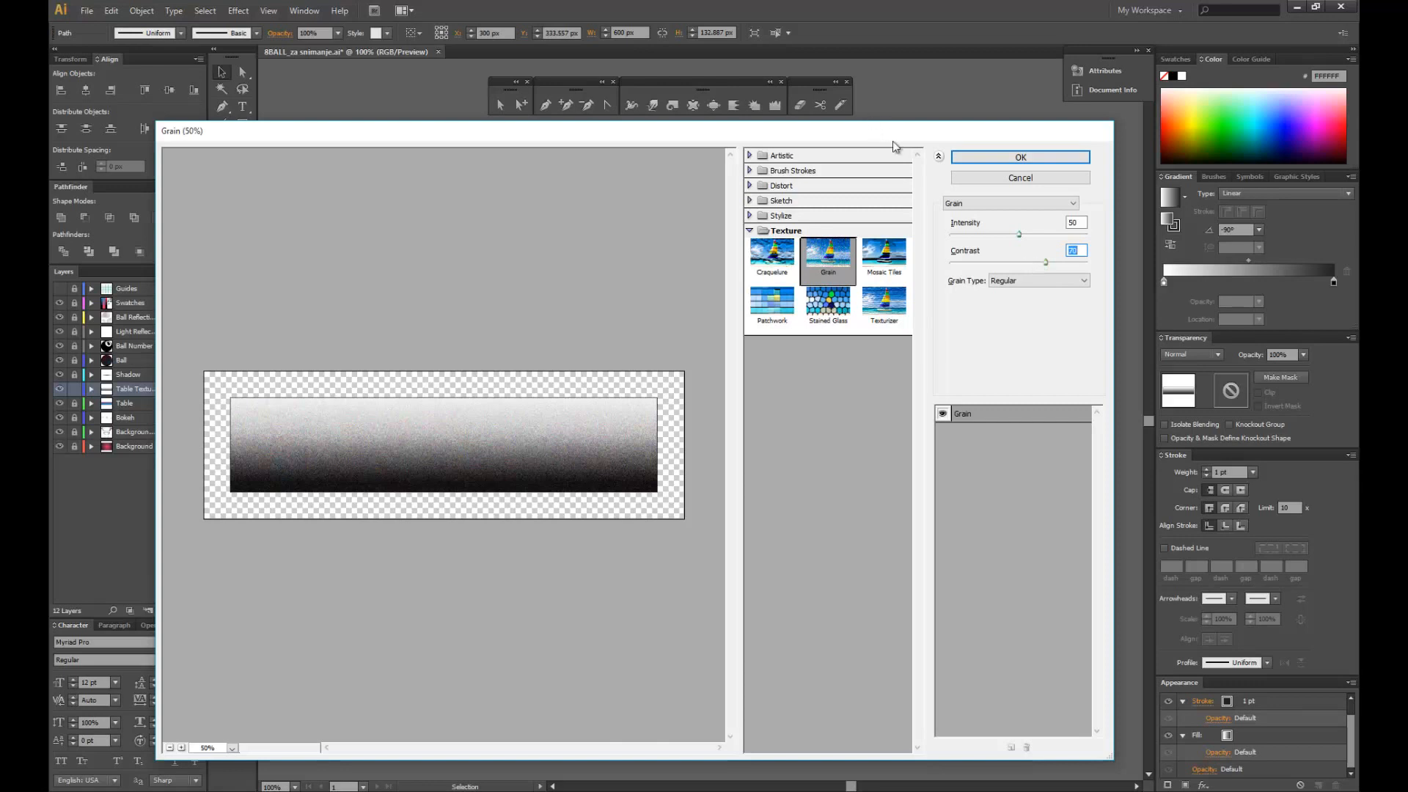
pyautogui.click(1065, 155)
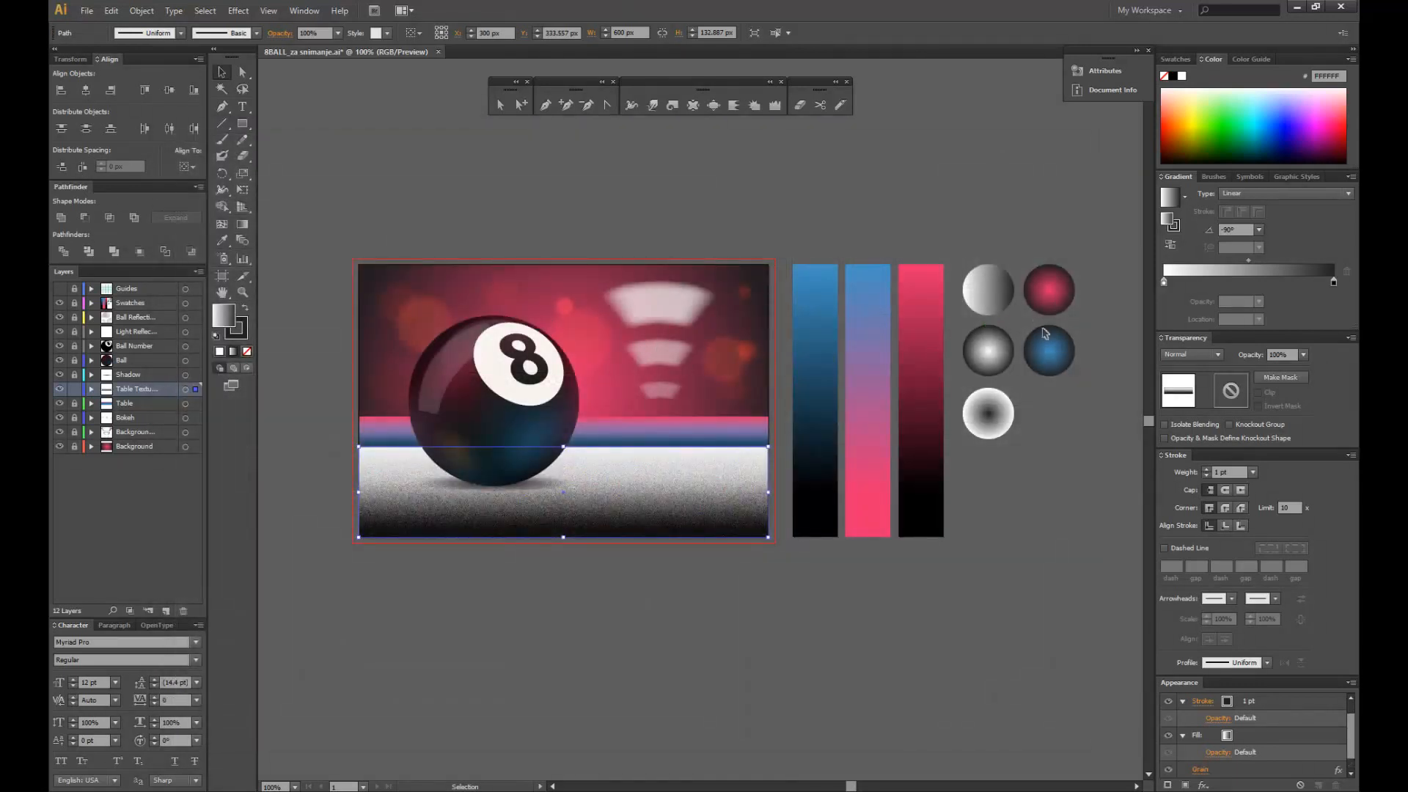
# - Set the grainy rectangle's blending mode to Multiply and its opacity to 30%
pyautogui.click(1189, 356)
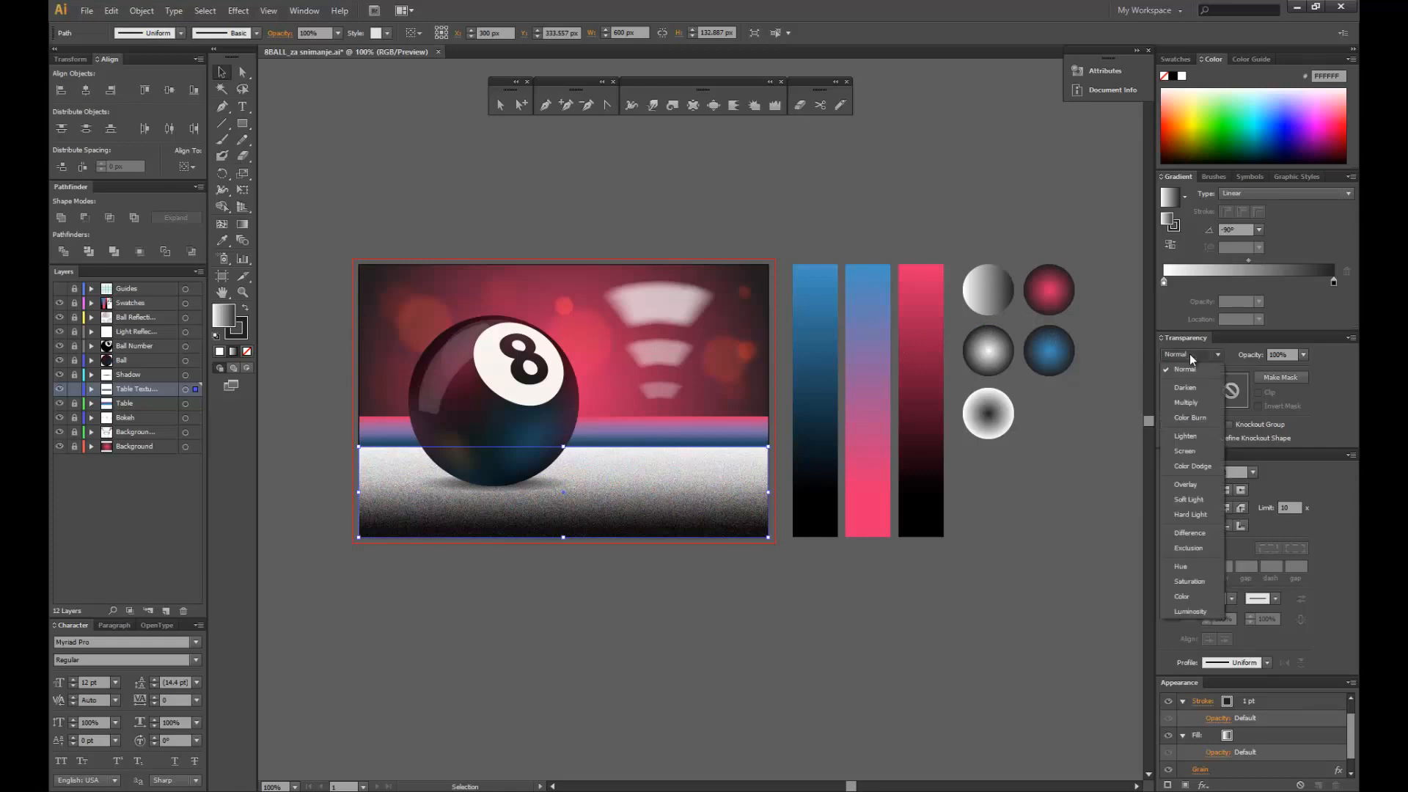
pyautogui.click(1189, 406)
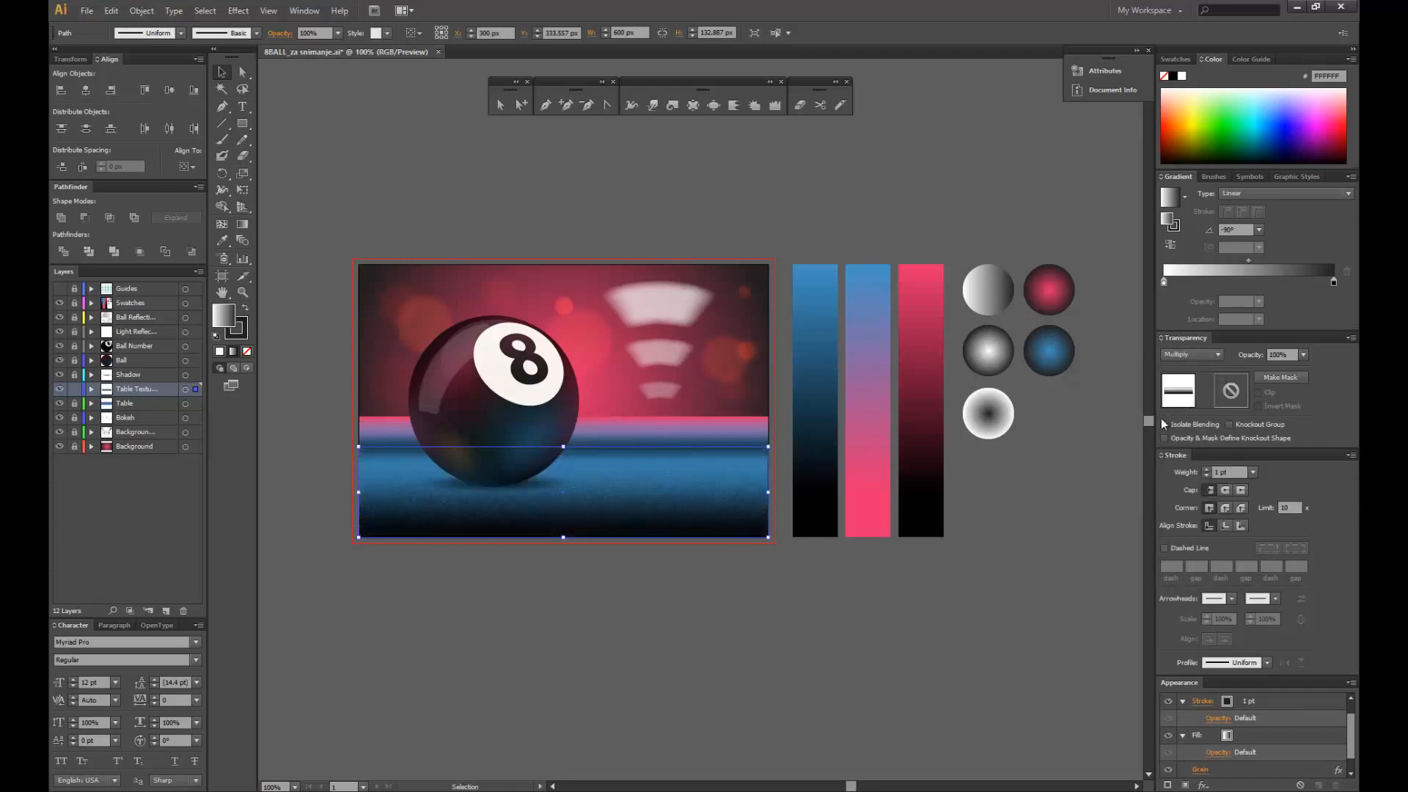
pyautogui.click(1302, 358)
pyautogui.click(1318, 412)
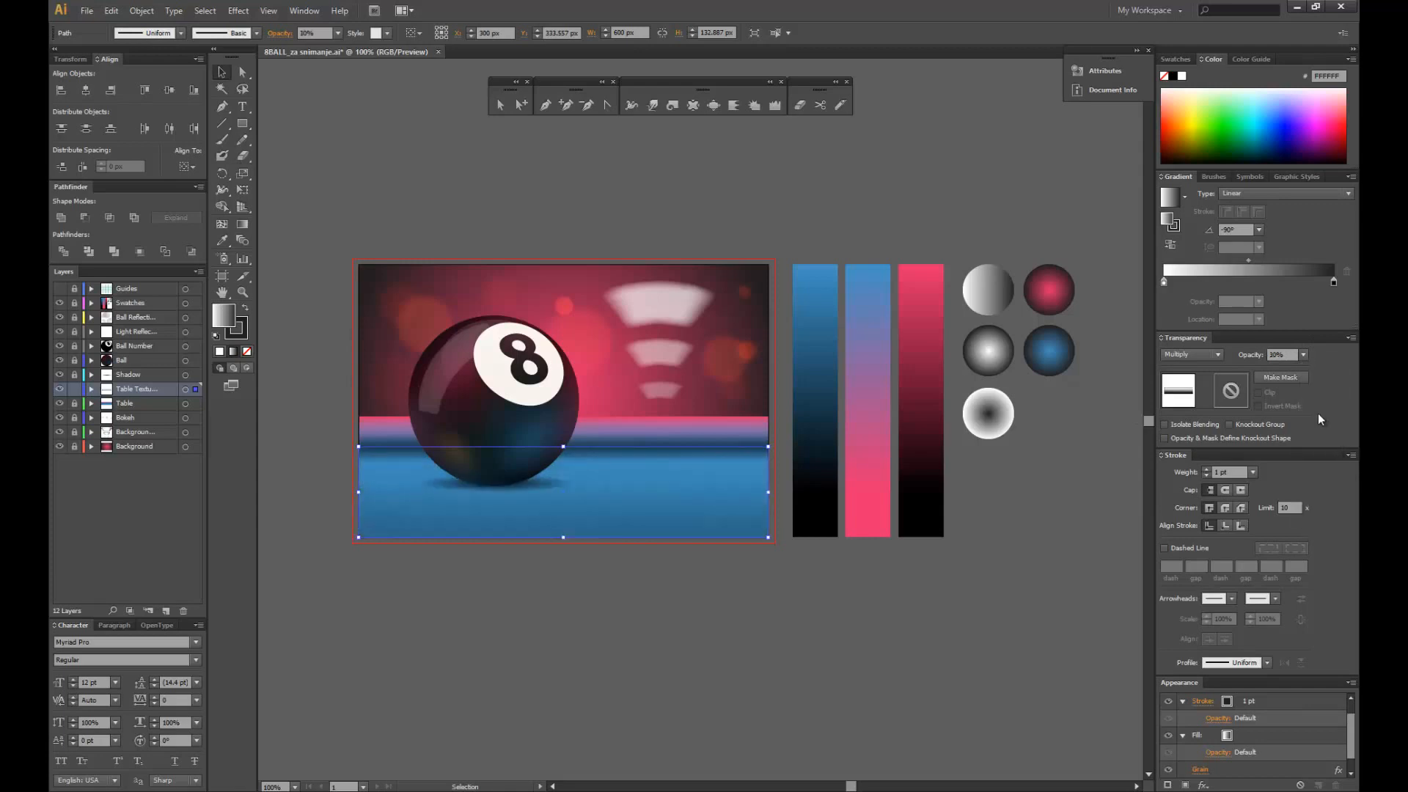
pyautogui.click(1008, 591)
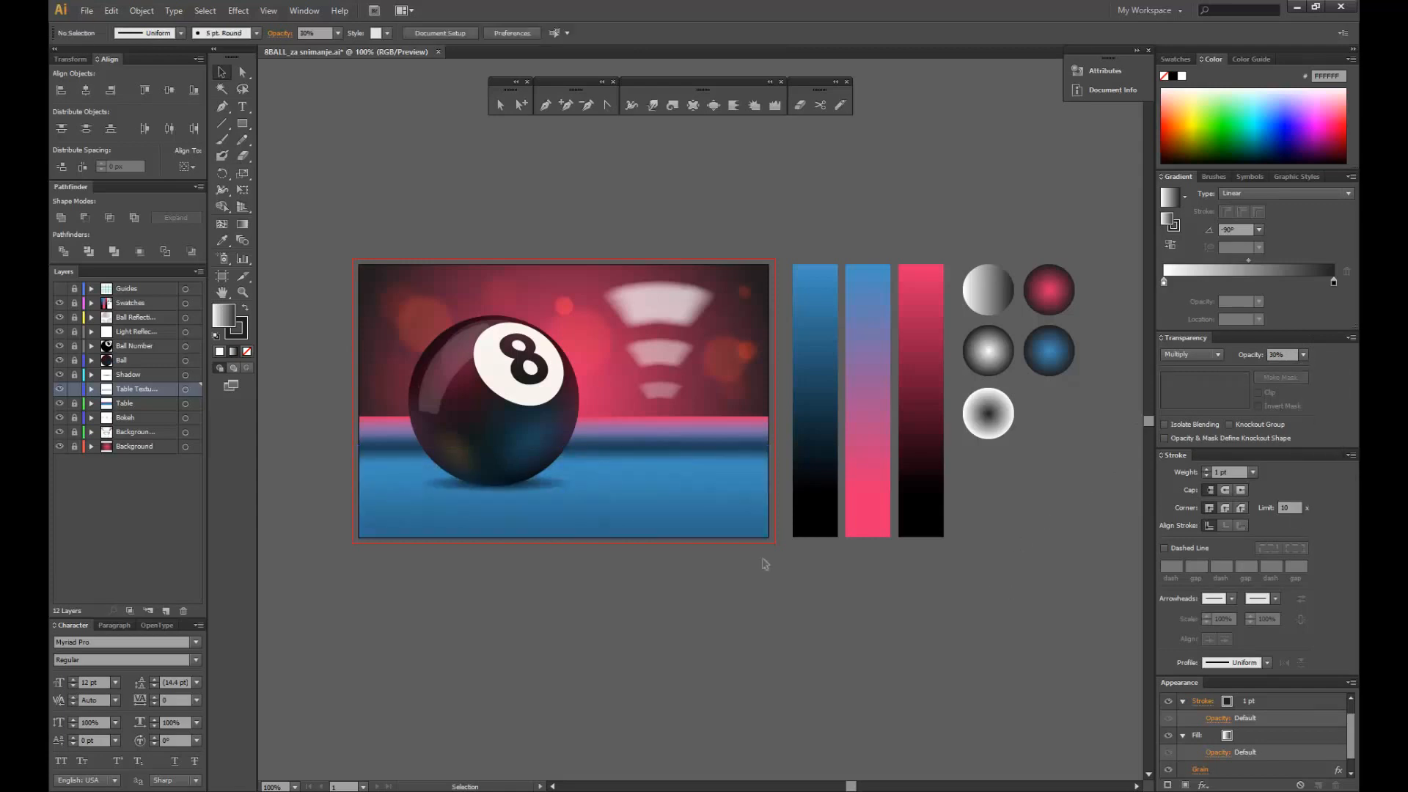
# - Remove the stroke from the tabletop grain rectangle and deselect it
pyautogui.click(636, 534)
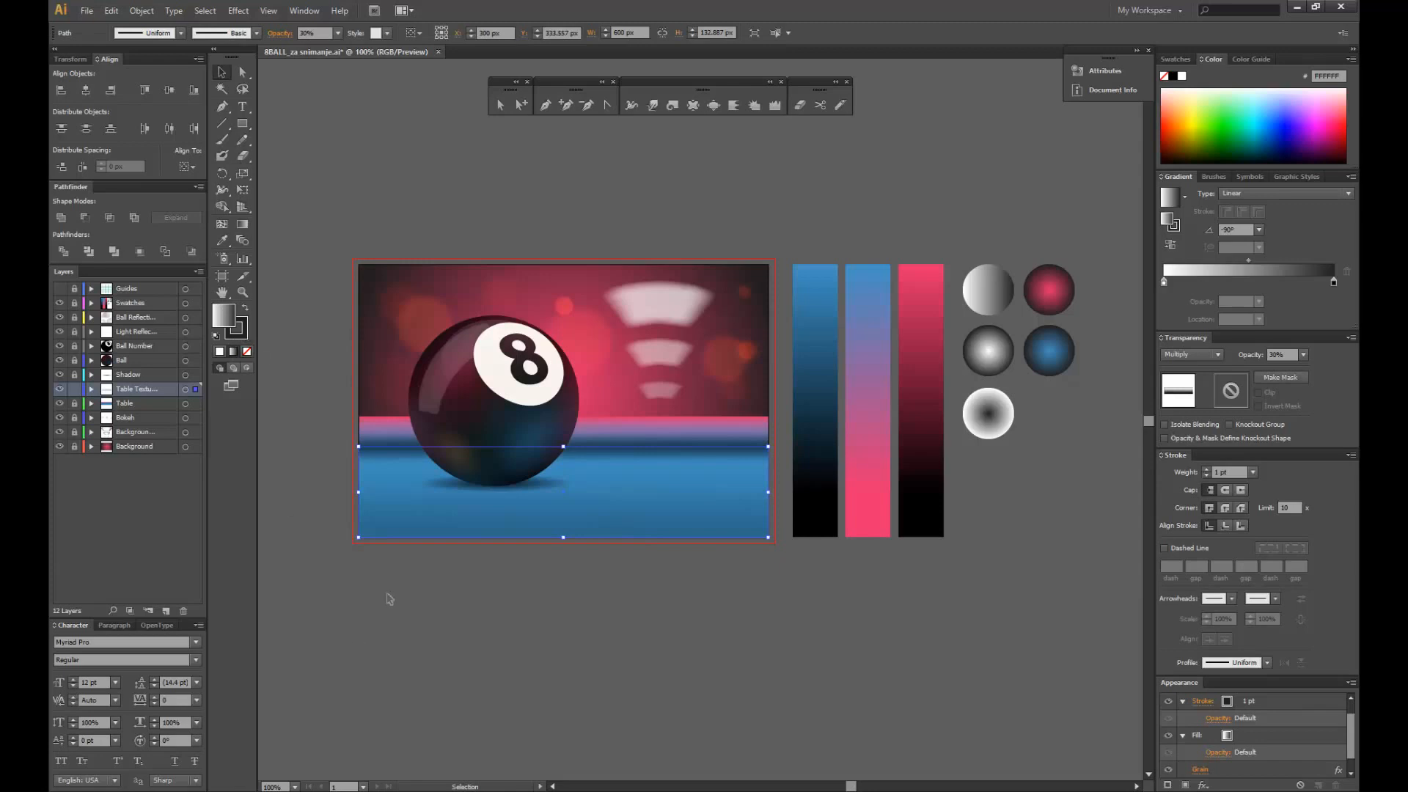
pyautogui.click(399, 729)
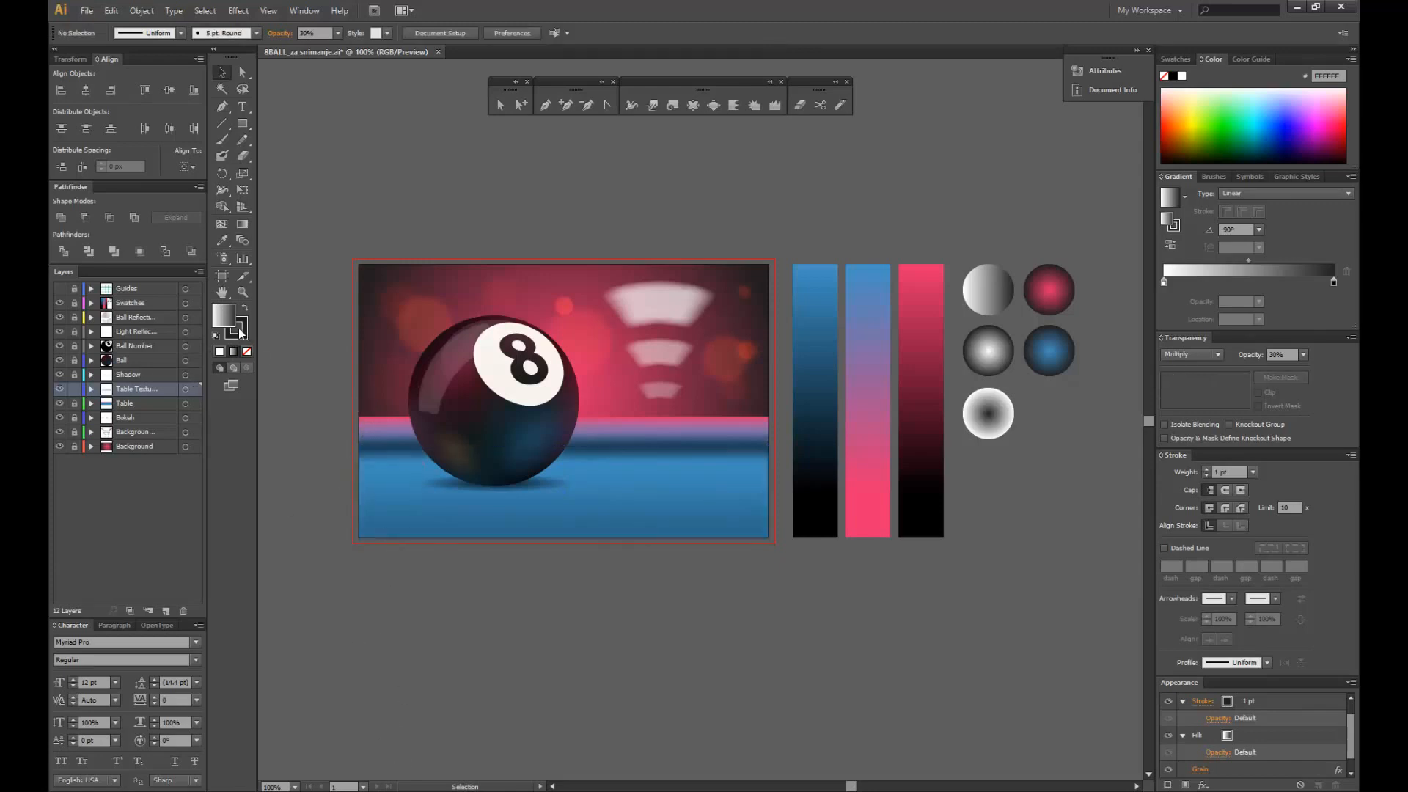
pyautogui.click(368, 499)
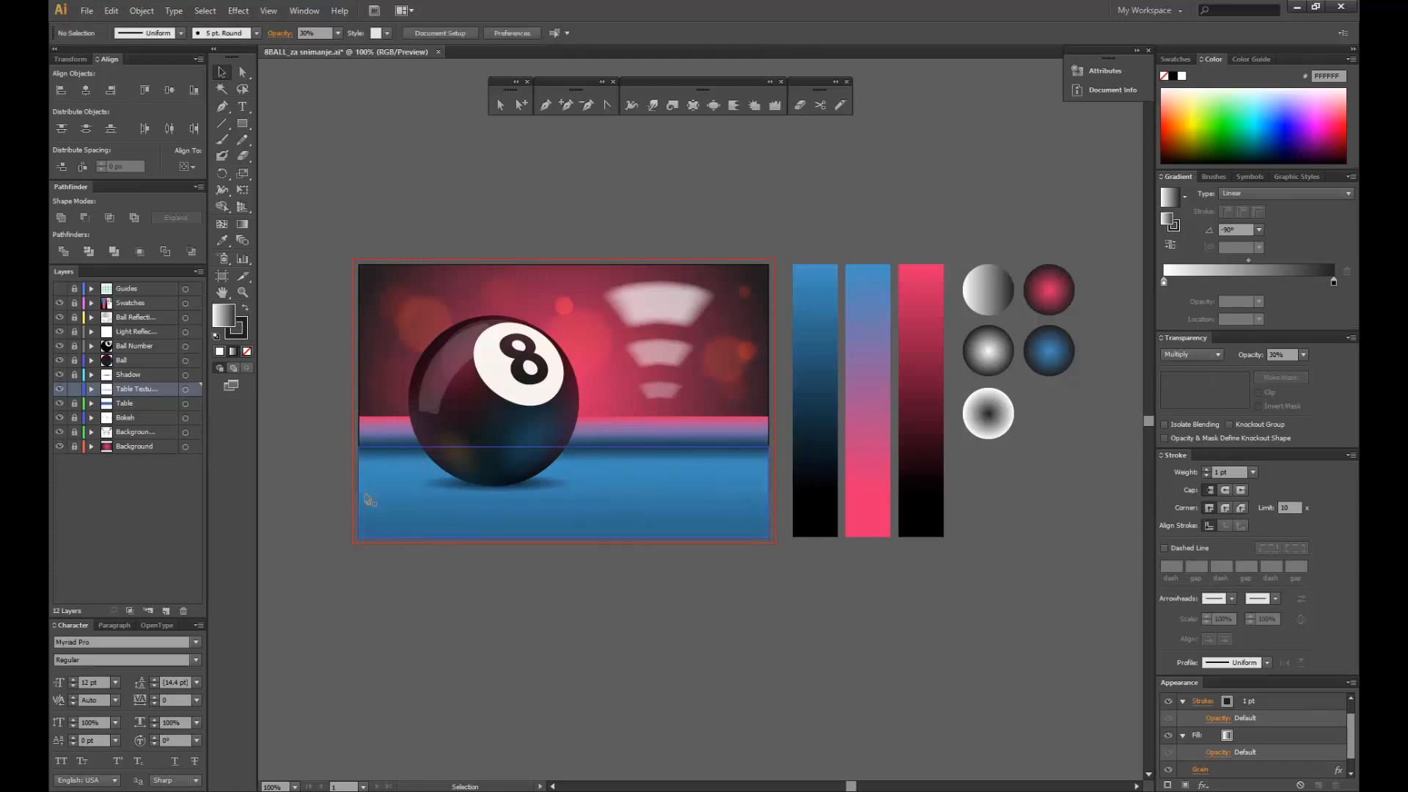
pyautogui.click(241, 336)
pyautogui.click(247, 352)
pyautogui.click(313, 437)
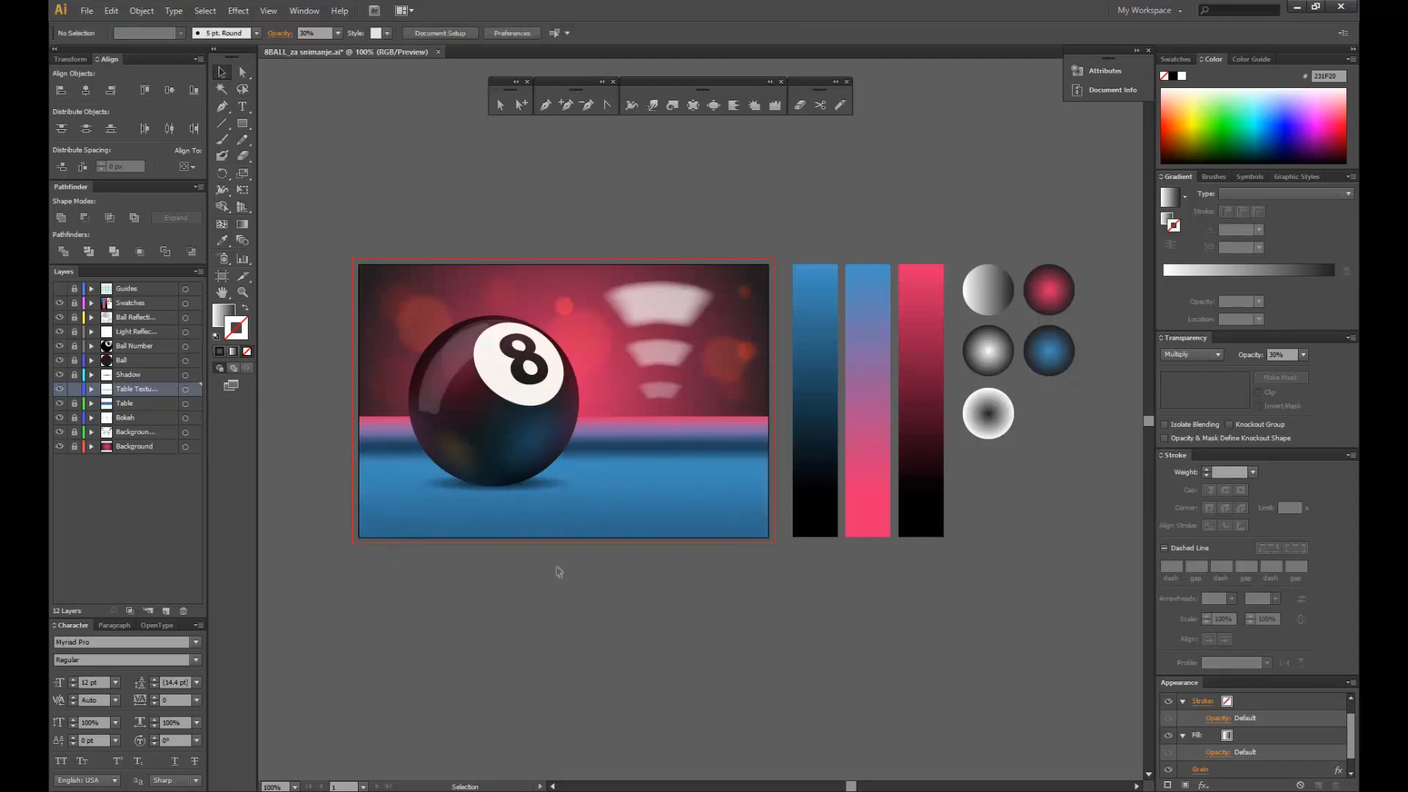
# - Lock the Table Texture layer, unlock the Table layer, and shift the blue mesh row just below the table's dark edge slightly upward
pyautogui.click(74, 403)
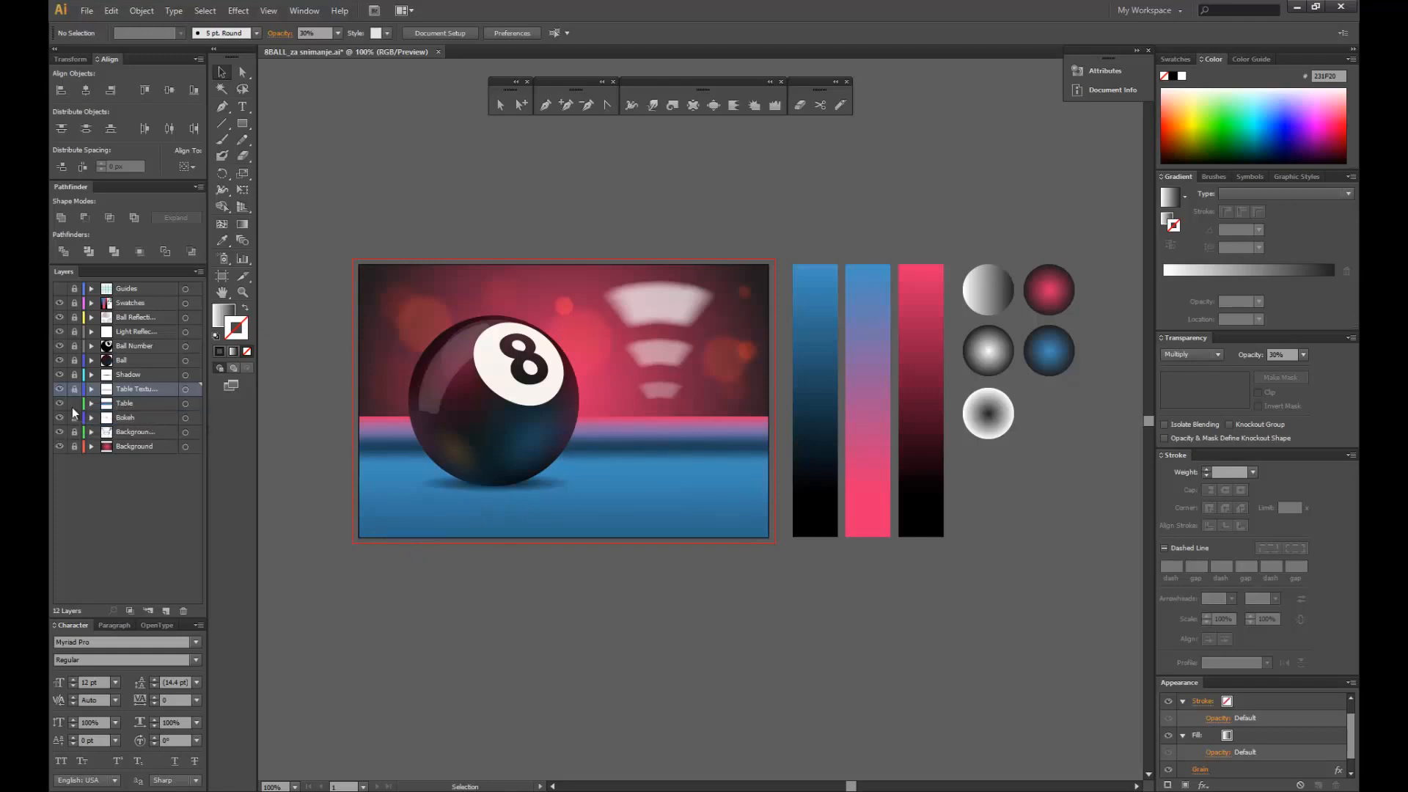
pyautogui.click(500, 107)
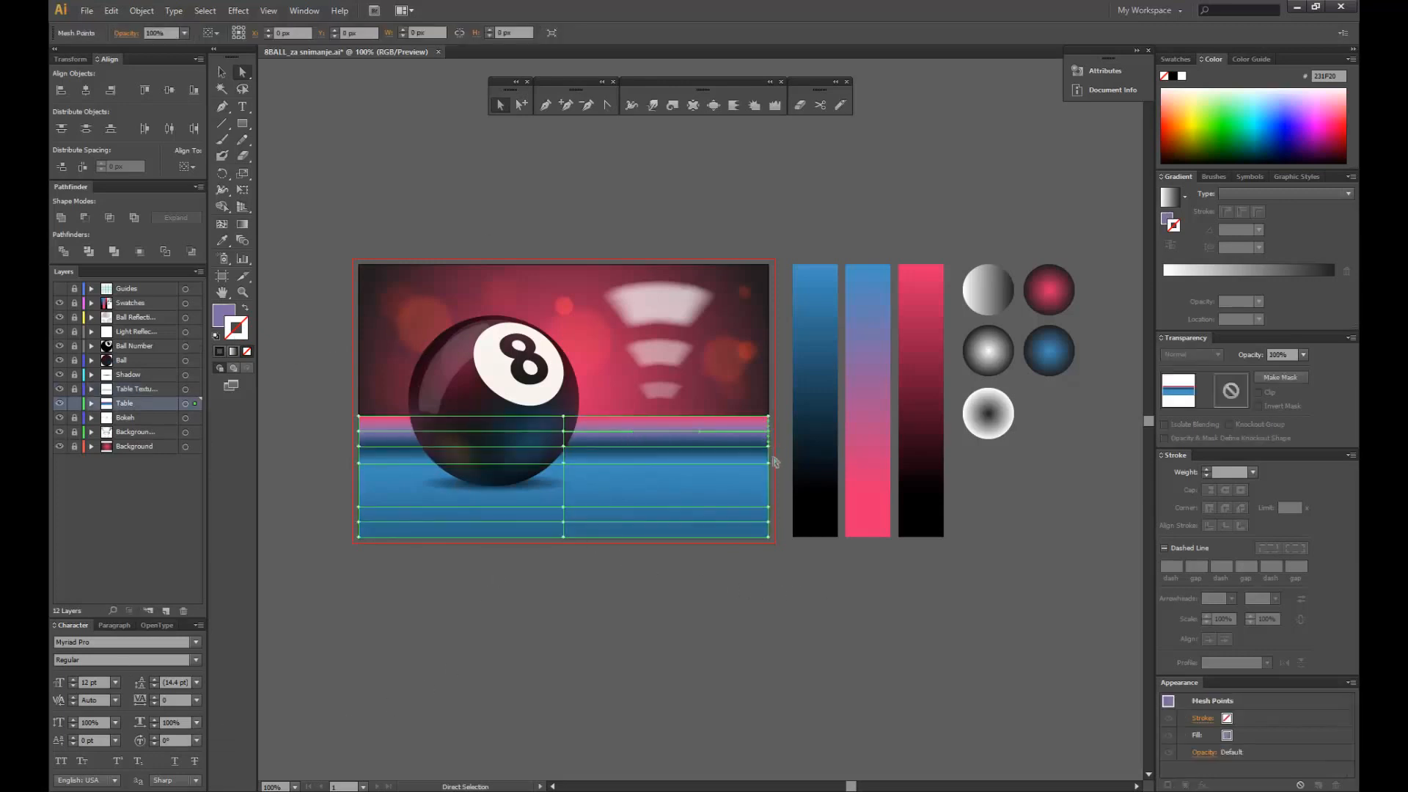
pyautogui.click(773, 461)
pyautogui.hotkey('ctrl', 'a')
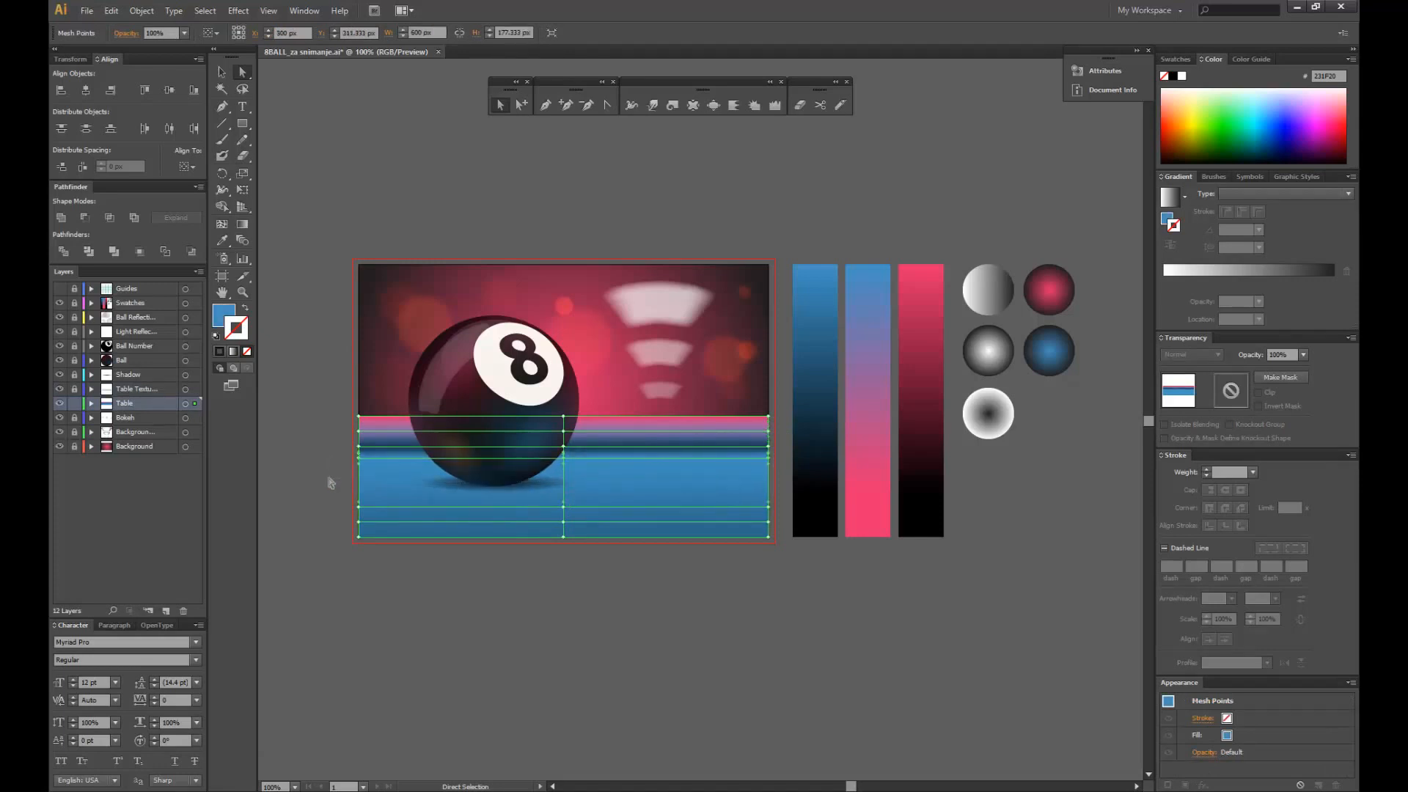
pyautogui.click(330, 482)
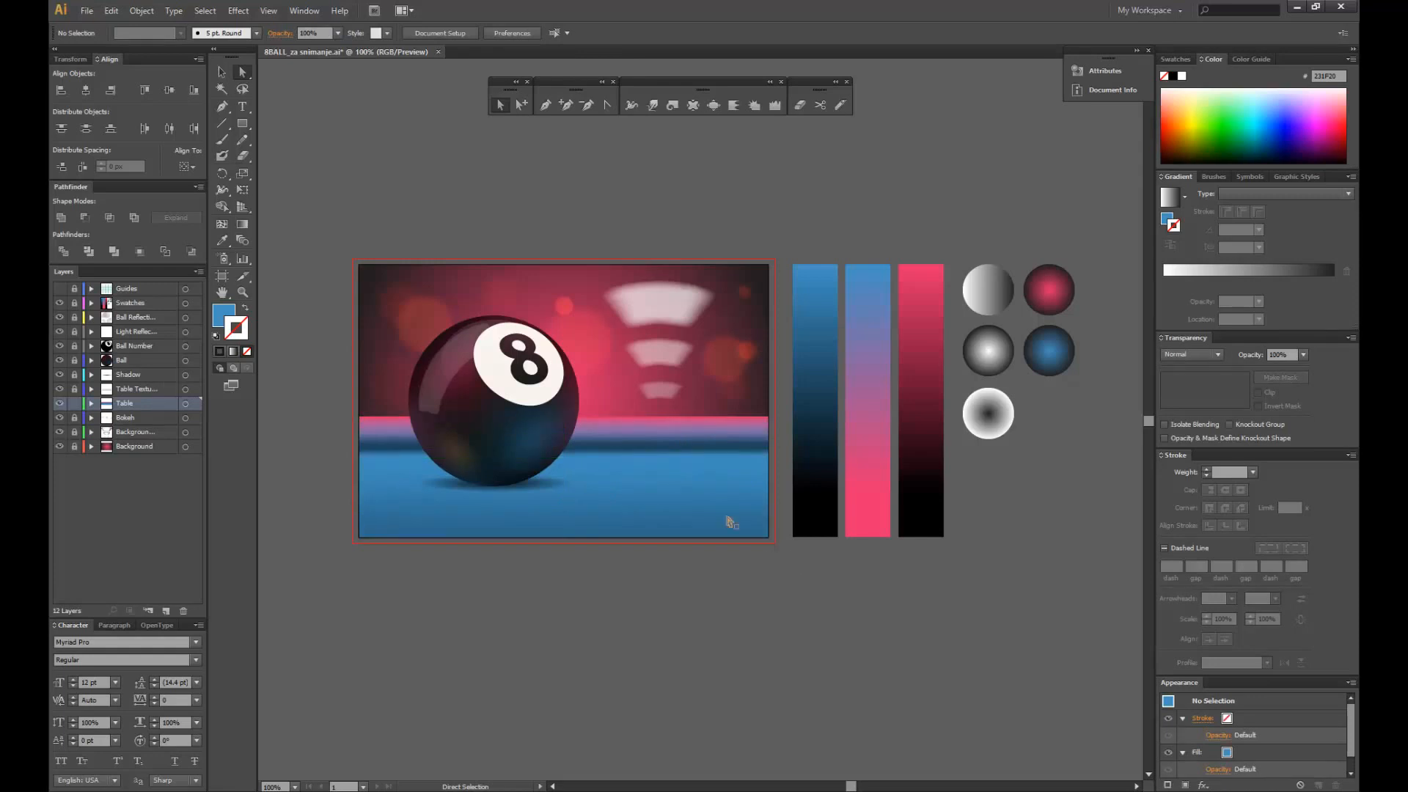
# - Shift the purple mesh row above the table's dark edge slightly downward and deselect the table mesh
pyautogui.click(721, 456)
pyautogui.moveTo(769, 427); pyautogui.dragTo(306, 443)
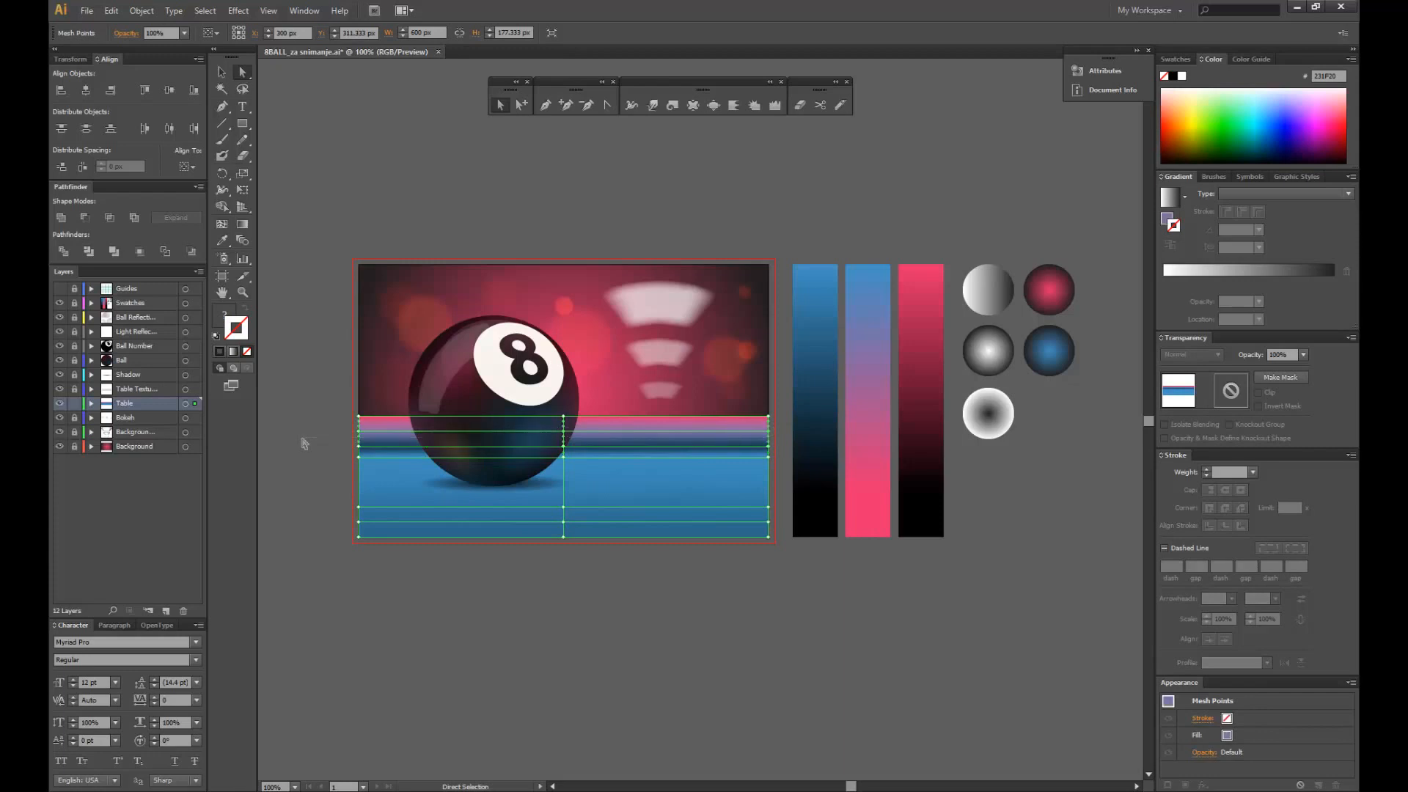
pyautogui.click(323, 445)
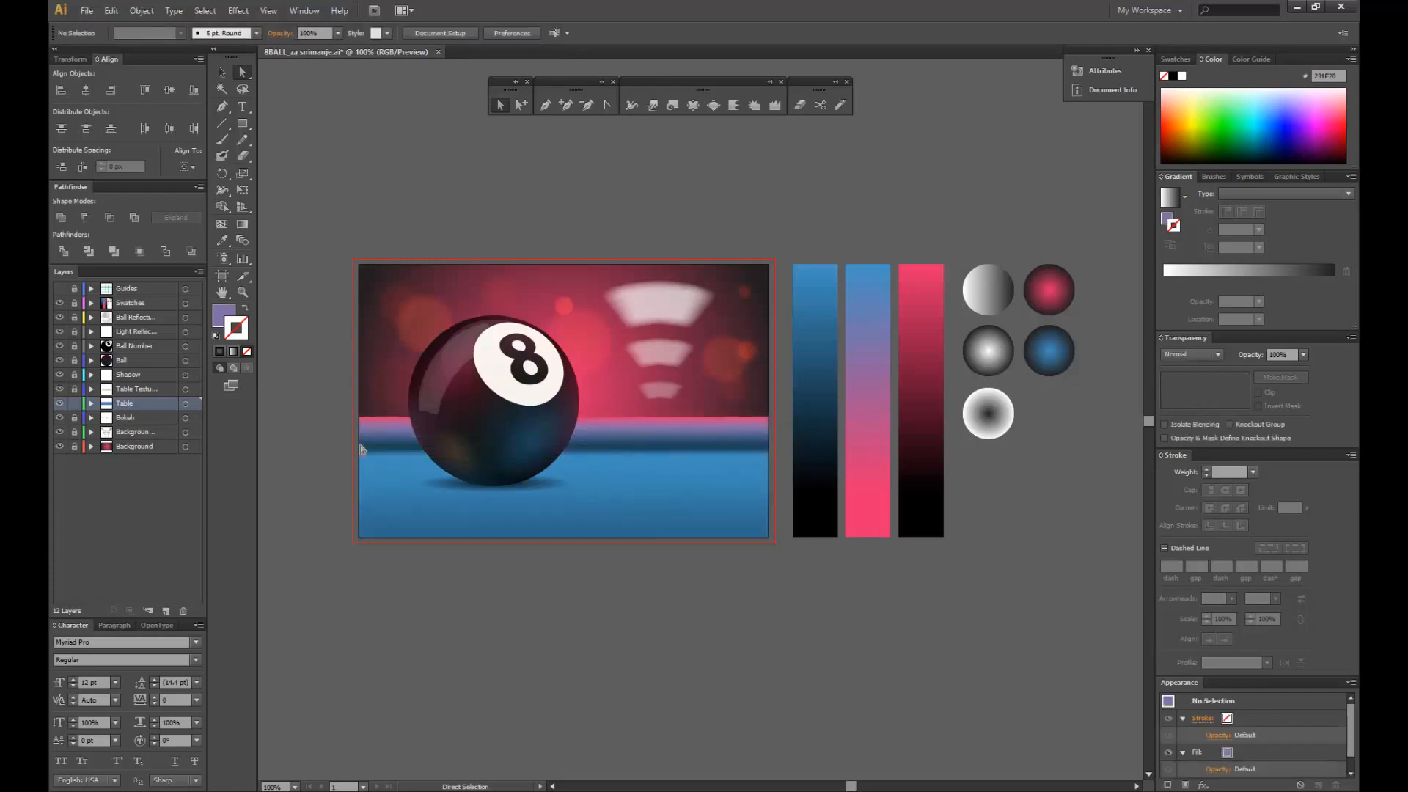
pyautogui.click(688, 448)
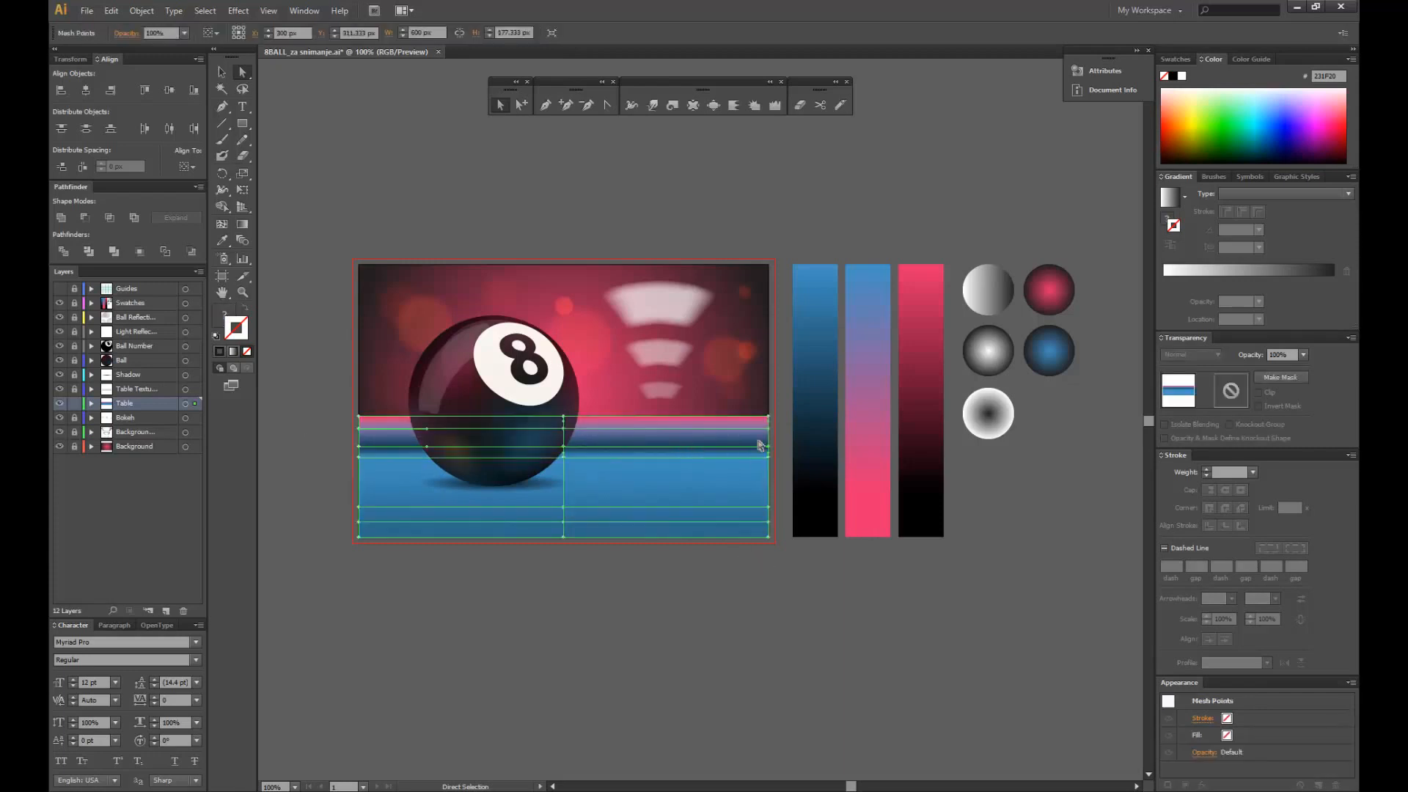
pyautogui.moveTo(774, 426); pyautogui.dragTo(344, 439)
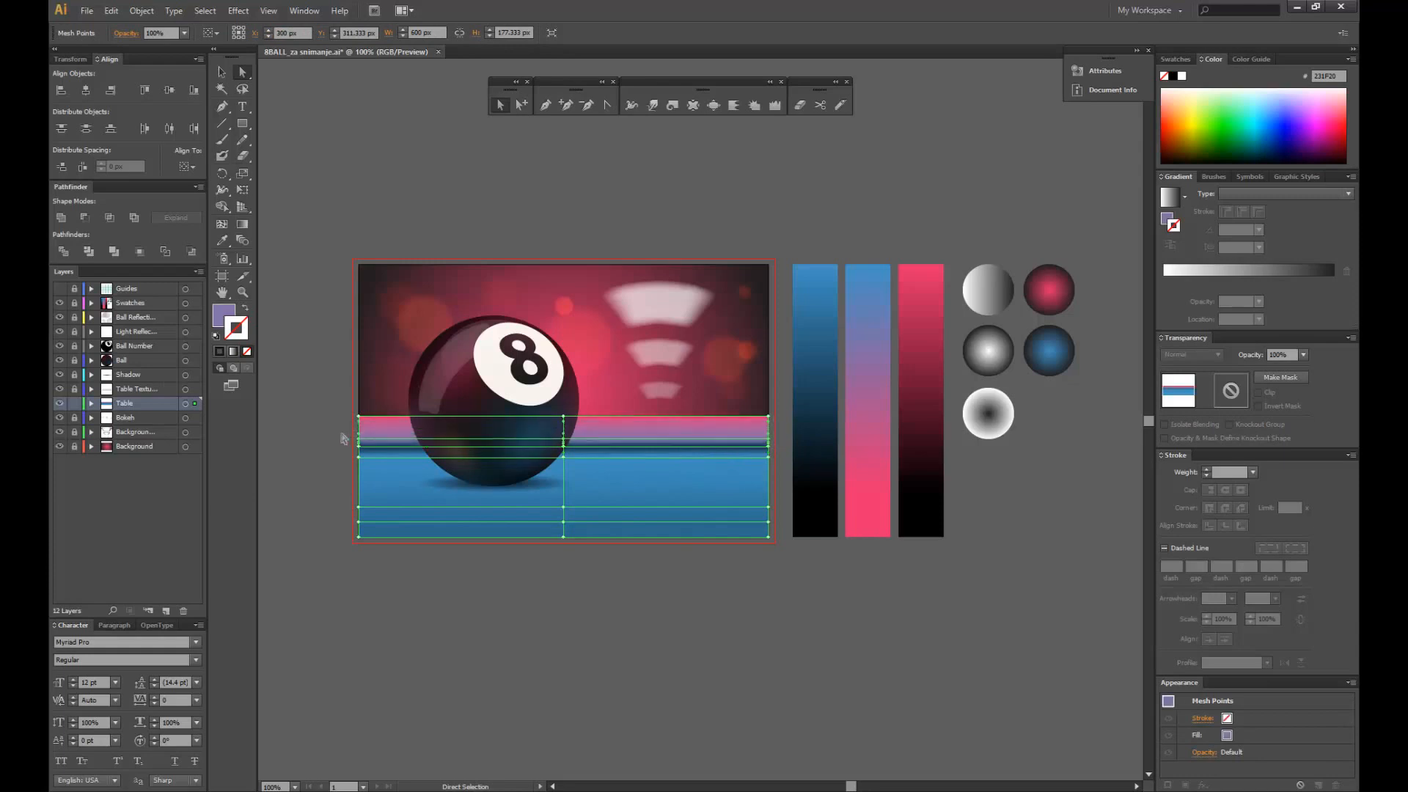
pyautogui.click(344, 438)
pyautogui.hotkey('ctrl', 'z')
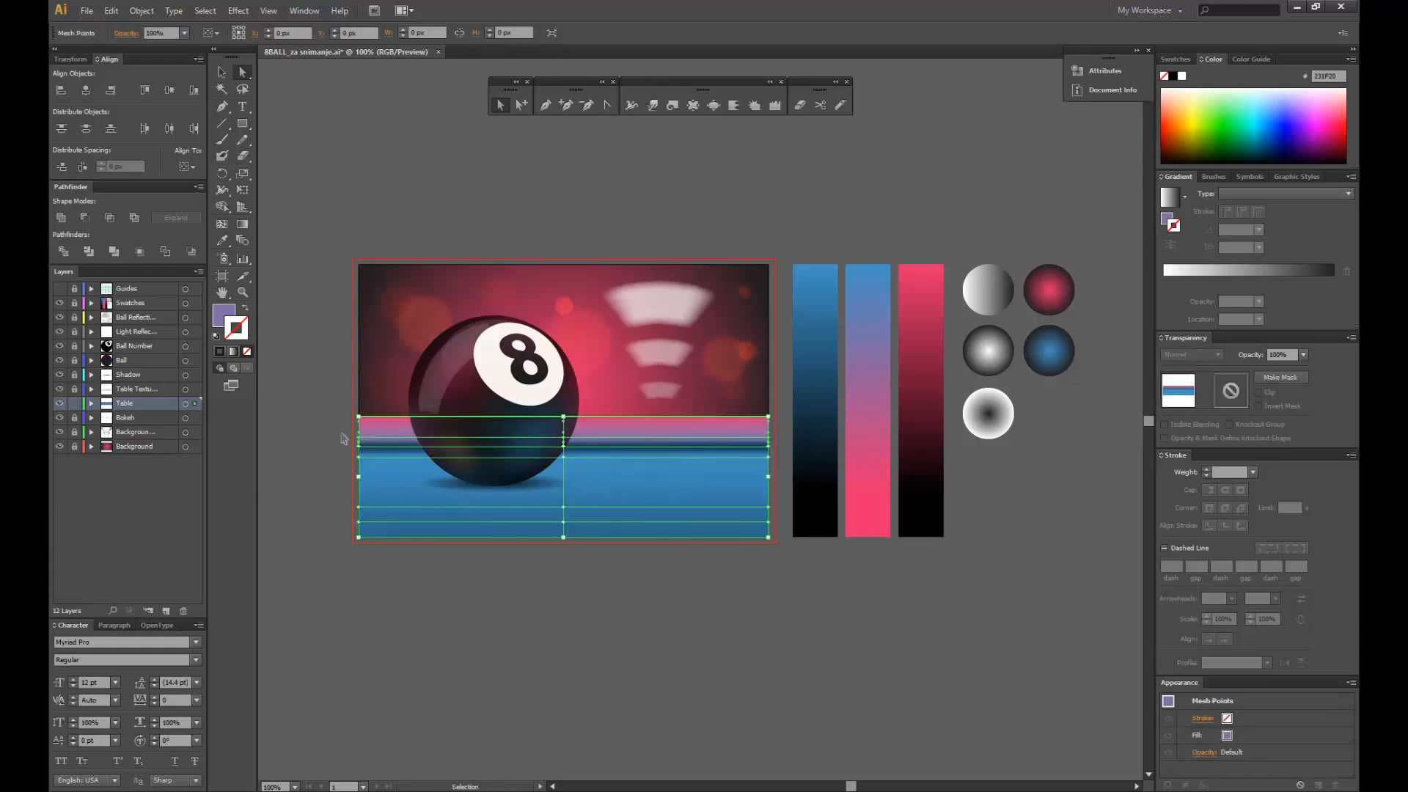
pyautogui.click(344, 438)
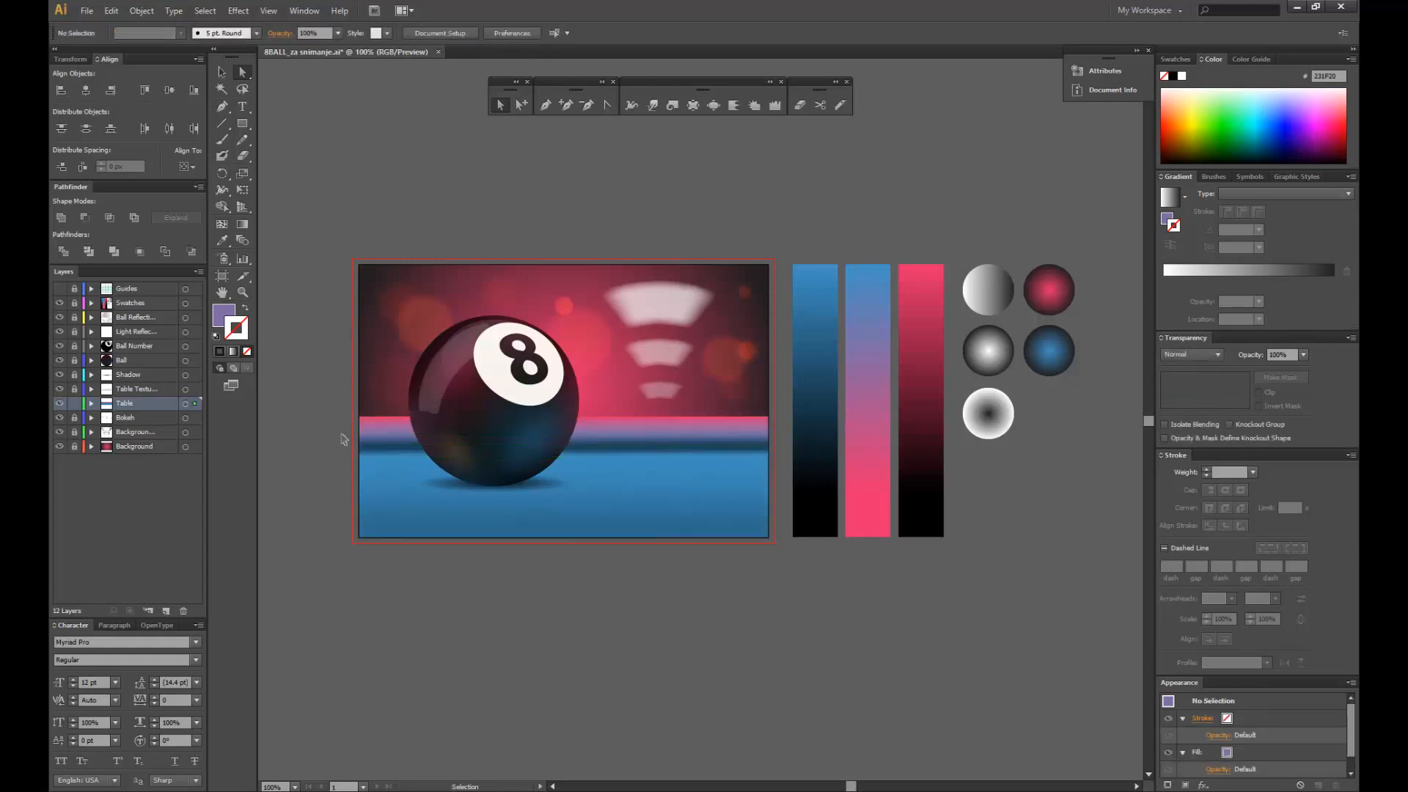
pyautogui.hotkey('ctrl', 'z')
pyautogui.click(343, 438)
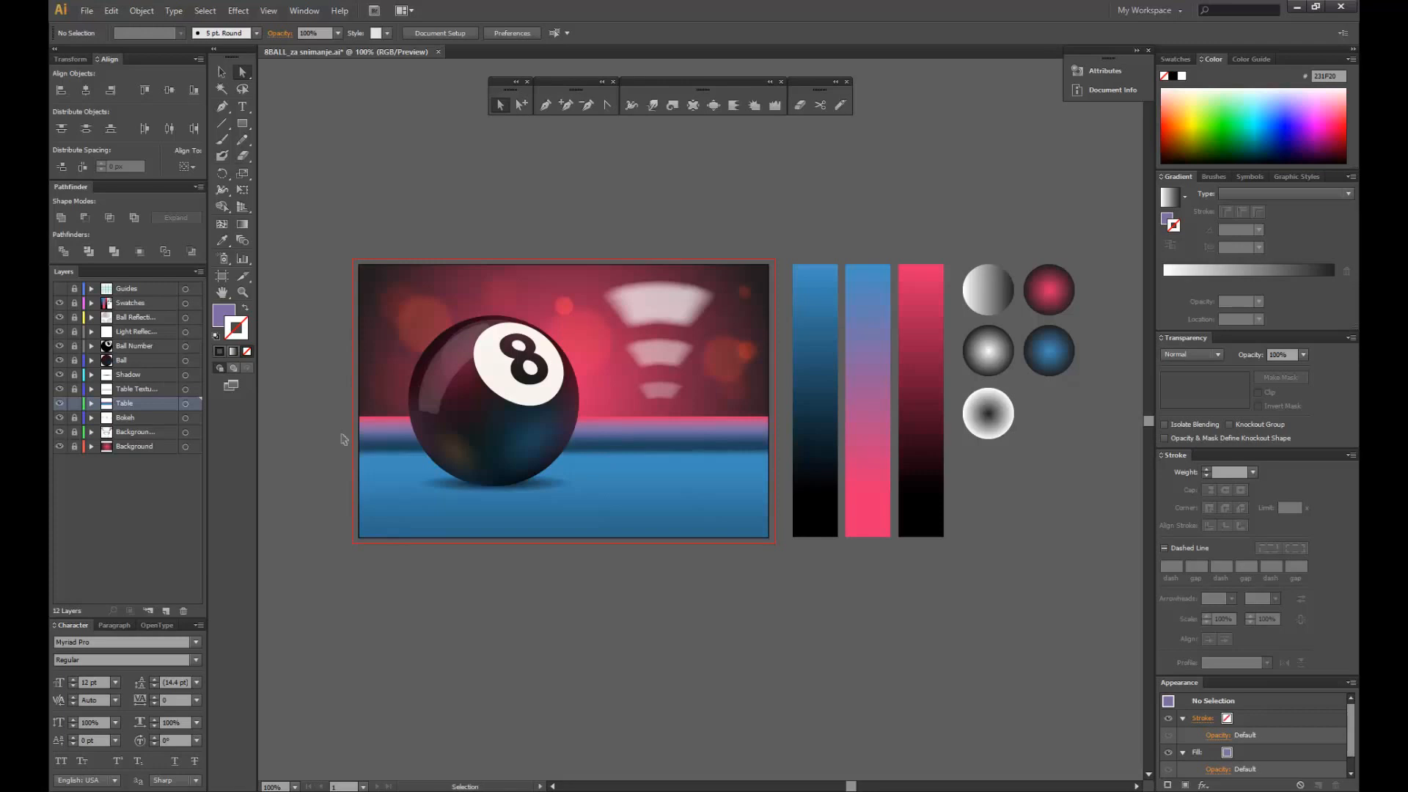
pyautogui.hotkey('ctrl', 'z')
pyautogui.click(344, 438)
# - Hide the Swatches layer so that only the illustration shows
pyautogui.click(60, 302)
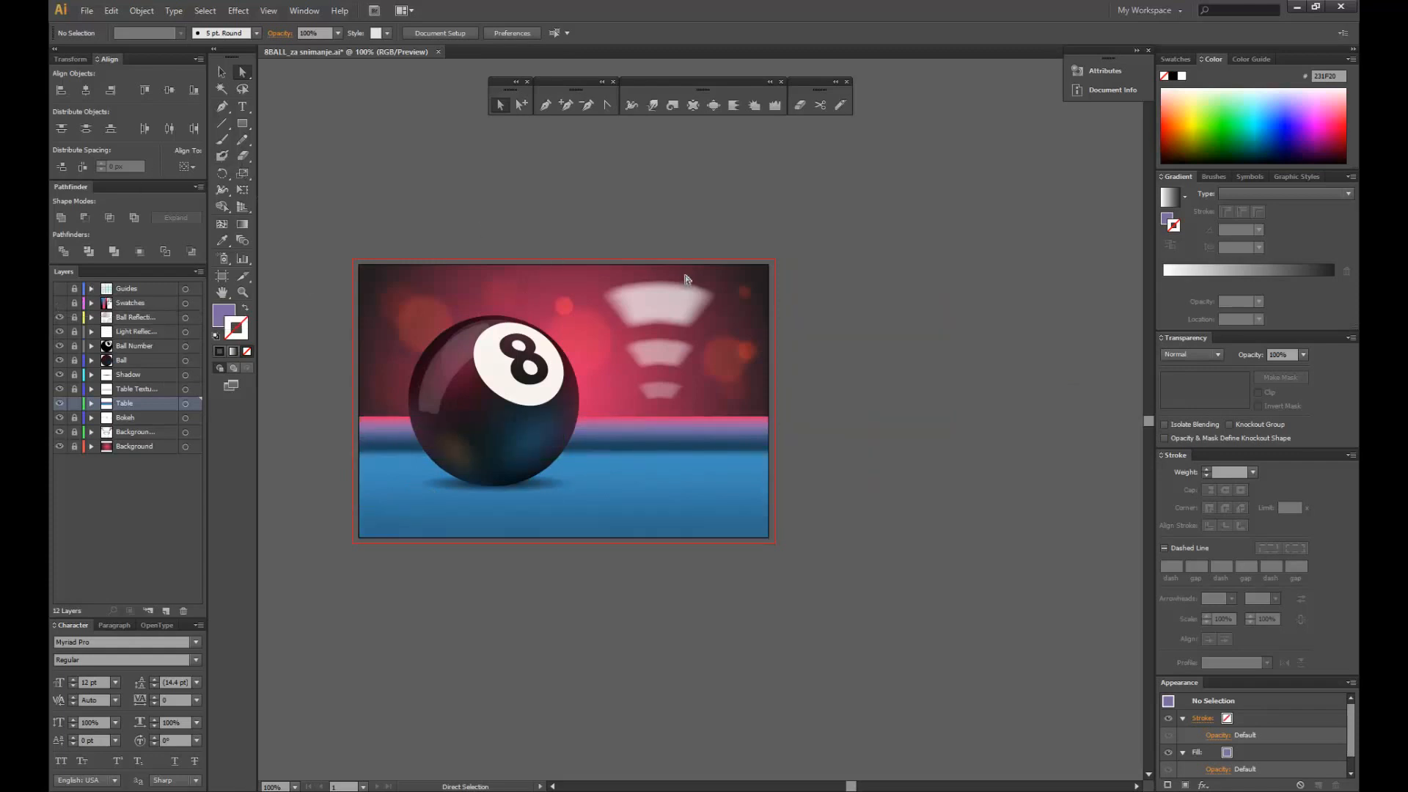
pyautogui.click(220, 73)
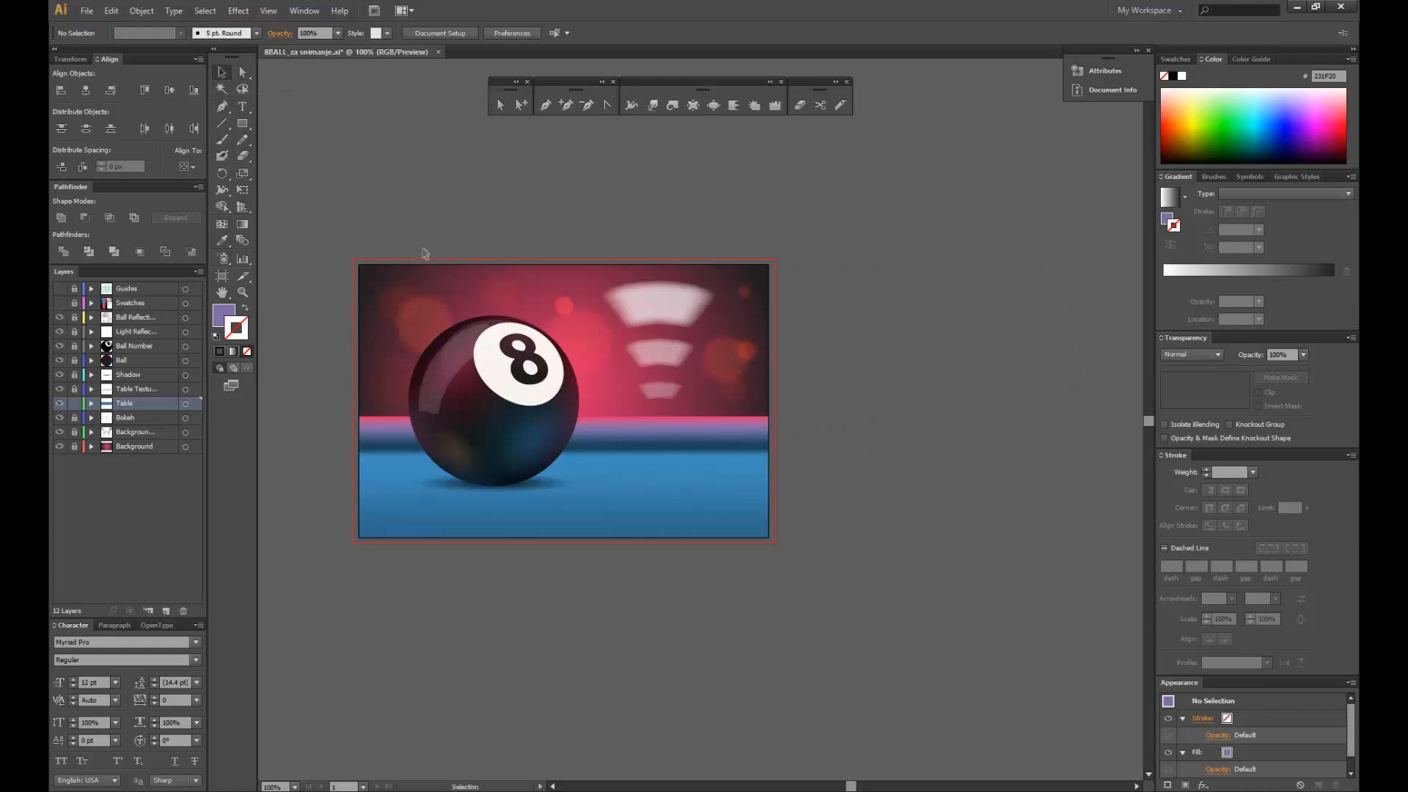
pyautogui.moveTo(502, 272); pyautogui.dragTo(606, 251)
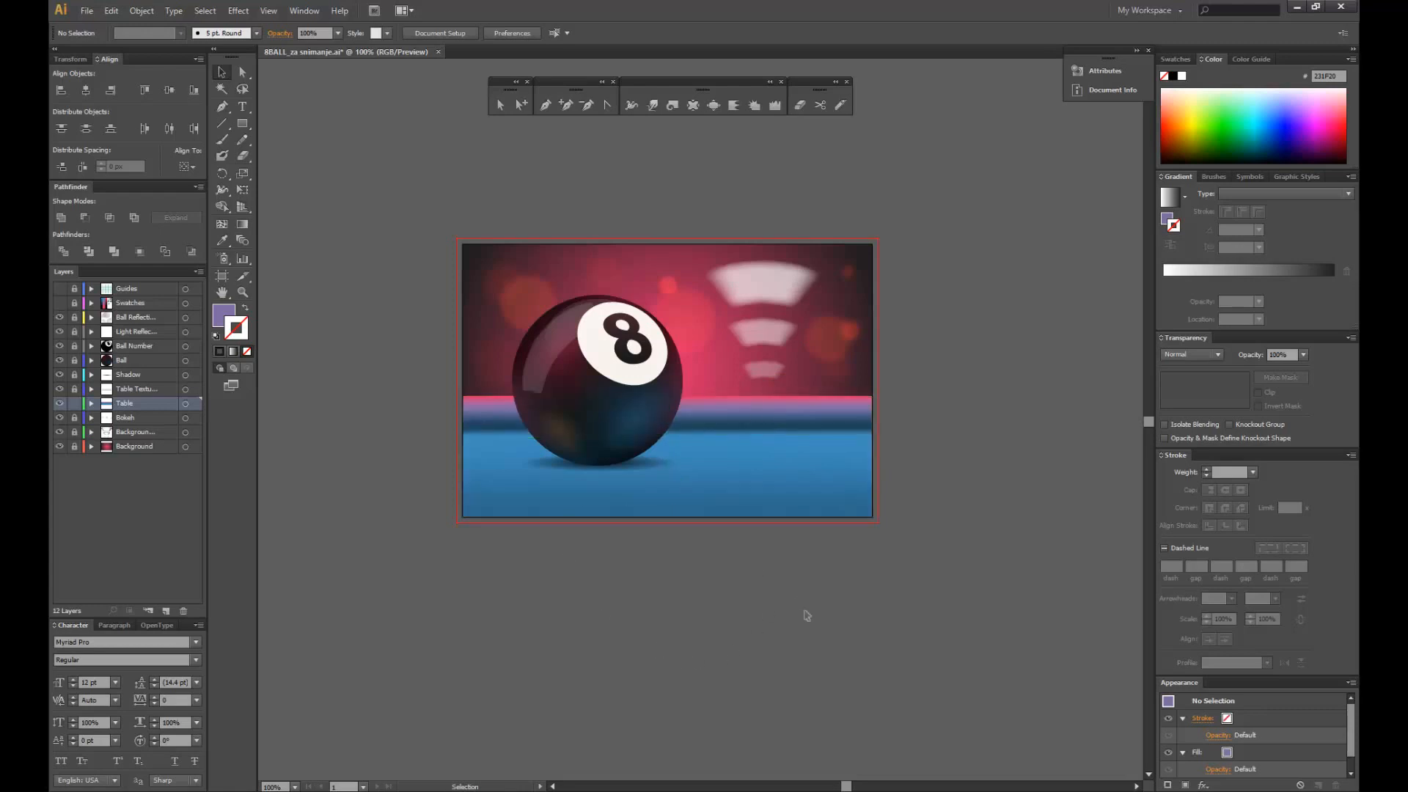
# - Preview the finished artwork in Save for Web and leave without exporting it
pyautogui.click(82, 12)
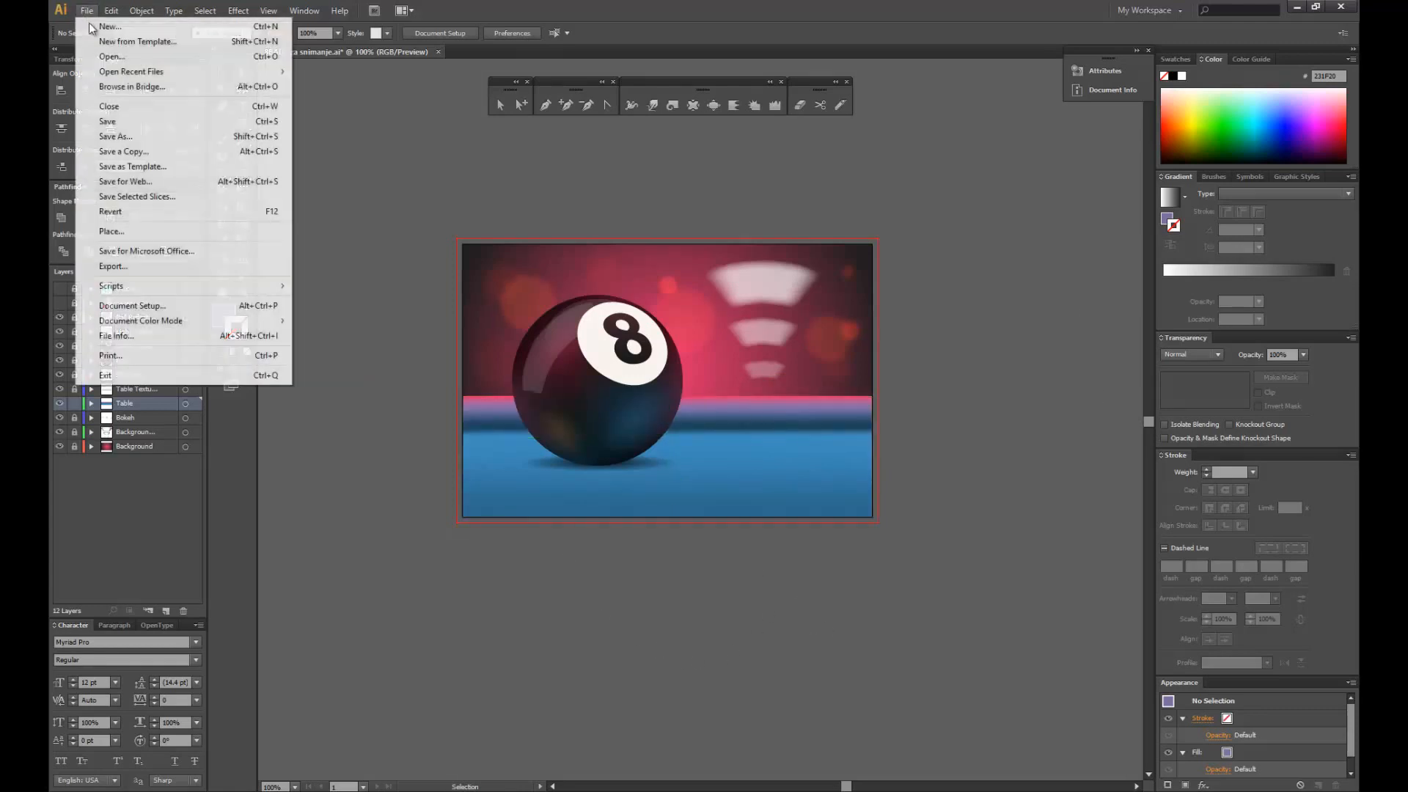
pyautogui.click(124, 181)
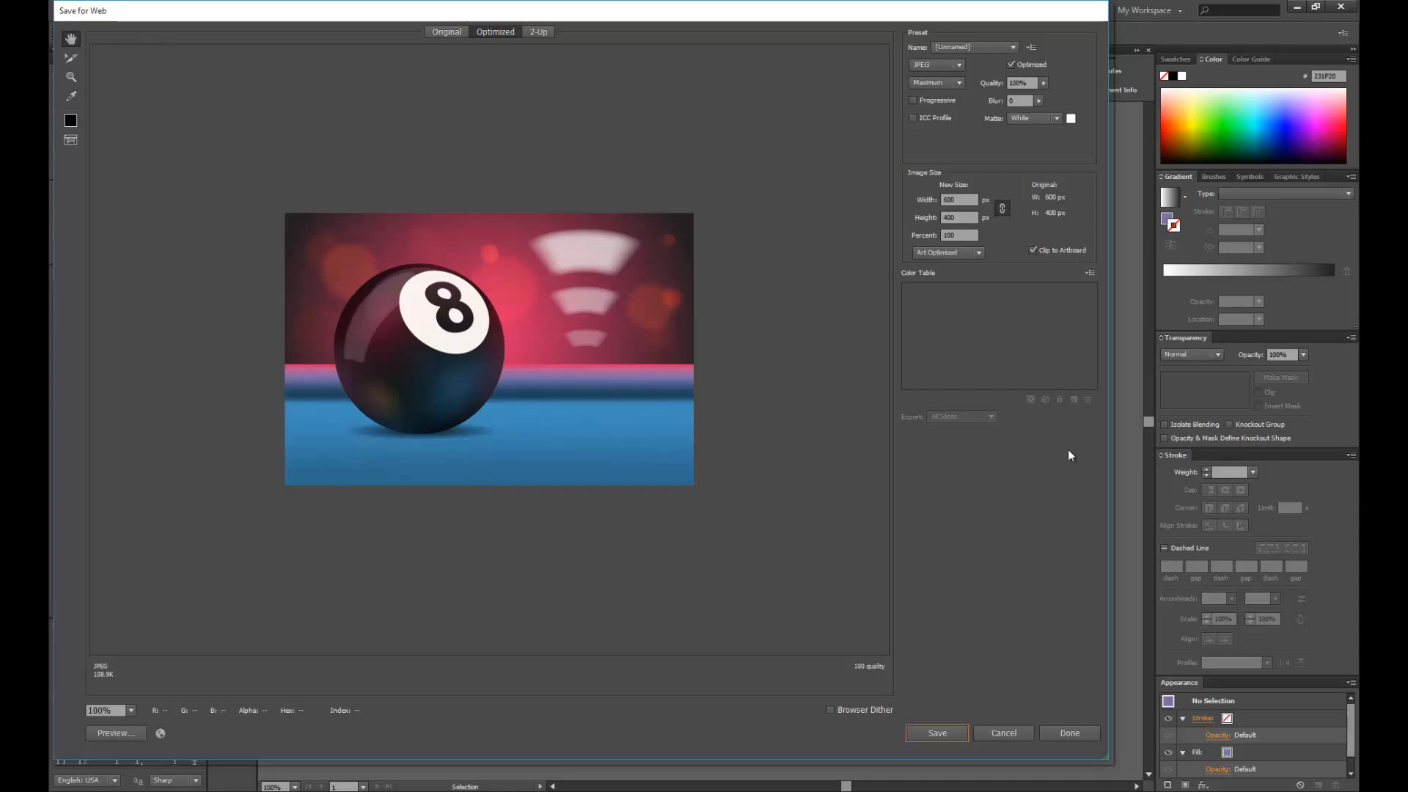
pyautogui.click(1003, 733)
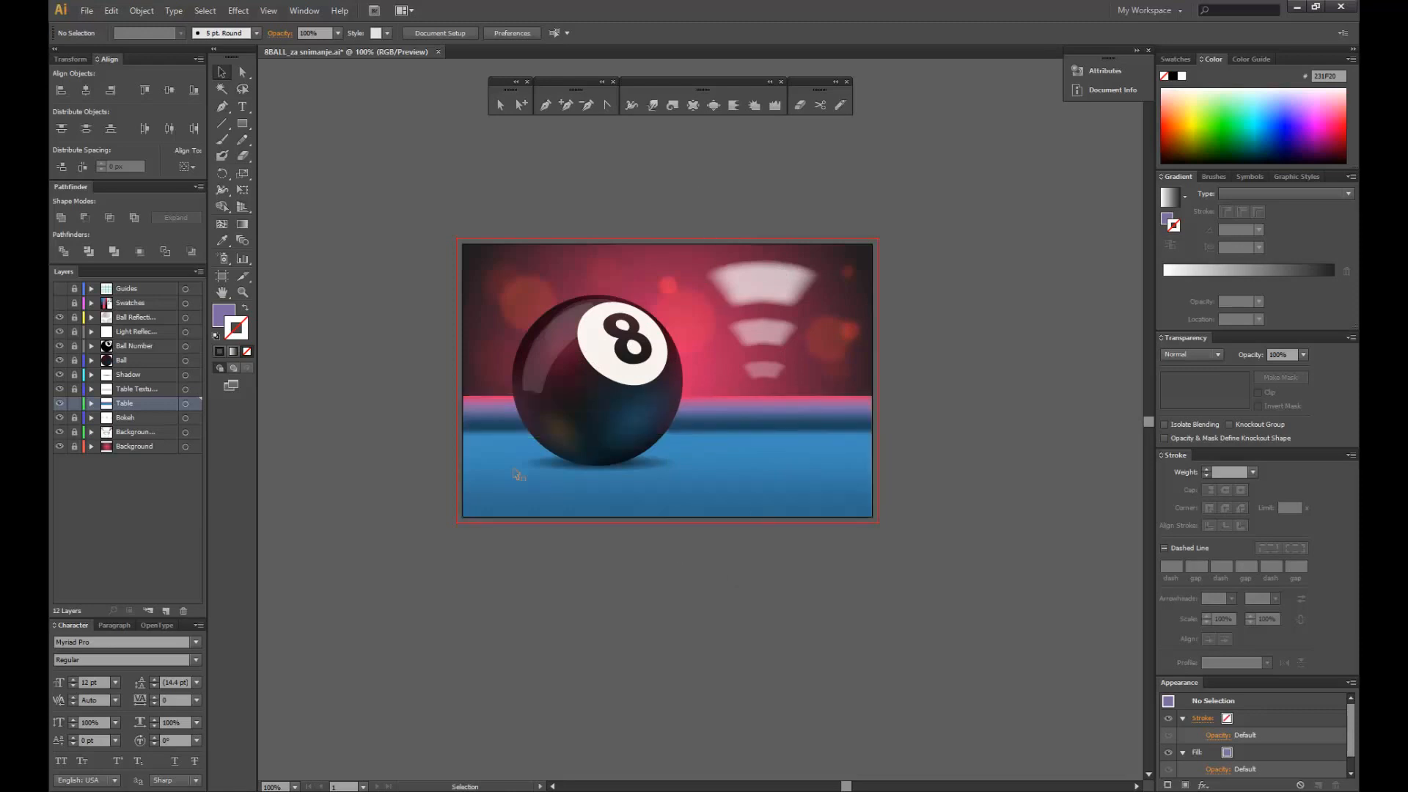
pyautogui.moveTo(402, 178); pyautogui.dragTo(384, 474)
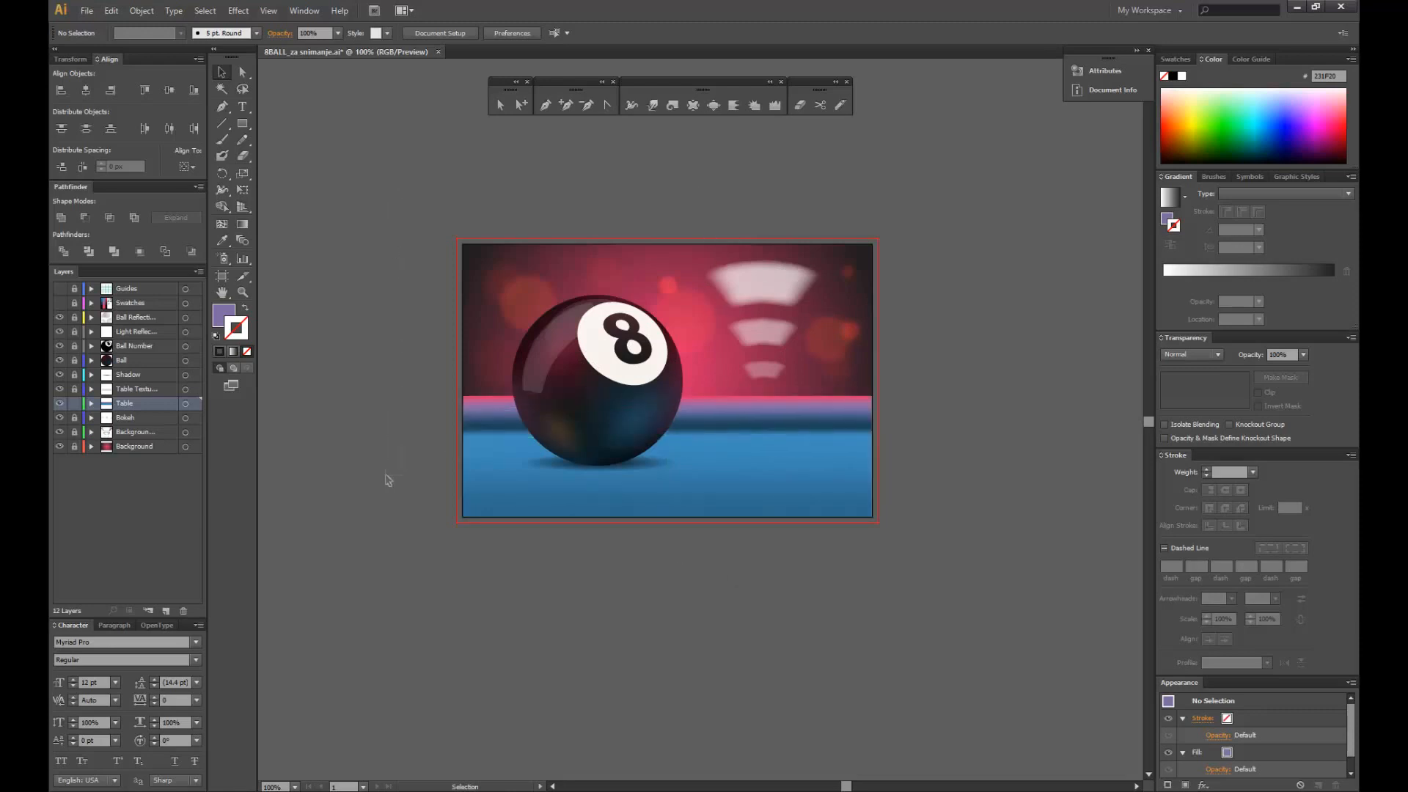